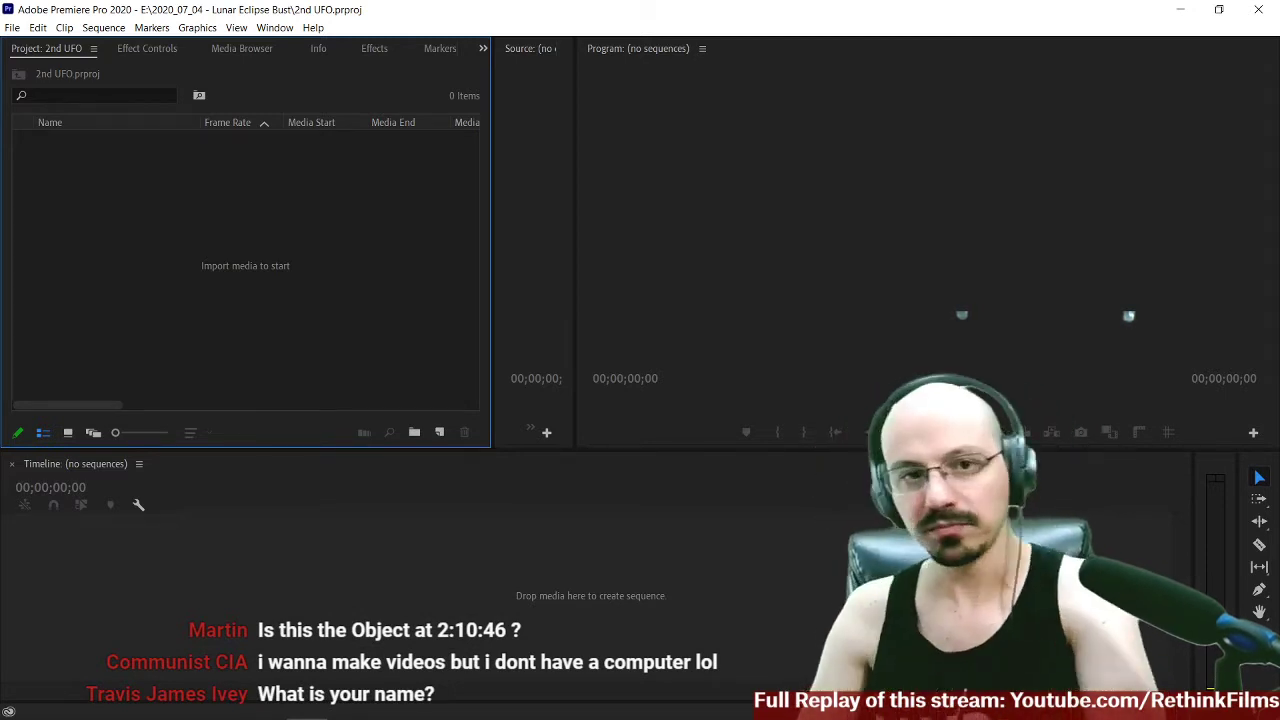
Resize the workspace so the Source monitor is wider and the Project and Program panels are narrower.
{"action": "left_click_drag", "start_coordinate": [576, 301], "coordinate": [797, 300]}
{"action": "left_click_drag", "start_coordinate": [492, 310], "coordinate": [428, 310]}
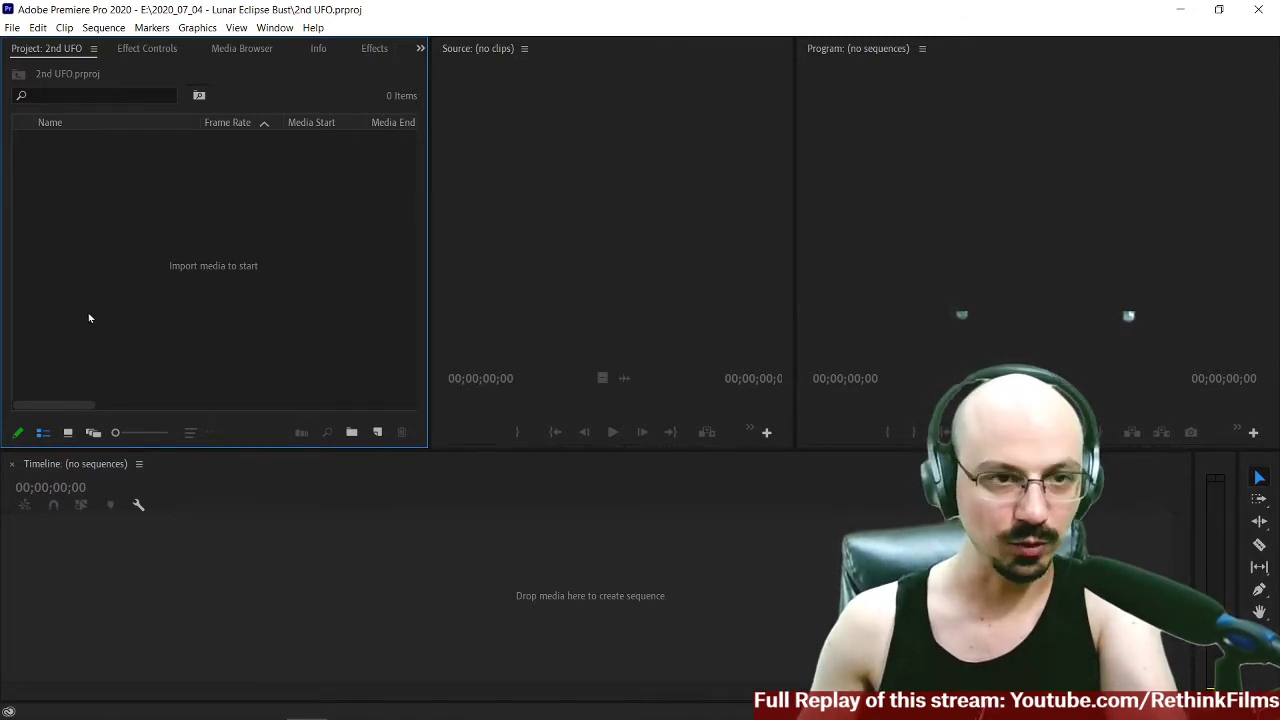
{"action": "left_click", "coordinate": [548, 260]}
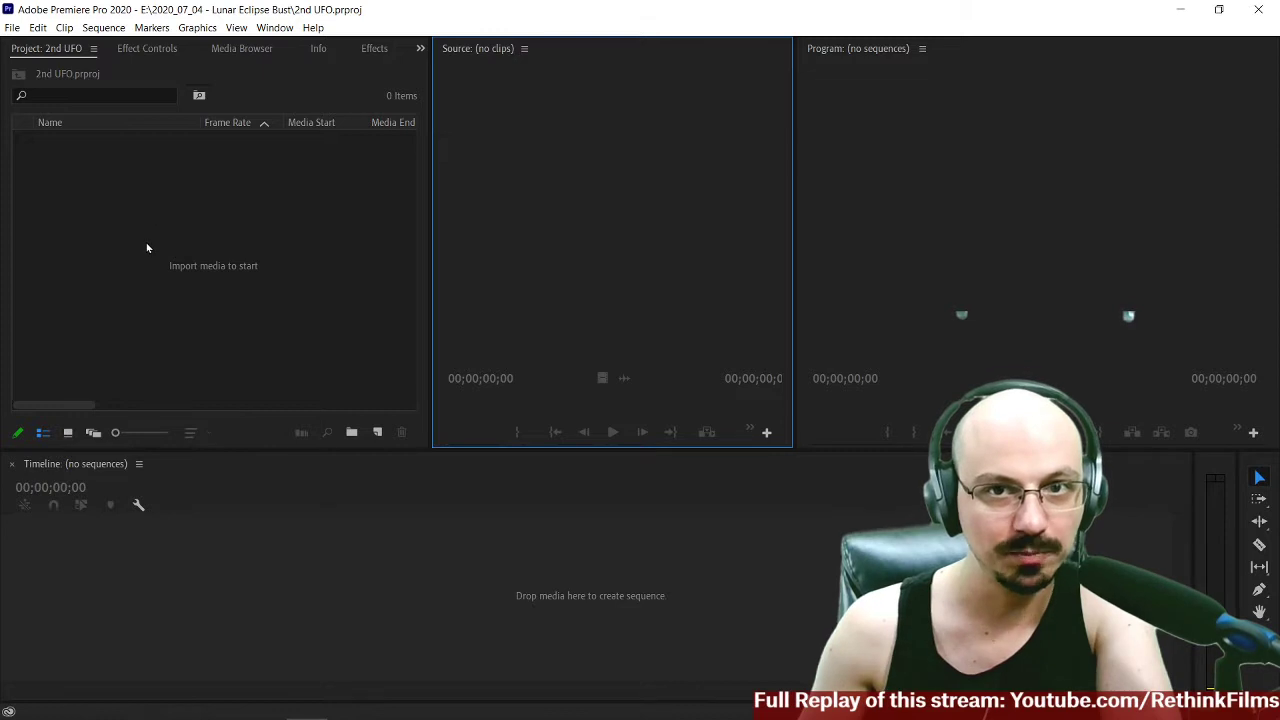
{"action": "left_click", "coordinate": [967, 245]}
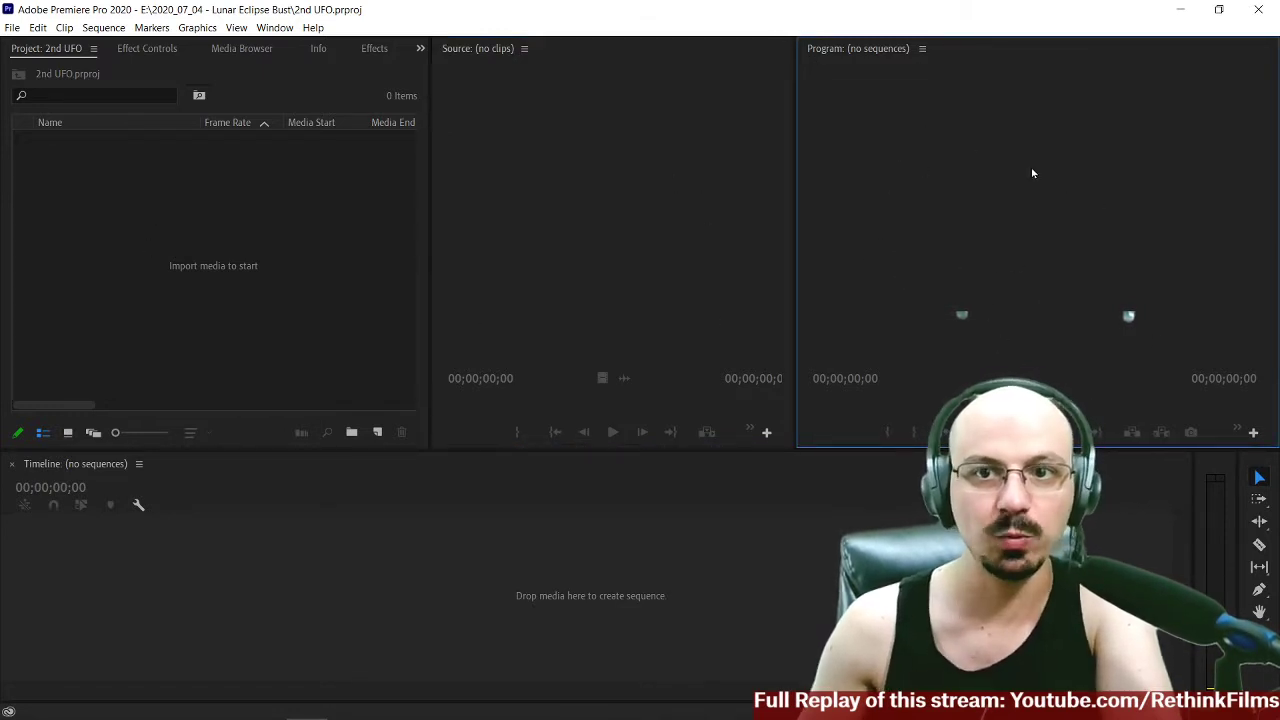
{"action": "left_click", "coordinate": [322, 637]}
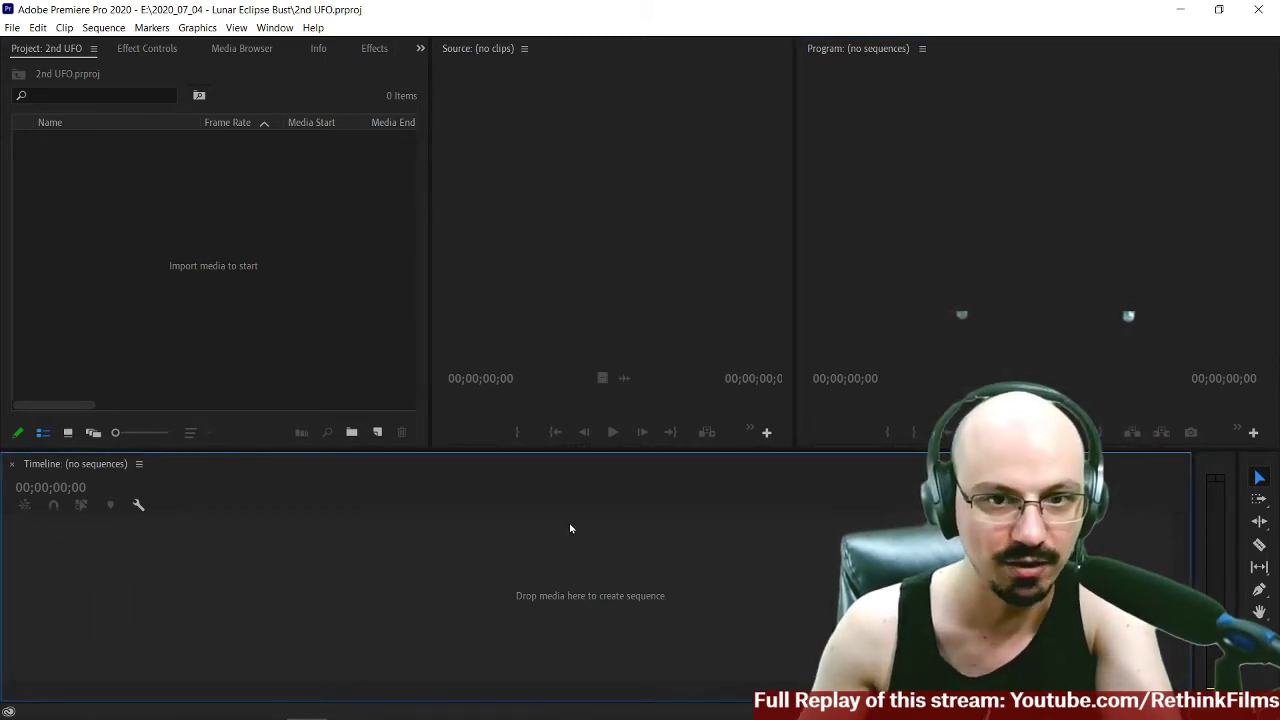
{"action": "left_click", "coordinate": [949, 257]}
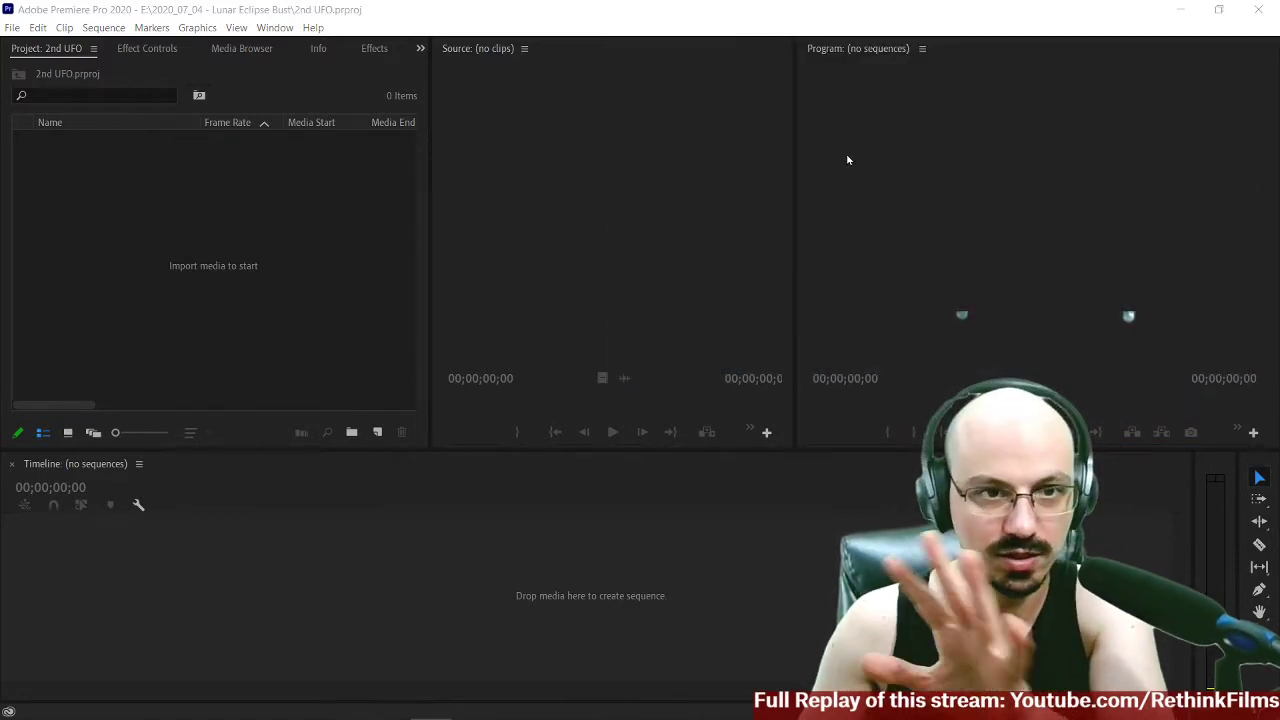
Start a media import into the project and browse to the DCIM folder inside 2020_07_04 - Lunar Eclipse Bust.
{"action": "right_click", "coordinate": [116, 230]}
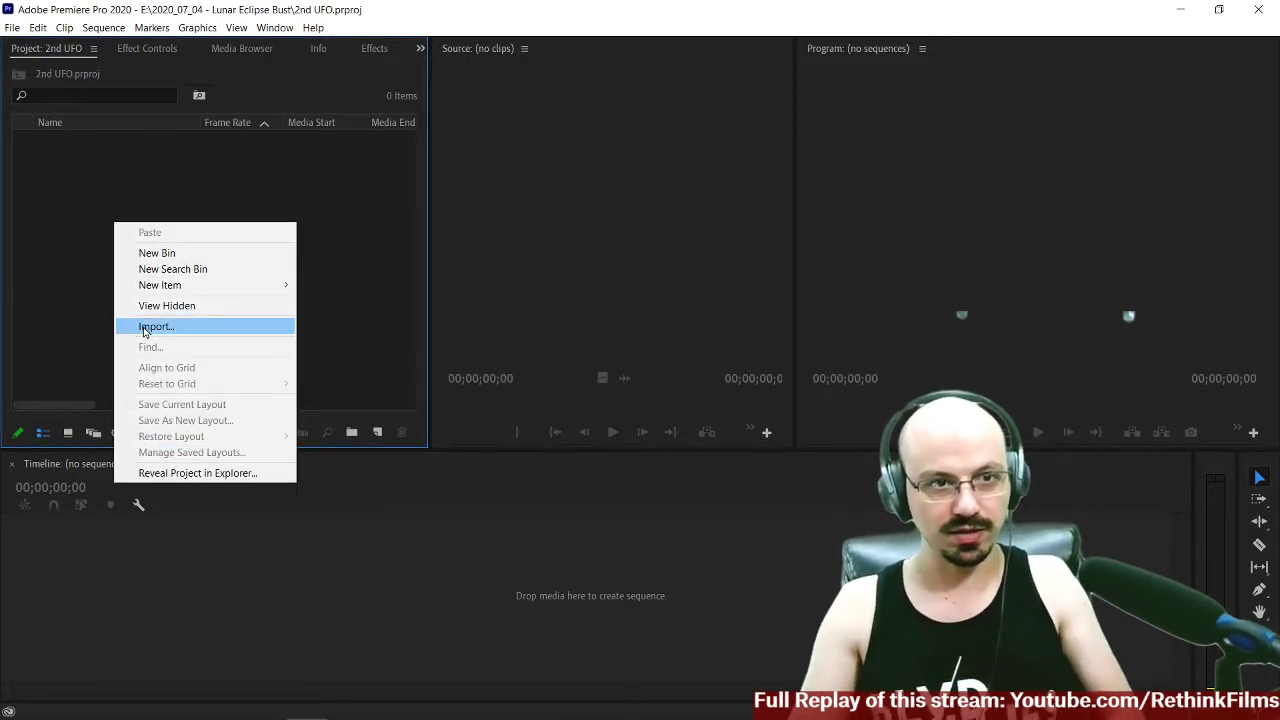
{"action": "left_click", "coordinate": [144, 328]}
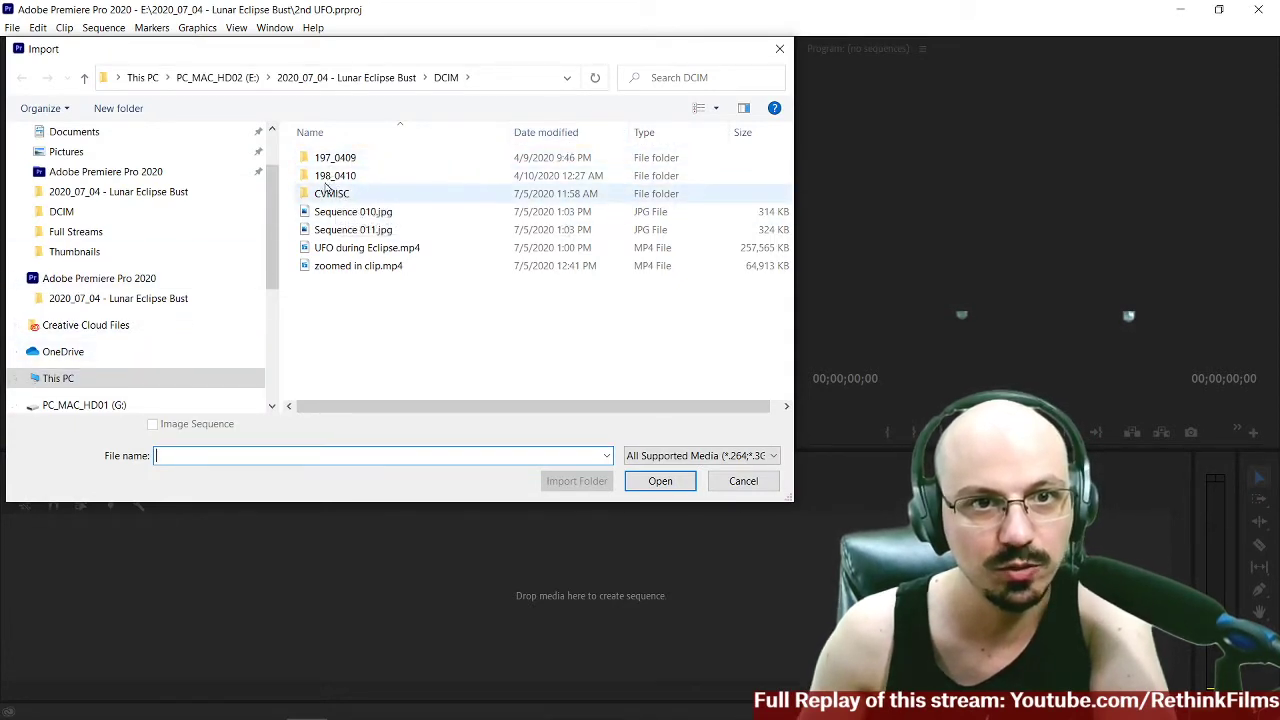
{"action": "scroll", "coordinate": [138, 325], "scroll_direction": "down", "scroll_amount": 4}
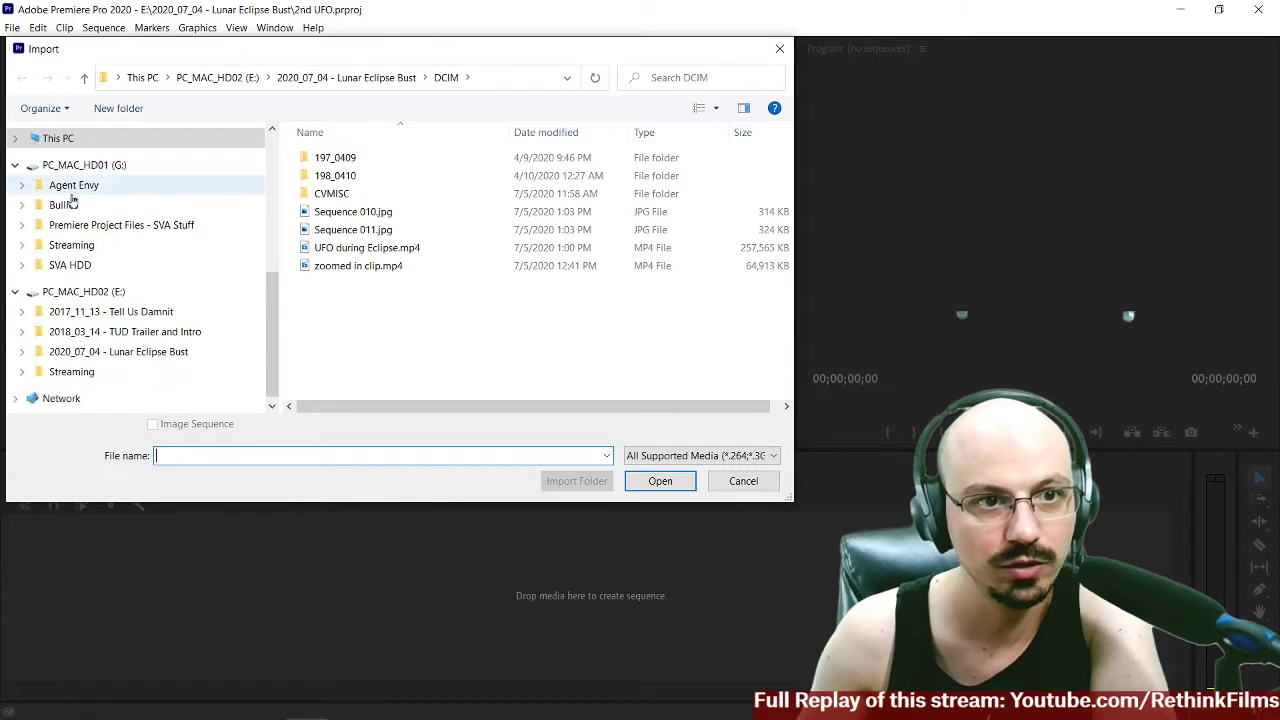
{"action": "left_click", "coordinate": [122, 354]}
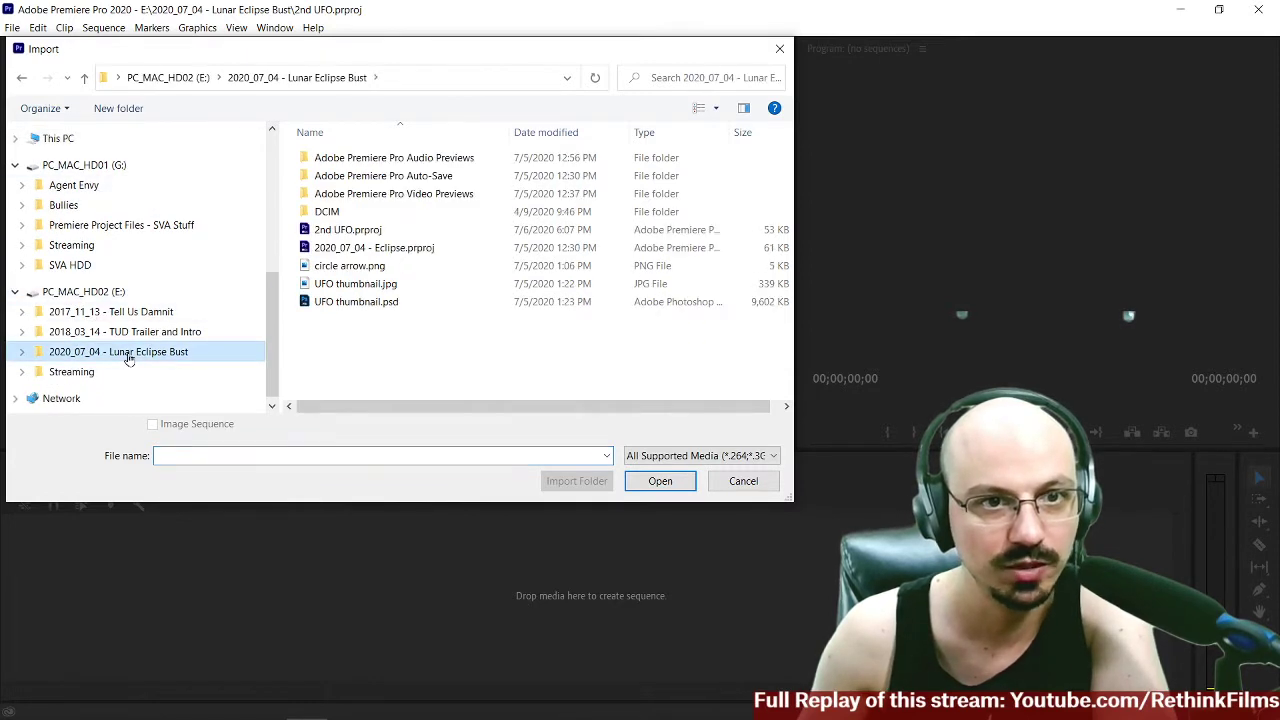
{"action": "left_click", "coordinate": [325, 212]}
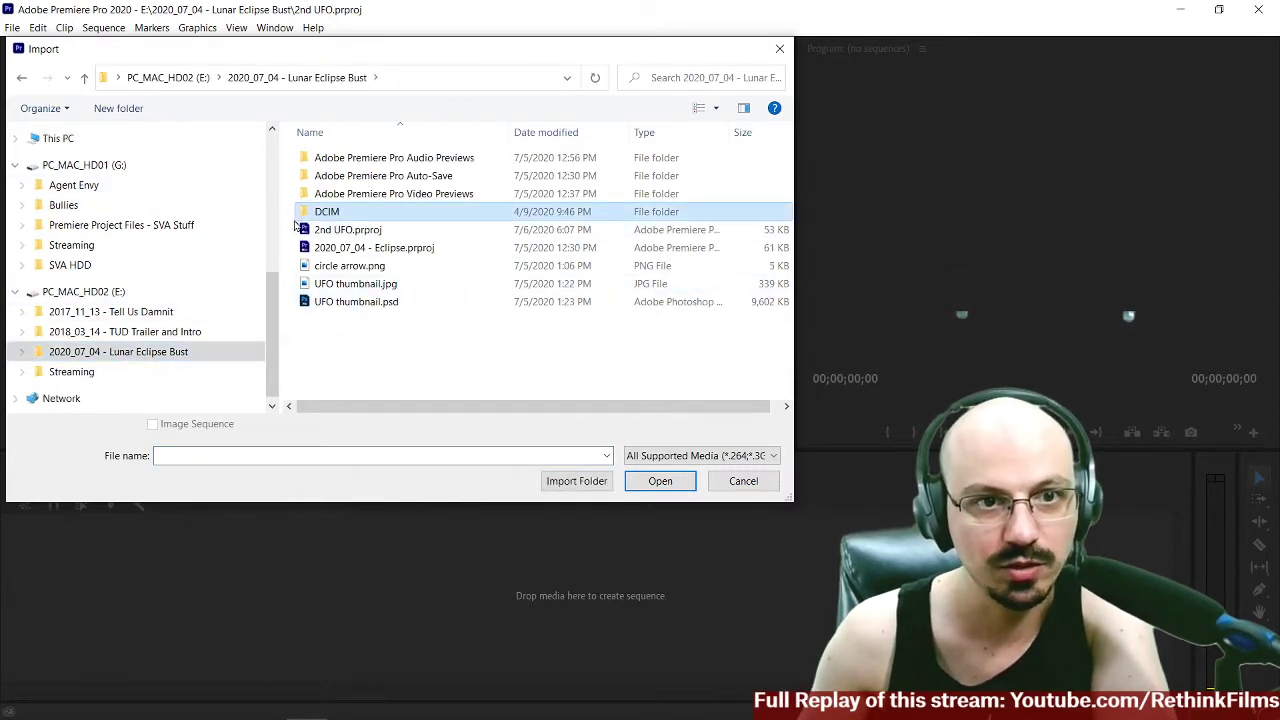
{"action": "left_click", "coordinate": [321, 215]}
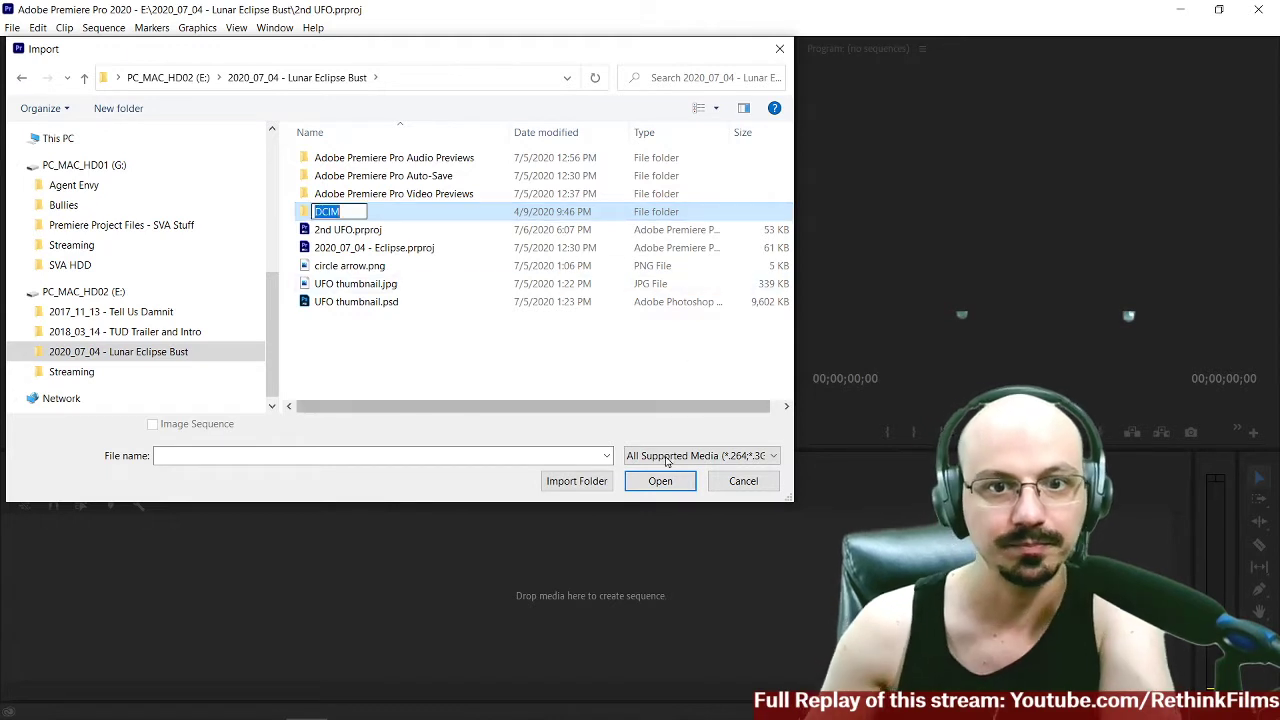
{"action": "left_click", "coordinate": [388, 216]}
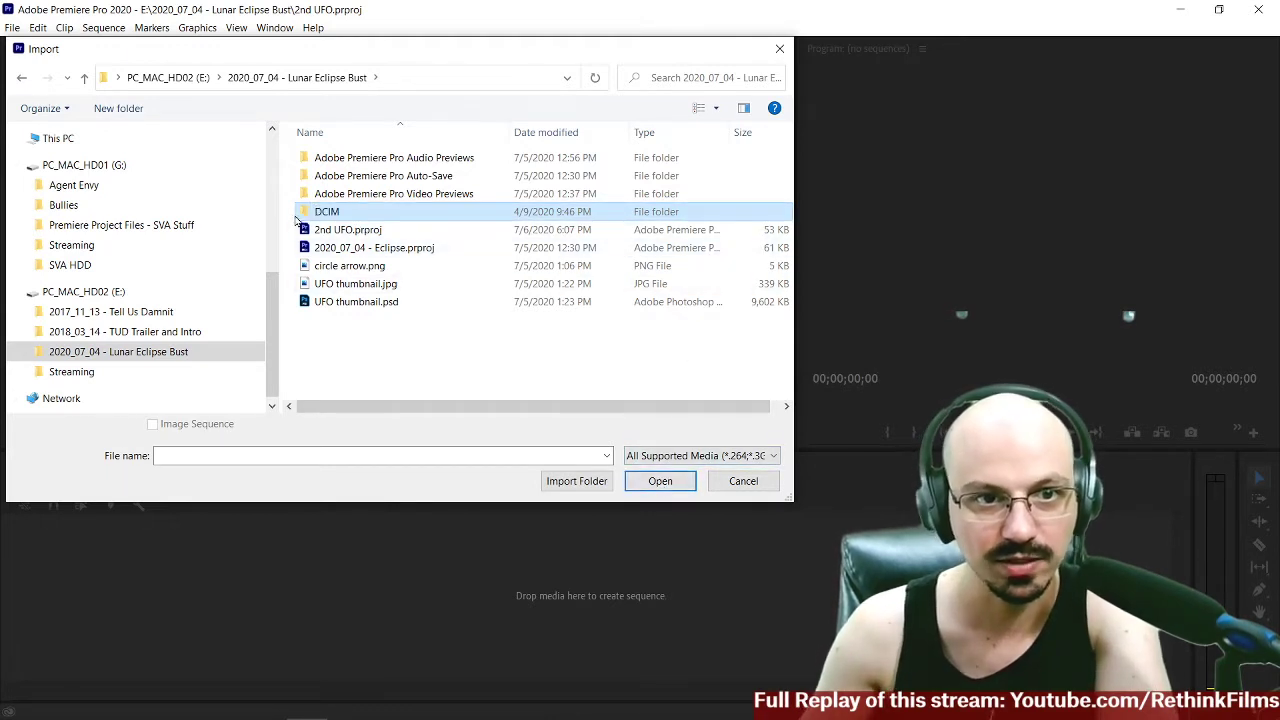
{"action": "left_click", "coordinate": [660, 481]}
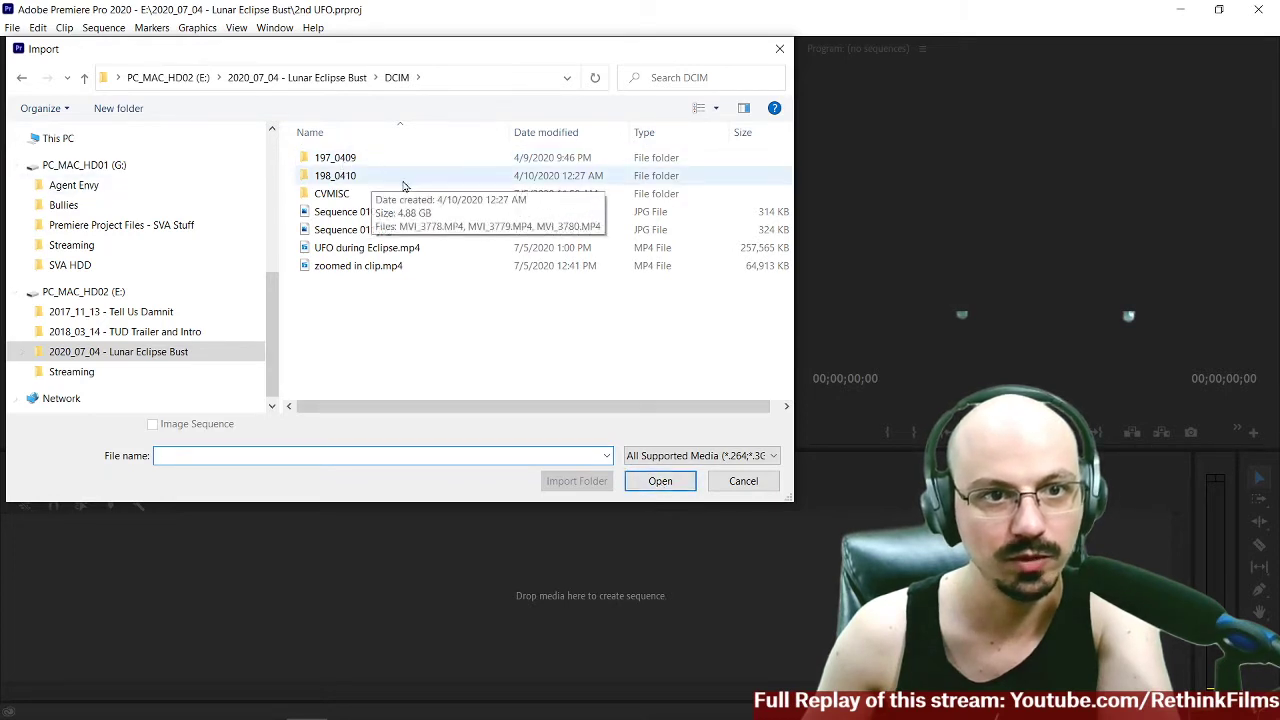
Import the whole DCIM folder from 2020_07_04 - Lunar Eclipse Bust, then review and dismiss the list of failed files.
{"action": "left_click", "coordinate": [351, 157]}
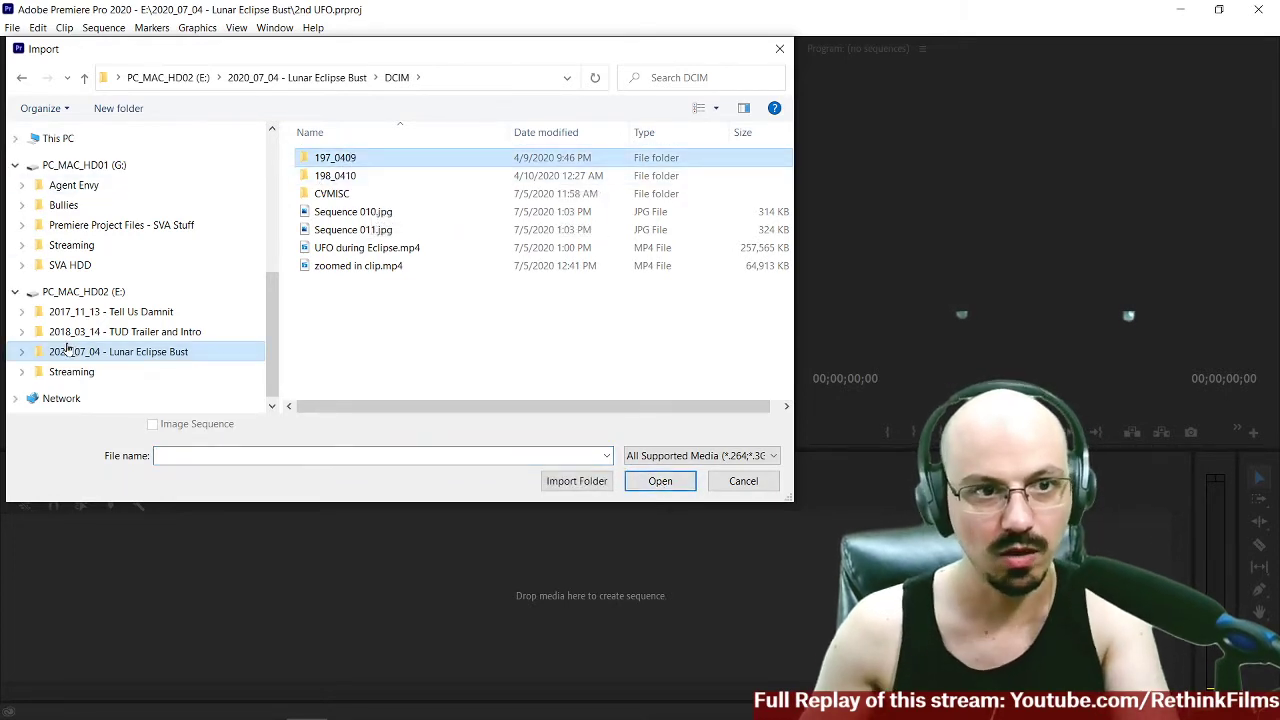
{"action": "left_click", "coordinate": [112, 357]}
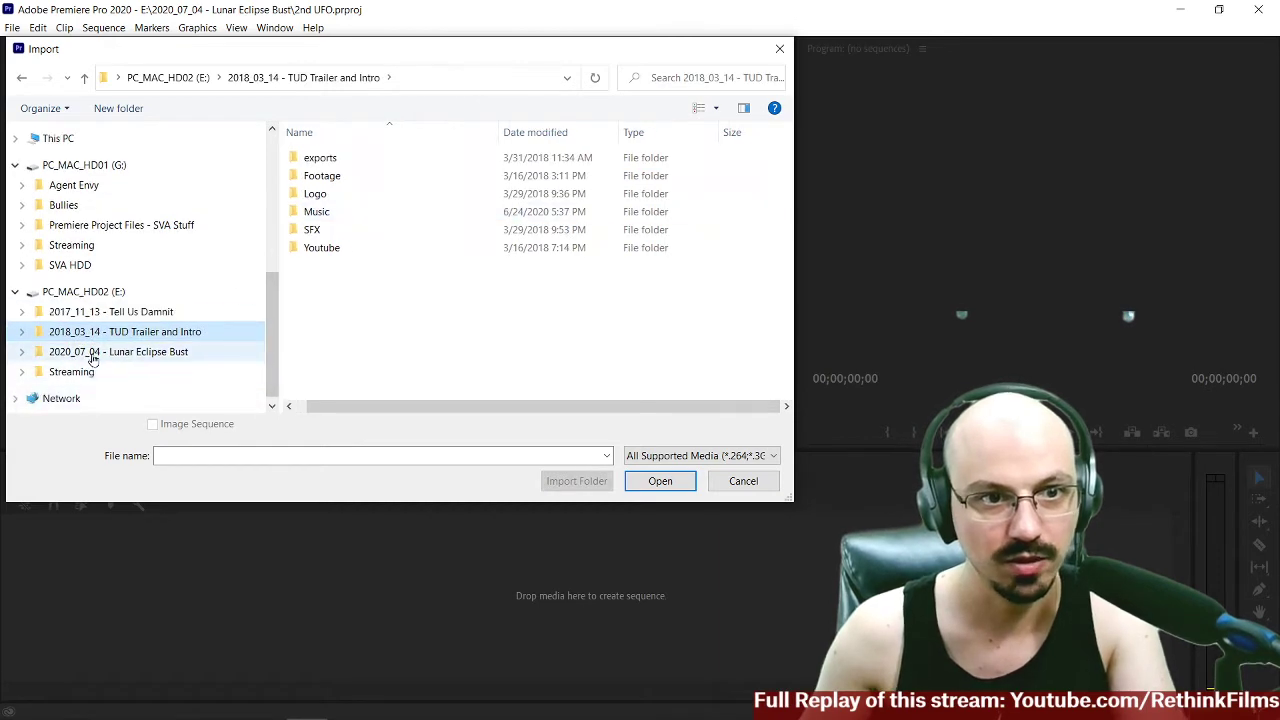
{"action": "left_click", "coordinate": [93, 357]}
{"action": "left_click", "coordinate": [322, 211]}
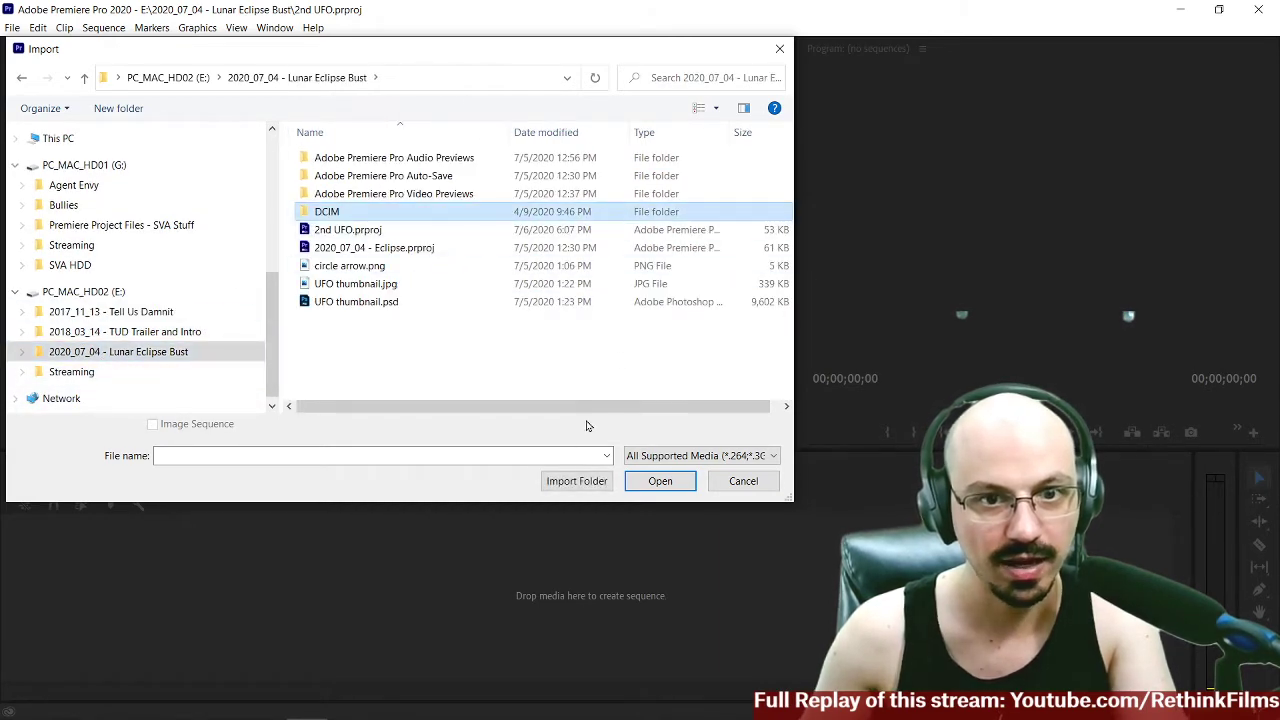
{"action": "left_click", "coordinate": [576, 481]}
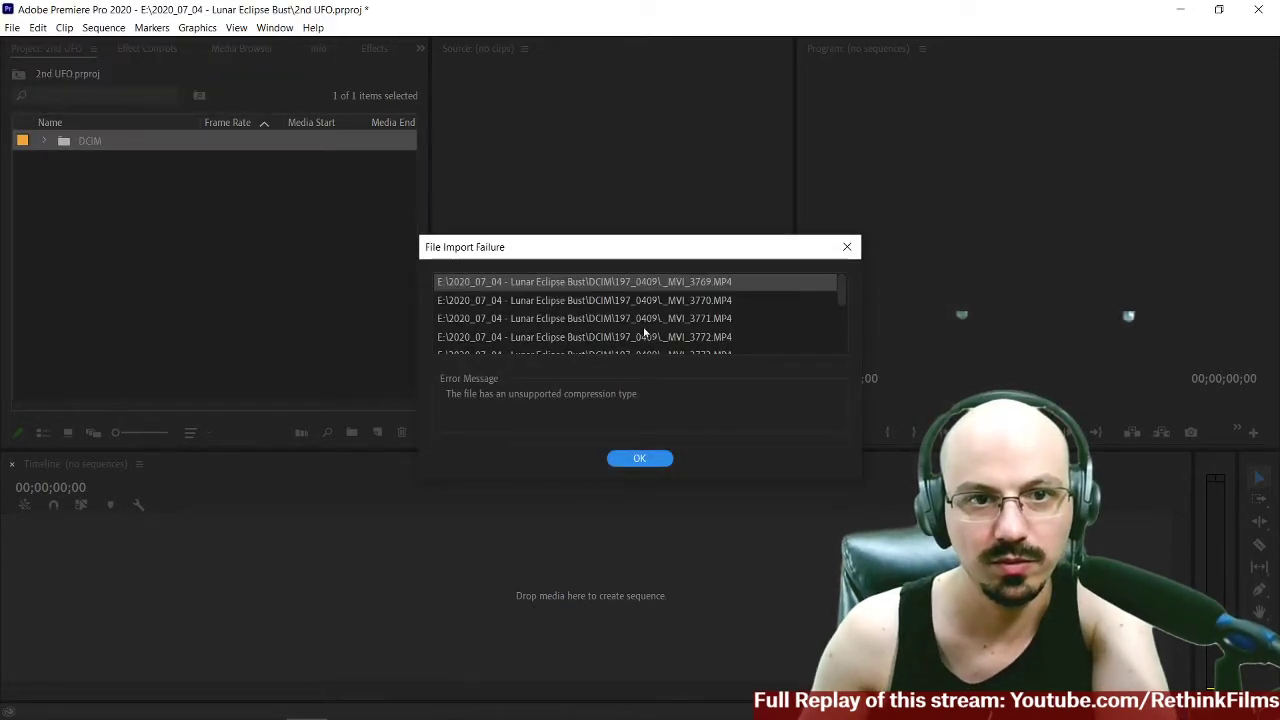
{"action": "scroll", "coordinate": [620, 328], "scroll_direction": "down", "scroll_amount": 5}
{"action": "scroll", "coordinate": [602, 320], "scroll_direction": "up", "scroll_amount": 5}
{"action": "scroll", "coordinate": [602, 320], "scroll_direction": "down", "scroll_amount": 5}
{"action": "scroll", "coordinate": [640, 325], "scroll_direction": "up", "scroll_amount": 5}
{"action": "left_click", "coordinate": [640, 459]}
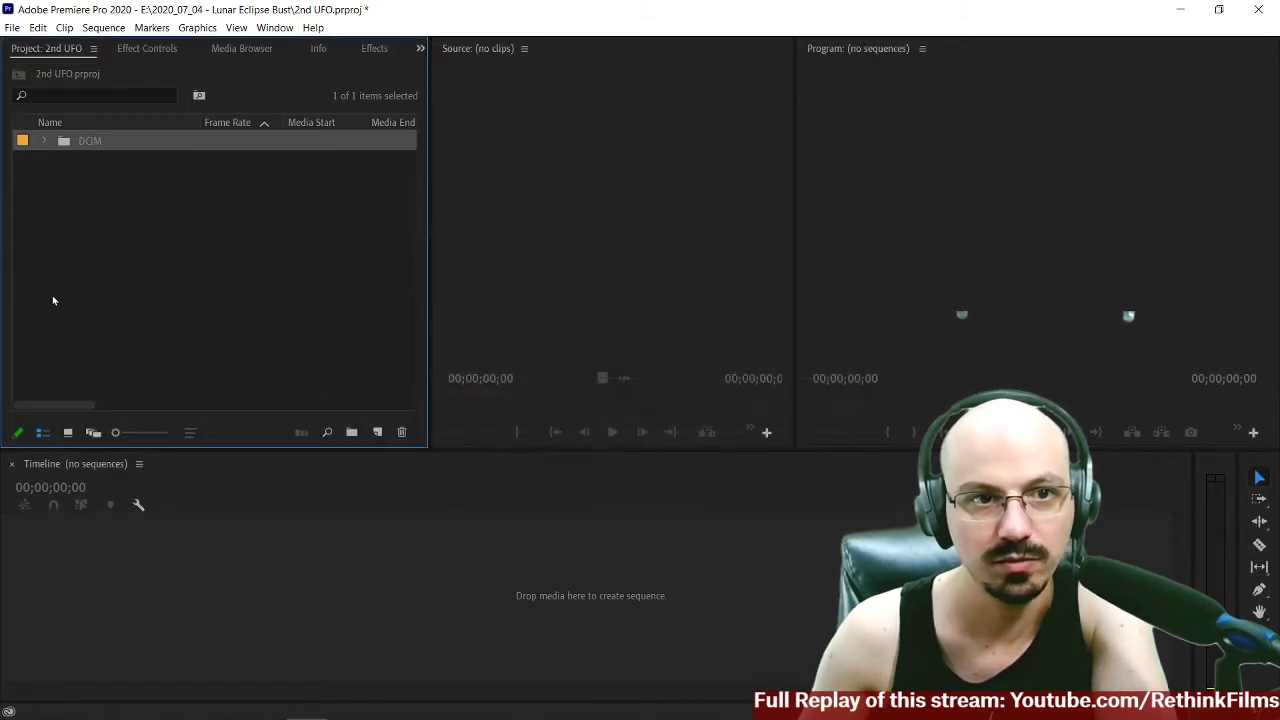
Expand the DCIM bin and inspect the clips in its 198_0410 and 197_0409 bins.
{"action": "left_click", "coordinate": [45, 141]}
{"action": "left_click", "coordinate": [61, 181]}
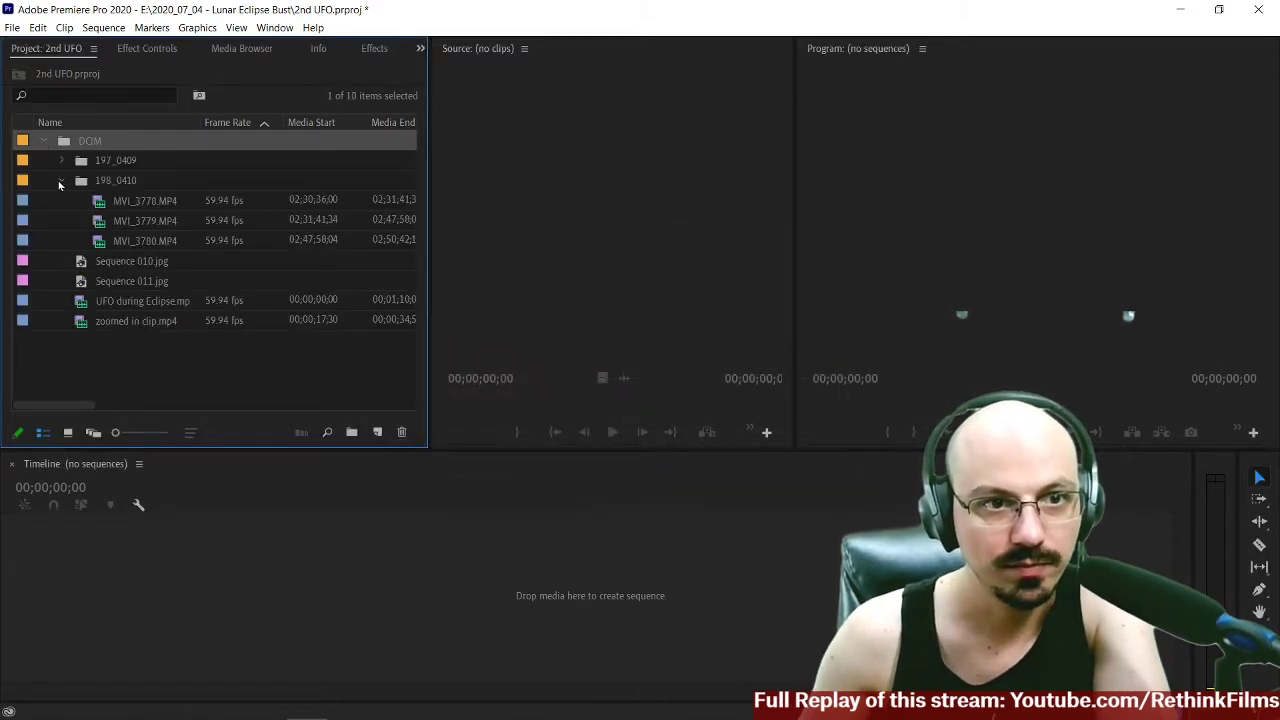
{"action": "left_click", "coordinate": [60, 161]}
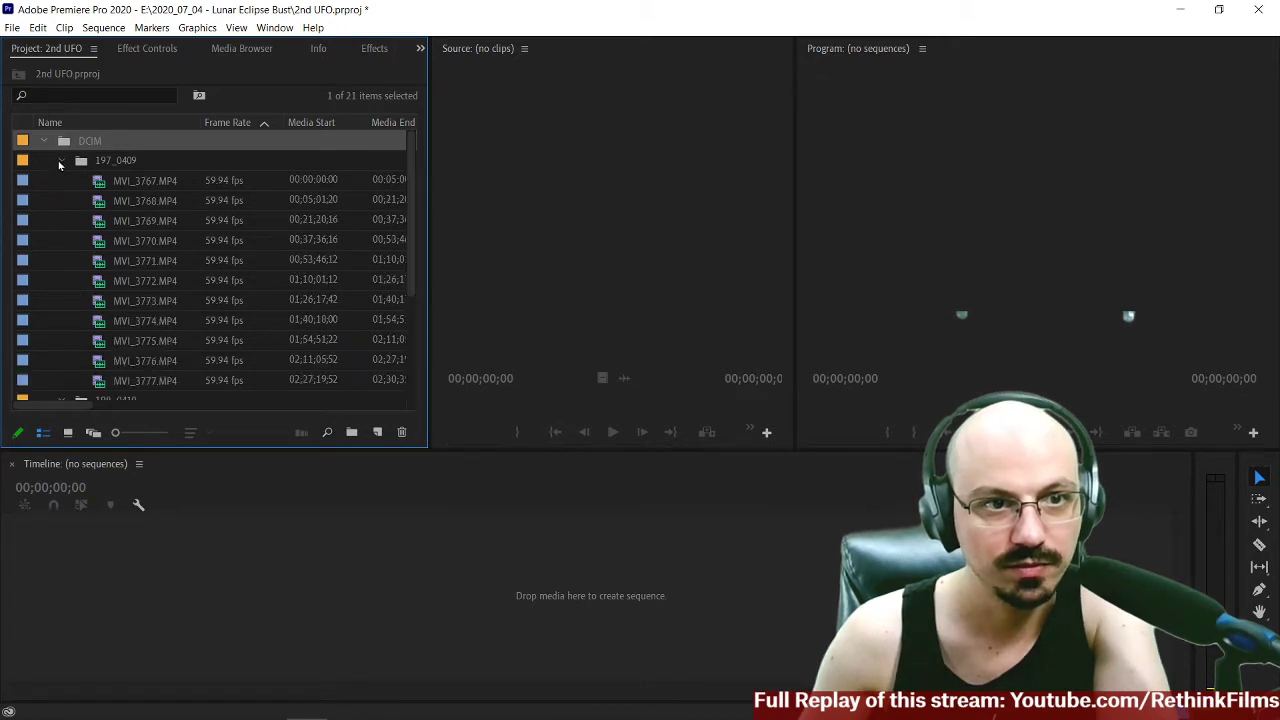
{"action": "left_click", "coordinate": [60, 161]}
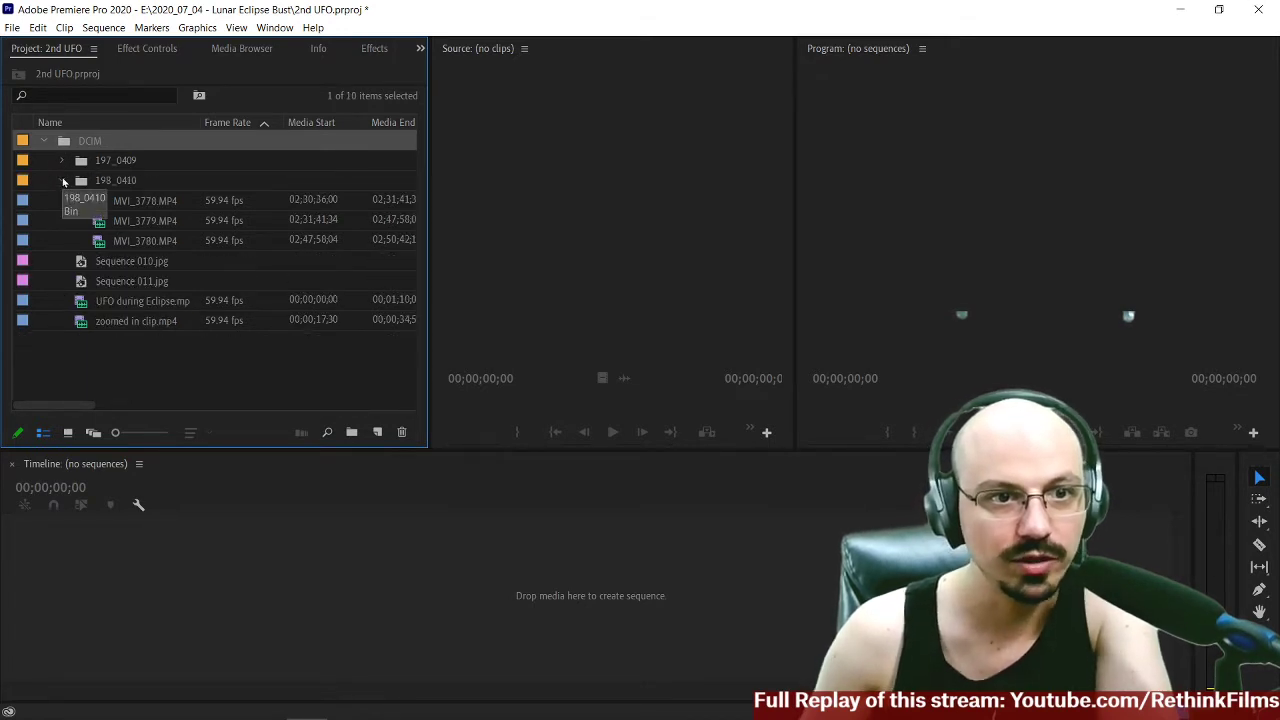
Remove Sequence 010.jpg, Sequence 011.jpg, UFO during Eclipse.mp4 and zoomed in clip.mp4 from the DCIM bin.
{"action": "left_click_drag", "start_coordinate": [158, 366], "coordinate": [108, 265]}
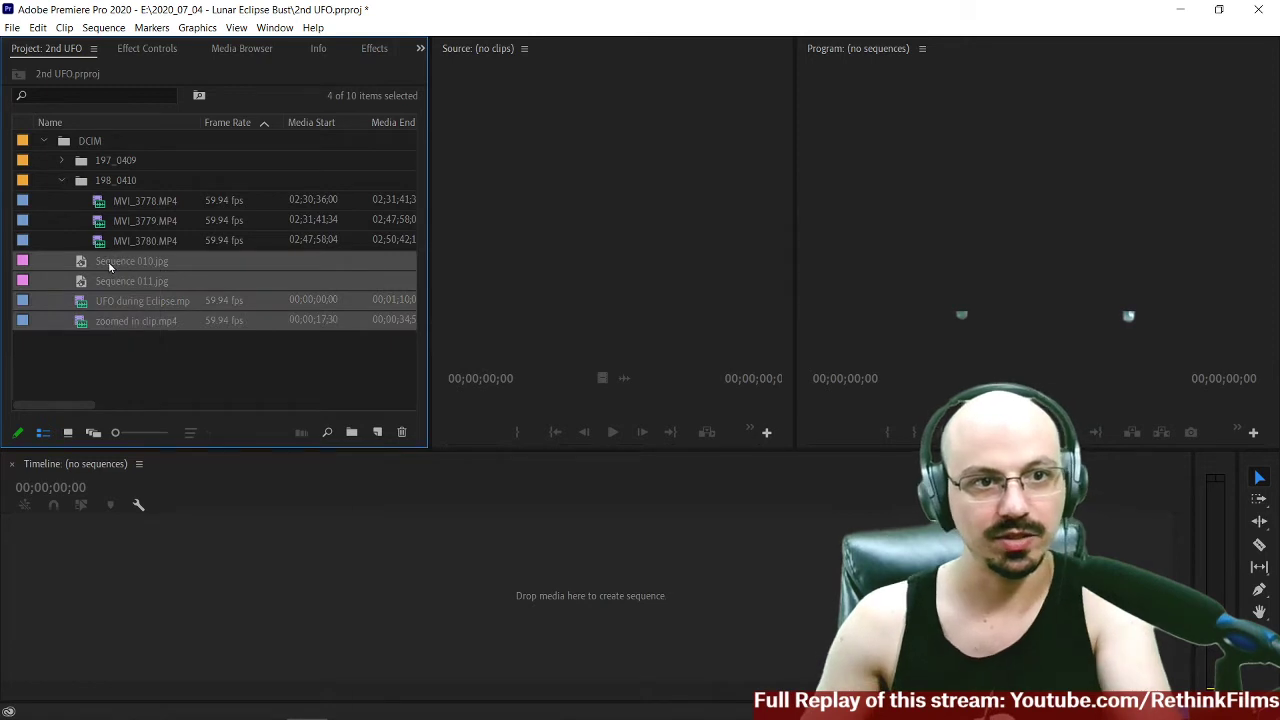
{"action": "right_click", "coordinate": [108, 265]}
{"action": "left_click", "coordinate": [152, 240]}
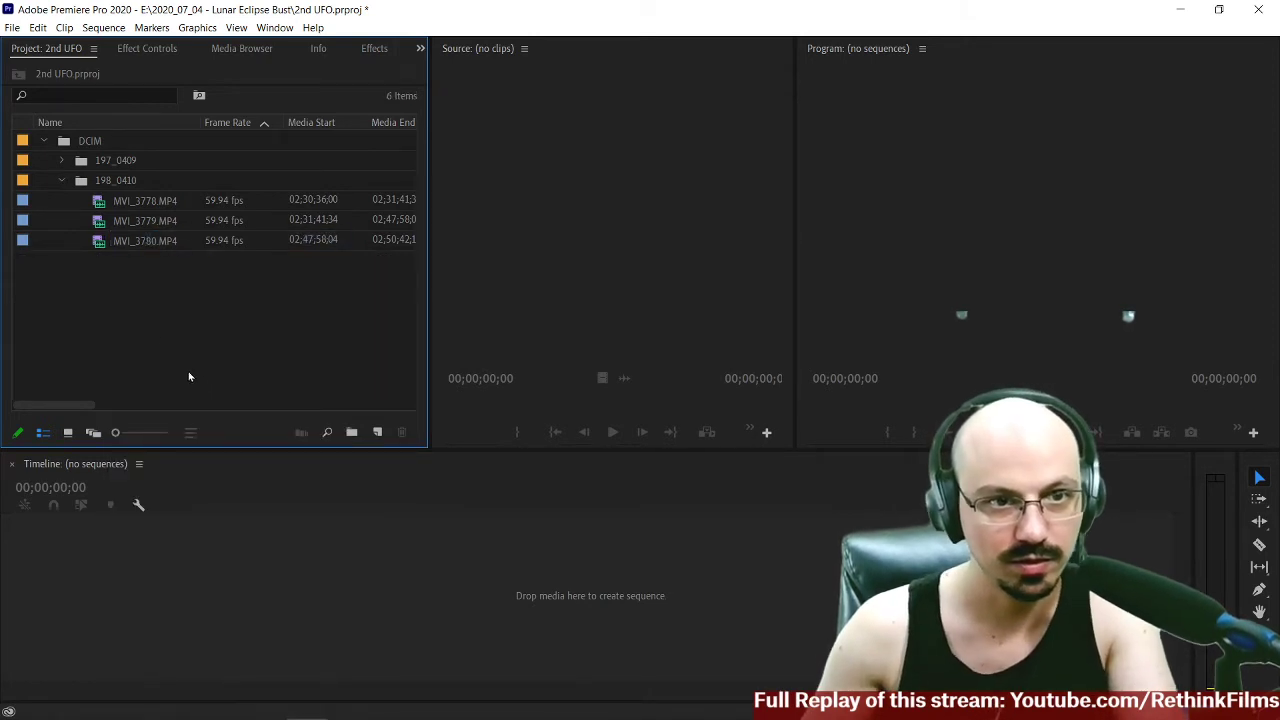
Check the contents of the 197_0409 and 198_0410 bins again, leaving both collapsed.
{"action": "left_click", "coordinate": [61, 161]}
{"action": "left_click", "coordinate": [61, 163]}
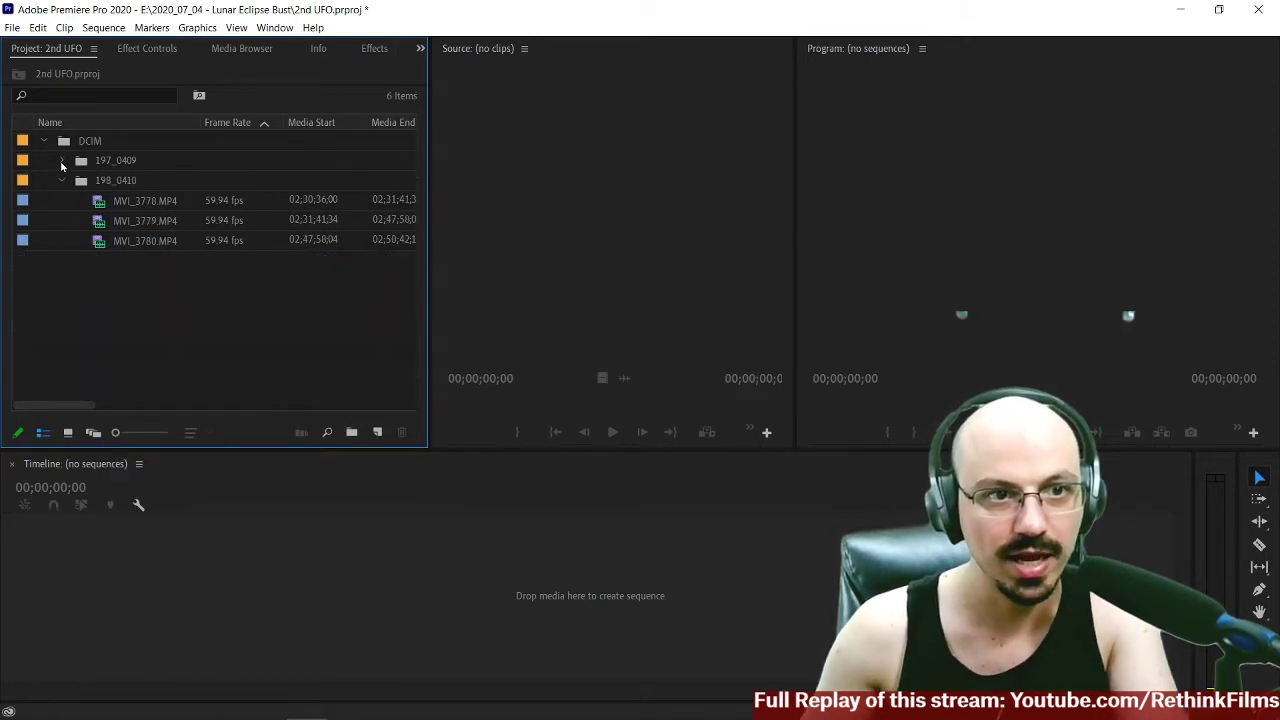
{"action": "left_click", "coordinate": [62, 181]}
{"action": "left_click", "coordinate": [61, 182]}
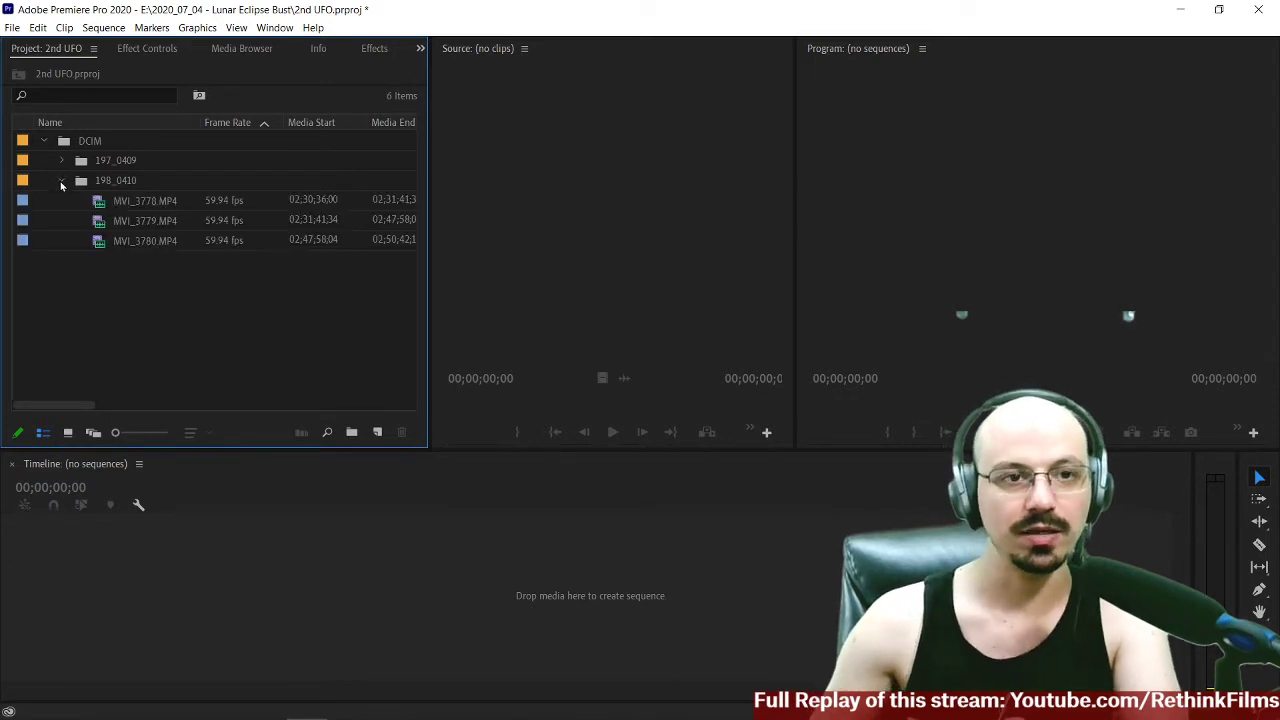
{"action": "left_click", "coordinate": [61, 181]}
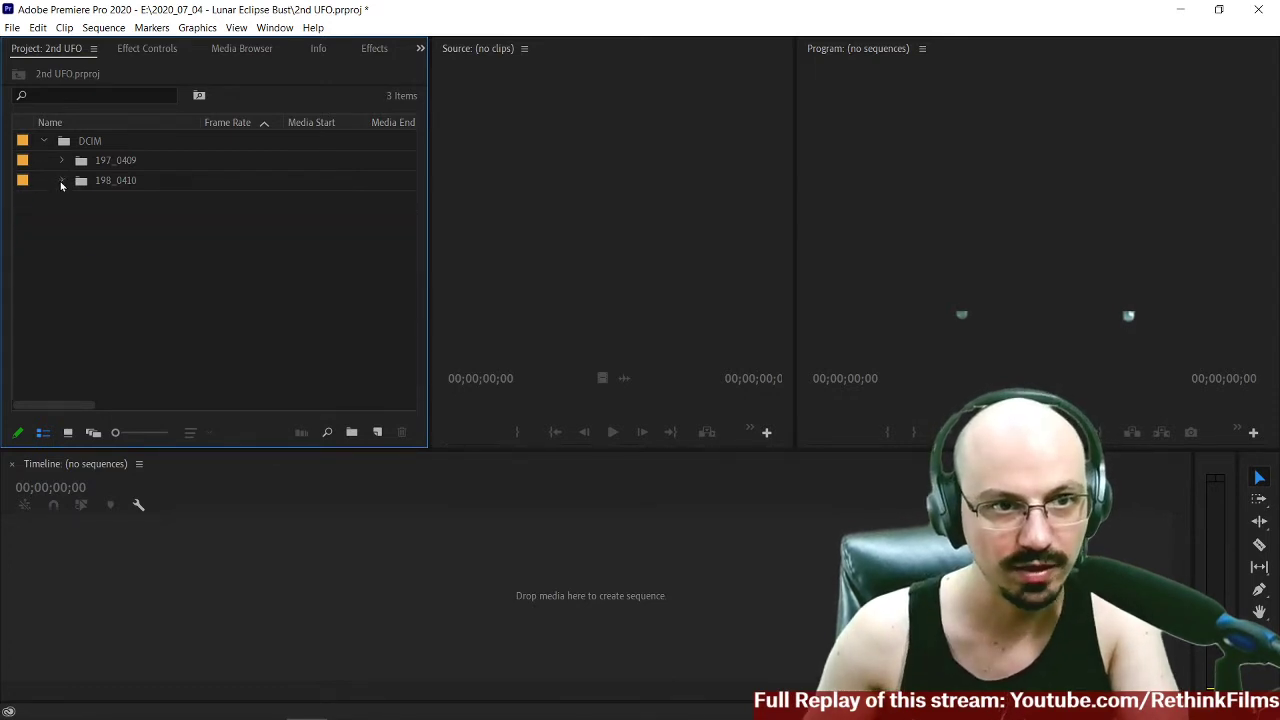
Load MVI_3776.MP4 from the 197_0409 bin into the Source monitor.
{"action": "left_click", "coordinate": [62, 162]}
{"action": "scroll", "coordinate": [189, 233], "scroll_direction": "down", "scroll_amount": 1}
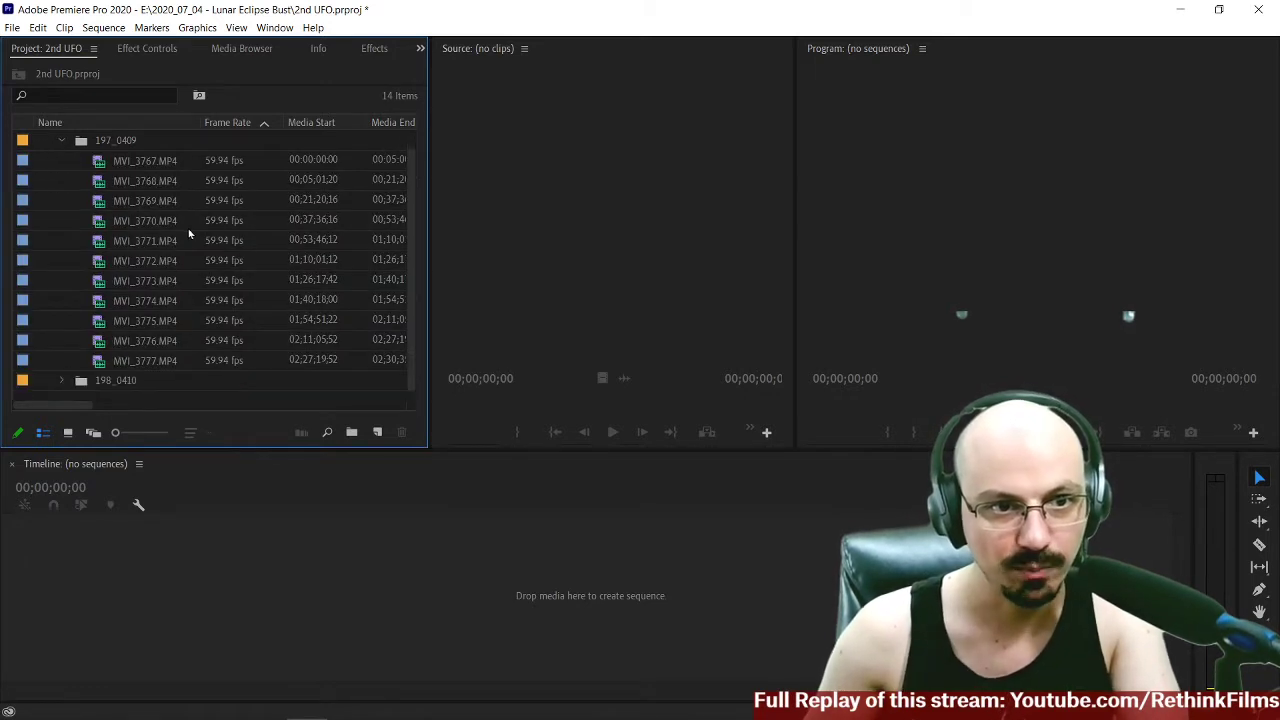
{"action": "double_click", "coordinate": [99, 343]}
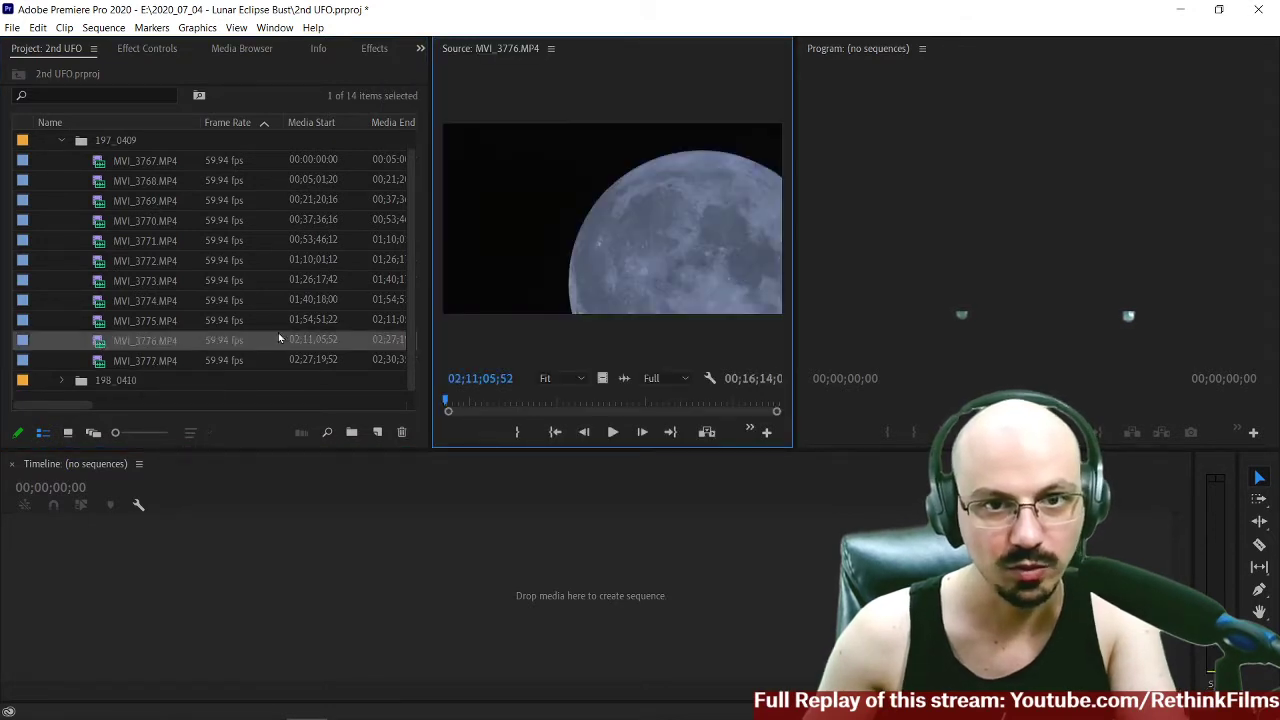
Enlarge the Source monitor and scrub through MVI_3776.MP4, returning to its start.
{"action": "left_click_drag", "start_coordinate": [792, 318], "coordinate": [994, 311]}
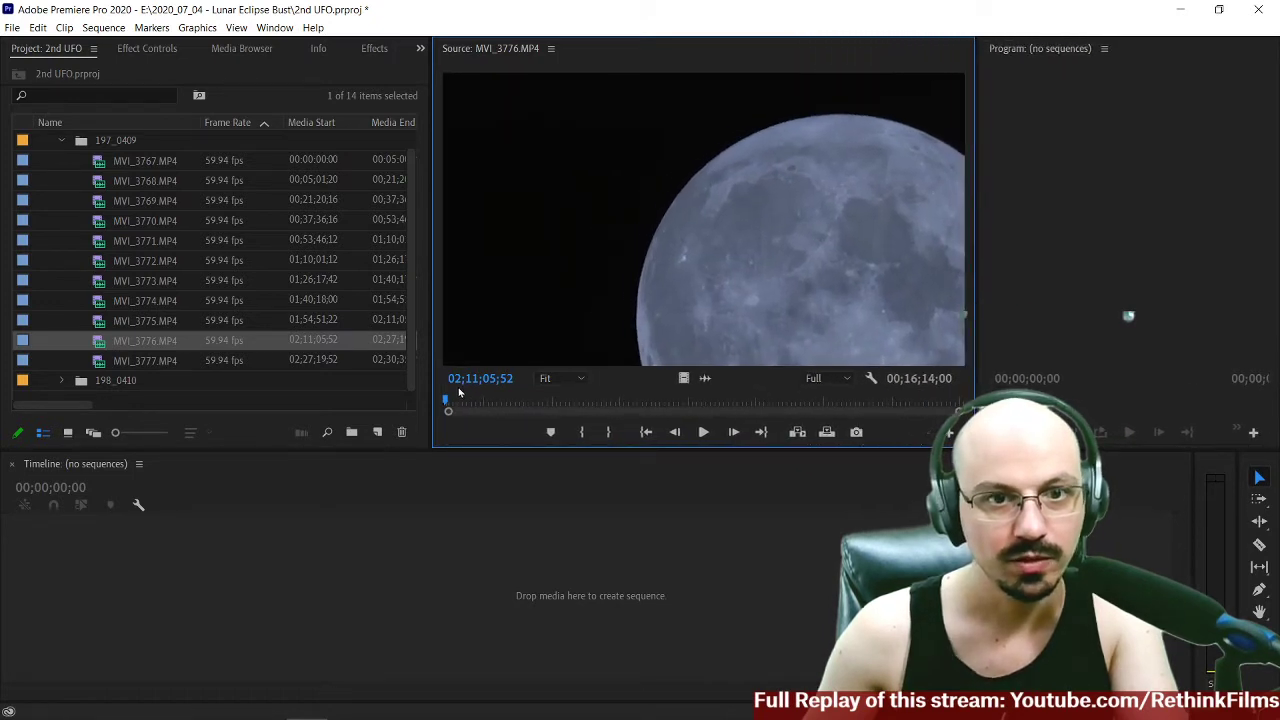
{"action": "left_click", "coordinate": [617, 404]}
{"action": "left_click_drag", "start_coordinate": [619, 409], "coordinate": [375, 398]}
Load MVI_3777.MP4 into the Source monitor and scrub through it to the end.
{"action": "left_click", "coordinate": [134, 327]}
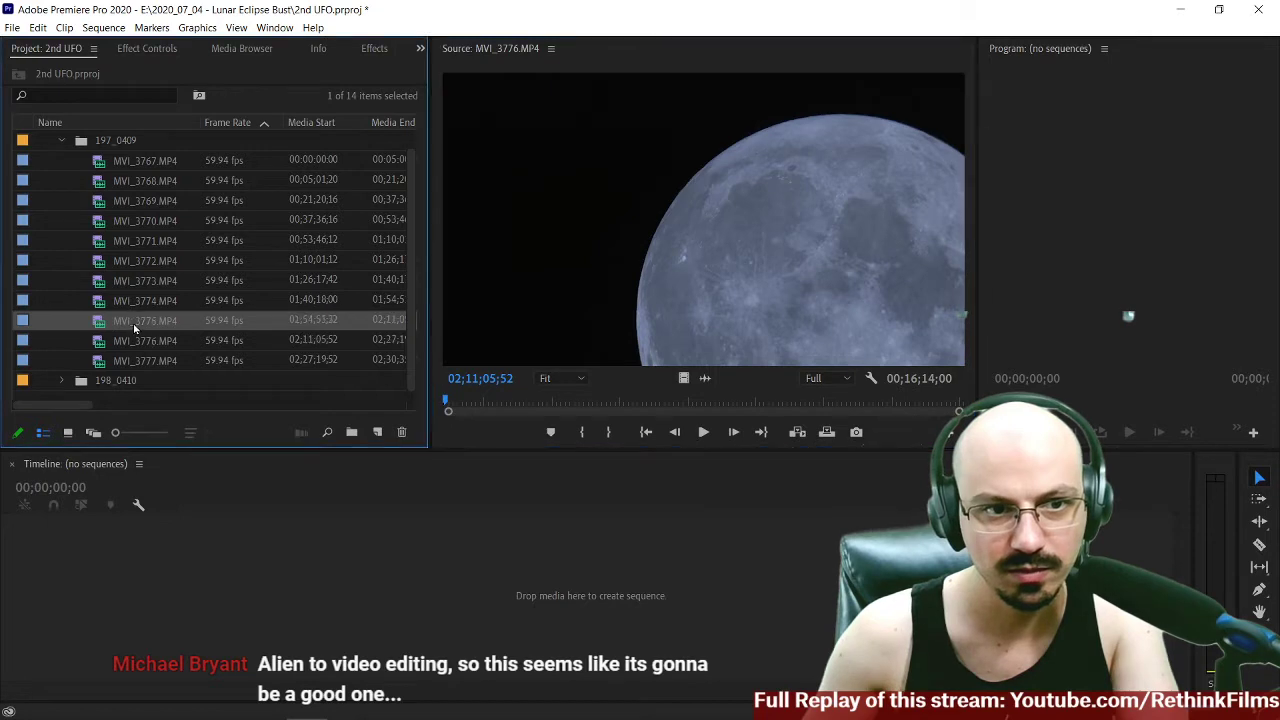
{"action": "double_click", "coordinate": [128, 363]}
{"action": "left_click_drag", "start_coordinate": [486, 402], "coordinate": [960, 401]}
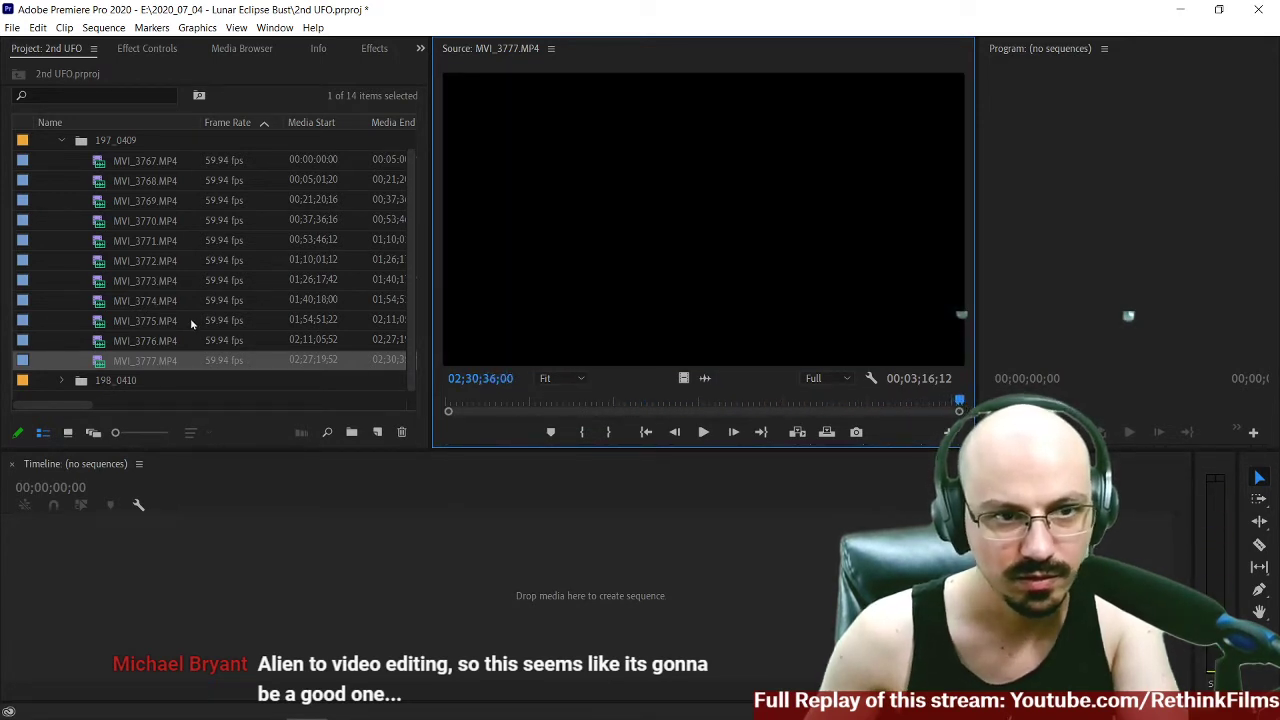
Load MVI_3778.MP4 from the 198_0410 bin into the Source monitor and scrub through it to the end.
{"action": "left_click", "coordinate": [63, 380]}
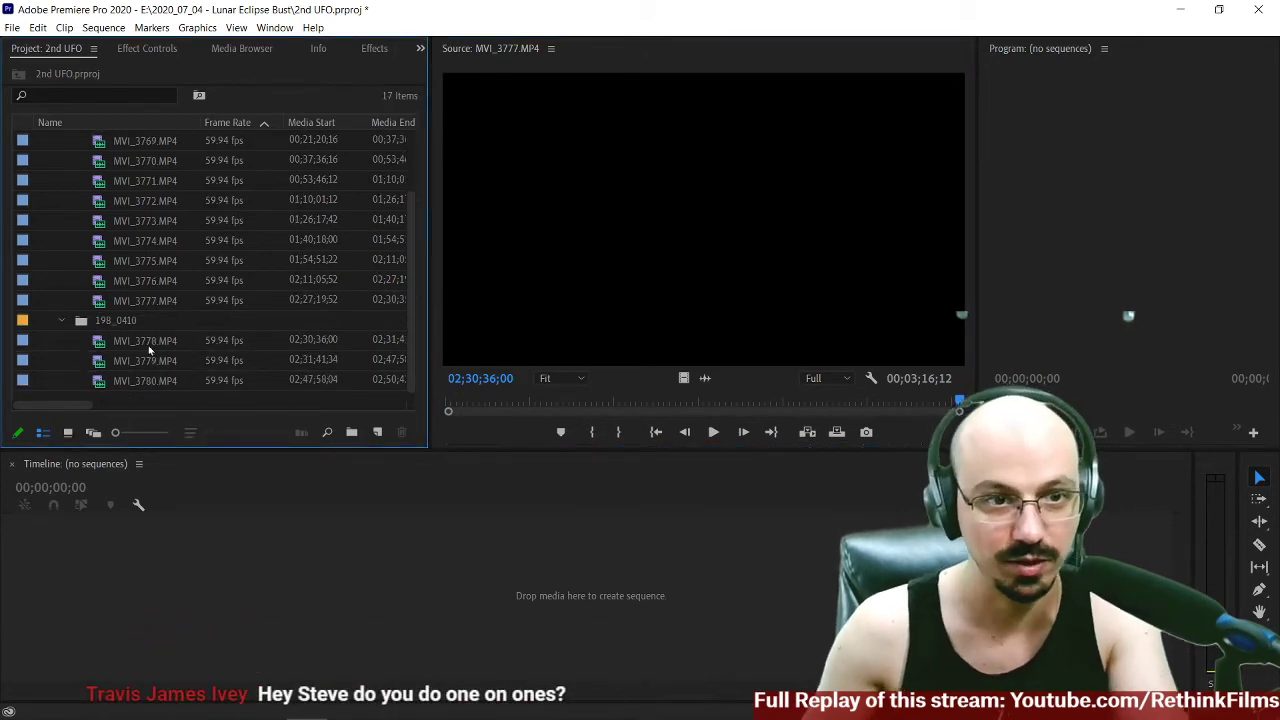
{"action": "double_click", "coordinate": [148, 342]}
{"action": "left_click_drag", "start_coordinate": [450, 411], "coordinate": [959, 400]}
Preview MVI_3779.MP4 and MVI_3780.MP4 from the 198_0410 bin by scrubbing through each in the Source monitor.
{"action": "double_click", "coordinate": [174, 366]}
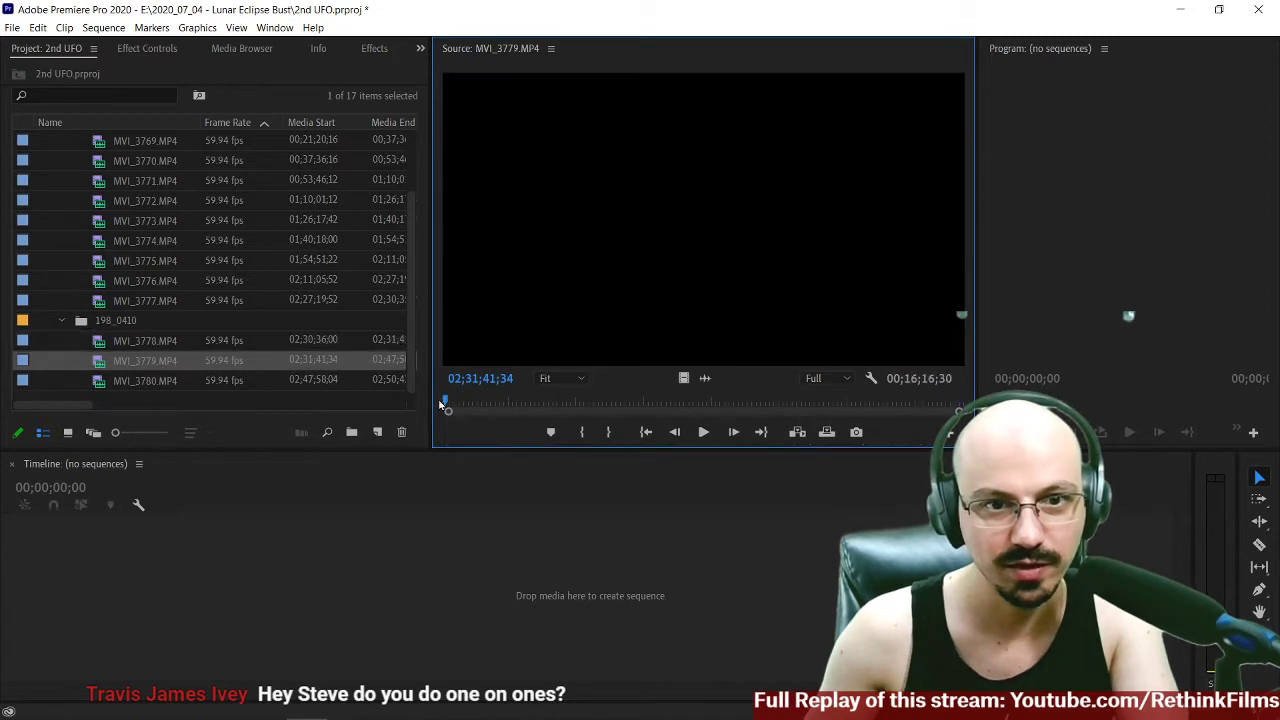
{"action": "left_click_drag", "start_coordinate": [465, 403], "coordinate": [970, 417]}
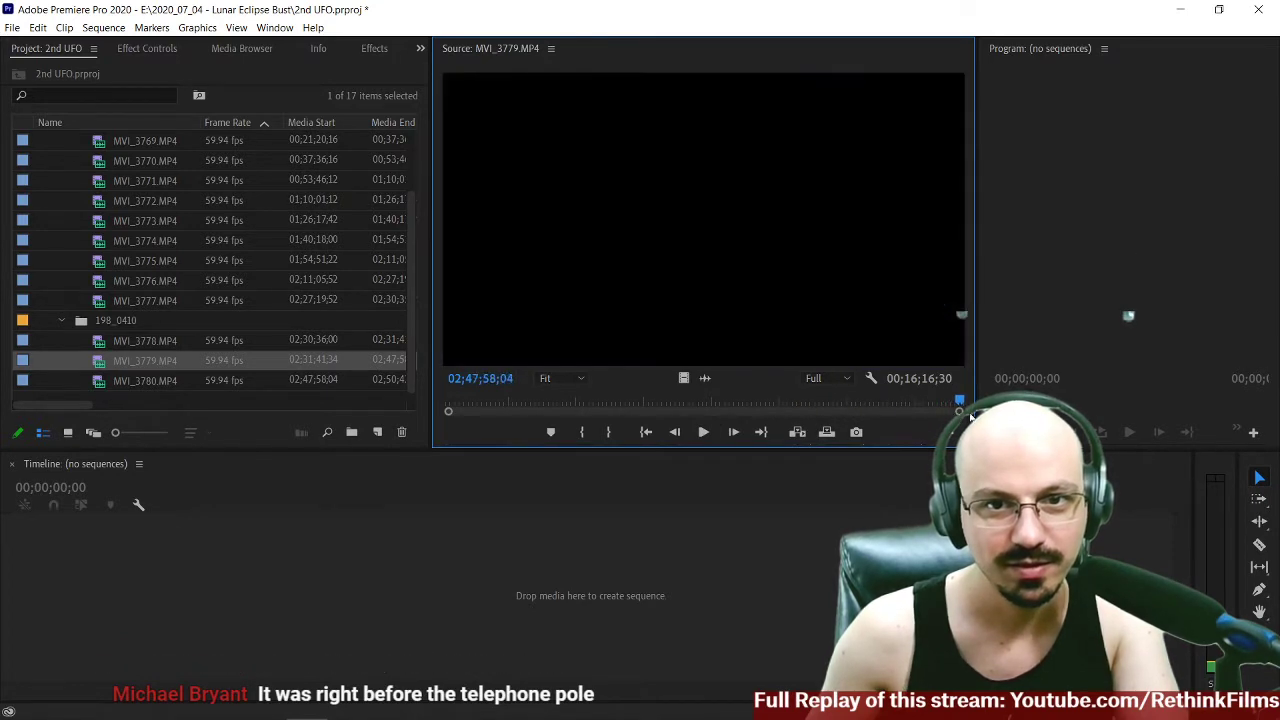
{"action": "double_click", "coordinate": [129, 386]}
{"action": "left_click_drag", "start_coordinate": [450, 400], "coordinate": [897, 411]}
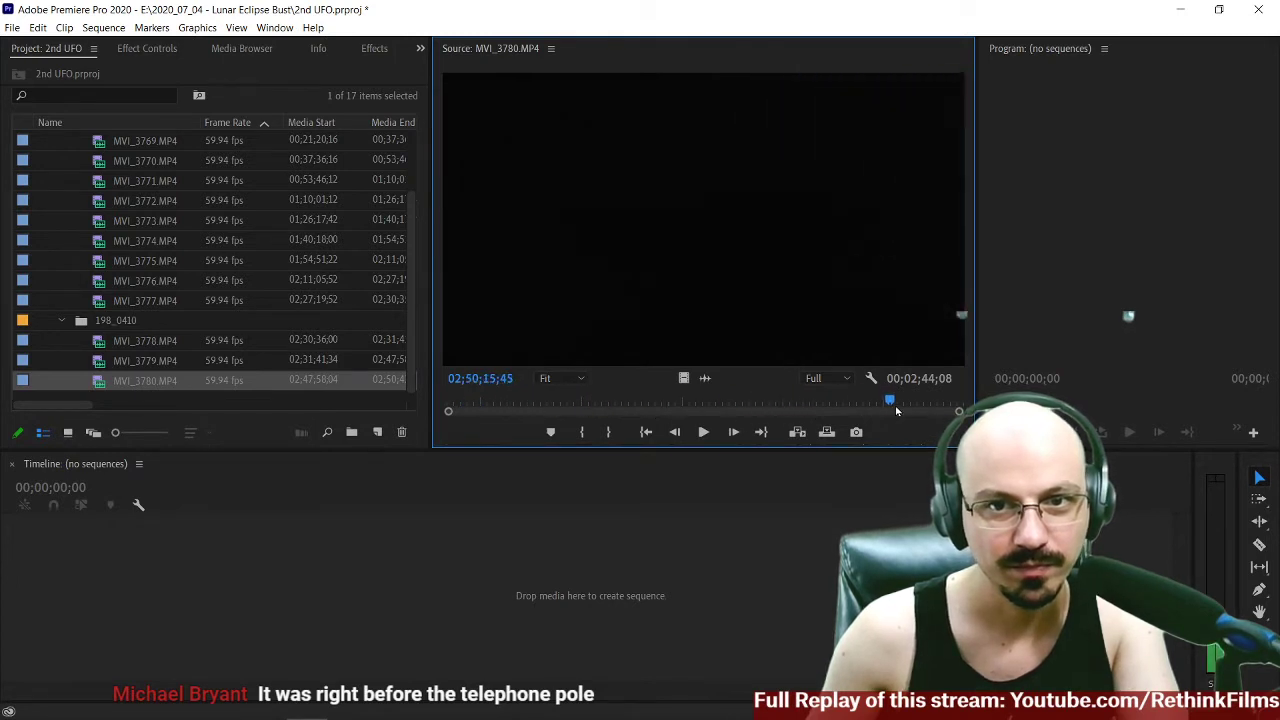
Check MVI_3775.MP4 and MVI_3774.MP4 for the object by scrubbing through each in the Source monitor.
{"action": "double_click", "coordinate": [145, 260]}
{"action": "left_click_drag", "start_coordinate": [448, 405], "coordinate": [477, 437]}
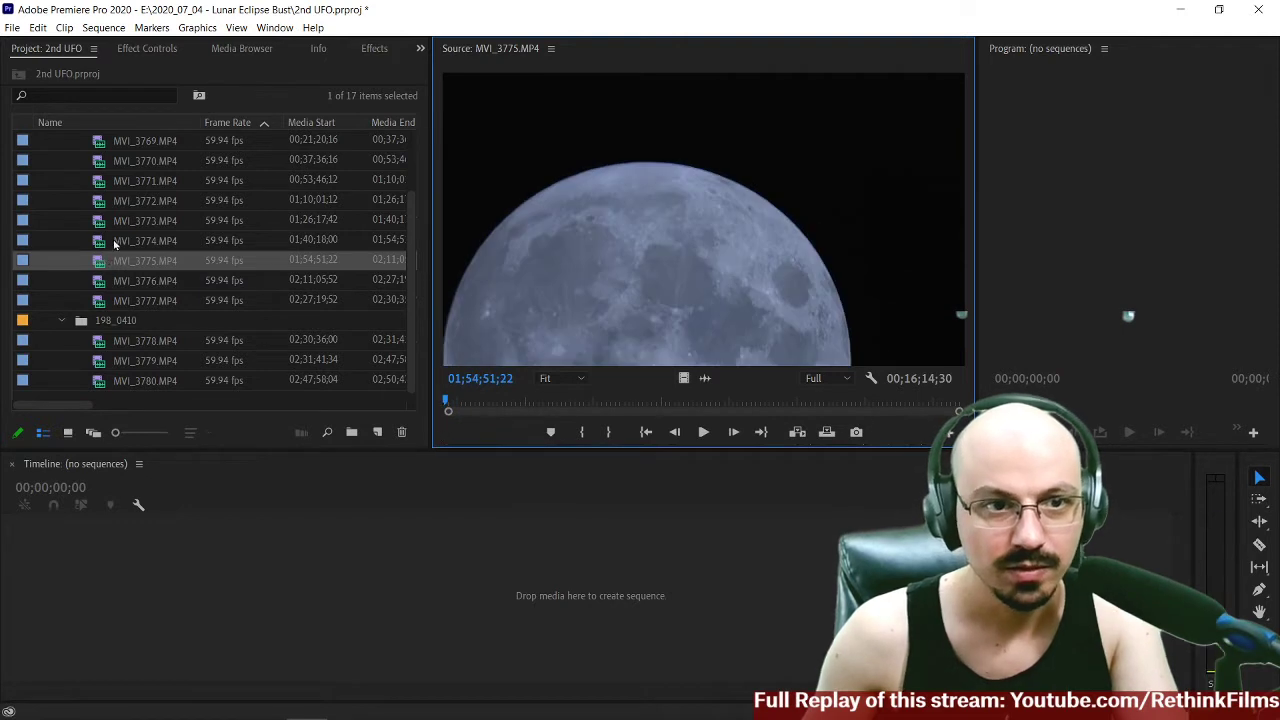
{"action": "double_click", "coordinate": [115, 244]}
{"action": "left_click_drag", "start_coordinate": [448, 400], "coordinate": [838, 398]}
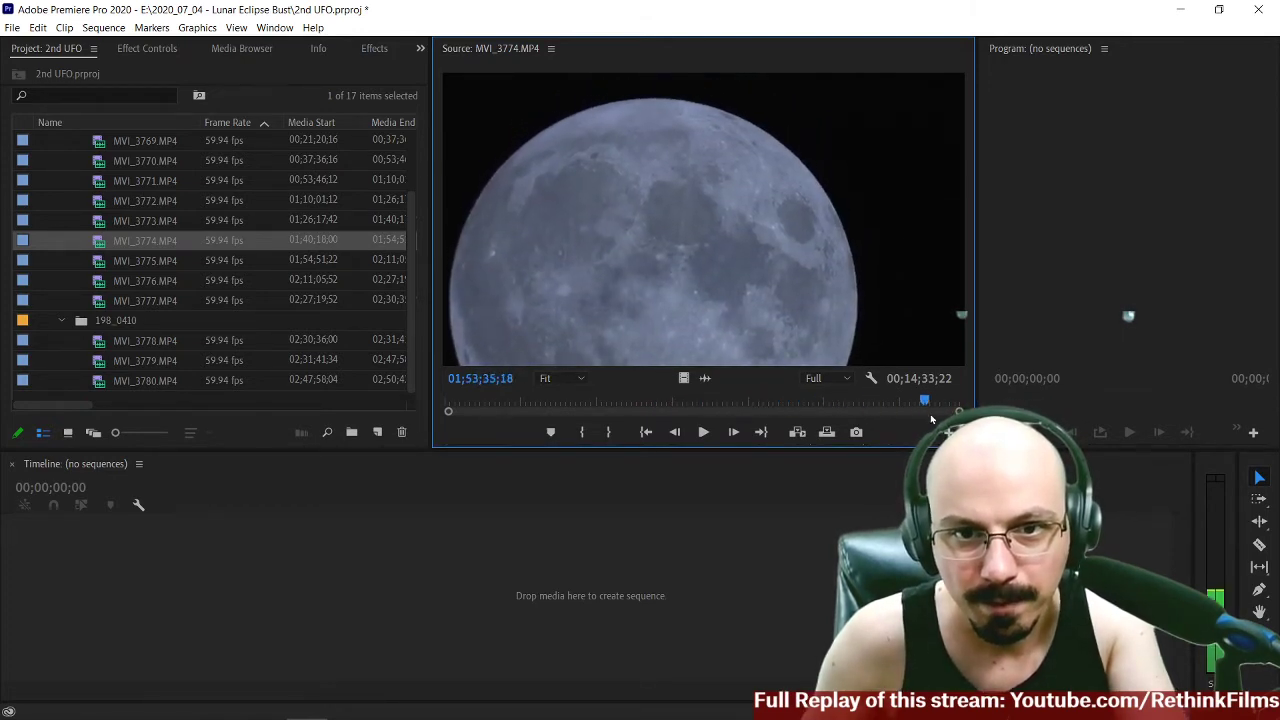
{"action": "left_click_drag", "start_coordinate": [951, 400], "coordinate": [960, 400]}
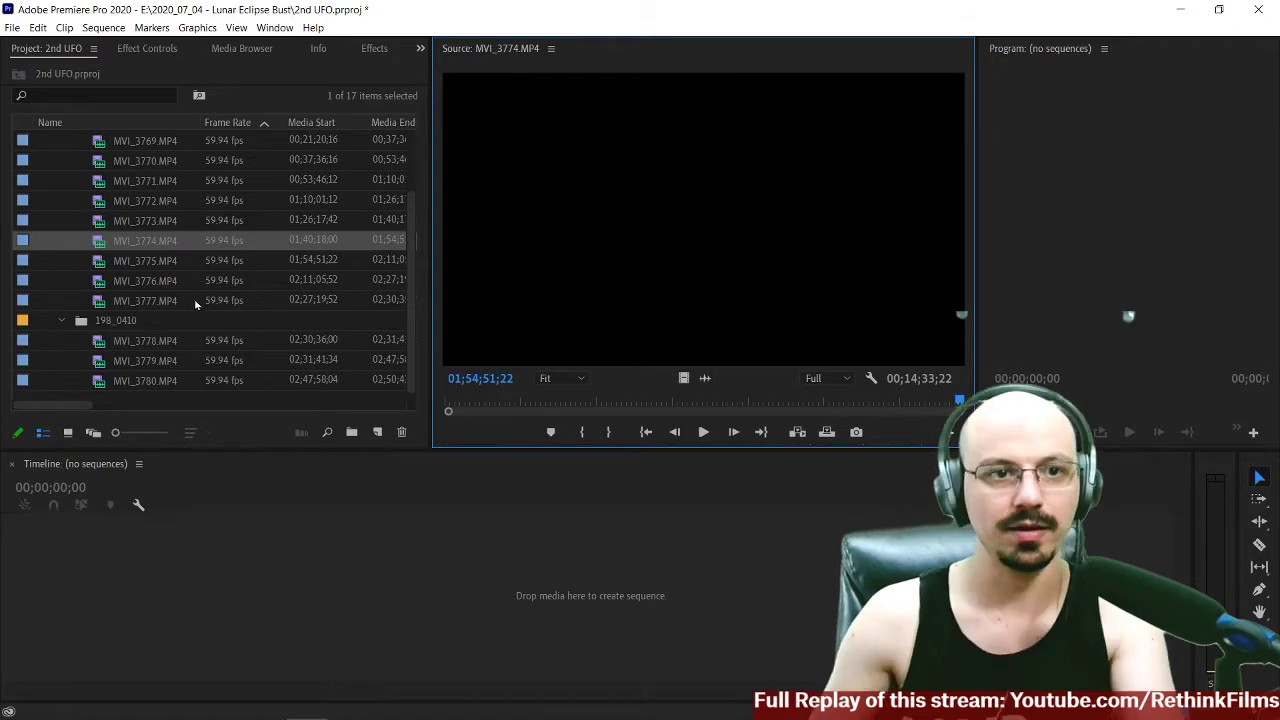
Reload MVI_3777.MP4 in the Source monitor and recheck its opening by scrubbing.
{"action": "left_click", "coordinate": [160, 301]}
{"action": "left_click", "coordinate": [160, 301]}
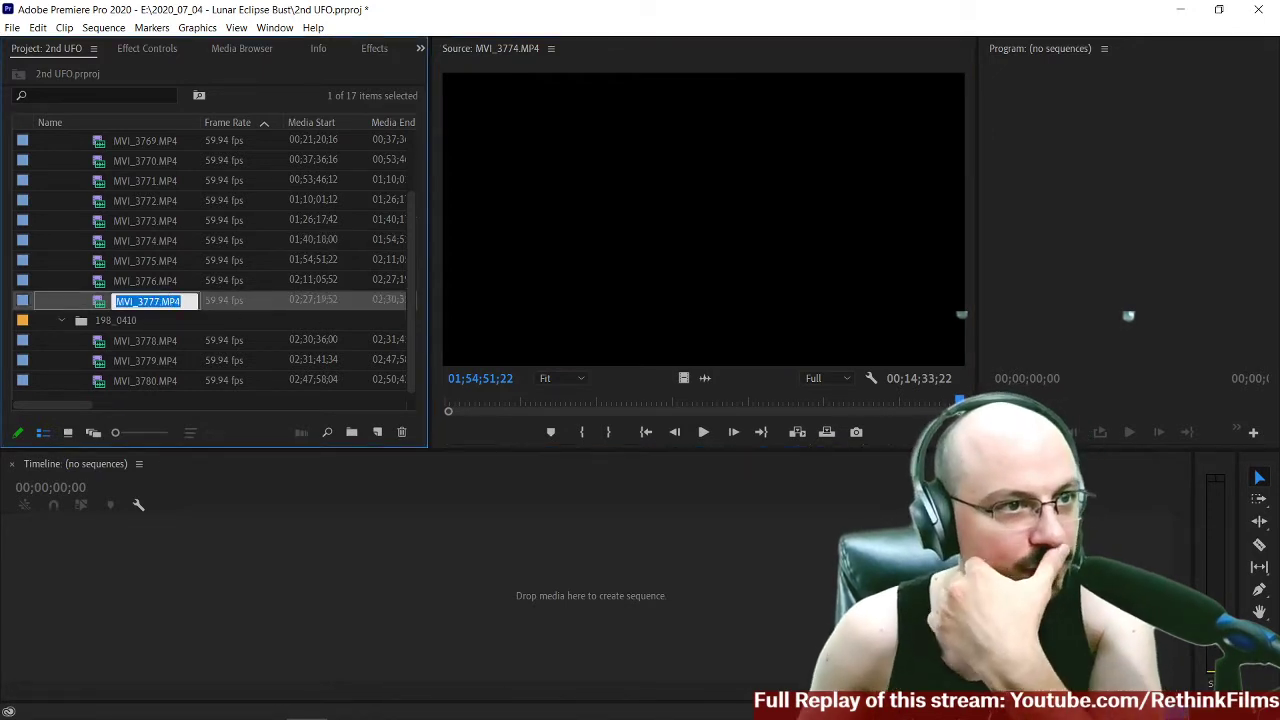
{"action": "double_click", "coordinate": [98, 300]}
{"action": "left_click_drag", "start_coordinate": [465, 404], "coordinate": [441, 419]}
Load MVI_3776.MP4 into the Source monitor, scrub through it, and play the object's pass across the moon, stopping at about 02;25;32;46.
{"action": "double_click", "coordinate": [136, 281]}
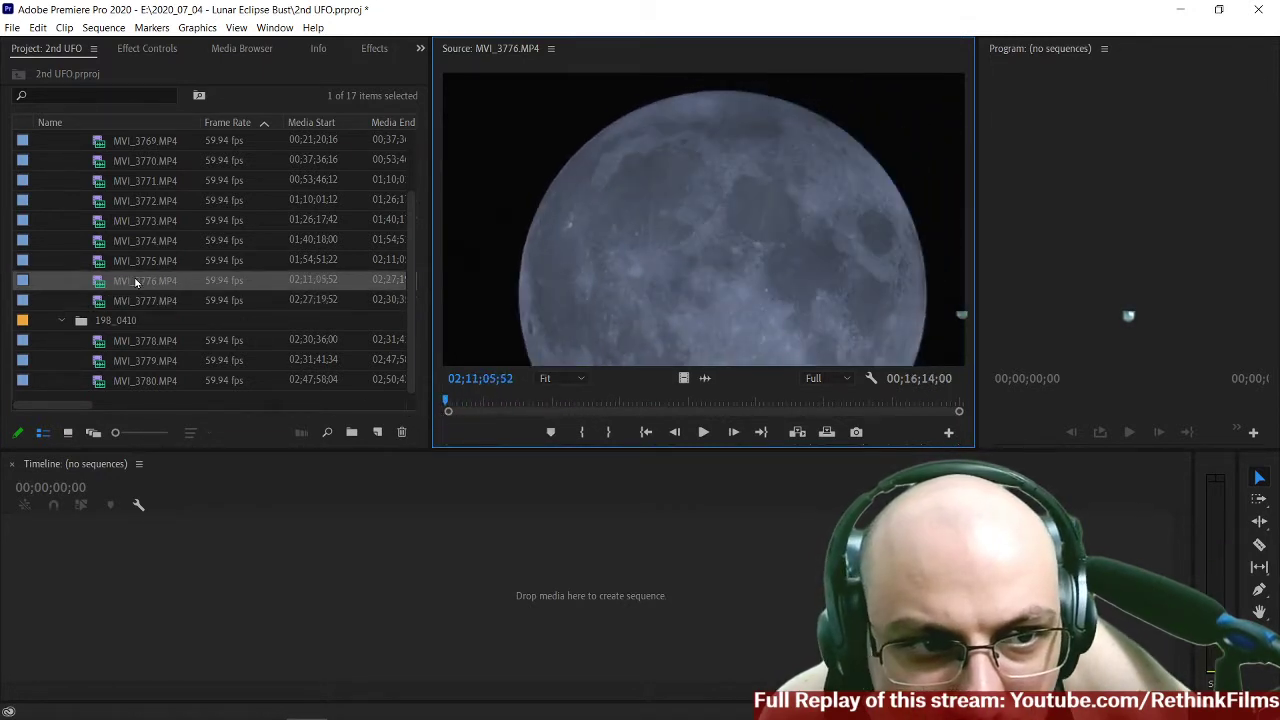
{"action": "left_click_drag", "start_coordinate": [467, 401], "coordinate": [565, 420]}
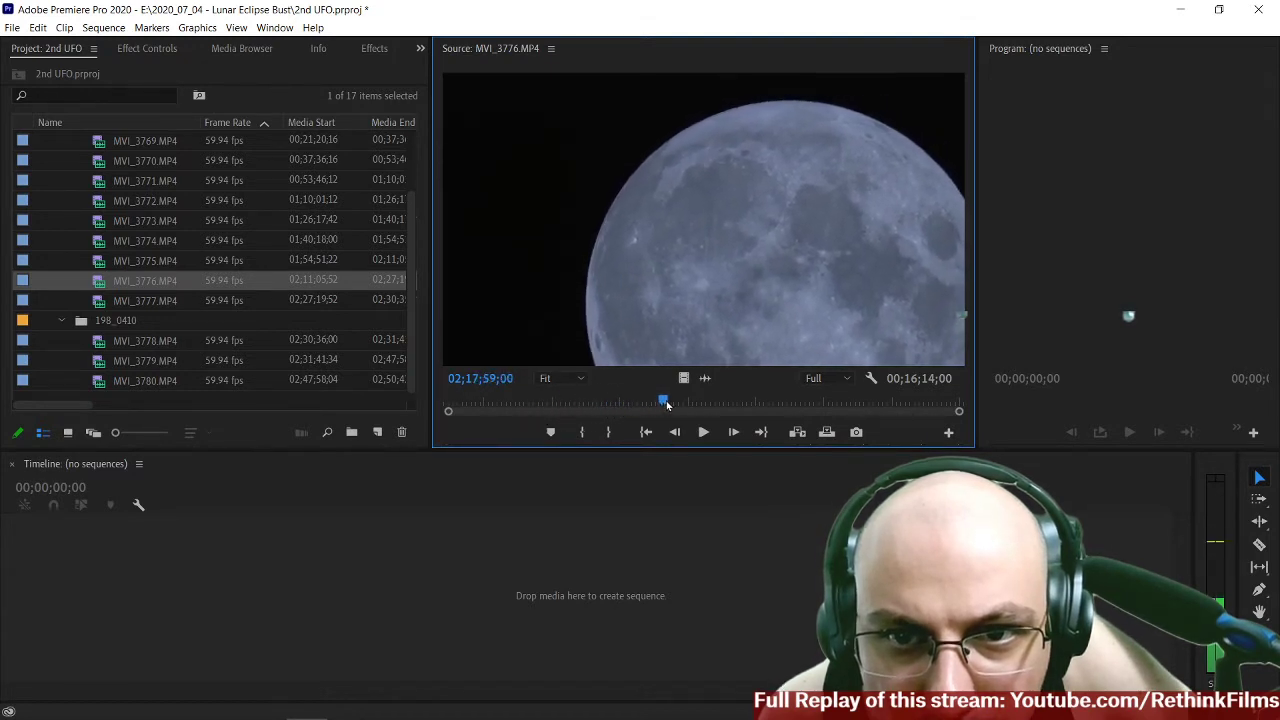
{"action": "left_click_drag", "start_coordinate": [708, 400], "coordinate": [890, 400]}
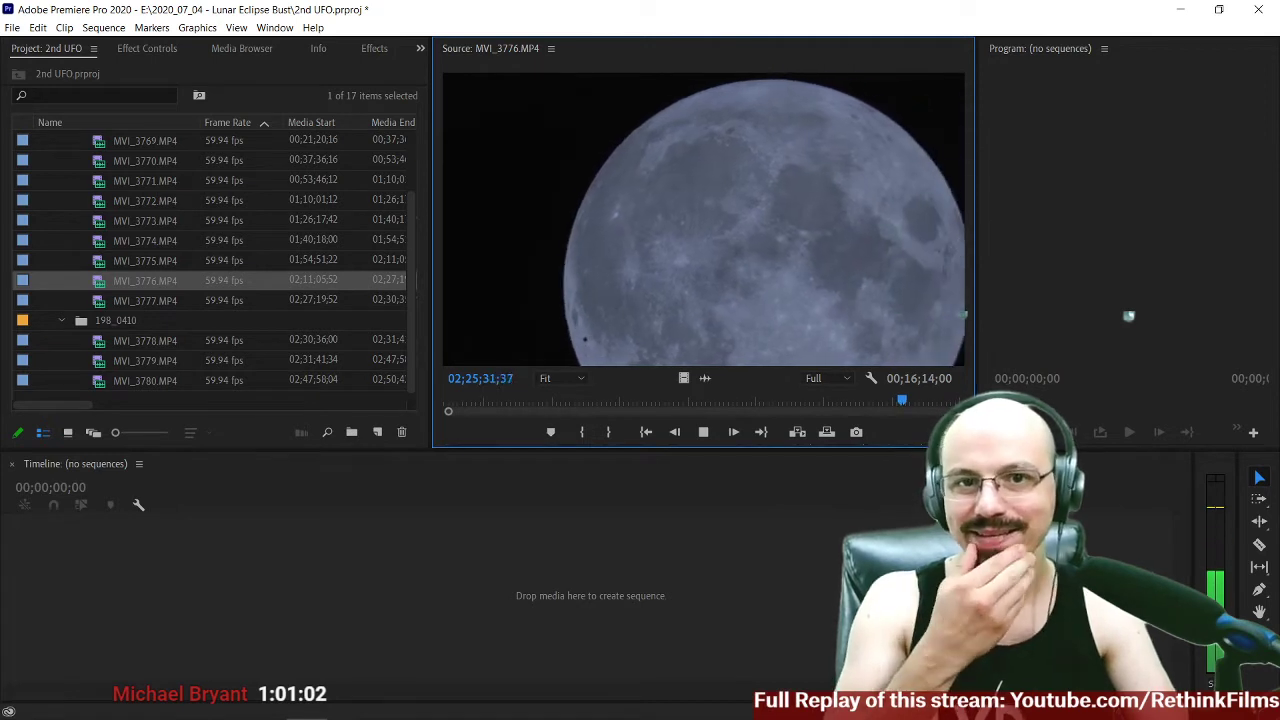
{"action": "key", "text": "space"}
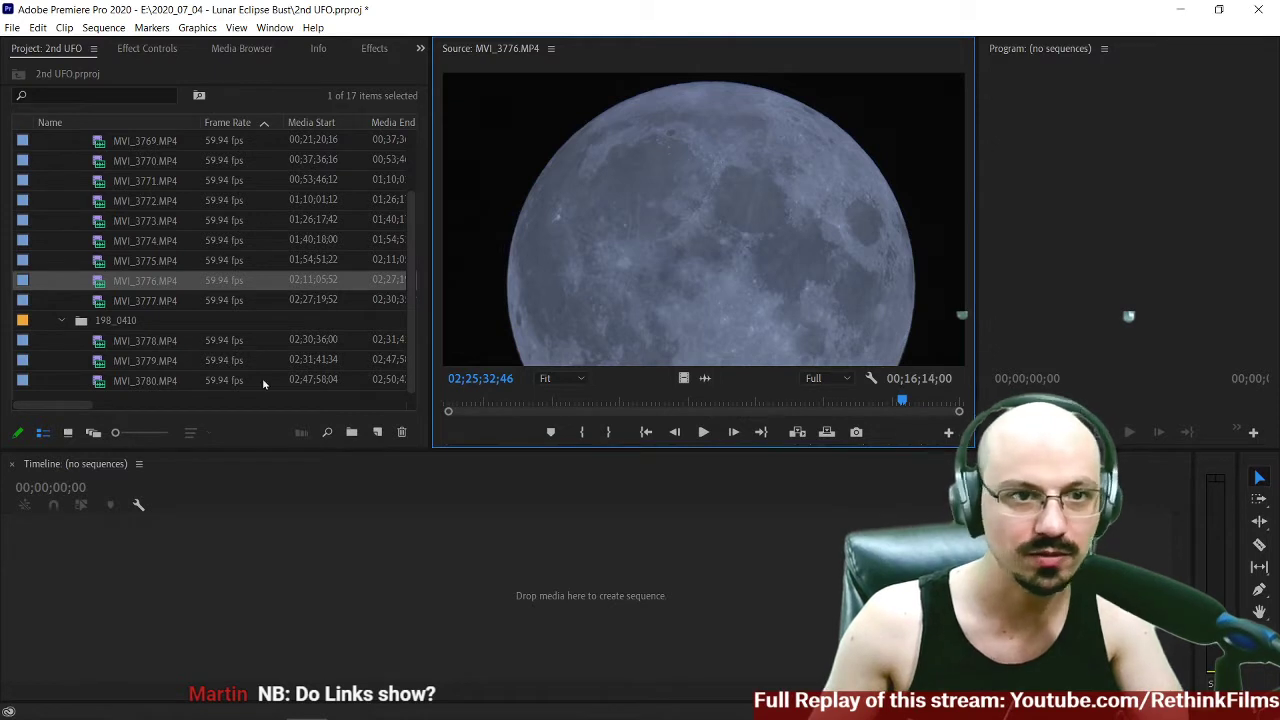
Collapse the 198_0410 and 197_0409 bins inside the DCIM bin.
{"action": "left_click", "coordinate": [64, 322]}
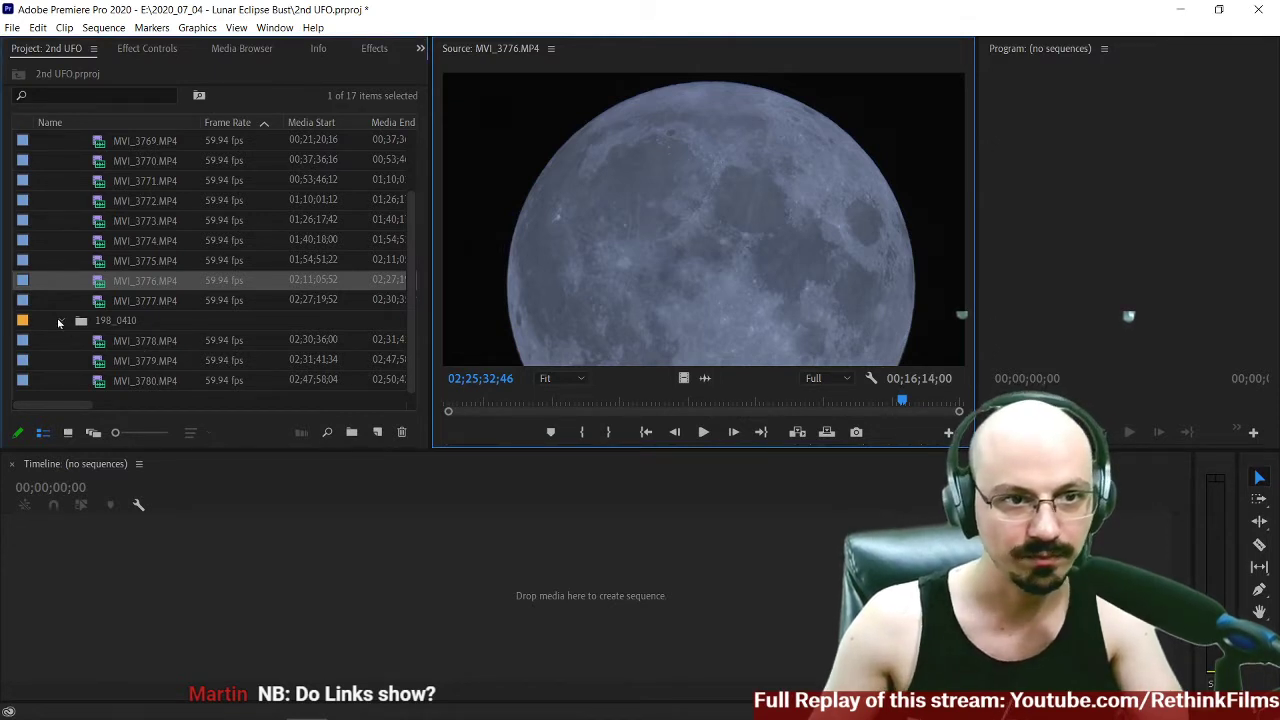
{"action": "left_click", "coordinate": [61, 142]}
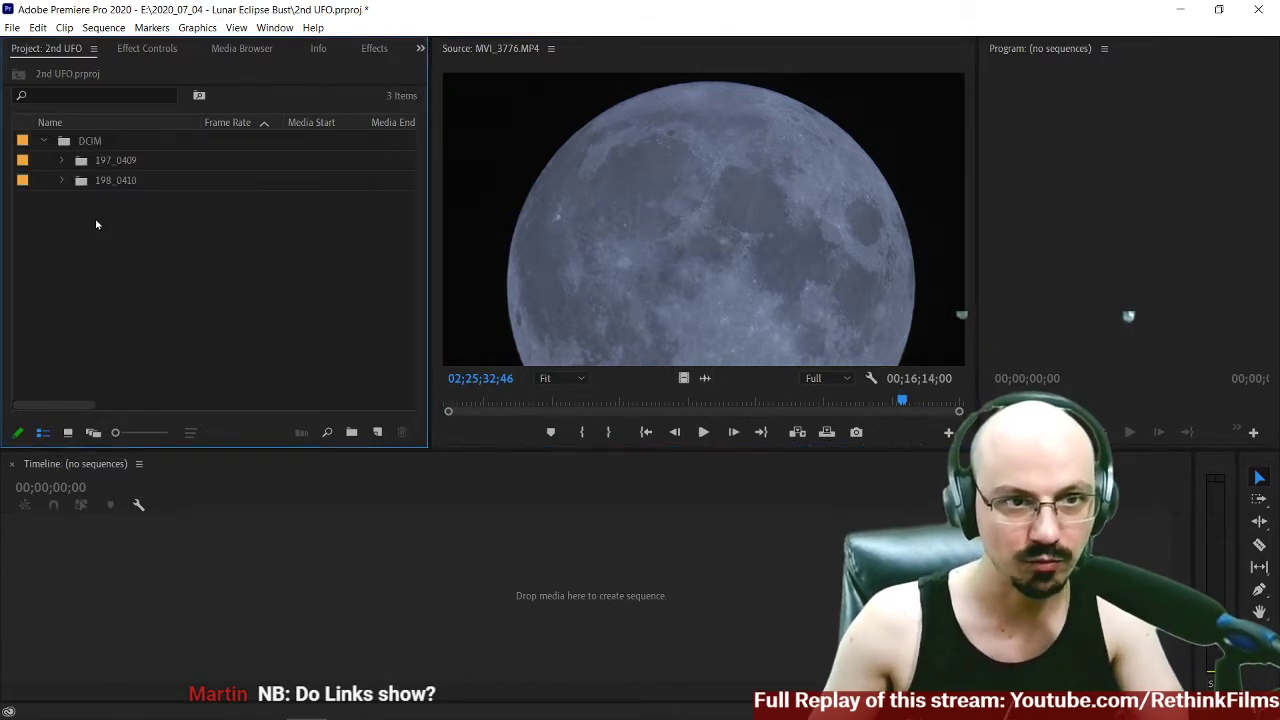
{"action": "right_click", "coordinate": [96, 224]}
{"action": "left_click", "coordinate": [340, 223]}
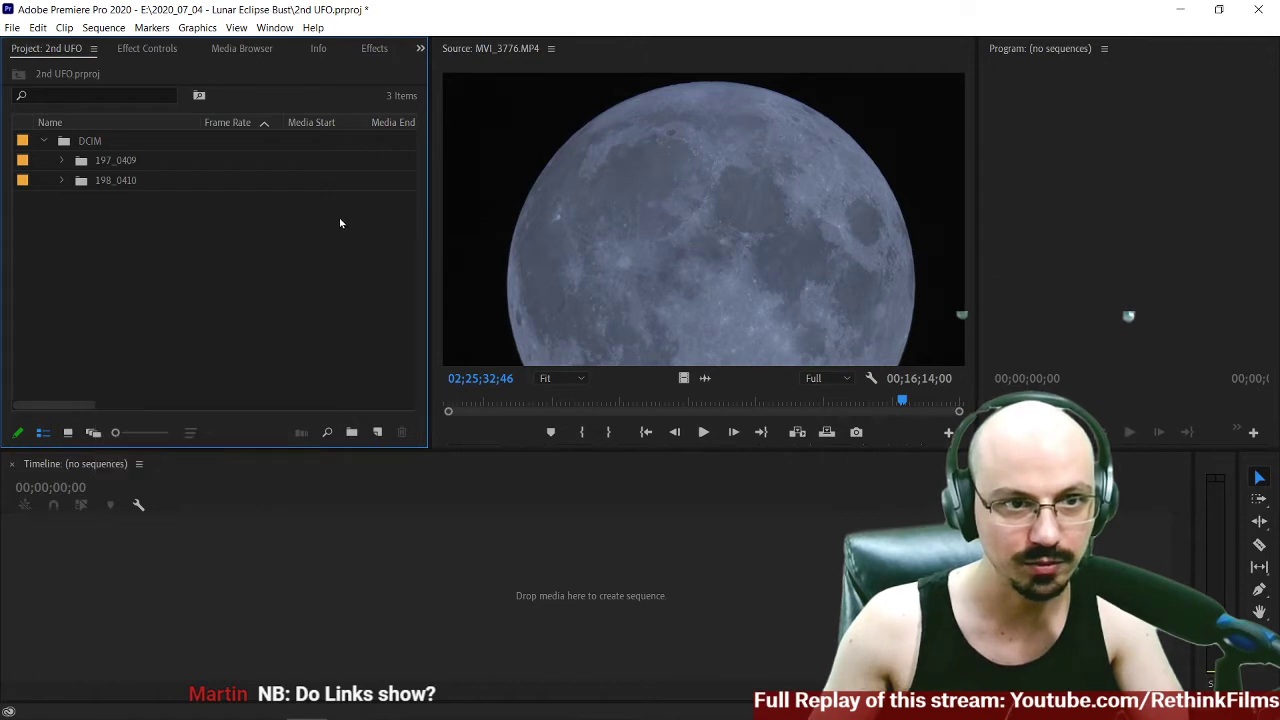
{"action": "left_click", "coordinate": [379, 435]}
{"action": "left_click", "coordinate": [395, 452]}
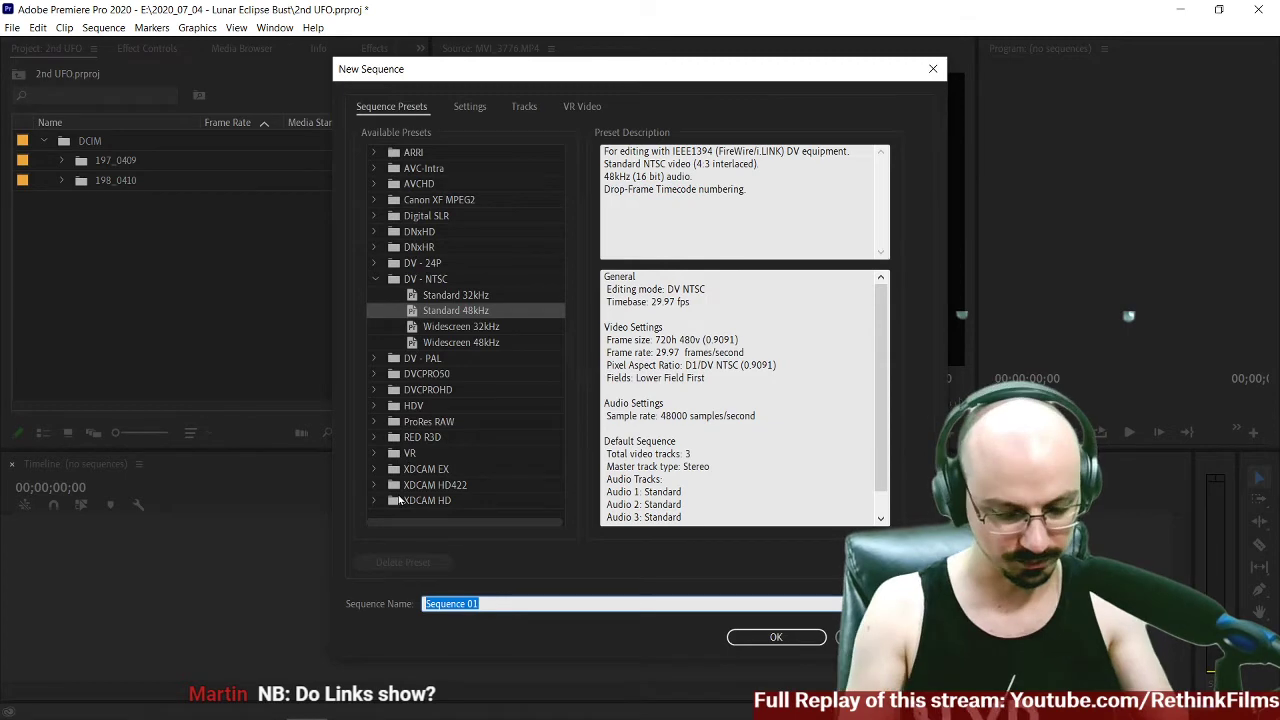
{"action": "type", "text": "2nd UFO"}
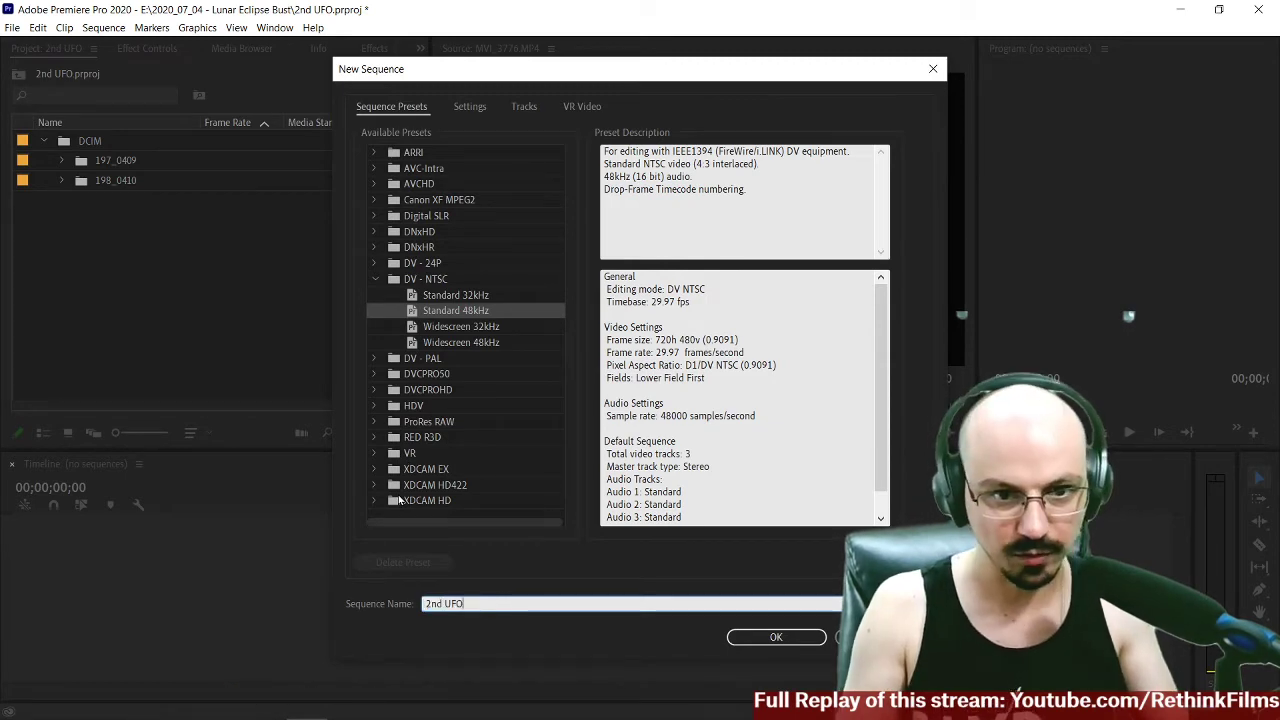
{"action": "key", "text": "Return"}
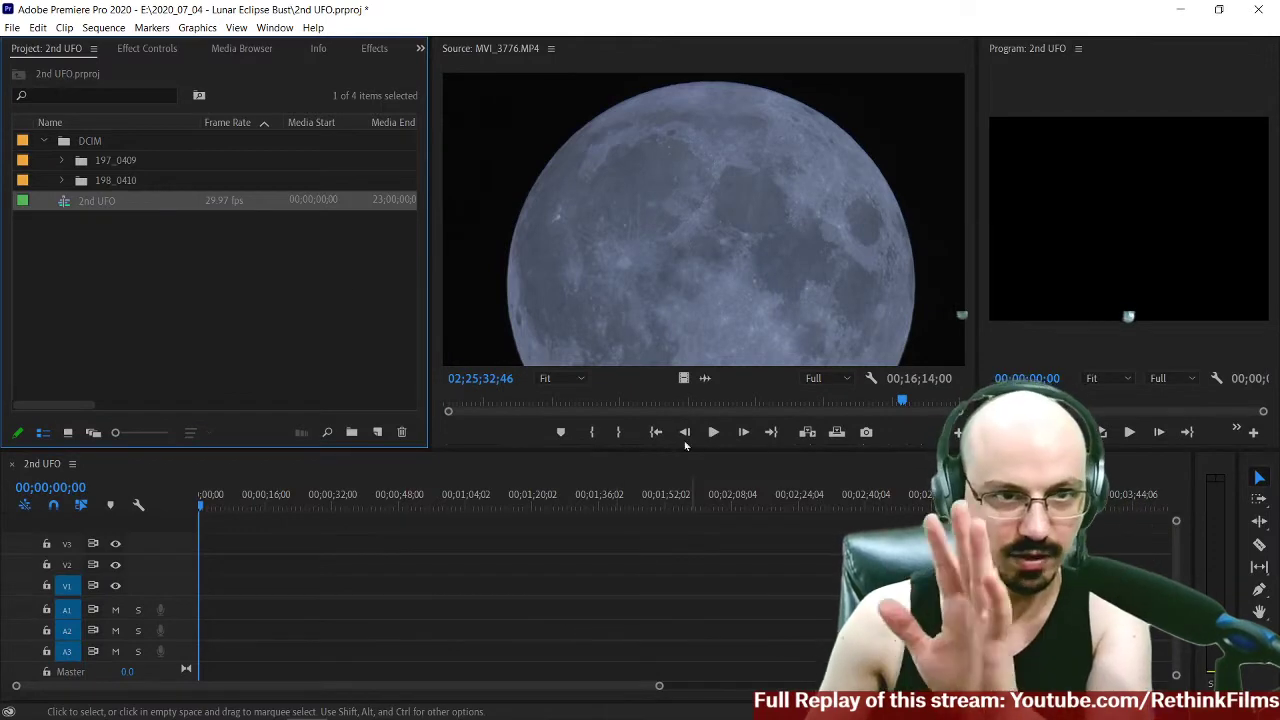
{"action": "key", "text": "Delete"}
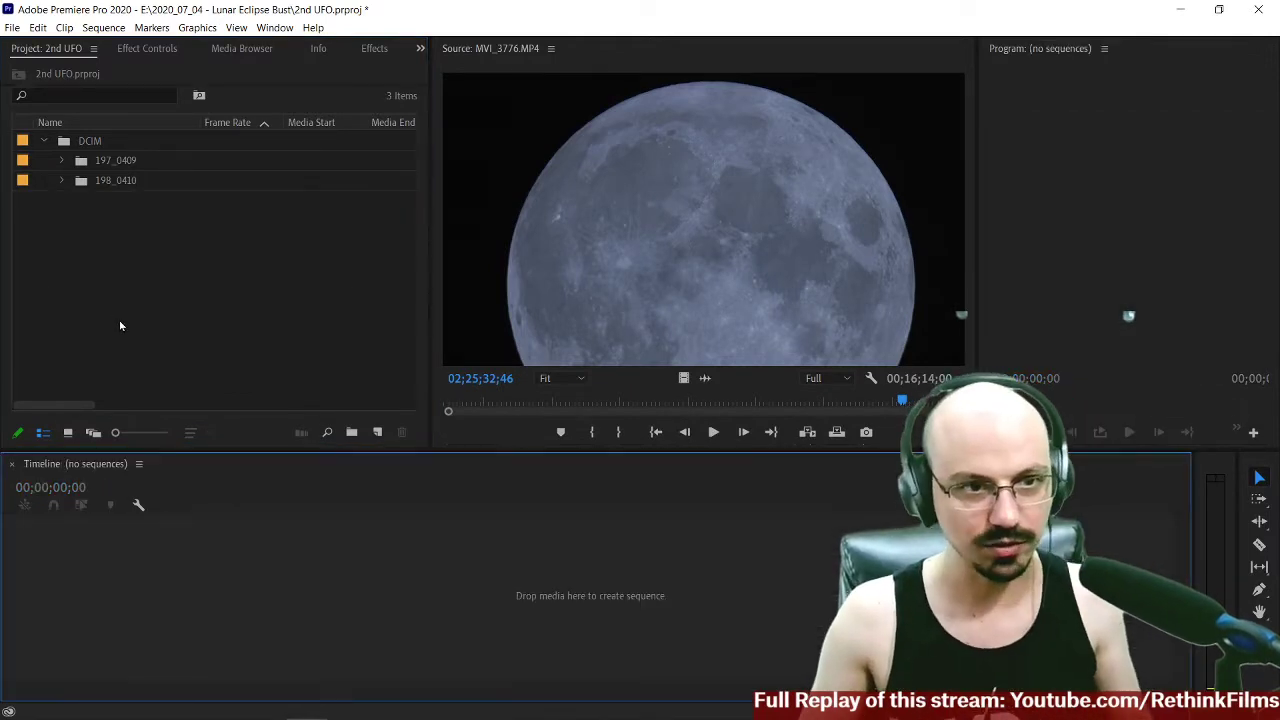
Create a sequence named 2nd UFO with the DV-NTSC Standard 48kHz preset, and expand the 197_0409 bin.
{"action": "left_click", "coordinate": [376, 434]}
{"action": "left_click", "coordinate": [395, 451]}
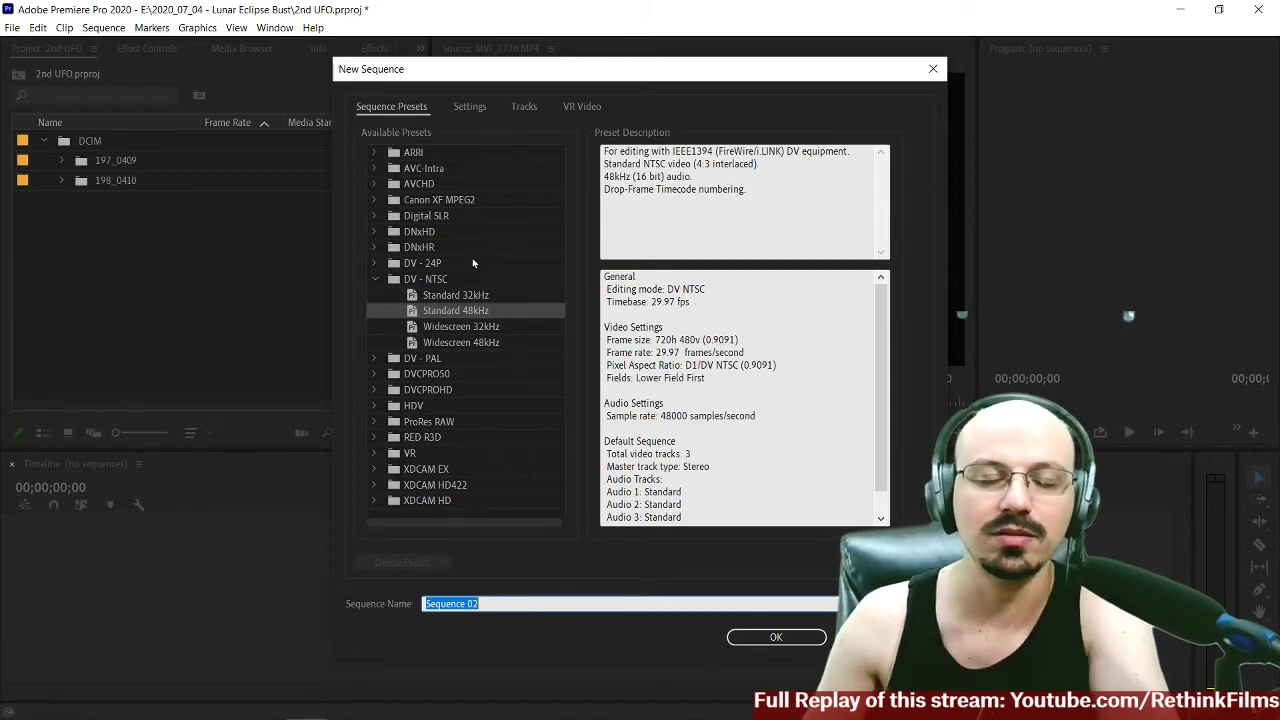
{"action": "left_click_drag", "start_coordinate": [507, 603], "coordinate": [346, 603]}
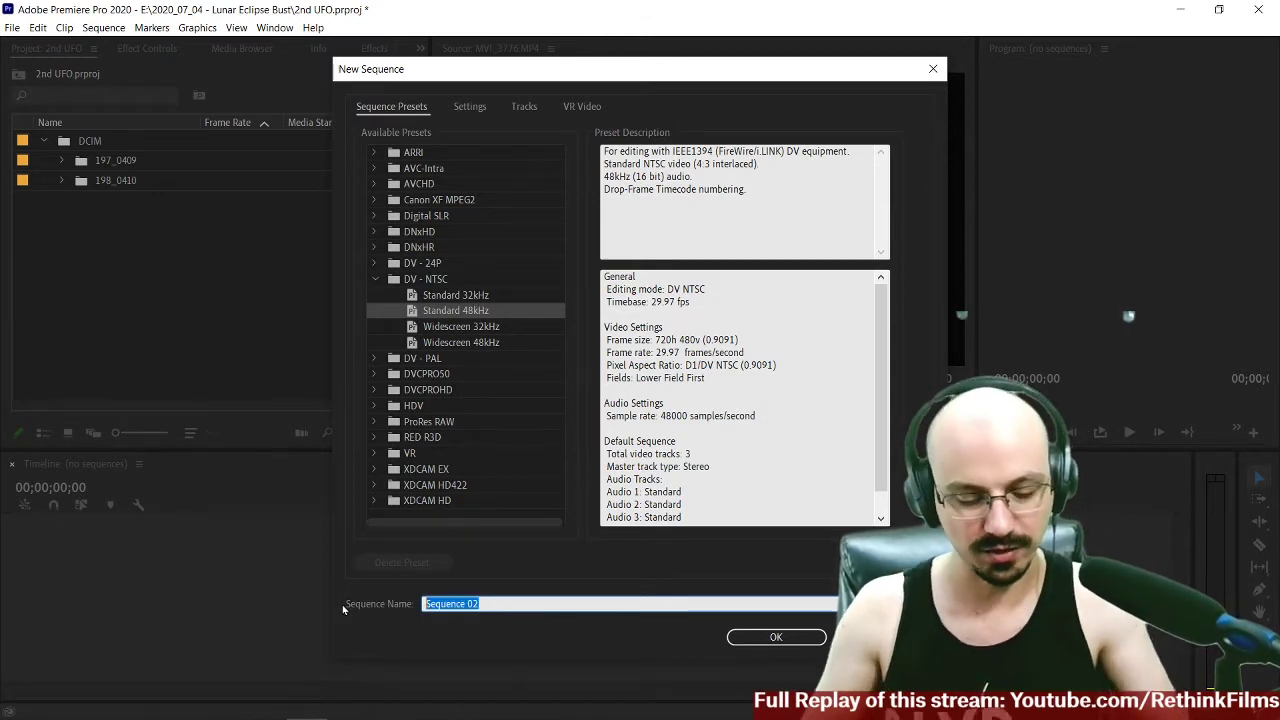
{"action": "key", "text": "BackSpace"}
{"action": "type", "text": "2nd"}
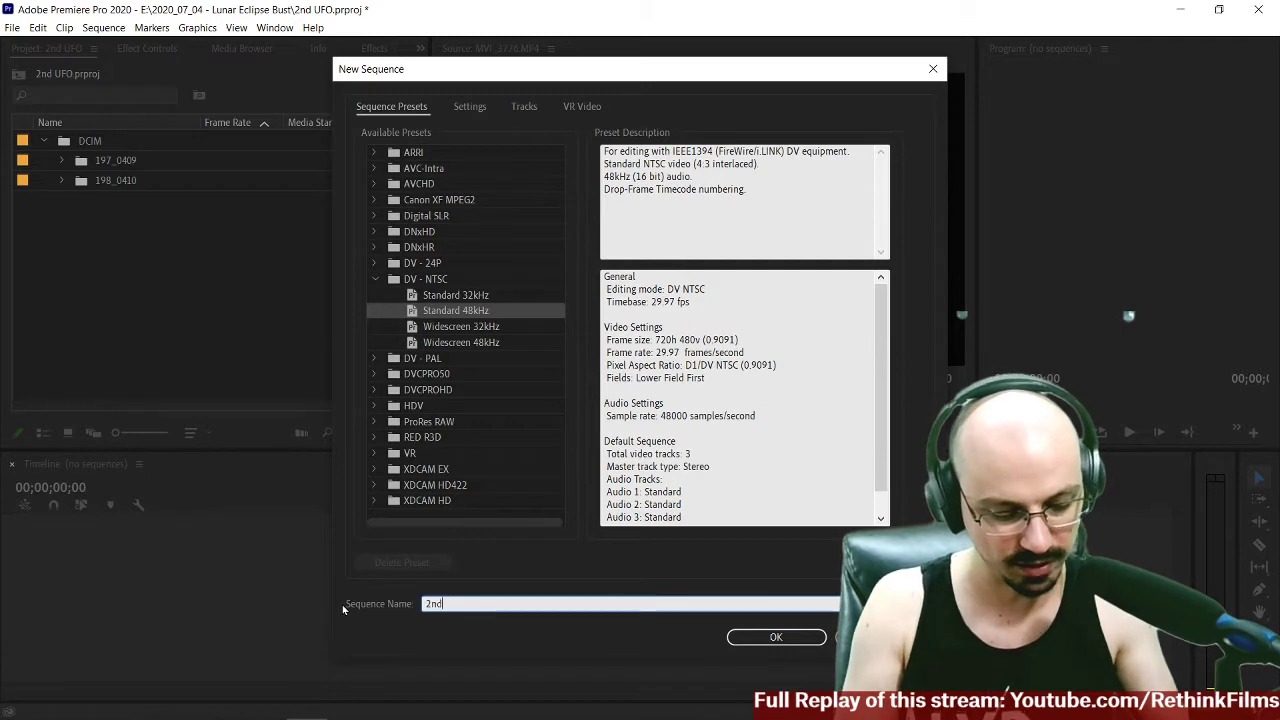
{"action": "type", "text": " UFO"}
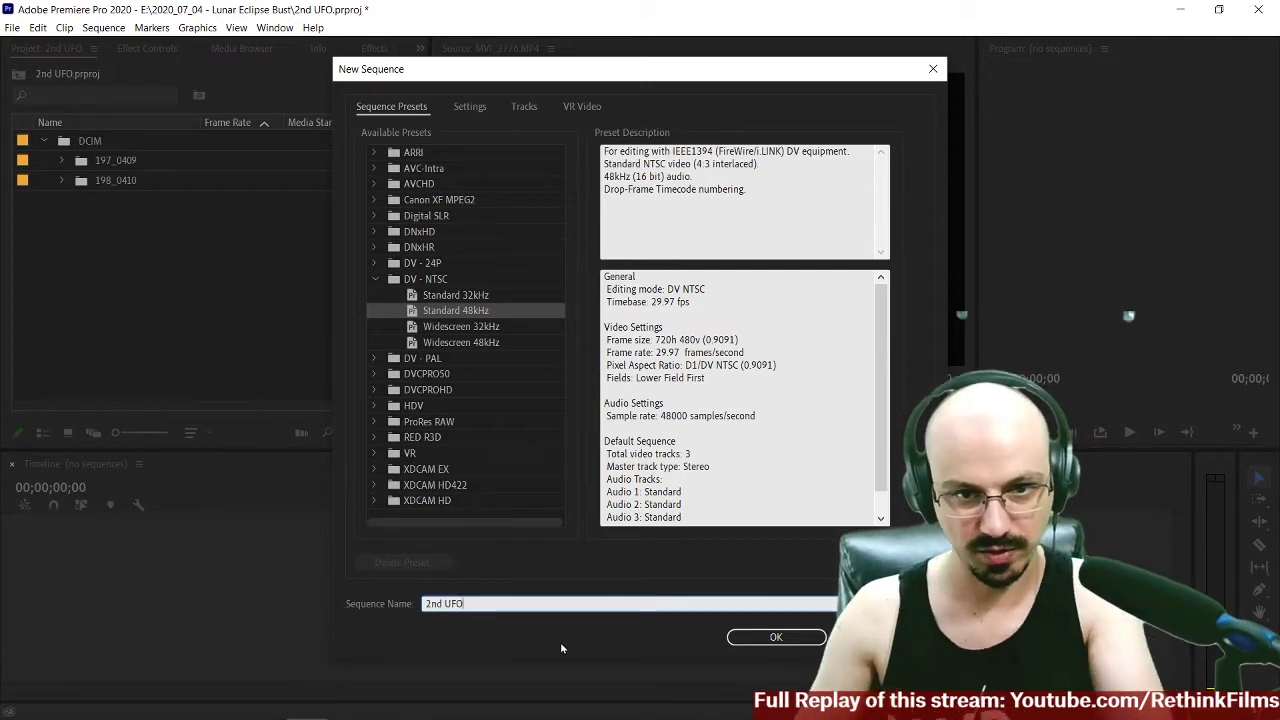
{"action": "left_click", "coordinate": [776, 637]}
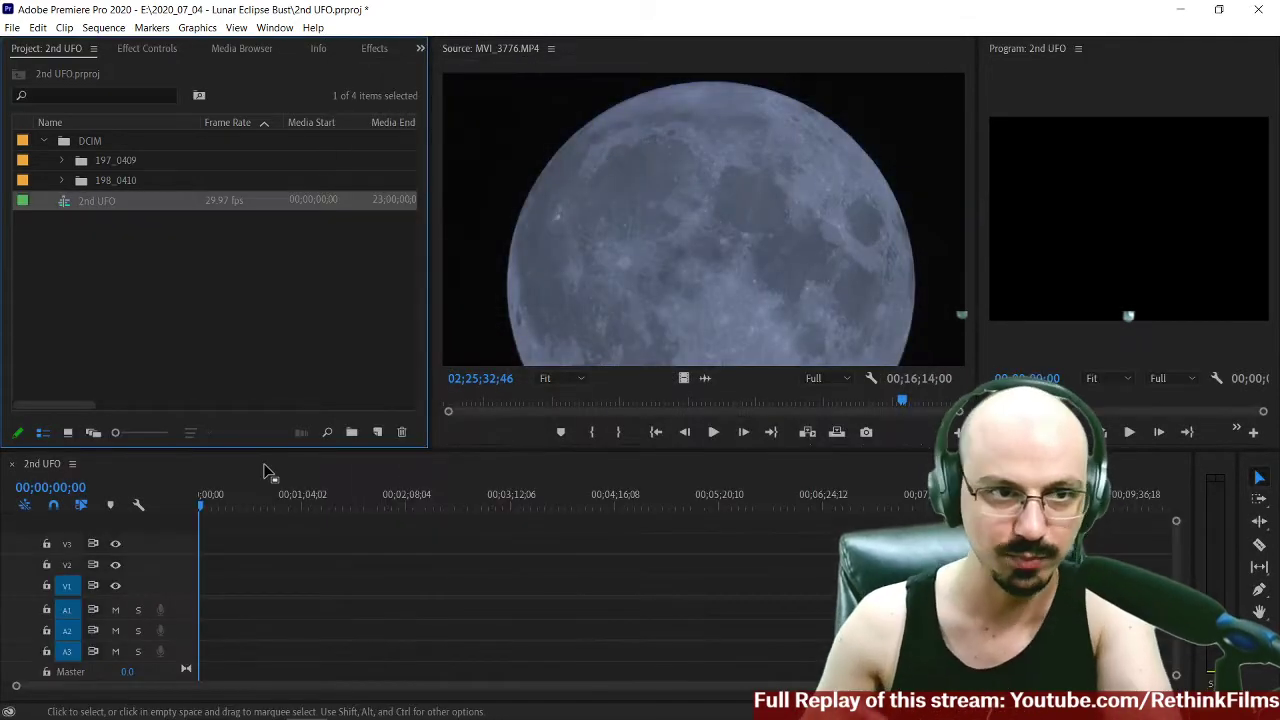
{"action": "left_click", "coordinate": [60, 161]}
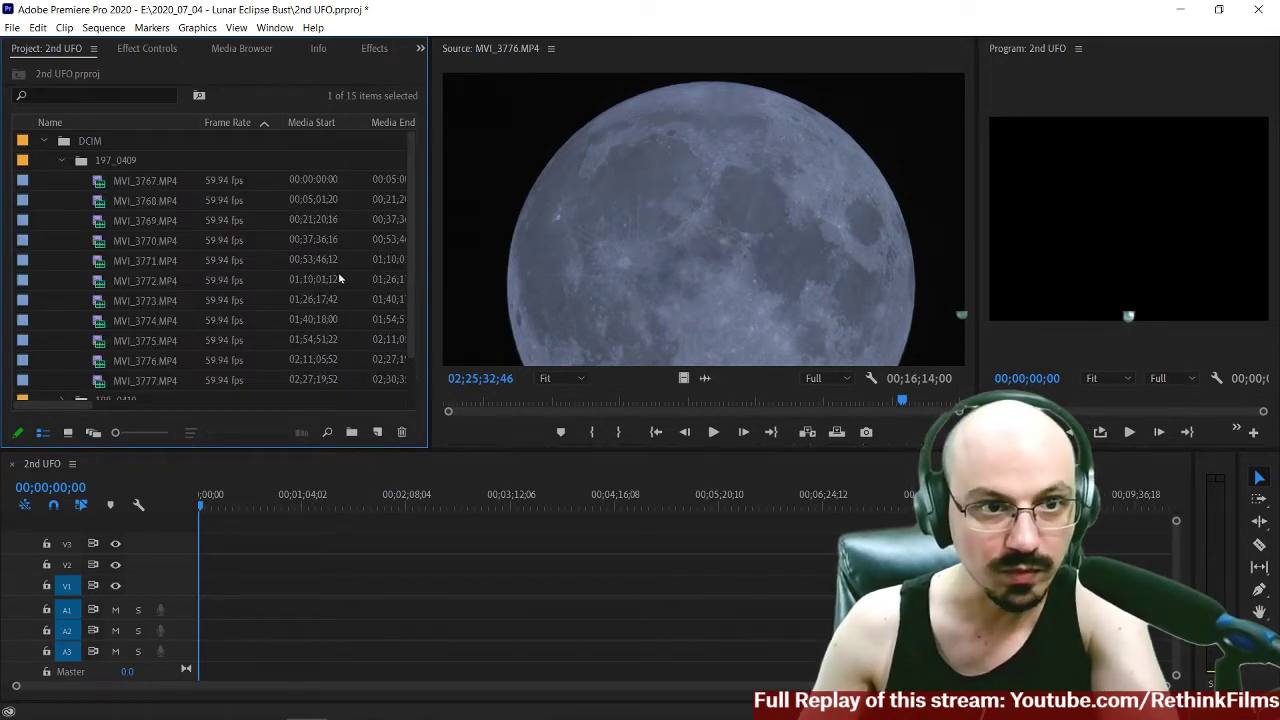
{"action": "scroll", "coordinate": [264, 279], "scroll_direction": "down", "scroll_amount": 2}
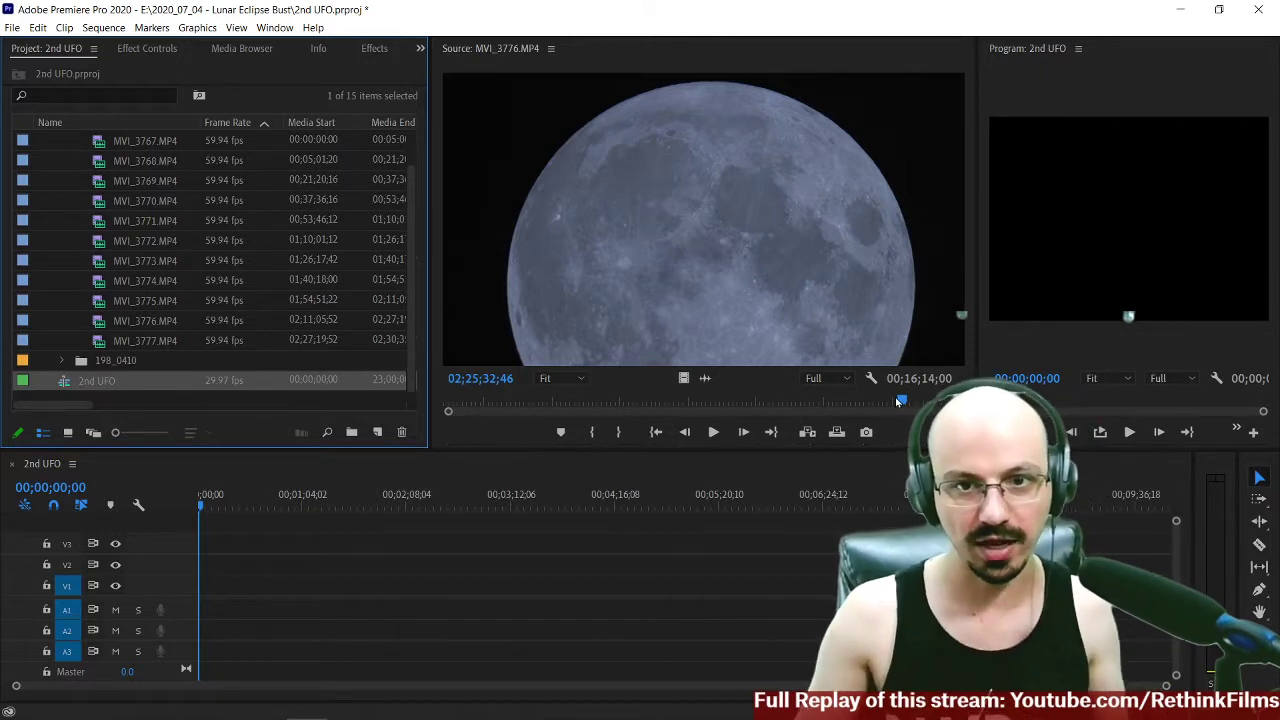
{"action": "left_click", "coordinate": [799, 402]}
{"action": "key", "text": "i"}
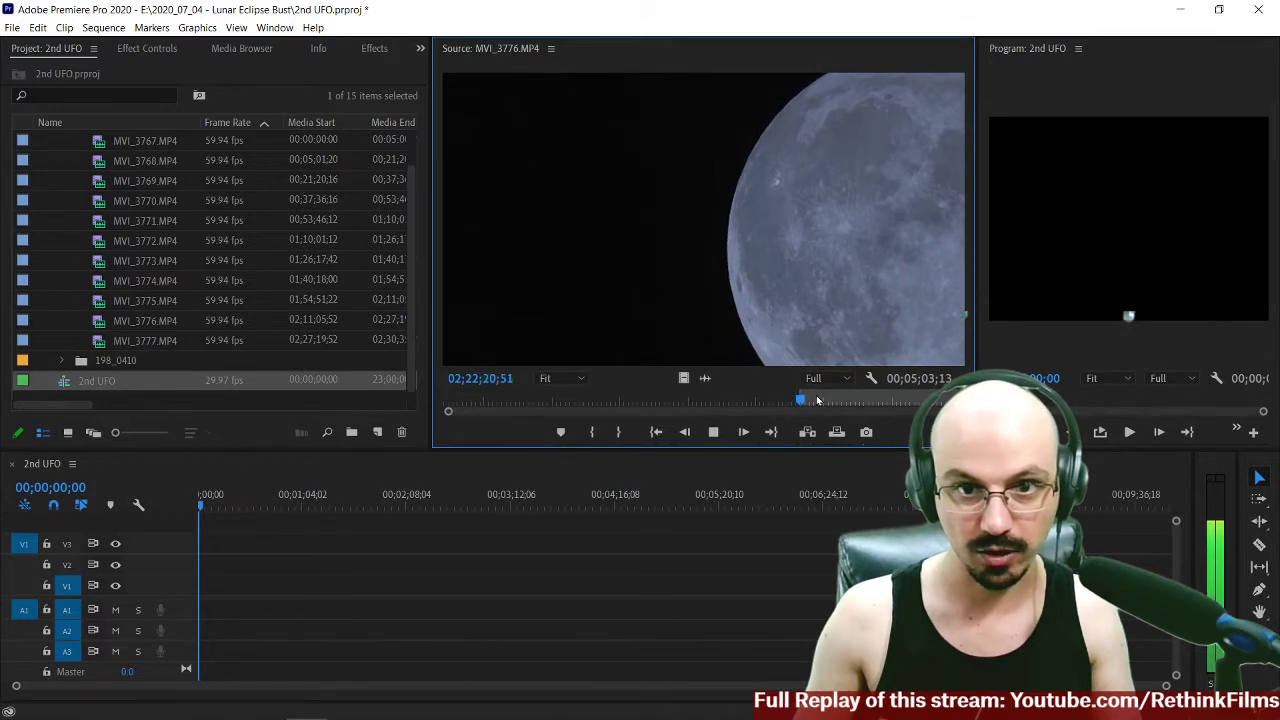
{"action": "key", "text": "space"}
{"action": "key", "text": "o"}
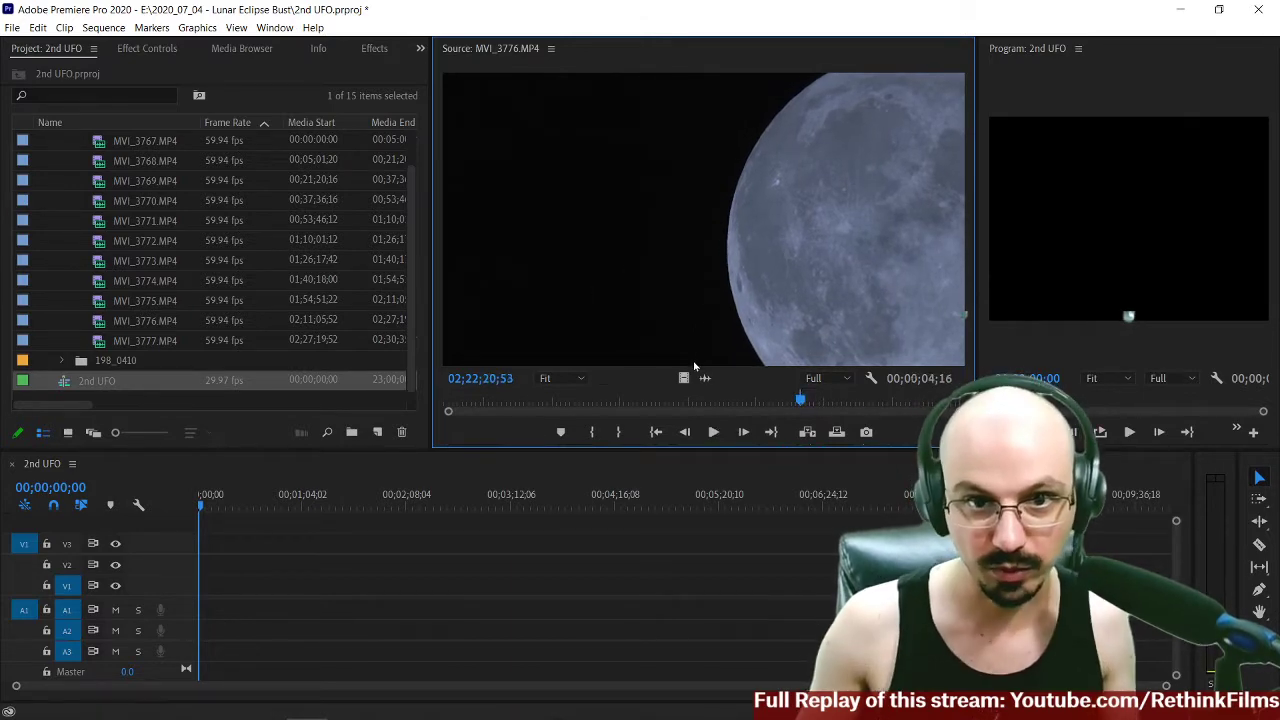
{"action": "left_click_drag", "start_coordinate": [683, 378], "coordinate": [545, 588]}
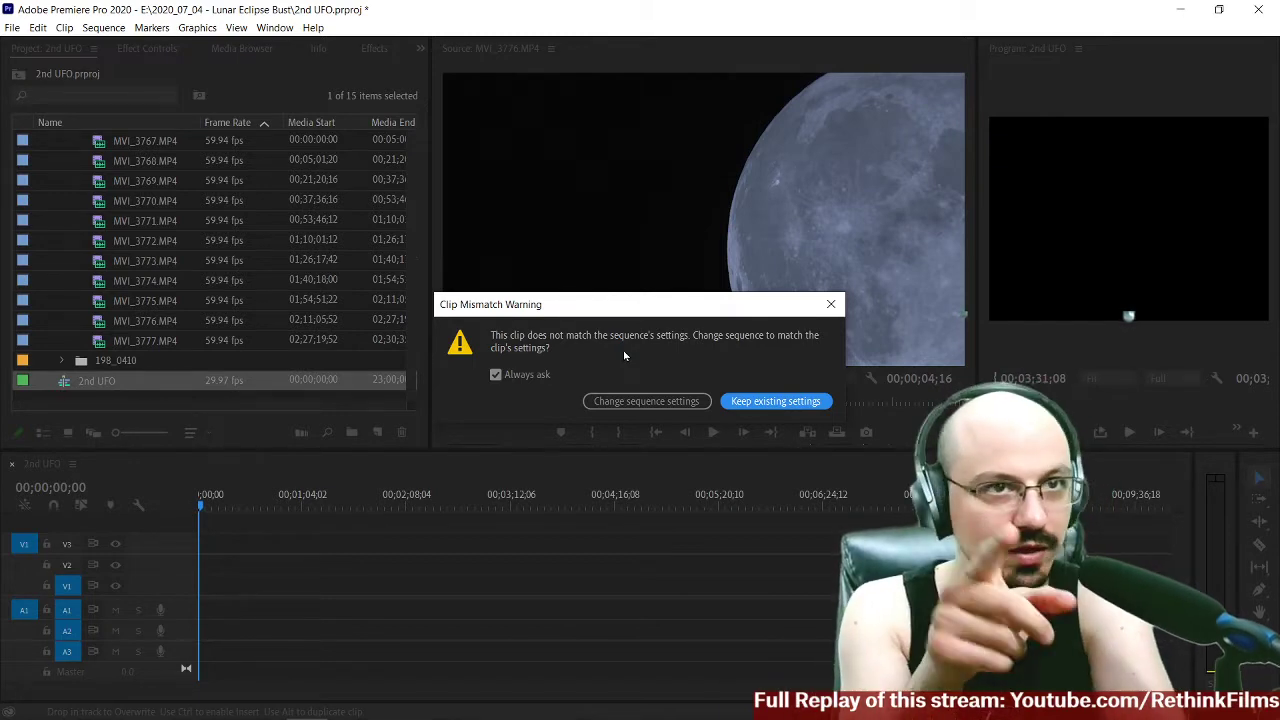
{"action": "left_click", "coordinate": [830, 305]}
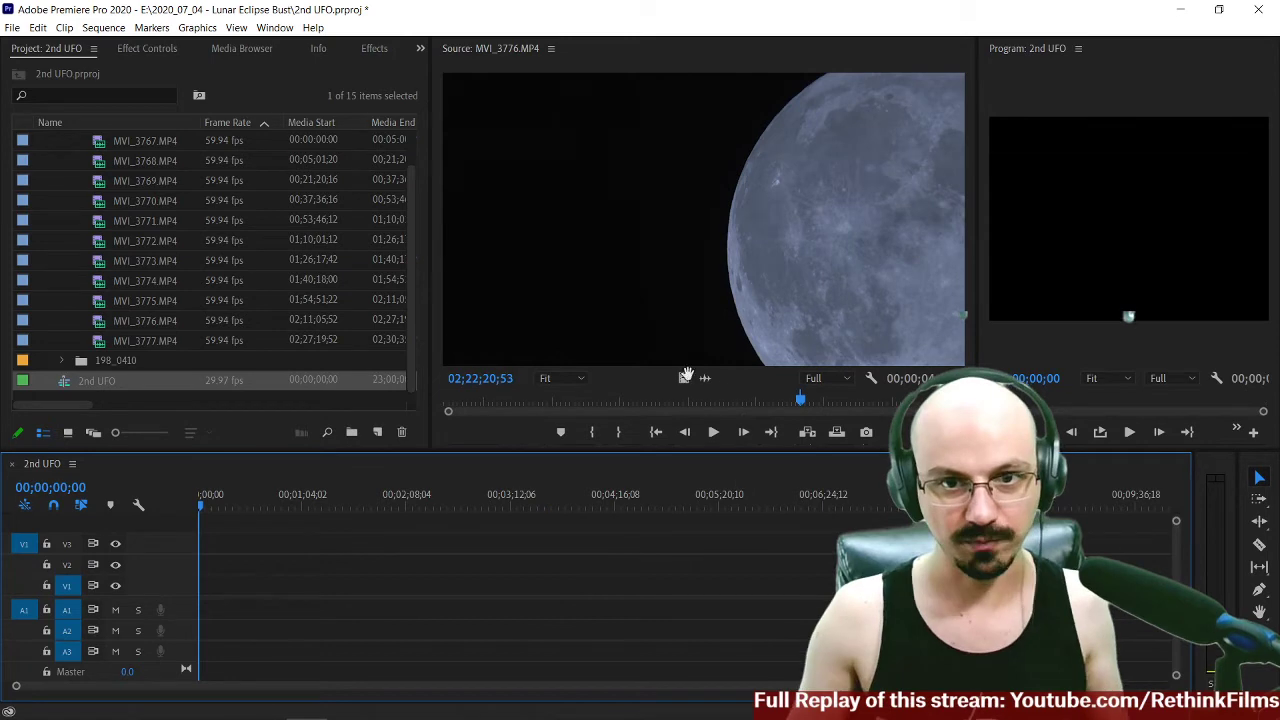
Mark In at about 02;25;13 and Out at 02;25;32;42 in MVI_3776.MP4 around the object's pass across the moon.
{"action": "left_click_drag", "start_coordinate": [805, 405], "coordinate": [889, 417]}
{"action": "key", "text": "space"}
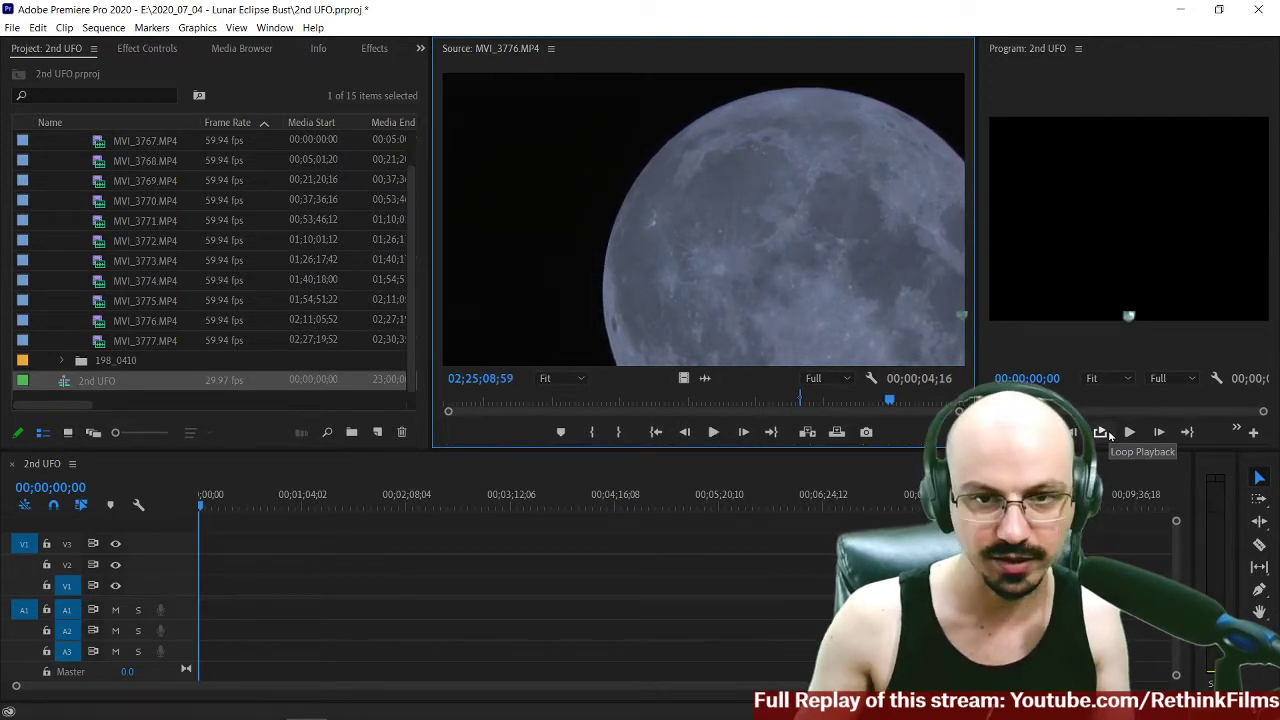
{"action": "key", "text": "space"}
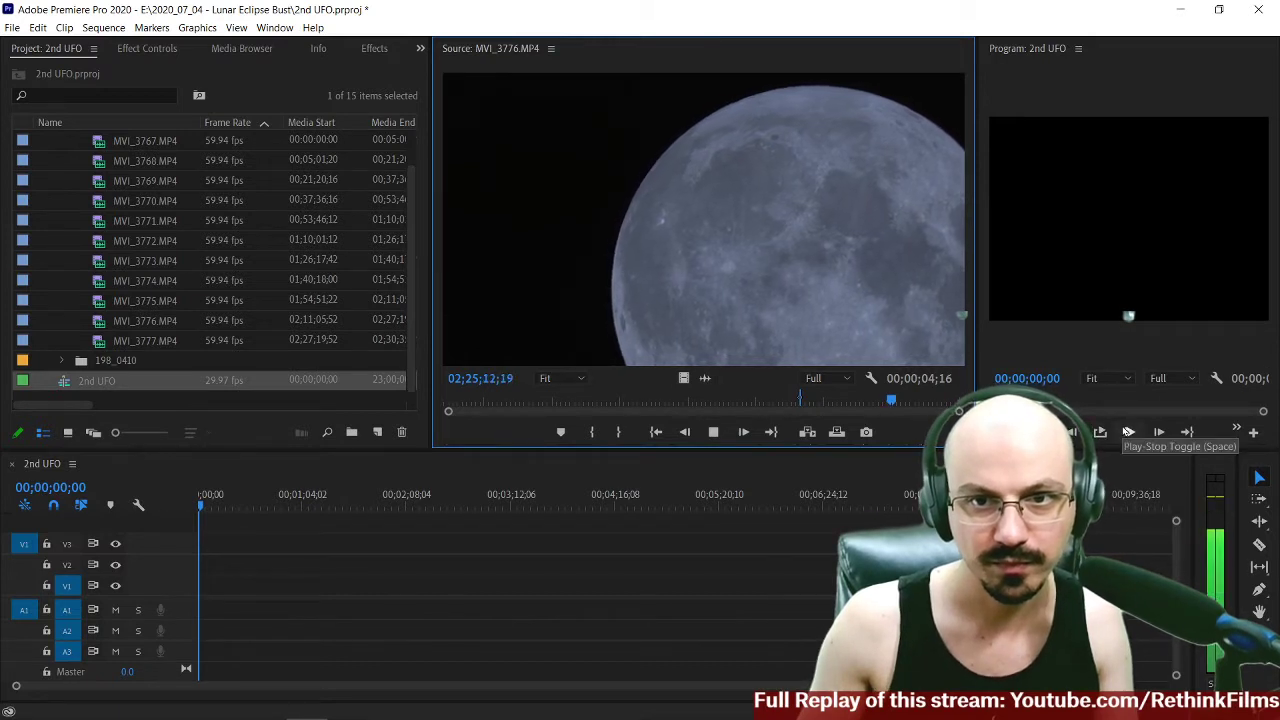
{"action": "key", "text": "space"}
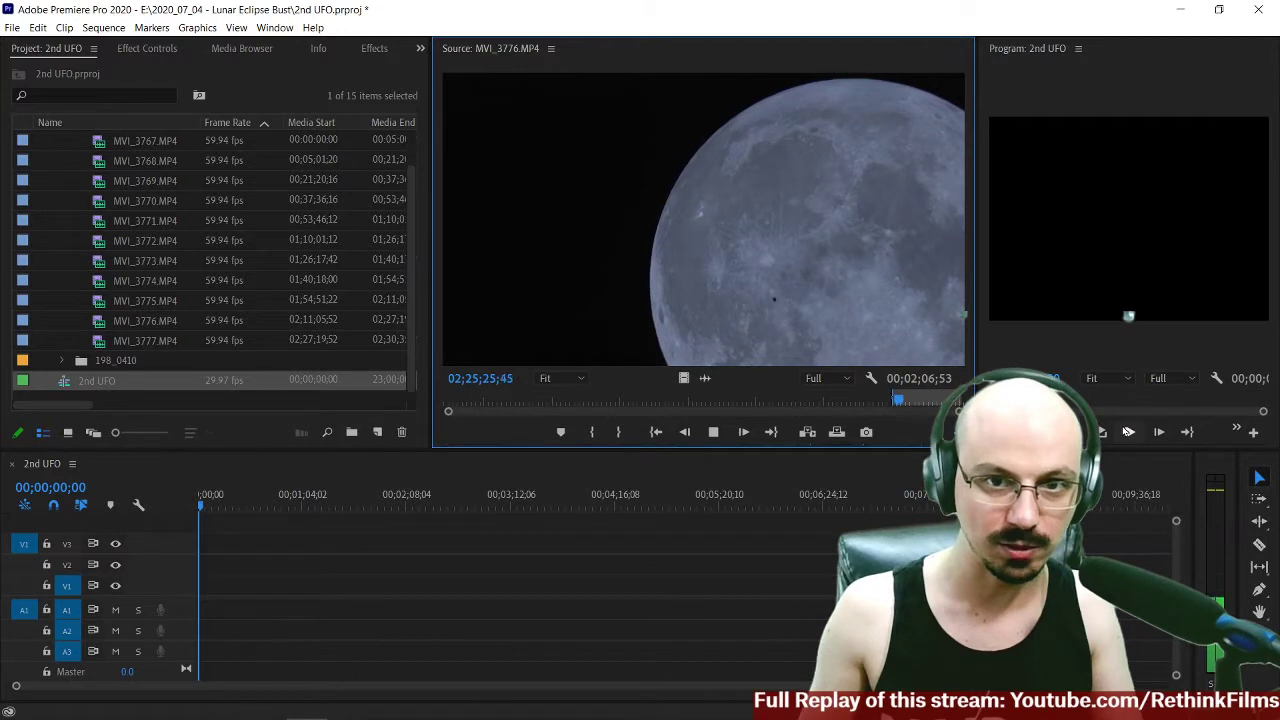
{"action": "key", "text": "space"}
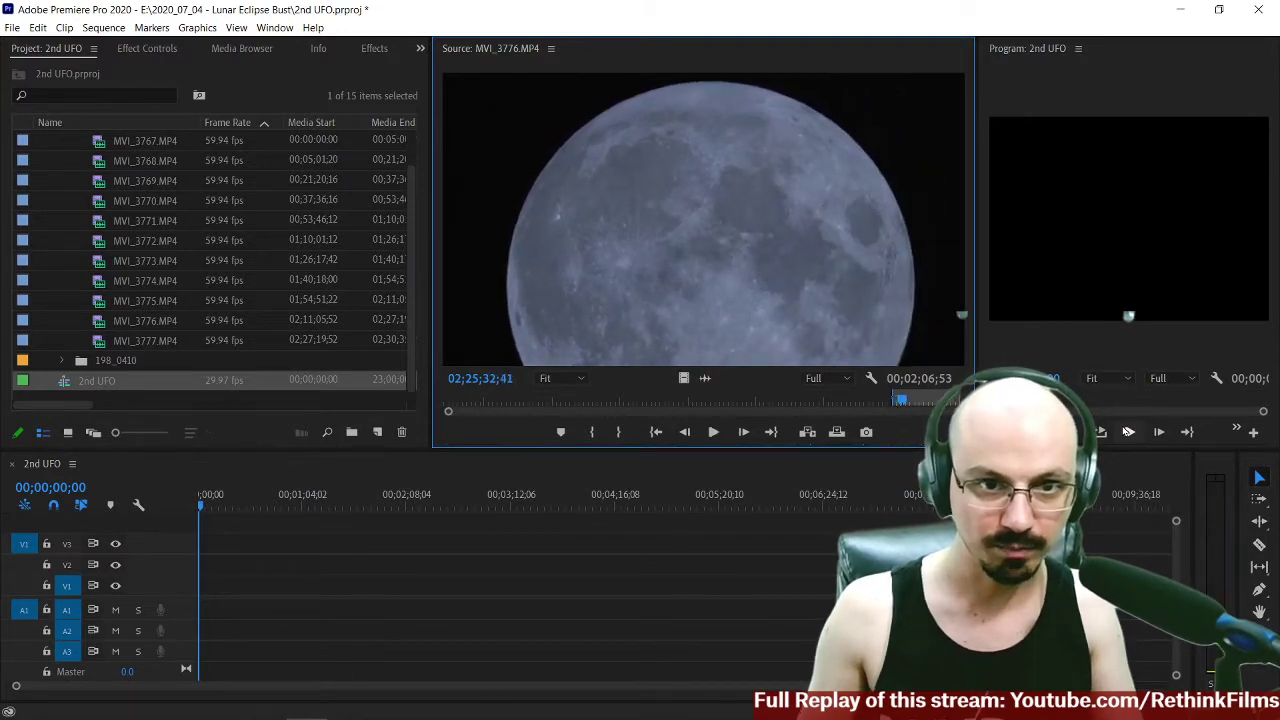
{"action": "key", "text": "o"}
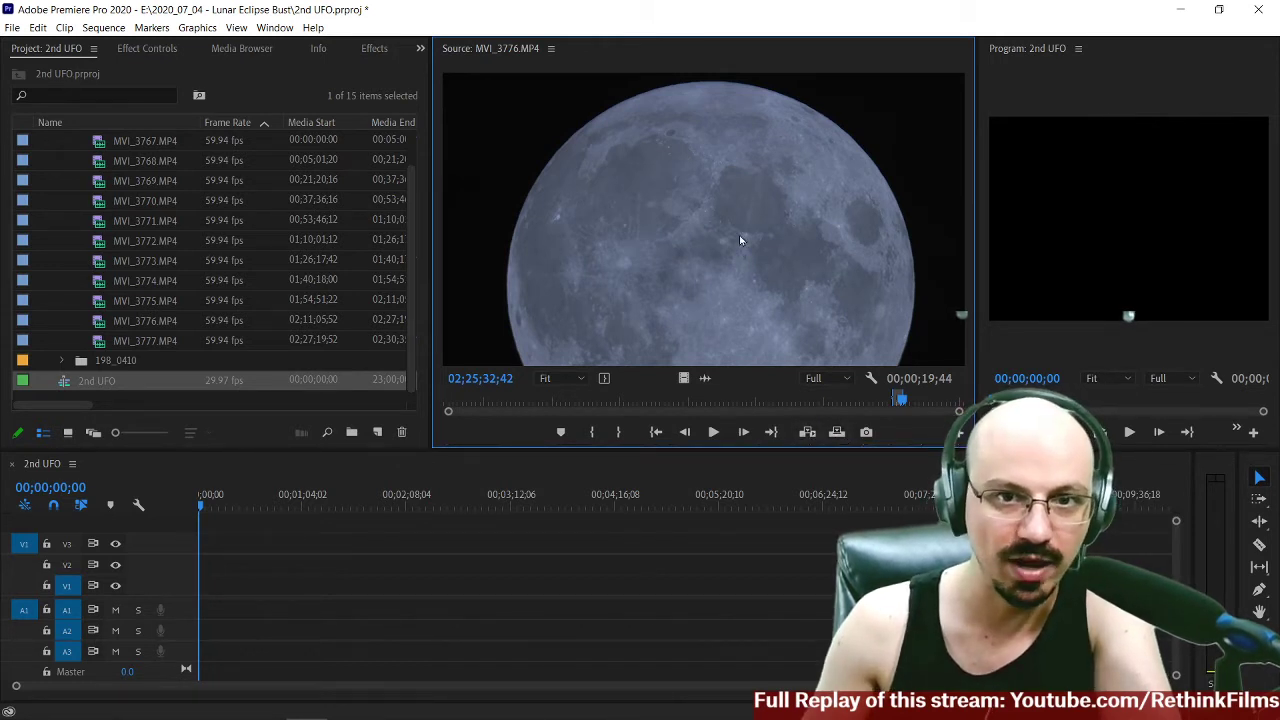
Place the marked MVI_3776.MP4 excerpt at the start of V1 and A1, changing the 2nd UFO sequence settings to match the clip.
{"action": "left_click_drag", "start_coordinate": [831, 264], "coordinate": [186, 596]}
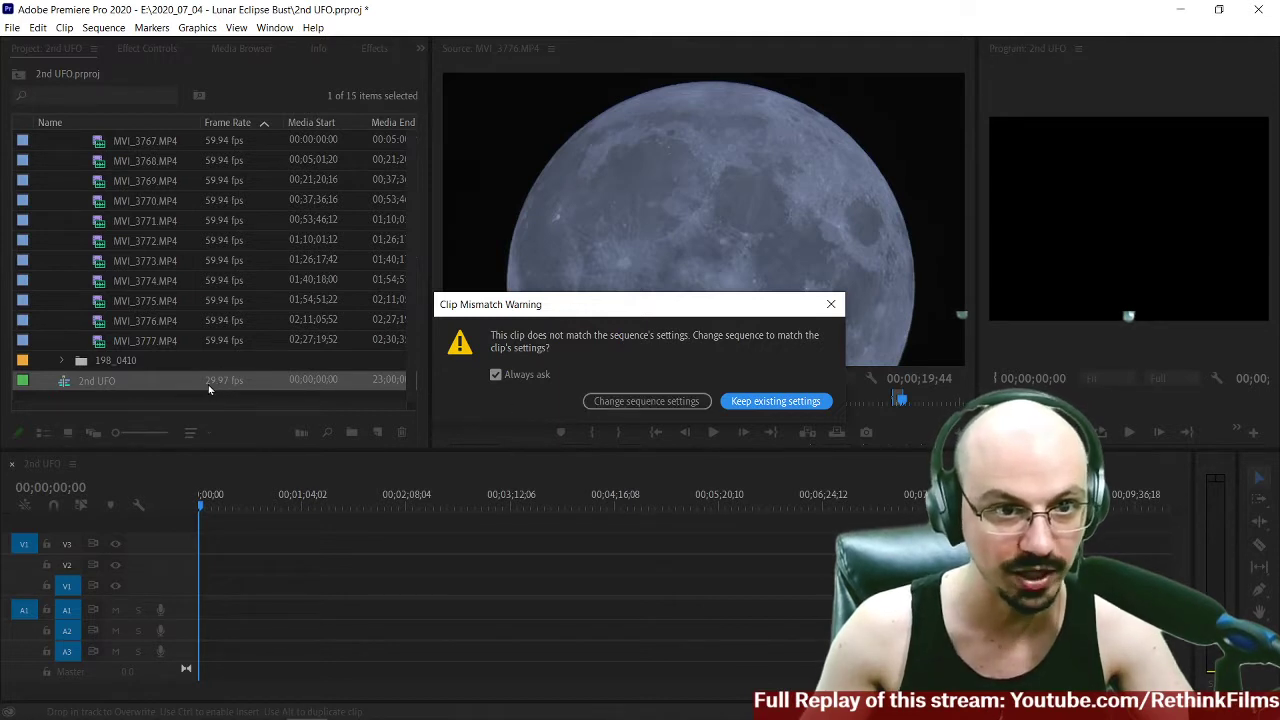
{"action": "left_click", "coordinate": [600, 402]}
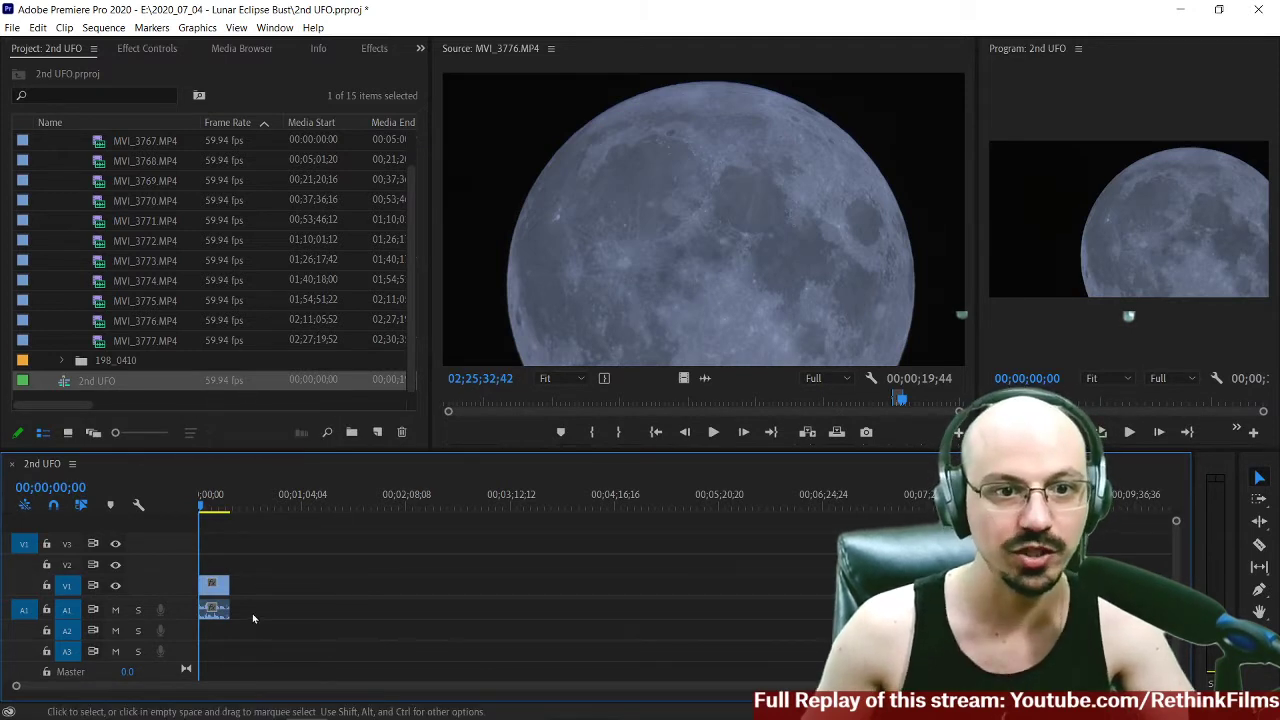
{"action": "scroll", "coordinate": [251, 533], "scroll_direction": "down", "scroll_amount": 1}
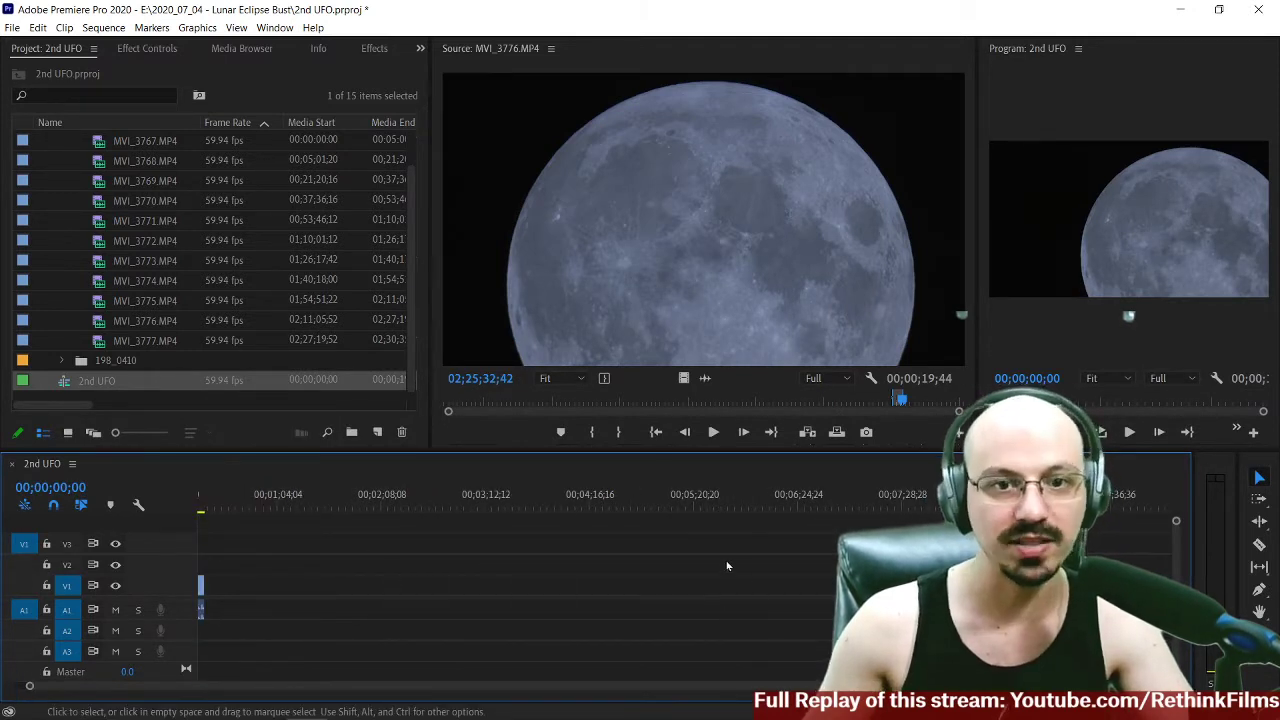
{"action": "scroll", "coordinate": [235, 497], "scroll_direction": "up", "scroll_amount": 1}
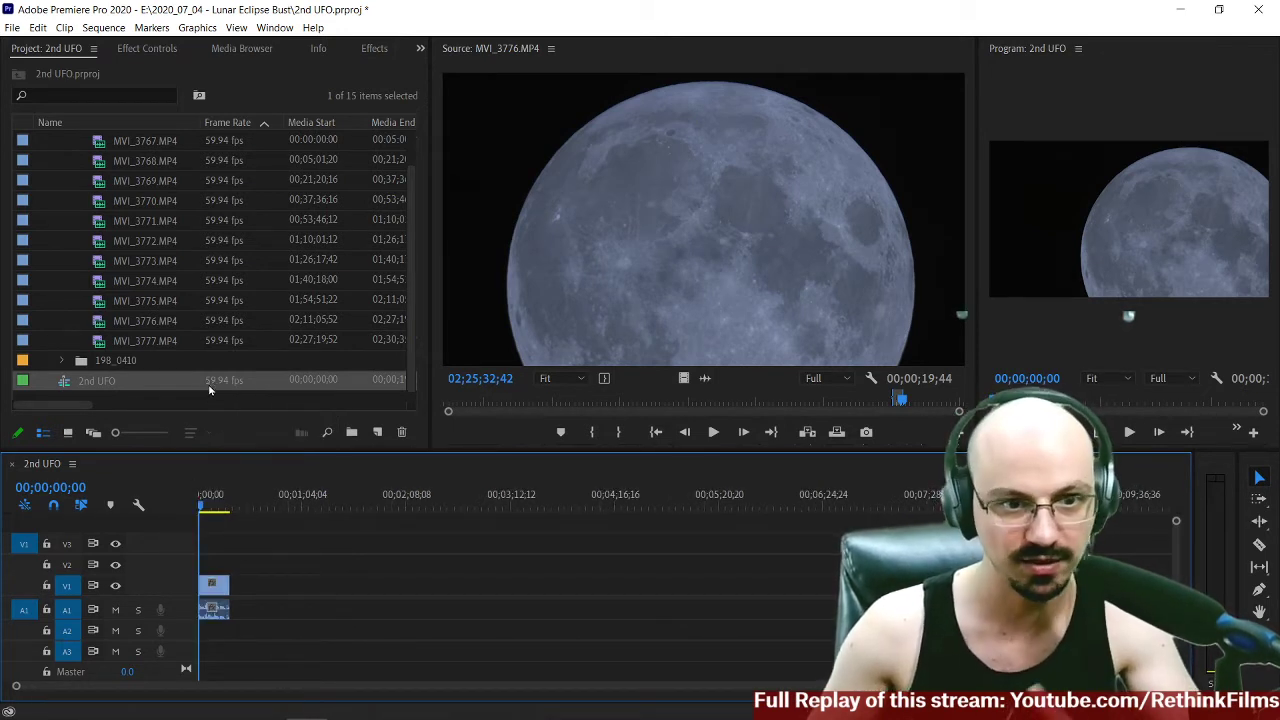
{"action": "scroll", "coordinate": [208, 508], "scroll_direction": "down", "scroll_amount": 1}
{"action": "scroll", "coordinate": [209, 510], "scroll_direction": "up", "scroll_amount": 1}
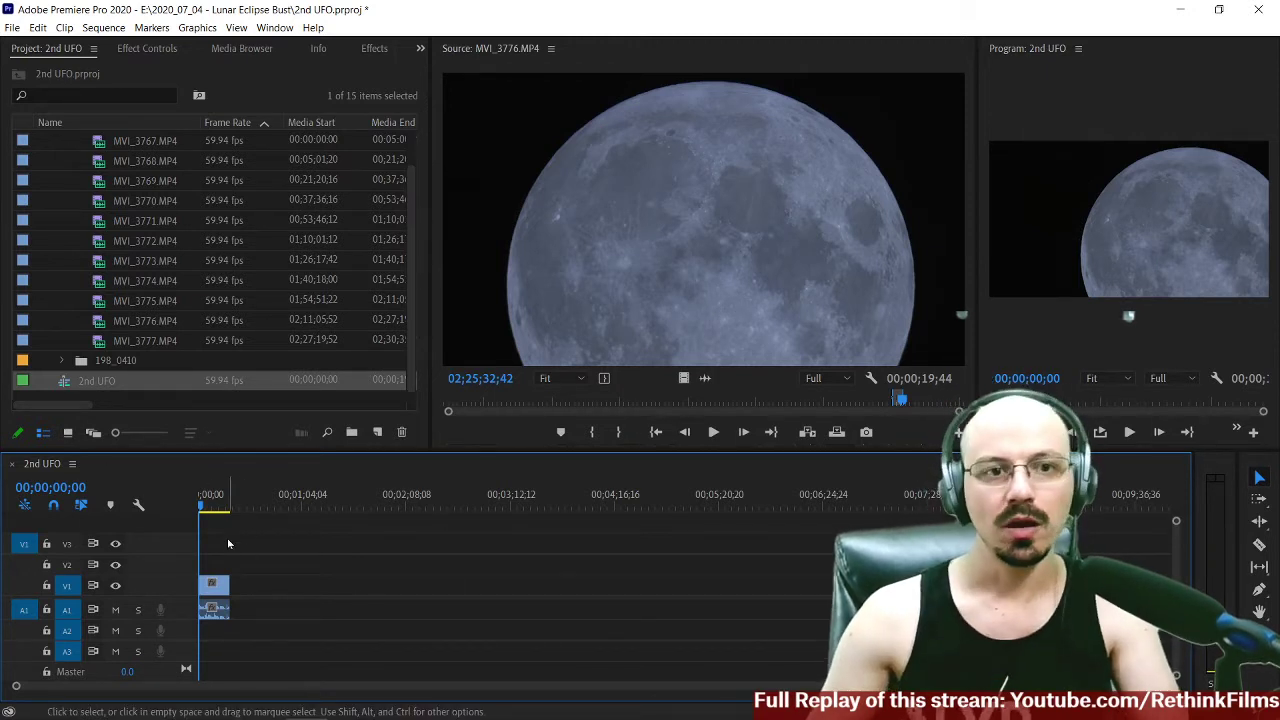
Play the MVI_3776.MP4 excerpt in the 2nd UFO sequence from about 00;00;03;58 to 00;00;05;10 to examine the object.
{"action": "left_click", "coordinate": [212, 508]}
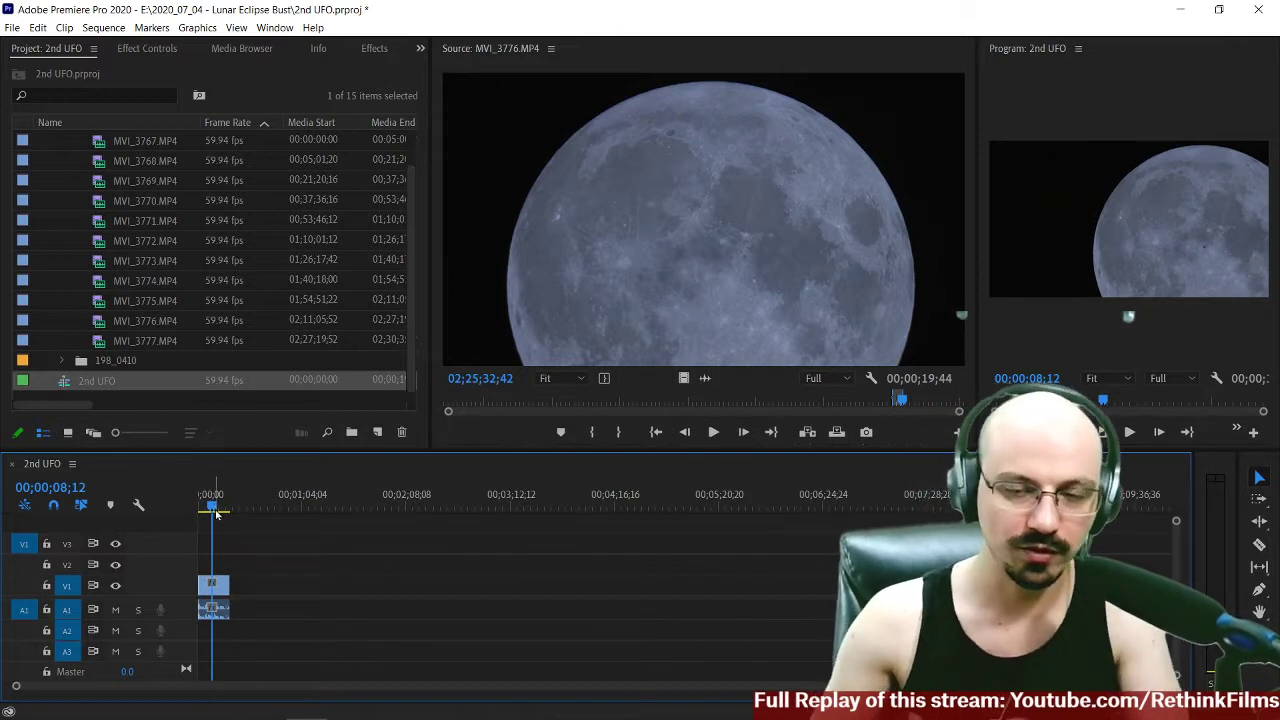
{"action": "key", "text": "="}
{"action": "key", "text": "="}
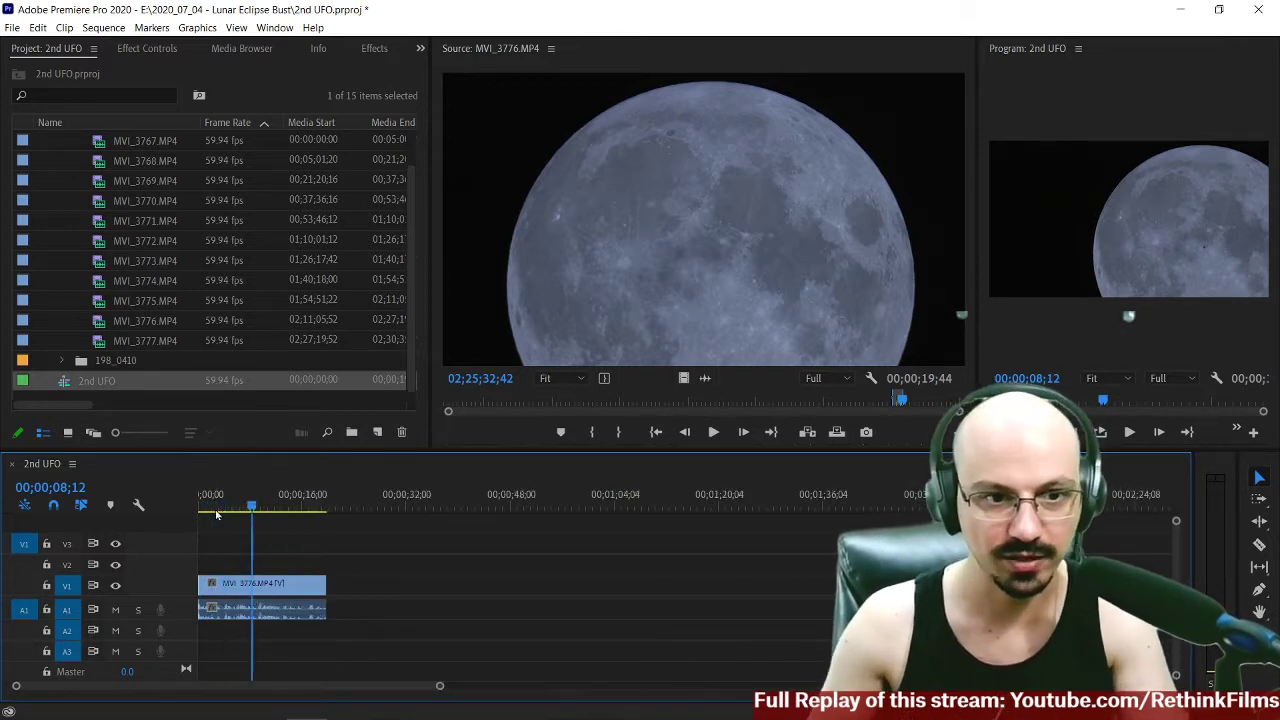
{"action": "key", "text": "="}
{"action": "key", "text": "="}
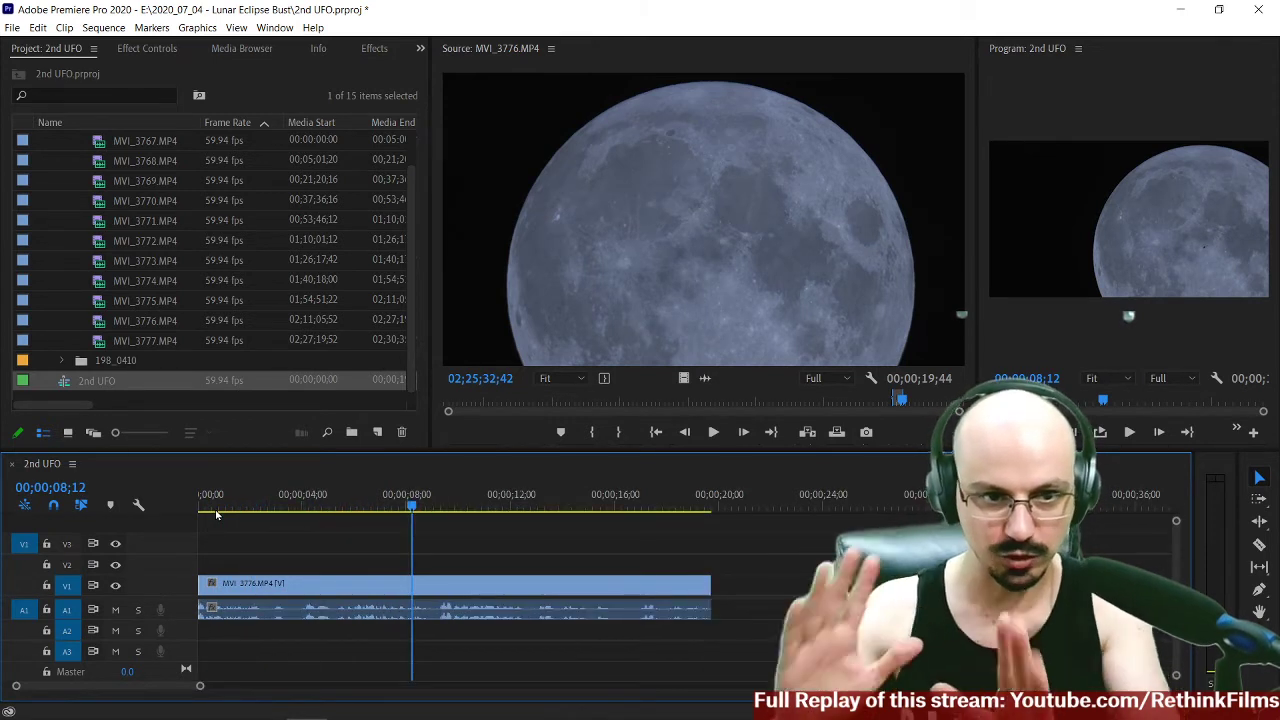
{"action": "scroll", "coordinate": [243, 625], "scroll_direction": "down", "scroll_amount": 2}
{"action": "scroll", "coordinate": [325, 620], "scroll_direction": "up", "scroll_amount": 2}
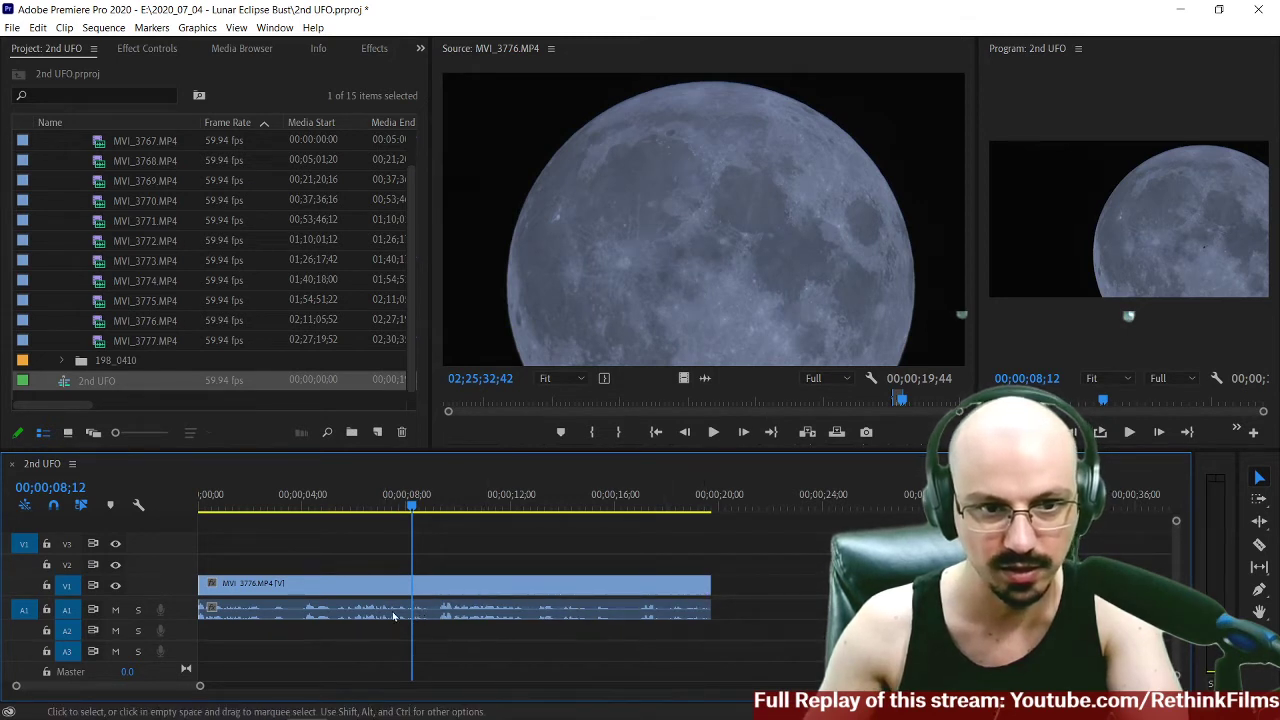
{"action": "left_click", "coordinate": [302, 505]}
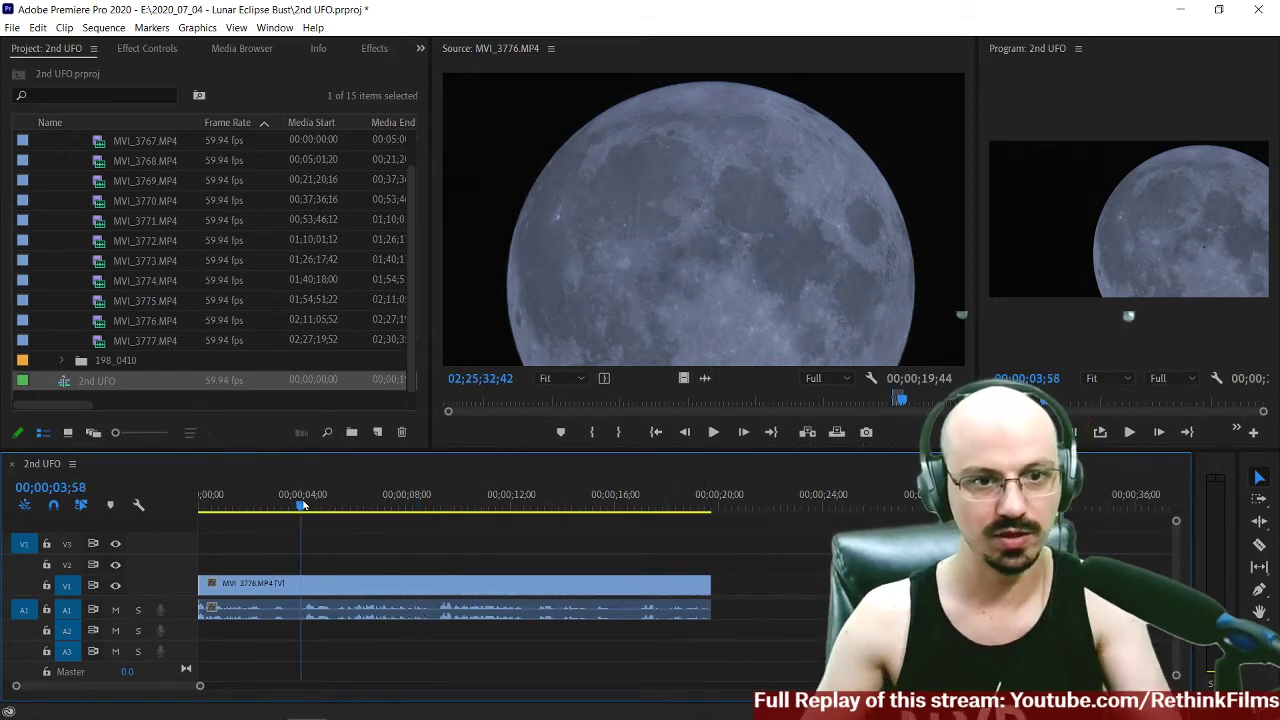
{"action": "key", "text": "space"}
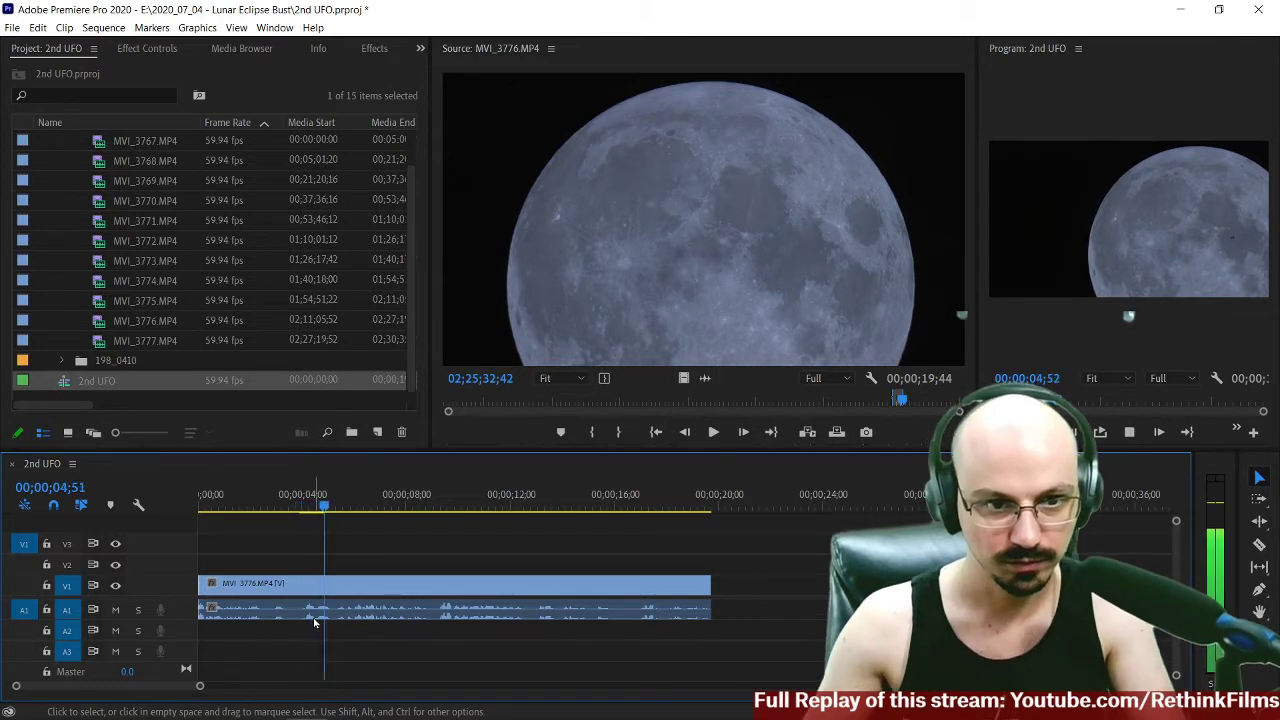
{"action": "key", "text": "space"}
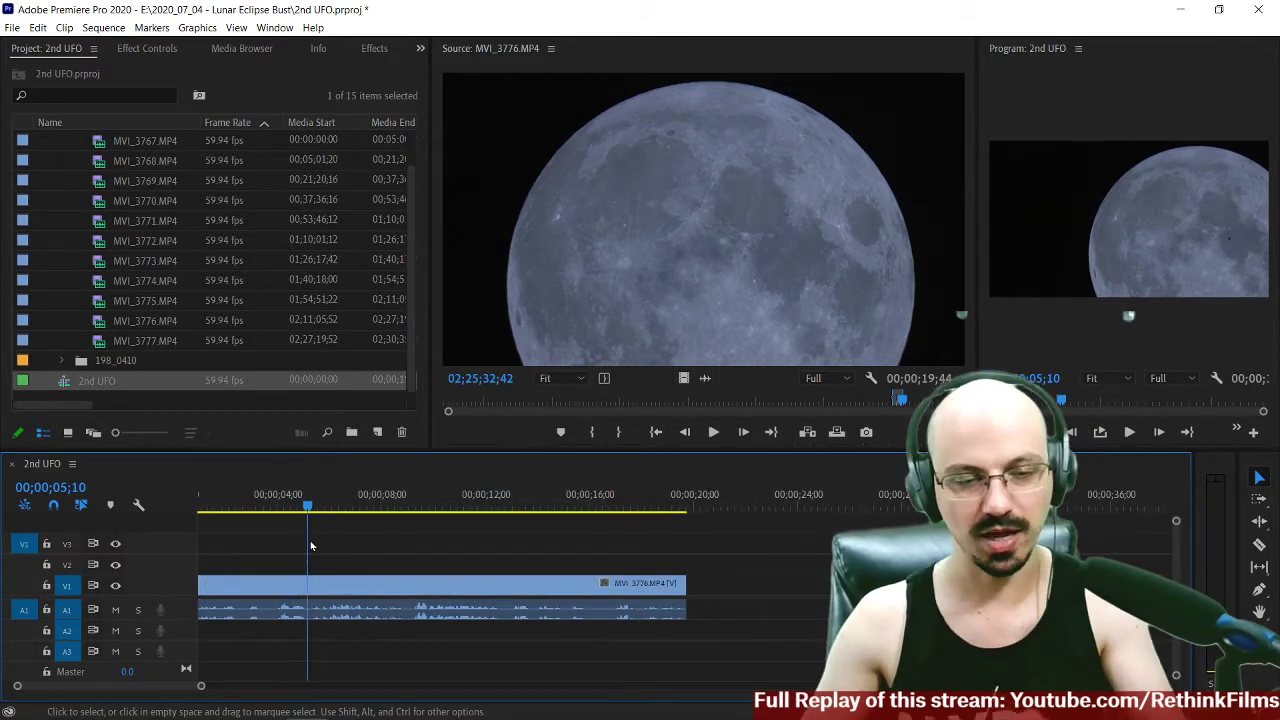
Enlarge the Program monitor by shrinking the Source monitor, and review the excerpt from its start to about 00;00;08;09.
{"action": "key", "text": "Home"}
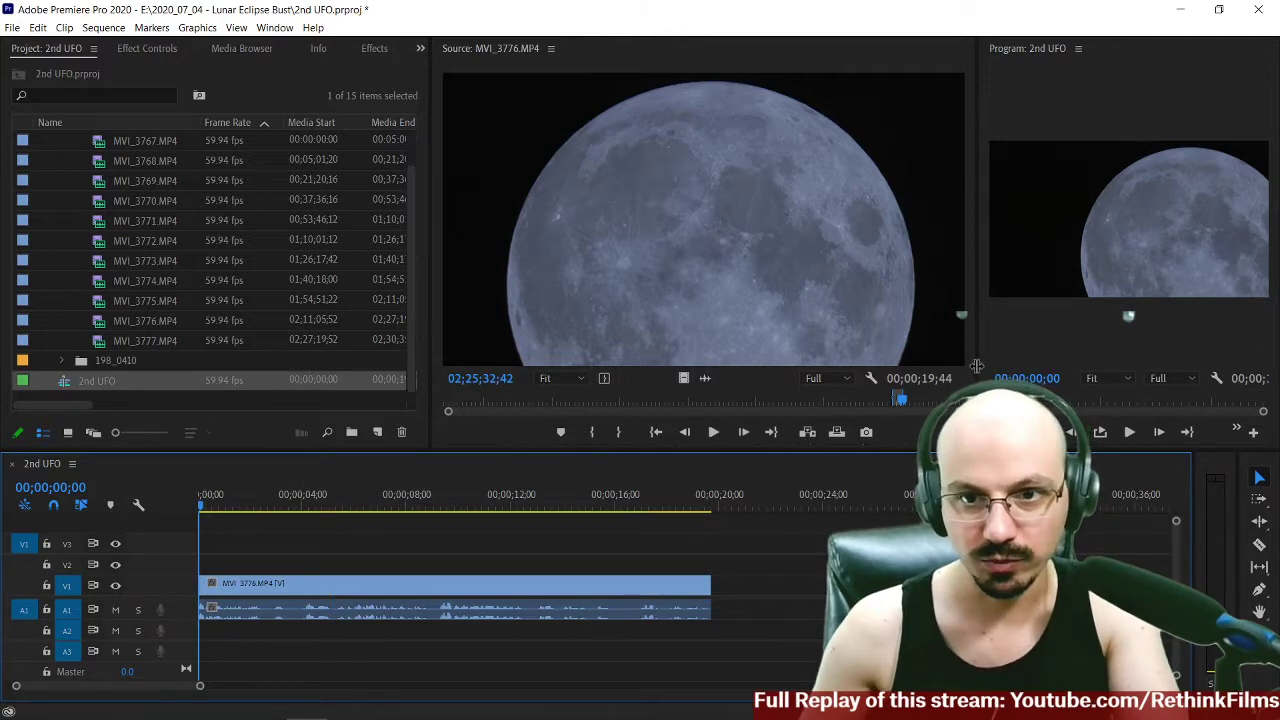
{"action": "left_click_drag", "start_coordinate": [978, 363], "coordinate": [540, 340]}
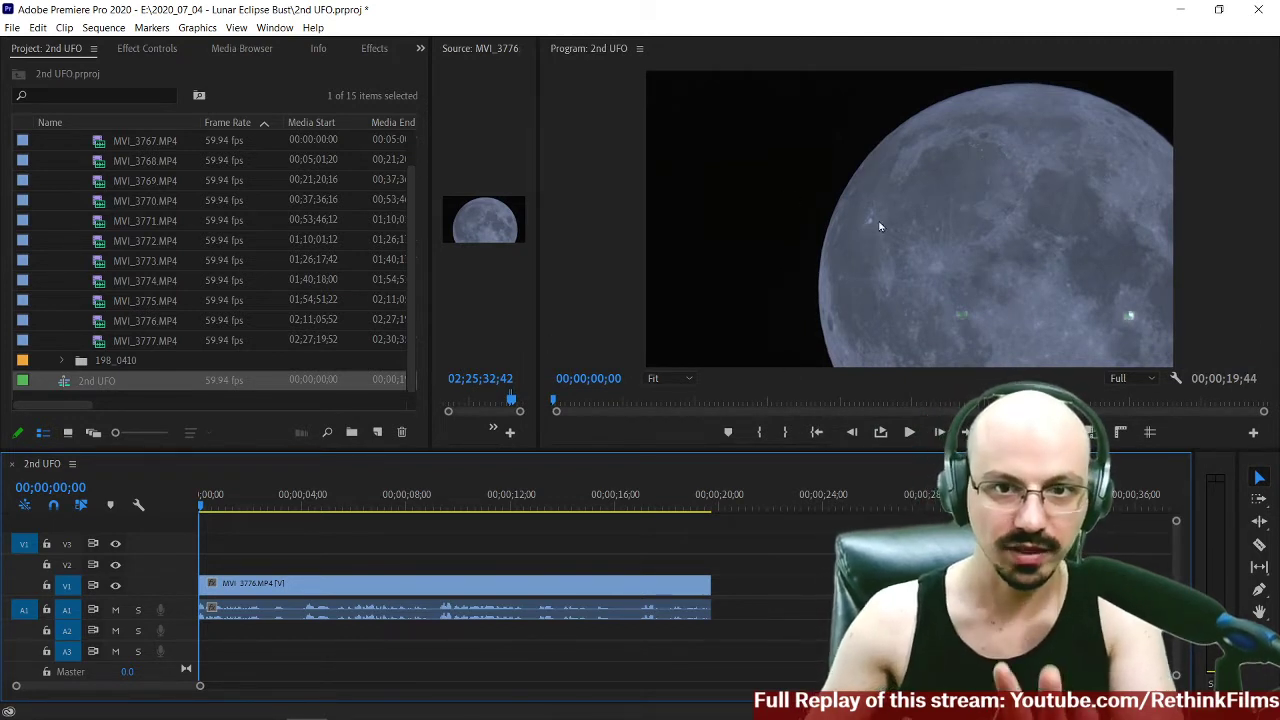
{"action": "left_click_drag", "start_coordinate": [200, 517], "coordinate": [318, 515]}
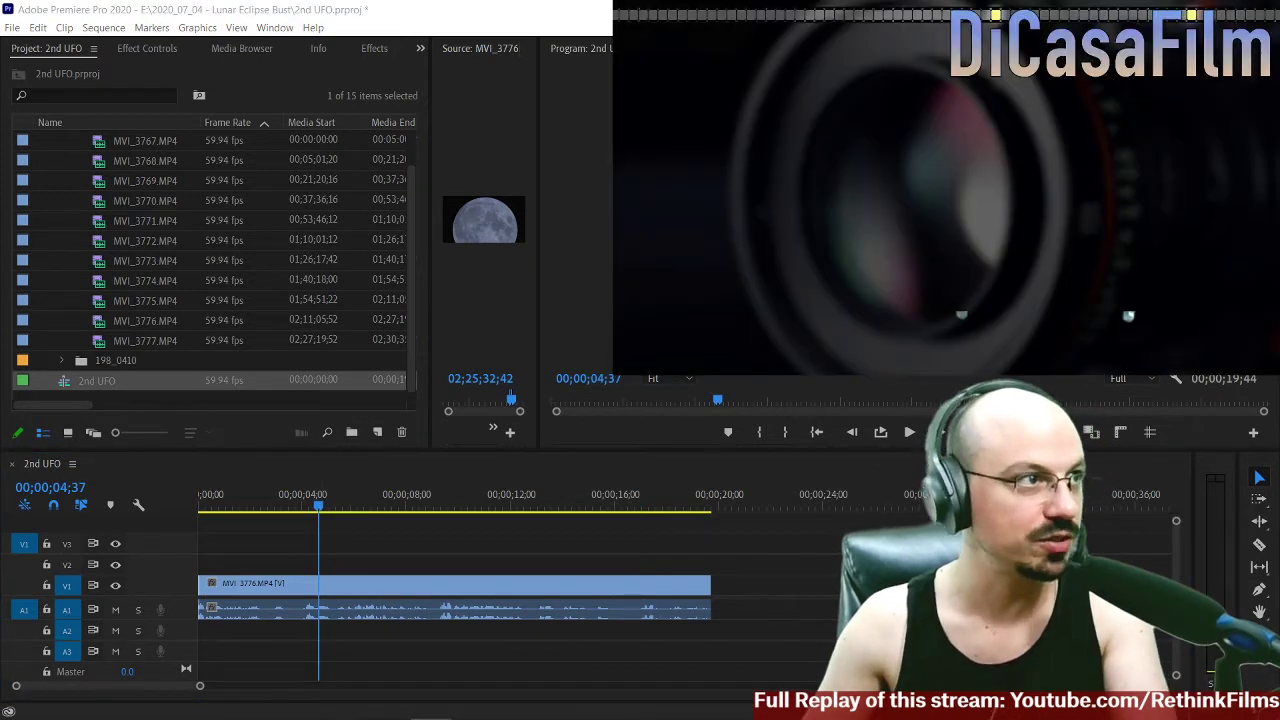
{"action": "left_click_drag", "start_coordinate": [374, 510], "coordinate": [392, 510]}
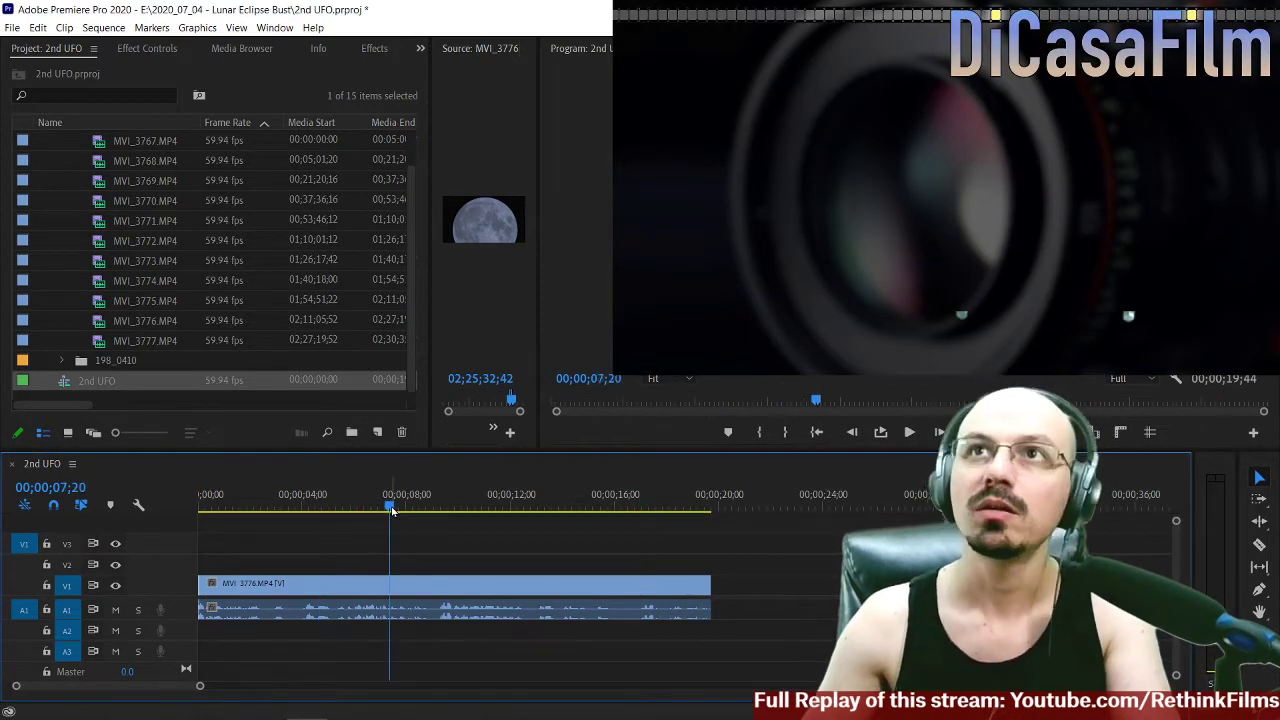
{"action": "key", "text": "space"}
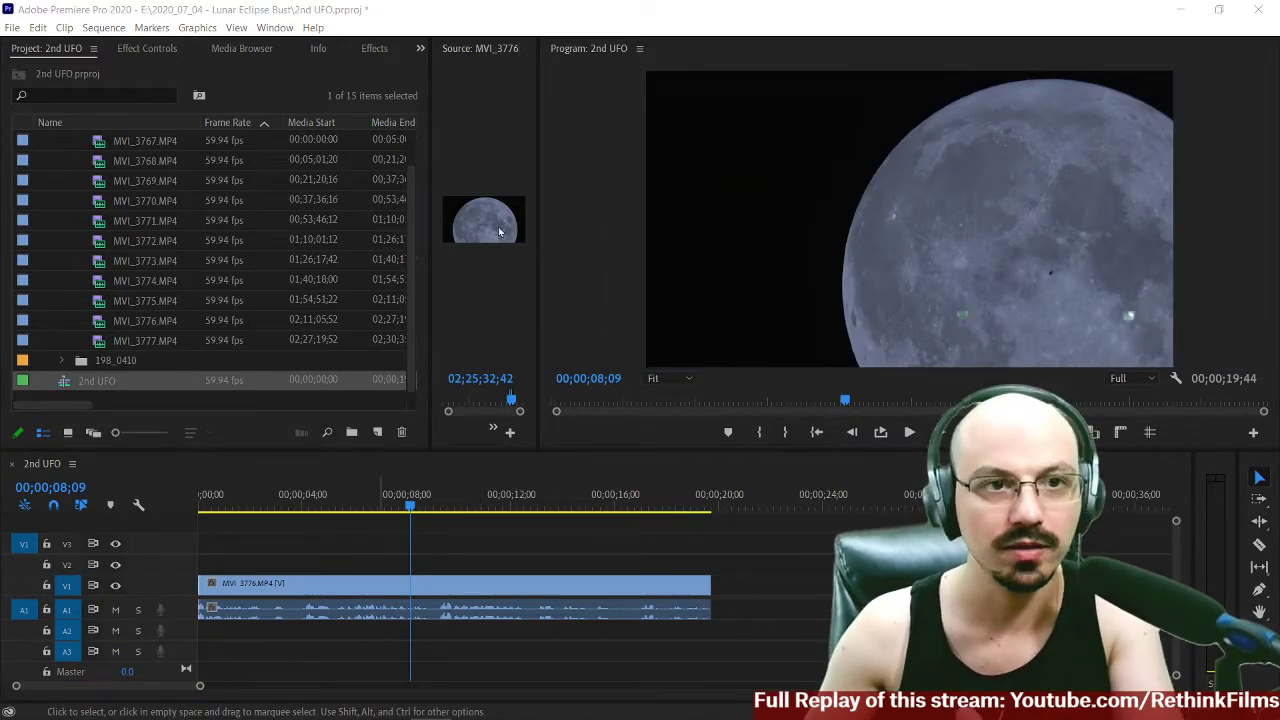
Set the playback video device to Adobe Monitor 3: 1920 x 1080 in place of Adobe Monitor 2 in the preferences.
{"action": "left_click", "coordinate": [37, 27]}
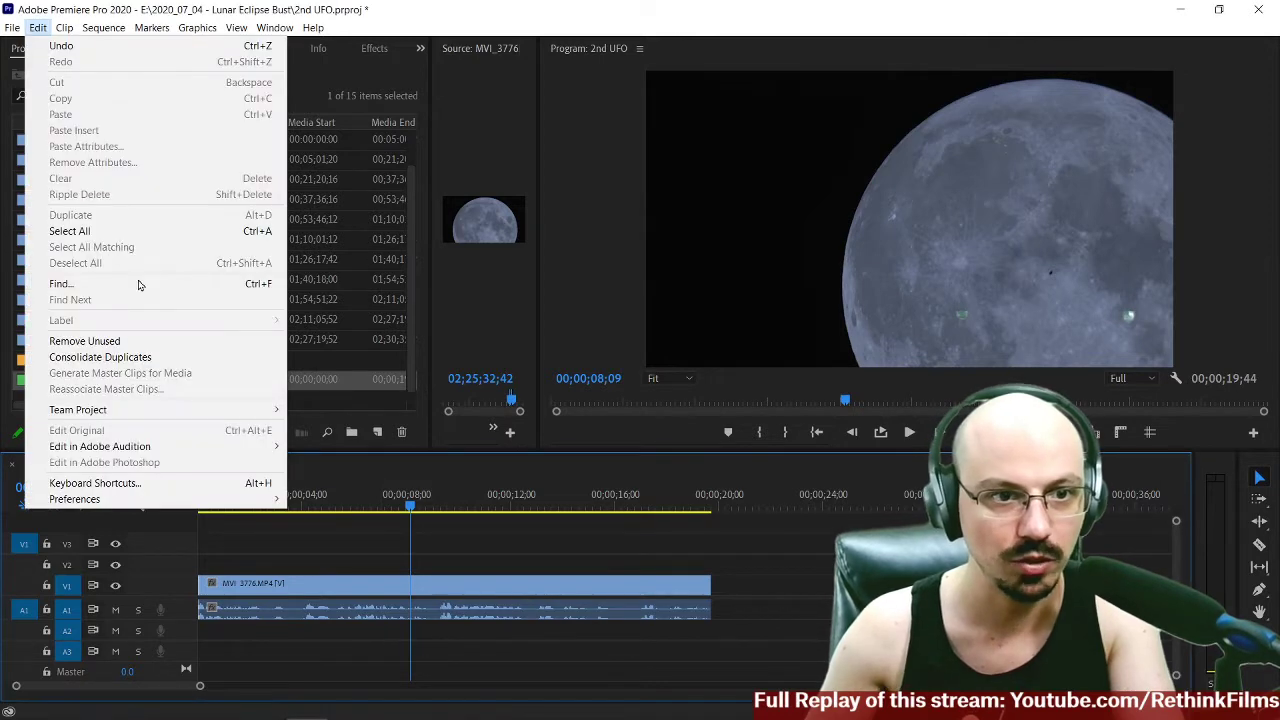
{"action": "mouse_move", "coordinate": [247, 501]}
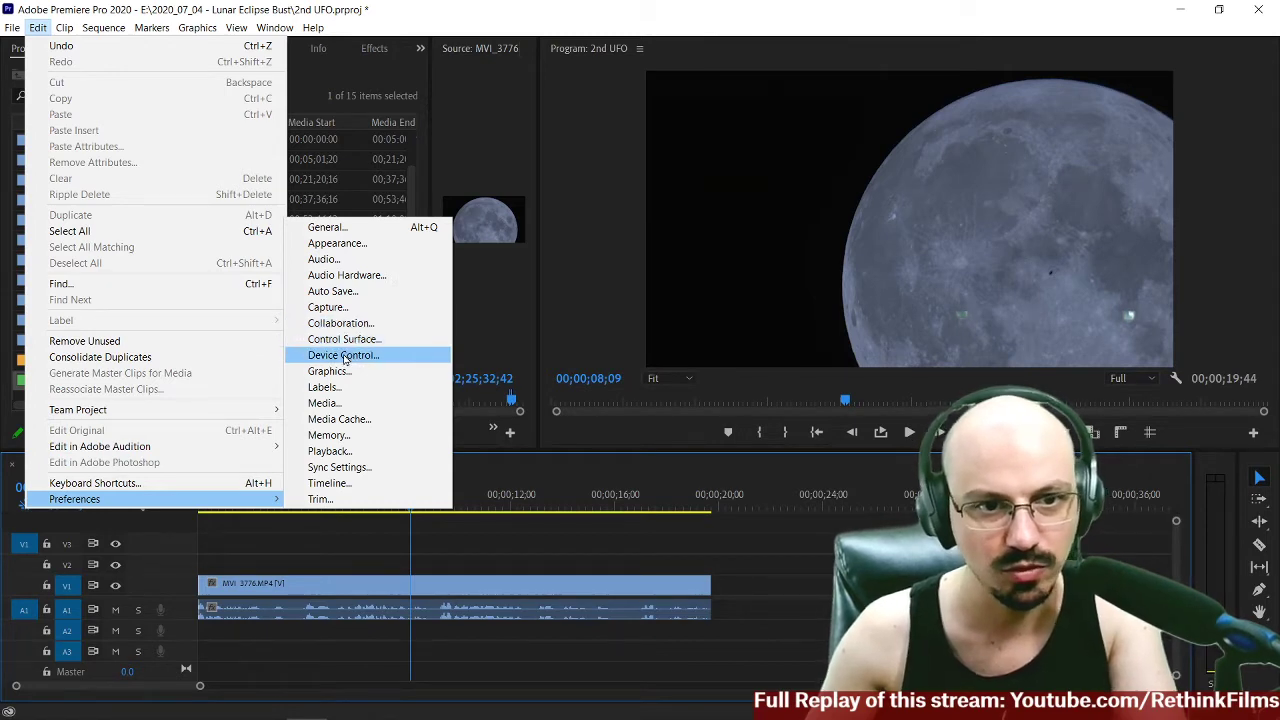
{"action": "left_click", "coordinate": [349, 452]}
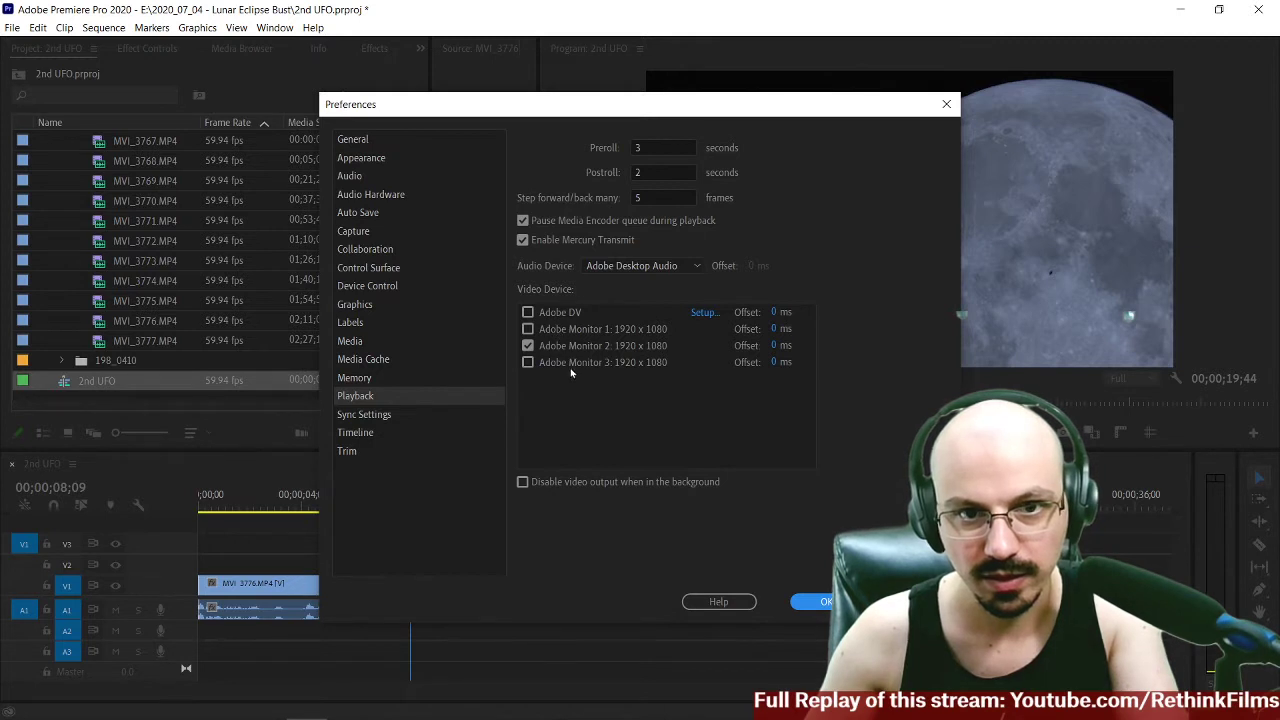
{"action": "left_click", "coordinate": [528, 346]}
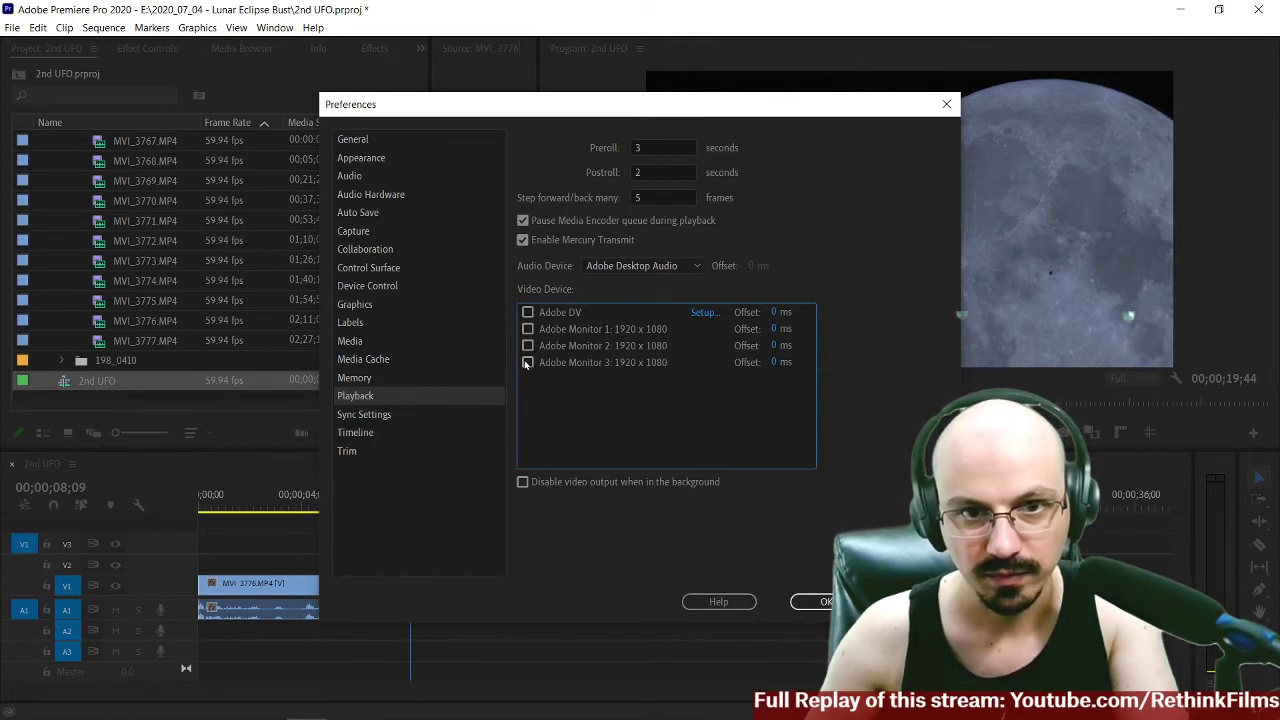
{"action": "left_click", "coordinate": [812, 601]}
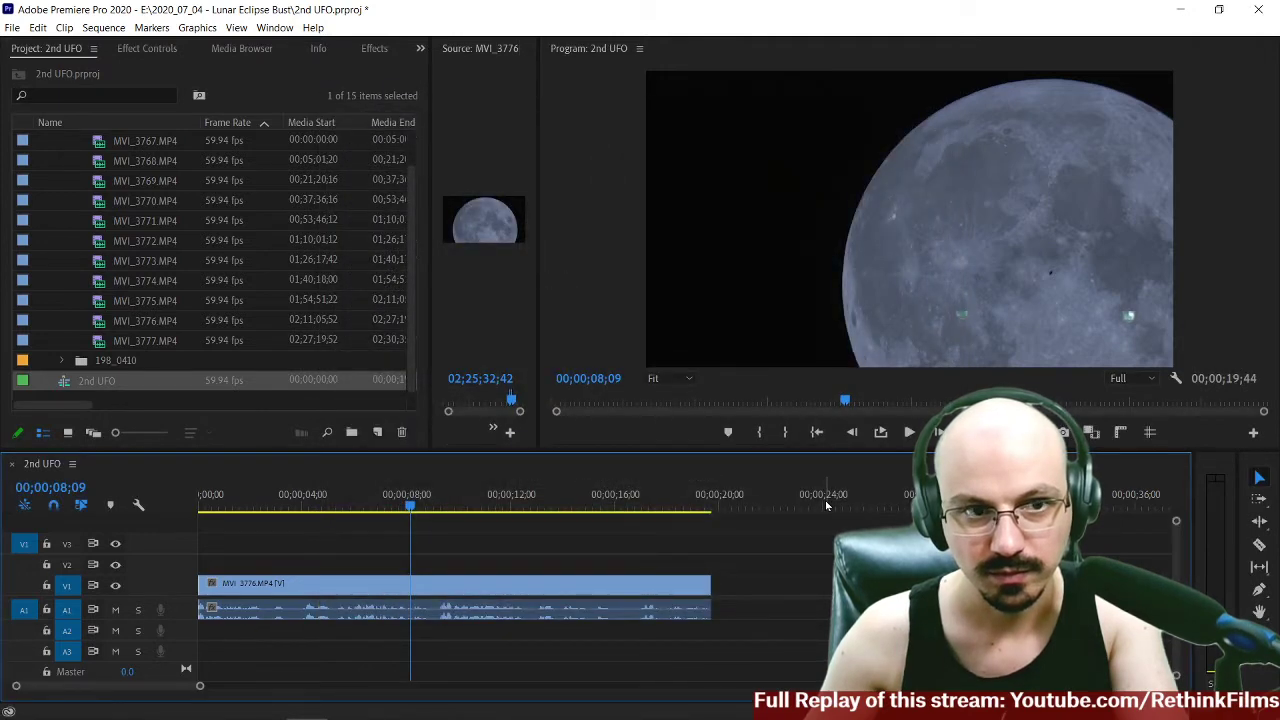
Switch the playback video device back to Adobe Monitor 2: 1920 x 1080, disabling Adobe Monitor 3.
{"action": "left_click", "coordinate": [37, 27]}
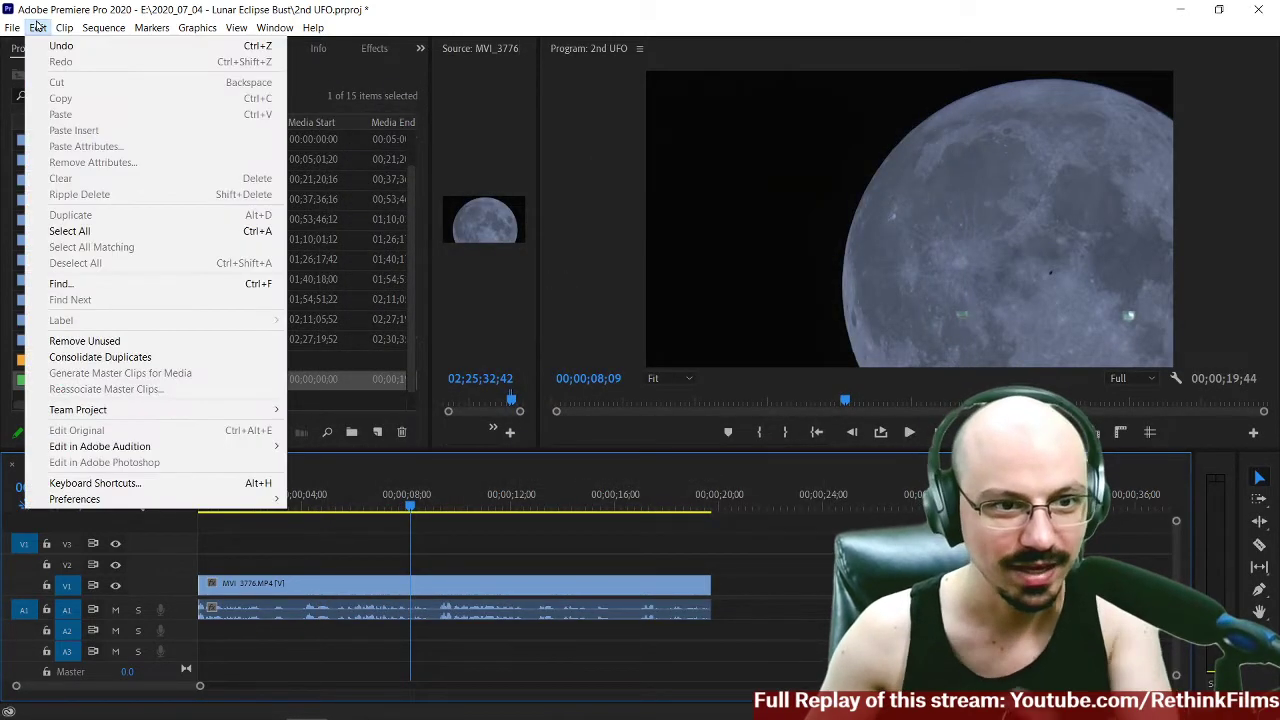
{"action": "mouse_move", "coordinate": [86, 500]}
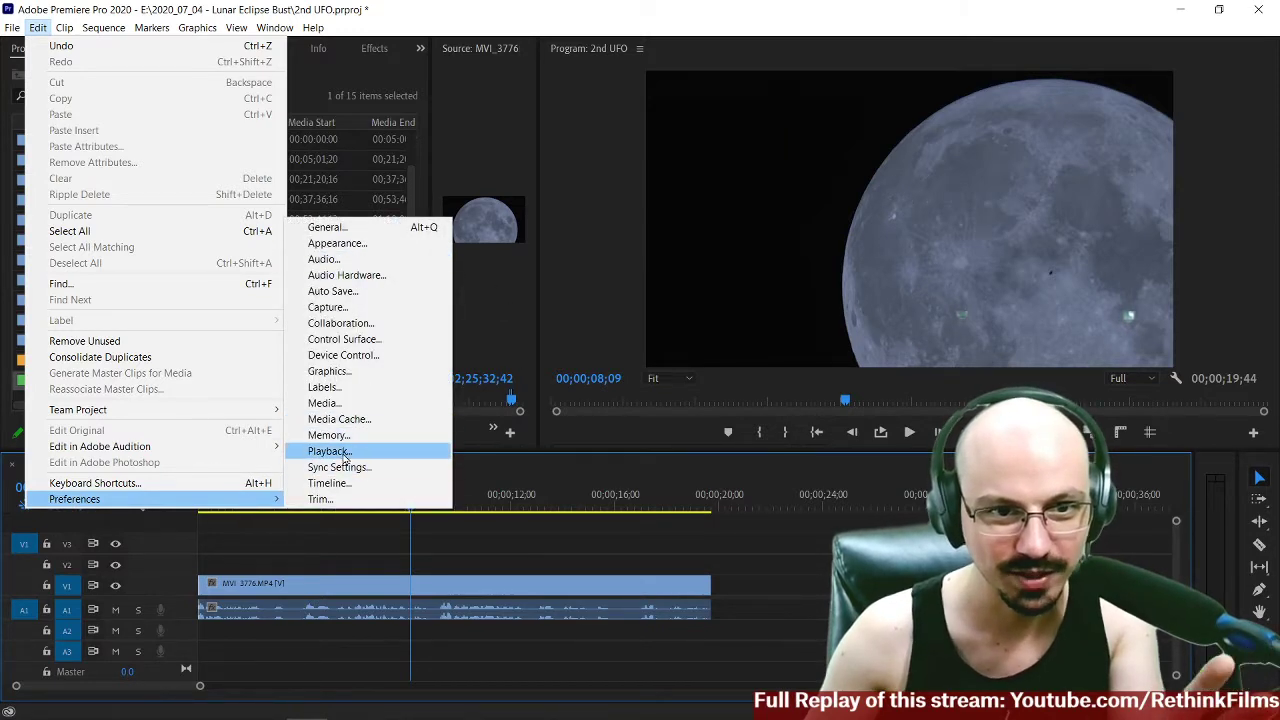
{"action": "left_click", "coordinate": [343, 453]}
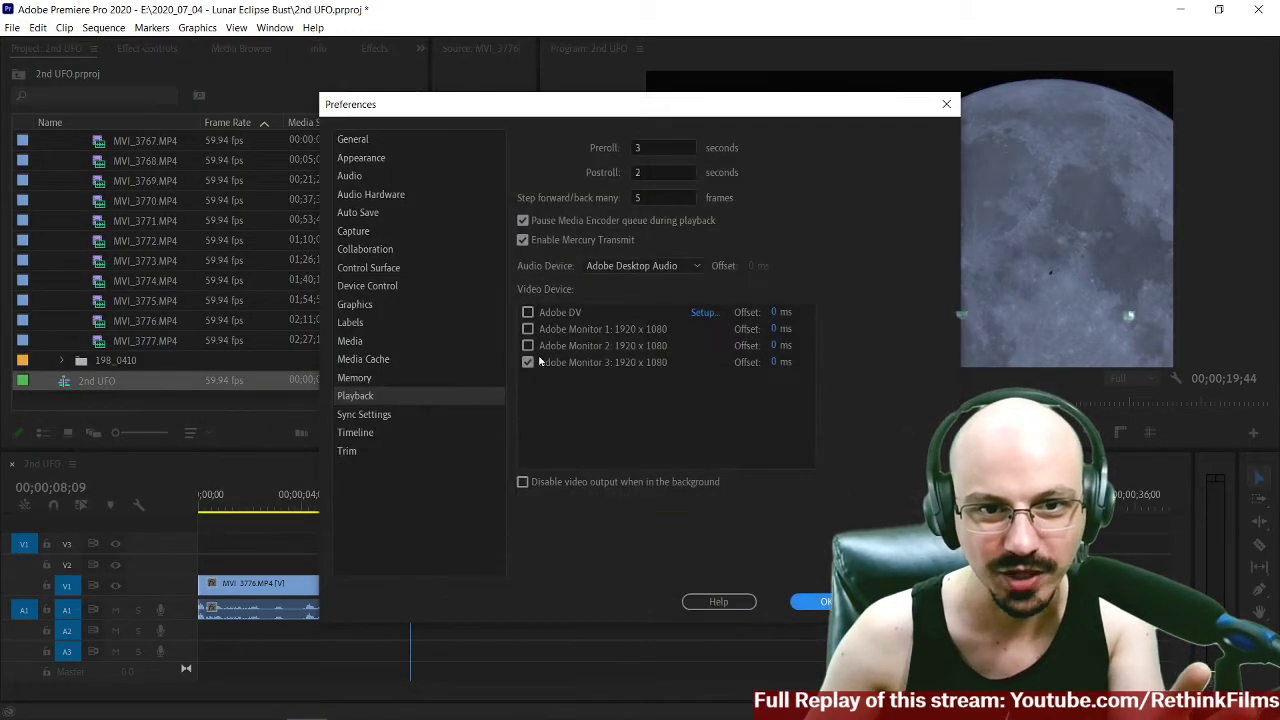
{"action": "left_click", "coordinate": [528, 363]}
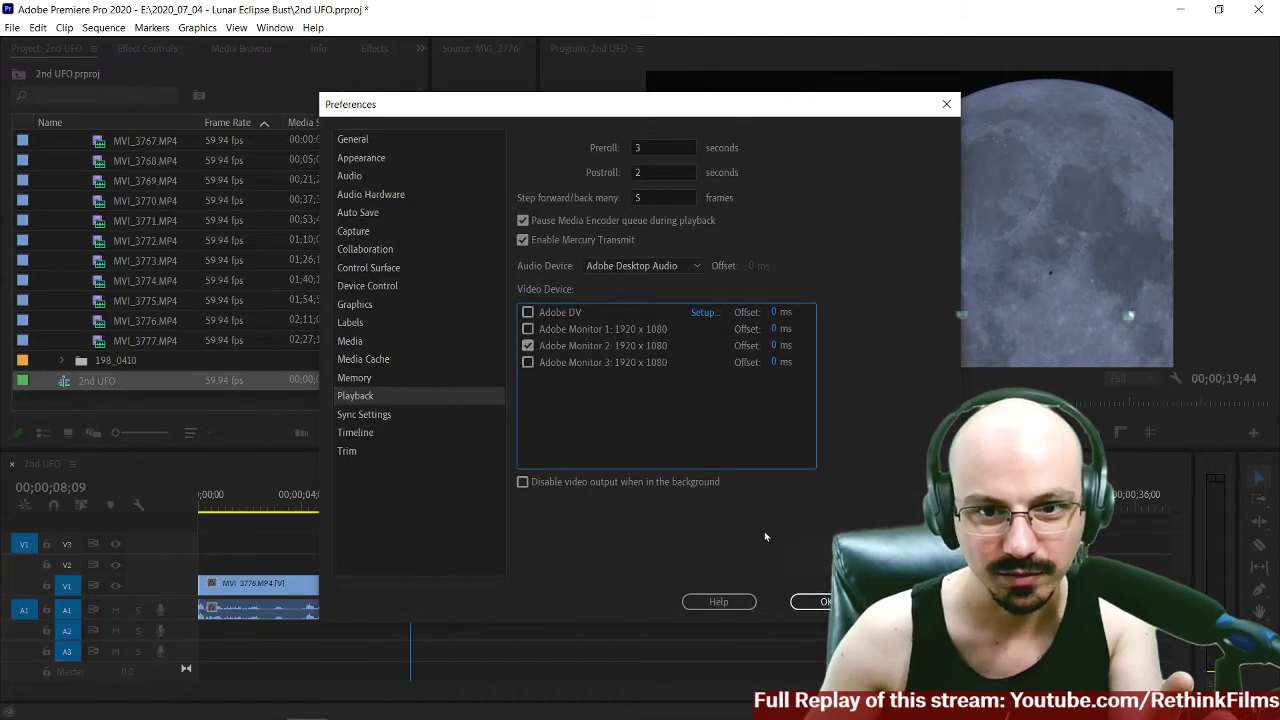
{"action": "left_click", "coordinate": [822, 602]}
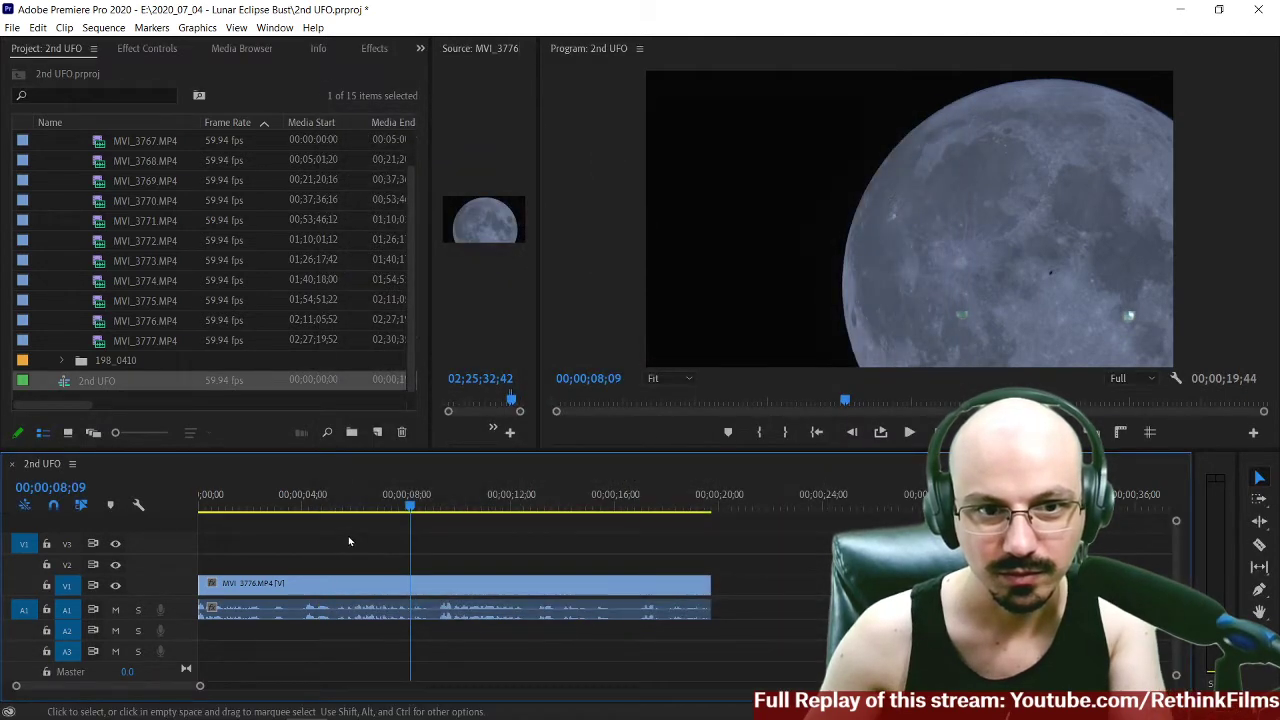
Play the sequence from about 00;00;04;20 to 00;00;05;07 to check how the video output behaves.
{"action": "key", "text": "space"}
{"action": "left_click_drag", "start_coordinate": [399, 509], "coordinate": [310, 513]}
{"action": "key", "text": "space"}
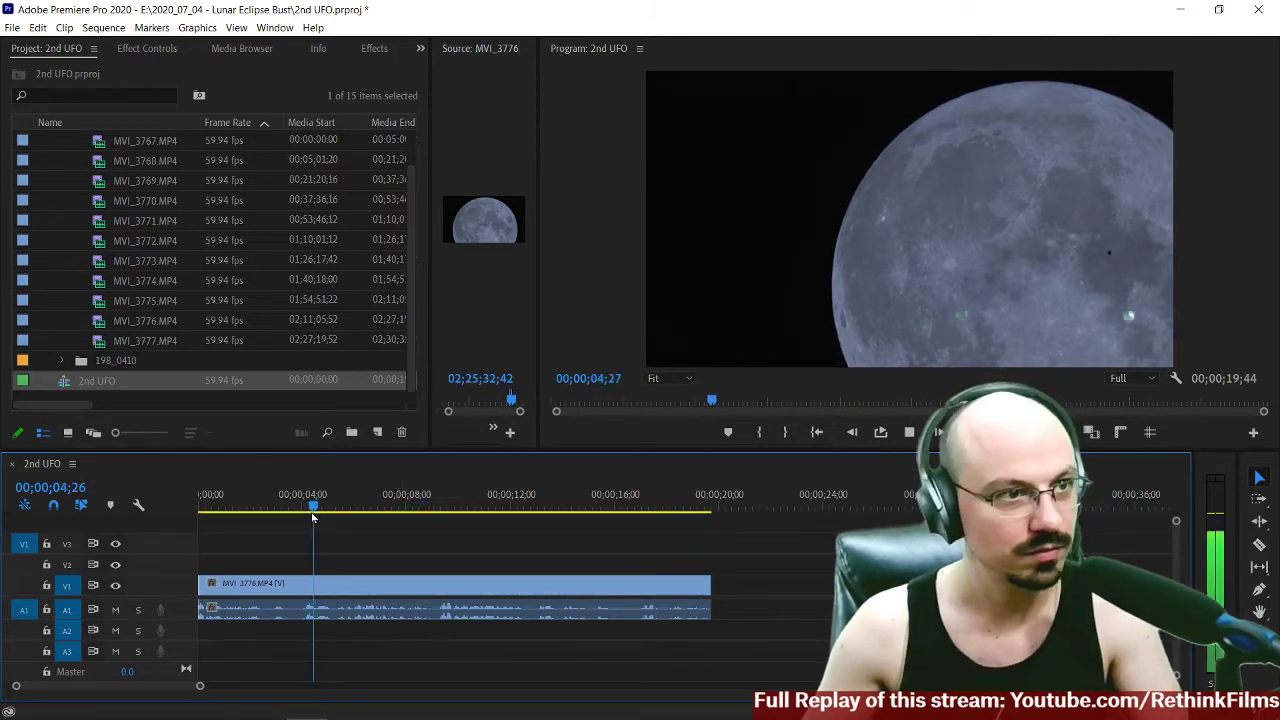
{"action": "key", "text": "space"}
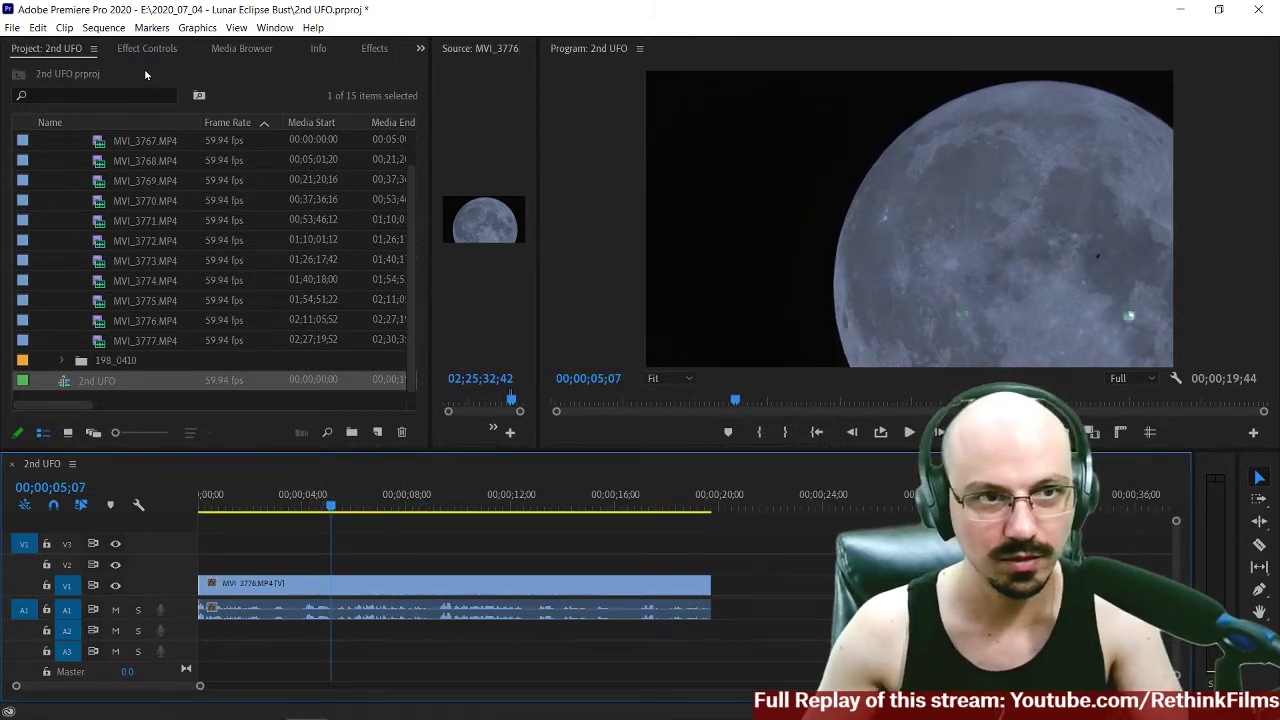
Disable Adobe Monitor 2: 1920 x 1080 as a playback video device in the preferences.
{"action": "left_click", "coordinate": [38, 27]}
{"action": "mouse_move", "coordinate": [93, 499]}
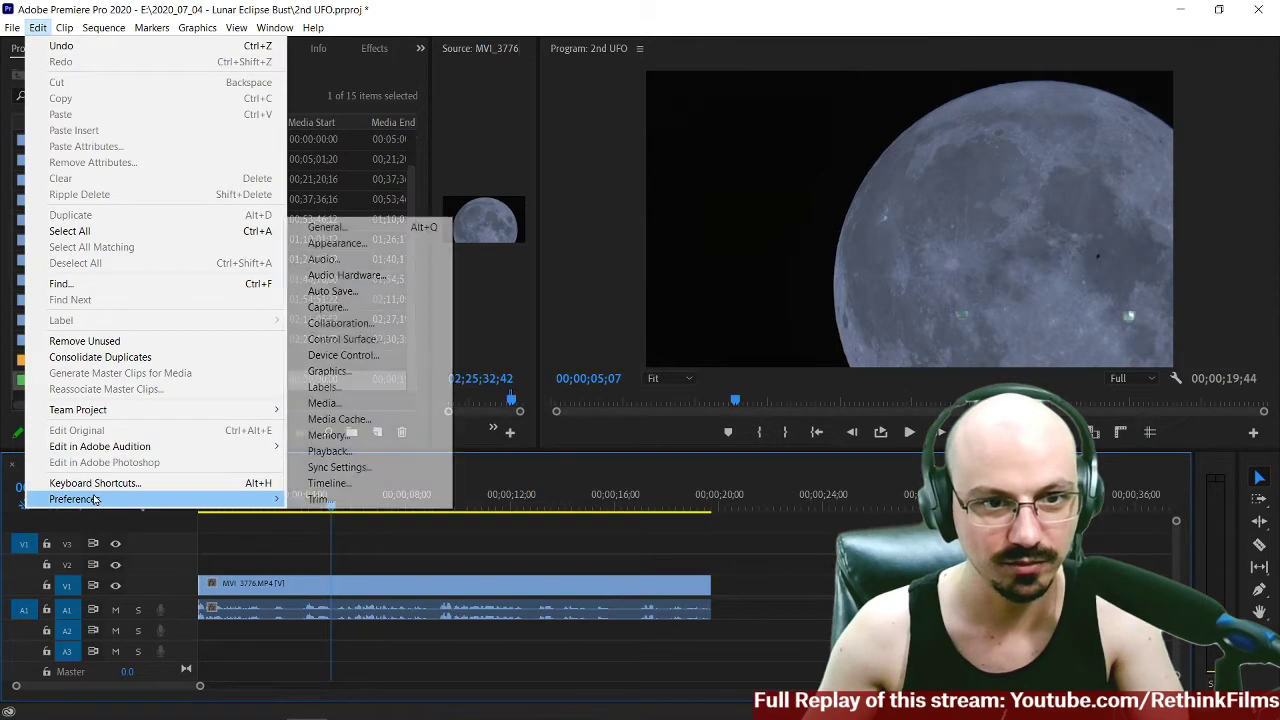
{"action": "left_click", "coordinate": [340, 452]}
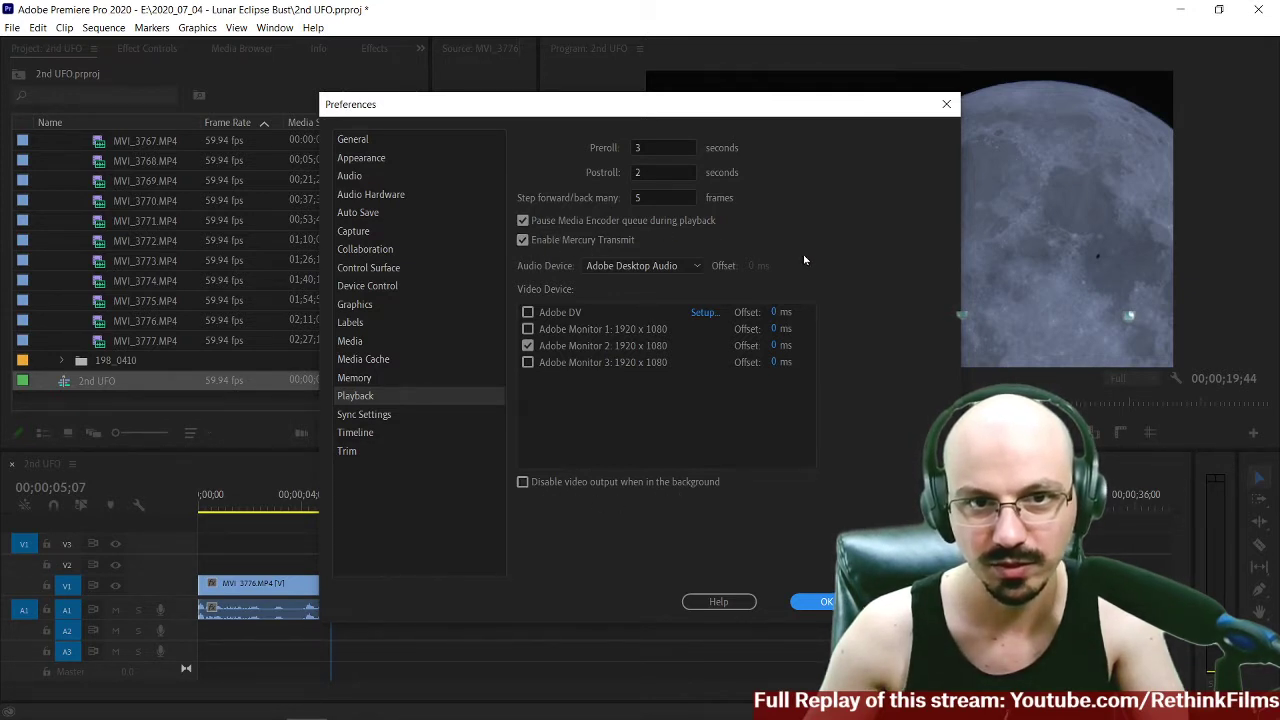
{"action": "left_click", "coordinate": [528, 345]}
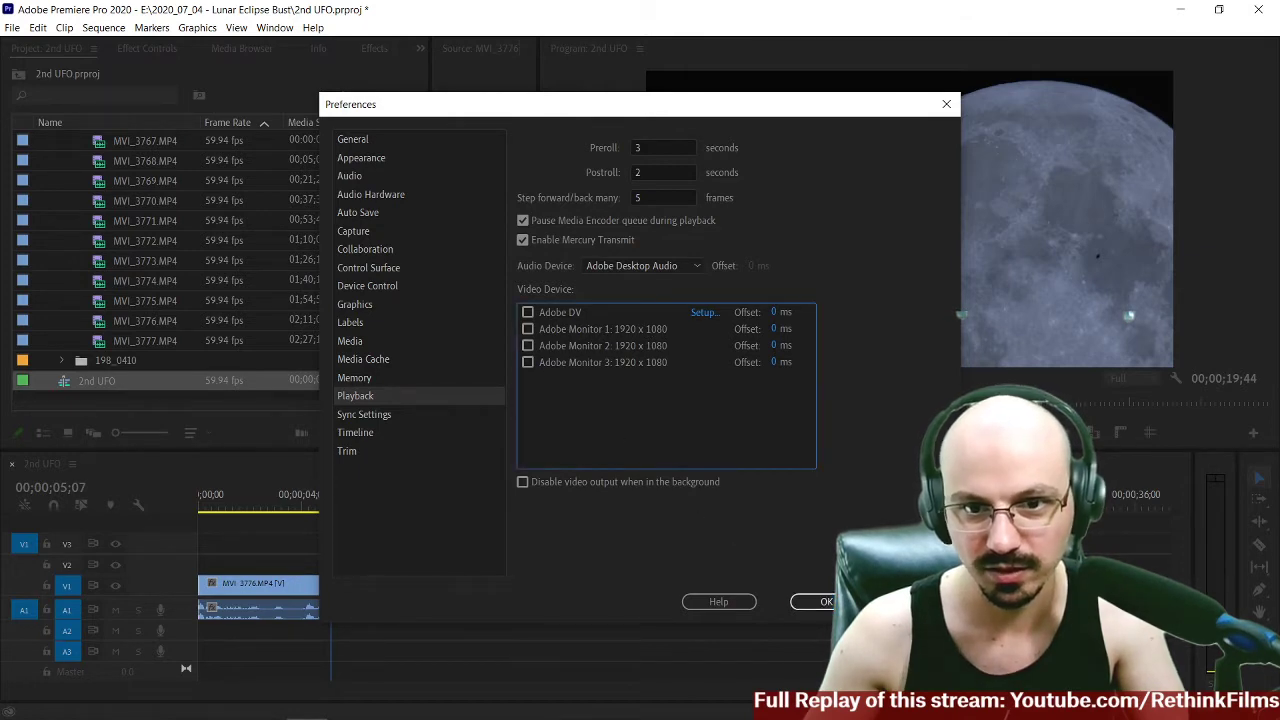
{"action": "left_click", "coordinate": [826, 602]}
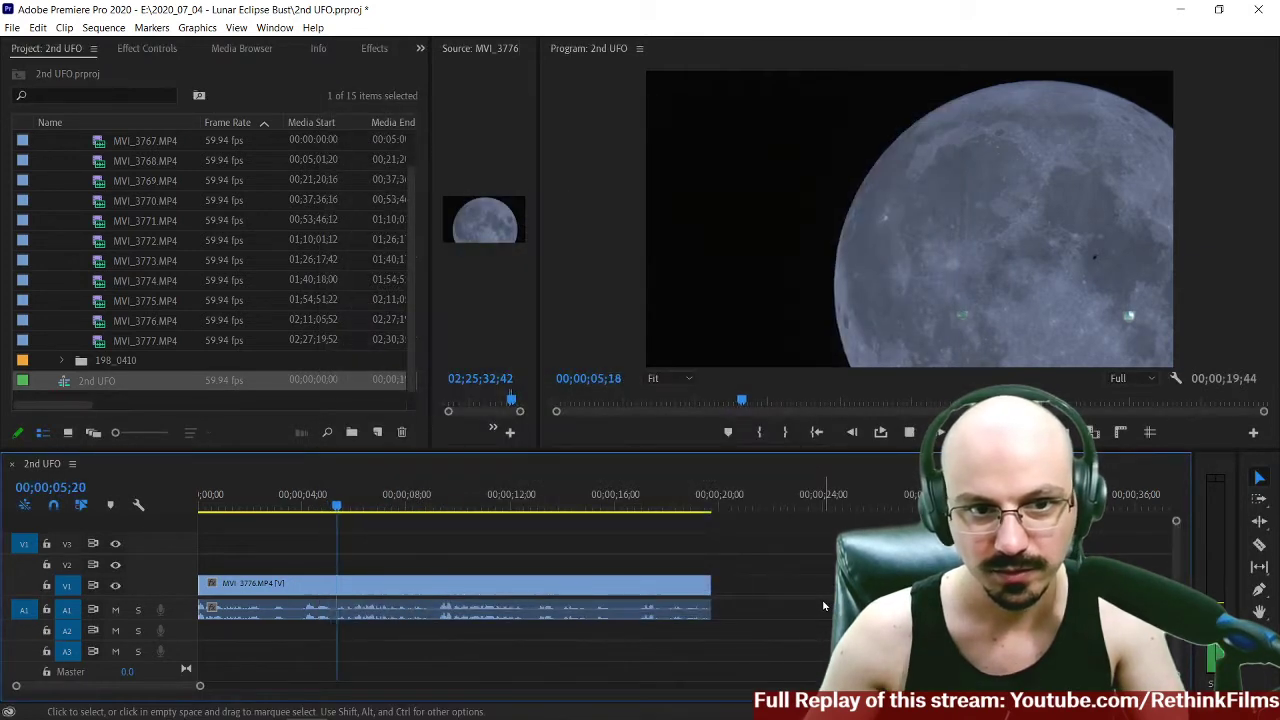
Save the 2nd UFO project and close Premiere Pro.
{"action": "left_click", "coordinate": [12, 28]}
{"action": "left_click", "coordinate": [45, 207]}
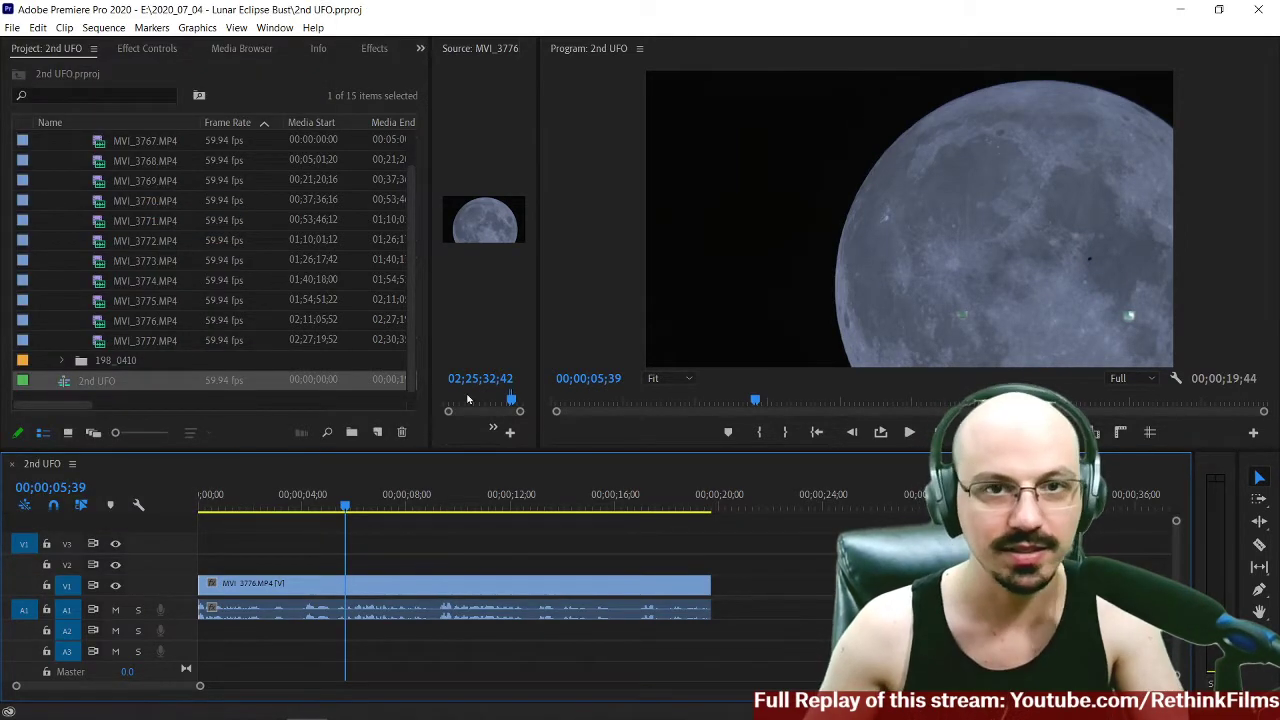
{"action": "left_click", "coordinate": [1257, 12]}
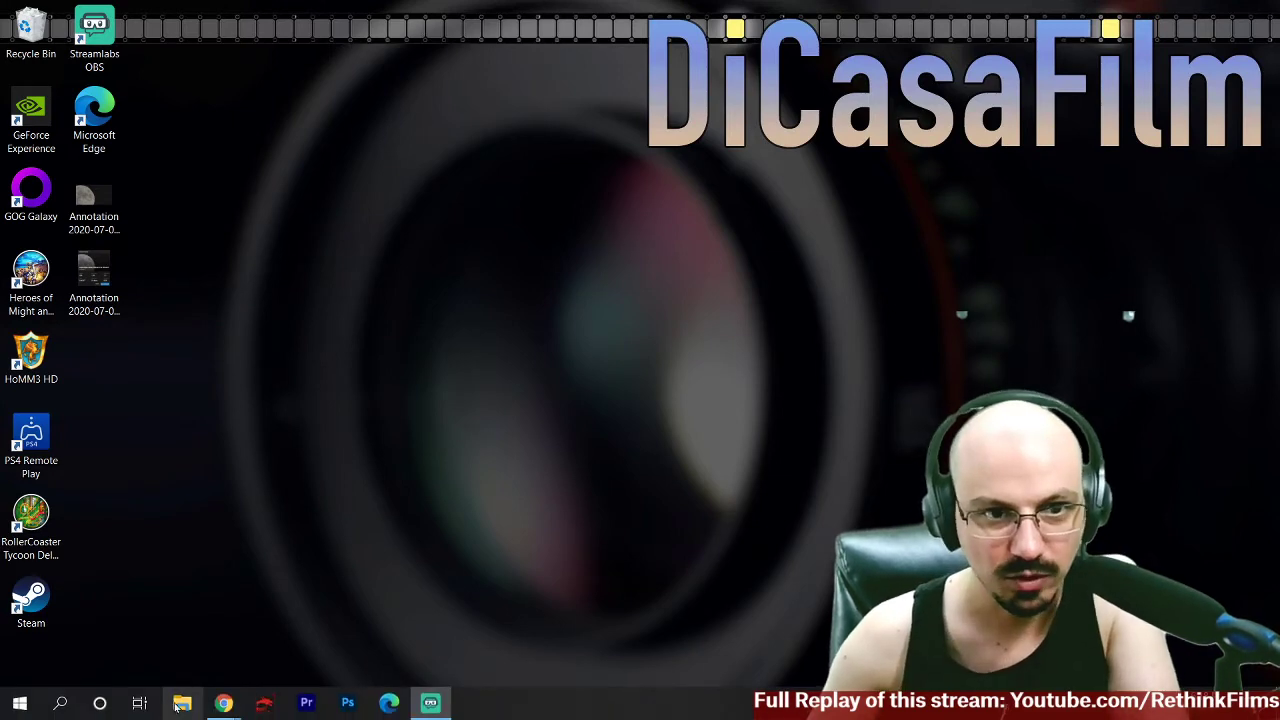
Reopen 2nd UFO.prproj in Premiere Pro from File Explorer, in the 2020_07_04 - Lunar Eclipse Bust folder on drive E.
{"action": "left_click", "coordinate": [176, 707]}
{"action": "scroll", "coordinate": [641, 397], "scroll_direction": "down", "scroll_amount": 2}
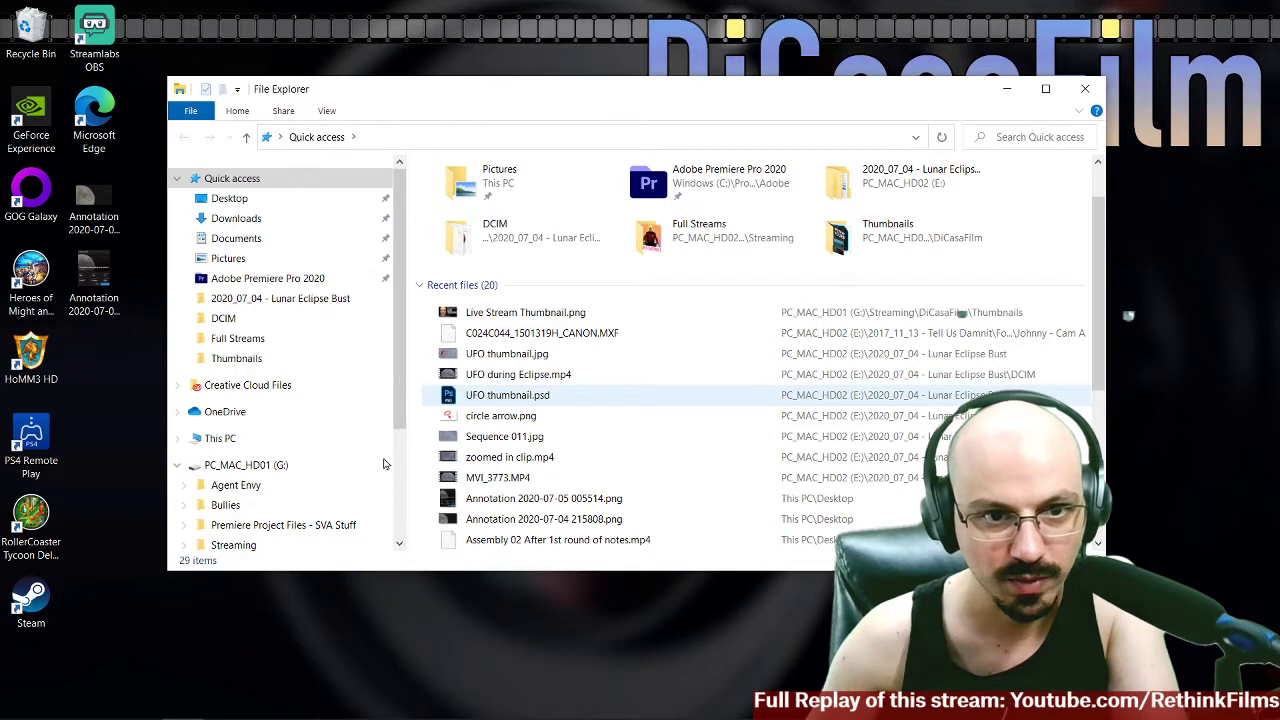
{"action": "scroll", "coordinate": [398, 466], "scroll_direction": "down", "scroll_amount": 3}
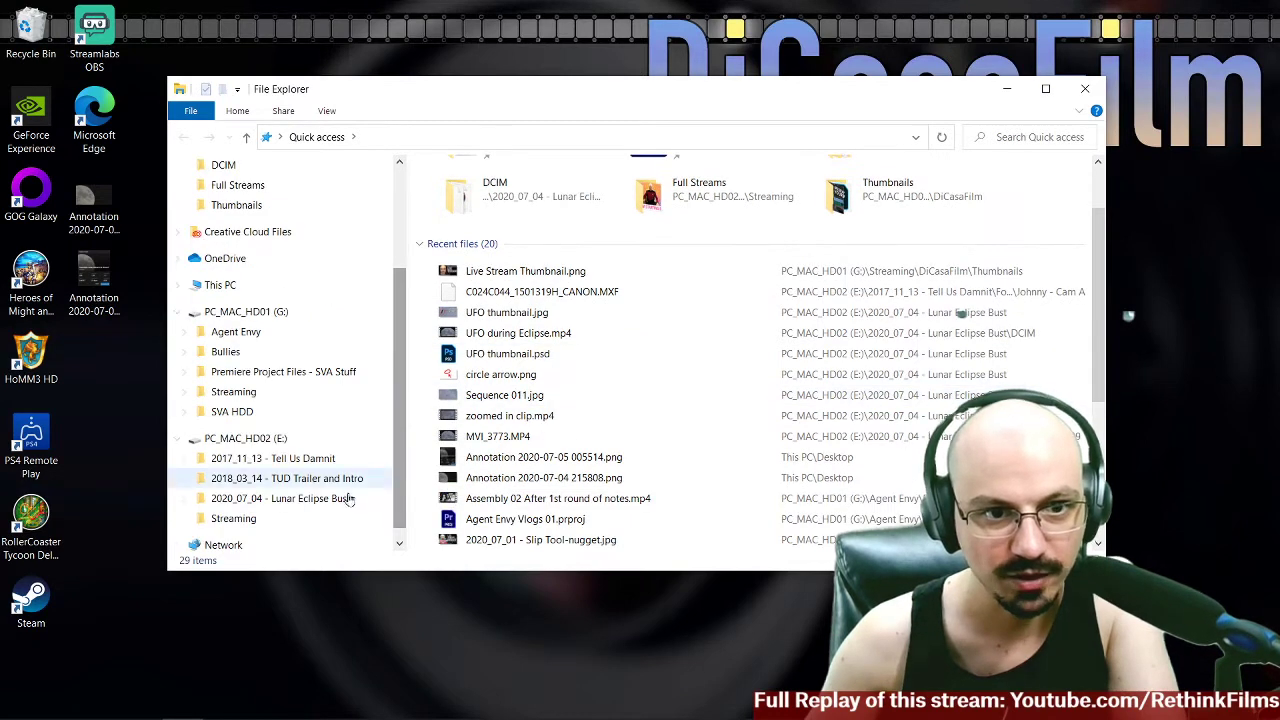
{"action": "left_click", "coordinate": [273, 500]}
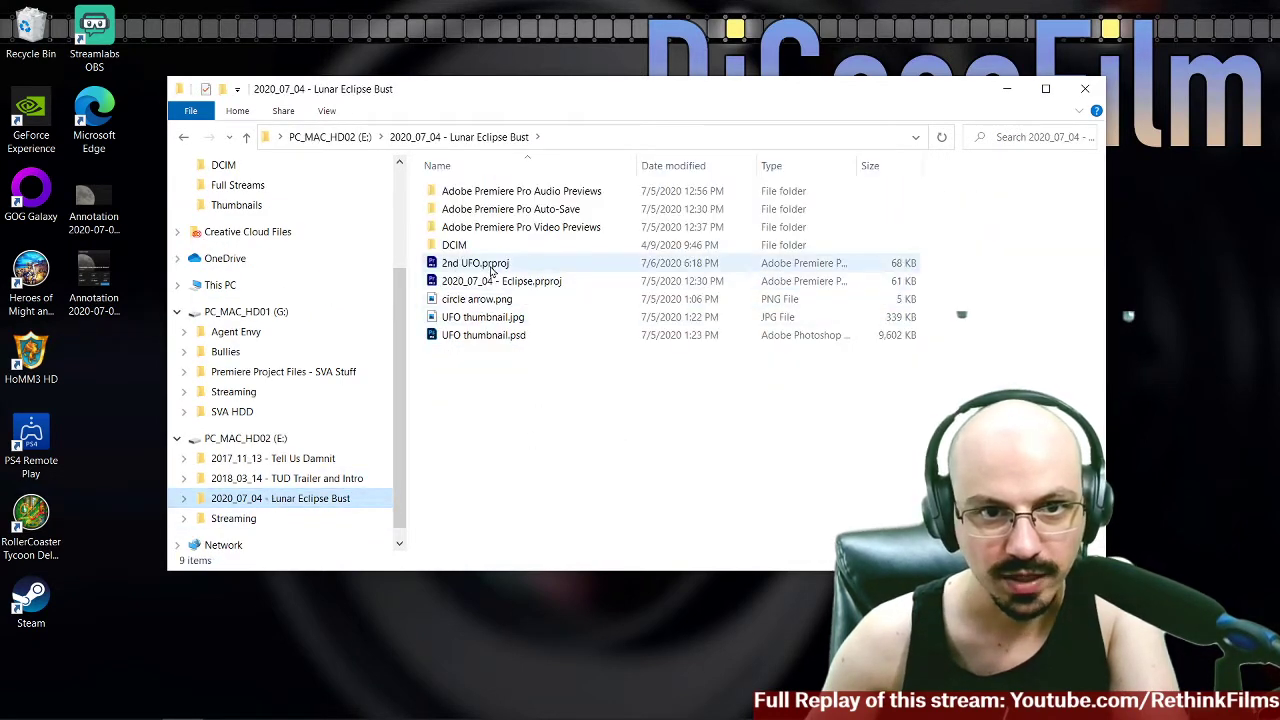
{"action": "left_click", "coordinate": [458, 264]}
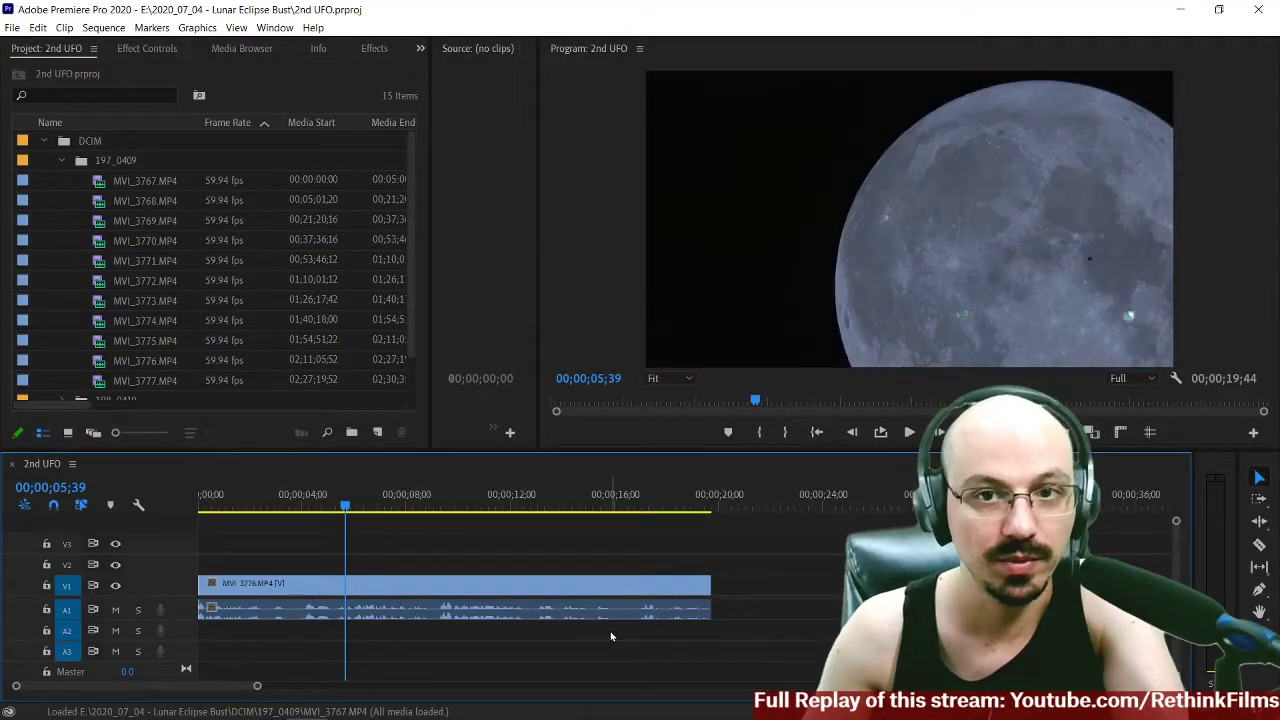
Enable Adobe Monitor 2: 1920 x 1080 as a video device in the playback preferences.
{"action": "left_click_drag", "start_coordinate": [366, 511], "coordinate": [373, 507]}
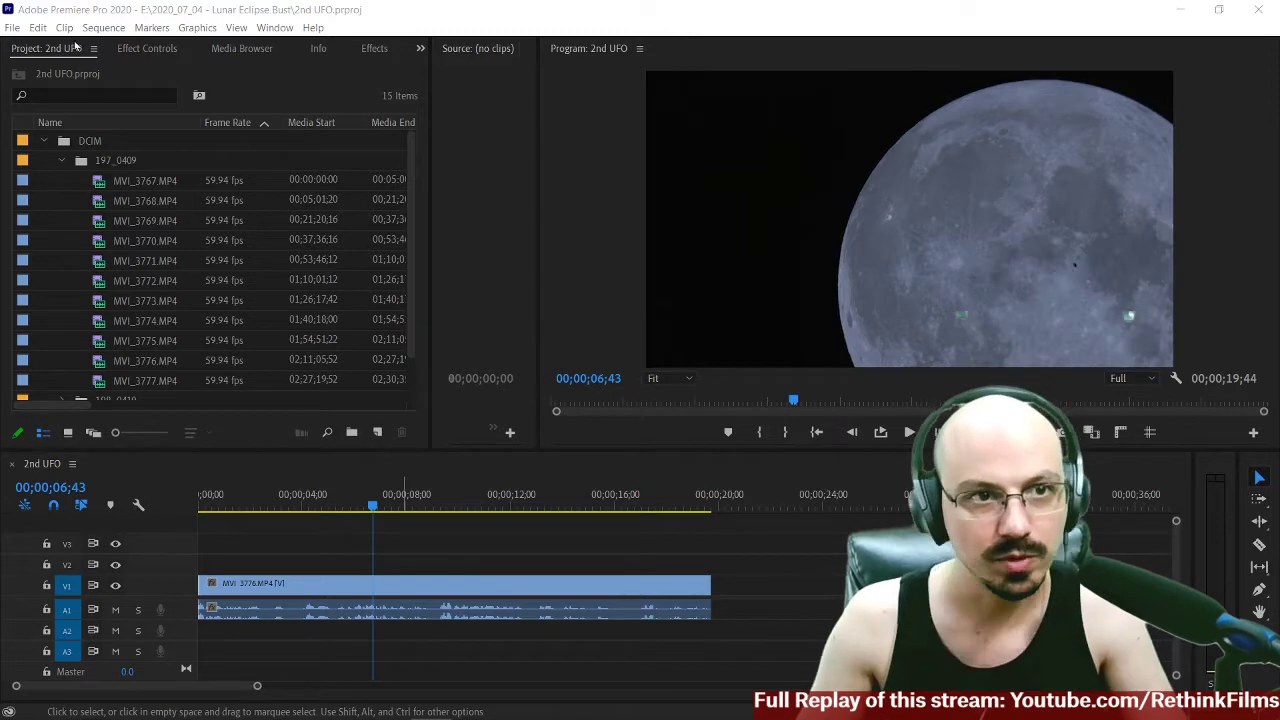
{"action": "left_click", "coordinate": [38, 27]}
{"action": "mouse_move", "coordinate": [100, 499]}
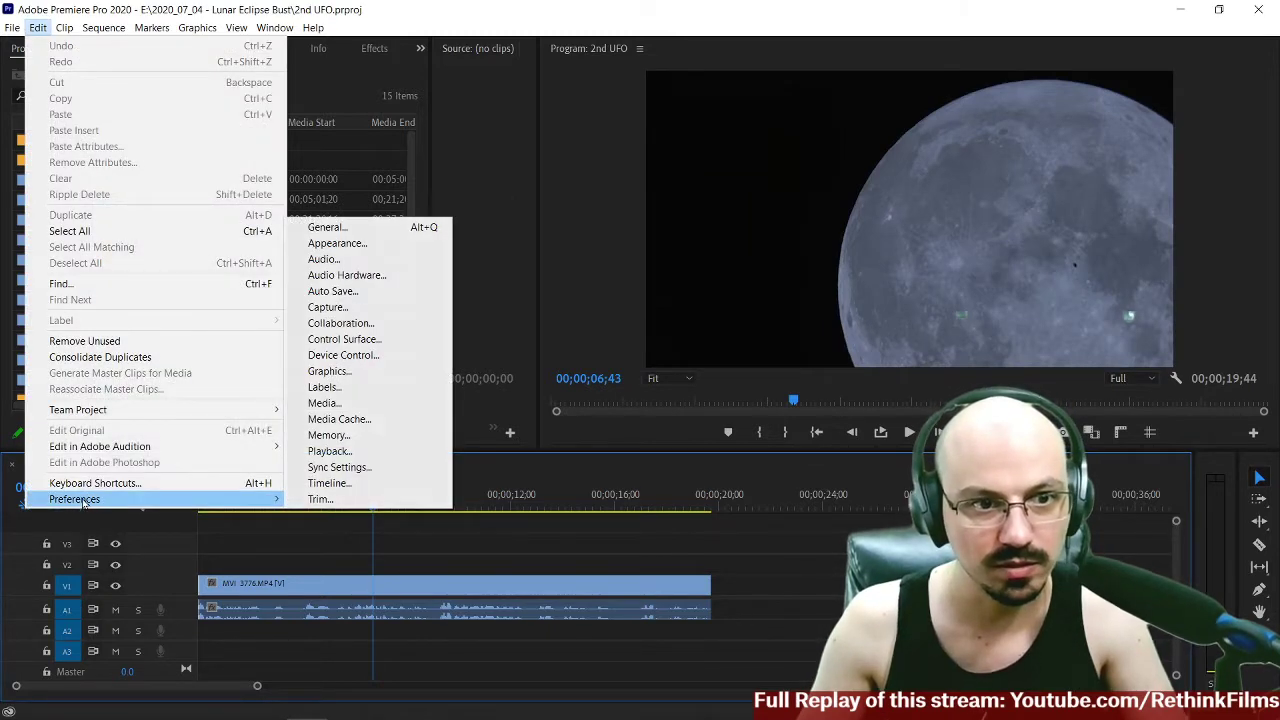
{"action": "left_click", "coordinate": [331, 451]}
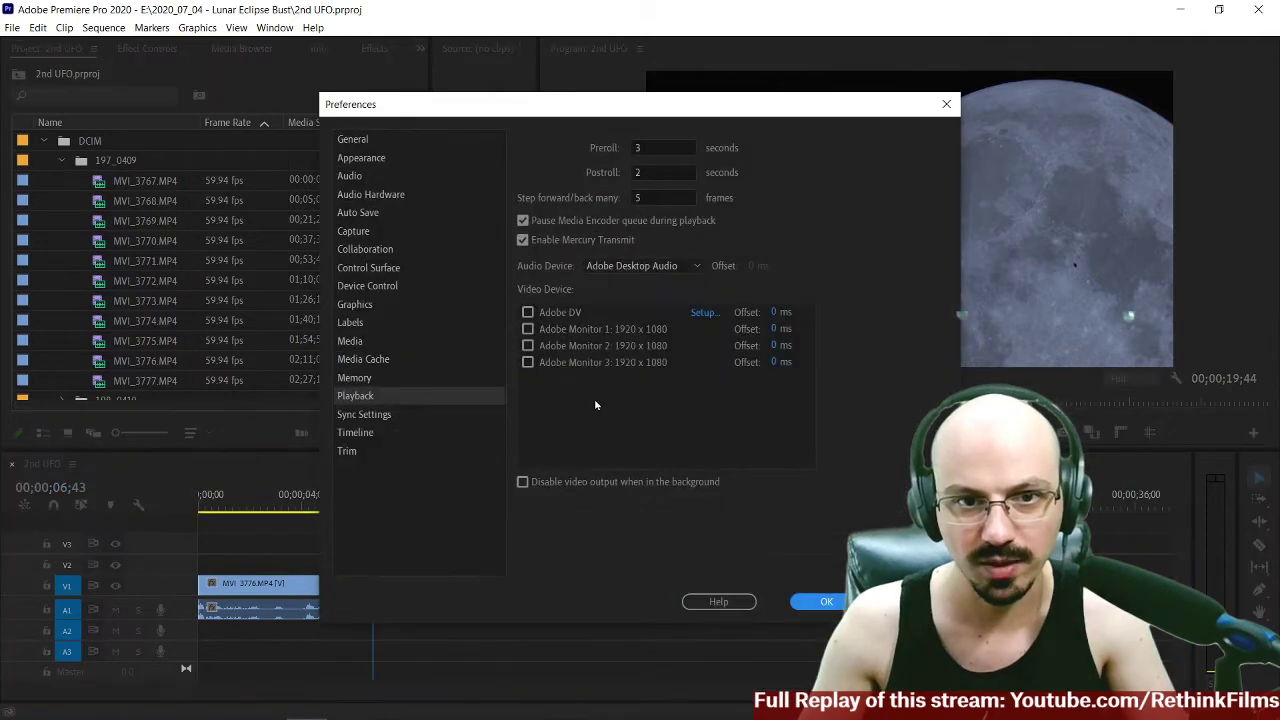
{"action": "left_click", "coordinate": [527, 347]}
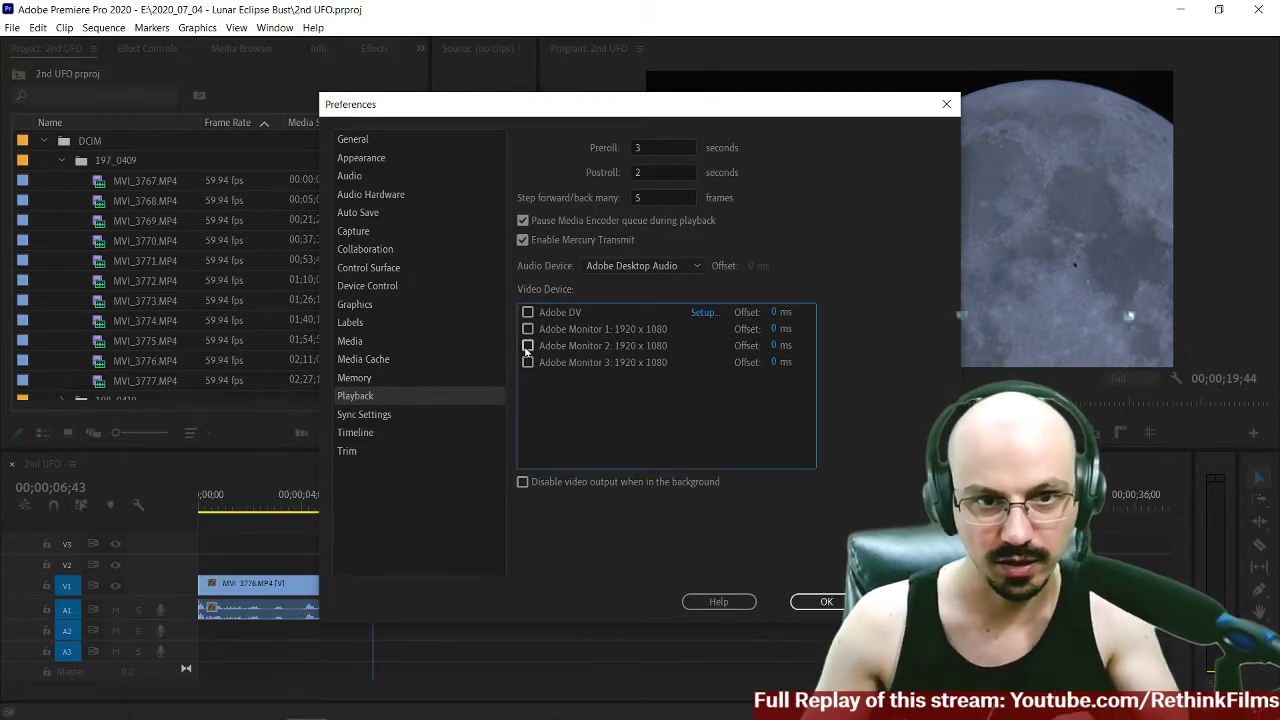
{"action": "left_click", "coordinate": [826, 602]}
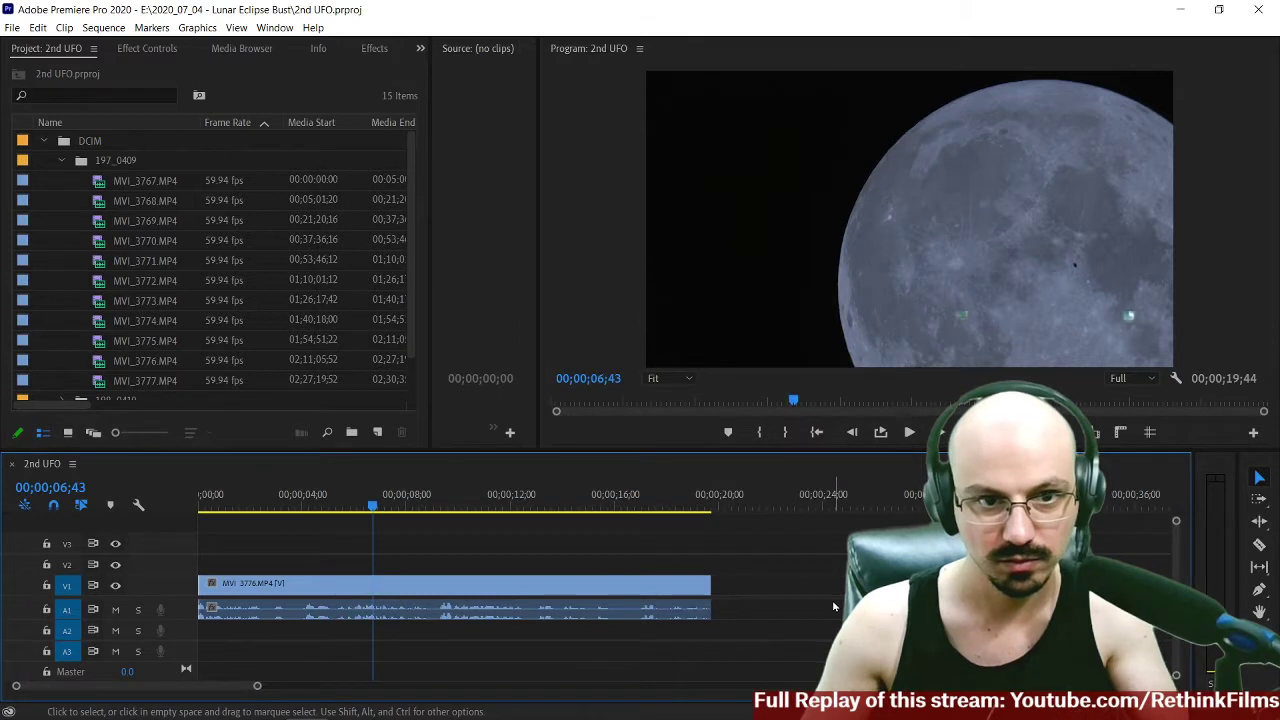
Play the sequence in short bursts from 00;00;06;43 to check the video output.
{"action": "key", "text": "space"}
{"action": "key", "text": "space"}
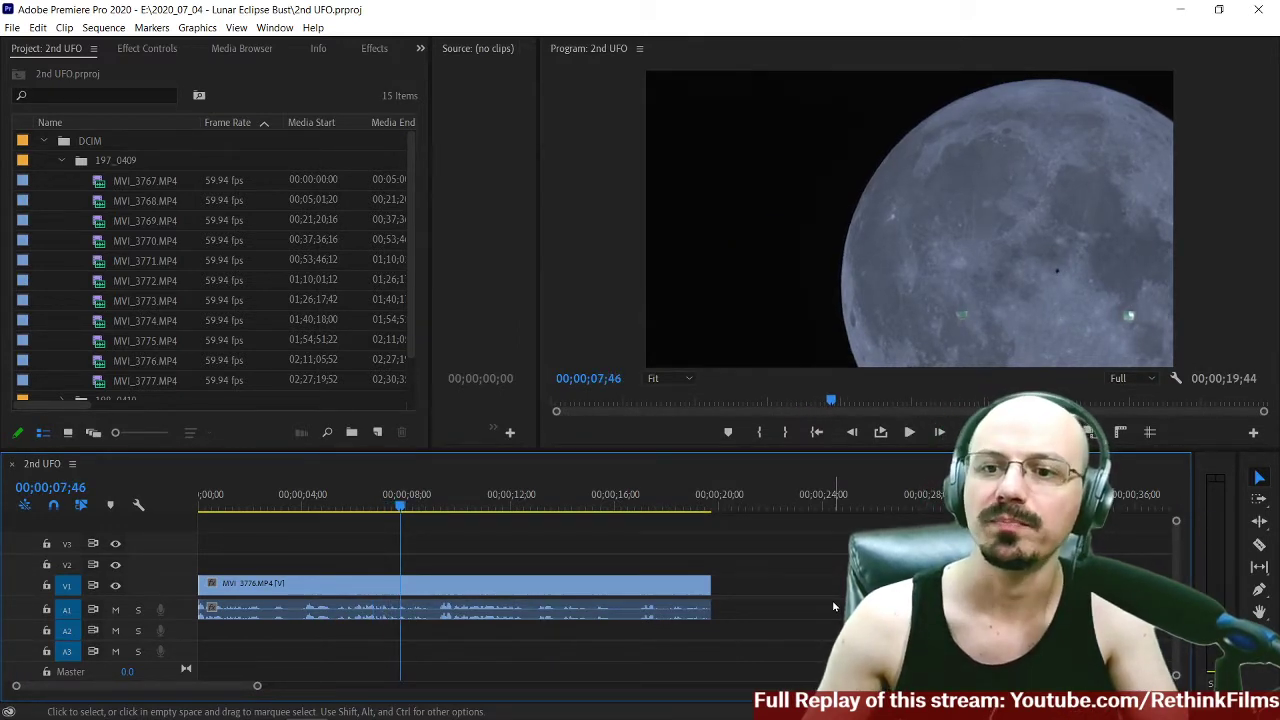
{"action": "key", "text": "space"}
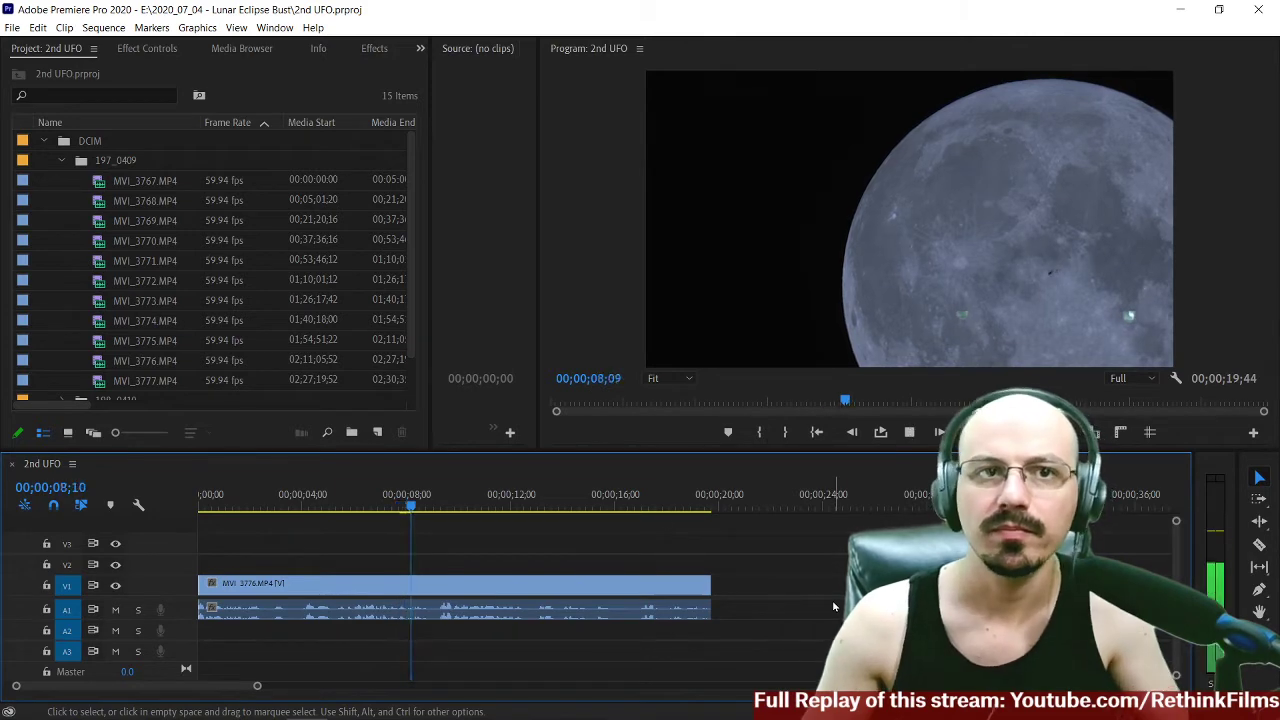
Enable Adobe Monitor 1: 1920 x 1080 as an additional playback video device in the preferences.
{"action": "left_click", "coordinate": [37, 27]}
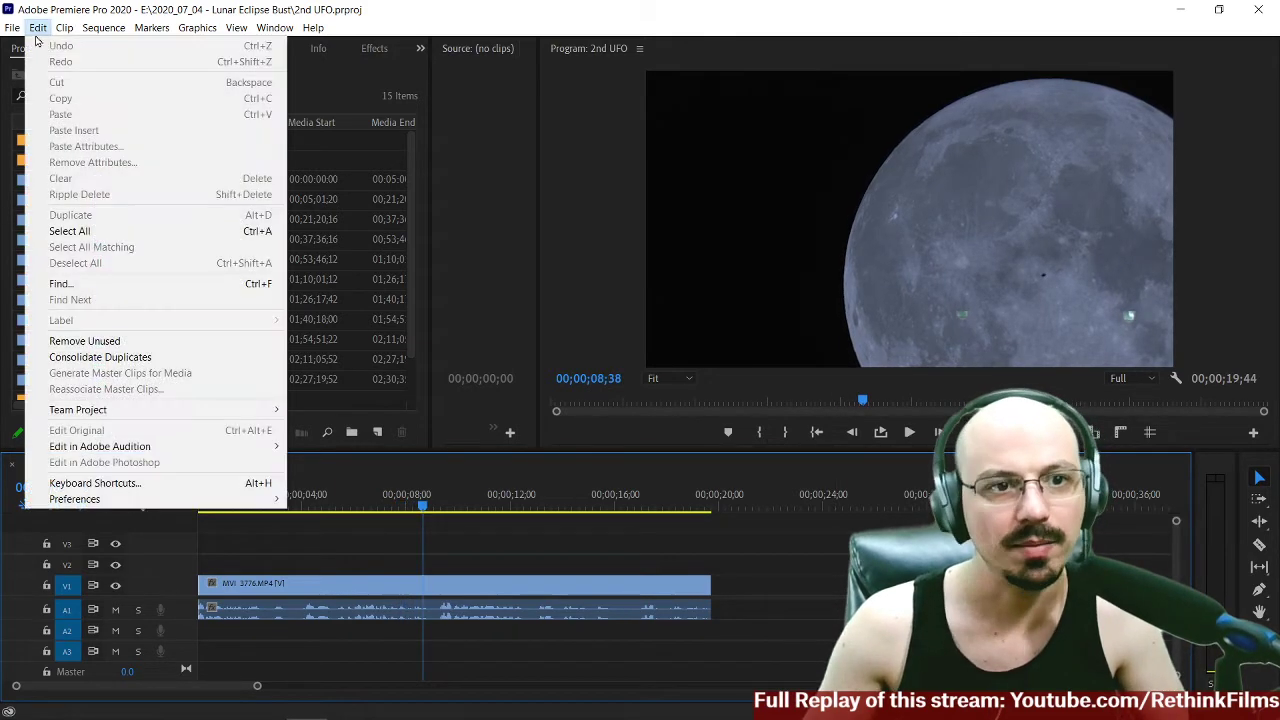
{"action": "mouse_move", "coordinate": [90, 500]}
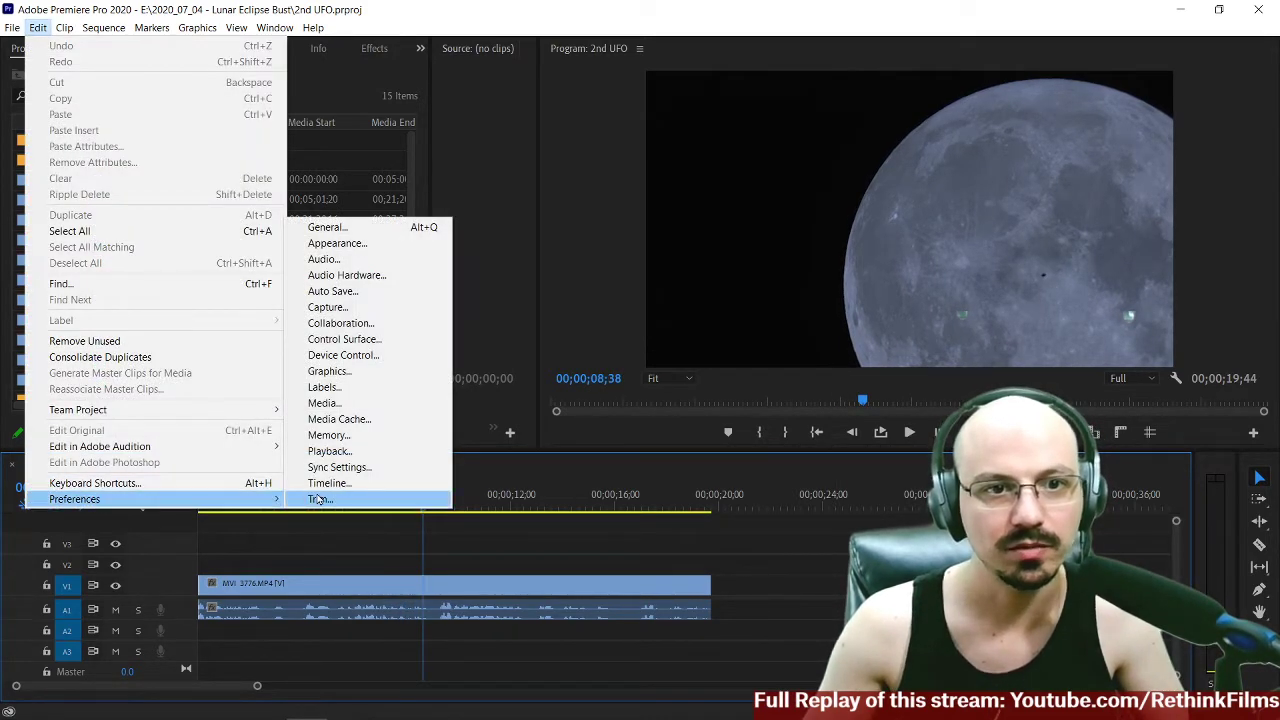
{"action": "left_click", "coordinate": [357, 452]}
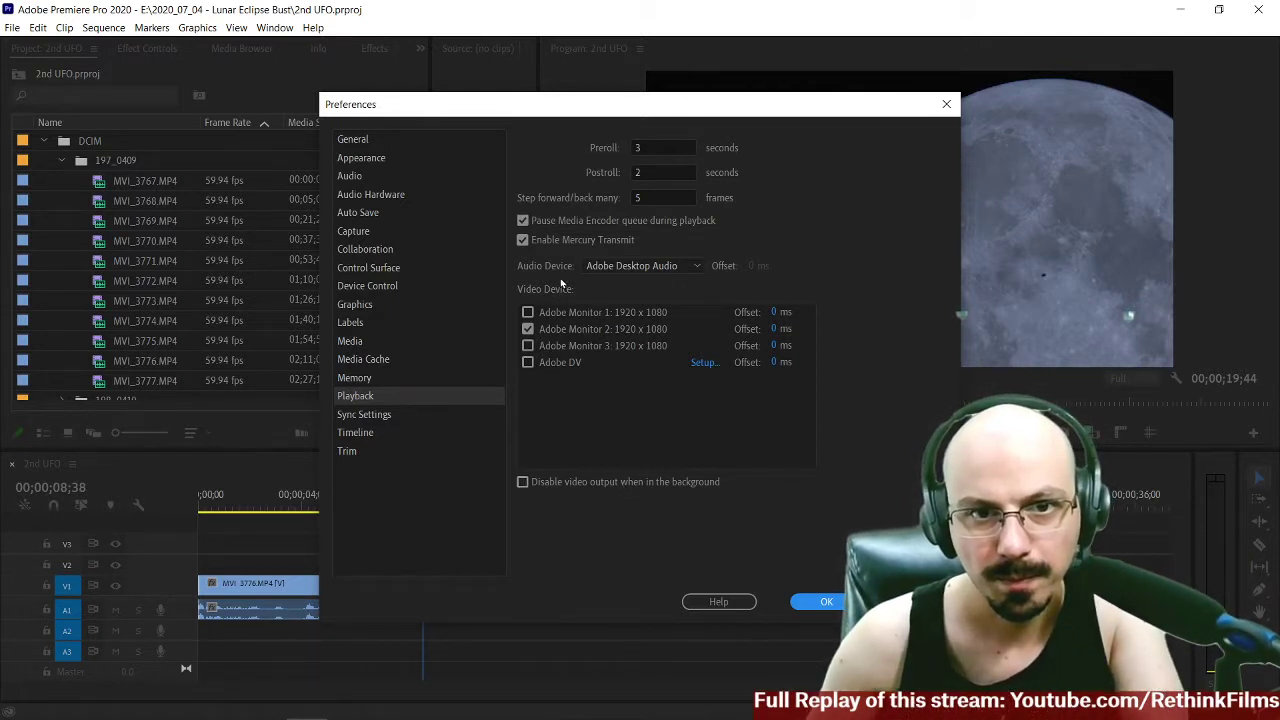
{"action": "left_click", "coordinate": [528, 313]}
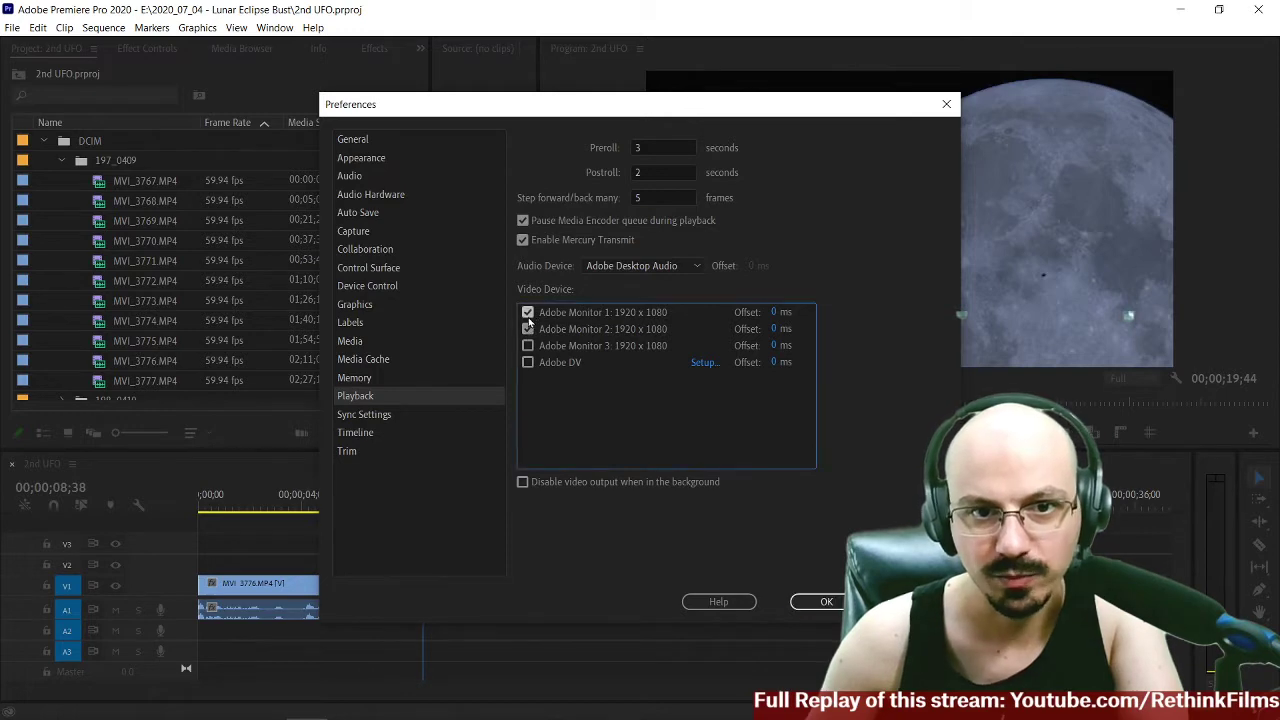
{"action": "left_click", "coordinate": [826, 601]}
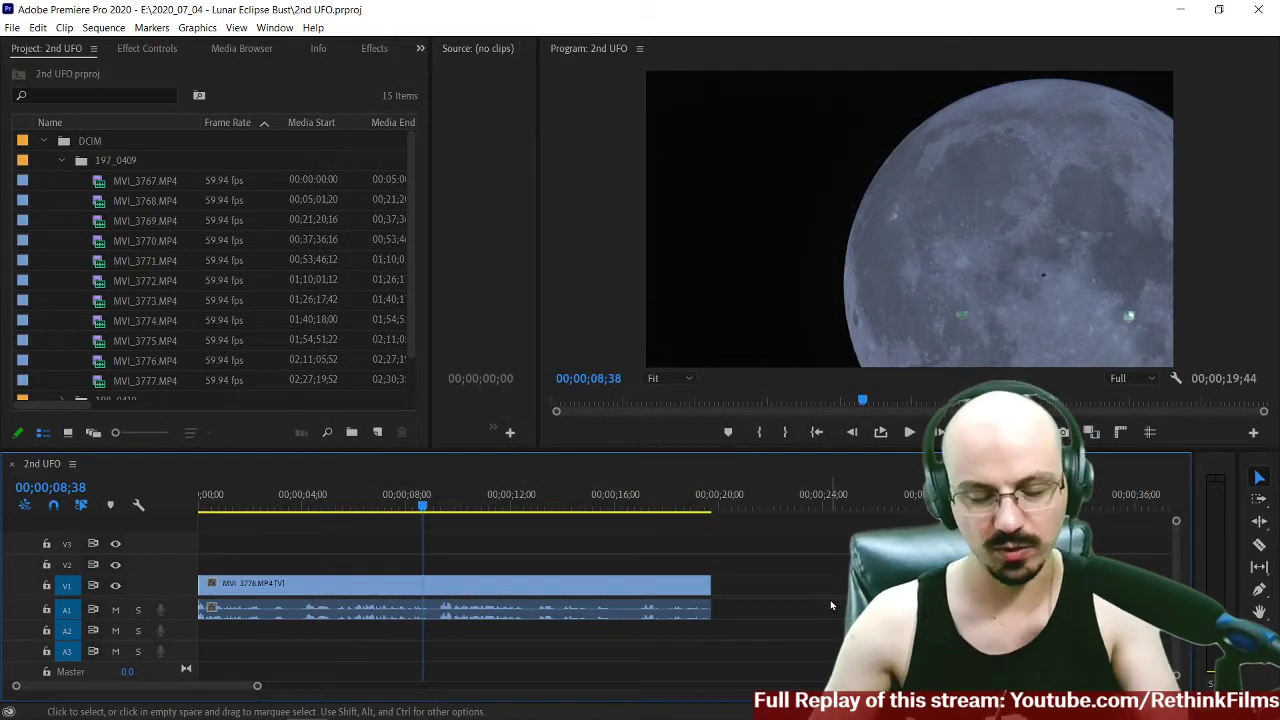
Play the sequence to 00;00;09;50 to test the output, and scrub back to about 00;00;05;13.
{"action": "key", "text": "space"}
{"action": "key", "text": "space"}
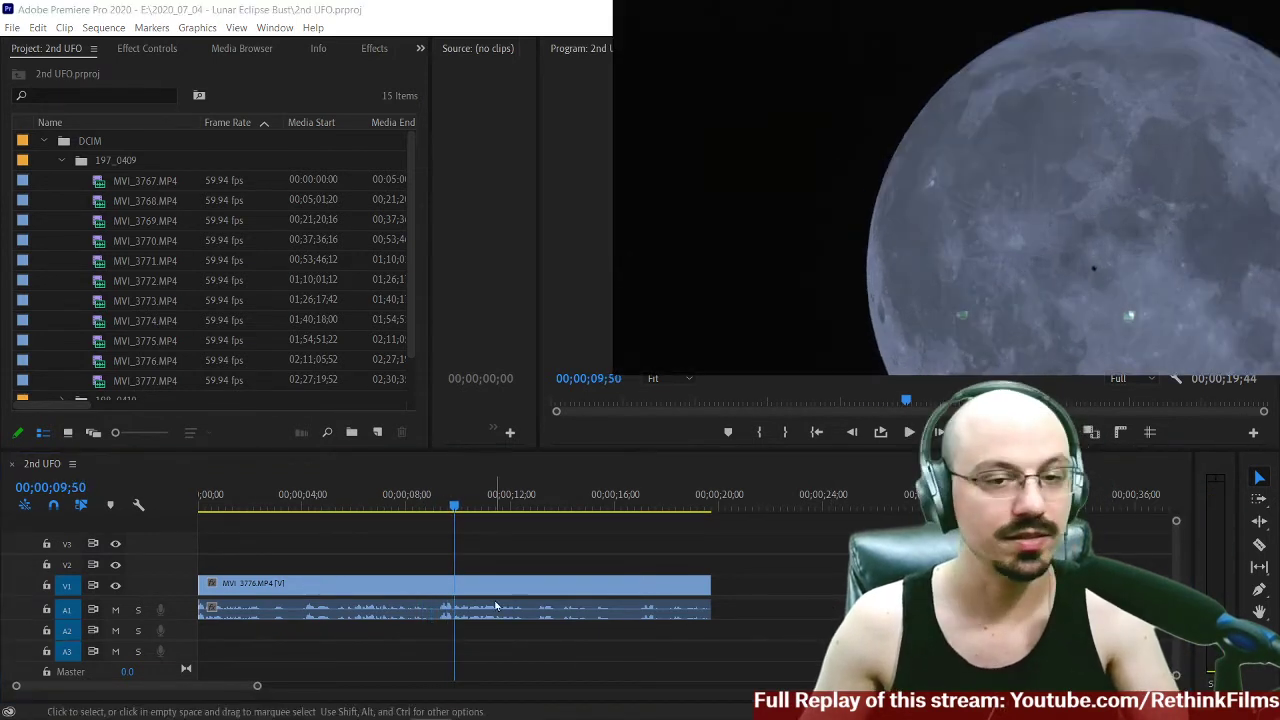
{"action": "left_click_drag", "start_coordinate": [432, 511], "coordinate": [337, 507]}
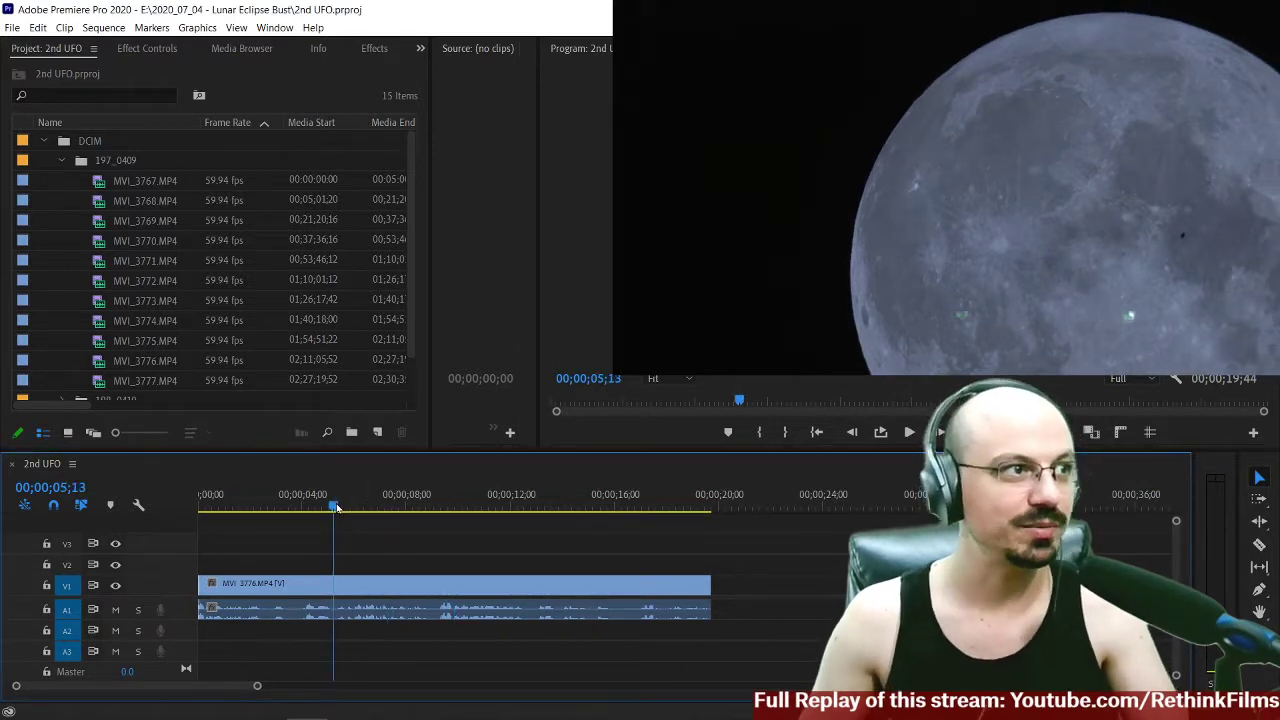
Play the sequence from its start, pausing at about 00;00;11;29 and 00;00;15;38, to watch the object cross the moon.
{"action": "key", "text": "Home"}
{"action": "key", "text": "space"}
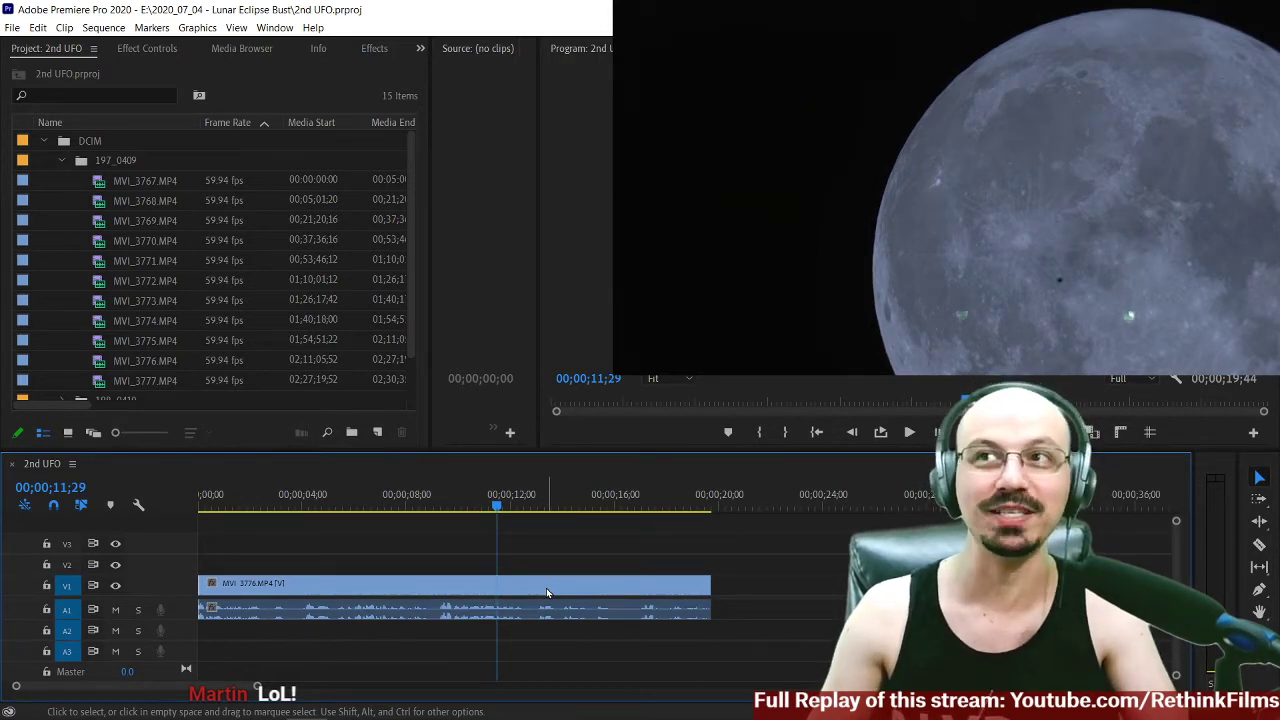
{"action": "key", "text": "space"}
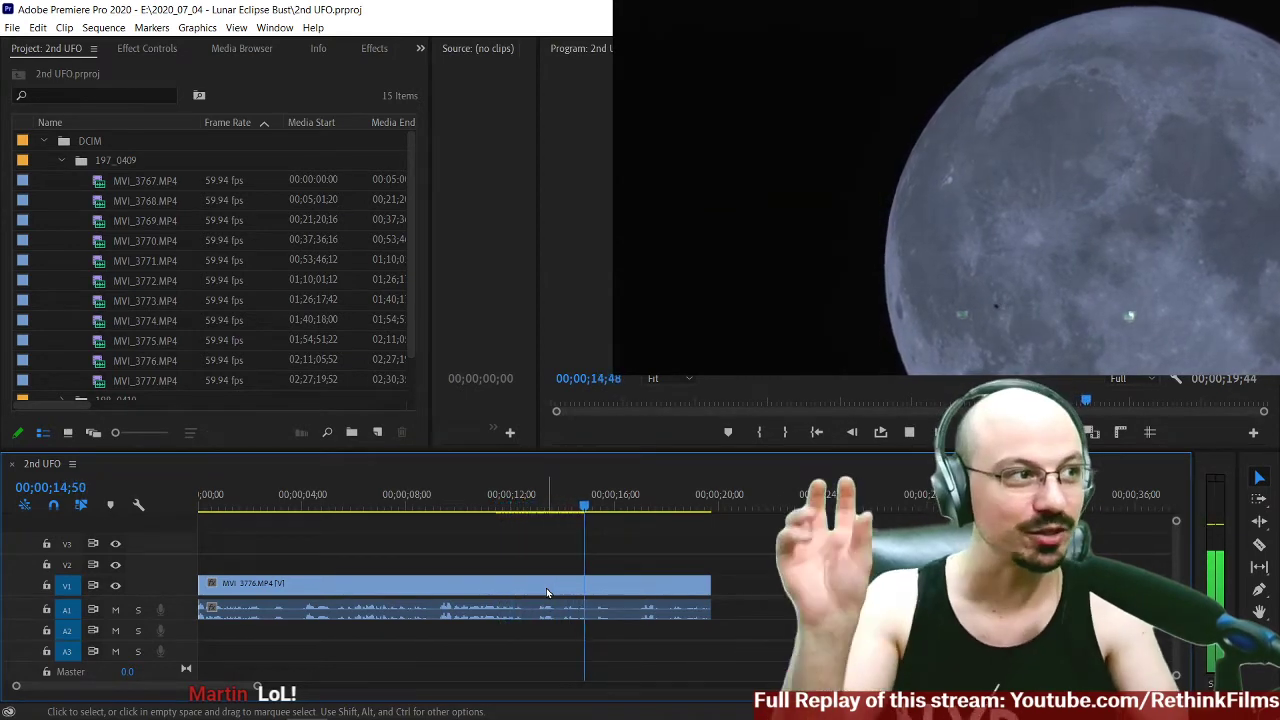
{"action": "key", "text": "space"}
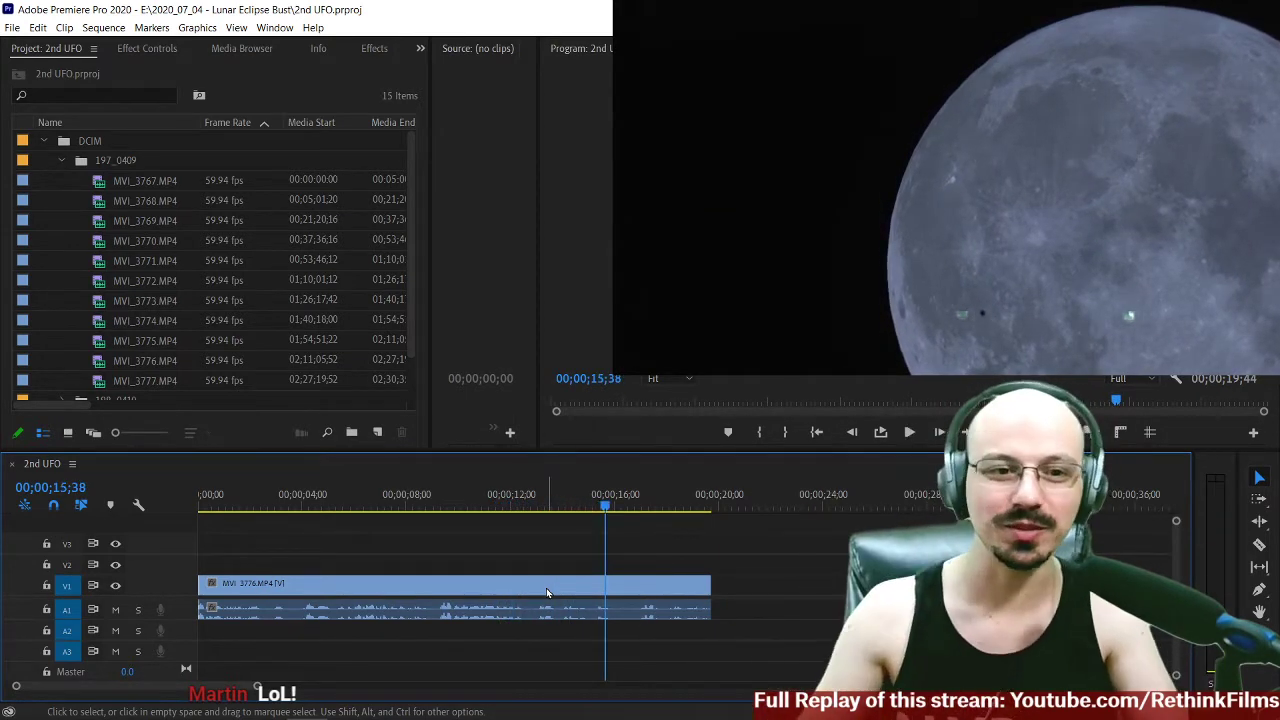
{"action": "key", "text": "space"}
{"action": "key", "text": "space"}
Mute audio track A1 and replay the last seconds of the sequence up to 00;00;19;28.
{"action": "left_click", "coordinate": [115, 610]}
{"action": "key", "text": "space"}
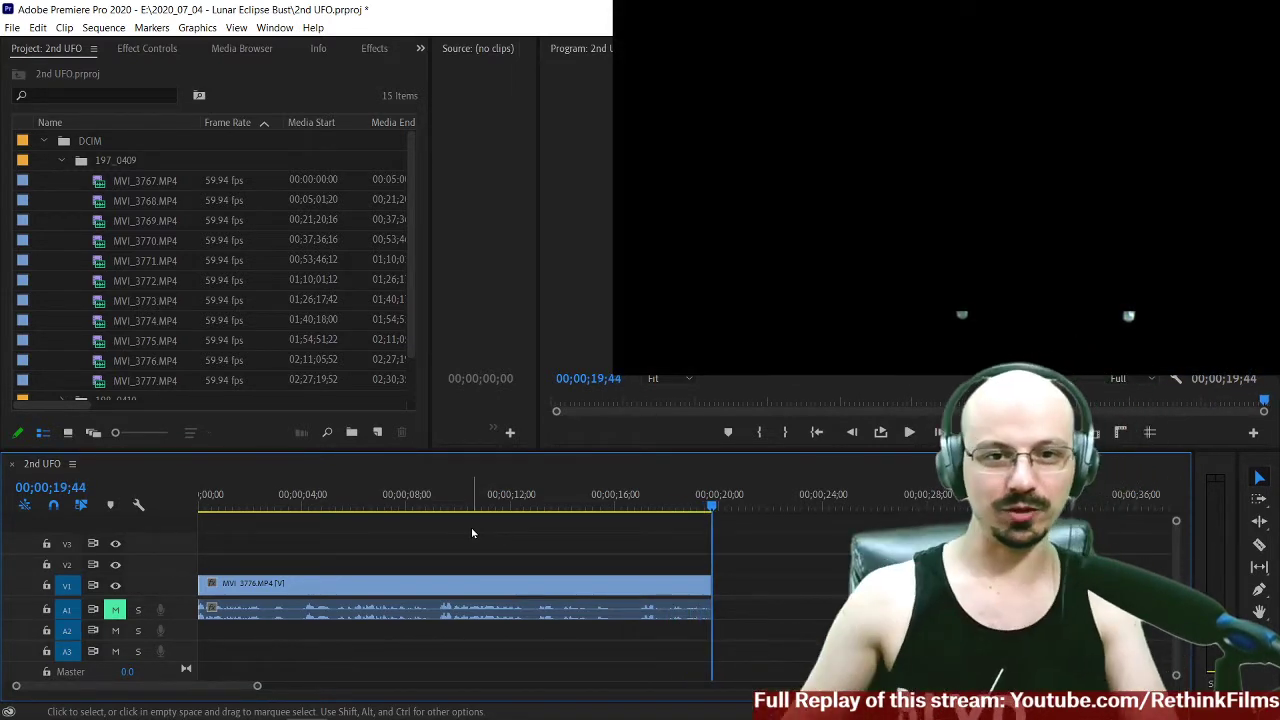
{"action": "left_click", "coordinate": [640, 510]}
{"action": "key", "text": "space"}
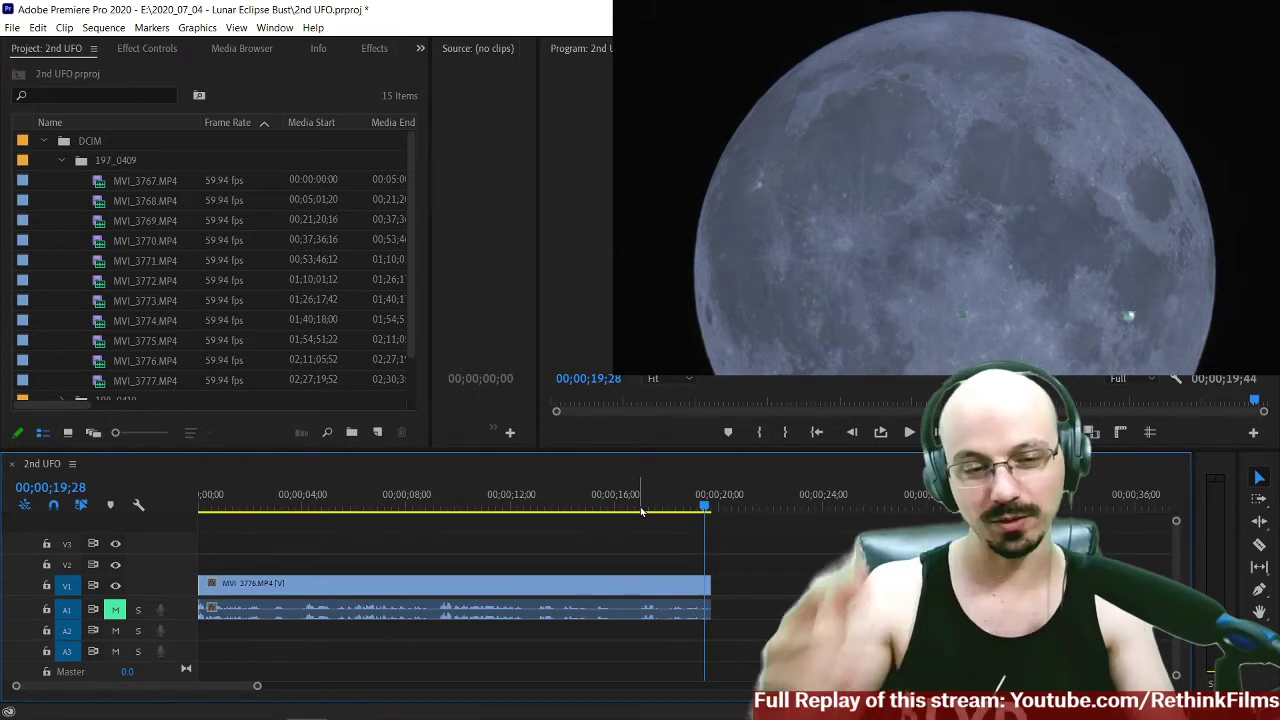
Play the sequence from the beginning and pause at 00;00;06;44 with the object over the moon.
{"action": "key", "text": "Home"}
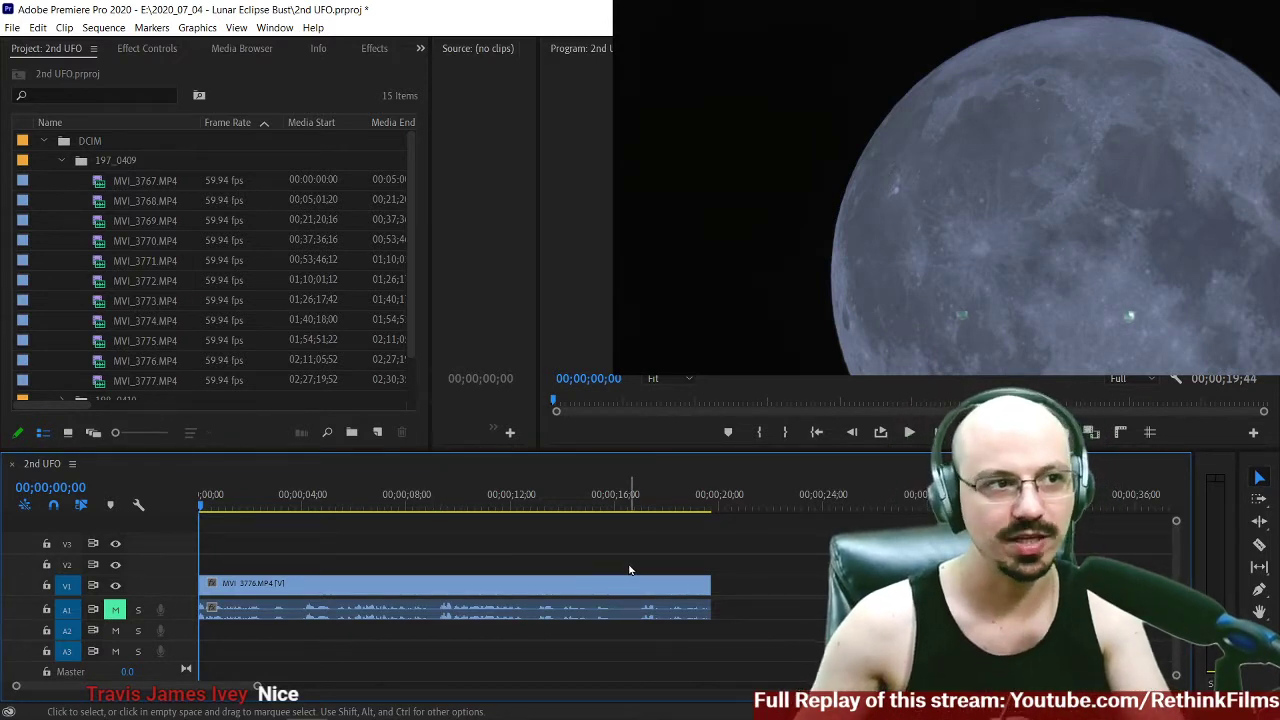
{"action": "key", "text": "space"}
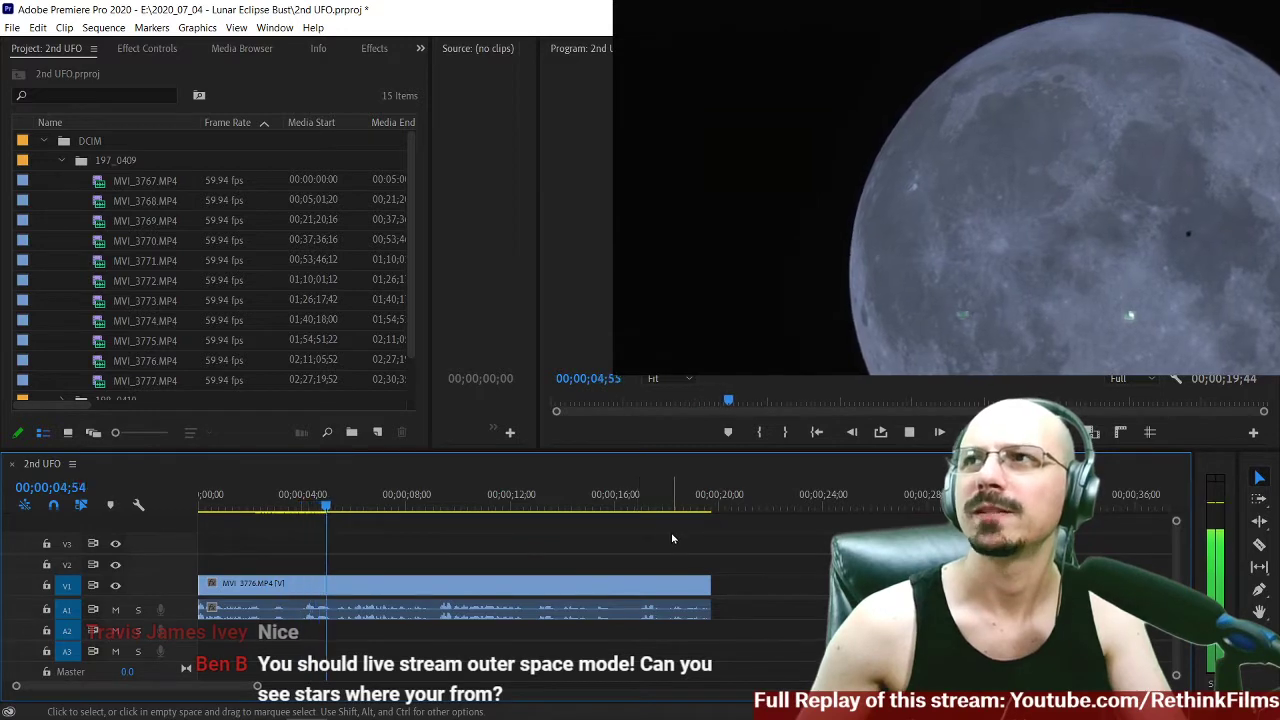
{"action": "key", "text": "space"}
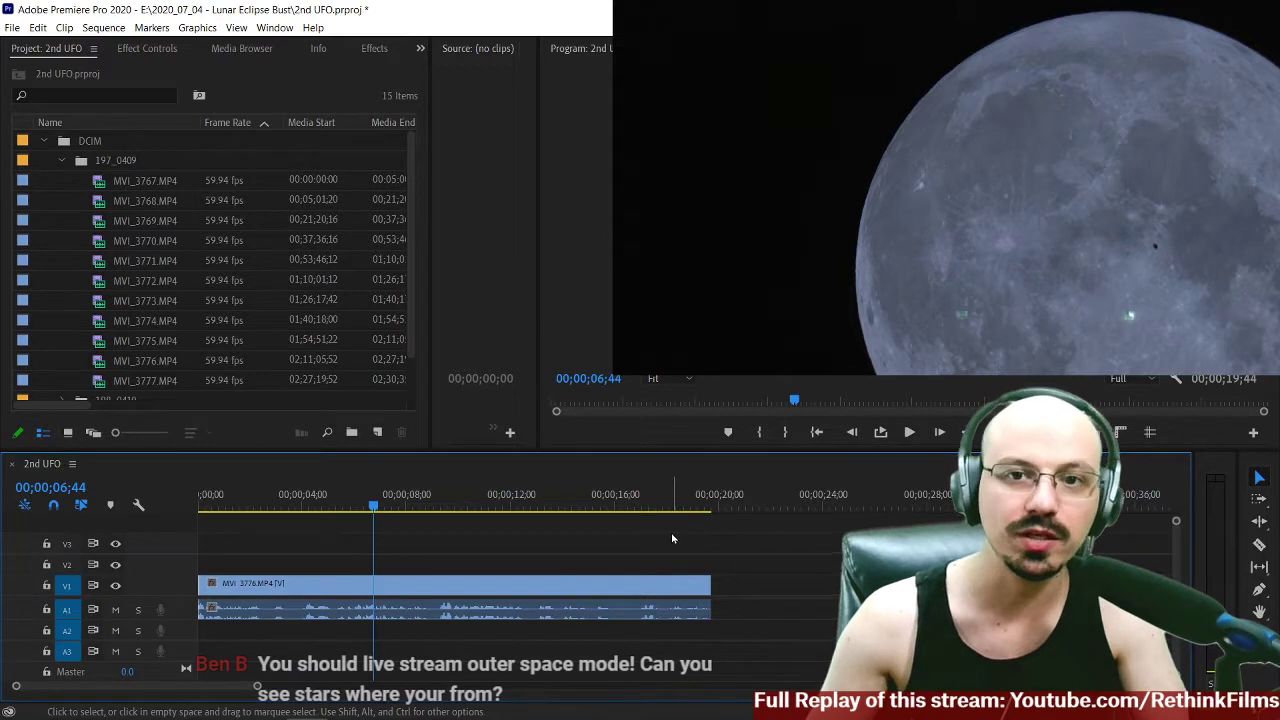
Switch to the YouTube Audio Library browser window and place it over the upper part of the Premiere Pro workspace.
{"action": "mouse_move", "coordinate": [224, 715]}
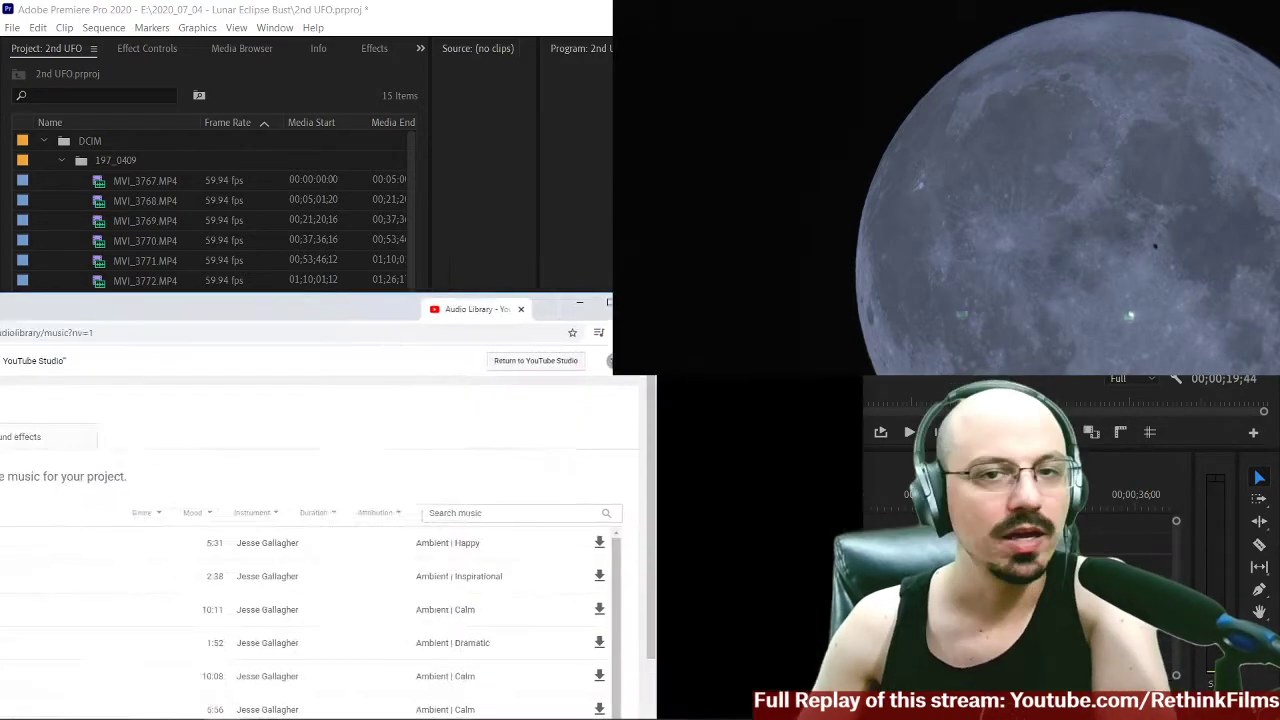
{"action": "left_click_drag", "start_coordinate": [476, 309], "coordinate": [902, 31]}
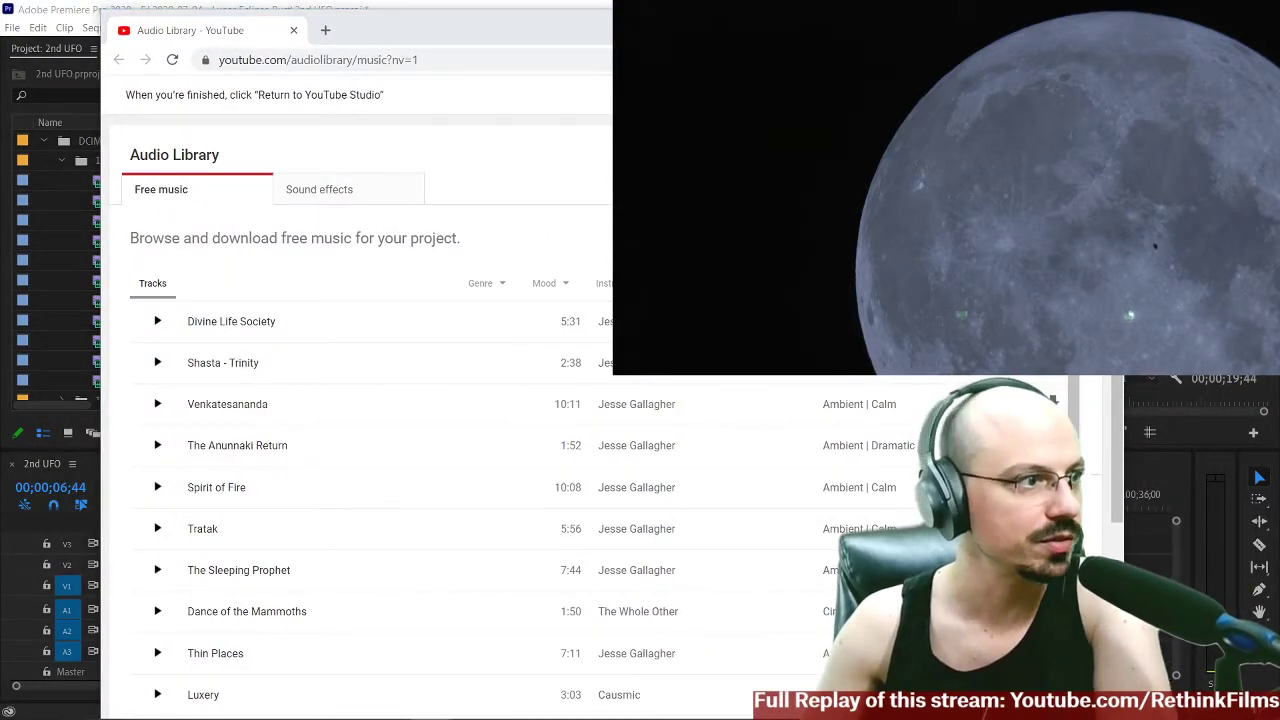
{"action": "left_click_drag", "start_coordinate": [640, 35], "coordinate": [624, 26]}
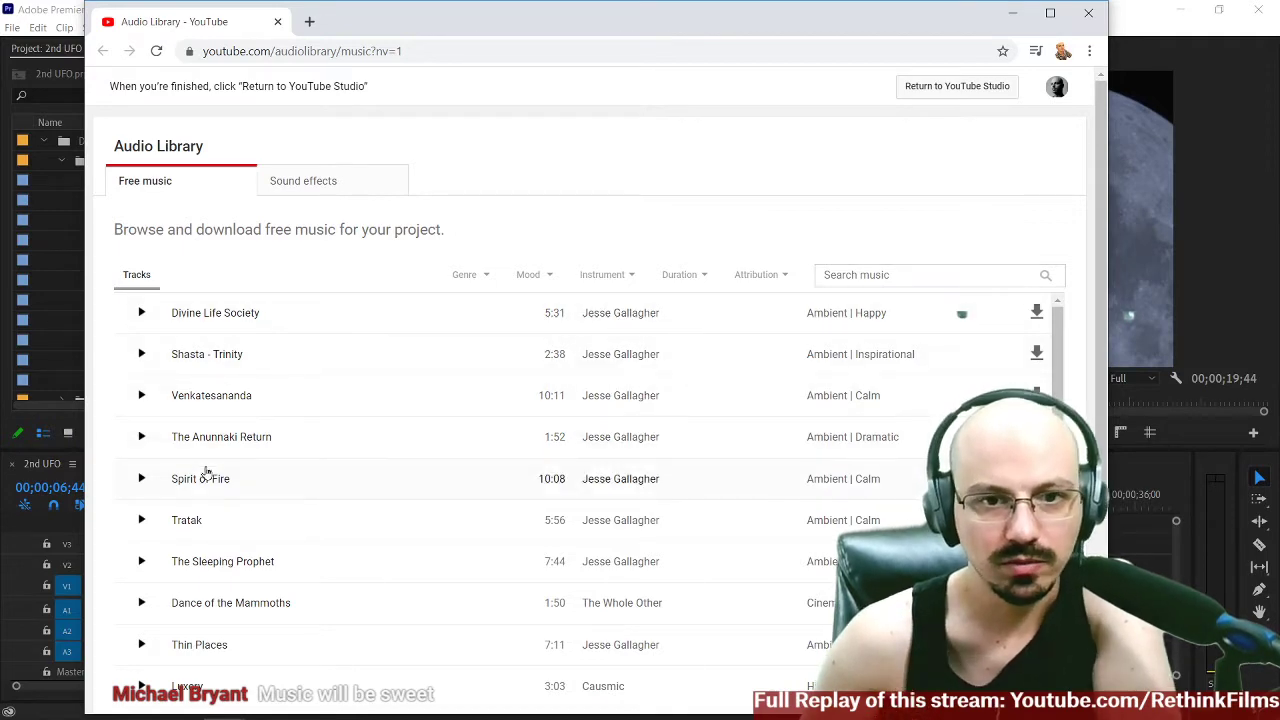
Preview the track Spirit of Fire at several points, including about 1:01 and 4:20, and stop its playback.
{"action": "scroll", "coordinate": [166, 497], "scroll_direction": "down", "scroll_amount": 1}
{"action": "scroll", "coordinate": [175, 470], "scroll_direction": "up", "scroll_amount": 1}
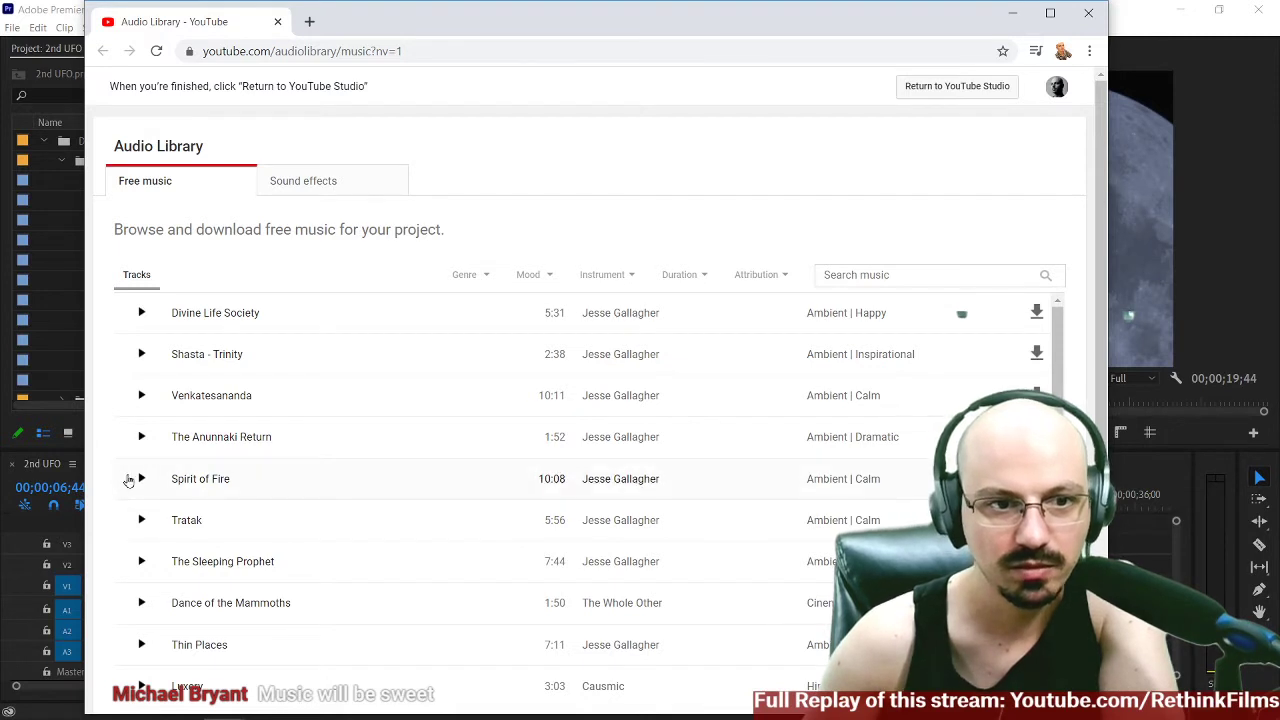
{"action": "left_click", "coordinate": [141, 479]}
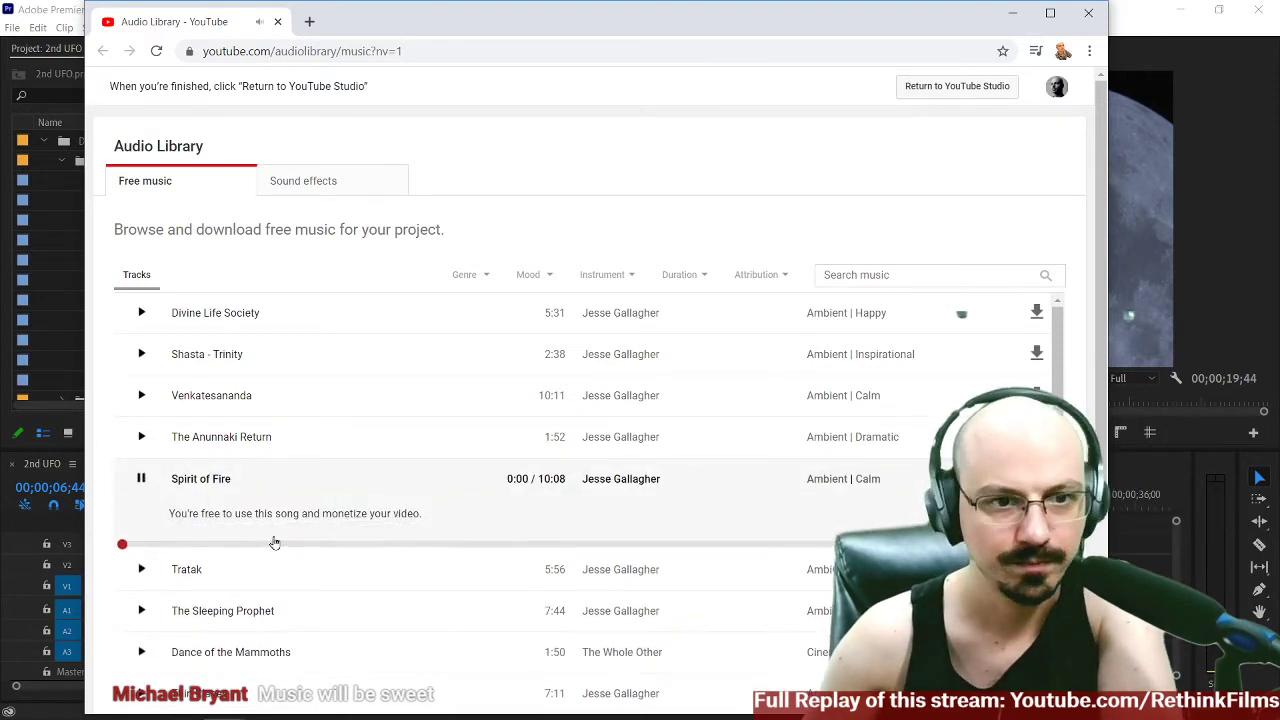
{"action": "left_click", "coordinate": [206, 545]}
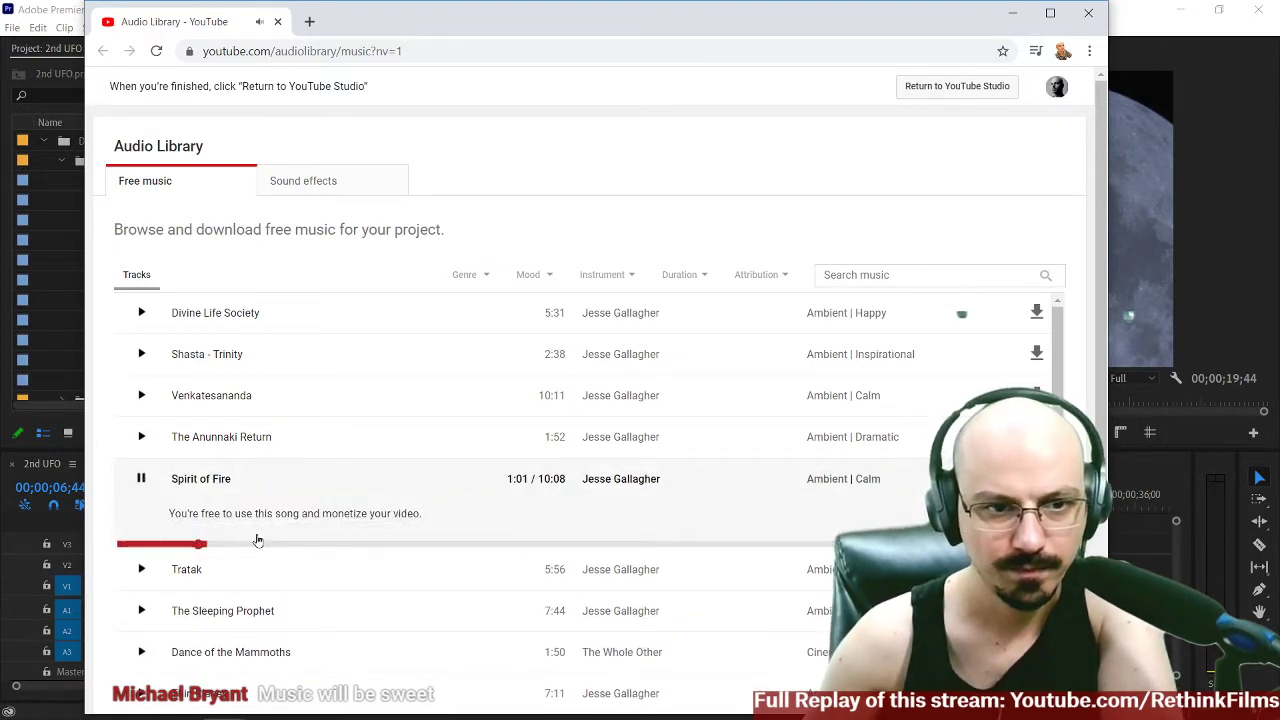
{"action": "left_click", "coordinate": [300, 546]}
{"action": "left_click", "coordinate": [400, 546]}
{"action": "left_click", "coordinate": [512, 546]}
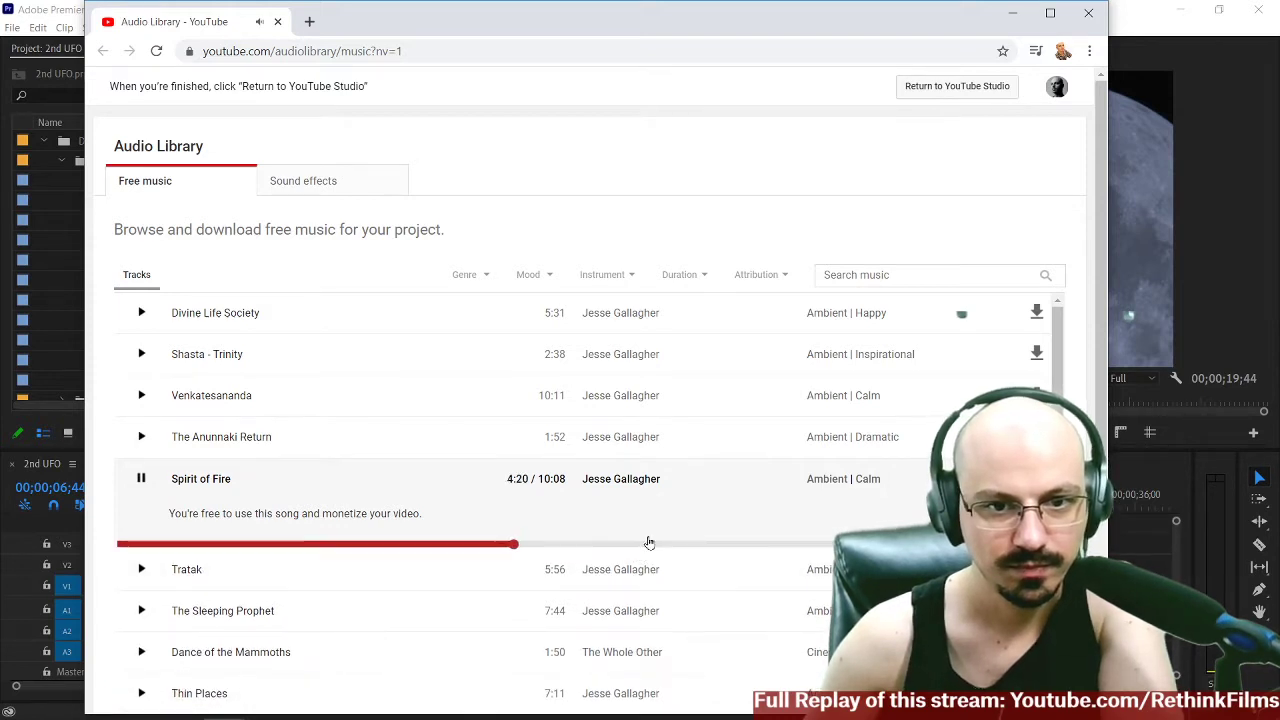
{"action": "left_click", "coordinate": [144, 479]}
Preview the track Tratak at several points from about 0:45 onward, stop it, and look through the track list.
{"action": "left_click", "coordinate": [141, 569]}
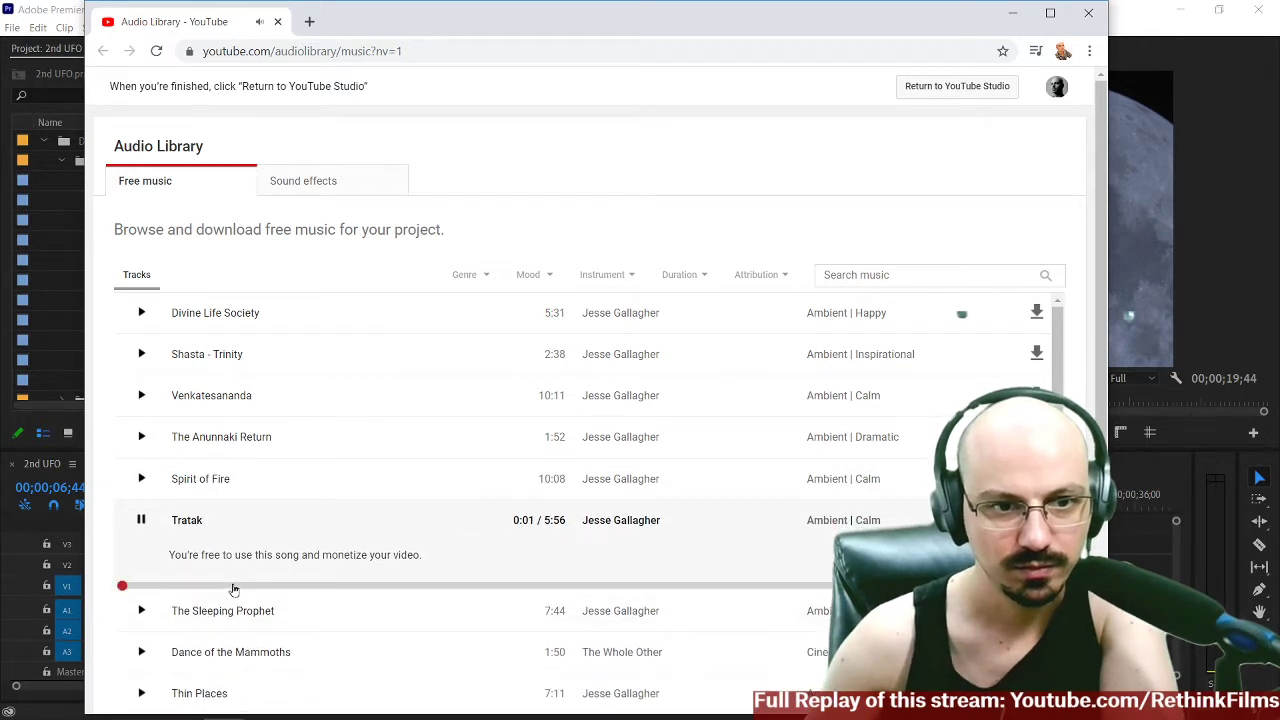
{"action": "left_click", "coordinate": [233, 589]}
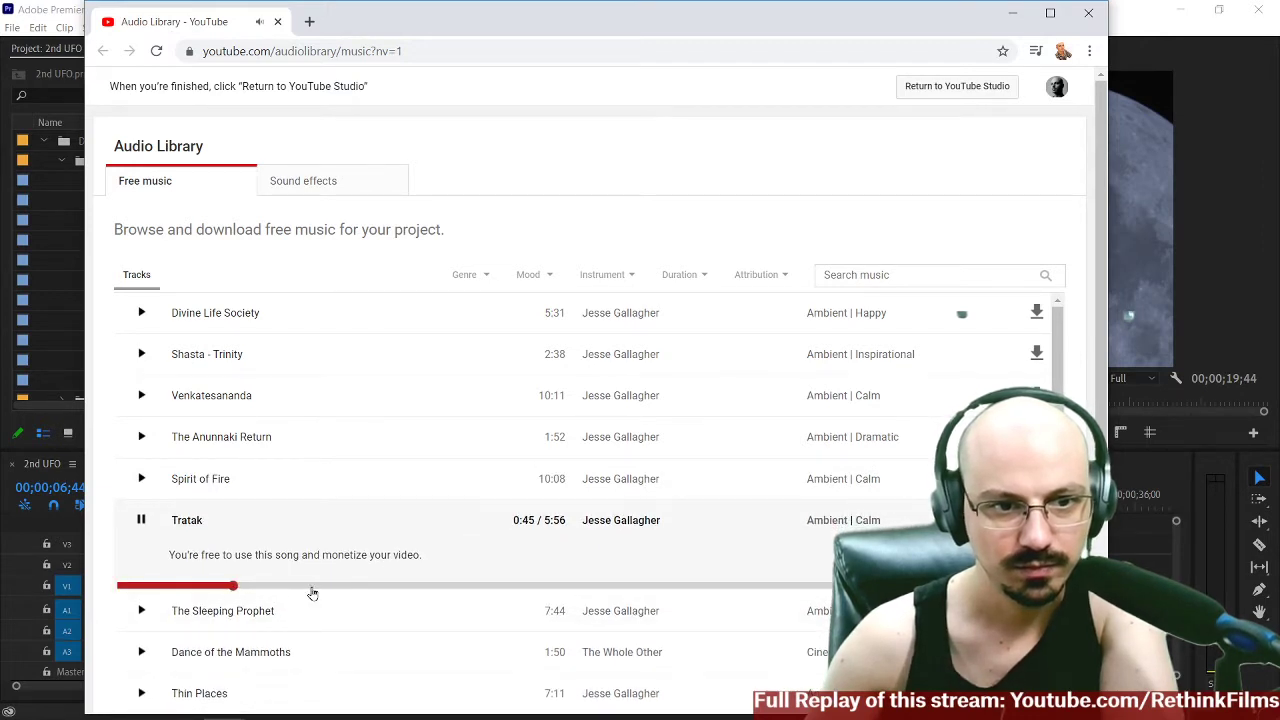
{"action": "left_click", "coordinate": [367, 589]}
{"action": "left_click", "coordinate": [480, 589]}
{"action": "left_click", "coordinate": [551, 589]}
{"action": "left_click", "coordinate": [141, 520]}
{"action": "scroll", "coordinate": [360, 494], "scroll_direction": "down", "scroll_amount": 5}
{"action": "scroll", "coordinate": [368, 494], "scroll_direction": "up", "scroll_amount": 5}
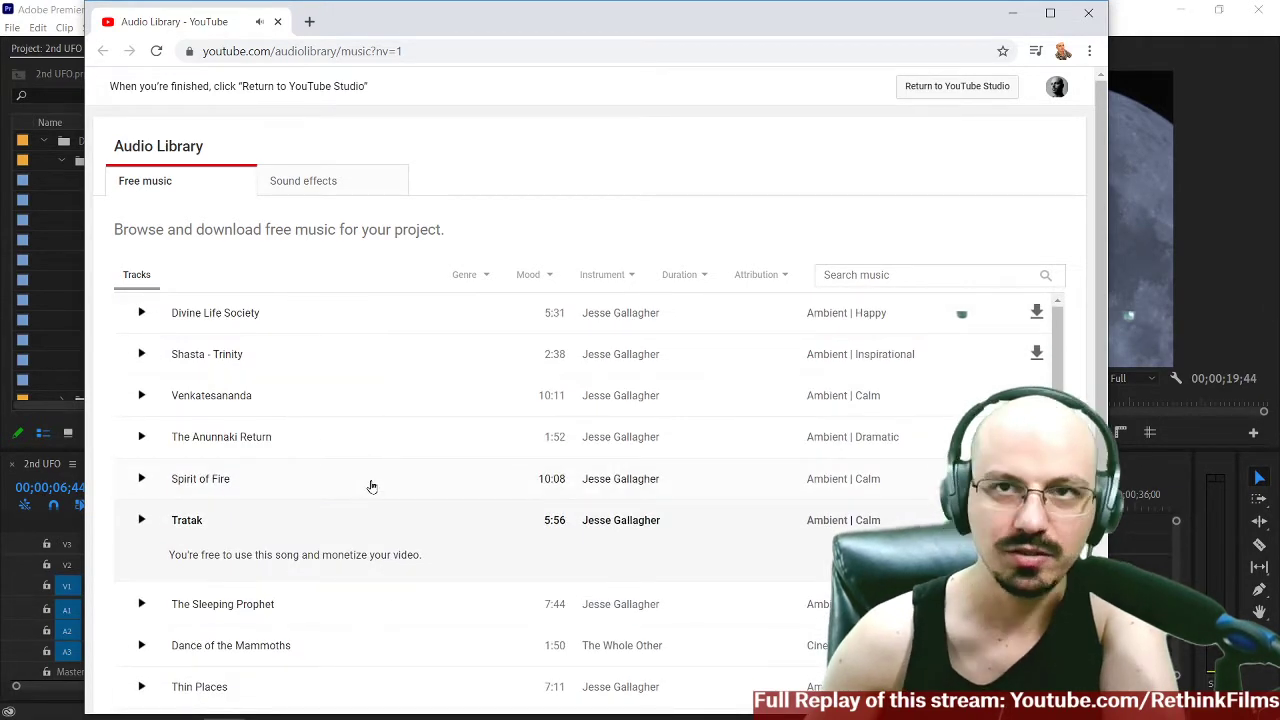
Search the free music for "ethereal" and look through the matching tracks.
{"action": "left_click", "coordinate": [942, 279]}
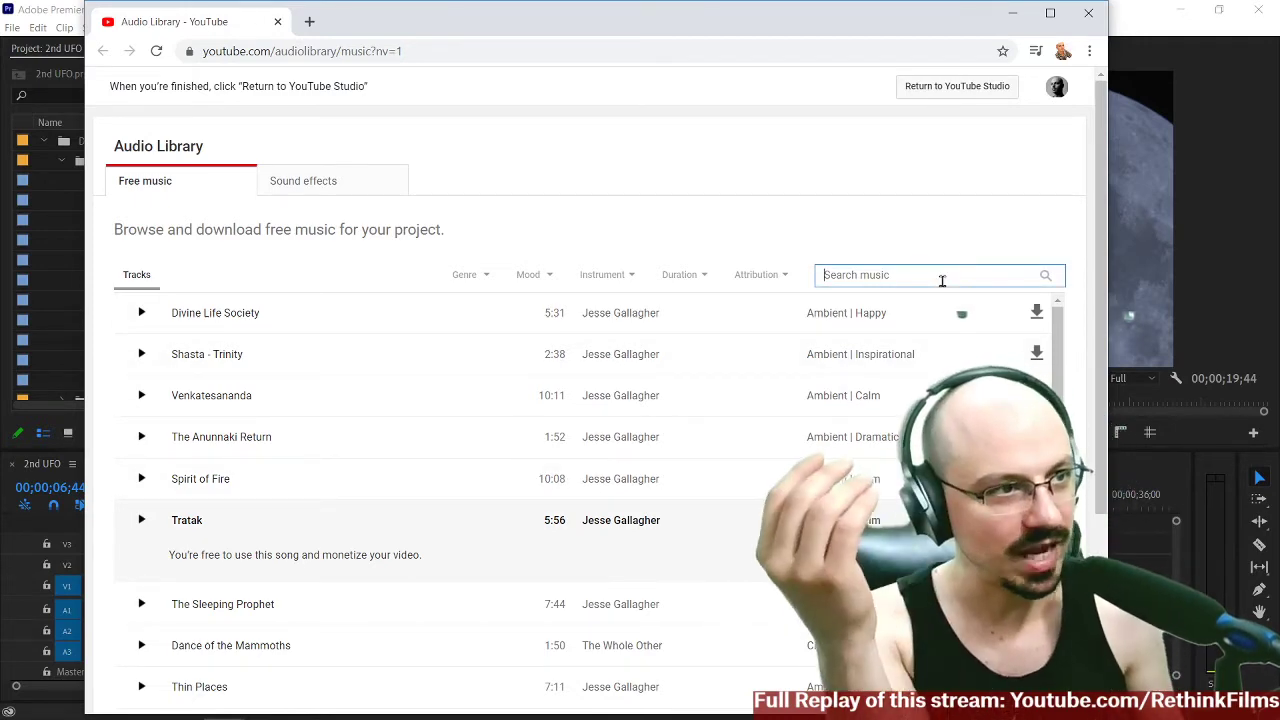
{"action": "type", "text": "ethereal"}
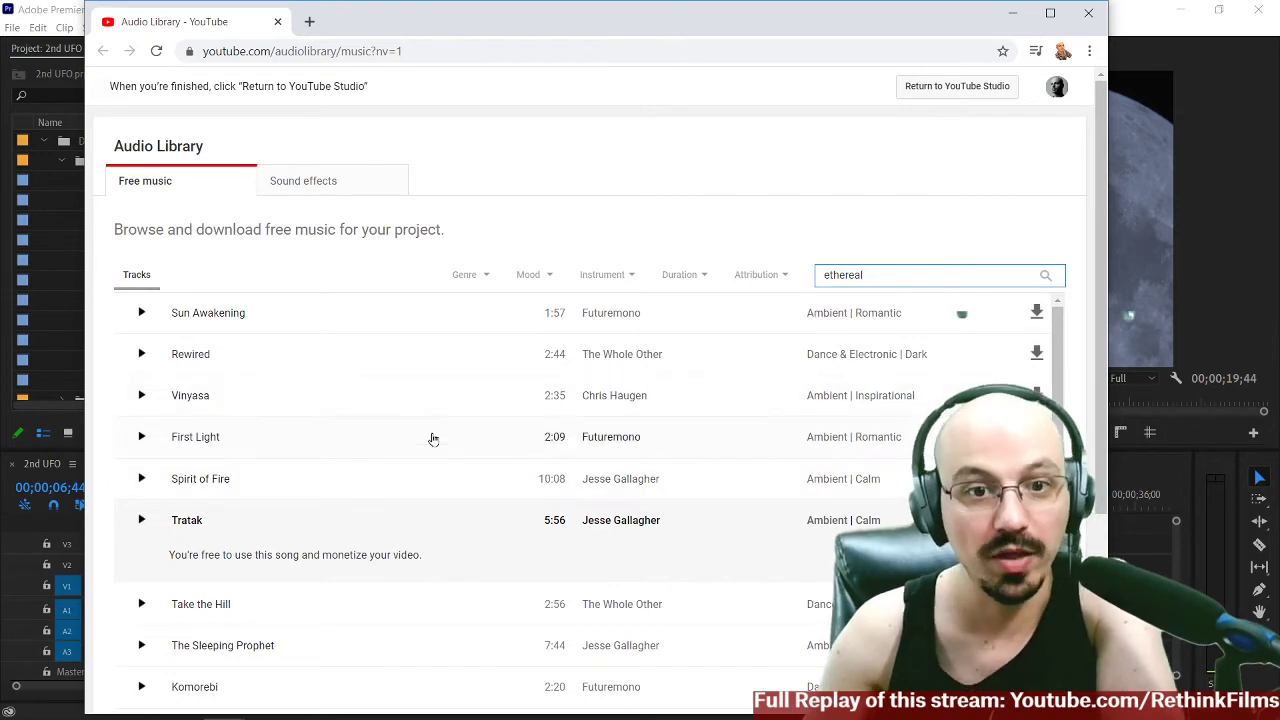
{"action": "scroll", "coordinate": [435, 434], "scroll_direction": "down", "scroll_amount": 3}
{"action": "scroll", "coordinate": [437, 434], "scroll_direction": "up", "scroll_amount": 3}
{"action": "left_click", "coordinate": [1045, 278]}
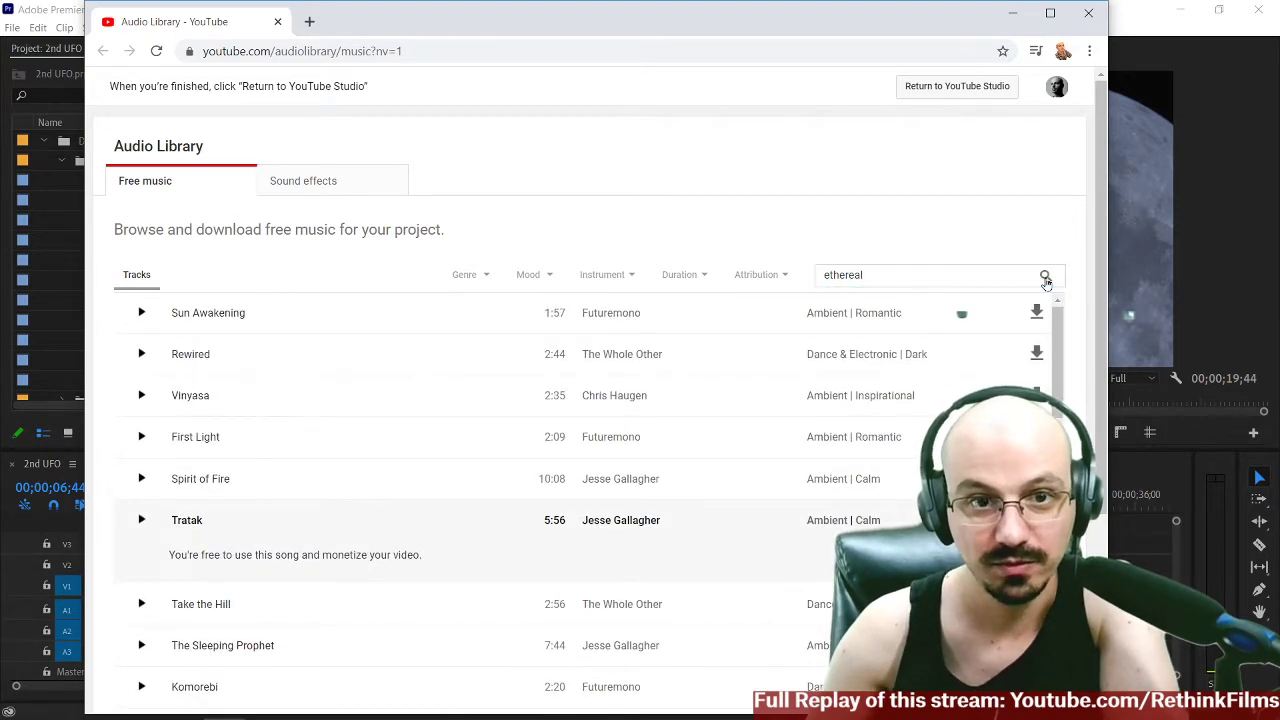
Preview the track Take the Hill from the start and from further in, stop it, and download it.
{"action": "scroll", "coordinate": [385, 378], "scroll_direction": "down", "scroll_amount": 2}
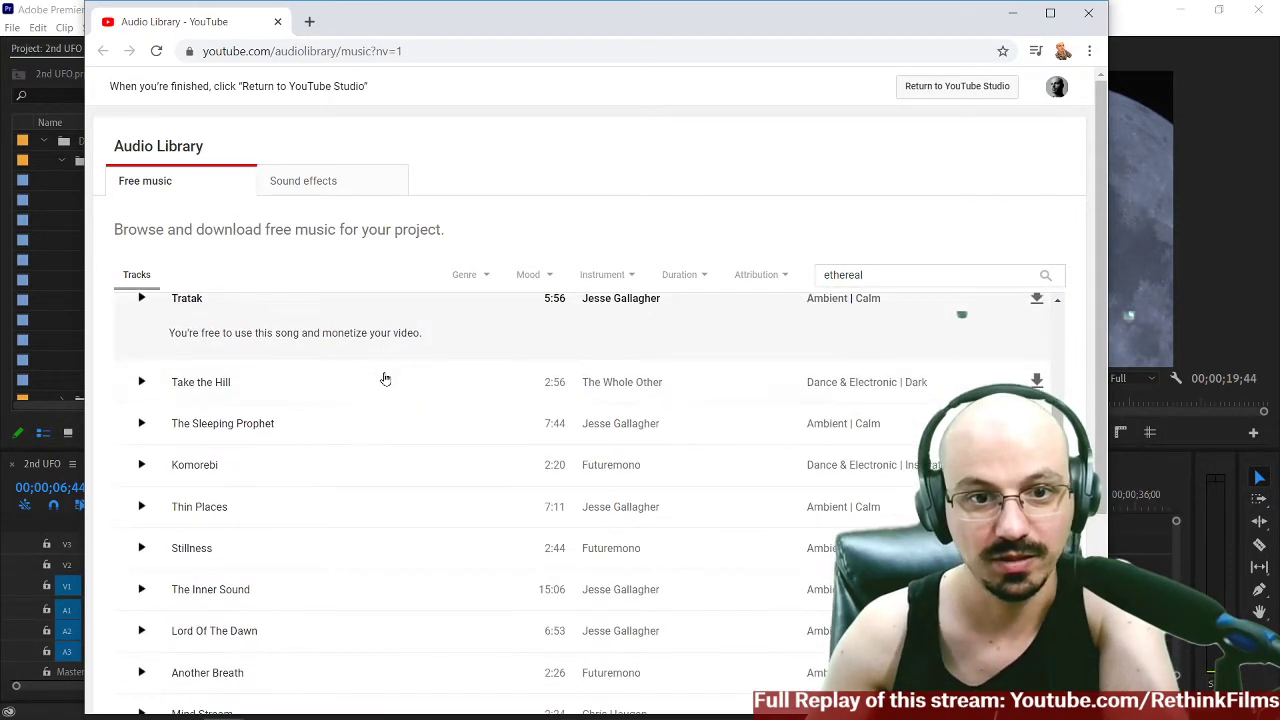
{"action": "left_click", "coordinate": [141, 382]}
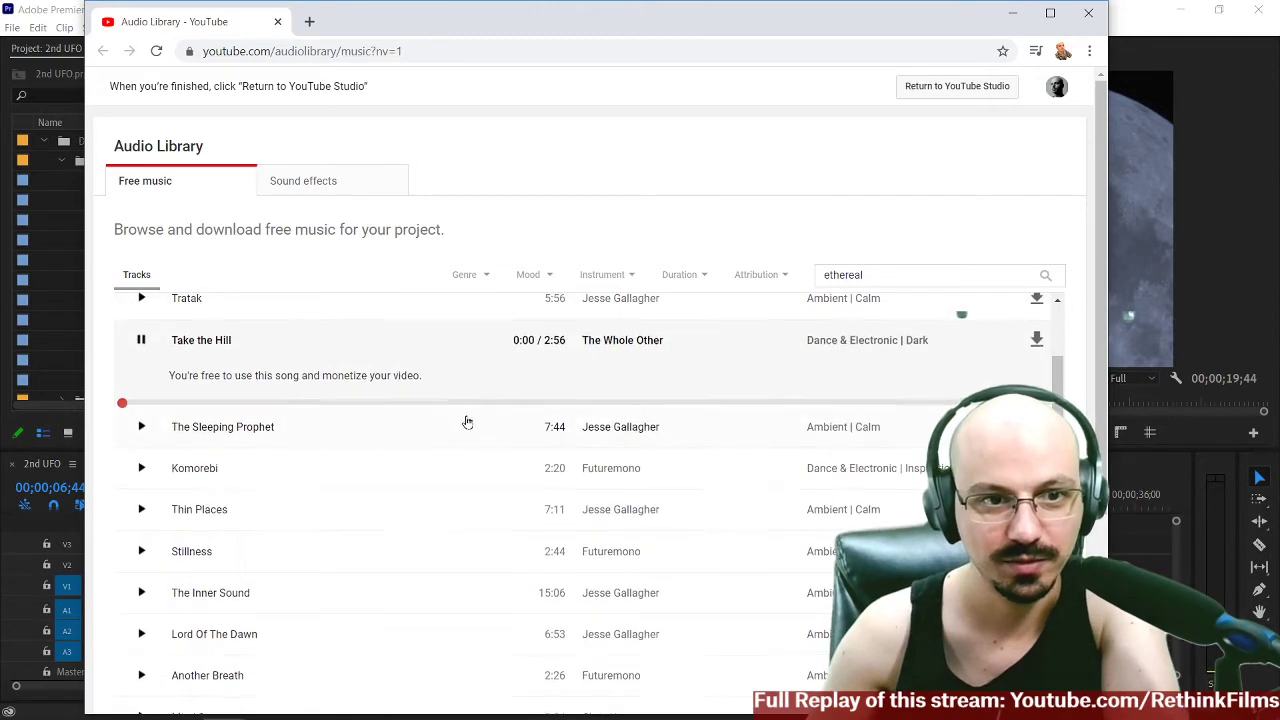
{"action": "left_click", "coordinate": [318, 405]}
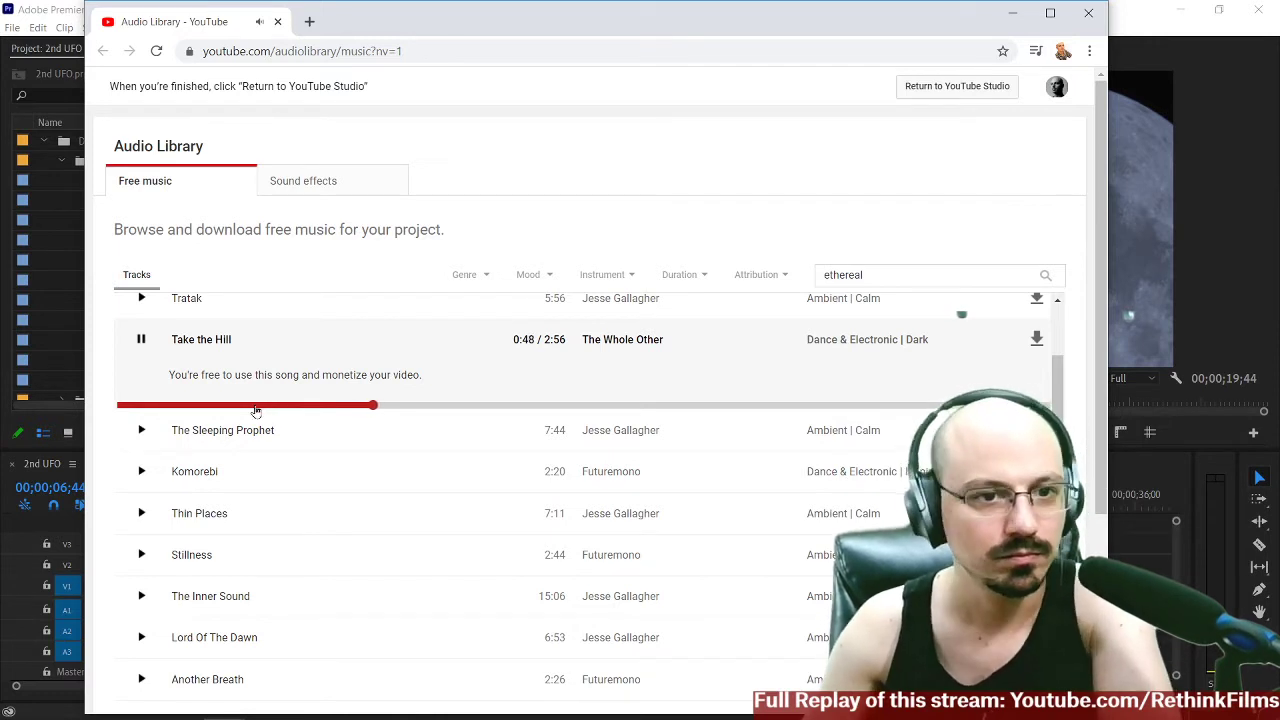
{"action": "left_click", "coordinate": [143, 340]}
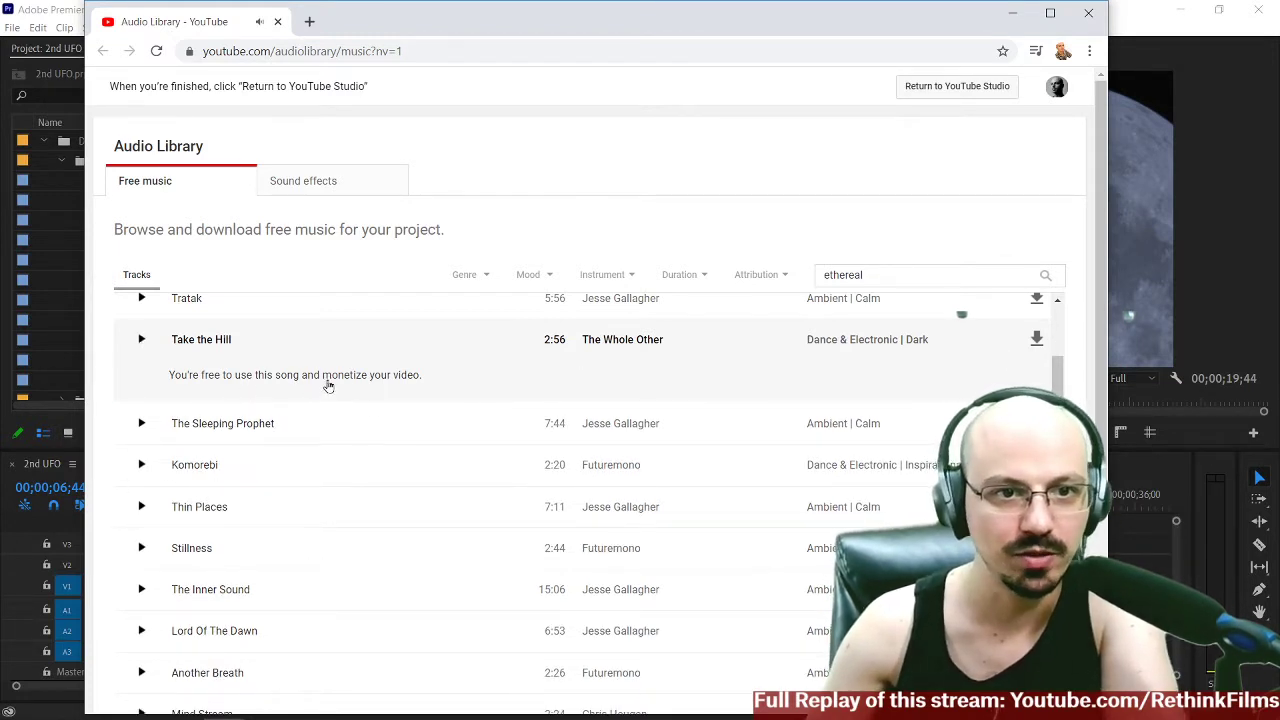
{"action": "left_click", "coordinate": [1036, 339]}
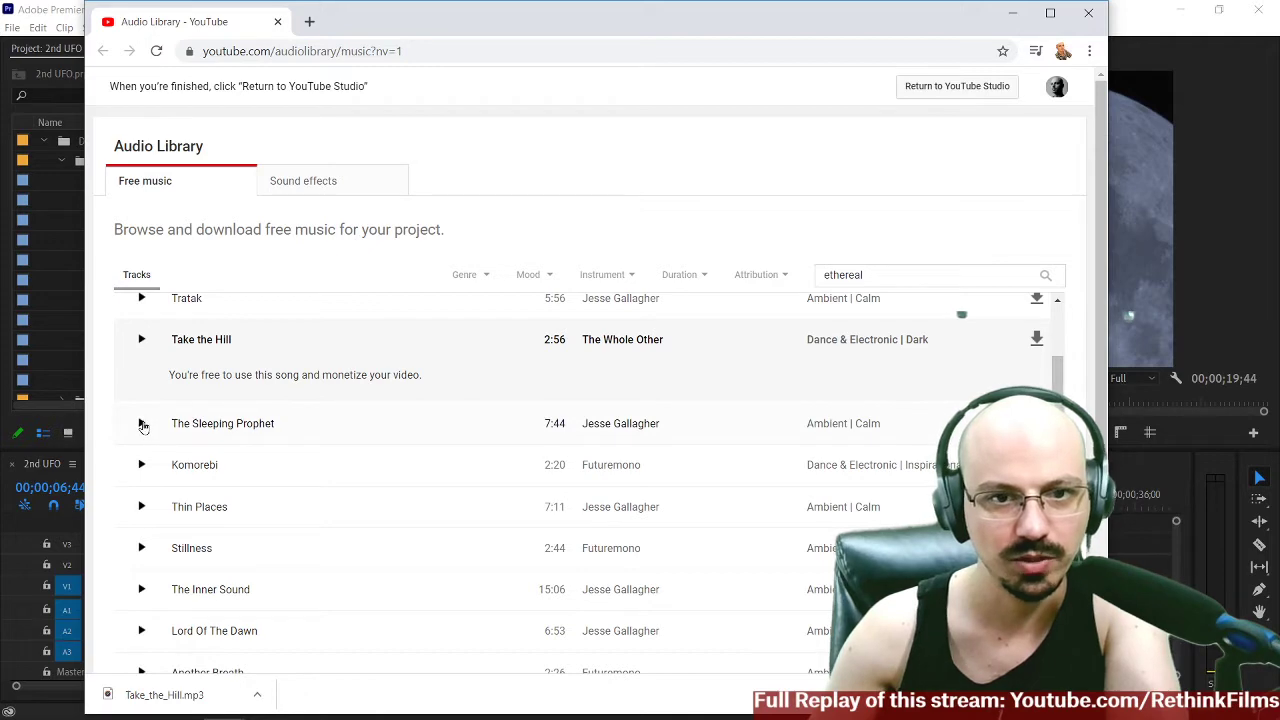
Preview the track Komorebi, stop its playback, and start previewing Thin Places.
{"action": "left_click", "coordinate": [148, 466]}
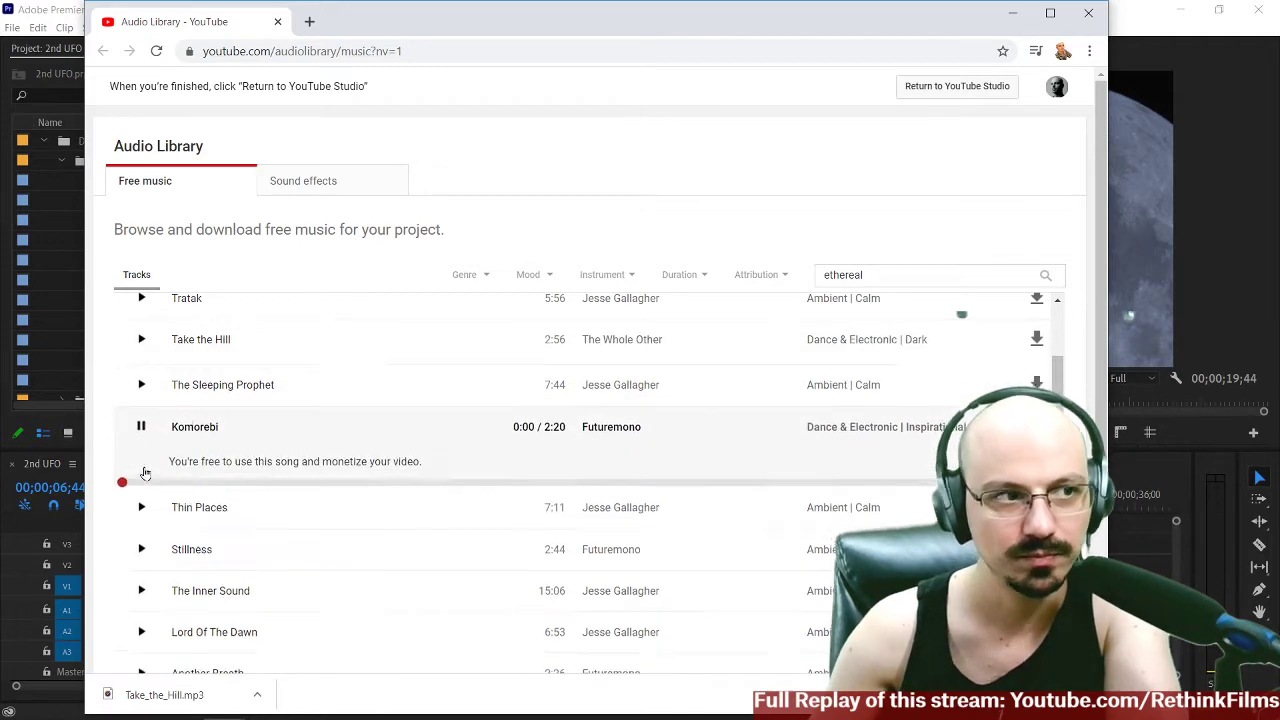
{"action": "left_click", "coordinate": [141, 424]}
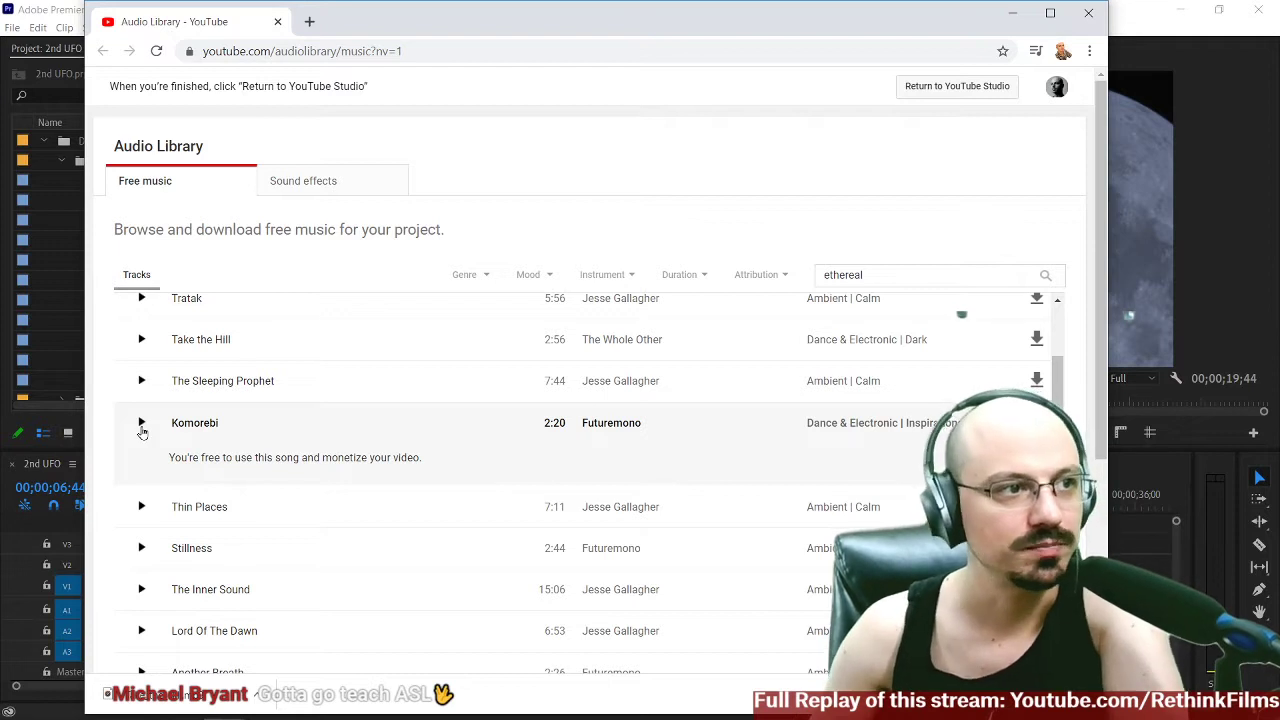
{"action": "left_click", "coordinate": [141, 507]}
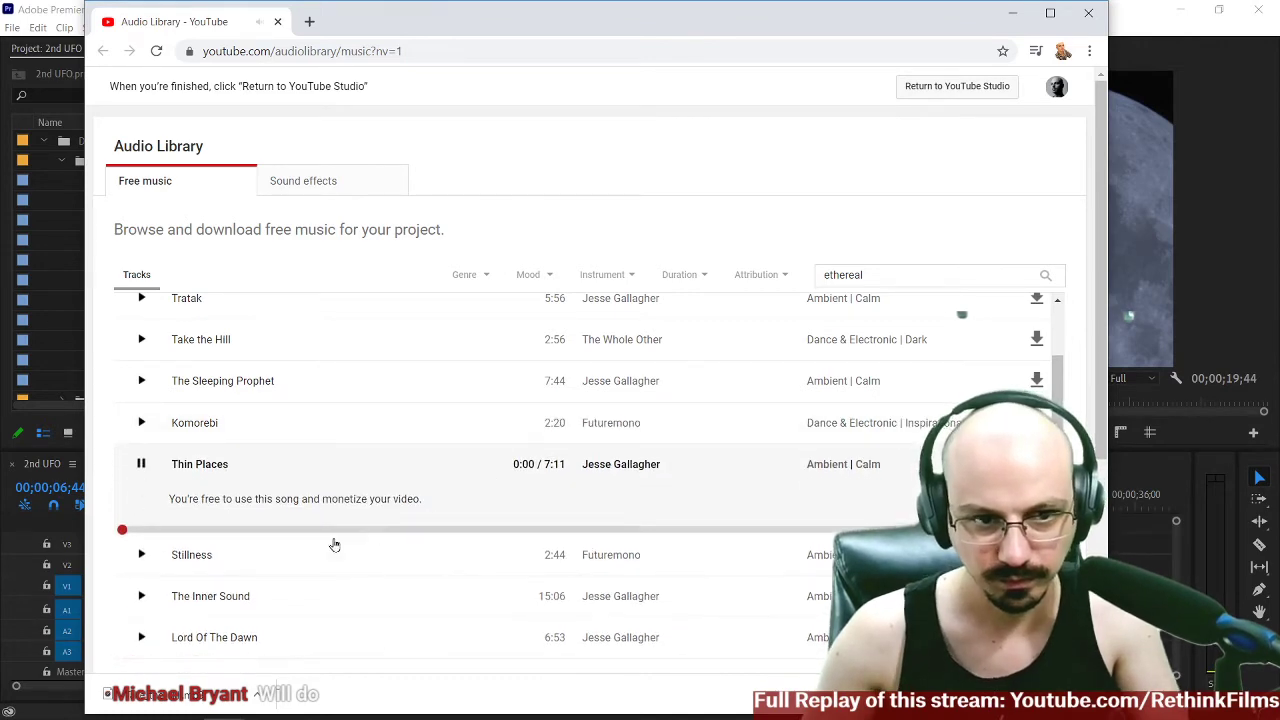
Preview the track Moonrise at several points, including about 1:03 and 1:25, stop it, and download it.
{"action": "scroll", "coordinate": [333, 536], "scroll_direction": "down", "scroll_amount": 6}
{"action": "left_click", "coordinate": [141, 539]}
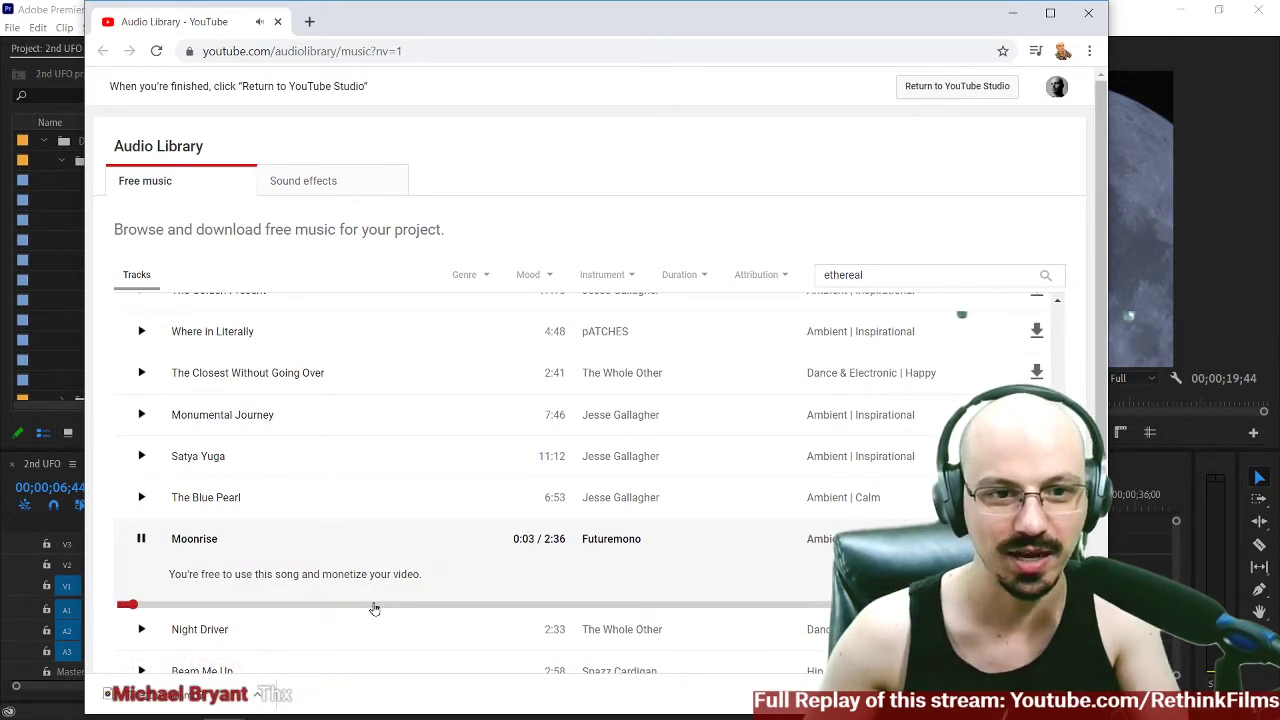
{"action": "left_click", "coordinate": [375, 605]}
{"action": "left_click", "coordinate": [499, 605]}
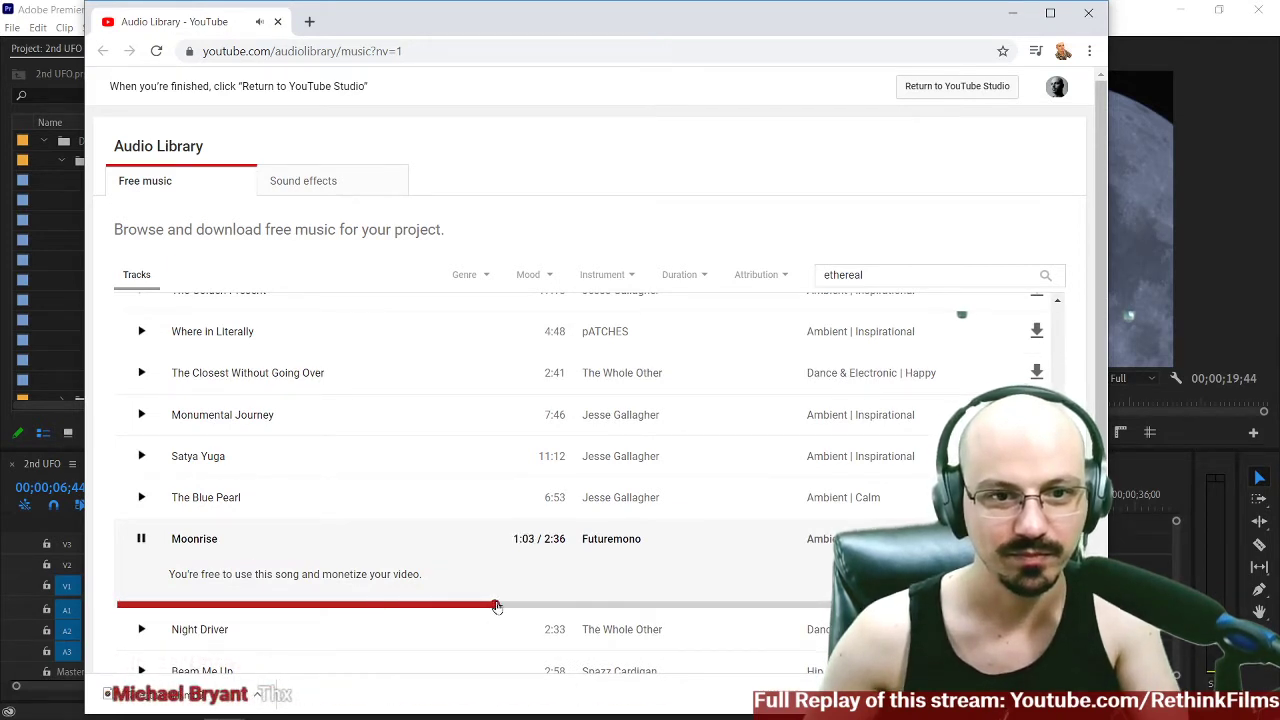
{"action": "left_click", "coordinate": [624, 605]}
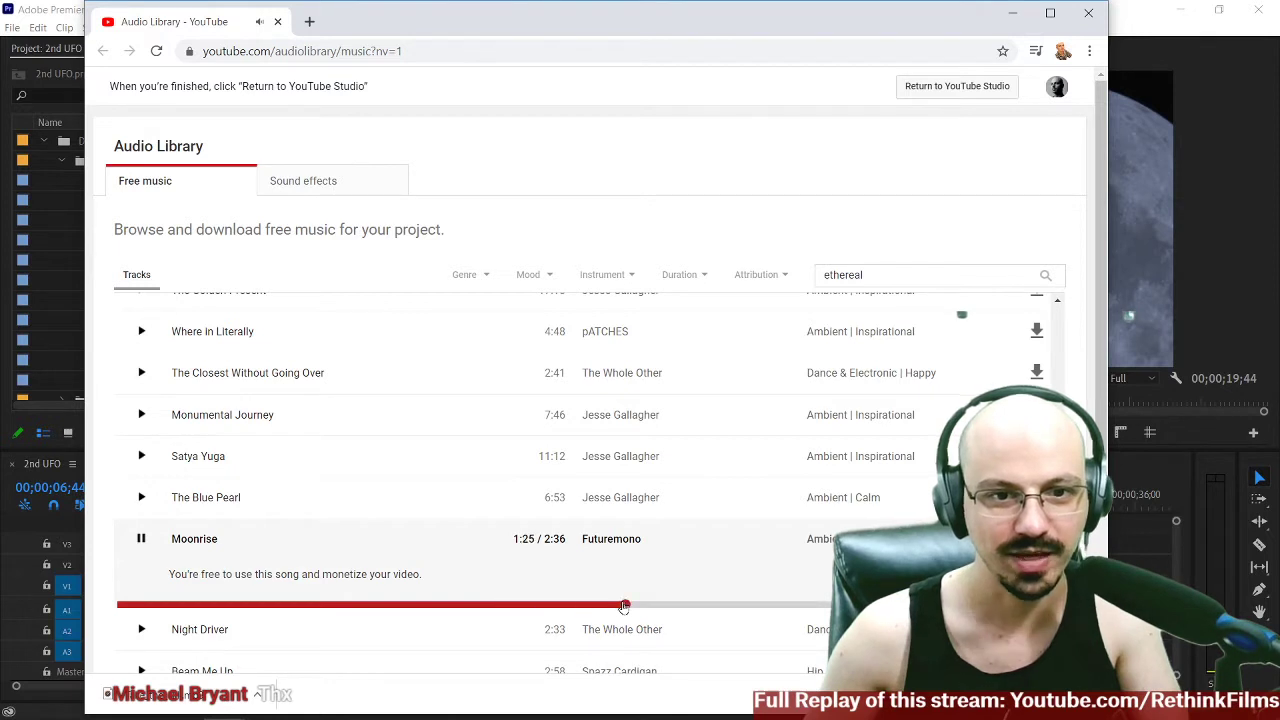
{"action": "left_click", "coordinate": [142, 539]}
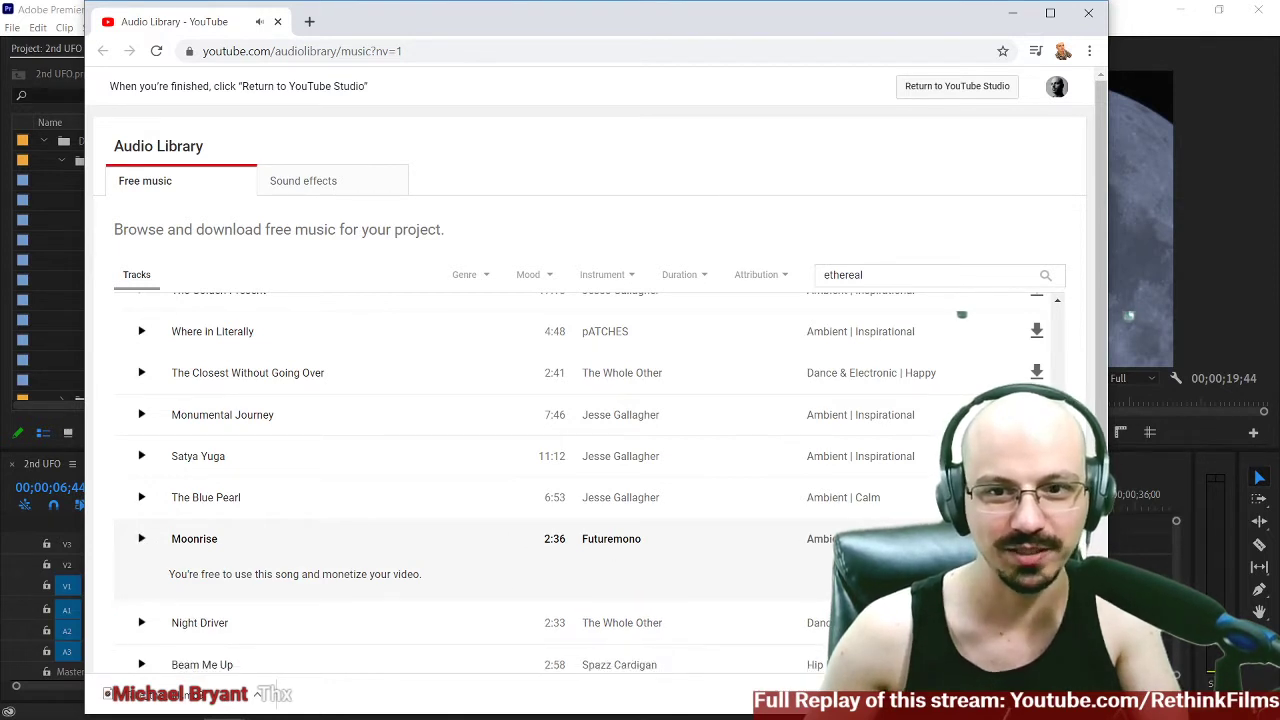
{"action": "left_click", "coordinate": [1036, 539]}
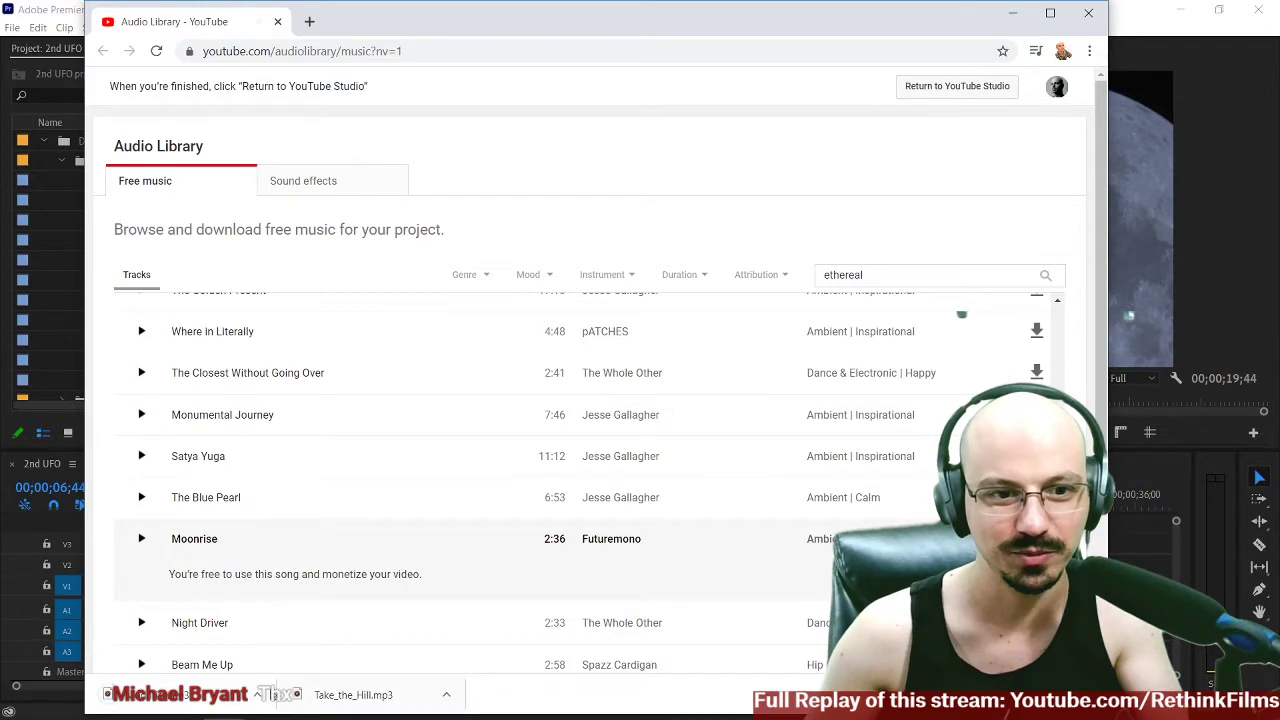
Show the downloaded track in its folder and copy both Moonrise.mp3 and Take_the_Hill.mp3.
{"action": "left_click", "coordinate": [258, 694]}
{"action": "left_click", "coordinate": [306, 645]}
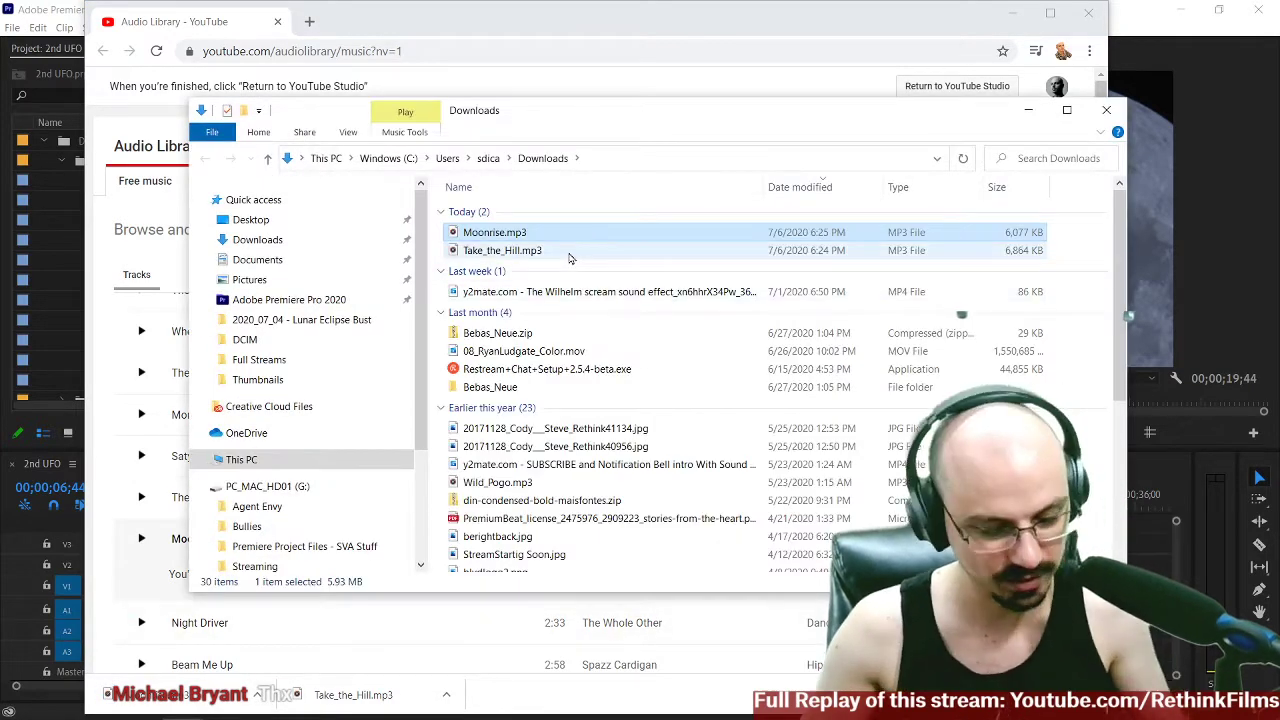
{"action": "left_click", "coordinate": [555, 251], "text": "shift"}
{"action": "right_click", "coordinate": [522, 258]}
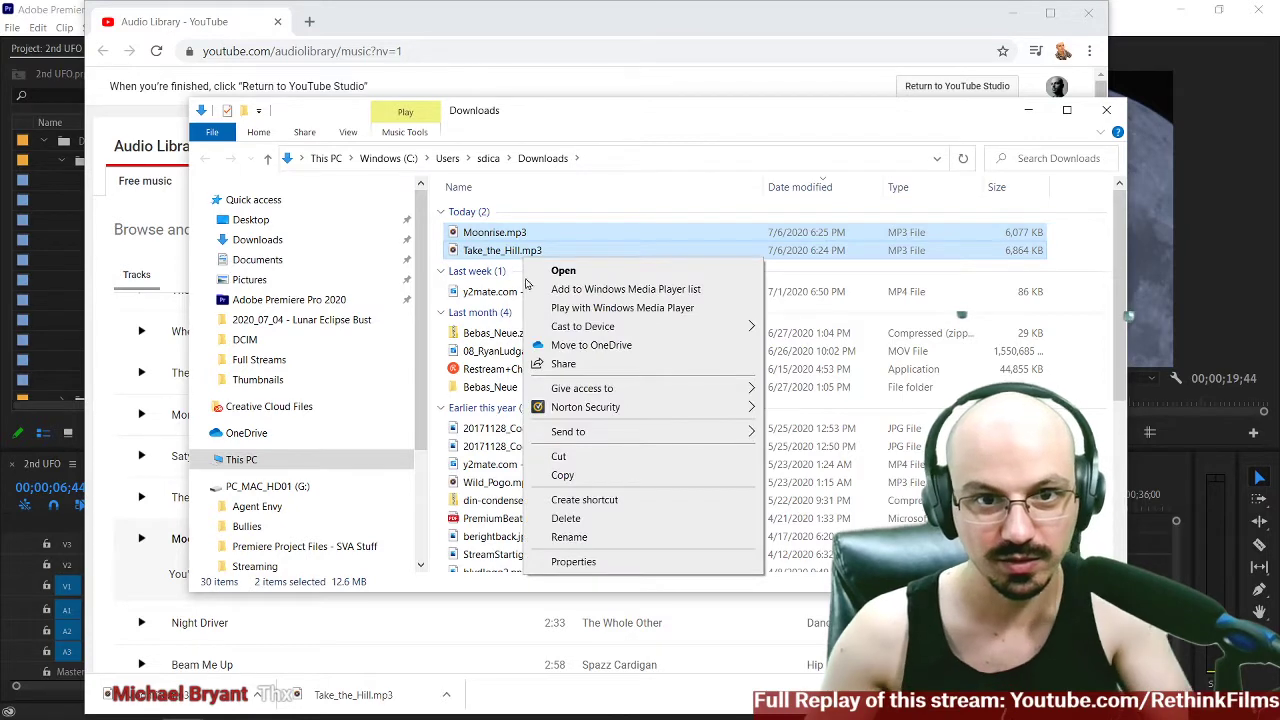
{"action": "left_click", "coordinate": [562, 474]}
Create a folder named Music in the 2020_07_04 - Lunar Eclipse Bust folder on the PC_MAC_HD02 (E:) drive.
{"action": "scroll", "coordinate": [330, 500], "scroll_direction": "down", "scroll_amount": 3}
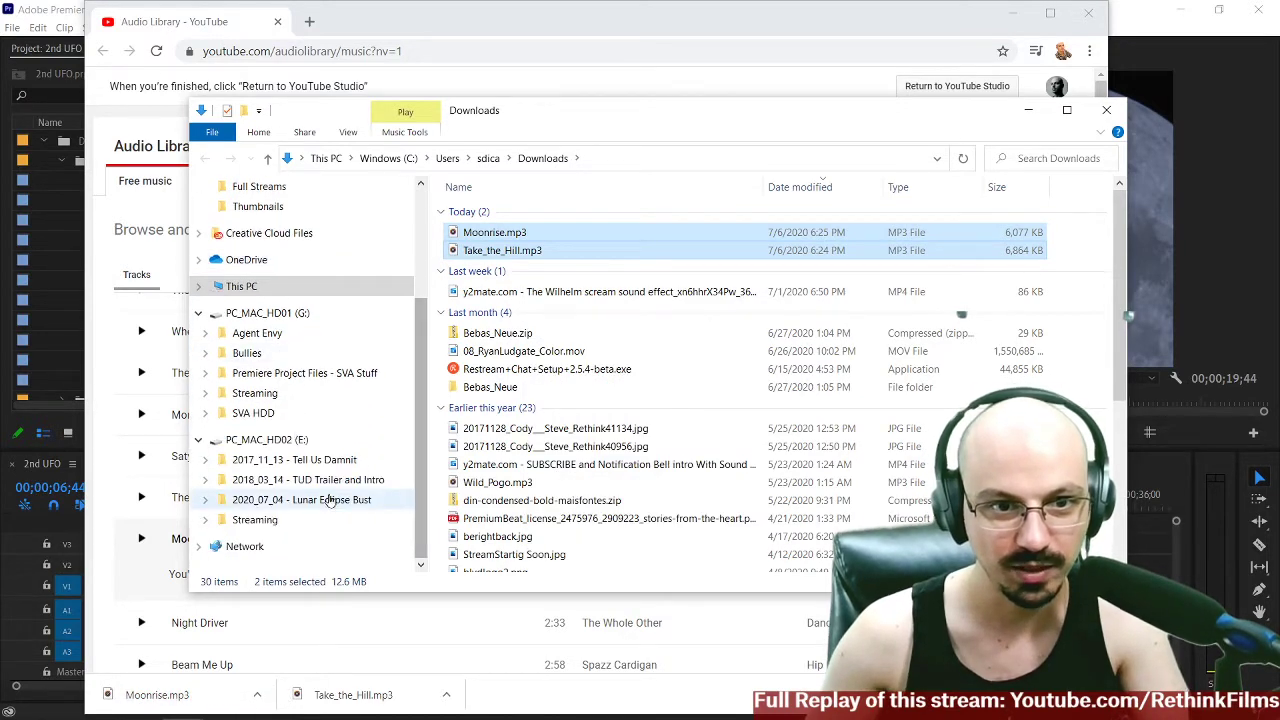
{"action": "left_click", "coordinate": [330, 500]}
{"action": "right_click", "coordinate": [497, 400]}
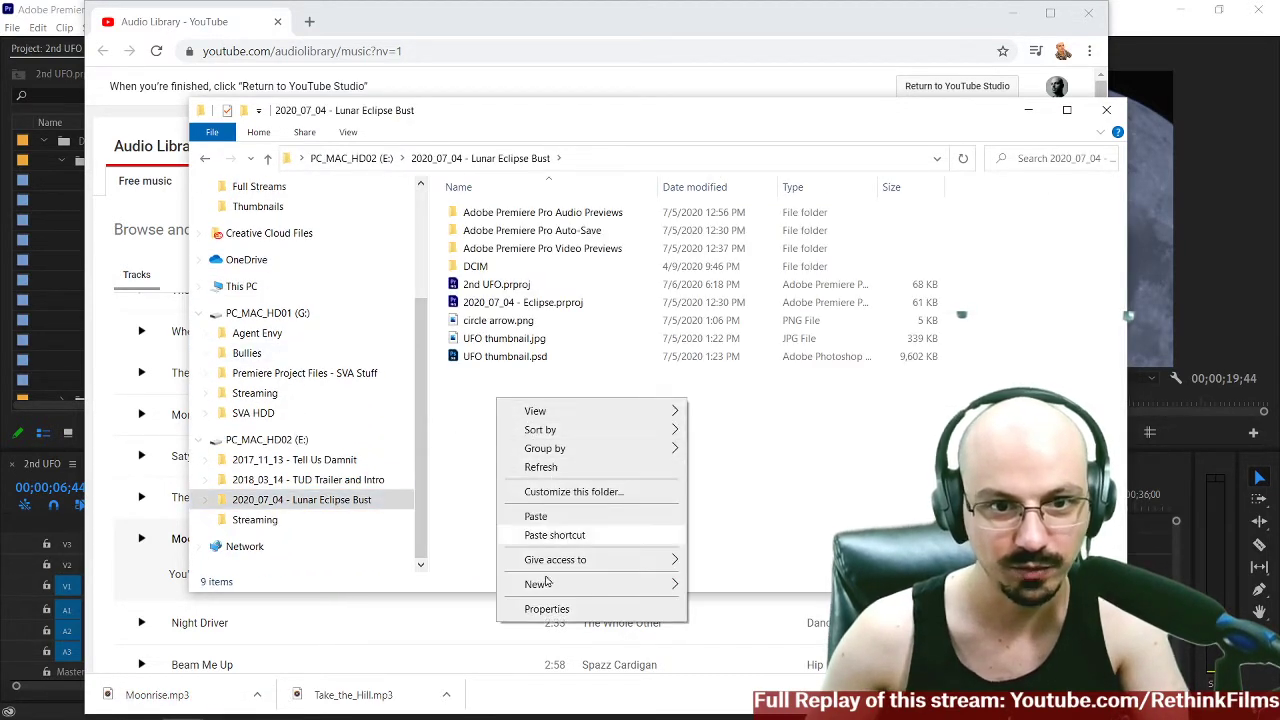
{"action": "mouse_move", "coordinate": [546, 583]}
{"action": "left_click", "coordinate": [715, 592]}
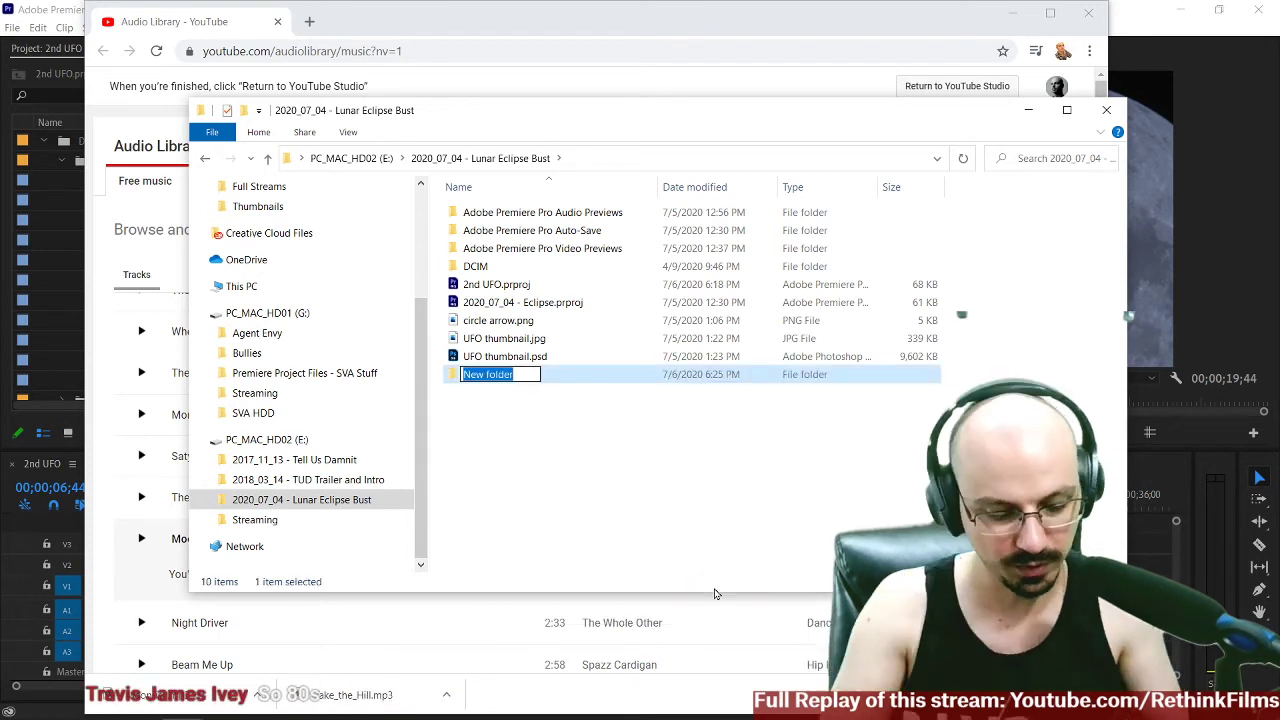
{"action": "type", "text": "Music"}
{"action": "key", "text": "Return"}
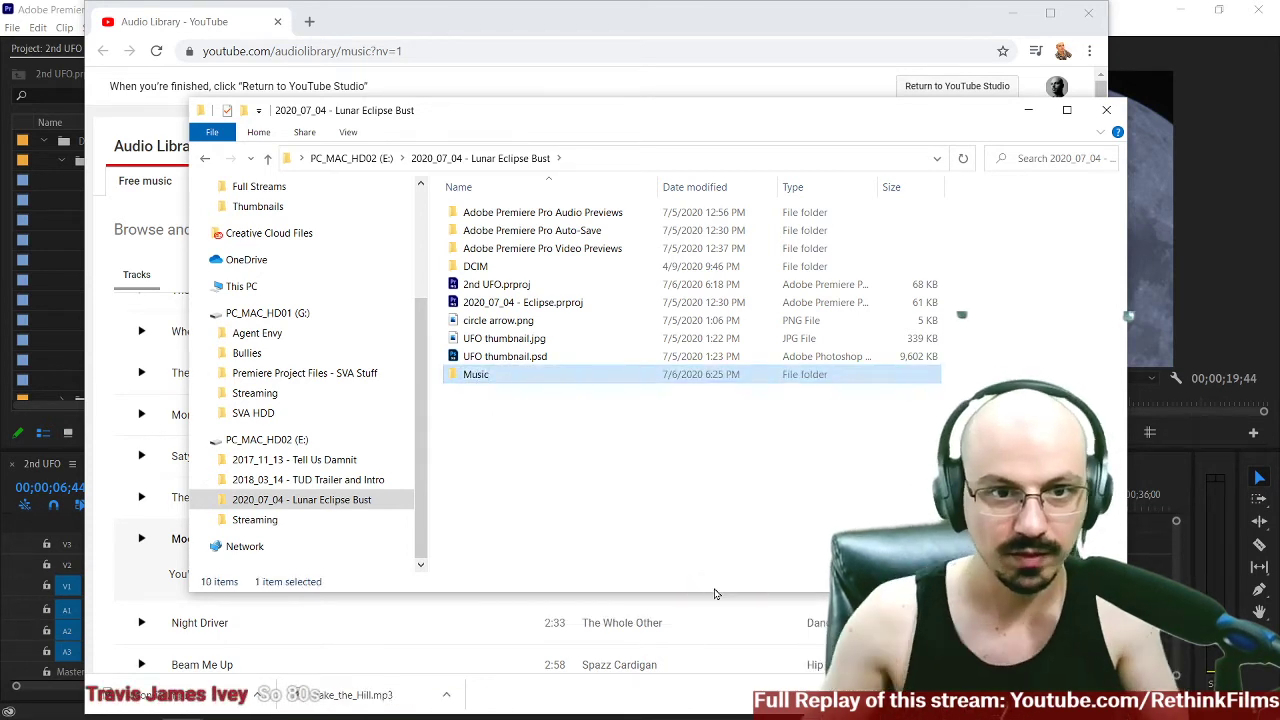
Paste the two copied MP3 tracks into the new Music folder.
{"action": "double_click", "coordinate": [460, 377]}
{"action": "right_click", "coordinate": [499, 316]}
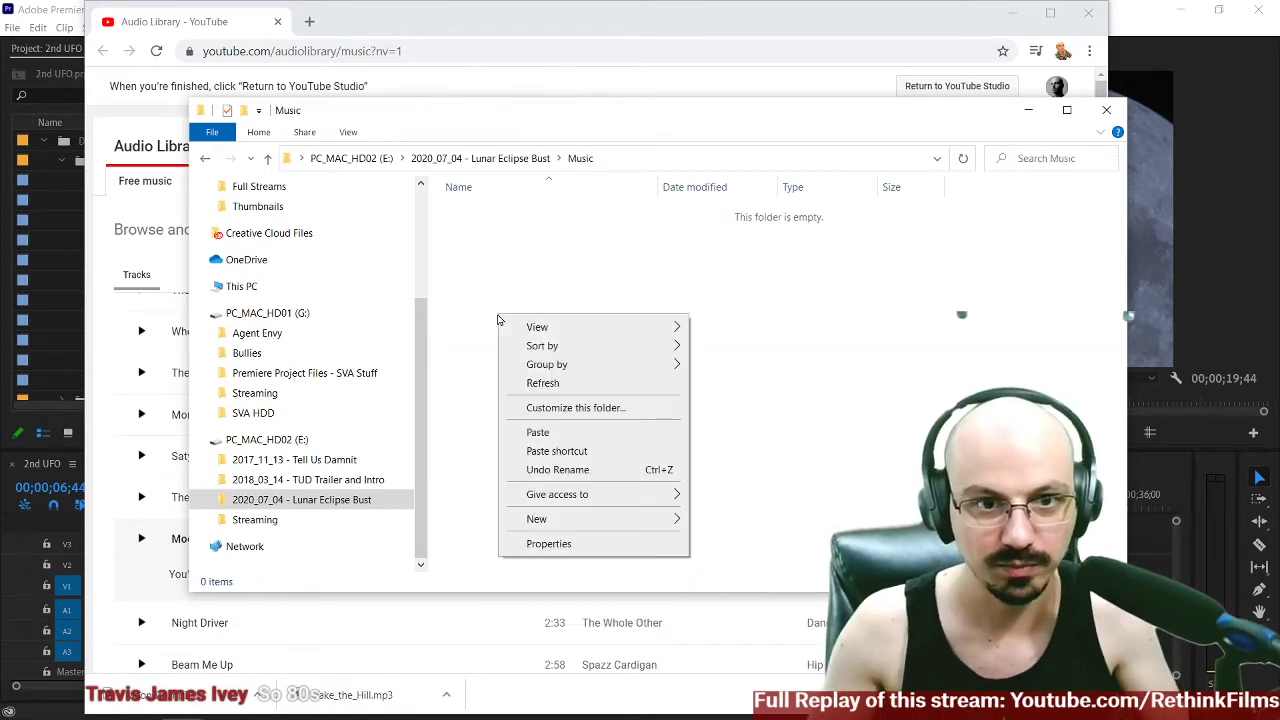
{"action": "left_click", "coordinate": [533, 433]}
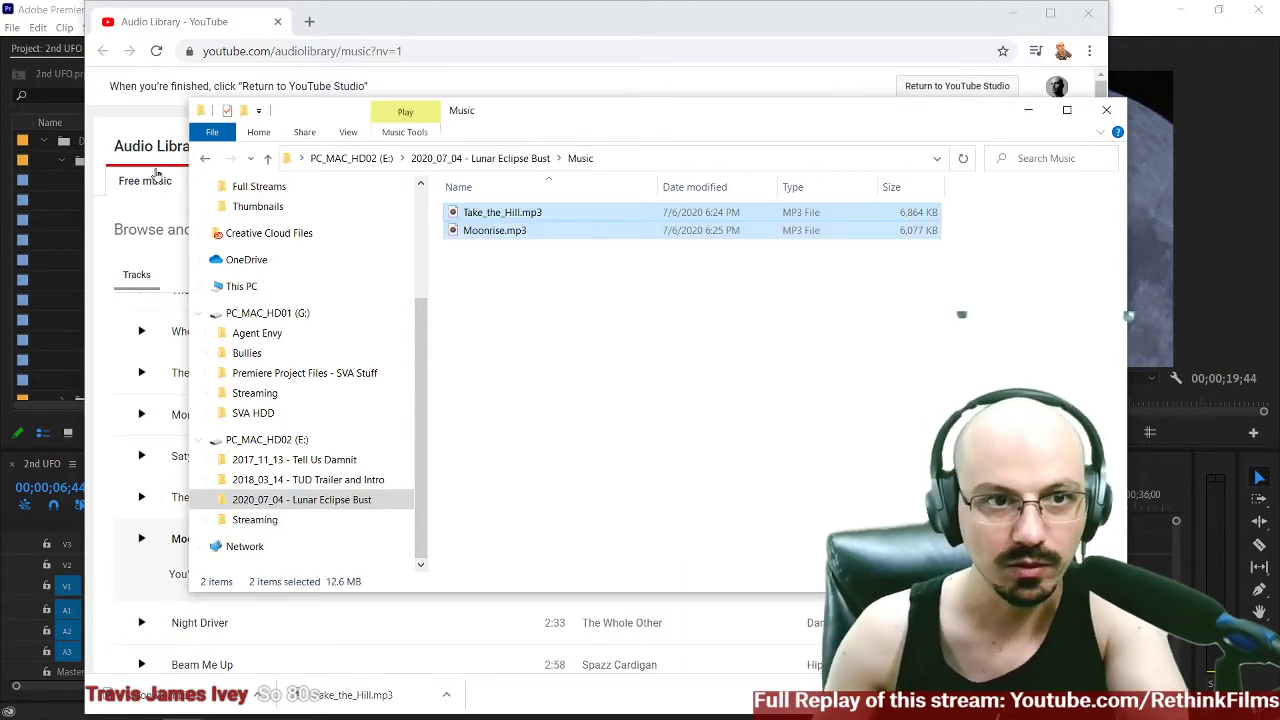
Go back to Downloads, delete Moonrise.mp3 and Take_the_Hill.mp3 there, and close the file window.
{"action": "left_click", "coordinate": [203, 160]}
{"action": "left_click", "coordinate": [207, 160]}
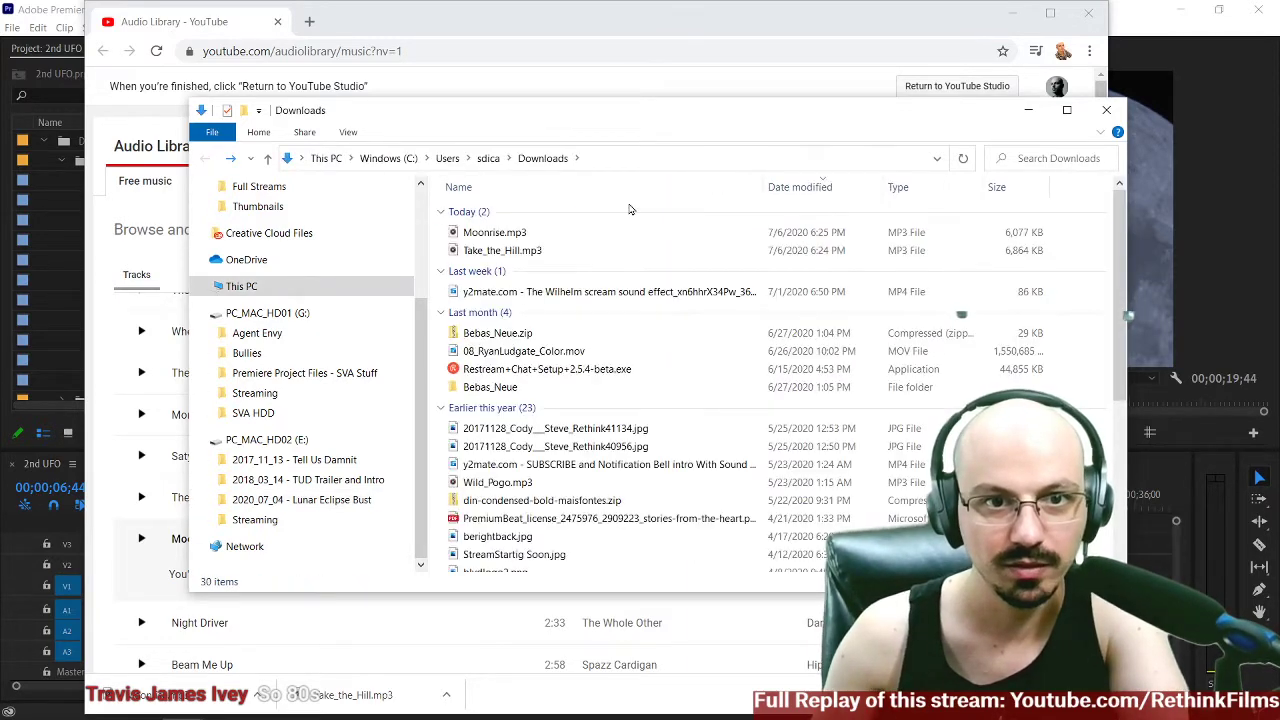
{"action": "left_click", "coordinate": [503, 235]}
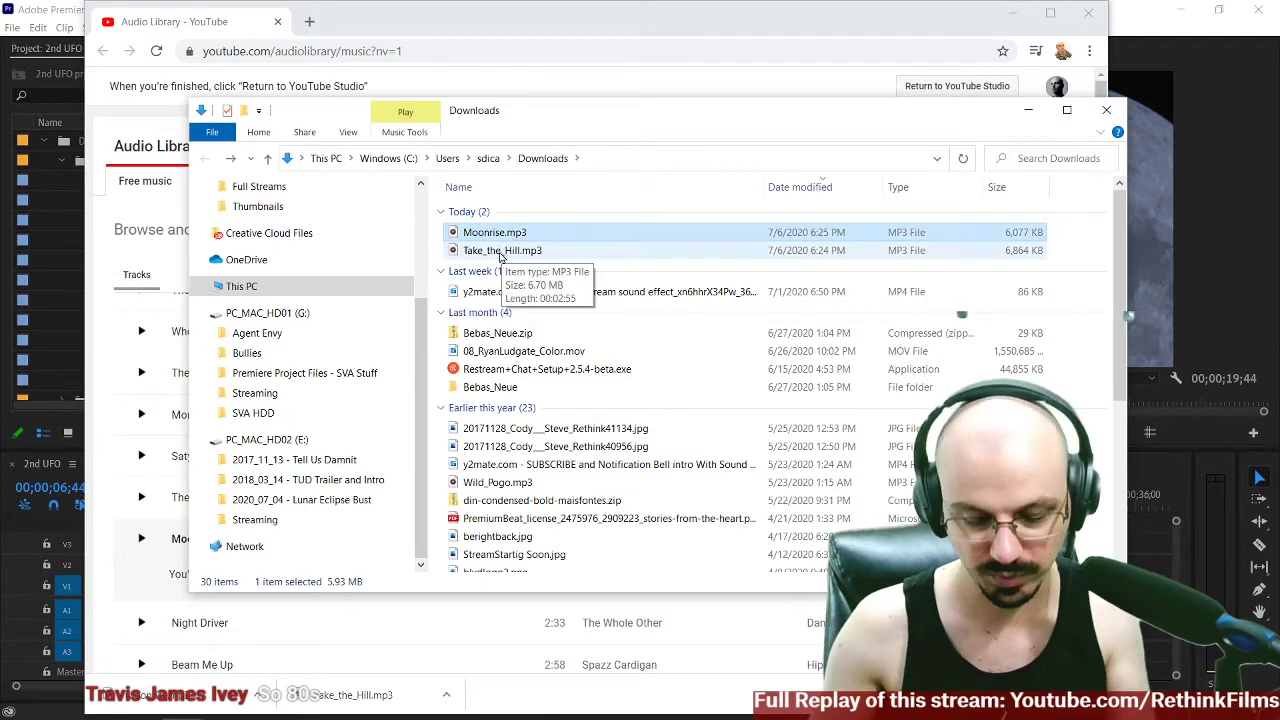
{"action": "left_click", "coordinate": [491, 258], "text": "shift"}
{"action": "right_click", "coordinate": [485, 254]}
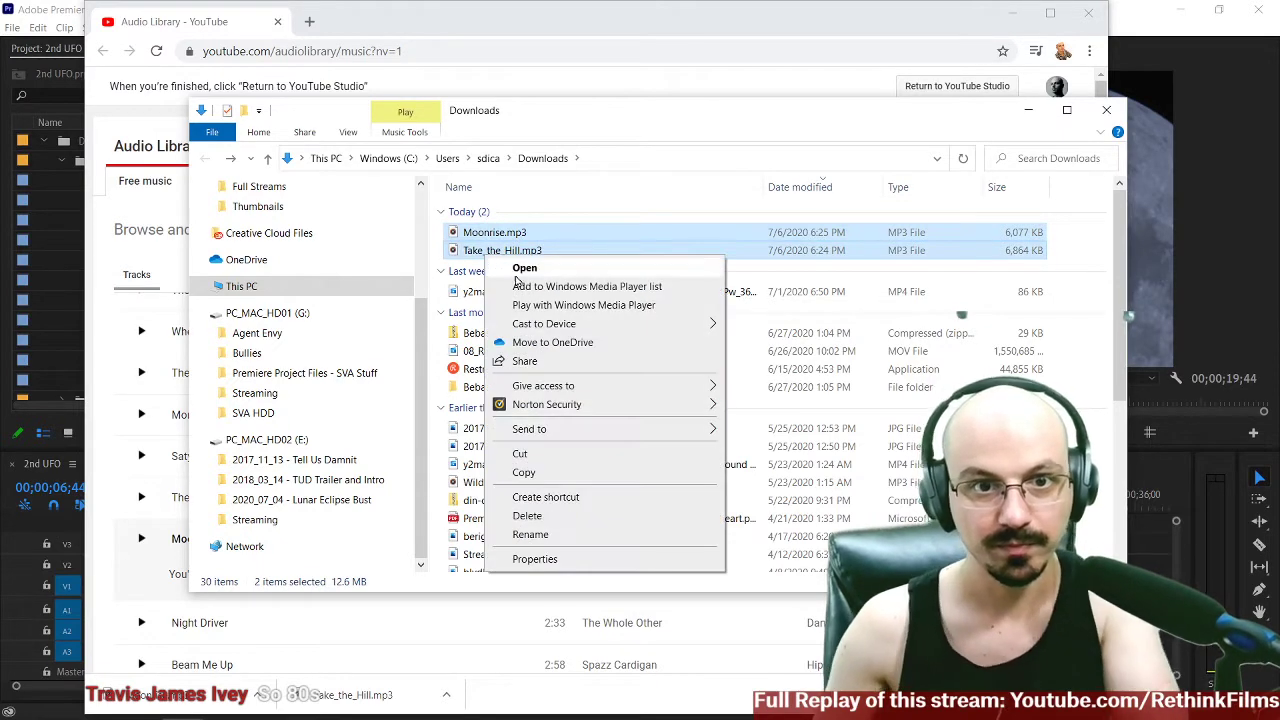
{"action": "left_click", "coordinate": [548, 525]}
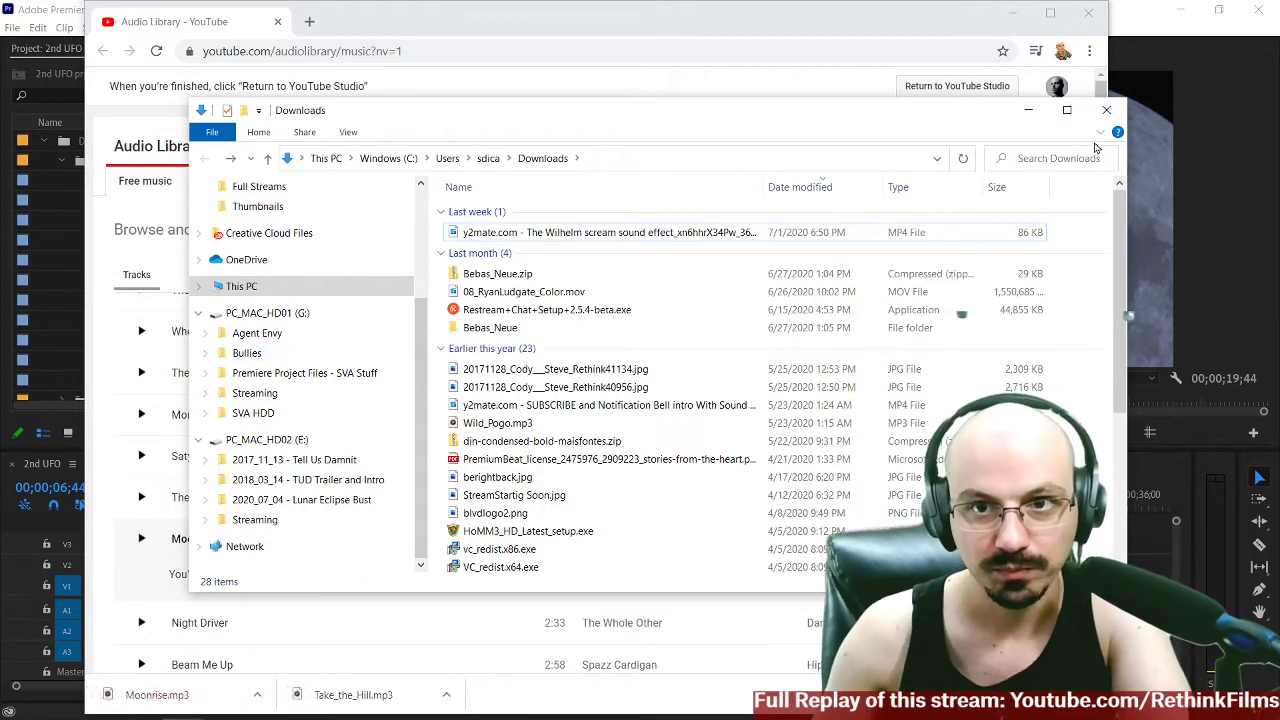
{"action": "left_click", "coordinate": [1107, 113]}
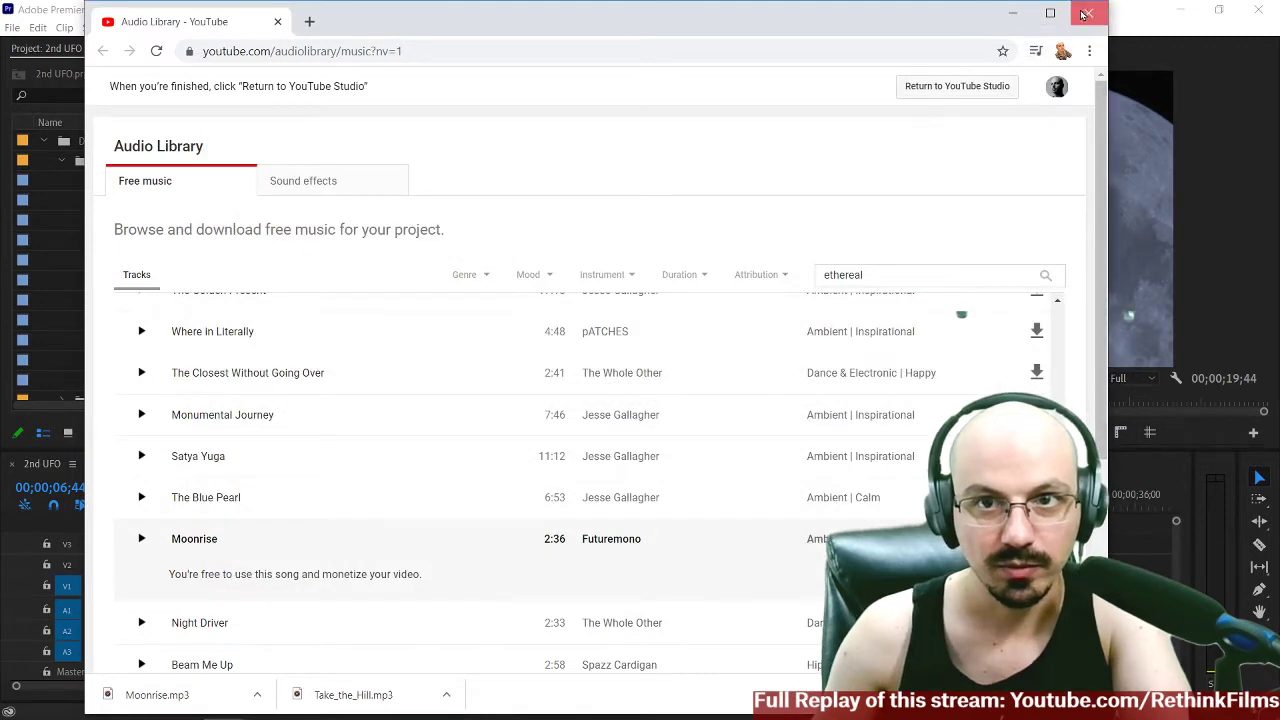
Switch back to Premiere Pro, collapse the DCIM bin, and create a project bin named Music at the root level.
{"action": "left_click", "coordinate": [1014, 12]}
{"action": "left_click", "coordinate": [47, 143]}
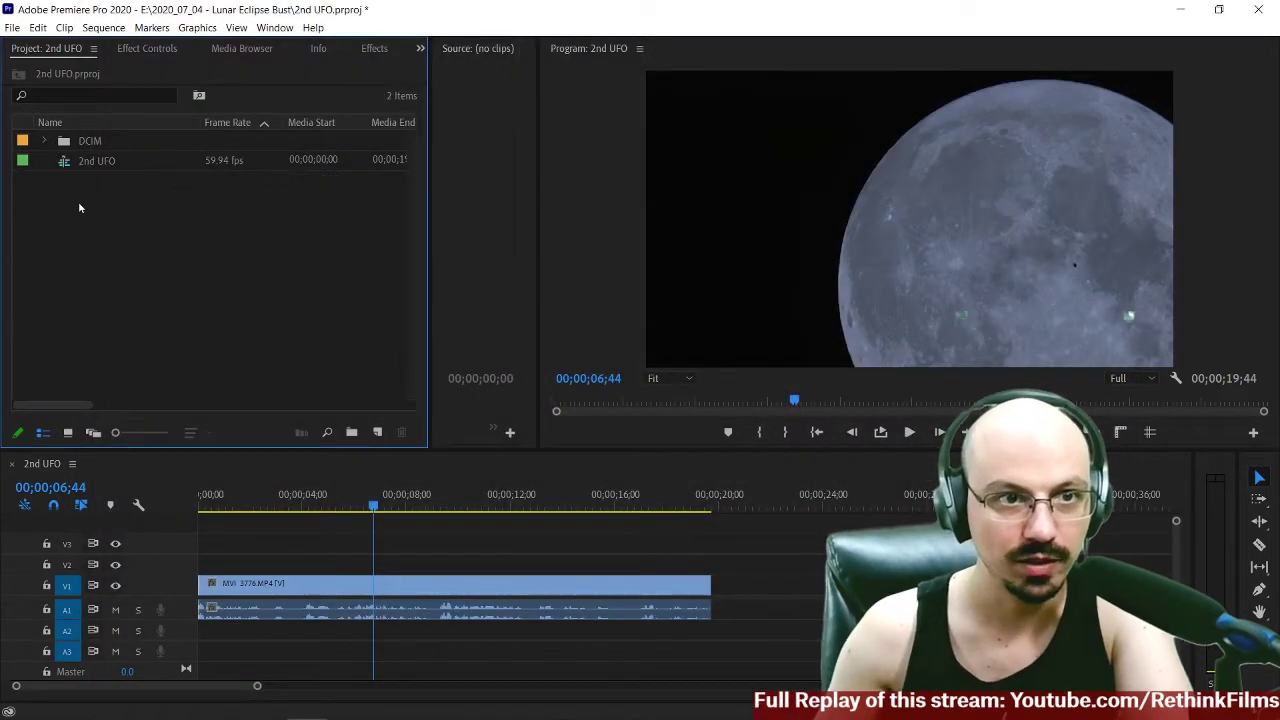
{"action": "right_click", "coordinate": [79, 204]}
{"action": "left_click", "coordinate": [46, 255]}
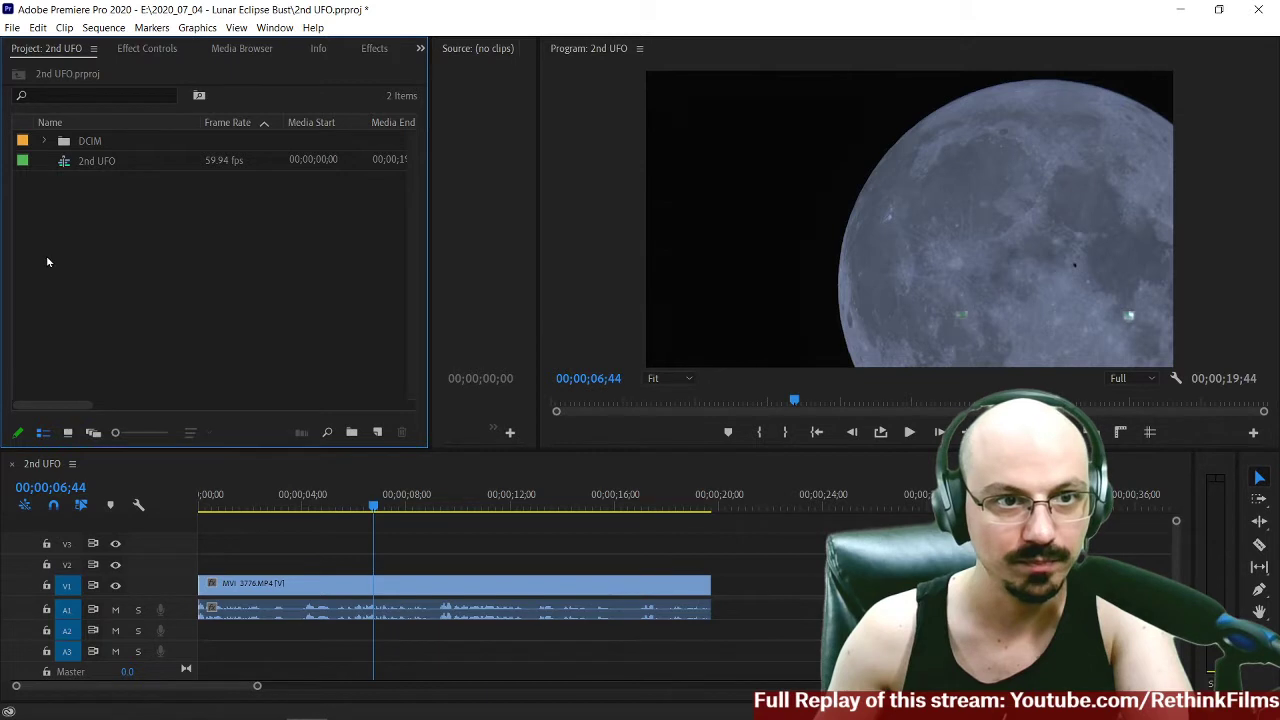
{"action": "right_click", "coordinate": [69, 237]}
{"action": "left_click", "coordinate": [103, 268]}
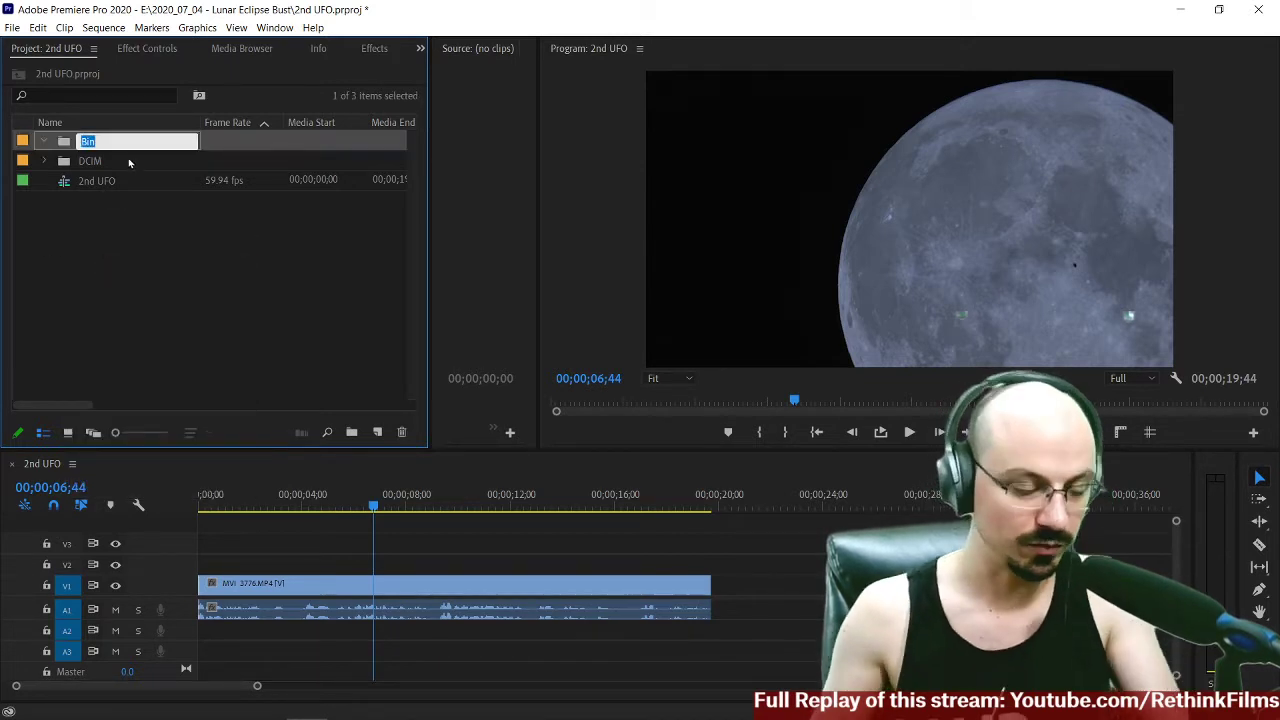
{"action": "type", "text": "Music"}
{"action": "key", "text": "Tab"}
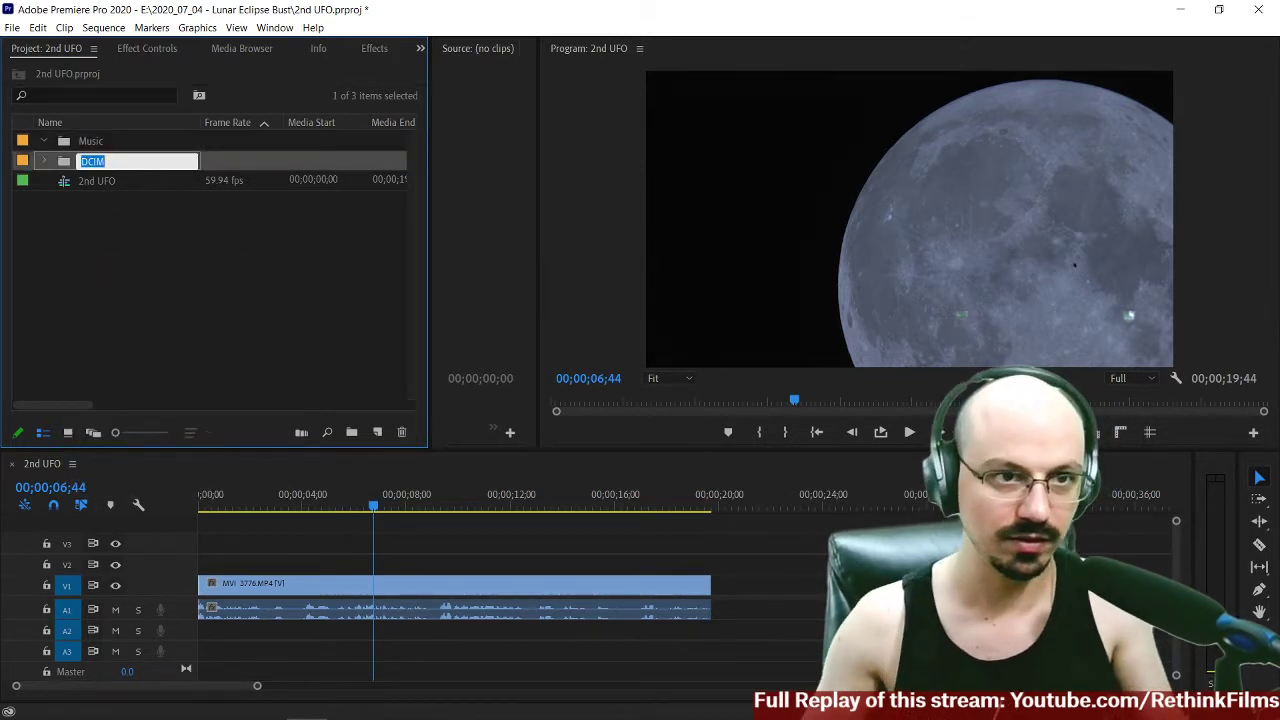
Import Moonrise.mp3 and Take_the_Hill.mp3 from the project's Music folder into the Music bin and clear the selection.
{"action": "left_click", "coordinate": [68, 148]}
{"action": "right_click", "coordinate": [60, 145]}
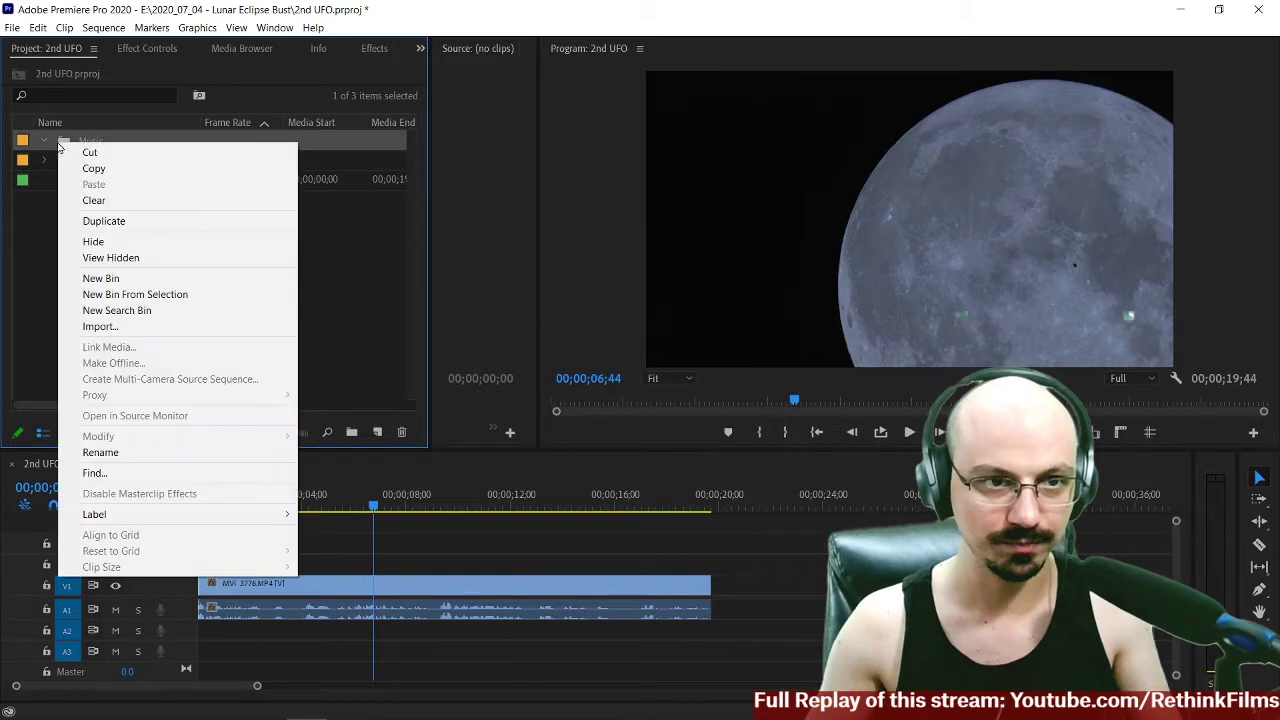
{"action": "left_click", "coordinate": [108, 334]}
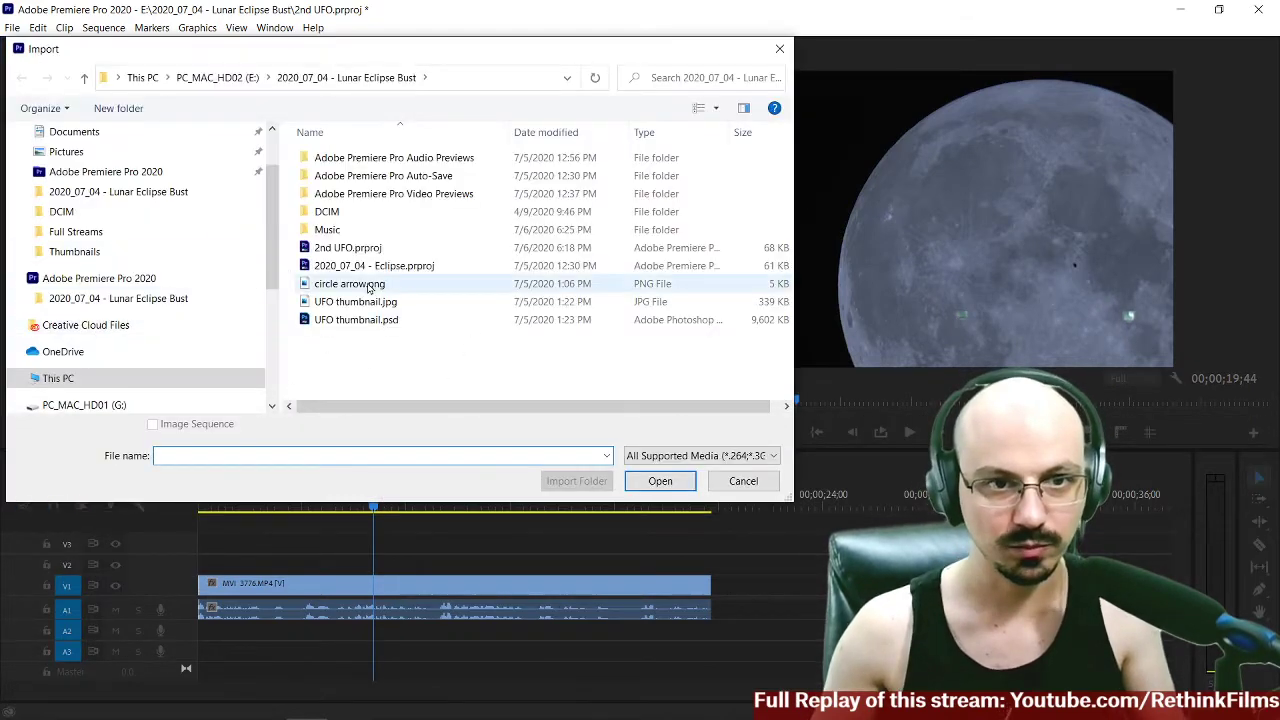
{"action": "double_click", "coordinate": [340, 236]}
{"action": "left_click", "coordinate": [345, 158]}
{"action": "left_click", "coordinate": [342, 179], "text": "shift"}
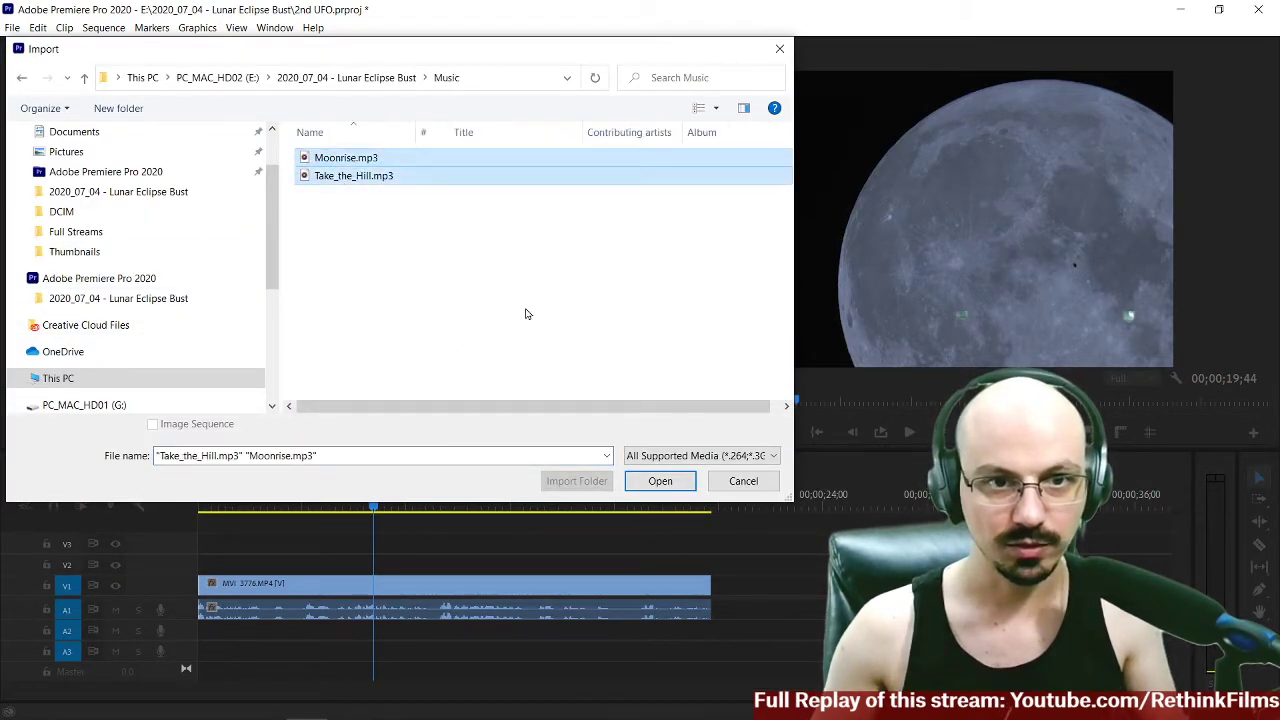
{"action": "left_click", "coordinate": [679, 489]}
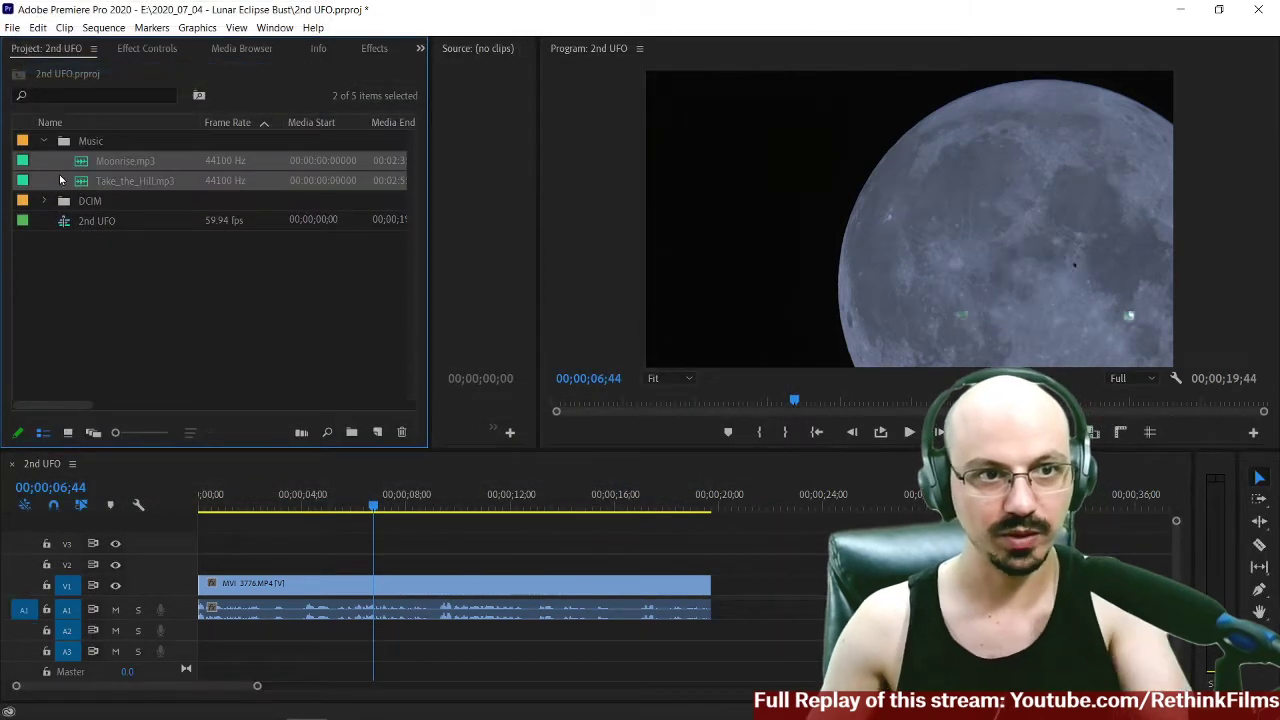
{"action": "left_click", "coordinate": [140, 330]}
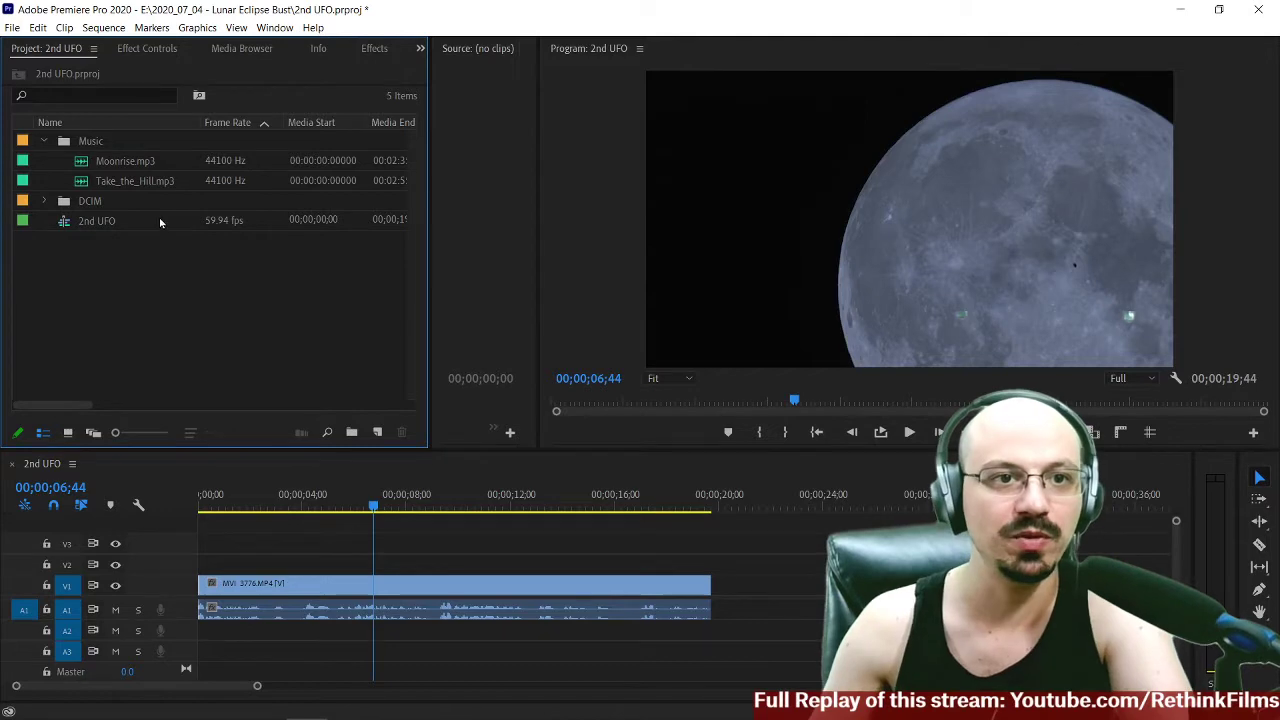
Load Moonrise.mp3 into the Source Monitor, widen the monitor to show the full waveform, and play the track's first 20 seconds.
{"action": "double_click", "coordinate": [130, 162]}
{"action": "left_click_drag", "start_coordinate": [539, 275], "coordinate": [1108, 275]}
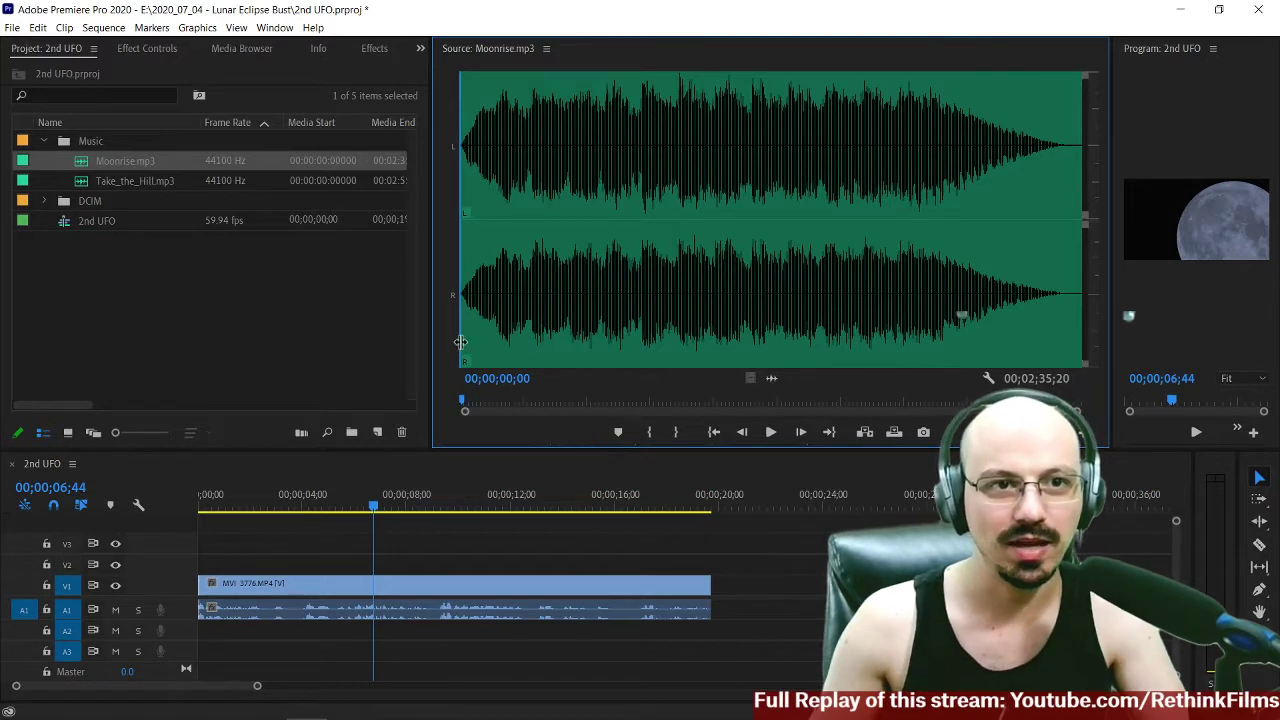
{"action": "scroll", "coordinate": [308, 187], "scroll_direction": "right", "scroll_amount": 4}
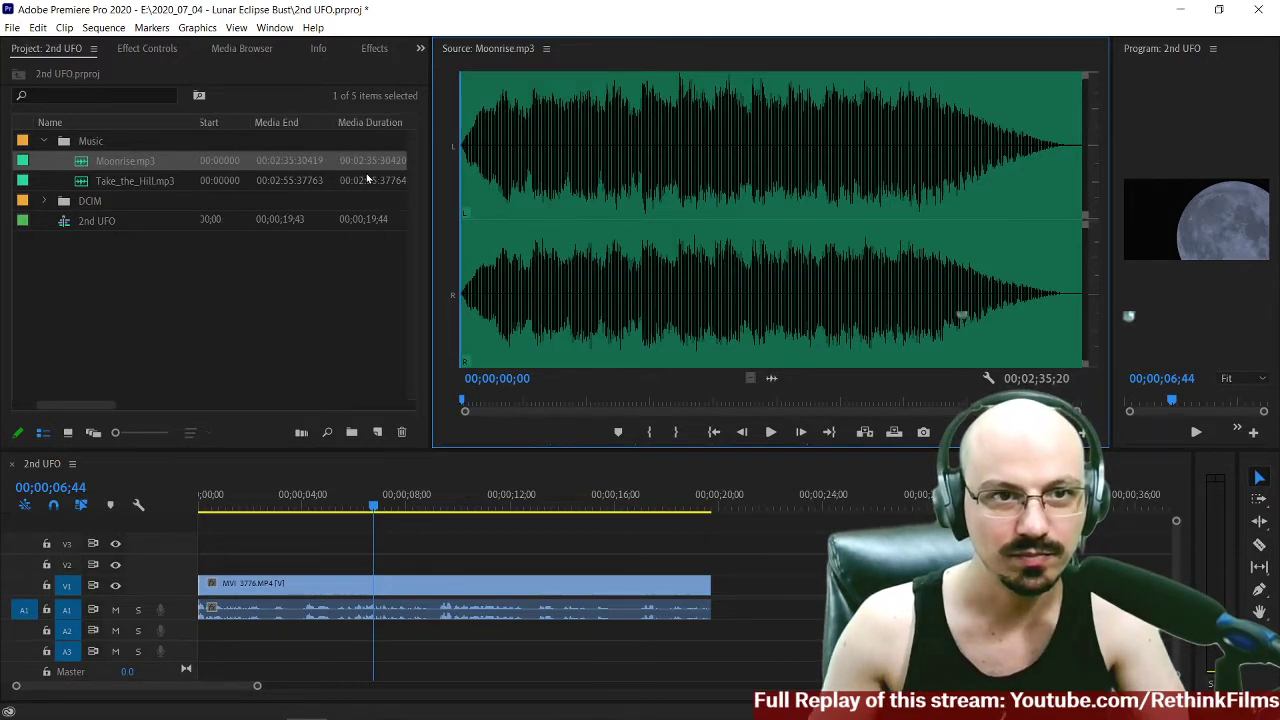
{"action": "scroll", "coordinate": [366, 178], "scroll_direction": "left", "scroll_amount": 1}
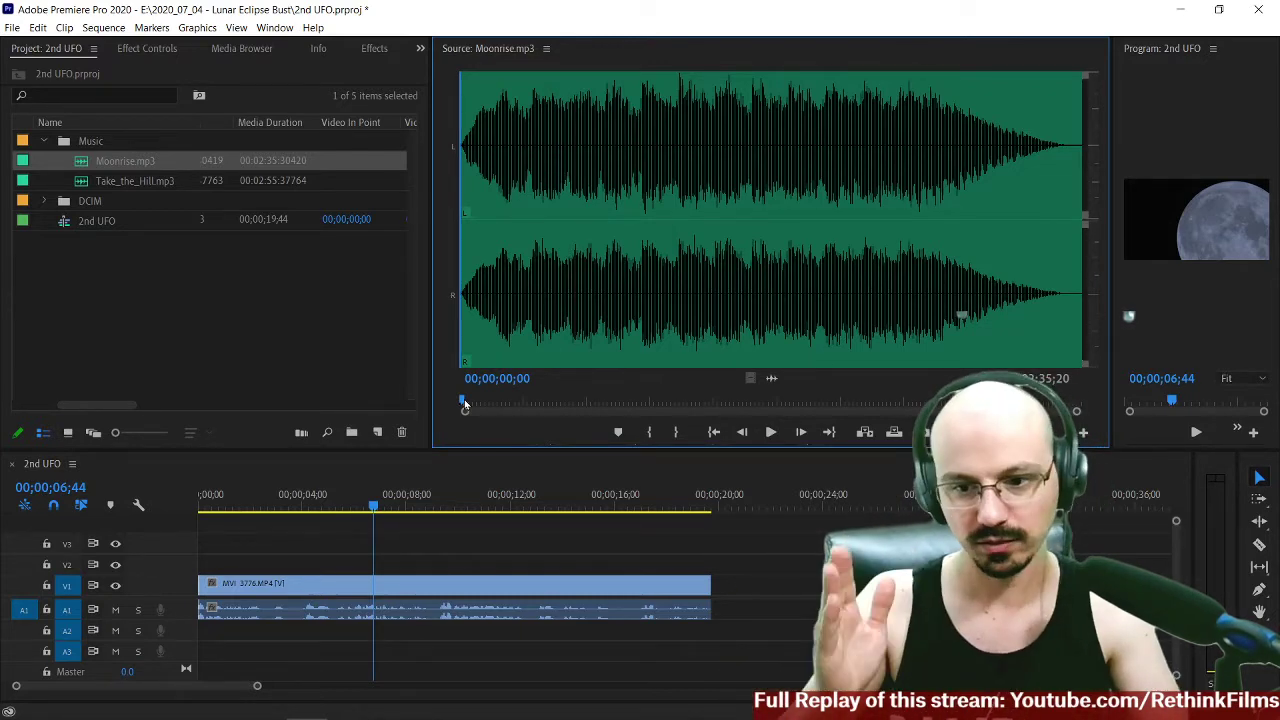
{"action": "key", "text": "space"}
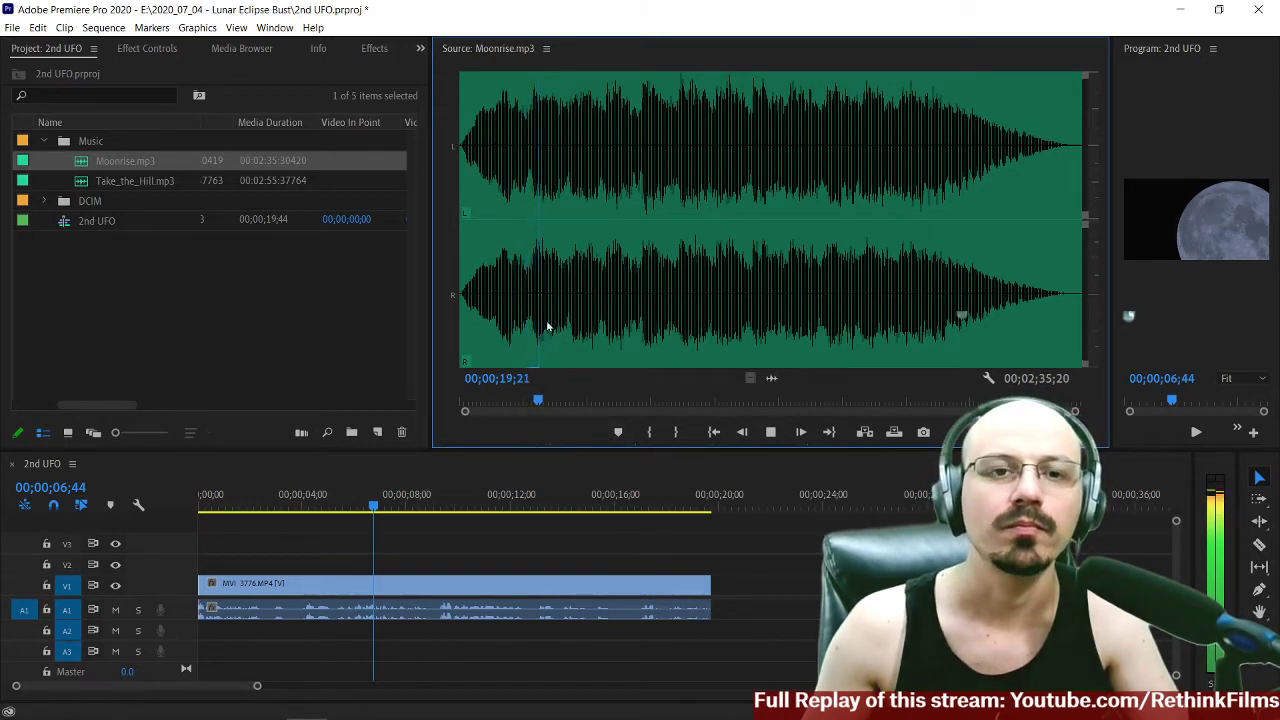
{"action": "key", "text": "space"}
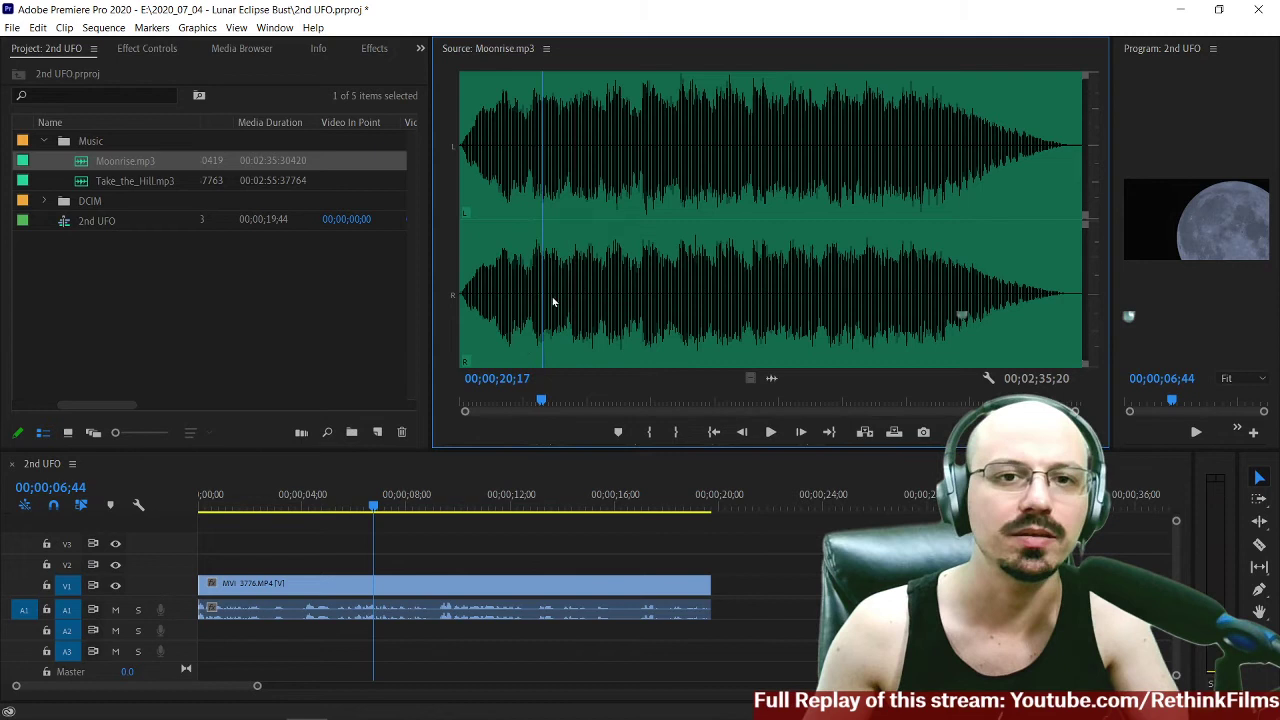
Audition the middle passages of Moonrise.mp3 to find a suitable starting point for the music.
{"action": "key", "text": "space"}
{"action": "left_click_drag", "start_coordinate": [547, 230], "coordinate": [667, 217]}
{"action": "key", "text": "space"}
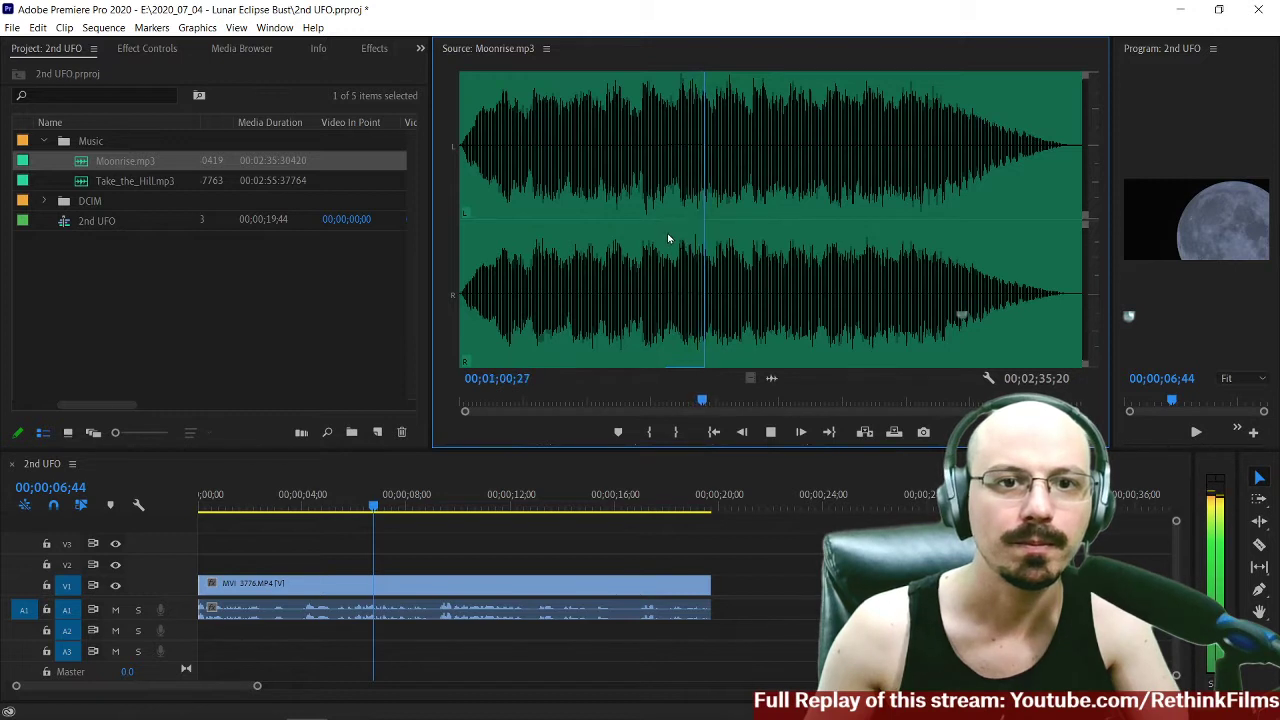
{"action": "left_click_drag", "start_coordinate": [672, 226], "coordinate": [643, 225]}
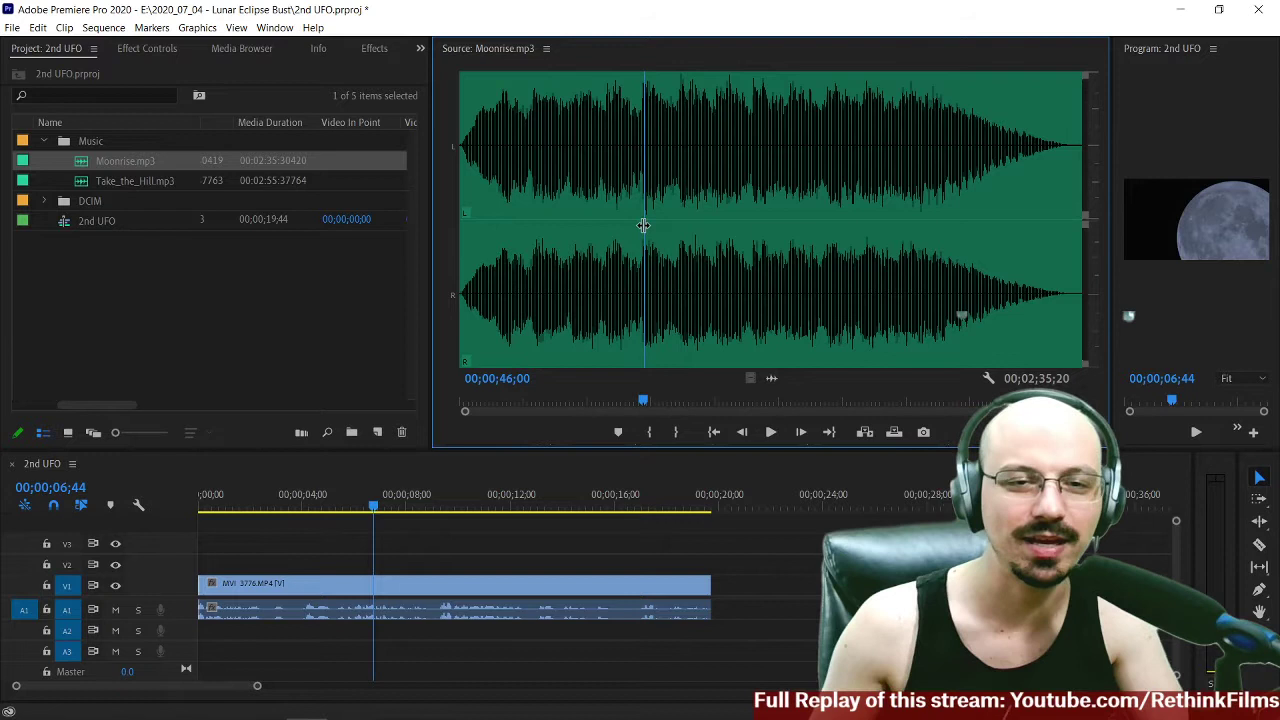
{"action": "key", "text": "space"}
{"action": "left_click", "coordinate": [549, 205]}
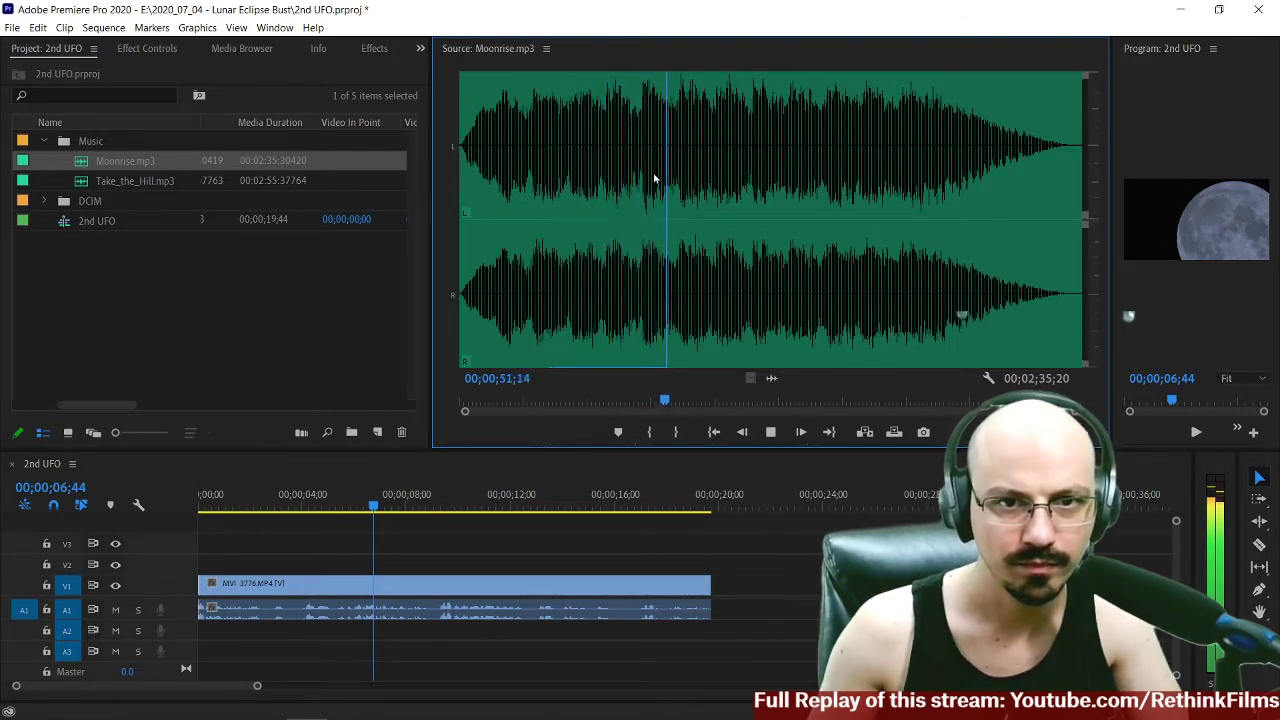
Play Moonrise.mp3 up to 00;00;45;02 and set the source In point there.
{"action": "left_click", "coordinate": [614, 131]}
{"action": "key", "text": "space"}
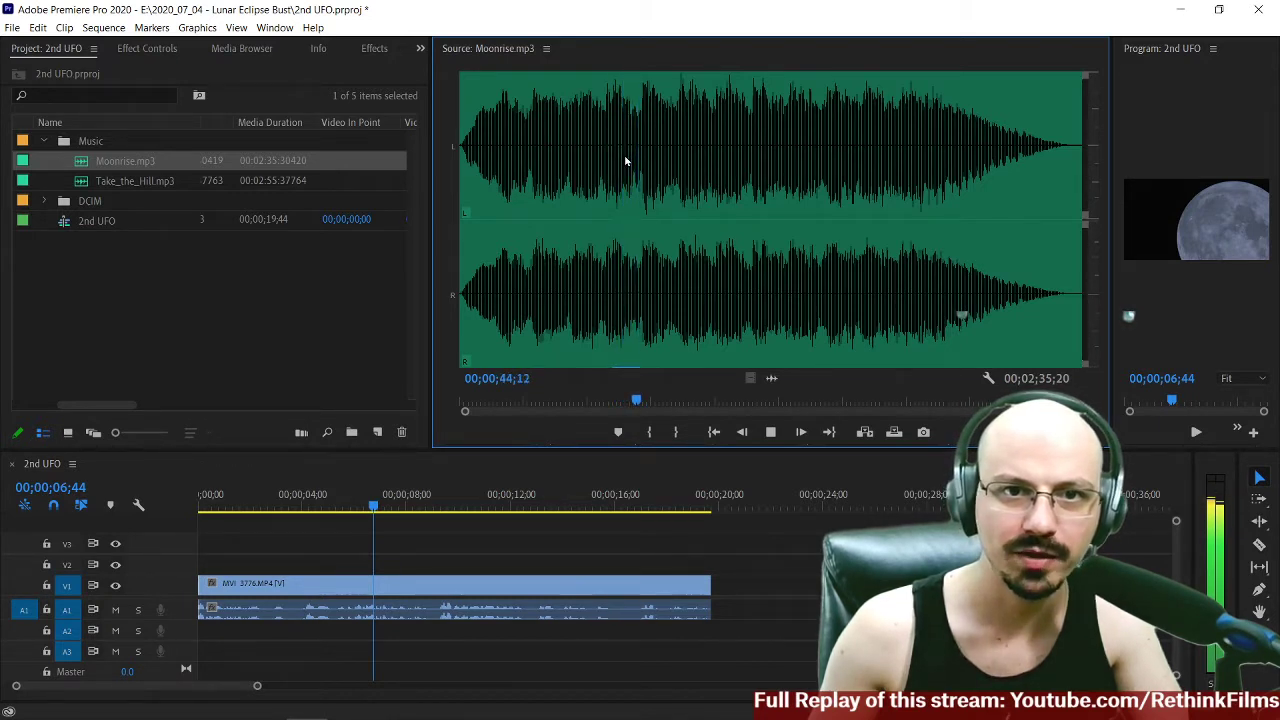
{"action": "key", "text": "space"}
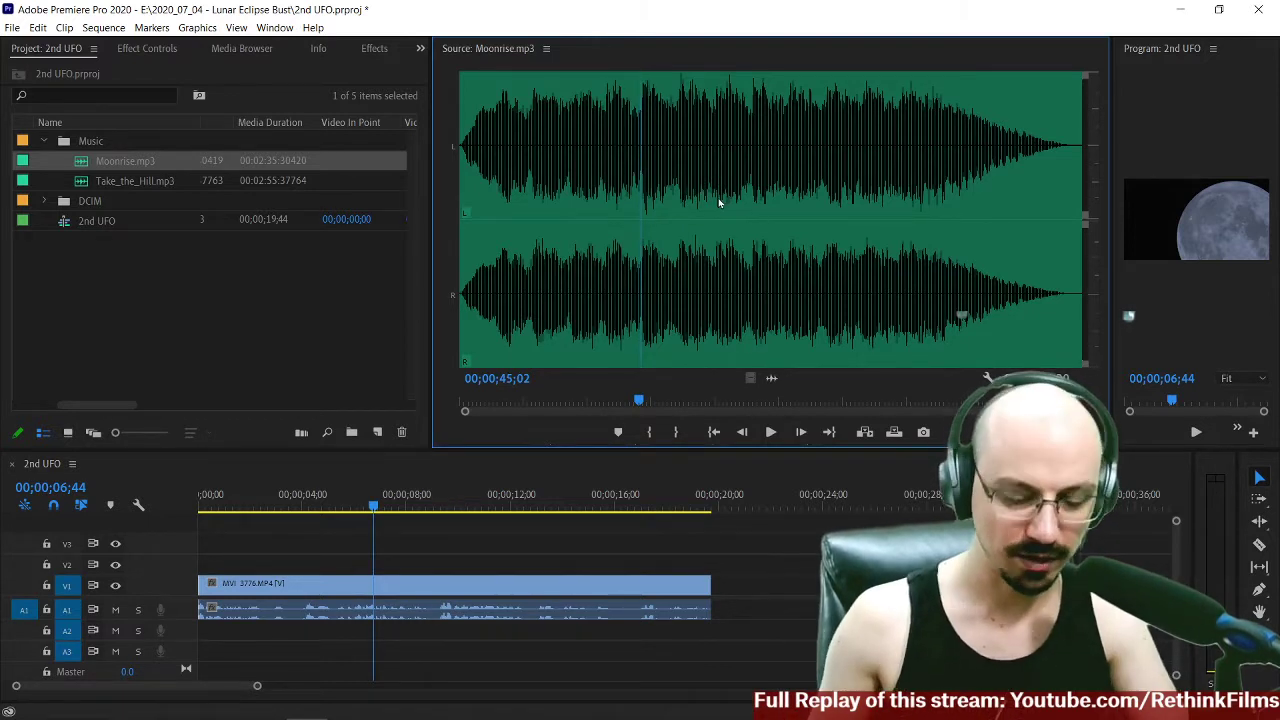
{"action": "key", "text": "i"}
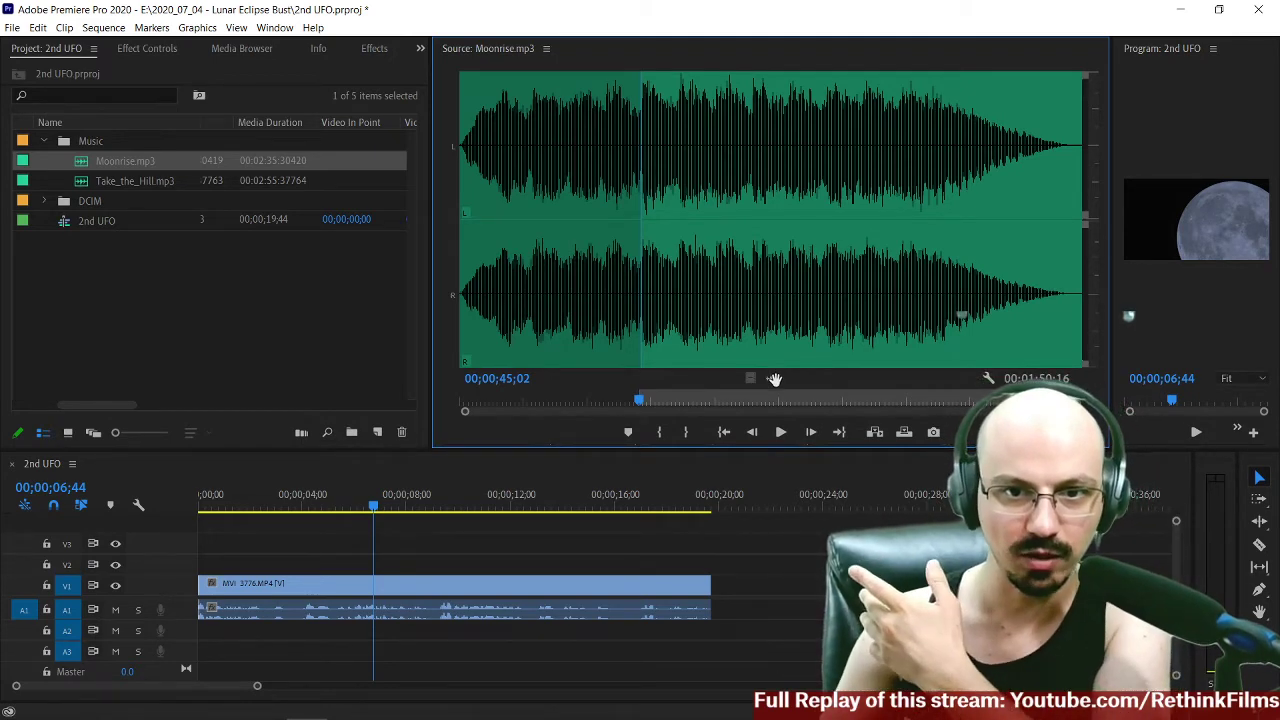
Place the Moonrise audio from its In point onward on track A2 at the start of the 2nd UFO sequence.
{"action": "left_click_drag", "start_coordinate": [775, 380], "coordinate": [171, 635]}
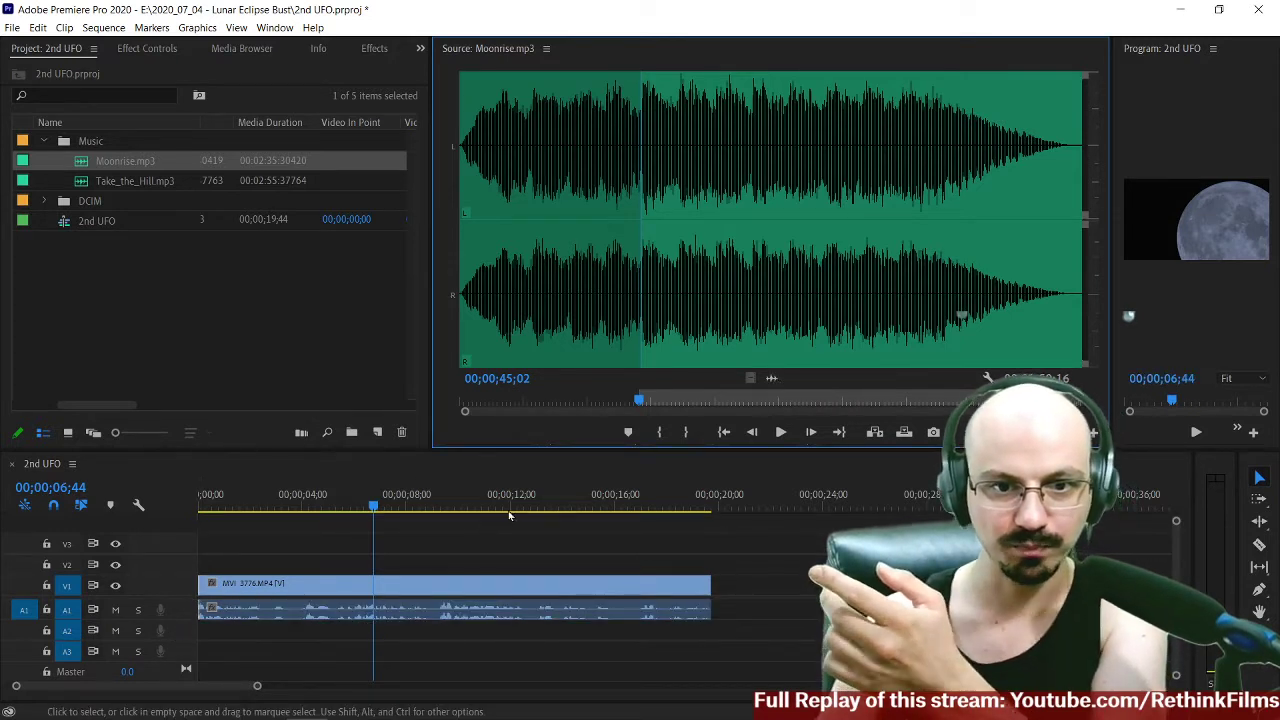
{"action": "left_click_drag", "start_coordinate": [775, 379], "coordinate": [207, 630]}
{"action": "left_click", "coordinate": [600, 507]}
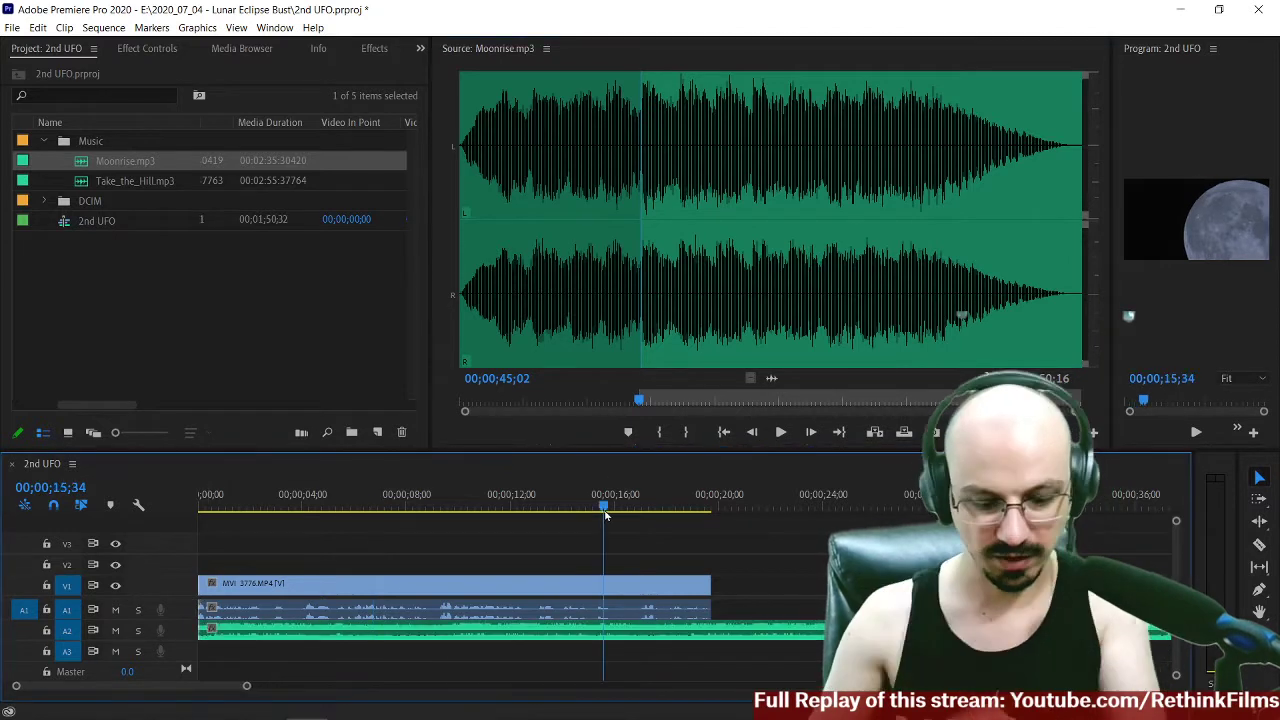
{"action": "key", "text": "minus"}
{"action": "key", "text": "minus"}
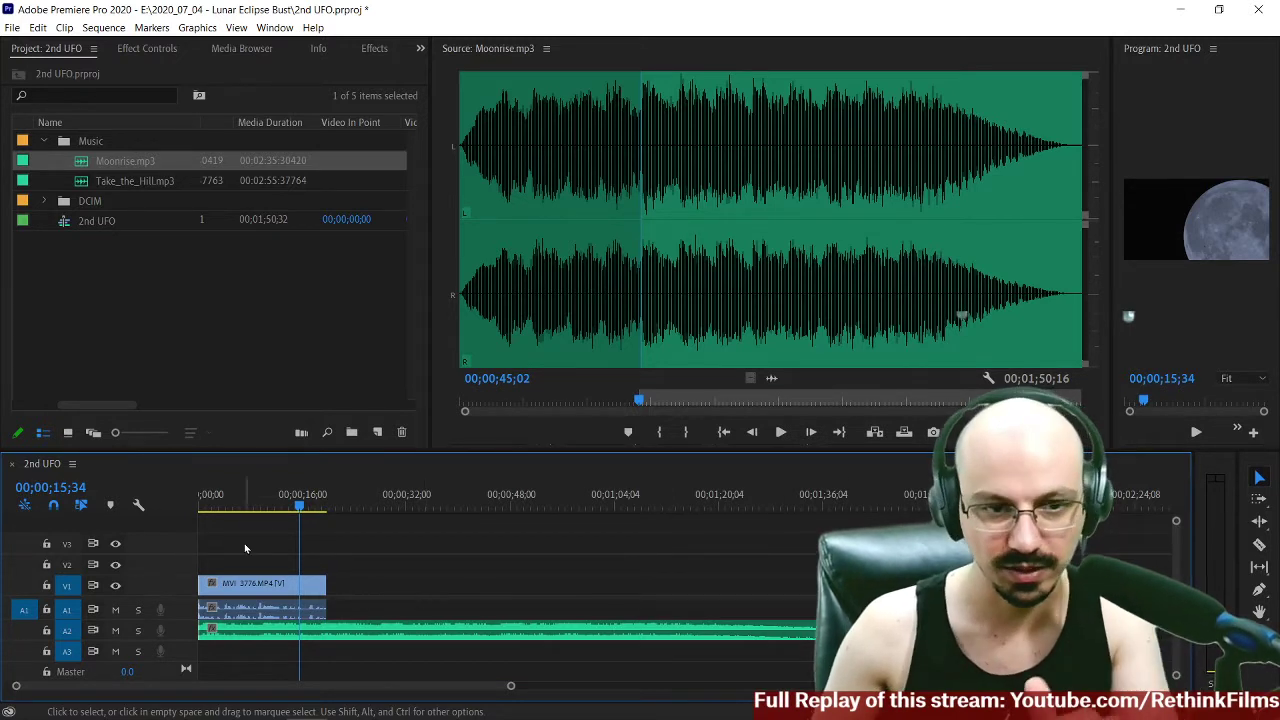
Mute the camera audio on track A1 and play the sequence from the start with the music.
{"action": "left_click", "coordinate": [245, 502]}
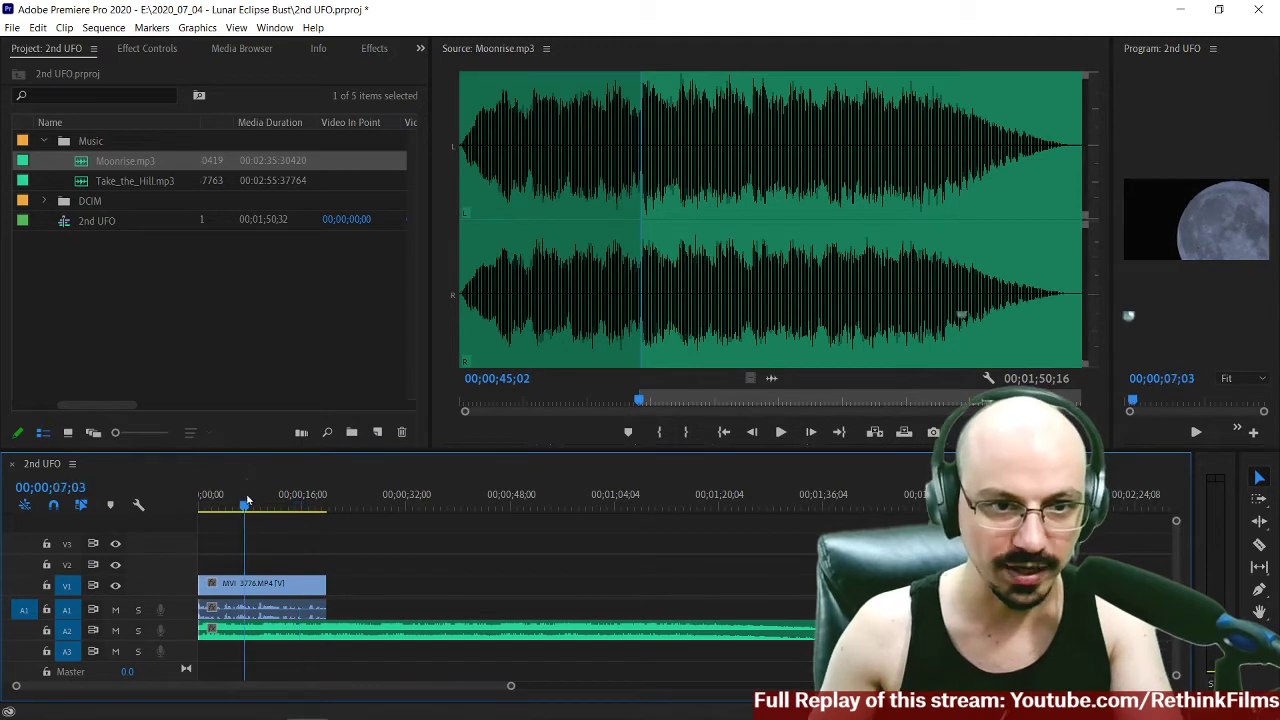
{"action": "left_click", "coordinate": [115, 609]}
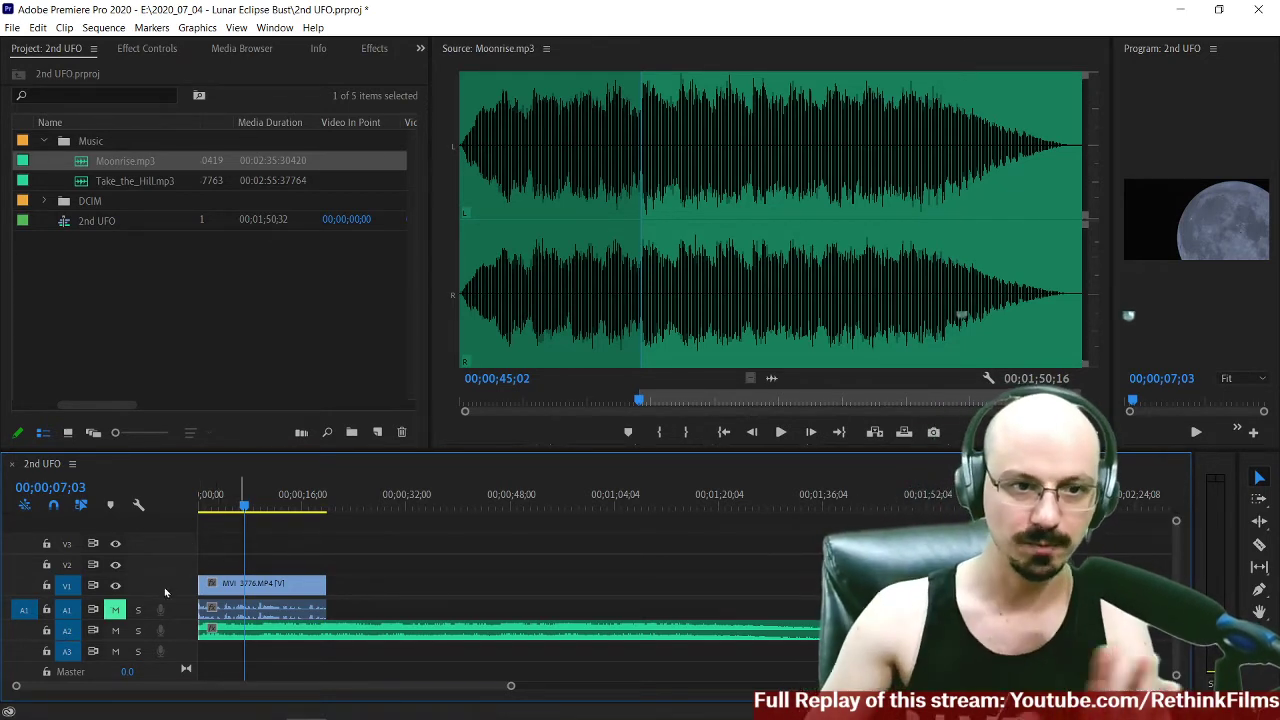
{"action": "key", "text": "Home"}
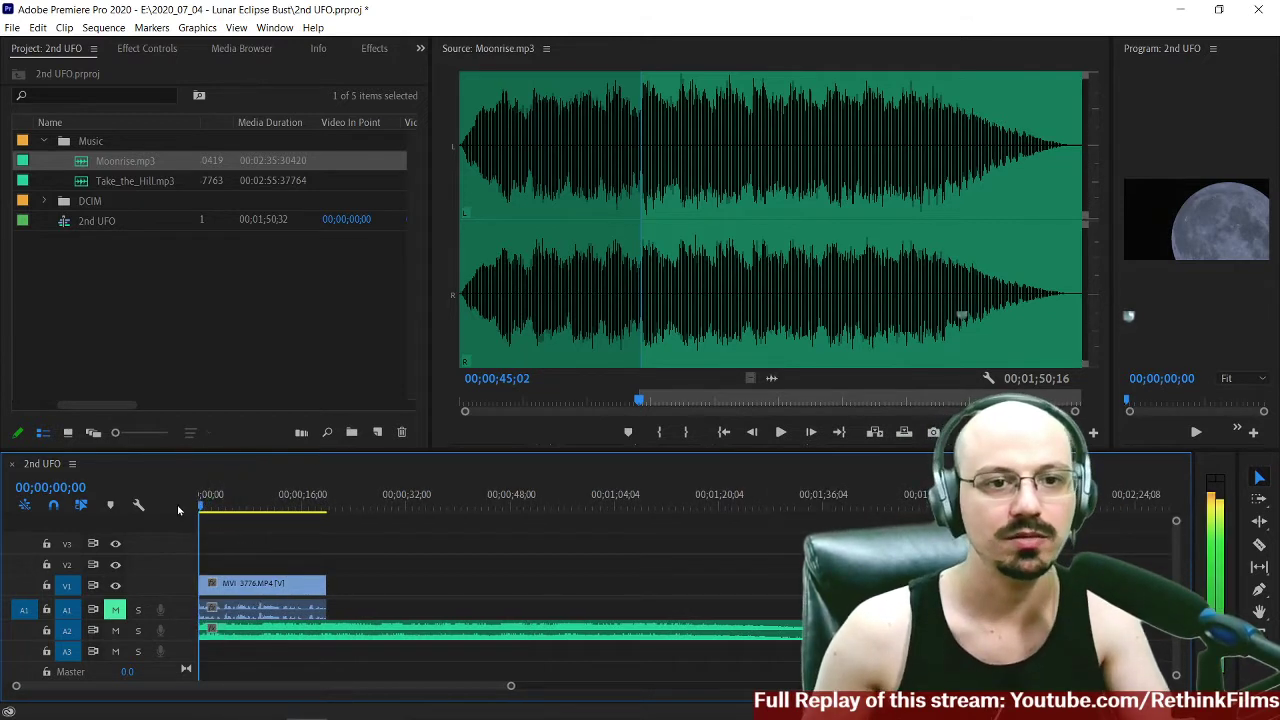
{"action": "key", "text": "space"}
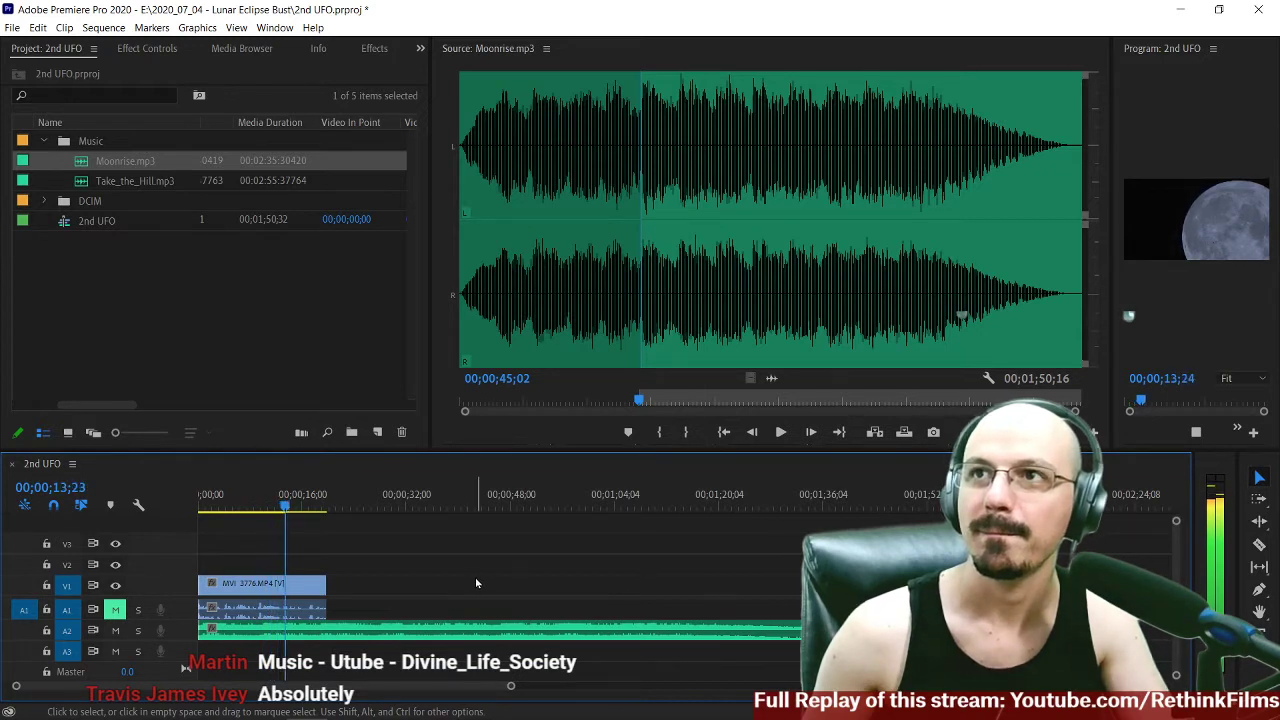
{"action": "key", "text": "space"}
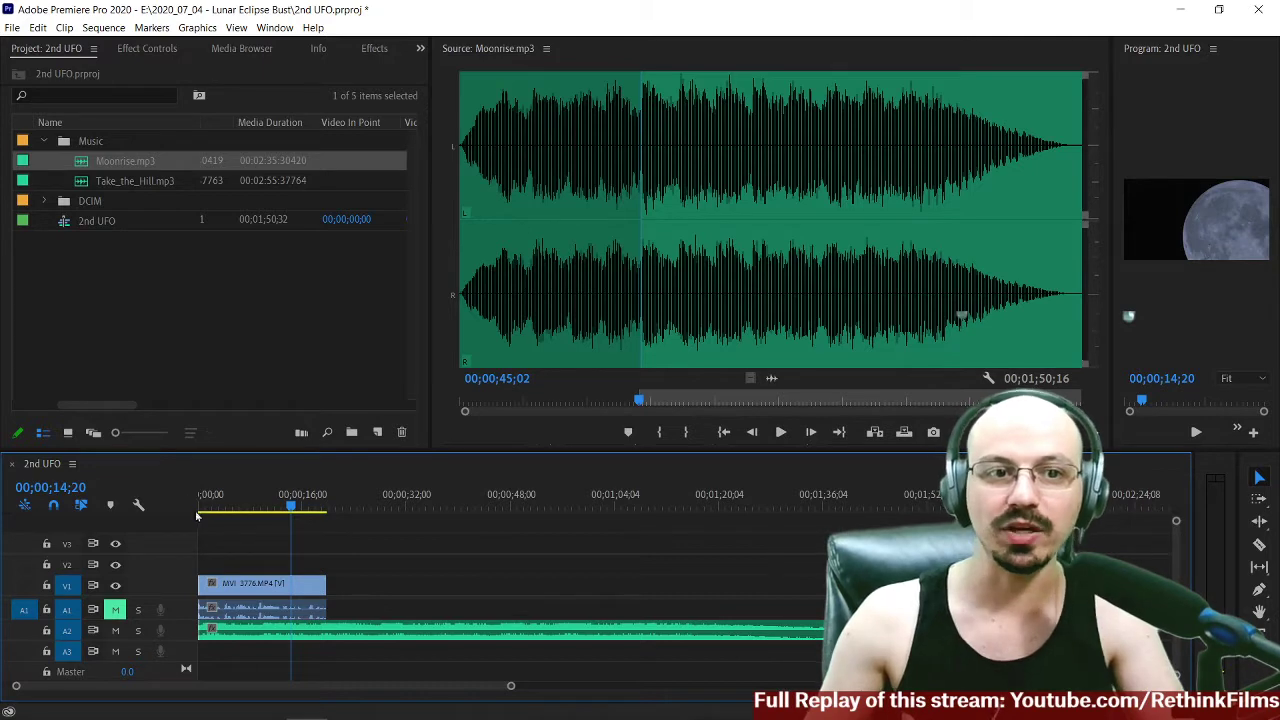
Review the object crossing the moon by playing the sequence from 00;00;09;29.
{"action": "left_click_drag", "start_coordinate": [205, 508], "coordinate": [264, 516]}
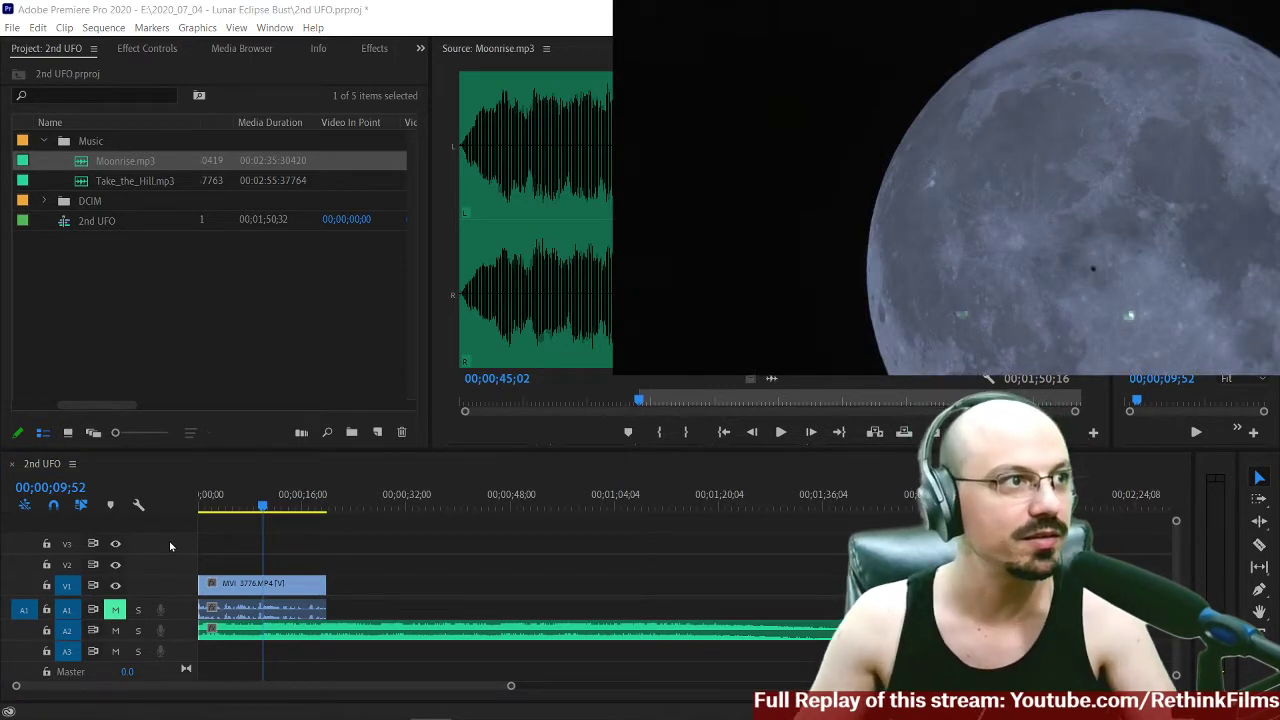
{"action": "left_click", "coordinate": [260, 507]}
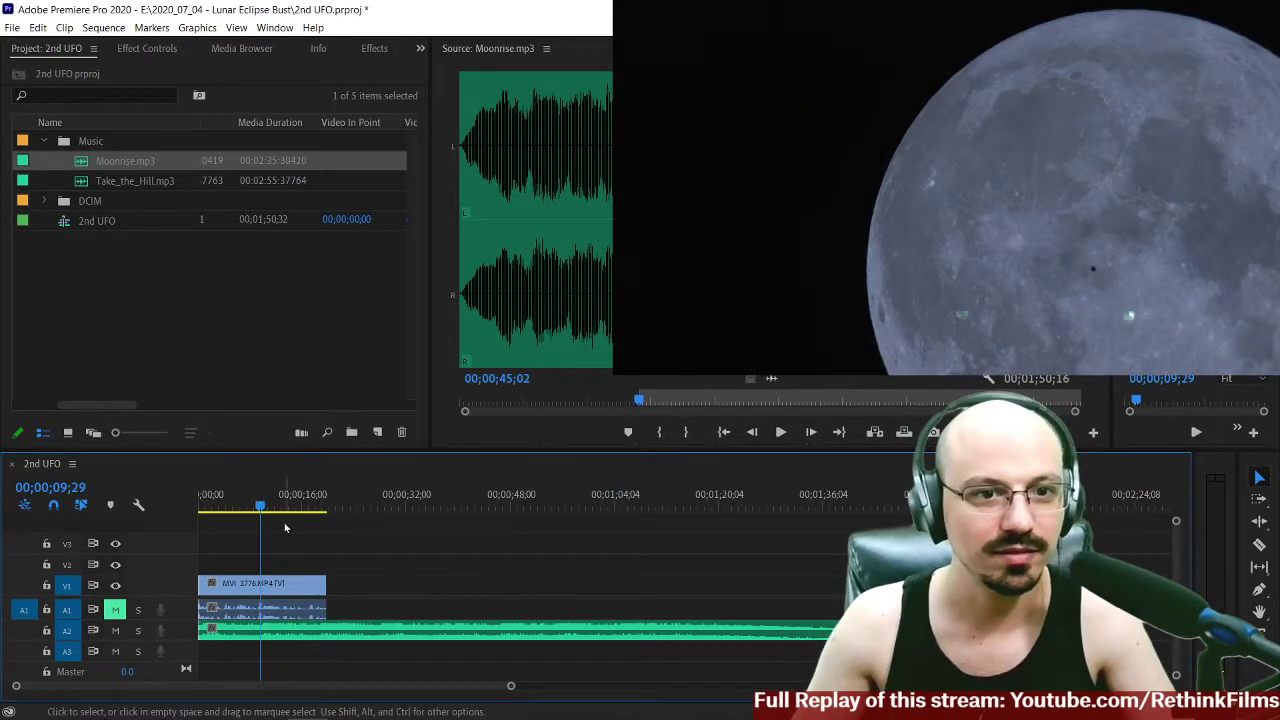
{"action": "key", "text": "space"}
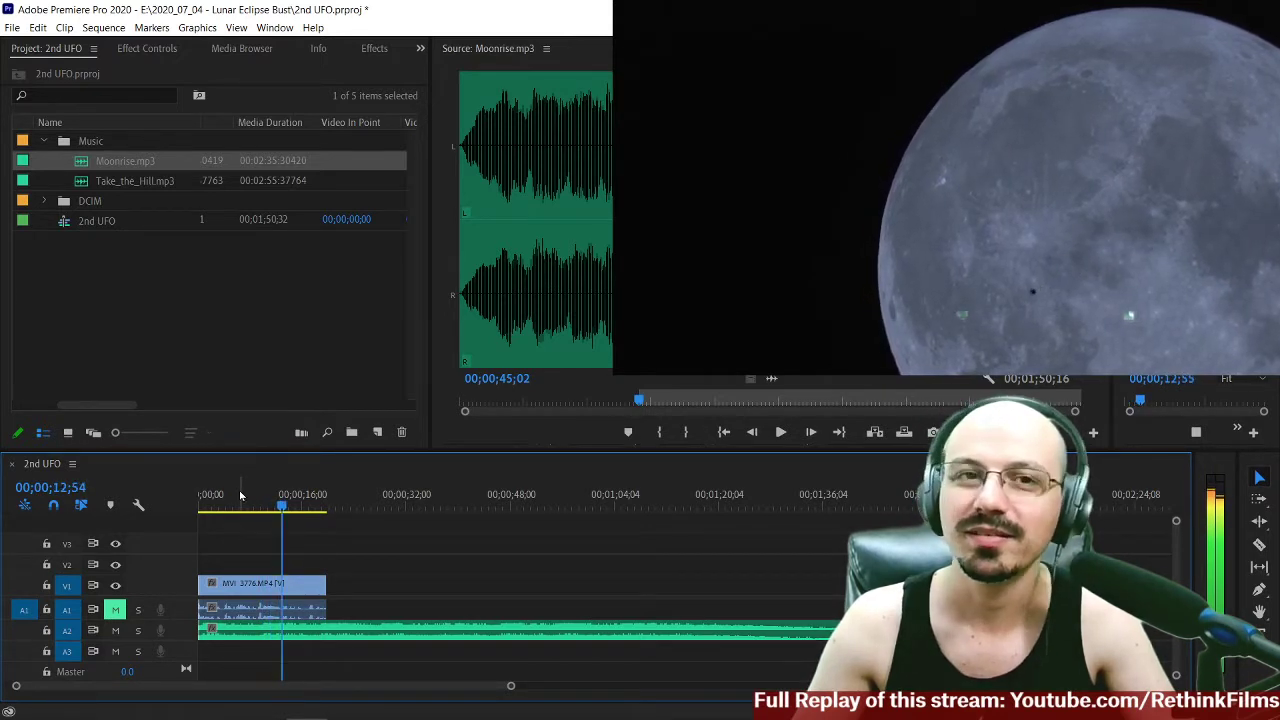
{"action": "key", "text": "space"}
Apply the default transitions to the start of the MVI_3776.MP4 clip and play the opening.
{"action": "left_click", "coordinate": [202, 505]}
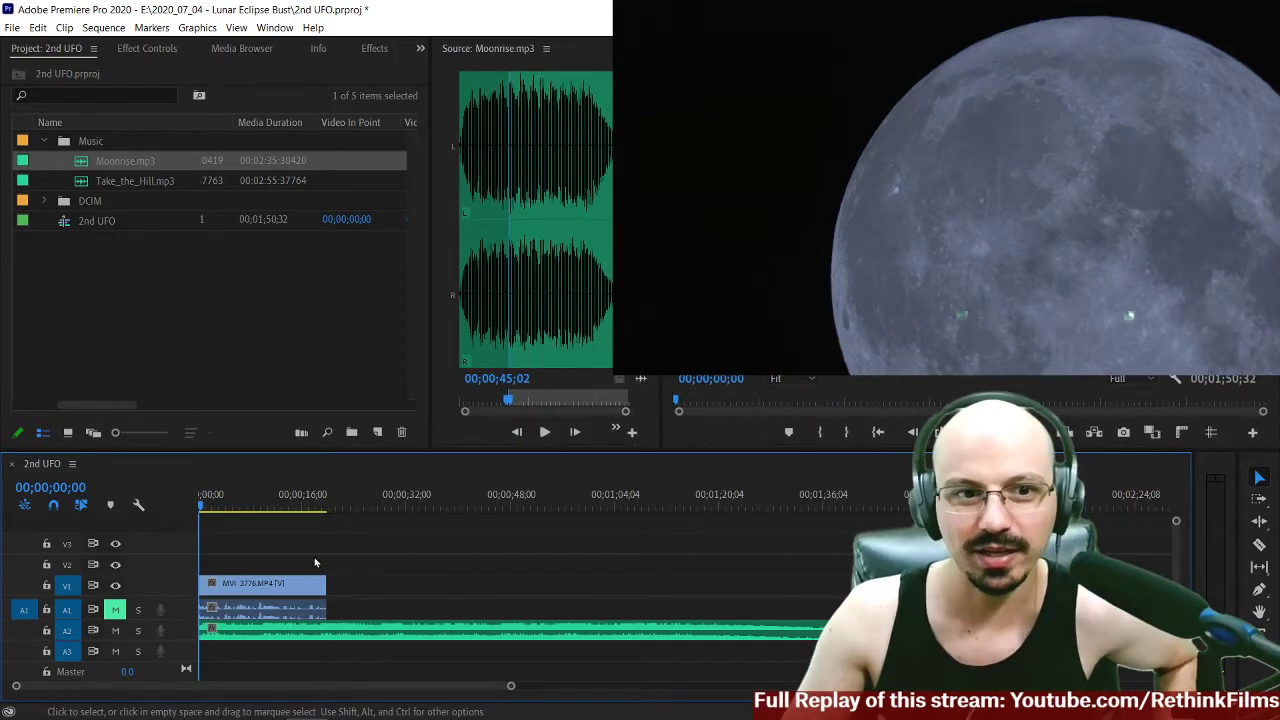
{"action": "right_click", "coordinate": [202, 593]}
{"action": "left_click", "coordinate": [275, 682]}
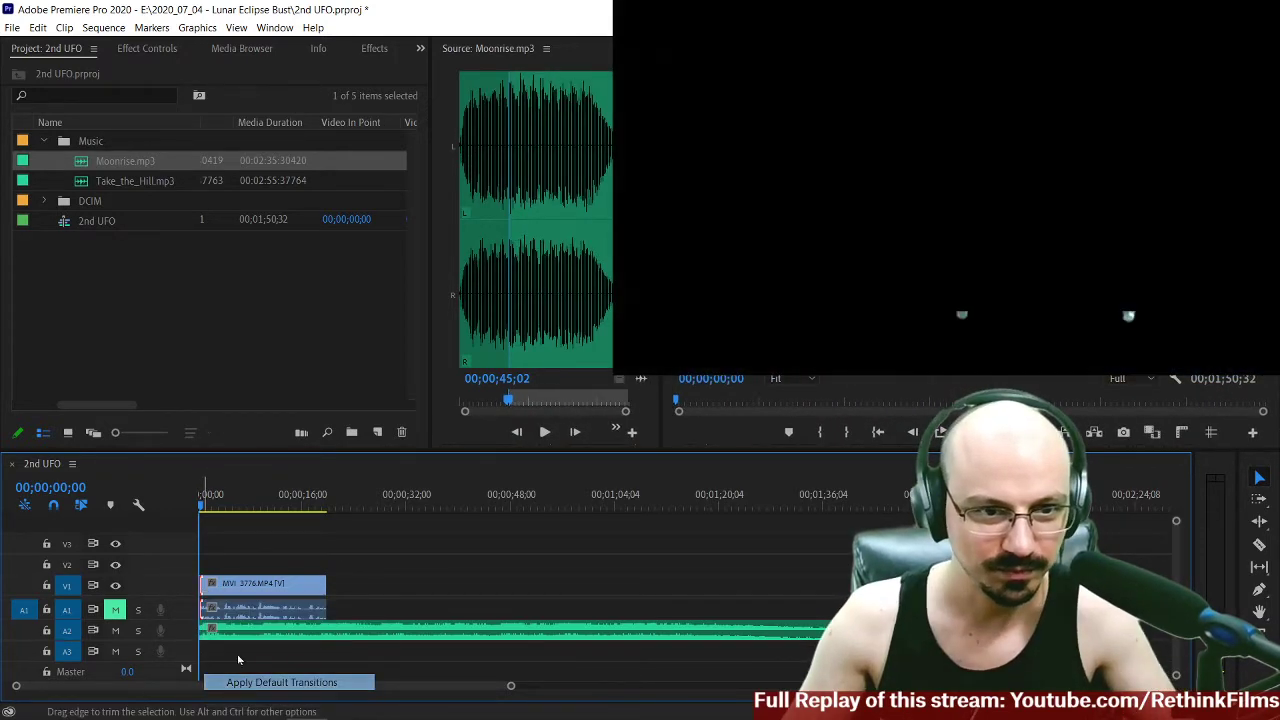
{"action": "key", "text": "space"}
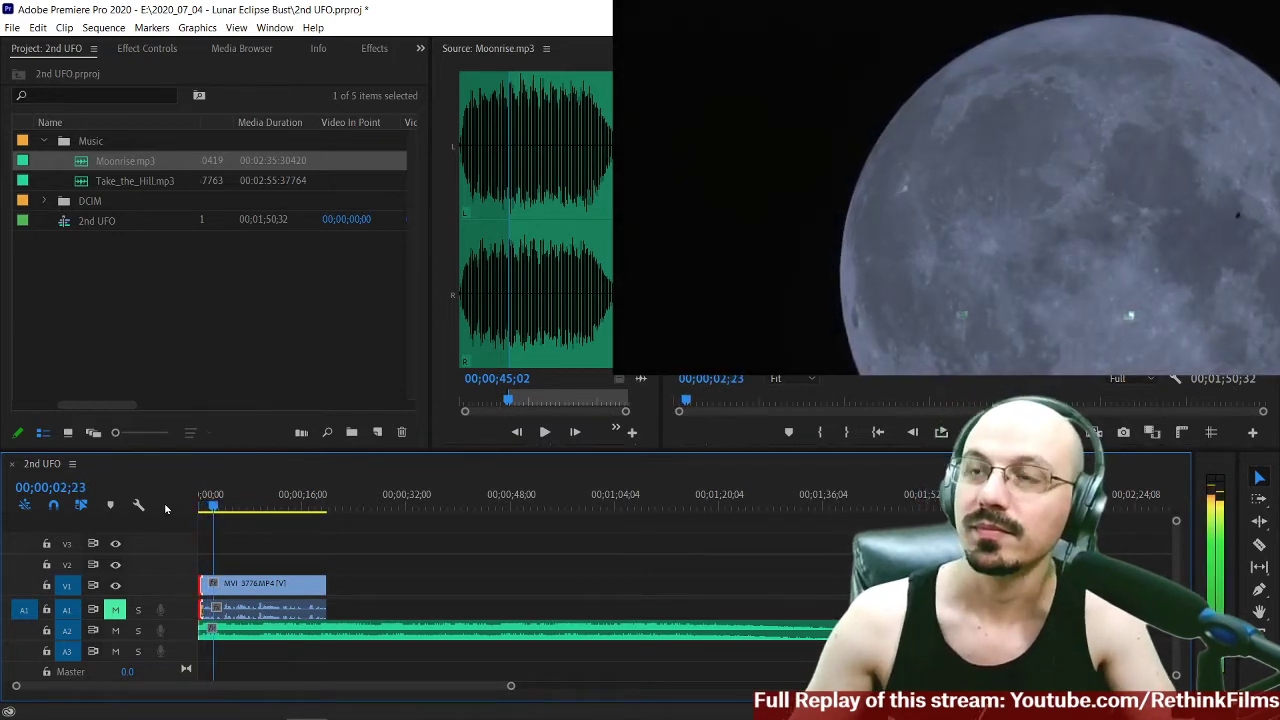
{"action": "key", "text": "space"}
Lengthen the opening Cross Dissolve on V1 to about one and a half seconds.
{"action": "key", "text": "equal"}
{"action": "key", "text": "equal"}
{"action": "key", "text": "equal"}
{"action": "key", "text": "equal"}
{"action": "key", "text": "equal"}
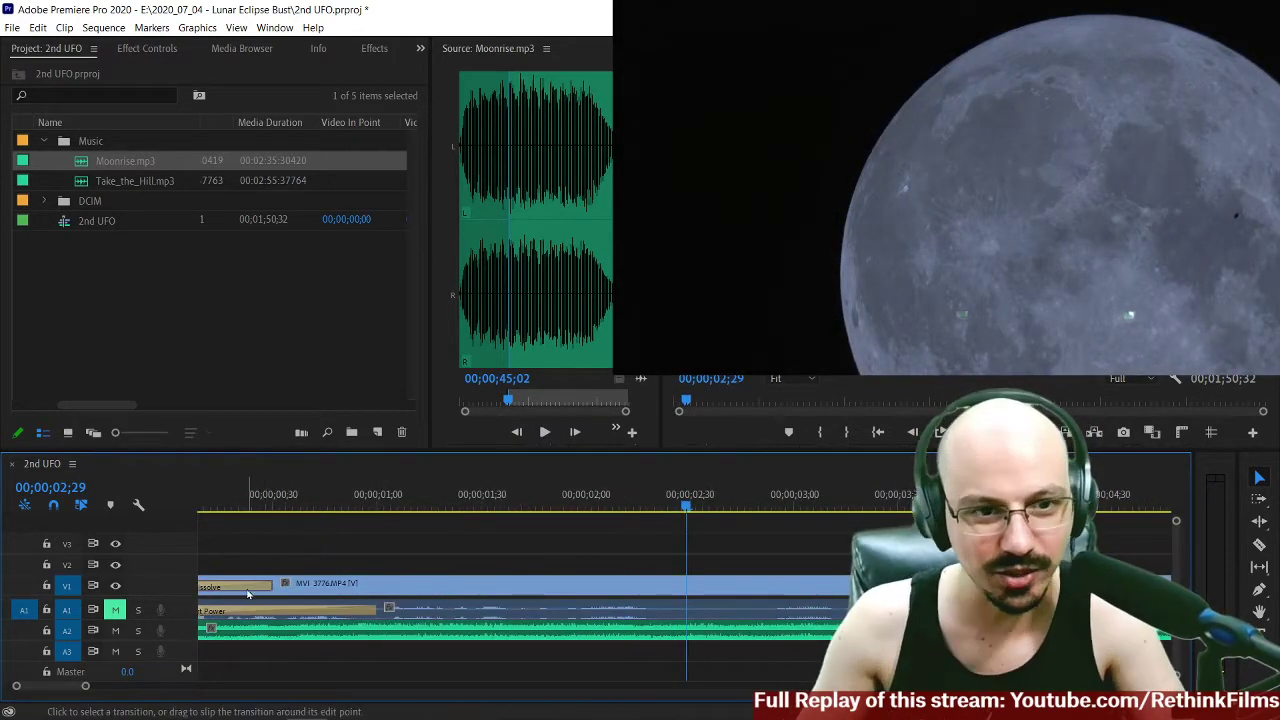
{"action": "left_click_drag", "start_coordinate": [271, 583], "coordinate": [476, 583]}
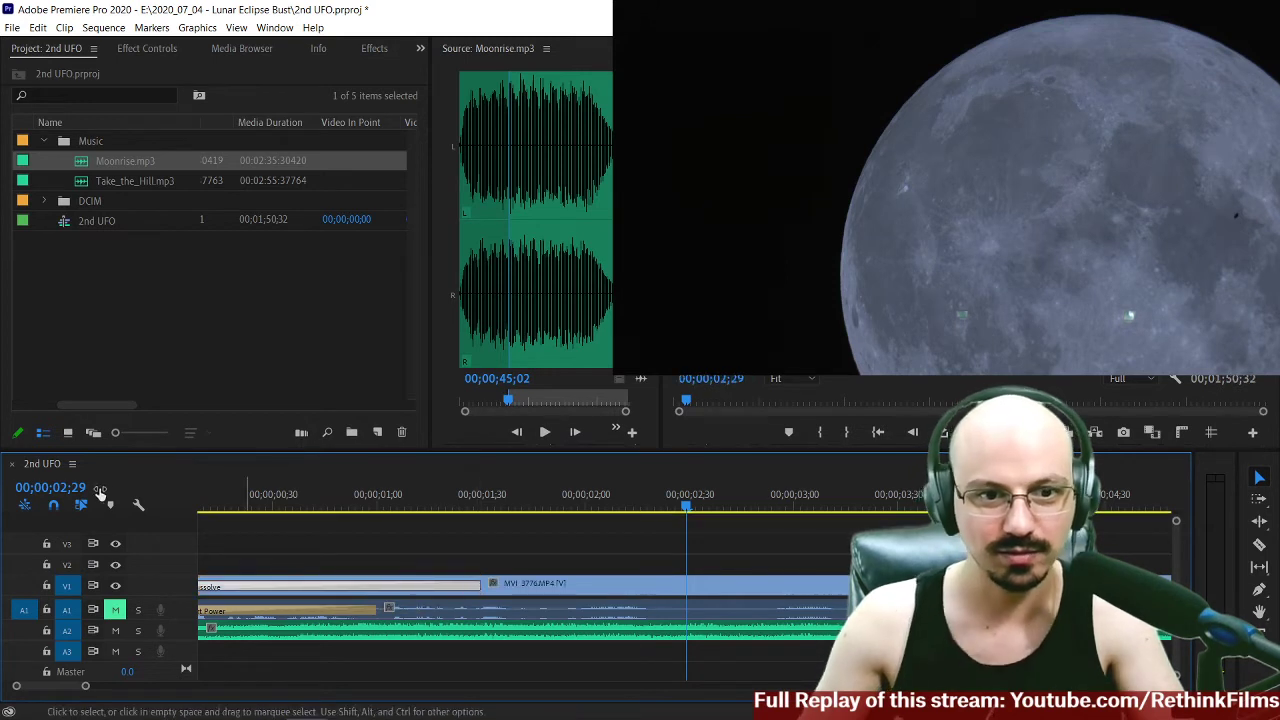
Check where the opening Cross Dissolve ends against the footage and play through the fade-in.
{"action": "scroll", "coordinate": [242, 533], "scroll_direction": "left", "scroll_amount": 2}
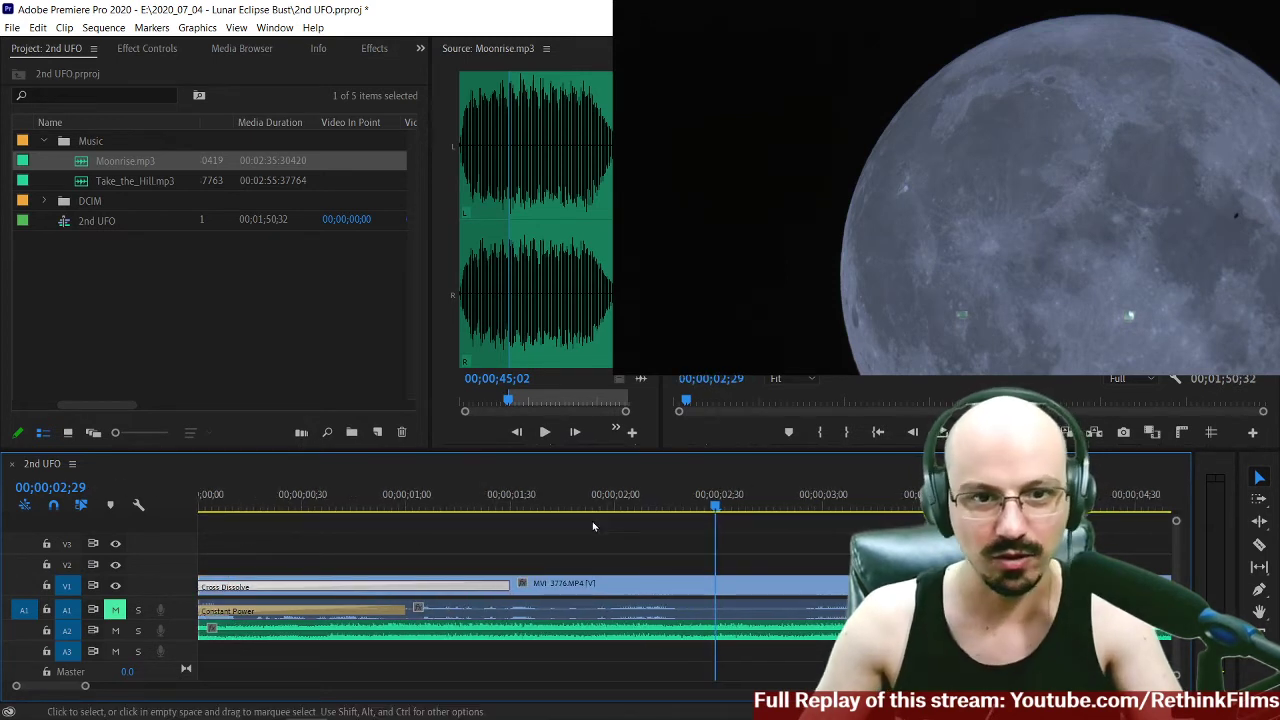
{"action": "left_click", "coordinate": [511, 507]}
{"action": "key", "text": "Left"}
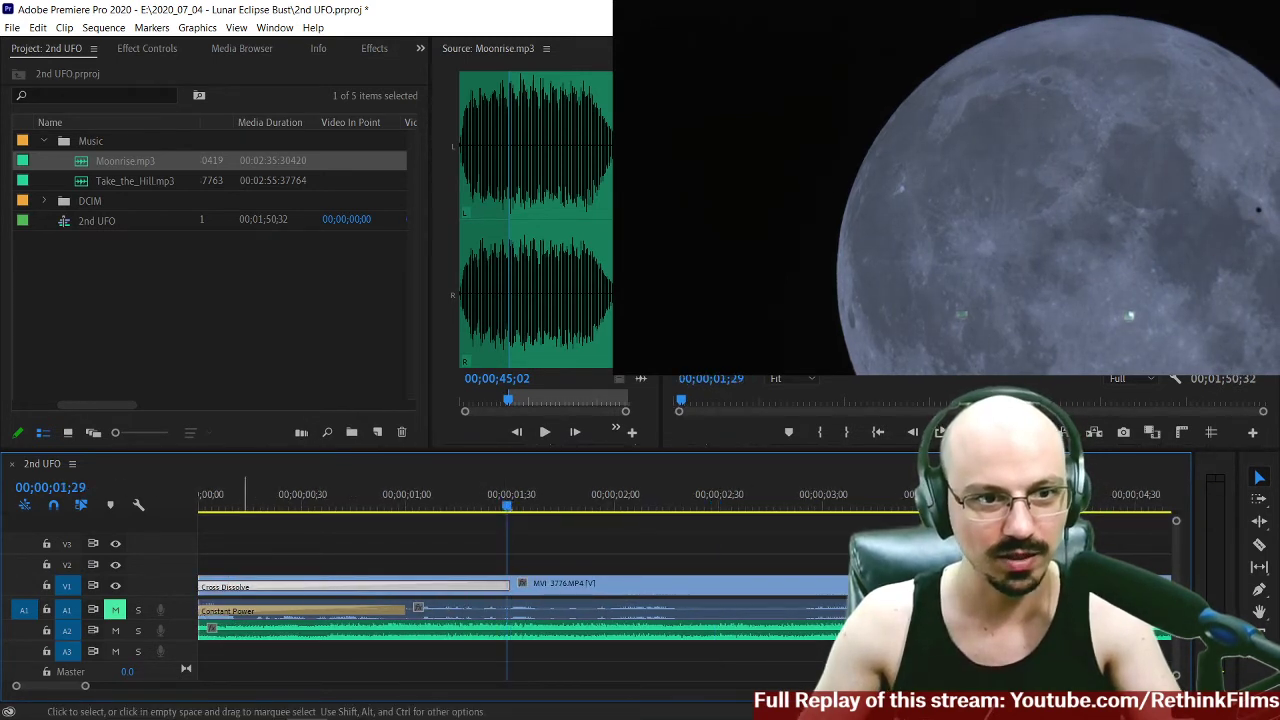
{"action": "left_click", "coordinate": [207, 505]}
{"action": "key", "text": "space"}
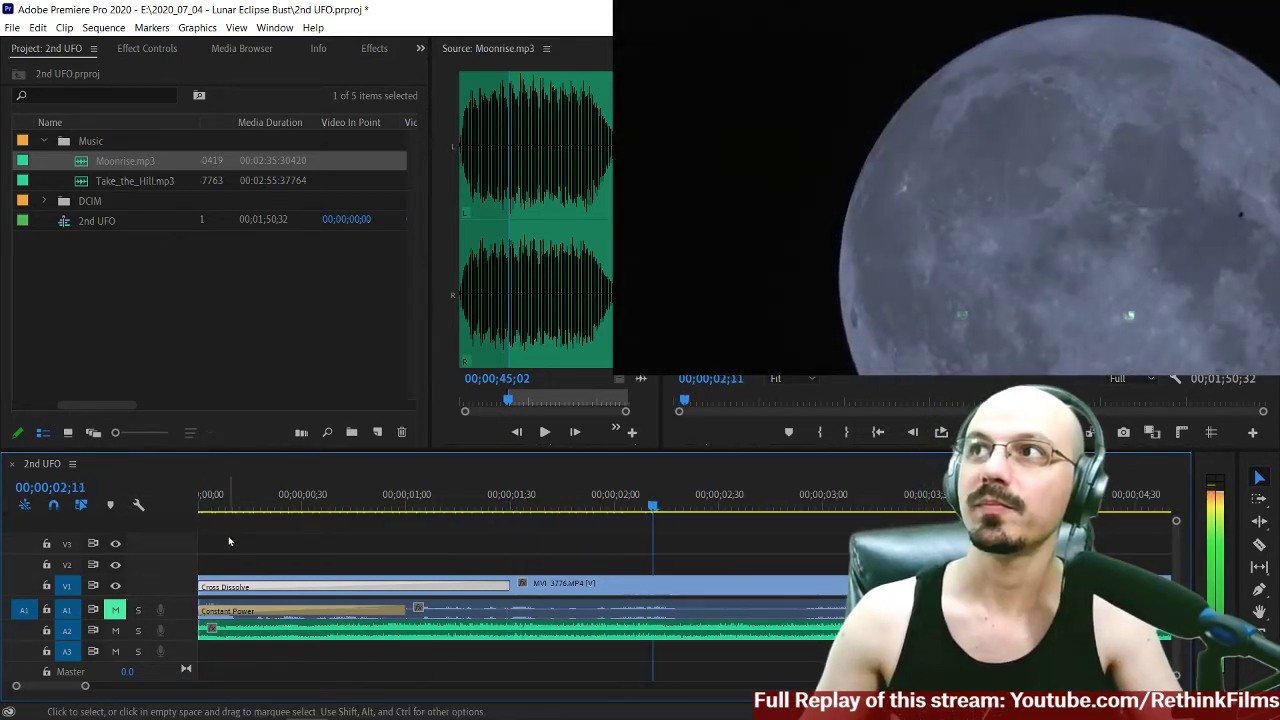
{"action": "key", "text": "space"}
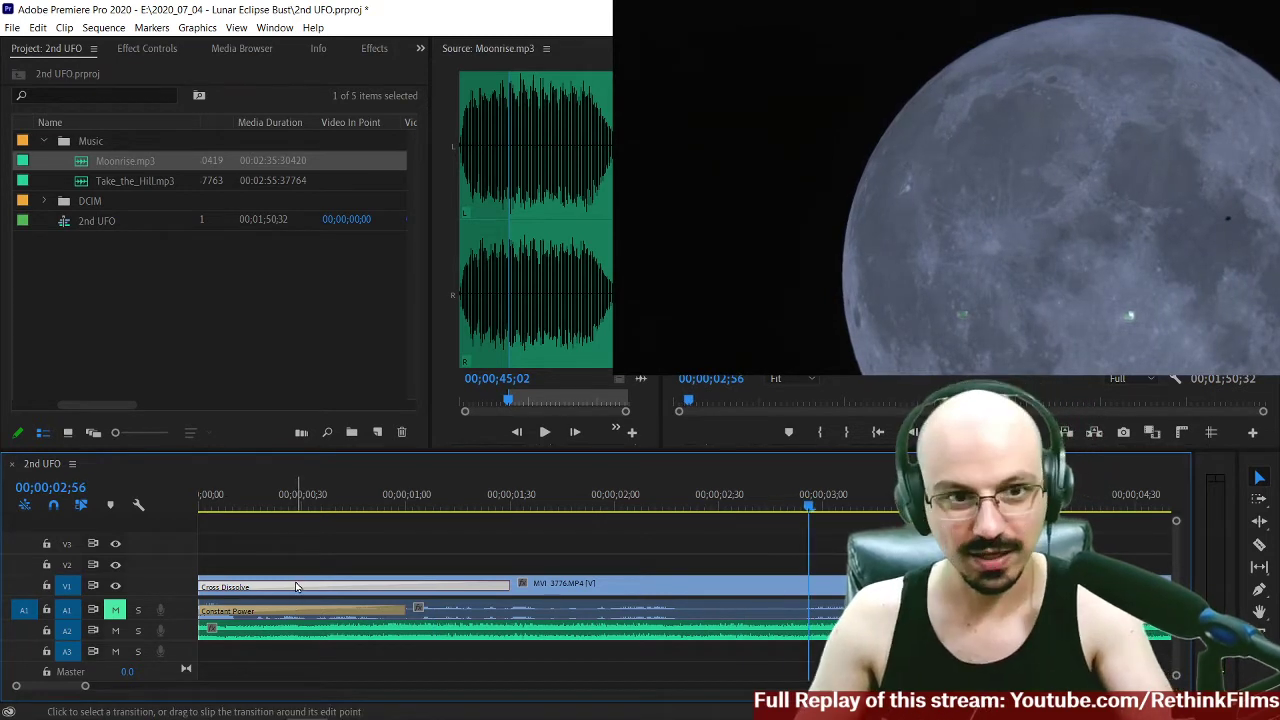
Delete the Cross Dissolve and Constant Power transitions from the start of the video clip.
{"action": "left_click", "coordinate": [296, 587]}
{"action": "key", "text": "Delete"}
{"action": "left_click", "coordinate": [251, 606]}
{"action": "key", "text": "Delete"}
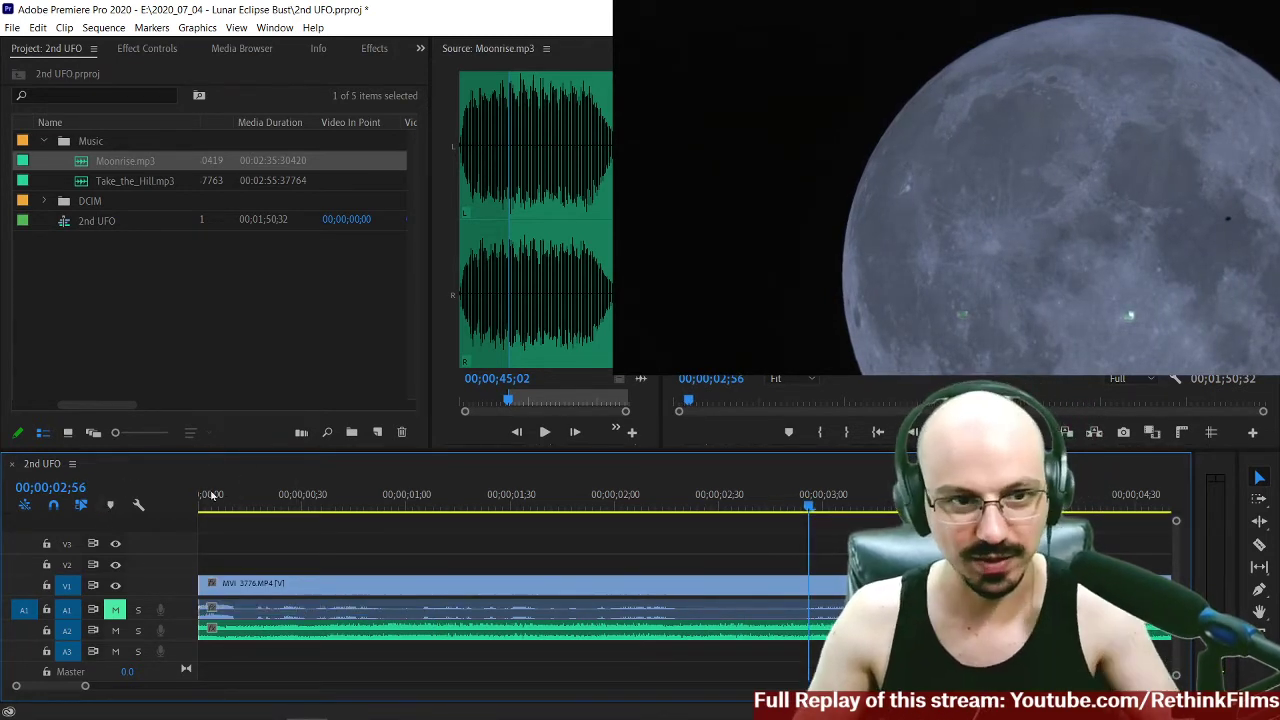
Play the sequence from the start and pause at 00;00;09;50 to examine the object over the moon.
{"action": "left_click", "coordinate": [201, 494]}
{"action": "key", "text": "minus"}
{"action": "key", "text": "minus"}
{"action": "key", "text": "minus"}
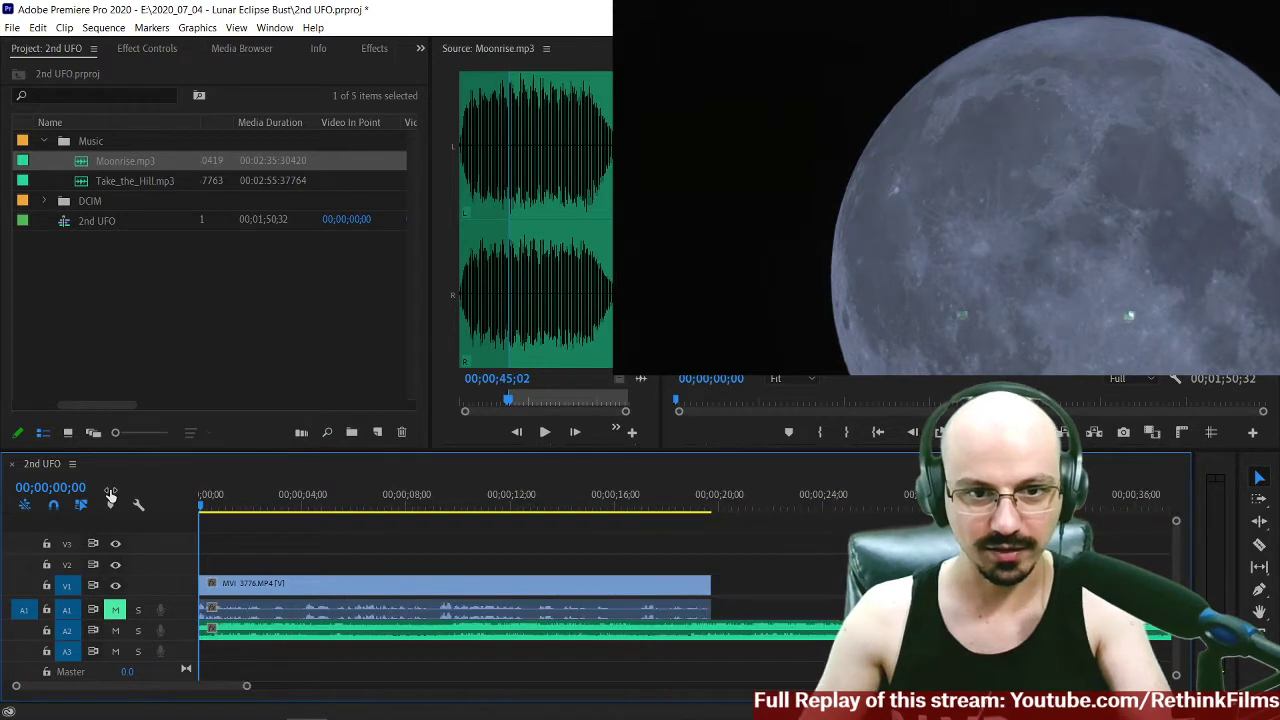
{"action": "key", "text": "space"}
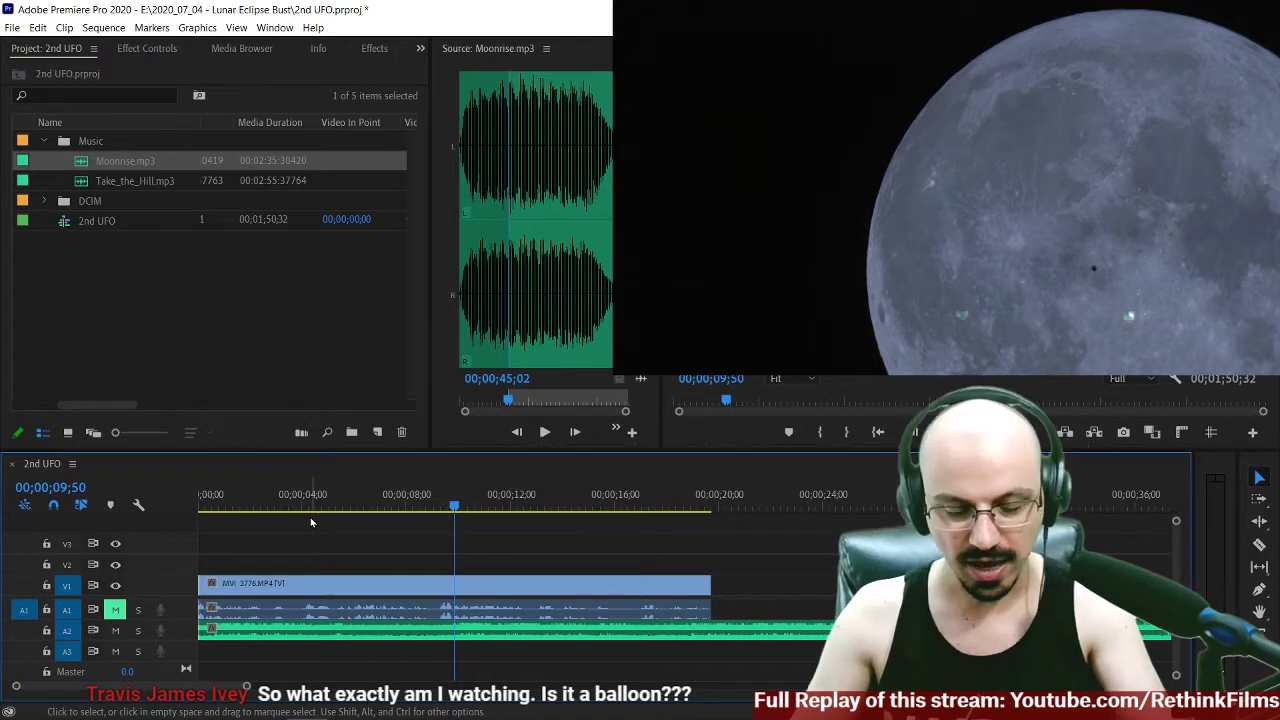
{"action": "key", "text": "equal"}
{"action": "key", "text": "equal"}
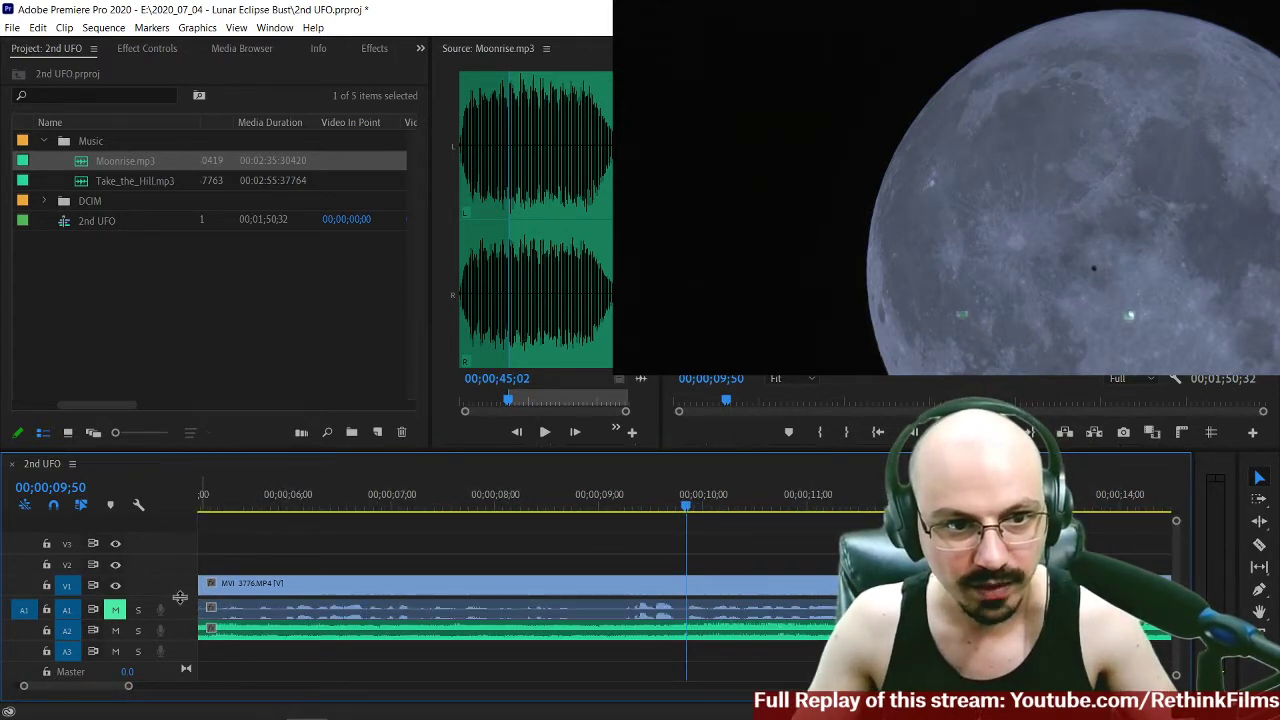
Increase the height of the audio tracks to show the waveforms of the camera audio and music in detail.
{"action": "left_click_drag", "start_coordinate": [180, 597], "coordinate": [180, 557]}
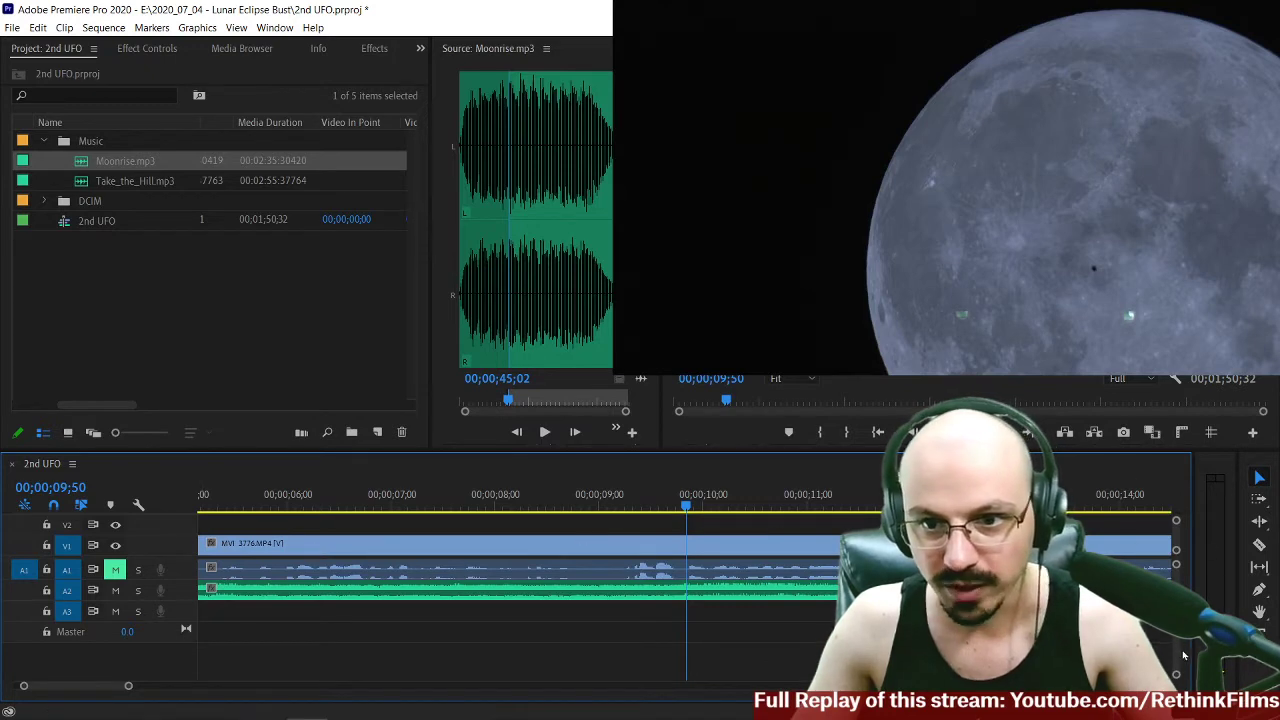
{"action": "left_click_drag", "start_coordinate": [1177, 674], "coordinate": [1177, 669]}
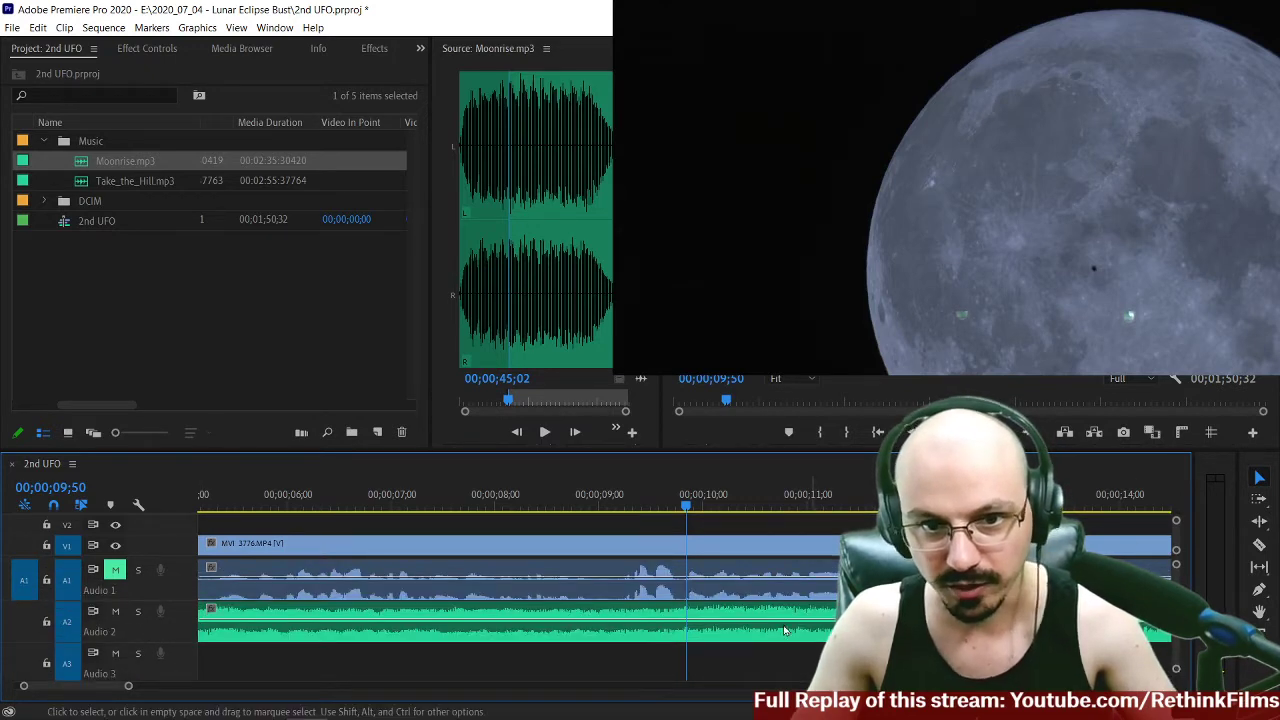
{"action": "key", "text": "="}
{"action": "key", "text": "="}
Replay and scrub the footage around 00;00;09;47 to examine the object crossing the moon.
{"action": "left_click", "coordinate": [388, 508]}
{"action": "key", "text": "space"}
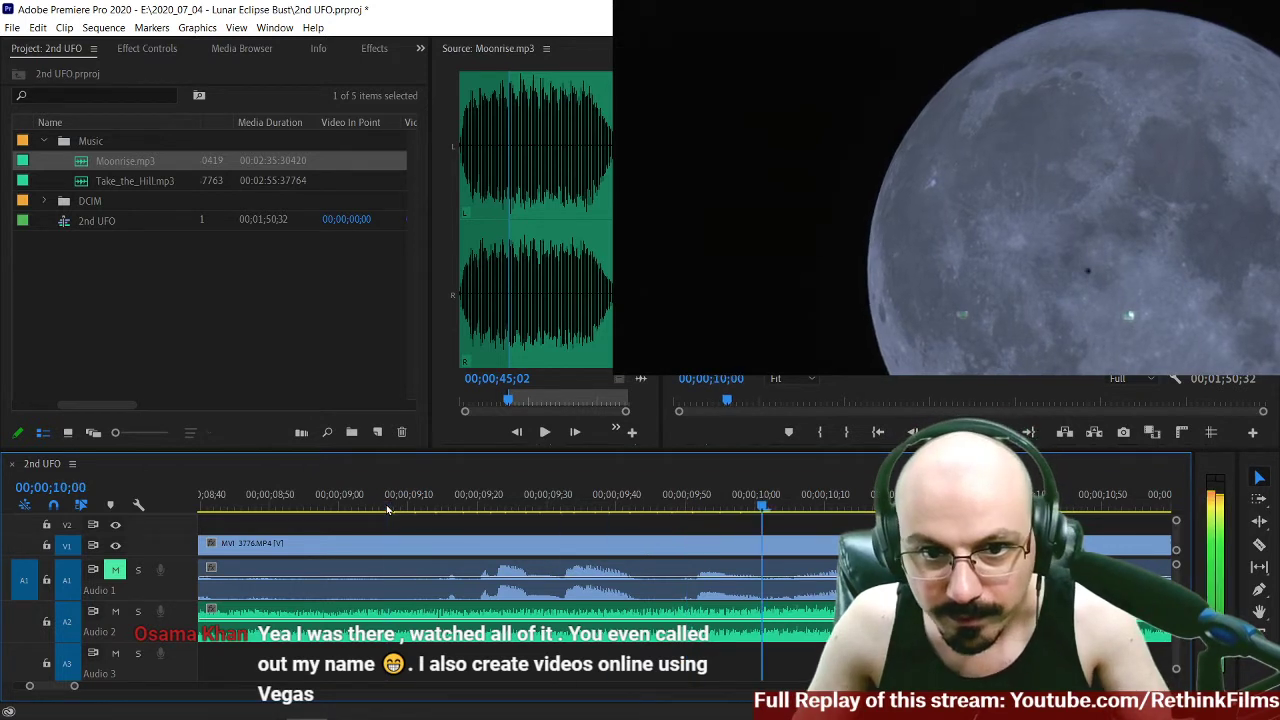
{"action": "mouse_move", "coordinate": [659, 501]}
{"action": "left_mouse_down"}
{"action": "mouse_move", "coordinate": [687, 506]}
{"action": "mouse_move", "coordinate": [666, 507]}
{"action": "left_mouse_up"}
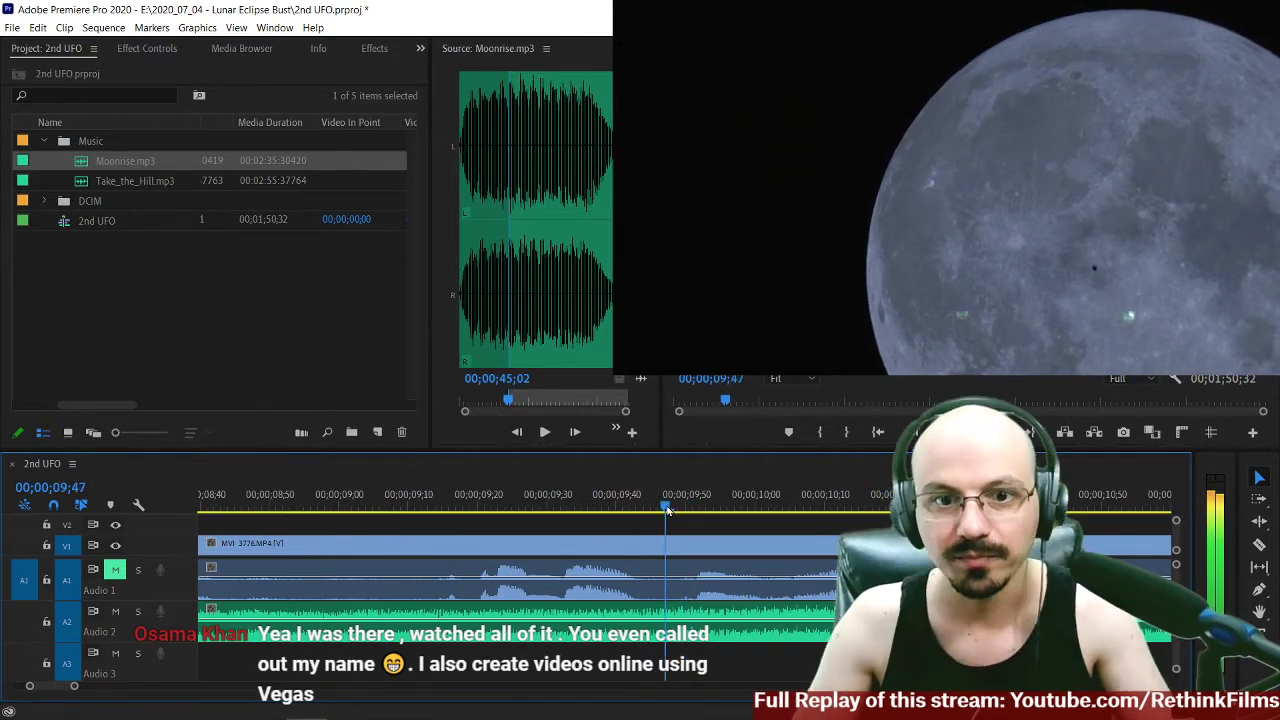
{"action": "key", "text": "space"}
{"action": "left_click", "coordinate": [585, 505]}
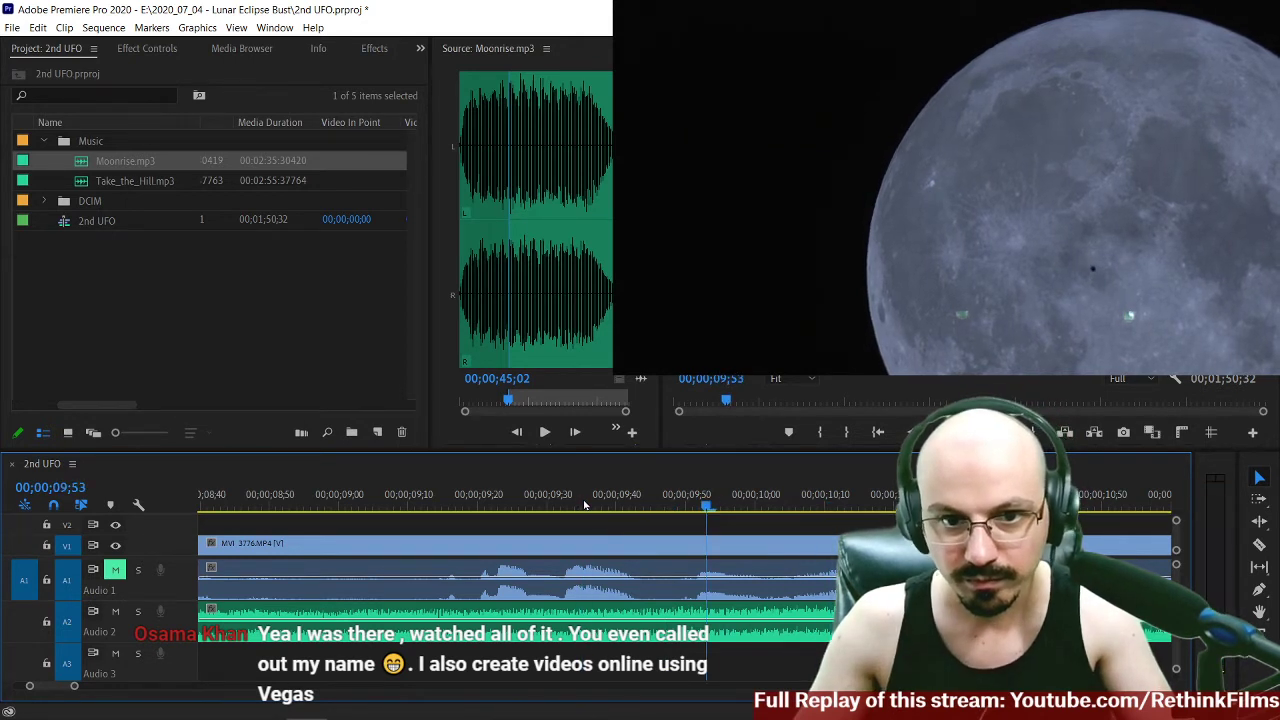
{"action": "left_click", "coordinate": [487, 508]}
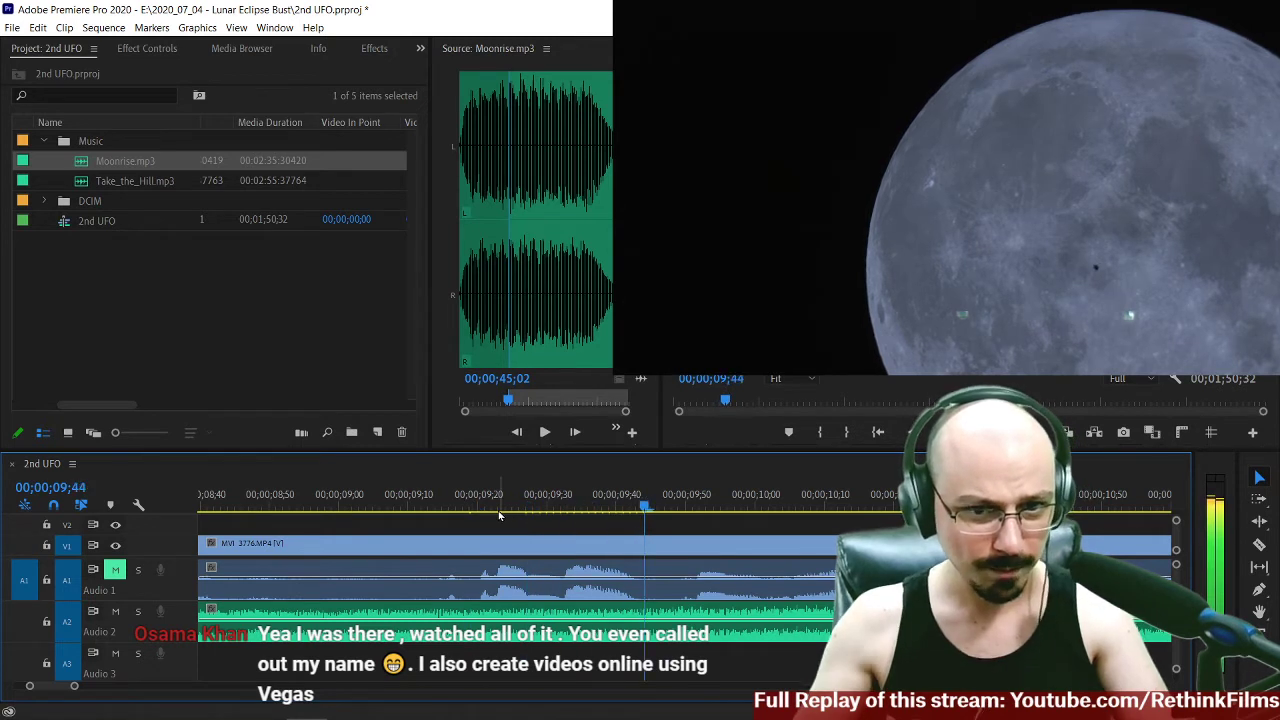
Step through the footage frame by frame and place the playhead at 00;00;09;47.
{"action": "key", "text": "Right"}
{"action": "key", "text": "Right"}
{"action": "key", "text": "Right"}
{"action": "key", "text": "Left"}
{"action": "key", "text": "Left"}
{"action": "key", "text": "Left"}
{"action": "key", "text": "Left"}
{"action": "key", "text": "Left"}
{"action": "key", "text": "Left"}
{"action": "key", "text": "Left"}
{"action": "key", "text": "Left"}
{"action": "key", "text": "Left"}
{"action": "key", "text": "Left"}
{"action": "key", "text": "Left"}
{"action": "key", "text": "Left"}
{"action": "key", "text": "Left"}
{"action": "key", "text": "Left"}
{"action": "key", "text": "Left"}
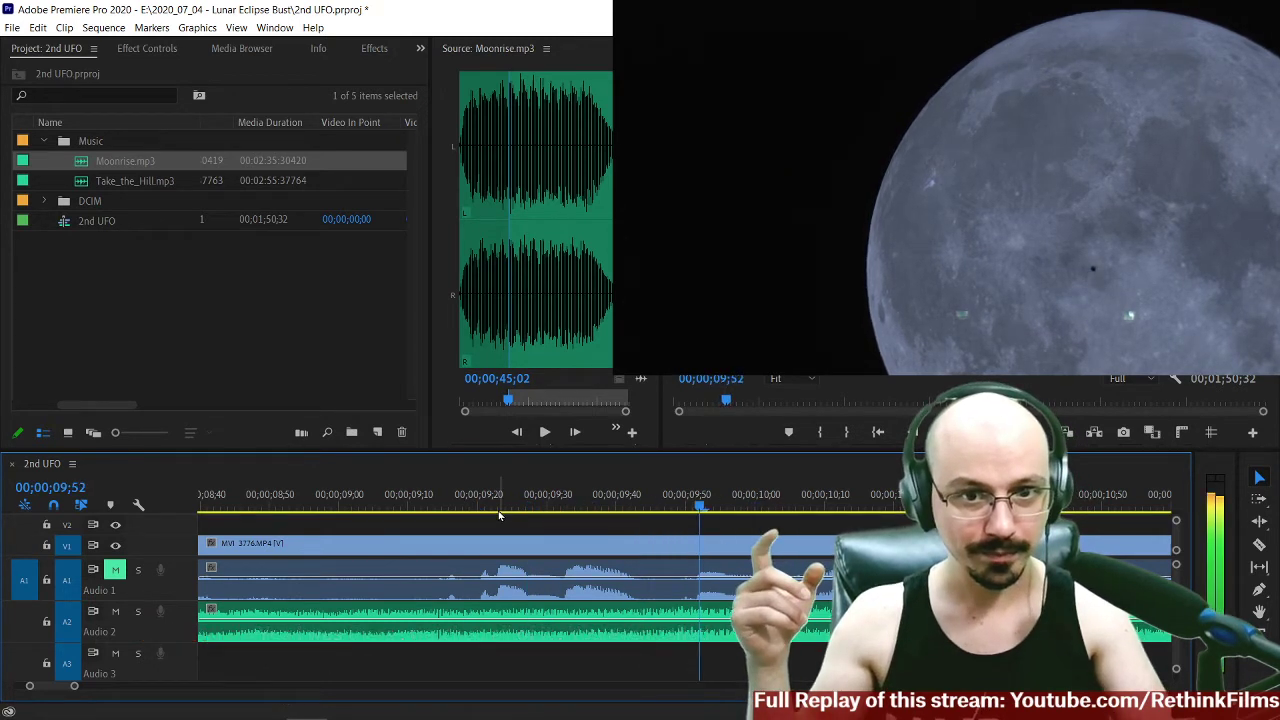
{"action": "key", "text": "Right"}
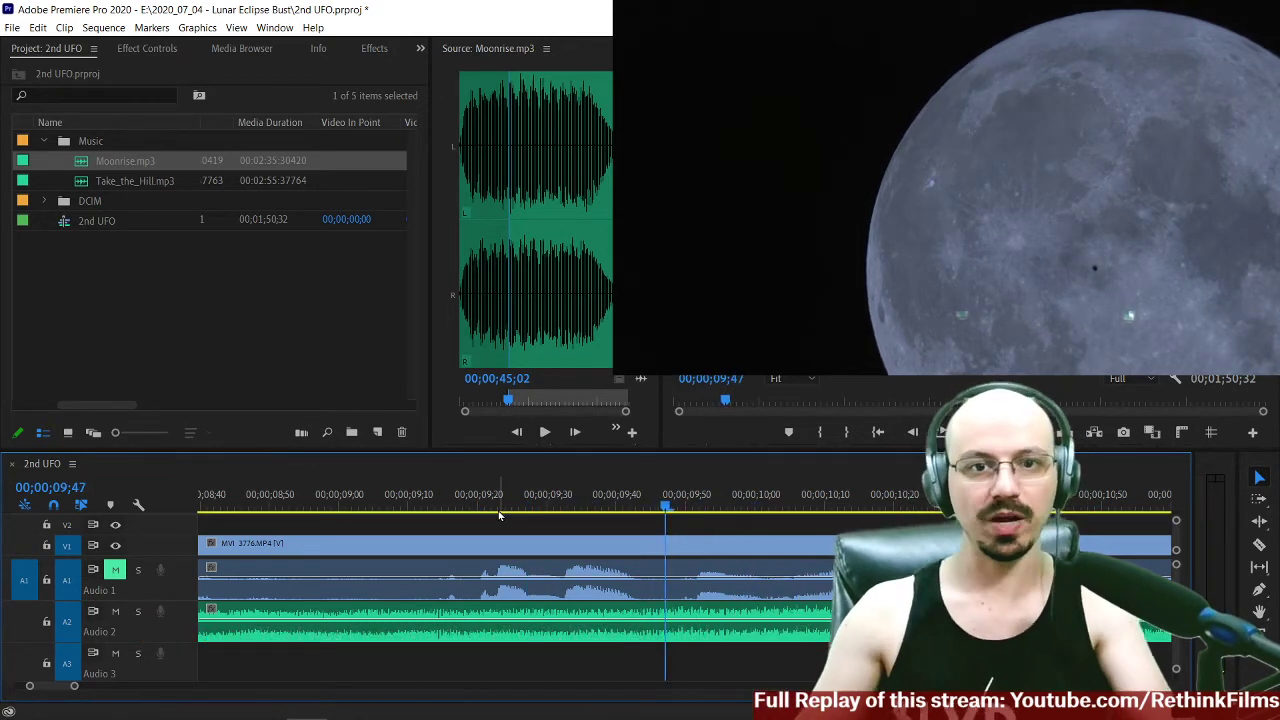
Split the MVI_3776.MP4 clip with the Razor tool at 00;00;09;47.
{"action": "key", "text": "minus"}
{"action": "key", "text": "minus"}
{"action": "key", "text": "minus"}
{"action": "key", "text": "minus"}
{"action": "key", "text": "minus"}
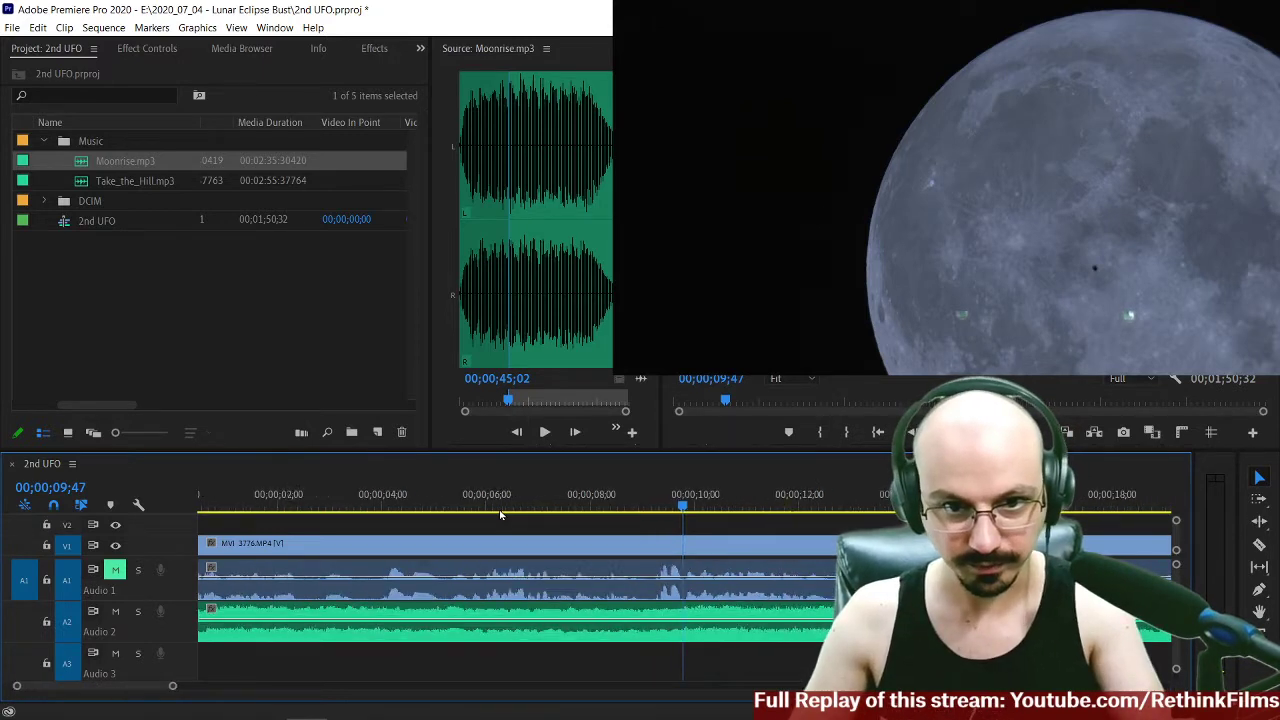
{"action": "key", "text": "c"}
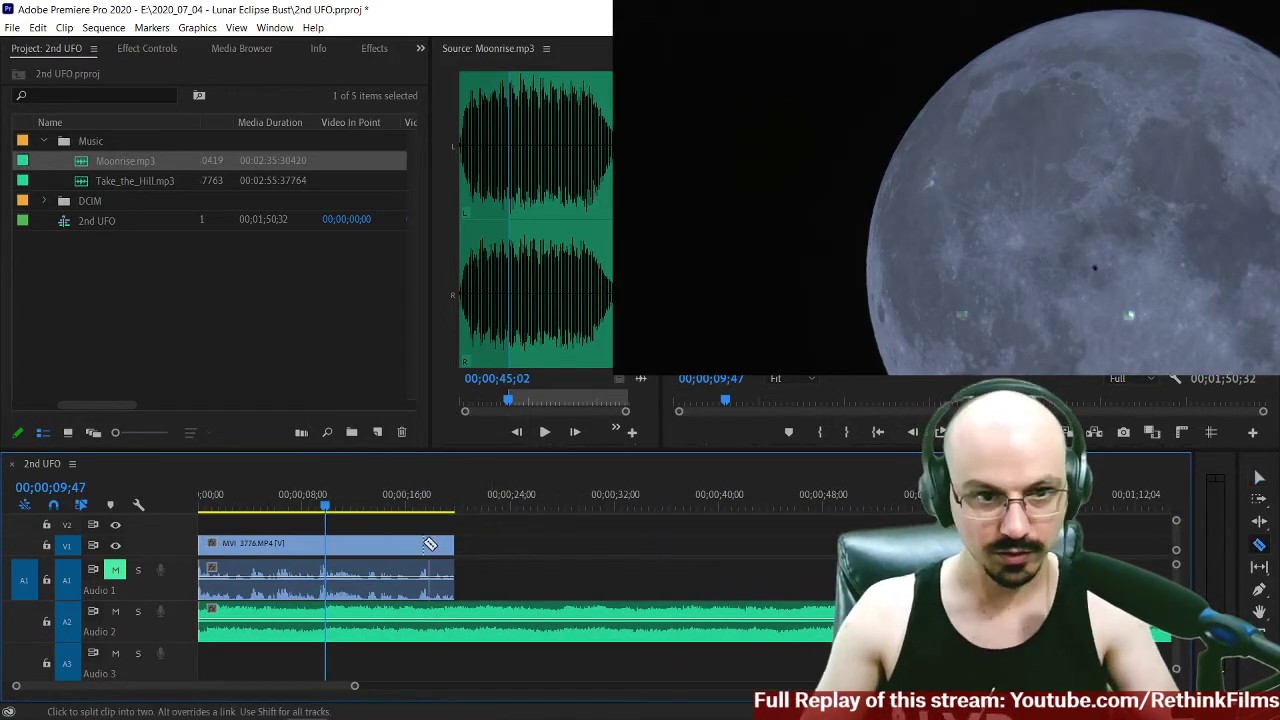
{"action": "left_click", "coordinate": [336, 546]}
{"action": "key", "text": "v"}
{"action": "scroll", "coordinate": [583, 559], "scroll_direction": "down", "scroll_amount": 1}
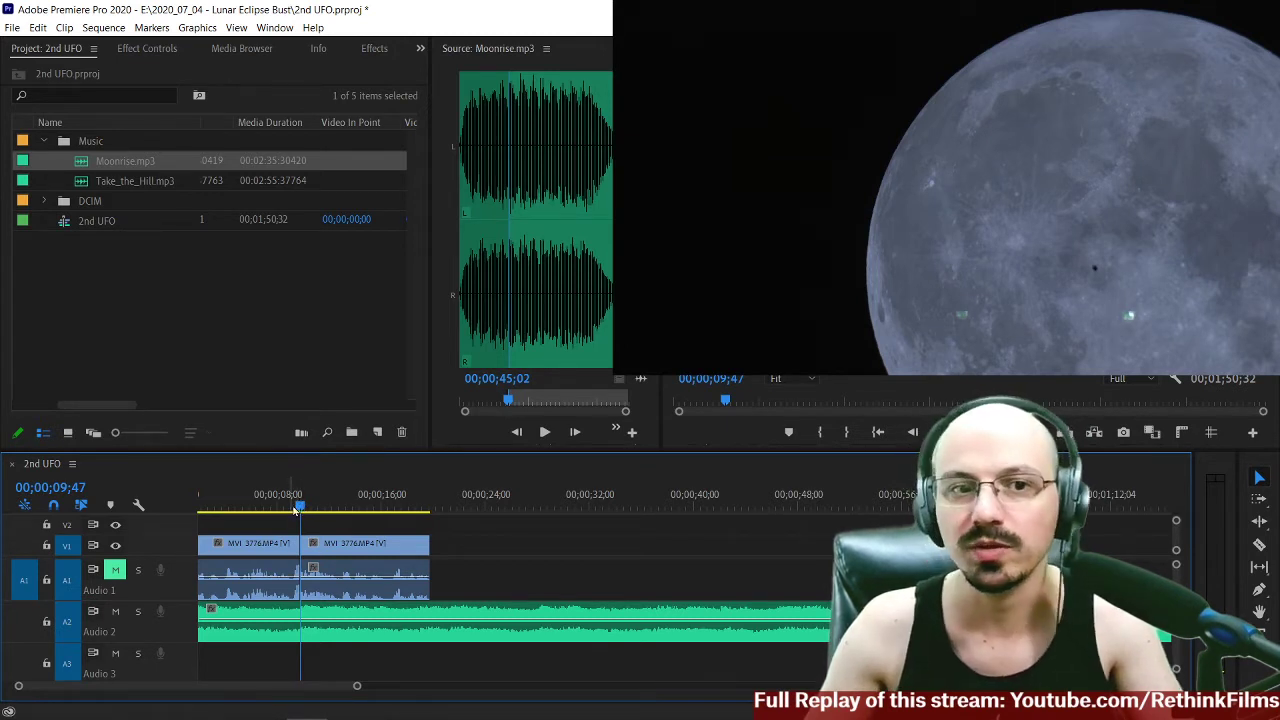
Split the first MVI_3776.MP4 segment with the Razor tool at 00;00;04;06.
{"action": "left_click_drag", "start_coordinate": [299, 507], "coordinate": [253, 509]}
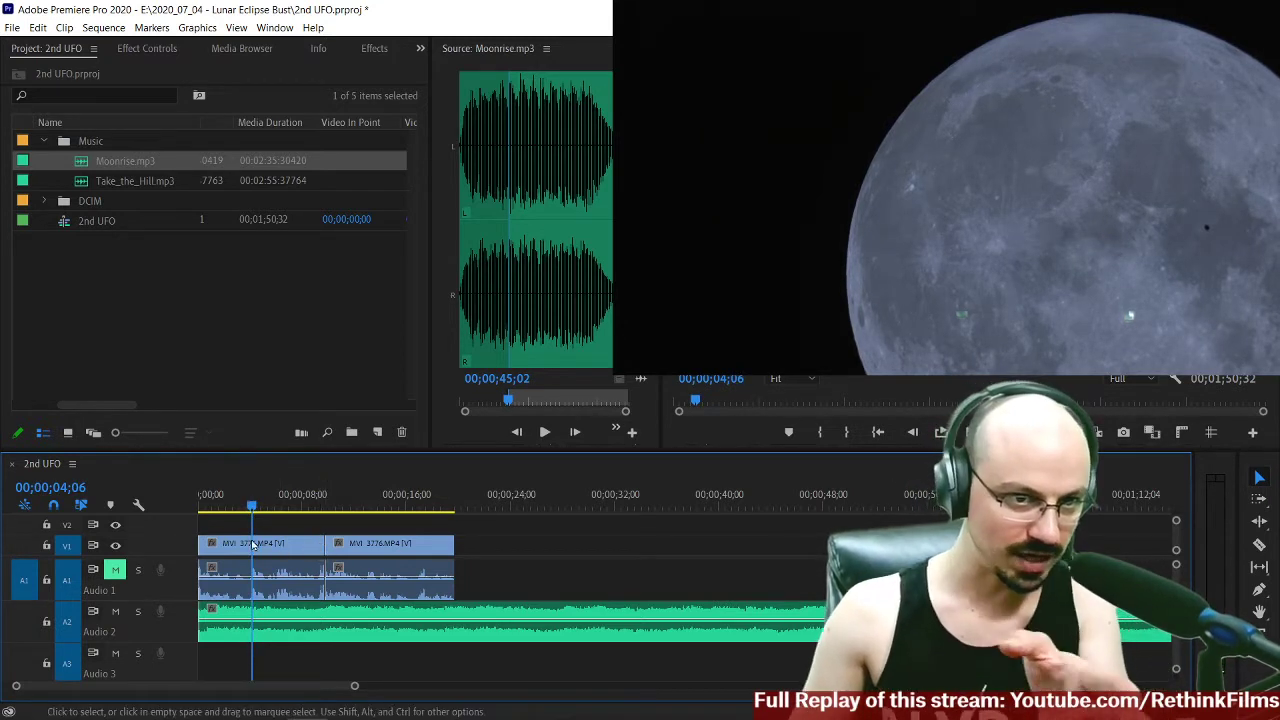
{"action": "key", "text": "c"}
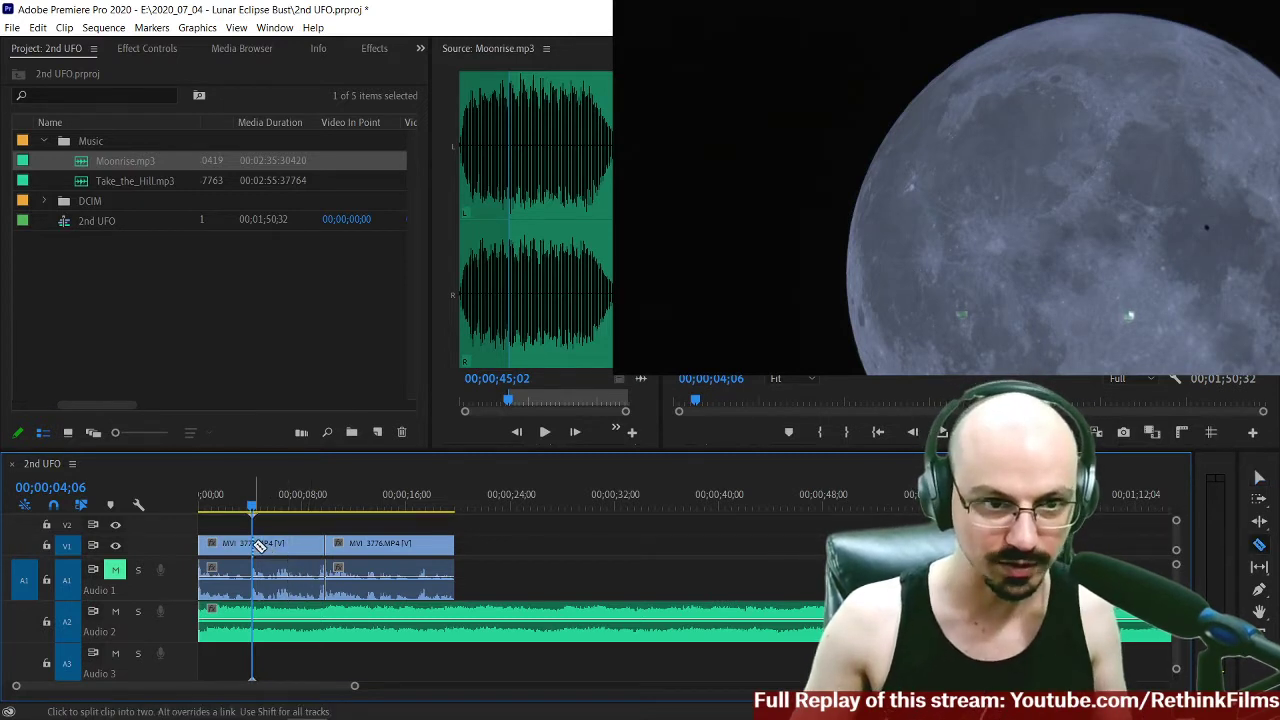
{"action": "left_click", "coordinate": [256, 545]}
{"action": "key", "text": "v"}
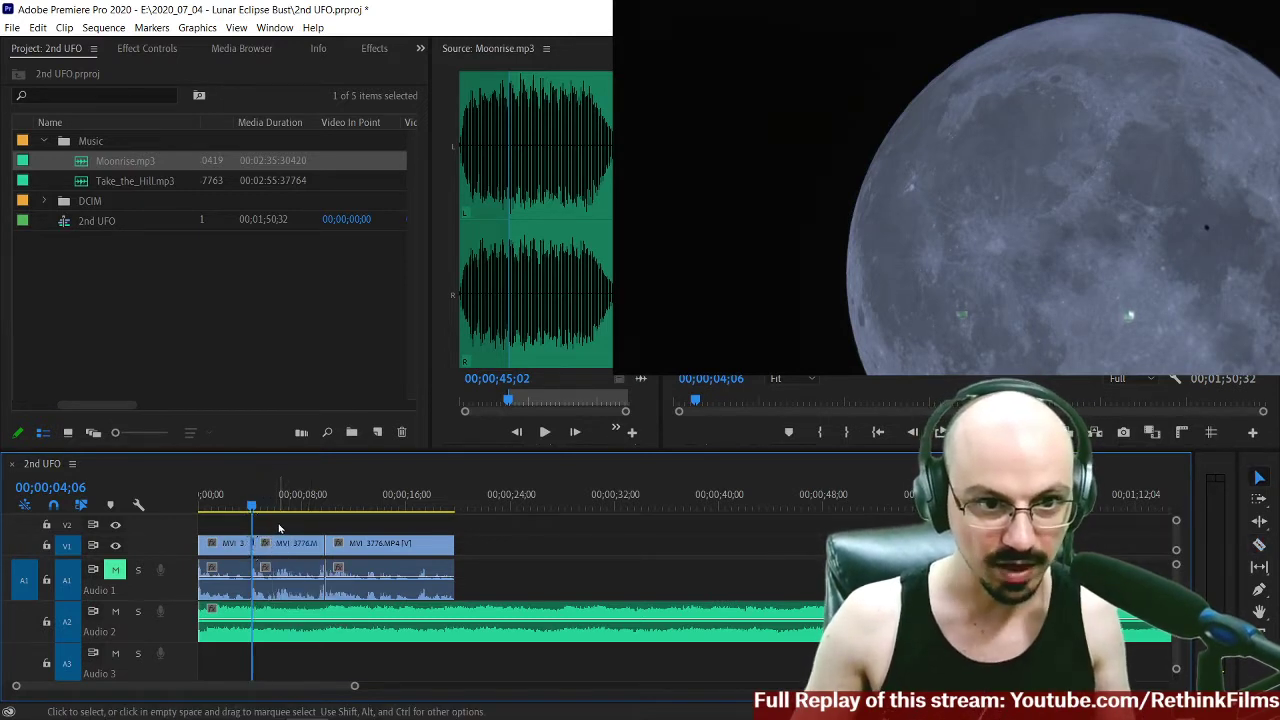
Duplicate the middle MVI_3776.MP4 segment with its audio directly after itself and delete the leftover footage behind the copy.
{"action": "left_click", "coordinate": [288, 545]}
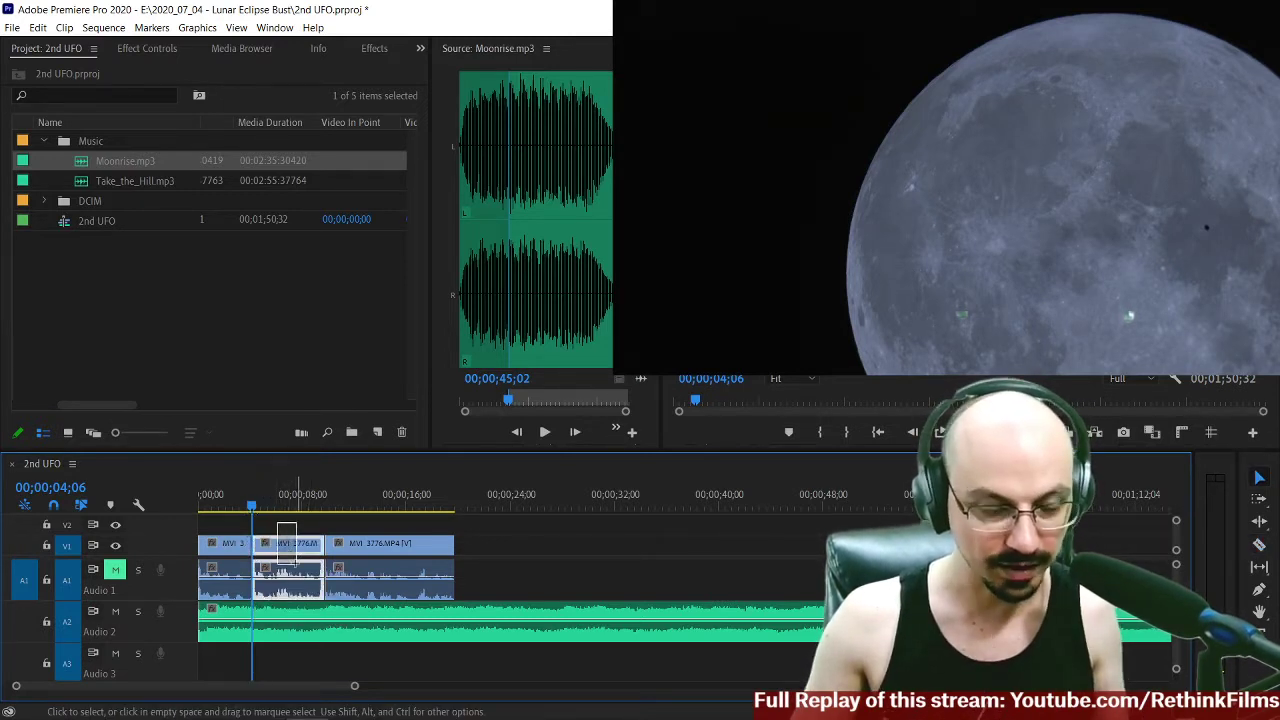
{"action": "left_click", "coordinate": [341, 509]}
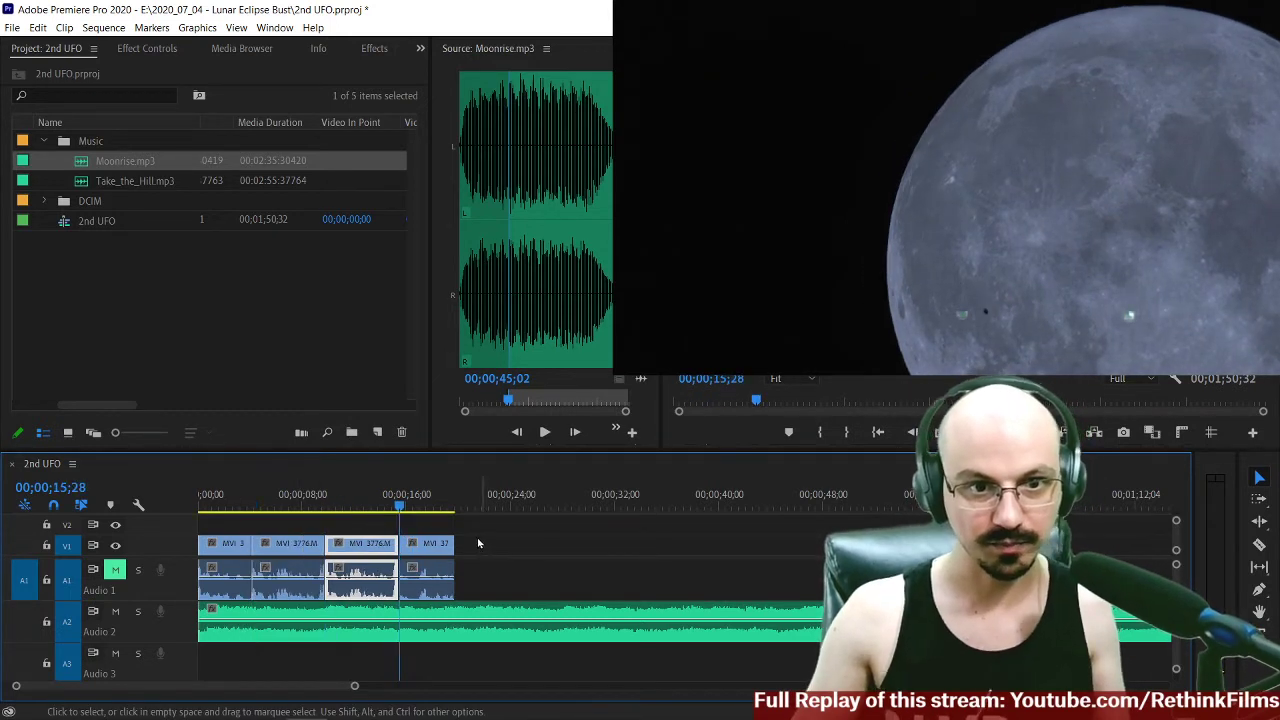
{"action": "left_click_drag", "start_coordinate": [480, 540], "coordinate": [435, 572]}
{"action": "key", "text": "Delete"}
Play the sequence from the start through the repeated segment and pause at 00;00;12;44.
{"action": "key", "text": "Home"}
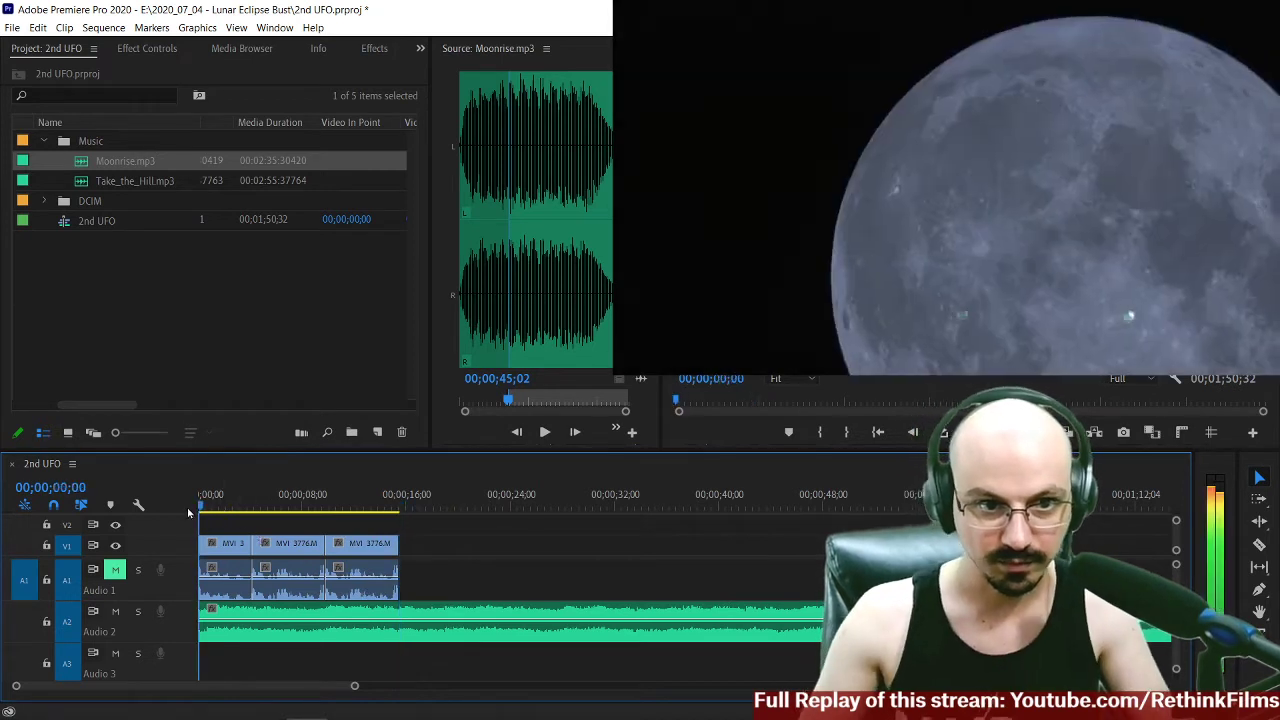
{"action": "key", "text": "space"}
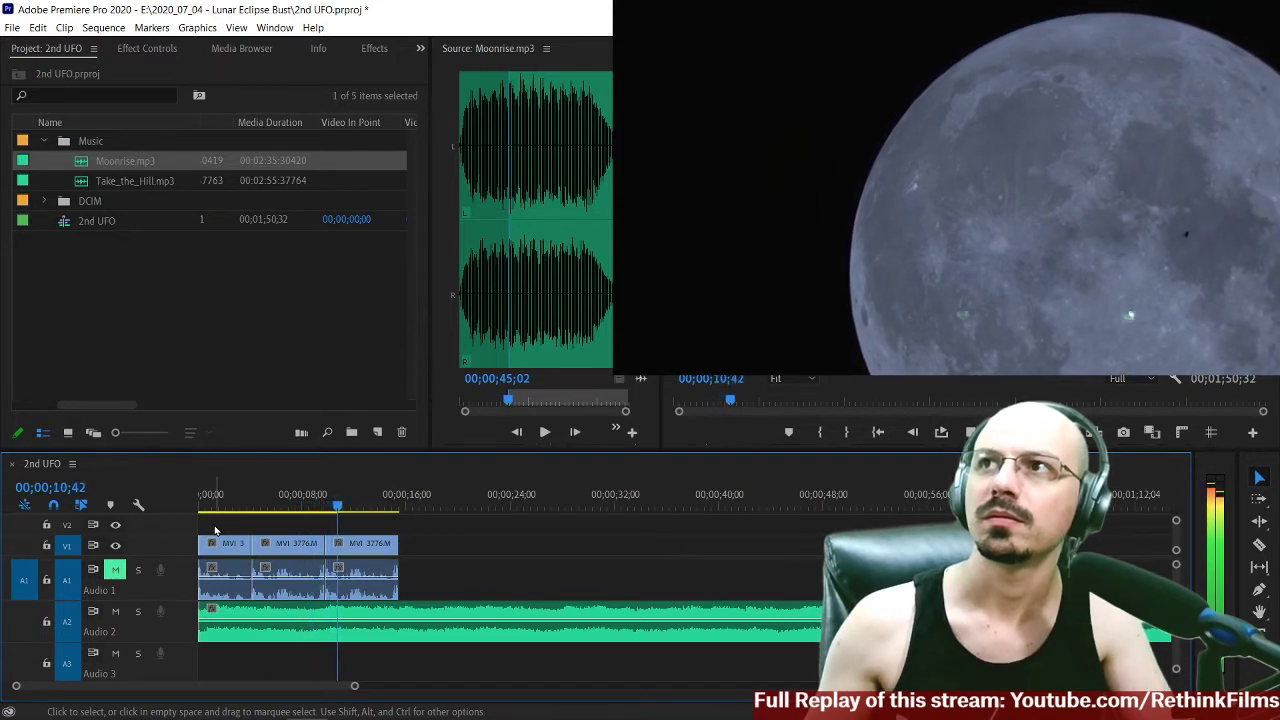
{"action": "scroll", "coordinate": [215, 532], "scroll_direction": "down", "scroll_amount": 2}
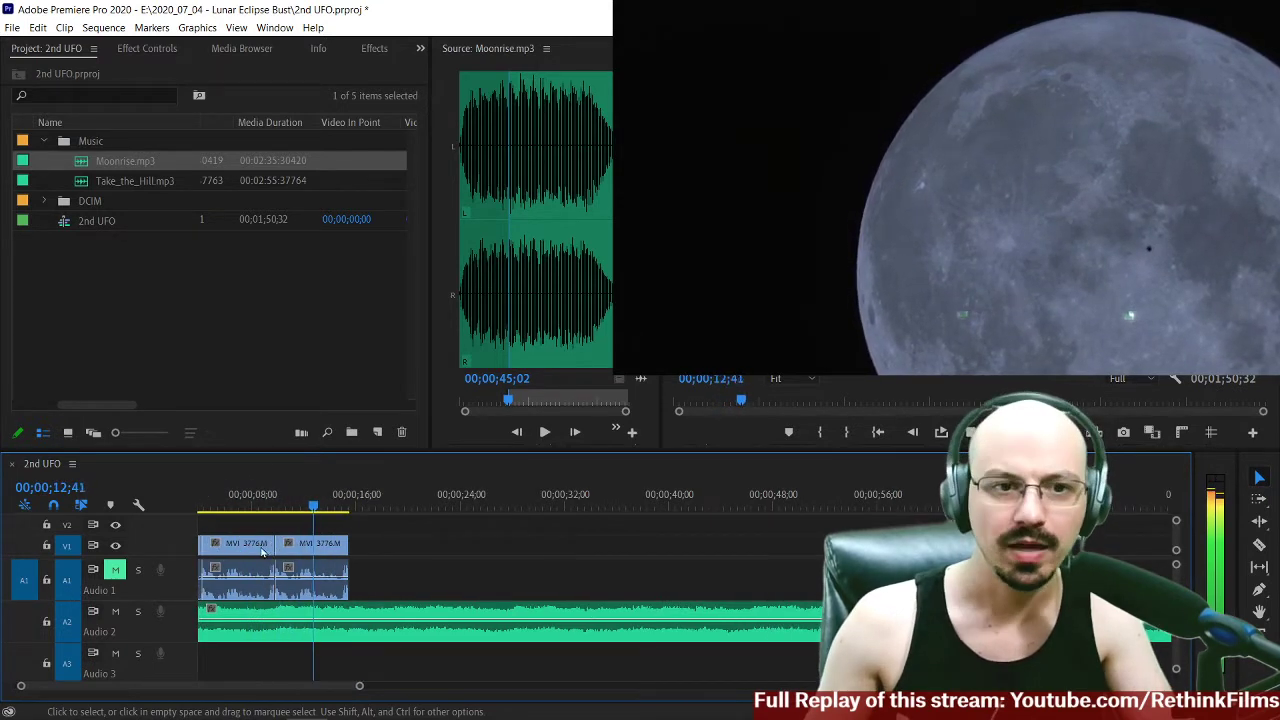
{"action": "key", "text": "space"}
{"action": "scroll", "coordinate": [215, 543], "scroll_direction": "up", "scroll_amount": 2}
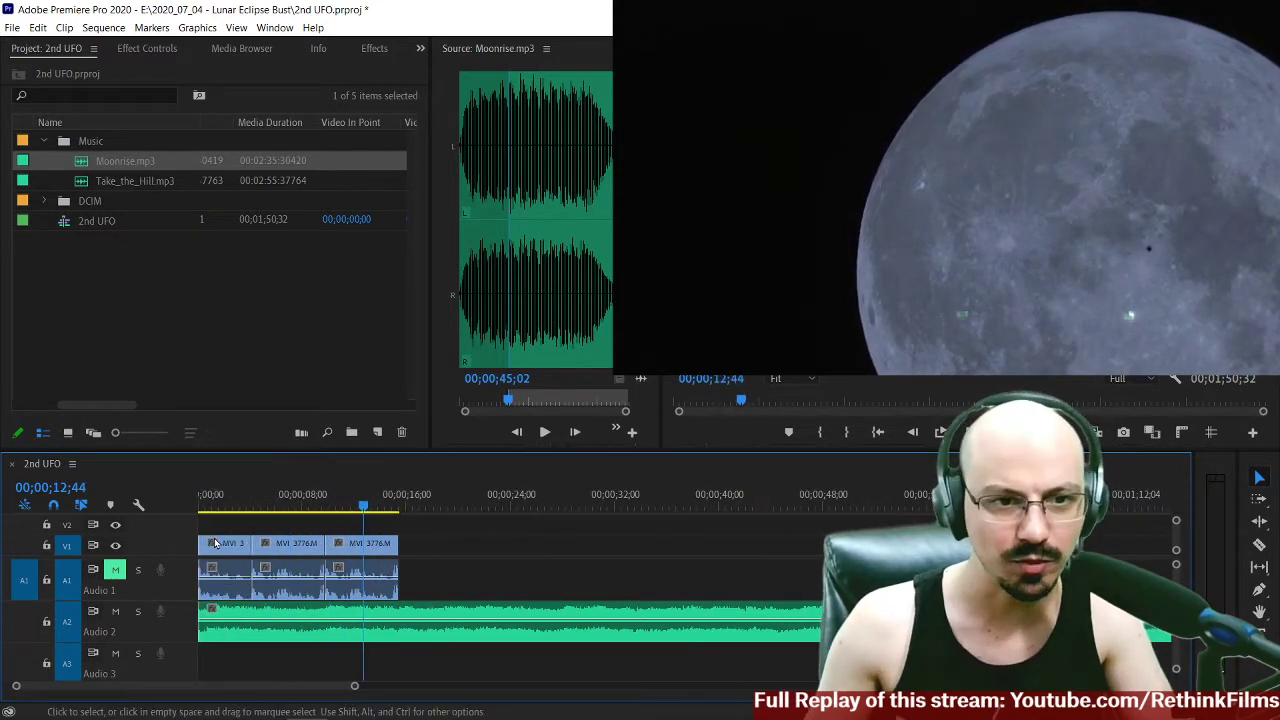
Replace the two opening segments with one continuous clip up to the repeated segment and play it from the start.
{"action": "left_click", "coordinate": [272, 545]}
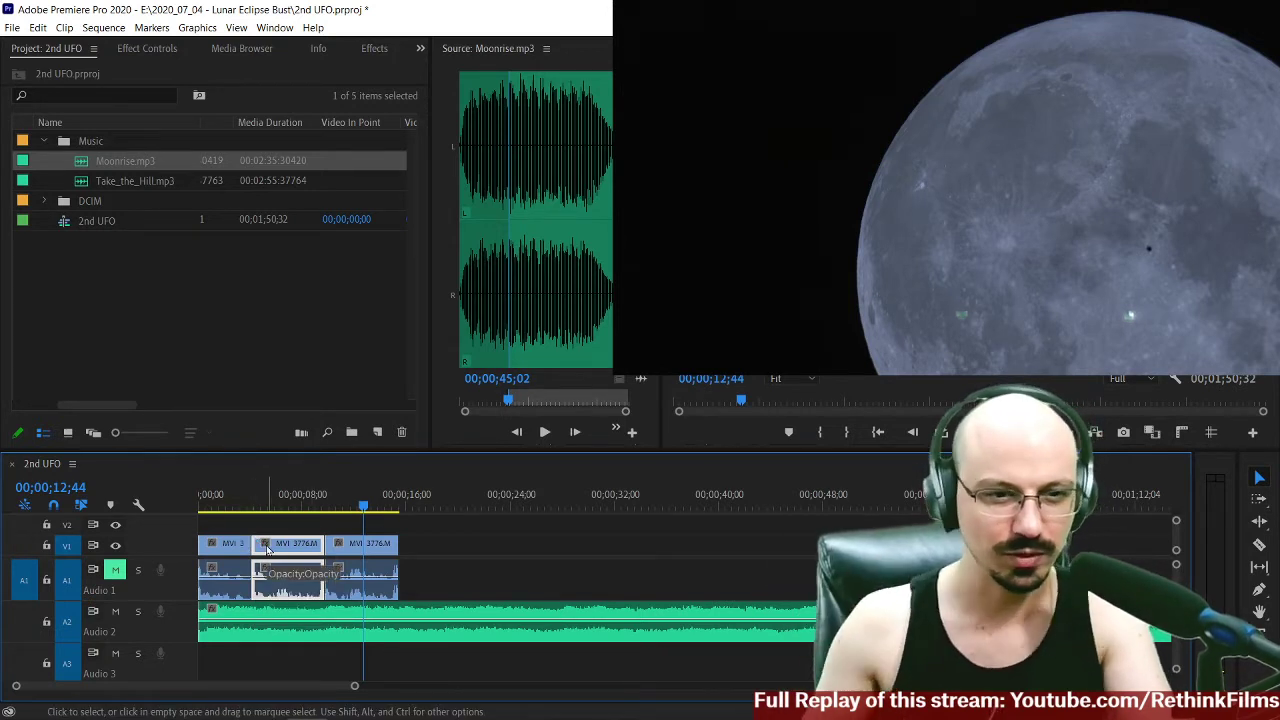
{"action": "left_click_drag", "start_coordinate": [251, 545], "coordinate": [334, 552]}
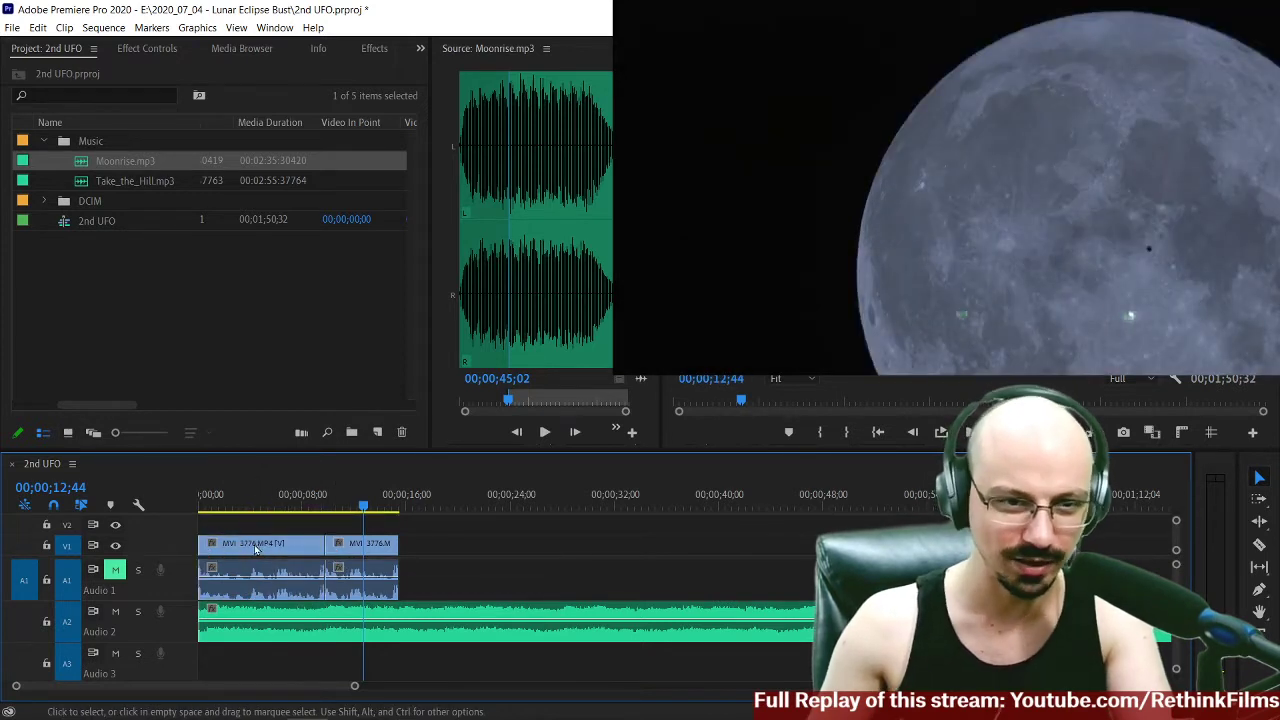
{"action": "left_click_drag", "start_coordinate": [219, 502], "coordinate": [167, 512]}
{"action": "key", "text": "space"}
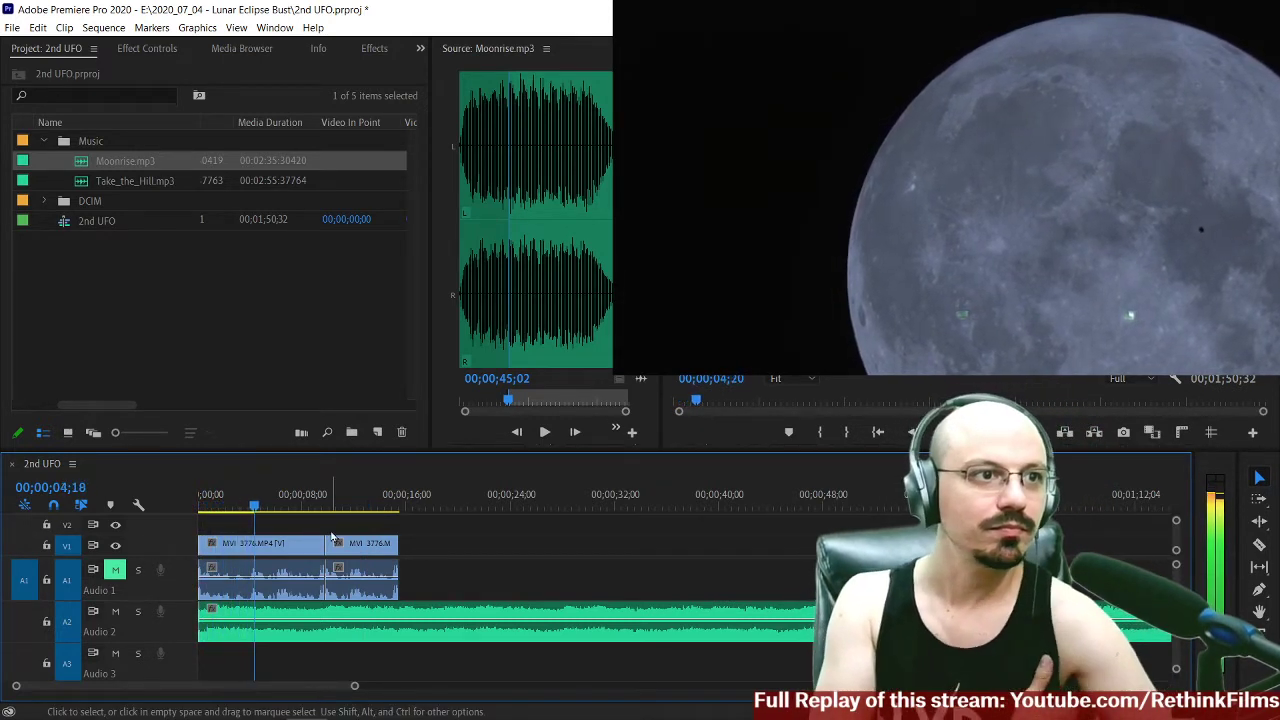
{"action": "key", "text": "space"}
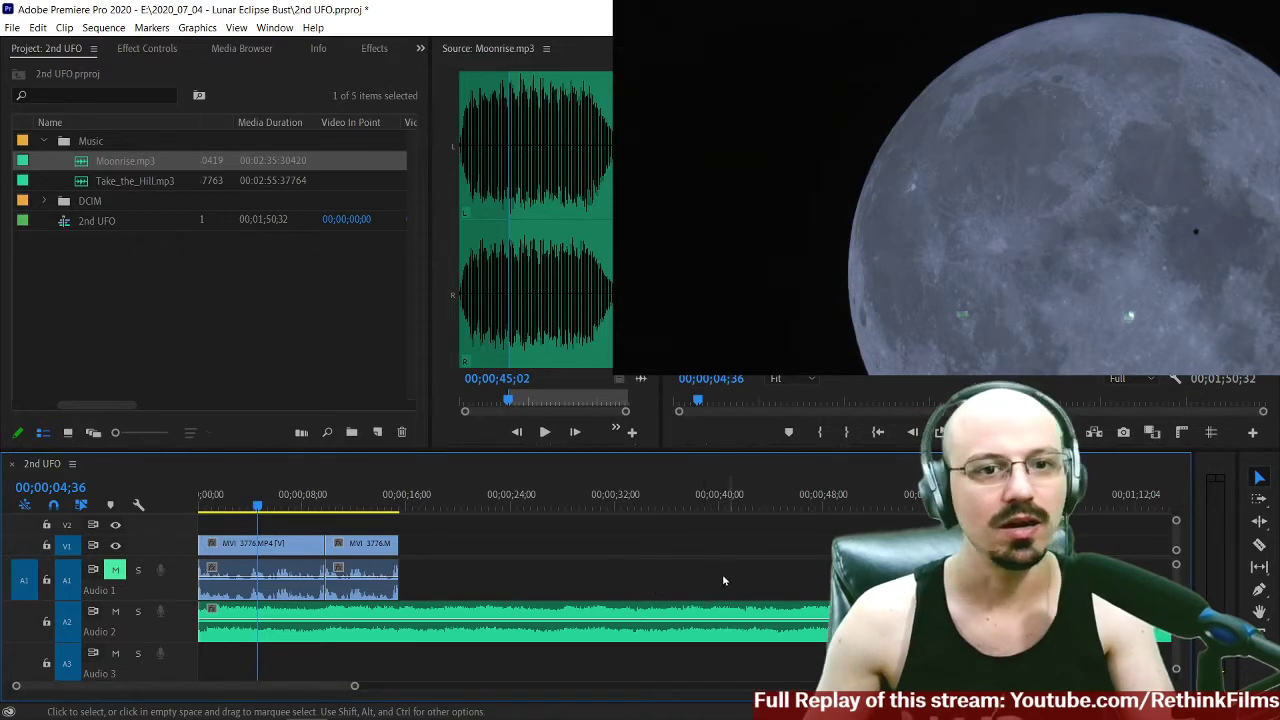
Play across the cut into the repeated segment and return to 00;00;10;26 to view the object.
{"action": "left_click_drag", "start_coordinate": [270, 500], "coordinate": [318, 507]}
{"action": "key", "text": "space"}
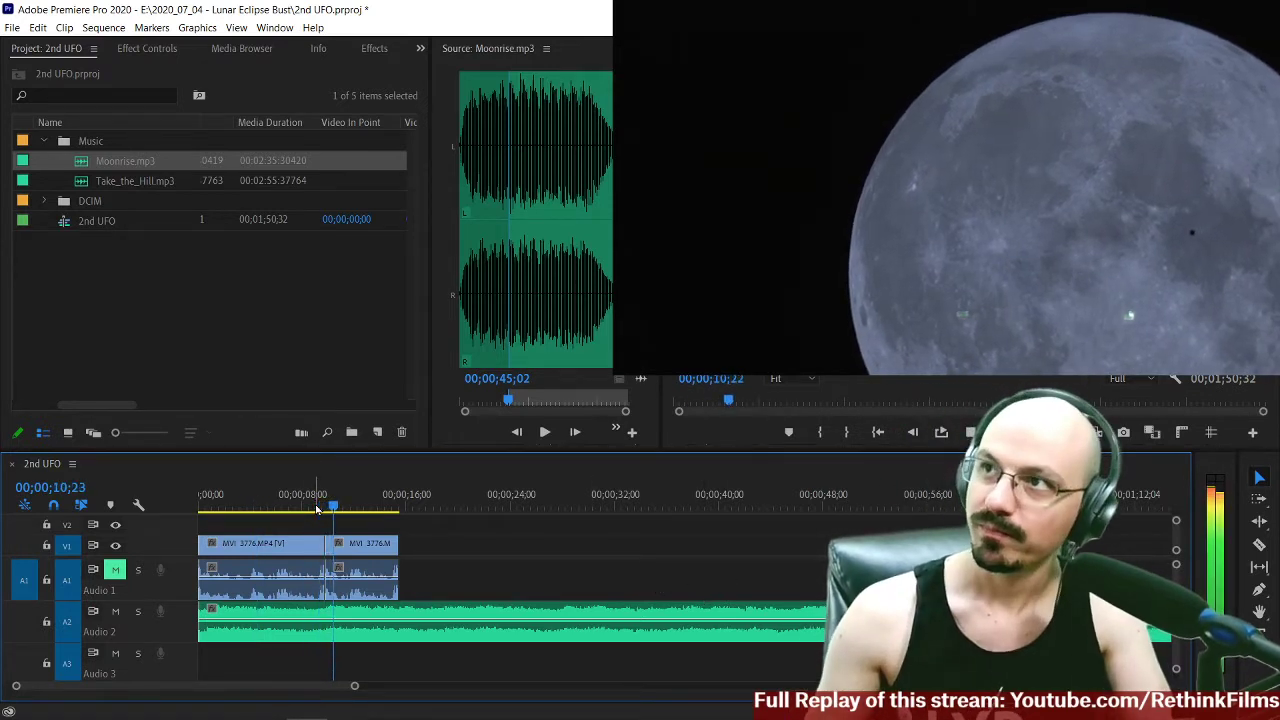
{"action": "key", "text": "space"}
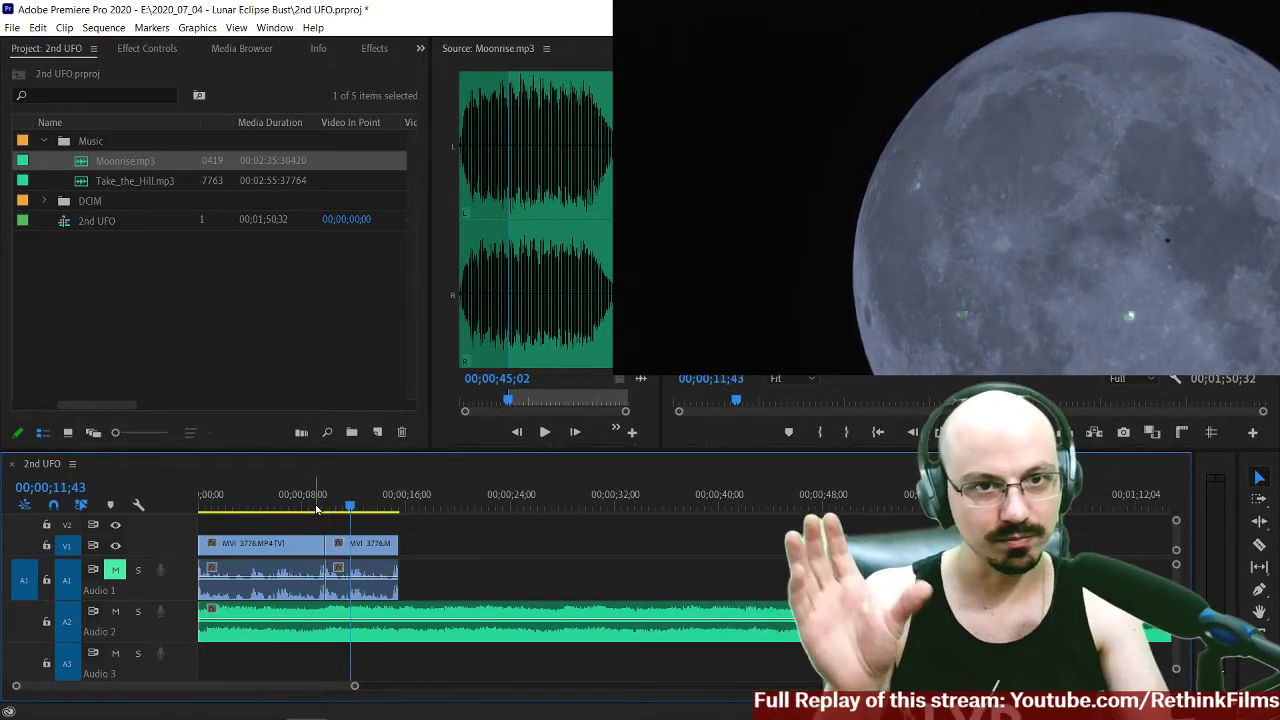
{"action": "left_click", "coordinate": [354, 507]}
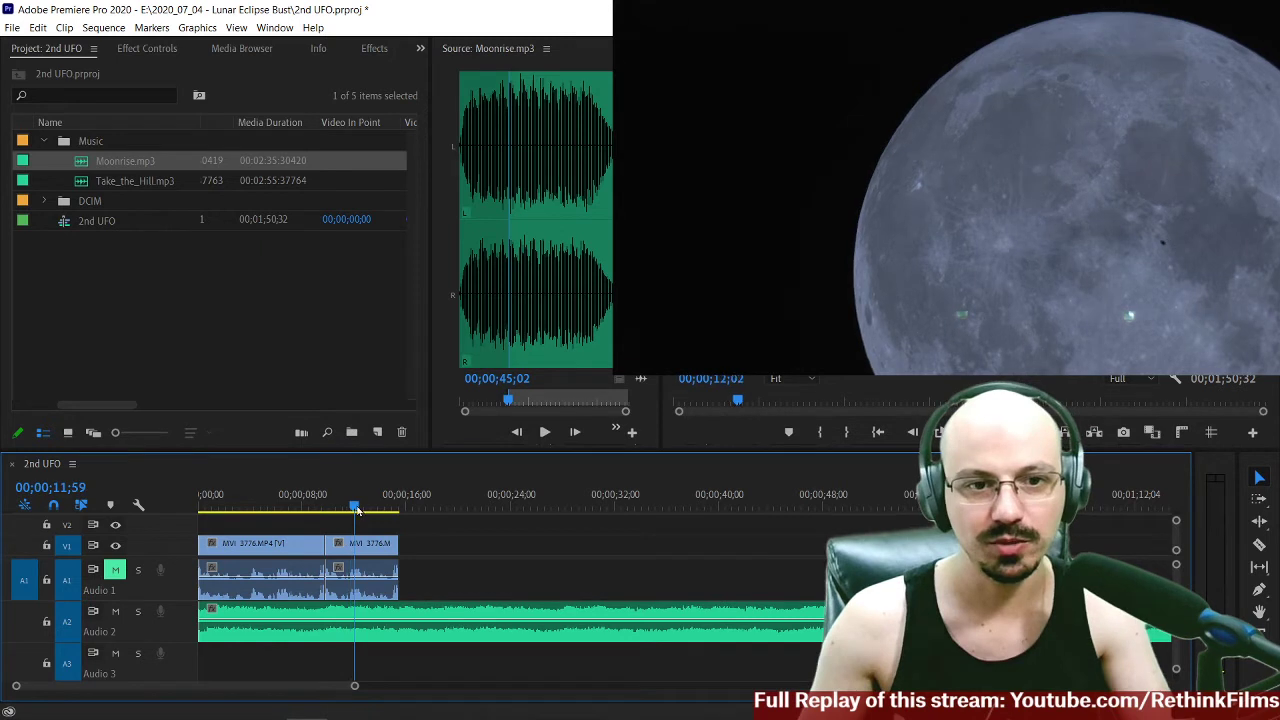
{"action": "left_click_drag", "start_coordinate": [358, 506], "coordinate": [334, 506]}
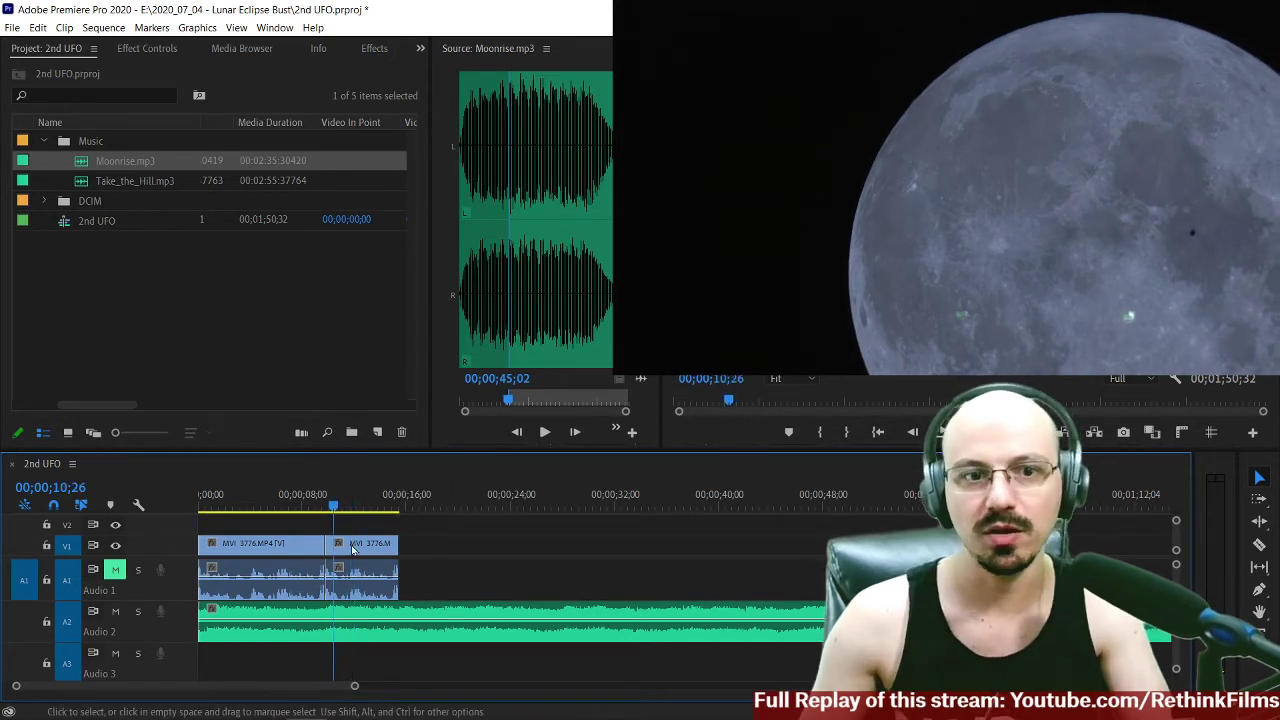
Enlarge the repeated segment through its Motion settings and set its Position to -44, 337.
{"action": "left_click", "coordinate": [350, 546]}
{"action": "double_click", "coordinate": [350, 546]}
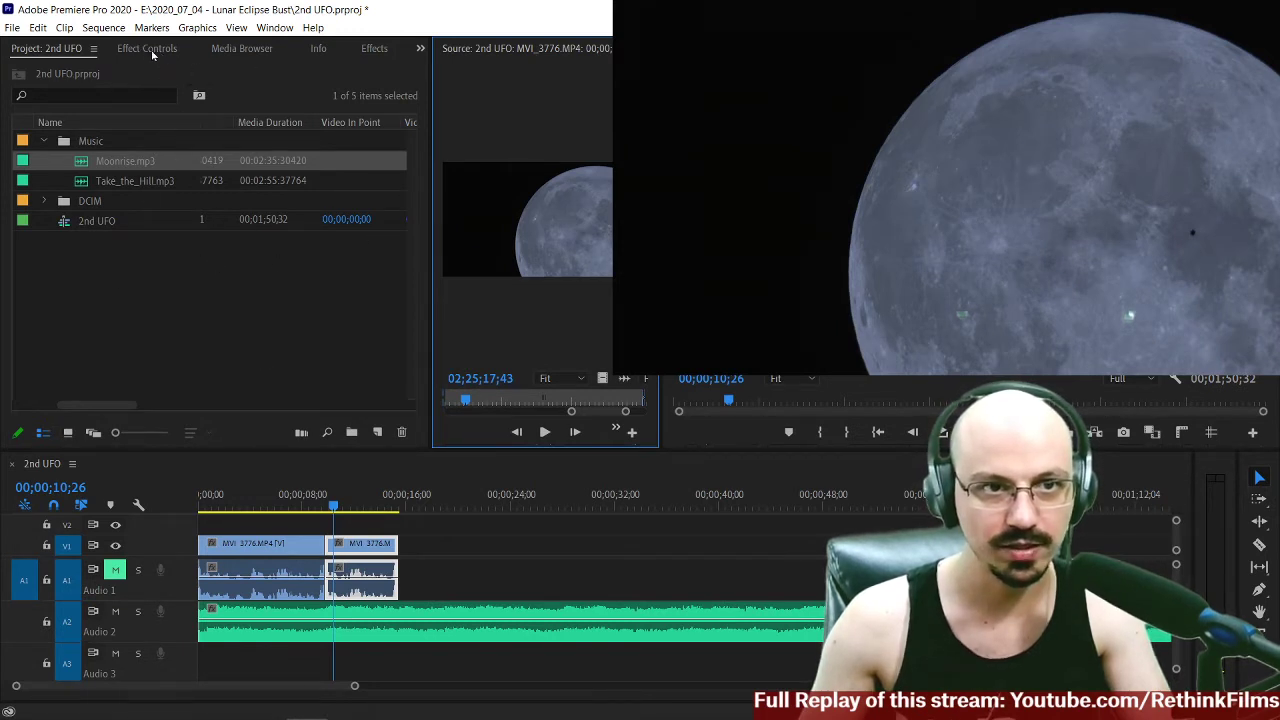
{"action": "left_click", "coordinate": [148, 49]}
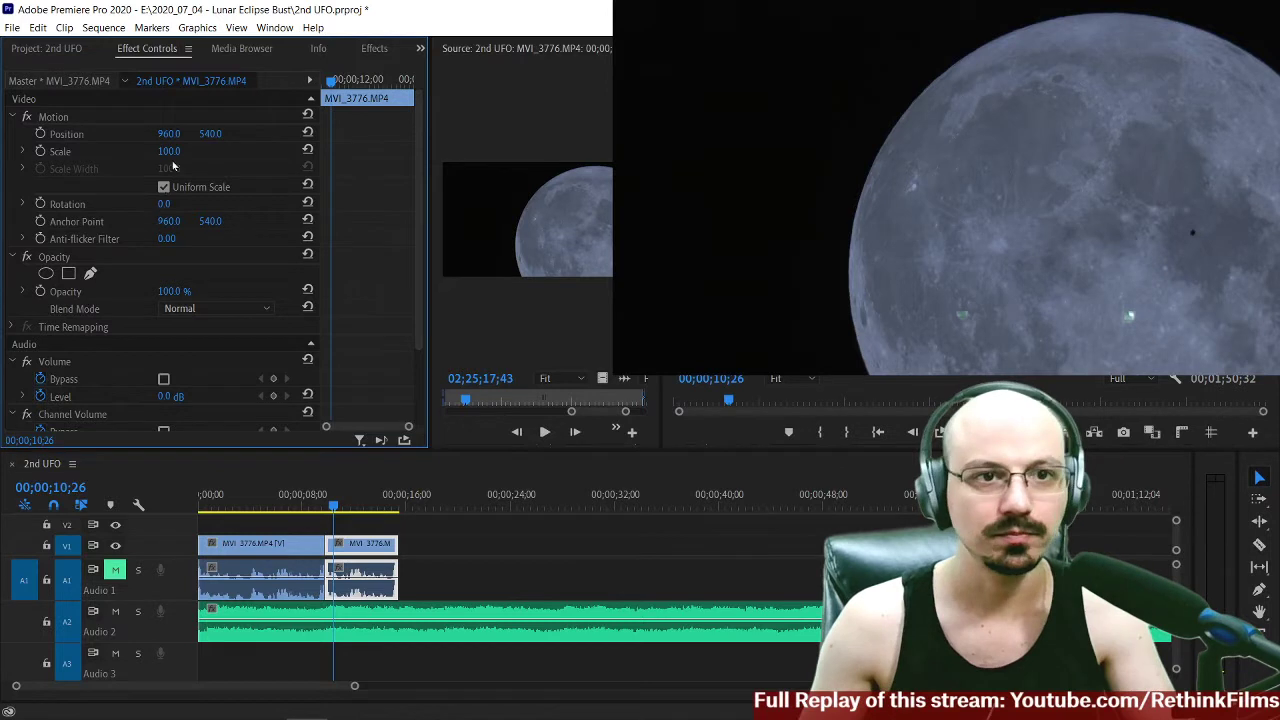
{"action": "scroll", "coordinate": [167, 175], "scroll_direction": "down", "scroll_amount": 1}
{"action": "left_click_drag", "start_coordinate": [168, 134], "coordinate": [70, 119]}
{"action": "mouse_move", "coordinate": [224, 119]}
{"action": "left_mouse_down"}
{"action": "mouse_move", "coordinate": [204, 119]}
{"action": "mouse_move", "coordinate": [218, 117]}
{"action": "left_mouse_up"}
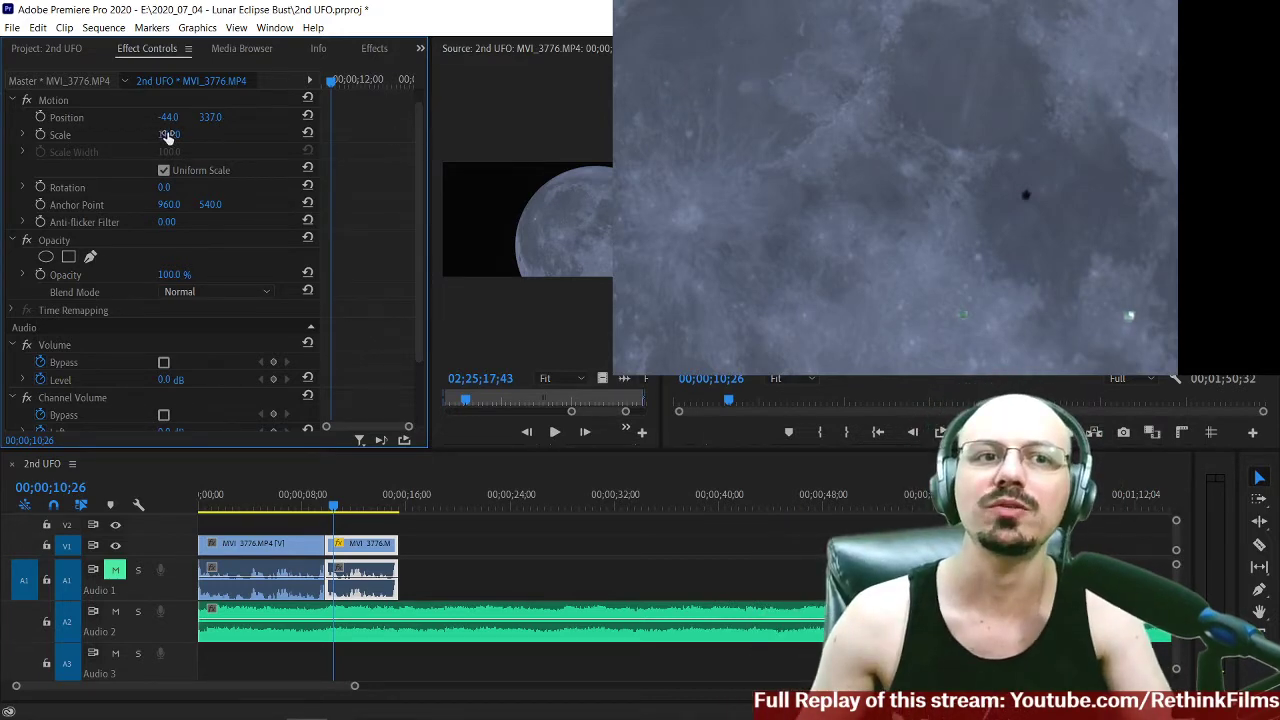
Set the repeated segment's Scale to 250.
{"action": "left_click_drag", "start_coordinate": [169, 136], "coordinate": [205, 136]}
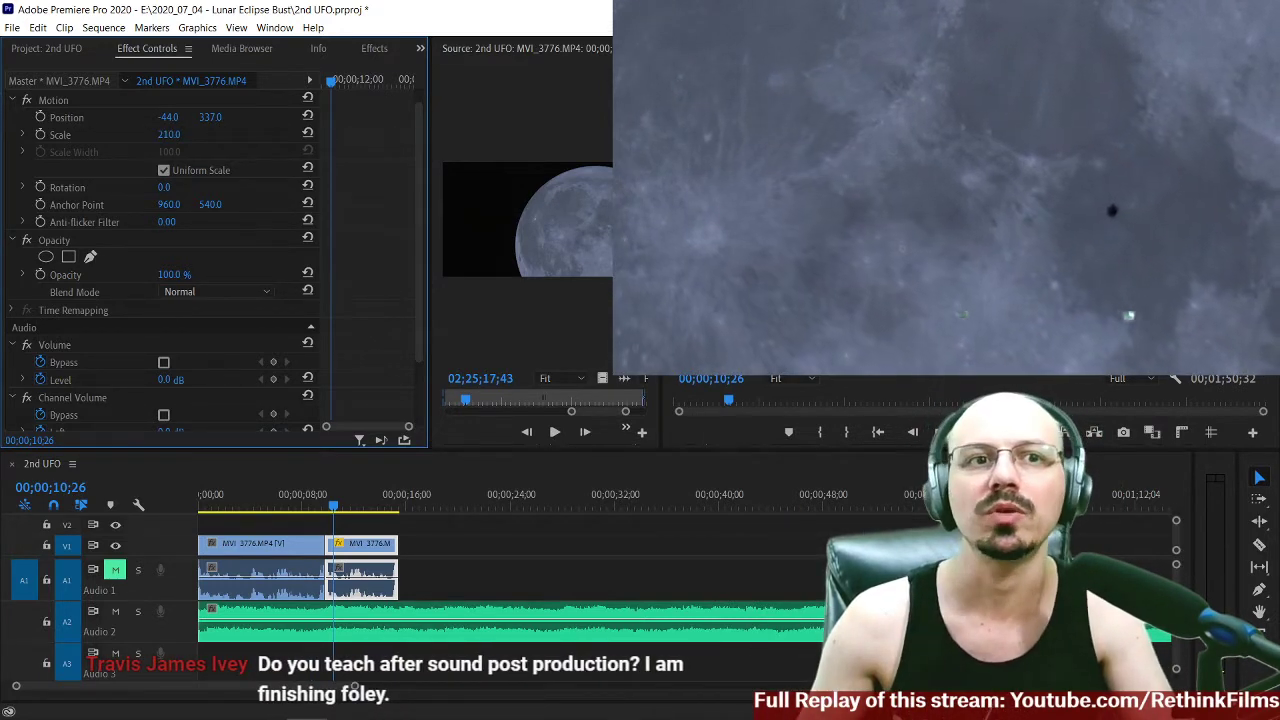
{"action": "left_click", "coordinate": [169, 134]}
{"action": "type", "text": "250"}
{"action": "key", "text": "Return"}
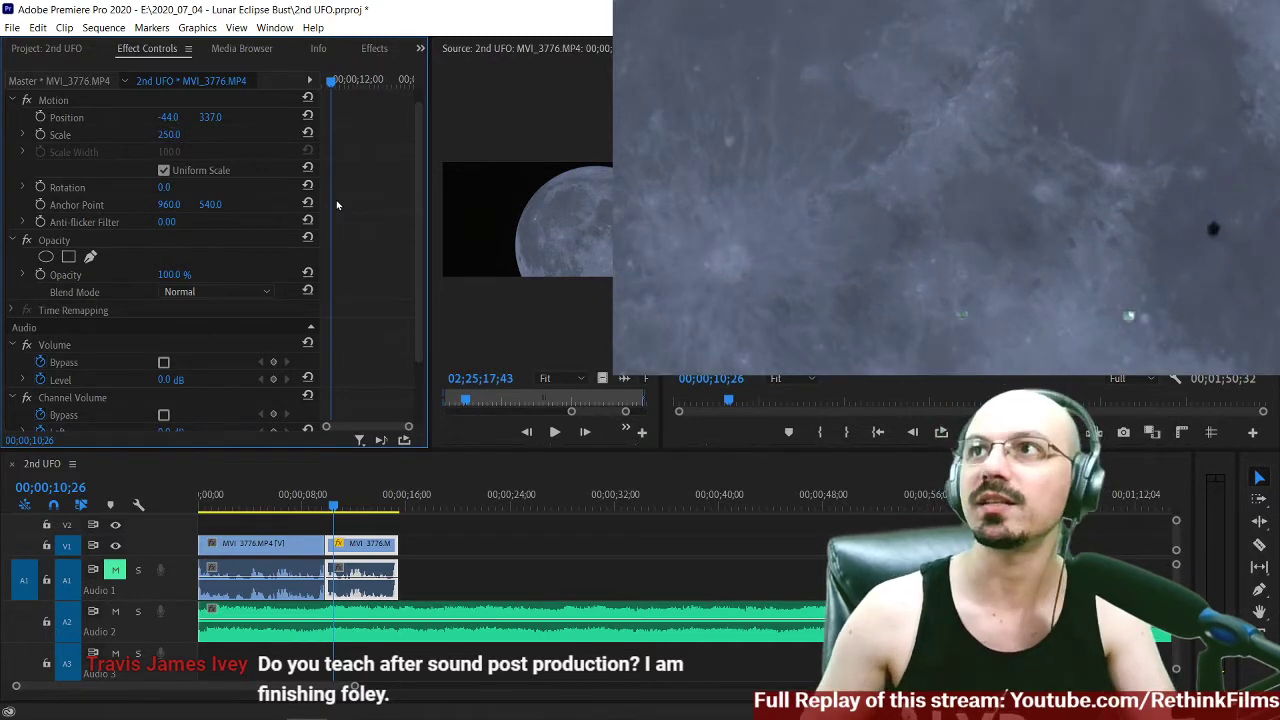
Shift the enlarged segment's Position to -478 horizontally, raise it vertically to frame the object, and play the close-up.
{"action": "left_click_drag", "start_coordinate": [168, 117], "coordinate": [54, 117]}
{"action": "left_click_drag", "start_coordinate": [213, 117], "coordinate": [130, 117]}
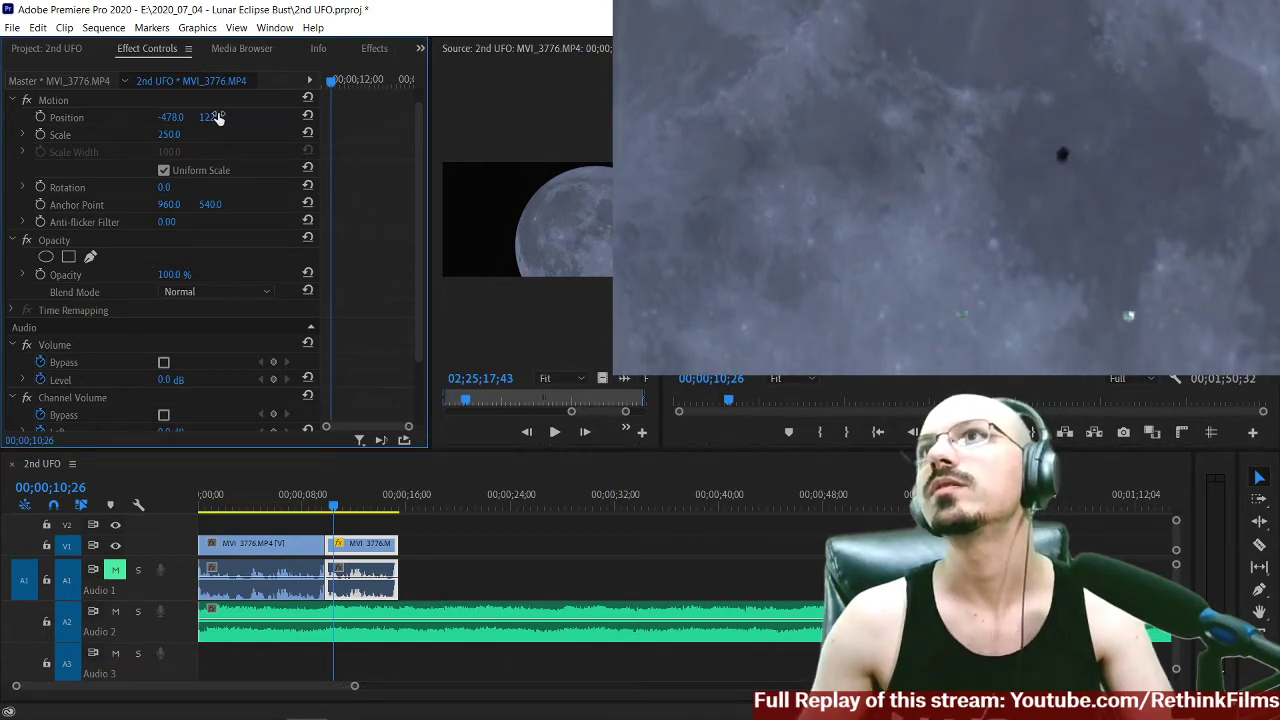
{"action": "key", "text": "space"}
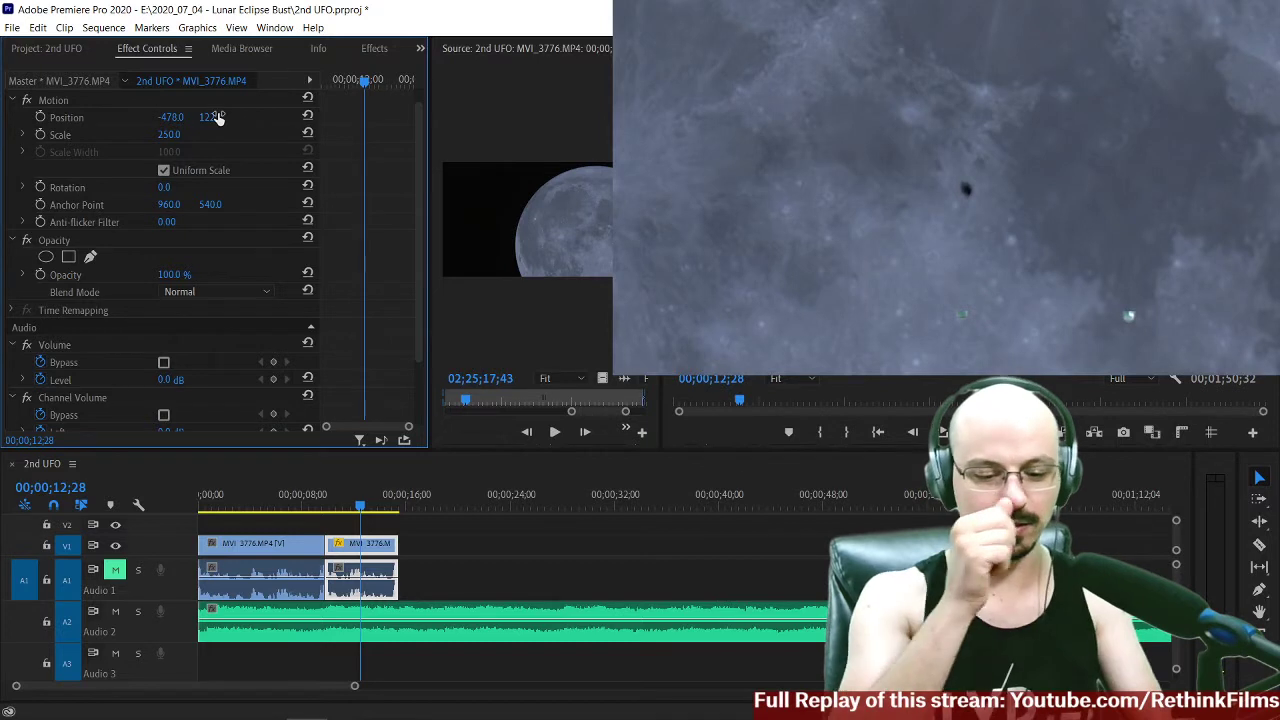
Replay the enlarged close-up from before the cut and stop at 00;00;12;02 to check how the object is framed.
{"action": "left_click", "coordinate": [271, 508]}
{"action": "left_click", "coordinate": [200, 510]}
{"action": "key", "text": "space"}
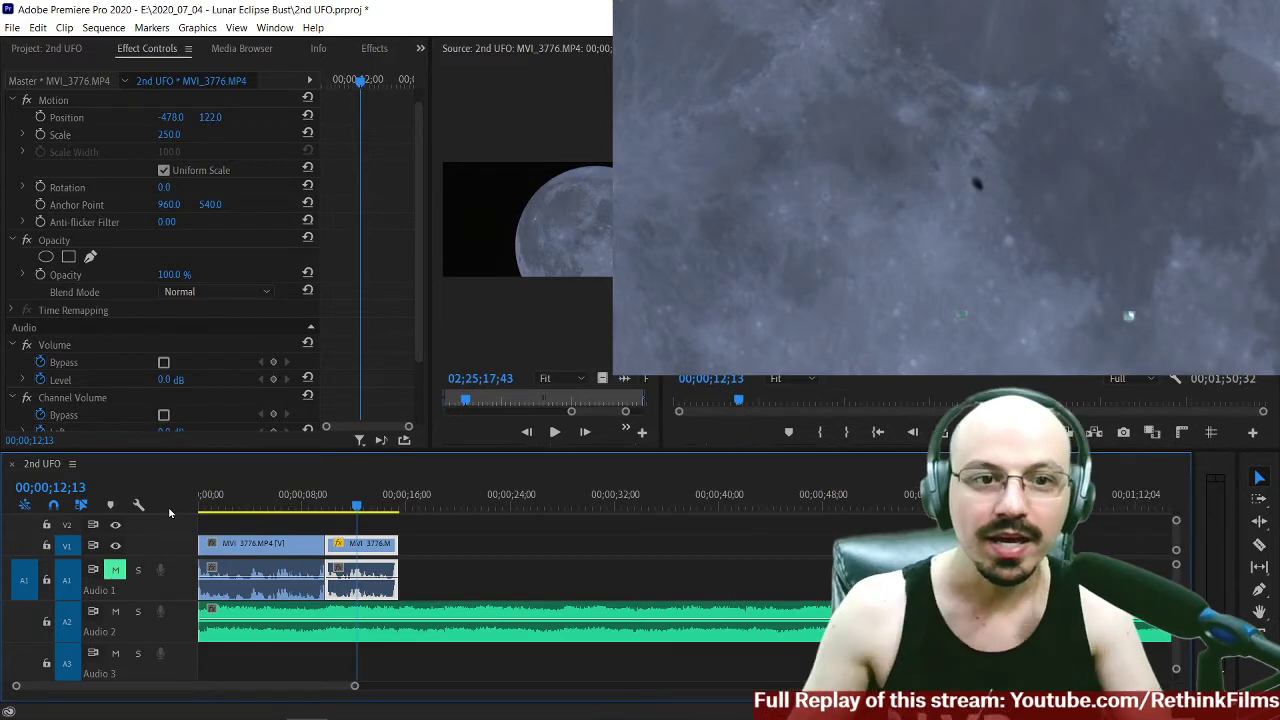
{"action": "left_click", "coordinate": [316, 507]}
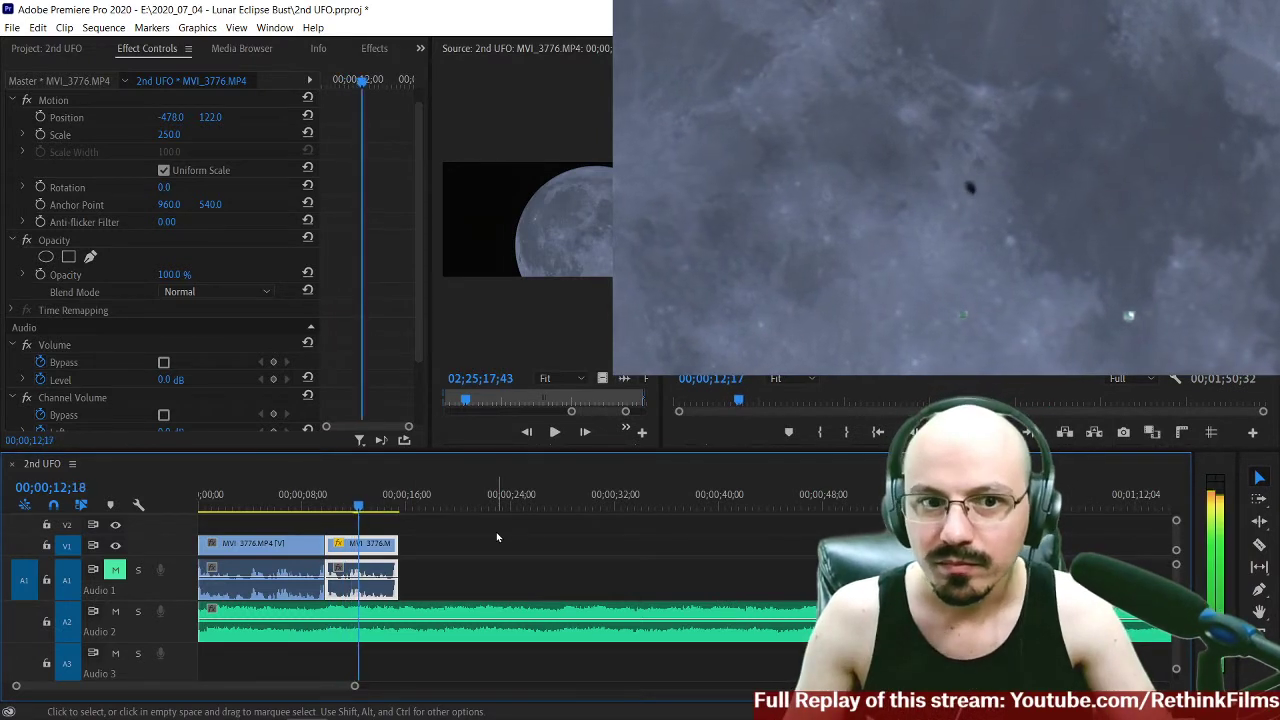
{"action": "key", "text": "space"}
{"action": "key", "text": "equal"}
{"action": "key", "text": "equal"}
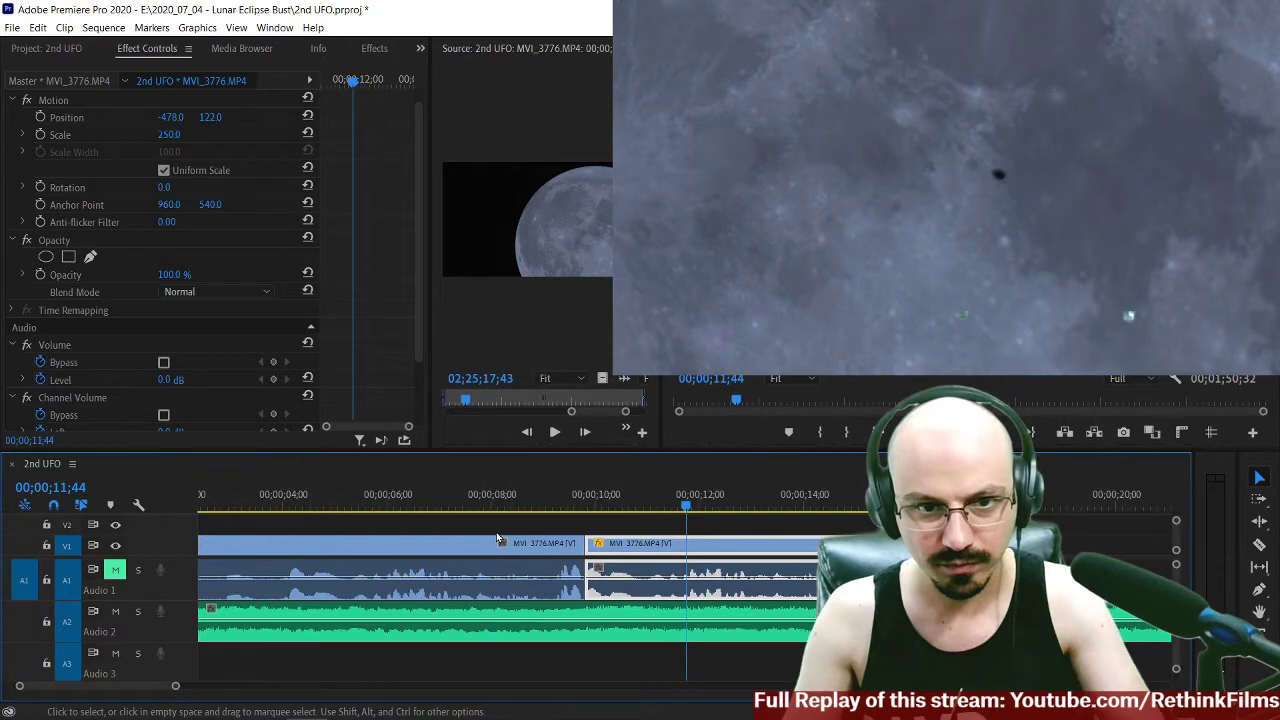
{"action": "key", "text": "space"}
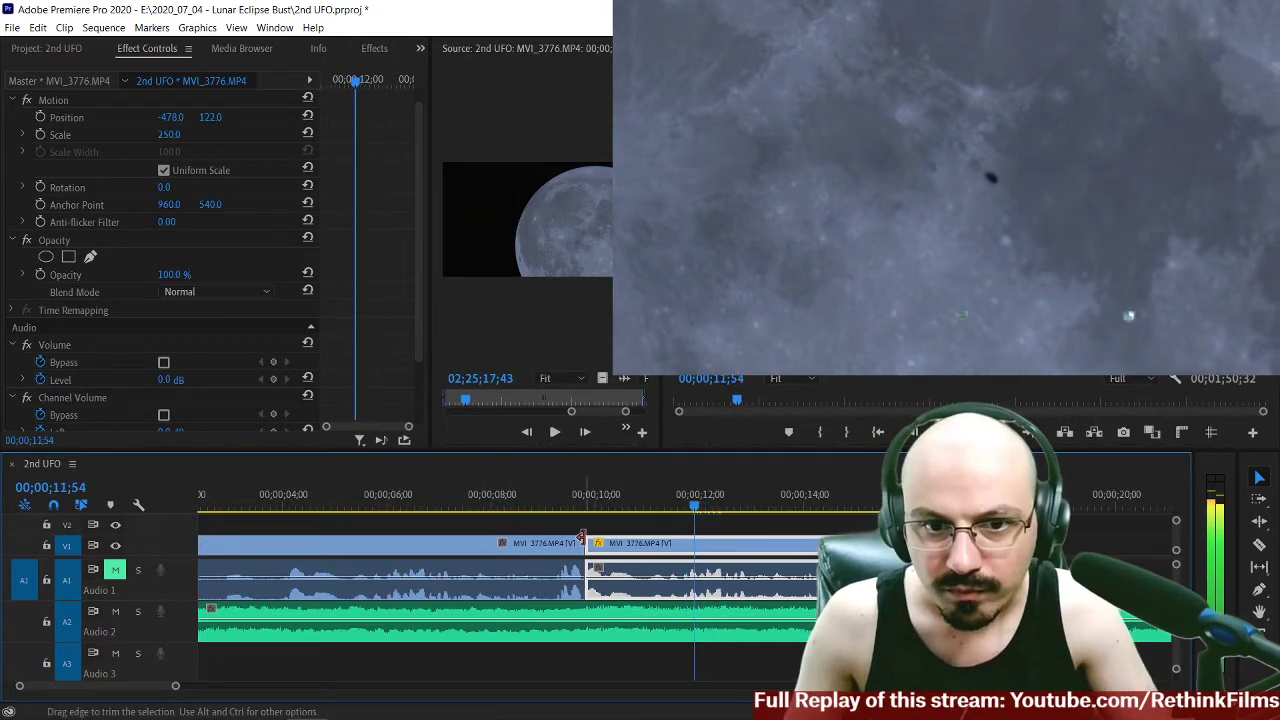
{"action": "key", "text": "space"}
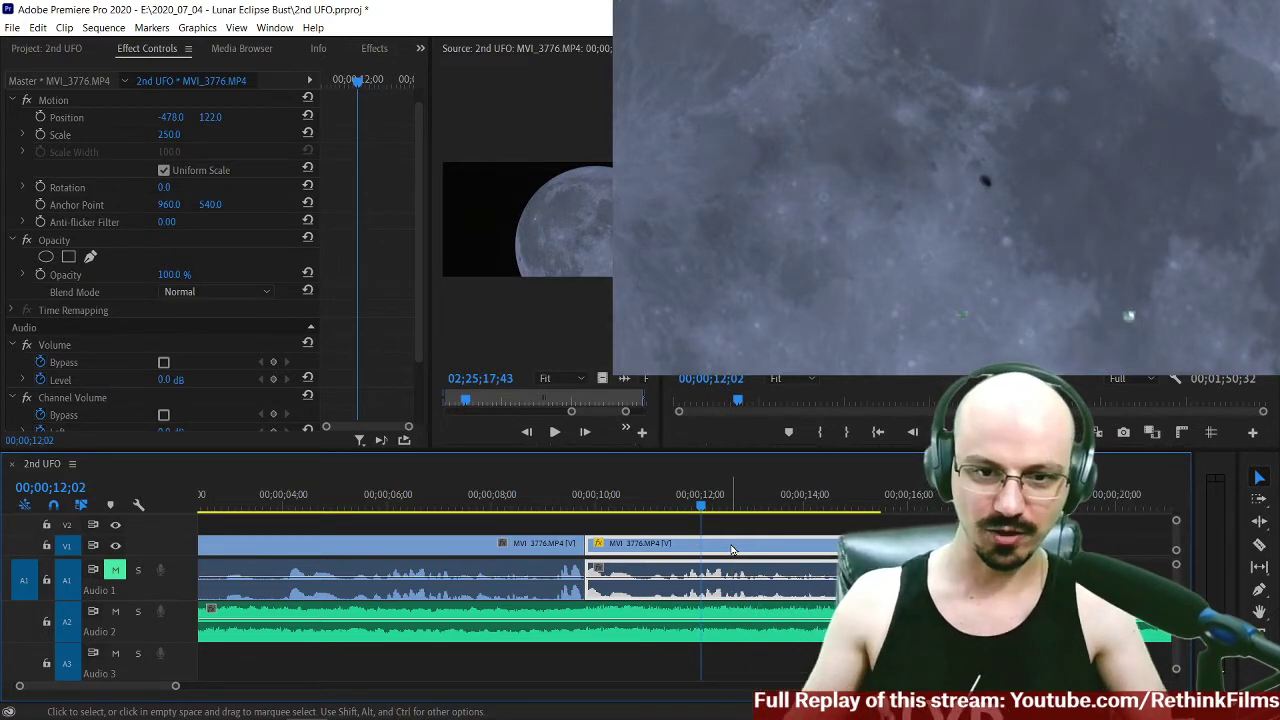
Slip the enlarged segment's footage by -00;00;00;48 within its place on the timeline.
{"action": "key", "text": "y"}
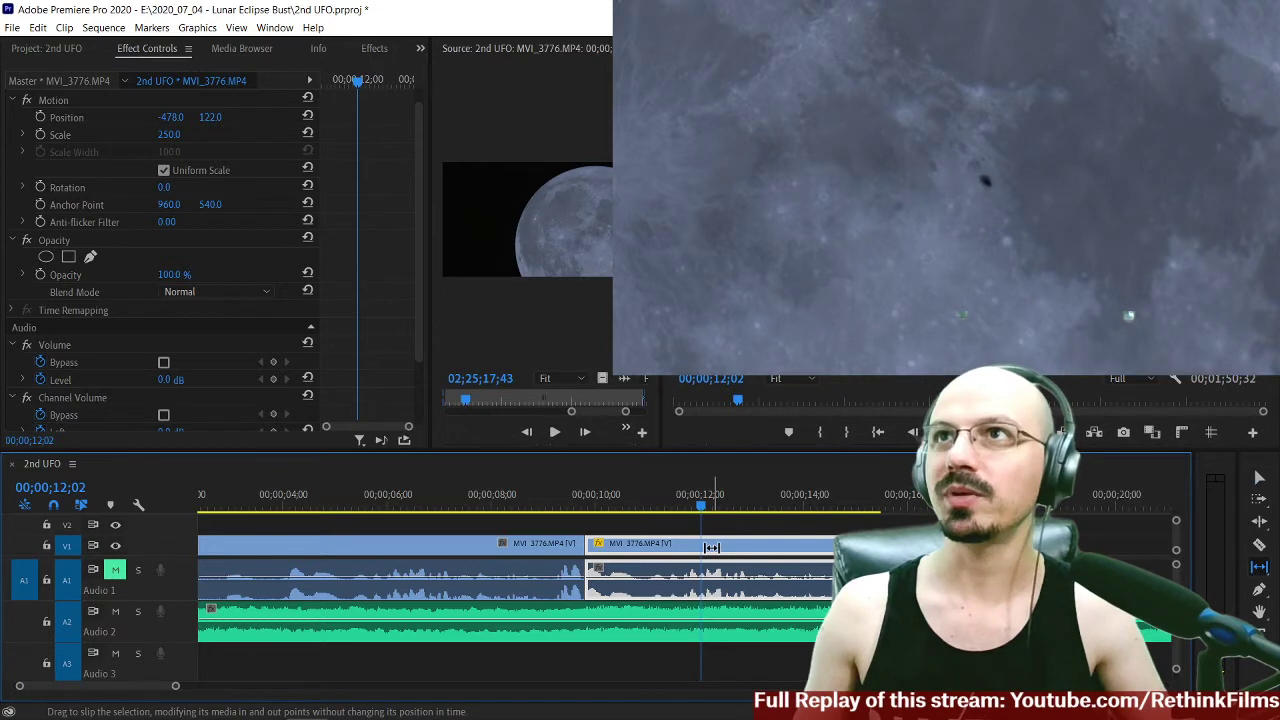
{"action": "left_click_drag", "start_coordinate": [712, 547], "coordinate": [669, 549]}
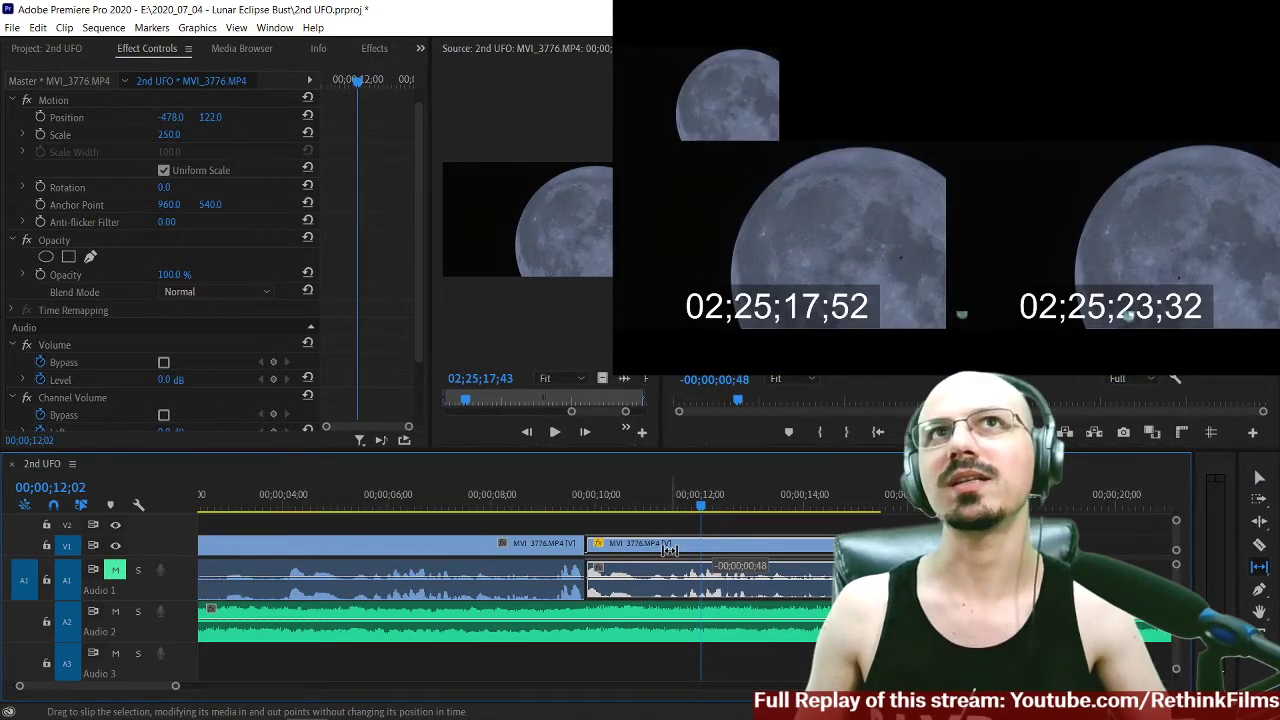
{"action": "left_click_drag", "start_coordinate": [669, 549], "coordinate": [669, 549]}
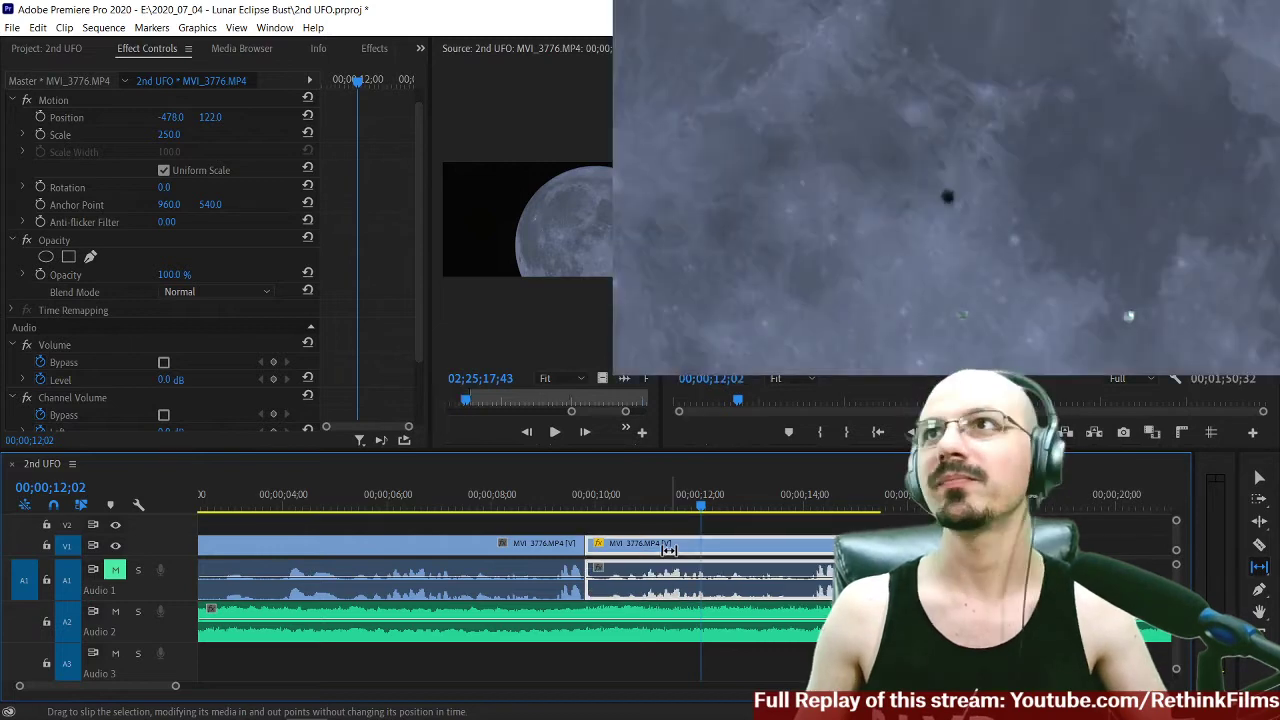
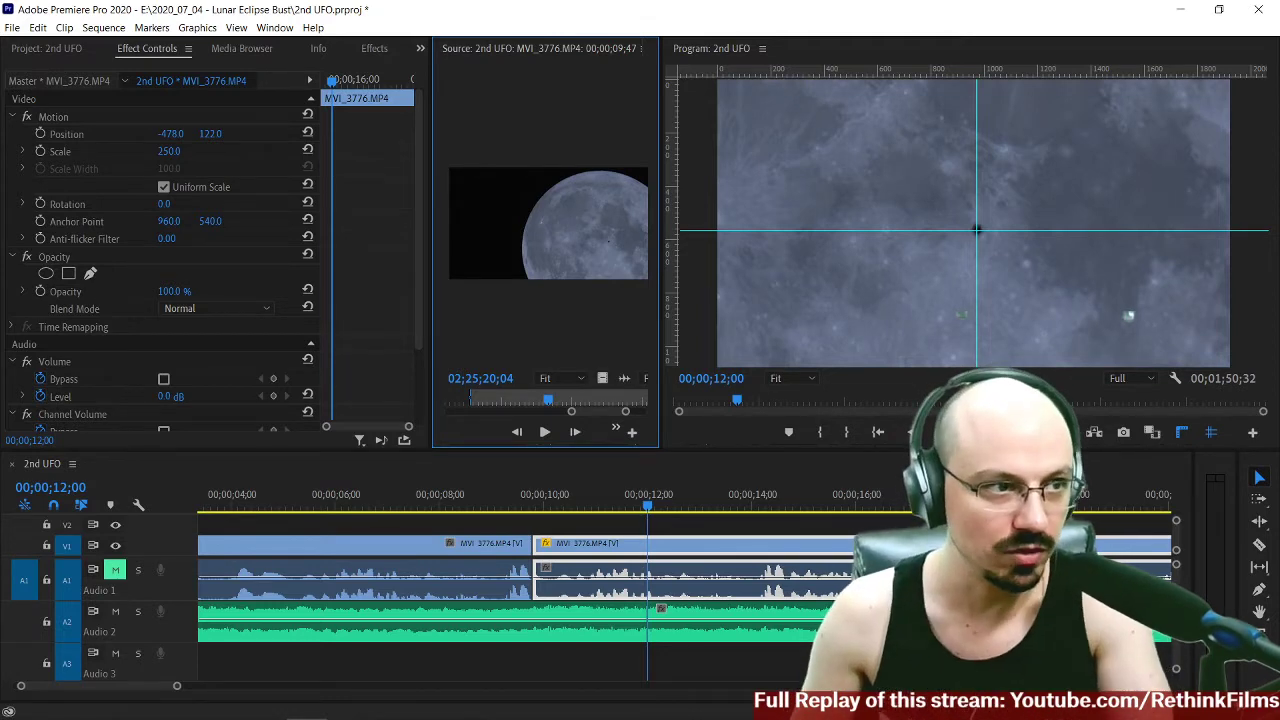
Widen the Effect Controls area, shrink the Source monitor and enlarge the Program monitor for keyframing work.
{"action": "key", "text": "alt+Tab"}
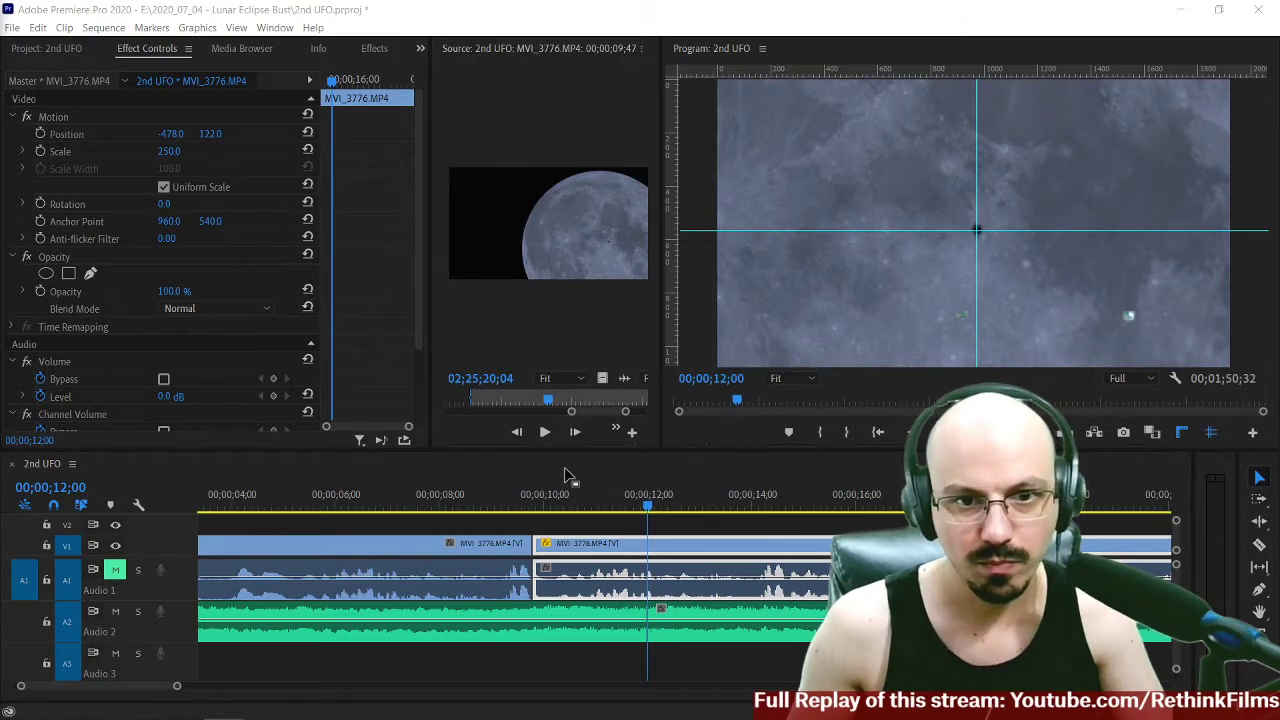
{"action": "left_click", "coordinate": [418, 151]}
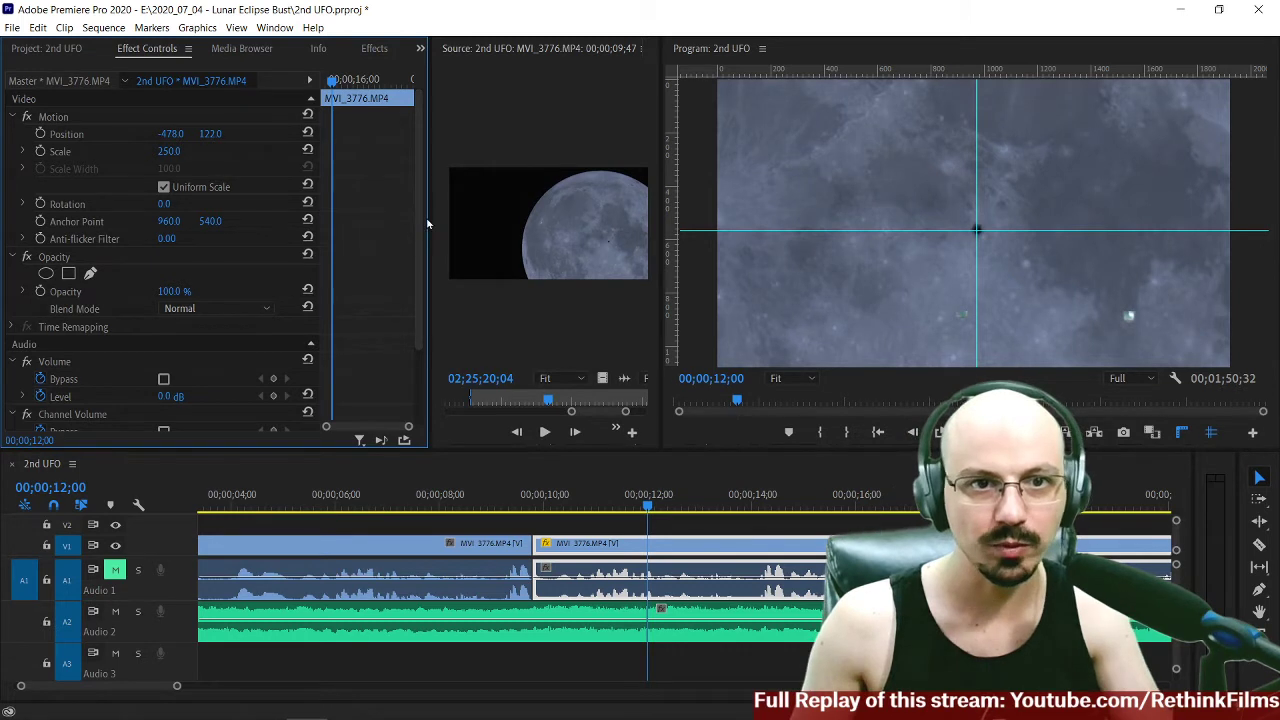
{"action": "left_click_drag", "start_coordinate": [428, 217], "coordinate": [550, 217]}
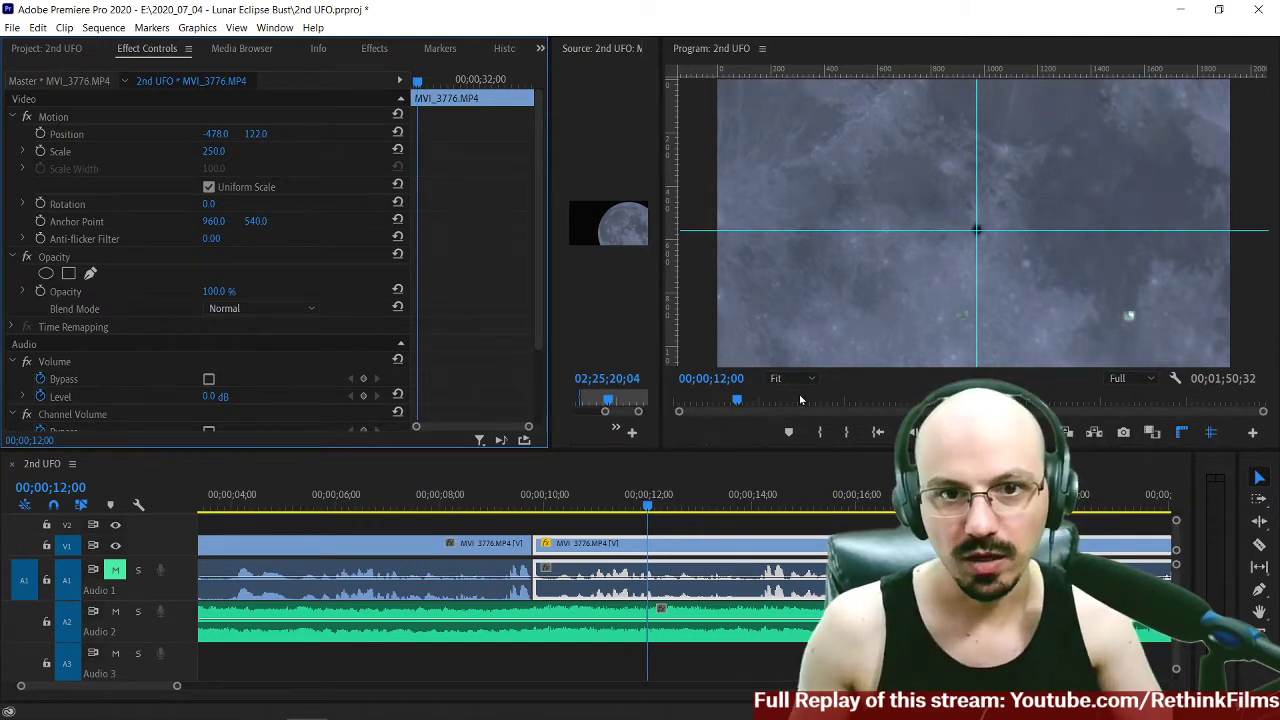
{"action": "left_click_drag", "start_coordinate": [664, 401], "coordinate": [605, 401]}
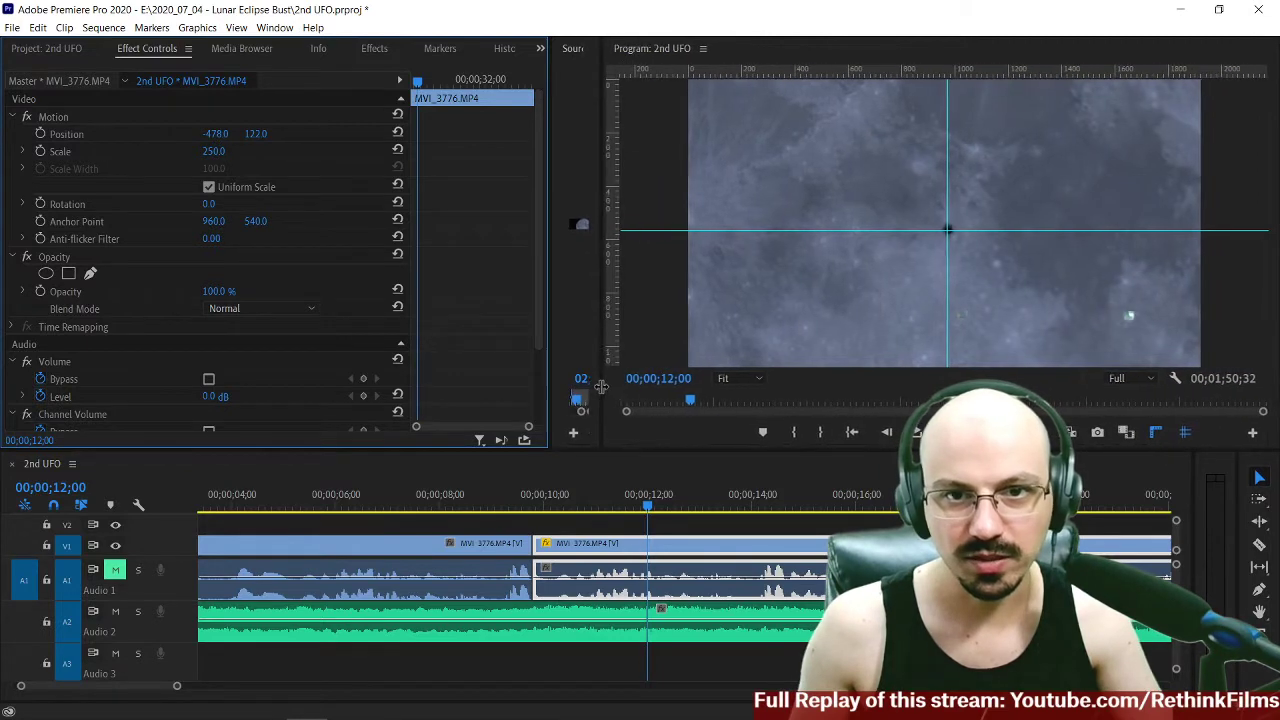
{"action": "left_click_drag", "start_coordinate": [699, 451], "coordinate": [700, 502]}
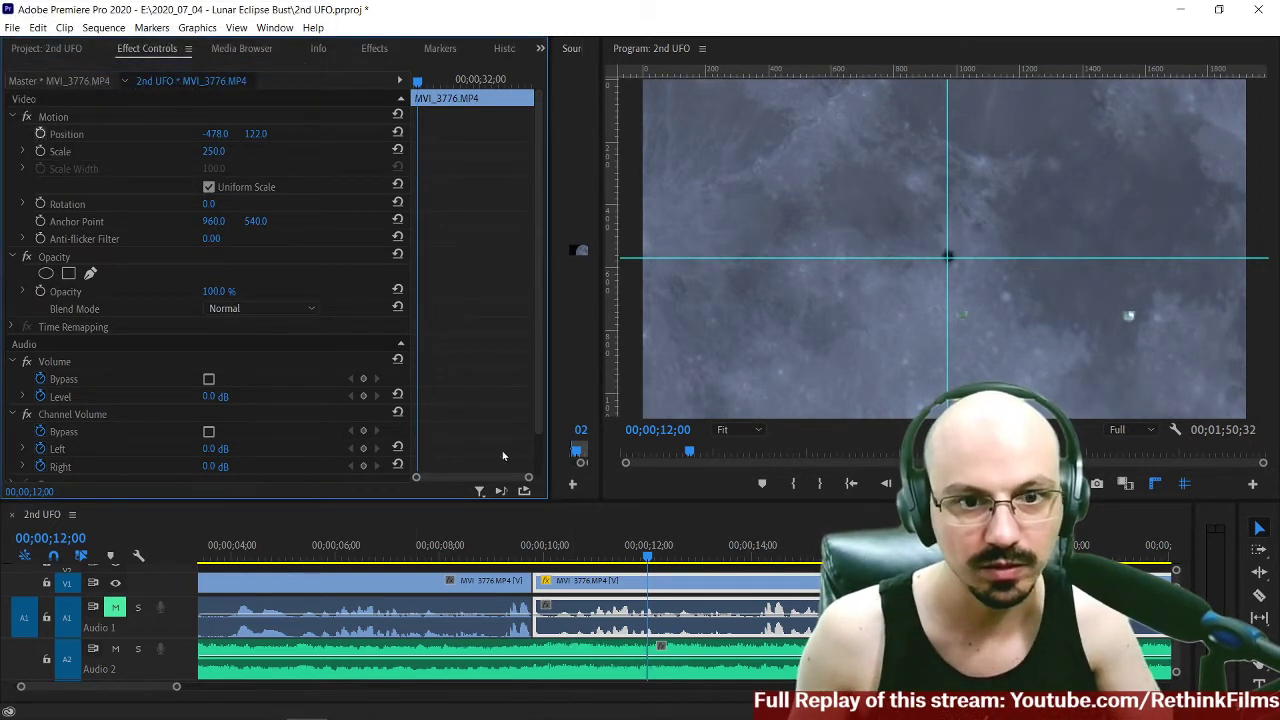
Turn on Position keyframing for the enlarged segment at 00;00;12;00.
{"action": "scroll", "coordinate": [628, 577], "scroll_direction": "up", "scroll_amount": 1}
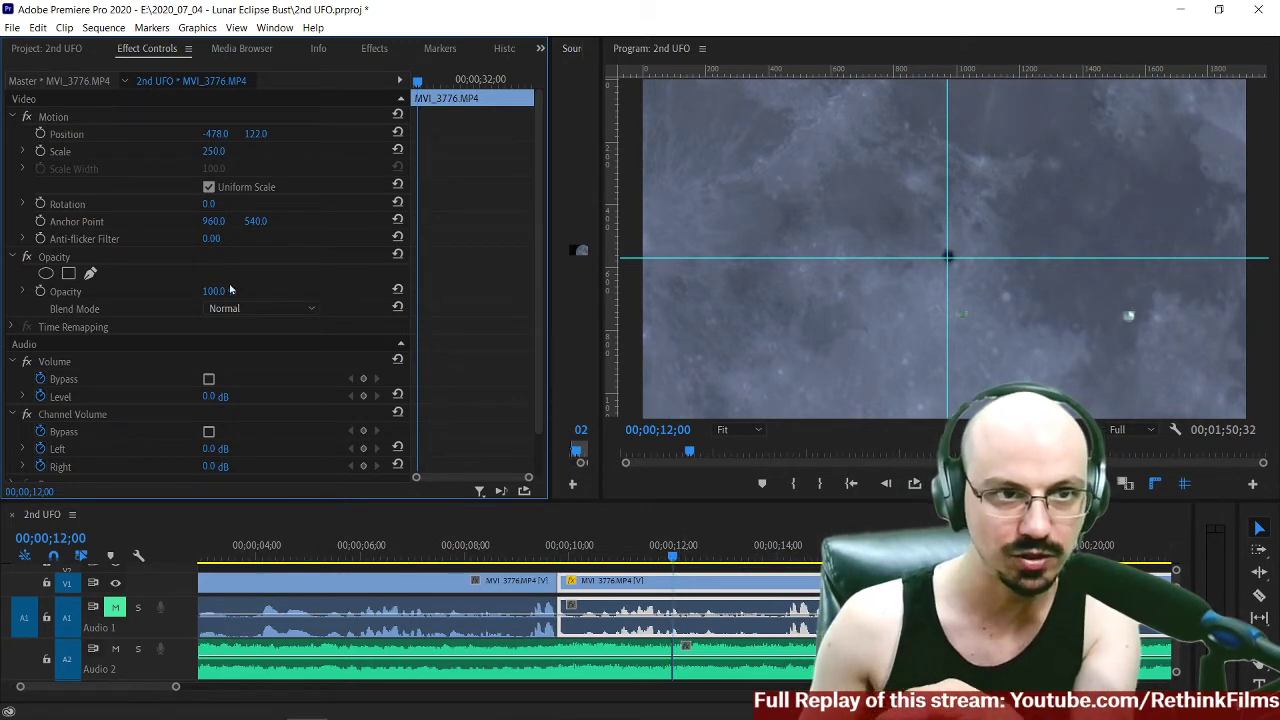
{"action": "left_click", "coordinate": [40, 134]}
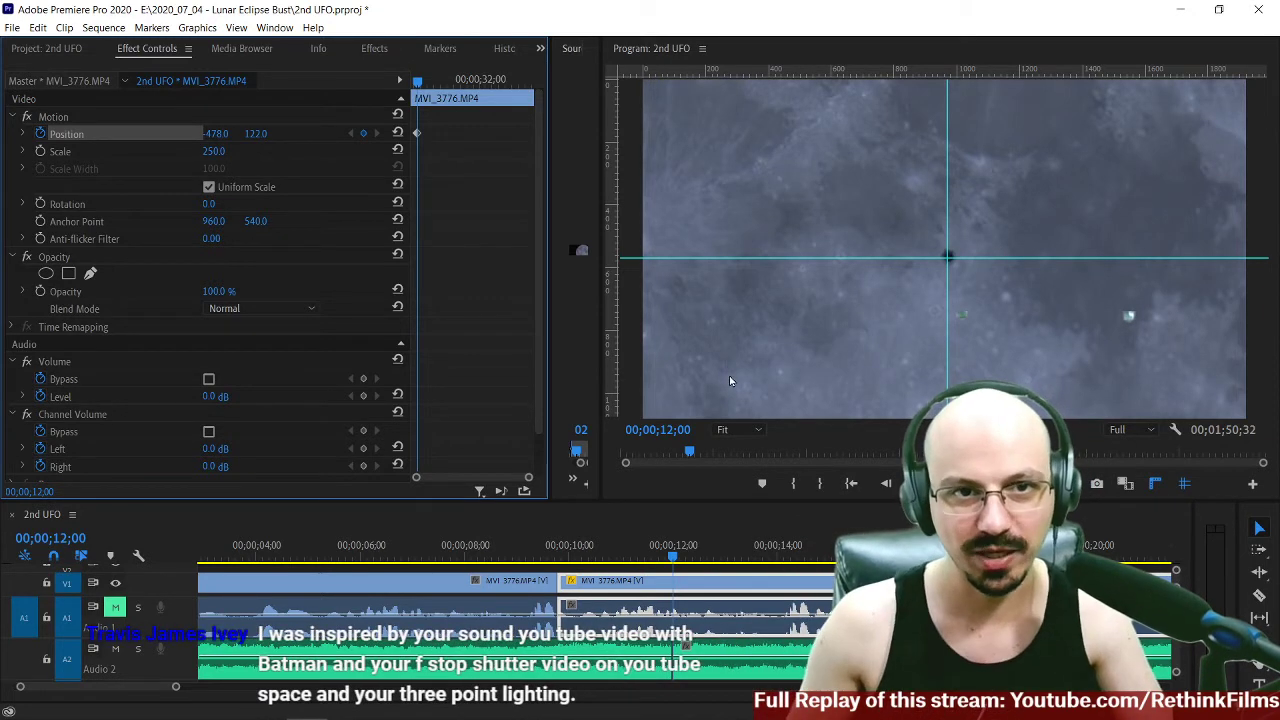
Add a second Position keyframe at 00;00;18;36 and set it to 464, -215 to centre the object on the guides.
{"action": "key", "text": "space"}
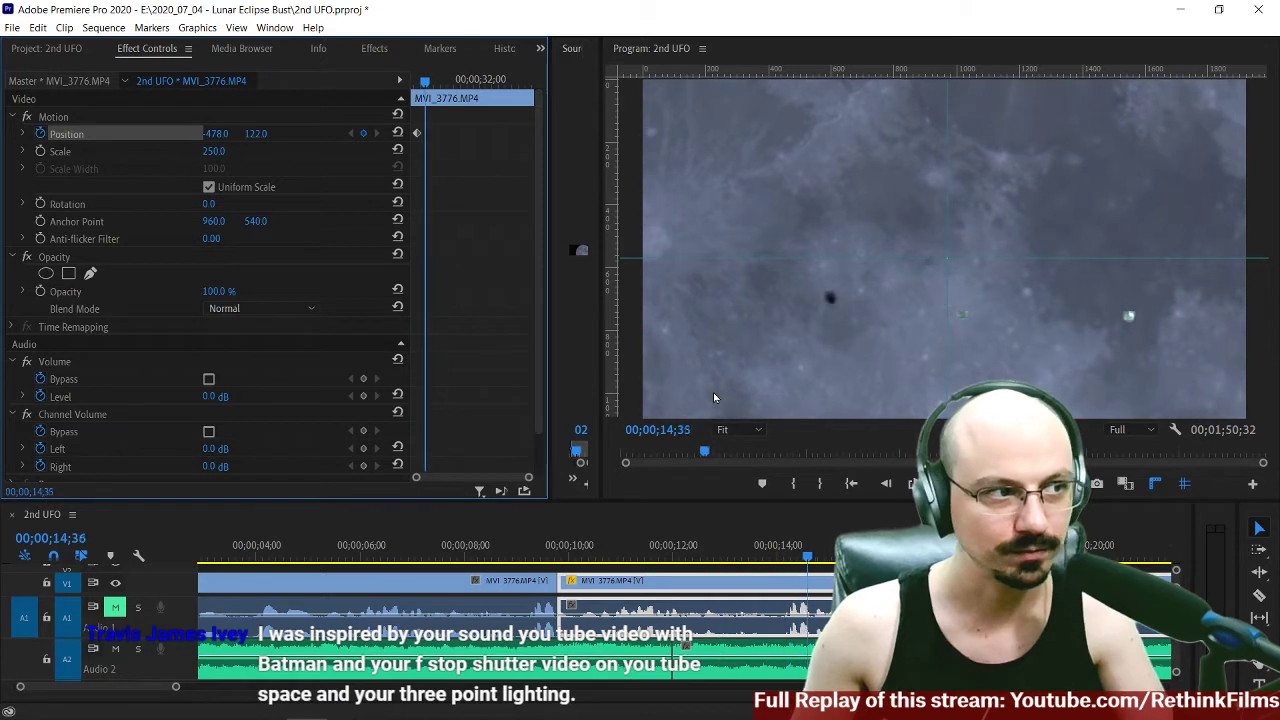
{"action": "key", "text": "space"}
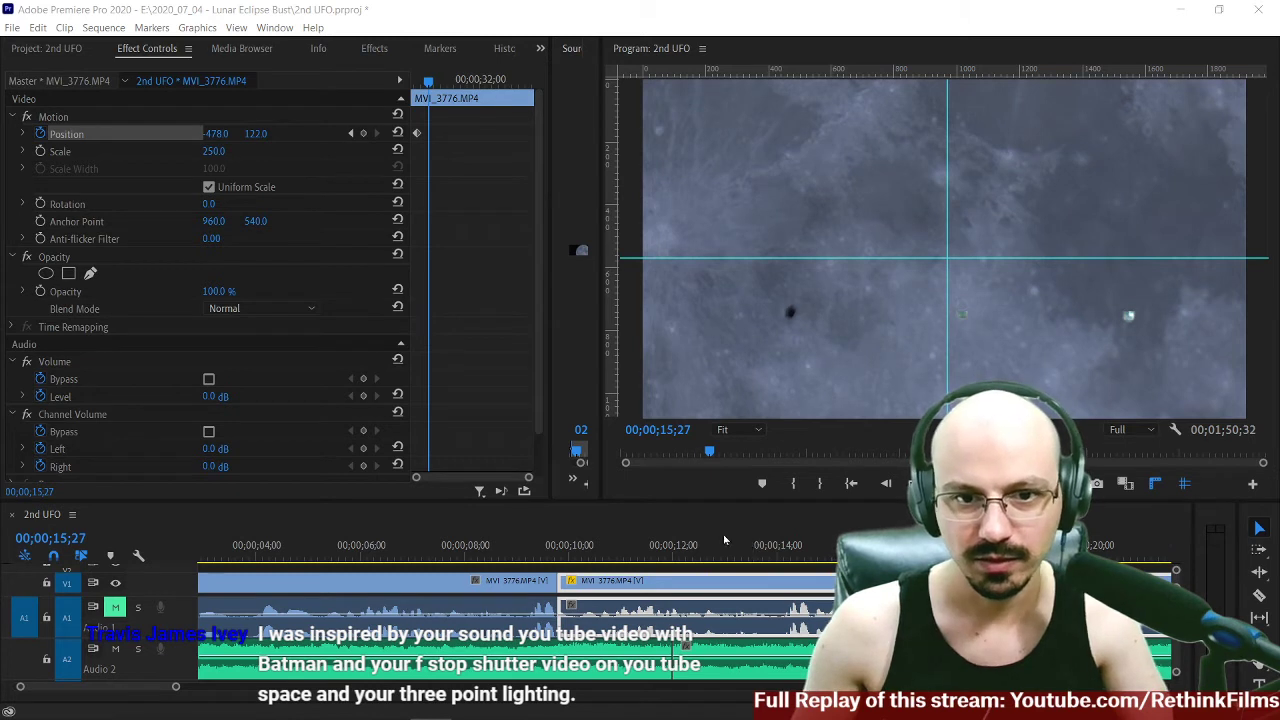
{"action": "key", "text": "space"}
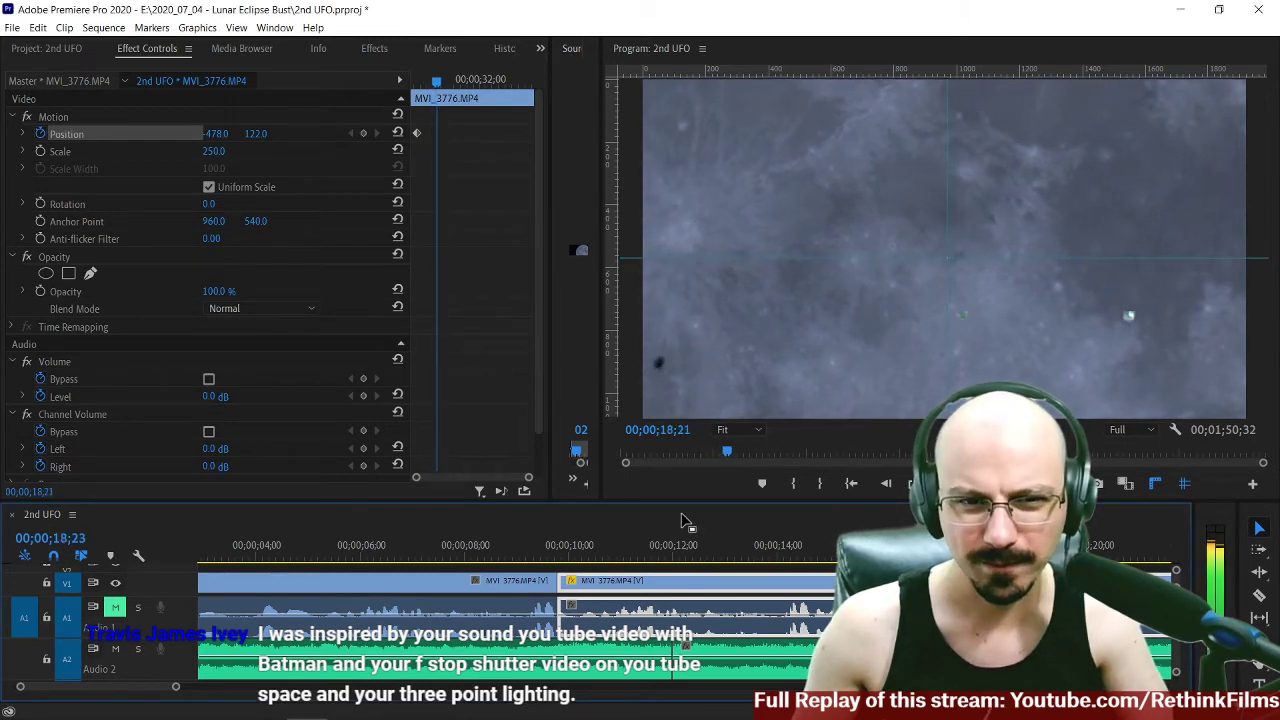
{"action": "key", "text": "space"}
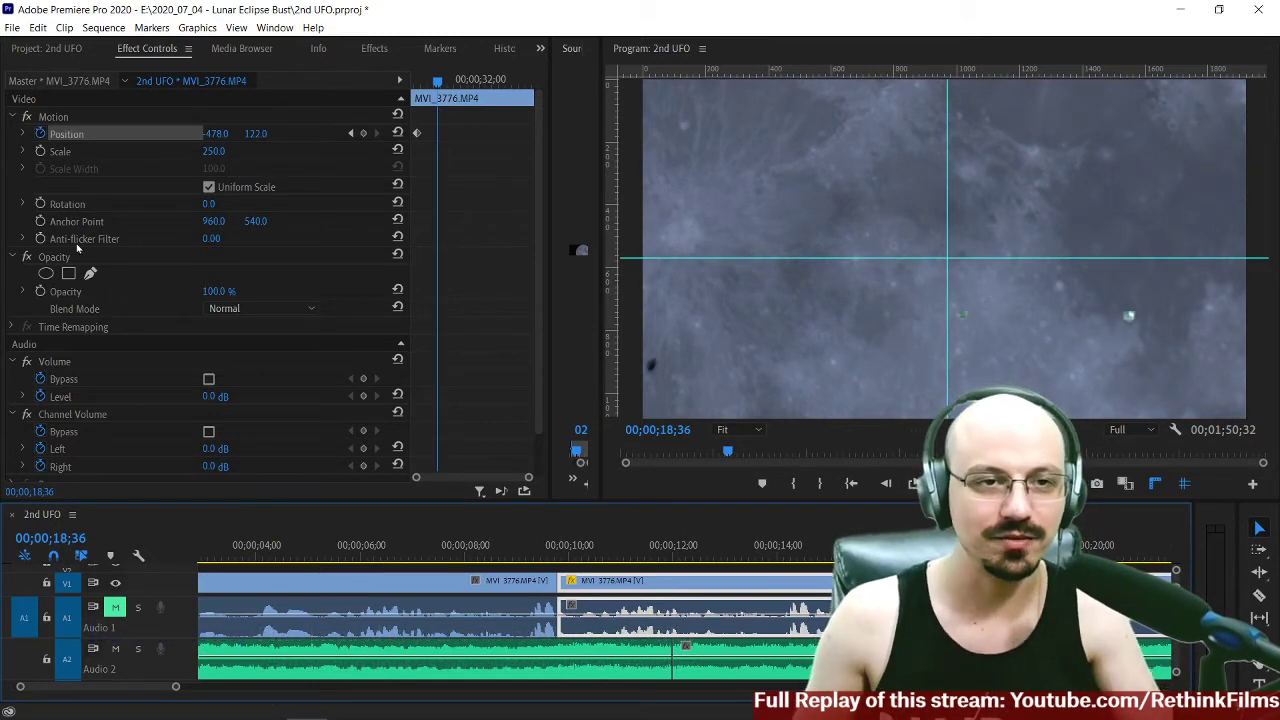
{"action": "left_click", "coordinate": [364, 134]}
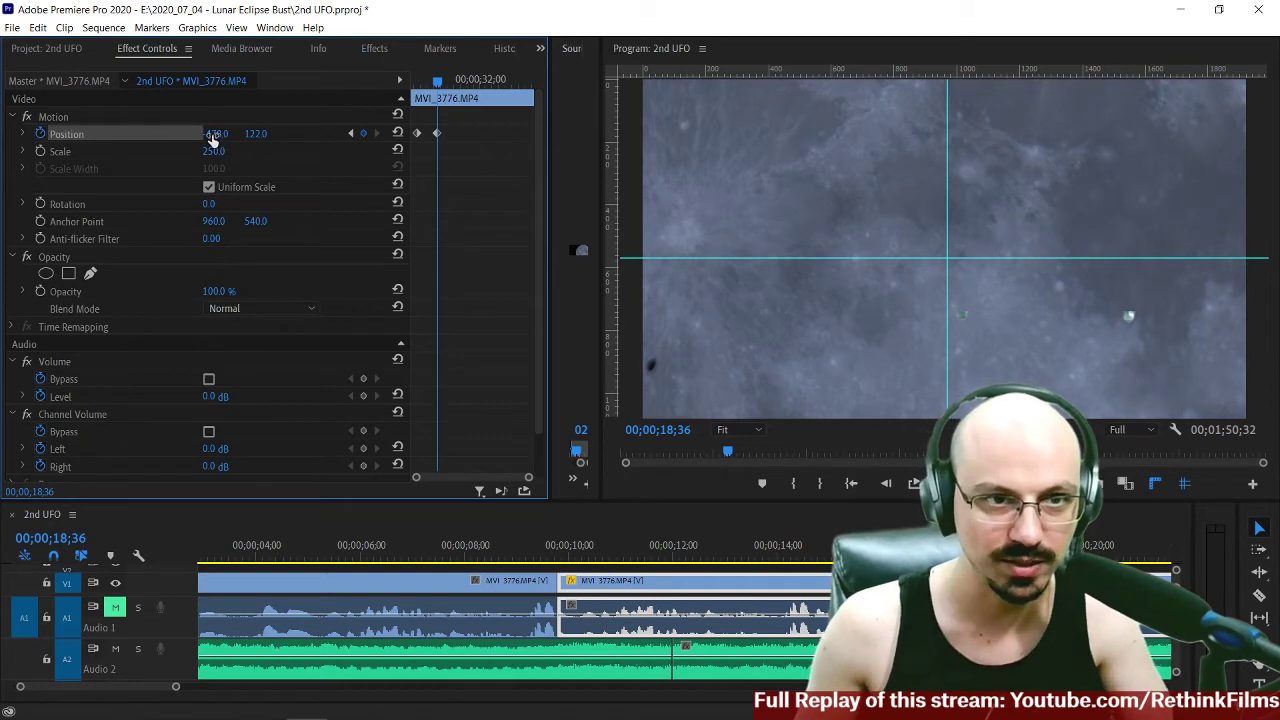
{"action": "left_click_drag", "start_coordinate": [213, 134], "coordinate": [52, 134]}
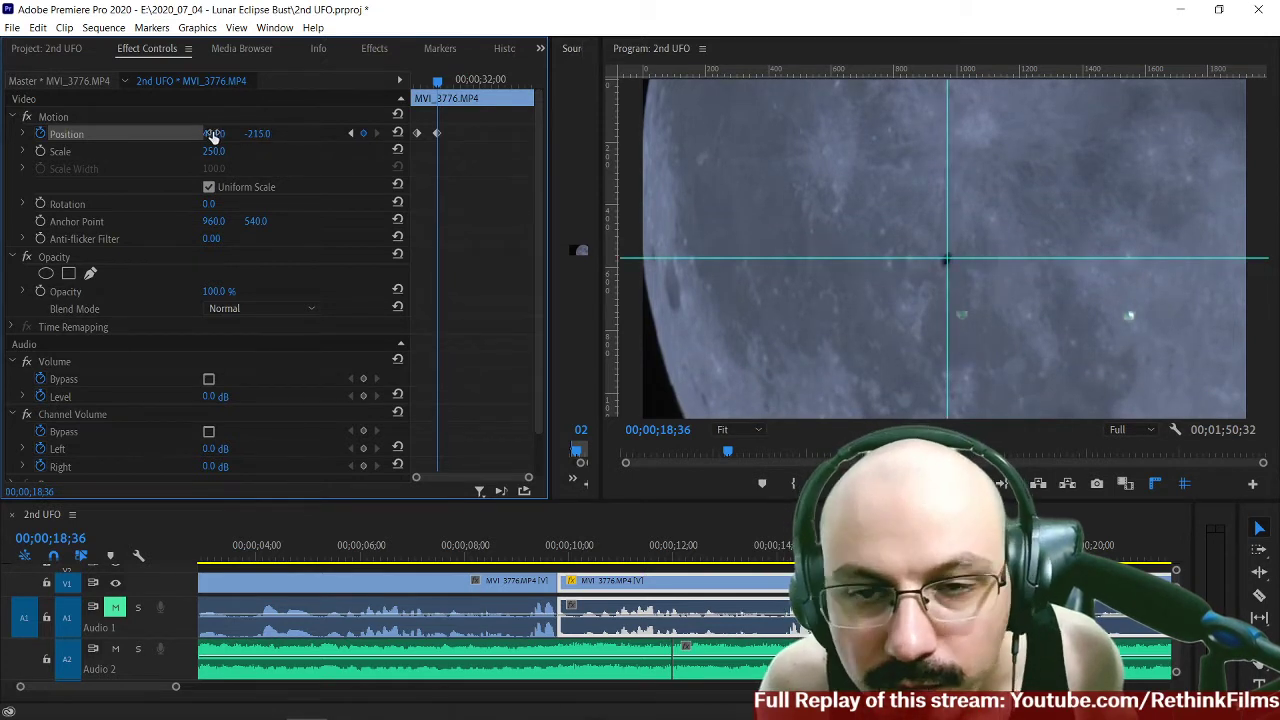
{"action": "left_click_drag", "start_coordinate": [214, 134], "coordinate": [220, 133]}
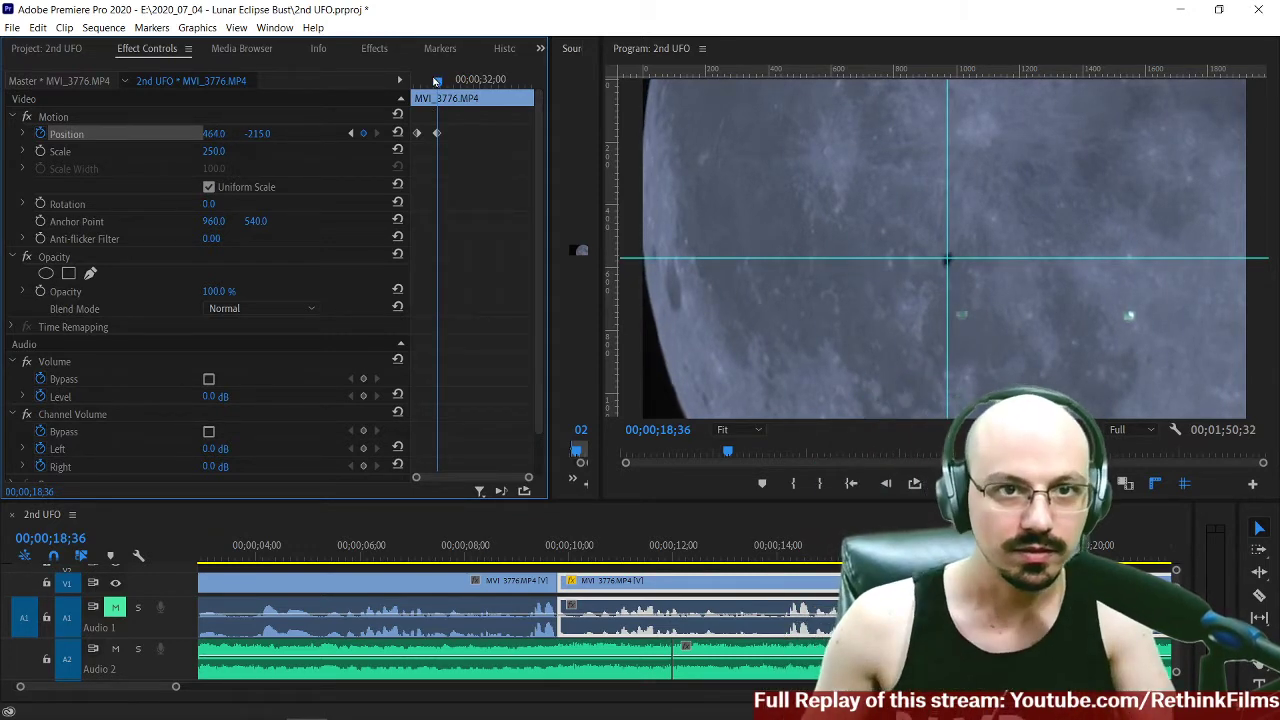
Play the enlarged segment from its start through the second Position keyframe to check that the object stays centred.
{"action": "left_click_drag", "start_coordinate": [436, 83], "coordinate": [400, 82]}
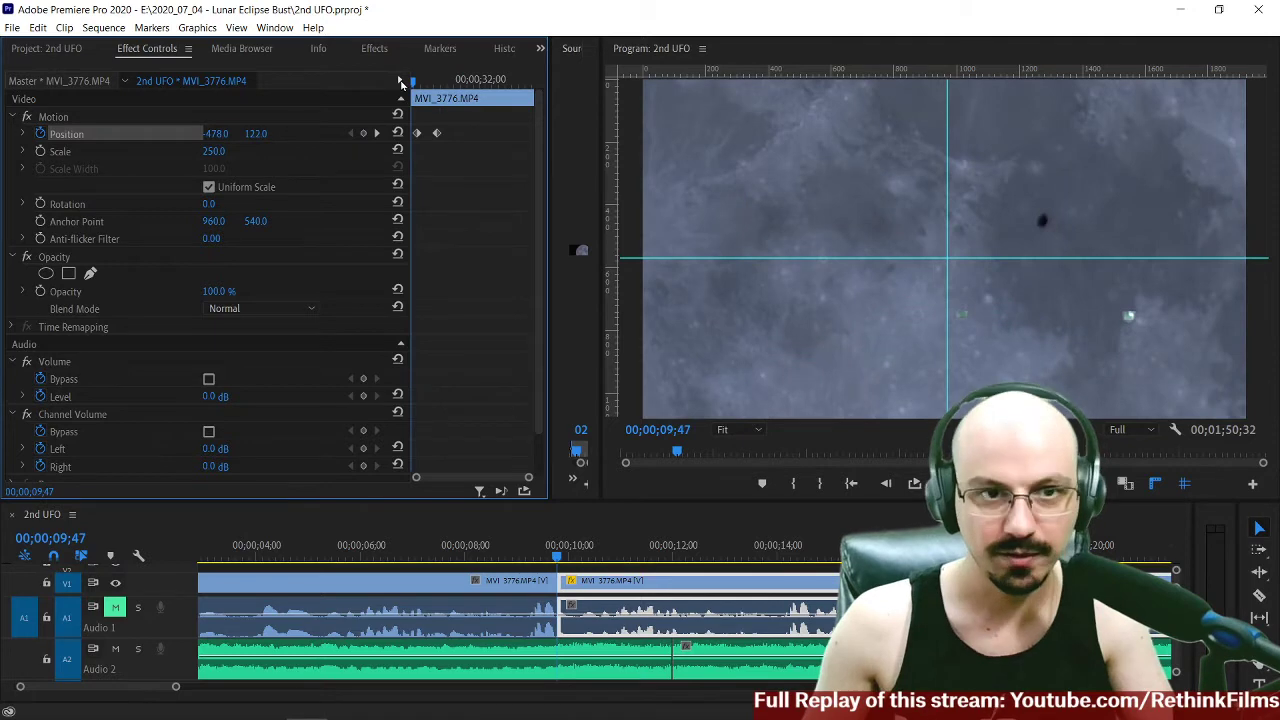
{"action": "left_click", "coordinate": [519, 558]}
{"action": "key", "text": "space"}
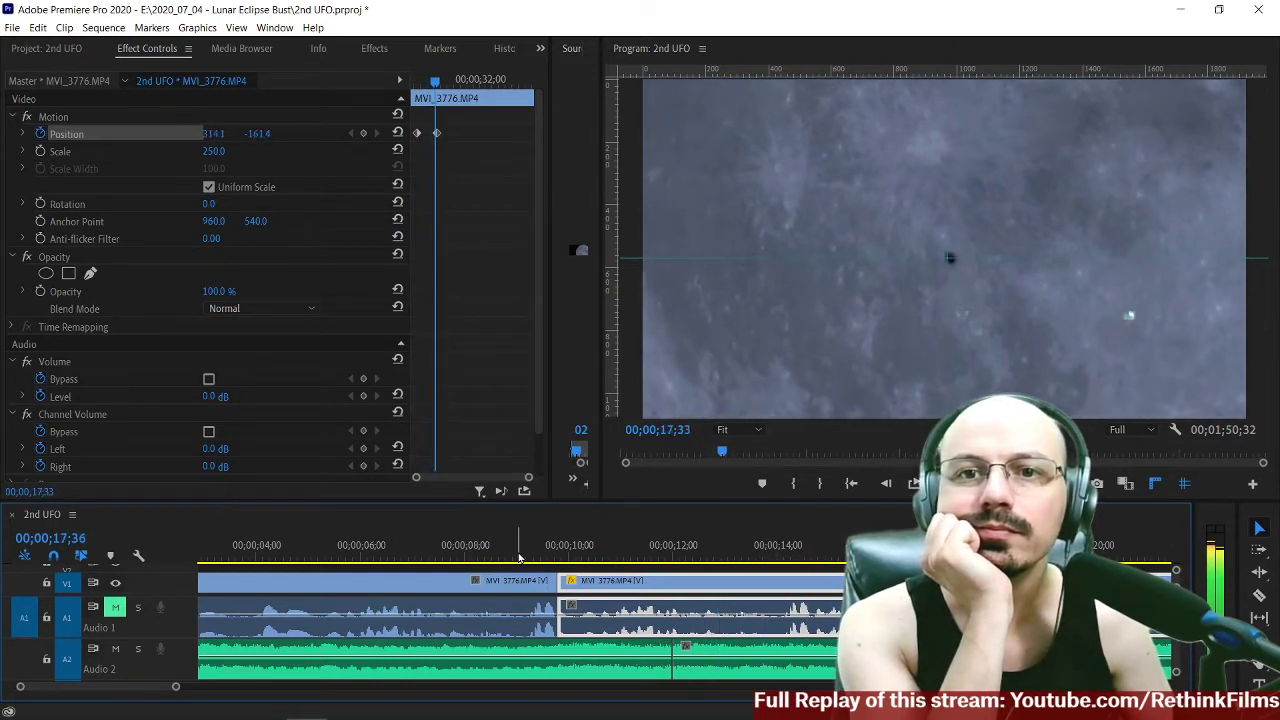
{"action": "key", "text": "space"}
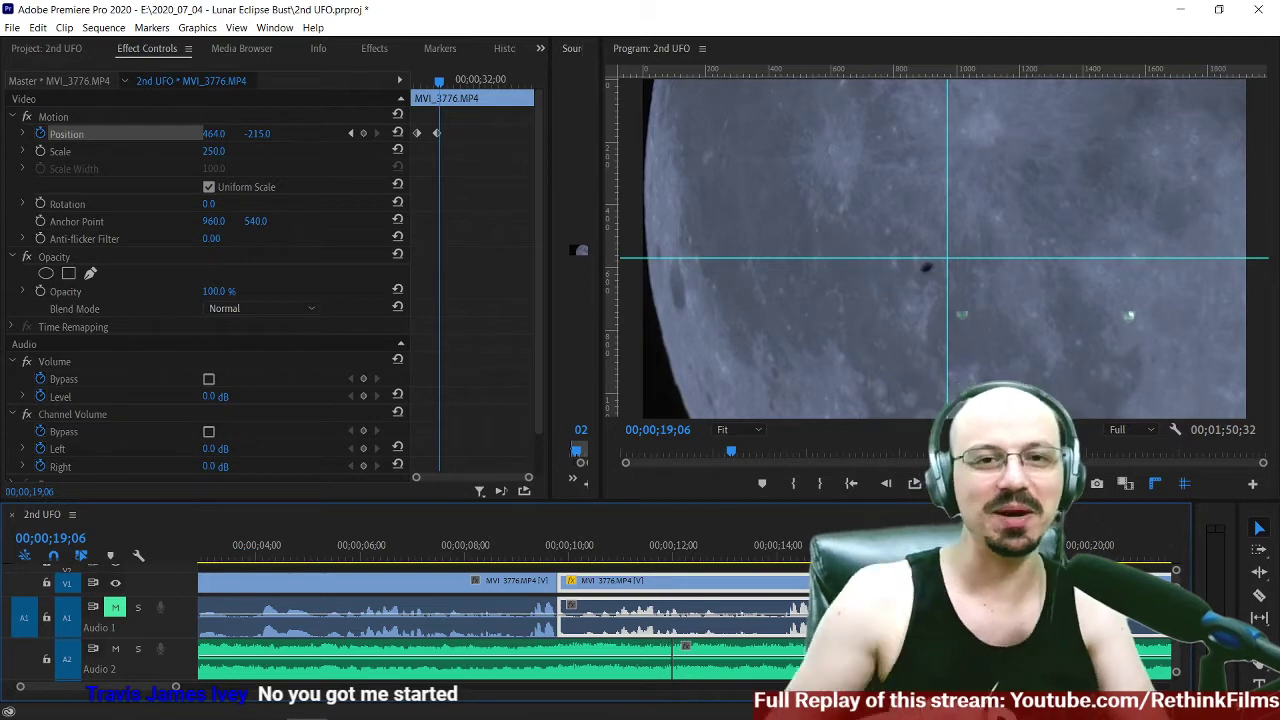
{"action": "left_click", "coordinate": [555, 556]}
{"action": "key", "text": "space"}
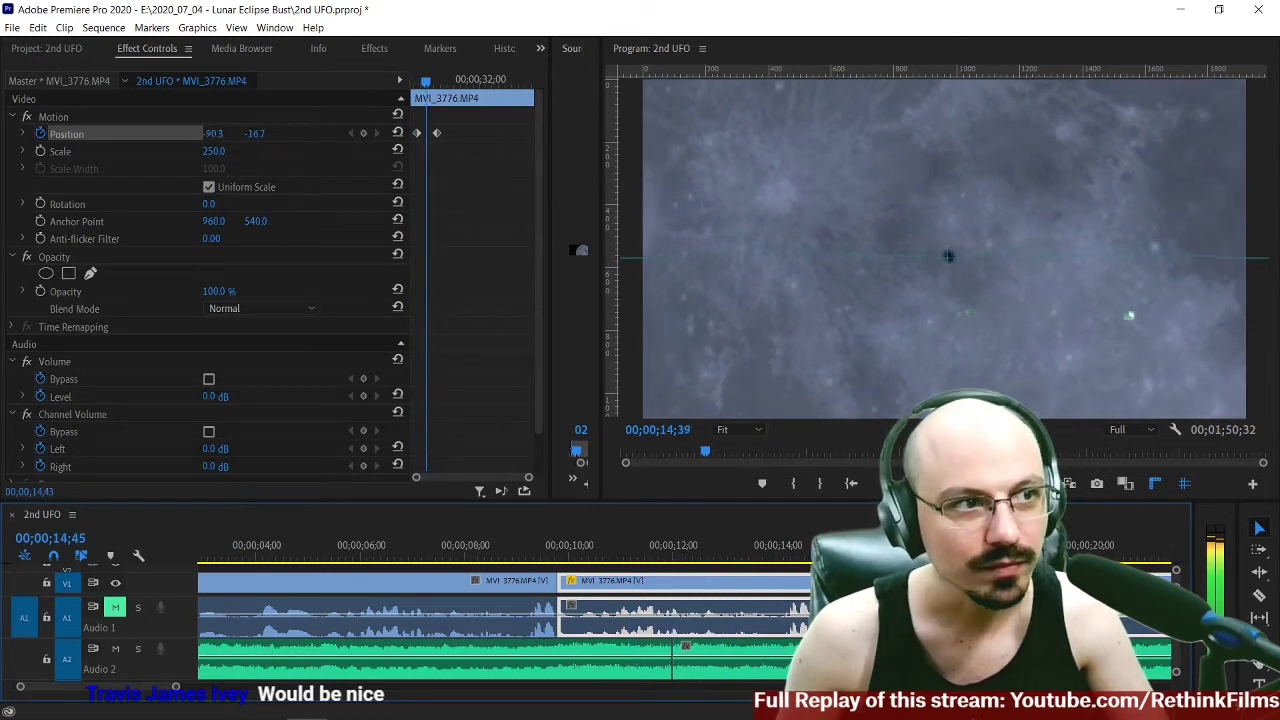
{"action": "key", "text": "space"}
{"action": "key", "text": "space"}
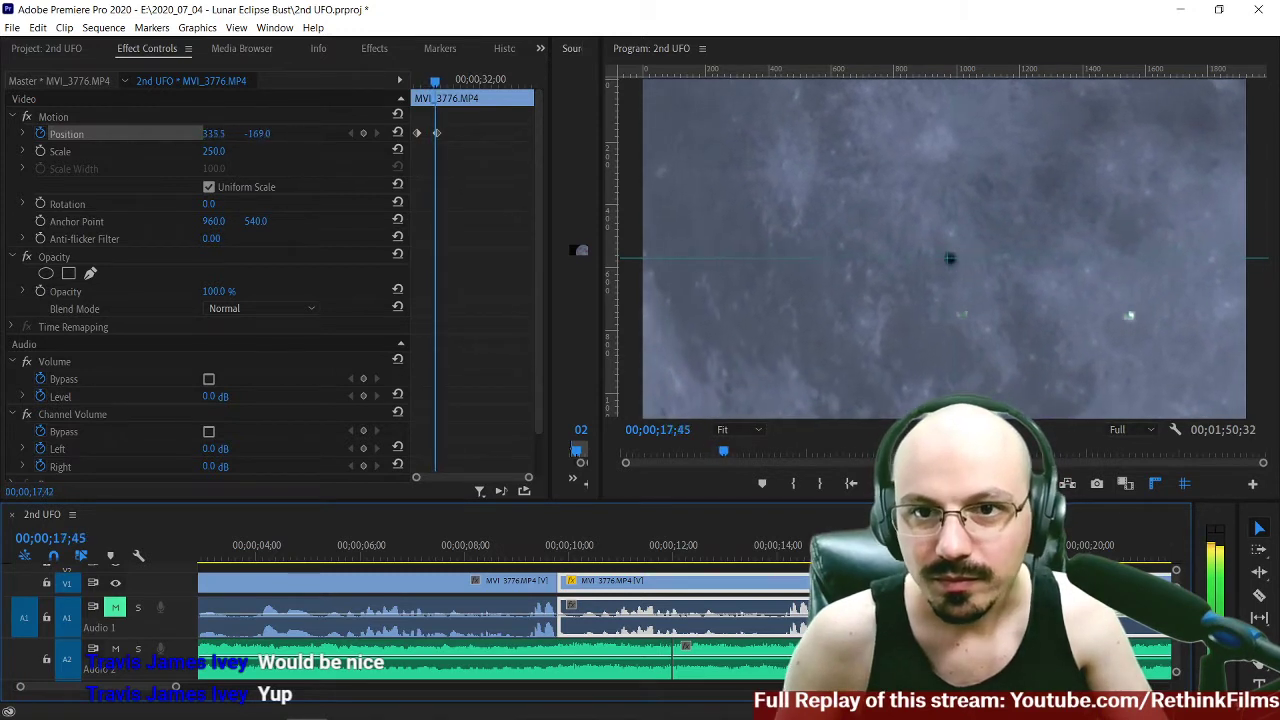
{"action": "key", "text": "space"}
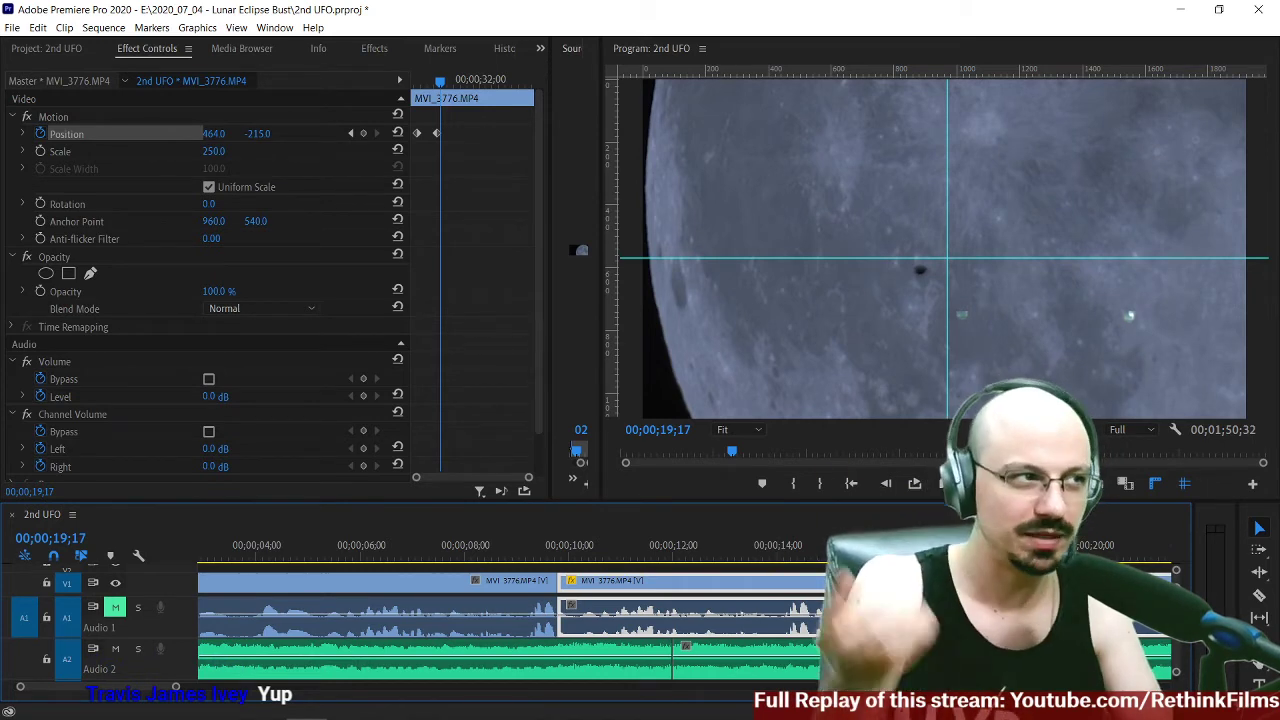
Locate the frame at 00;00;22;30, just before the moon shifts in the shot, and add a third Position keyframe there.
{"action": "key", "text": "space"}
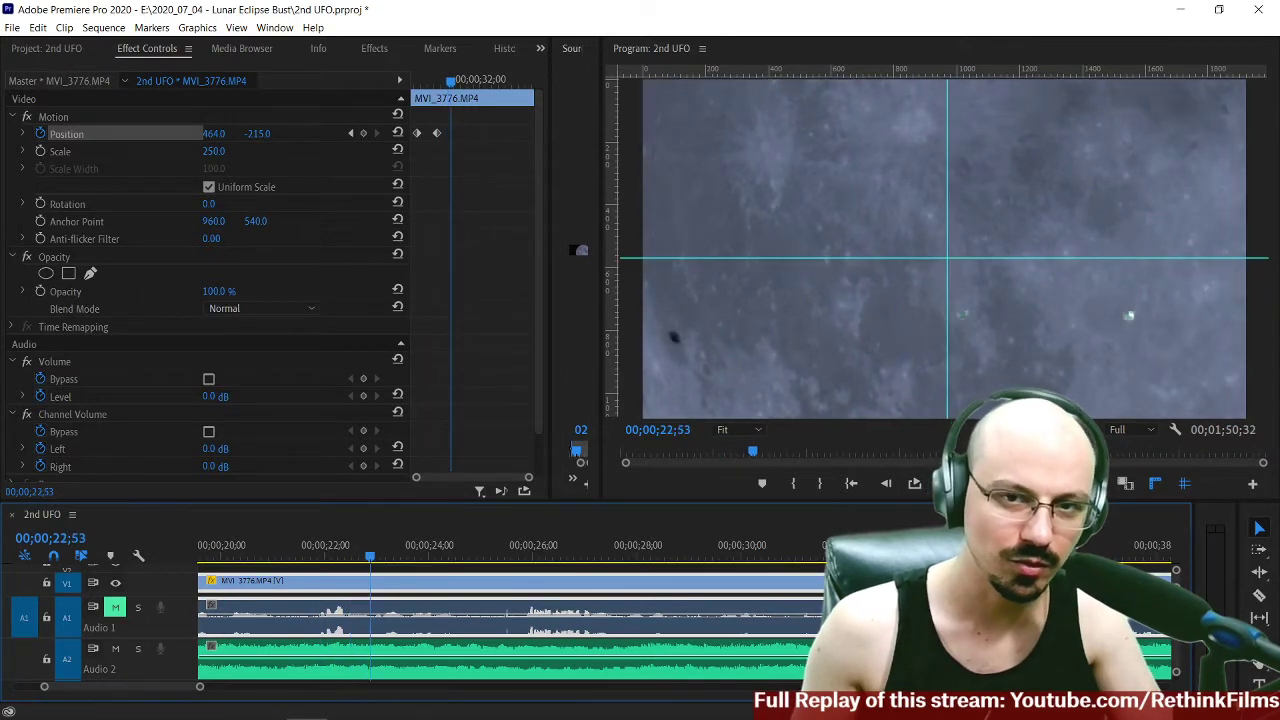
{"action": "key", "text": "j"}
{"action": "key", "text": "k"}
{"action": "key", "text": "l"}
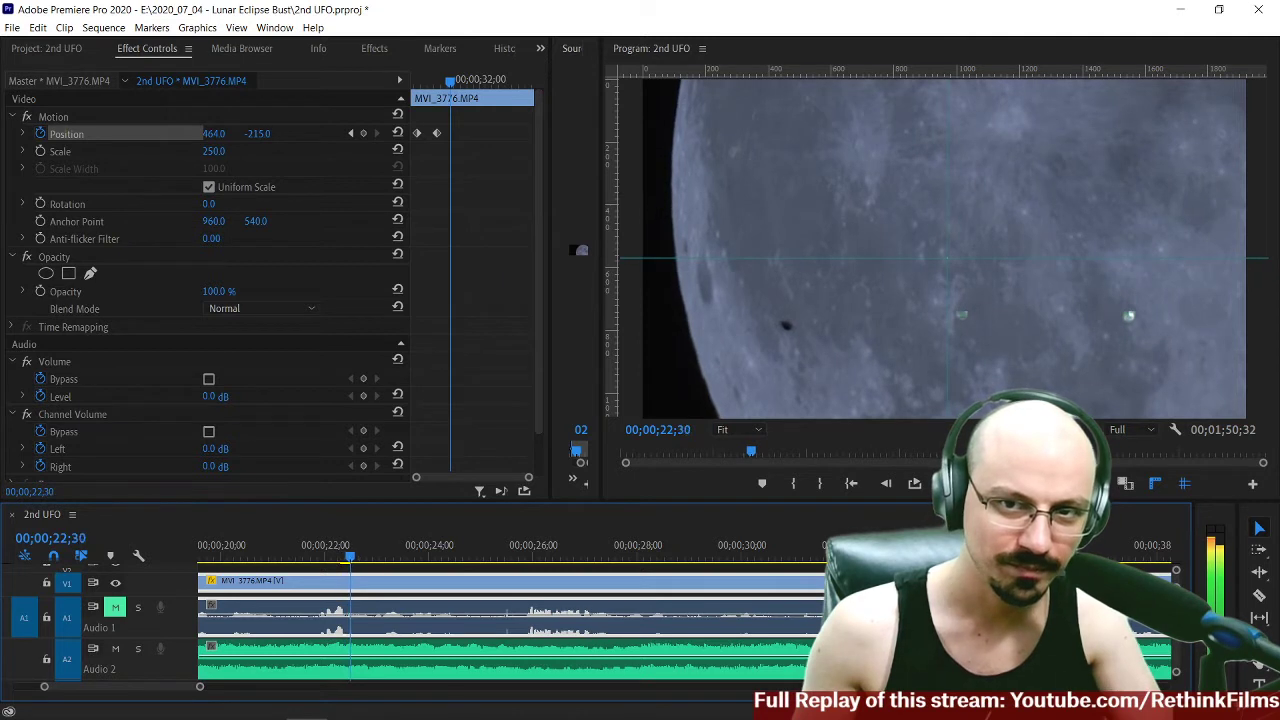
{"action": "key", "text": "Right"}
{"action": "key", "text": "Right"}
{"action": "key", "text": "Left"}
{"action": "key", "text": "Left"}
{"action": "key", "text": "Left"}
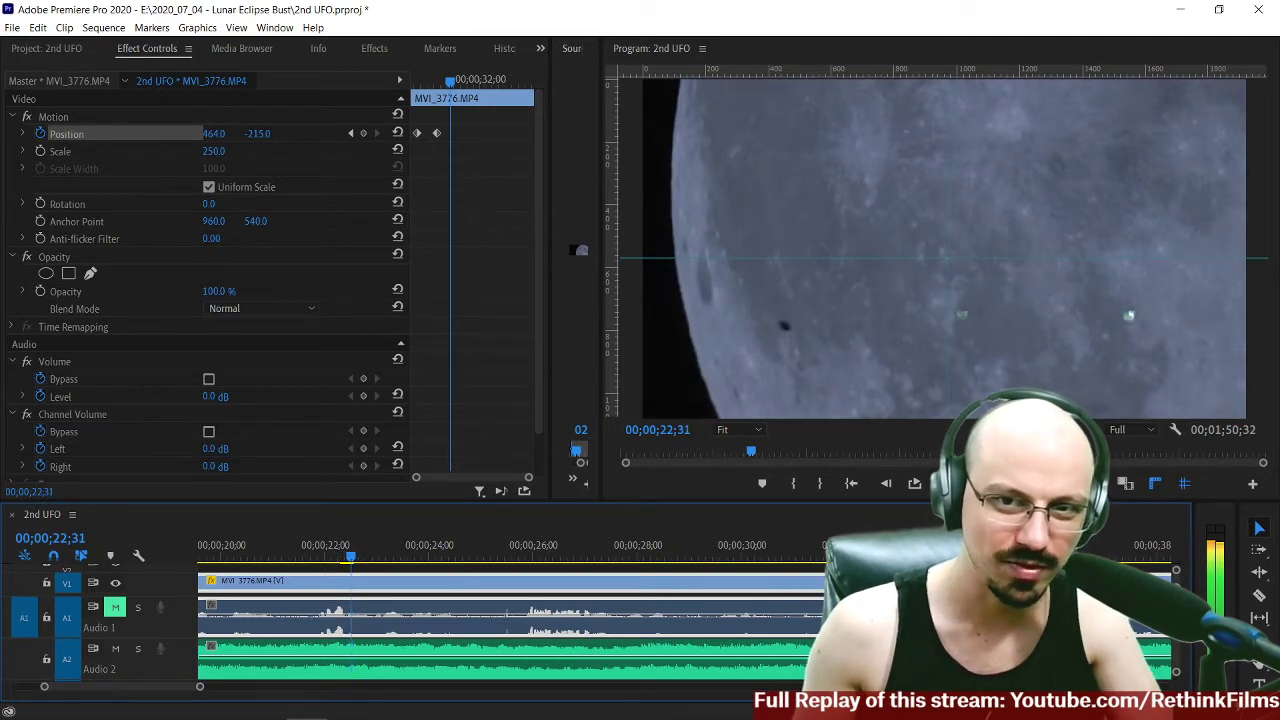
{"action": "key", "text": "Left"}
{"action": "key", "text": "Right"}
{"action": "key", "text": "Right"}
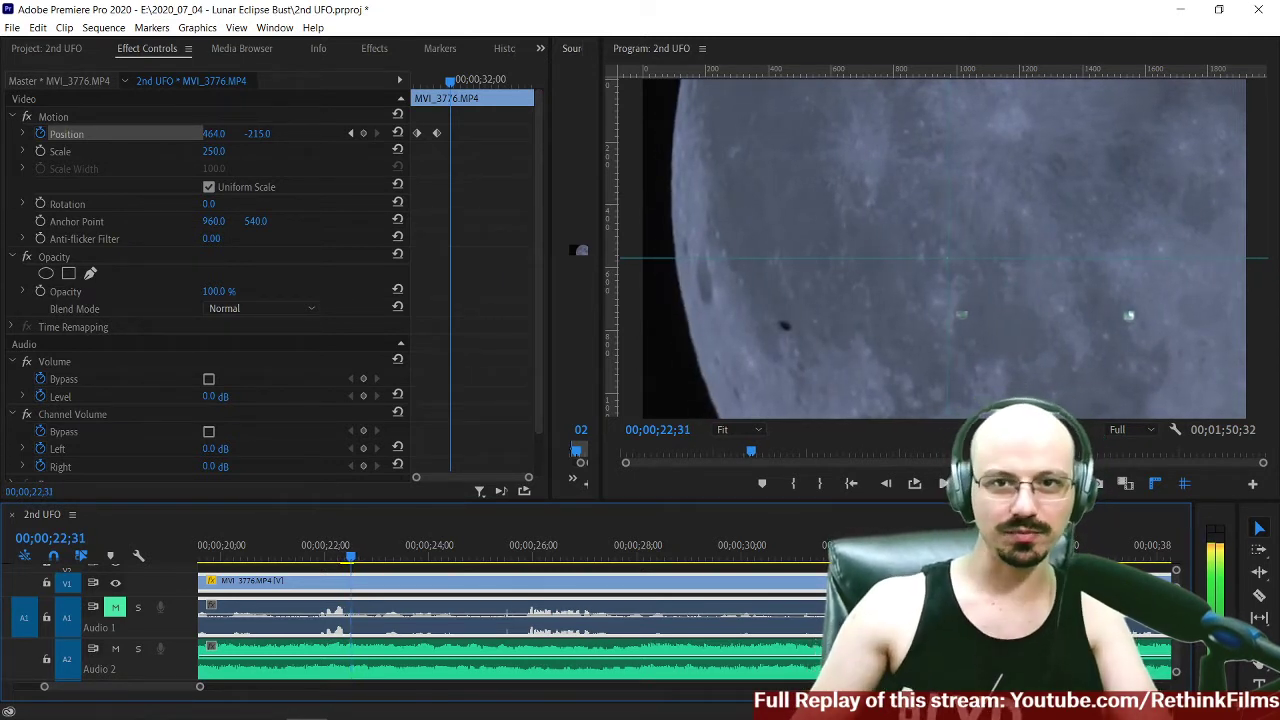
{"action": "key", "text": "Left"}
{"action": "key", "text": "Left"}
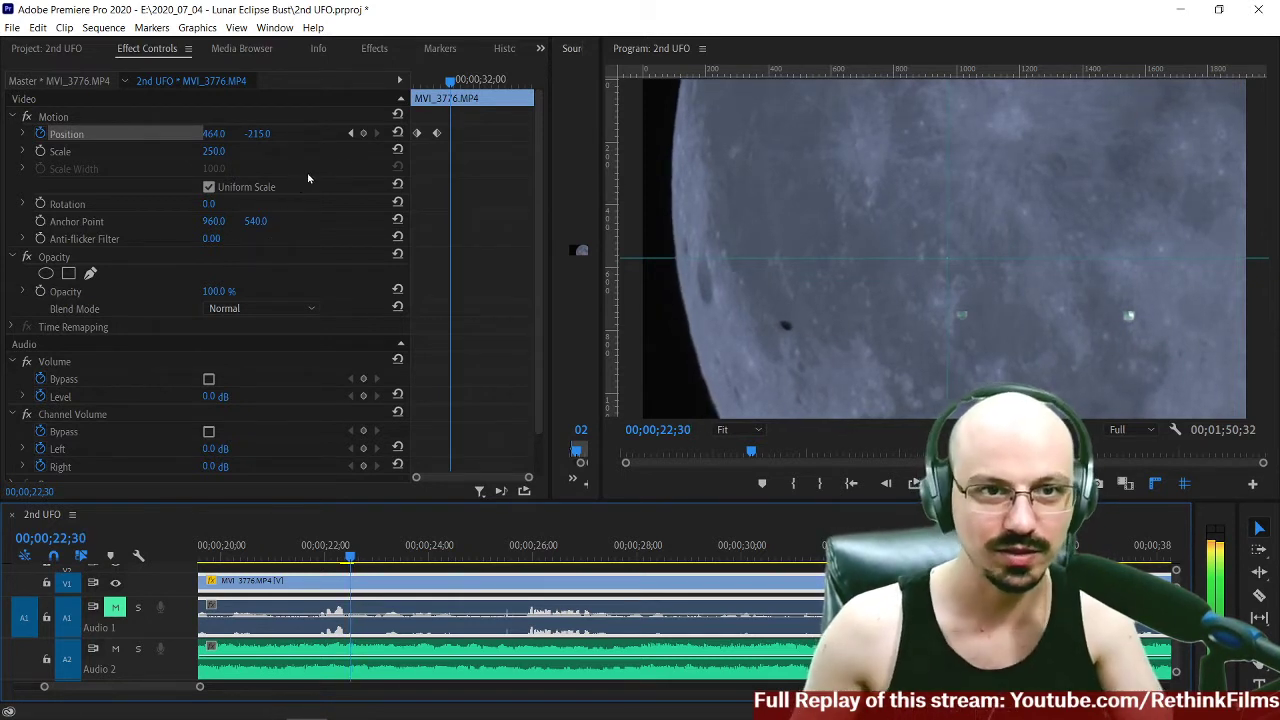
{"action": "left_click", "coordinate": [364, 133]}
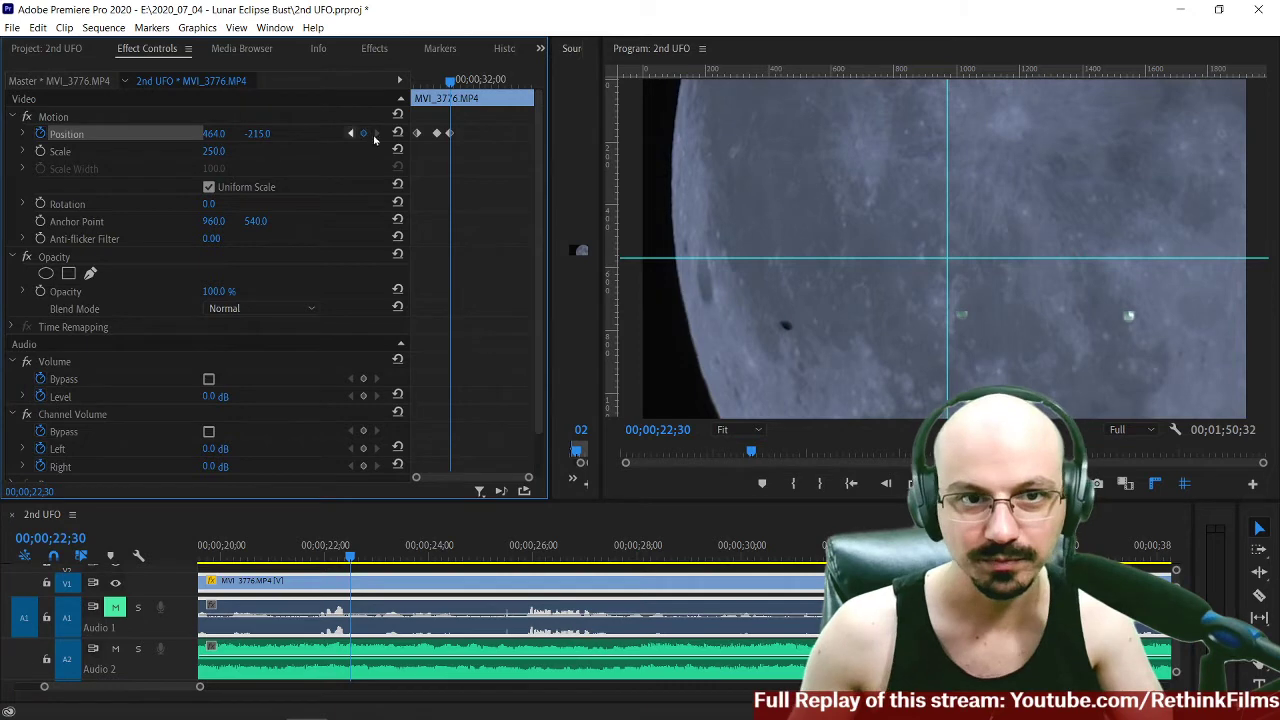
Set the third Position keyframe to 975, -269 so the object lies on the vertical guide and somewhat below the horizontal one.
{"action": "left_click_drag", "start_coordinate": [213, 133], "coordinate": [724, 133]}
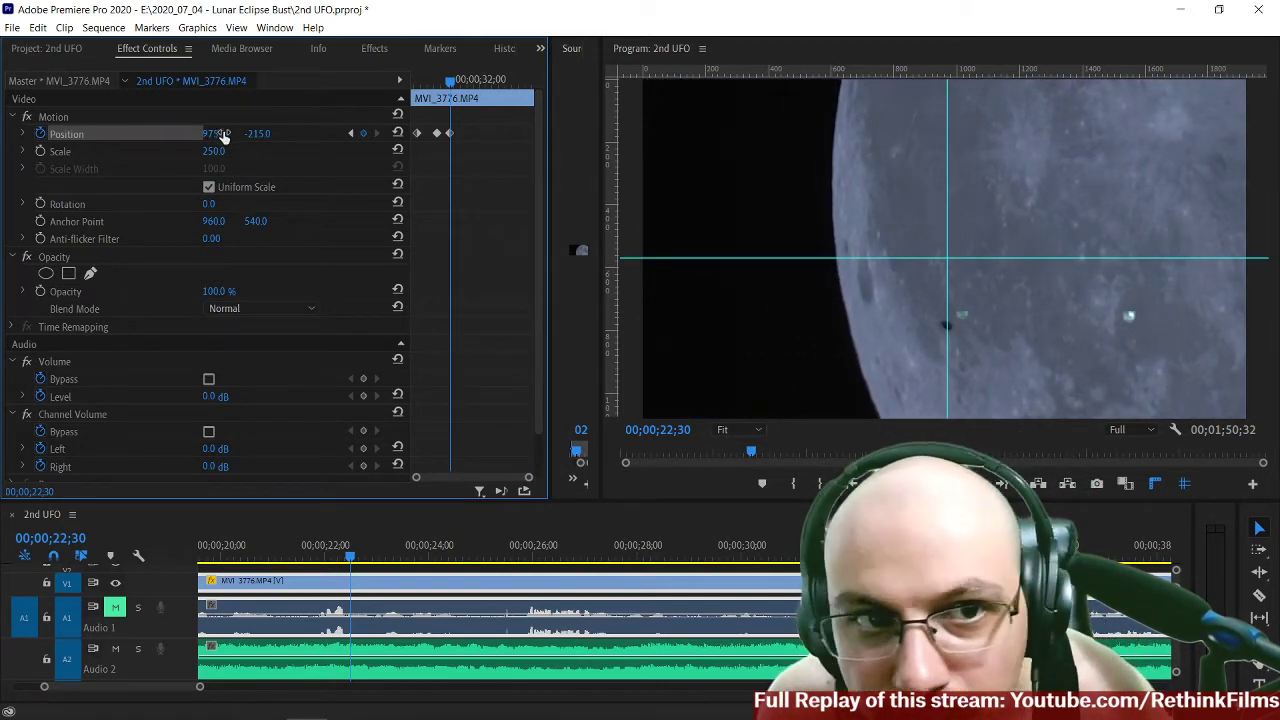
{"action": "left_click_drag", "start_coordinate": [258, 133], "coordinate": [48, 133]}
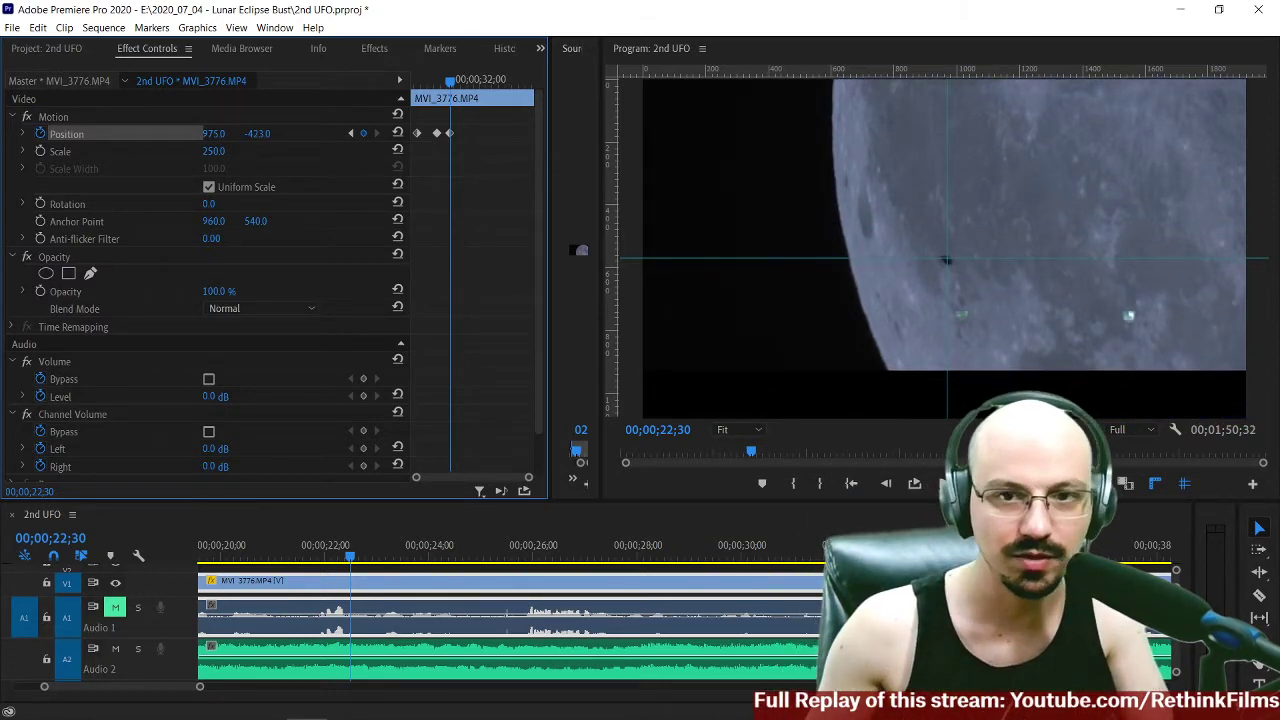
{"action": "left_click_drag", "start_coordinate": [48, 133], "coordinate": [257, 131]}
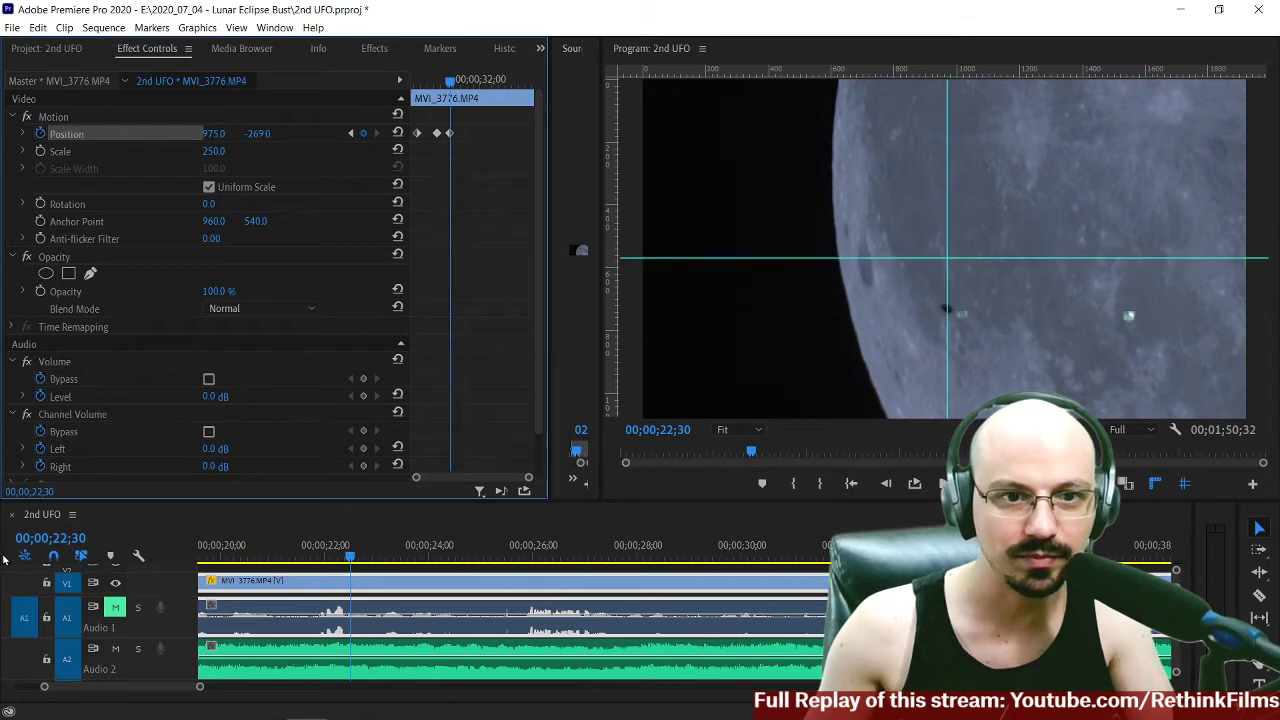
Play the enlarged segment through the third Position keyframe and review how the object stays centred up to it.
{"action": "left_click", "coordinate": [433, 80]}
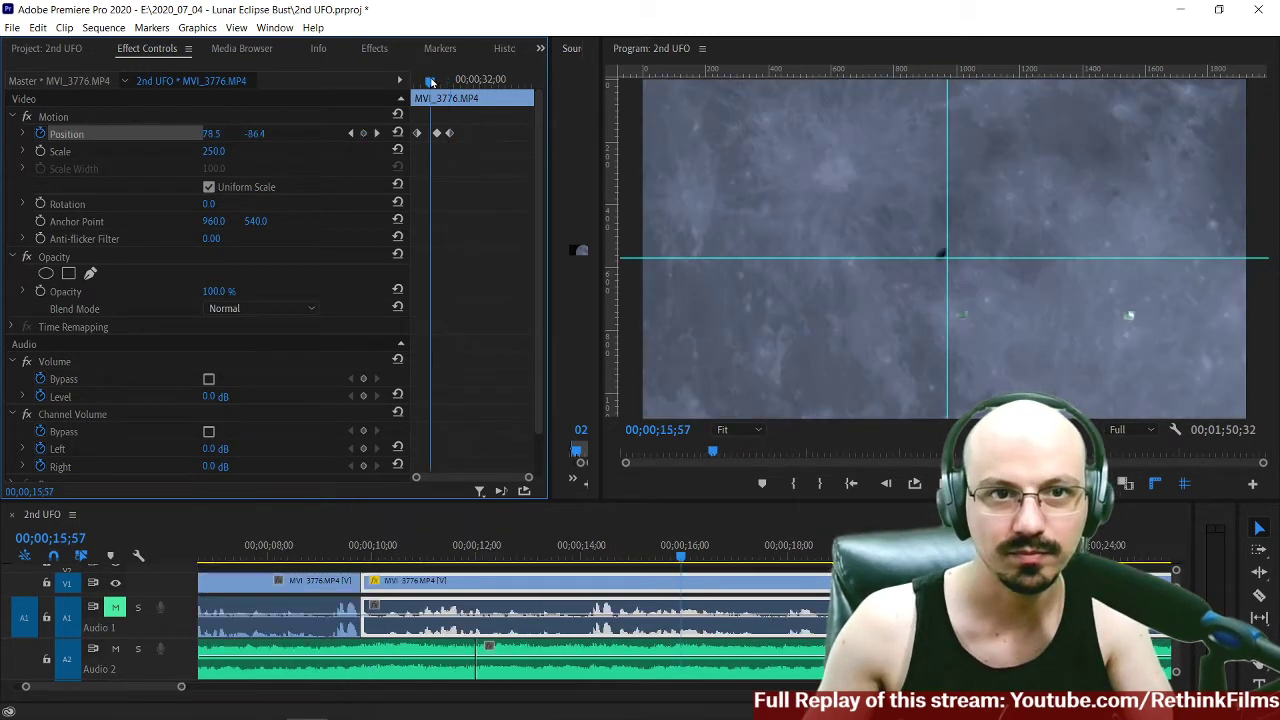
{"action": "key", "text": "space"}
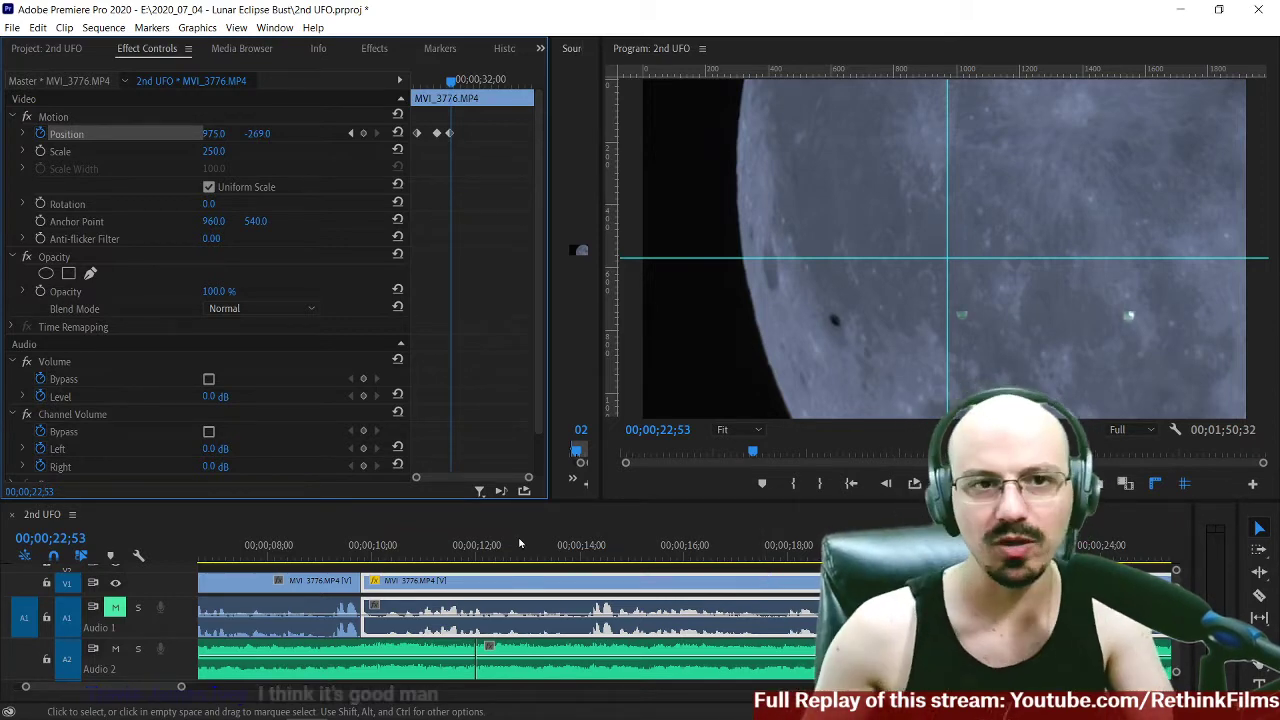
{"action": "left_click", "coordinate": [351, 552]}
{"action": "key", "text": "space"}
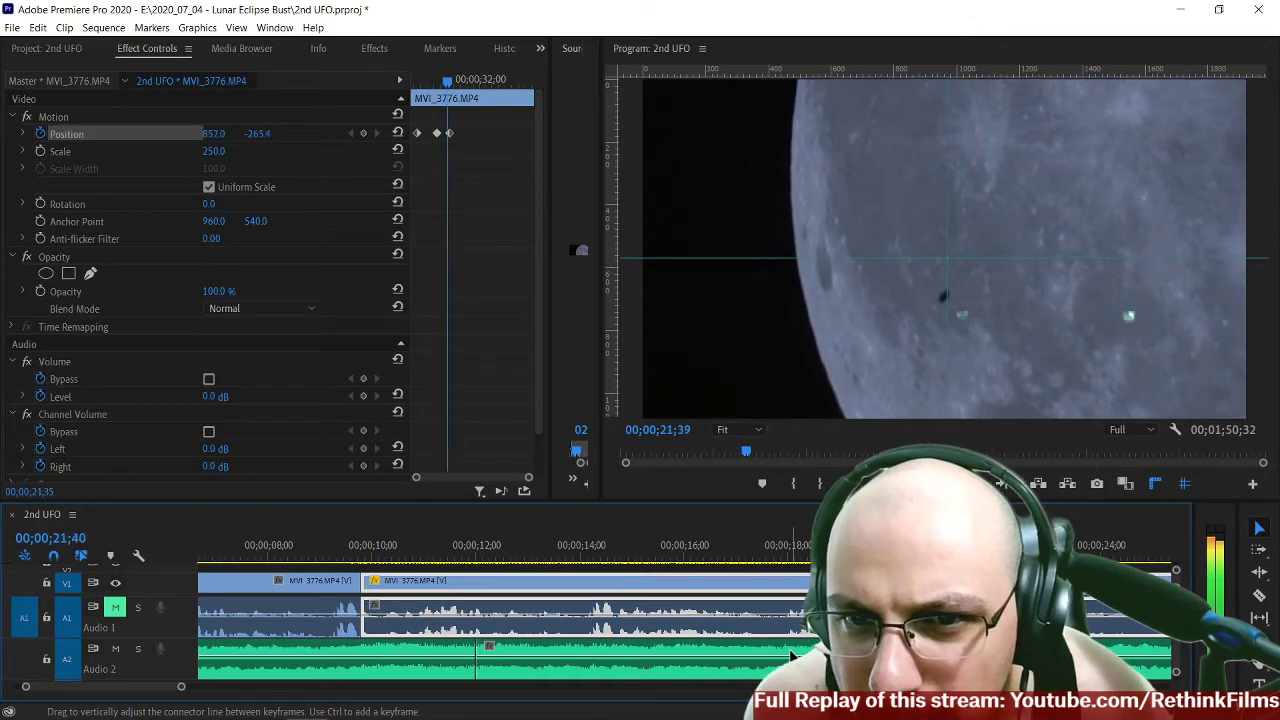
{"action": "key", "text": "space"}
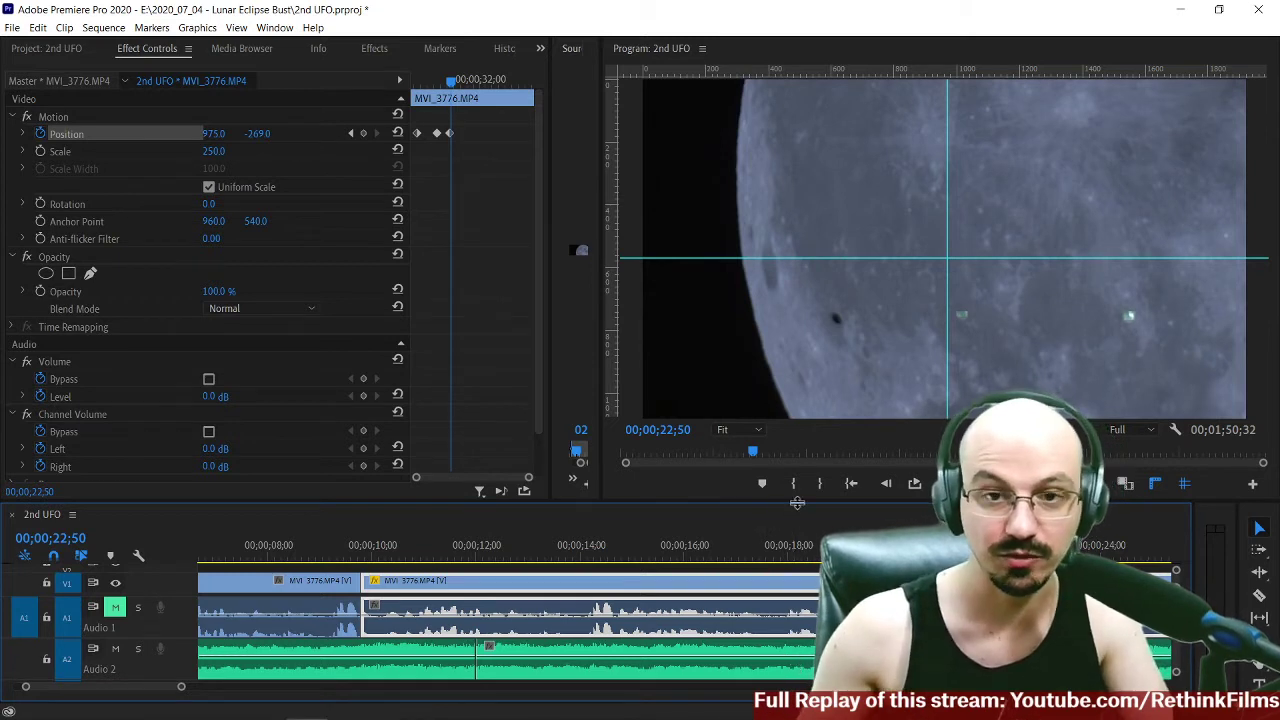
{"action": "key", "text": "j"}
{"action": "key", "text": "k"}
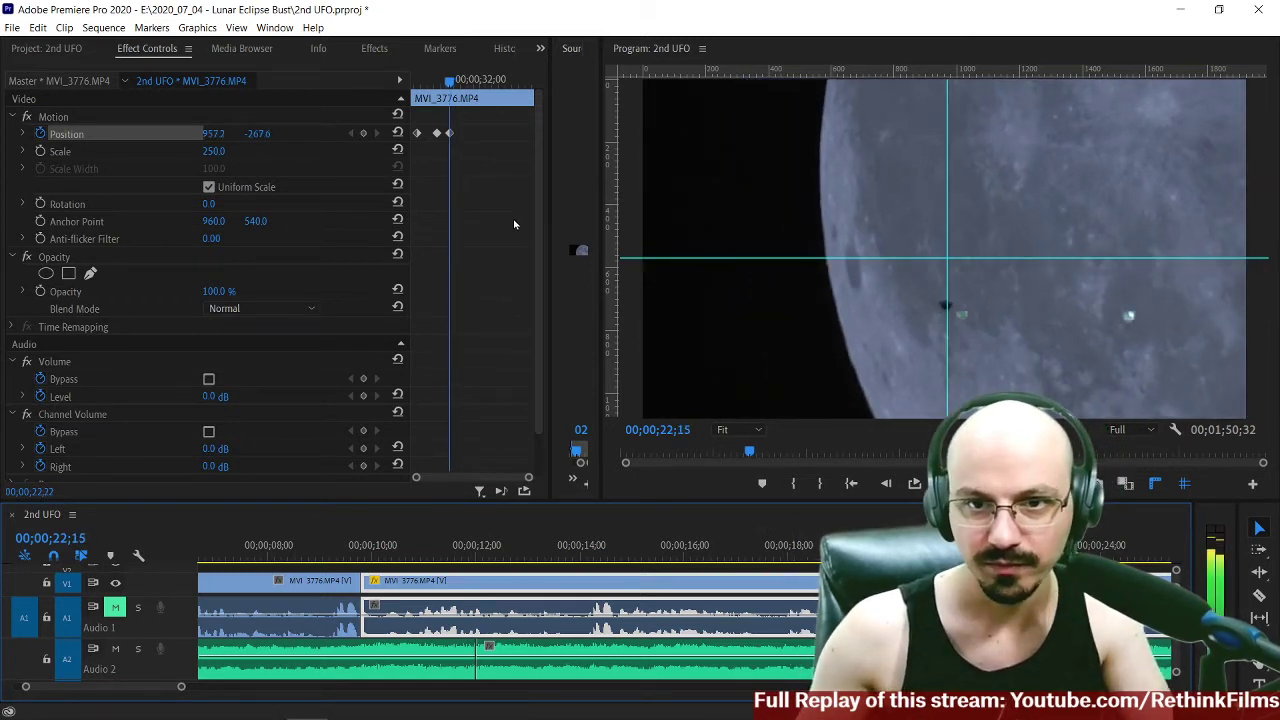
{"action": "key", "text": "l"}
{"action": "key", "text": "Right"}
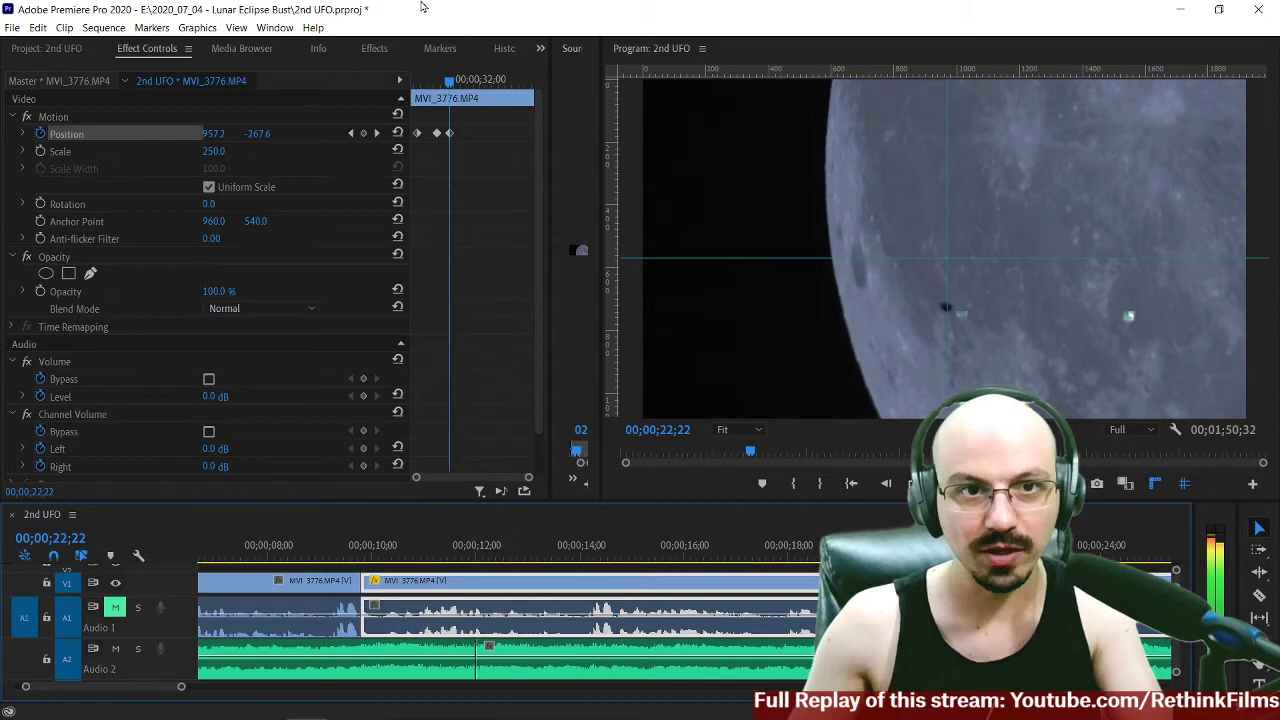
Zoom in on the keyframe timeline around the third Position keyframe and widen the Effect Controls area.
{"action": "left_click", "coordinate": [458, 80]}
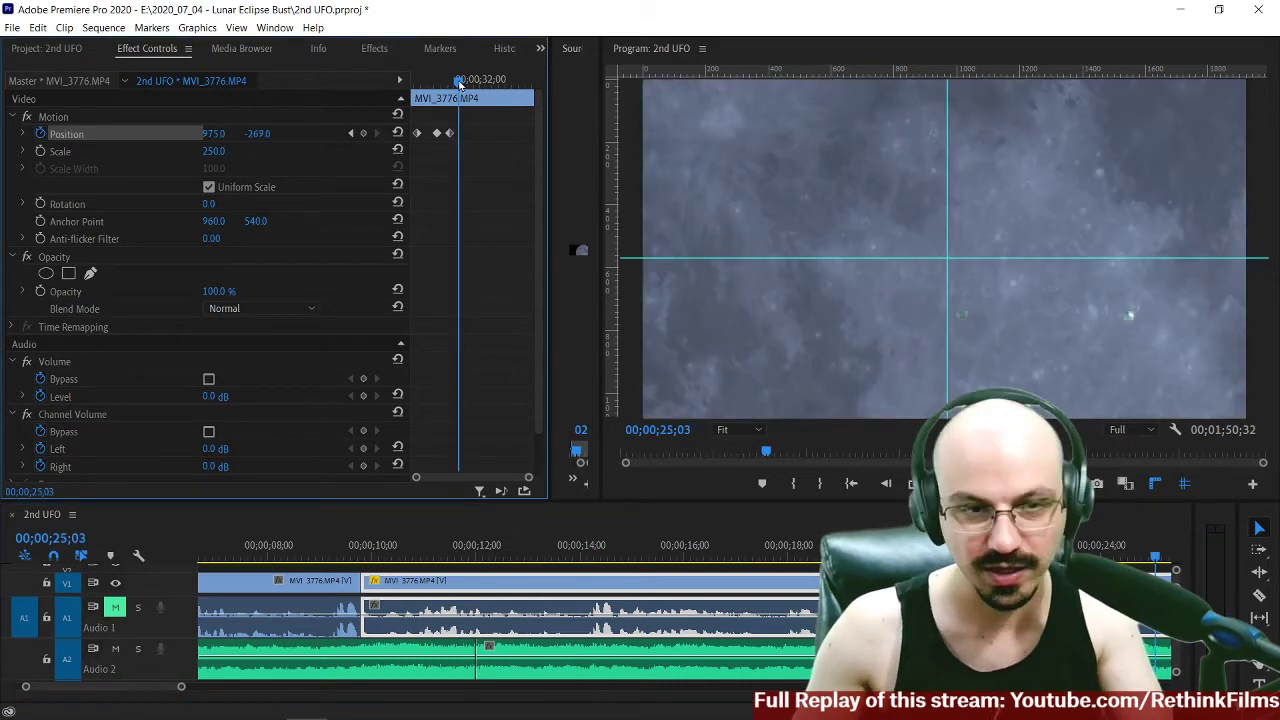
{"action": "scroll", "coordinate": [460, 85], "scroll_direction": "up", "scroll_amount": 3}
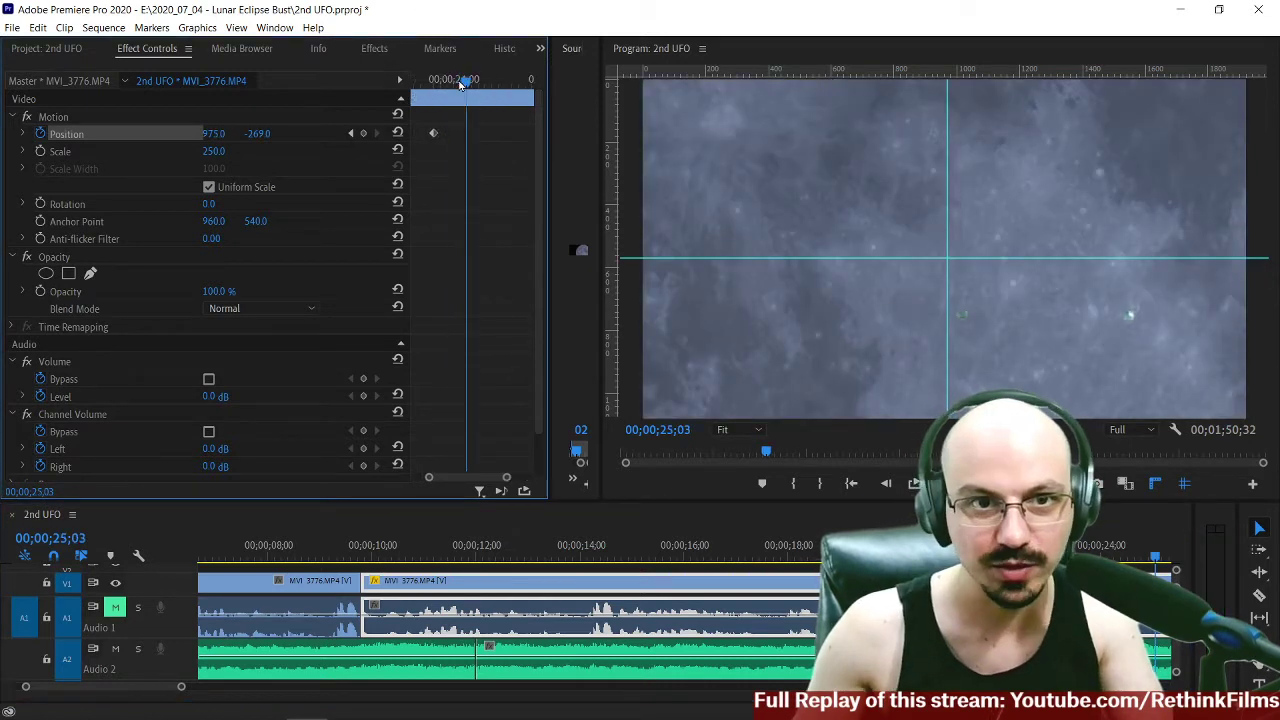
{"action": "left_click", "coordinate": [437, 82]}
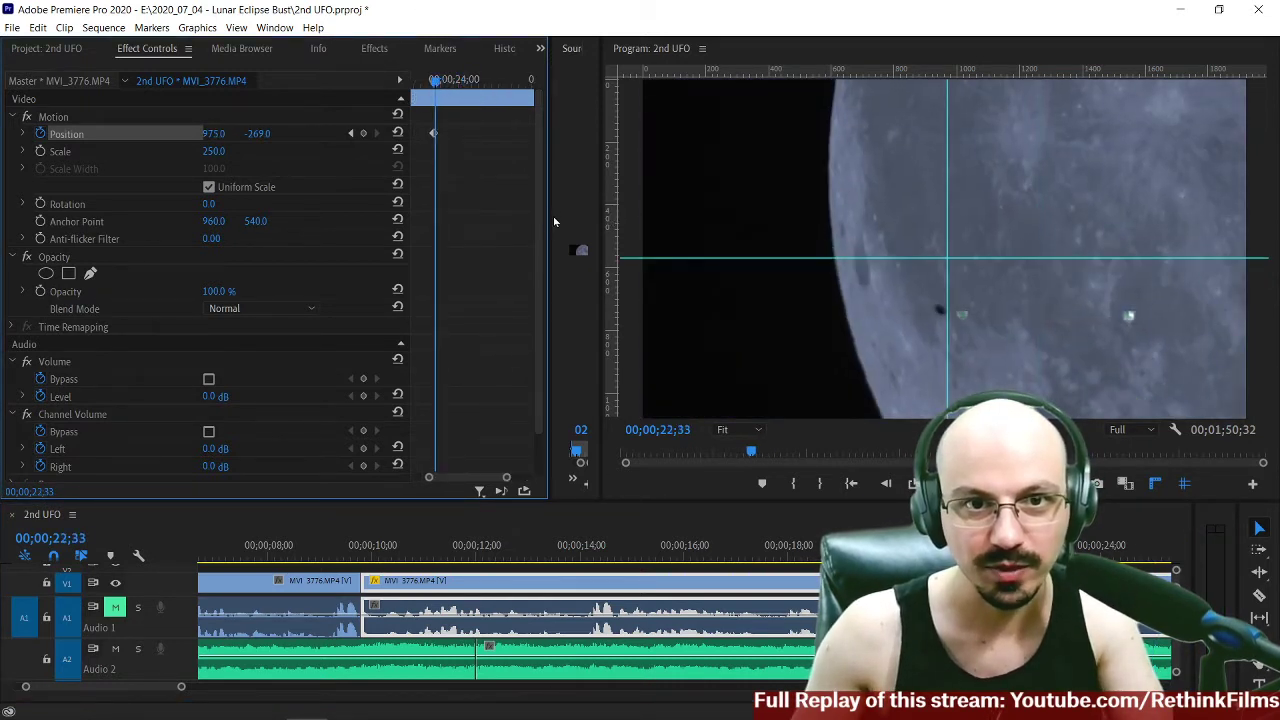
{"action": "left_click_drag", "start_coordinate": [550, 213], "coordinate": [633, 213]}
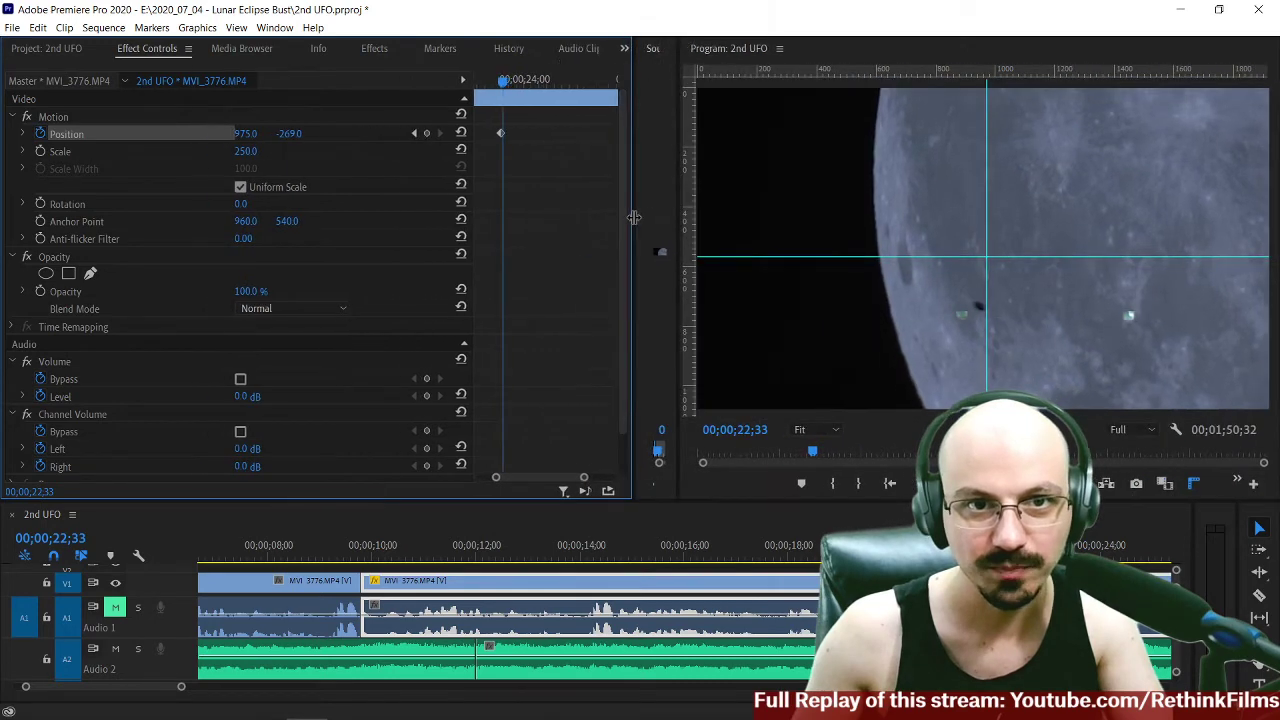
{"action": "scroll", "coordinate": [684, 620], "scroll_direction": "up", "scroll_amount": 1}
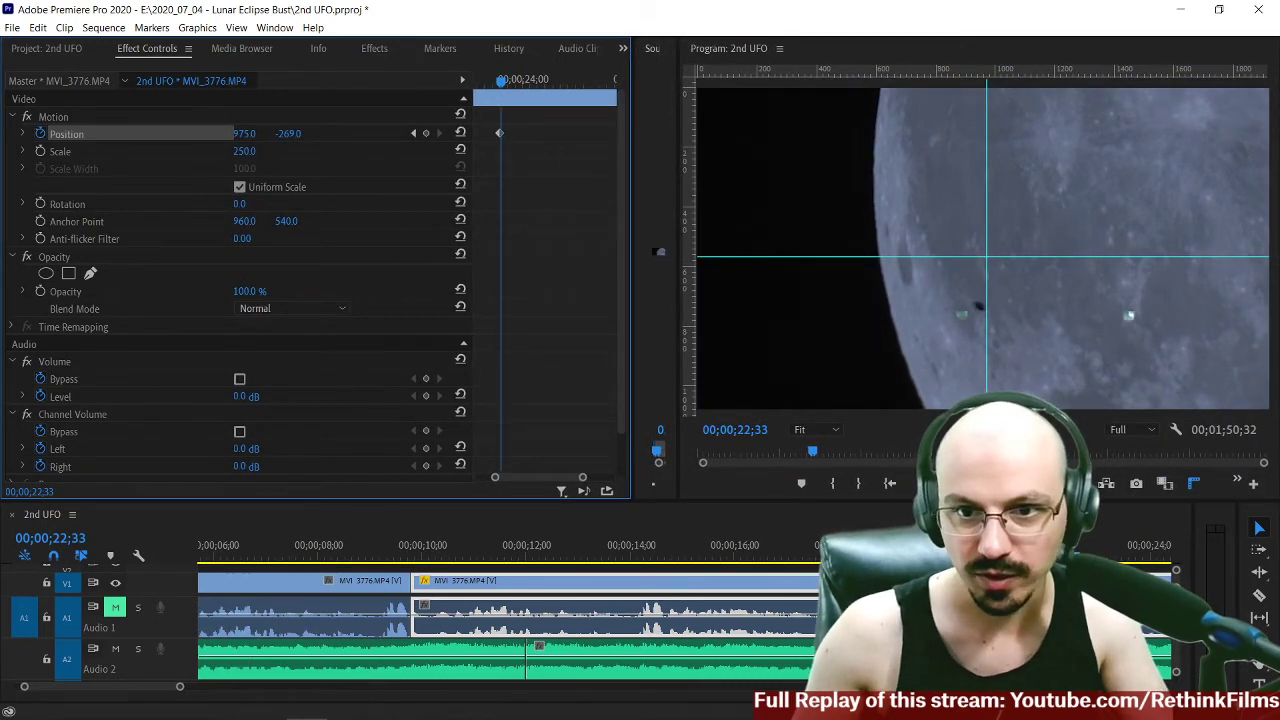
Play just past the third Position keyframe, then go back frame by frame to 00;00;22;30 to examine the object's movement.
{"action": "key", "text": "j"}
{"action": "key", "text": "k"}
{"action": "key", "text": "l"}
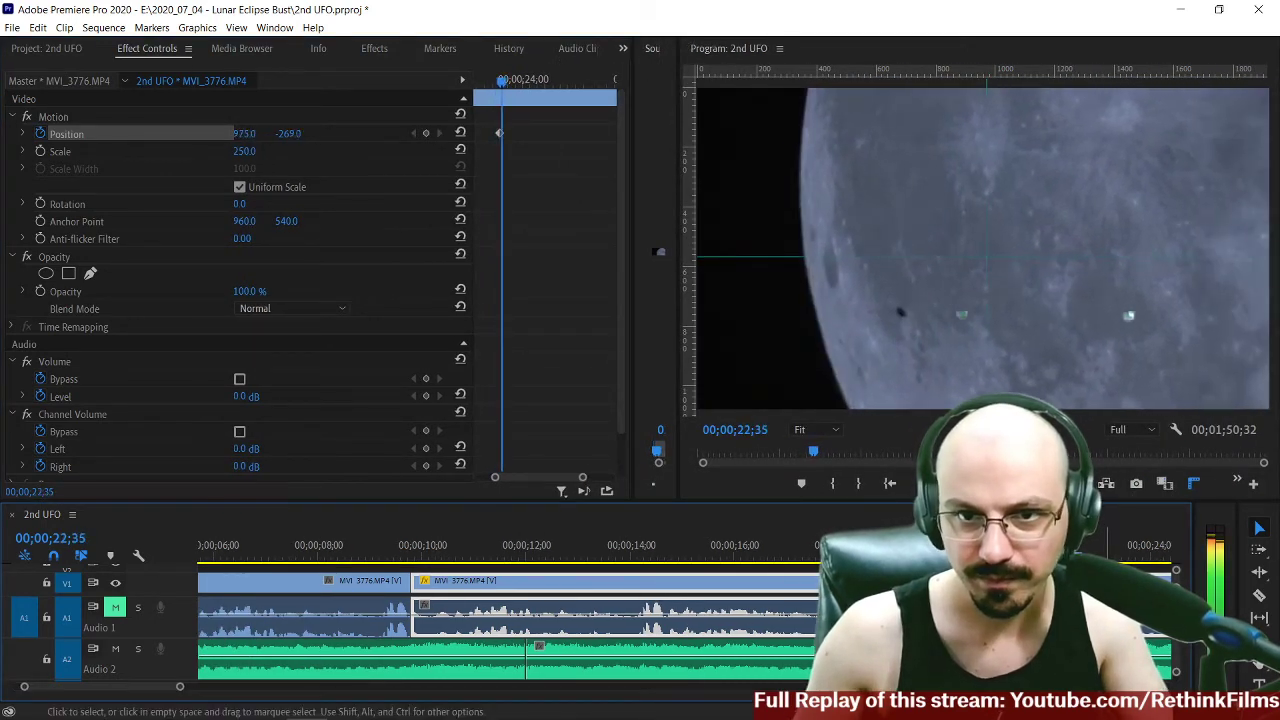
{"action": "key", "text": "space"}
{"action": "key", "text": "Left"}
{"action": "key", "text": "Left"}
{"action": "key", "text": "Left"}
{"action": "key", "text": "Left"}
{"action": "key", "text": "Left"}
{"action": "key", "text": "Left"}
{"action": "key", "text": "Left"}
{"action": "key", "text": "Left"}
{"action": "key", "text": "Left"}
{"action": "key", "text": "Left"}
{"action": "key", "text": "Left"}
{"action": "key", "text": "Left"}
{"action": "key", "text": "Left"}
{"action": "key", "text": "Left"}
{"action": "key", "text": "Left"}
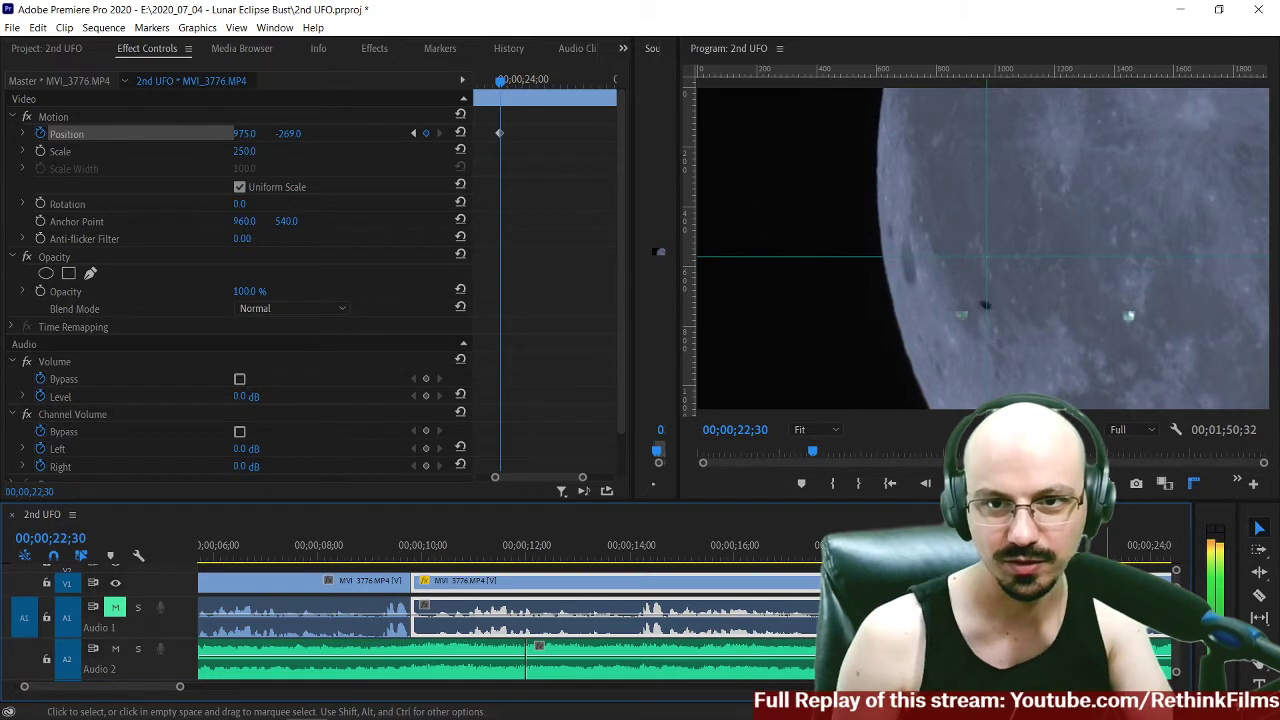
Compare the frames between 00;00;22;00 and 00;00;22;39 to examine where the camera shift begins and ends, finishing on 00;00;22;37.
{"action": "key", "text": "space"}
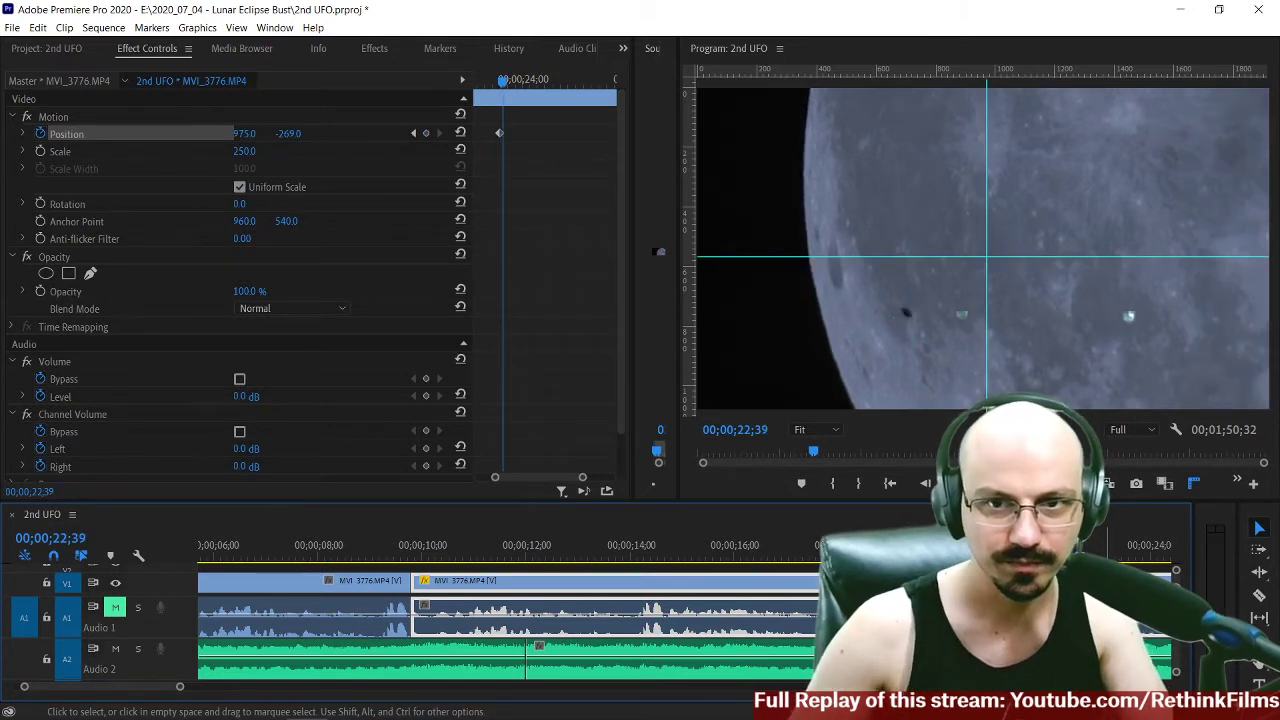
{"action": "key", "text": "Left"}
{"action": "key", "text": "Left"}
{"action": "key", "text": "Left"}
{"action": "key", "text": "Left"}
{"action": "key", "text": "Left"}
{"action": "key", "text": "Left"}
{"action": "key", "text": "Left"}
{"action": "key", "text": "Left"}
{"action": "key", "text": "Left"}
{"action": "key", "text": "Left"}
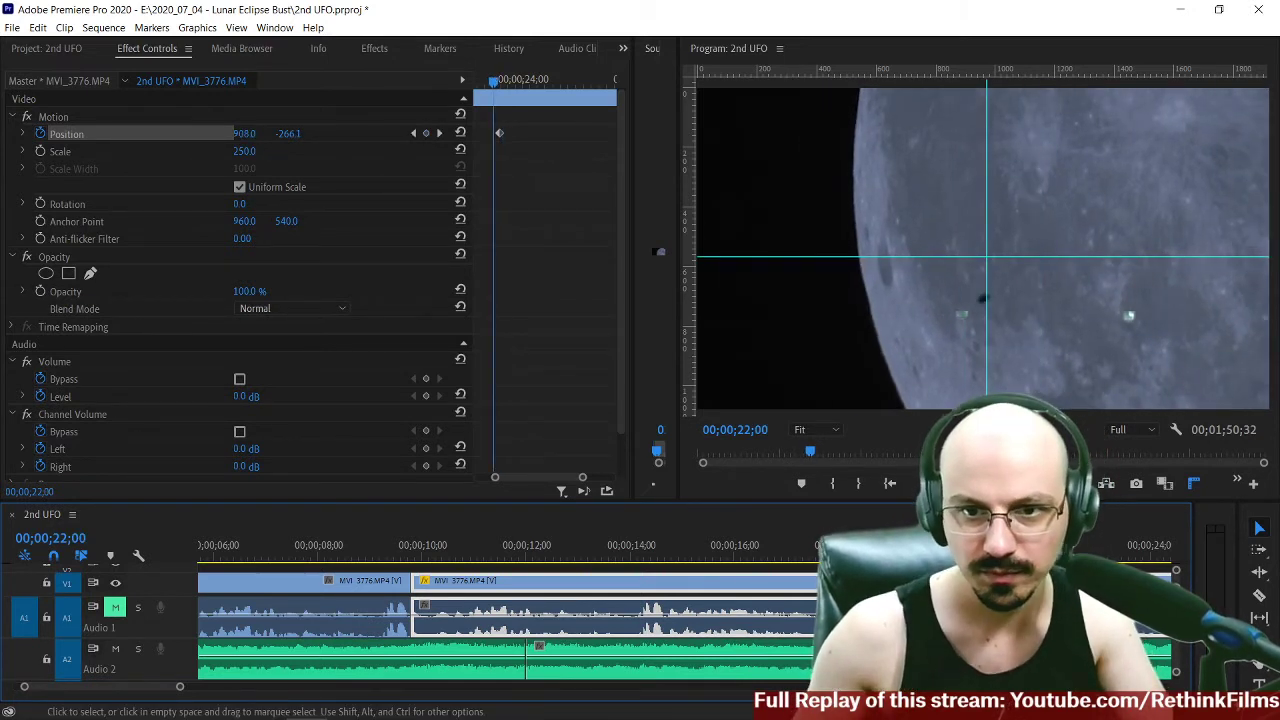
{"action": "key", "text": "Right"}
{"action": "key", "text": "Right"}
{"action": "key", "text": "Right"}
{"action": "key", "text": "Right"}
{"action": "key", "text": "Right"}
{"action": "key", "text": "Right"}
{"action": "key", "text": "Right"}
{"action": "key", "text": "Right"}
{"action": "key", "text": "Right"}
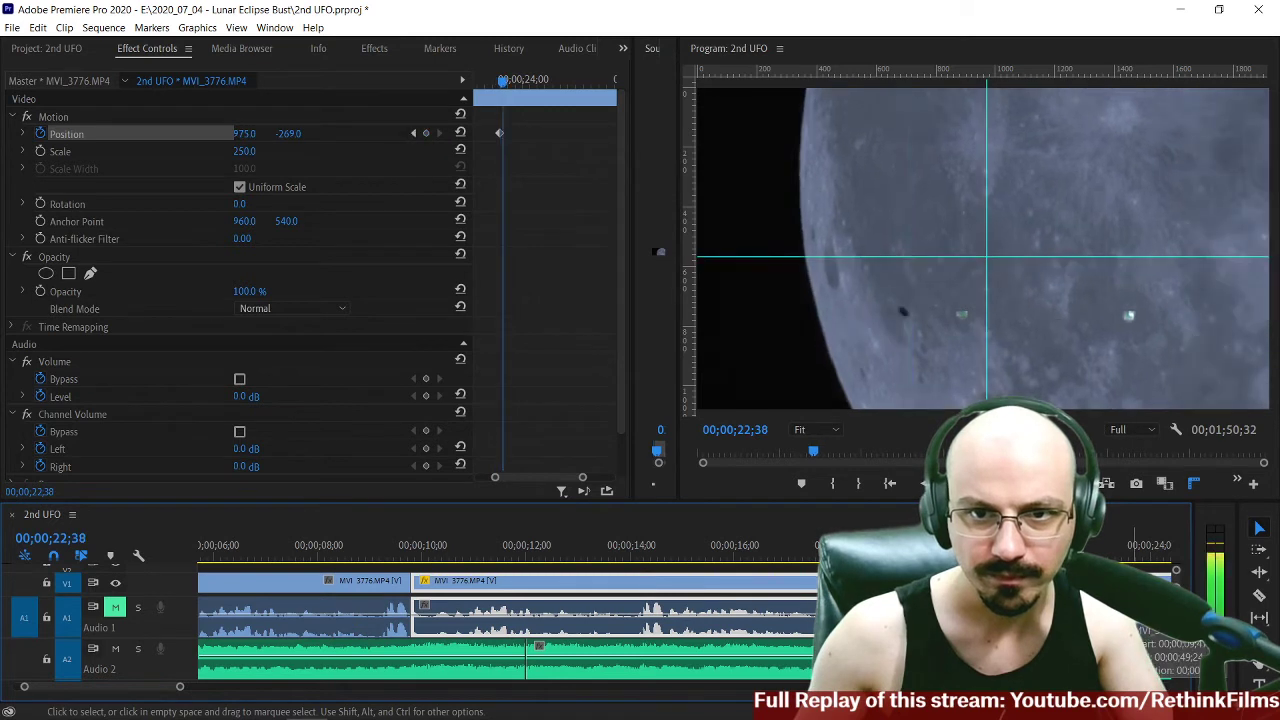
{"action": "key", "text": "Left"}
{"action": "key", "text": "Left"}
{"action": "key", "text": "Left"}
{"action": "key", "text": "Left"}
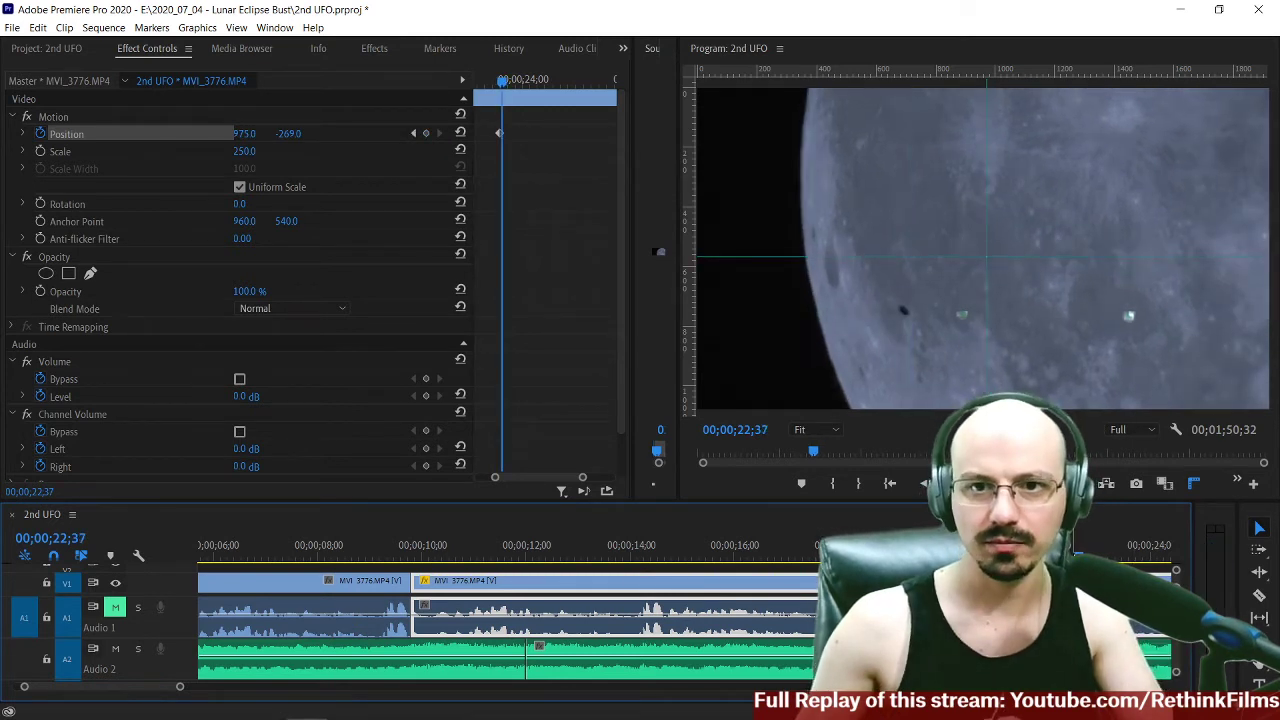
{"action": "key", "text": "Left"}
{"action": "key", "text": "Left"}
{"action": "key", "text": "Left"}
{"action": "key", "text": "Left"}
{"action": "key", "text": "Left"}
{"action": "key", "text": "Left"}
{"action": "key", "text": "Left"}
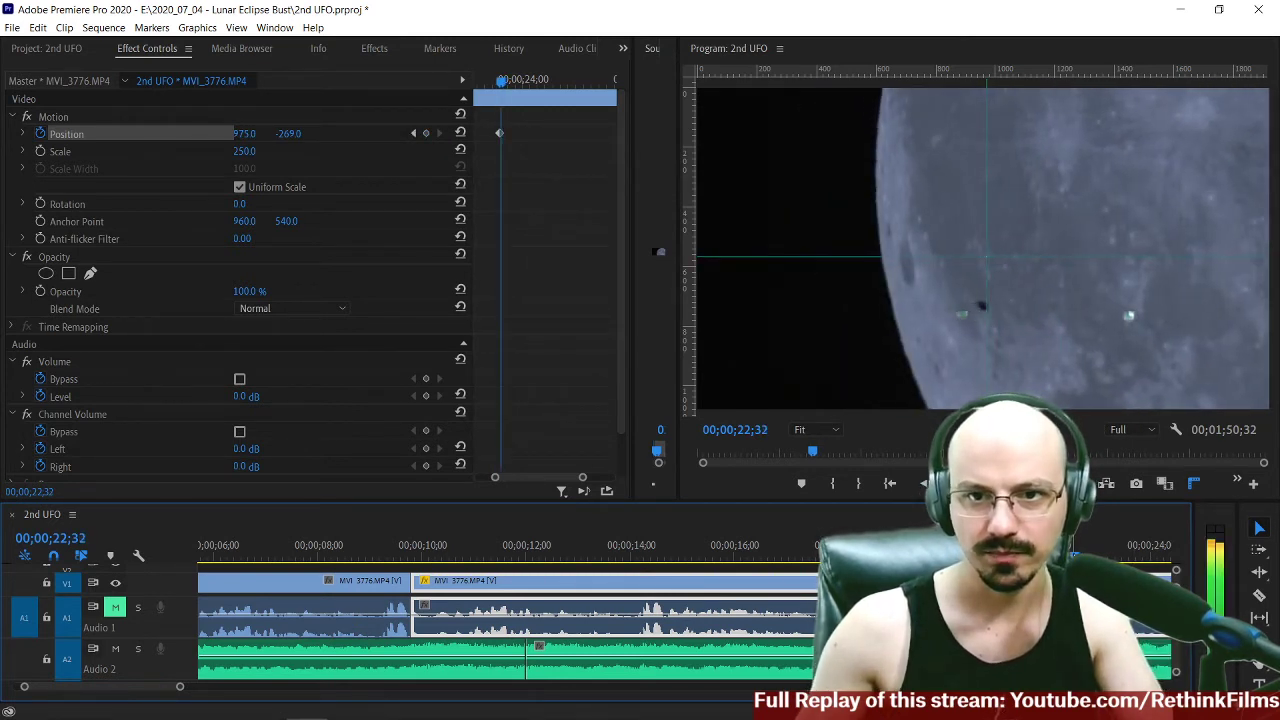
{"action": "key", "text": "Right"}
{"action": "key", "text": "Right"}
{"action": "key", "text": "Right"}
{"action": "key", "text": "Right"}
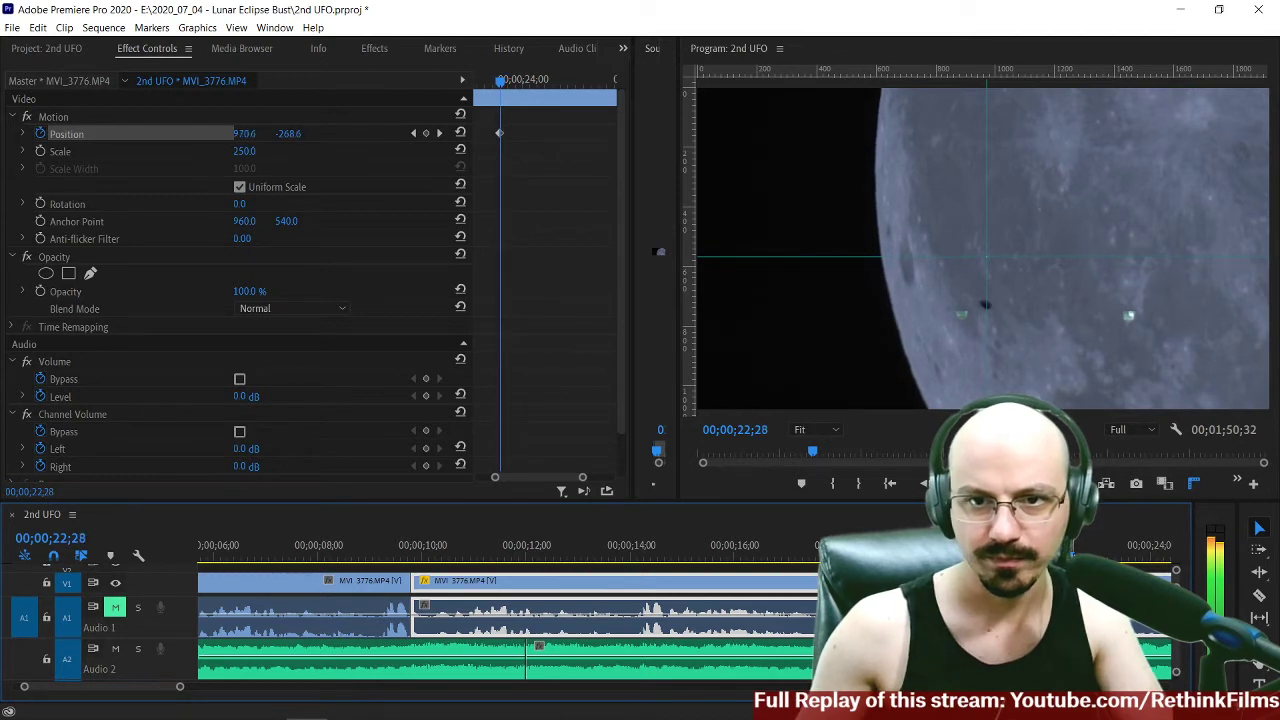
{"action": "key", "text": "Right"}
{"action": "key", "text": "Right"}
{"action": "key", "text": "Right"}
{"action": "key", "text": "Right"}
{"action": "key", "text": "Right"}
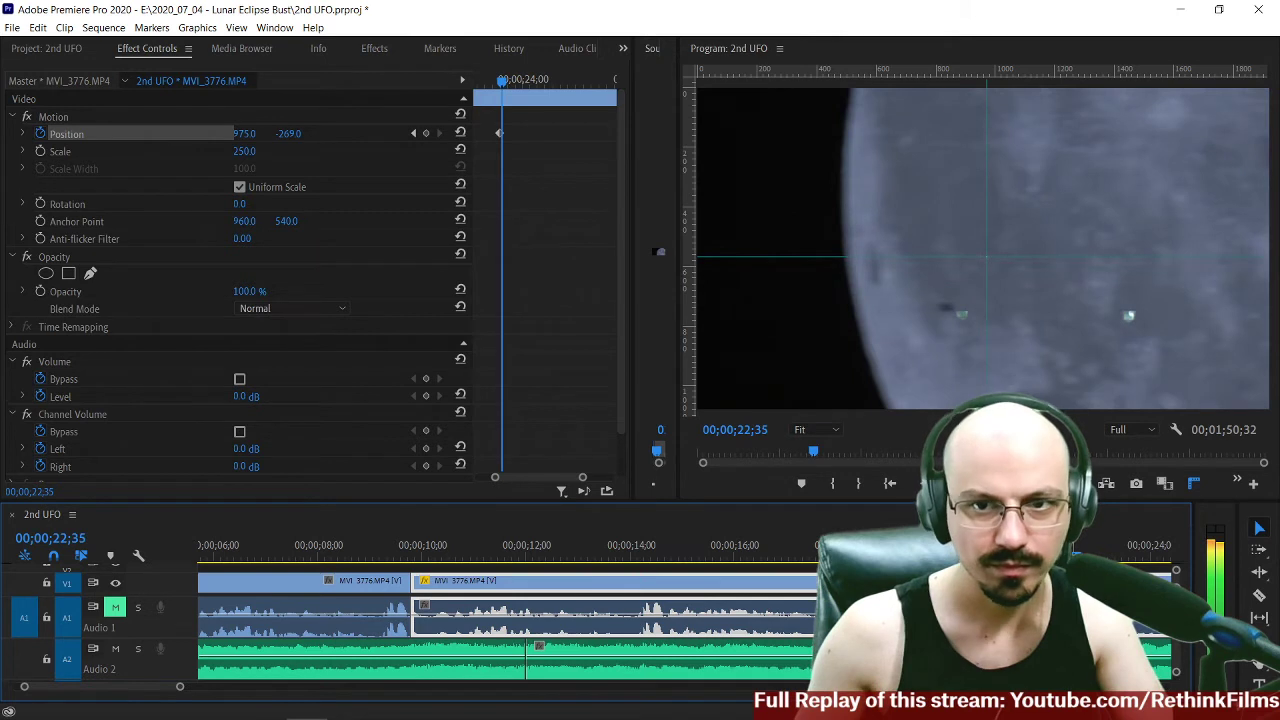
{"action": "key", "text": "Right"}
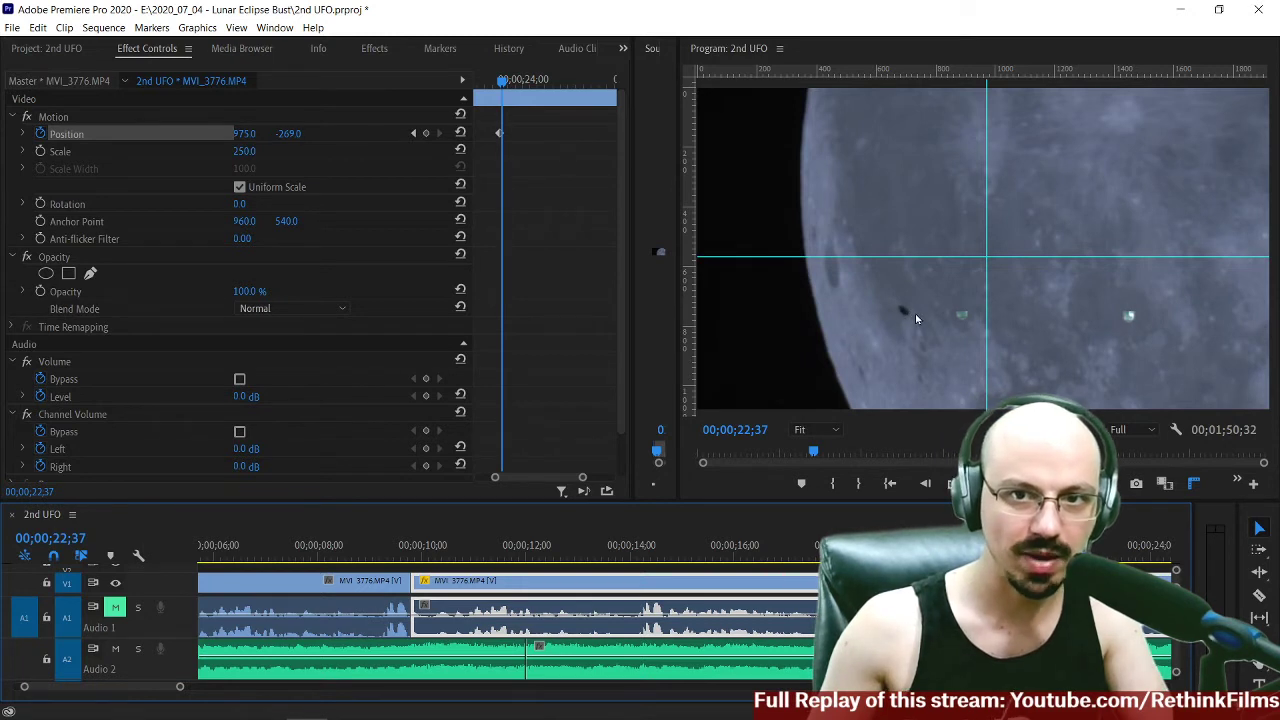
Try a Position keyframe at 00;00;22;37 with a horizontal value of 1250, and check the frames just before it.
{"action": "left_click", "coordinate": [425, 136]}
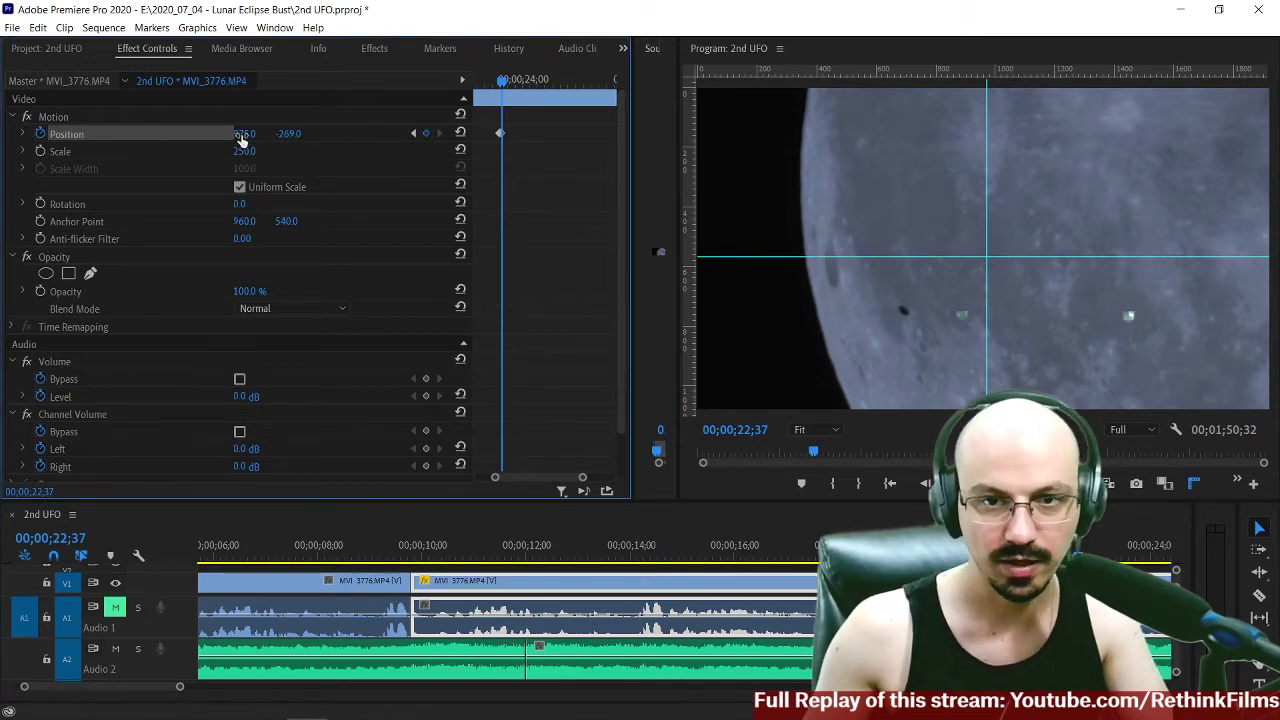
{"action": "left_click_drag", "start_coordinate": [245, 134], "coordinate": [431, 134]}
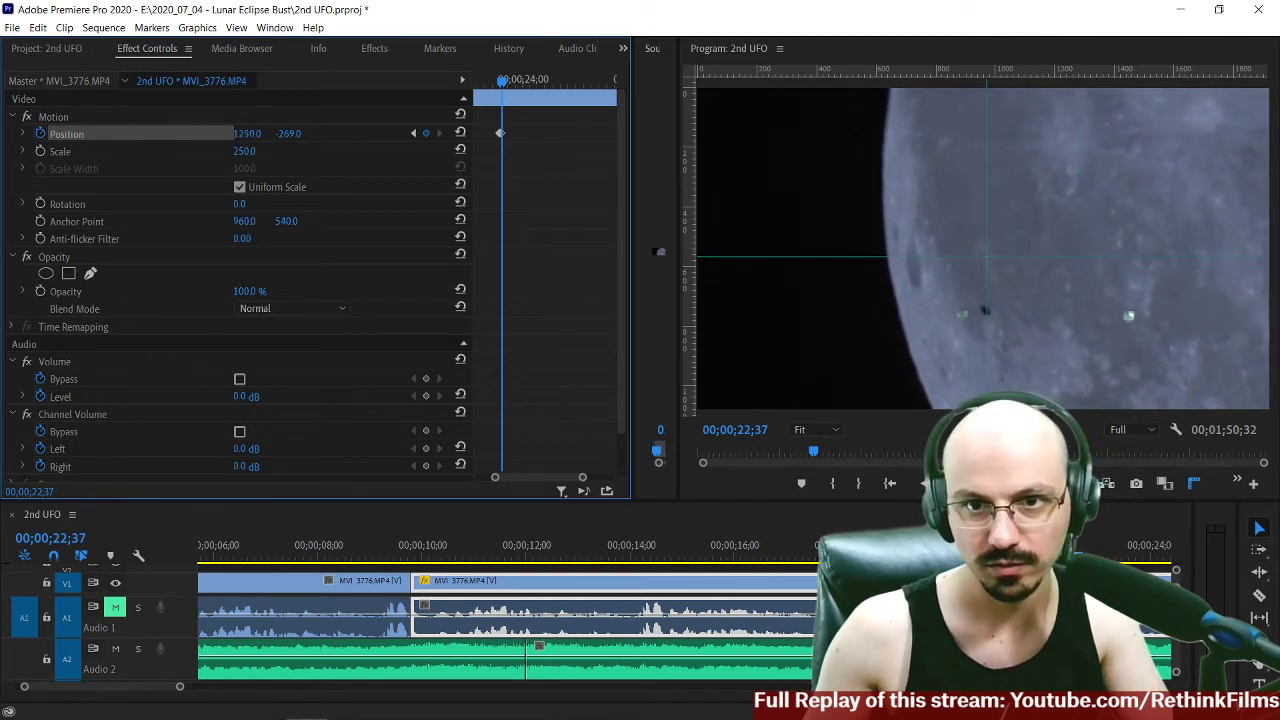
{"action": "key", "text": "Left"}
{"action": "key", "text": "Left"}
{"action": "key", "text": "Left"}
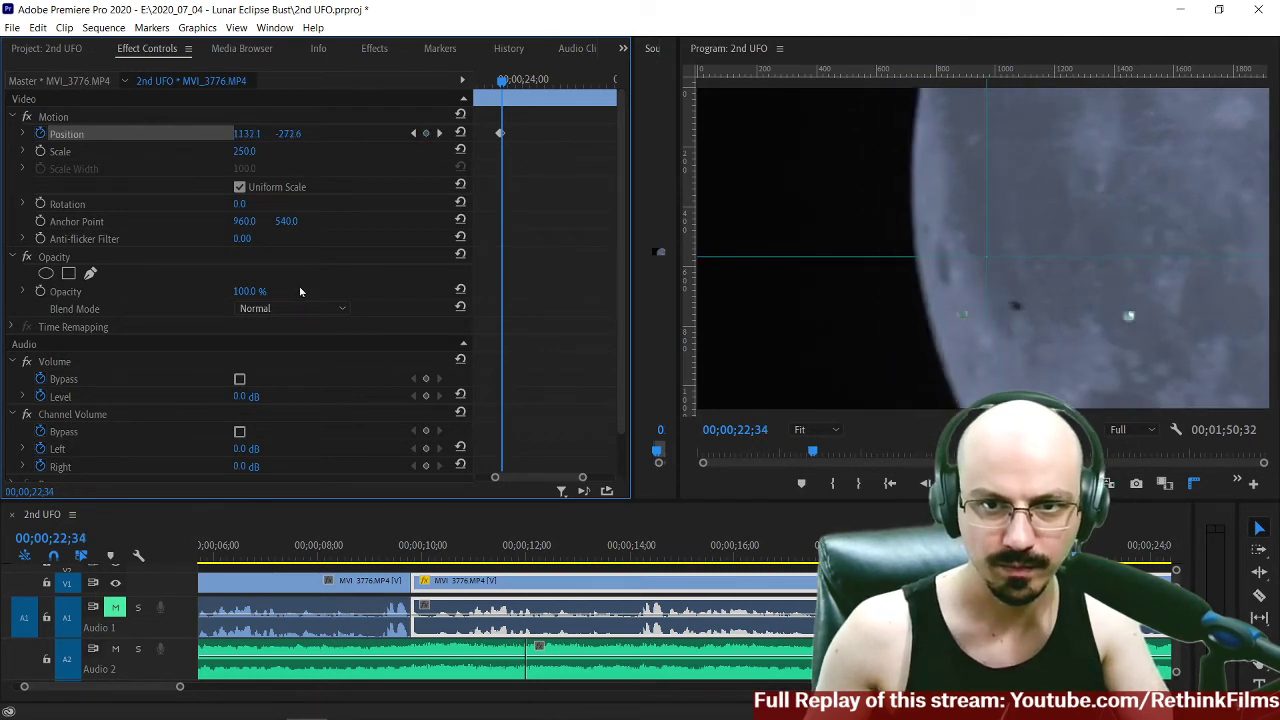
Undo the last two Position changes and play the section around 00;00;22;34 to check the object's movement.
{"action": "key", "text": "ctrl+z"}
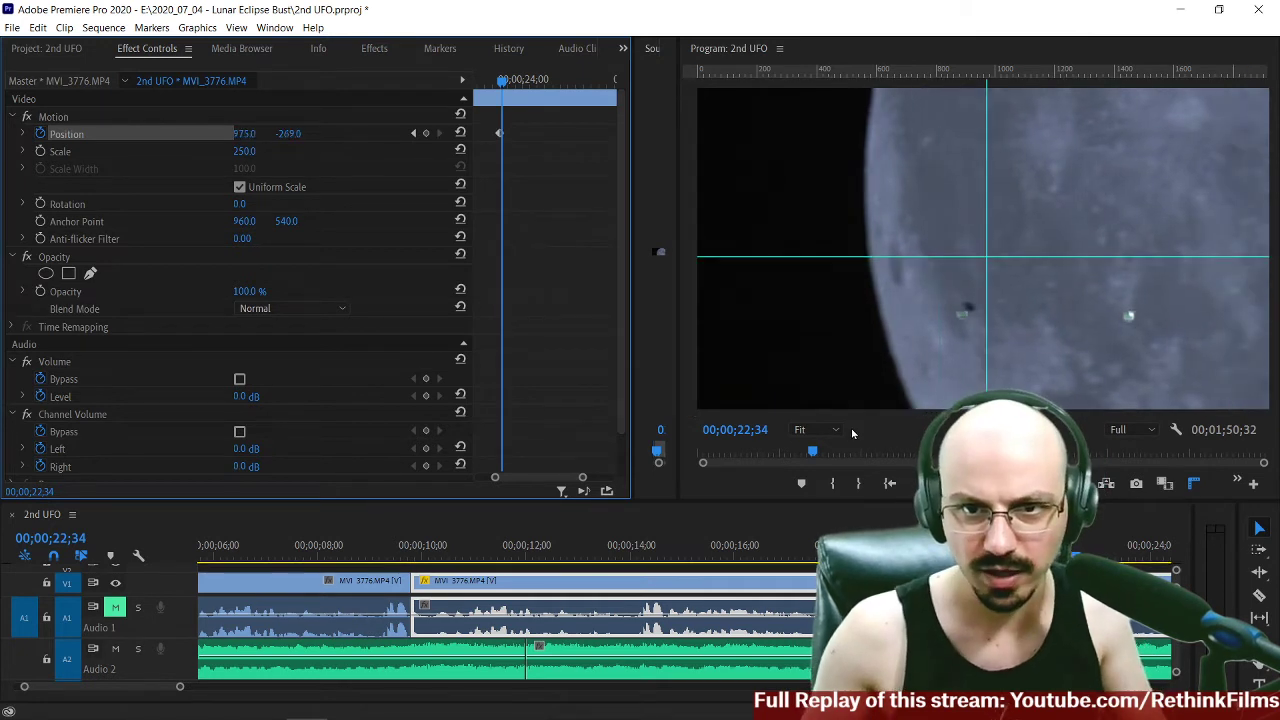
{"action": "key", "text": "ctrl+z"}
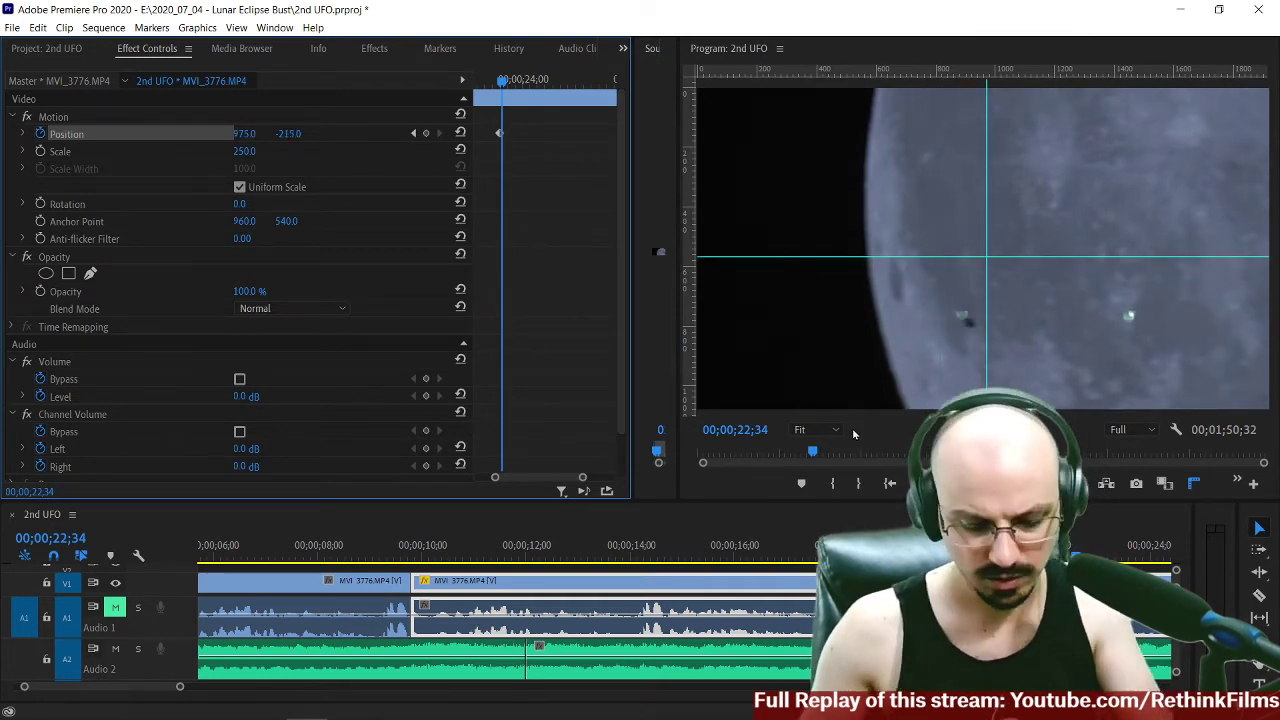
{"action": "key", "text": "shift+k"}
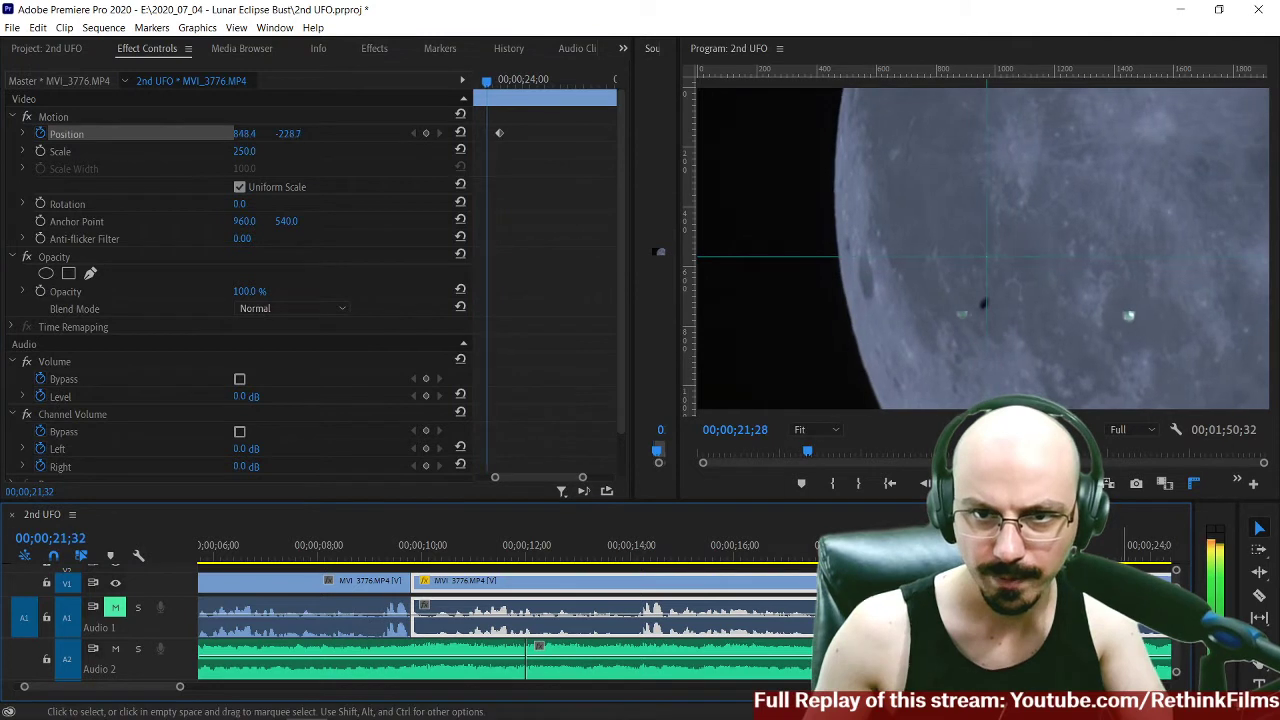
{"action": "key", "text": "space"}
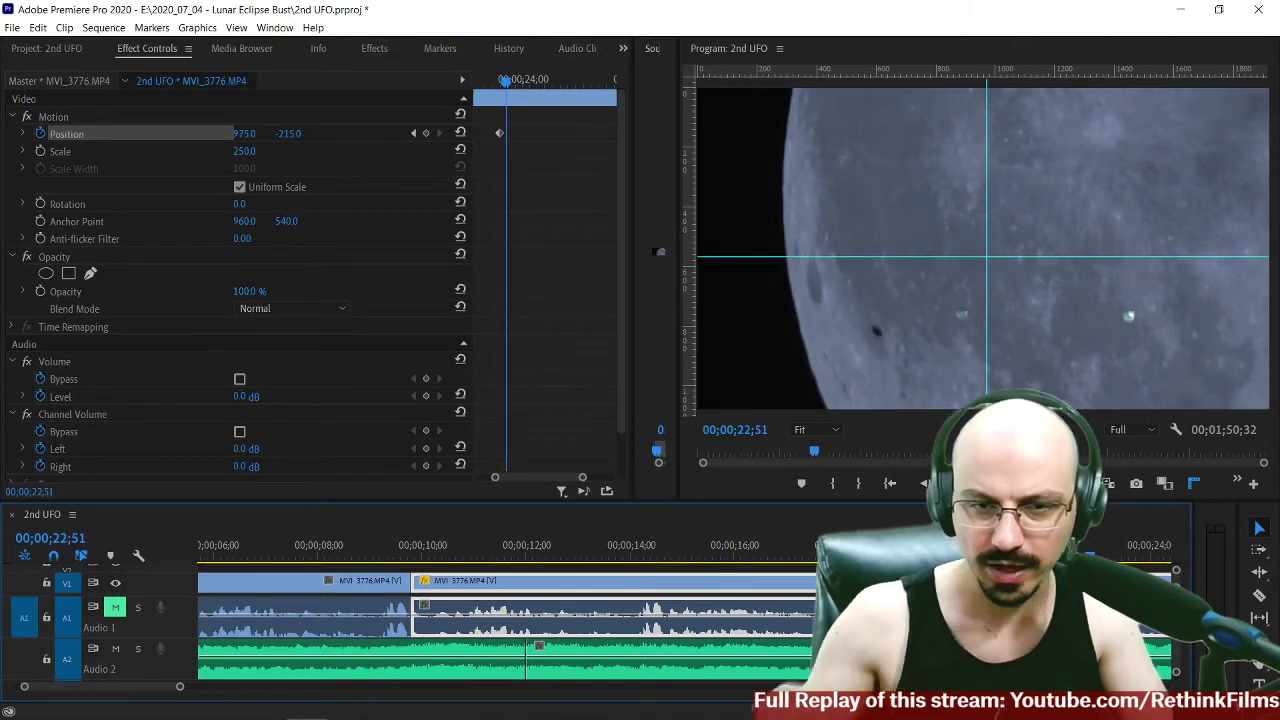
Shuttle back and forth between 00;00;22;19 and 00;00;22;40 to examine the camera shift, finishing on 00;00;22;30.
{"action": "key", "text": "j"}
{"action": "key", "text": "k"}
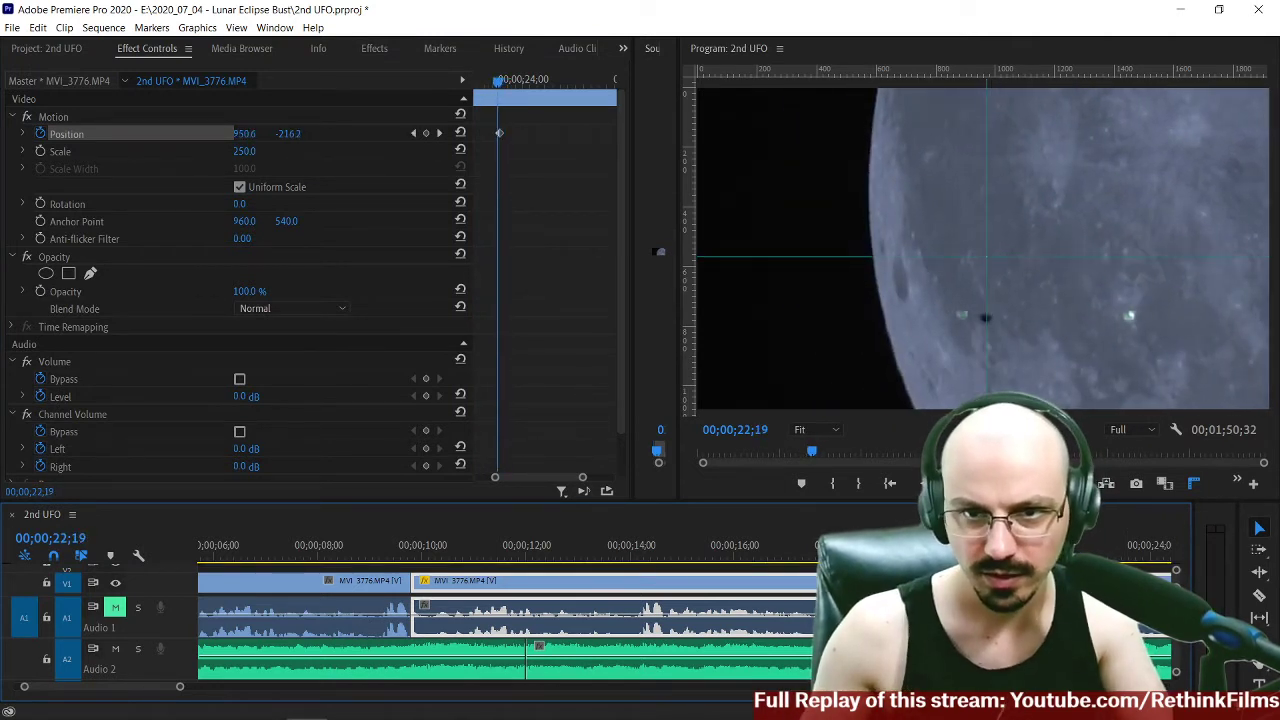
{"action": "key", "text": "l"}
{"action": "key", "text": "k"}
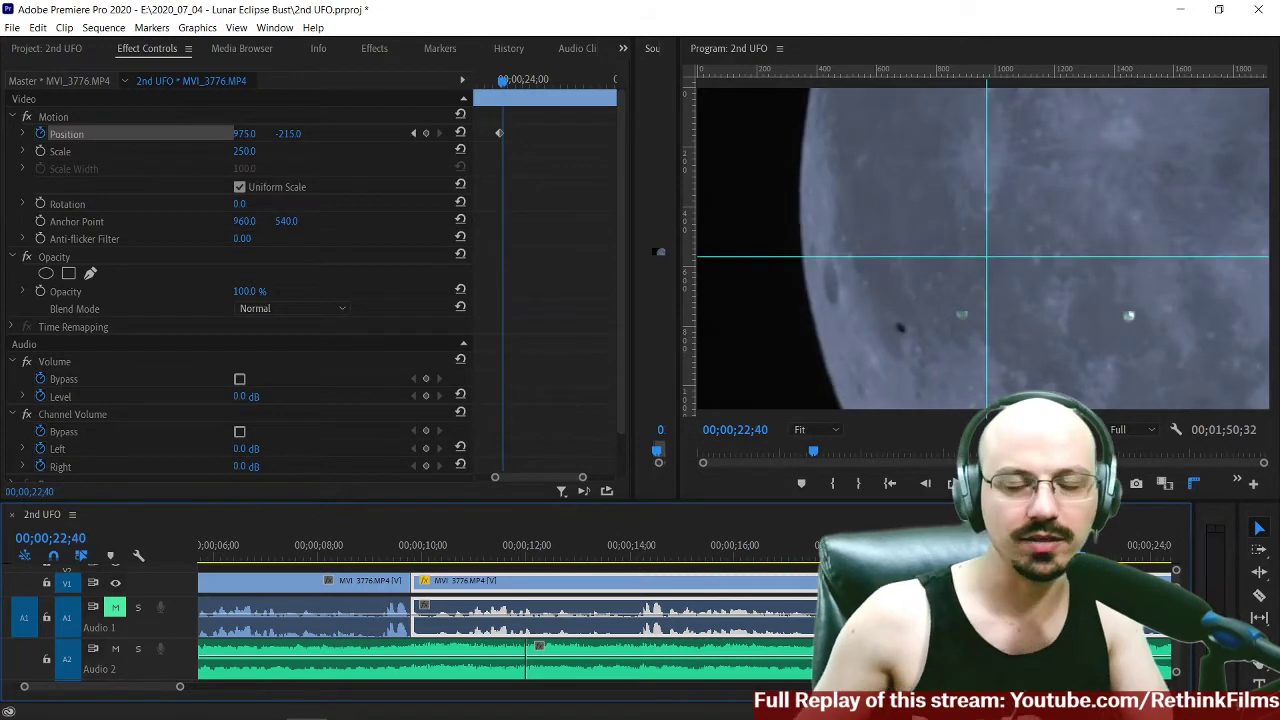
{"action": "key", "text": "j"}
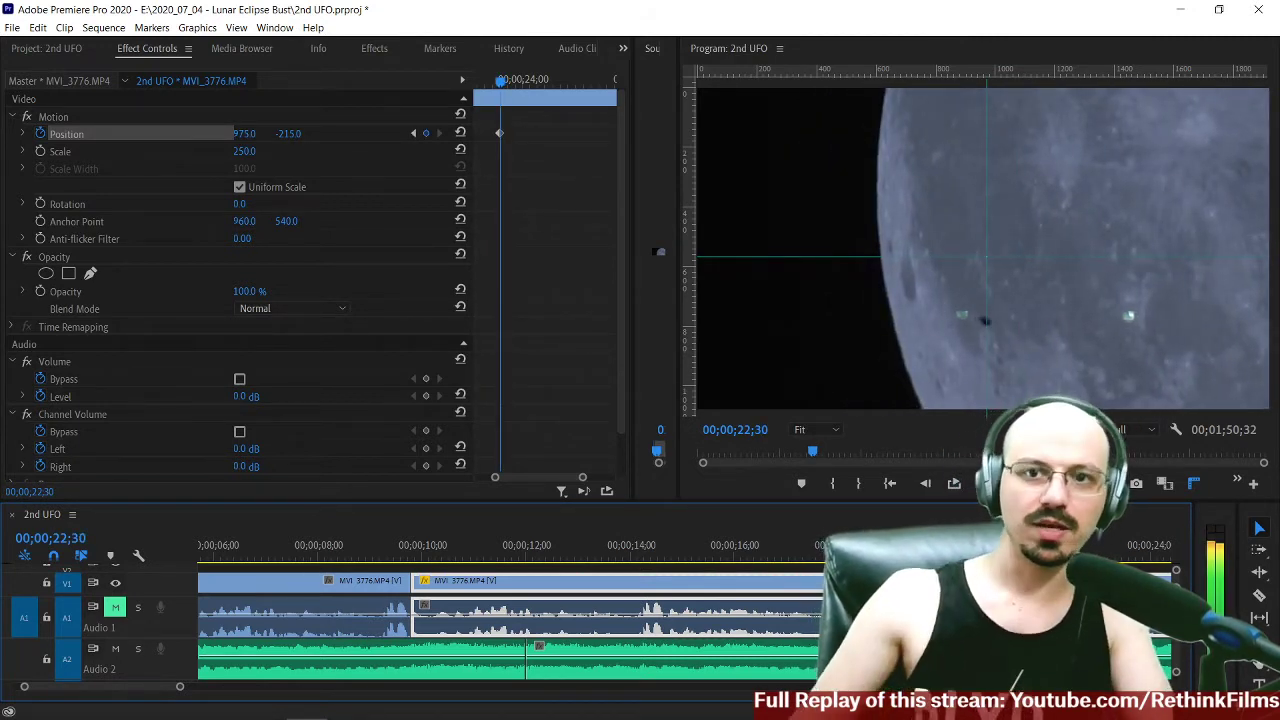
{"action": "key", "text": "k"}
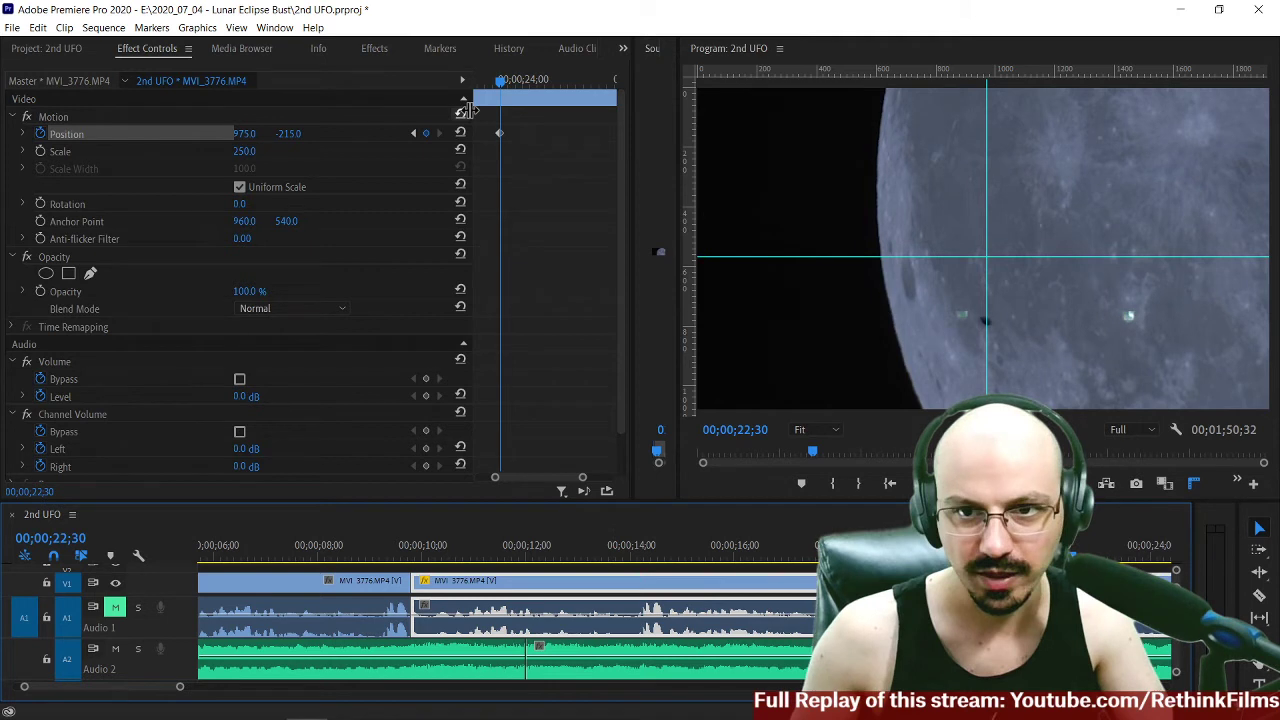
Add a Position keyframe at 00;00;22;37 with a horizontal value of 1253.
{"action": "key", "text": "l"}
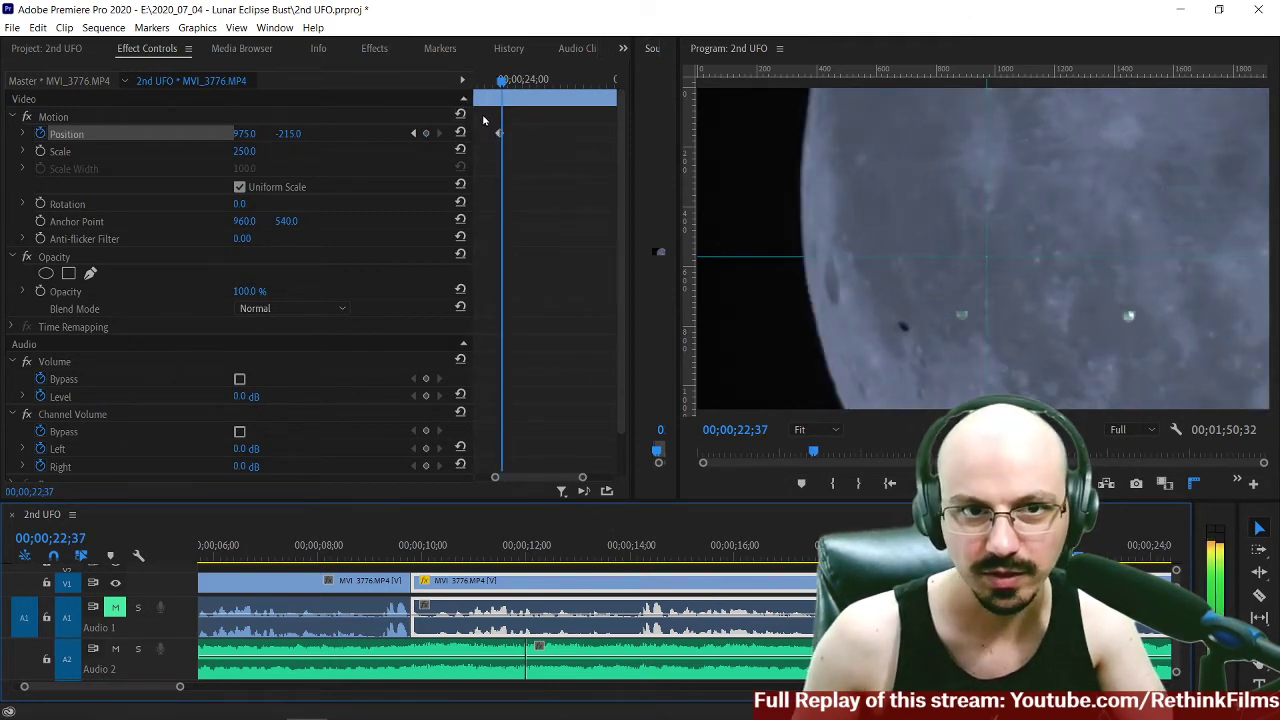
{"action": "left_click", "coordinate": [425, 134]}
{"action": "left_click_drag", "start_coordinate": [241, 134], "coordinate": [535, 134]}
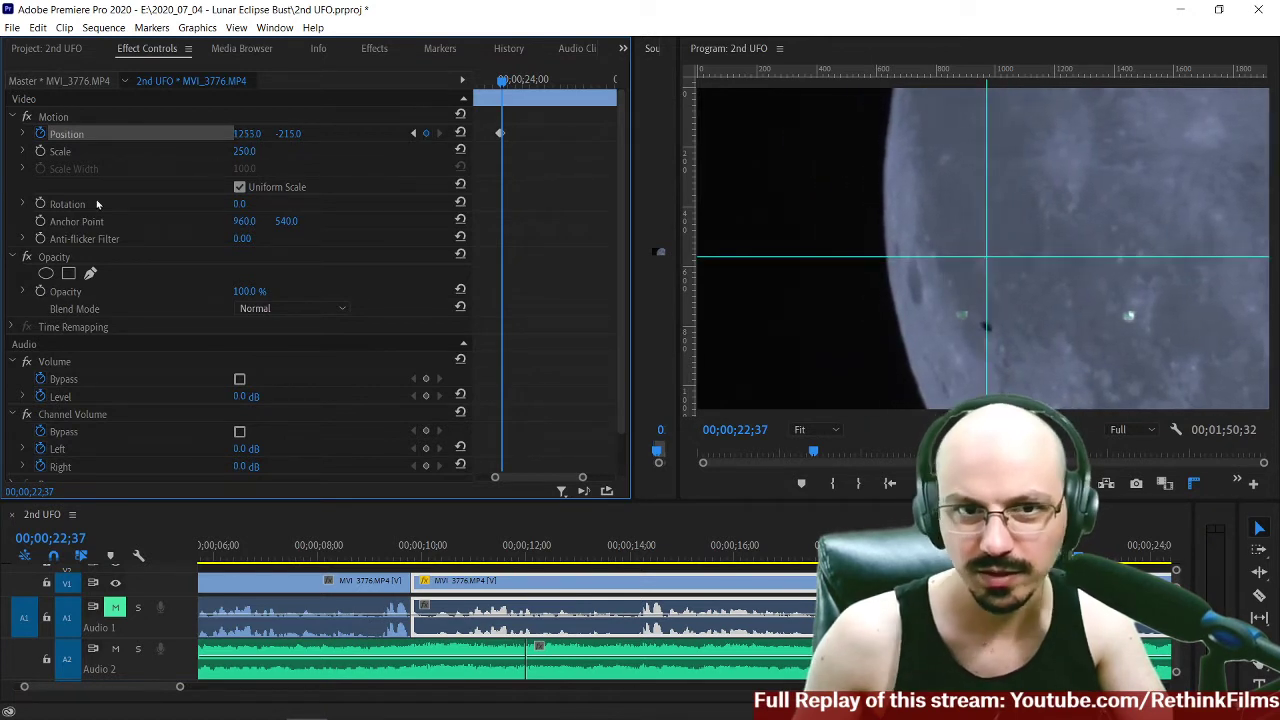
Compare the frames just past the new keyframe, and add a Position keyframe at 00;00;22;39 with a horizontal value of 1243.
{"action": "key", "text": "Right"}
{"action": "key", "text": "Right"}
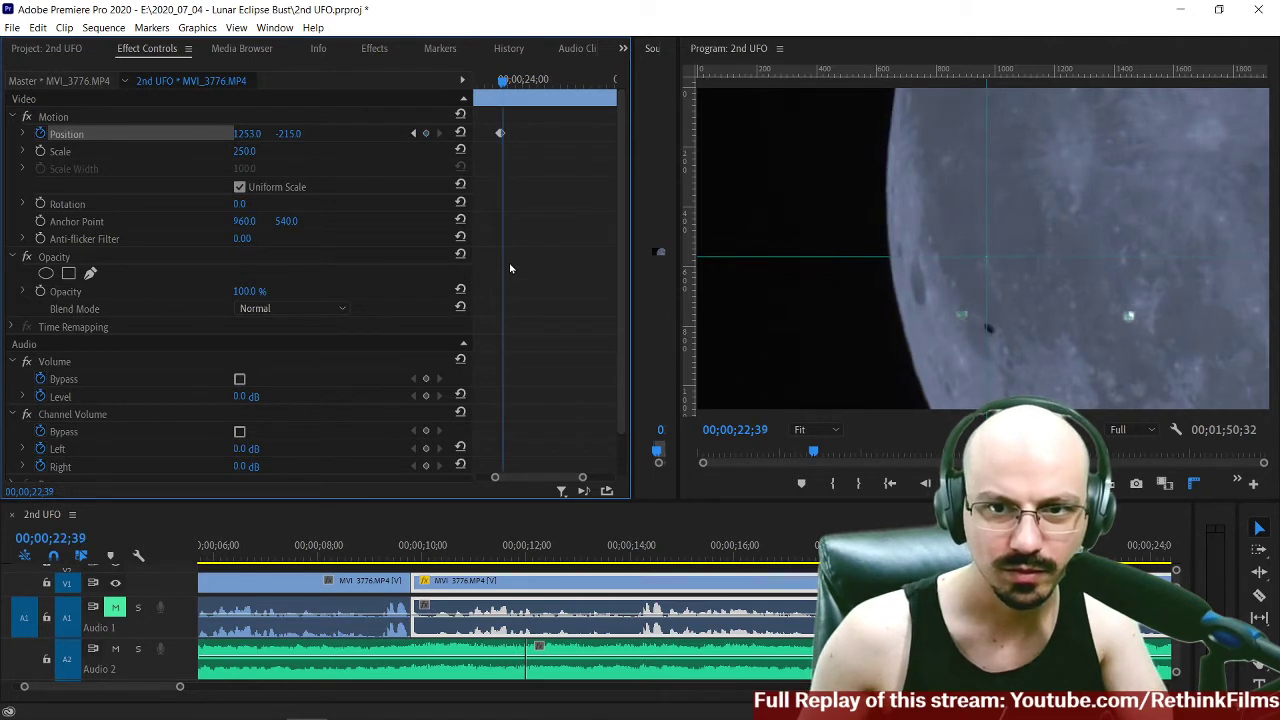
{"action": "key", "text": "Right"}
{"action": "key", "text": "Left"}
{"action": "key", "text": "Right"}
{"action": "key", "text": "Left"}
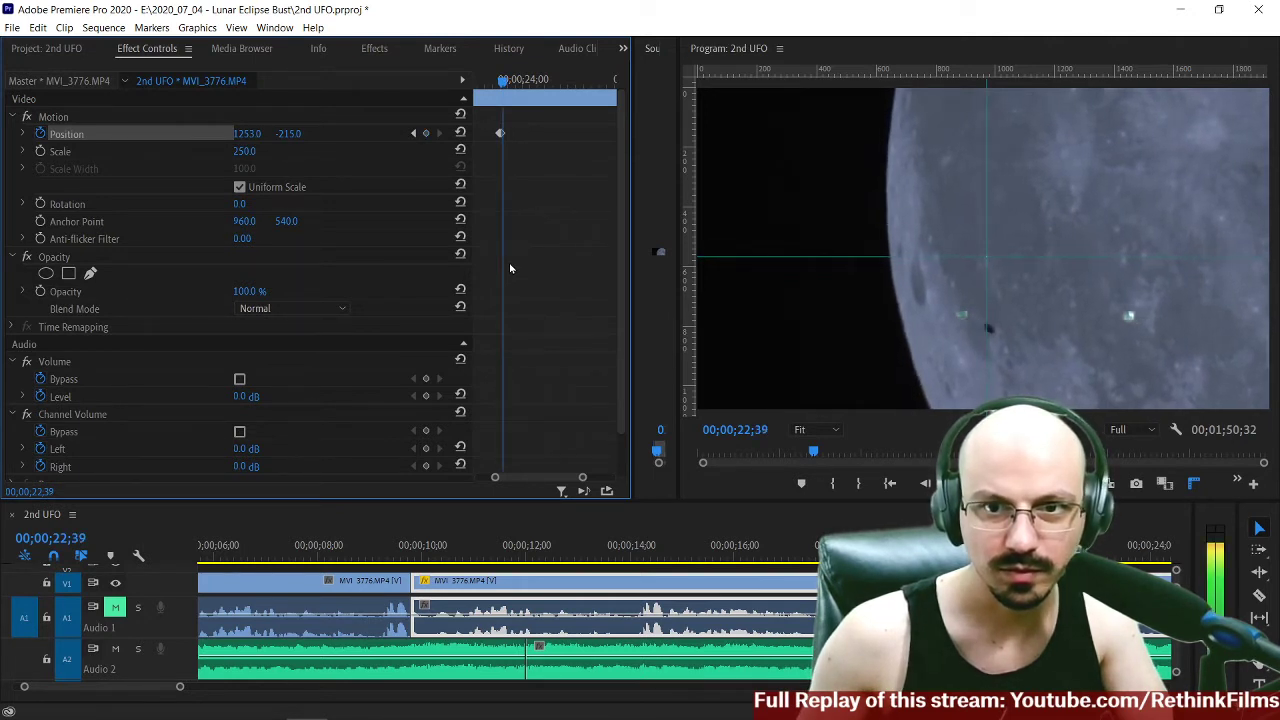
{"action": "left_click", "coordinate": [427, 135]}
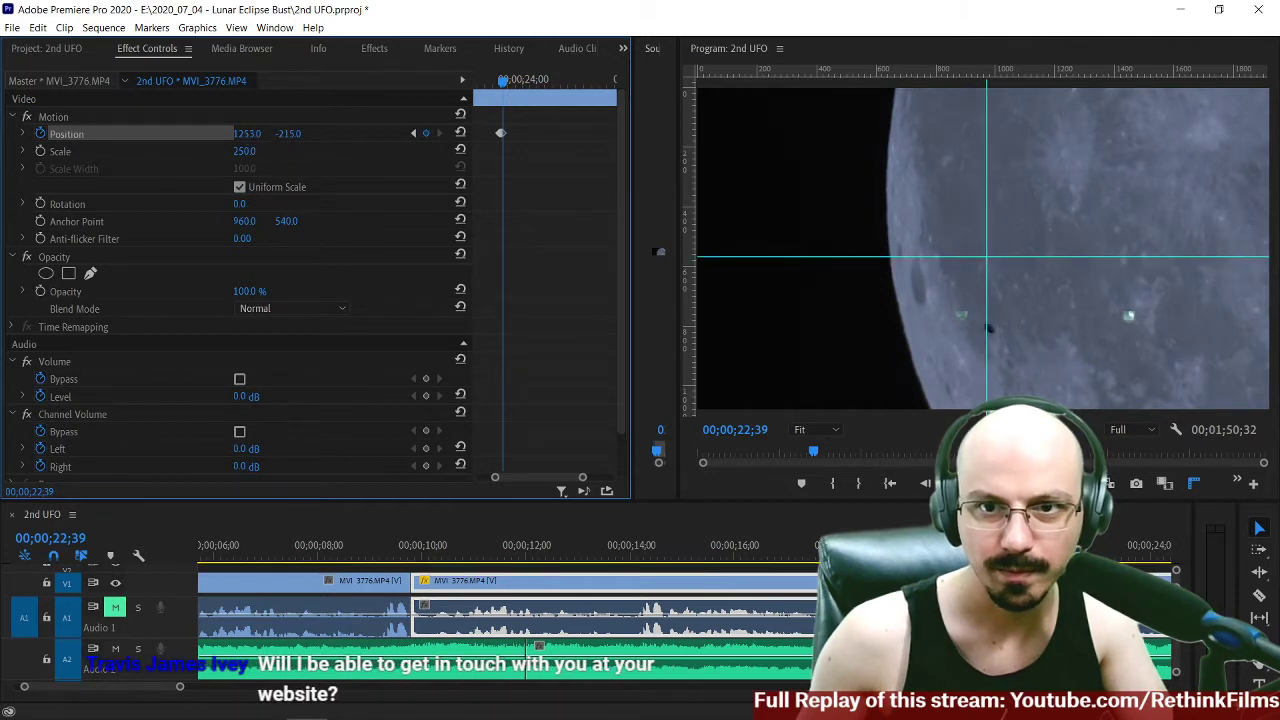
{"action": "left_click_drag", "start_coordinate": [252, 134], "coordinate": [245, 134]}
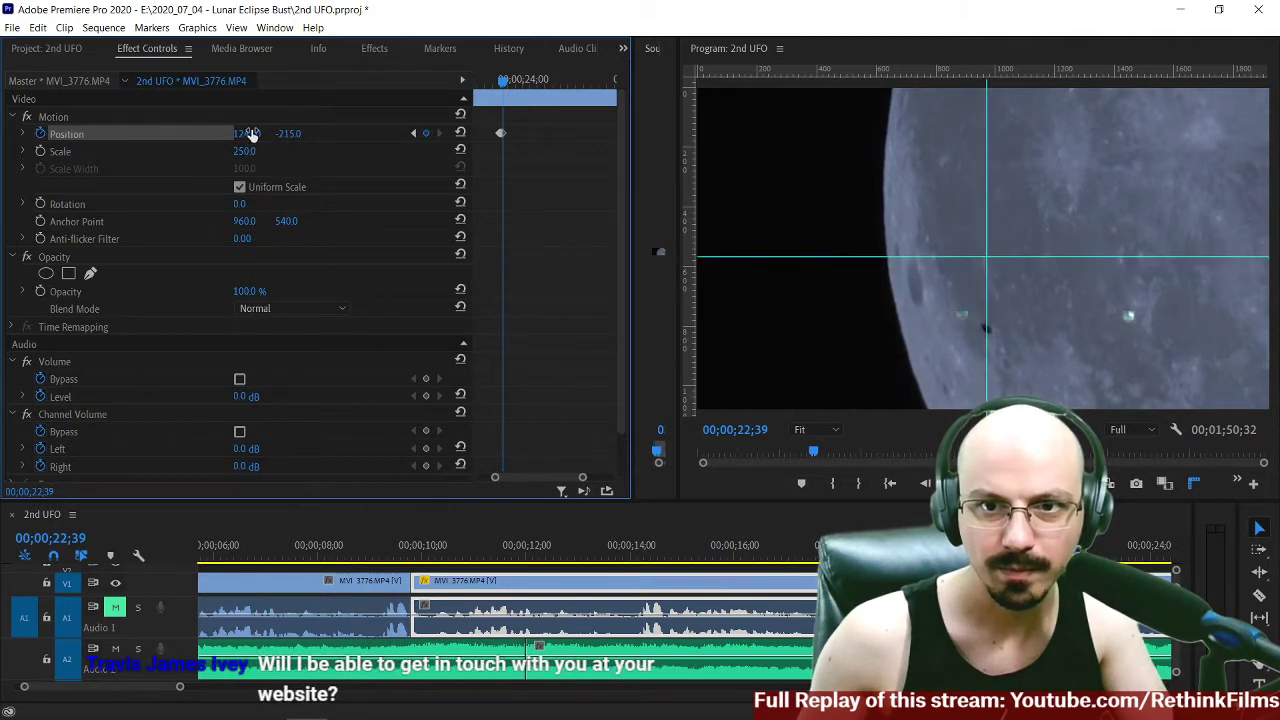
Add Position keyframes at 00;00;22;40 and 00;00;22;41 with horizontal values of 1260 and 1296.
{"action": "key", "text": "Right"}
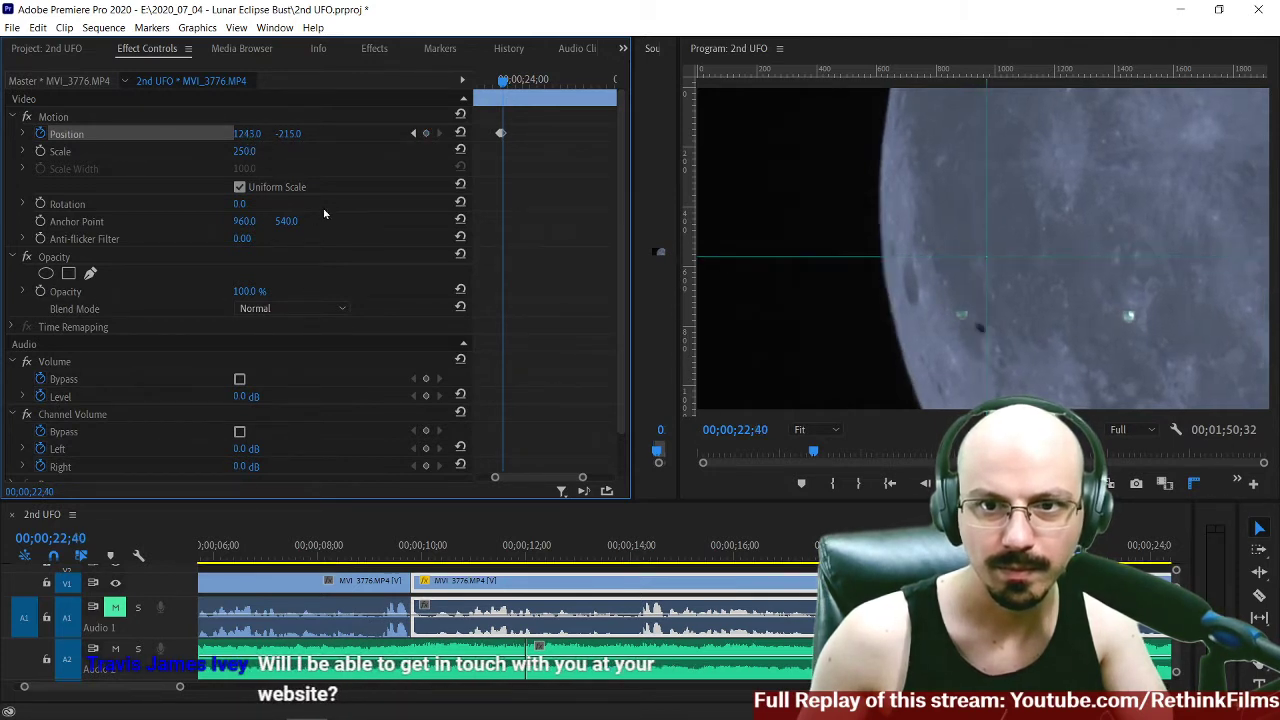
{"action": "left_click", "coordinate": [427, 134]}
{"action": "left_click_drag", "start_coordinate": [247, 134], "coordinate": [254, 134]}
{"action": "key", "text": "Right"}
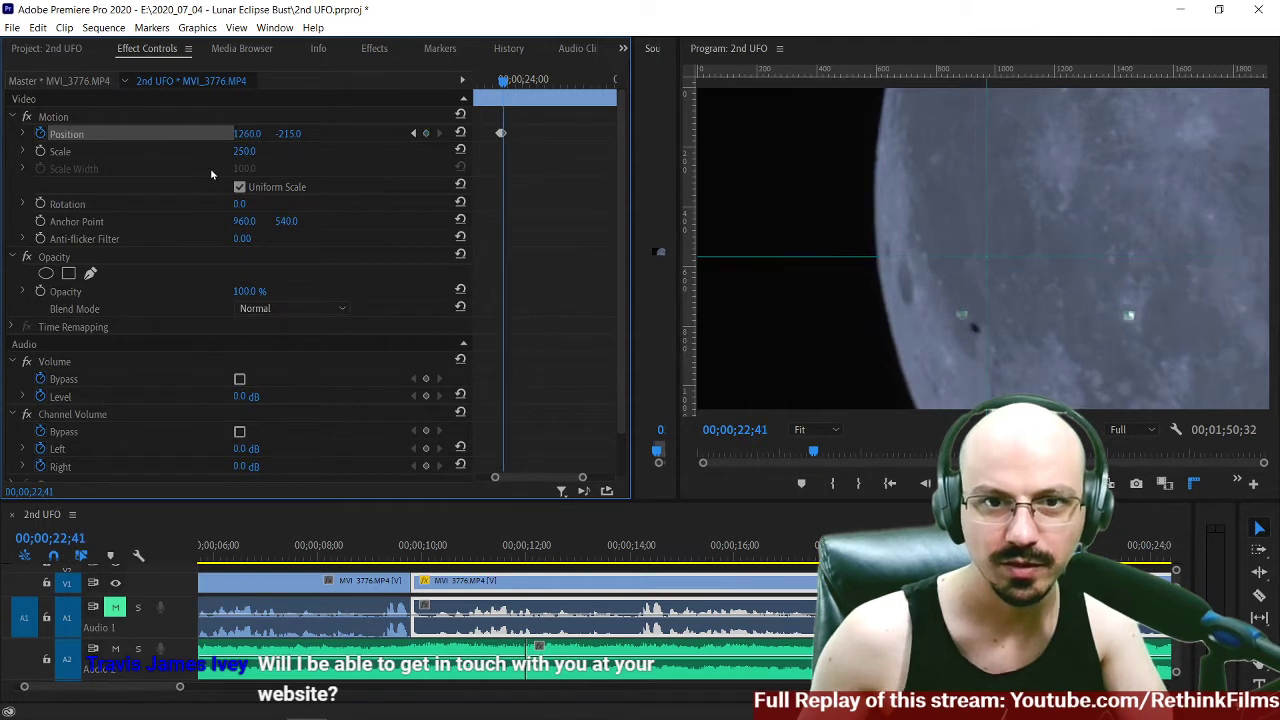
{"action": "left_click", "coordinate": [425, 134]}
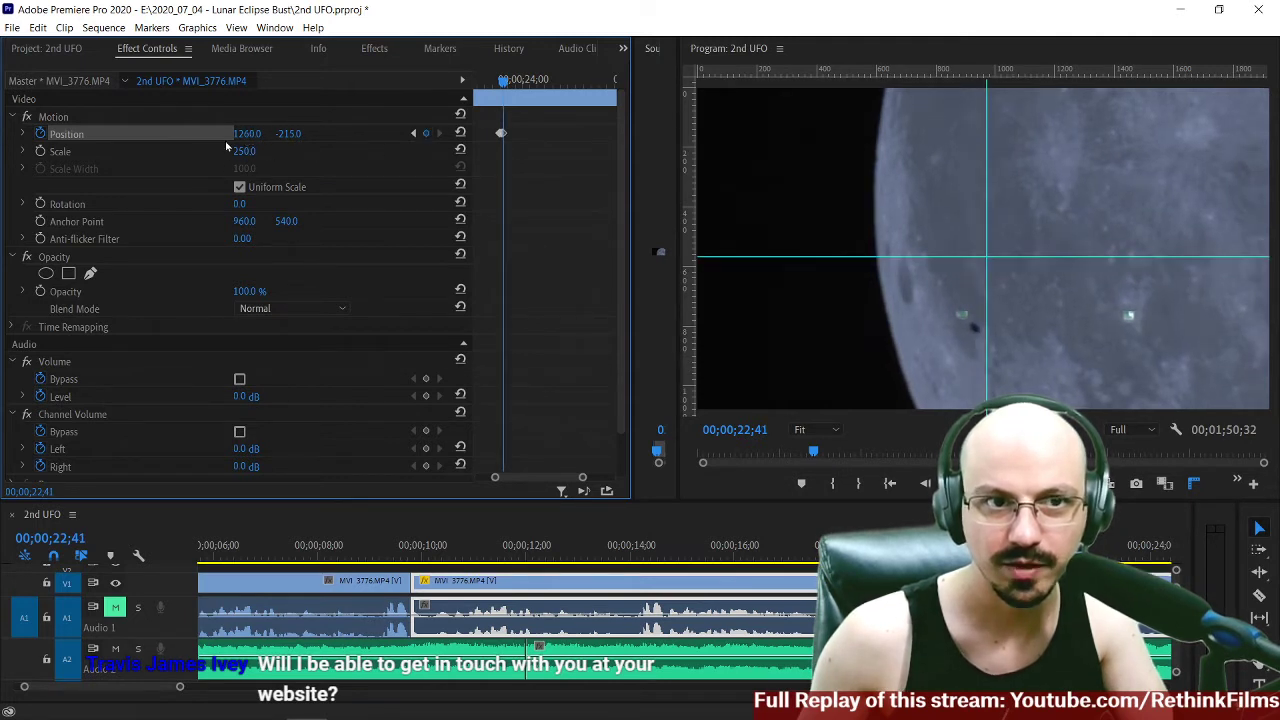
{"action": "left_click_drag", "start_coordinate": [250, 134], "coordinate": [250, 134]}
Add a Position keyframe at 00;00;22;42 with a horizontal value of 1314.
{"action": "key", "text": "Right"}
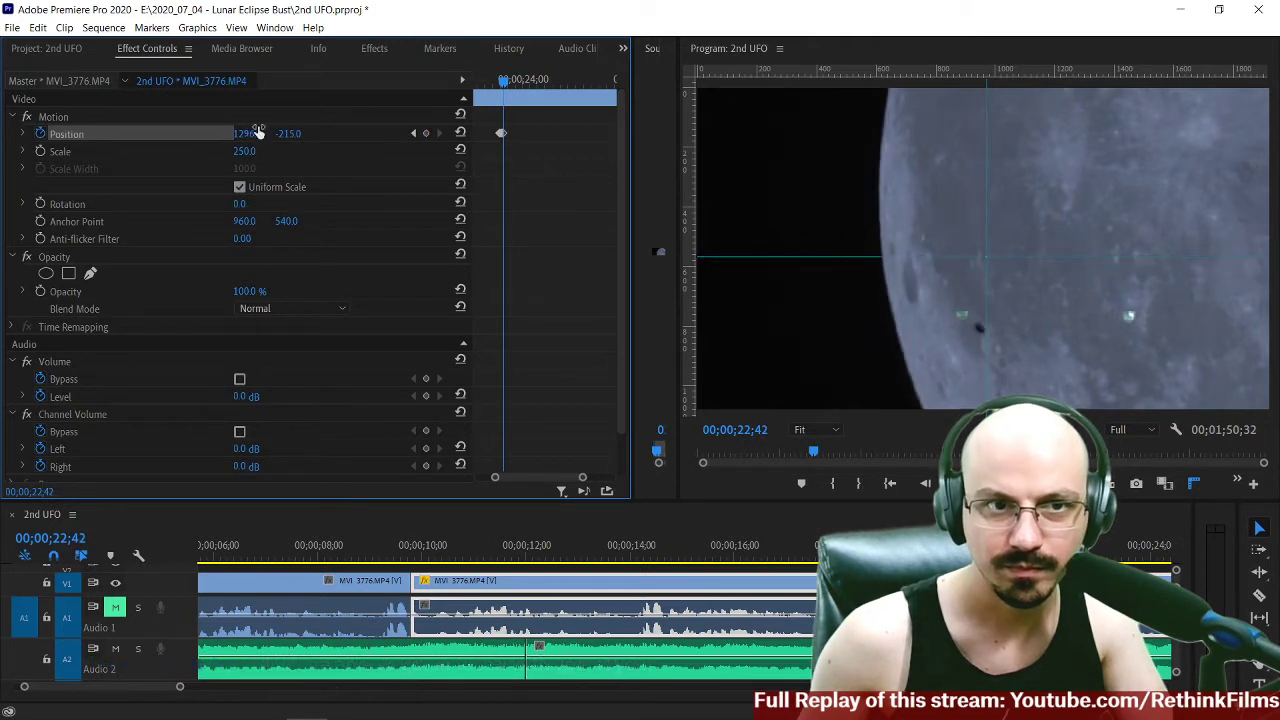
{"action": "left_click", "coordinate": [427, 135]}
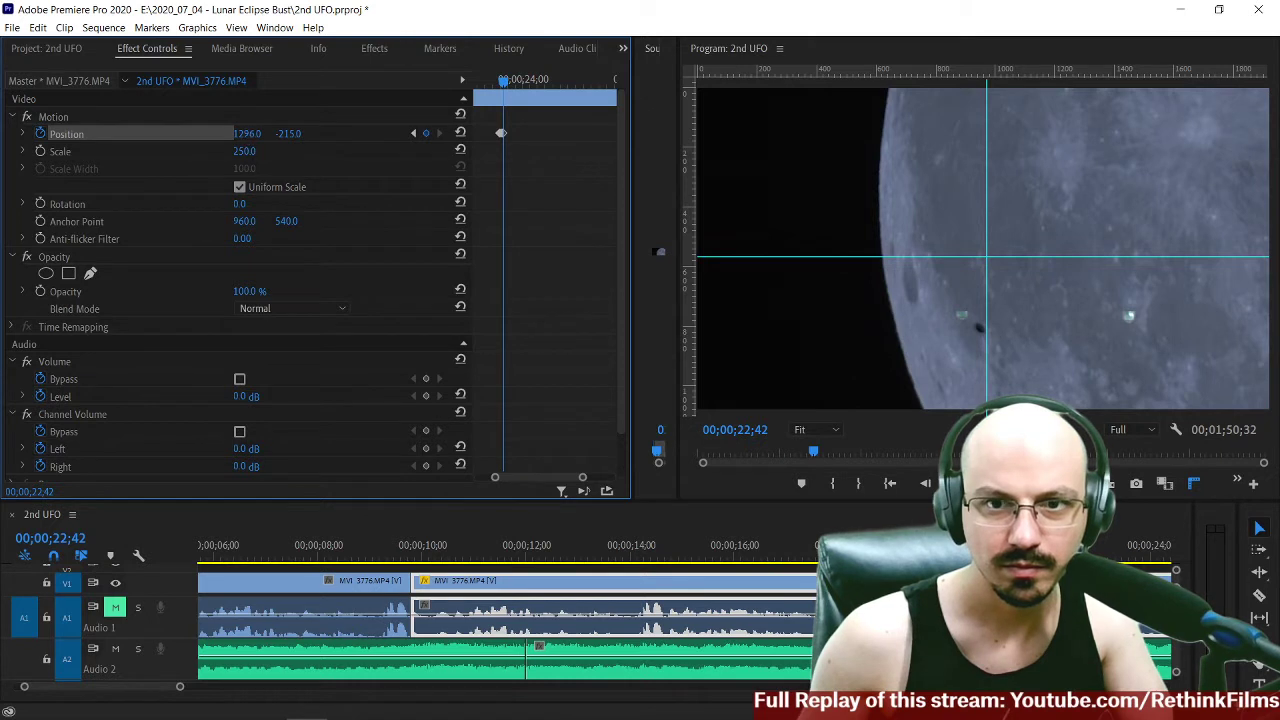
{"action": "left_click_drag", "start_coordinate": [247, 133], "coordinate": [252, 135]}
Go frame by frame from 00;00;22;42 to 00;00;22;59 and play on past 00;00;24;00 to examine the object's drift from the centre.
{"action": "key", "text": "Right"}
{"action": "key", "text": "Right"}
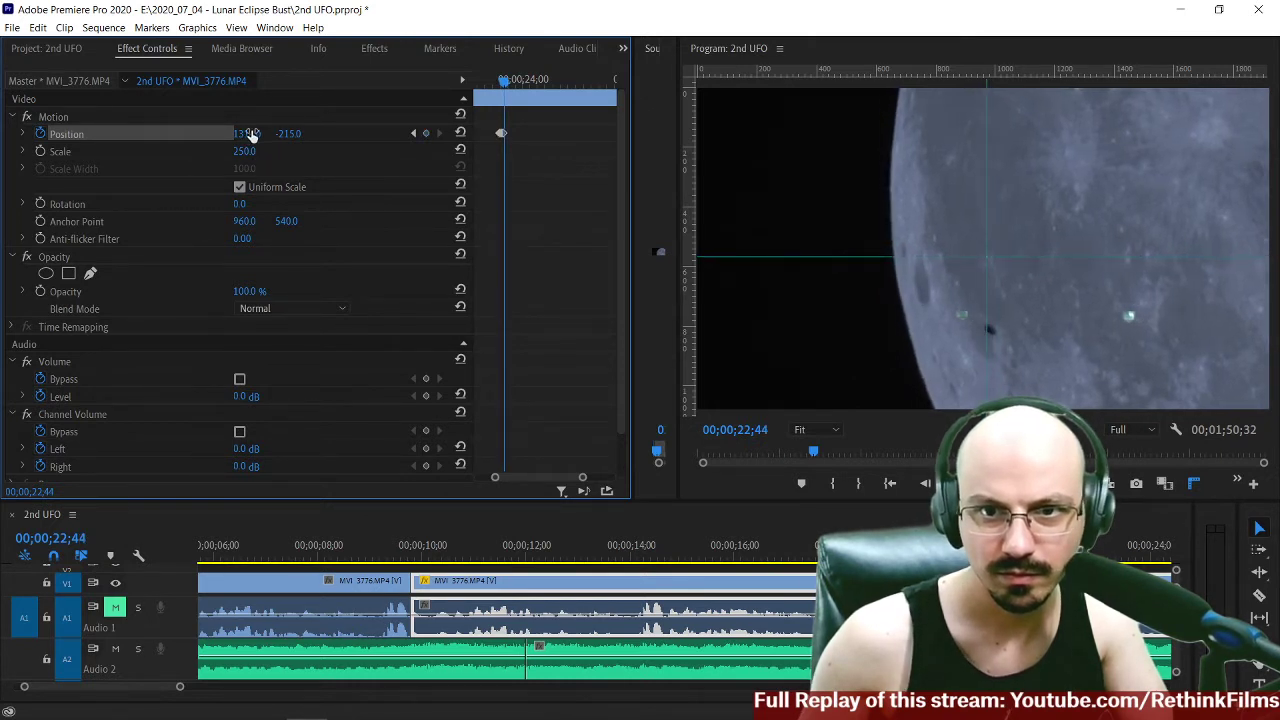
{"action": "key", "text": "Right"}
{"action": "key", "text": "Right"}
{"action": "key", "text": "Right"}
{"action": "key", "text": "Right"}
{"action": "key", "text": "Right"}
{"action": "key", "text": "Right"}
{"action": "key", "text": "Right"}
{"action": "key", "text": "Right"}
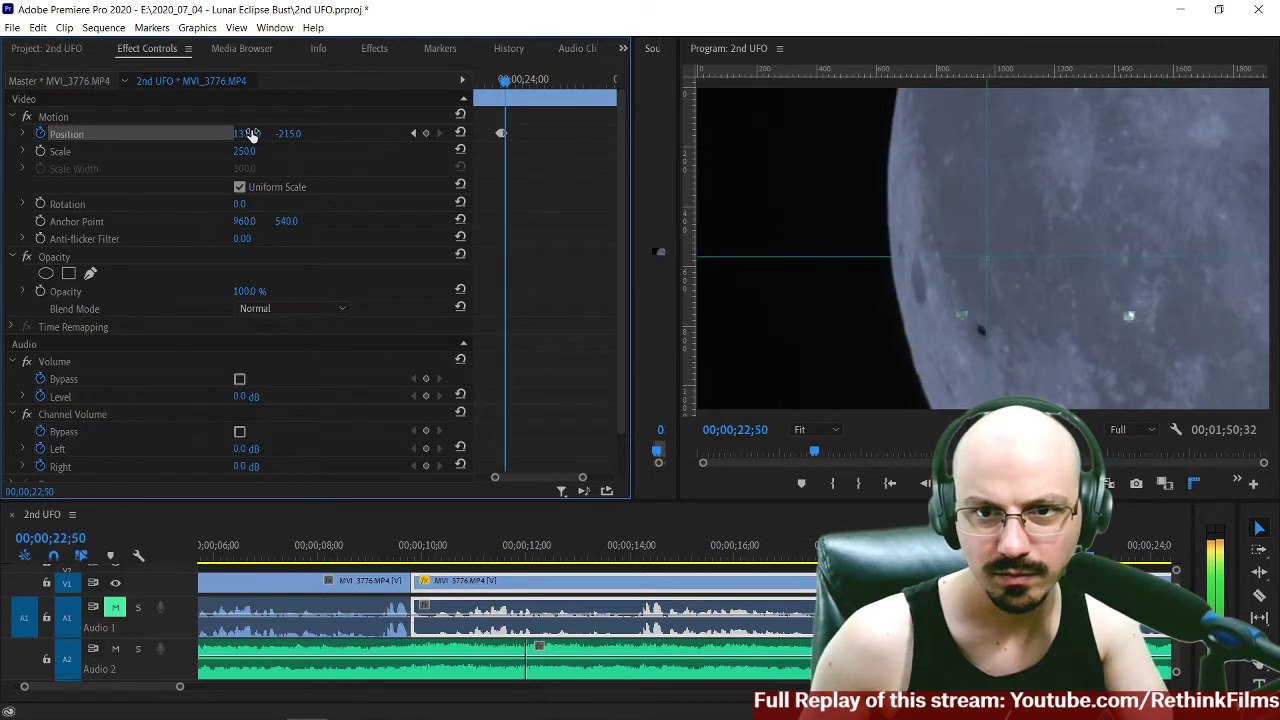
{"action": "key", "text": "Right"}
{"action": "key", "text": "Right"}
{"action": "key", "text": "Right"}
{"action": "key", "text": "Right"}
{"action": "key", "text": "Right"}
{"action": "key", "text": "Right"}
{"action": "key", "text": "Right"}
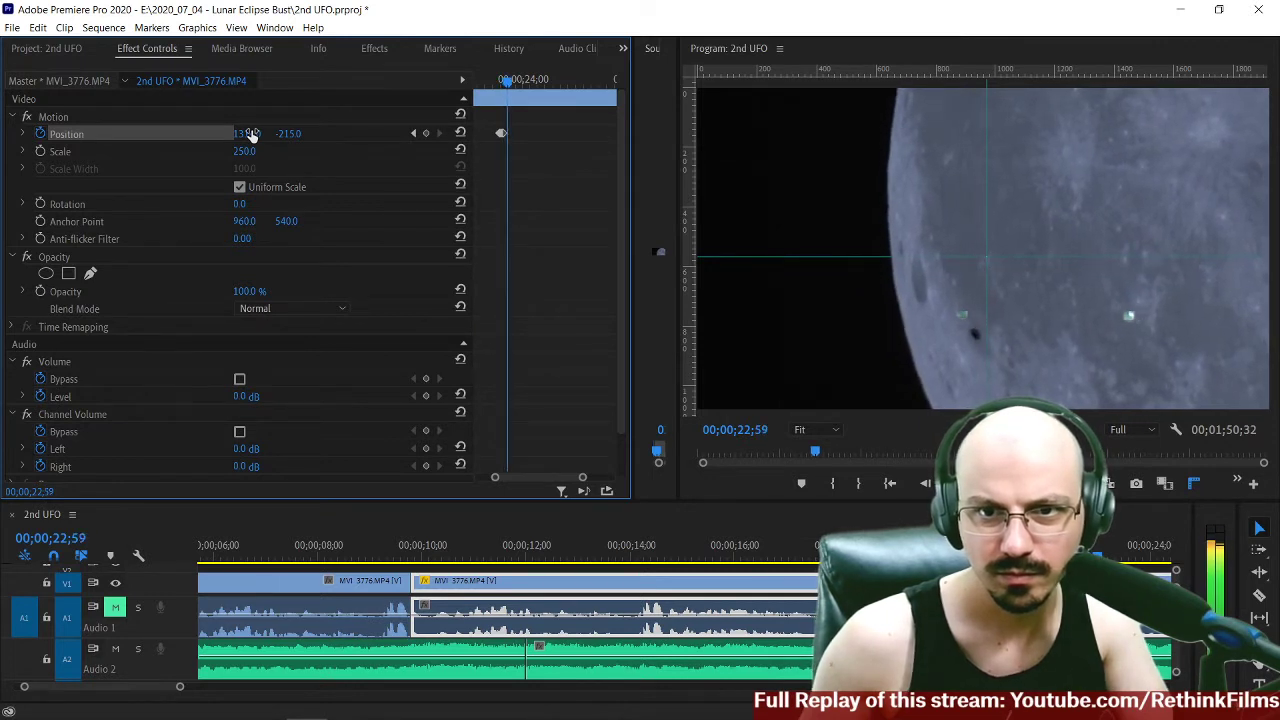
{"action": "key", "text": "space"}
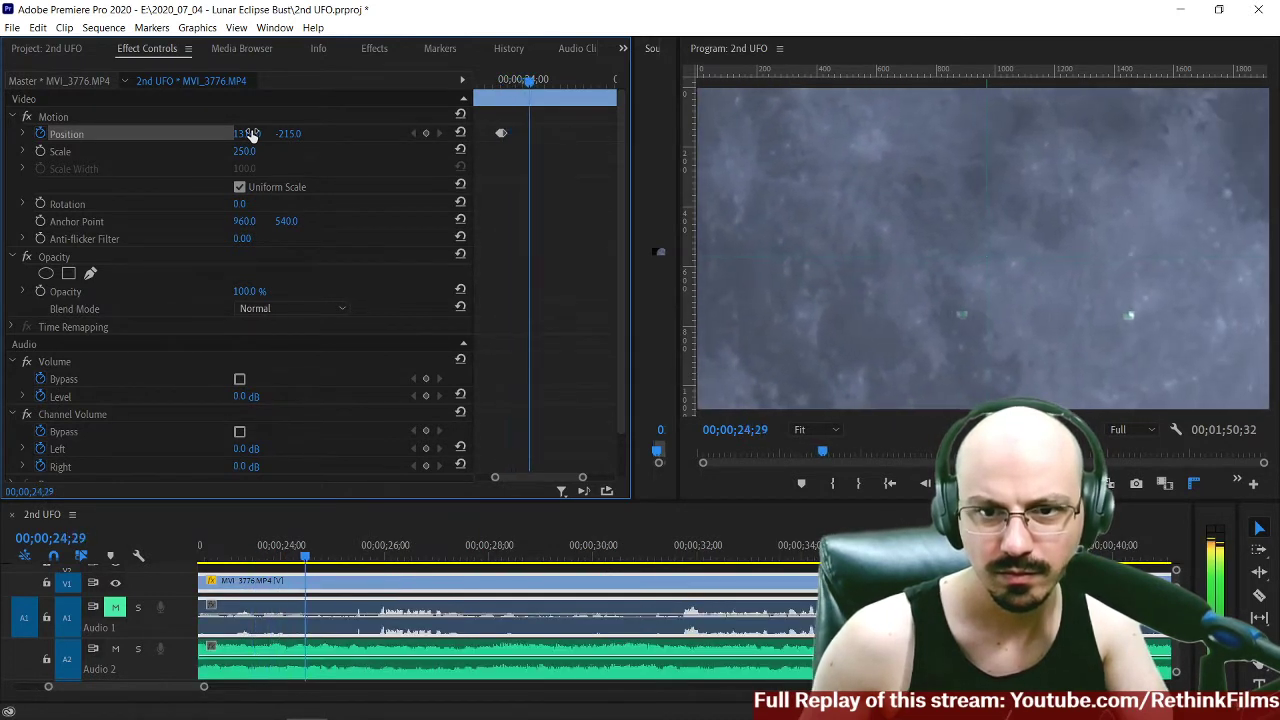
Return to 00;00;18;28 and replay the close-up through the new Position keyframes up to about 00;00;24;03.
{"action": "scroll", "coordinate": [338, 572], "scroll_direction": "up", "scroll_amount": 5}
{"action": "left_click", "coordinate": [267, 556]}
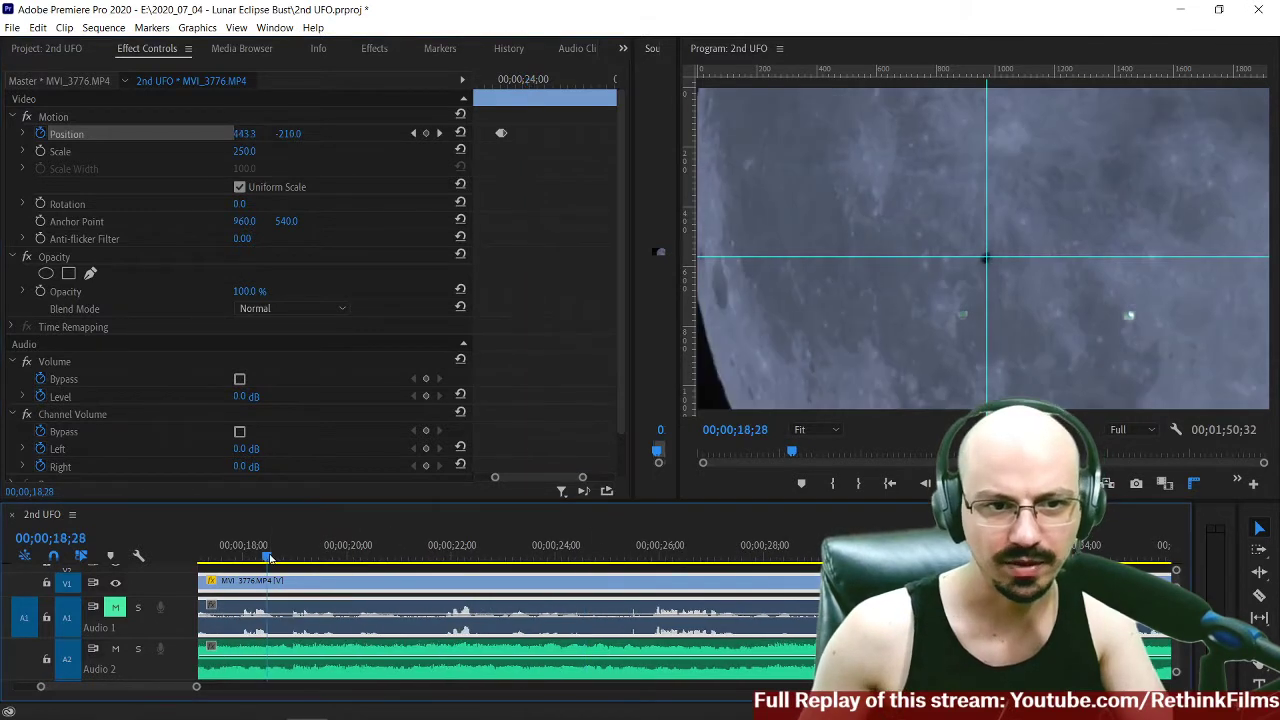
{"action": "scroll", "coordinate": [300, 572], "scroll_direction": "up", "scroll_amount": 3}
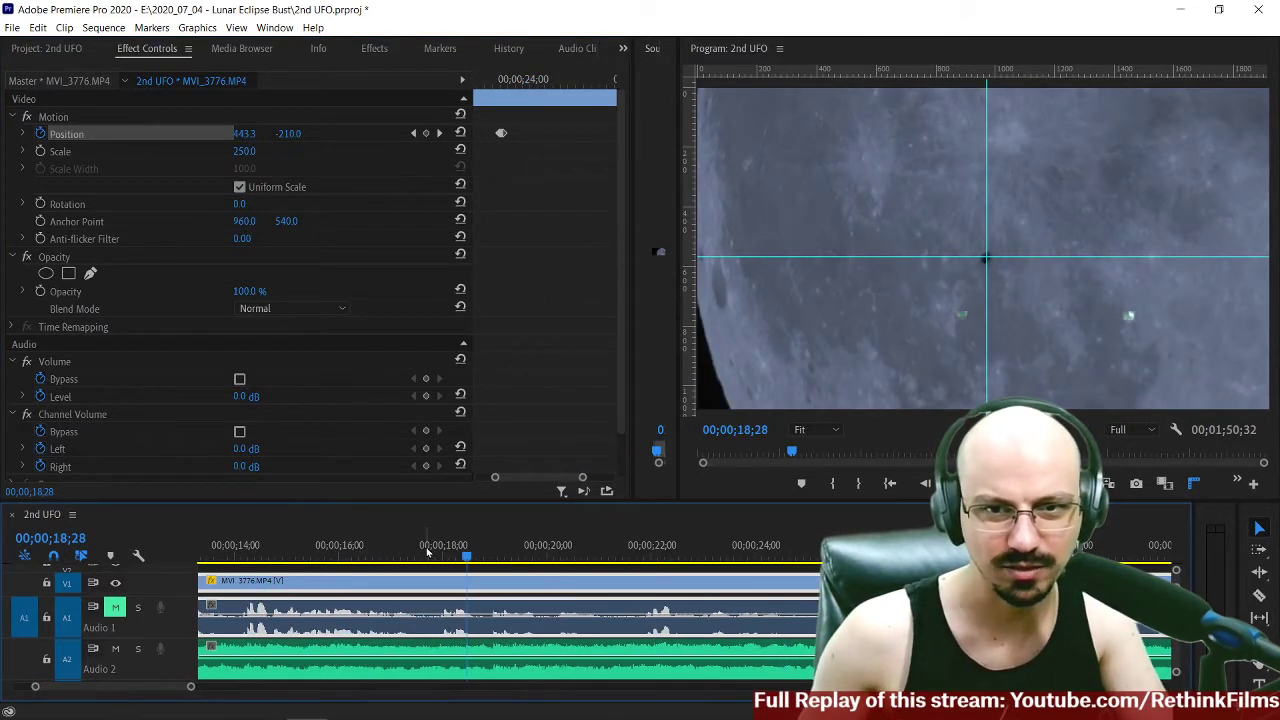
{"action": "key", "text": "Right"}
{"action": "key", "text": "Right"}
{"action": "key", "text": "Right"}
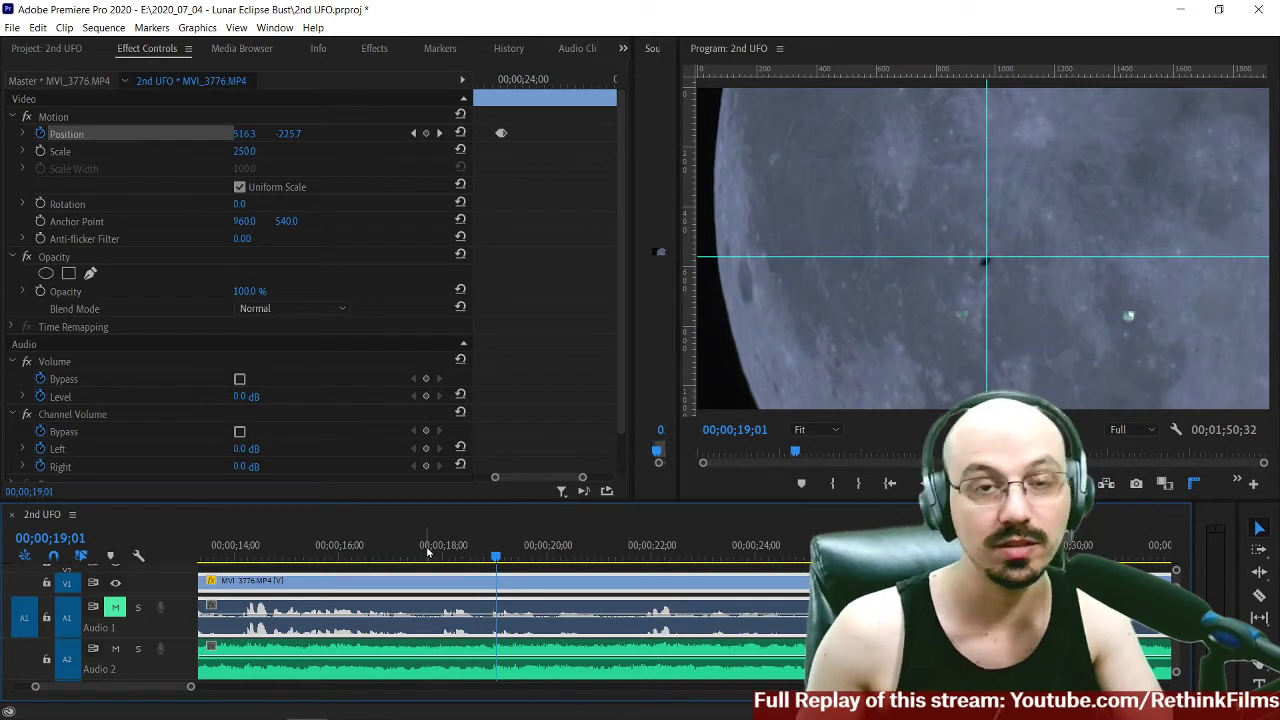
{"action": "key", "text": "space"}
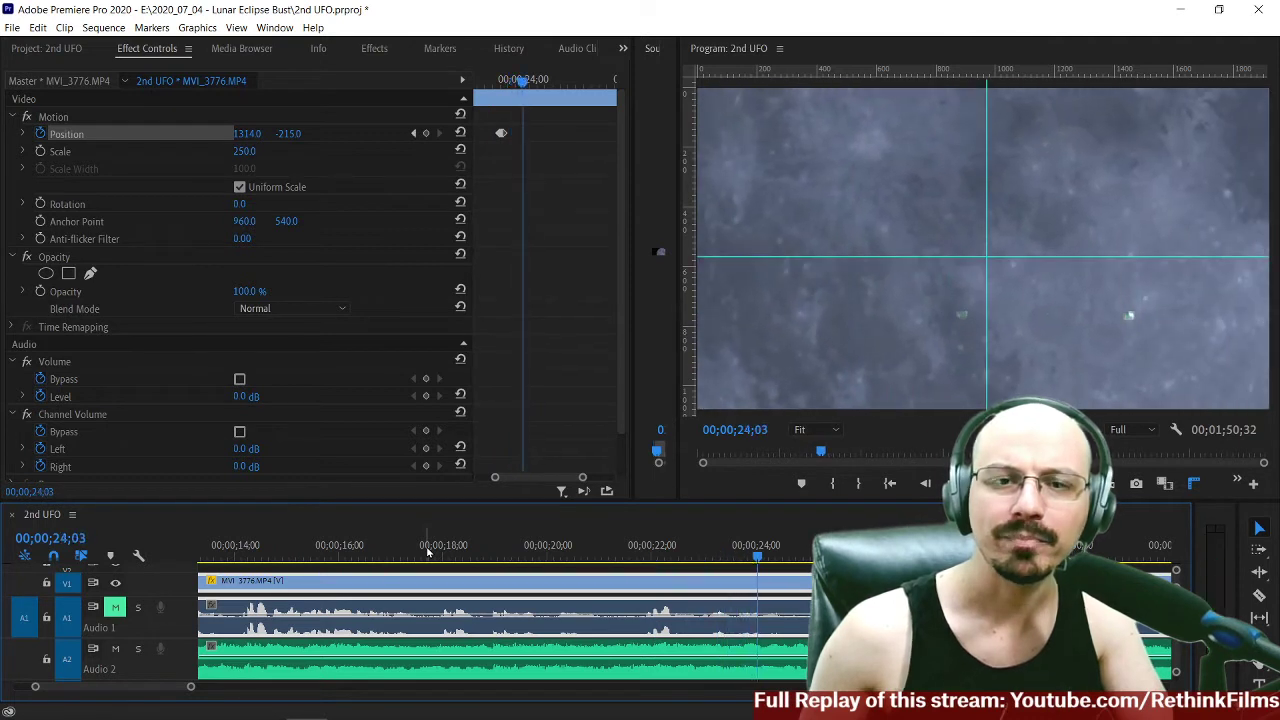
Shuttle back and forth between 00;00;22;05 and 00;00;23;31 to examine how well the object stays centred after the camera shift.
{"action": "key", "text": "j"}
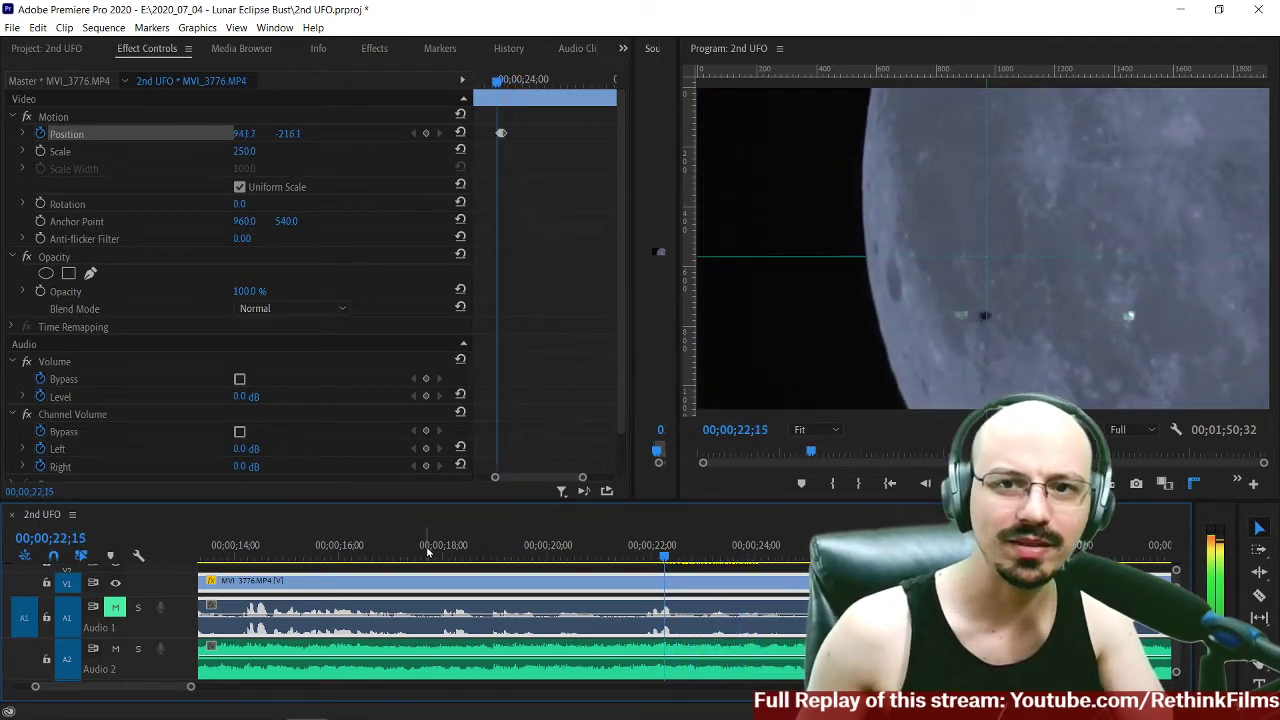
{"action": "key", "text": "k"}
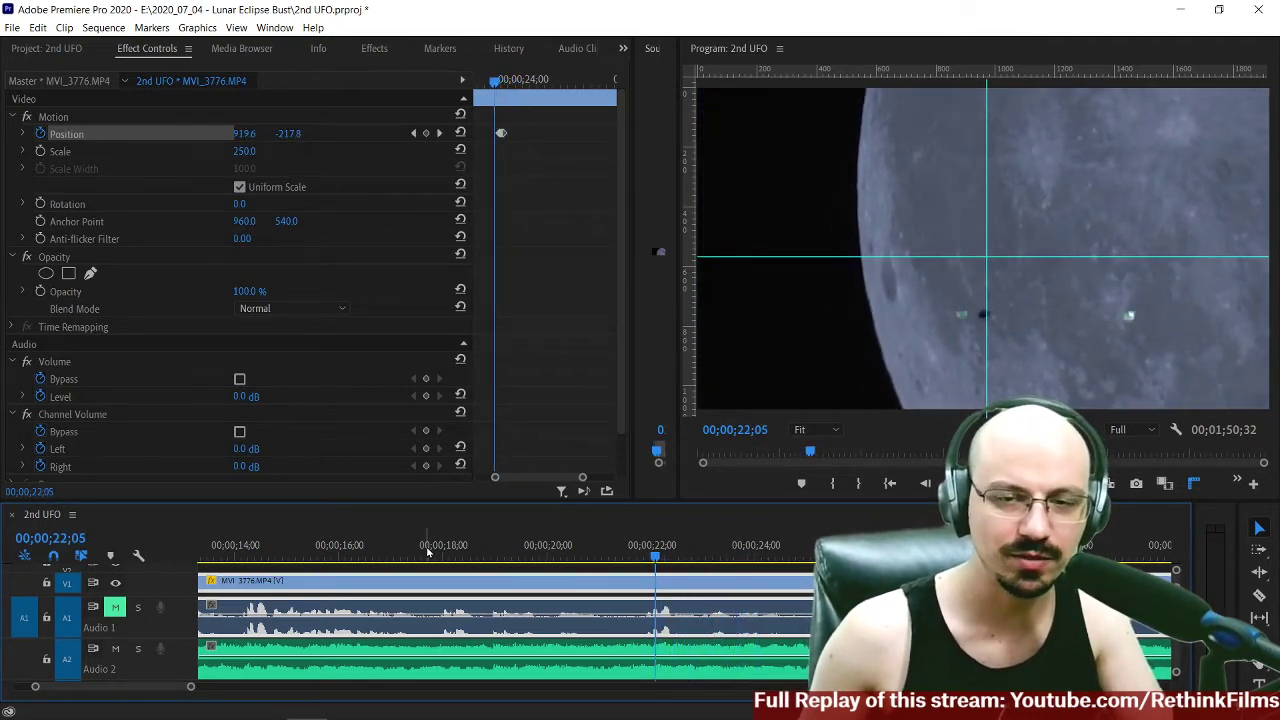
{"action": "key", "text": "l"}
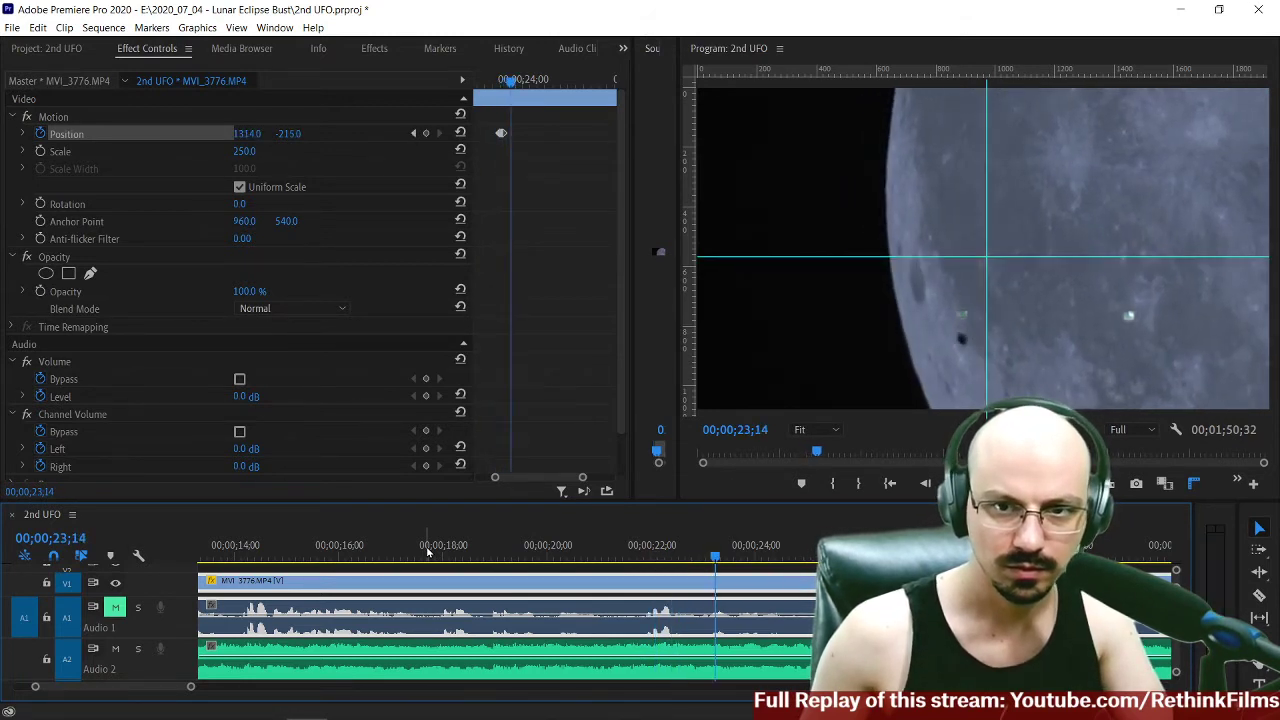
{"action": "key", "text": "j"}
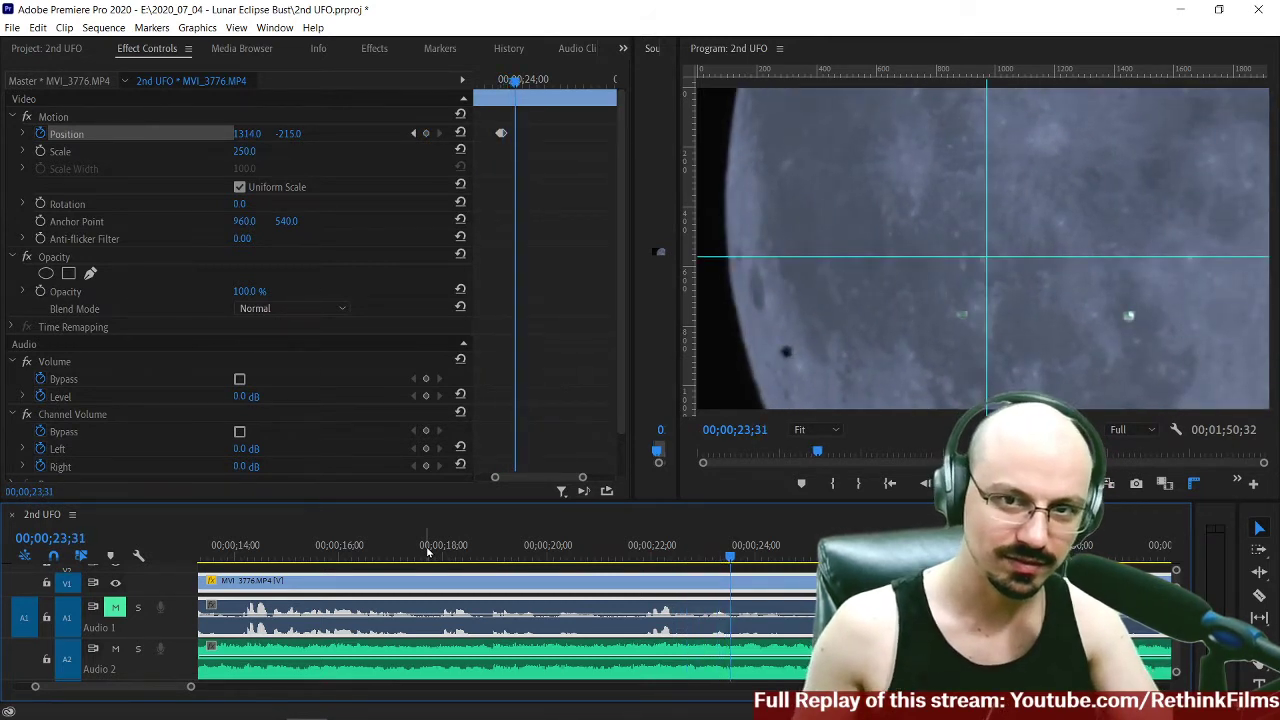
{"action": "key", "text": "j"}
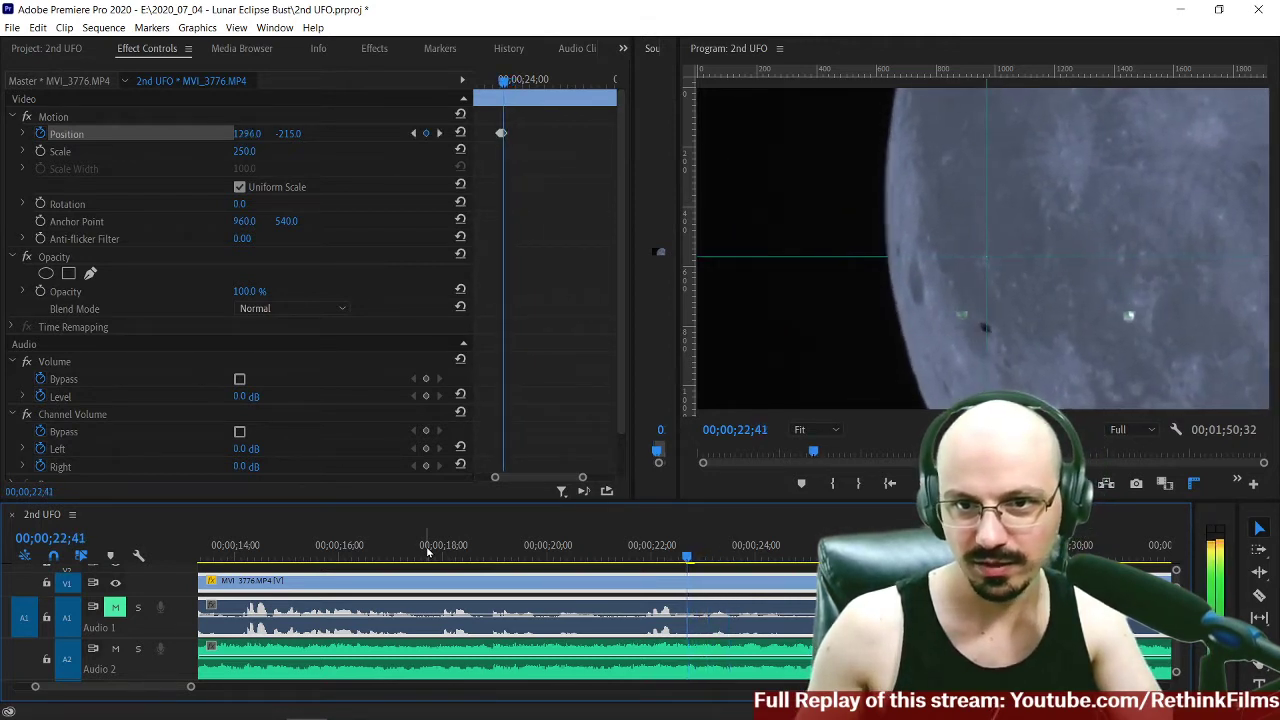
Advance frame by frame to 00;00;22;49 and add a Position keyframe there that keeps the current position.
{"action": "key", "text": "Left"}
{"action": "key", "text": "Right"}
{"action": "key", "text": "Right"}
{"action": "key", "text": "Right"}
{"action": "key", "text": "Right"}
{"action": "key", "text": "Right"}
{"action": "key", "text": "Right"}
{"action": "key", "text": "Right"}
{"action": "key", "text": "Right"}
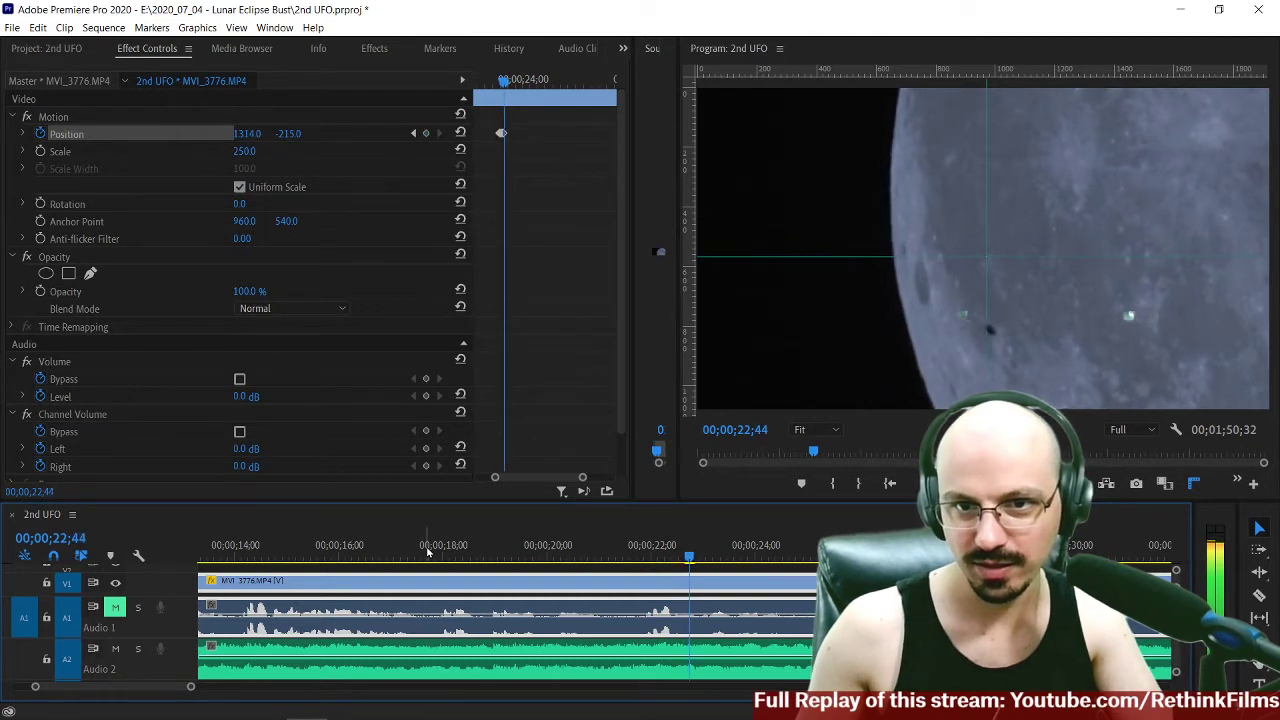
{"action": "key", "text": "Right"}
{"action": "key", "text": "Right"}
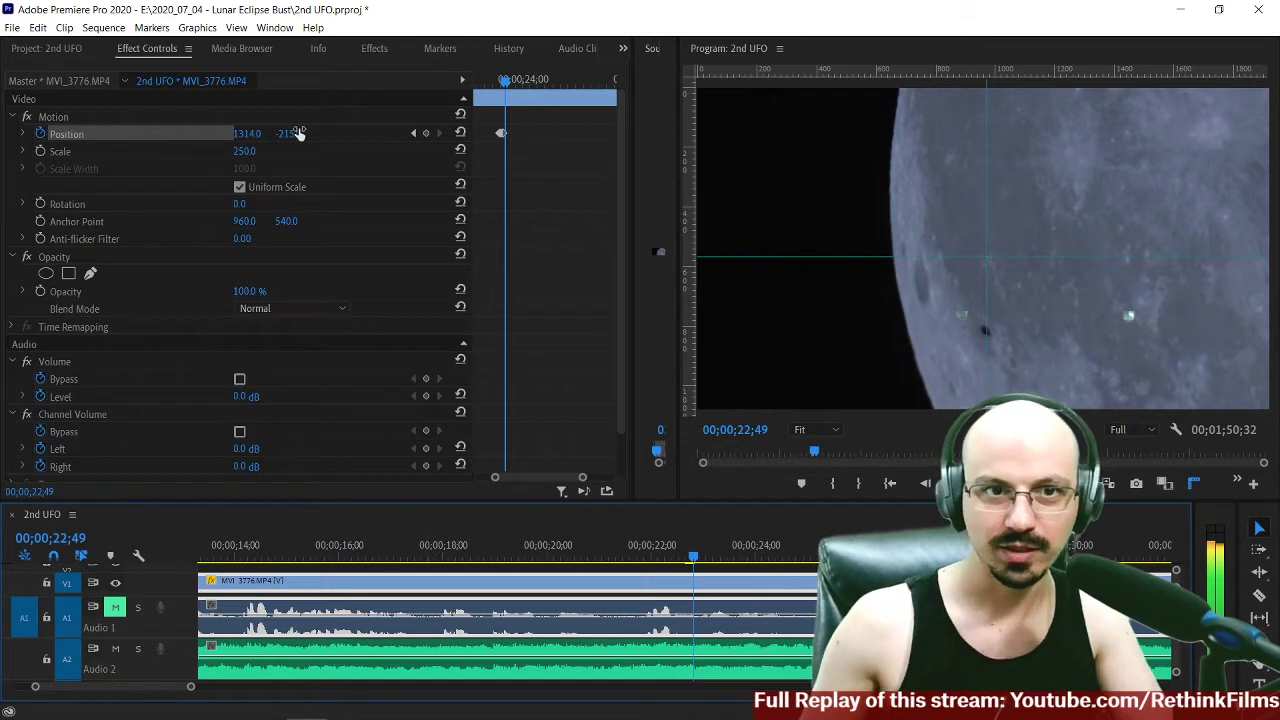
{"action": "left_click", "coordinate": [430, 137]}
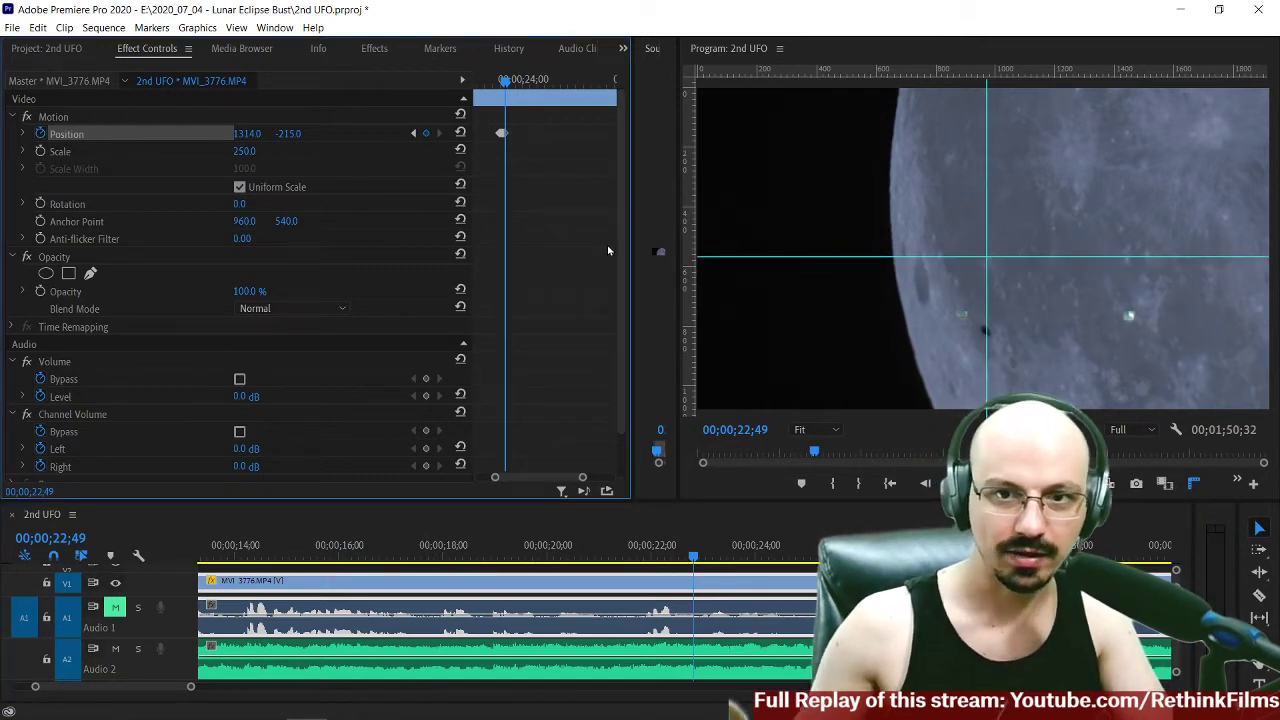
Move to 00;00;23;19, add a Position keyframe there and set its horizontal value to 1413 to centre the dark object.
{"action": "key", "text": "space"}
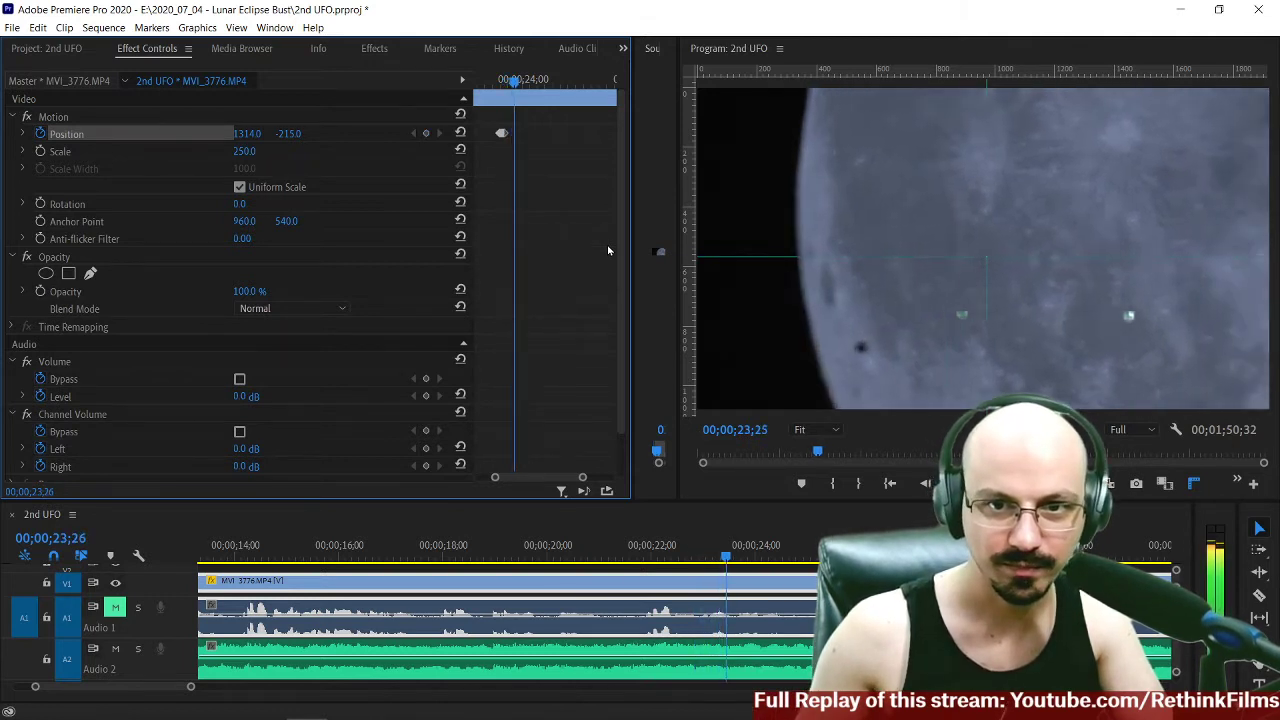
{"action": "key", "text": "space"}
{"action": "key", "text": "Right"}
{"action": "key", "text": "Right"}
{"action": "key", "text": "Right"}
{"action": "key", "text": "Right"}
{"action": "key", "text": "Right"}
{"action": "key", "text": "Right"}
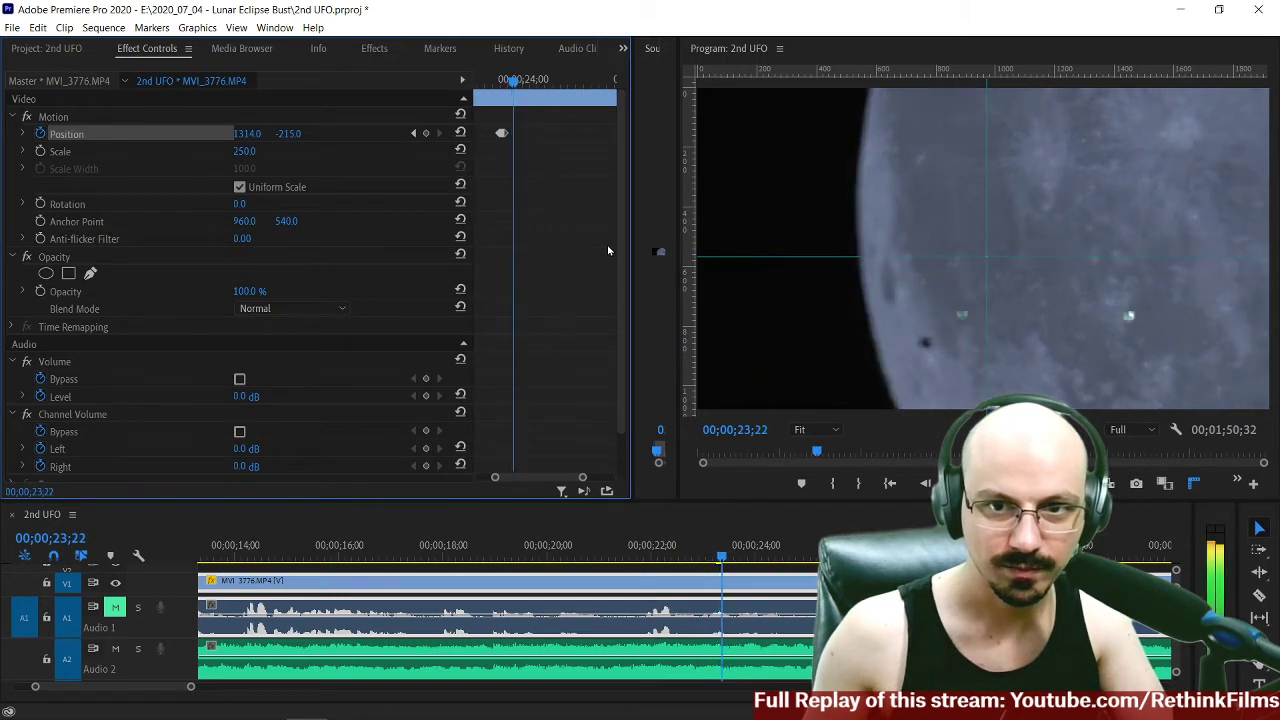
{"action": "key", "text": "Left"}
{"action": "key", "text": "Left"}
{"action": "key", "text": "Left"}
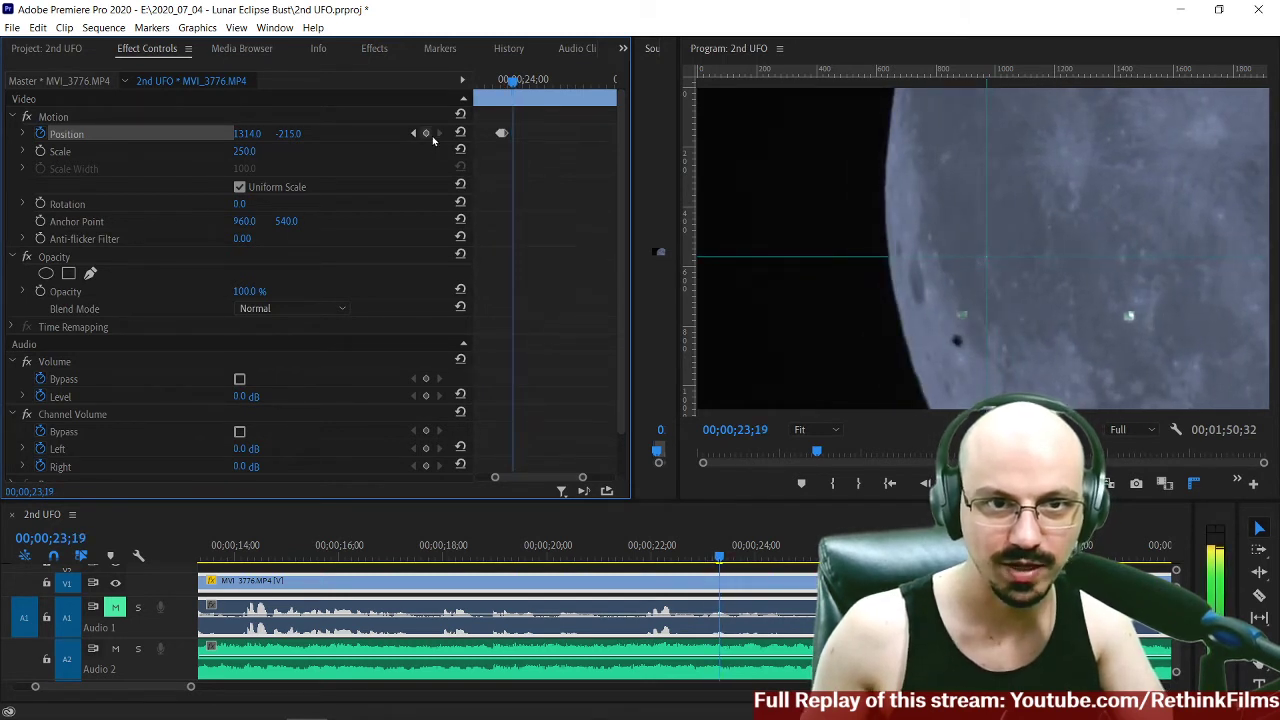
{"action": "left_click", "coordinate": [426, 134]}
{"action": "left_click_drag", "start_coordinate": [236, 133], "coordinate": [270, 133]}
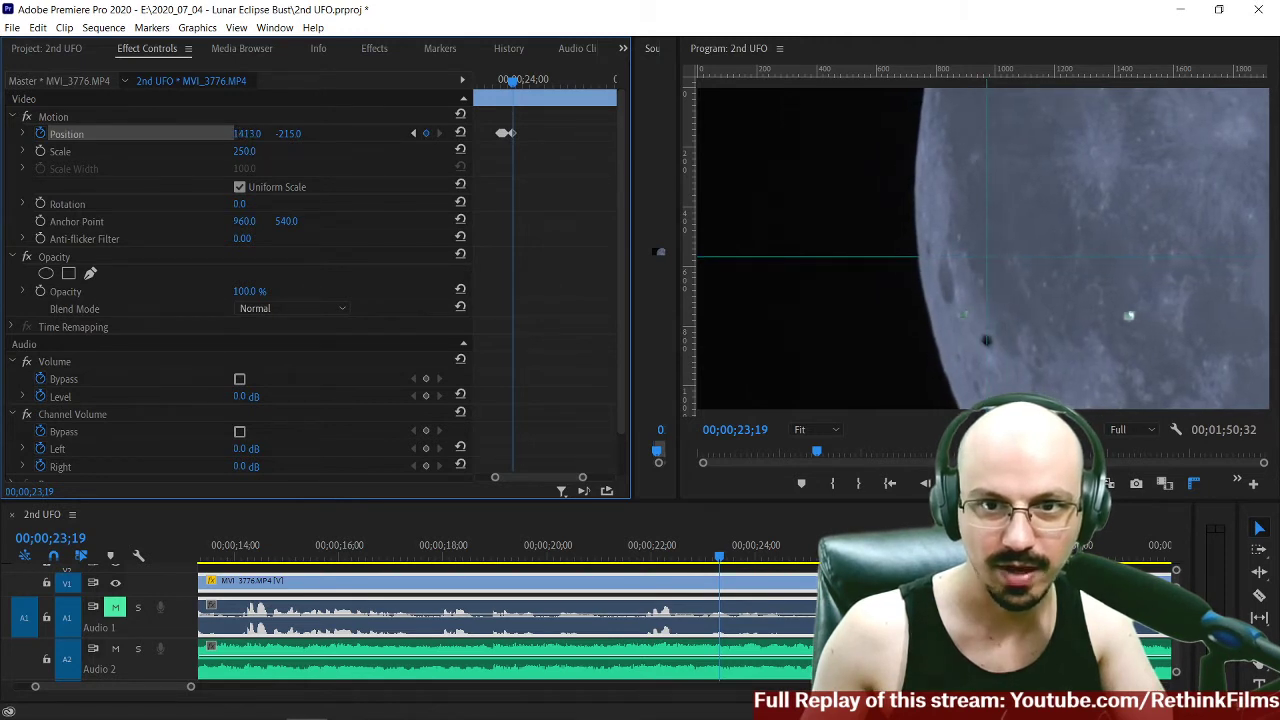
Play on to 00;00;23;59, then replay the stretch and go frame by frame around 00;00;23;33 to examine the object's drift.
{"action": "key", "text": "space"}
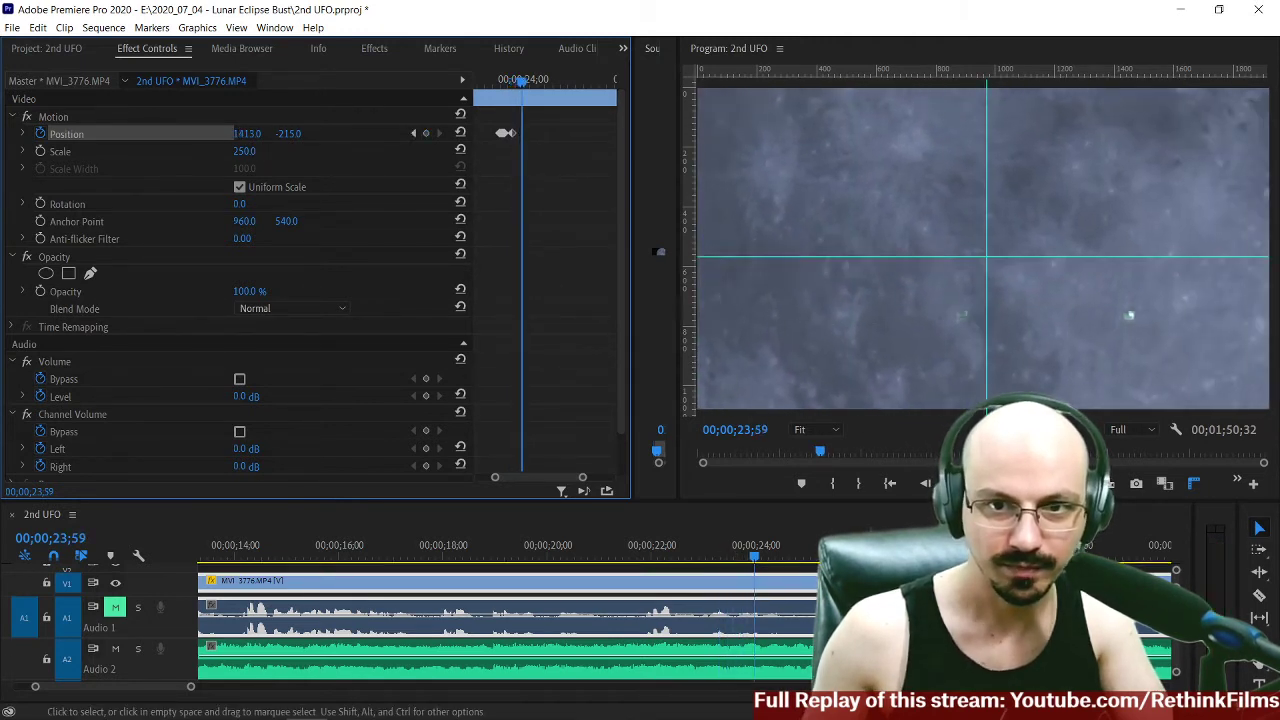
{"action": "left_click_drag", "start_coordinate": [757, 560], "coordinate": [697, 560]}
{"action": "key", "text": "space"}
{"action": "key", "text": "space"}
{"action": "key", "text": "Right"}
{"action": "key", "text": "Right"}
{"action": "key", "text": "Right"}
{"action": "key", "text": "Right"}
{"action": "key", "text": "Right"}
{"action": "key", "text": "Right"}
{"action": "key", "text": "Left"}
{"action": "key", "text": "Left"}
{"action": "key", "text": "Left"}
{"action": "key", "text": "Left"}
{"action": "key", "text": "Left"}
{"action": "key", "text": "Left"}
{"action": "key", "text": "Left"}
{"action": "key", "text": "Left"}
{"action": "key", "text": "Left"}
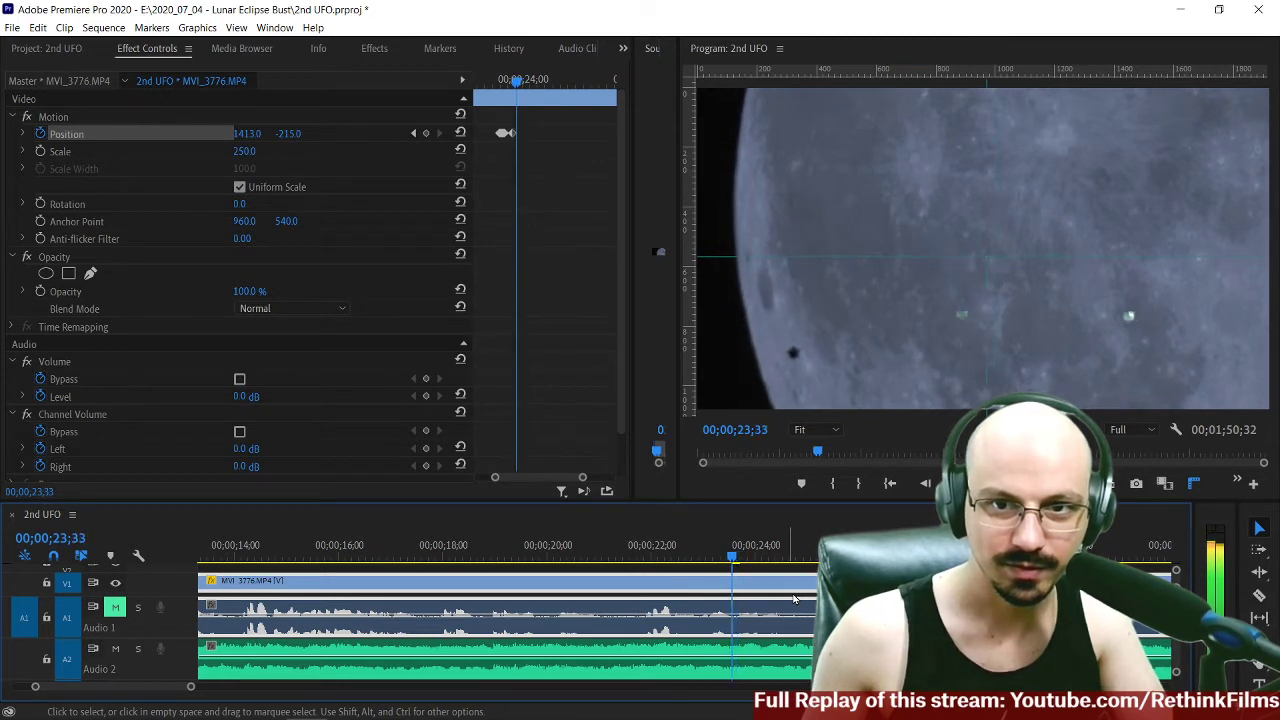
Add a Position keyframe at 00;00;23;35 with horizontal value 2096 to recentre the object, and advance to 00;00;23;37.
{"action": "key", "text": "Left"}
{"action": "key", "text": "Left"}
{"action": "key", "text": "Right"}
{"action": "key", "text": "Right"}
{"action": "key", "text": "Right"}
{"action": "key", "text": "Right"}
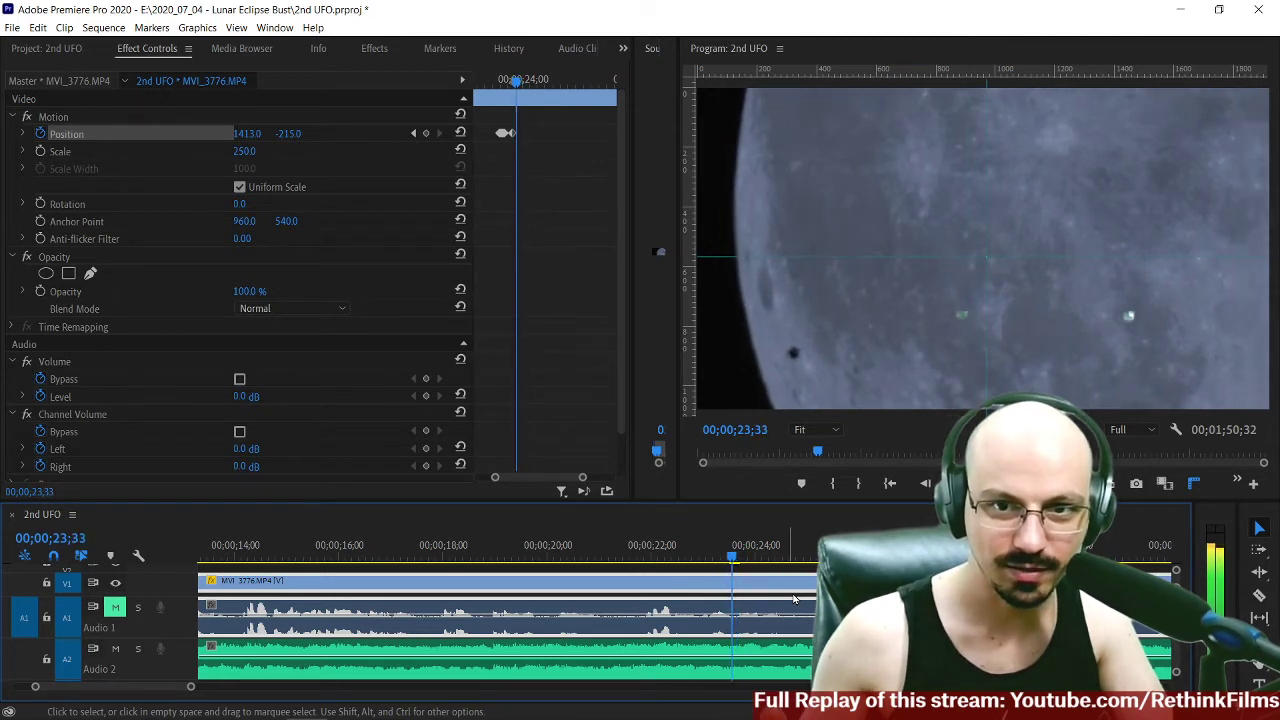
{"action": "left_click", "coordinate": [425, 133]}
{"action": "left_click_drag", "start_coordinate": [247, 134], "coordinate": [766, 134]}
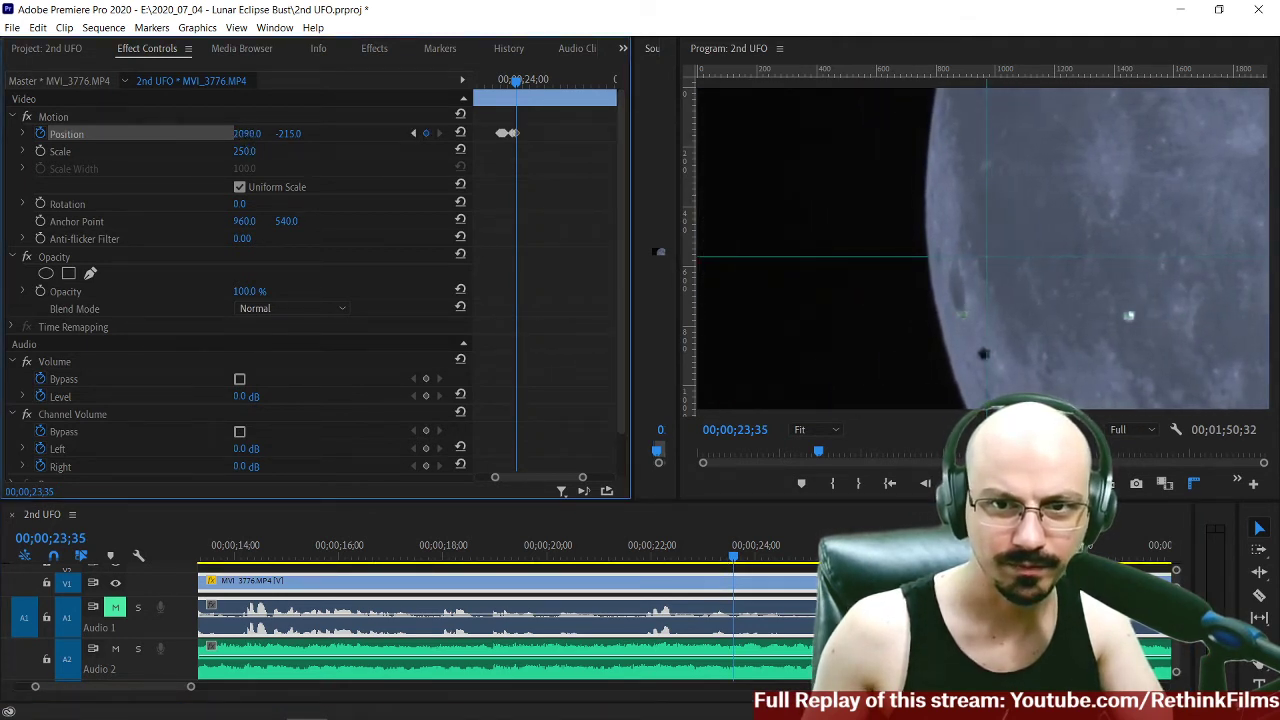
{"action": "left_click_drag", "start_coordinate": [769, 134], "coordinate": [770, 134]}
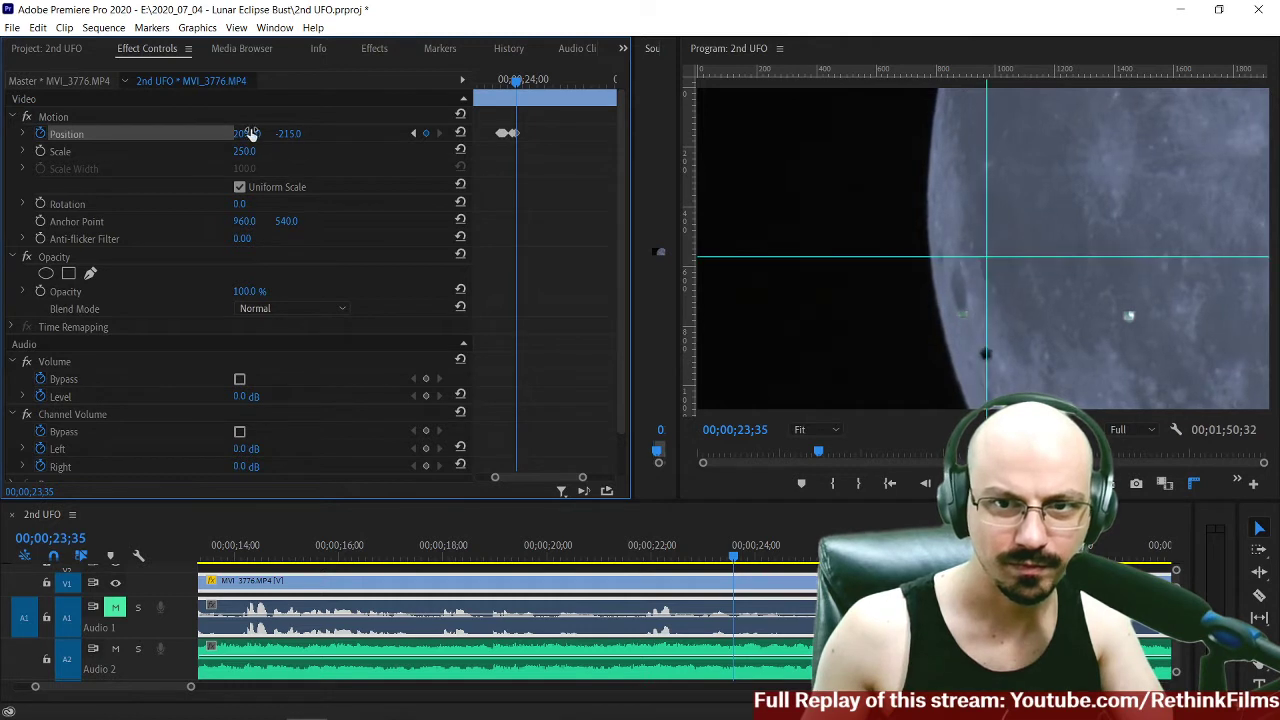
{"action": "key", "text": "Right"}
{"action": "key", "text": "Right"}
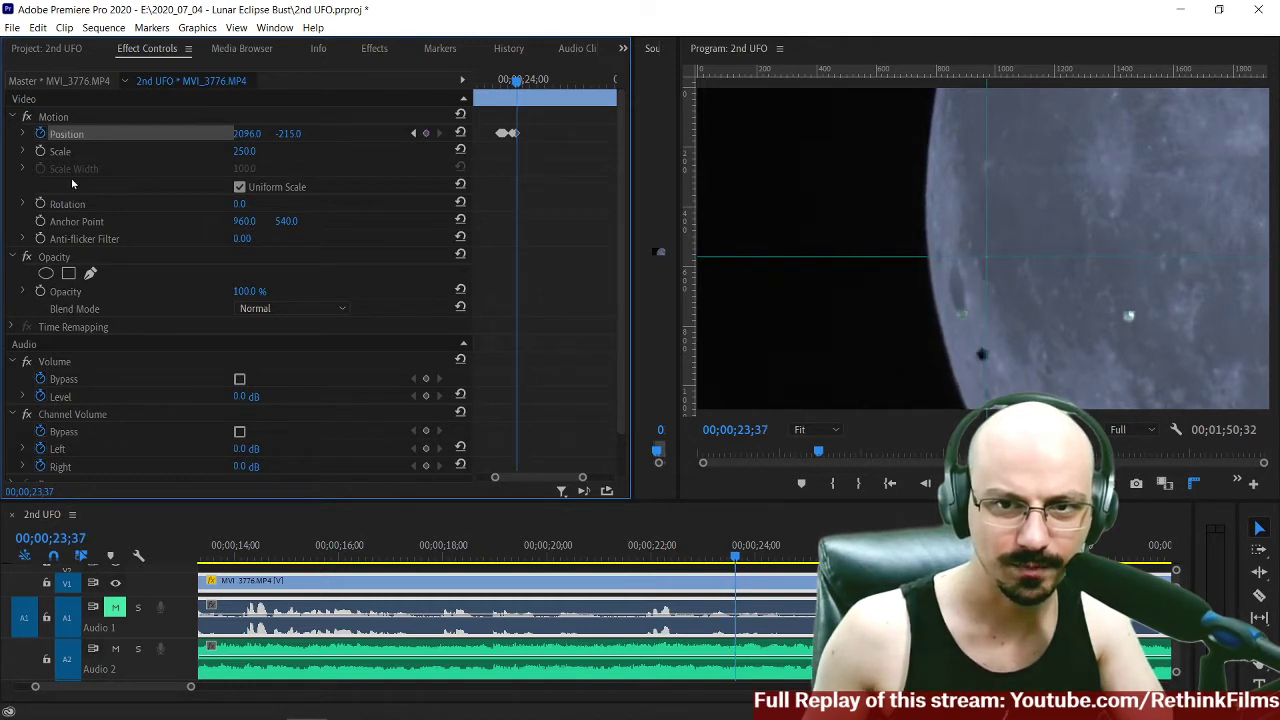
Advance to 00;00;23;40 and set the clip's horizontal Position to 2123.
{"action": "key", "text": "Right"}
{"action": "key", "text": "Right"}
{"action": "key", "text": "Right"}
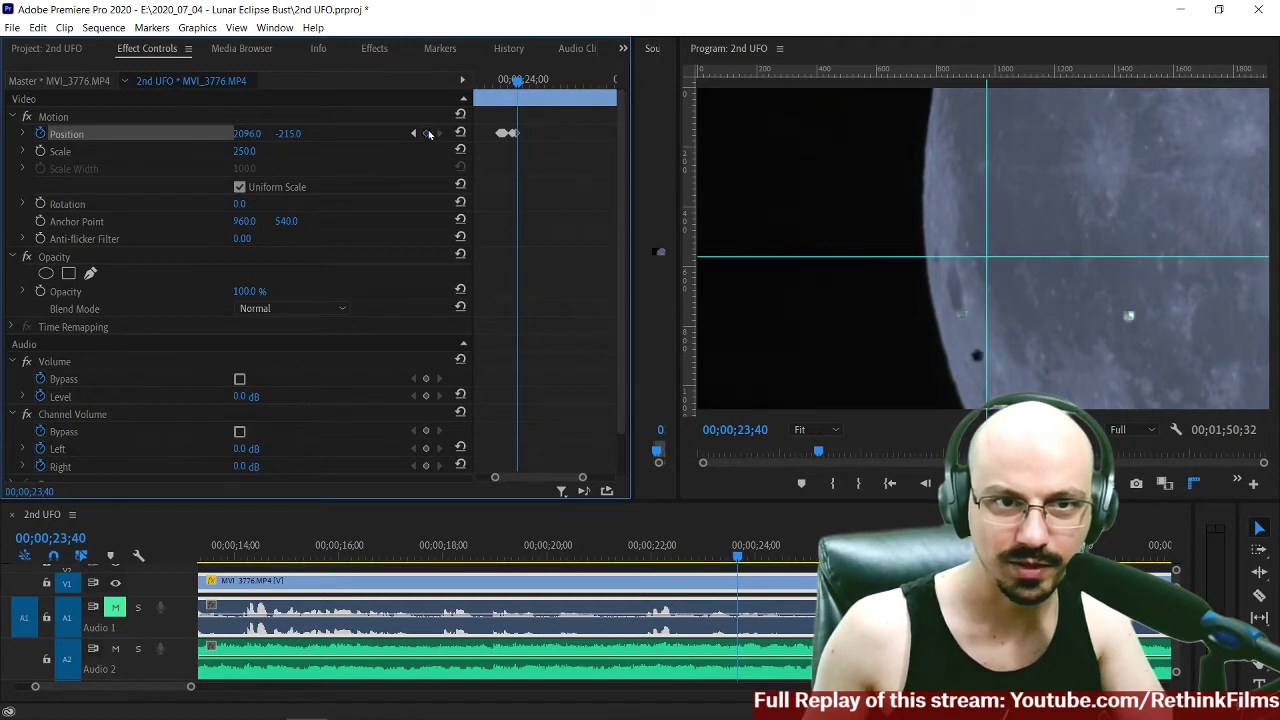
{"action": "mouse_move", "coordinate": [246, 133]}
{"action": "left_mouse_down"}
{"action": "mouse_move", "coordinate": [228, 133]}
{"action": "mouse_move", "coordinate": [255, 133]}
{"action": "left_mouse_up"}
Track the dark object forward to 00;00;24;01, add a Position keyframe there and set its horizontal value to 2660.
{"action": "key", "text": "Right"}
{"action": "key", "text": "Right"}
{"action": "key", "text": "Right"}
{"action": "key", "text": "Right"}
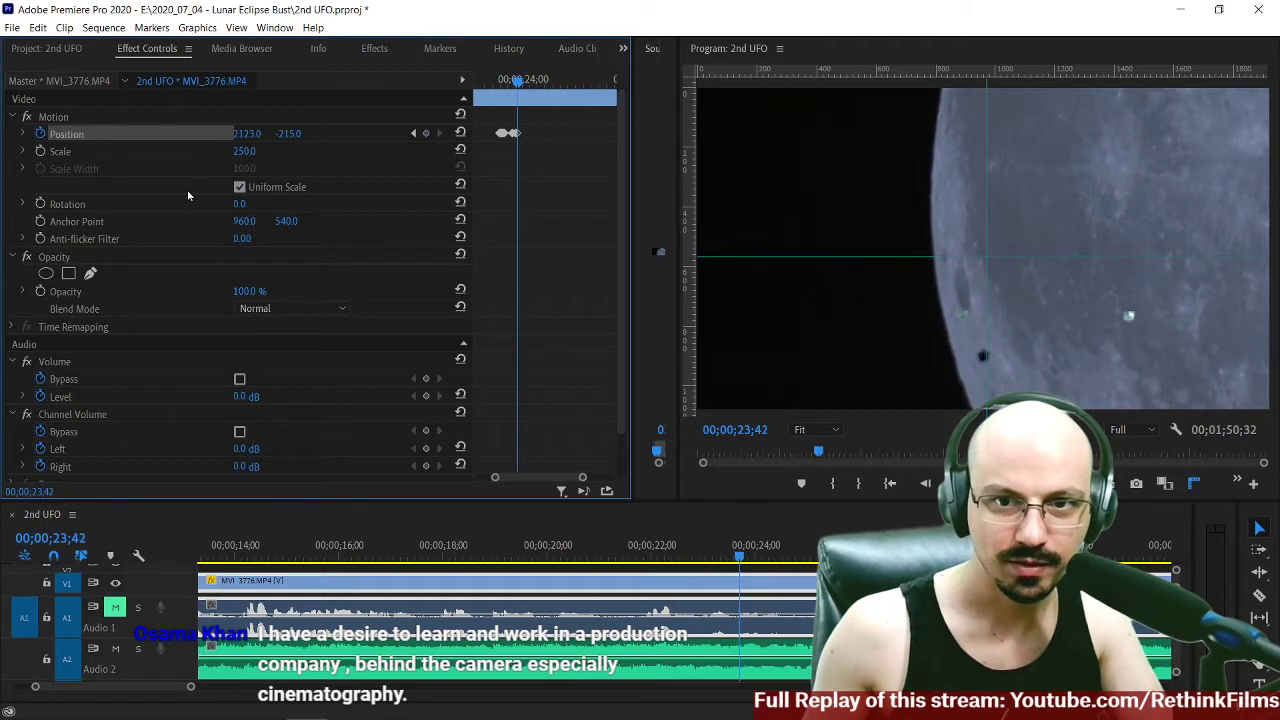
{"action": "key", "text": "Right"}
{"action": "key", "text": "Right"}
{"action": "key", "text": "Right"}
{"action": "key", "text": "Right"}
{"action": "key", "text": "Right"}
{"action": "key", "text": "Right"}
{"action": "key", "text": "Right"}
{"action": "key", "text": "Right"}
{"action": "key", "text": "Right"}
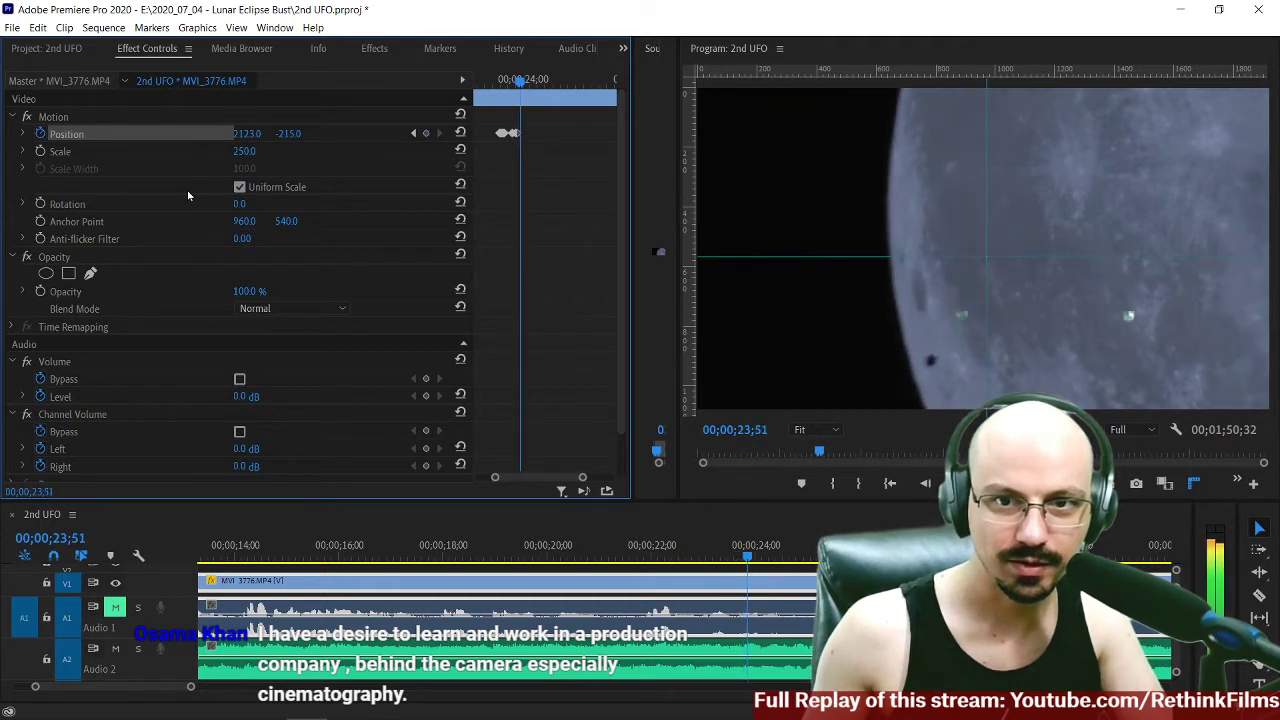
{"action": "key", "text": "Right"}
{"action": "key", "text": "Right"}
{"action": "key", "text": "Right"}
{"action": "key", "text": "Right"}
{"action": "key", "text": "Right"}
{"action": "key", "text": "Right"}
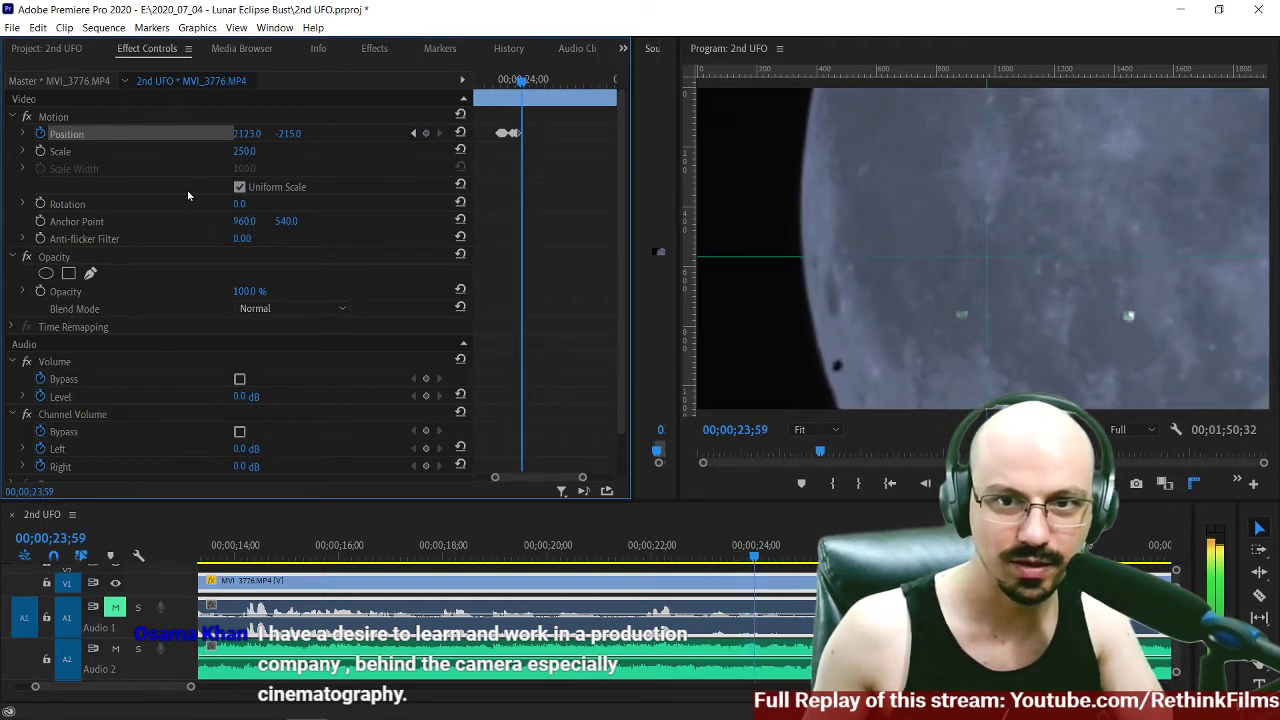
{"action": "key", "text": "Right"}
{"action": "key", "text": "Right"}
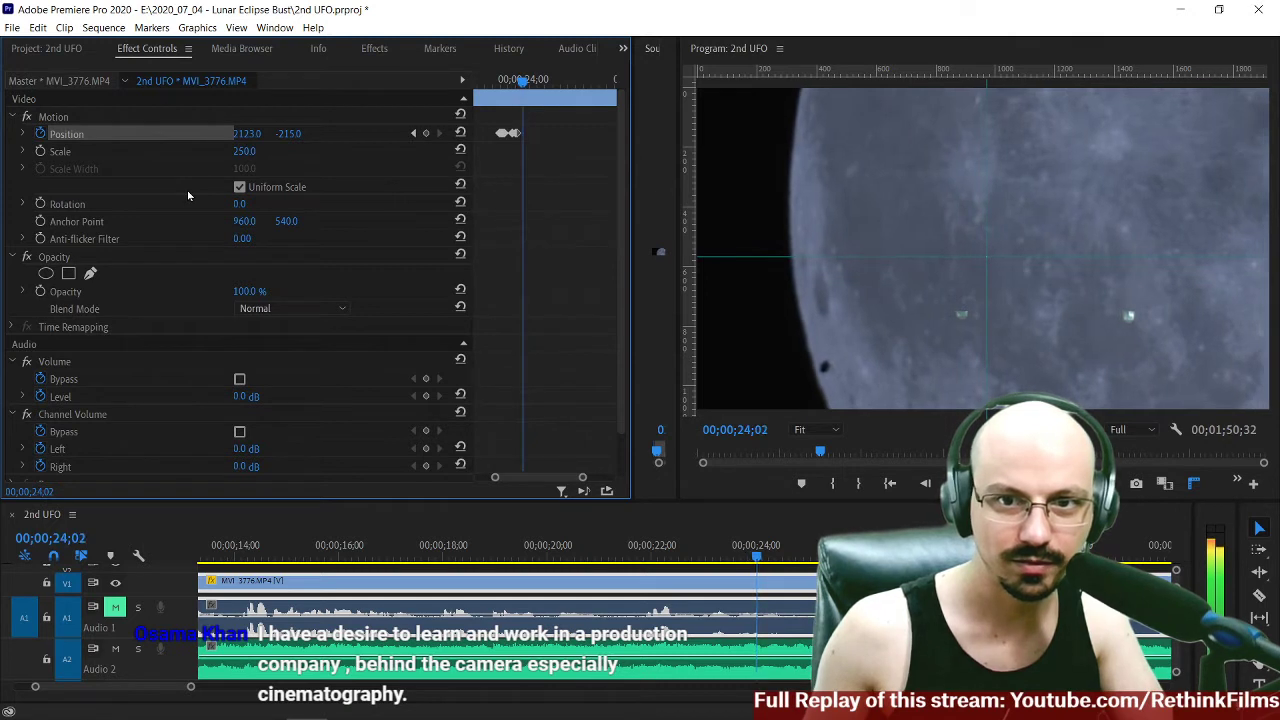
{"action": "key", "text": "Left"}
{"action": "key", "text": "Left"}
{"action": "key", "text": "Right"}
{"action": "key", "text": "Right"}
{"action": "key", "text": "Left"}
{"action": "key", "text": "Right"}
{"action": "left_click", "coordinate": [425, 133]}
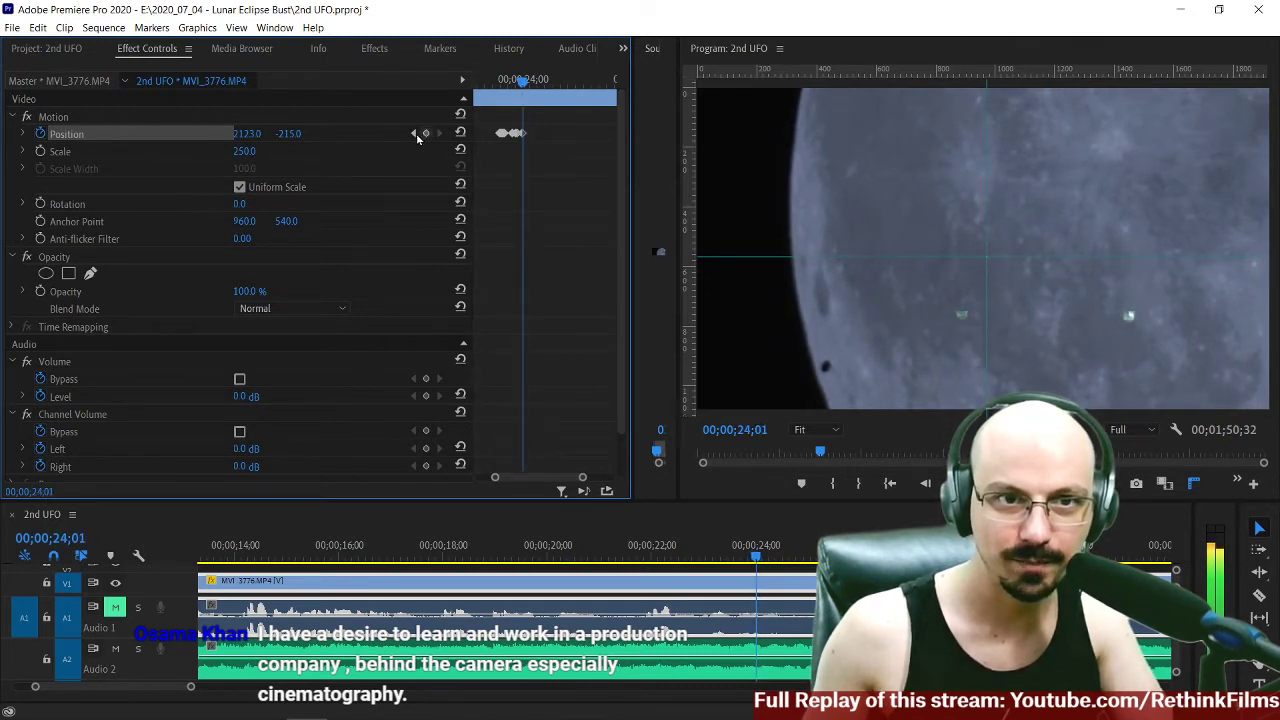
{"action": "left_click_drag", "start_coordinate": [242, 135], "coordinate": [393, 135]}
Go through the frames up to 00;00;24;26 to examine the dark object's path off the moon's edge.
{"action": "key", "text": "Right"}
{"action": "key", "text": "Right"}
{"action": "key", "text": "Right"}
{"action": "key", "text": "Right"}
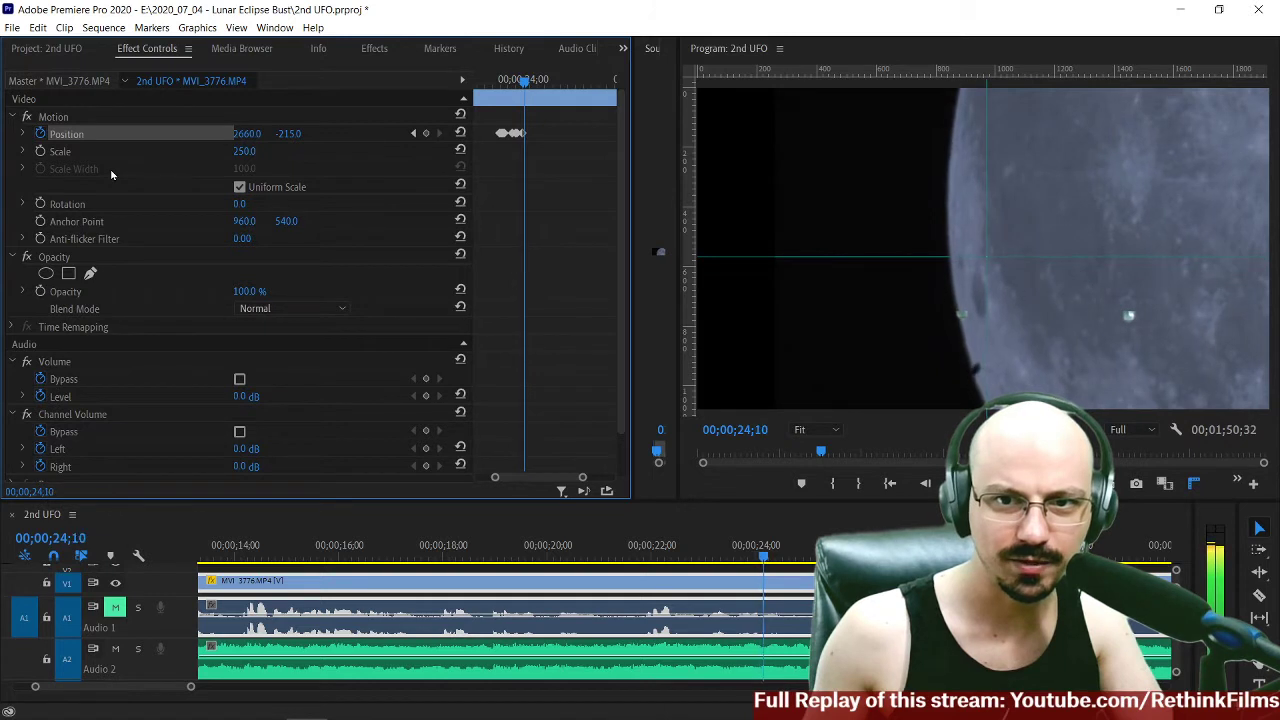
{"action": "key", "text": "Right"}
{"action": "key", "text": "Right"}
{"action": "key", "text": "Right"}
{"action": "key", "text": "Right"}
{"action": "key", "text": "Right"}
{"action": "key", "text": "Right"}
{"action": "key", "text": "Right"}
{"action": "key", "text": "Right"}
{"action": "key", "text": "Right"}
{"action": "key", "text": "Right"}
{"action": "key", "text": "Right"}
{"action": "key", "text": "Right"}
{"action": "key", "text": "Right"}
{"action": "key", "text": "Right"}
{"action": "key", "text": "Right"}
{"action": "key", "text": "Right"}
{"action": "key", "text": "Right"}
{"action": "key", "text": "Right"}
{"action": "key", "text": "Right"}
{"action": "key", "text": "Right"}
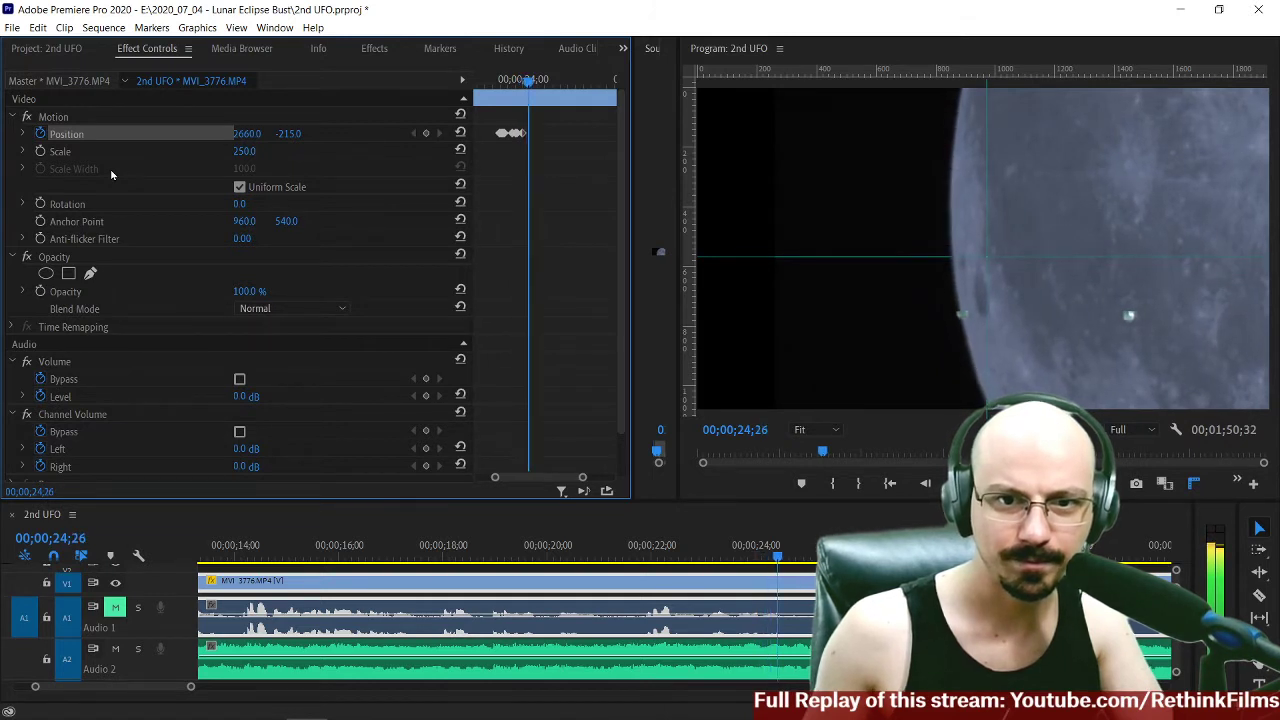
Play the tracked section from about 00;00;20;10 to check how the Position keyframes follow the dark object.
{"action": "left_click", "coordinate": [698, 553]}
{"action": "key", "text": "minus"}
{"action": "key", "text": "minus"}
{"action": "left_click_drag", "start_coordinate": [322, 560], "coordinate": [327, 561]}
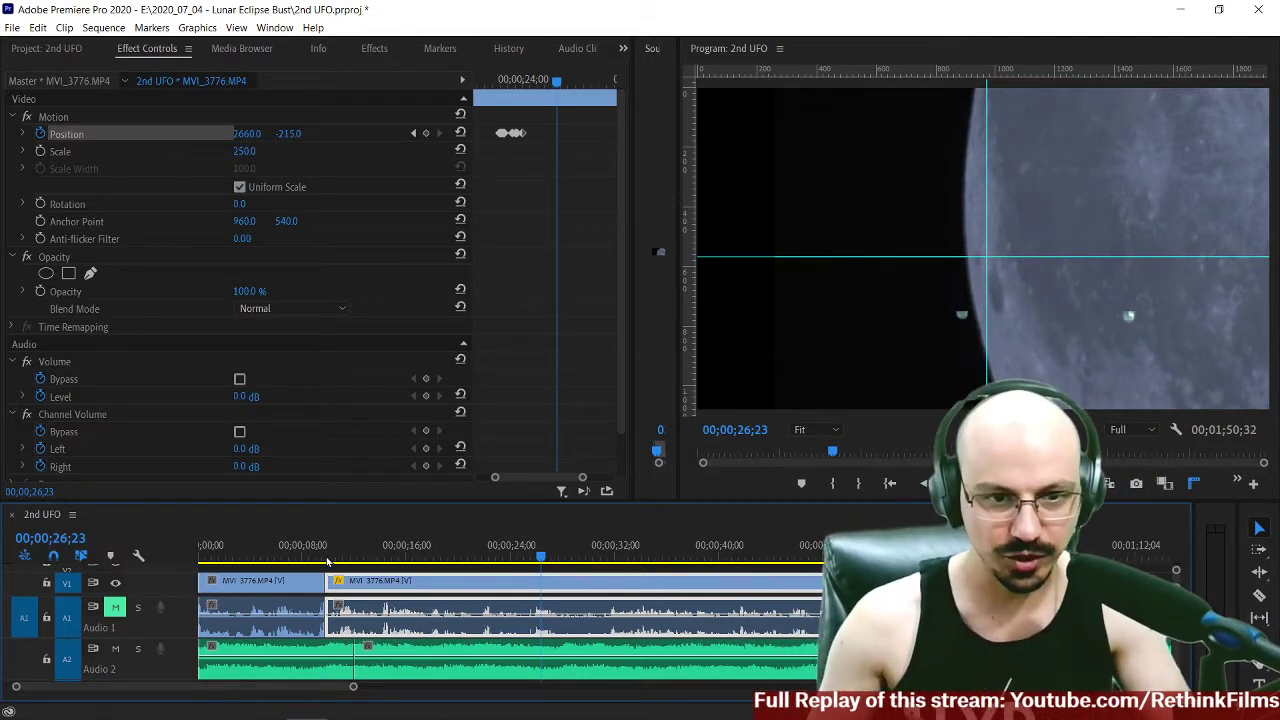
{"action": "left_click", "coordinate": [459, 561]}
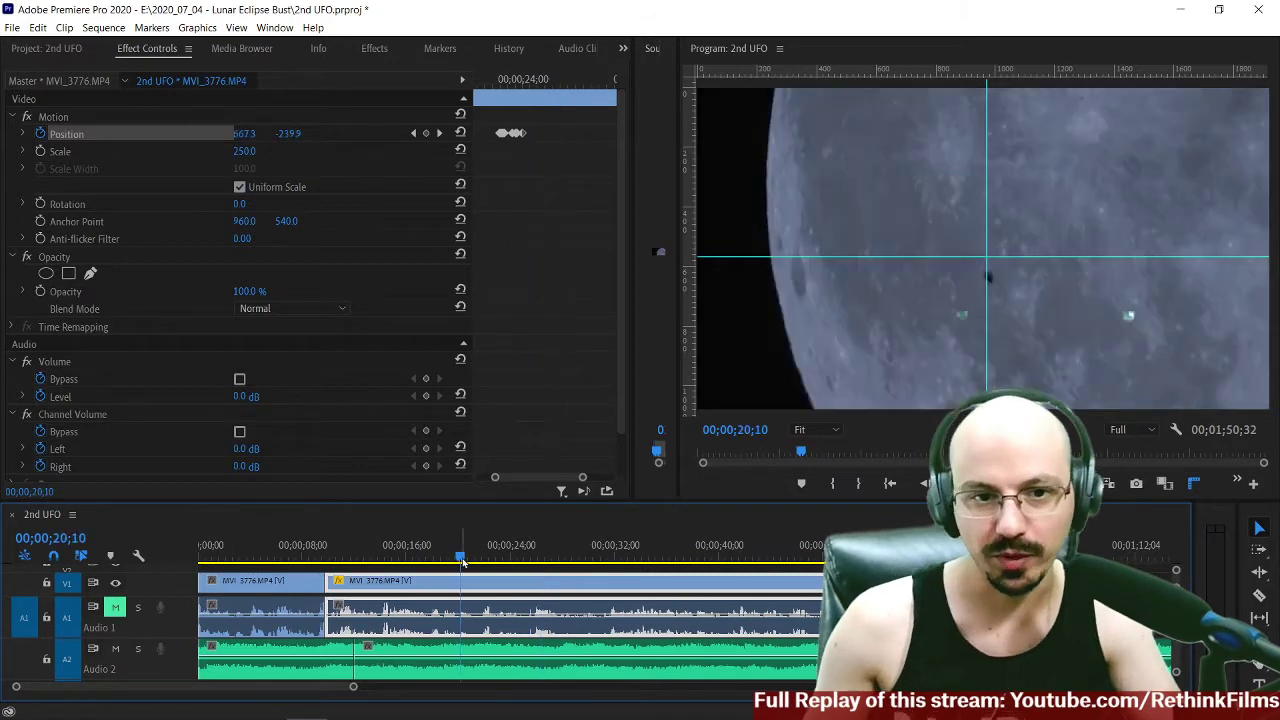
{"action": "key", "text": "space"}
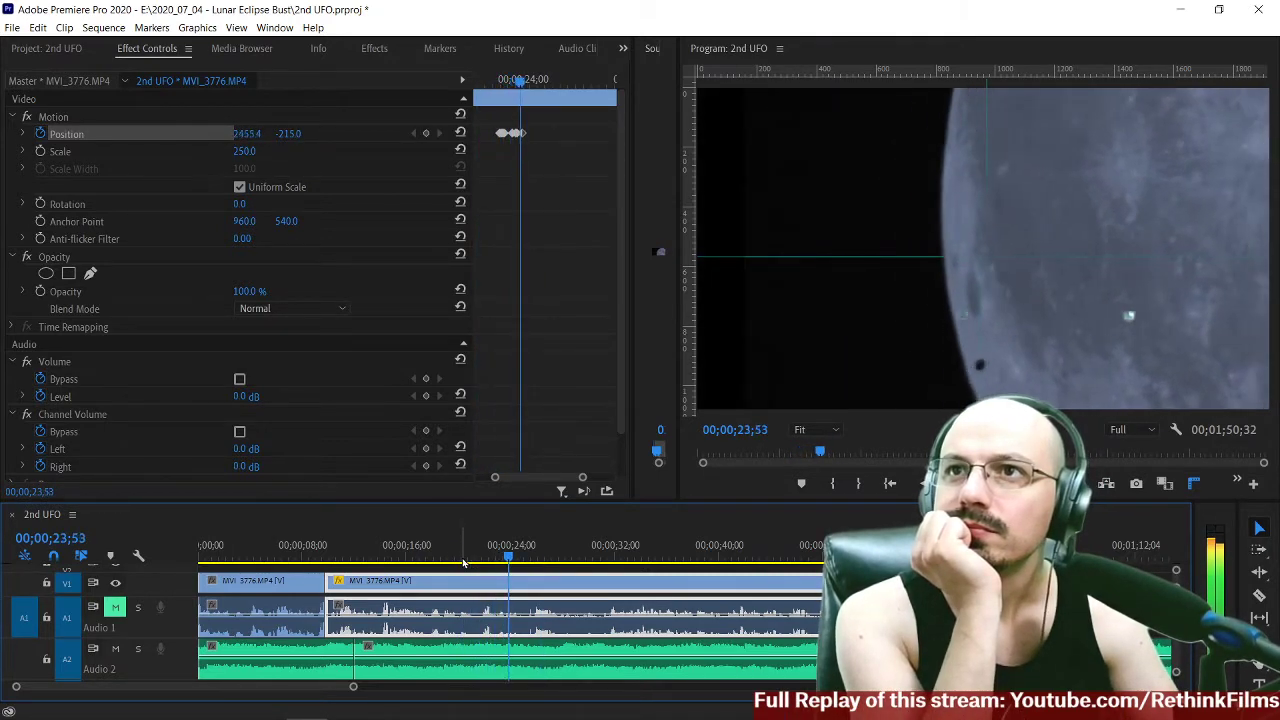
{"action": "key", "text": "space"}
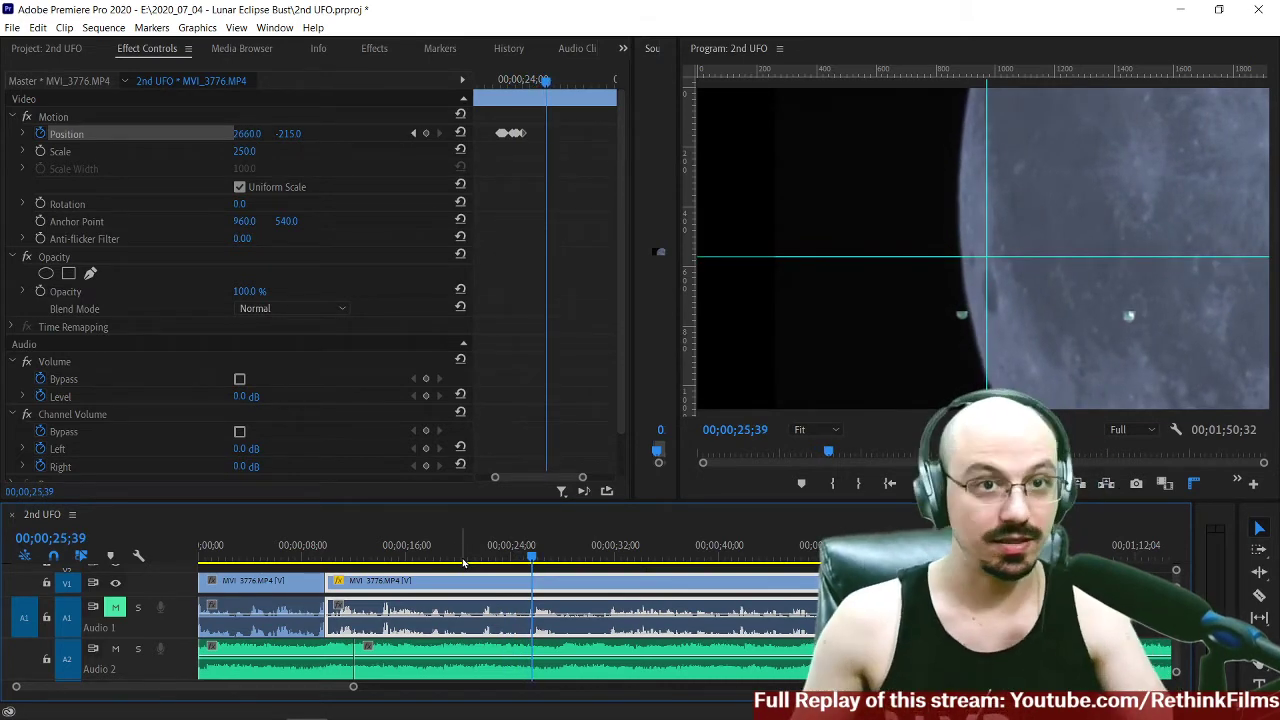
{"action": "left_click", "coordinate": [463, 563]}
{"action": "key", "text": "space"}
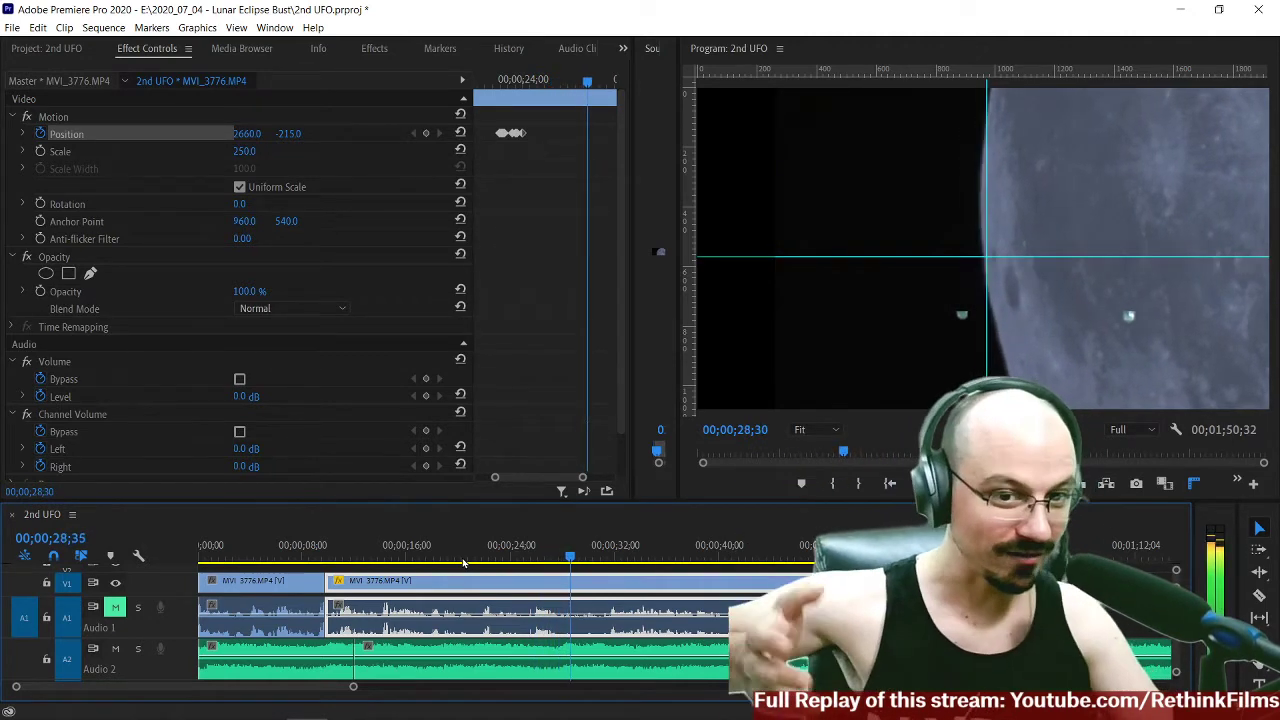
Split the second MVI_3776.MP4 clip at 00;00;27;58 and delete the part after the cut.
{"action": "left_click_drag", "start_coordinate": [566, 562], "coordinate": [549, 560]}
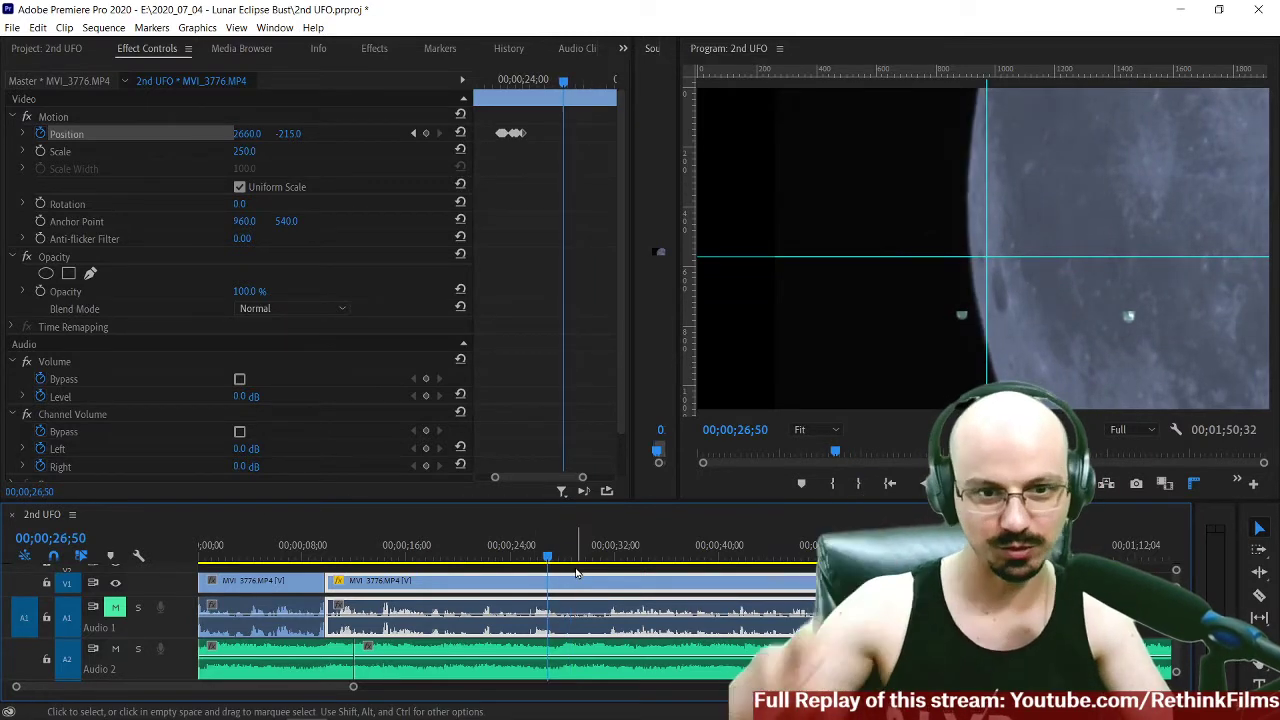
{"action": "key", "text": "space"}
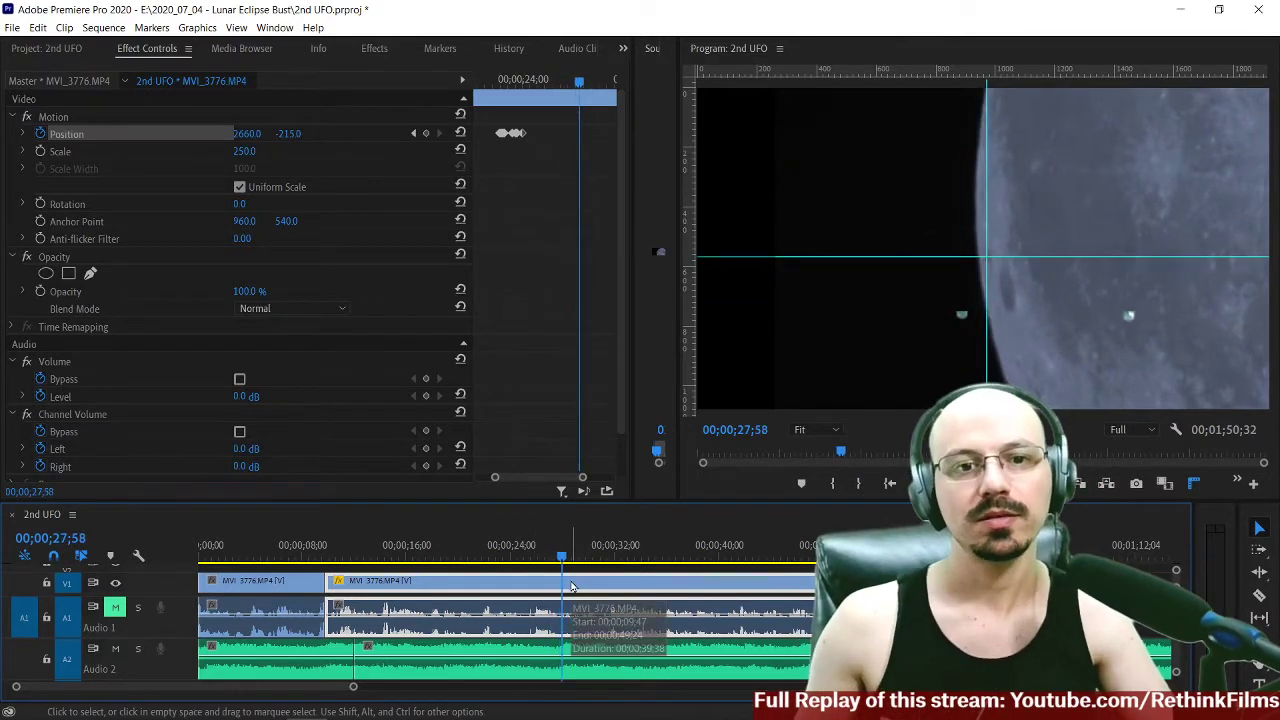
{"action": "key", "text": "c"}
{"action": "left_click", "coordinate": [566, 584]}
{"action": "key", "text": "v"}
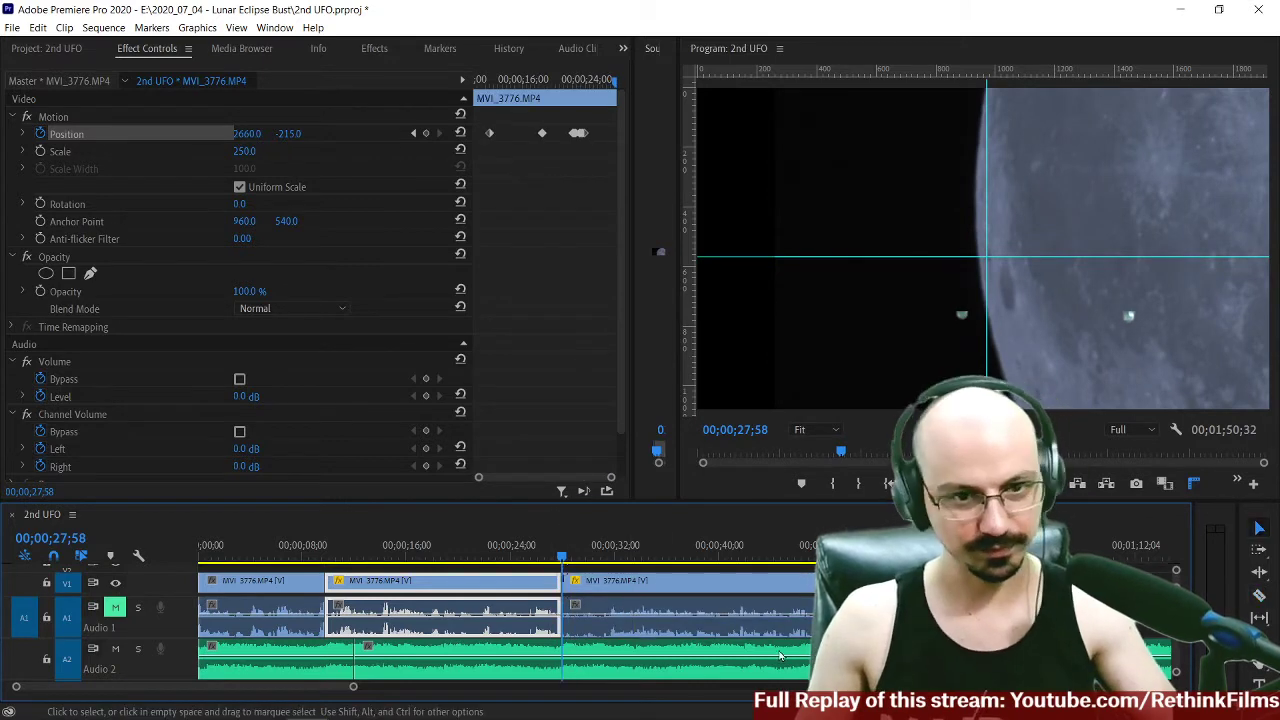
{"action": "left_click", "coordinate": [756, 623]}
{"action": "key", "text": "Delete"}
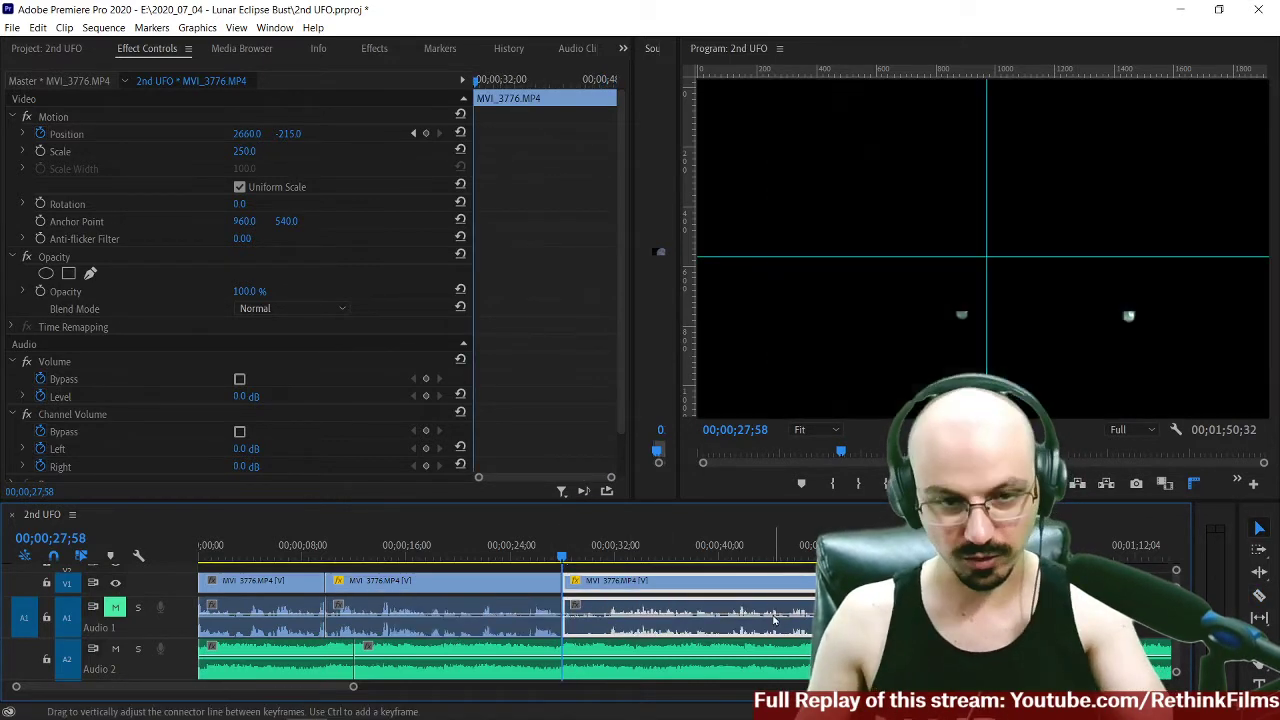
Duplicate the trimmed MVI_3776.MP4 clip directly after itself and play the beginning of the copy.
{"action": "left_click", "coordinate": [407, 595]}
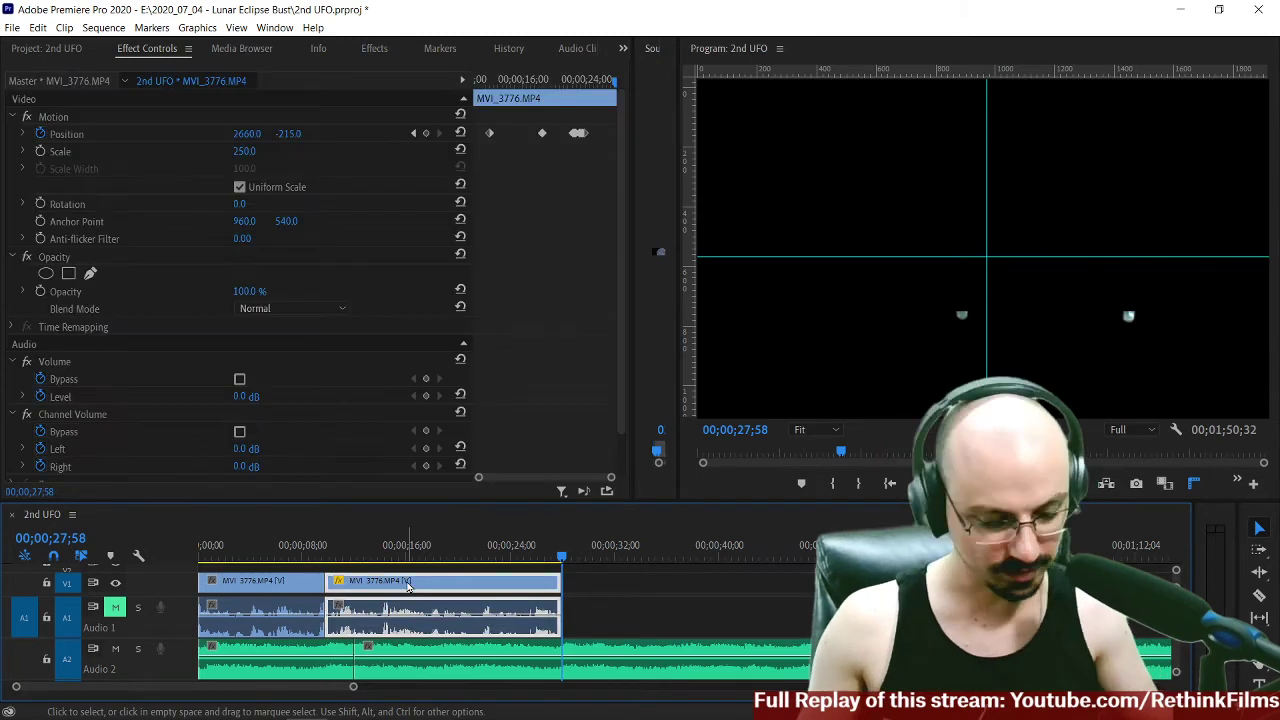
{"action": "key", "text": "ctrl+z"}
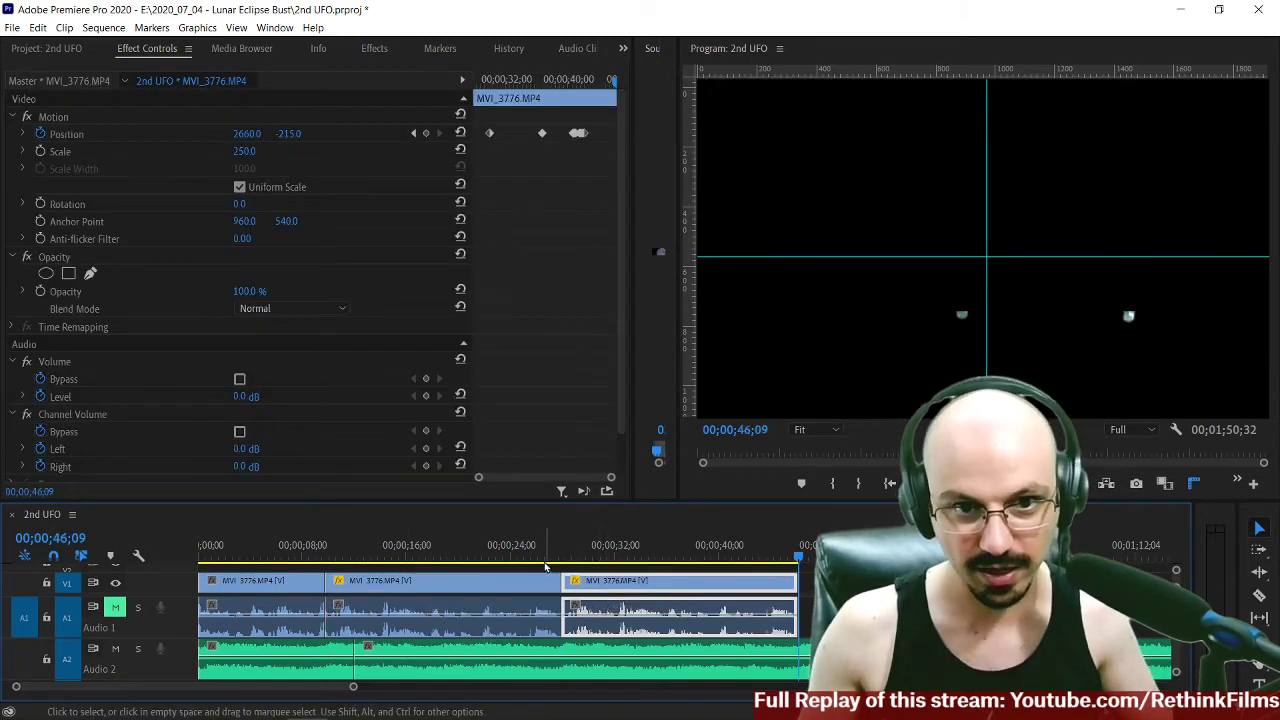
{"action": "left_click", "coordinate": [557, 557]}
{"action": "key", "text": "space"}
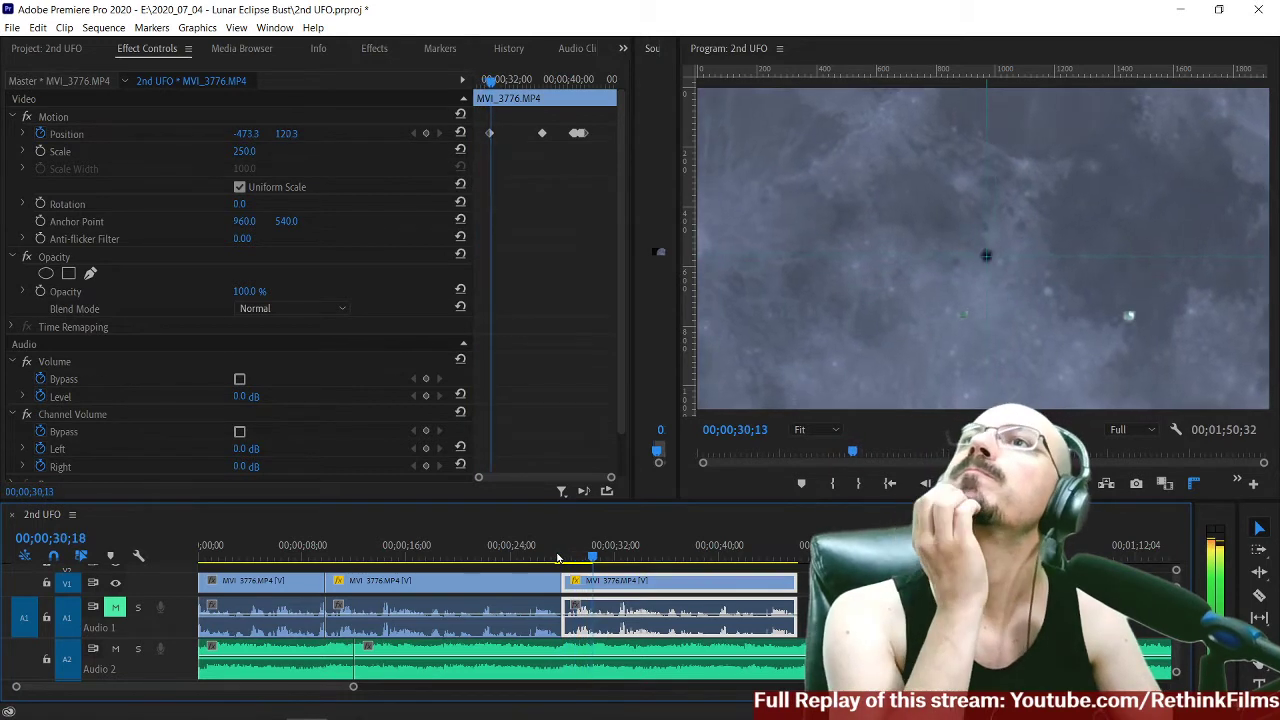
{"action": "key", "text": "space"}
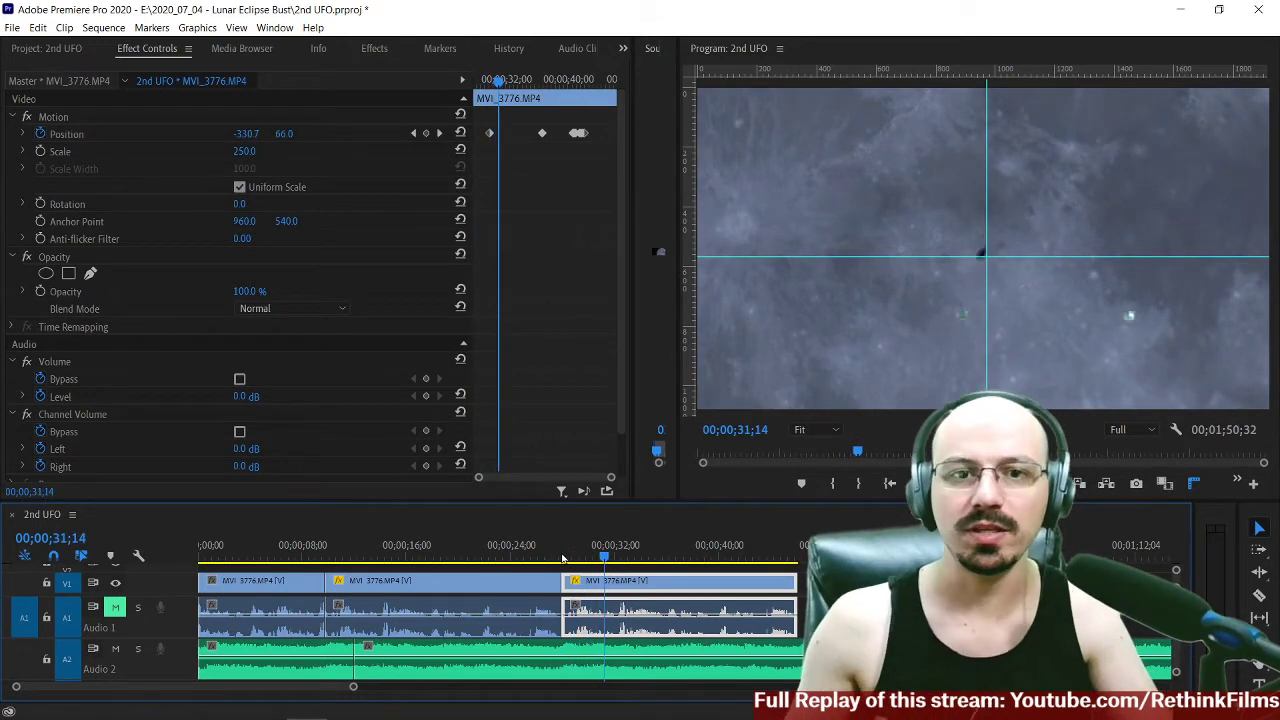
Split the duplicated clip at 00;00;30;35 and delete the piece before the cut.
{"action": "left_click_drag", "start_coordinate": [585, 562], "coordinate": [597, 565]}
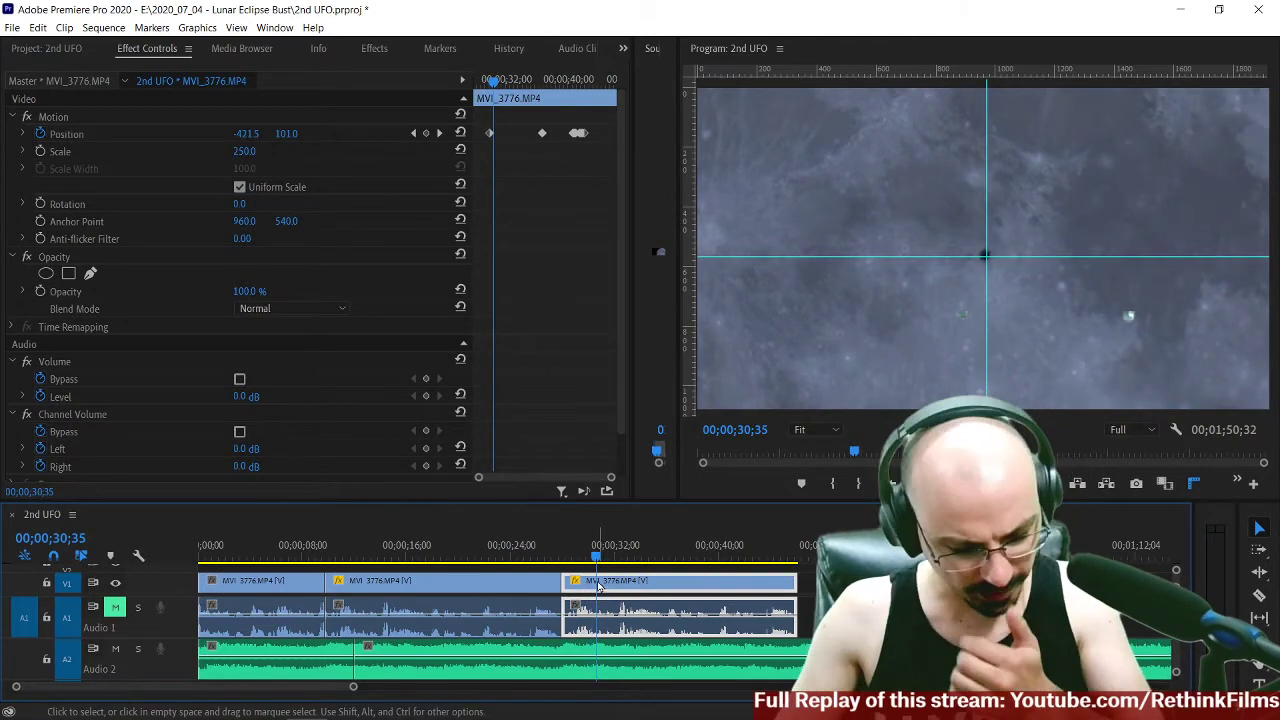
{"action": "key", "text": "c"}
{"action": "left_click", "coordinate": [598, 586]}
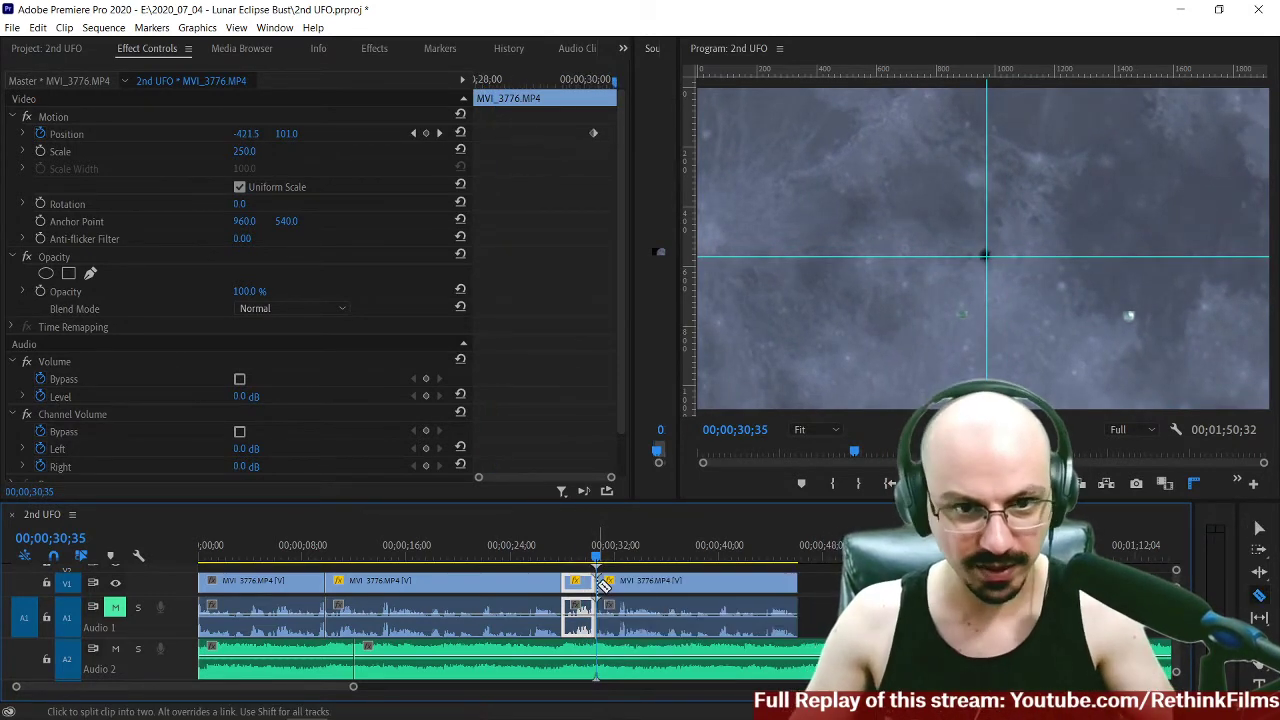
{"action": "key", "text": "v"}
{"action": "key", "text": "Delete"}
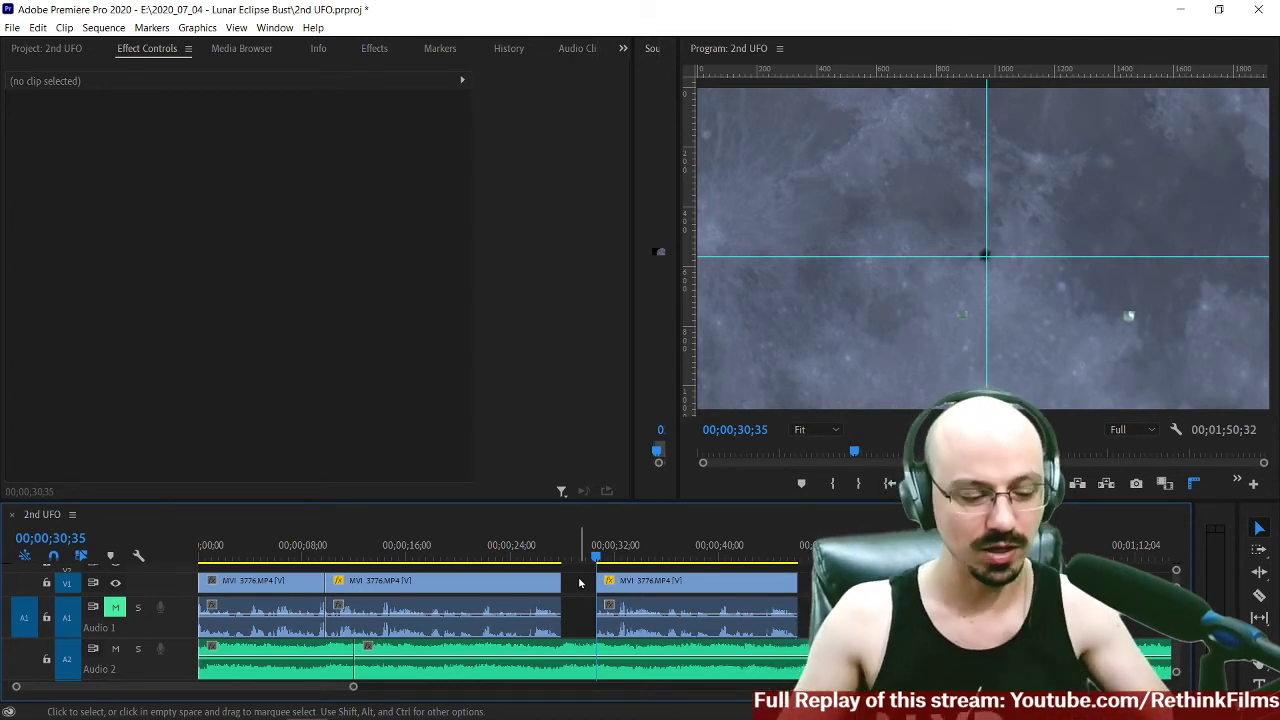
Try a Scale of 500 on the remaining duplicated clip and undo the change.
{"action": "left_click", "coordinate": [676, 590]}
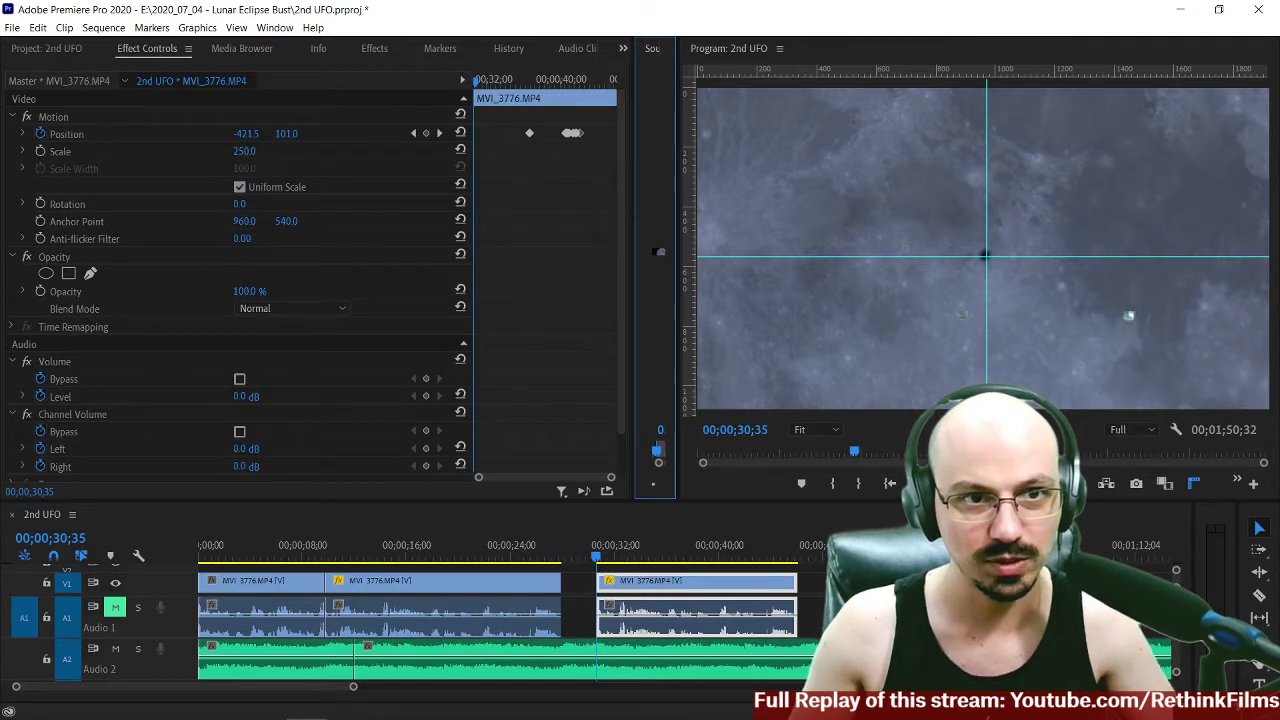
{"action": "left_click", "coordinate": [255, 149]}
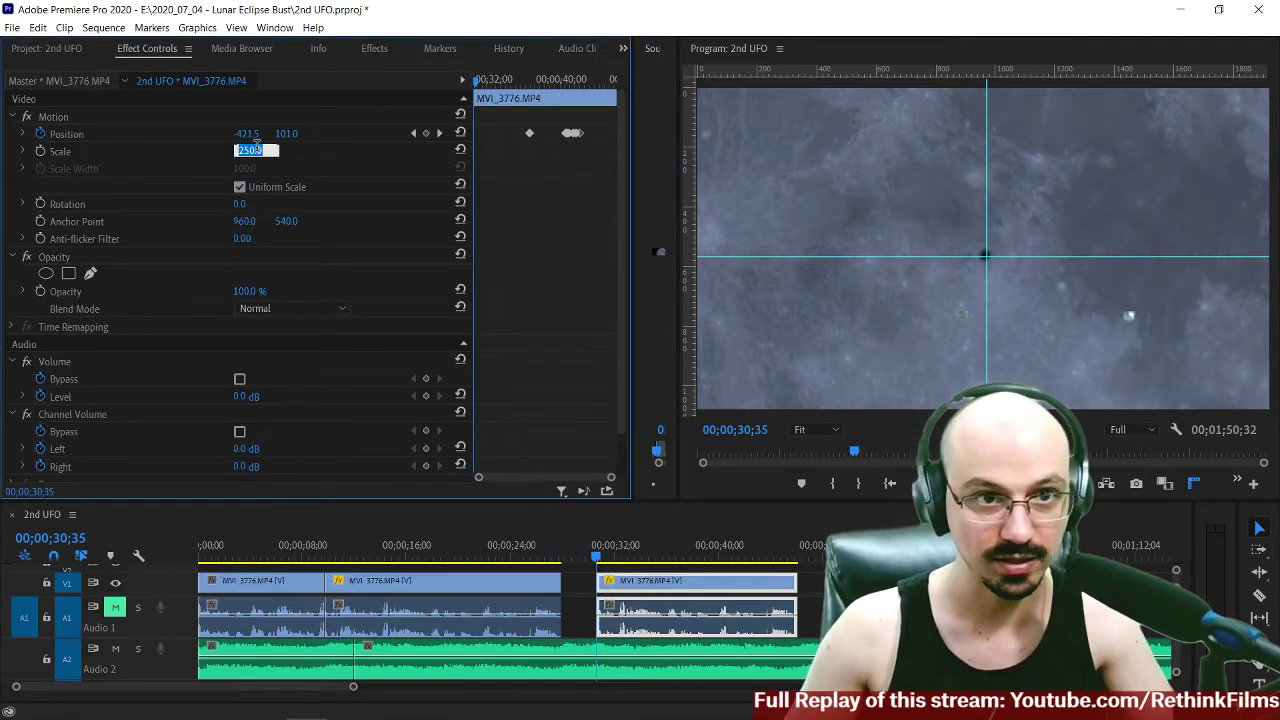
{"action": "key", "text": "Return"}
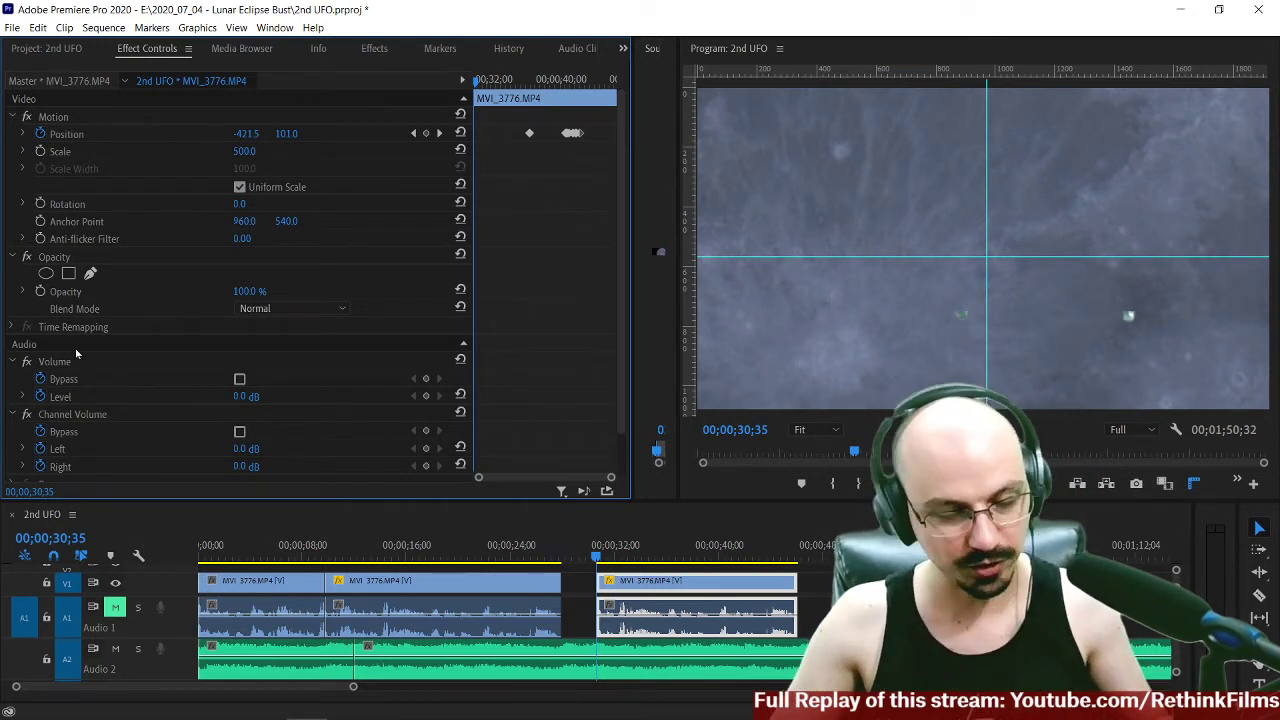
{"action": "key", "text": "ctrl+z"}
Delete the remaining duplicated clip that starts at 00;00;30;35, together with its linked audio.
{"action": "left_click", "coordinate": [548, 566]}
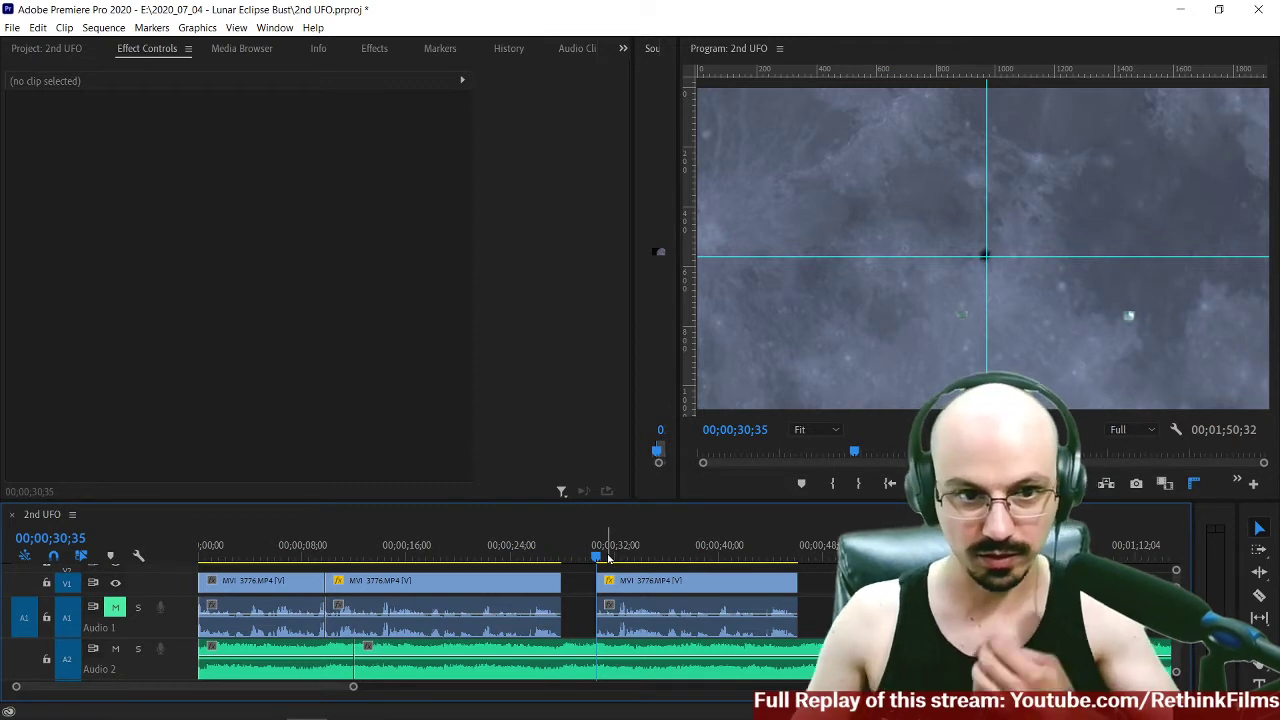
{"action": "left_click", "coordinate": [738, 588]}
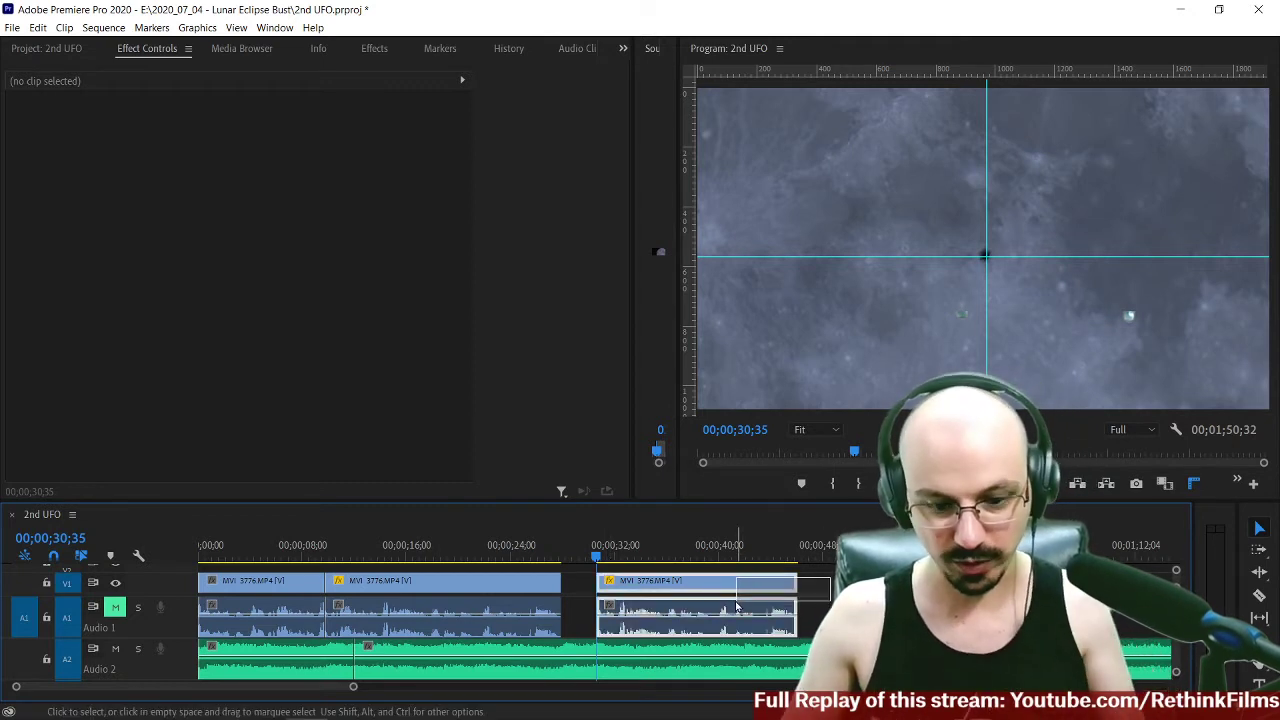
{"action": "key", "text": "Delete"}
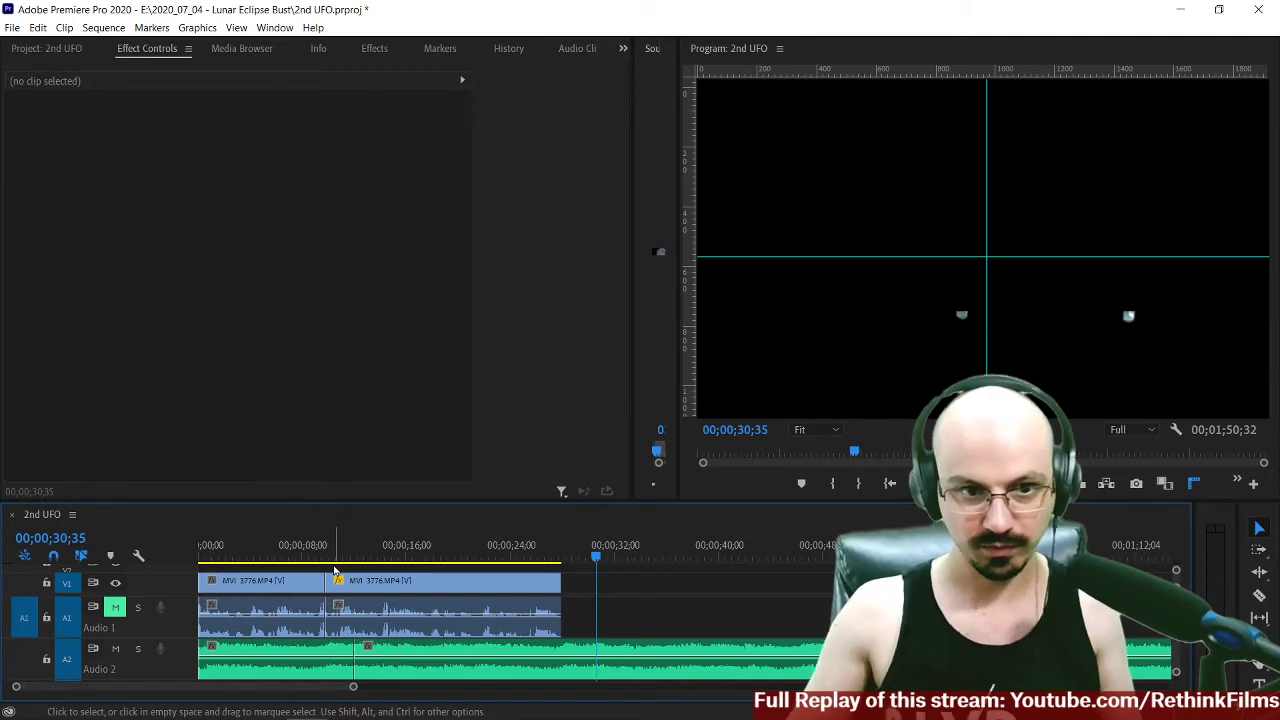
Mark the second MVI_3776.MP4 clip with an In point at 00;00;09;47 and an Out point at its end, 00;00;27;57.
{"action": "left_click_drag", "start_coordinate": [337, 558], "coordinate": [340, 560]}
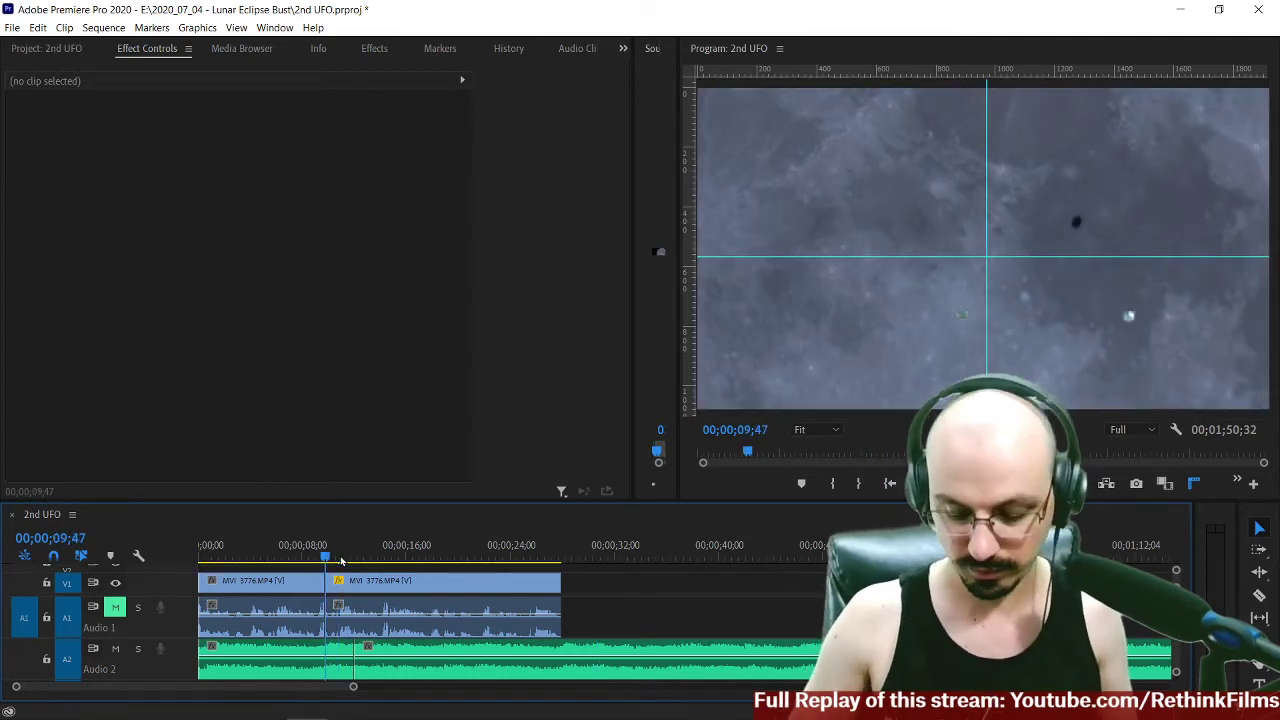
{"action": "key", "text": "i"}
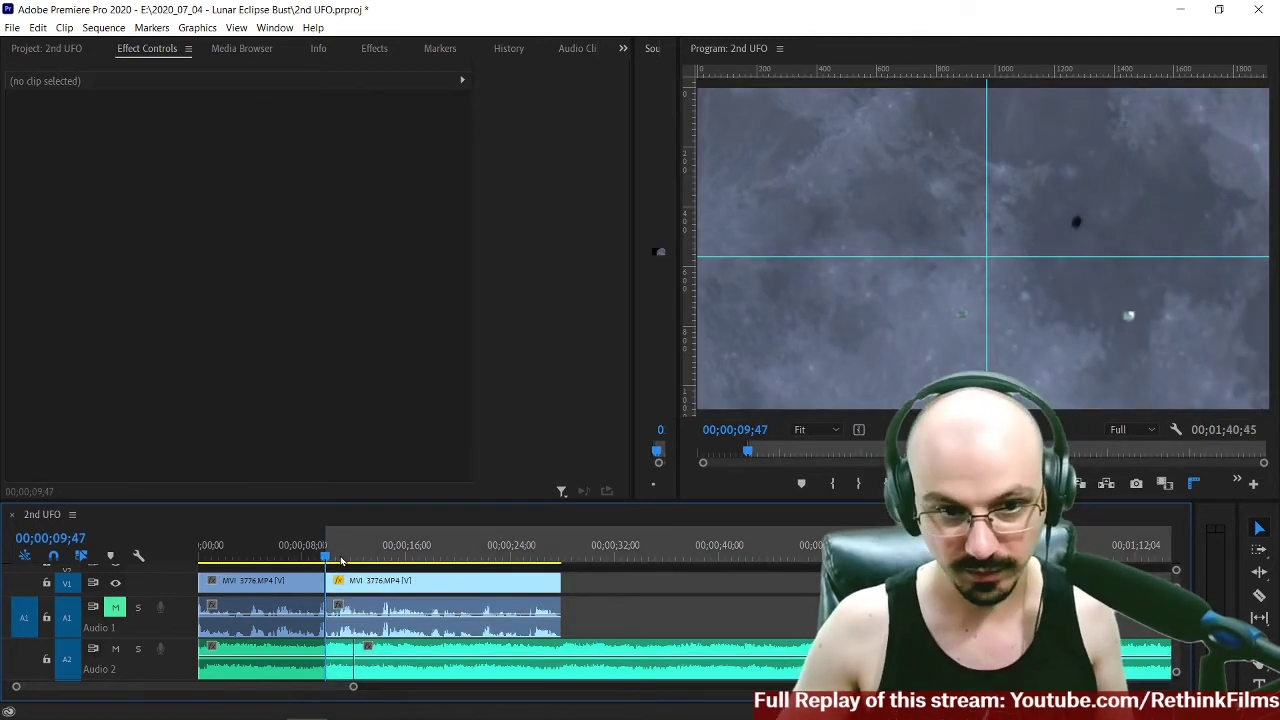
{"action": "key", "text": "Down"}
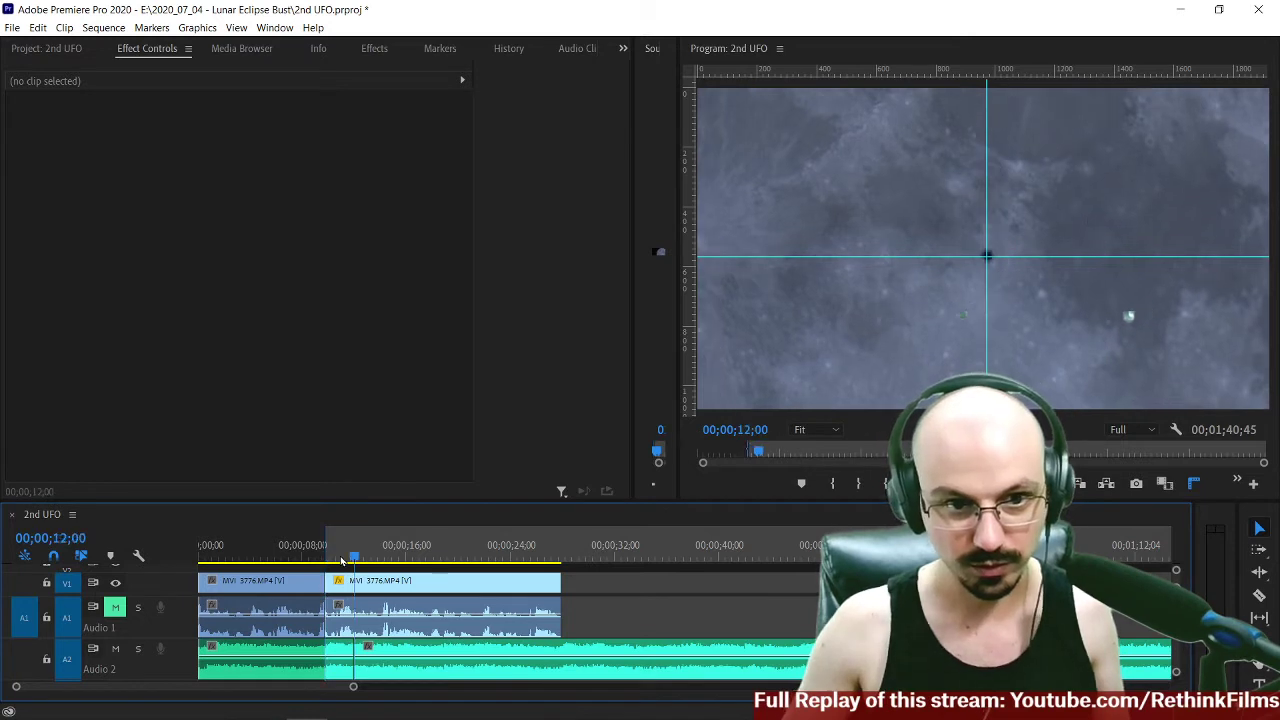
{"action": "key", "text": "space"}
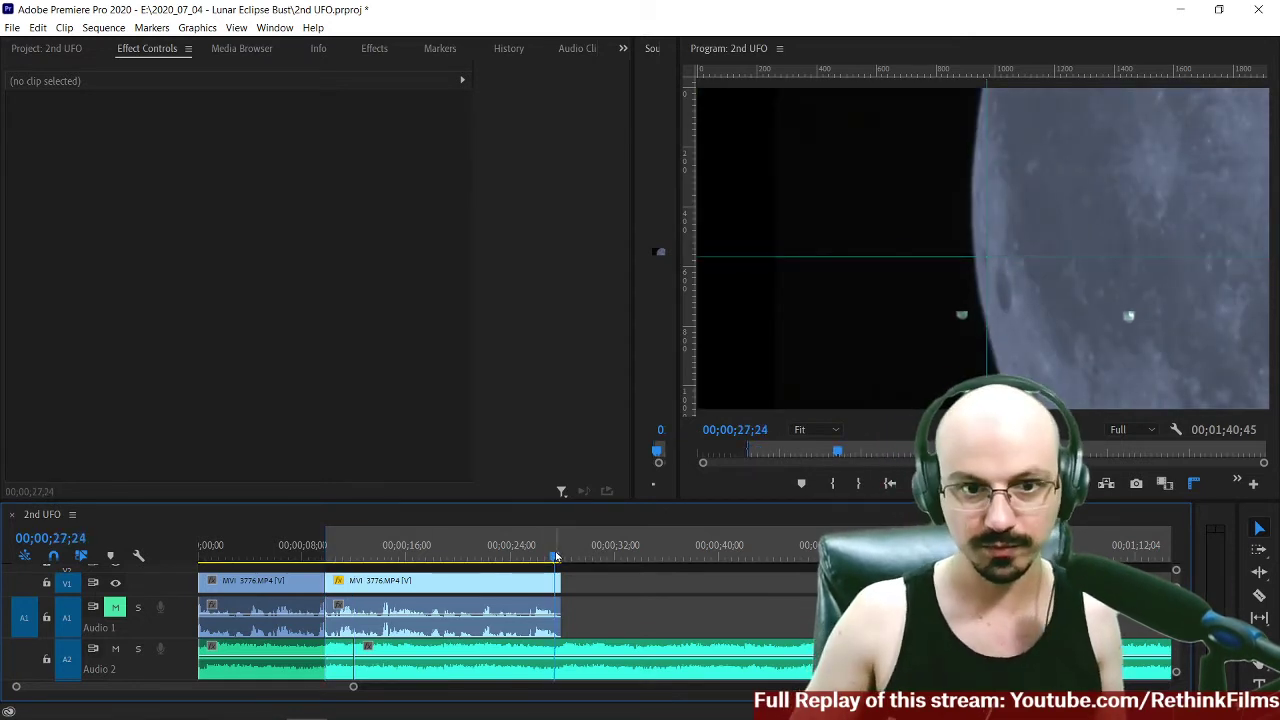
{"action": "key", "text": "space"}
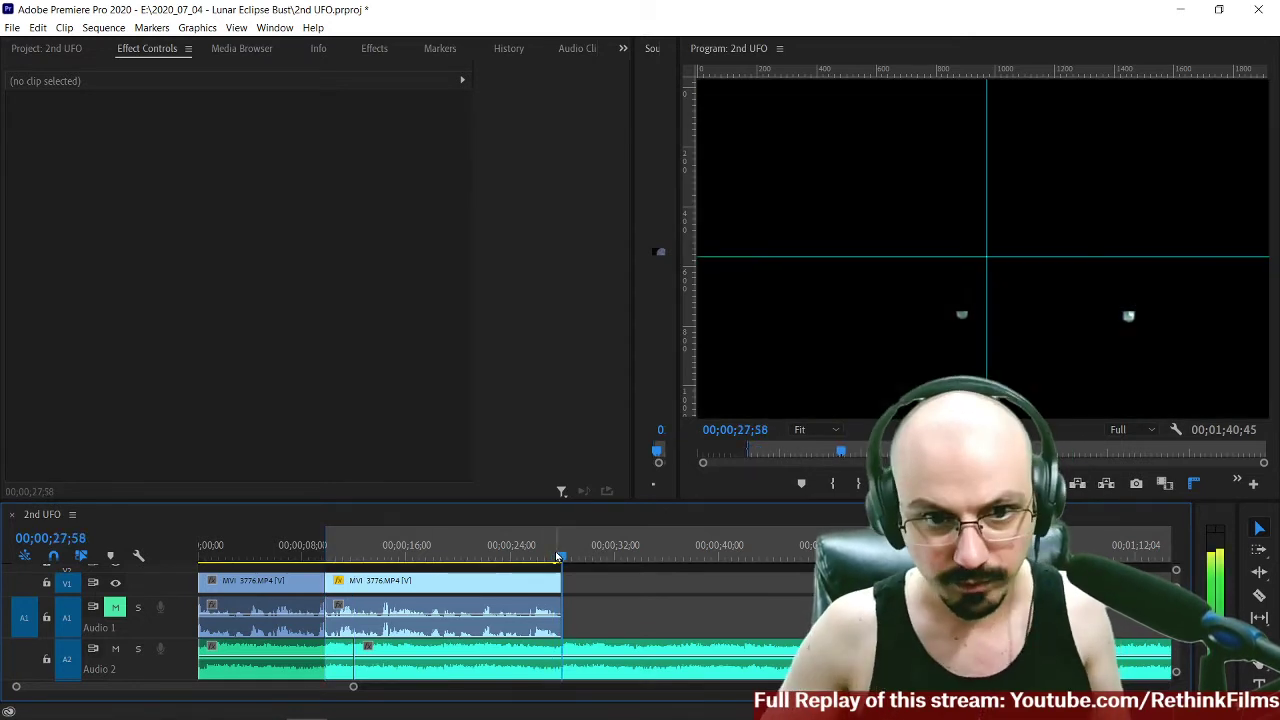
{"action": "key", "text": "o"}
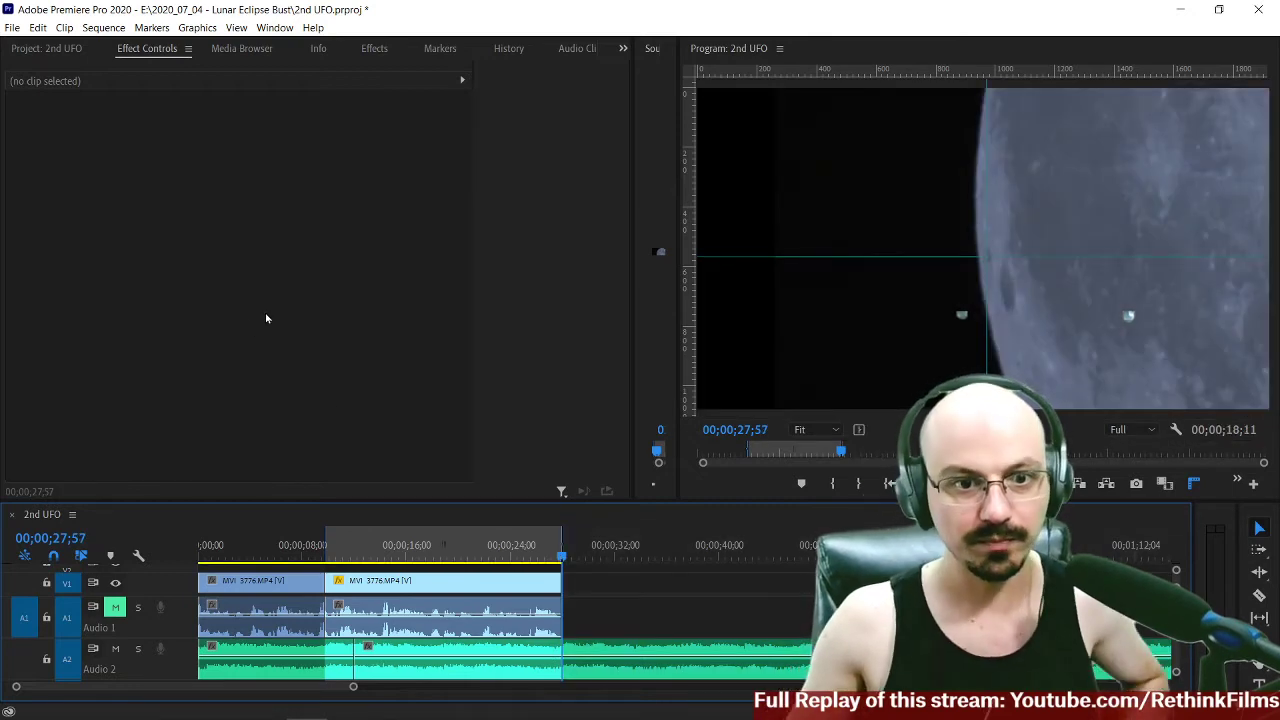
Open the media export settings for the marked range and choose the H.264 format with the Match Source - High bitrate preset.
{"action": "left_click", "coordinate": [12, 27]}
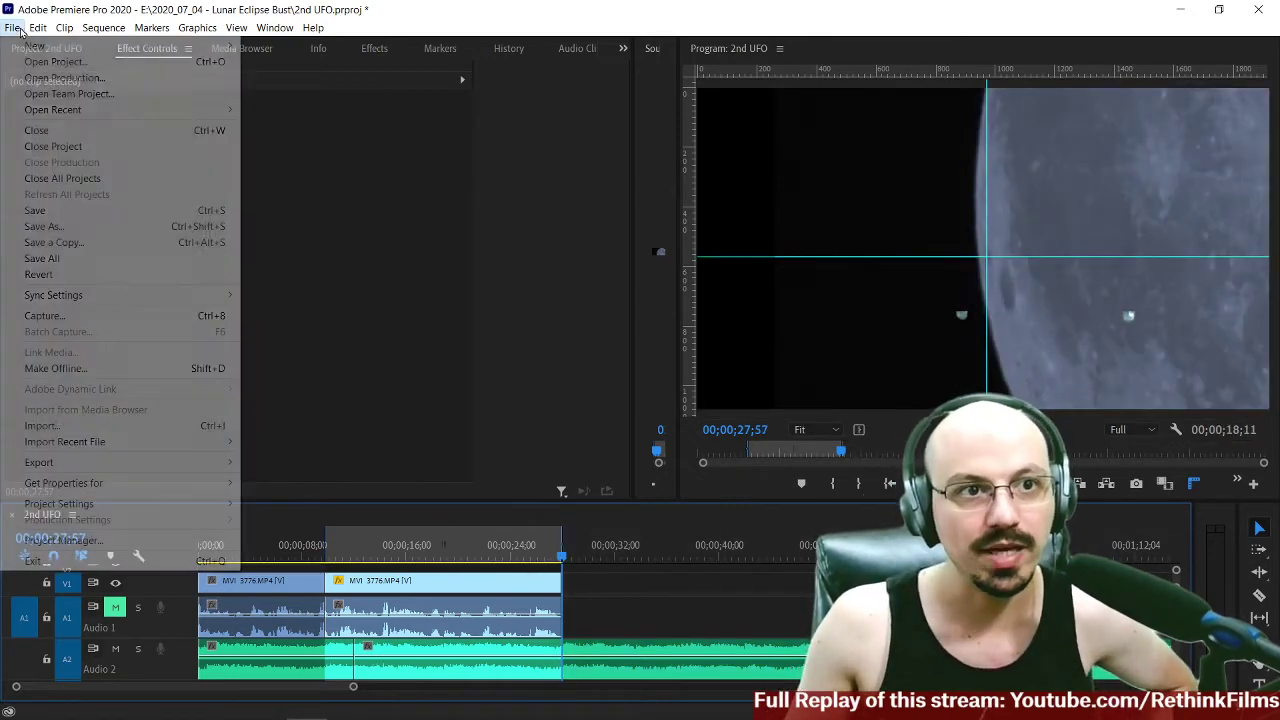
{"action": "mouse_move", "coordinate": [141, 463]}
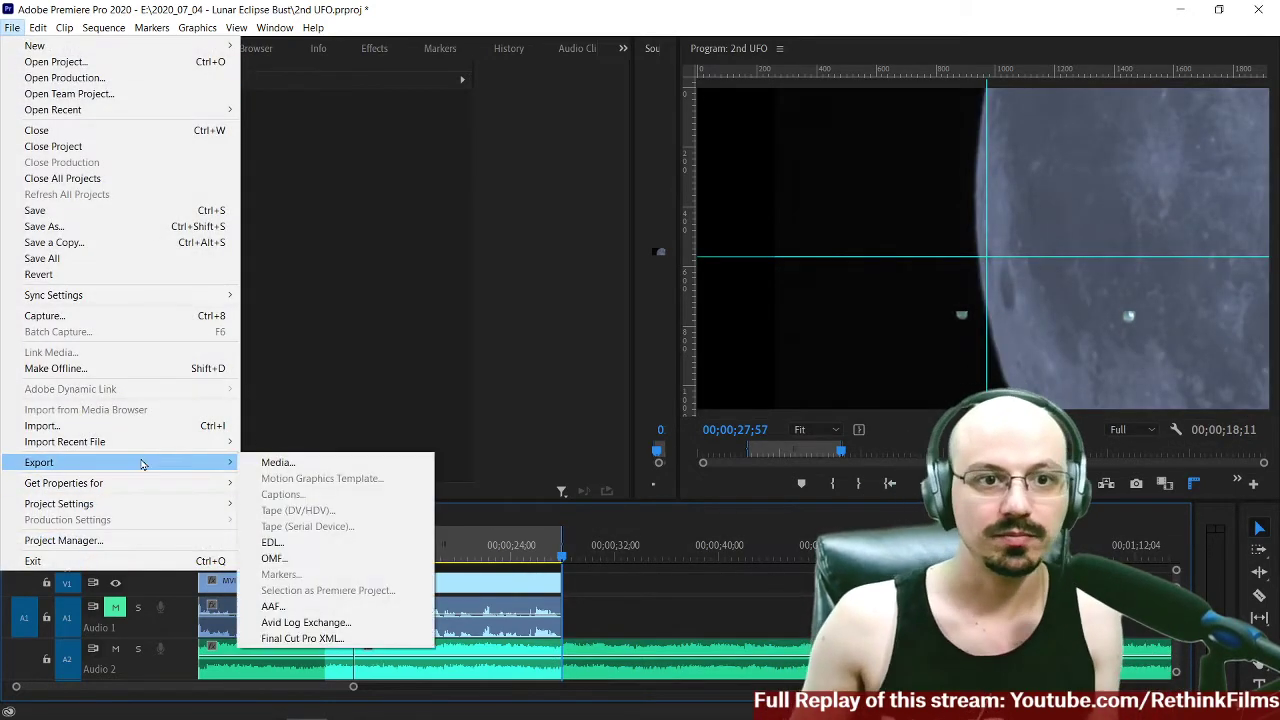
{"action": "left_click", "coordinate": [280, 462]}
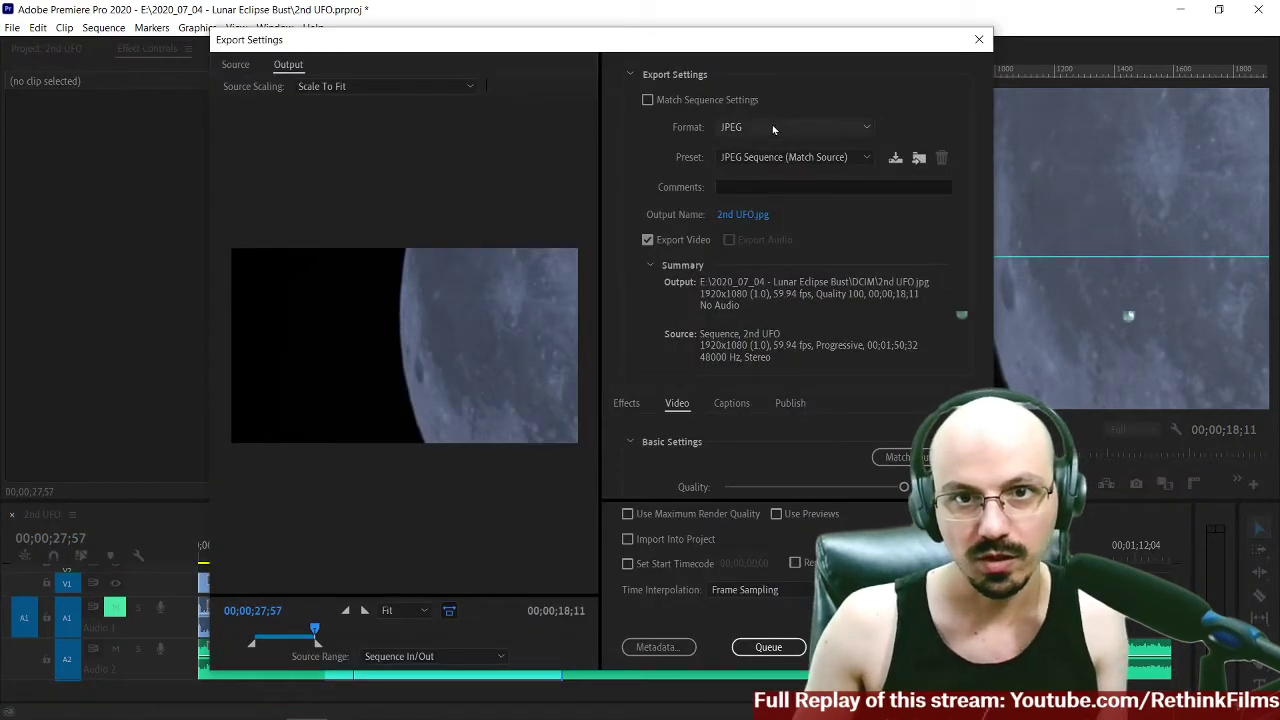
{"action": "left_click", "coordinate": [800, 127]}
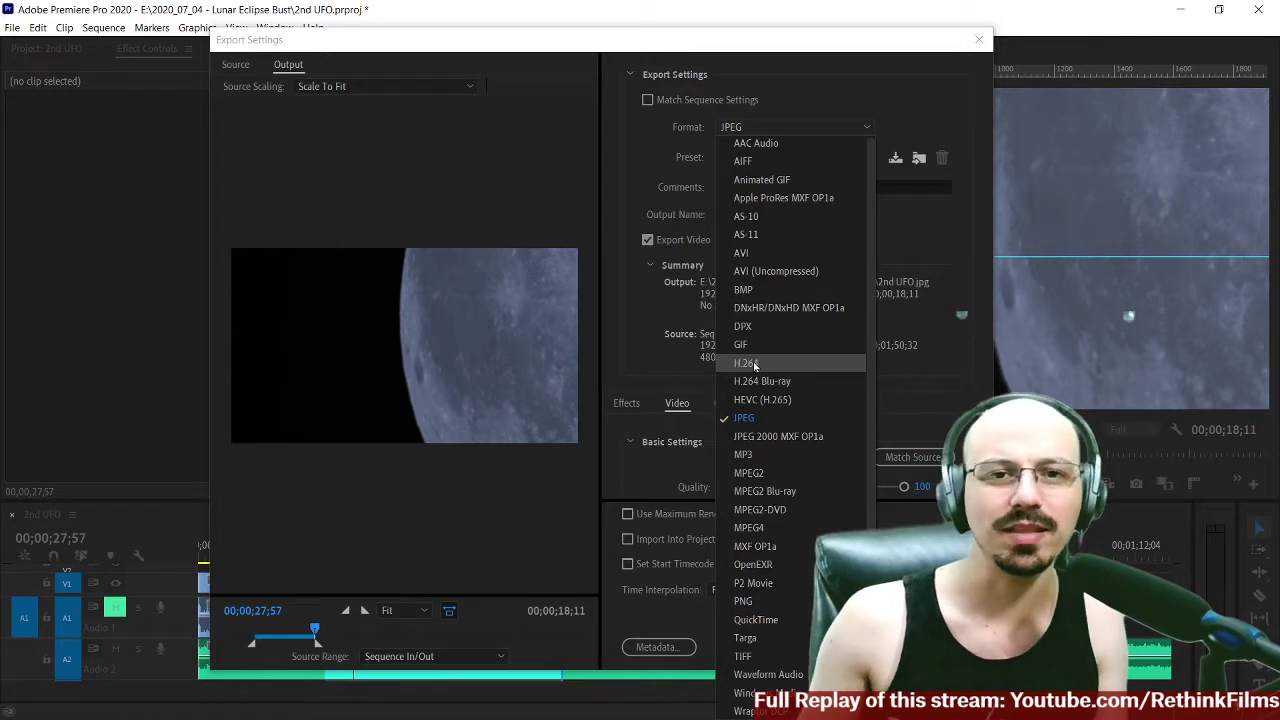
{"action": "key", "text": "Escape"}
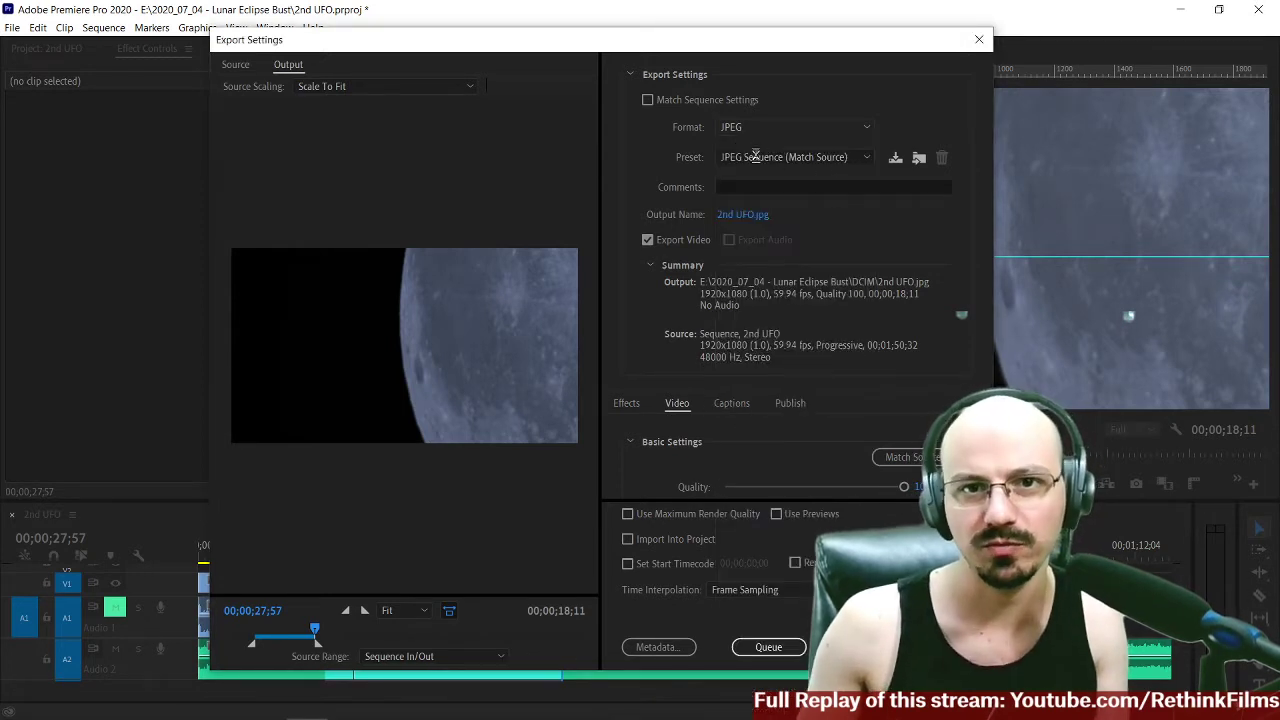
{"action": "left_click", "coordinate": [647, 100]}
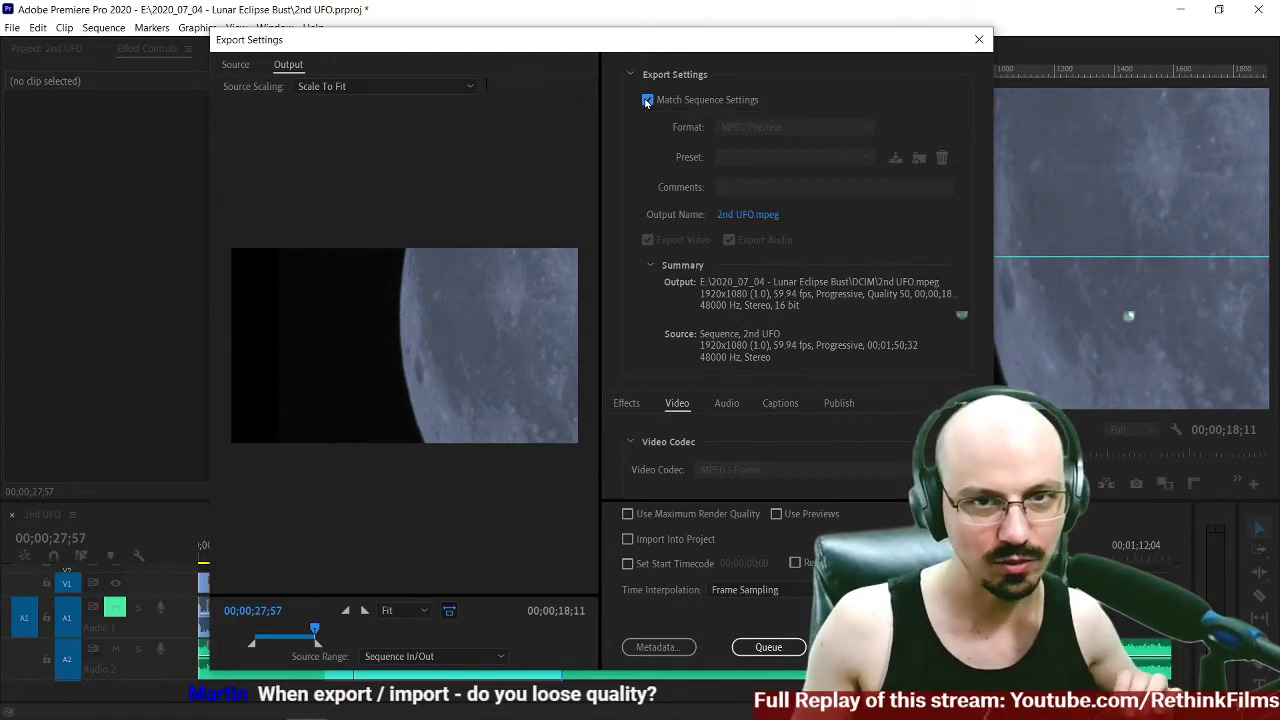
{"action": "left_click", "coordinate": [647, 99]}
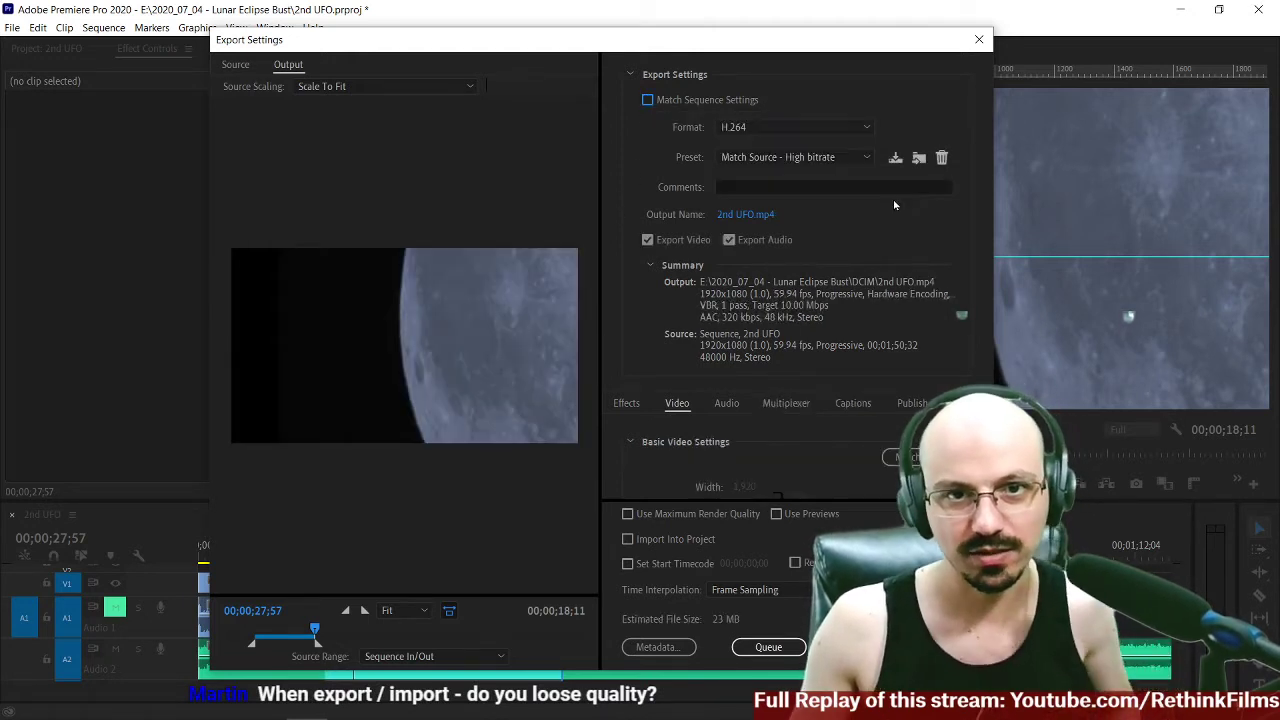
{"action": "left_click", "coordinate": [824, 157]}
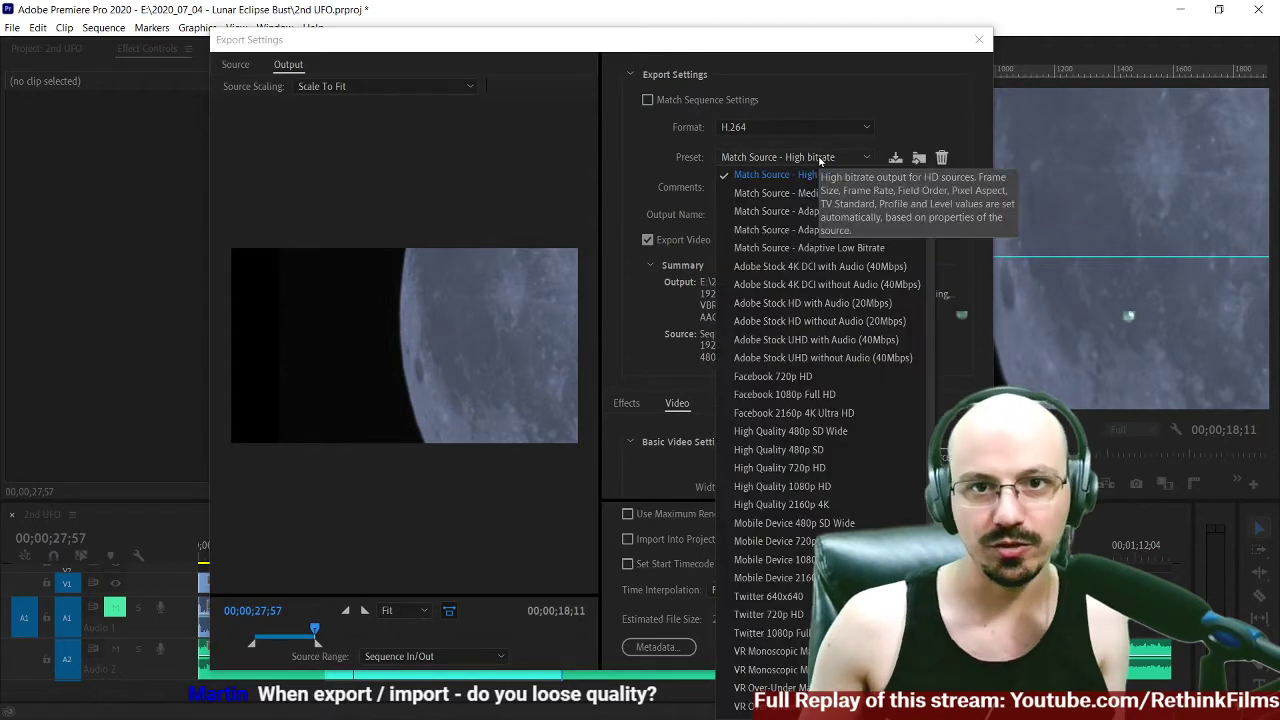
{"action": "left_click", "coordinate": [903, 105]}
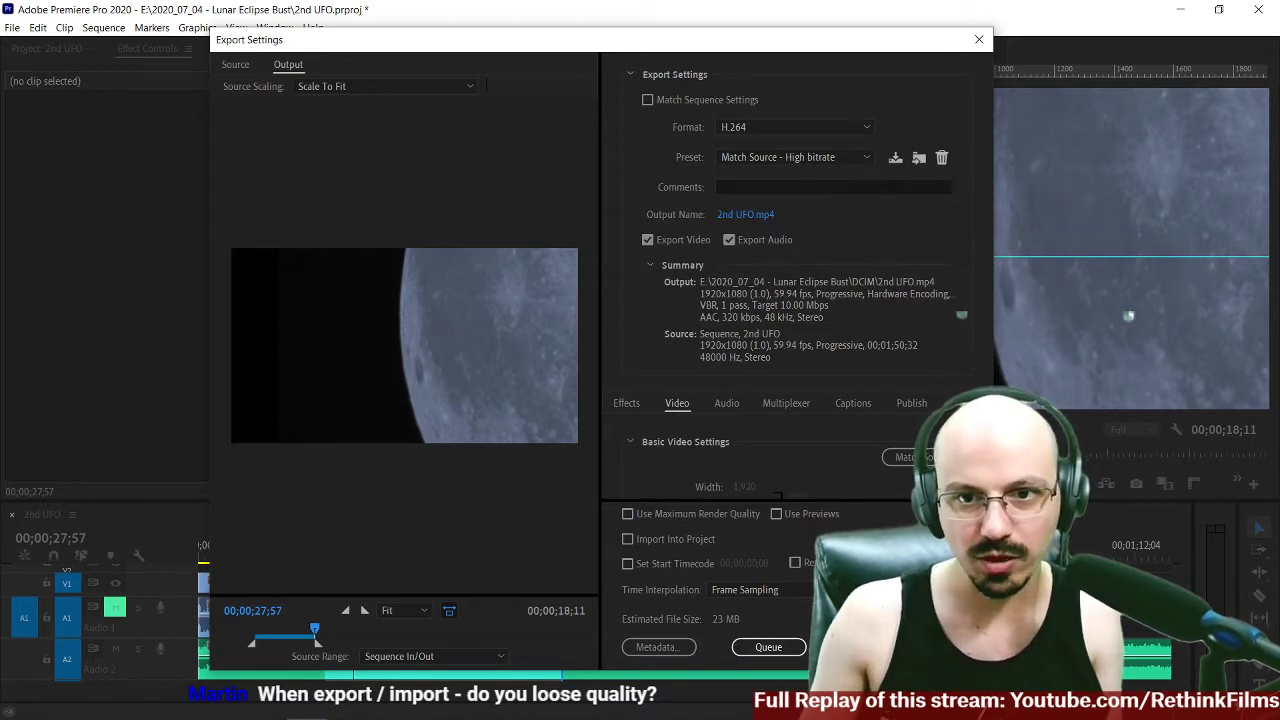
Set the export's bitrate encoding to VBR, 2 pass with a maximum bitrate of 25 Mbps and a target of 23 Mbps.
{"action": "scroll", "coordinate": [700, 460], "scroll_direction": "down", "scroll_amount": 5}
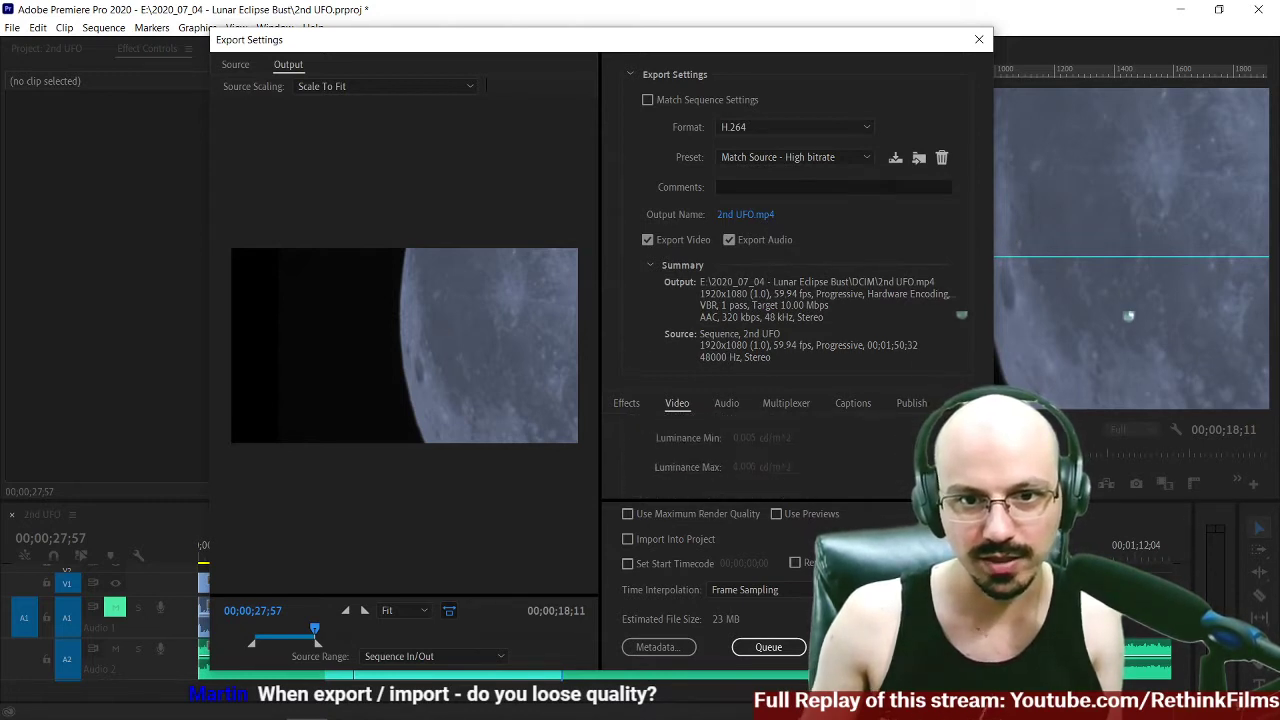
{"action": "scroll", "coordinate": [760, 450], "scroll_direction": "down", "scroll_amount": 3}
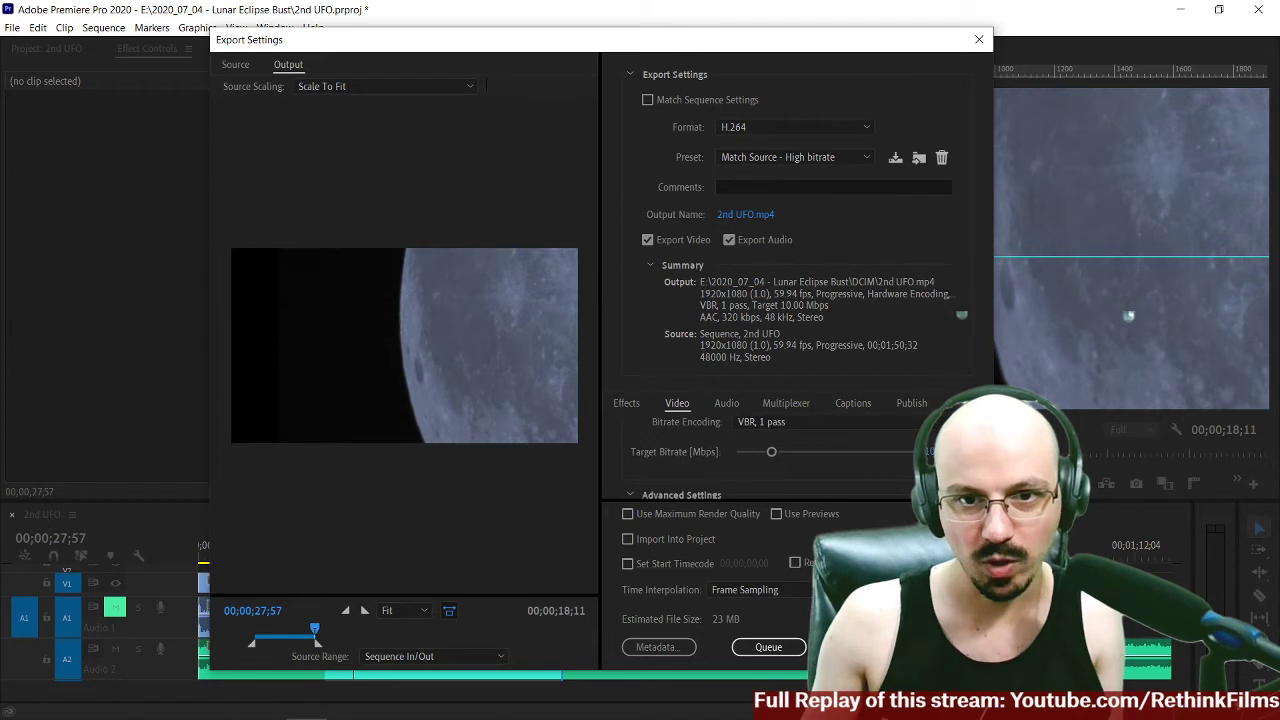
{"action": "left_click", "coordinate": [790, 422]}
{"action": "left_click", "coordinate": [771, 474]}
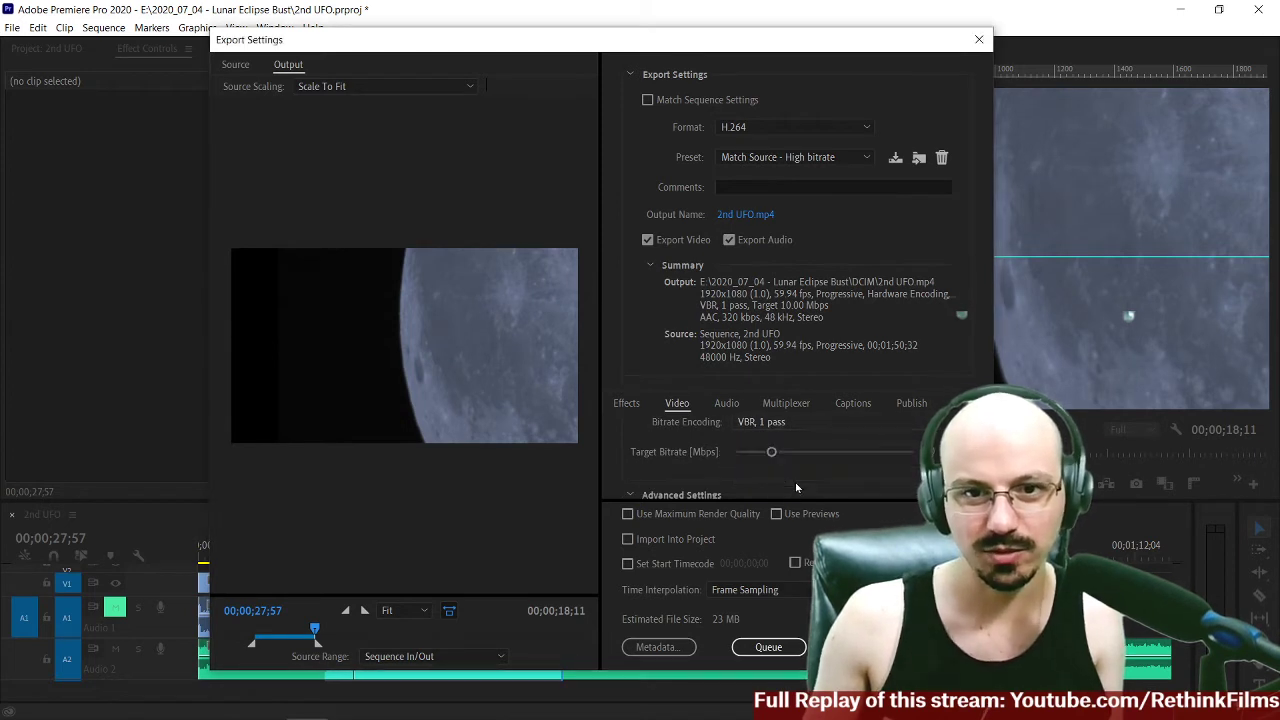
{"action": "scroll", "coordinate": [770, 450], "scroll_direction": "down", "scroll_amount": 1}
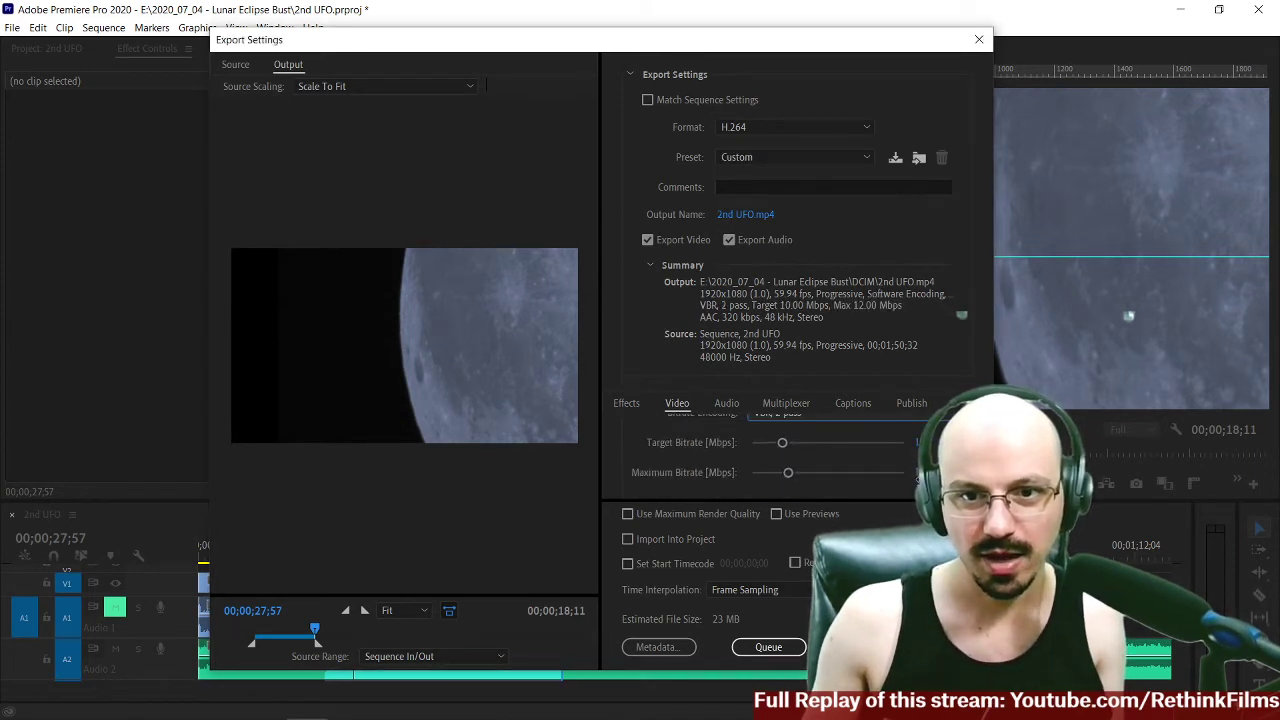
{"action": "left_click", "coordinate": [915, 472]}
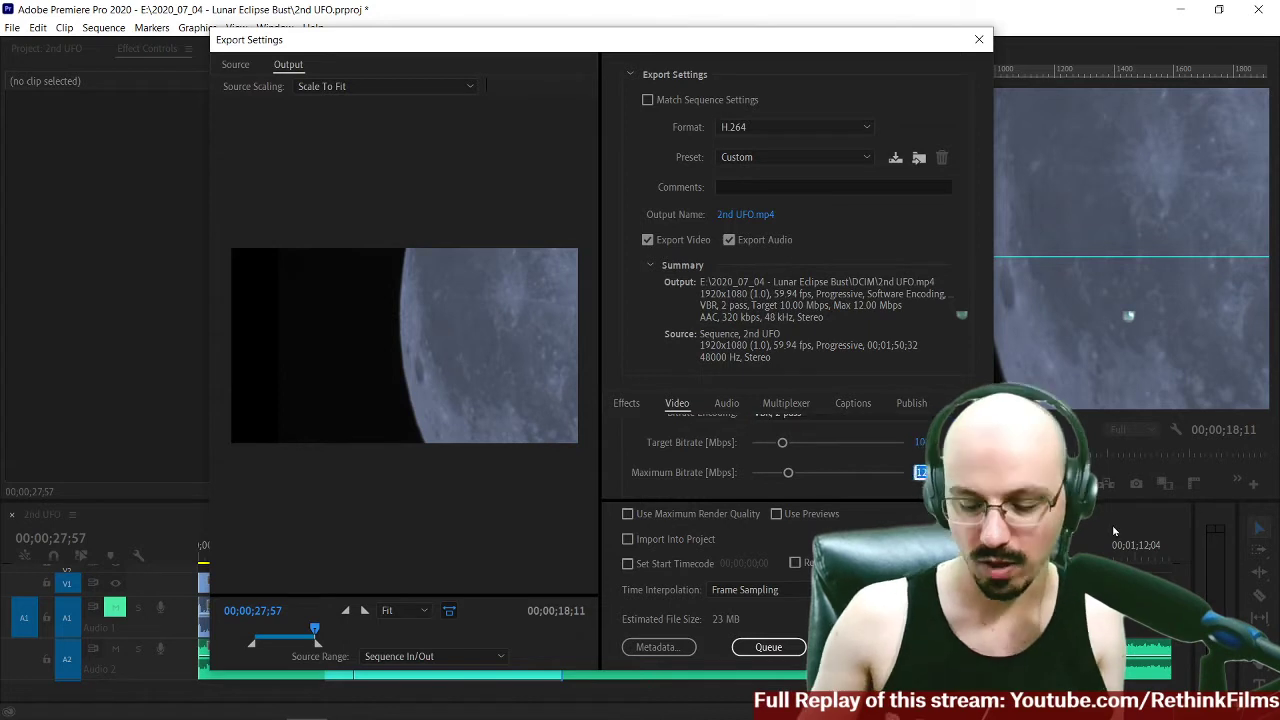
{"action": "type", "text": "25"}
{"action": "key", "text": "Return"}
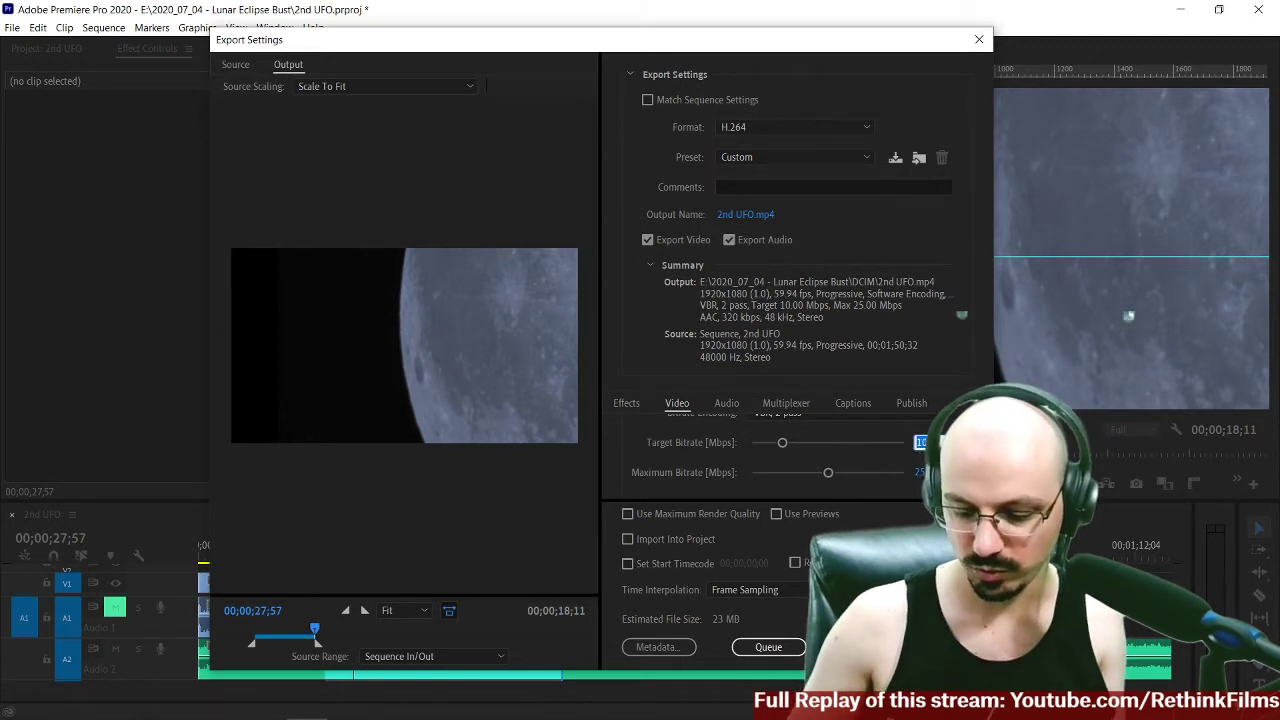
{"action": "key", "text": "Return"}
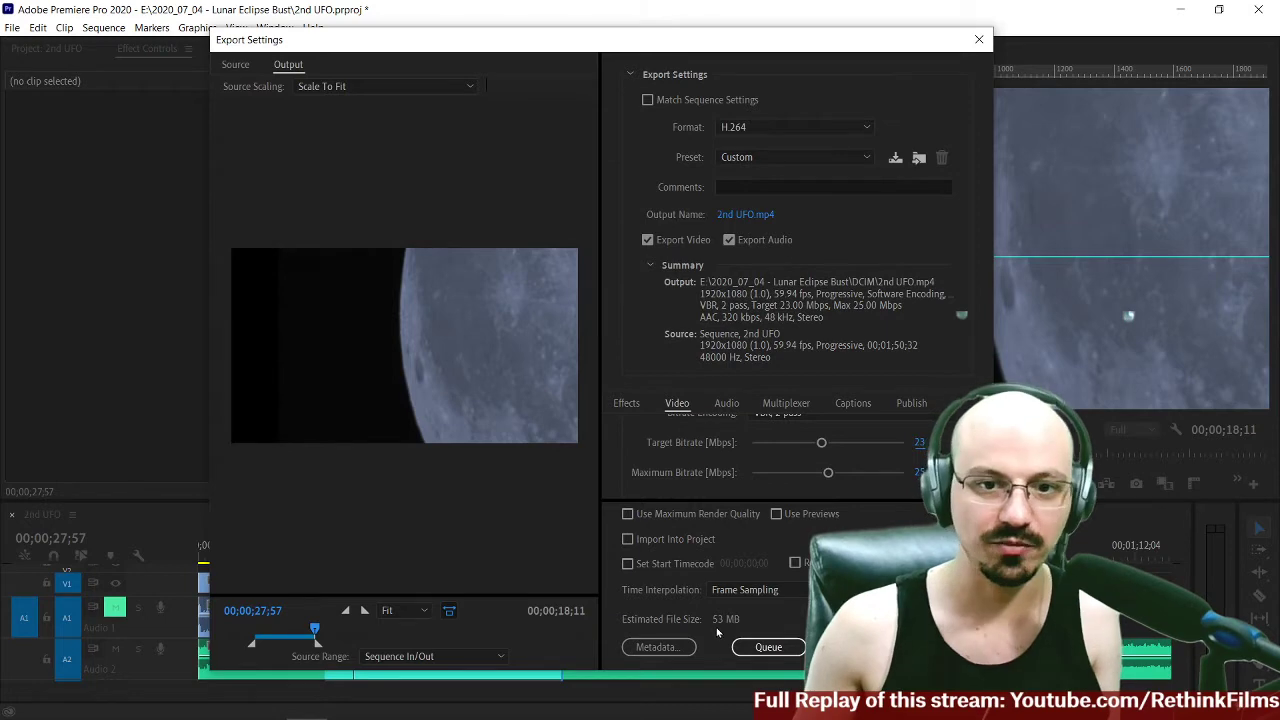
Name the export output 2nd UFO_tracked.mp4 in the DCIM folder.
{"action": "left_click", "coordinate": [742, 217]}
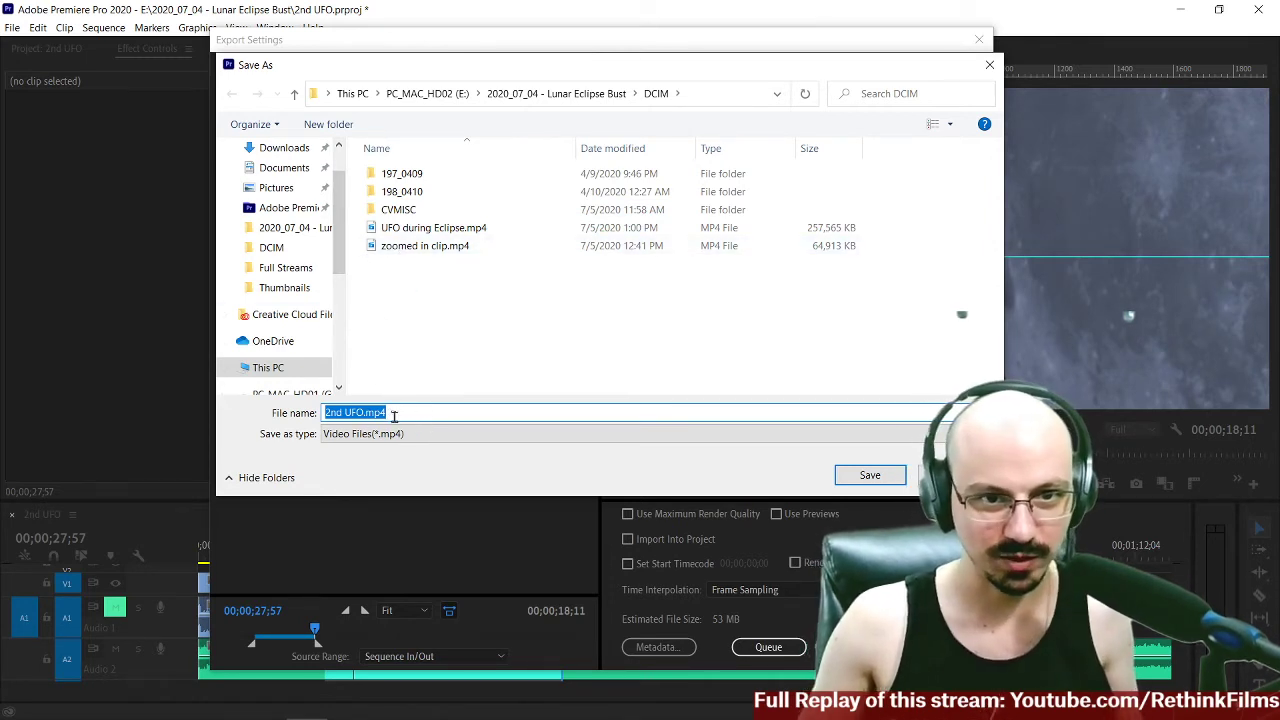
{"action": "left_click", "coordinate": [362, 412]}
{"action": "type", "text": "UFO_tracked"}
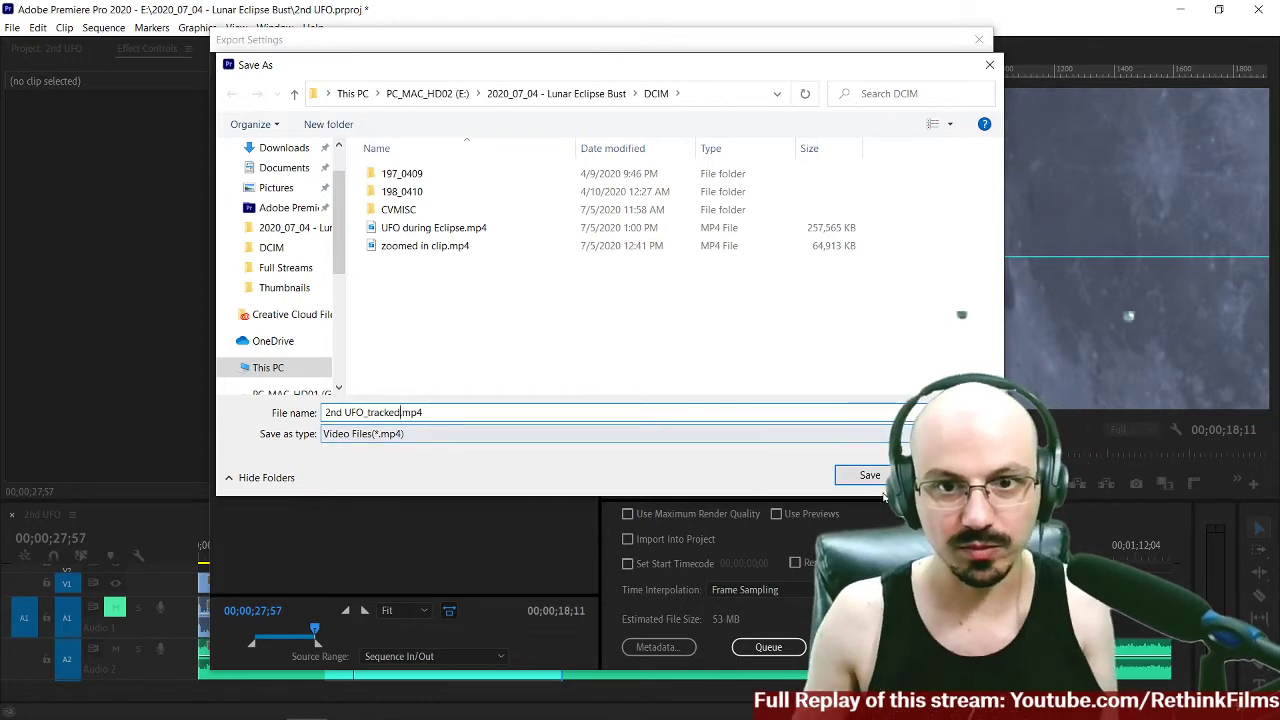
{"action": "key", "text": "Return"}
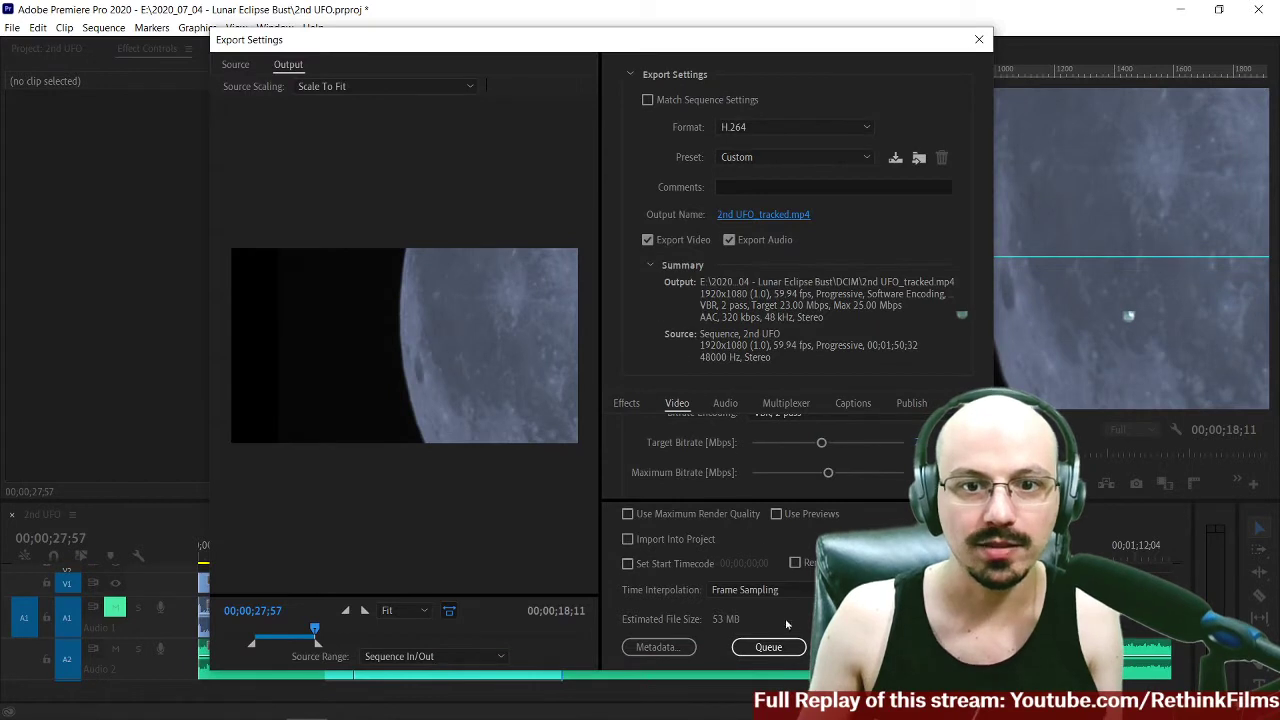
Exclude audio, enable maximum render quality and export the marked section.
{"action": "left_click", "coordinate": [729, 240]}
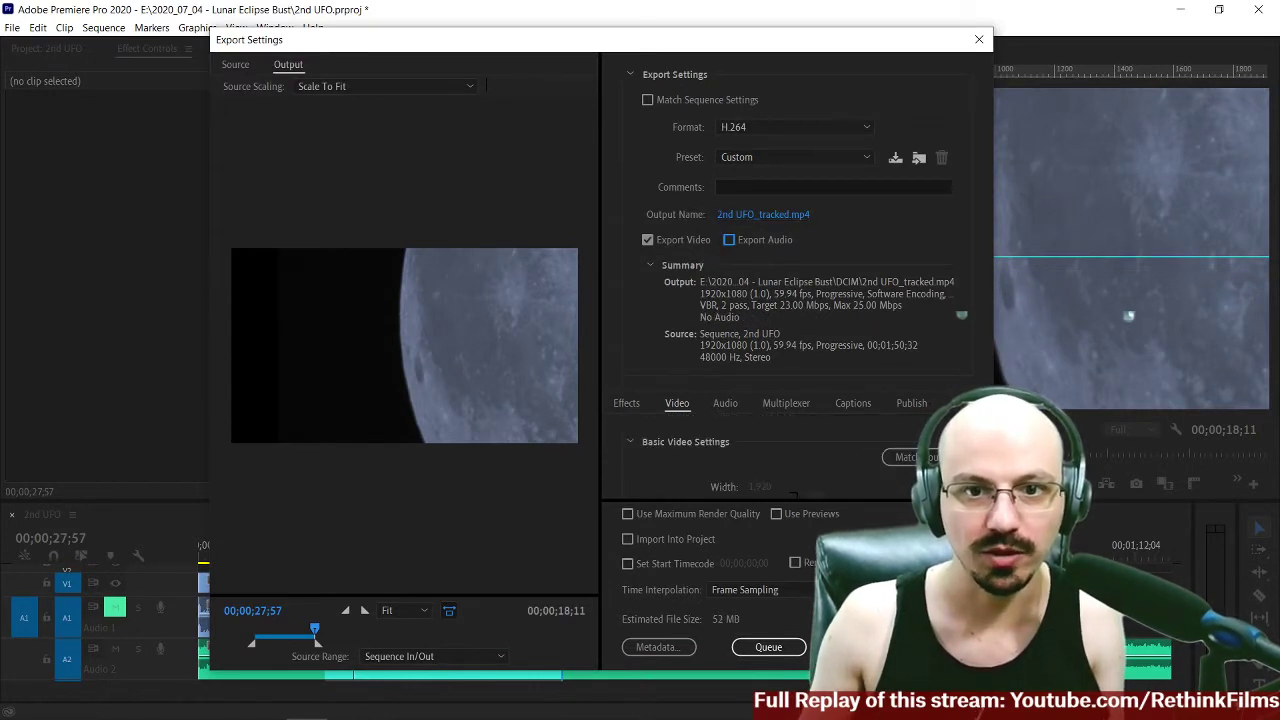
{"action": "left_click", "coordinate": [674, 515]}
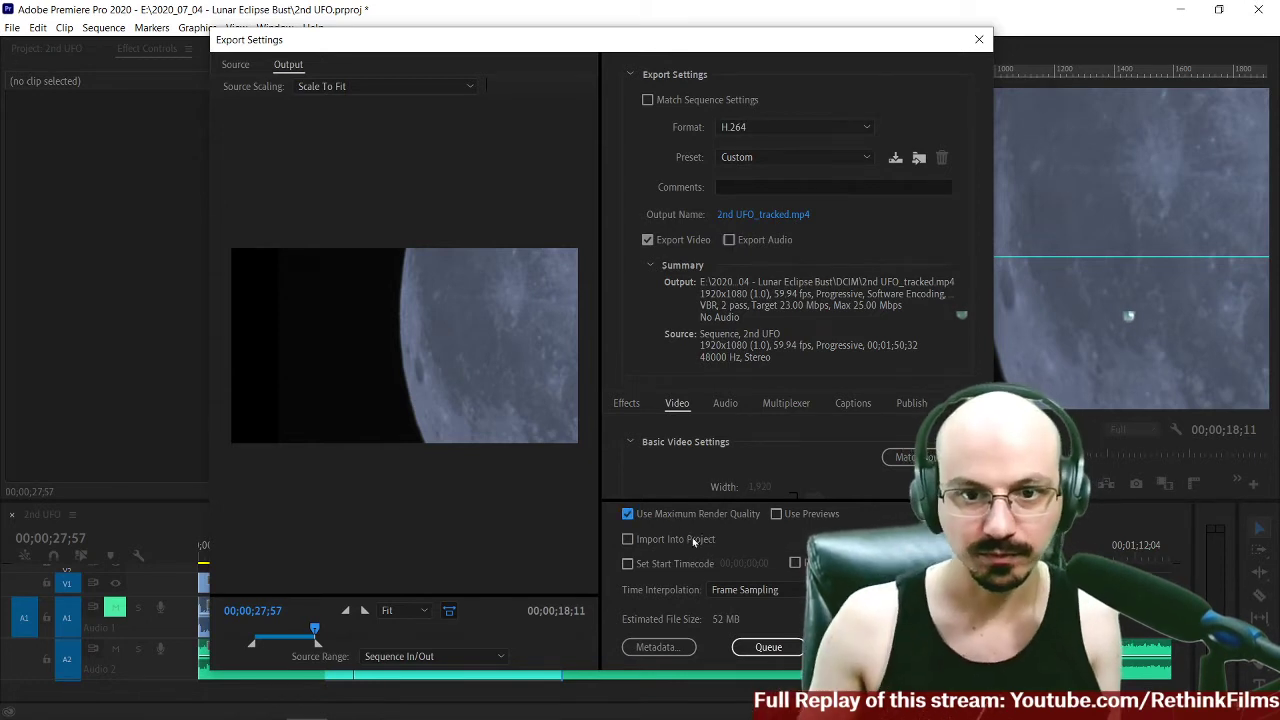
{"action": "left_click", "coordinate": [854, 647]}
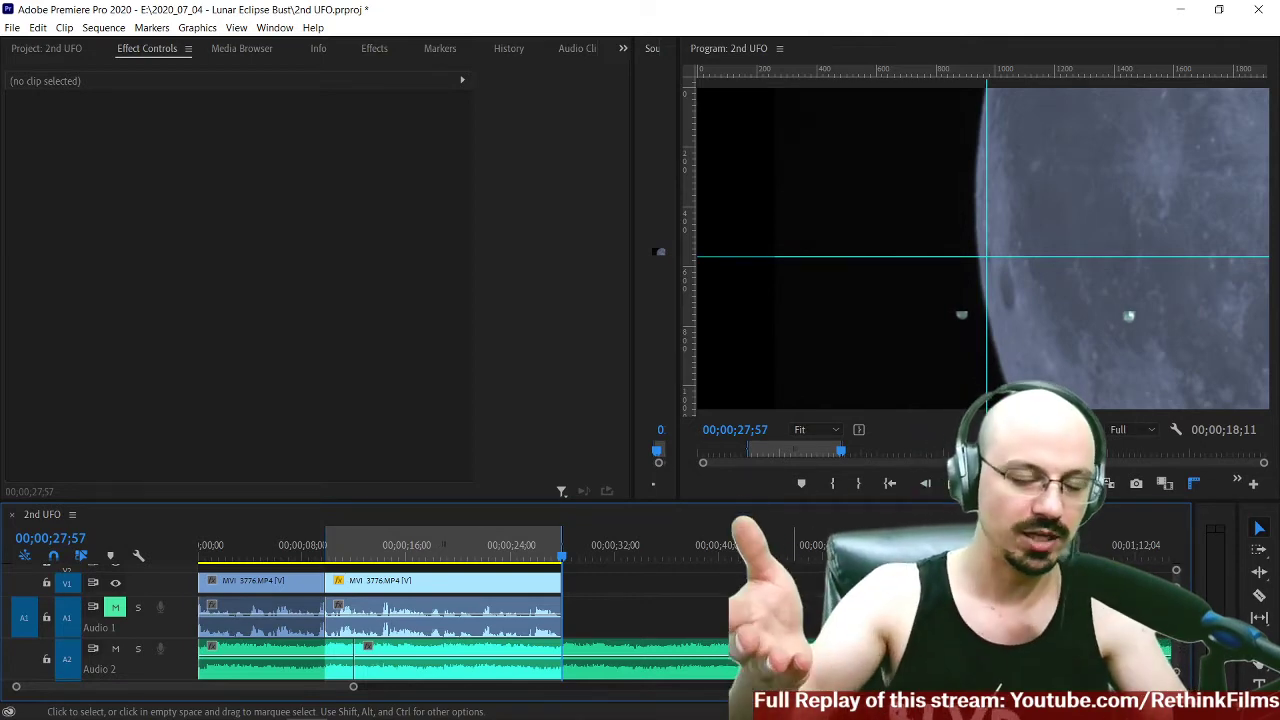
{"action": "key", "text": "ctrl+s"}
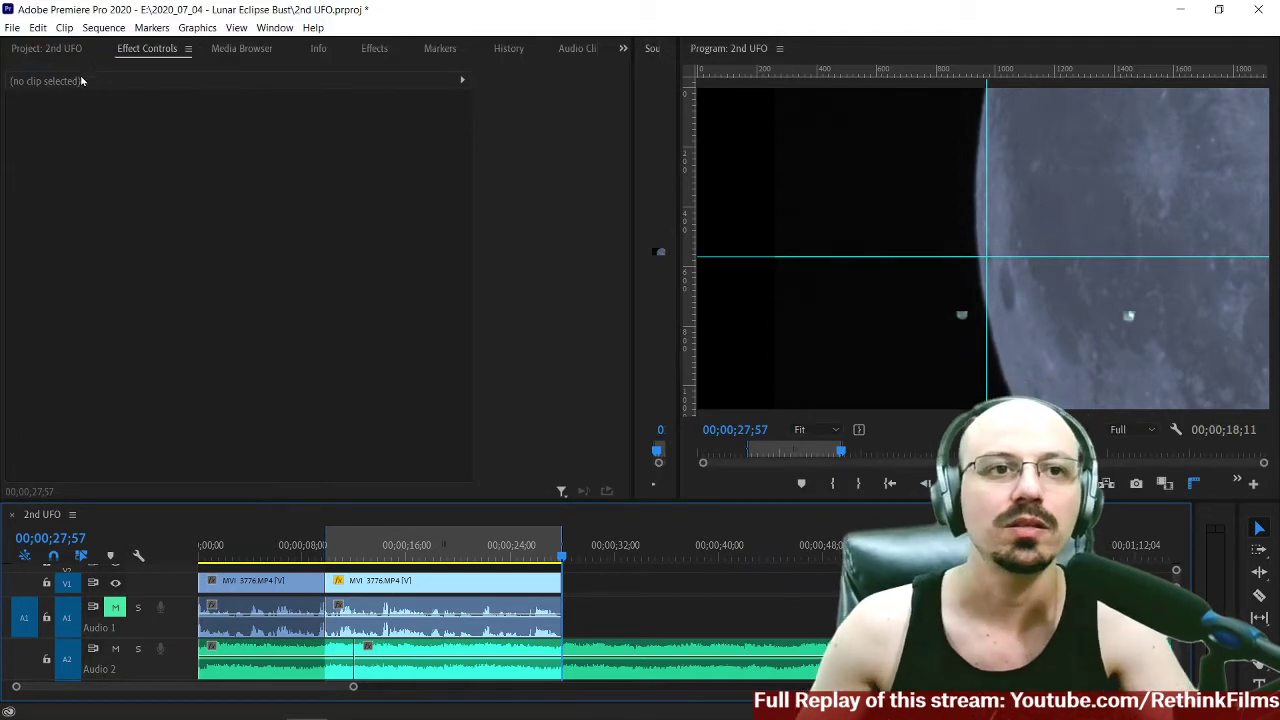
Import 2nd UFO_tracked.mp4 from the DCIM folder of the 2020_07_04 - Lunar Eclipse Bust project into the project.
{"action": "left_click", "coordinate": [47, 48]}
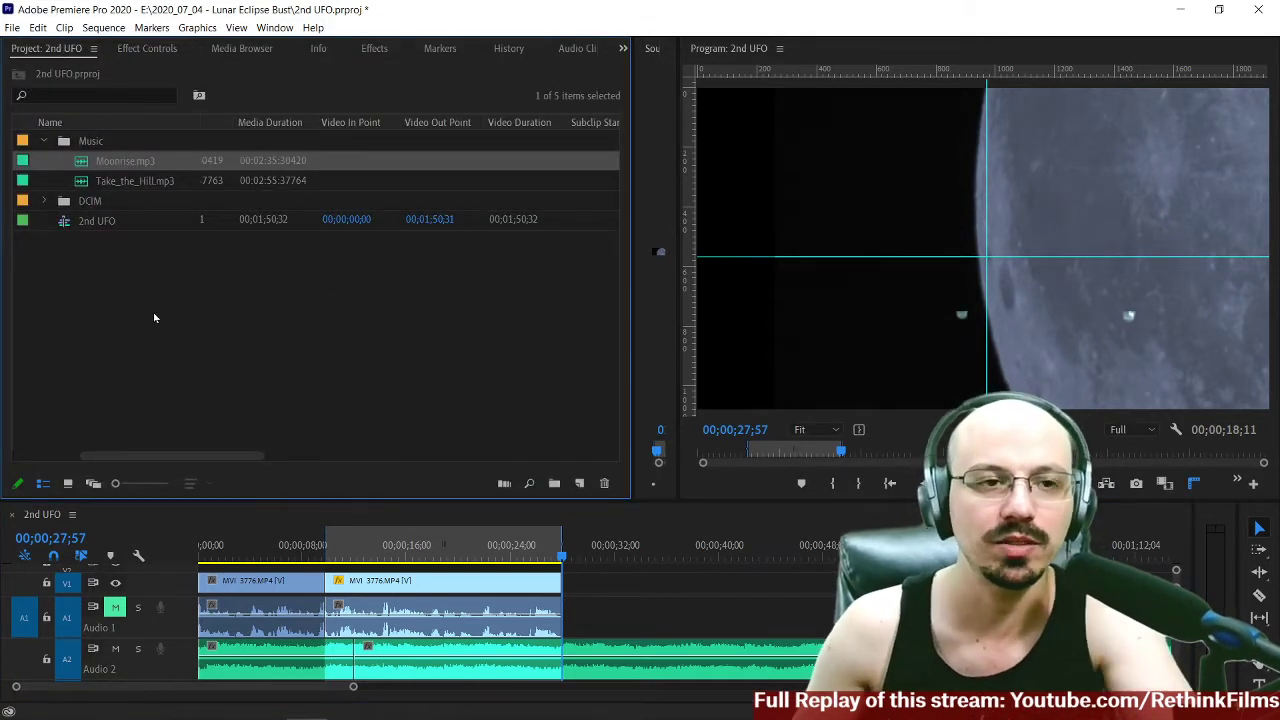
{"action": "left_click", "coordinate": [100, 272]}
{"action": "right_click", "coordinate": [90, 265]}
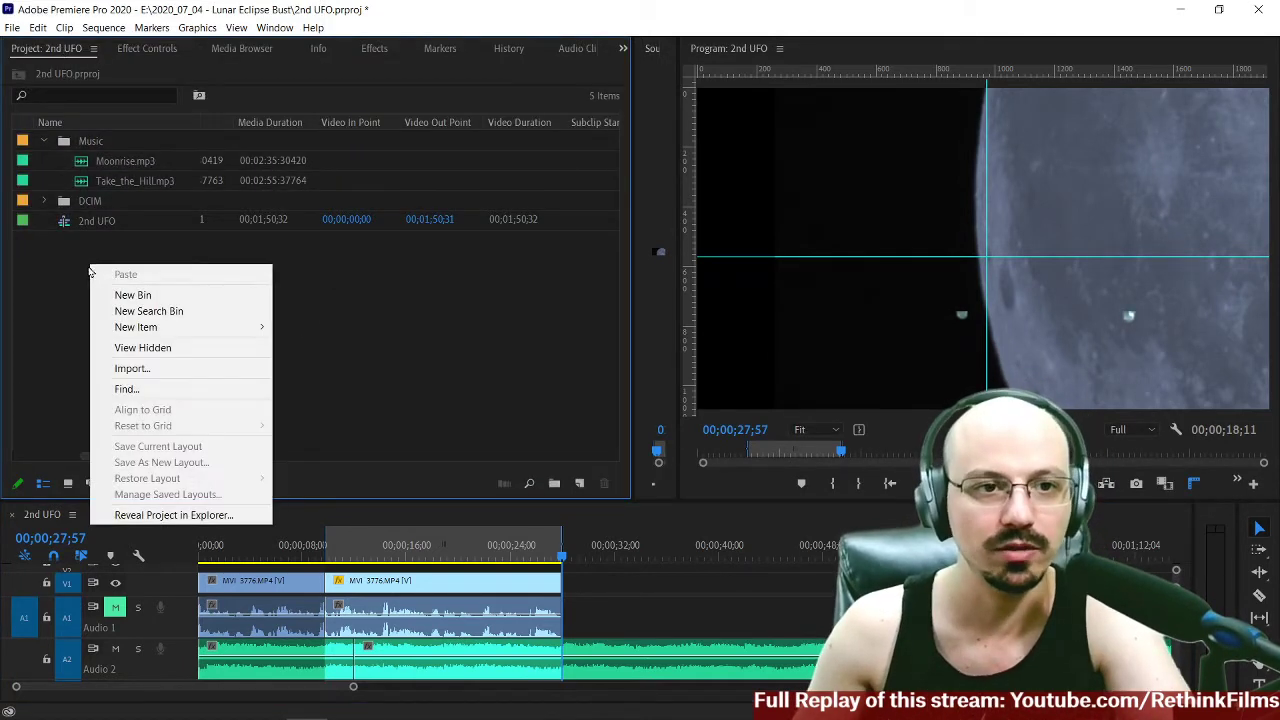
{"action": "left_click", "coordinate": [130, 369]}
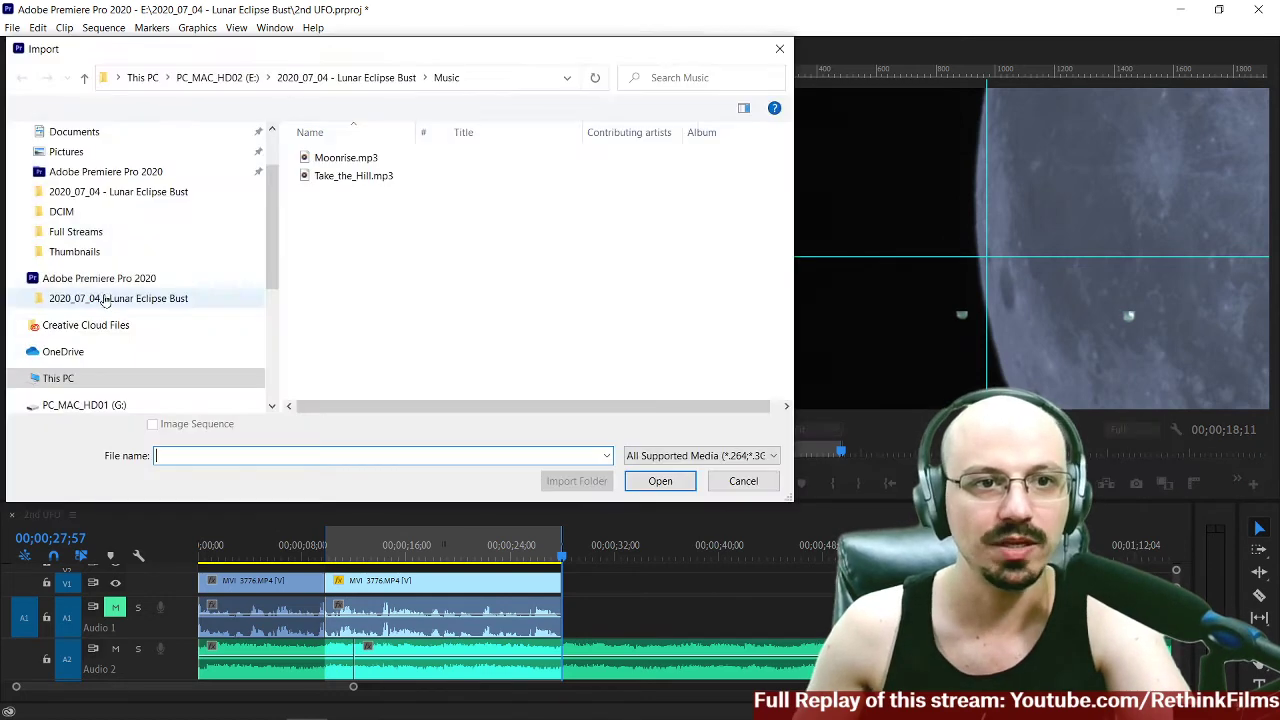
{"action": "scroll", "coordinate": [130, 355], "scroll_direction": "down", "scroll_amount": 4}
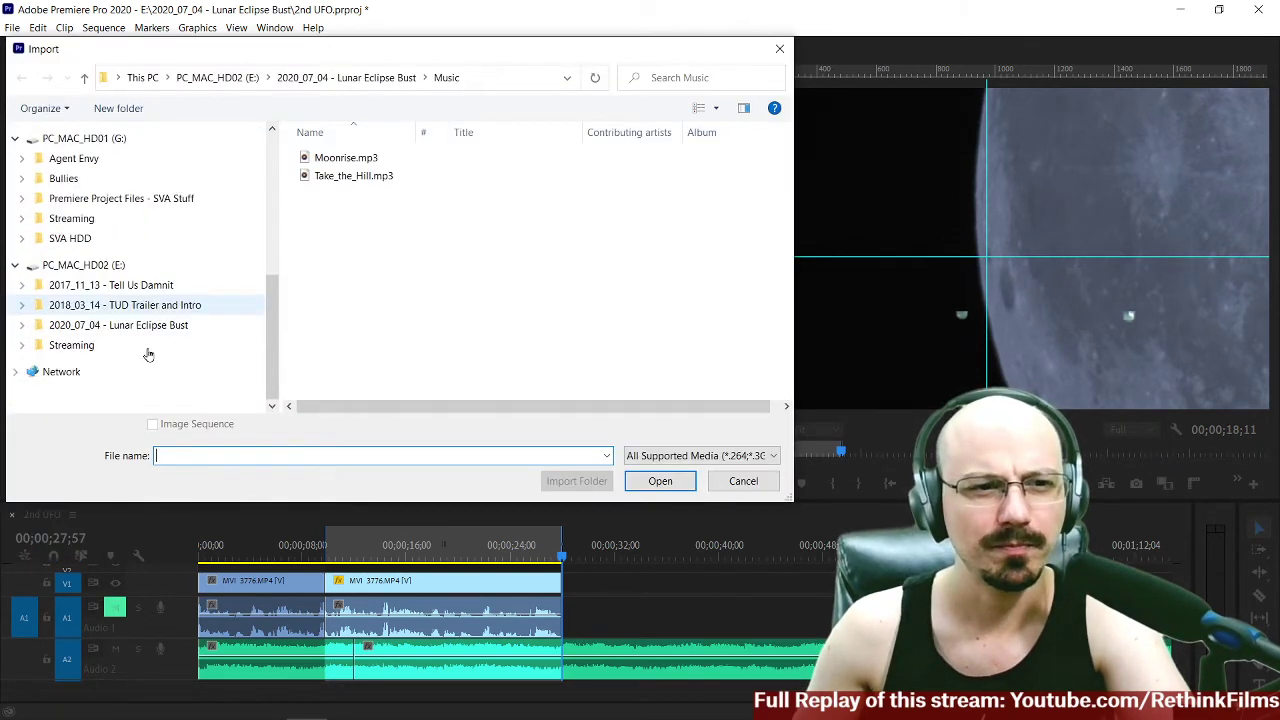
{"action": "left_click", "coordinate": [110, 325]}
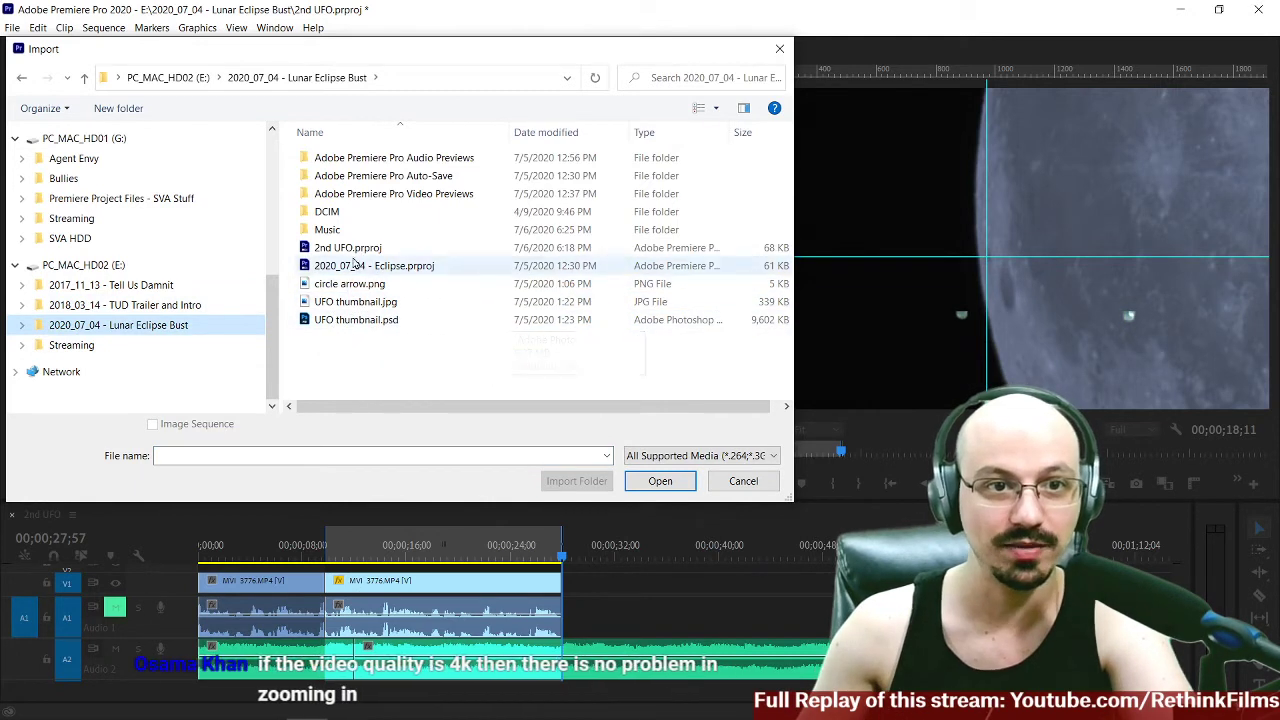
{"action": "double_click", "coordinate": [340, 213]}
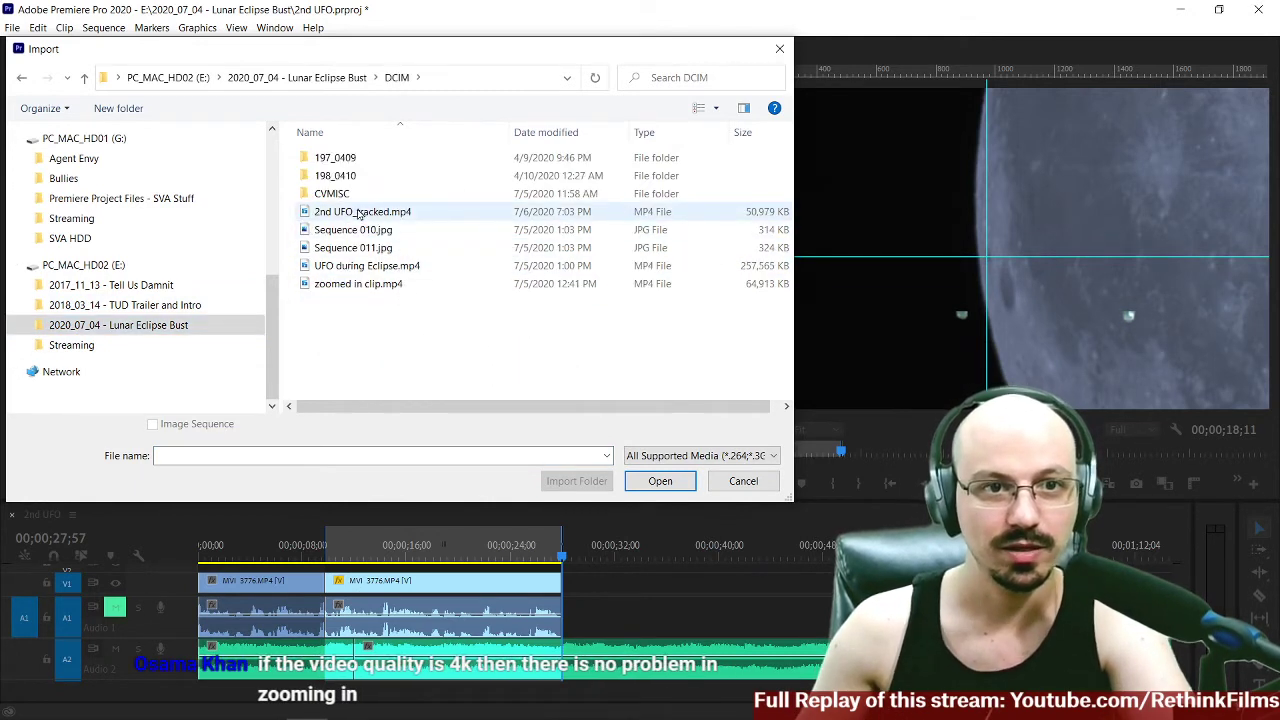
{"action": "left_click", "coordinate": [360, 214]}
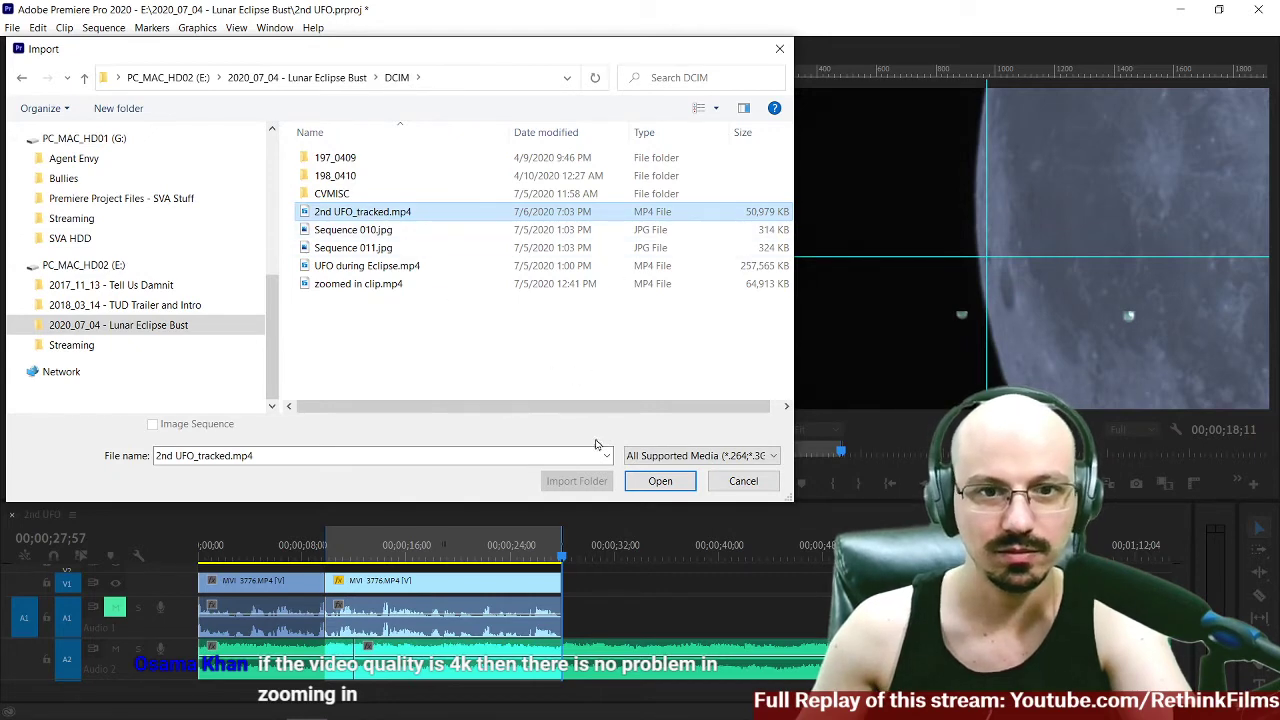
{"action": "left_click", "coordinate": [658, 482]}
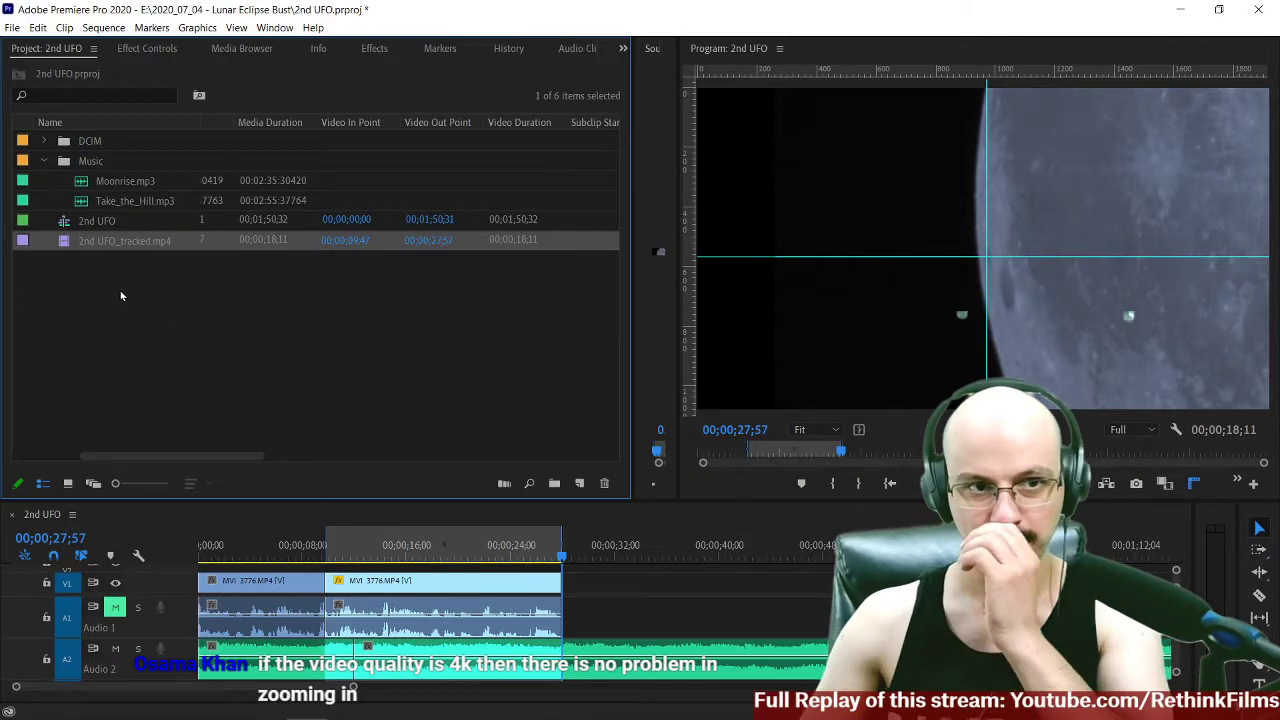
Clear the sequence's in and out points and place 2nd UFO_tracked.mp4 on V1 directly after the last moon clip.
{"action": "left_click", "coordinate": [114, 296]}
{"action": "left_click_drag", "start_coordinate": [66, 222], "coordinate": [590, 588]}
{"action": "left_click", "coordinate": [196, 312]}
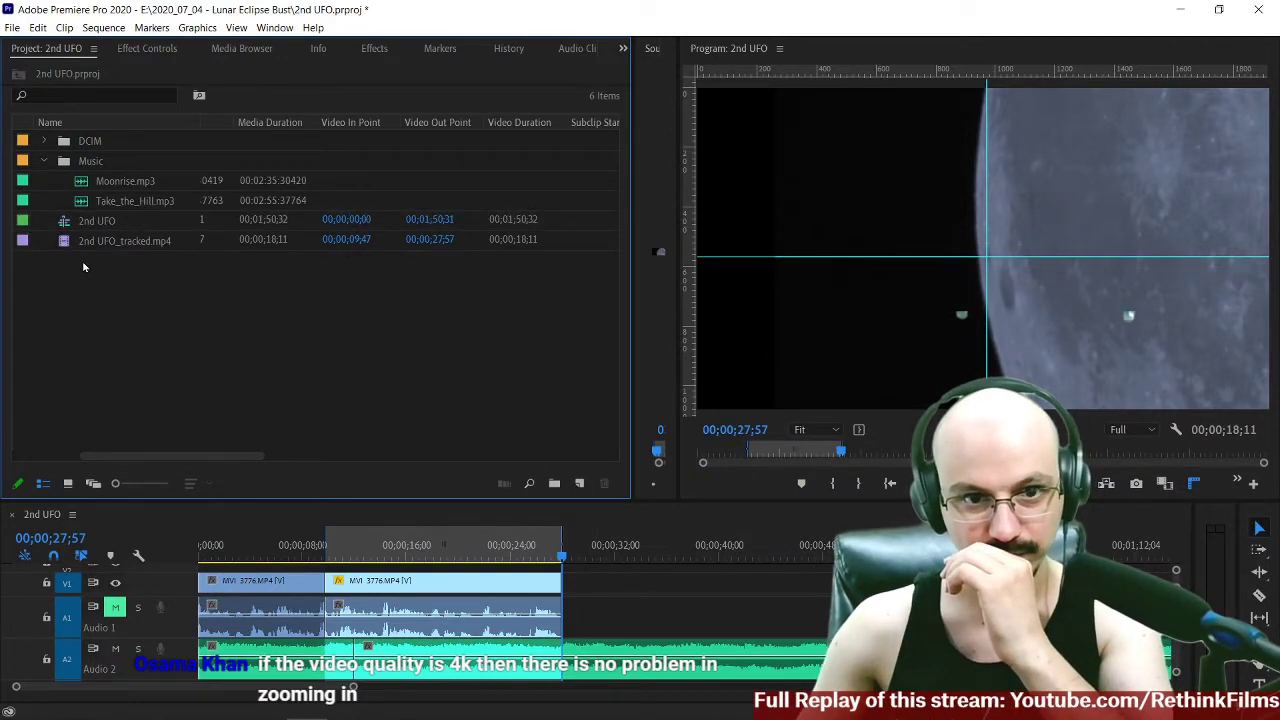
{"action": "right_click", "coordinate": [485, 558]}
{"action": "left_click", "coordinate": [540, 359]}
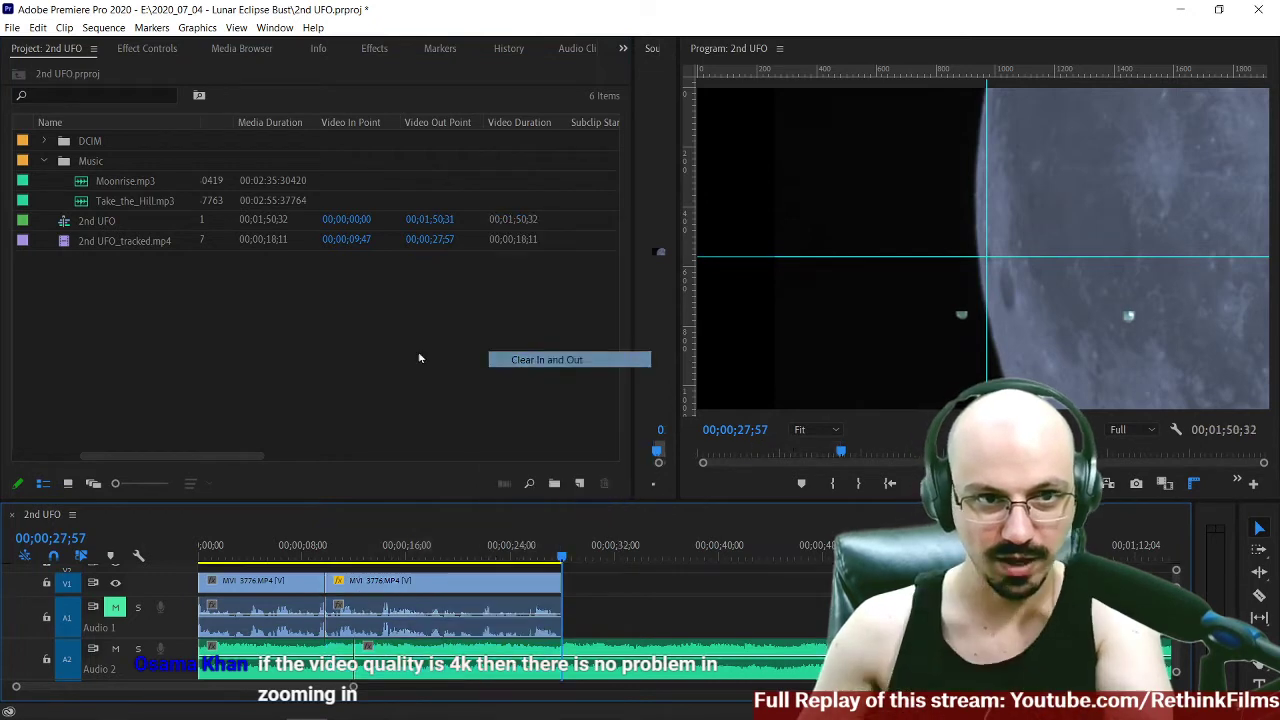
{"action": "left_click_drag", "start_coordinate": [92, 247], "coordinate": [570, 597]}
Cut the tracked clip at 00;00;30;48, delete the part before it and close the gap to the preceding clip.
{"action": "left_click", "coordinate": [538, 560]}
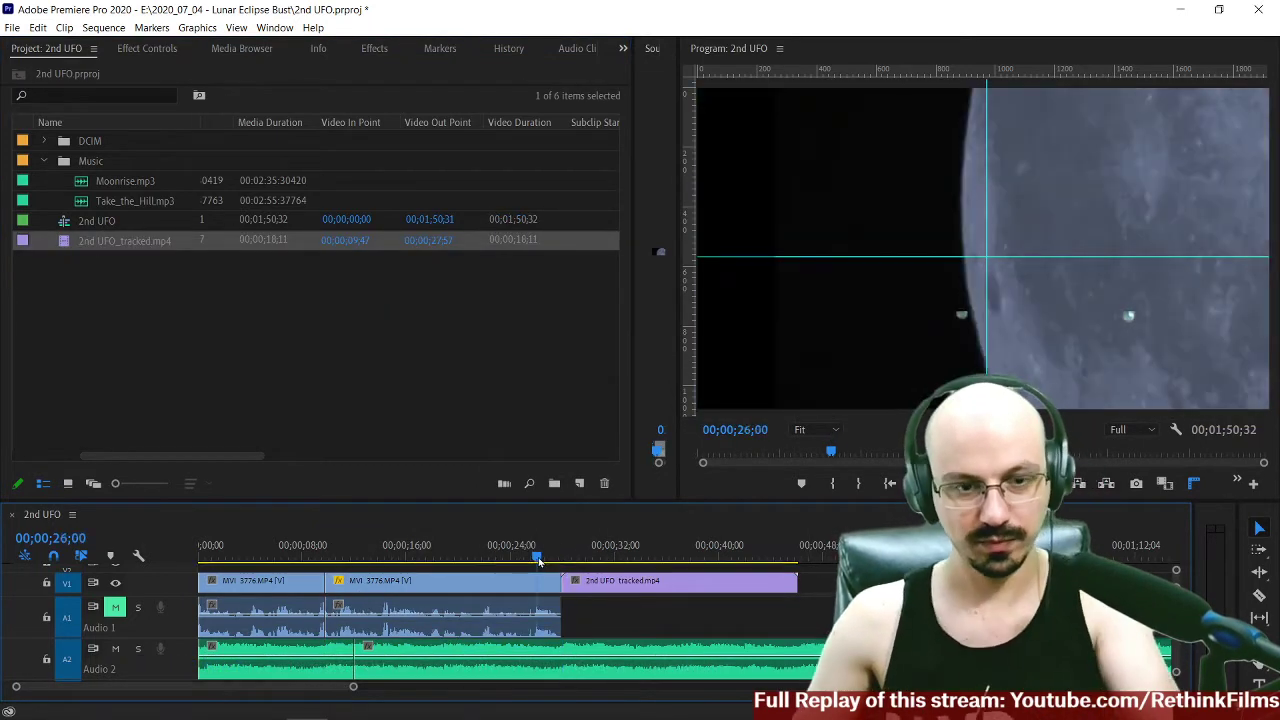
{"action": "key", "text": "space"}
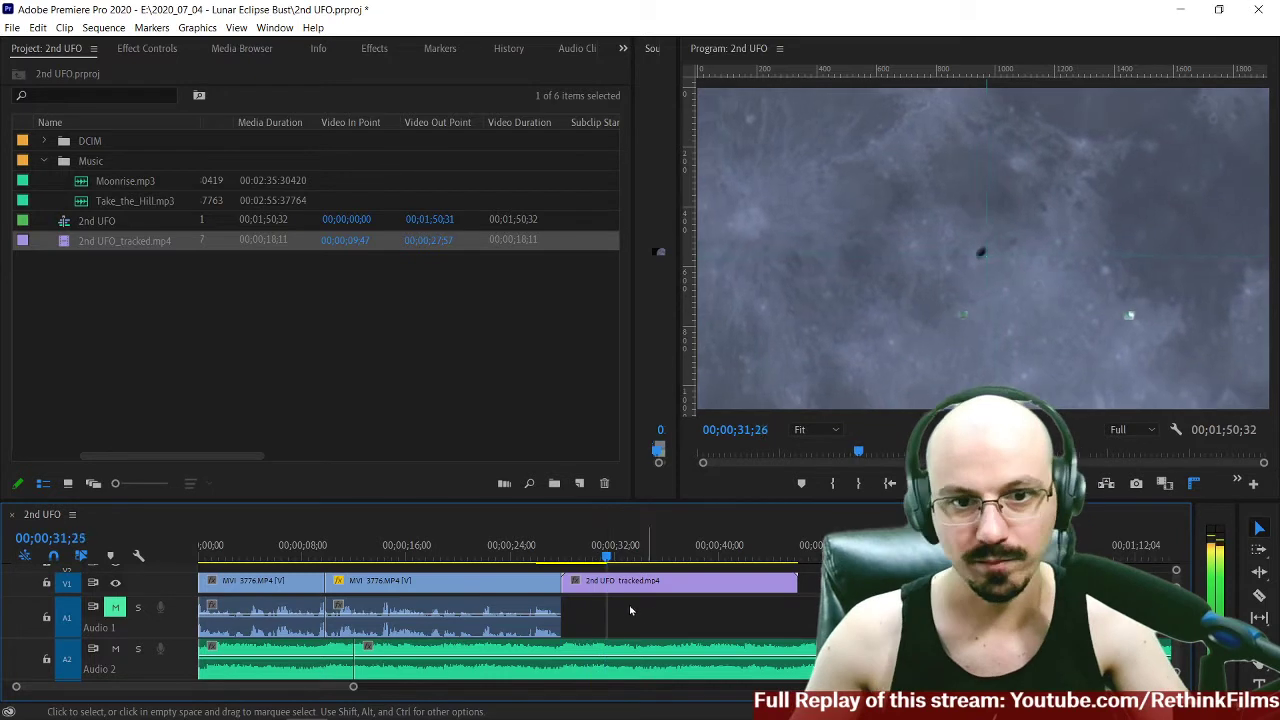
{"action": "scroll", "coordinate": [530, 560], "scroll_direction": "down", "scroll_amount": 1}
{"action": "key", "text": "space"}
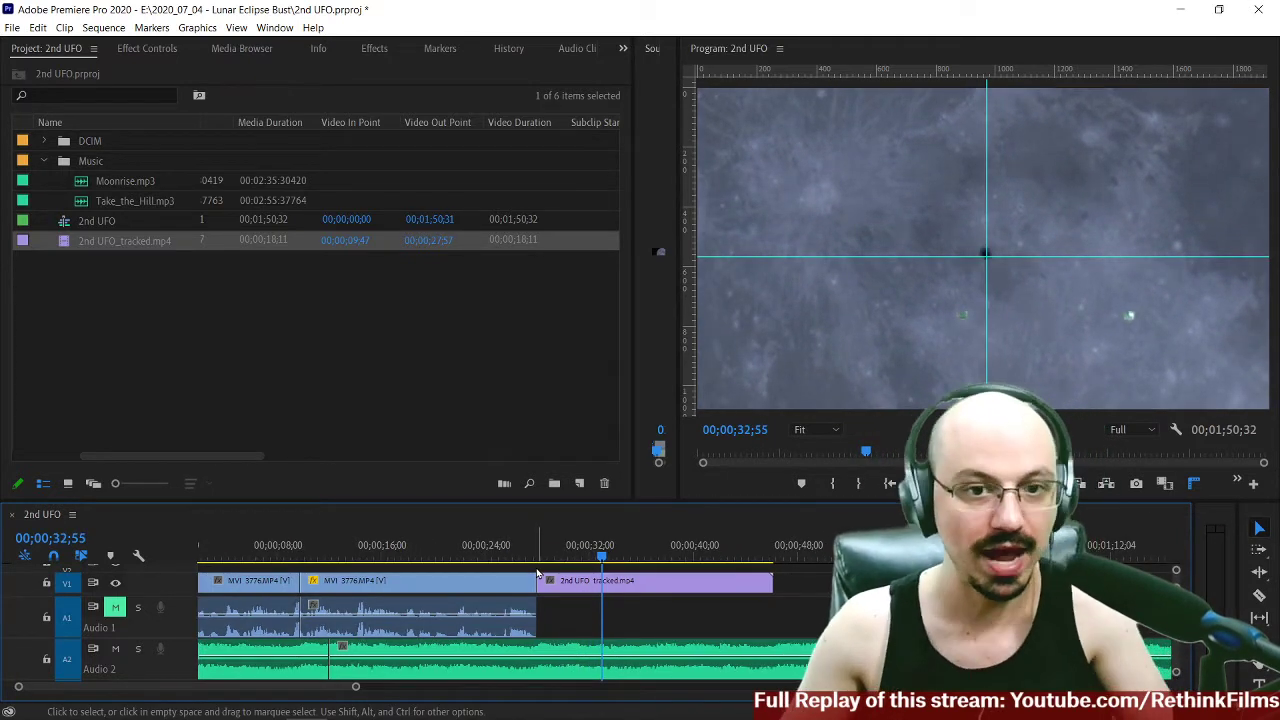
{"action": "left_click_drag", "start_coordinate": [537, 558], "coordinate": [577, 580]}
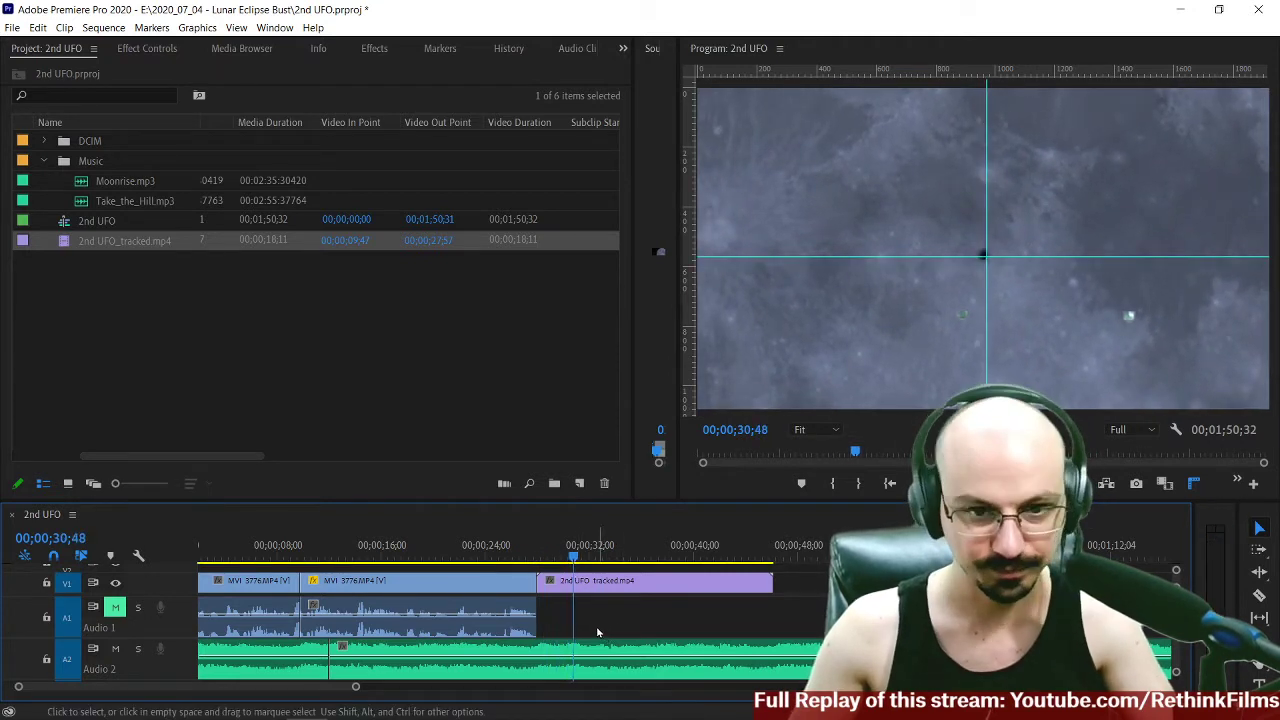
{"action": "key", "text": "ctrl+k"}
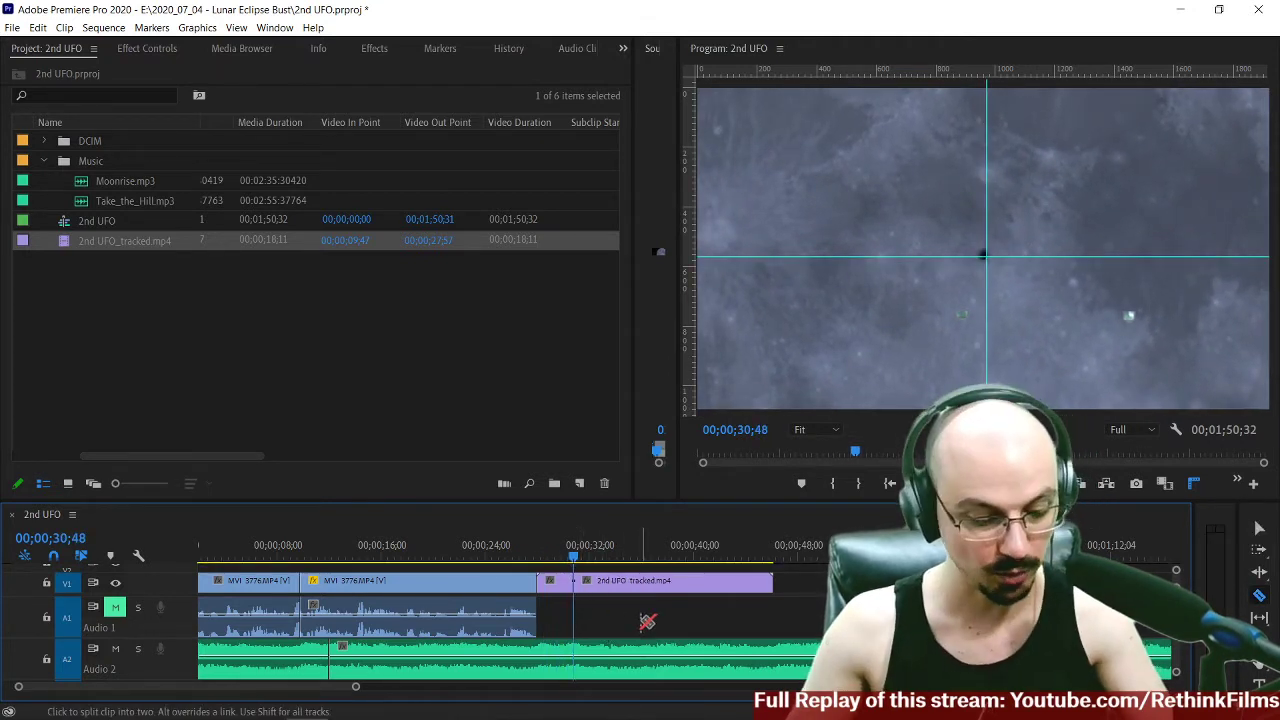
{"action": "left_click", "coordinate": [561, 587]}
{"action": "key", "text": "Delete"}
{"action": "left_click_drag", "start_coordinate": [640, 586], "coordinate": [602, 591]}
{"action": "left_click", "coordinate": [514, 553]}
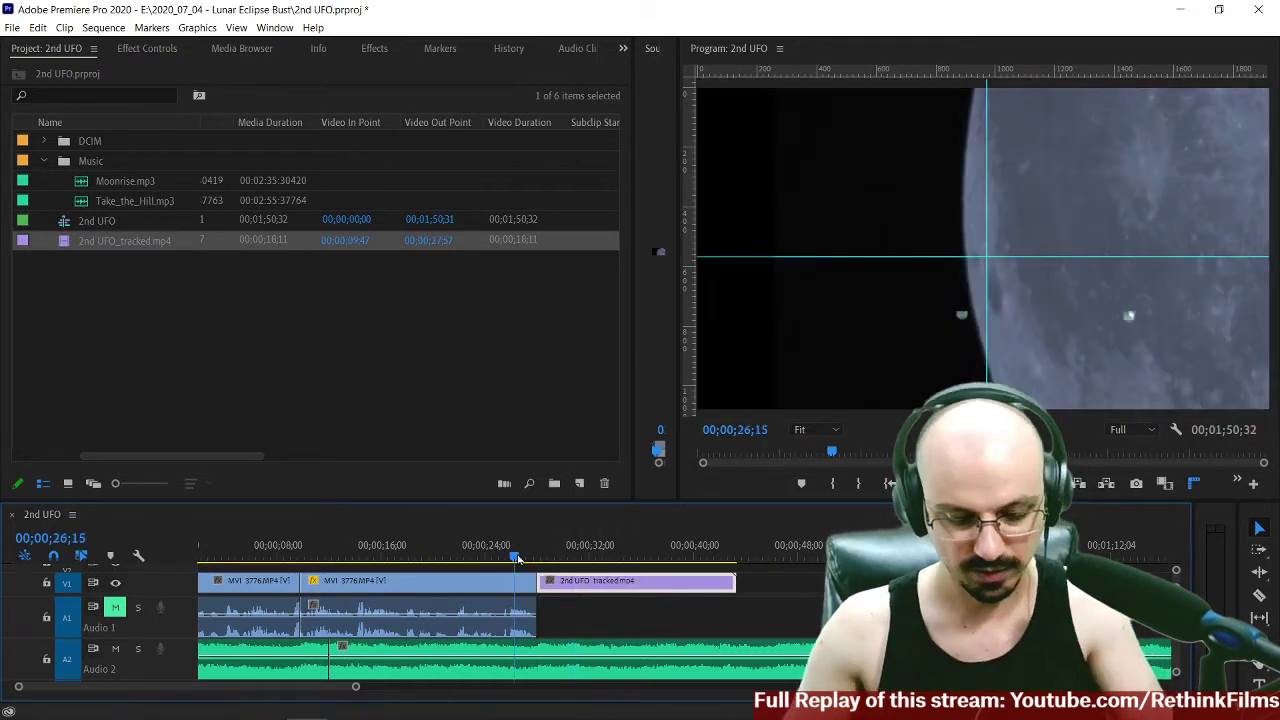
{"action": "key", "text": "space"}
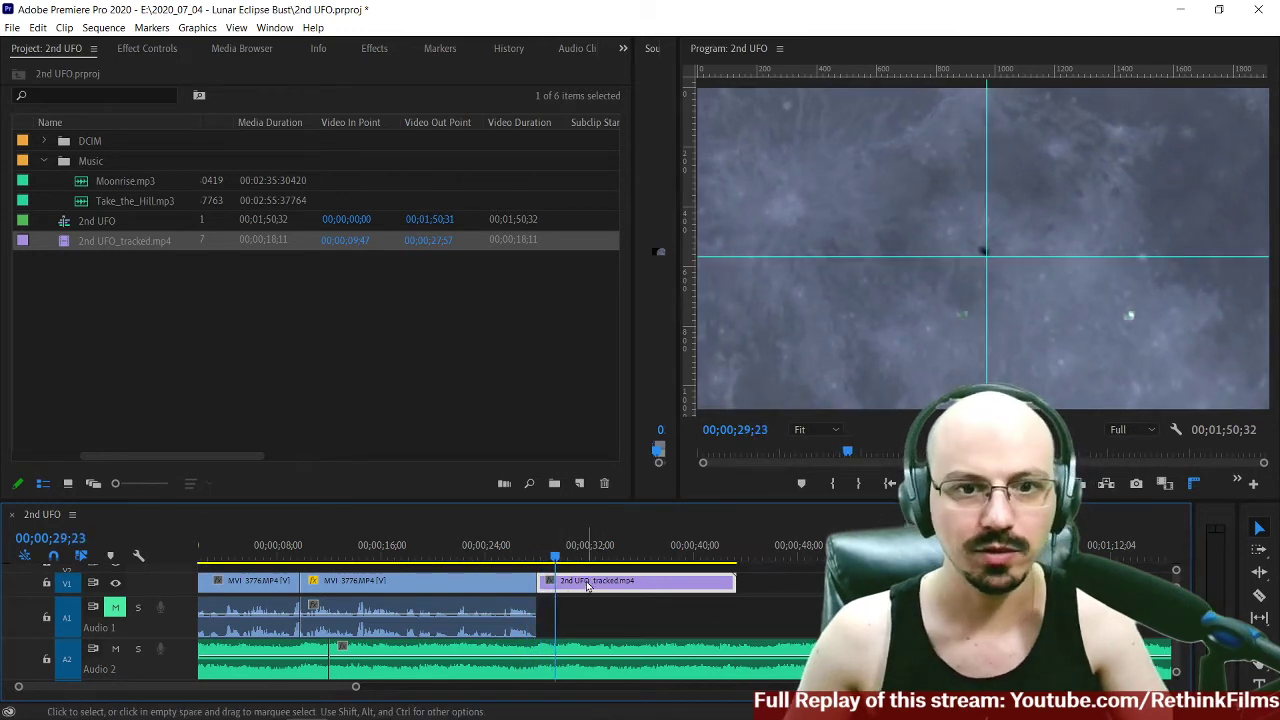
Set the scale of the tracked clip on the timeline to 250.
{"action": "double_click", "coordinate": [588, 586]}
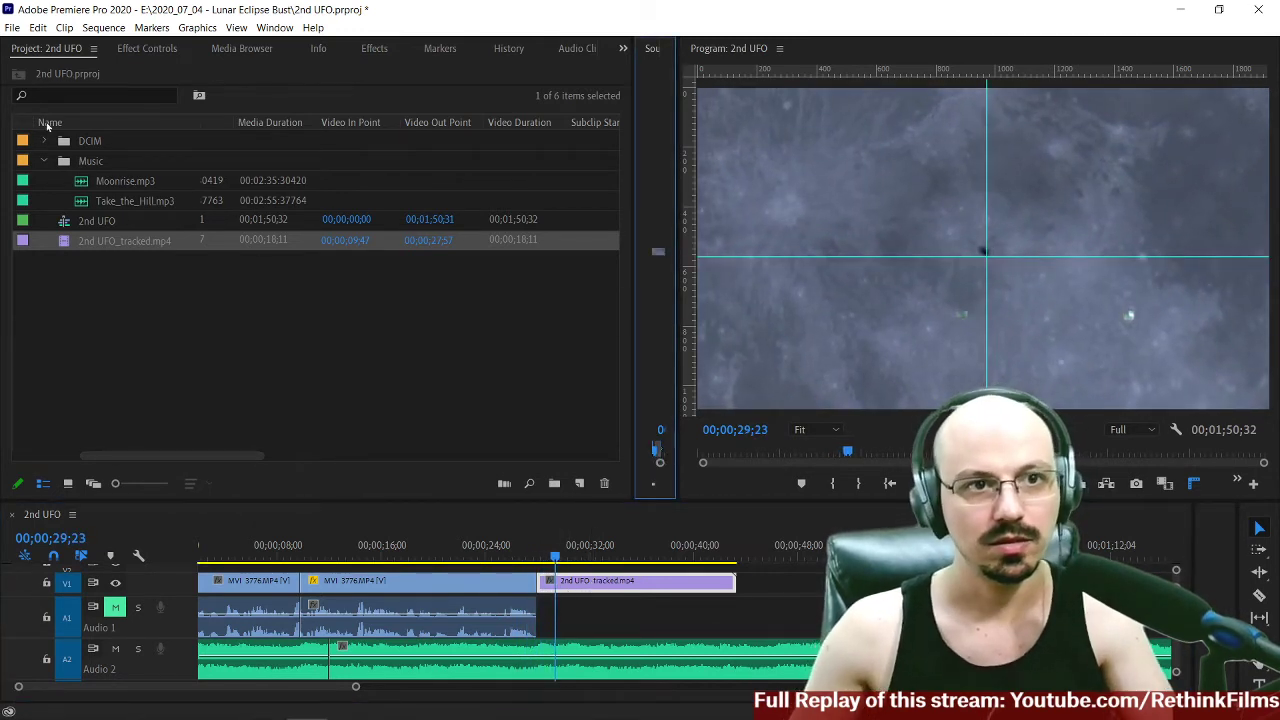
{"action": "left_click", "coordinate": [148, 49]}
{"action": "left_click", "coordinate": [250, 152]}
{"action": "type", "text": "250"}
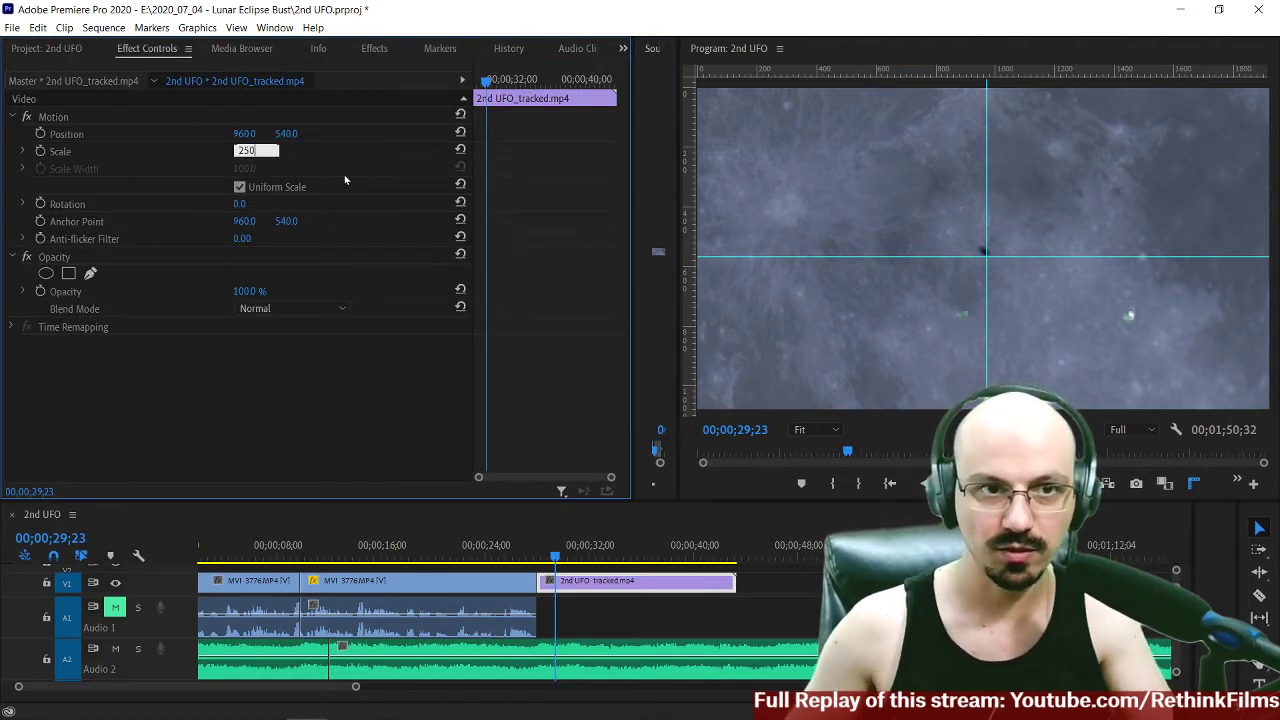
{"action": "key", "text": "Return"}
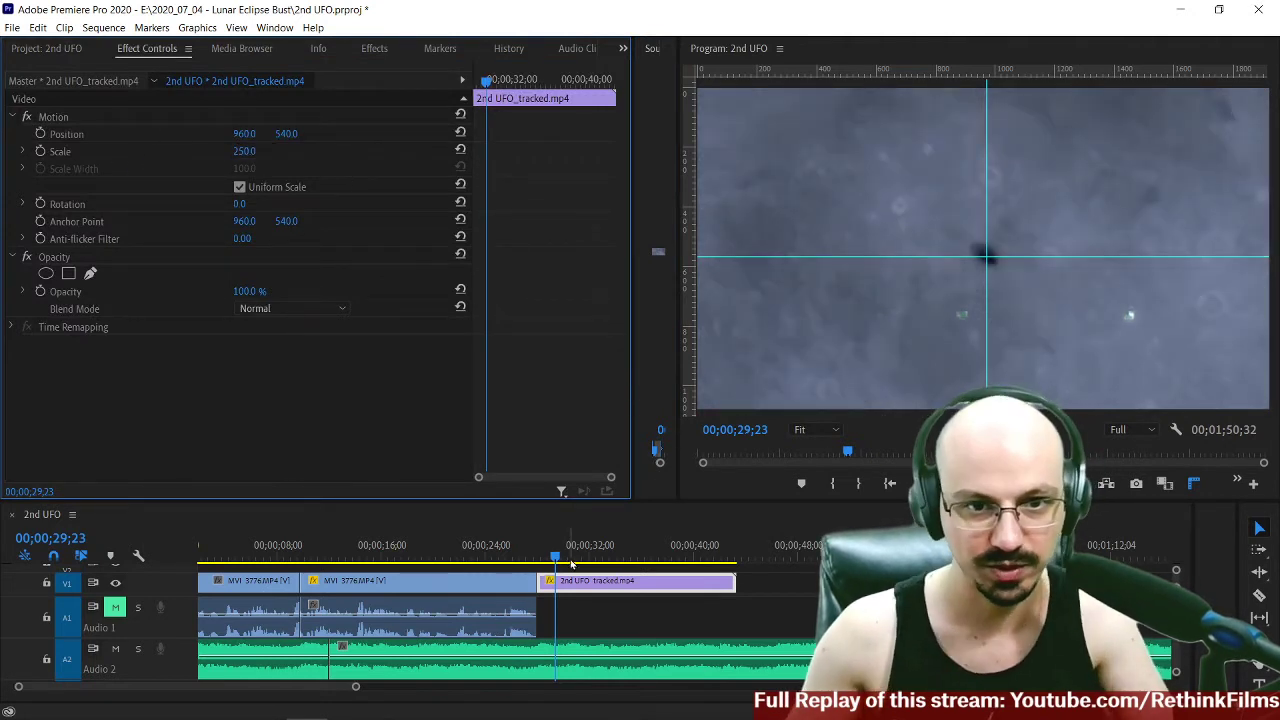
Play the enlarged tracked clip to review it, and set its speed to 50%.
{"action": "left_click", "coordinate": [526, 557]}
{"action": "key", "text": "space"}
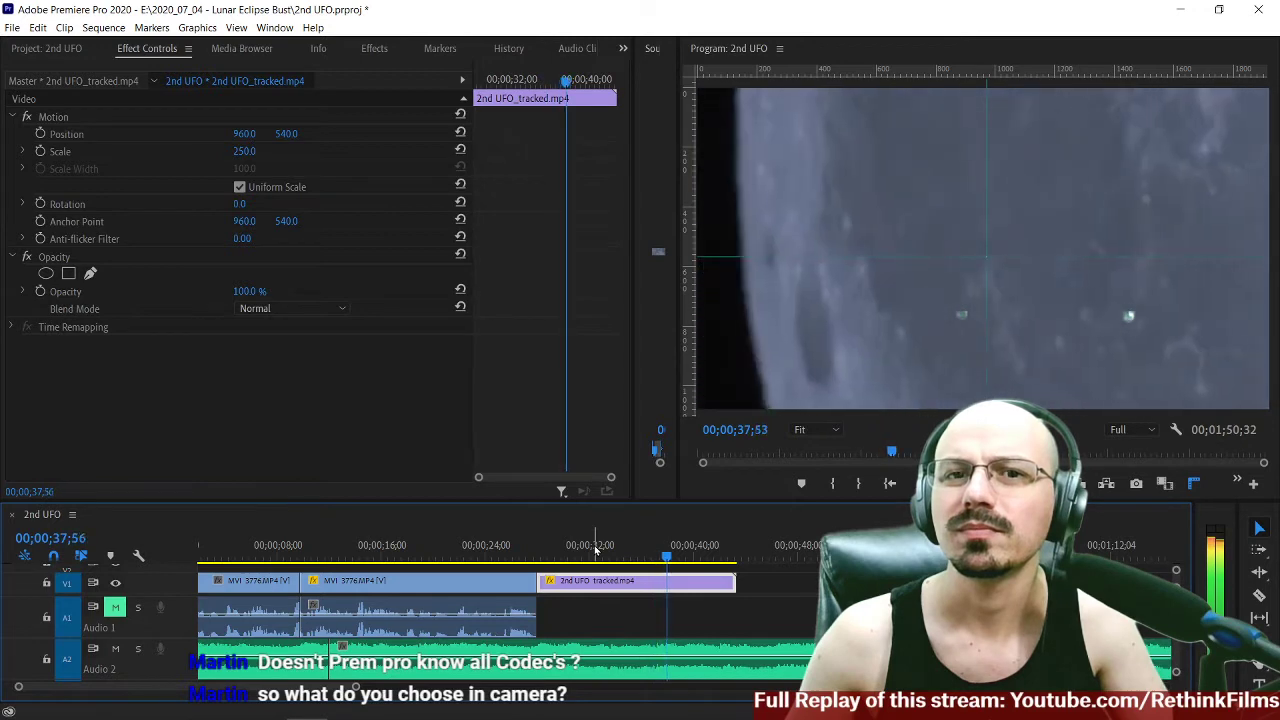
{"action": "key", "text": "space"}
{"action": "left_click", "coordinate": [539, 566]}
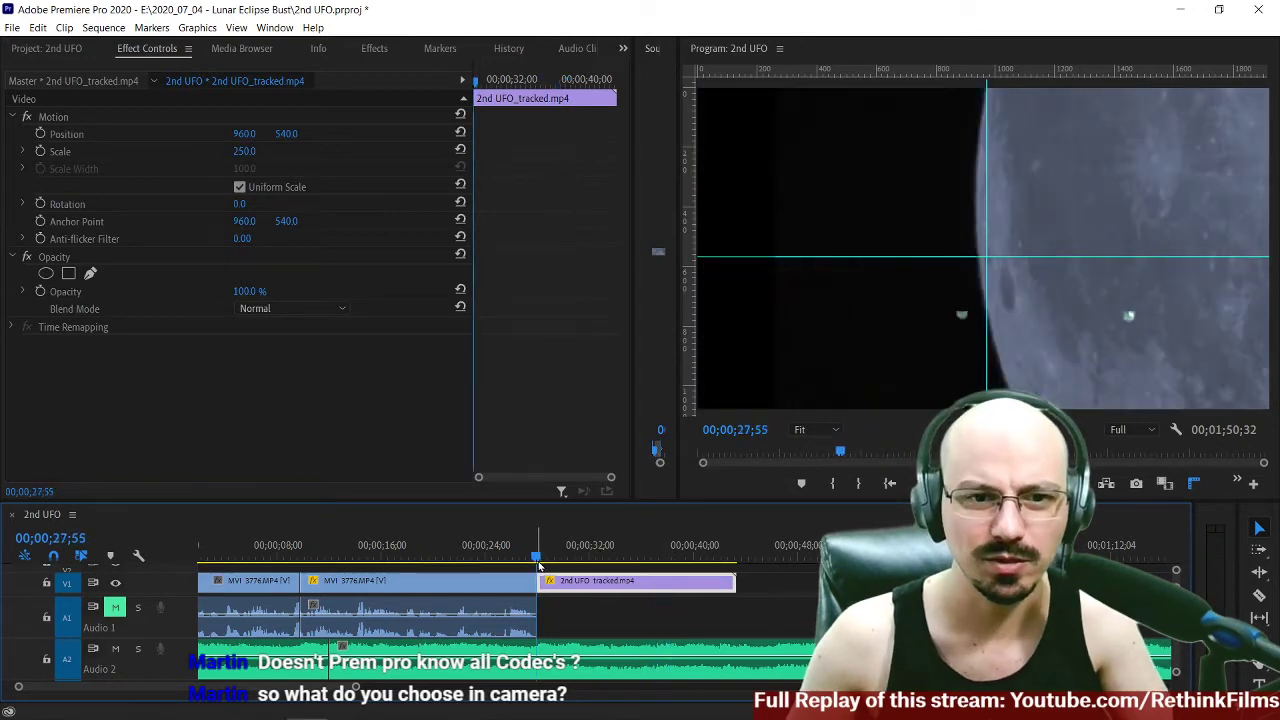
{"action": "right_click", "coordinate": [603, 589]}
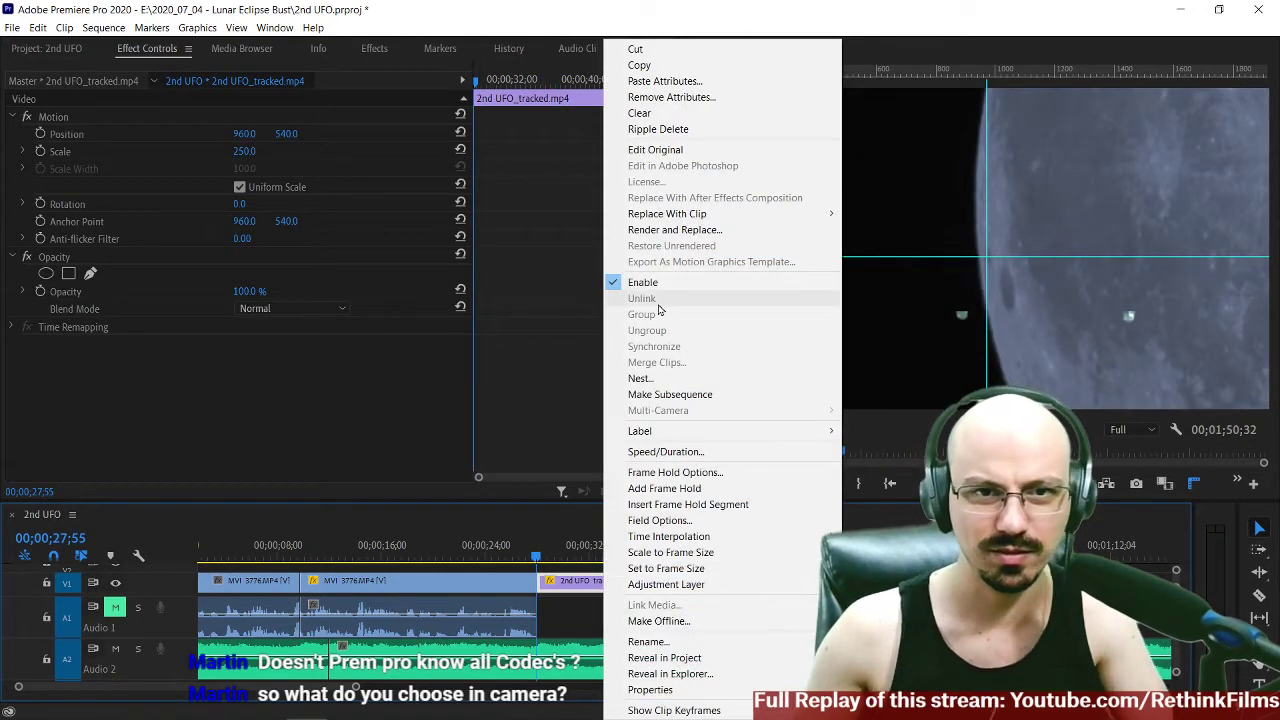
{"action": "left_click", "coordinate": [740, 451]}
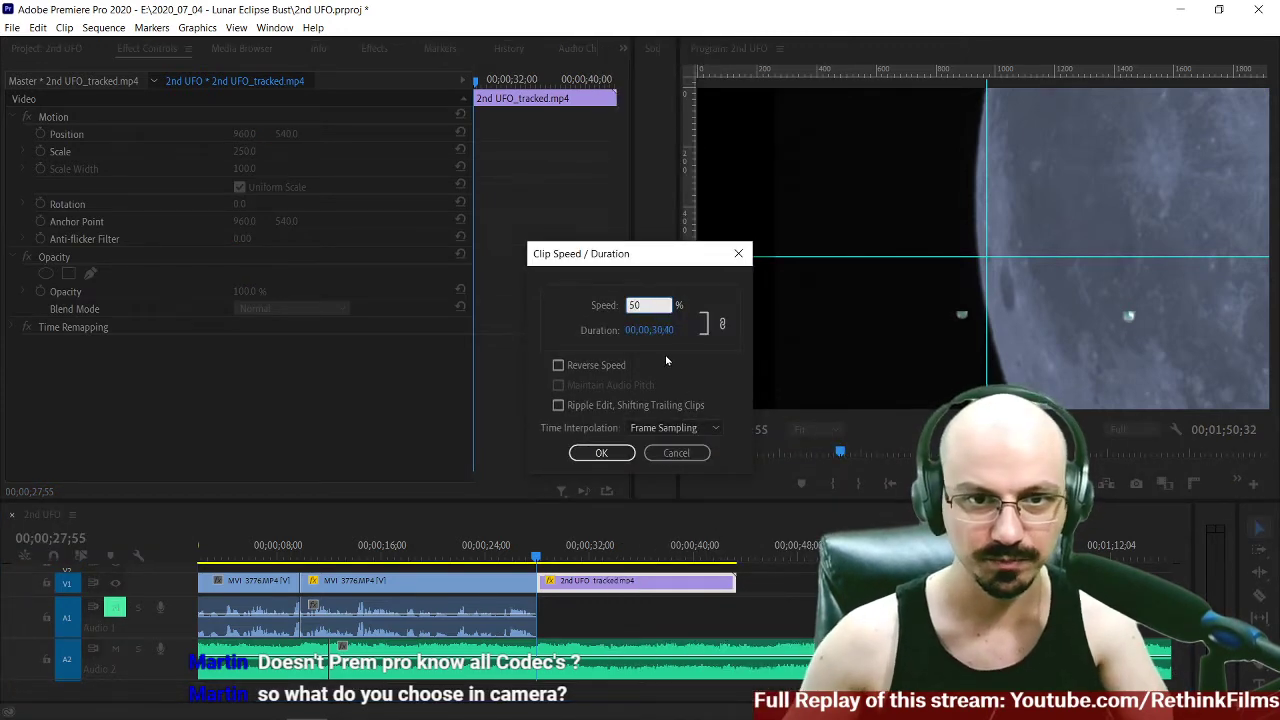
{"action": "key", "text": "Return"}
Shift the slowed tracked clip a few frames earlier over the preceding clip's end and play back the transition between them.
{"action": "left_click_drag", "start_coordinate": [528, 556], "coordinate": [501, 560]}
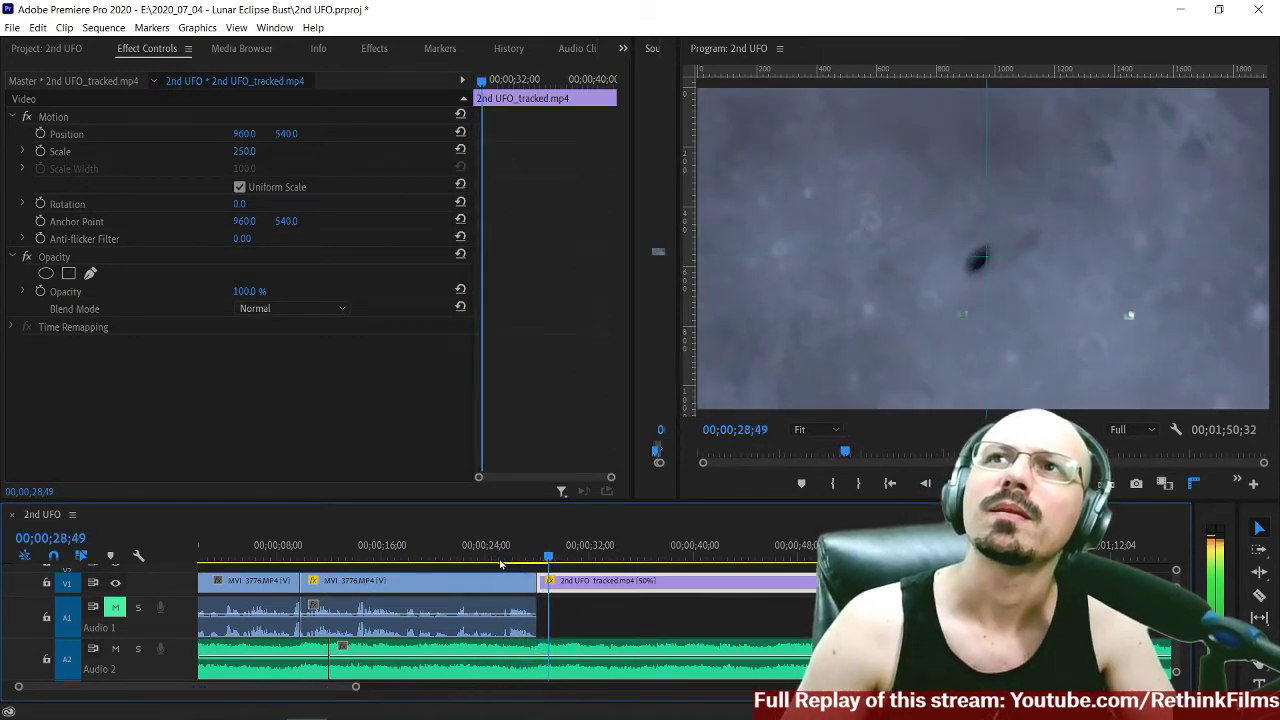
{"action": "key", "text": "="}
{"action": "key", "text": "="}
{"action": "key", "text": "="}
{"action": "key", "text": "="}
{"action": "key", "text": "="}
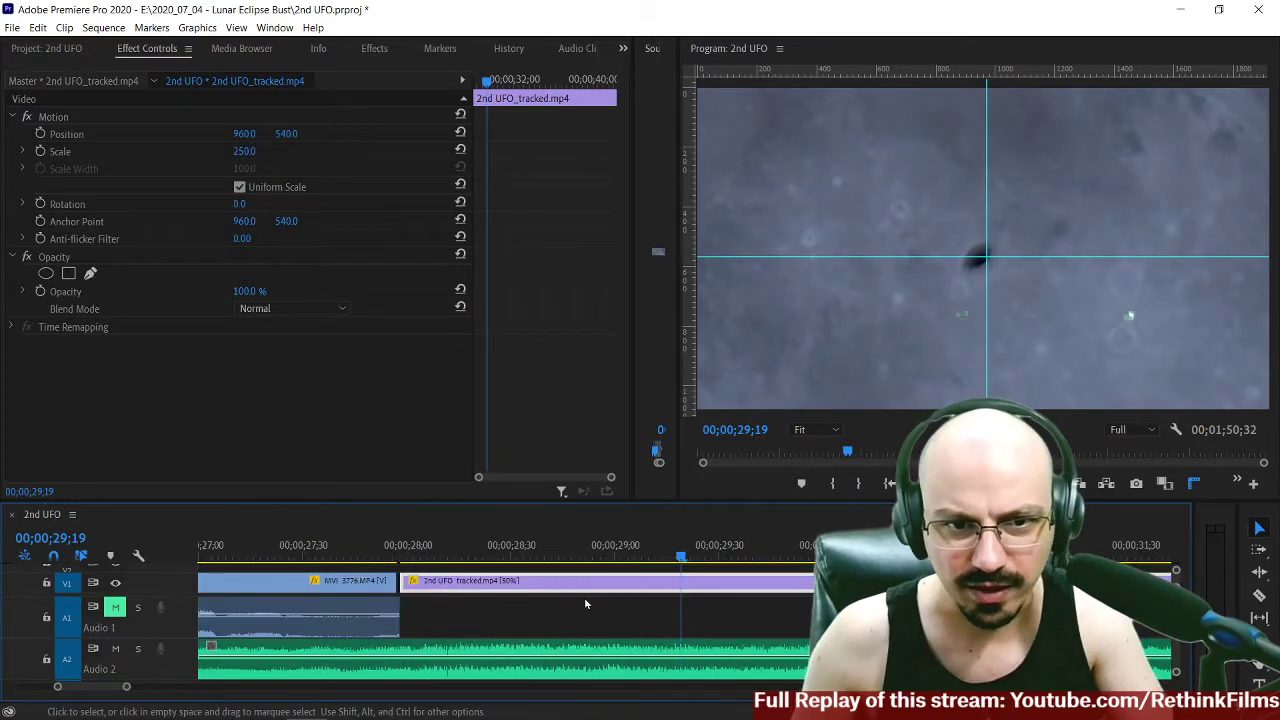
{"action": "scroll", "coordinate": [400, 622], "scroll_direction": "up", "scroll_amount": 4}
{"action": "left_click_drag", "start_coordinate": [617, 589], "coordinate": [611, 589]}
{"action": "left_click", "coordinate": [466, 560]}
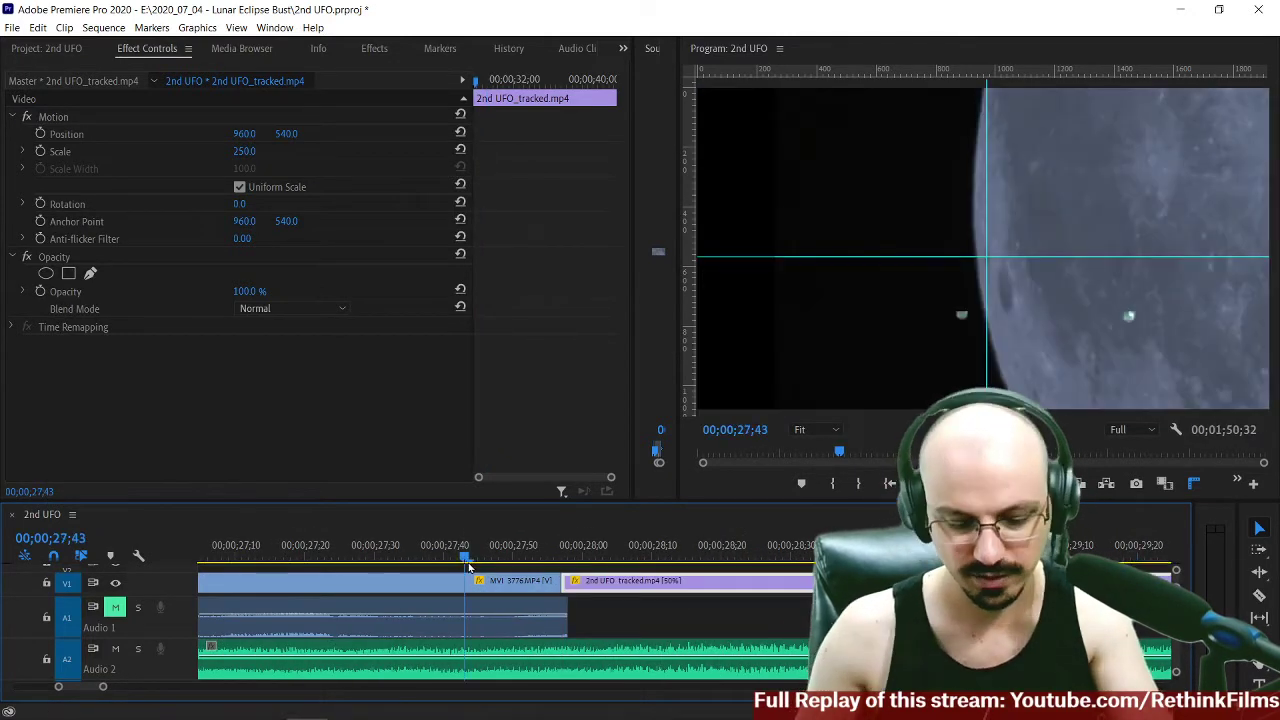
{"action": "key", "text": "-"}
{"action": "key", "text": "-"}
{"action": "key", "text": "-"}
{"action": "left_click_drag", "start_coordinate": [523, 560], "coordinate": [515, 562]}
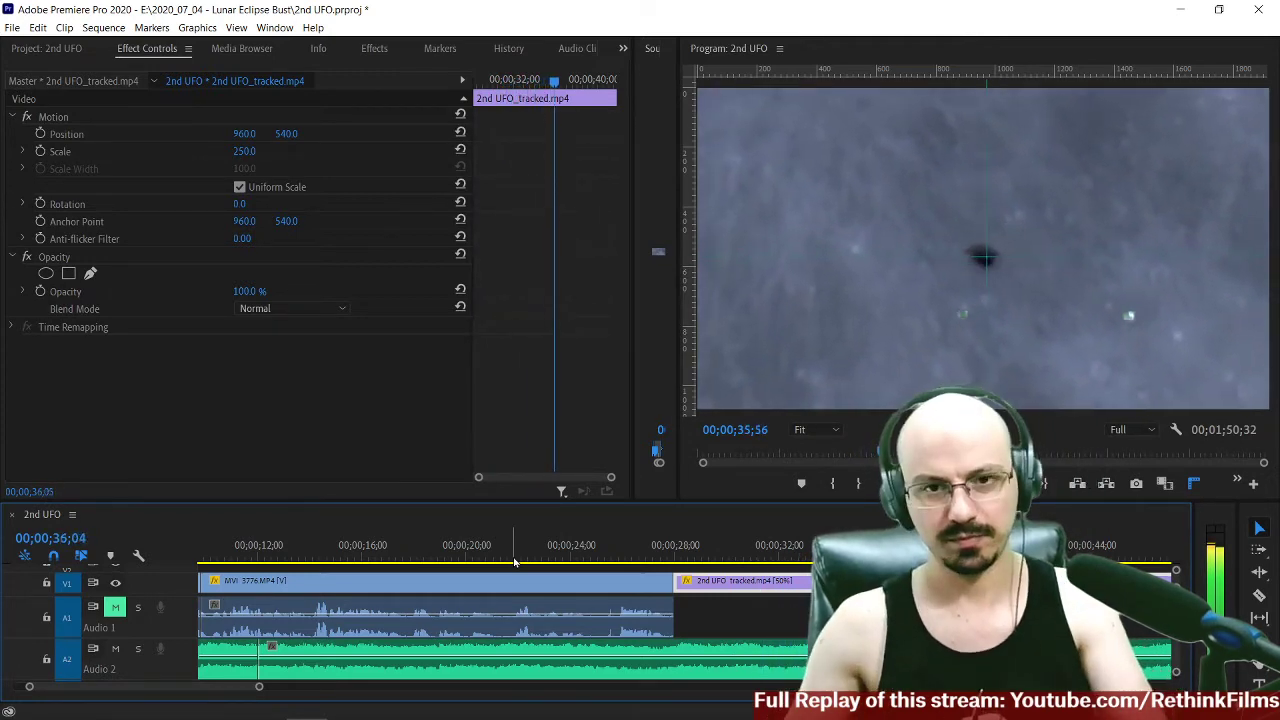
Cut the music on A2 at 00;00;46;18 and delete everything after the cut.
{"action": "key", "text": "minus"}
{"action": "key", "text": "minus"}
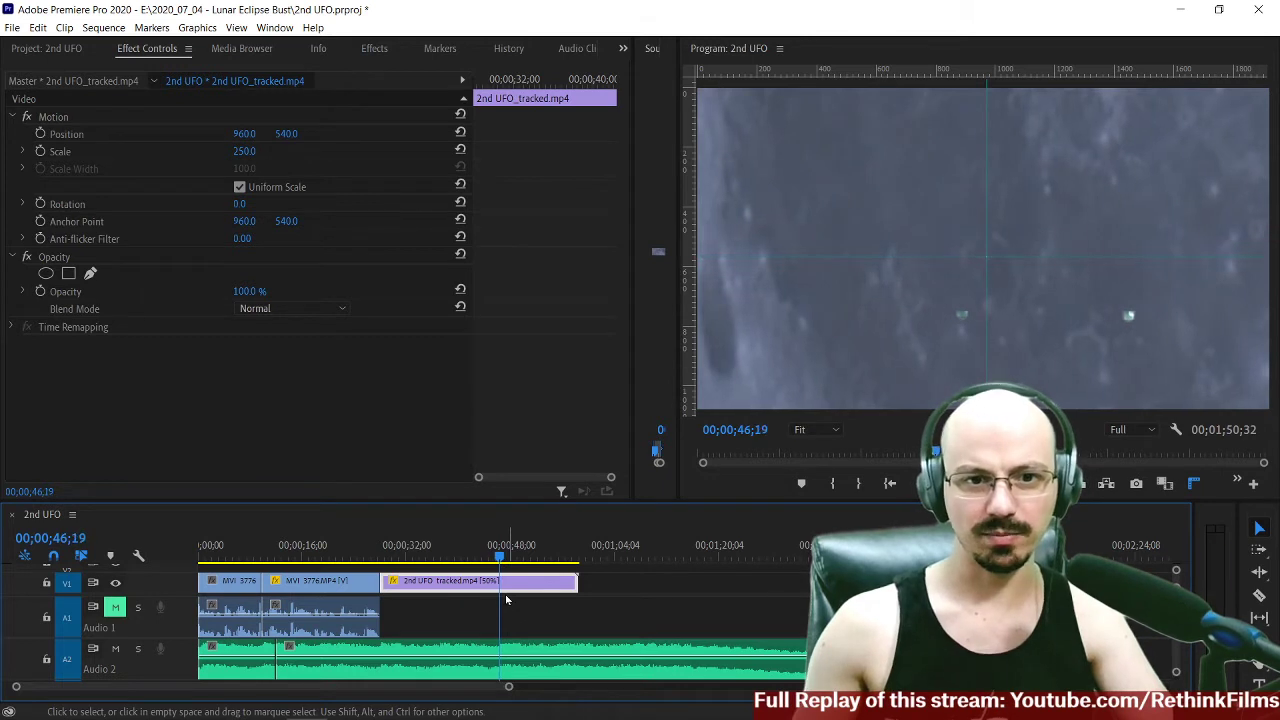
{"action": "key", "text": "c"}
{"action": "left_click", "coordinate": [504, 652]}
{"action": "key", "text": "v"}
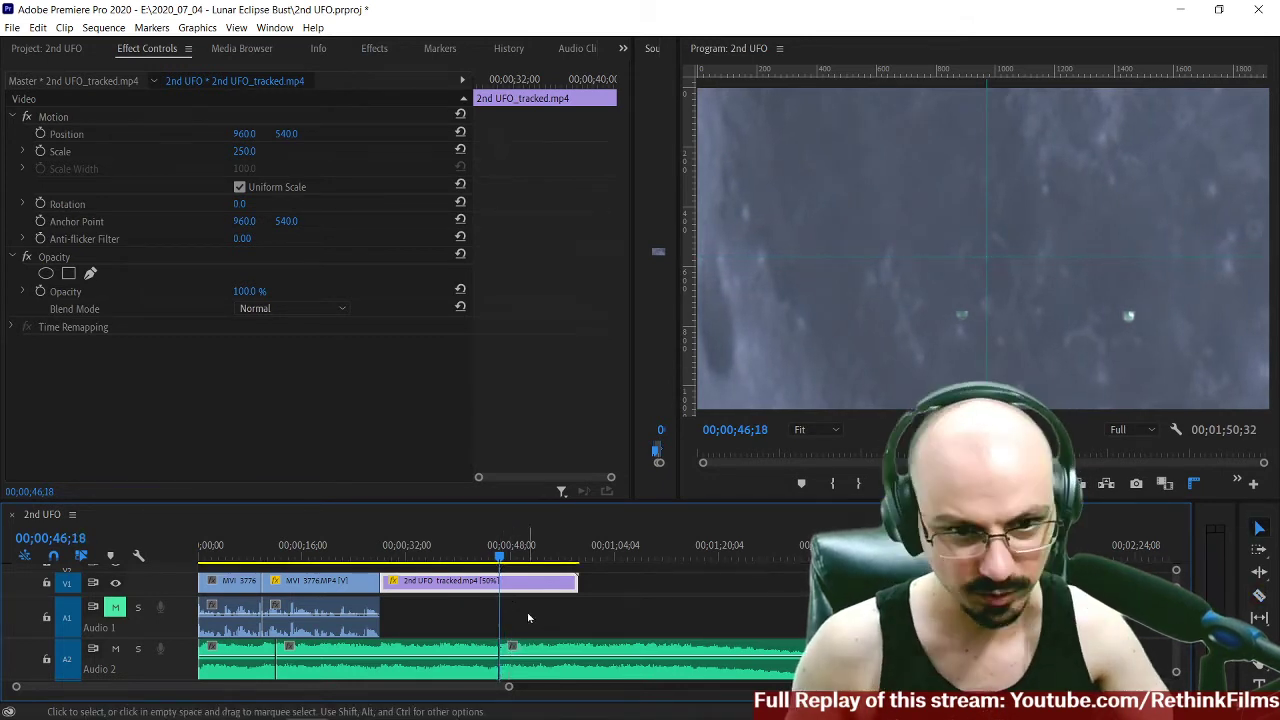
{"action": "left_click", "coordinate": [555, 668]}
{"action": "key", "text": "Delete"}
Split the tracked video clip at 00;00;46;18, where the music ends, and delete the remainder.
{"action": "key", "text": "c"}
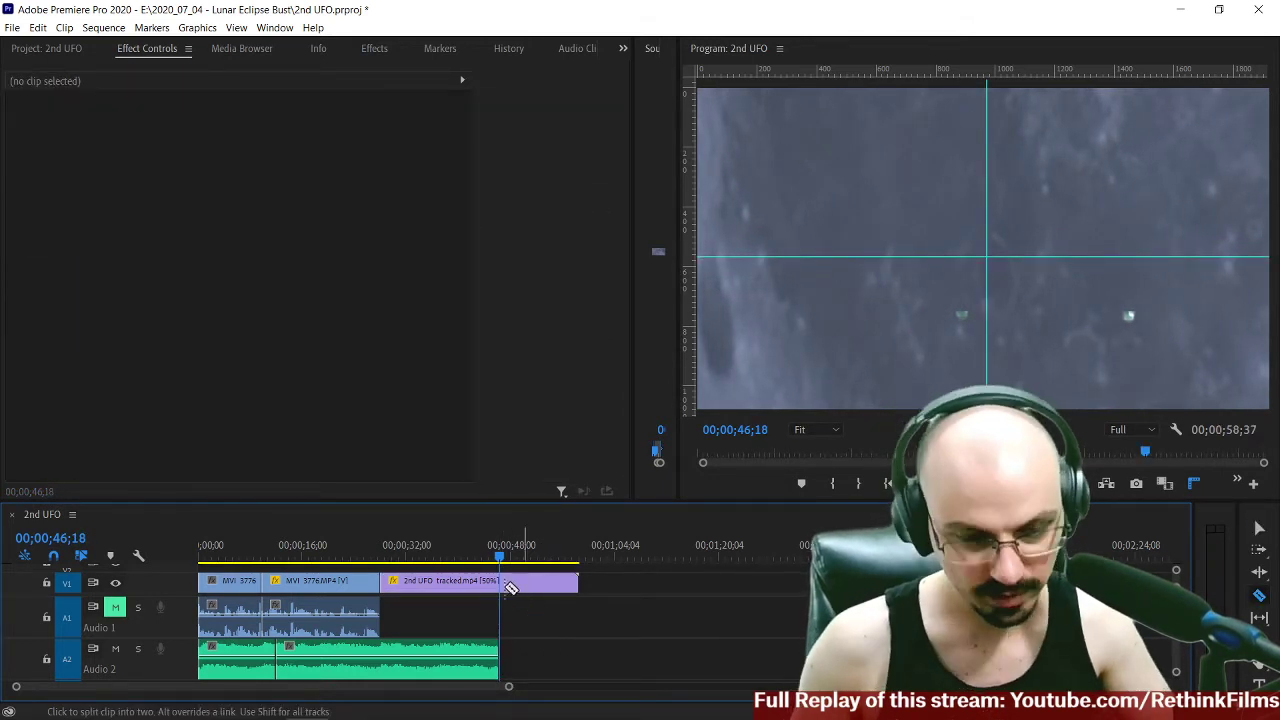
{"action": "left_click", "coordinate": [502, 585]}
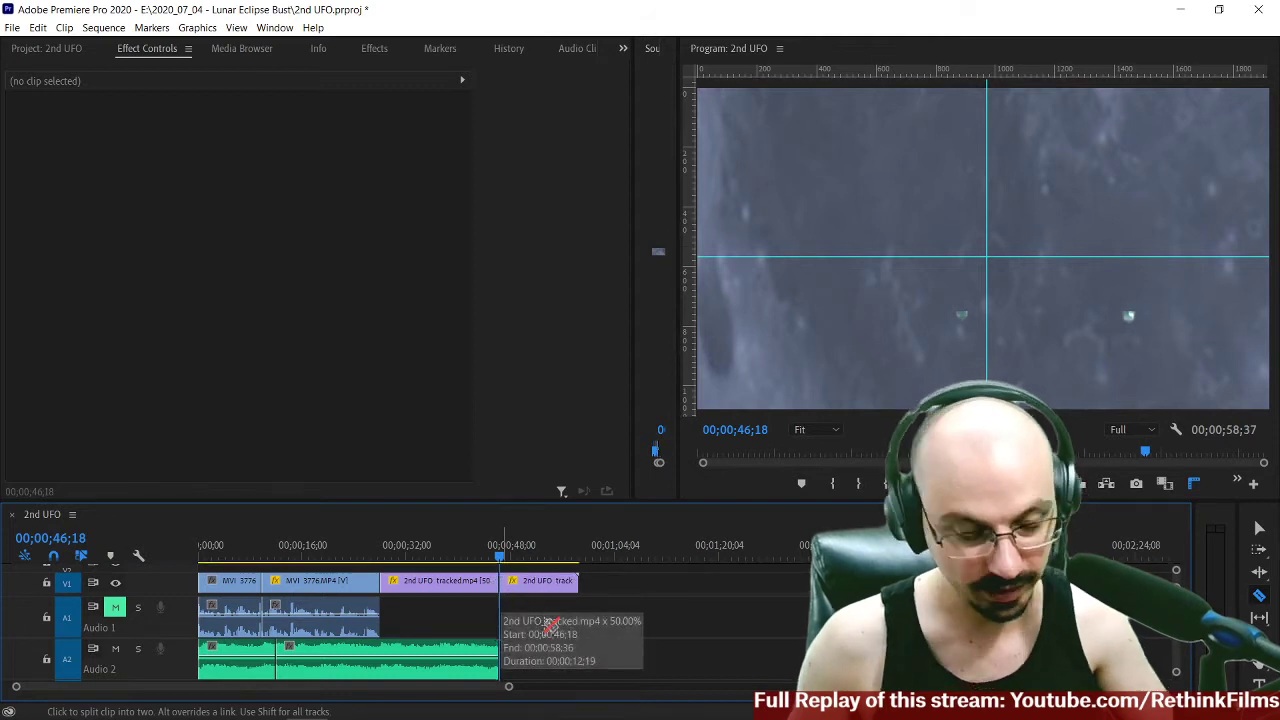
{"action": "key", "text": "v"}
{"action": "left_click", "coordinate": [540, 582]}
{"action": "key", "text": "Delete"}
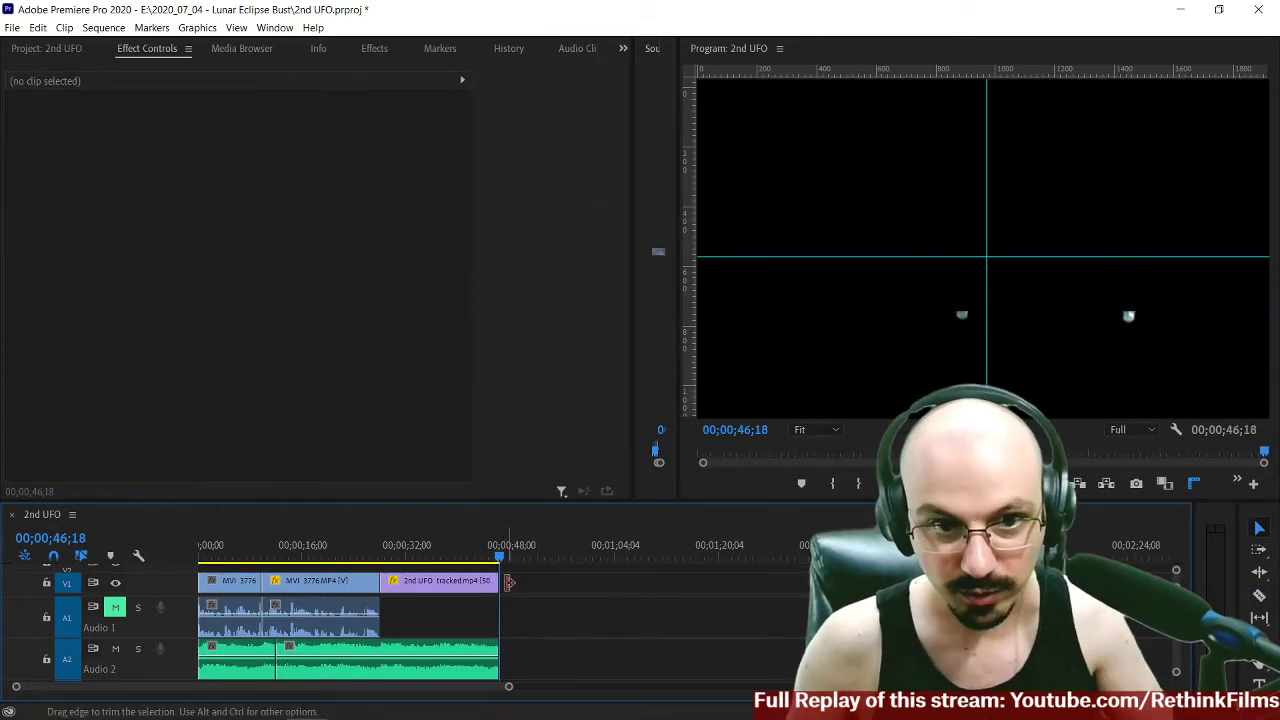
Apply the default Cross Dissolve transition to the end of the tracked video clip on V1.
{"action": "right_click", "coordinate": [495, 591]}
{"action": "left_click", "coordinate": [528, 681]}
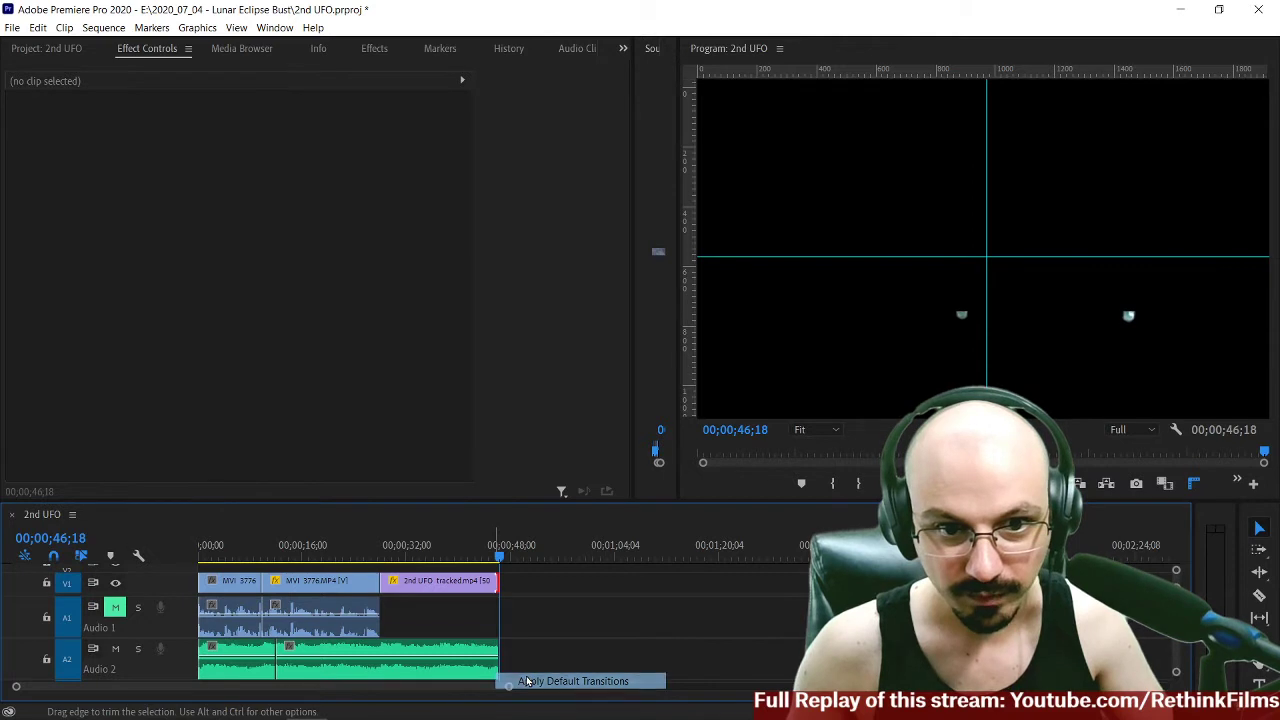
{"action": "right_click", "coordinate": [495, 588]}
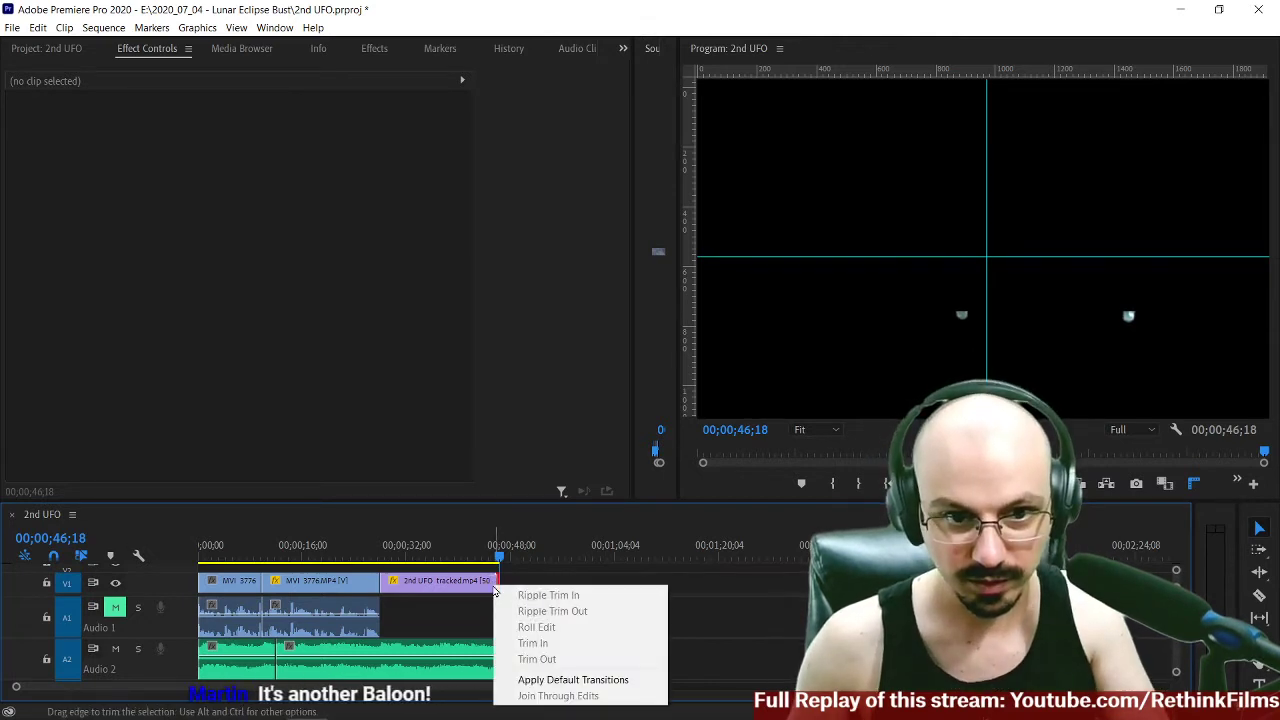
{"action": "left_click", "coordinate": [535, 678]}
Set the duration of the Cross Dissolve at the tracked clip's end to 00;00;05;00.
{"action": "key", "text": "="}
{"action": "key", "text": "="}
{"action": "key", "text": "="}
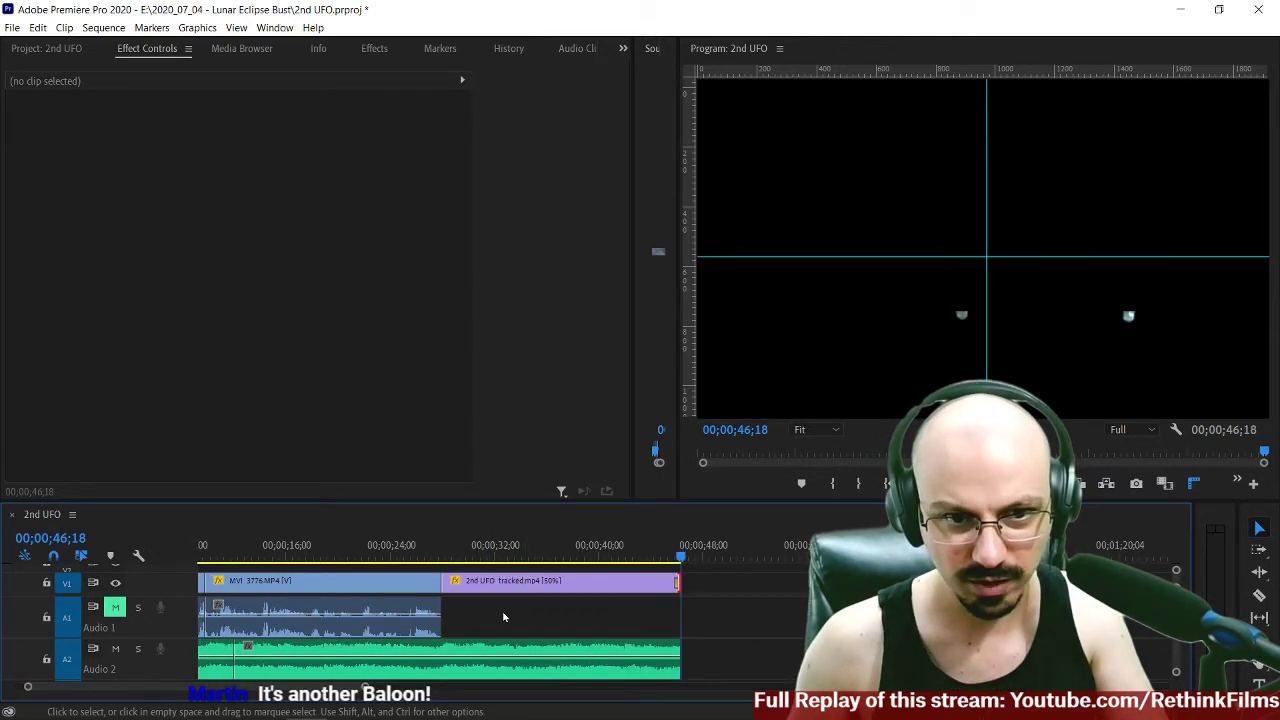
{"action": "left_click", "coordinate": [668, 591]}
{"action": "right_click", "coordinate": [670, 592]}
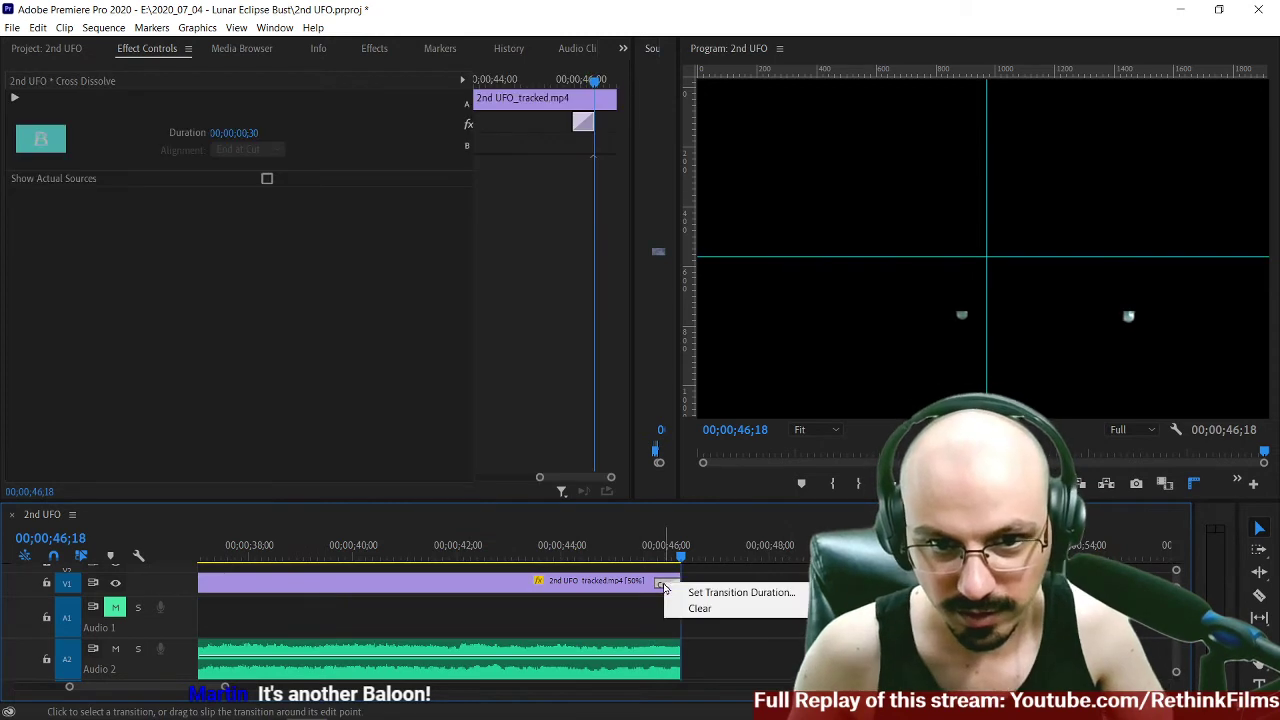
{"action": "left_click", "coordinate": [676, 594]}
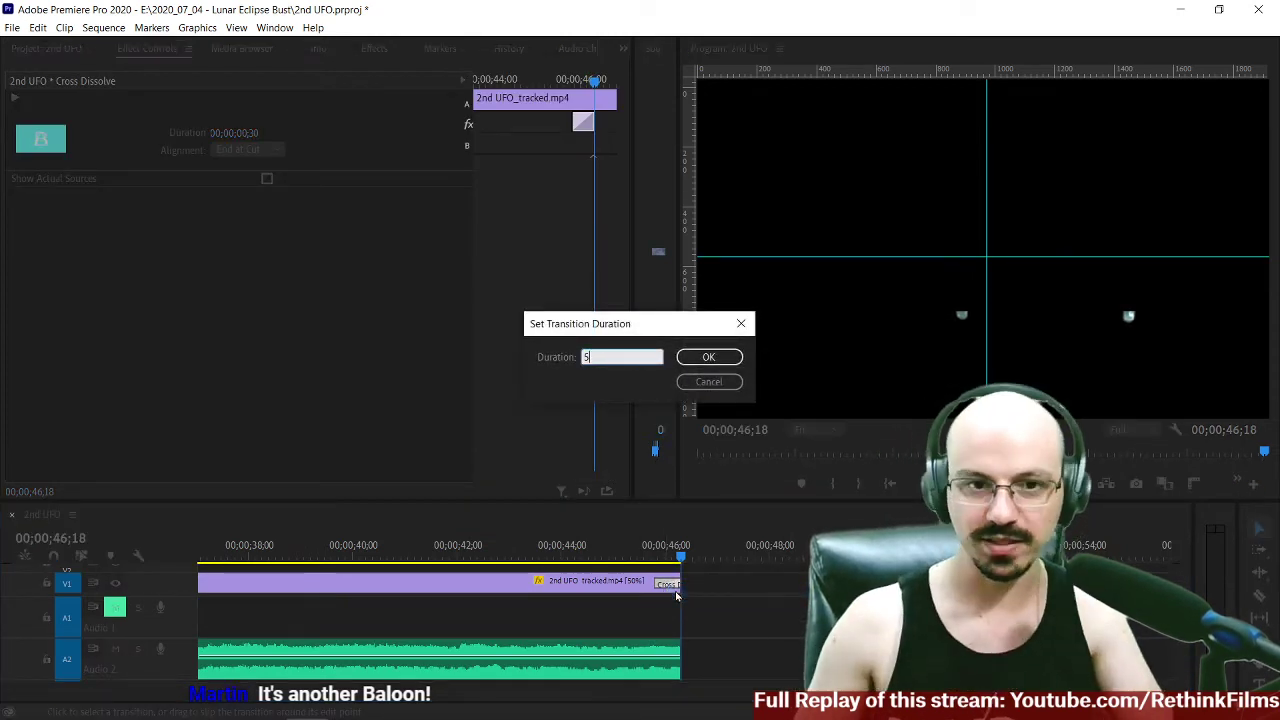
{"action": "key", "text": "Return"}
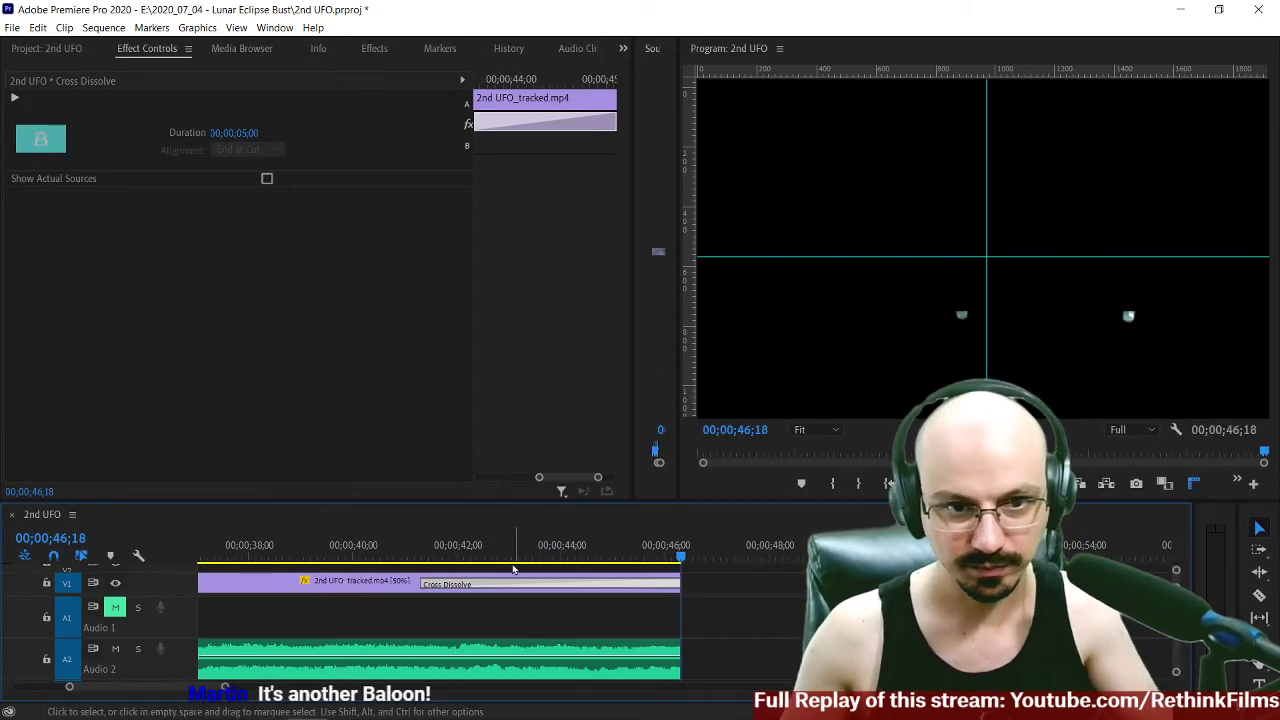
Play the sequence from about 00;00;25;37 to near its end to review the tracked clip and its fade-out.
{"action": "key", "text": "minus"}
{"action": "key", "text": "minus"}
{"action": "key", "text": "minus"}
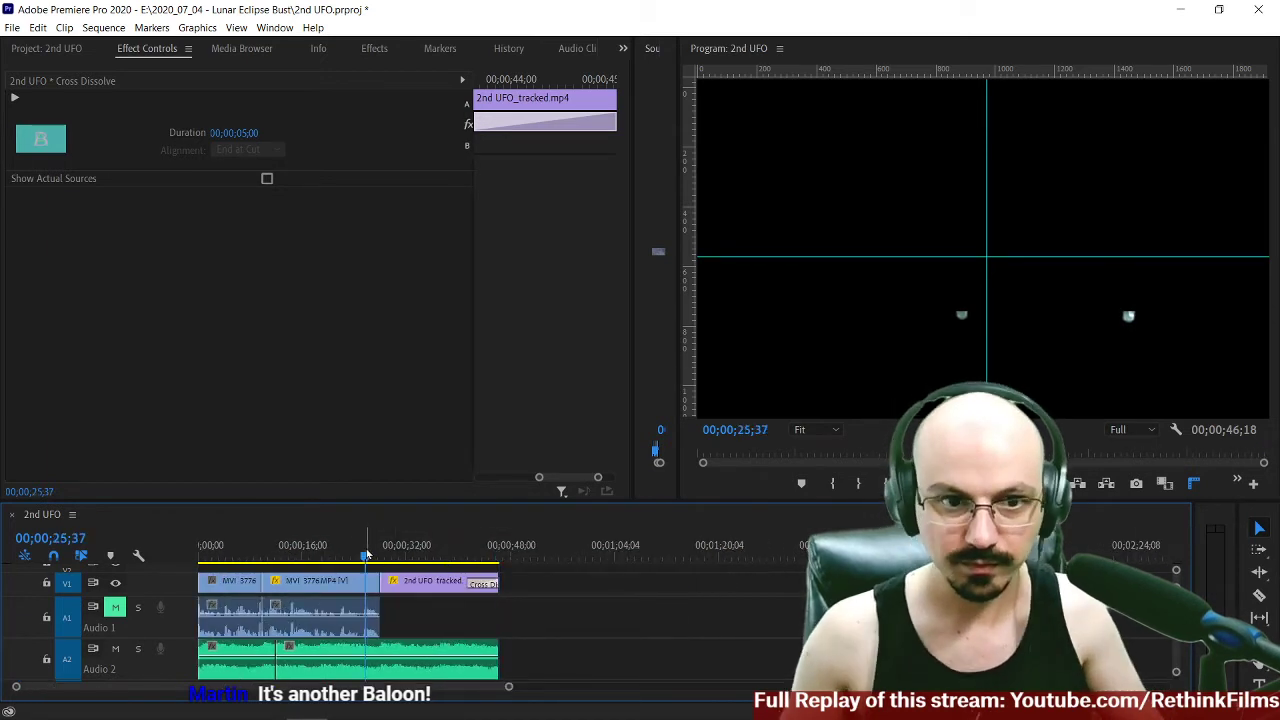
{"action": "key", "text": "space"}
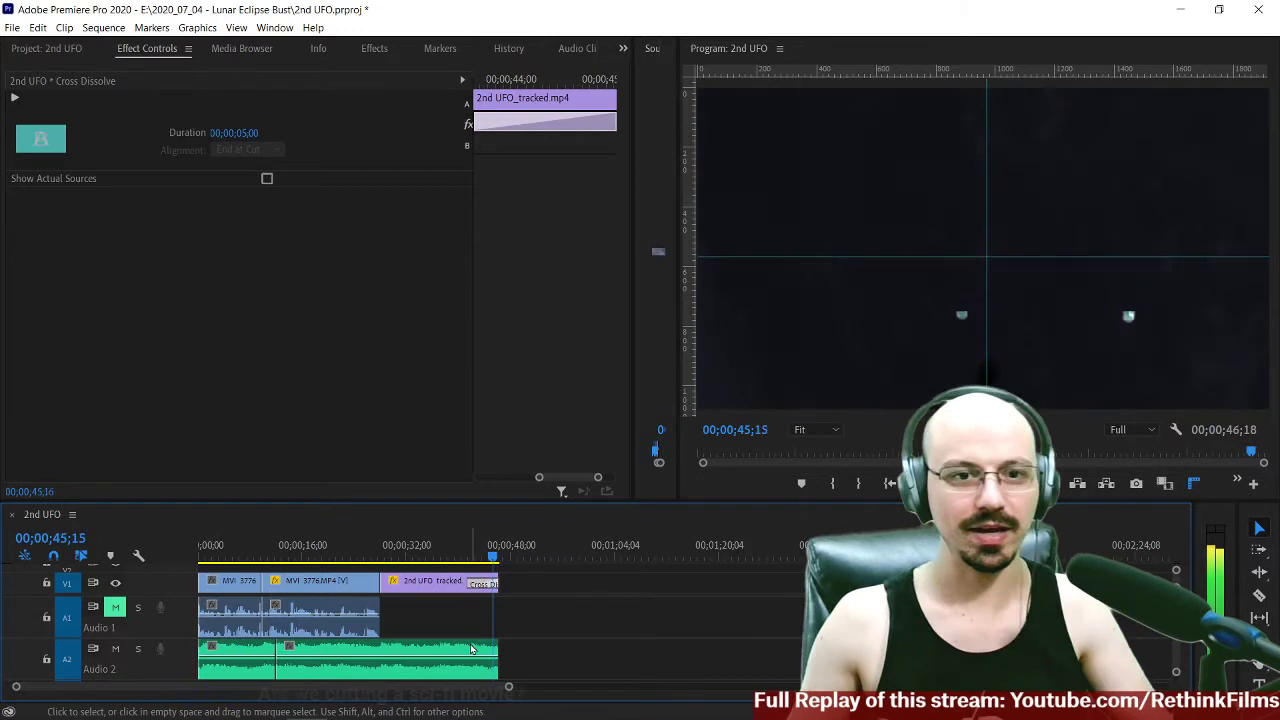
{"action": "key", "text": "space"}
Apply the default Constant Power fade to the end of the music on A2 and lengthen it to about 00;00;04;03.
{"action": "scroll", "coordinate": [471, 648], "scroll_direction": "up", "scroll_amount": 5}
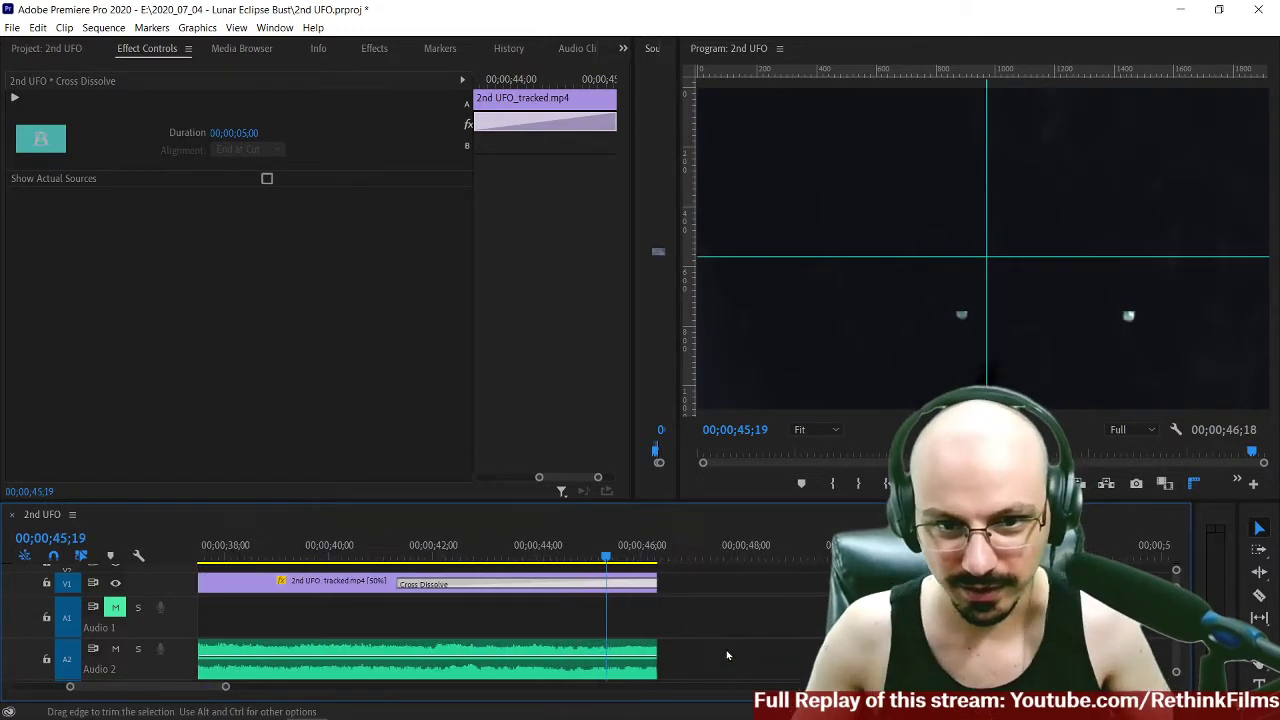
{"action": "right_click", "coordinate": [620, 647]}
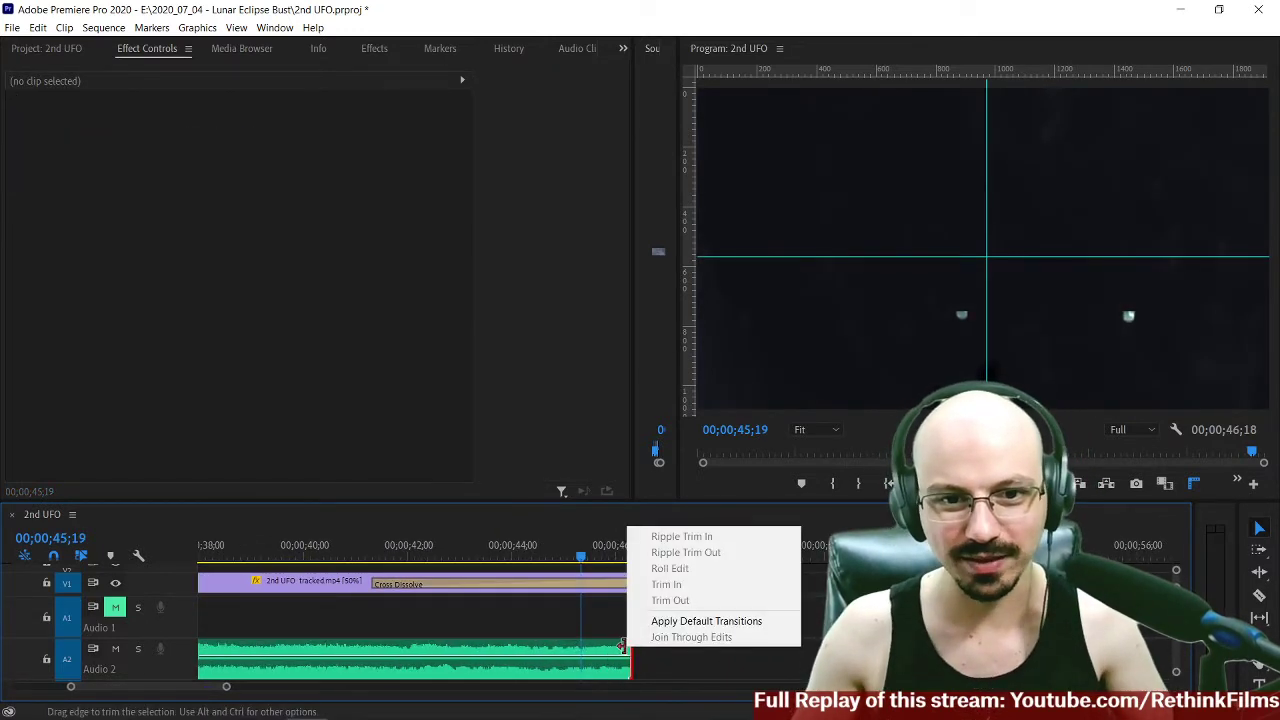
{"action": "left_click", "coordinate": [650, 620]}
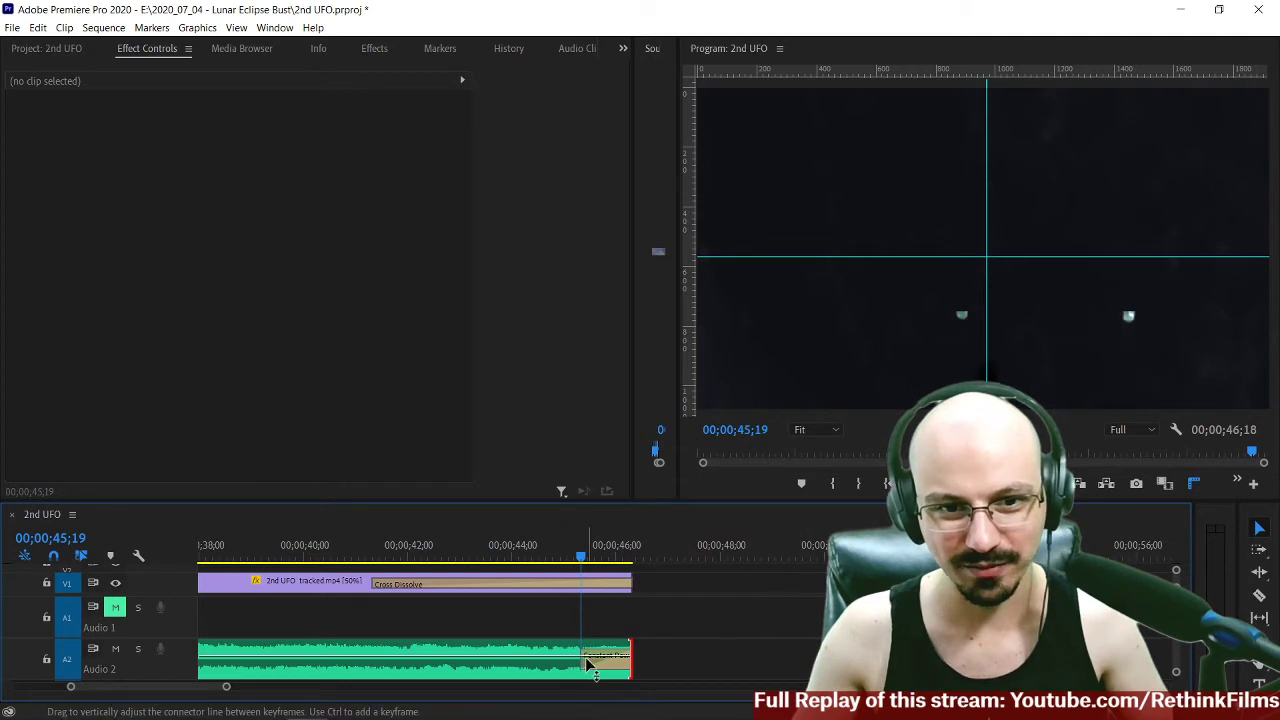
{"action": "left_click", "coordinate": [589, 670]}
{"action": "left_click_drag", "start_coordinate": [582, 664], "coordinate": [422, 680]}
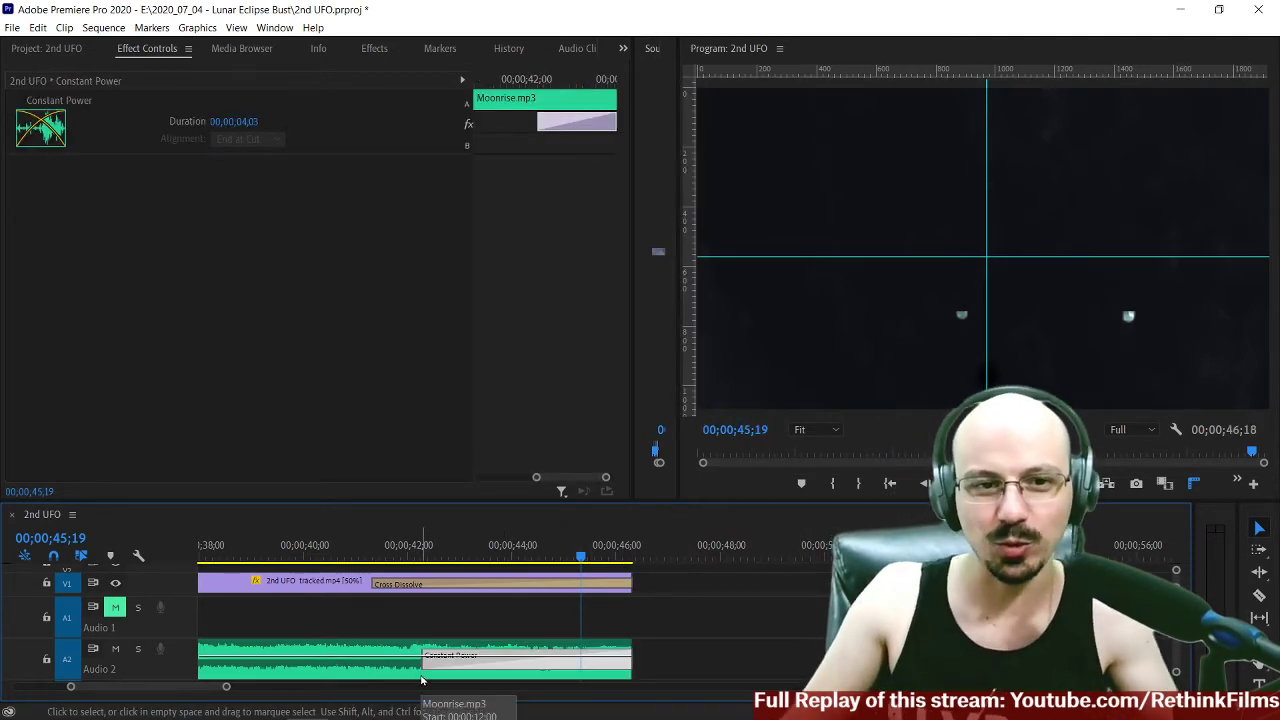
Play back the last seconds of the sequence to check how picture and music fade out together.
{"action": "left_click", "coordinate": [351, 551]}
{"action": "key", "text": "space"}
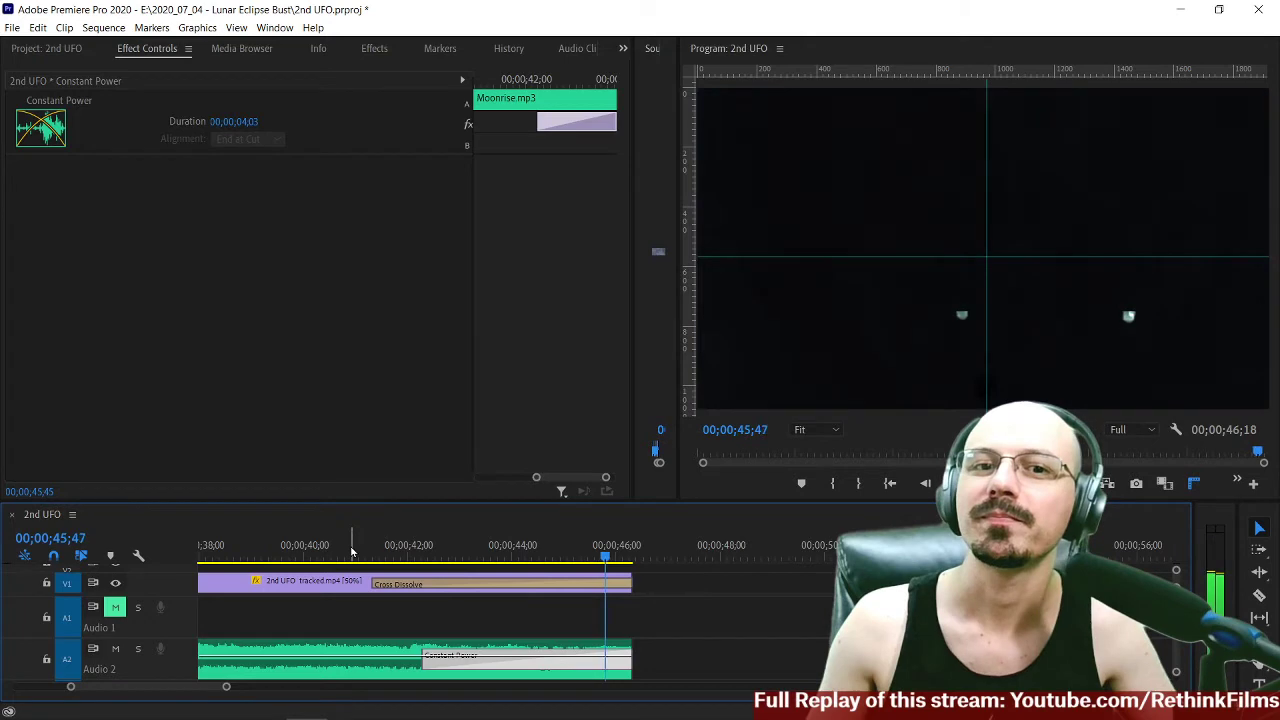
{"action": "key", "text": "minus"}
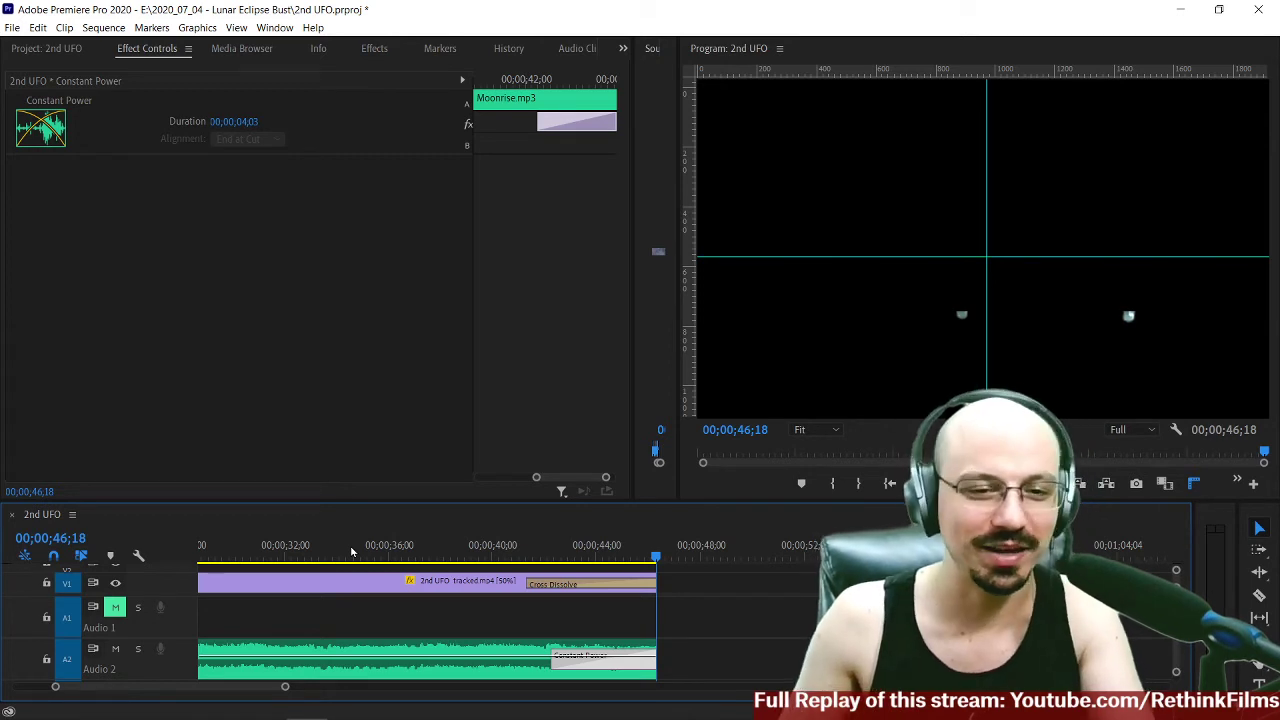
{"action": "left_click", "coordinate": [585, 560]}
{"action": "key", "text": "minus"}
{"action": "key", "text": "minus"}
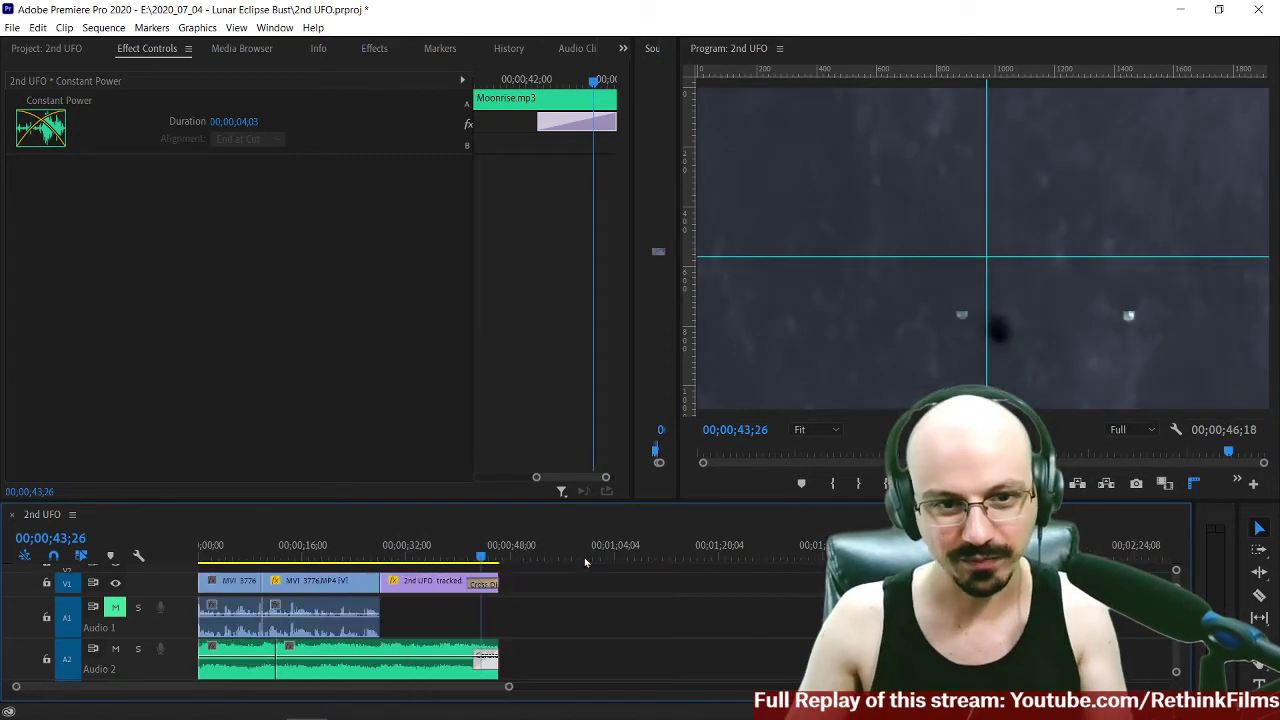
{"action": "key", "text": "minus"}
{"action": "left_click_drag", "start_coordinate": [340, 556], "coordinate": [336, 556]}
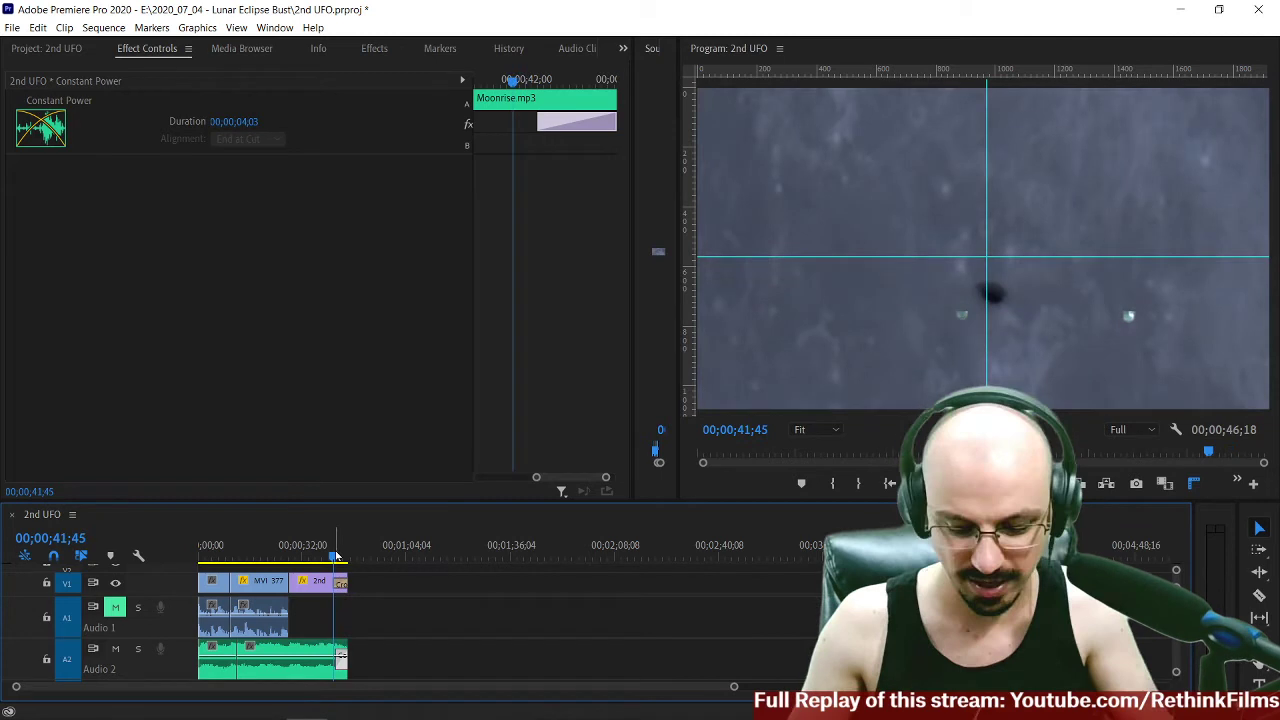
{"action": "key", "text": "End"}
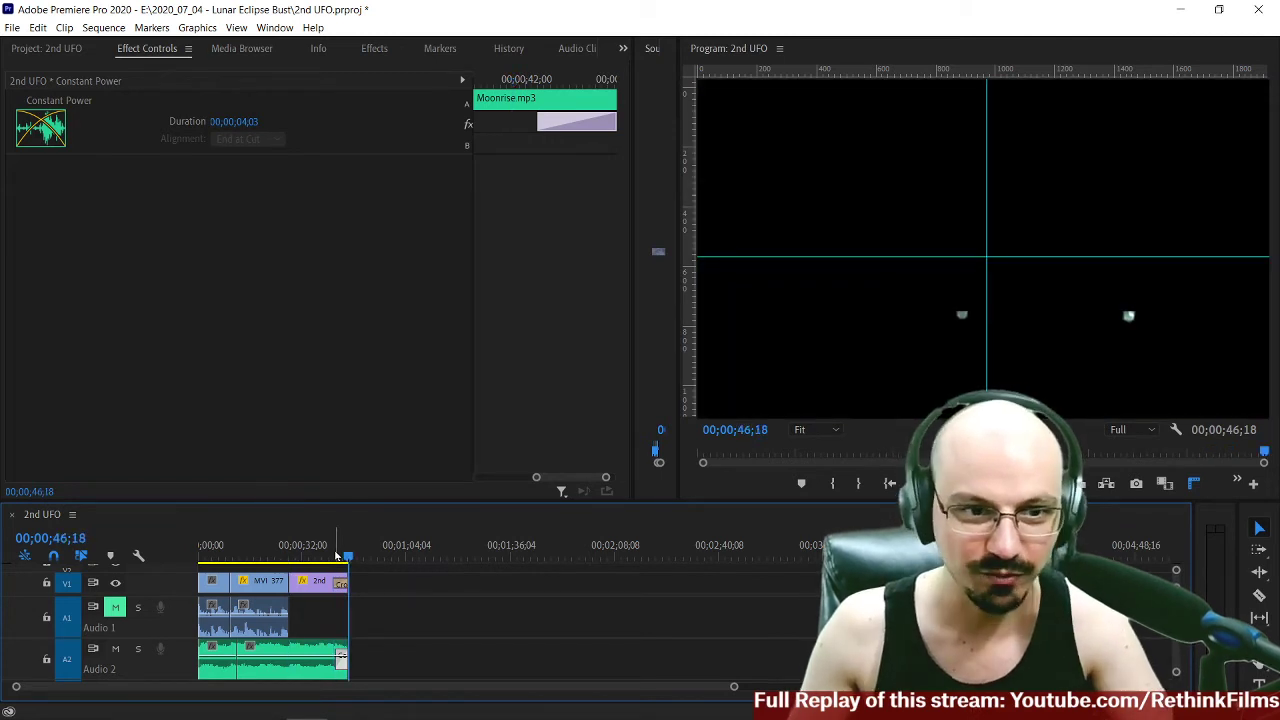
Check the opening seconds of the sequence and apply the default audio transition to the start of the music on A2.
{"action": "key", "text": "space"}
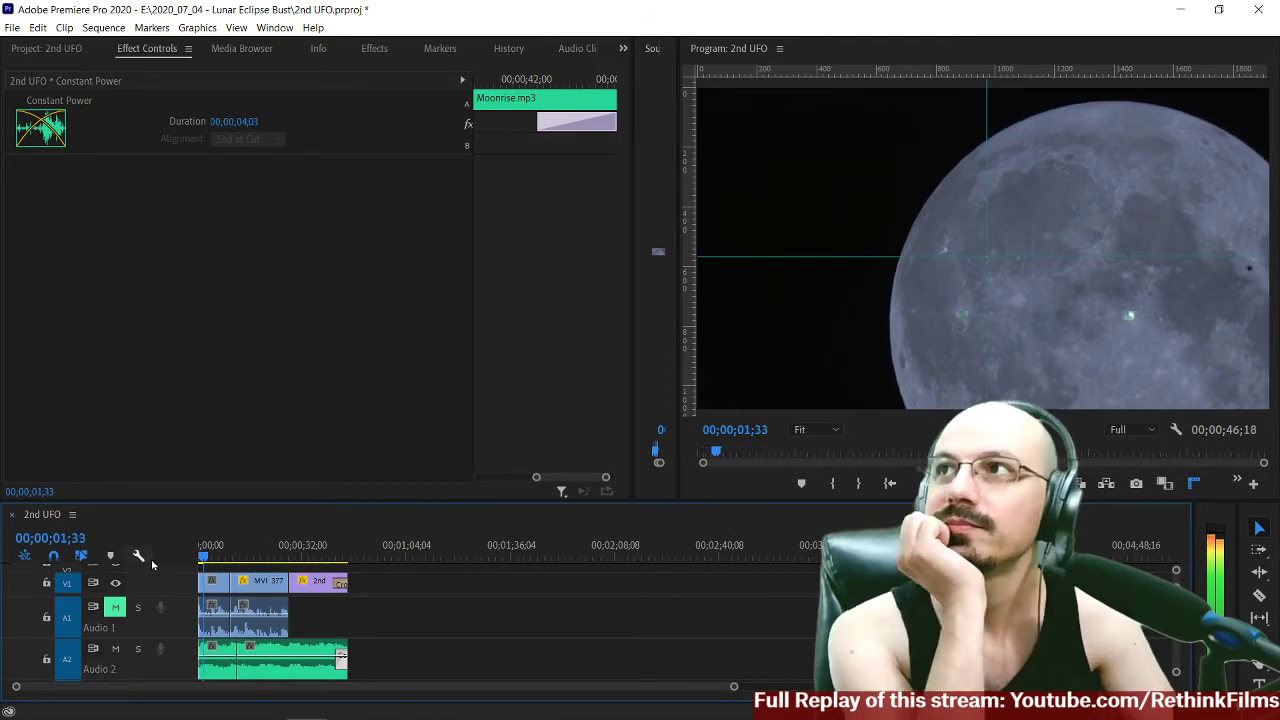
{"action": "key", "text": "equal"}
{"action": "key", "text": "equal"}
{"action": "key", "text": "equal"}
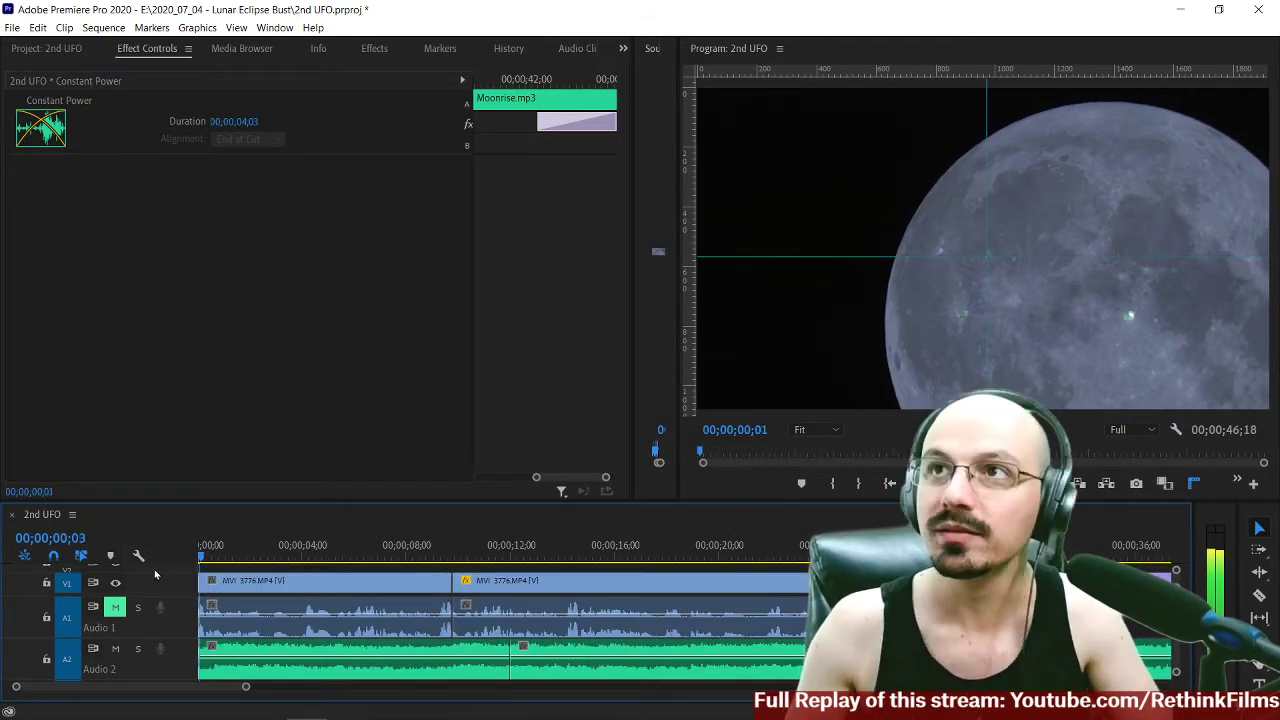
{"action": "left_click", "coordinate": [194, 553]}
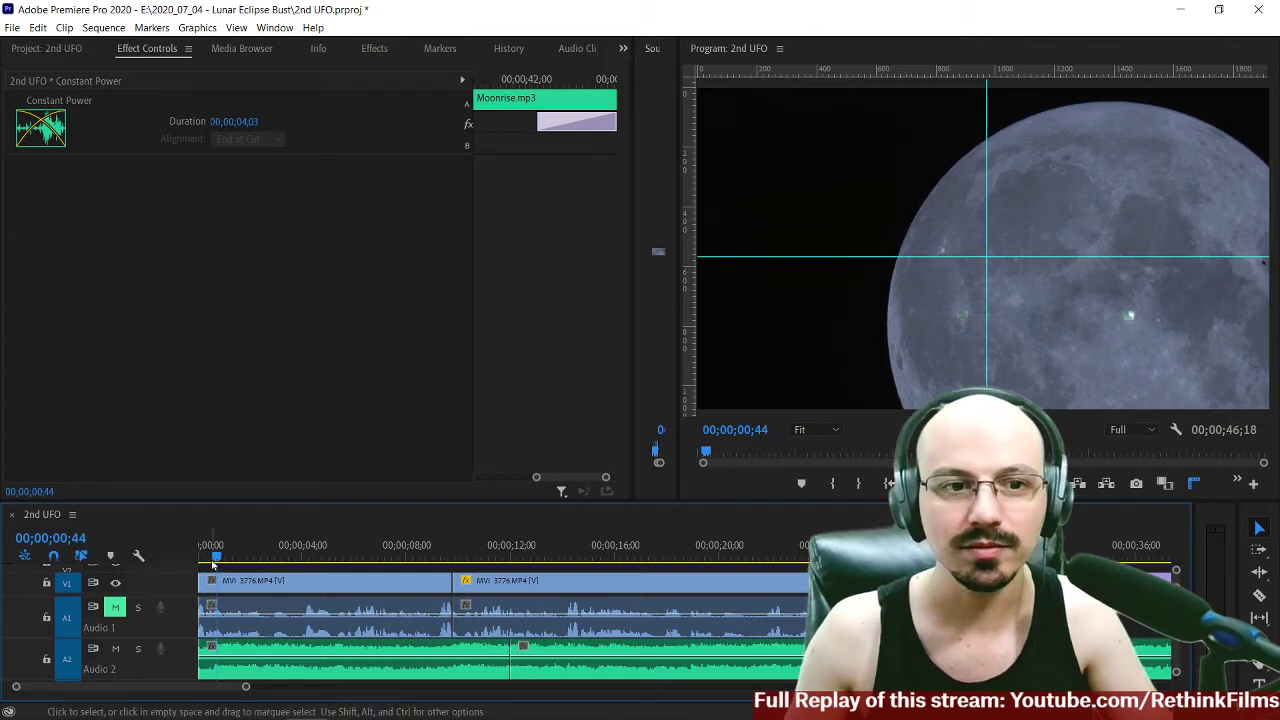
{"action": "right_click", "coordinate": [205, 648]}
{"action": "left_click", "coordinate": [275, 614]}
{"action": "scroll", "coordinate": [228, 585], "scroll_direction": "up", "scroll_amount": 1}
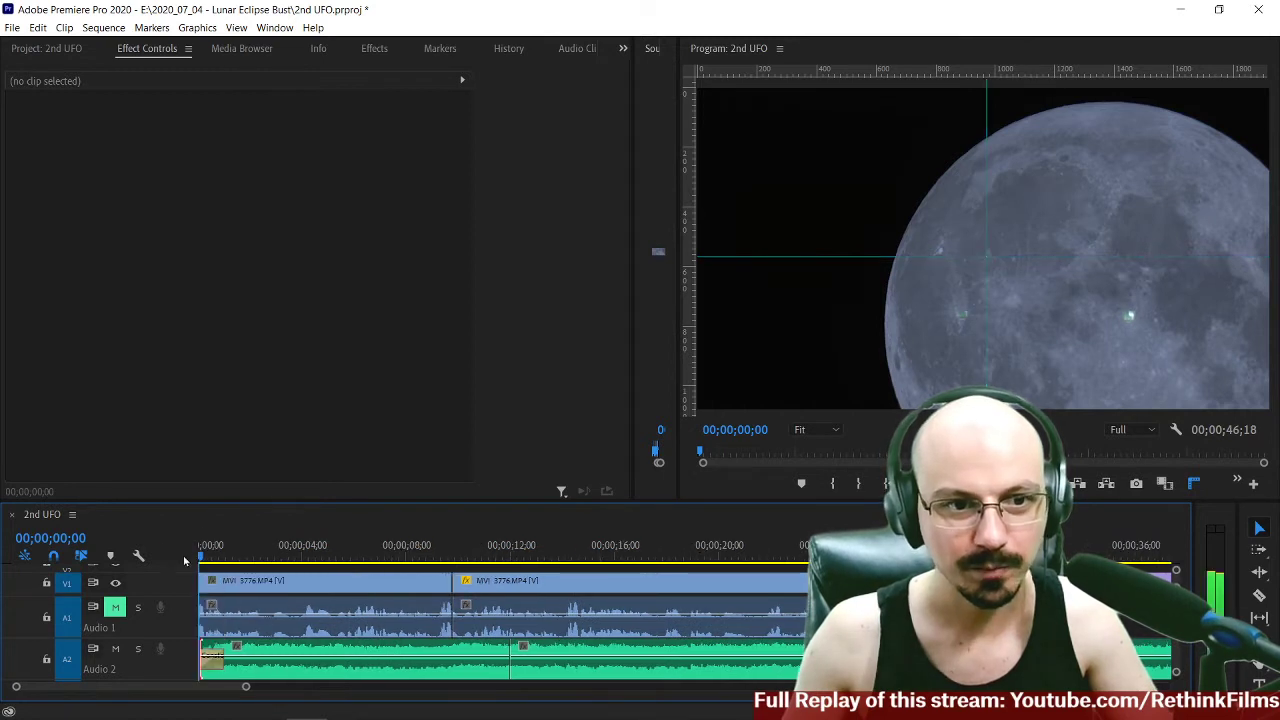
Play the whole sequence from its start to review the cuts, the music and the fades.
{"action": "key", "text": "space"}
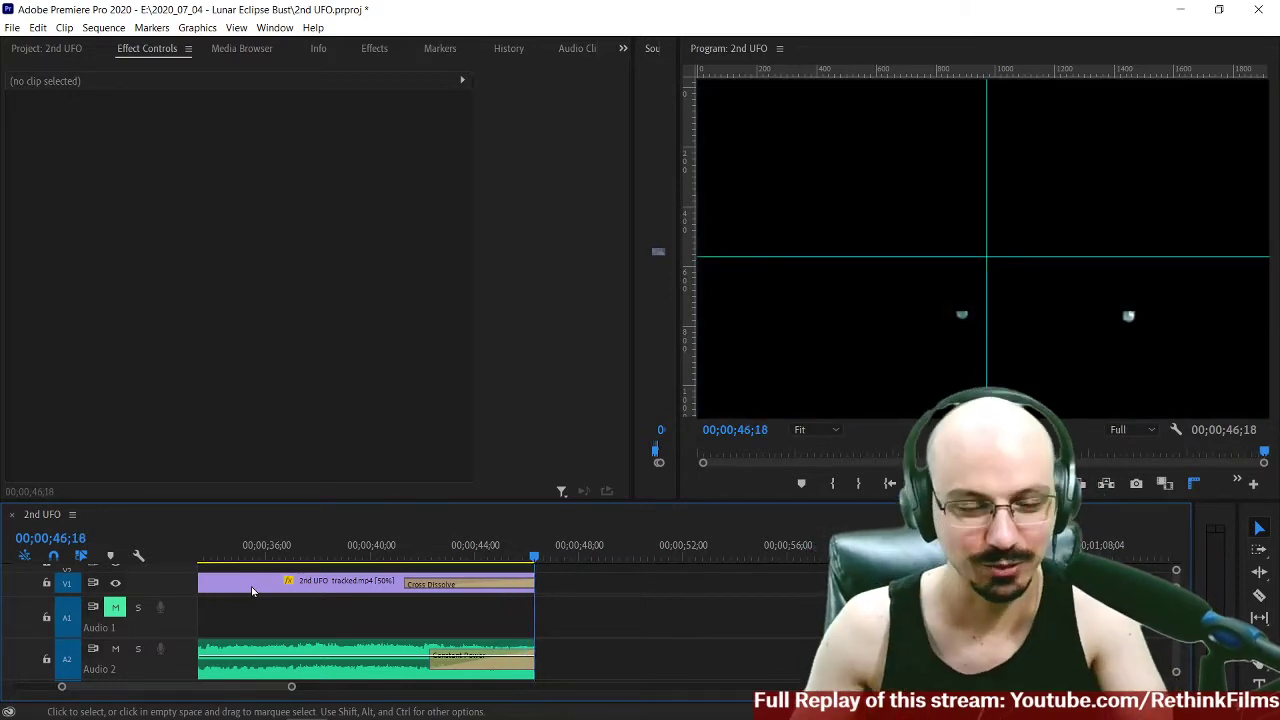
{"action": "key", "text": "backslash"}
{"action": "key", "text": "Home"}
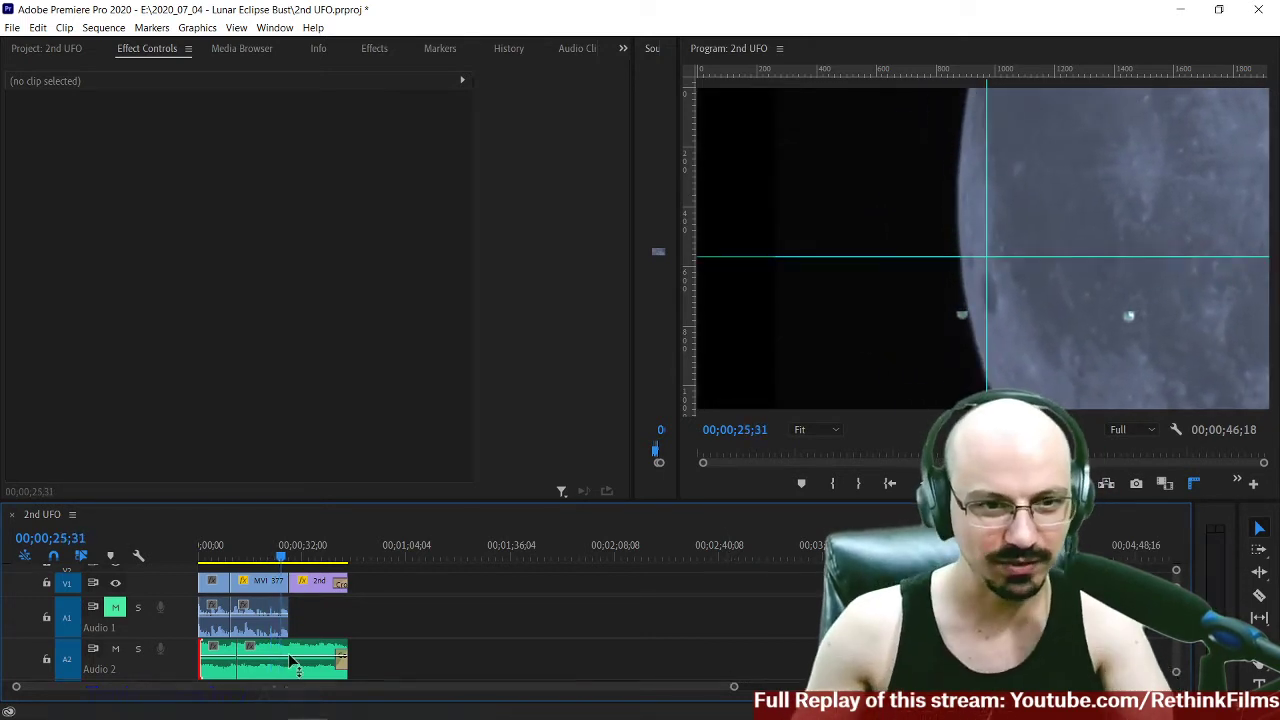
Scrub the zoomed moon clip back from 00;00;25;06 to 00;00;22;00 to examine how the frame follows the UFO.
{"action": "left_click", "coordinate": [280, 558]}
{"action": "key", "text": "equal"}
{"action": "key", "text": "equal"}
{"action": "key", "text": "equal"}
{"action": "key", "text": "equal"}
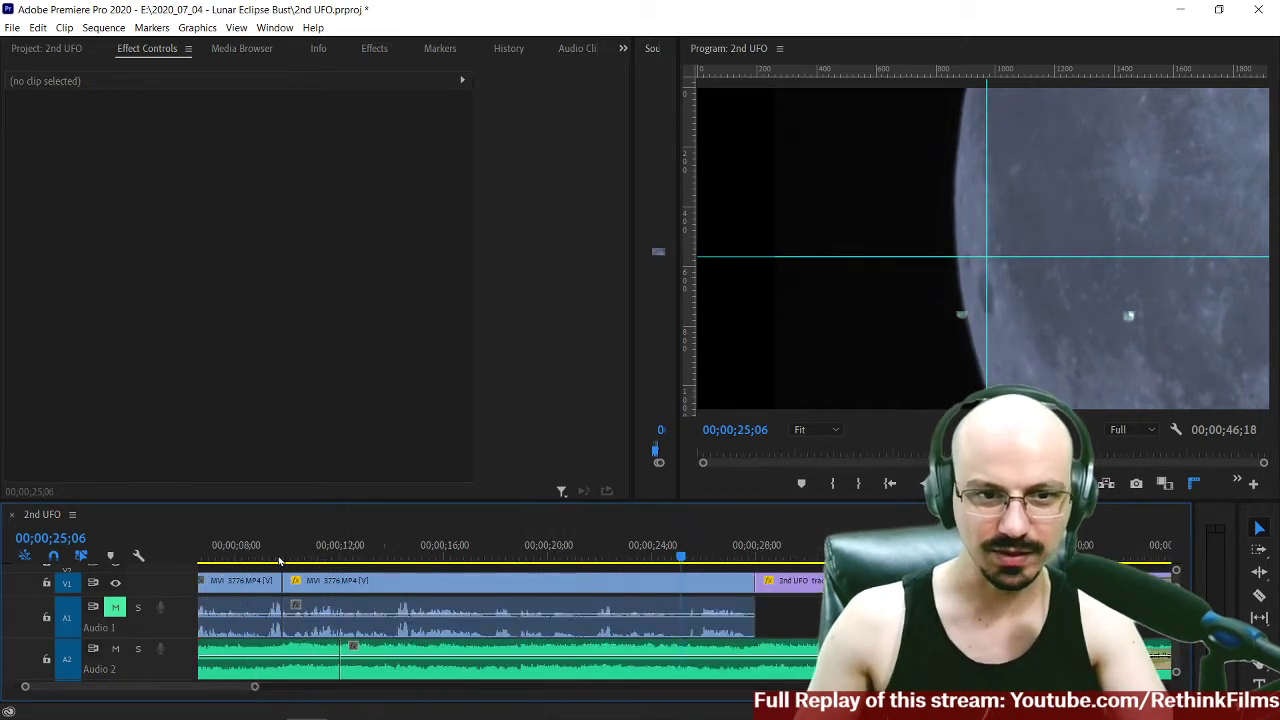
{"action": "scroll", "coordinate": [684, 620], "scroll_direction": "down", "scroll_amount": 2}
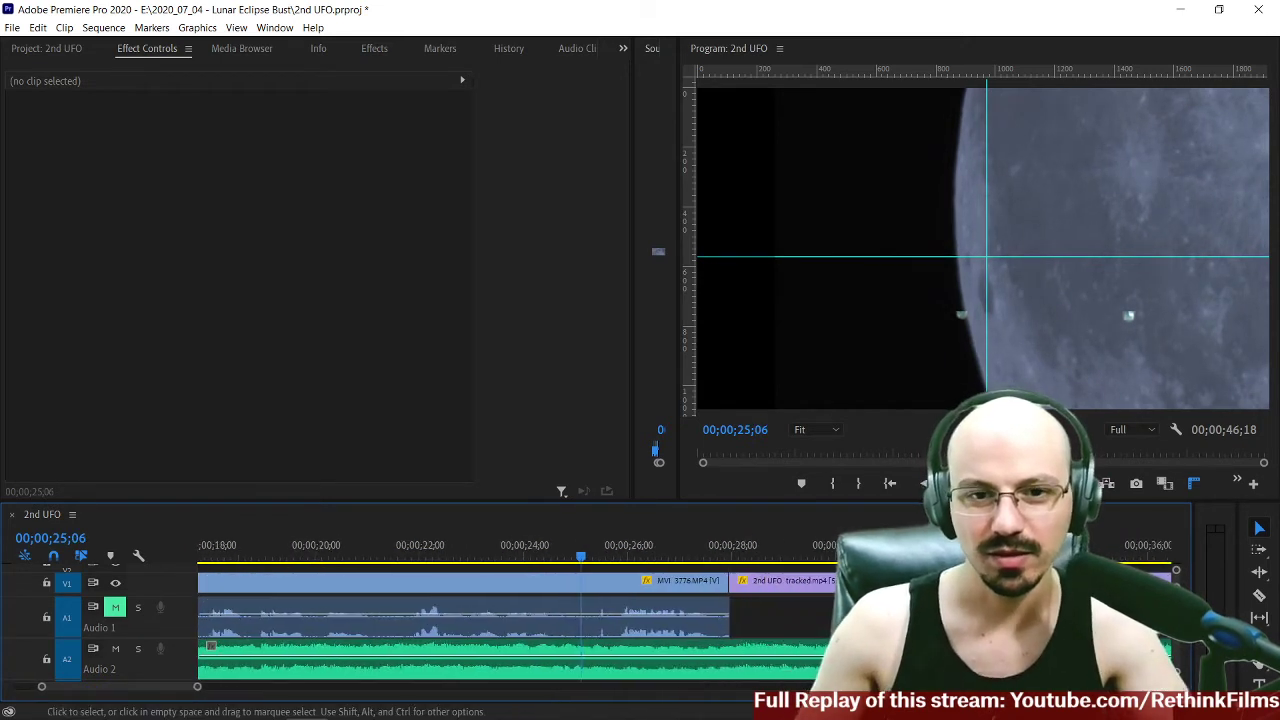
{"action": "left_click", "coordinate": [496, 560]}
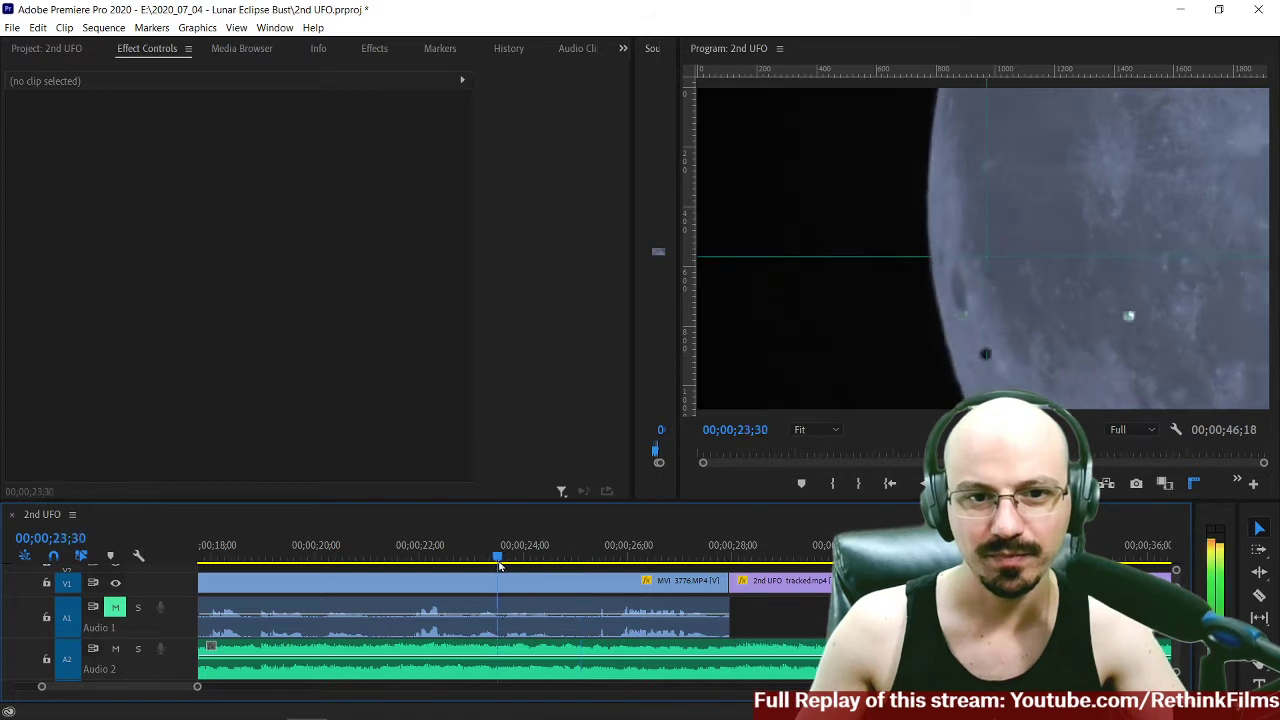
{"action": "left_click_drag", "start_coordinate": [495, 560], "coordinate": [419, 557]}
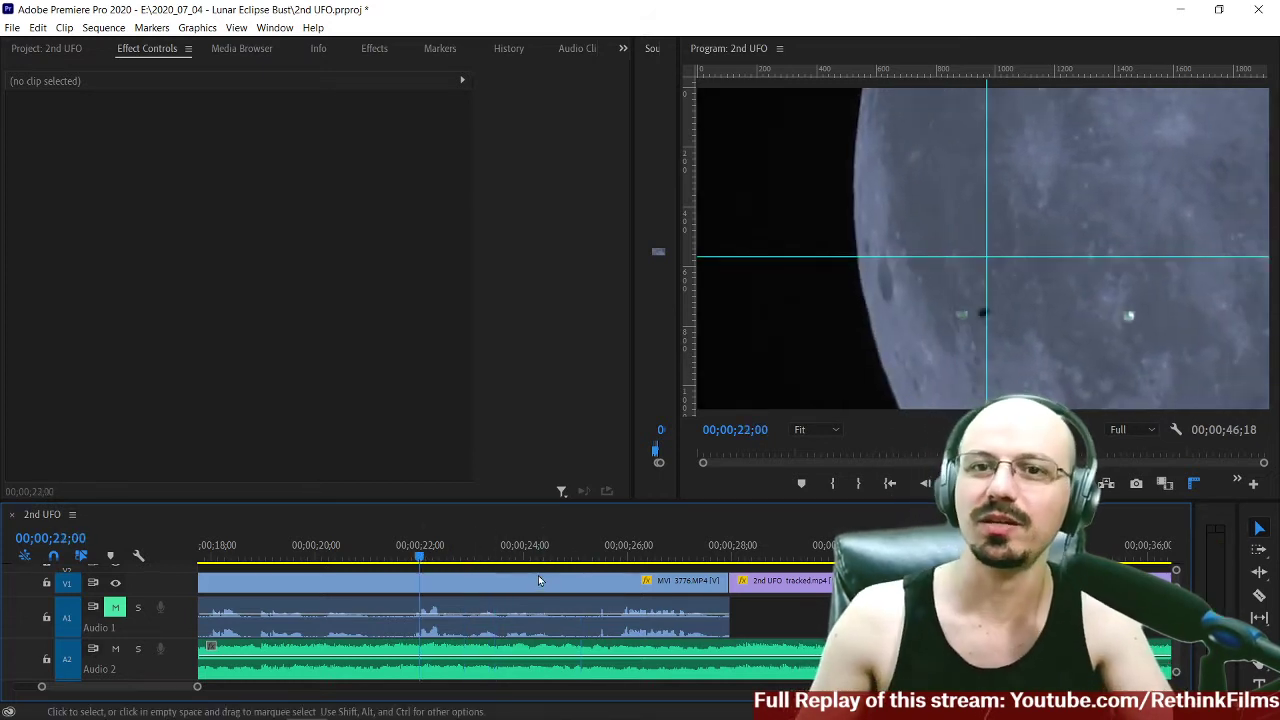
Select the second MVI_3776.MP4 clip and play it from about 00;00;22;00 to 00;00;23;53 to check its position animation.
{"action": "left_click", "coordinate": [589, 582]}
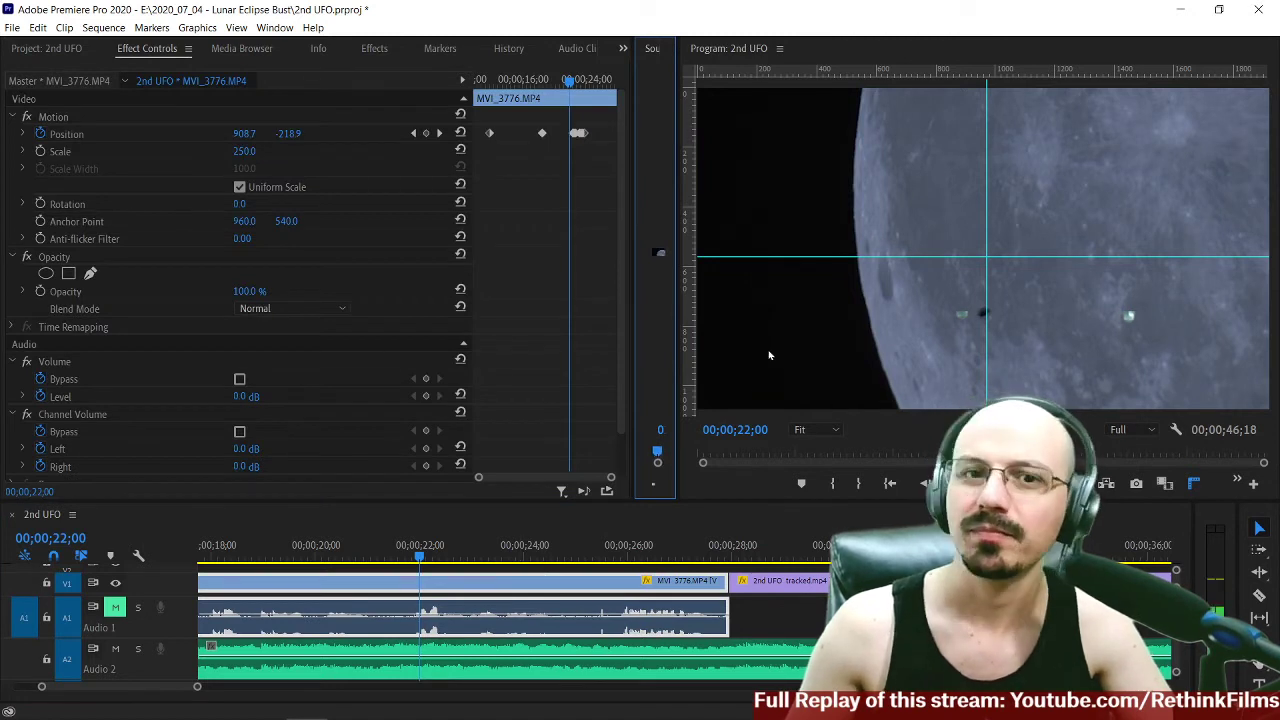
{"action": "left_click", "coordinate": [792, 625]}
{"action": "left_click", "coordinate": [443, 560]}
{"action": "left_click_drag", "start_coordinate": [443, 560], "coordinate": [413, 557]}
{"action": "left_click", "coordinate": [422, 590]}
{"action": "key", "text": "space"}
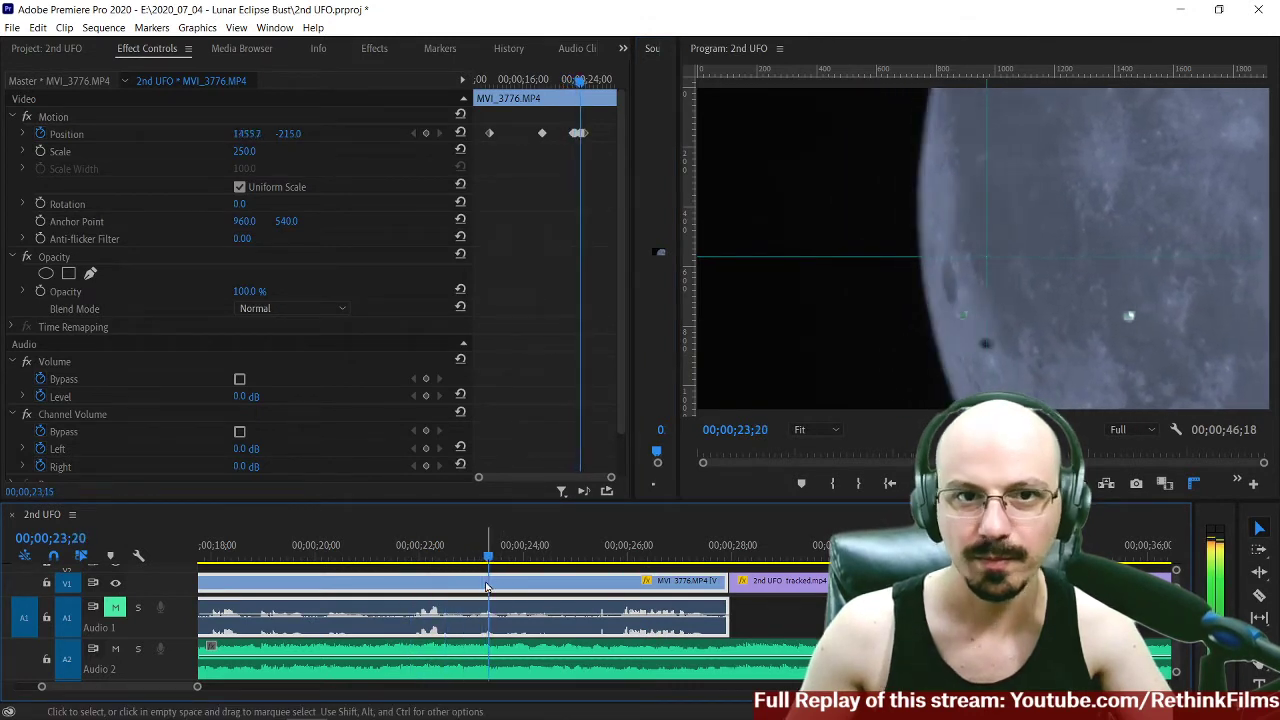
{"action": "key", "text": "space"}
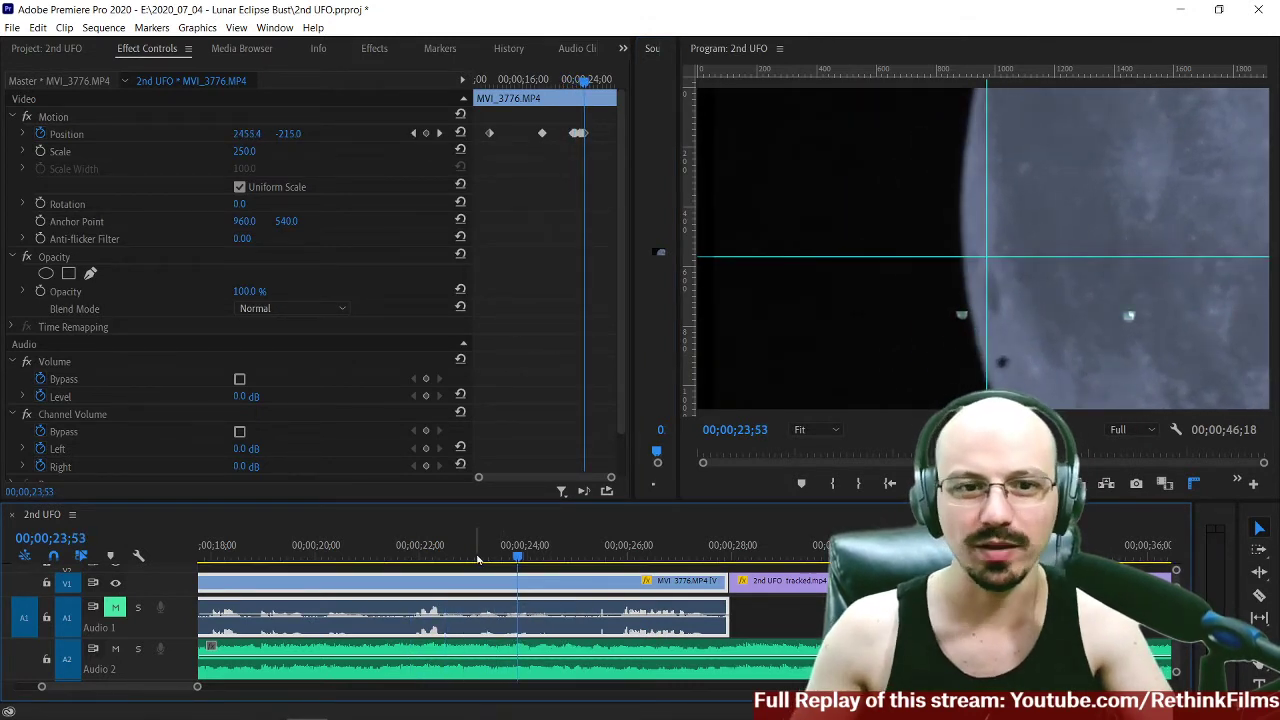
Replay the second MVI_3776.MP4 clip from before 00;00;22;00 and step through the frames where the UFO nears the moon's edge.
{"action": "left_click", "coordinate": [396, 558]}
{"action": "key", "text": "space"}
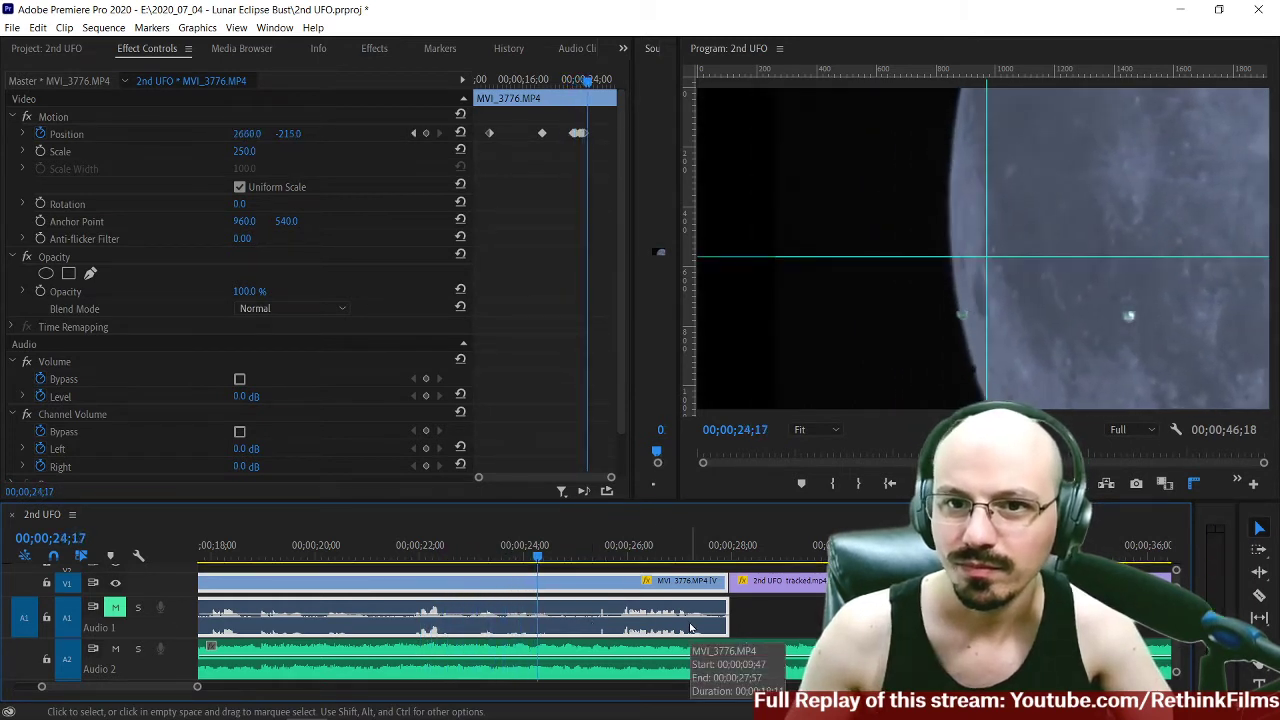
{"action": "key", "text": "space"}
{"action": "key", "text": "space"}
{"action": "key", "text": "Right"}
{"action": "key", "text": "Right"}
{"action": "key", "text": "Right"}
{"action": "key", "text": "Right"}
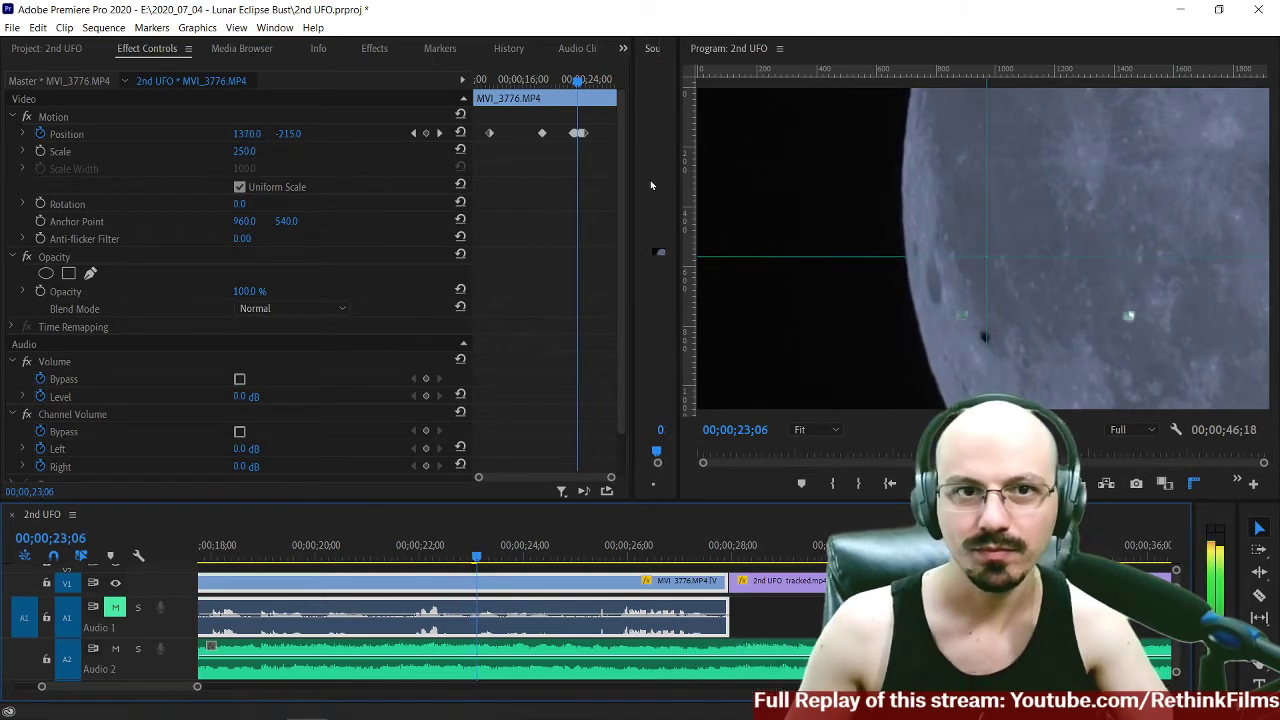
Zoom in on the clip's position keyframes and examine the frames from 00;00;23;00 to 00;00;23;20 for UFO drift.
{"action": "left_click", "coordinate": [576, 81]}
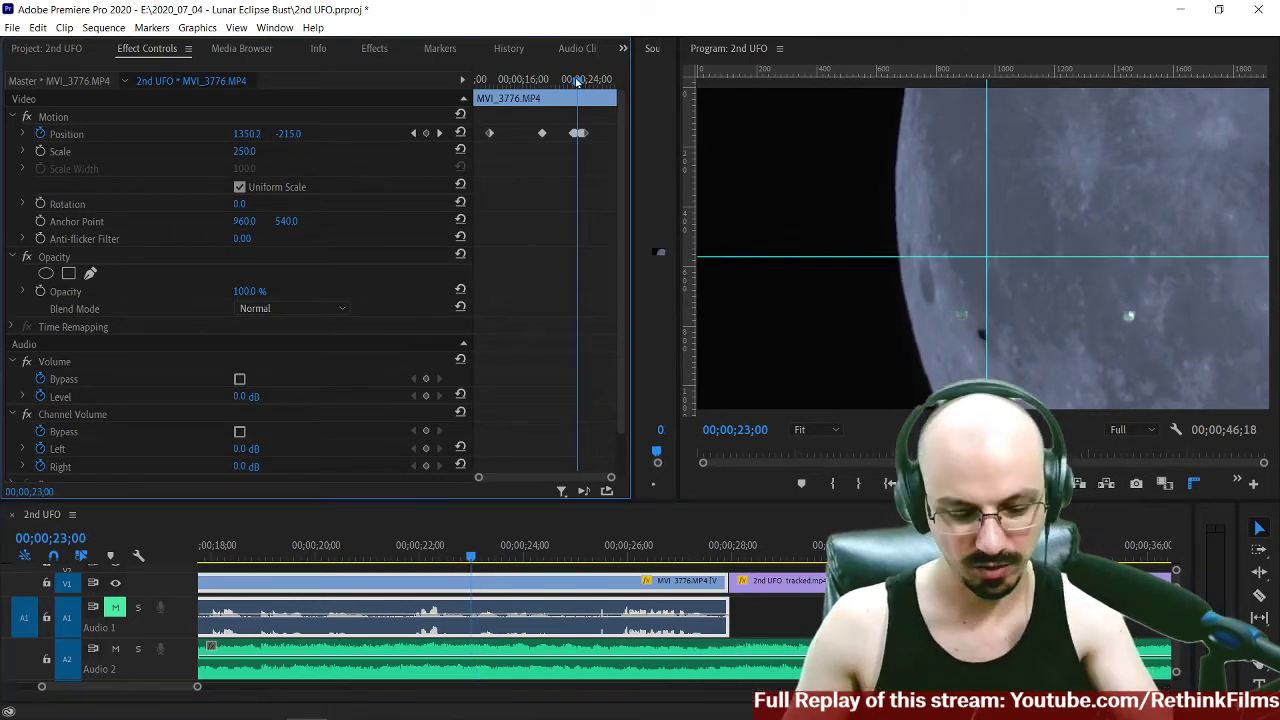
{"action": "key", "text": "equal"}
{"action": "key", "text": "equal"}
{"action": "key", "text": "equal"}
{"action": "key", "text": "shift+Right"}
{"action": "key", "text": "shift+Right"}
{"action": "key", "text": "shift+Right"}
{"action": "key", "text": "shift+Right"}
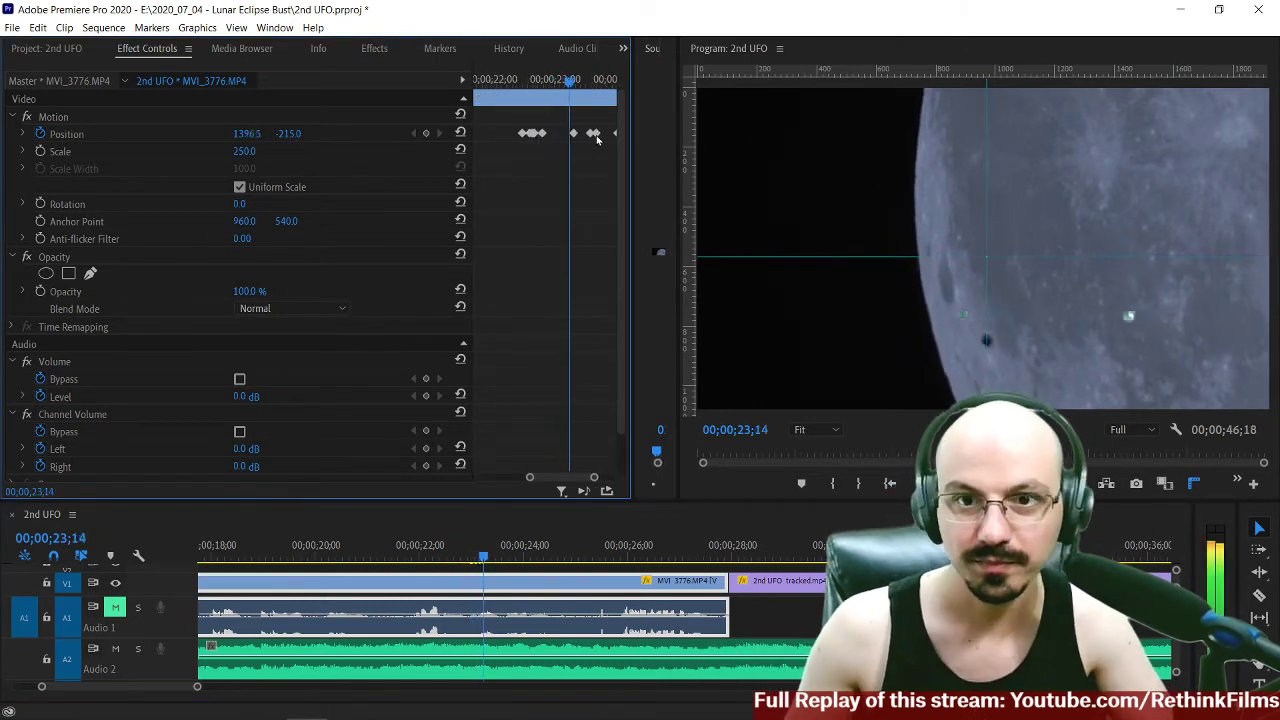
{"action": "key", "text": "Right"}
{"action": "key", "text": "Right"}
{"action": "key", "text": "Right"}
{"action": "key", "text": "Left"}
{"action": "key", "text": "Left"}
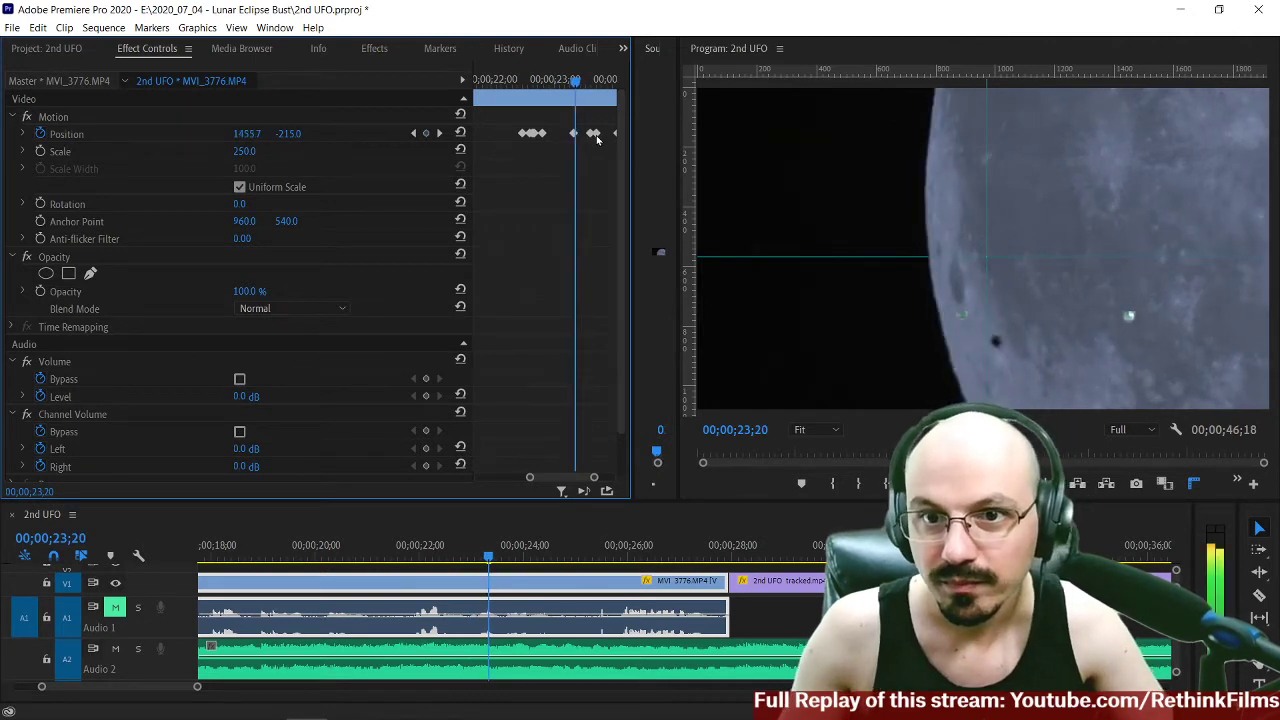
Adjust the clip's horizontal position at 00;00;23;21 and 00;00;23;22 to bring the UFO back to the vertical guide.
{"action": "left_click", "coordinate": [330, 134]}
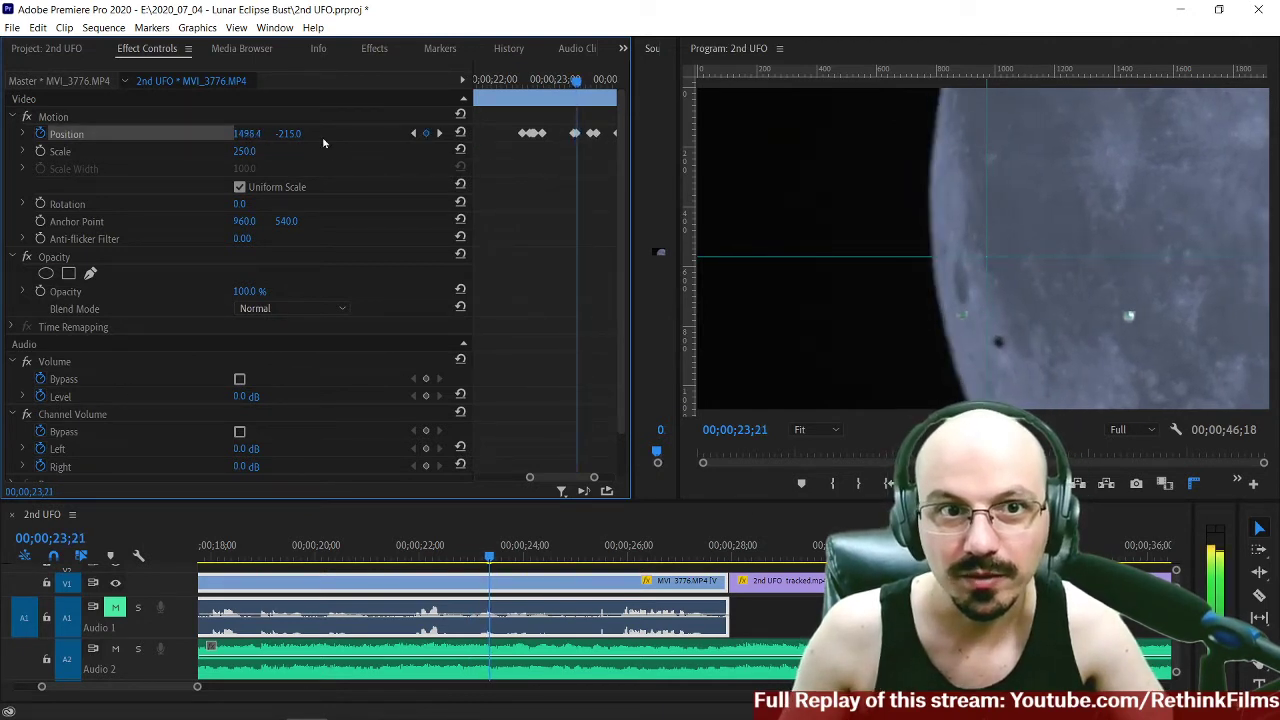
{"action": "left_click_drag", "start_coordinate": [245, 137], "coordinate": [220, 137]}
{"action": "key", "text": "Right"}
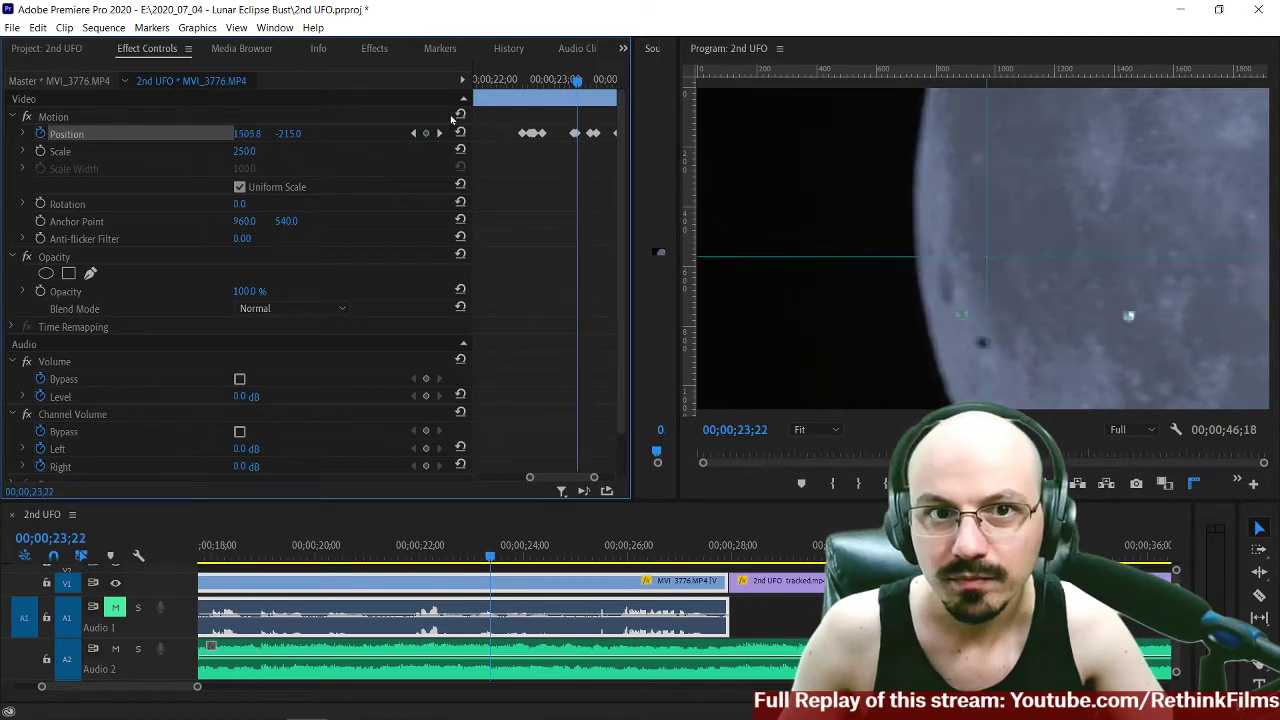
{"action": "left_click_drag", "start_coordinate": [245, 137], "coordinate": [252, 135]}
Keyframe the horizontal position through 00;00;23;26 and up to 00;00;23;32, keeping the UFO on the vertical guide.
{"action": "key", "text": "Right"}
{"action": "key", "text": "Right"}
{"action": "key", "text": "Right"}
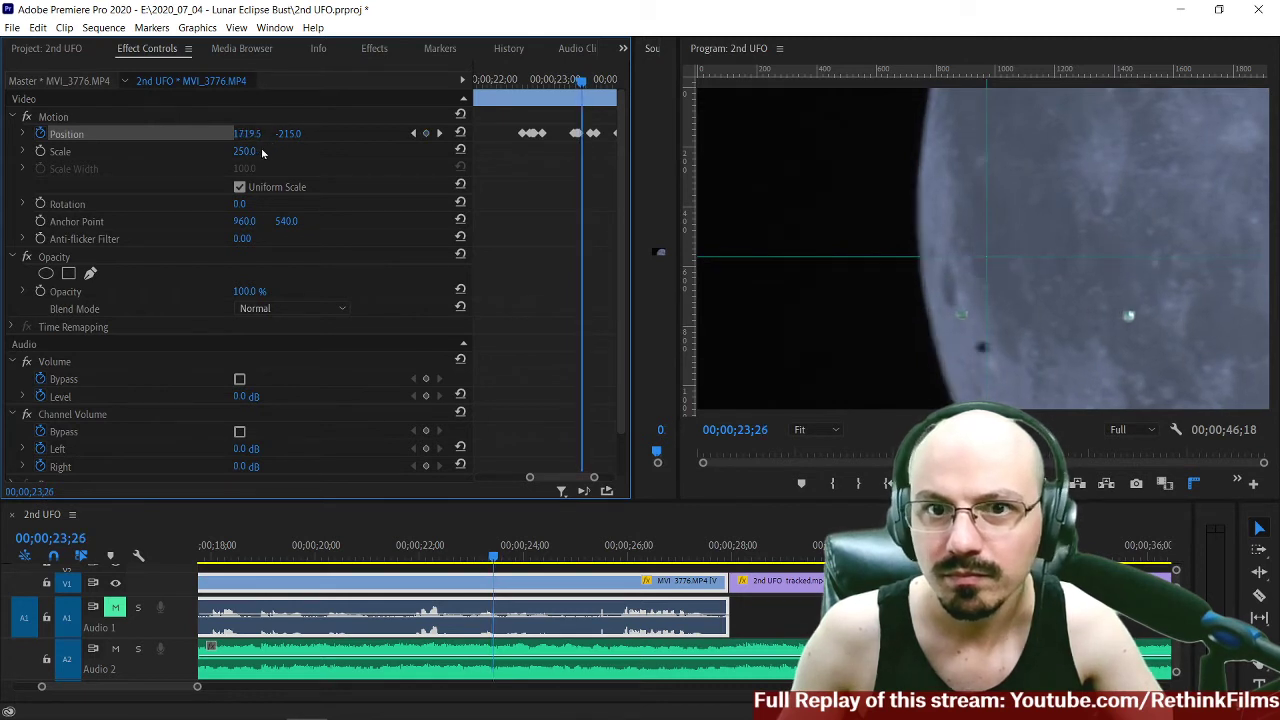
{"action": "left_click_drag", "start_coordinate": [247, 135], "coordinate": [252, 135]}
{"action": "key", "text": "Right"}
{"action": "key", "text": "Right"}
{"action": "key", "text": "Right"}
{"action": "key", "text": "Right"}
{"action": "key", "text": "Right"}
{"action": "key", "text": "Right"}
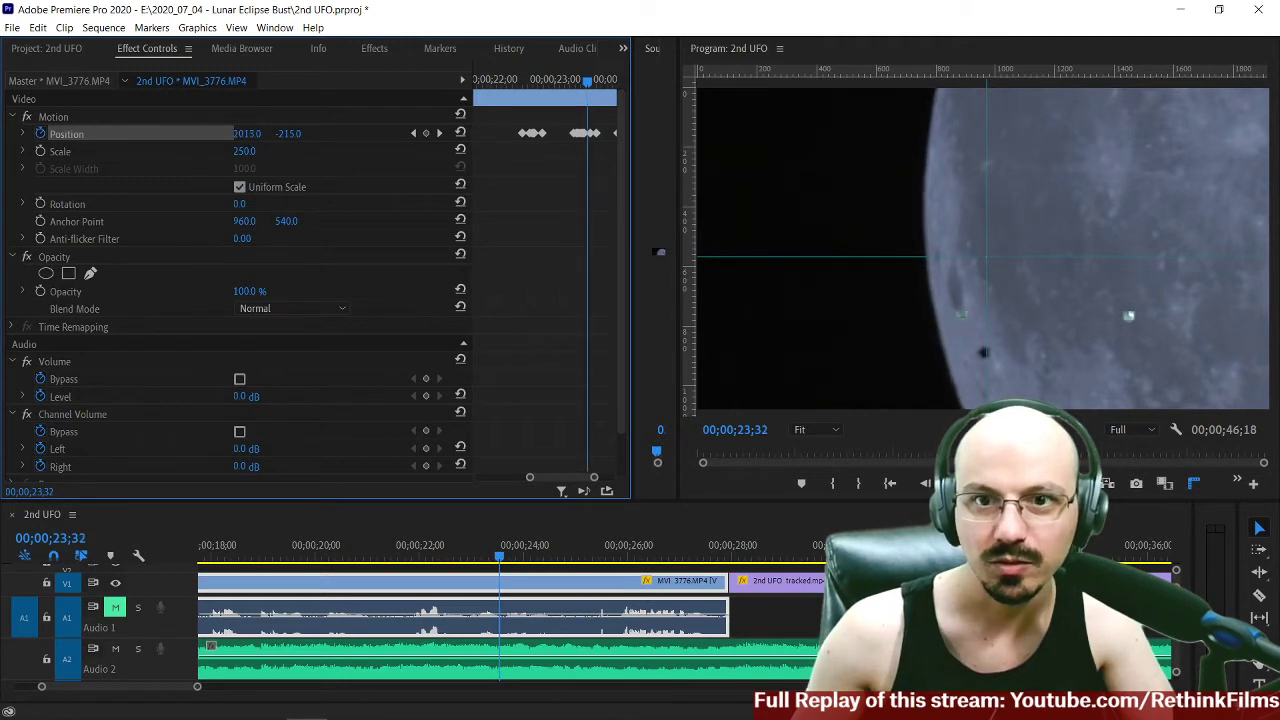
{"action": "left_click_drag", "start_coordinate": [252, 136], "coordinate": [244, 140]}
Set the clip's horizontal position to 2085 at 00;00;23;34.
{"action": "key", "text": "Right"}
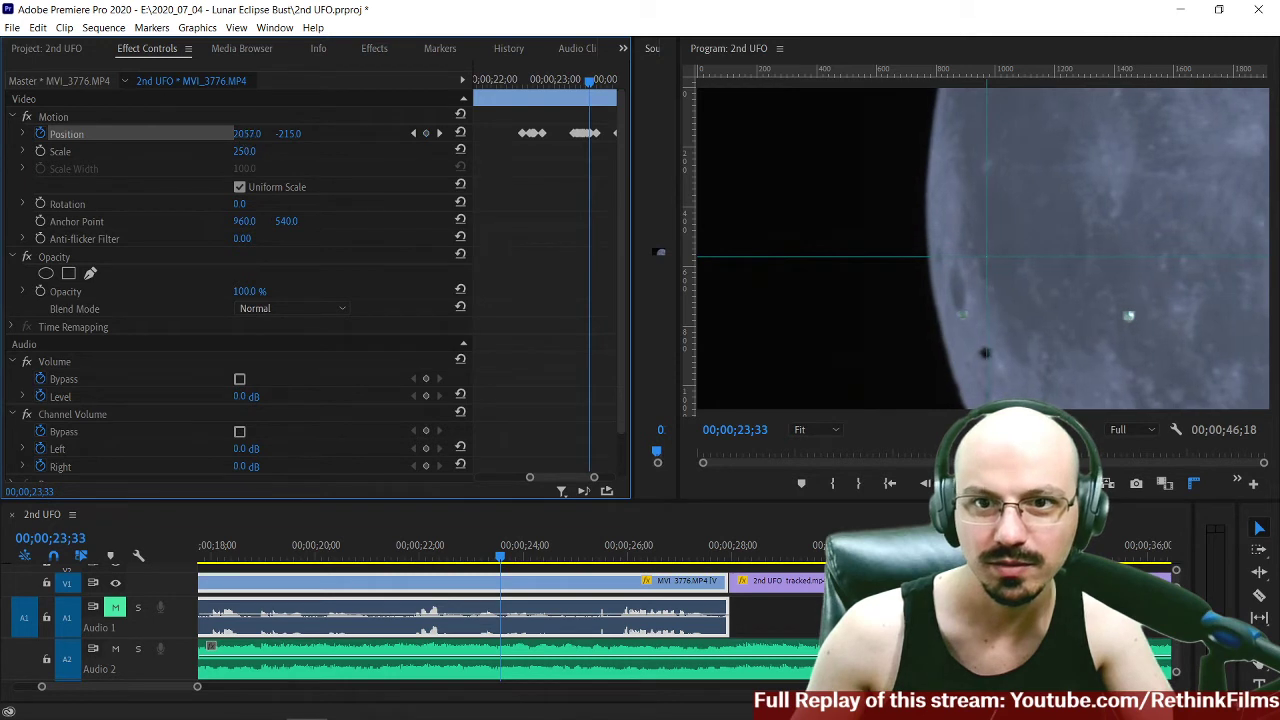
{"action": "key", "text": "Right"}
{"action": "left_click_drag", "start_coordinate": [244, 133], "coordinate": [247, 135]}
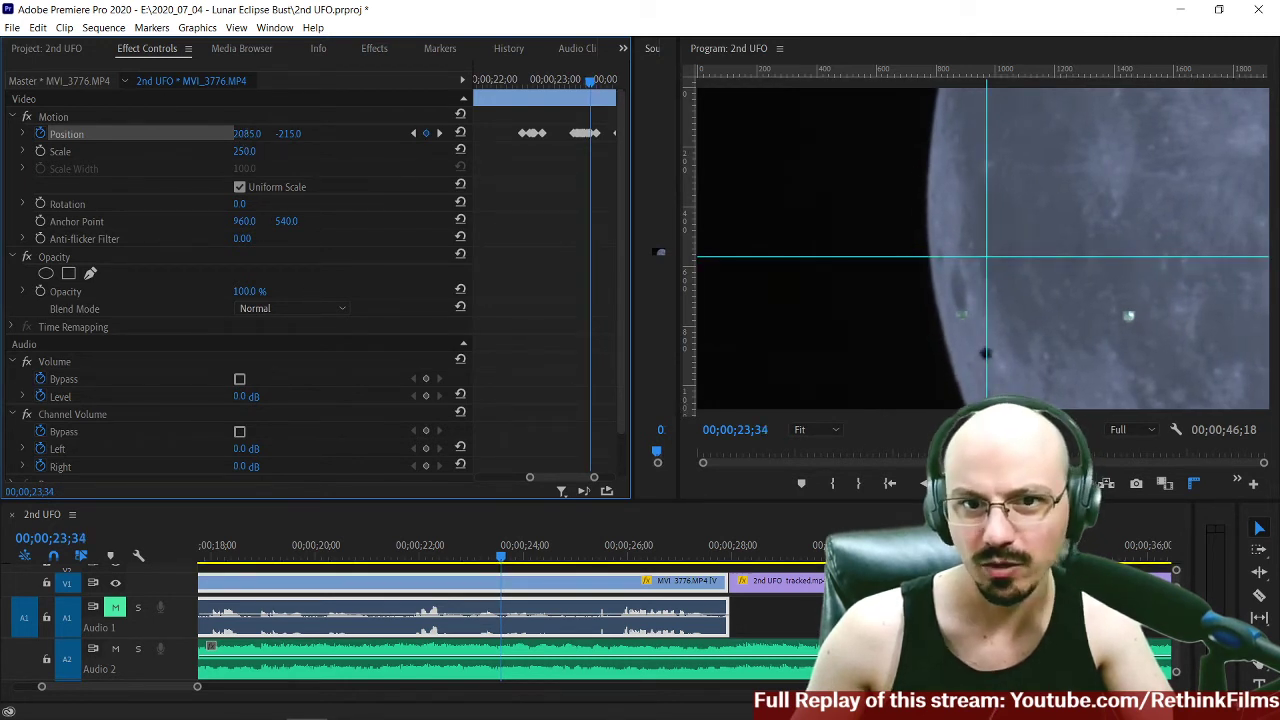
Enlarge the program preview to 100% around the UFO and set the horizontal position to 2099.7 at 00;00;23;36.
{"action": "left_click", "coordinate": [836, 430]}
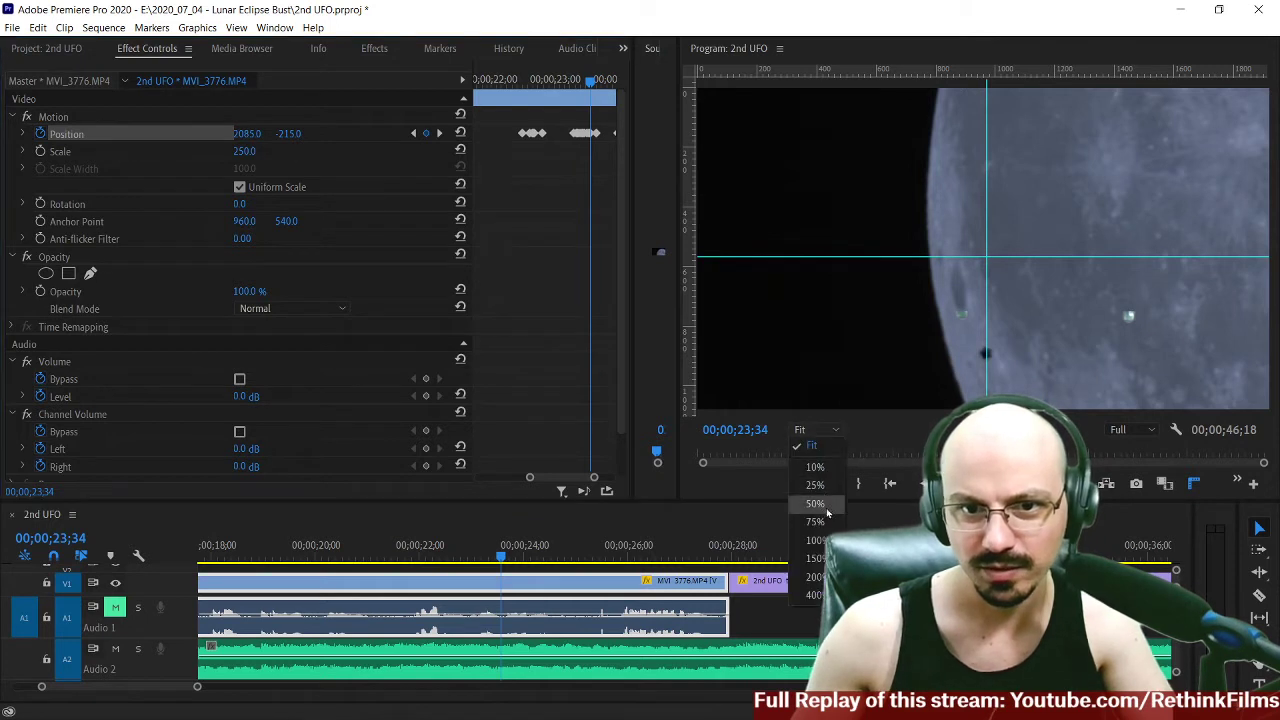
{"action": "left_click", "coordinate": [815, 540]}
{"action": "left_click_drag", "start_coordinate": [1265, 231], "coordinate": [1246, 328]}
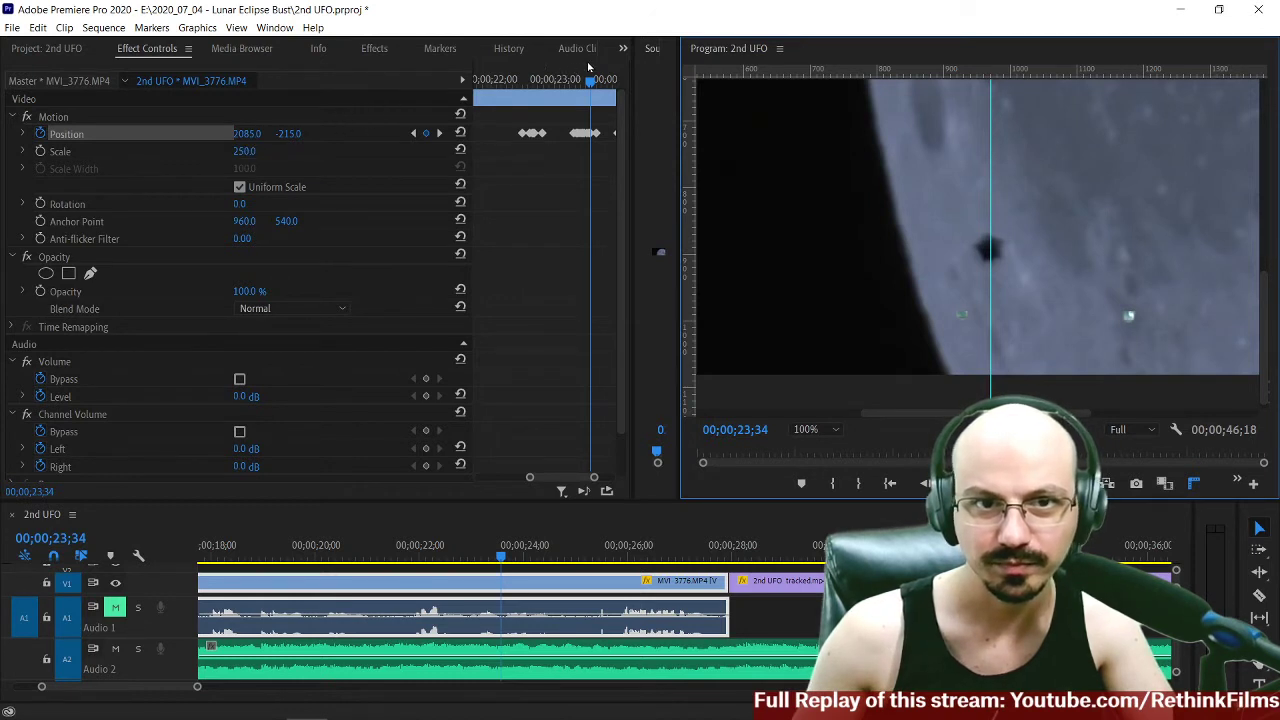
{"action": "left_click", "coordinate": [157, 51]}
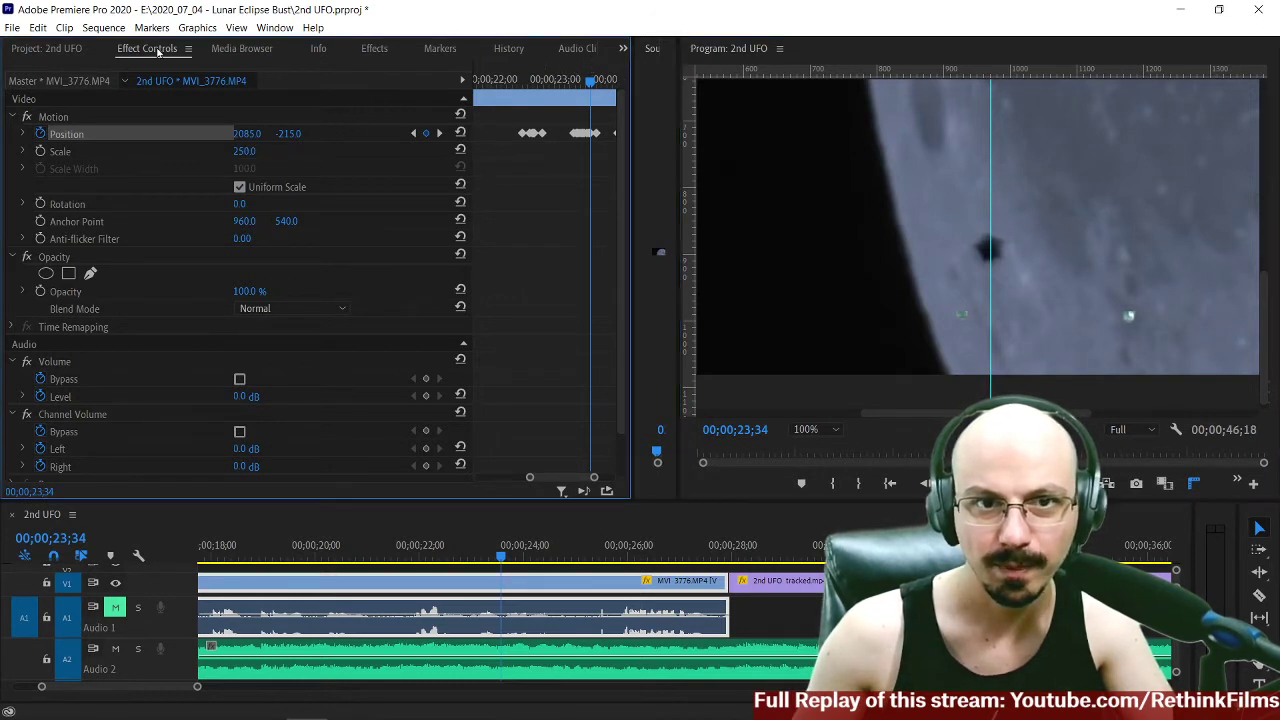
{"action": "key", "text": "Right"}
{"action": "key", "text": "Right"}
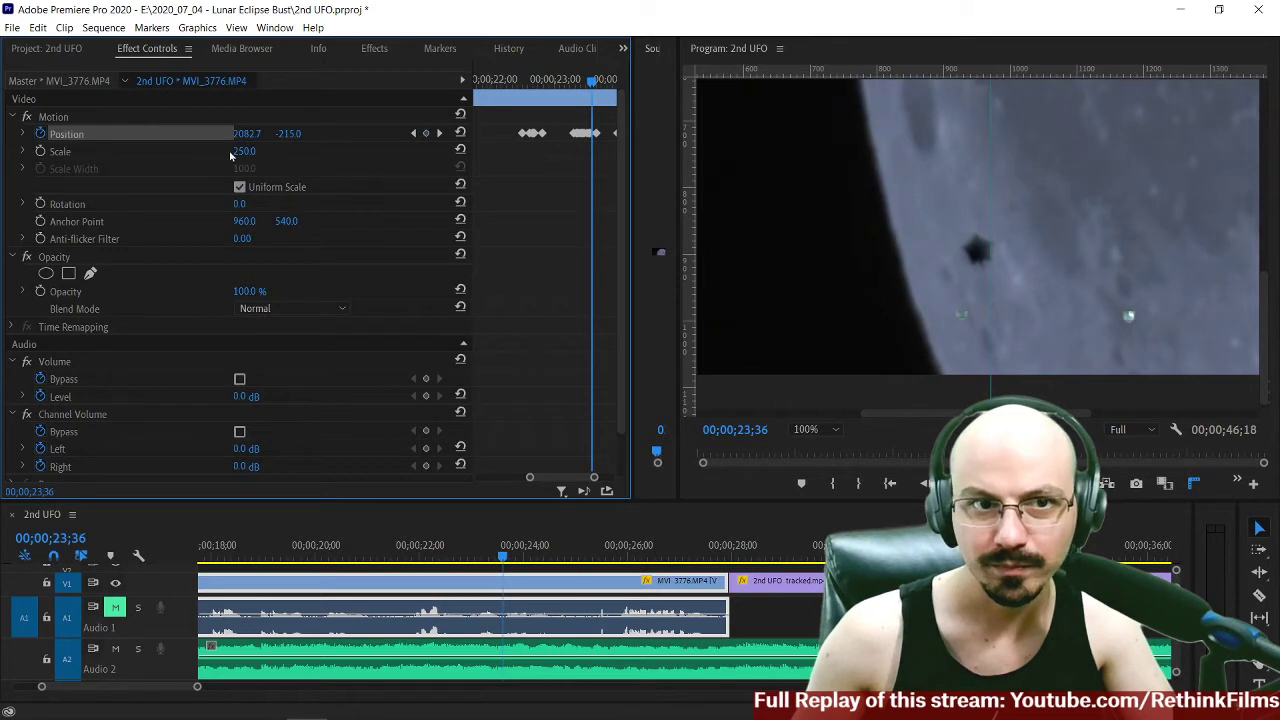
{"action": "left_click_drag", "start_coordinate": [247, 133], "coordinate": [264, 133]}
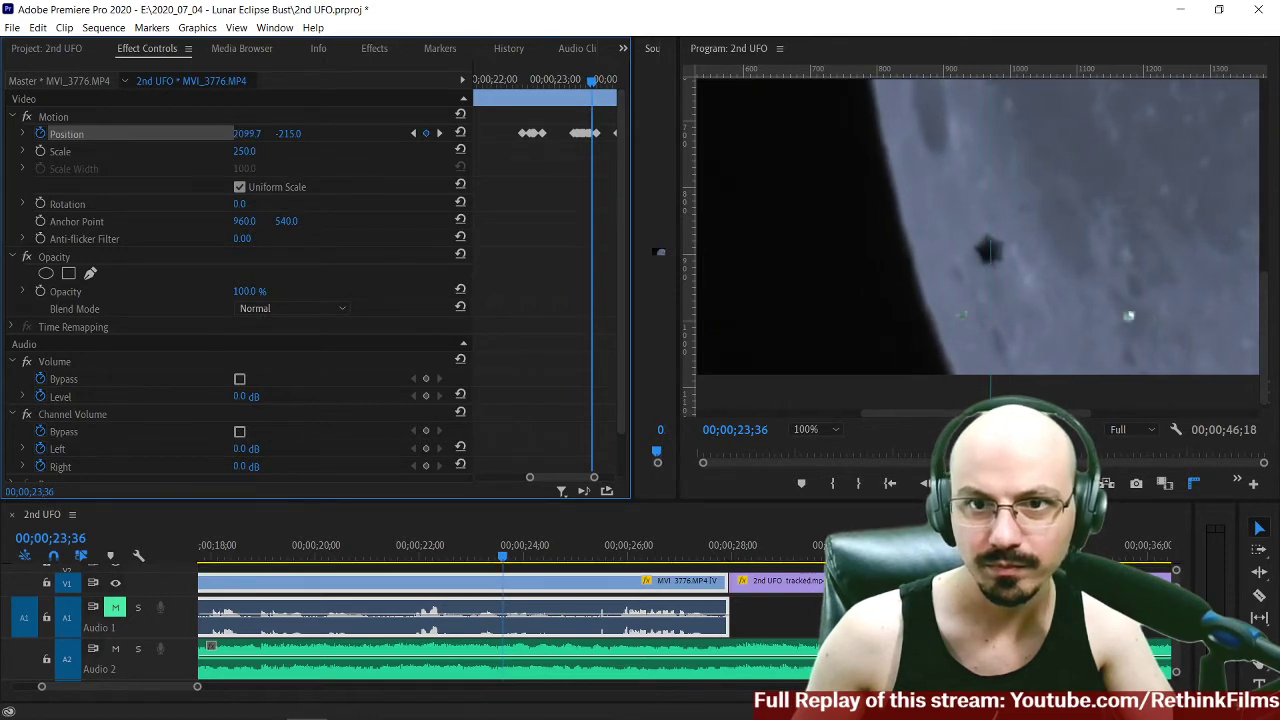
Keyframe the horizontal position from 00;00;23;37 to 00;00;23;40 to keep the UFO centred on the vertical guide.
{"action": "key", "text": "Right"}
{"action": "left_click_drag", "start_coordinate": [242, 137], "coordinate": [251, 136]}
{"action": "key", "text": "Right"}
{"action": "key", "text": "Right"}
{"action": "key", "text": "Right"}
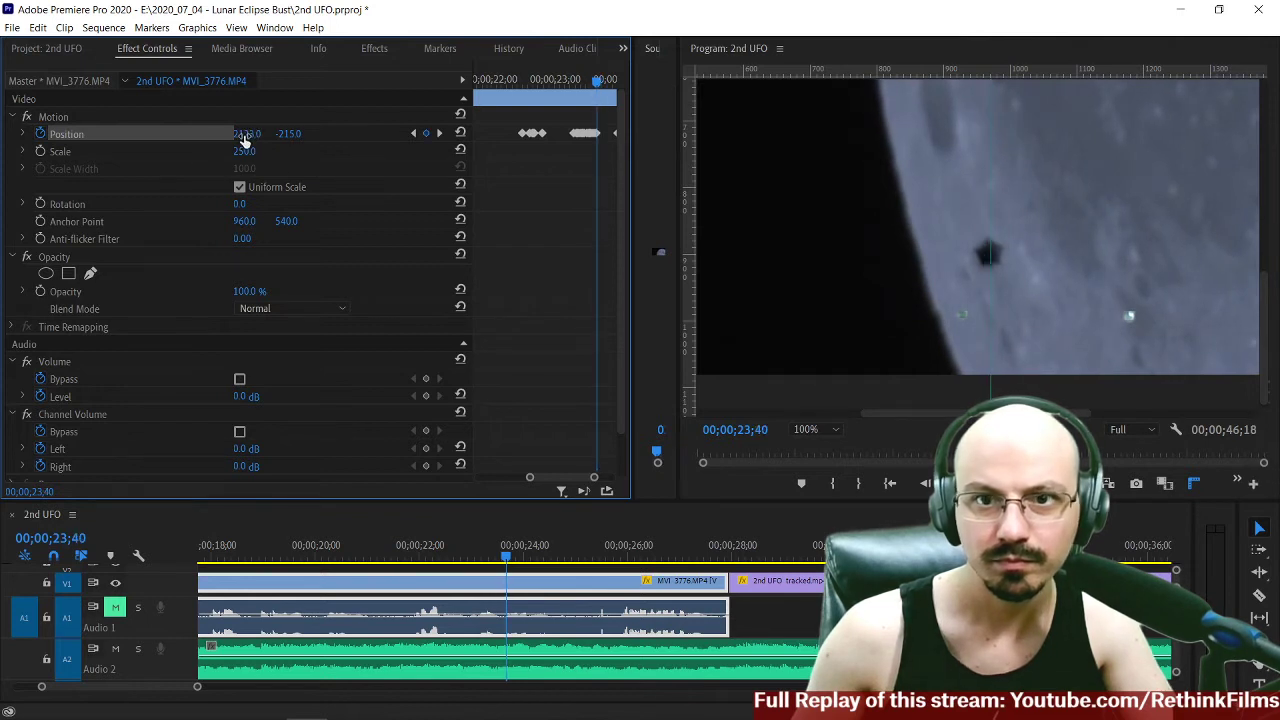
Correct the horizontal position from 00;00;23;41 to 00;00;23;44 so the UFO stays on the vertical guide.
{"action": "key", "text": "Right"}
{"action": "left_click_drag", "start_coordinate": [252, 134], "coordinate": [243, 134]}
{"action": "key", "text": "Right"}
{"action": "key", "text": "Right"}
{"action": "key", "text": "Right"}
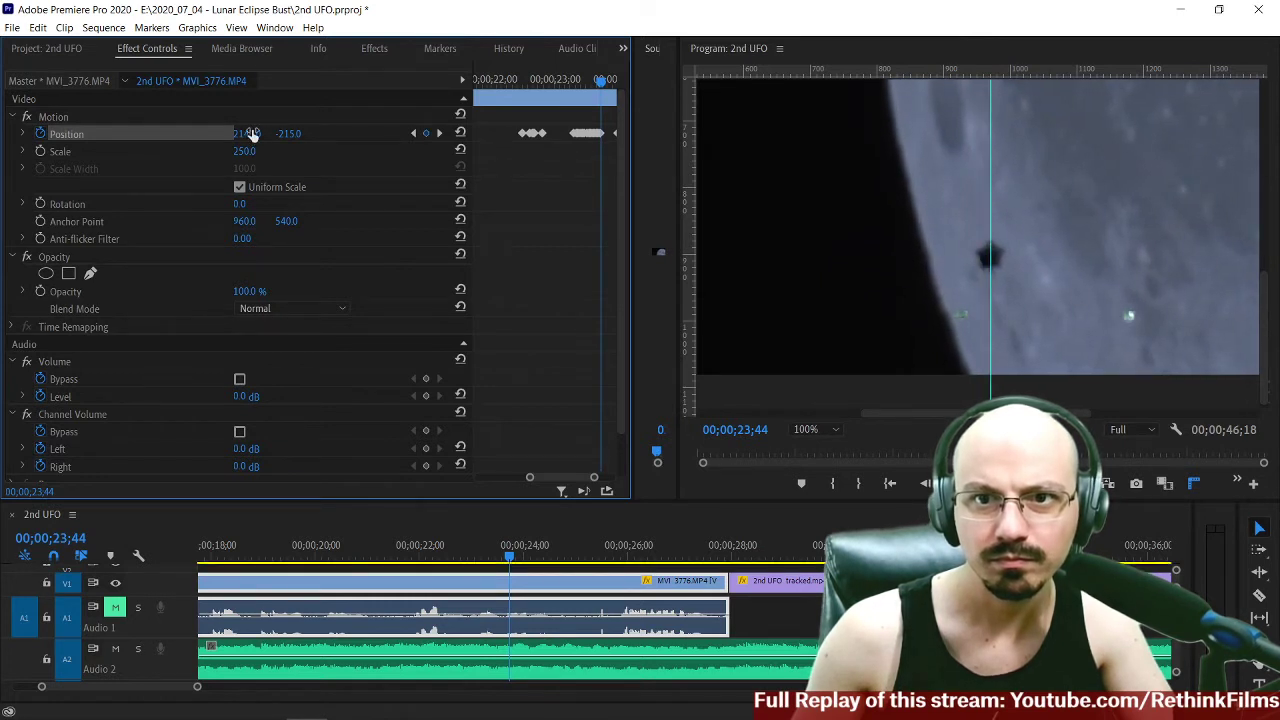
Fine-tune the horizontal position at 00;00;23;45 and 00;00;23;46 to align the UFO with the vertical guide.
{"action": "key", "text": "Right"}
{"action": "left_click_drag", "start_coordinate": [247, 134], "coordinate": [249, 134]}
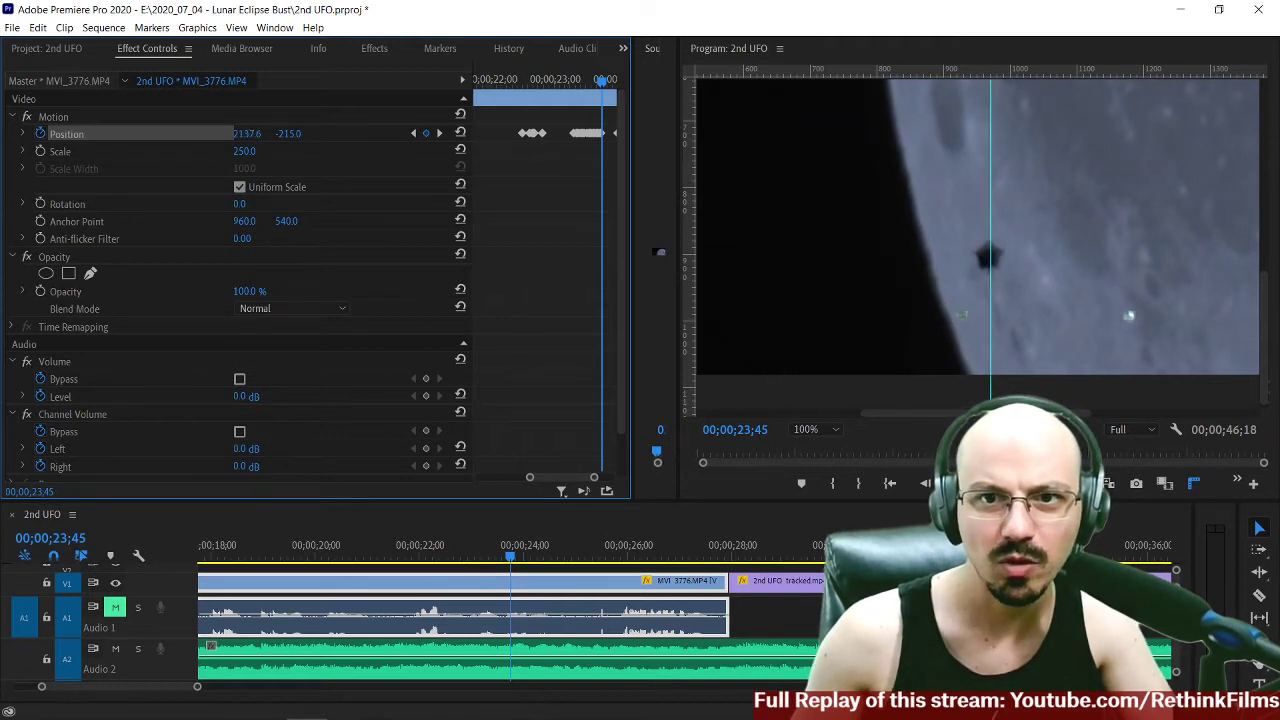
{"action": "left_click_drag", "start_coordinate": [251, 134], "coordinate": [252, 134]}
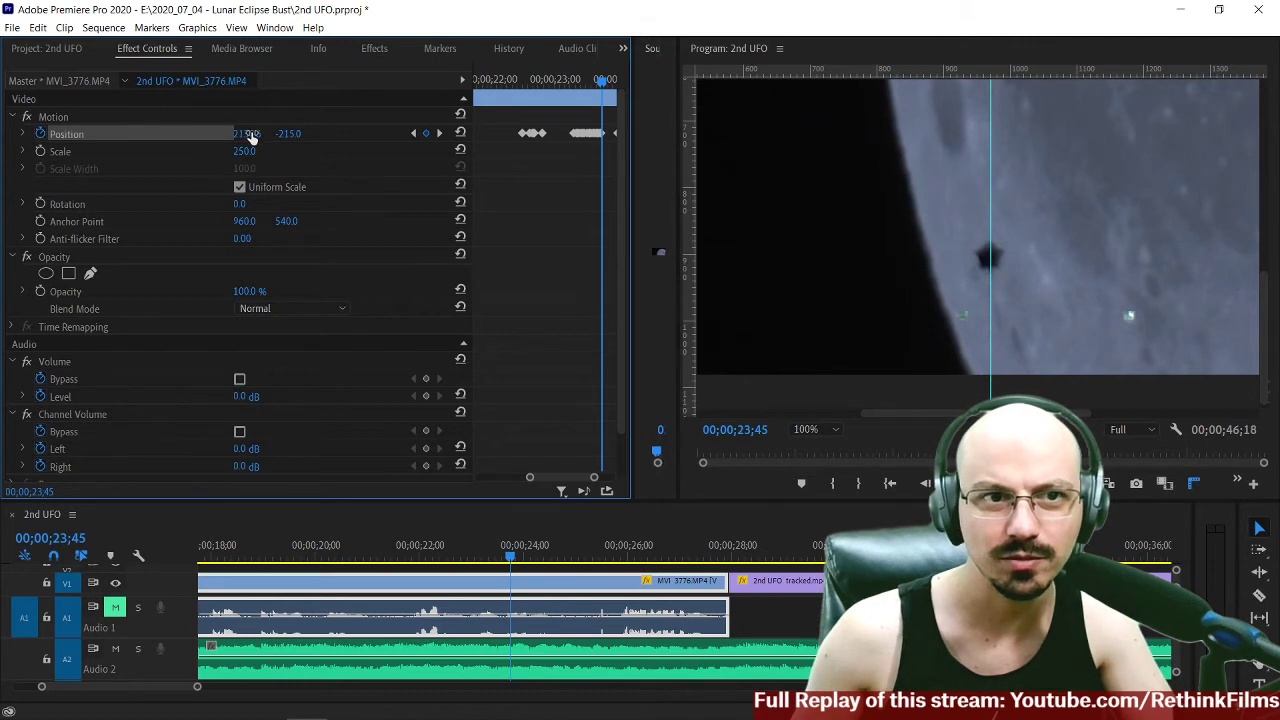
{"action": "key", "text": "Right"}
{"action": "left_click_drag", "start_coordinate": [250, 134], "coordinate": [236, 134]}
Align the UFO with the vertical guide at 00;00;23;47 and 00;00;23;48 by adjusting the horizontal position.
{"action": "key", "text": "Right"}
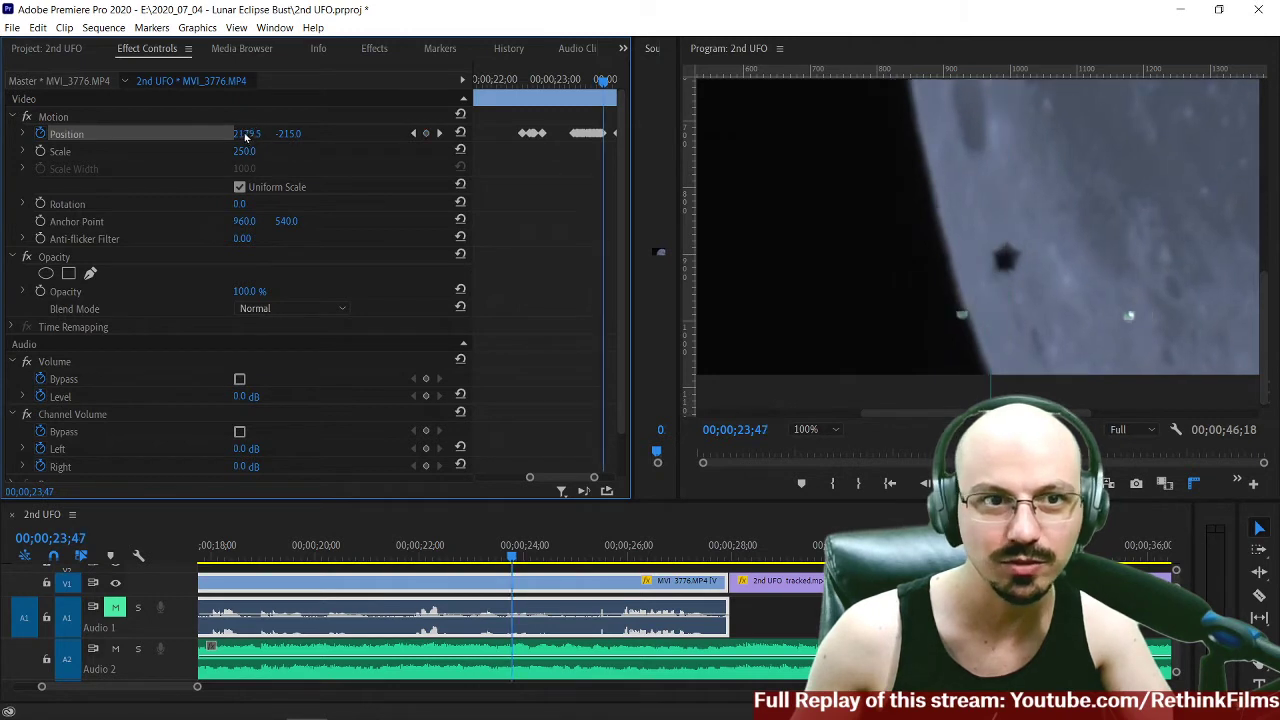
{"action": "left_click_drag", "start_coordinate": [241, 134], "coordinate": [252, 134]}
{"action": "key", "text": "Right"}
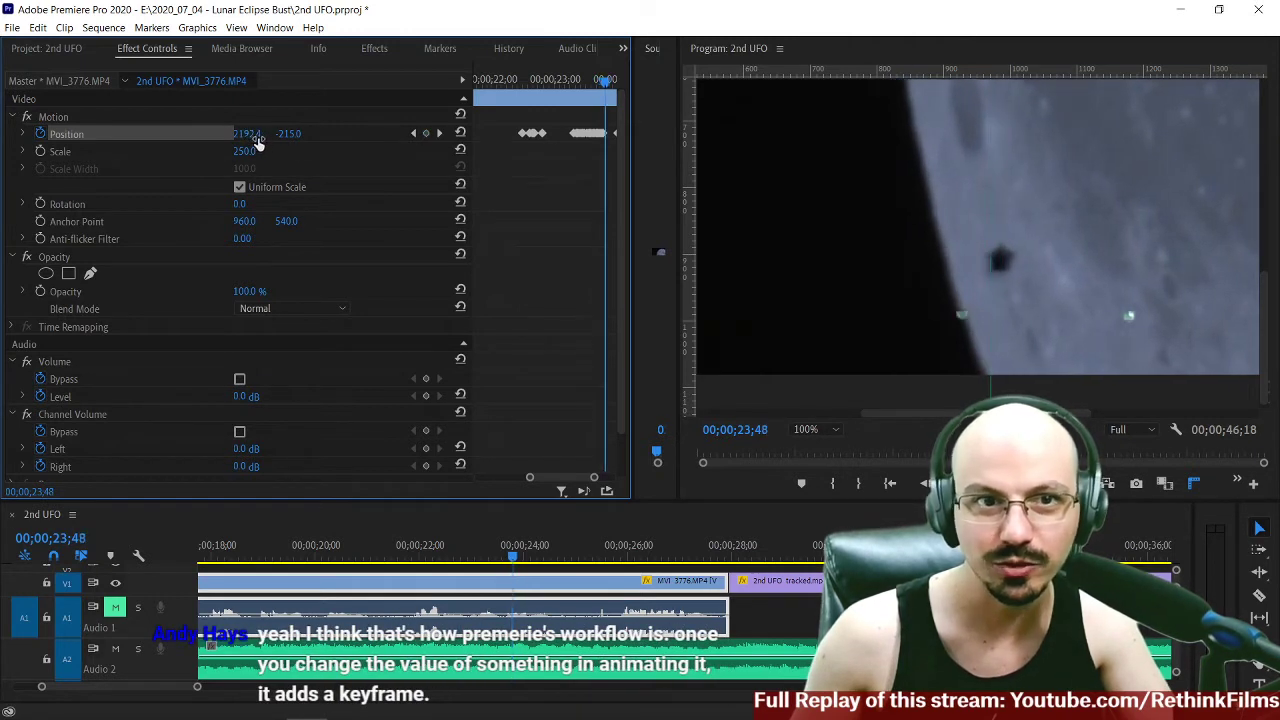
{"action": "left_click_drag", "start_coordinate": [246, 136], "coordinate": [251, 134]}
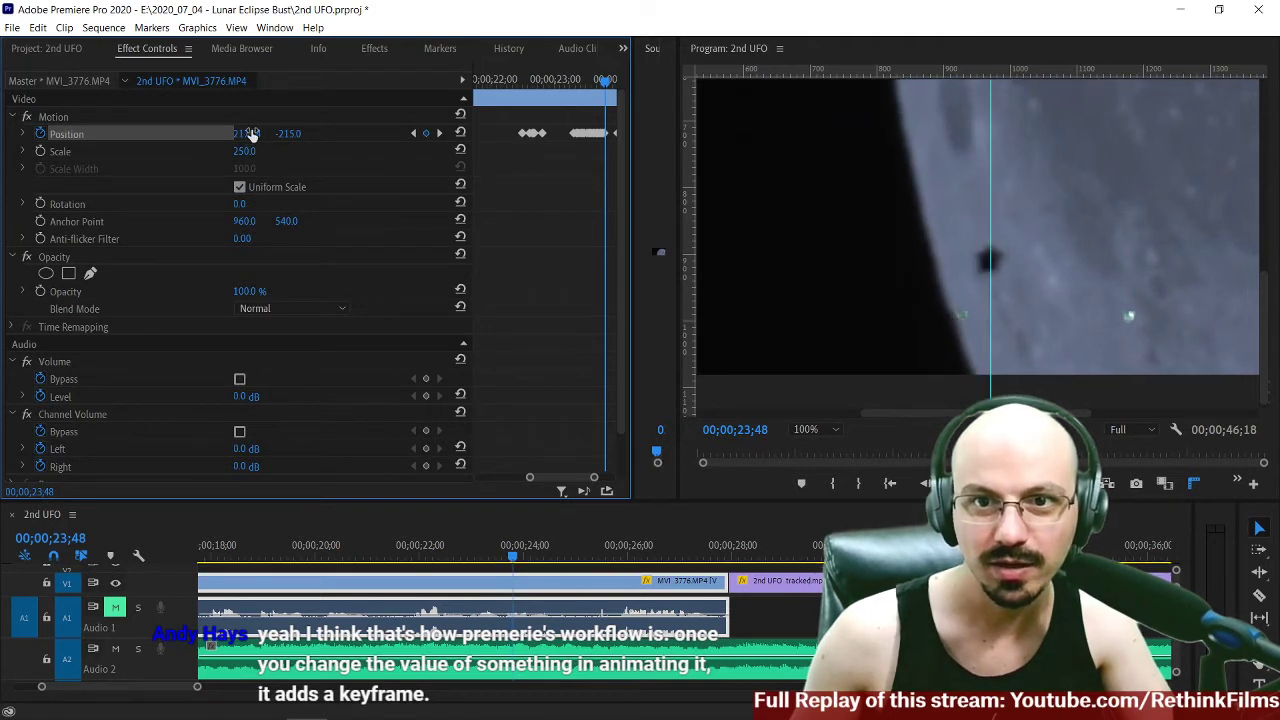
Keyframe the horizontal position from 00;00;23;49 onward, reaching 2398.8 at 00;00;23;53, with the UFO on the guide.
{"action": "key", "text": "Right"}
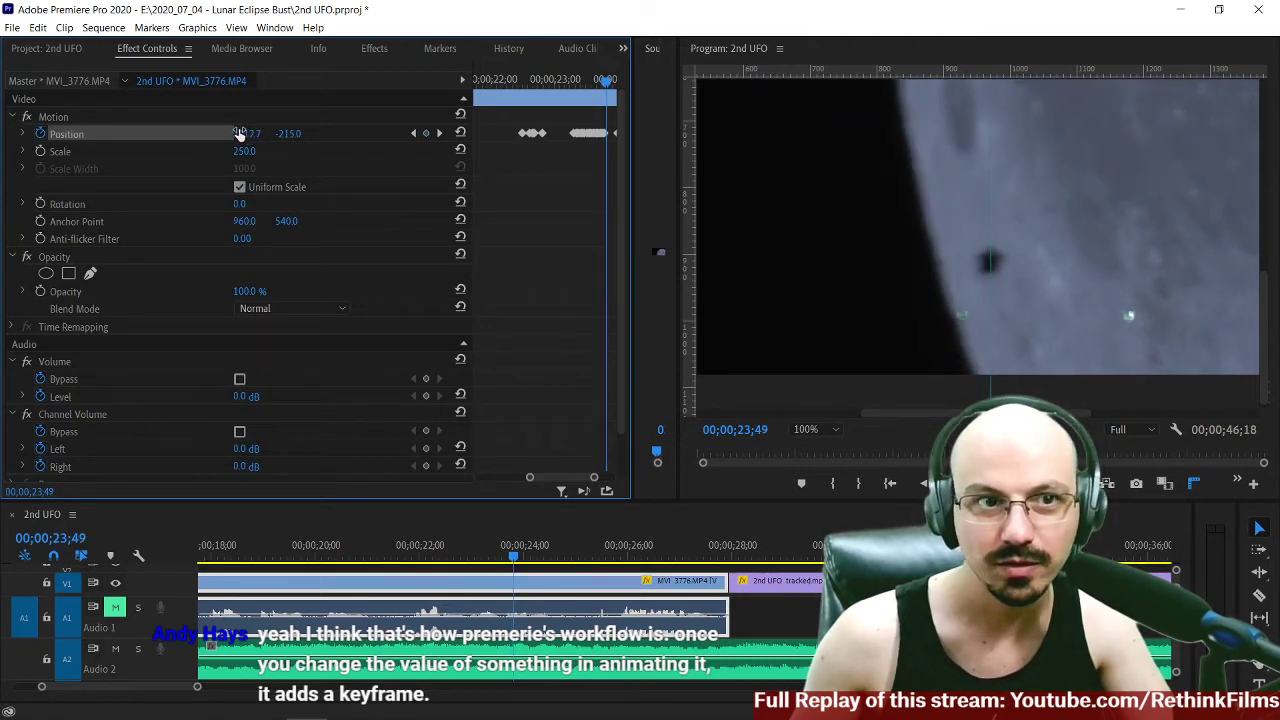
{"action": "key", "text": "Right"}
{"action": "left_click_drag", "start_coordinate": [250, 134], "coordinate": [272, 134]}
{"action": "key", "text": "Right"}
{"action": "key", "text": "Right"}
{"action": "key", "text": "Right"}
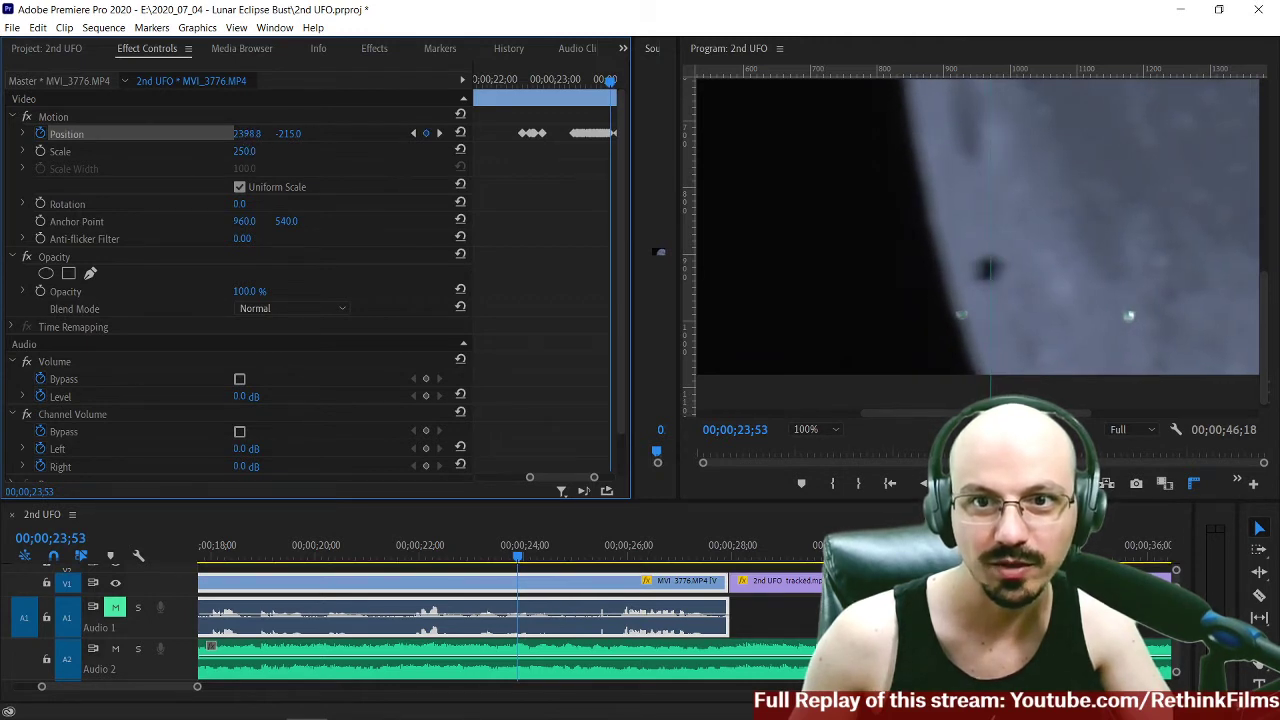
Adjust the horizontal position at 00;00;23;54 and 00;00;23;55 to move the UFO back onto the vertical guide.
{"action": "key", "text": "Right"}
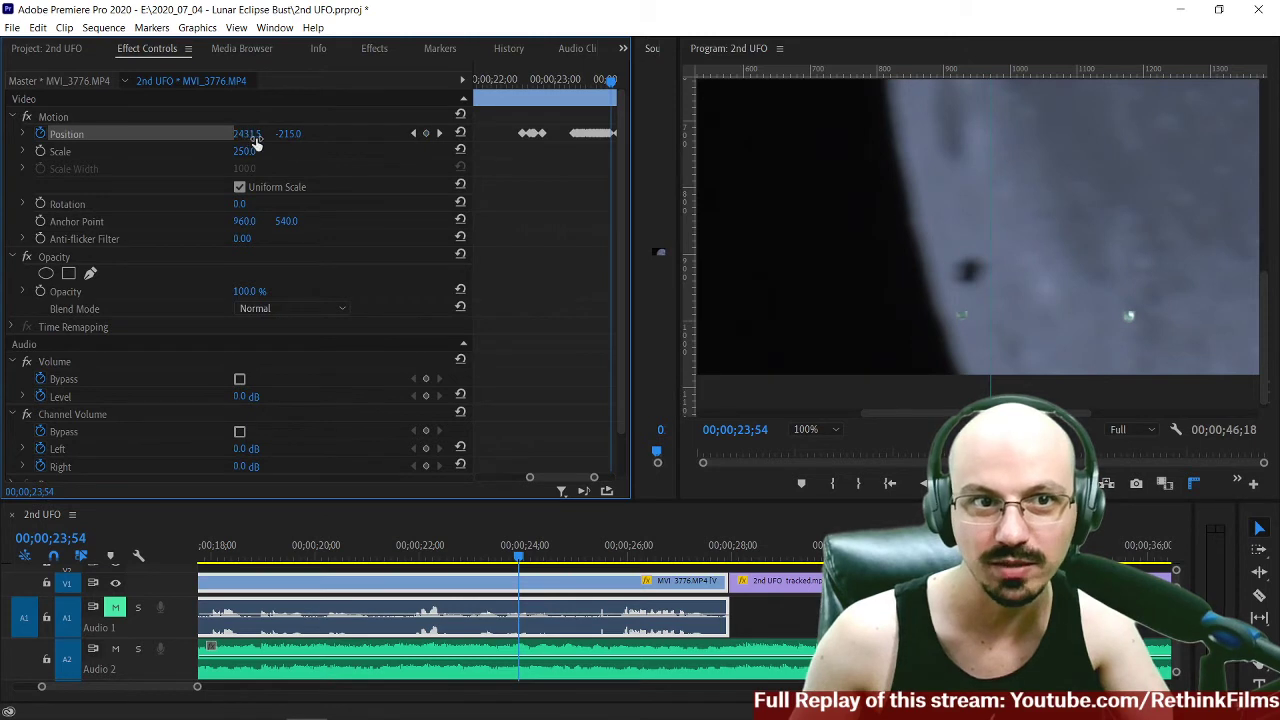
{"action": "left_click_drag", "start_coordinate": [248, 134], "coordinate": [274, 134]}
{"action": "key", "text": "Right"}
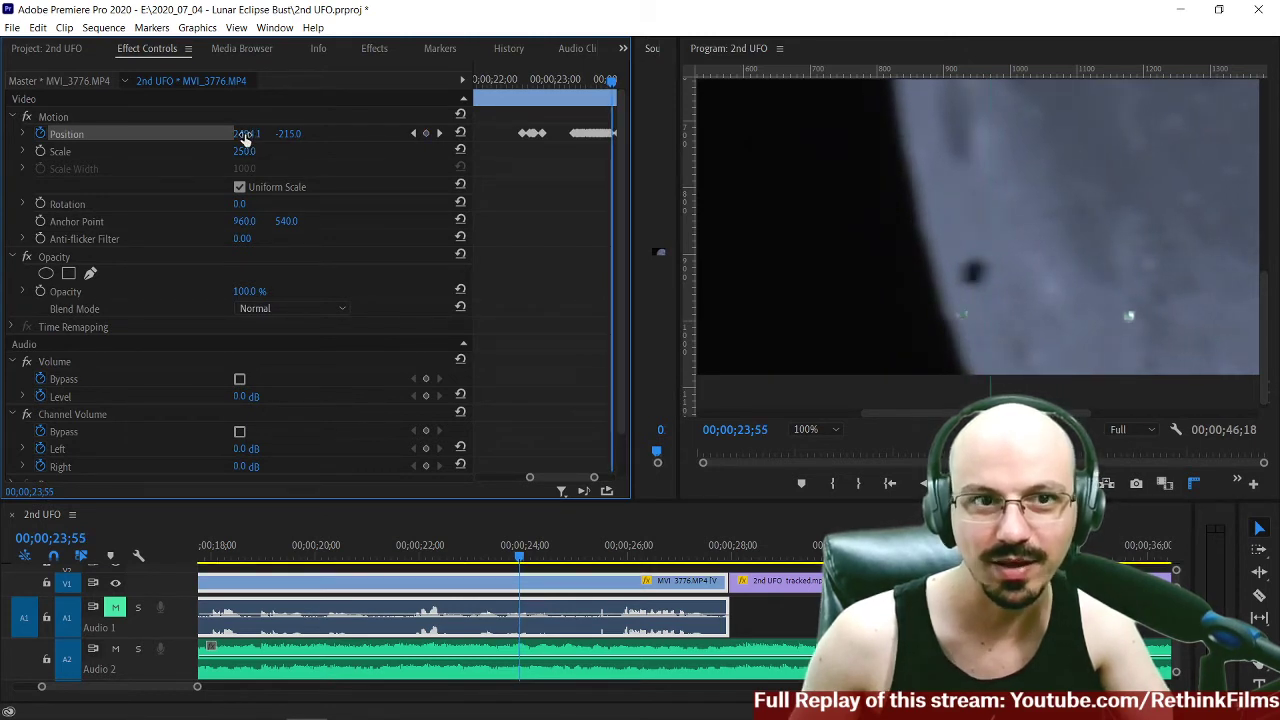
{"action": "mouse_move", "coordinate": [250, 134]}
{"action": "left_mouse_down"}
{"action": "mouse_move", "coordinate": [267, 134]}
{"action": "mouse_move", "coordinate": [250, 134]}
{"action": "left_mouse_up"}
Keyframe the horizontal position from 00;00;23;56 to 00;00;24;00 and recheck those frames against the vertical guide.
{"action": "key", "text": "Right"}
{"action": "key", "text": "Right"}
{"action": "key", "text": "Right"}
{"action": "key", "text": "Right"}
{"action": "key", "text": "Right"}
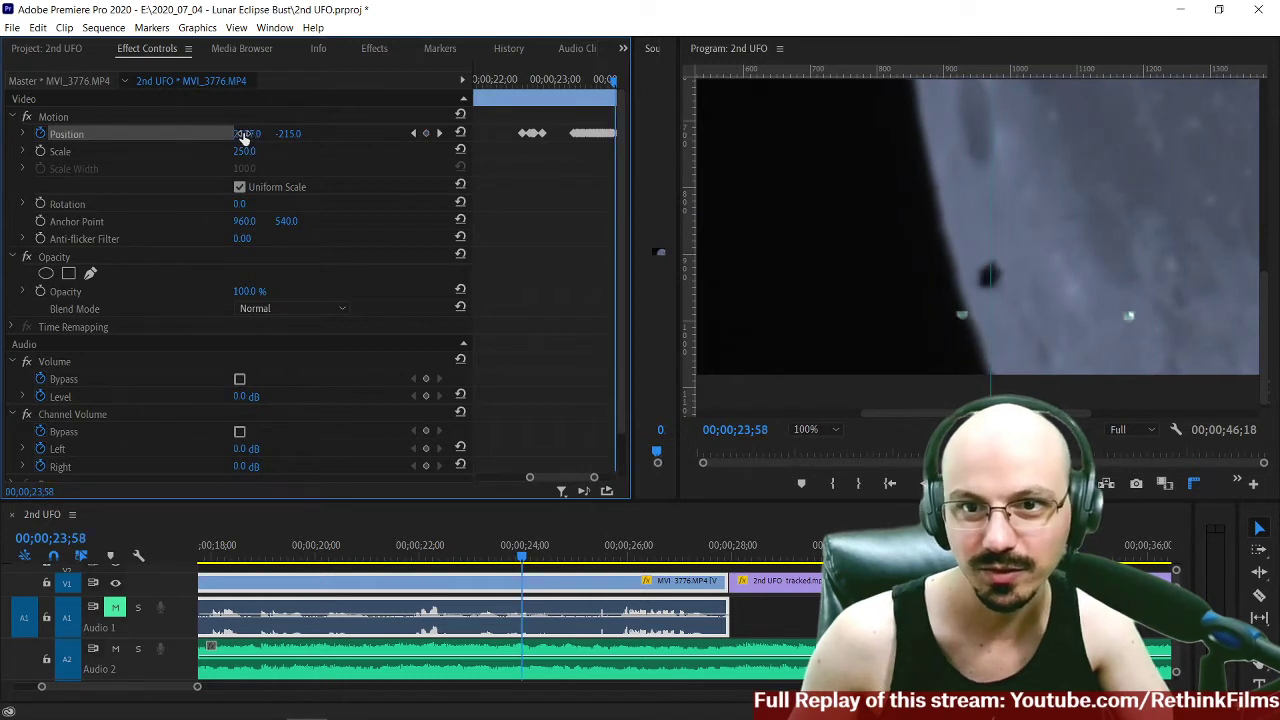
{"action": "key", "text": "Left"}
{"action": "key", "text": "Left"}
{"action": "key", "text": "Left"}
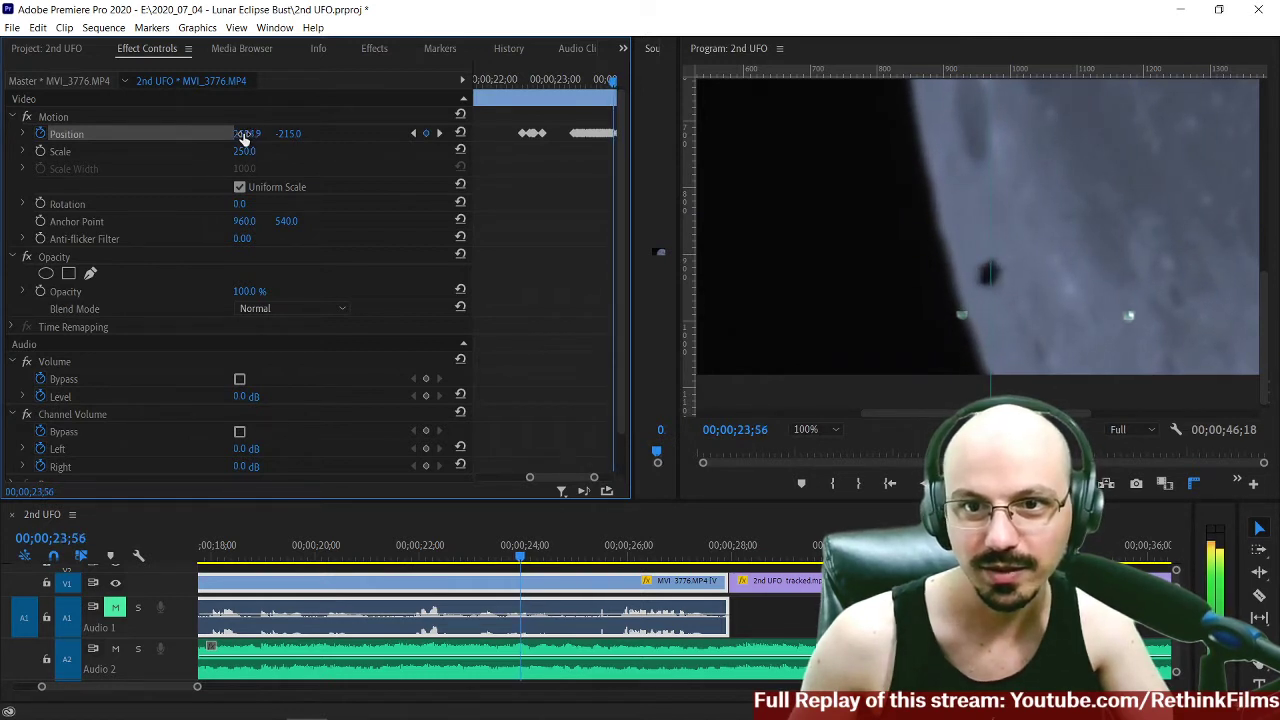
{"action": "key", "text": "Right"}
{"action": "key", "text": "Right"}
{"action": "key", "text": "Right"}
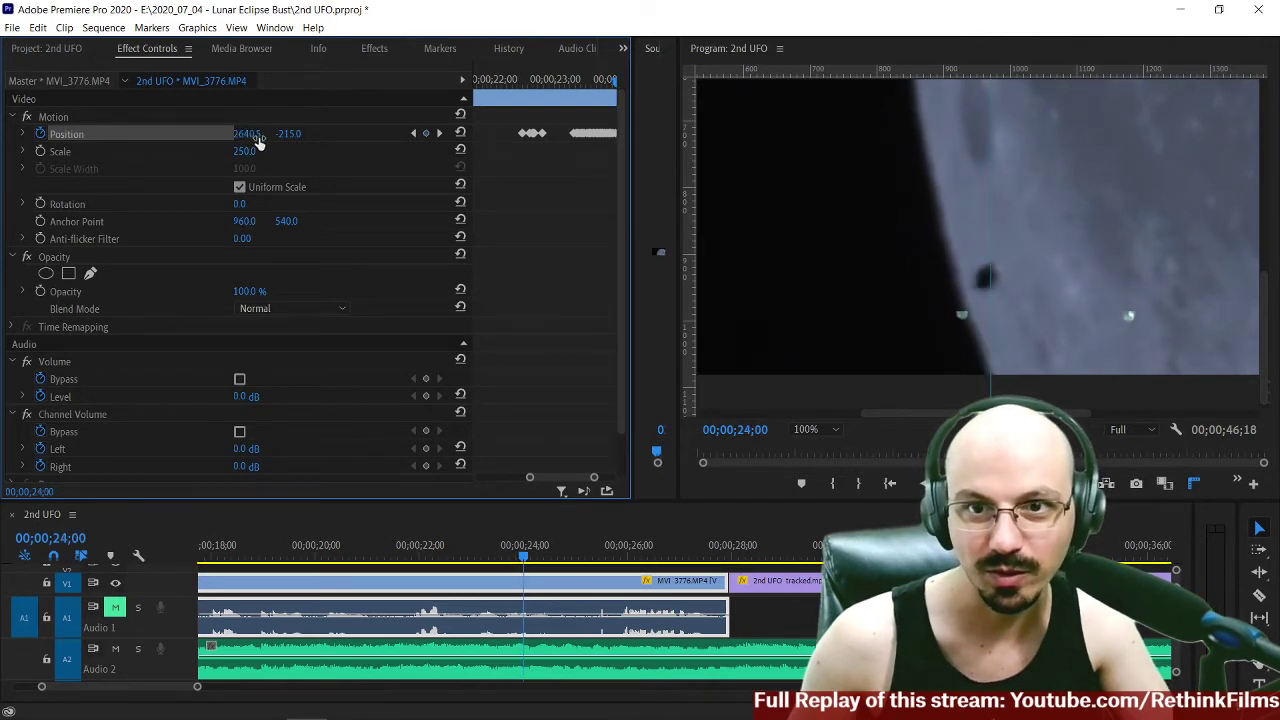
Step through the frames from 00;00;24;00 to 00;00;24;24 to examine the UFO's exit from the moon's edge.
{"action": "key", "text": "Right"}
{"action": "key", "text": "Right"}
{"action": "key", "text": "Right"}
{"action": "key", "text": "Right"}
{"action": "key", "text": "Right"}
{"action": "key", "text": "Right"}
{"action": "key", "text": "Right"}
{"action": "key", "text": "Right"}
{"action": "key", "text": "Right"}
{"action": "key", "text": "Right"}
{"action": "key", "text": "Right"}
{"action": "key", "text": "Right"}
{"action": "key", "text": "Right"}
{"action": "key", "text": "Right"}
{"action": "key", "text": "Right"}
{"action": "key", "text": "Right"}
{"action": "key", "text": "Right"}
{"action": "key", "text": "Right"}
{"action": "key", "text": "Right"}
{"action": "key", "text": "Right"}
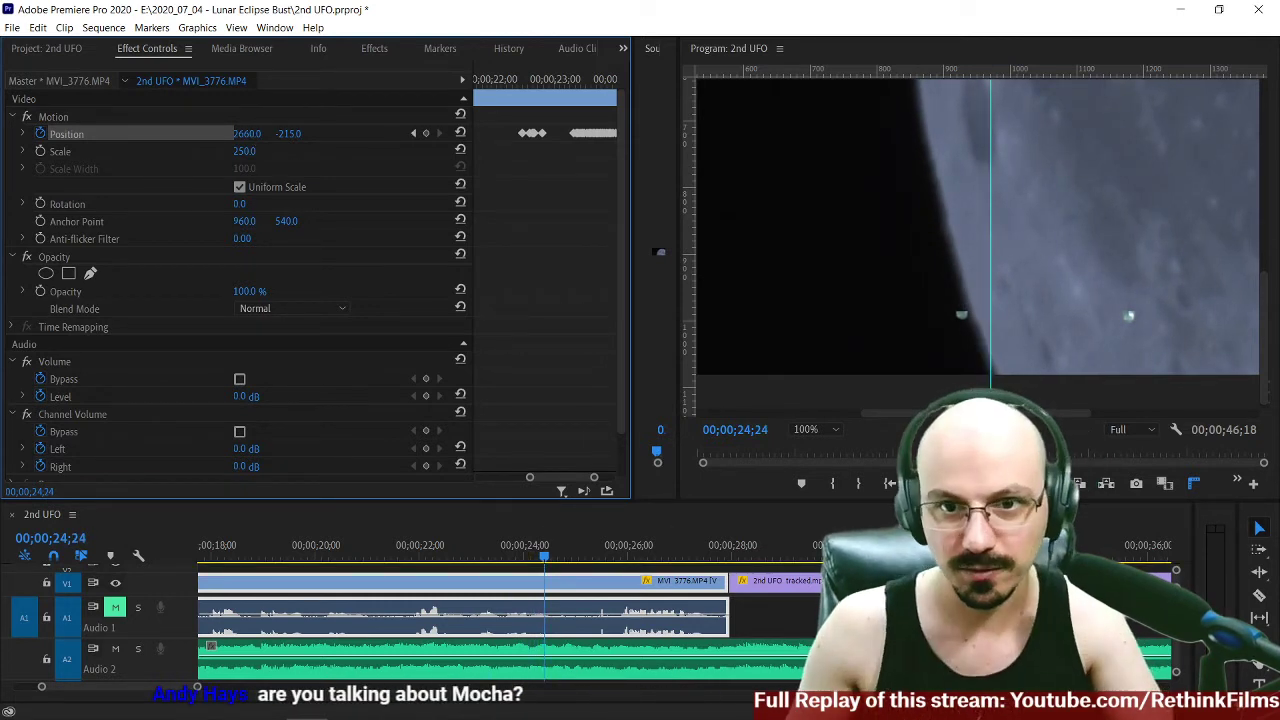
Fit the whole frame in the program preview and play the refined section to about 00;00;24;39 to review the tracking.
{"action": "left_click", "coordinate": [822, 430]}
{"action": "left_click", "coordinate": [812, 446]}
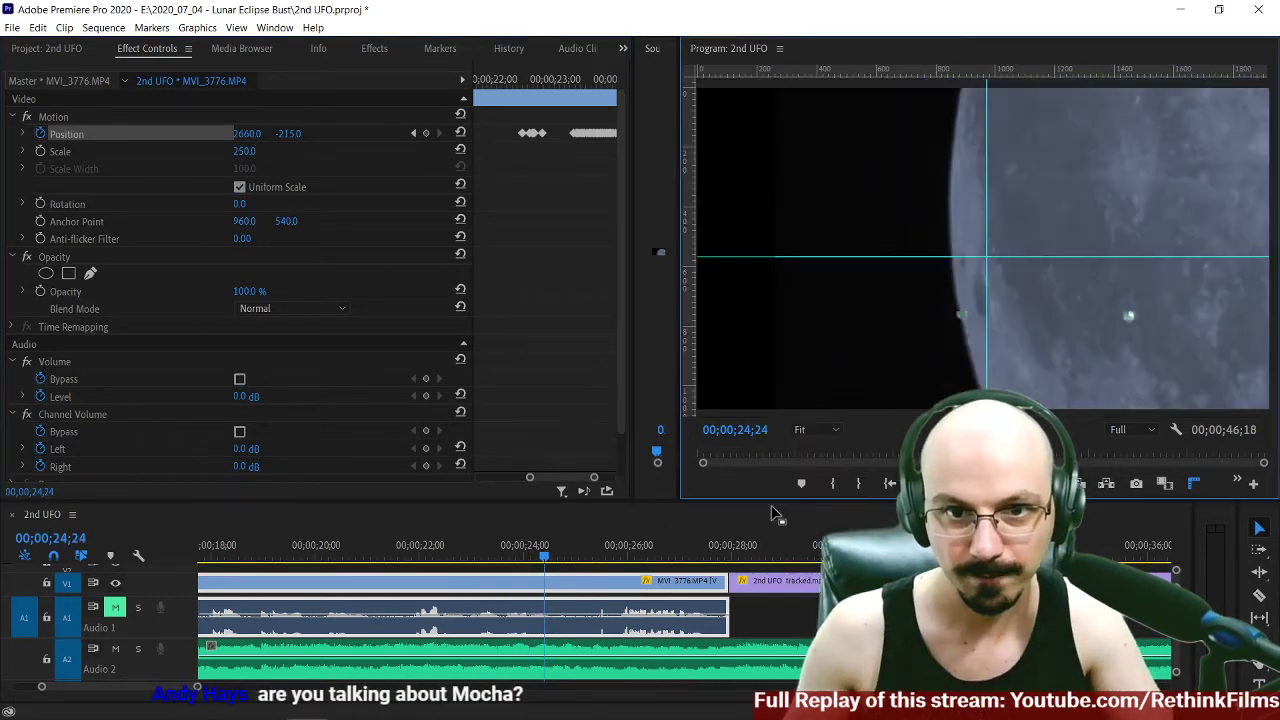
{"action": "key", "text": "space"}
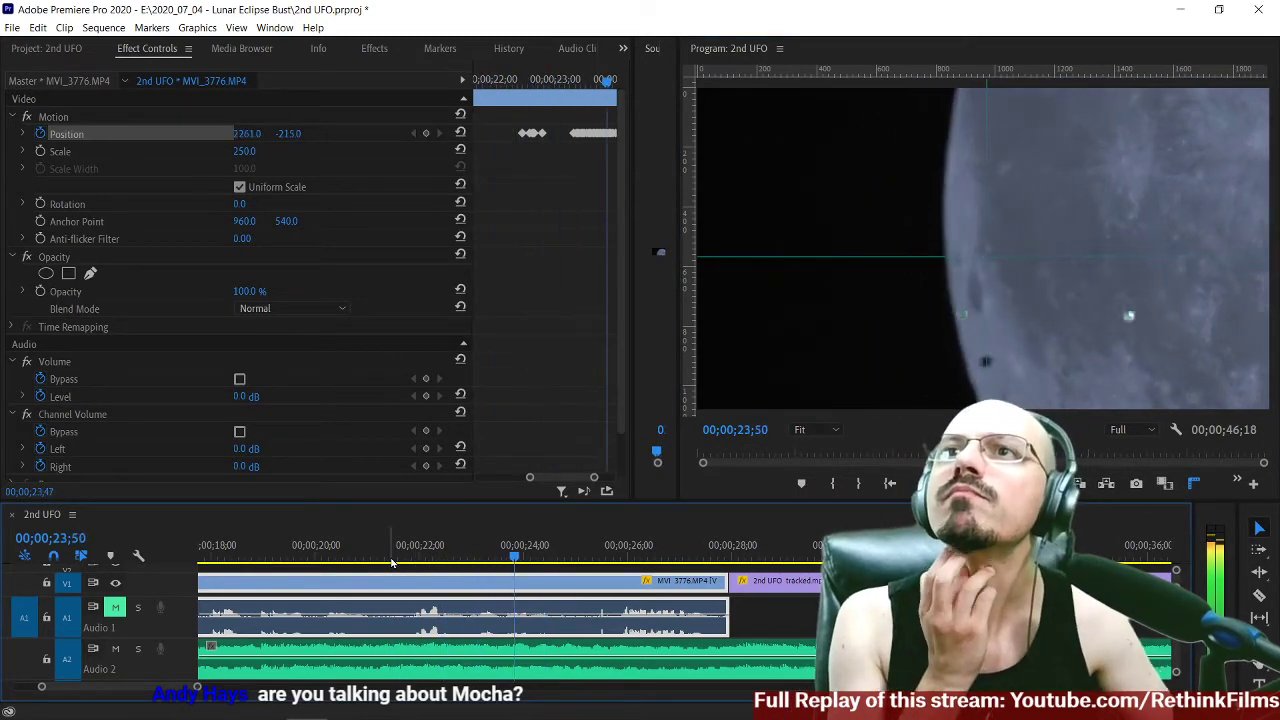
{"action": "key", "text": "space"}
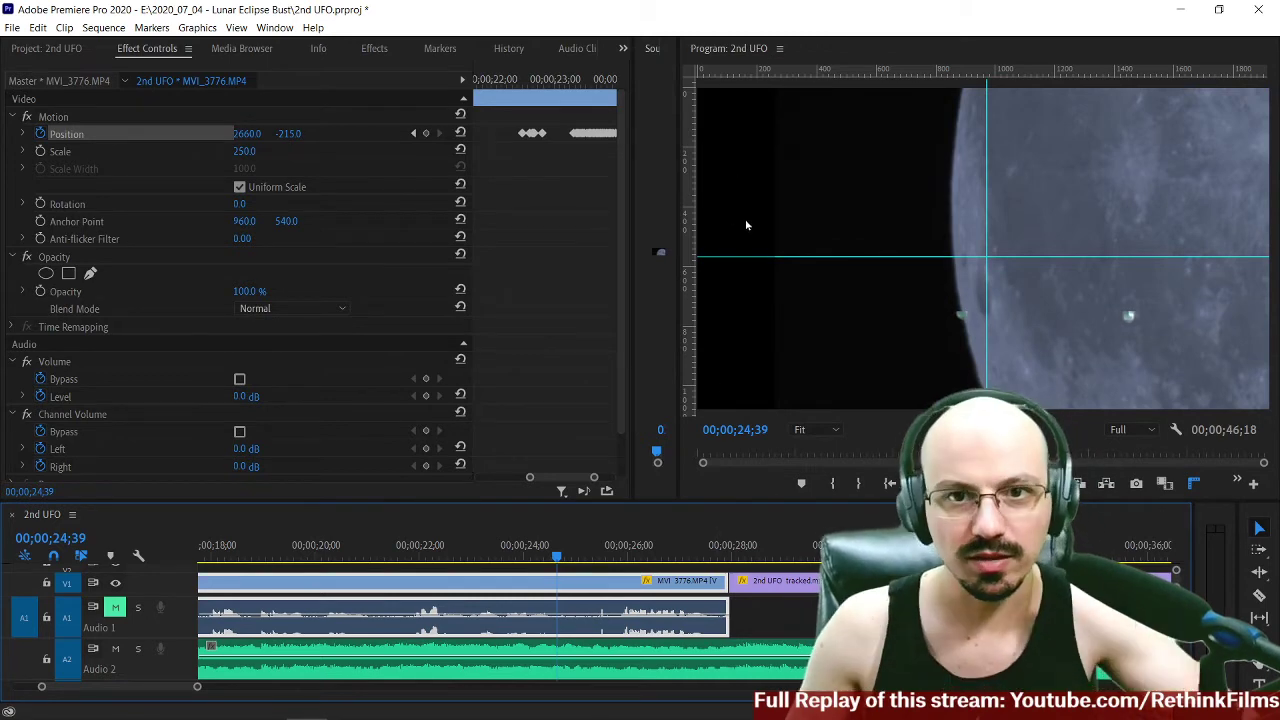
Enlarge the program preview to 100% at 00;00;24;39 and inspect the dark area beside the moon.
{"action": "left_click", "coordinate": [816, 429]}
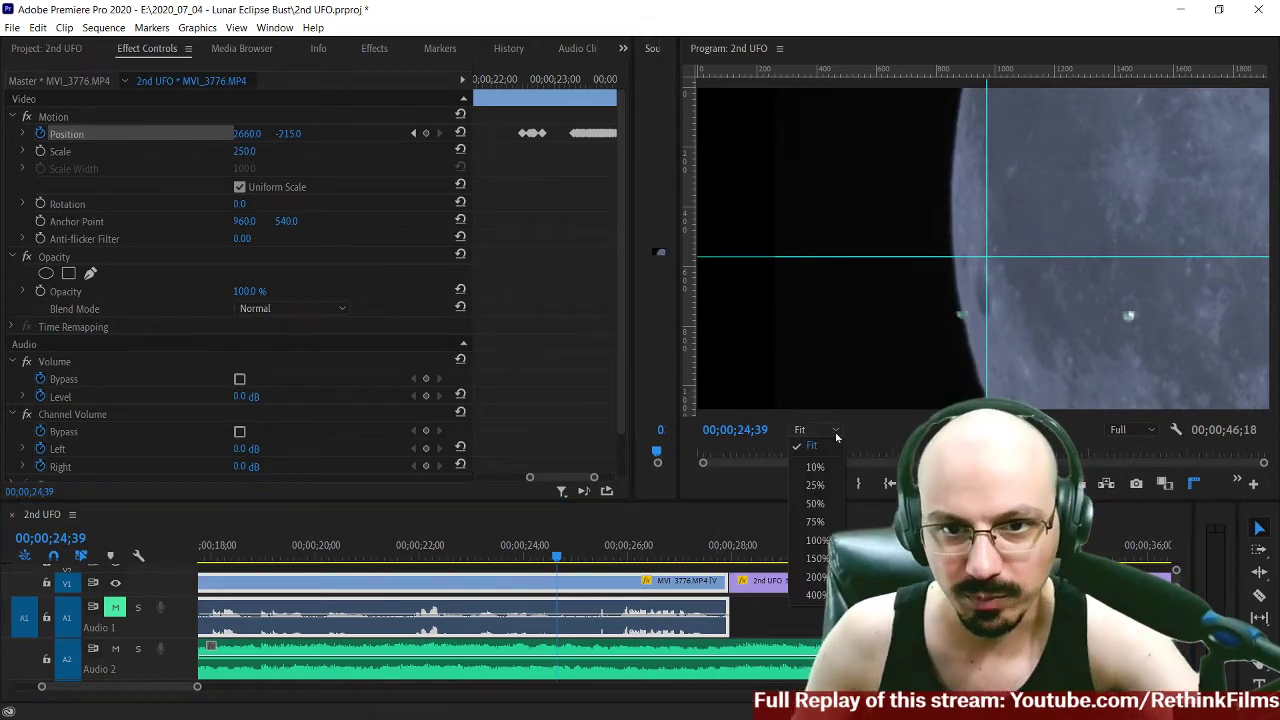
{"action": "left_click", "coordinate": [816, 540]}
{"action": "left_click_drag", "start_coordinate": [905, 414], "coordinate": [820, 442]}
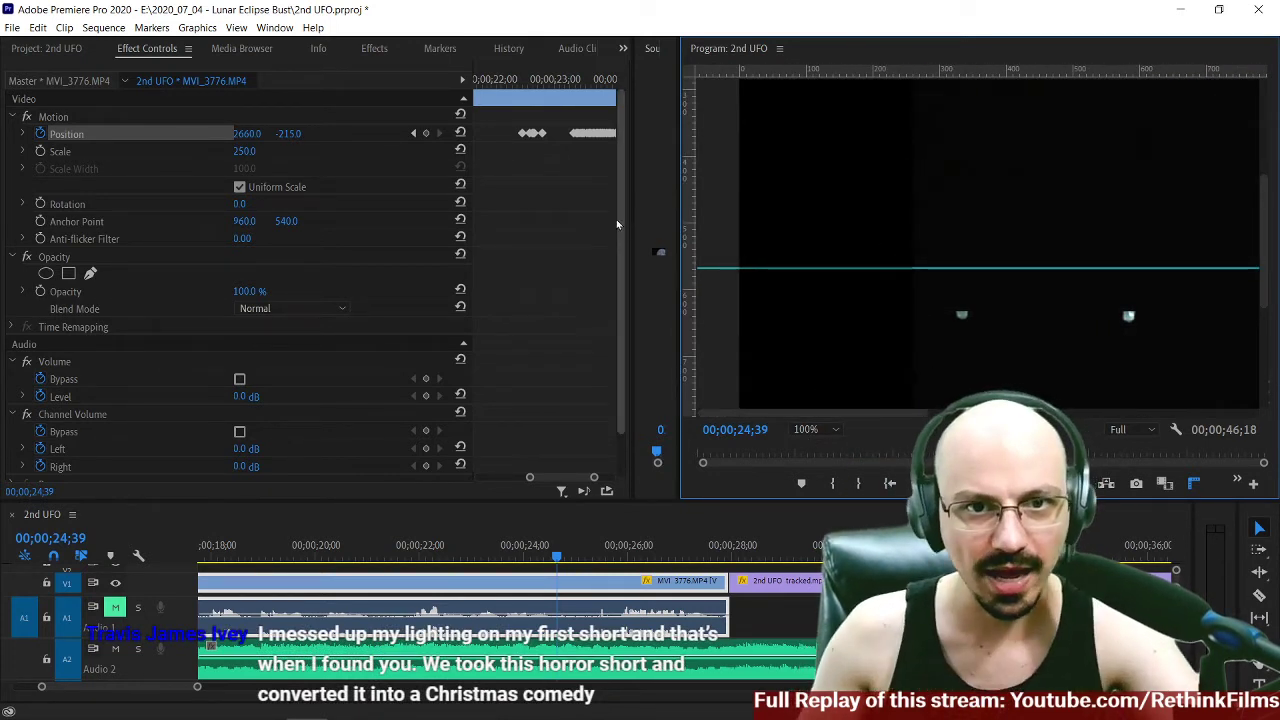
{"action": "mouse_move", "coordinate": [621, 214]}
{"action": "left_mouse_down"}
{"action": "mouse_move", "coordinate": [633, 324]}
{"action": "mouse_move", "coordinate": [616, 192]}
{"action": "left_mouse_up"}
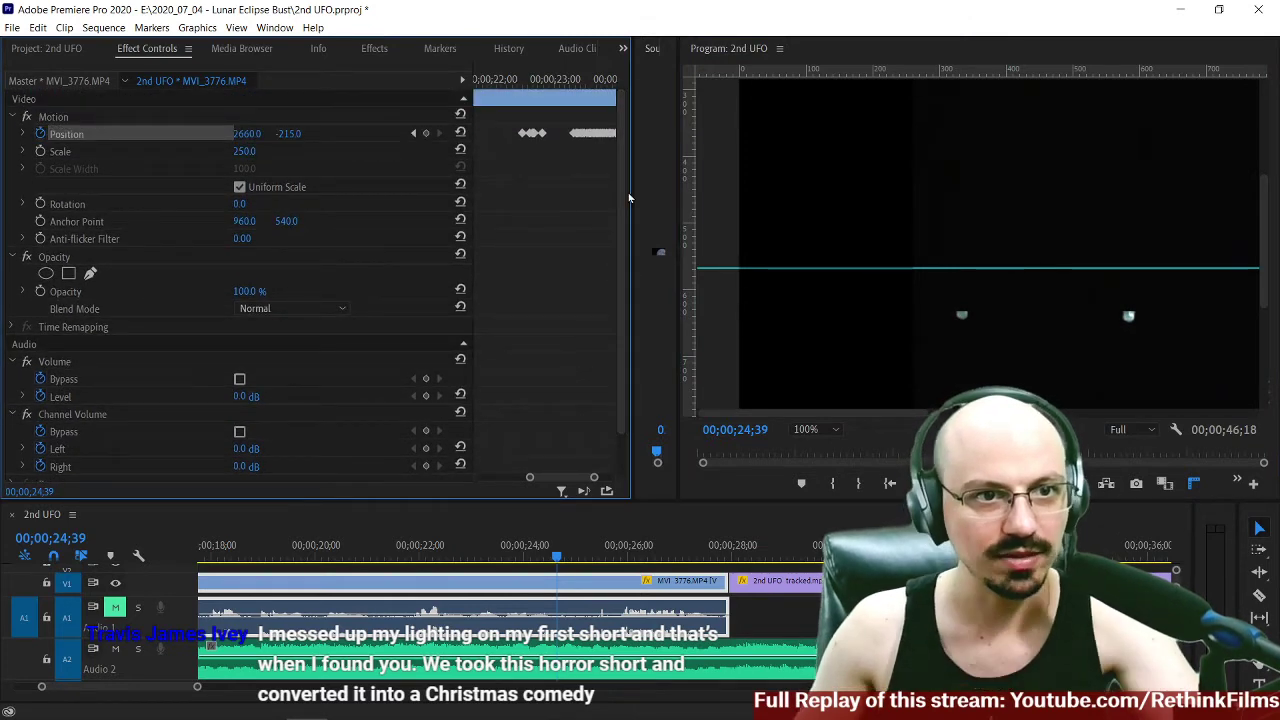
Find the Crop video effect and apply it to the MVI_3776.MP4 clip.
{"action": "left_click", "coordinate": [622, 48]}
{"action": "left_click", "coordinate": [641, 148]}
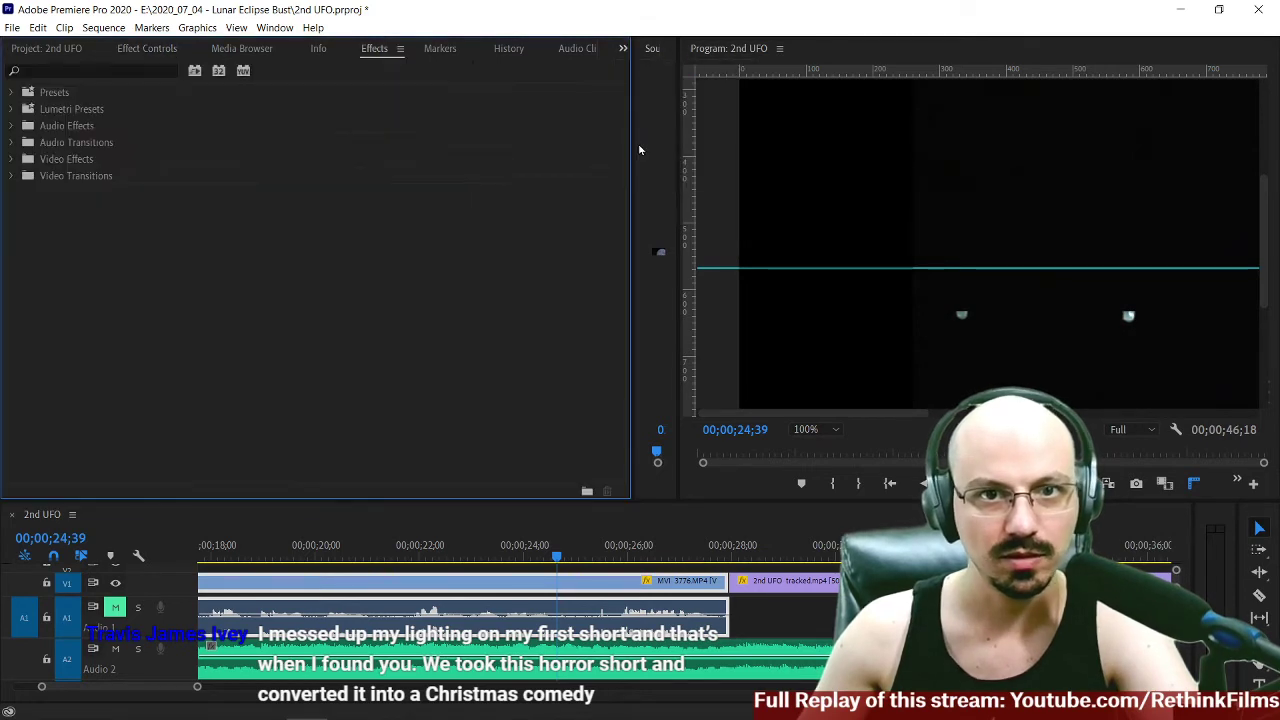
{"action": "left_click", "coordinate": [80, 69]}
{"action": "type", "text": "crop"}
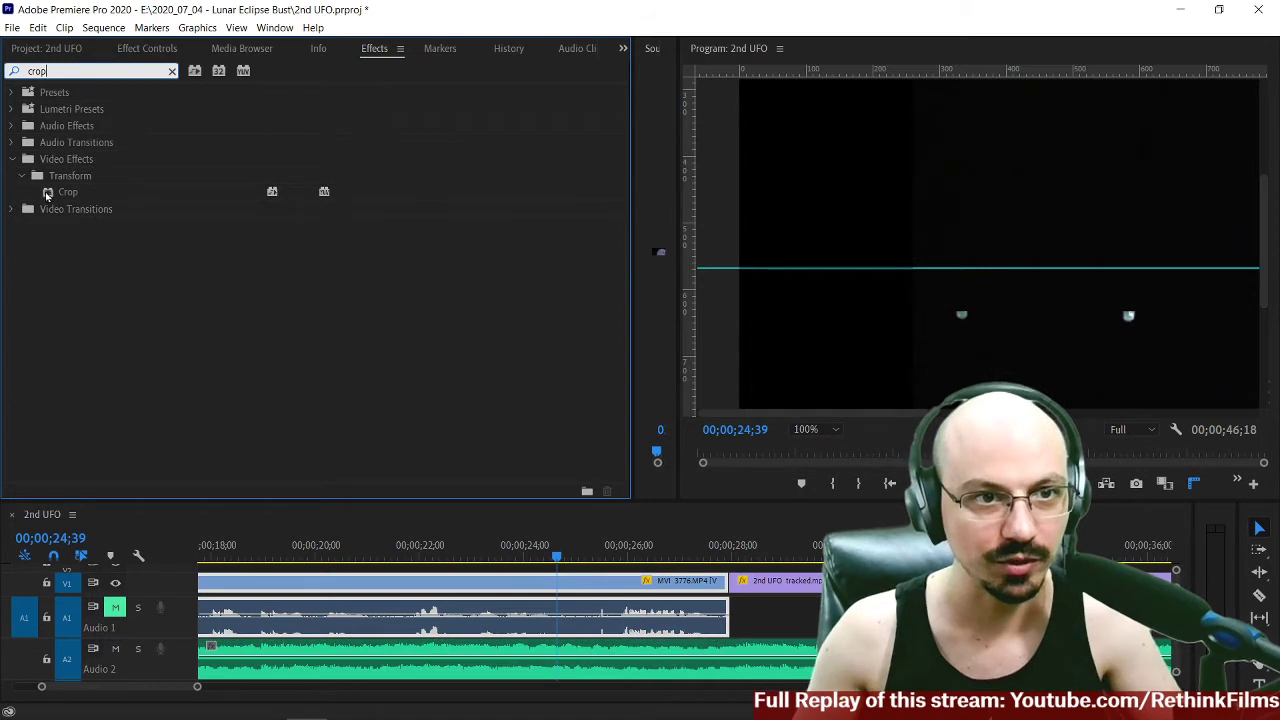
{"action": "left_click_drag", "start_coordinate": [67, 191], "coordinate": [437, 583]}
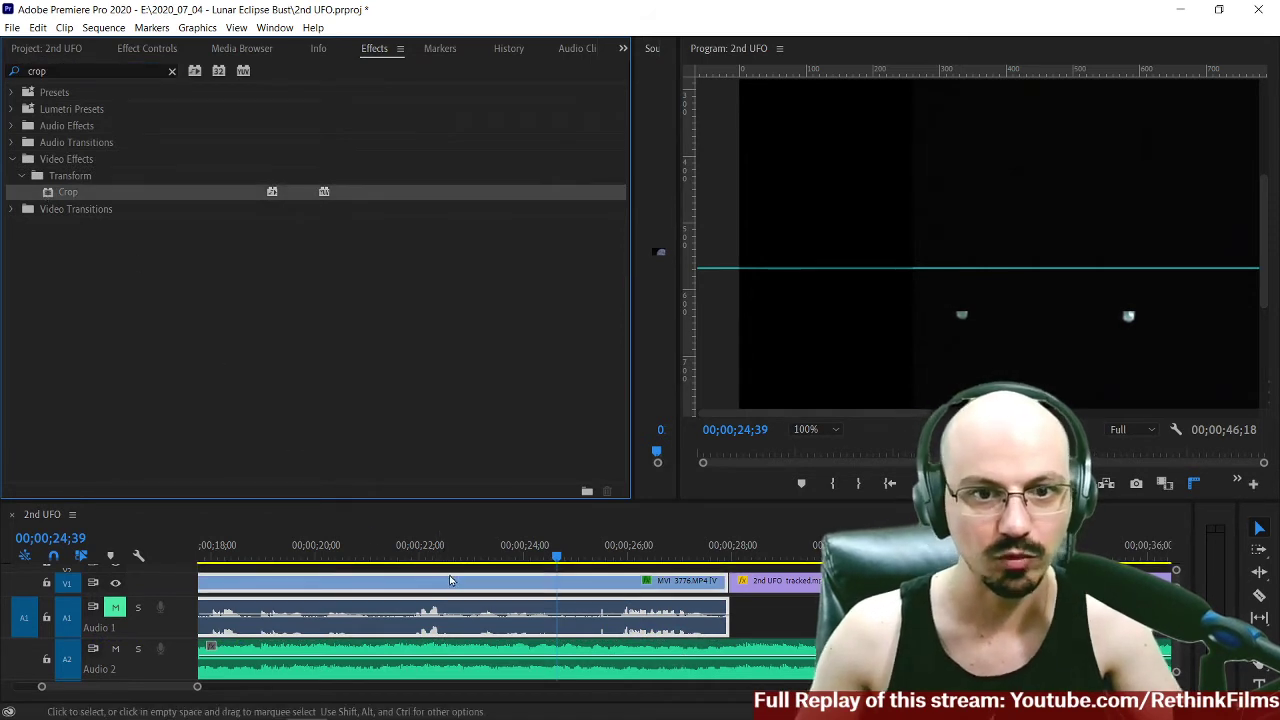
Try several Crop edge feather values, such as -43, 60, 134 and -14, on the clip at 00;00;24;39.
{"action": "left_click", "coordinate": [146, 49]}
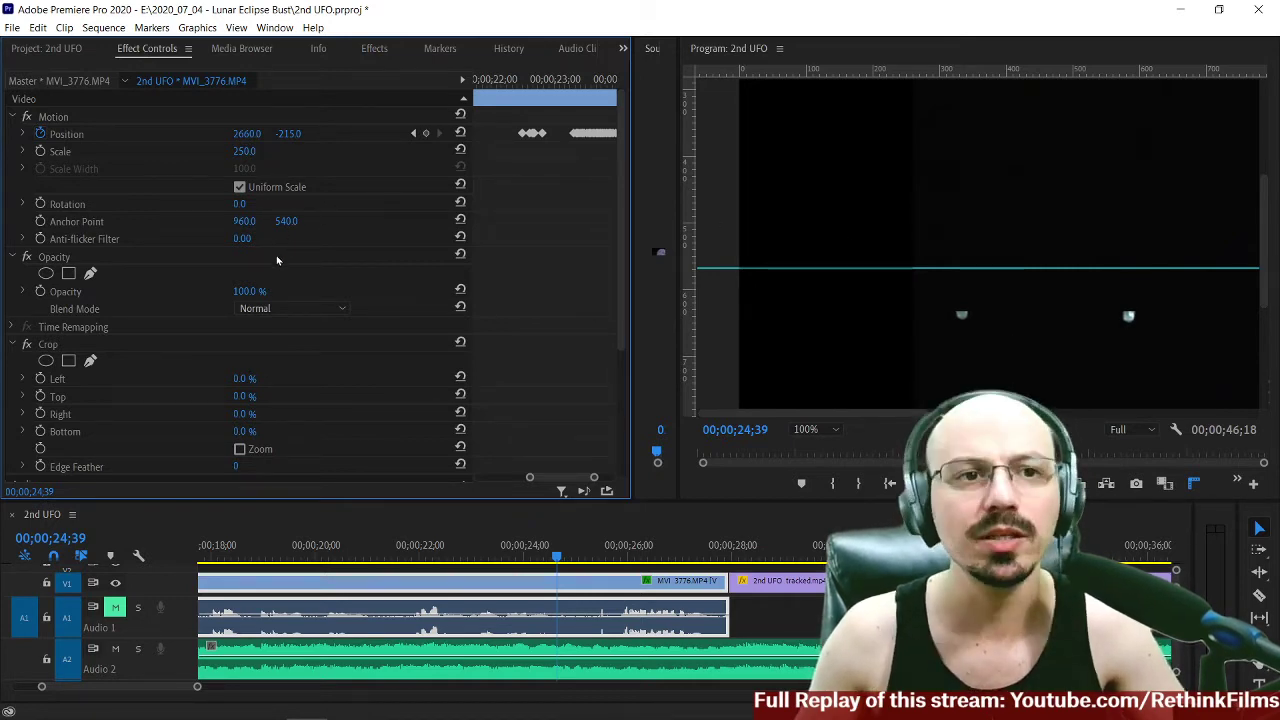
{"action": "scroll", "coordinate": [620, 250], "scroll_direction": "down", "scroll_amount": 2}
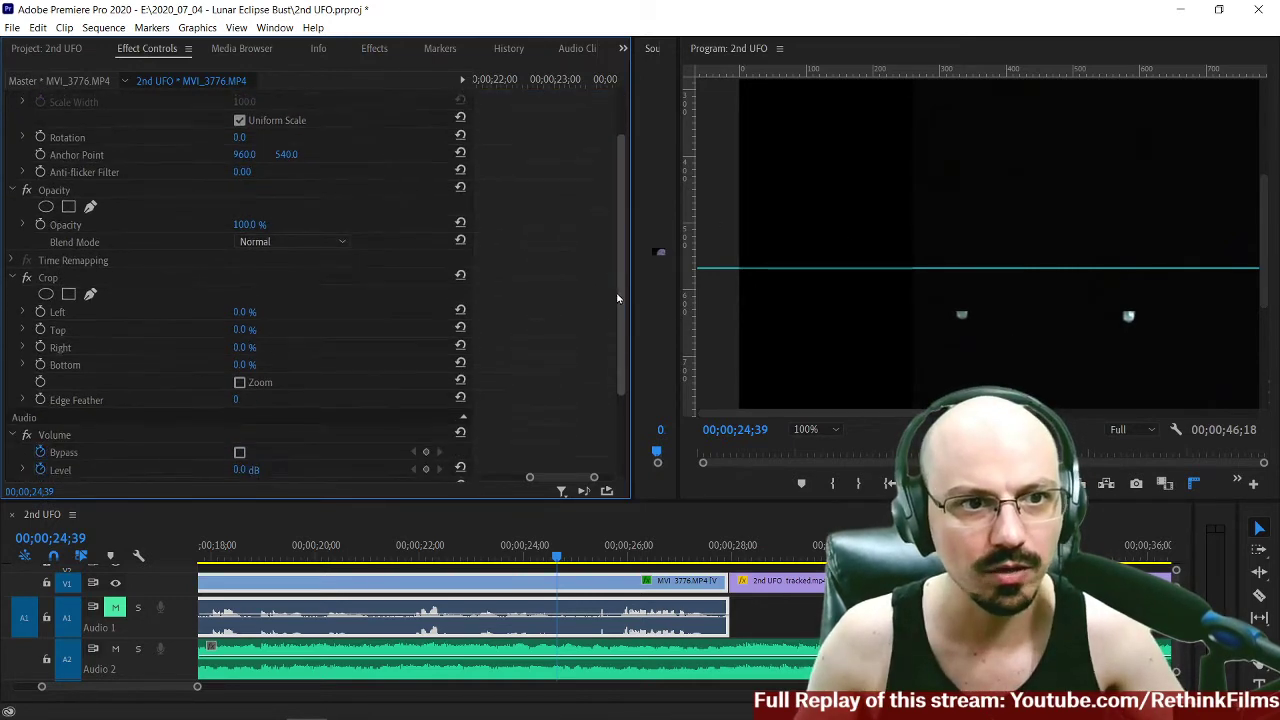
{"action": "mouse_move", "coordinate": [234, 400]}
{"action": "left_mouse_down"}
{"action": "mouse_move", "coordinate": [269, 400]}
{"action": "mouse_move", "coordinate": [257, 396]}
{"action": "left_mouse_up"}
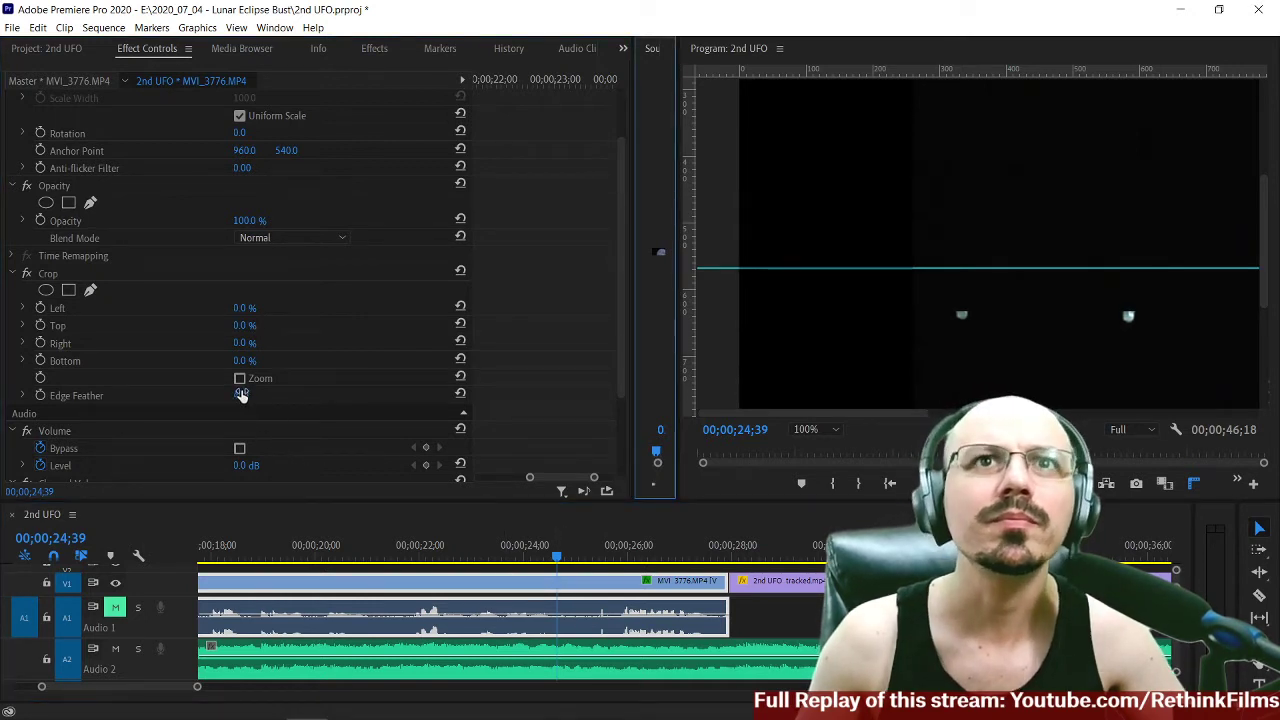
{"action": "left_click_drag", "start_coordinate": [242, 397], "coordinate": [146, 397]}
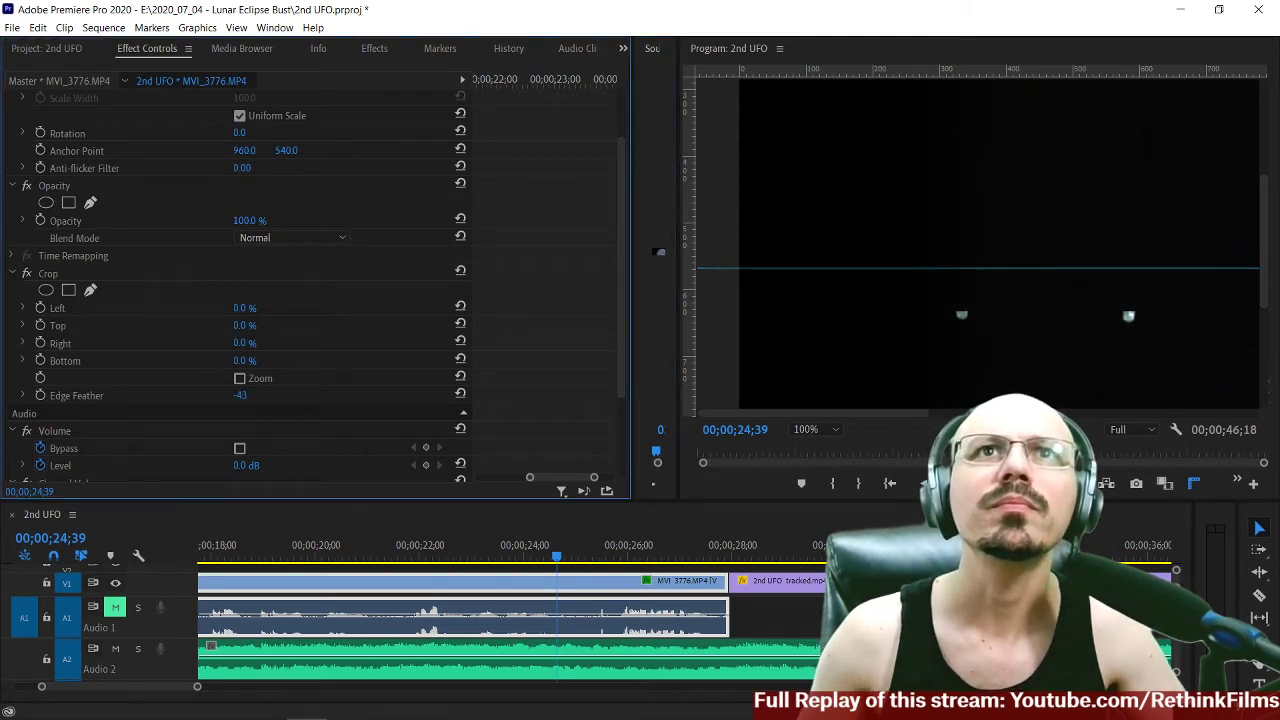
{"action": "left_click_drag", "start_coordinate": [240, 396], "coordinate": [407, 396]}
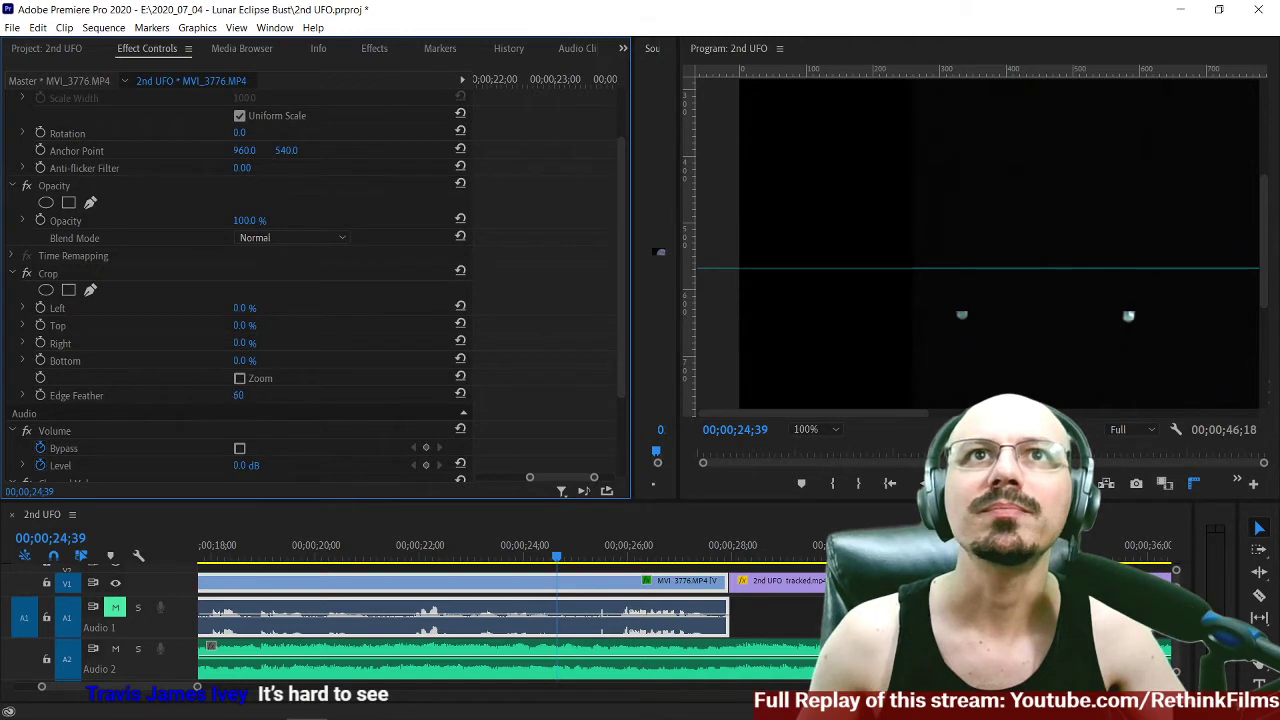
{"action": "left_click_drag", "start_coordinate": [240, 395], "coordinate": [256, 396]}
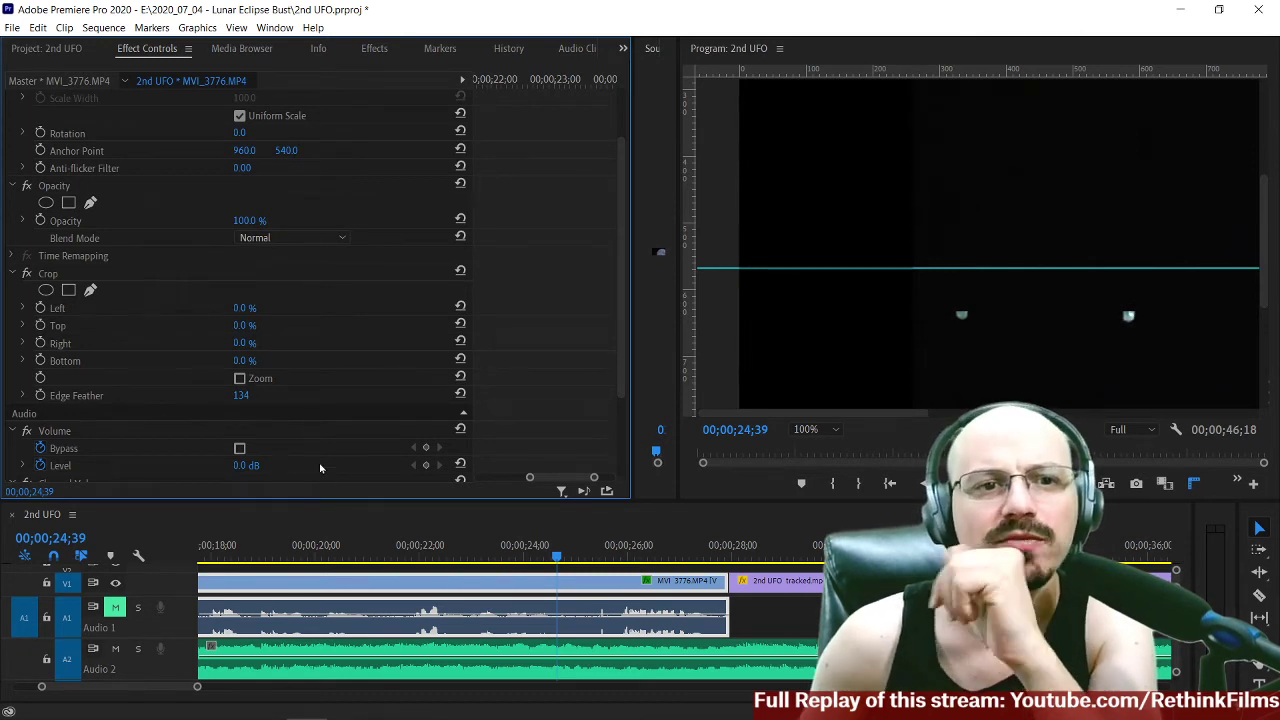
{"action": "left_click_drag", "start_coordinate": [237, 401], "coordinate": [366, 432]}
{"action": "mouse_move", "coordinate": [241, 395]}
{"action": "left_mouse_down"}
{"action": "mouse_move", "coordinate": [186, 395]}
{"action": "mouse_move", "coordinate": [269, 400]}
{"action": "mouse_move", "coordinate": [241, 396]}
{"action": "mouse_move", "coordinate": [257, 395]}
{"action": "left_mouse_up"}
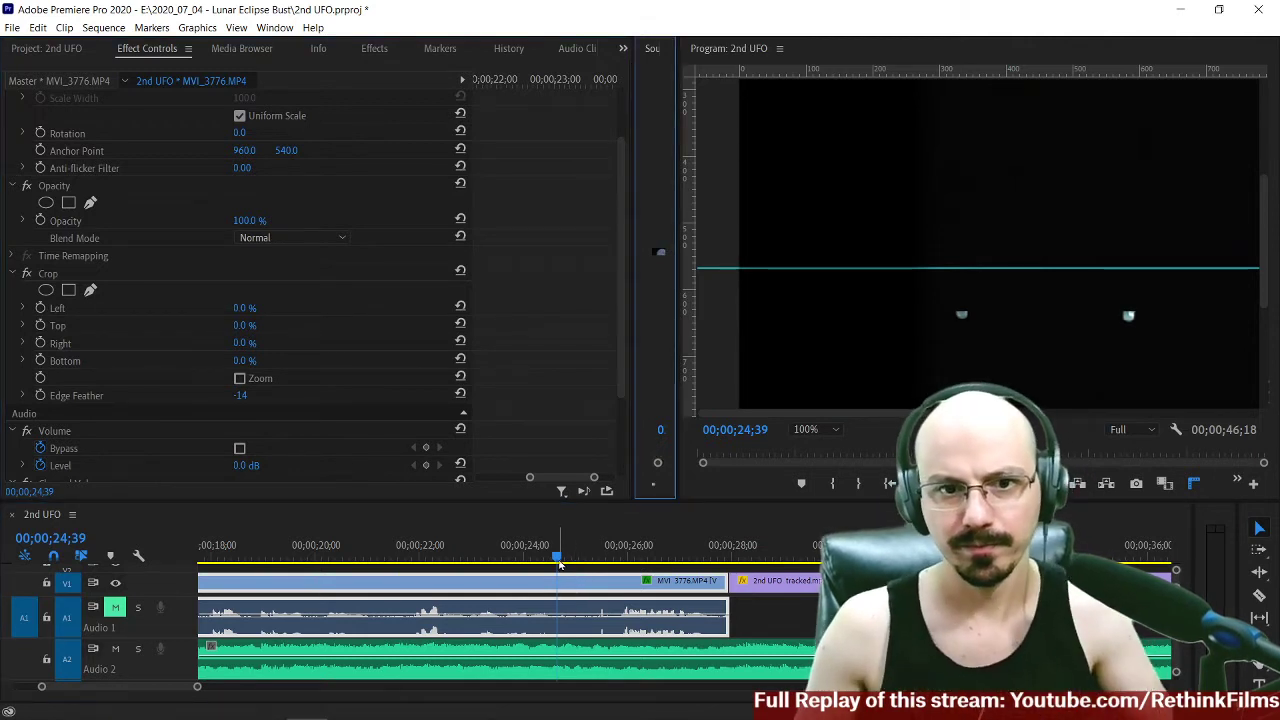
Check the frame at 00;00;25;35 and remove the Crop effect from the MVI_3776.MP4 clip.
{"action": "left_click_drag", "start_coordinate": [557, 560], "coordinate": [605, 595]}
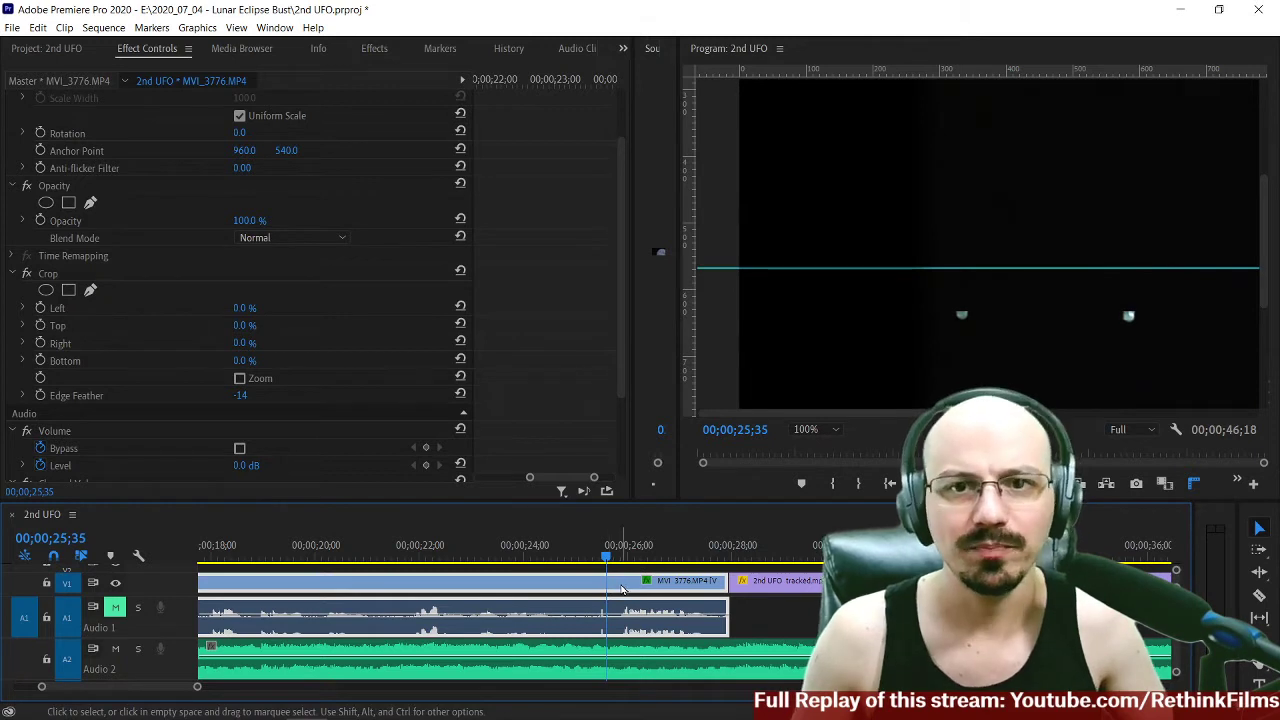
{"action": "left_click", "coordinate": [94, 274]}
{"action": "key", "text": "Delete"}
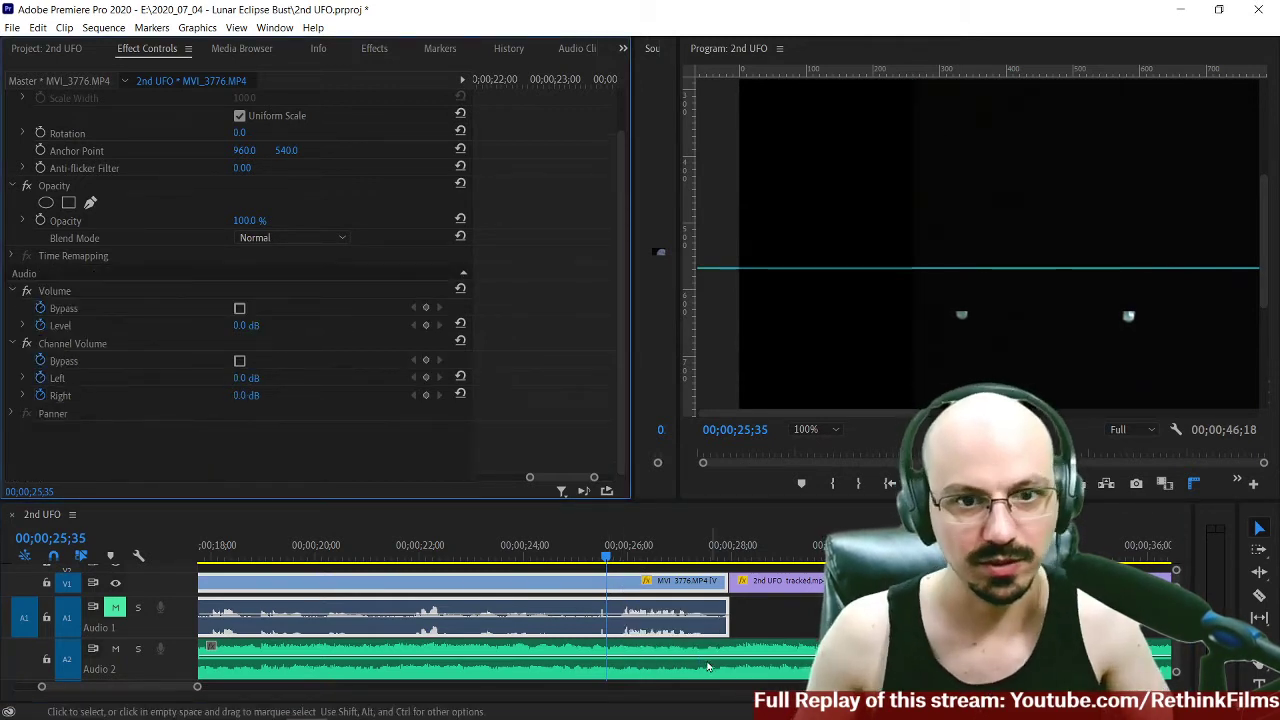
Fit the whole frame in the program preview and go to 00;00;24;25, where the moon's edge is in view.
{"action": "left_click_drag", "start_coordinate": [569, 560], "coordinate": [277, 566]}
{"action": "left_click", "coordinate": [836, 429]}
{"action": "left_click", "coordinate": [806, 444]}
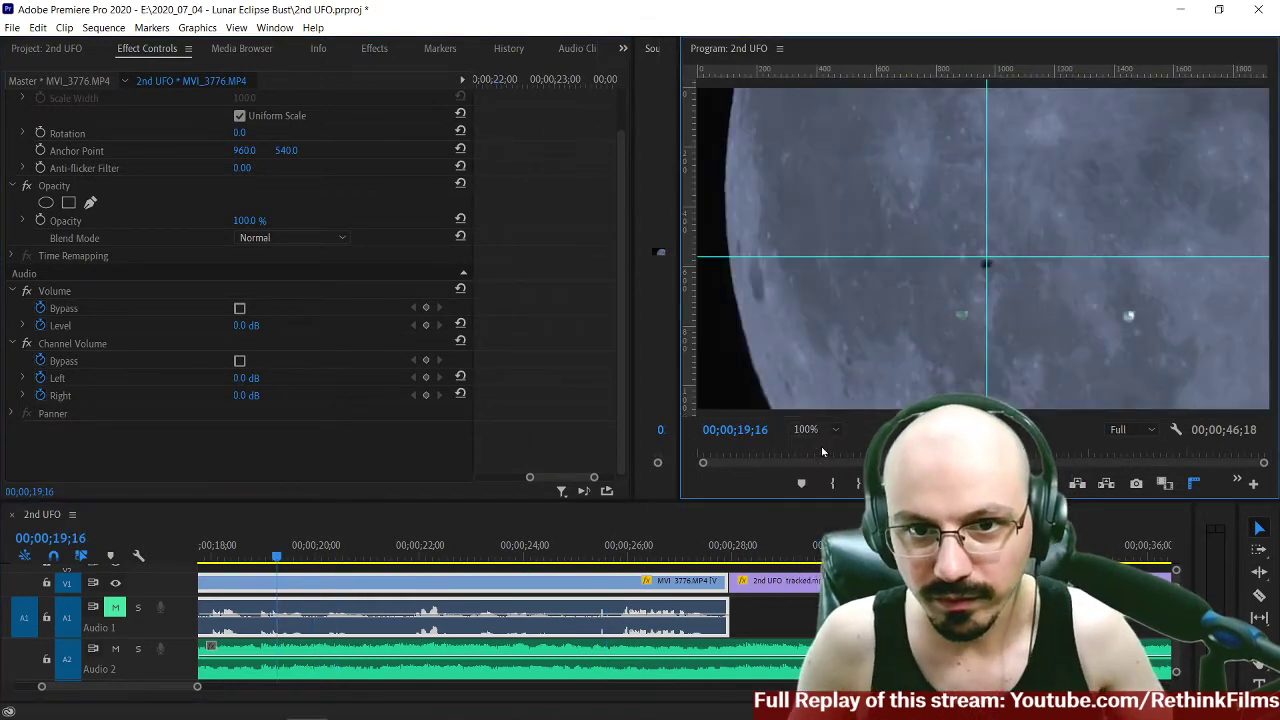
{"action": "left_click_drag", "start_coordinate": [518, 558], "coordinate": [545, 562]}
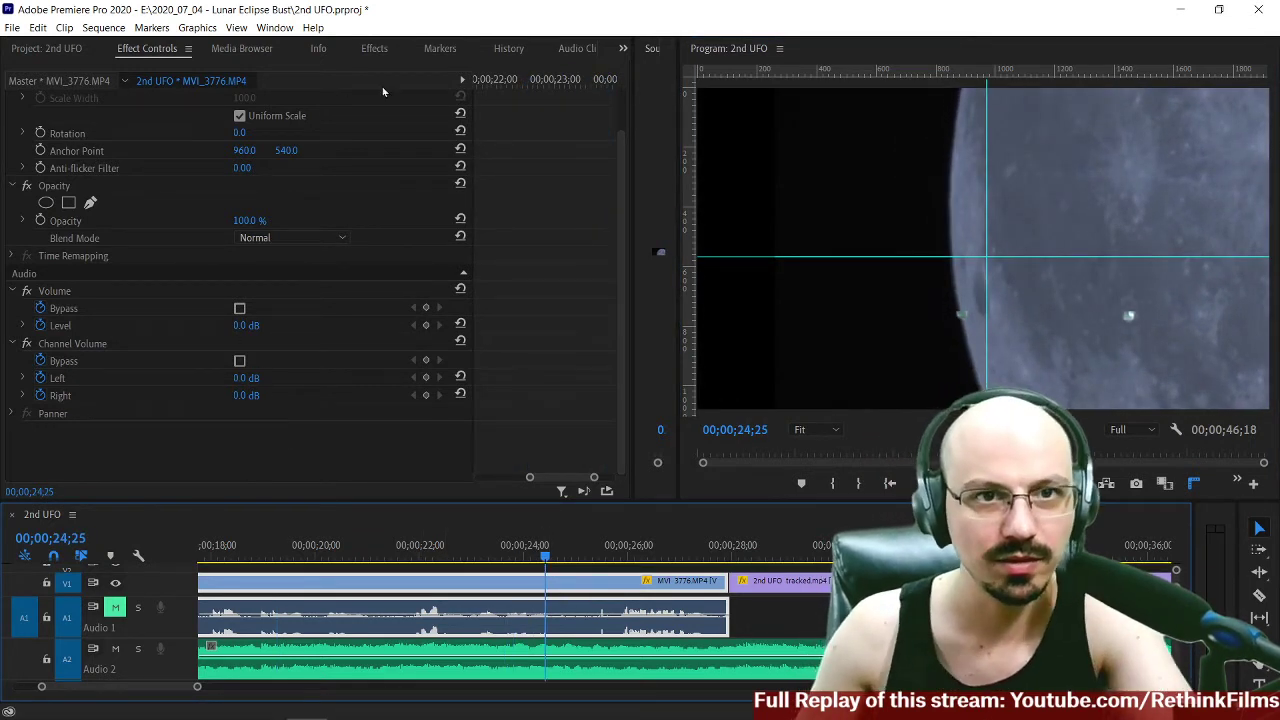
Apply the Crop effect to the MVI_3776.MP4 clip again and show its settings.
{"action": "left_click", "coordinate": [624, 48]}
{"action": "left_click", "coordinate": [645, 141]}
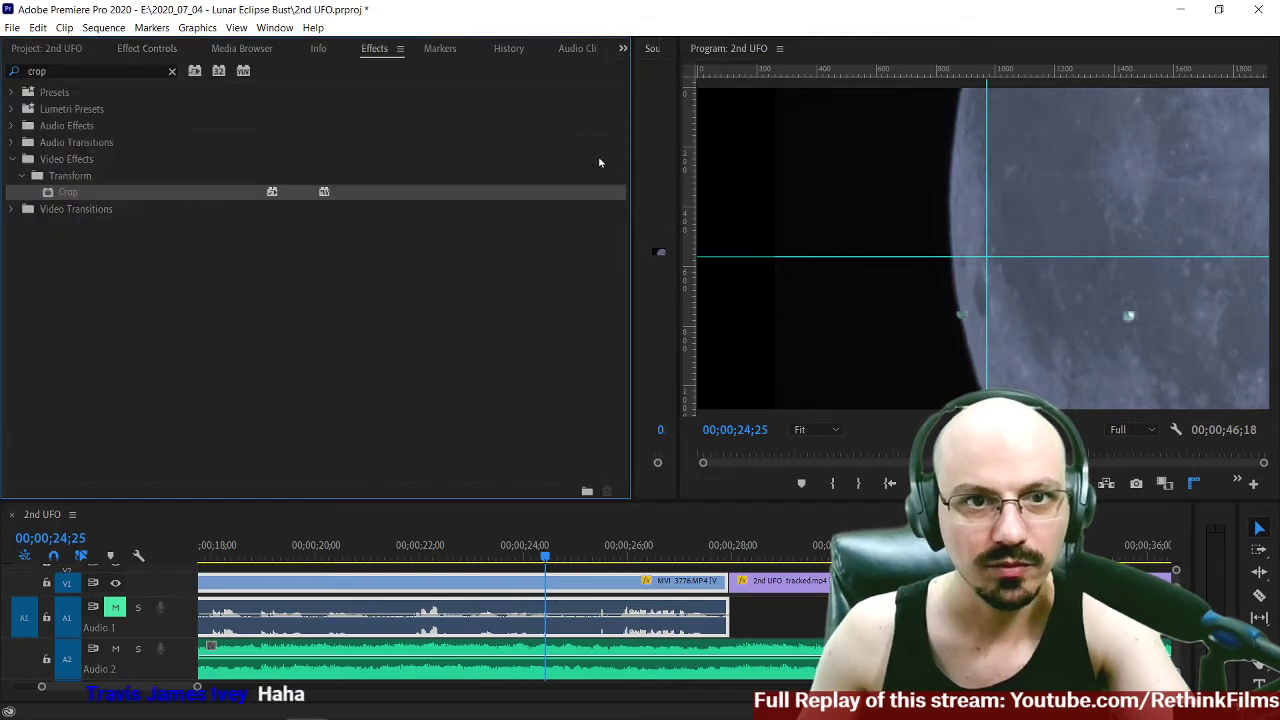
{"action": "left_click_drag", "start_coordinate": [50, 193], "coordinate": [492, 584]}
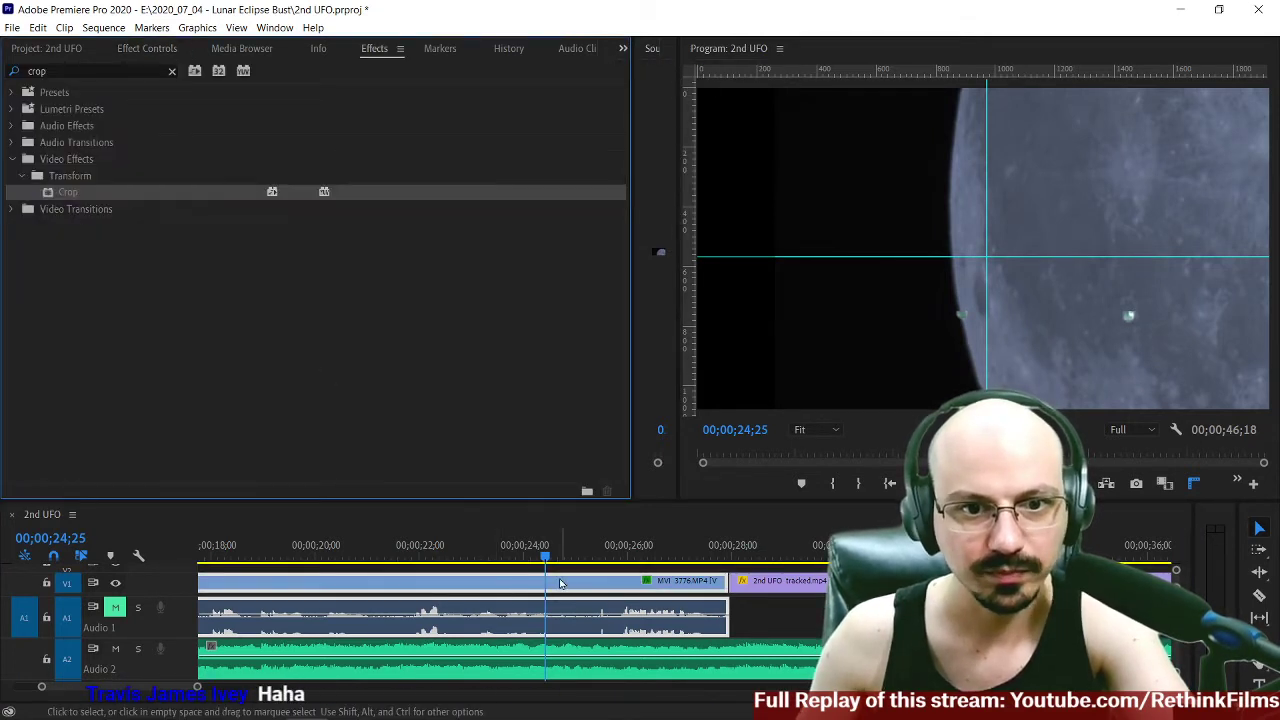
{"action": "left_click", "coordinate": [148, 49]}
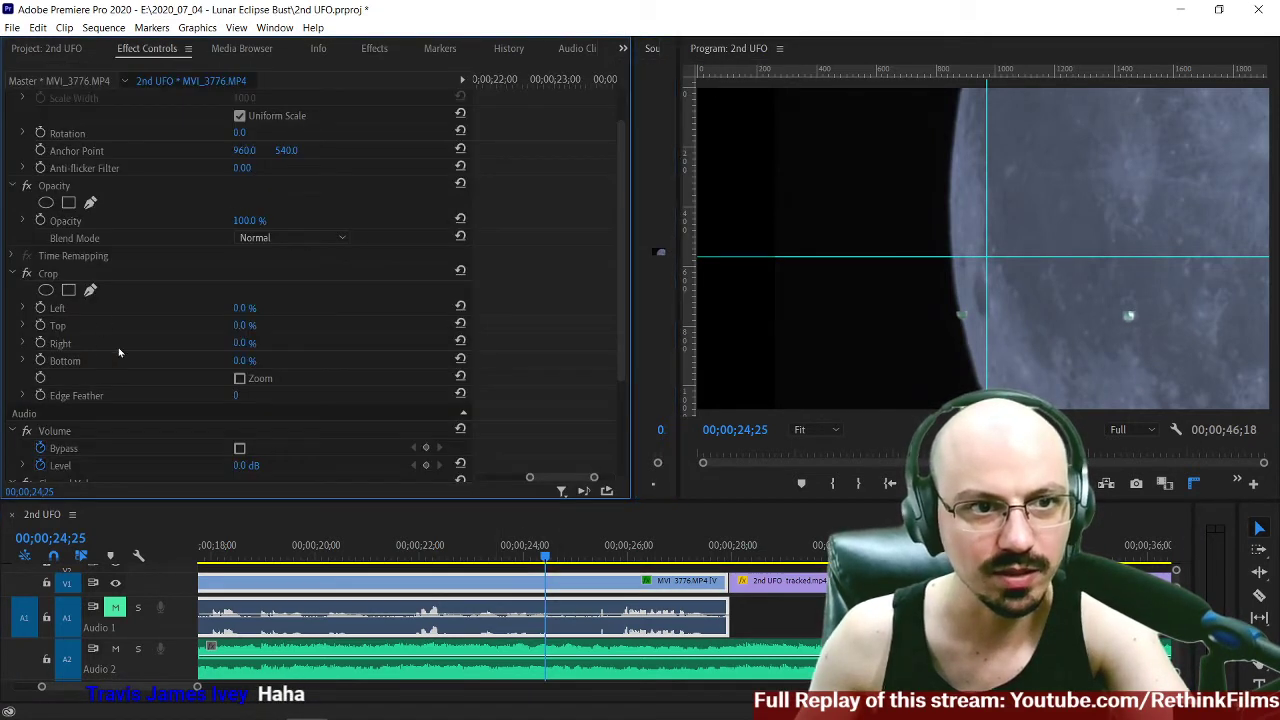
Try raising the Crop edge feather to 769, comparing with the effect switched off, and delete the effect.
{"action": "left_click_drag", "start_coordinate": [237, 395], "coordinate": [257, 396]}
{"action": "left_click", "coordinate": [252, 398]}
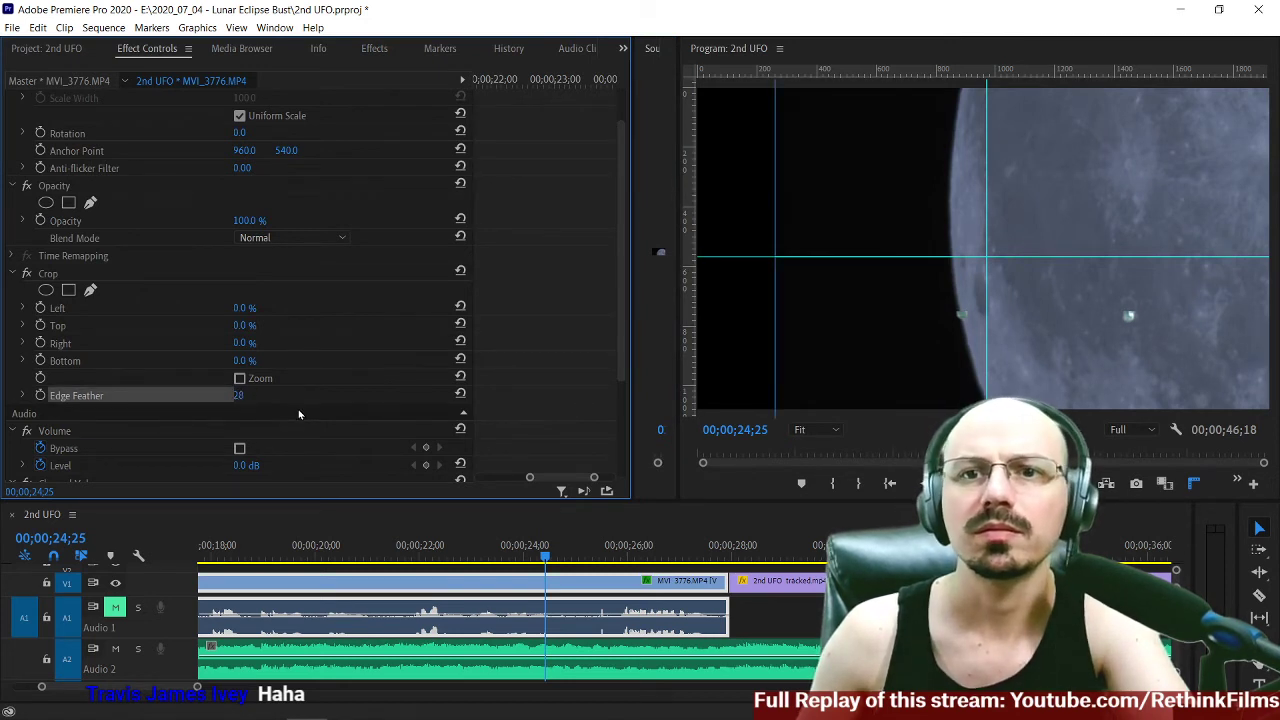
{"action": "left_click_drag", "start_coordinate": [252, 396], "coordinate": [256, 396]}
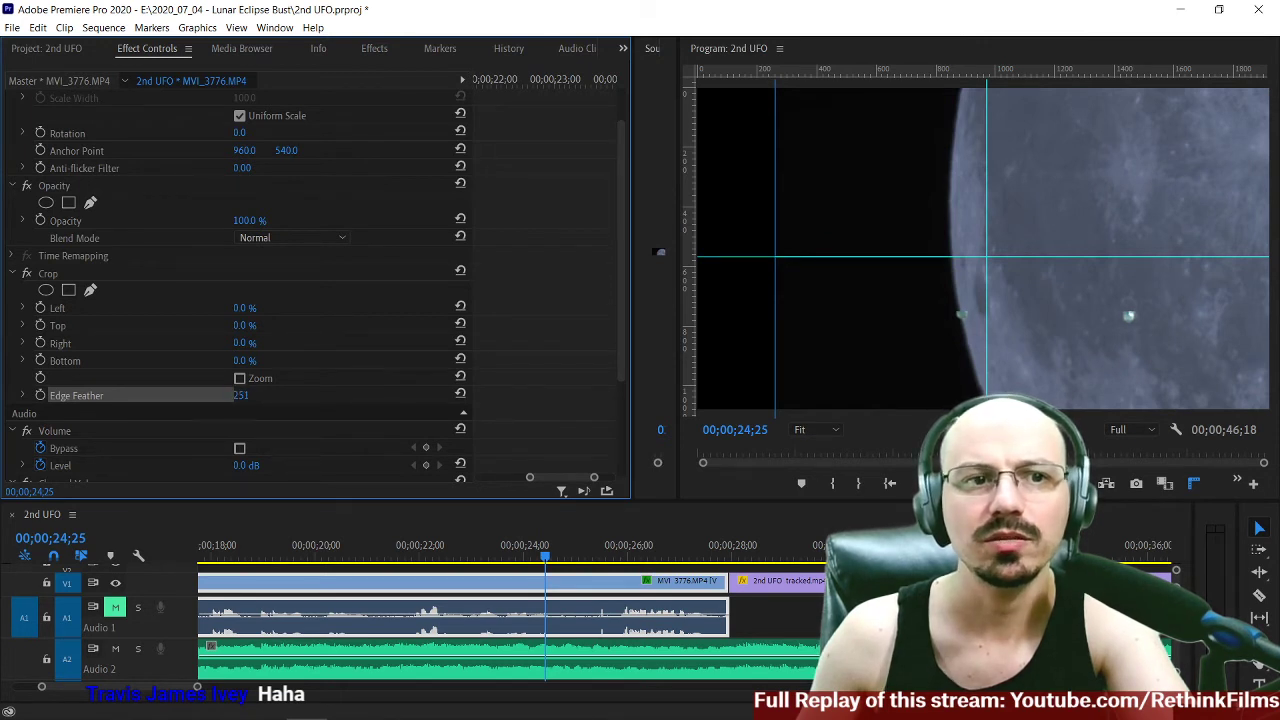
{"action": "left_click_drag", "start_coordinate": [250, 396], "coordinate": [257, 397]}
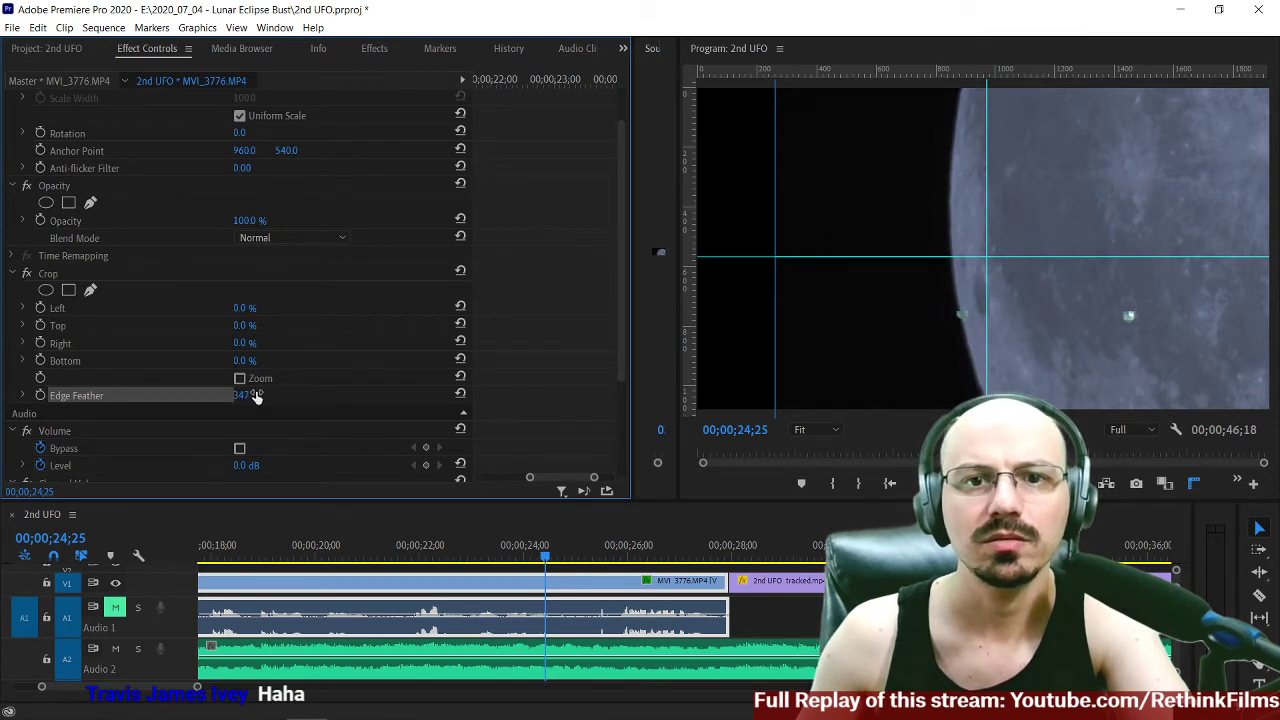
{"action": "left_click", "coordinate": [28, 274]}
{"action": "left_click", "coordinate": [30, 275]}
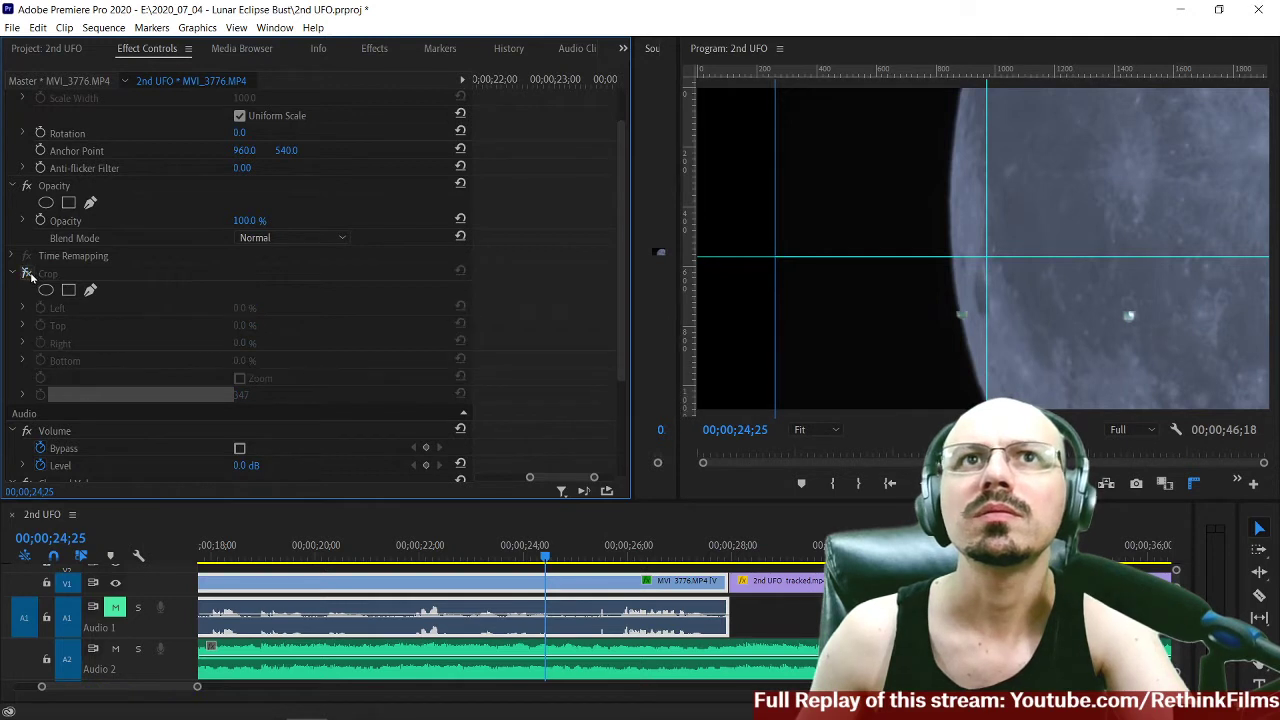
{"action": "left_click", "coordinate": [30, 275]}
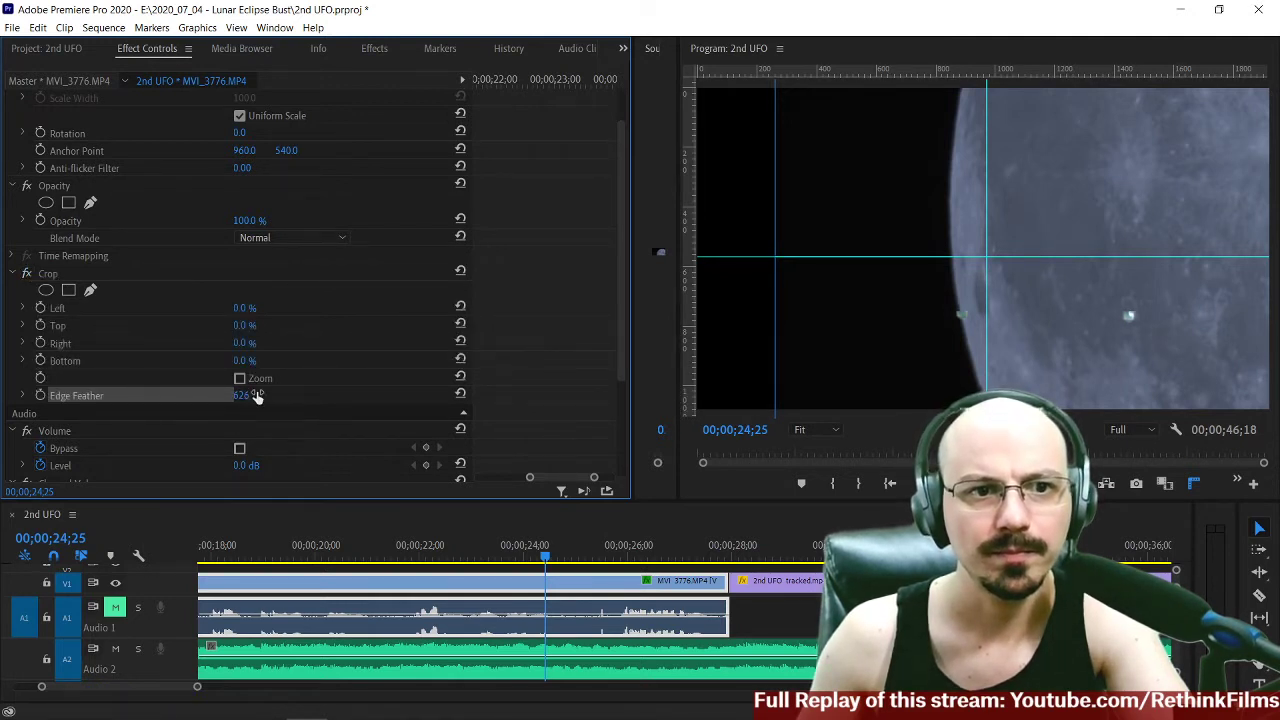
{"action": "left_click_drag", "start_coordinate": [241, 395], "coordinate": [257, 394]}
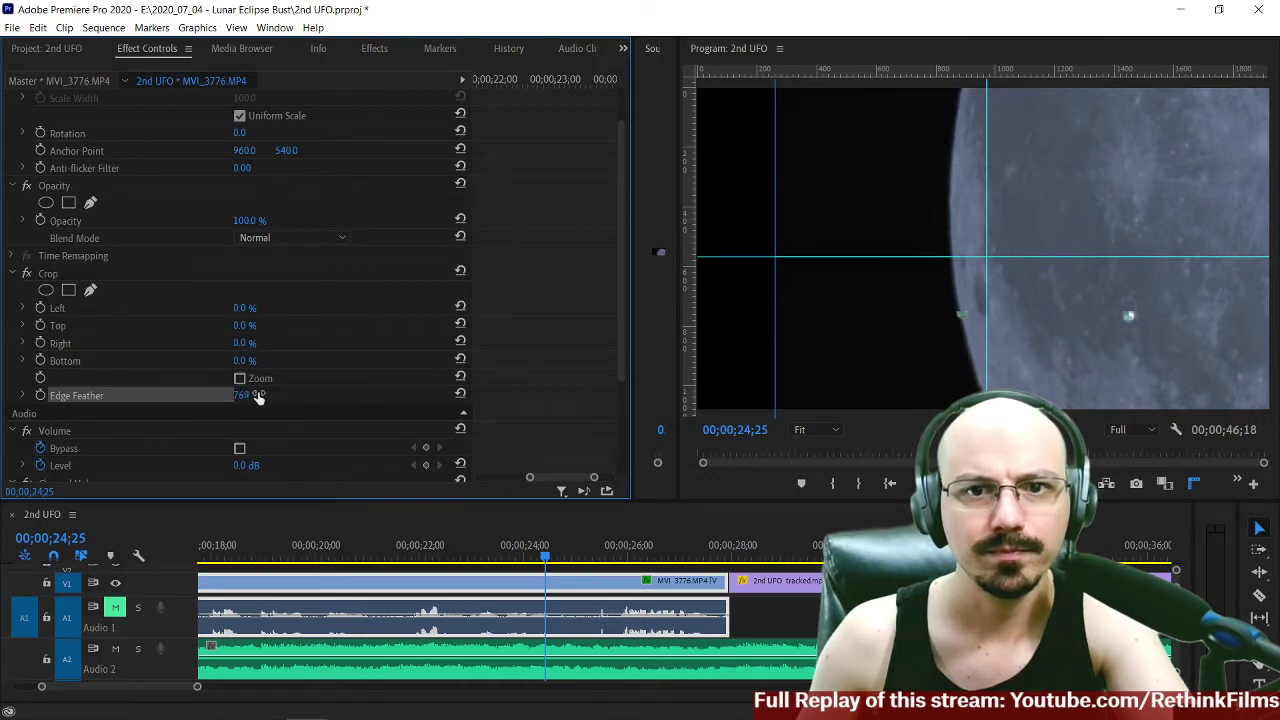
{"action": "left_click", "coordinate": [75, 275]}
{"action": "key", "text": "Delete"}
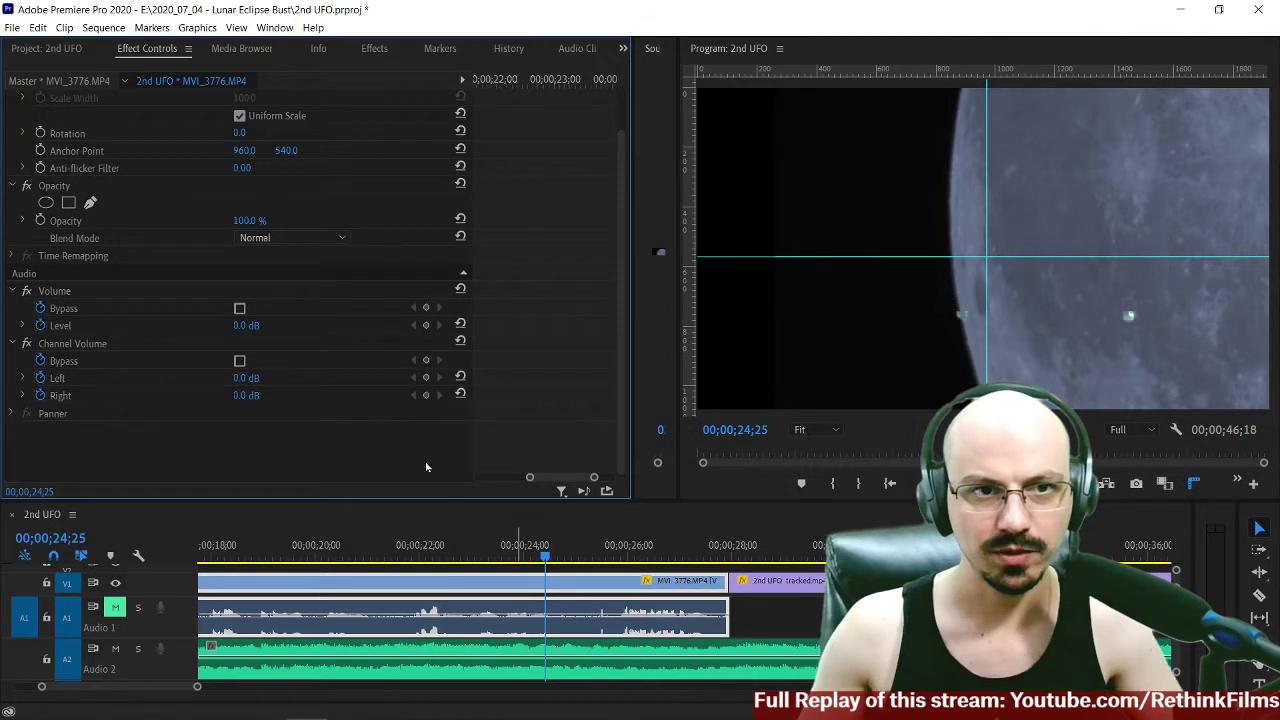
Search the effects for "feath" and apply Edge Feather to the MVI_3776.MP4 clip.
{"action": "left_click", "coordinate": [621, 52]}
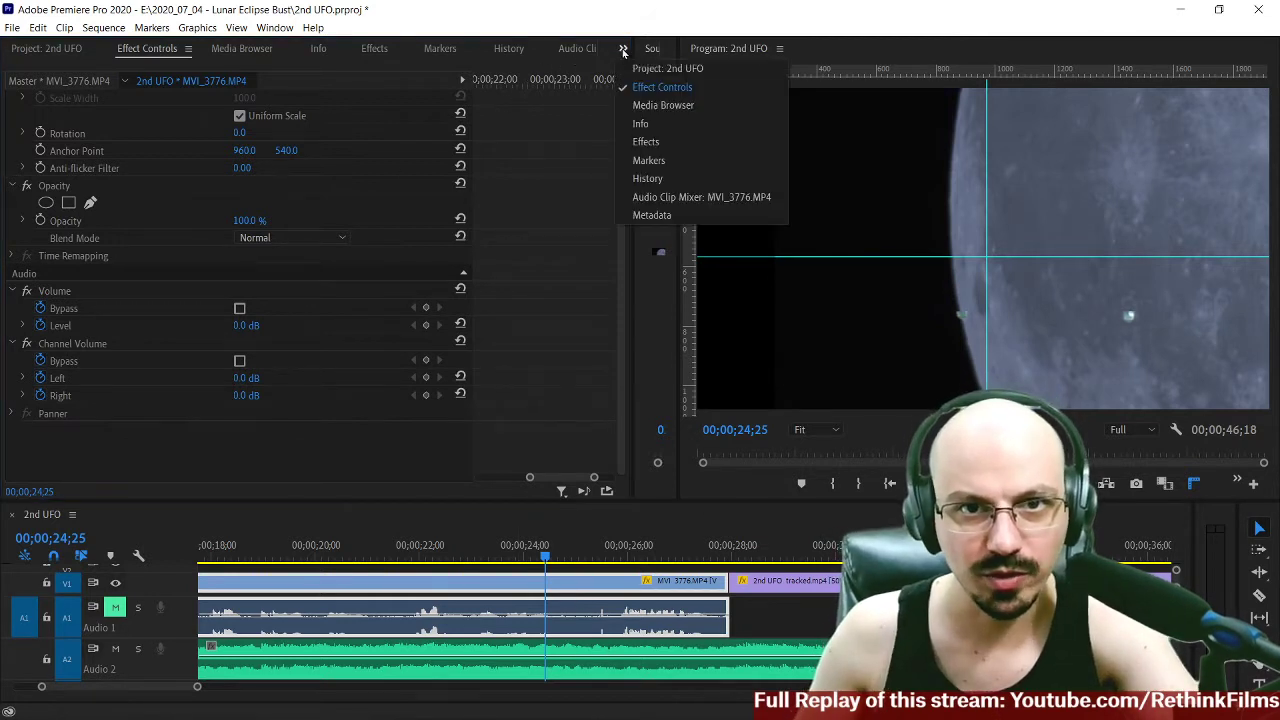
{"action": "left_click", "coordinate": [630, 160]}
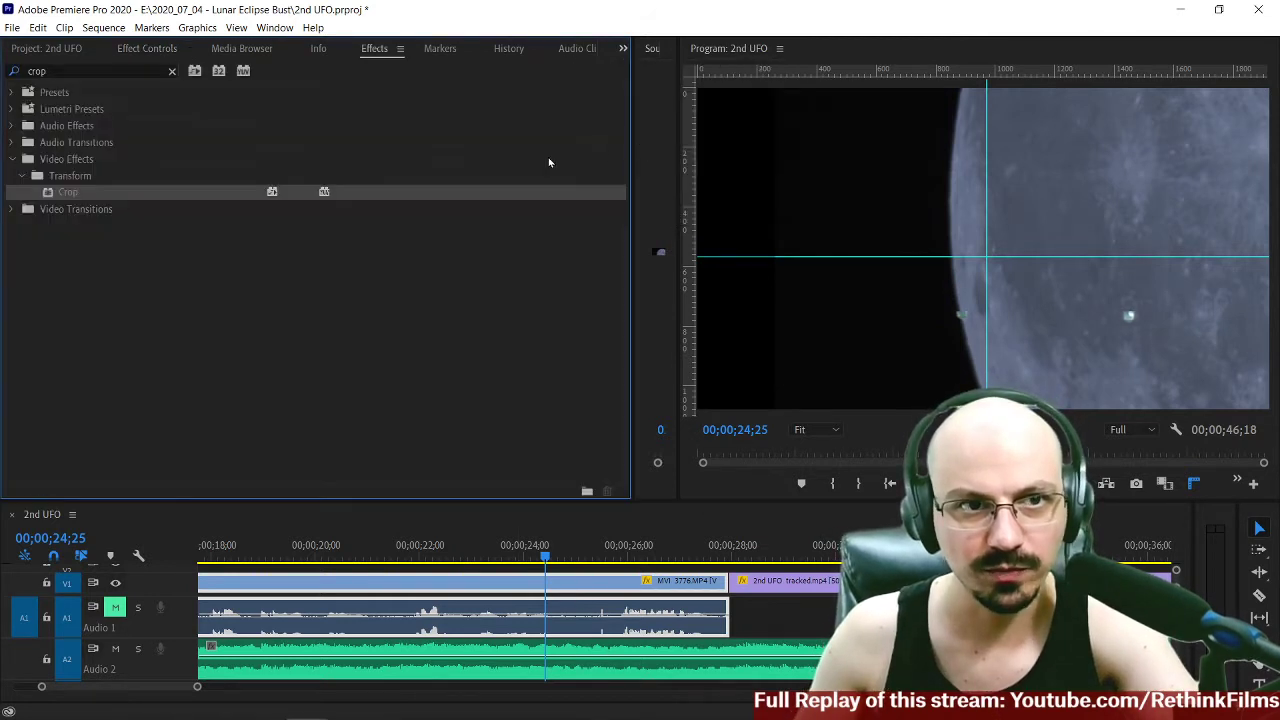
{"action": "left_click", "coordinate": [172, 71]}
{"action": "left_click", "coordinate": [75, 71]}
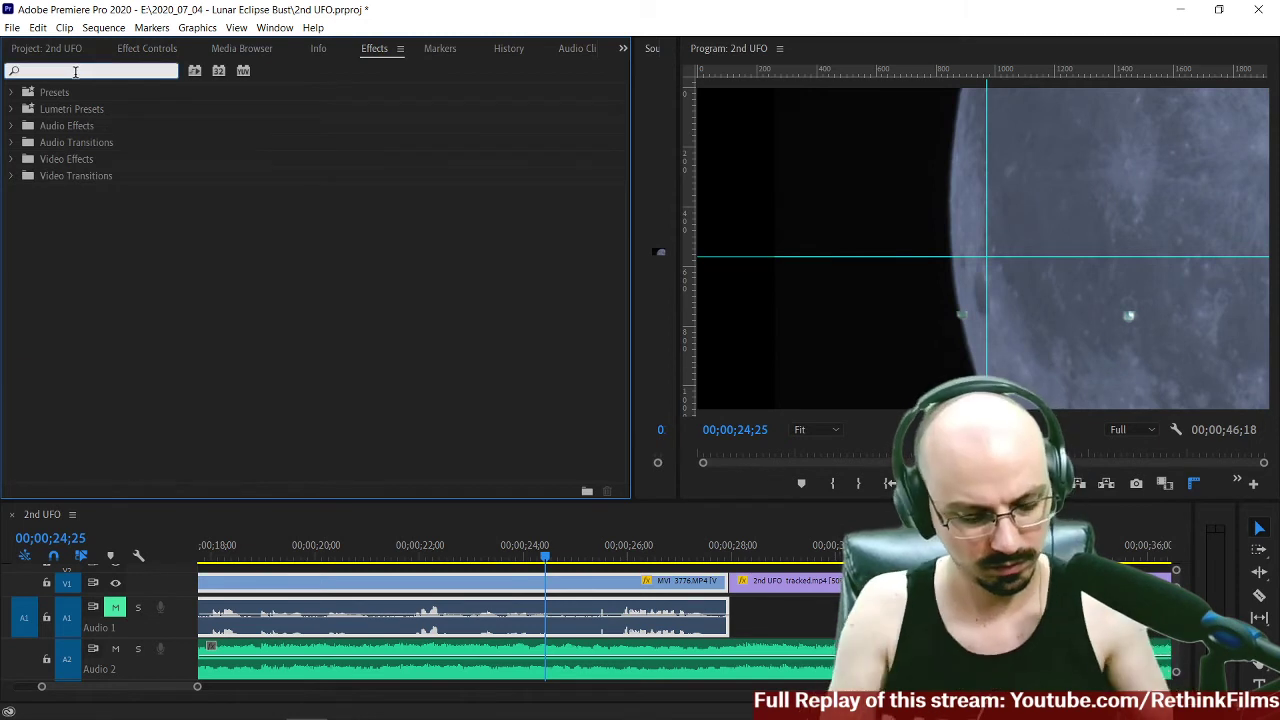
{"action": "type", "text": "feath"}
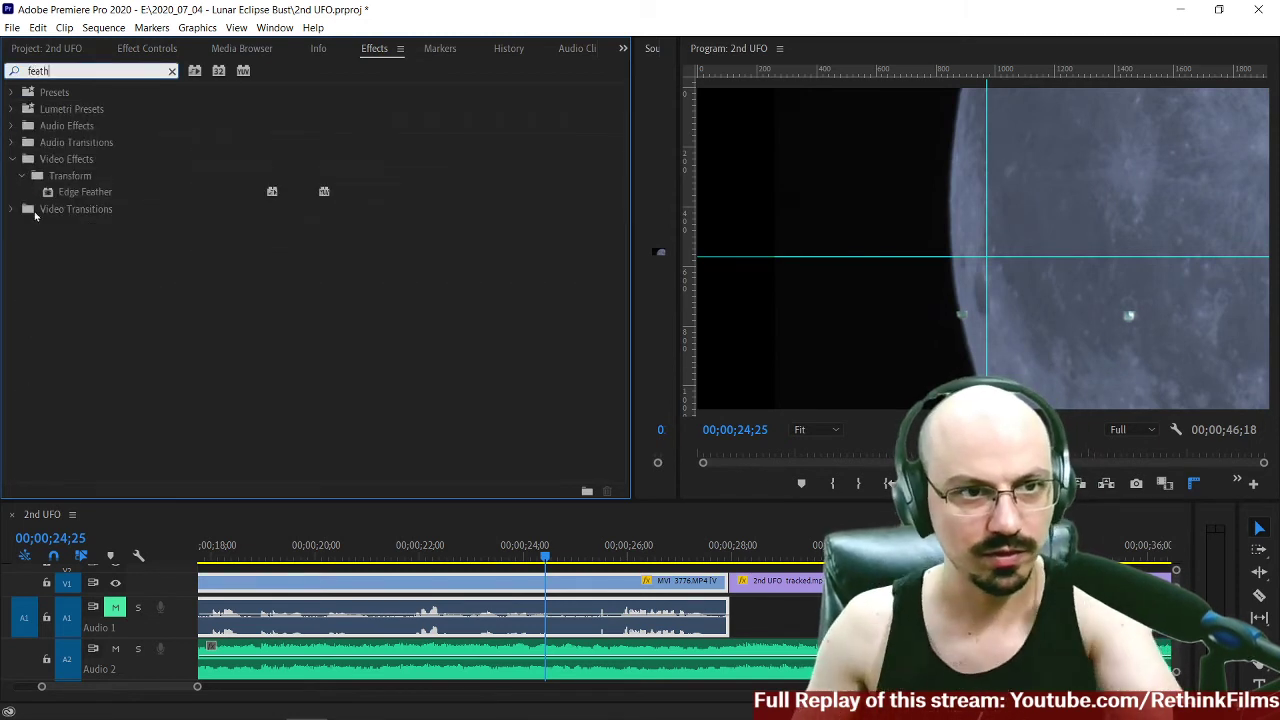
{"action": "left_click_drag", "start_coordinate": [72, 192], "coordinate": [548, 583]}
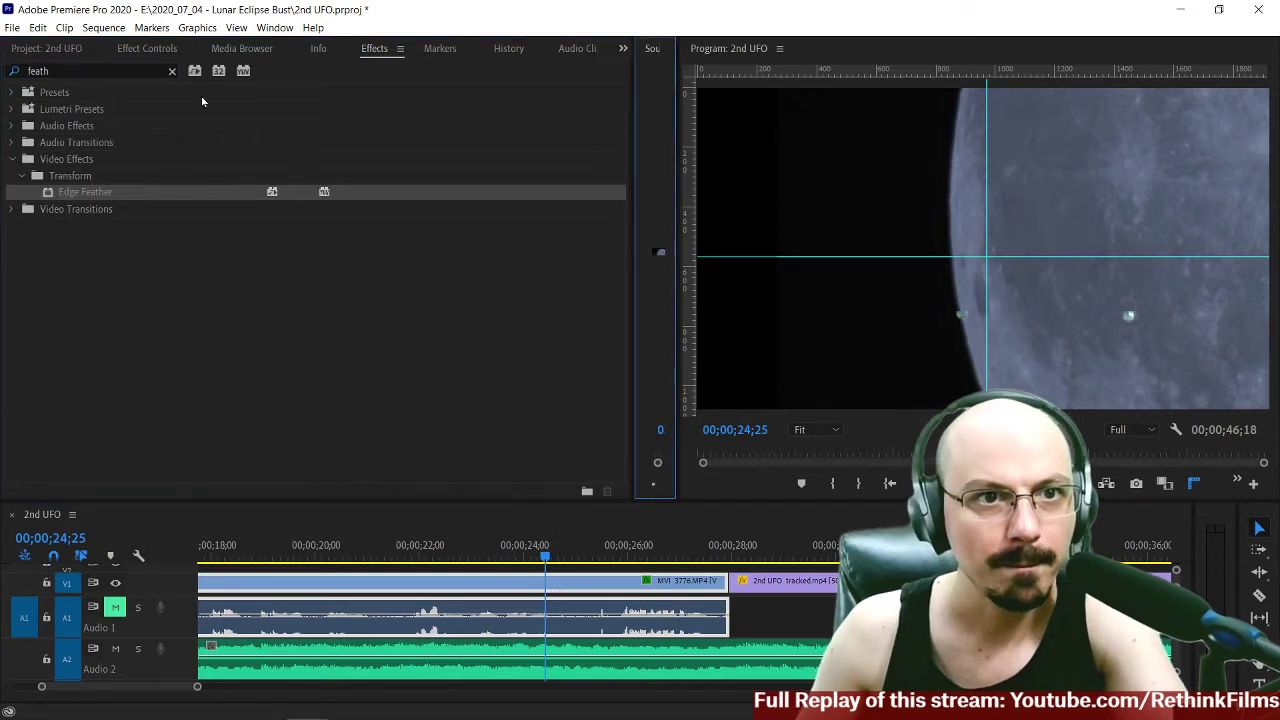
Compare Edge Feather amounts such as 47, 33 and 10 on the clip, and set the amount to 35.
{"action": "left_click", "coordinate": [140, 50]}
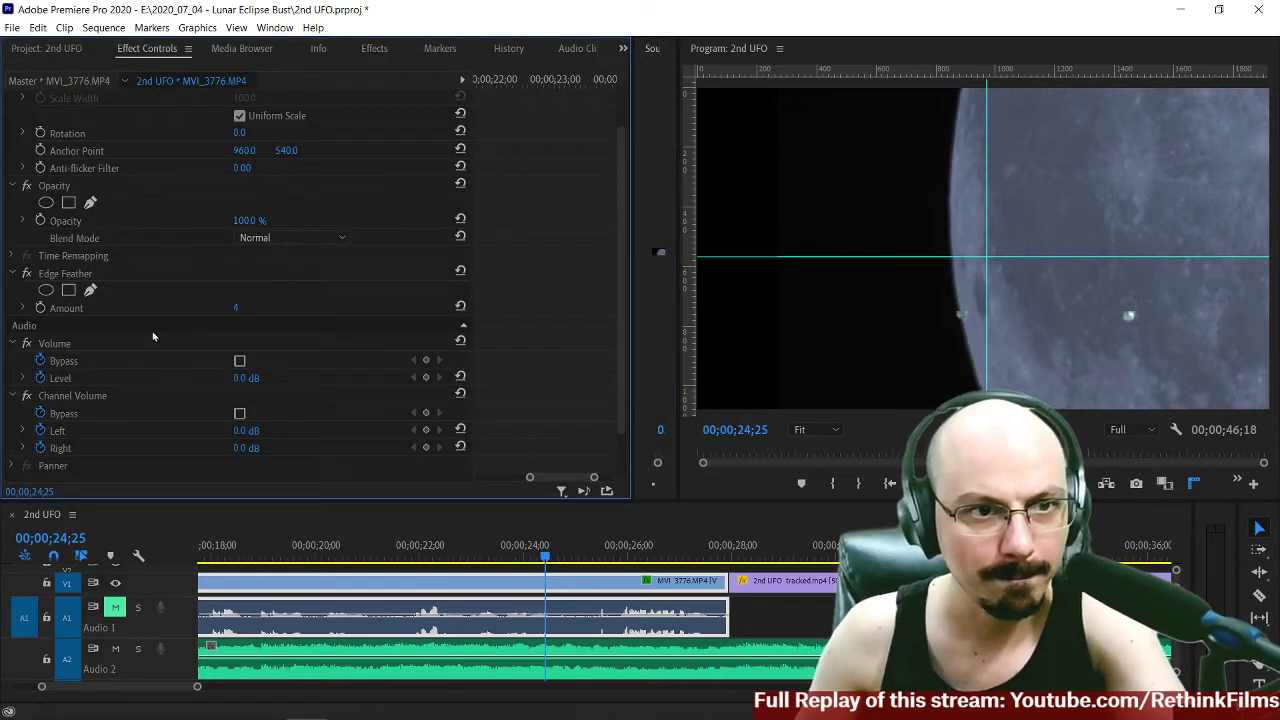
{"action": "scroll", "coordinate": [258, 352], "scroll_direction": "up", "scroll_amount": 1}
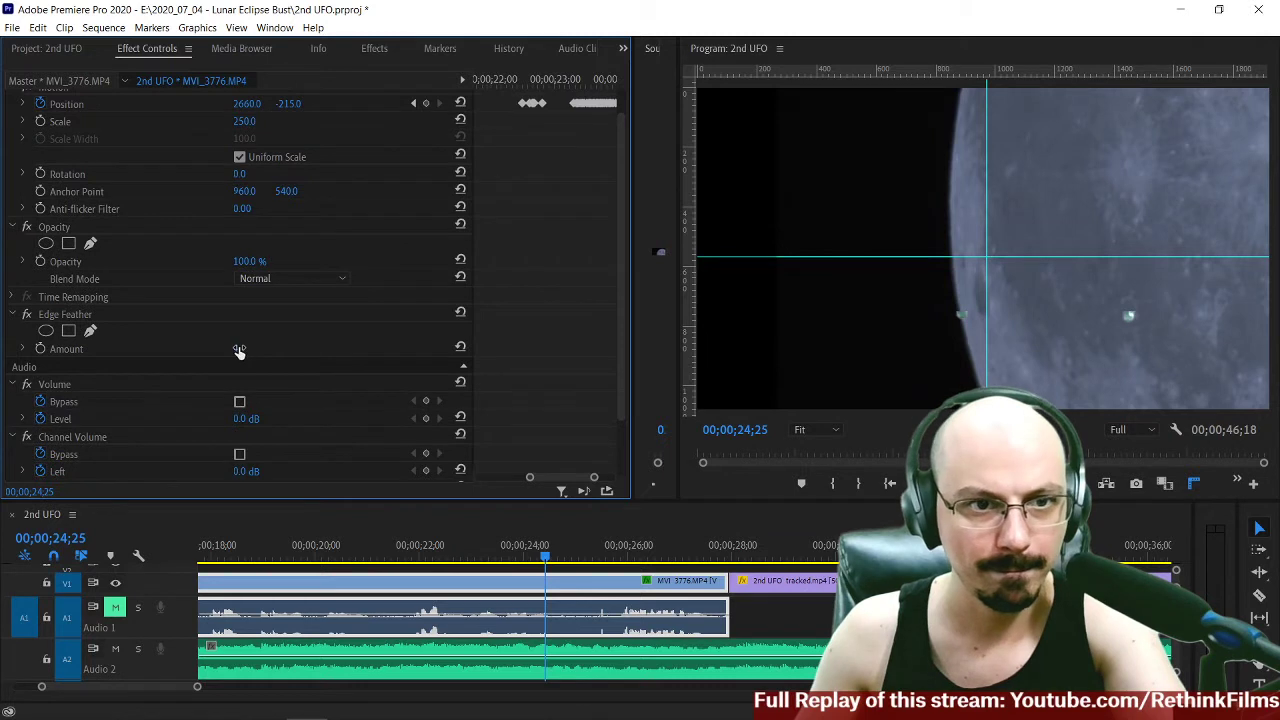
{"action": "left_click_drag", "start_coordinate": [237, 349], "coordinate": [275, 349]}
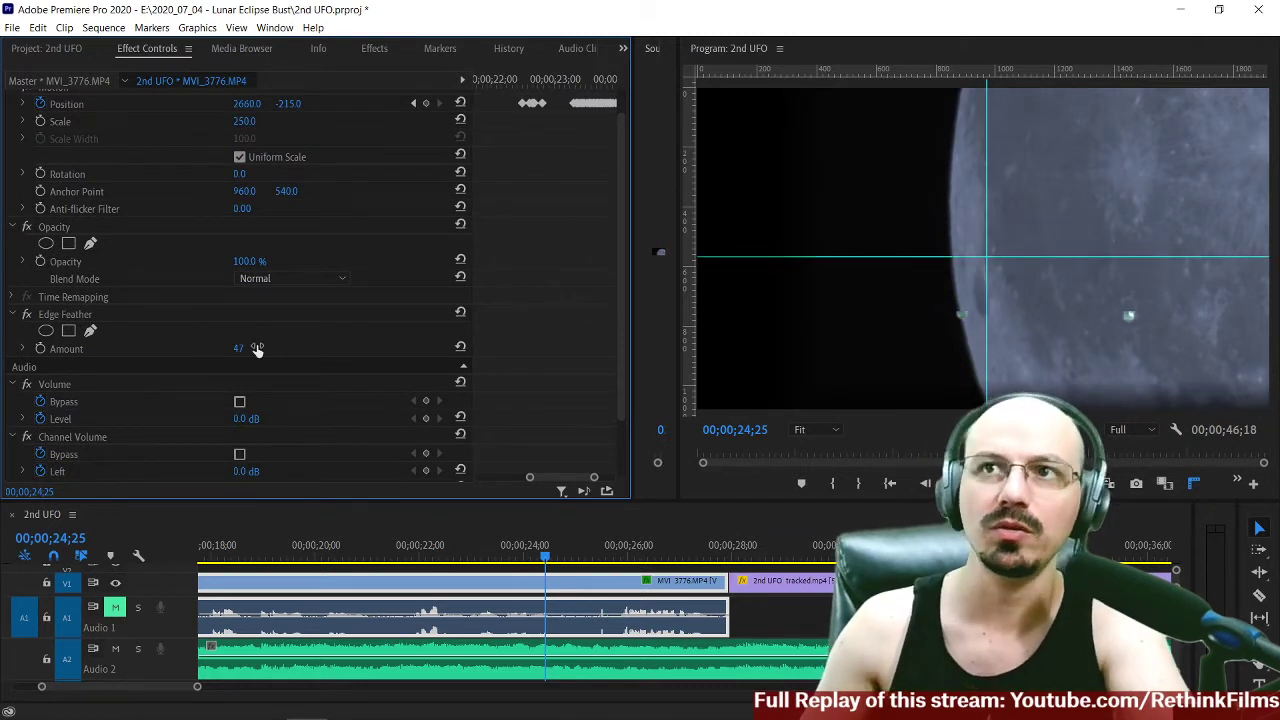
{"action": "mouse_move", "coordinate": [247, 349]}
{"action": "left_mouse_down"}
{"action": "mouse_move", "coordinate": [209, 349]}
{"action": "mouse_move", "coordinate": [239, 349]}
{"action": "left_mouse_up"}
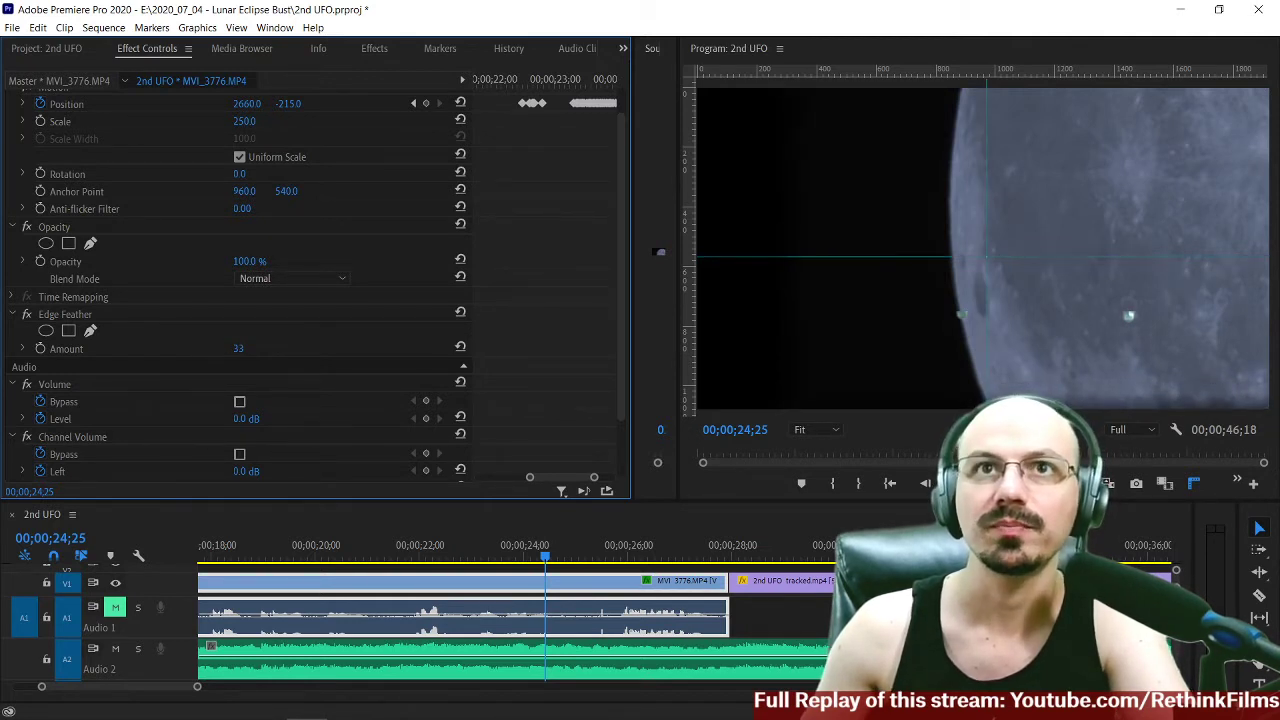
{"action": "left_click_drag", "start_coordinate": [239, 349], "coordinate": [206, 349]}
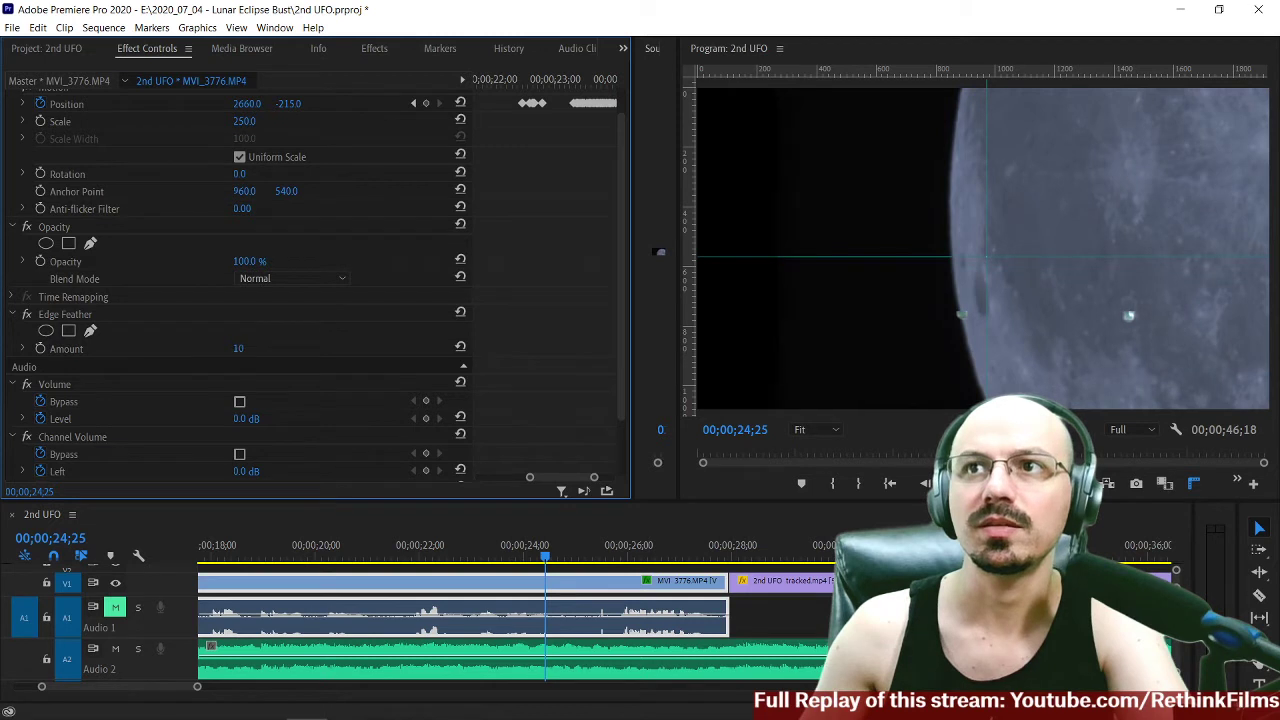
{"action": "left_click_drag", "start_coordinate": [213, 349], "coordinate": [242, 349]}
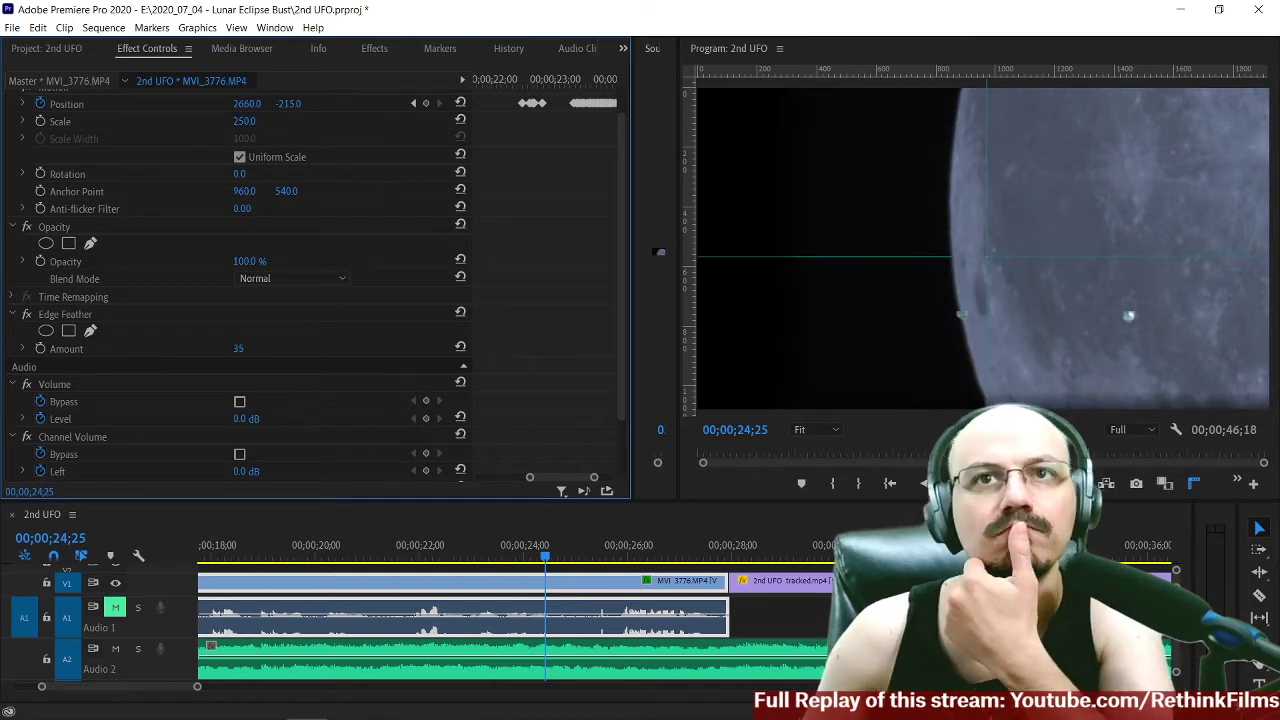
Lower the Edge Feather amount to 0 and delete the effect from the MVI_3776.MP4 clip.
{"action": "left_click_drag", "start_coordinate": [242, 349], "coordinate": [208, 349]}
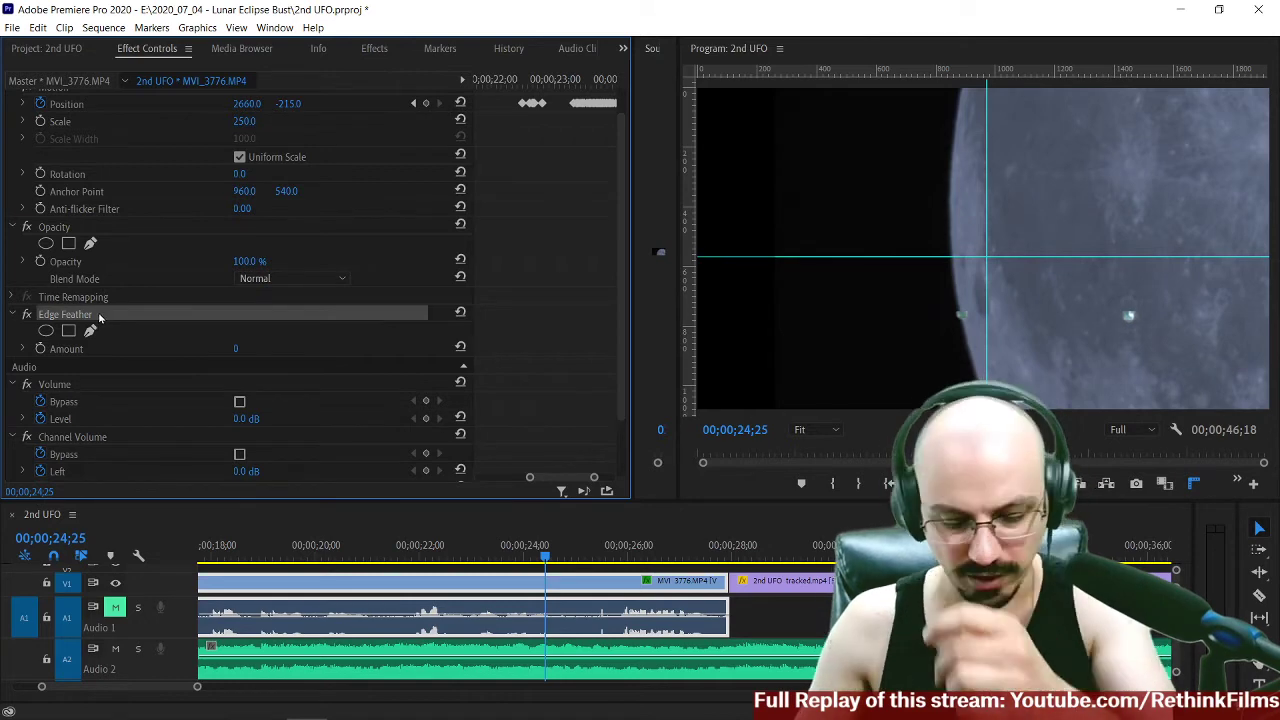
{"action": "key", "text": "Delete"}
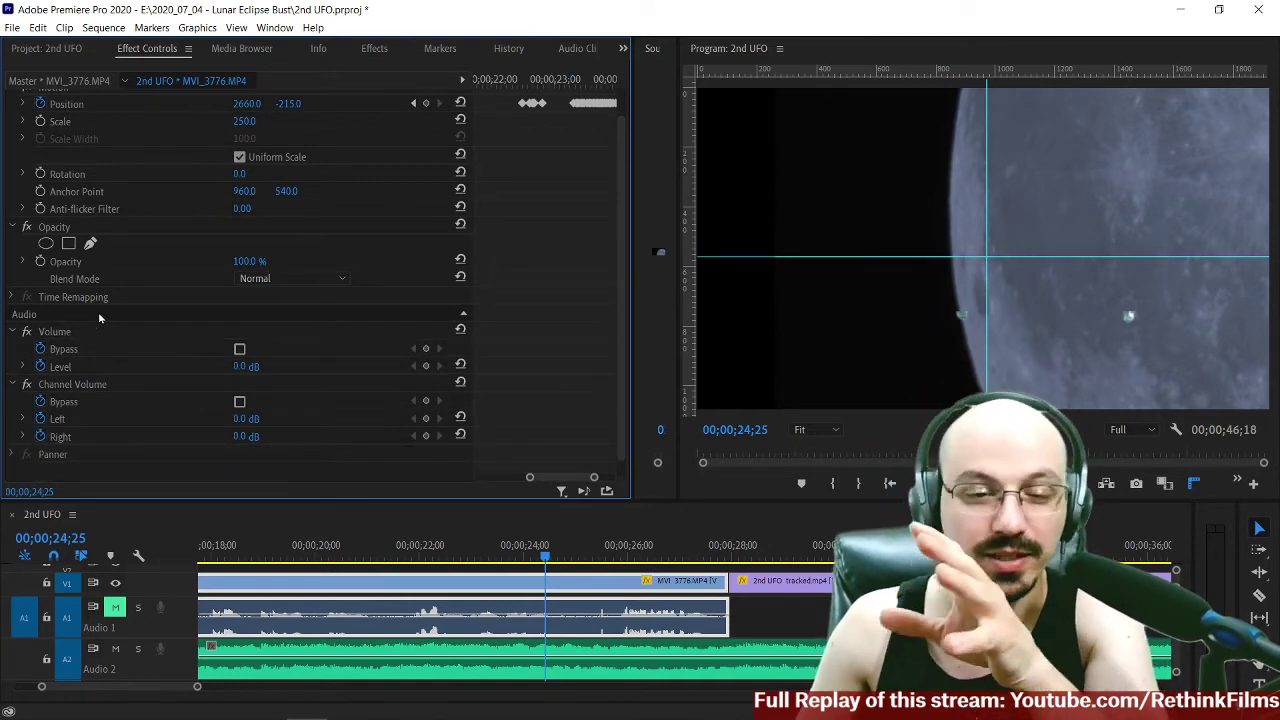
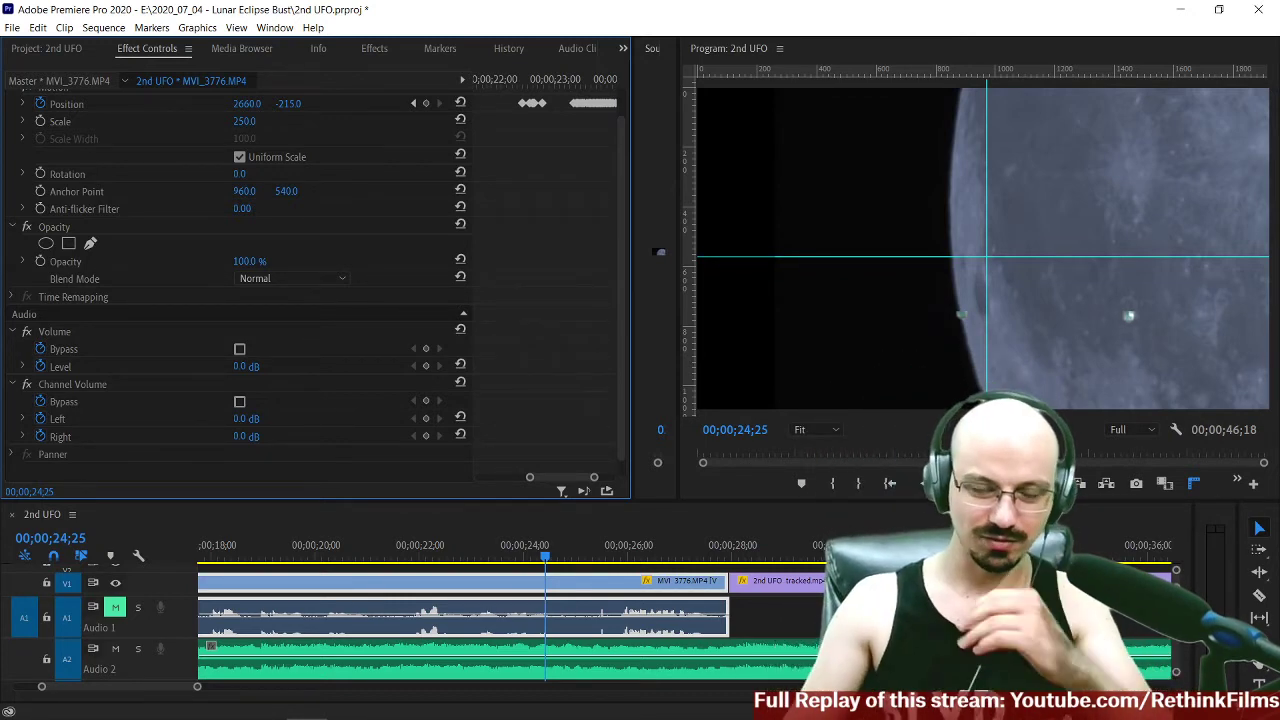
Play the sequence forward and backward between about 00;00;20;26 and 00;00;24;34 to review how the clip follows the UFO.
{"action": "left_click_drag", "start_coordinate": [518, 547], "coordinate": [340, 557]}
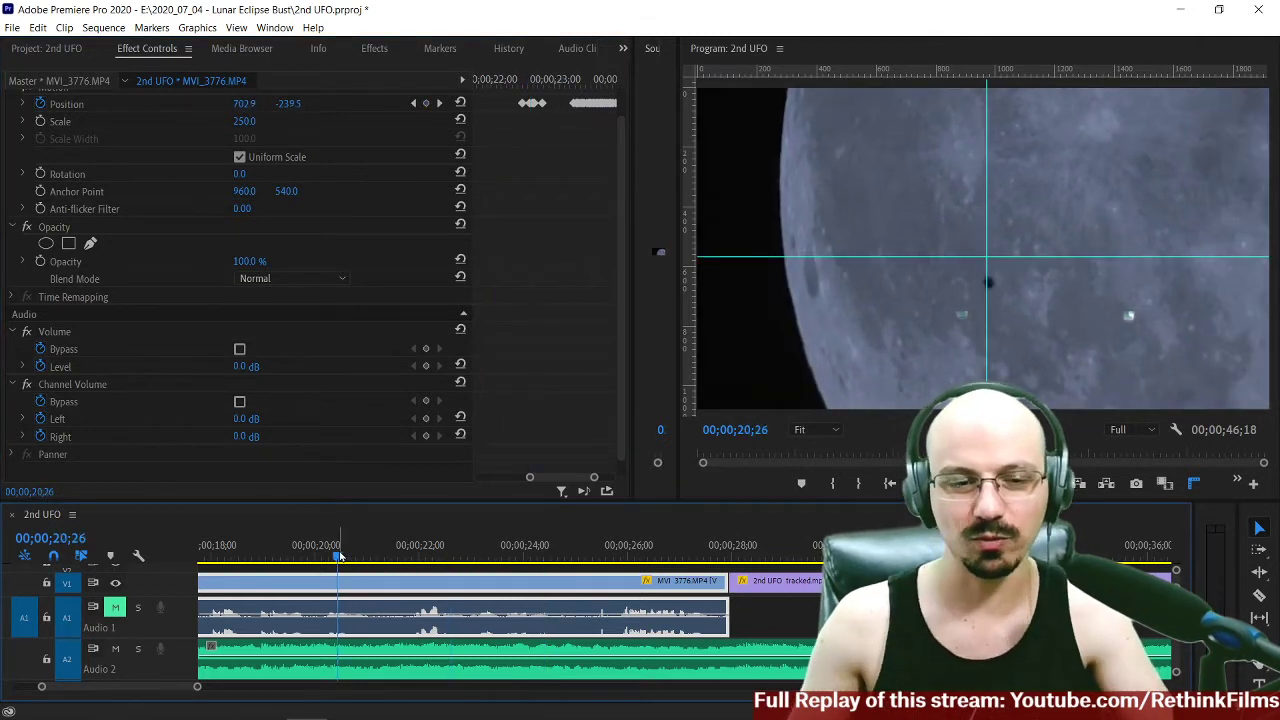
{"action": "key", "text": "space"}
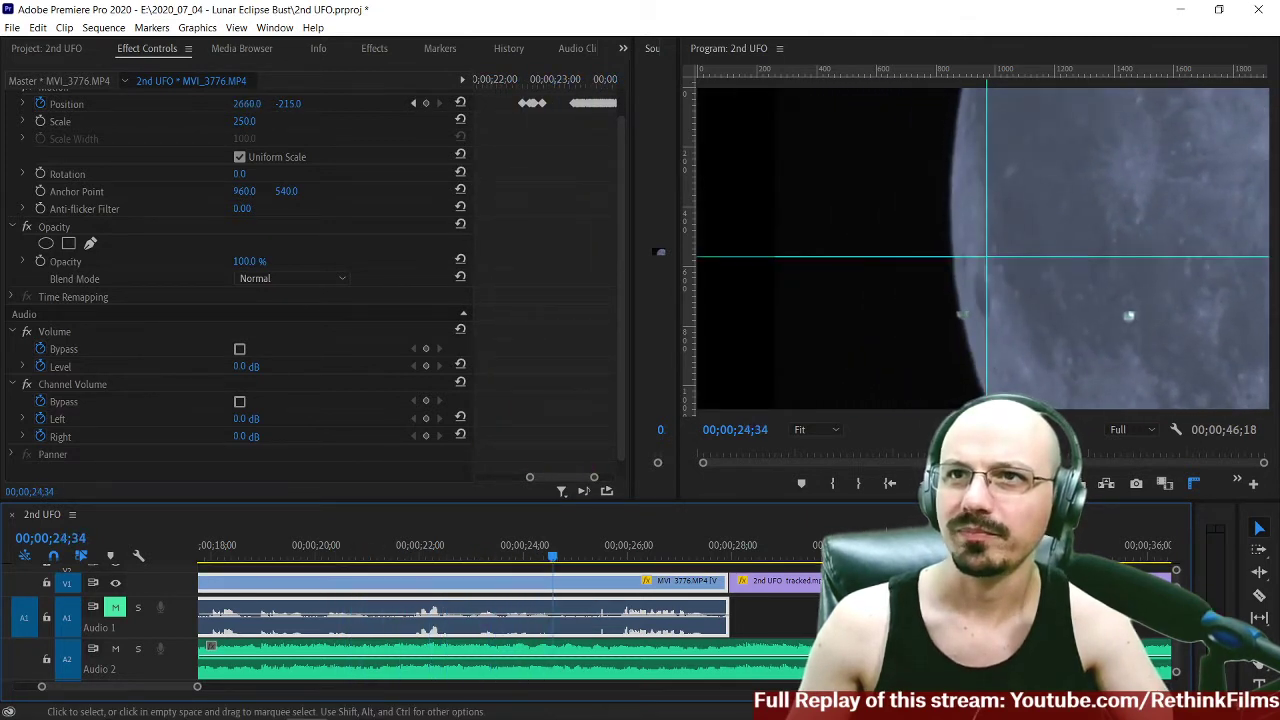
{"action": "key", "text": "l"}
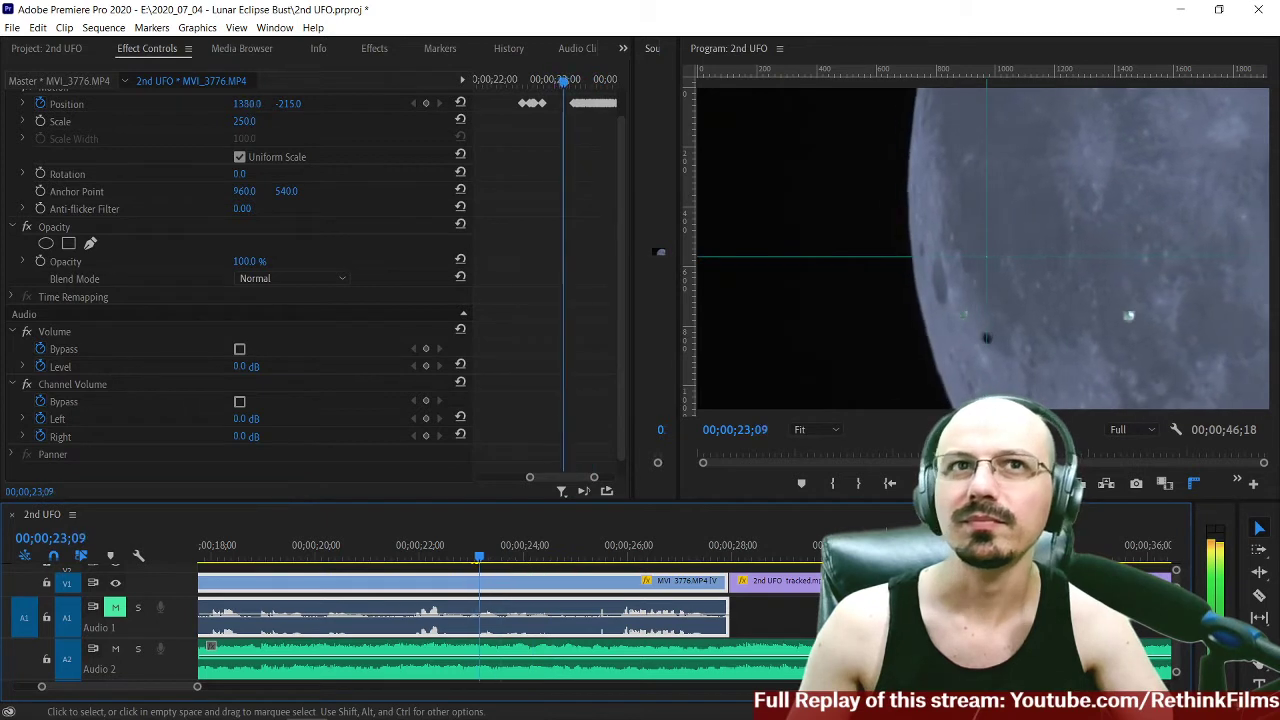
{"action": "key", "text": "k"}
{"action": "key", "text": "j"}
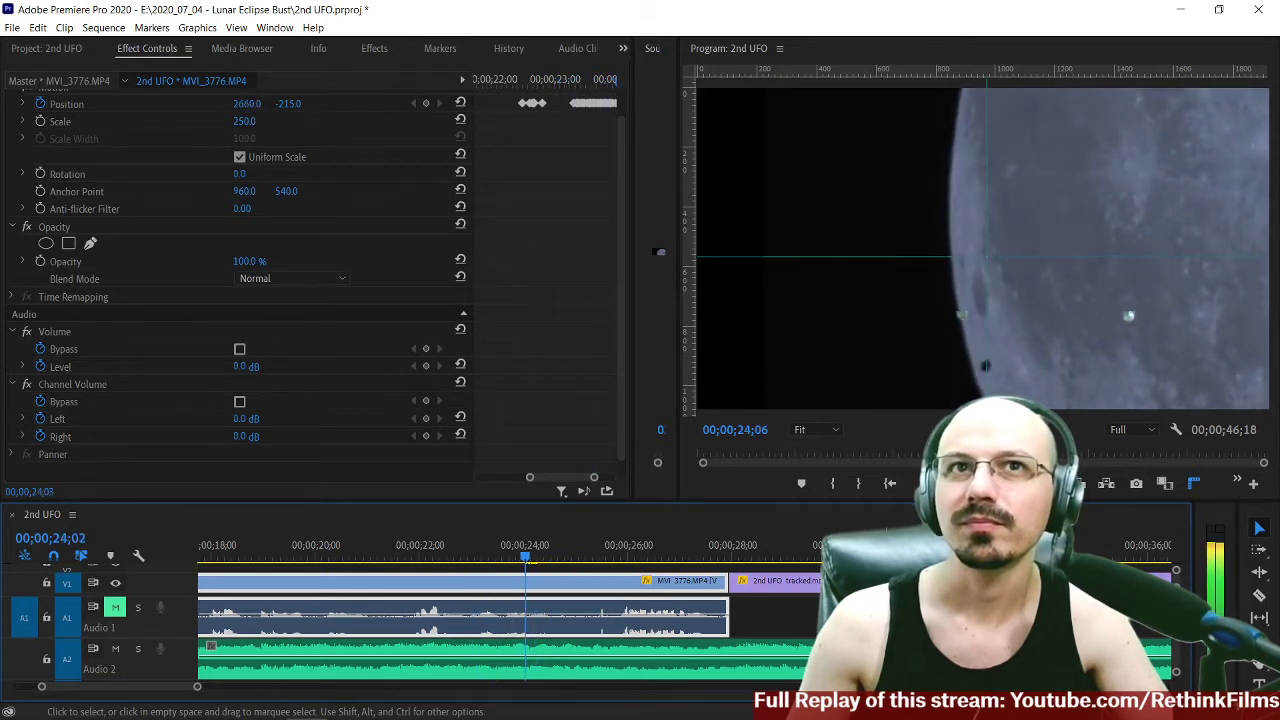
{"action": "key", "text": "l"}
{"action": "key", "text": "k"}
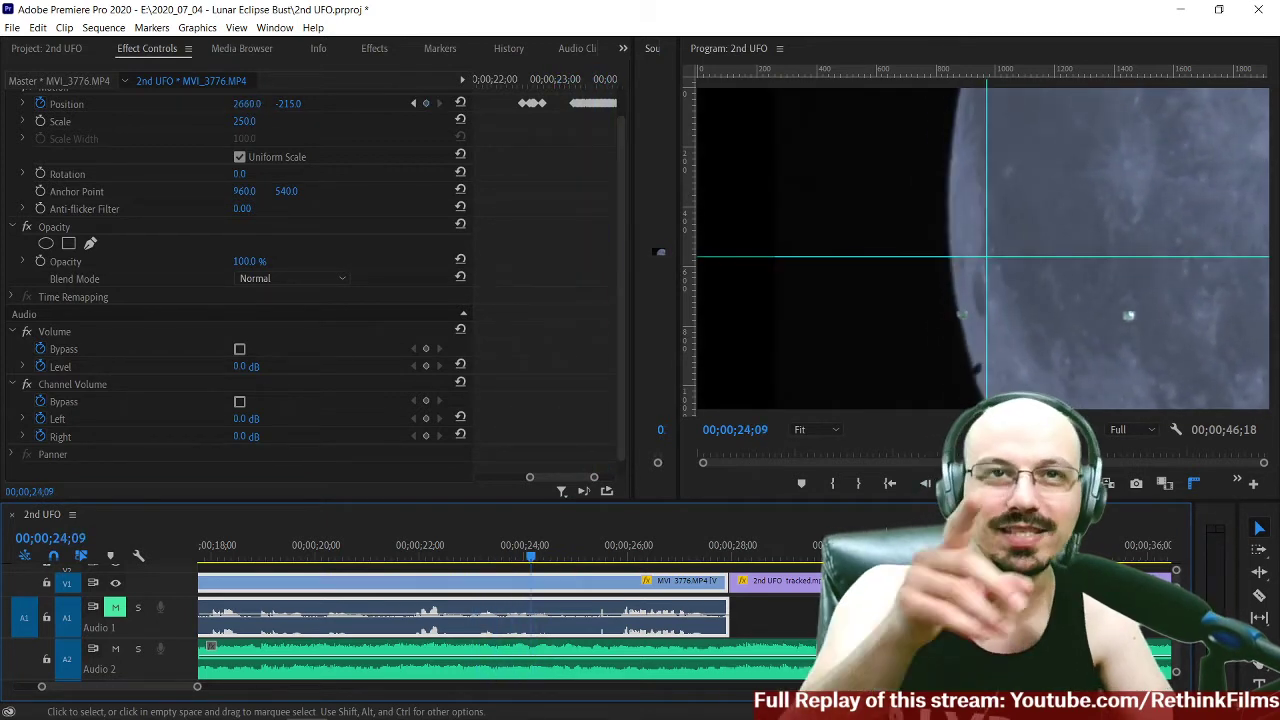
{"action": "key", "text": "j"}
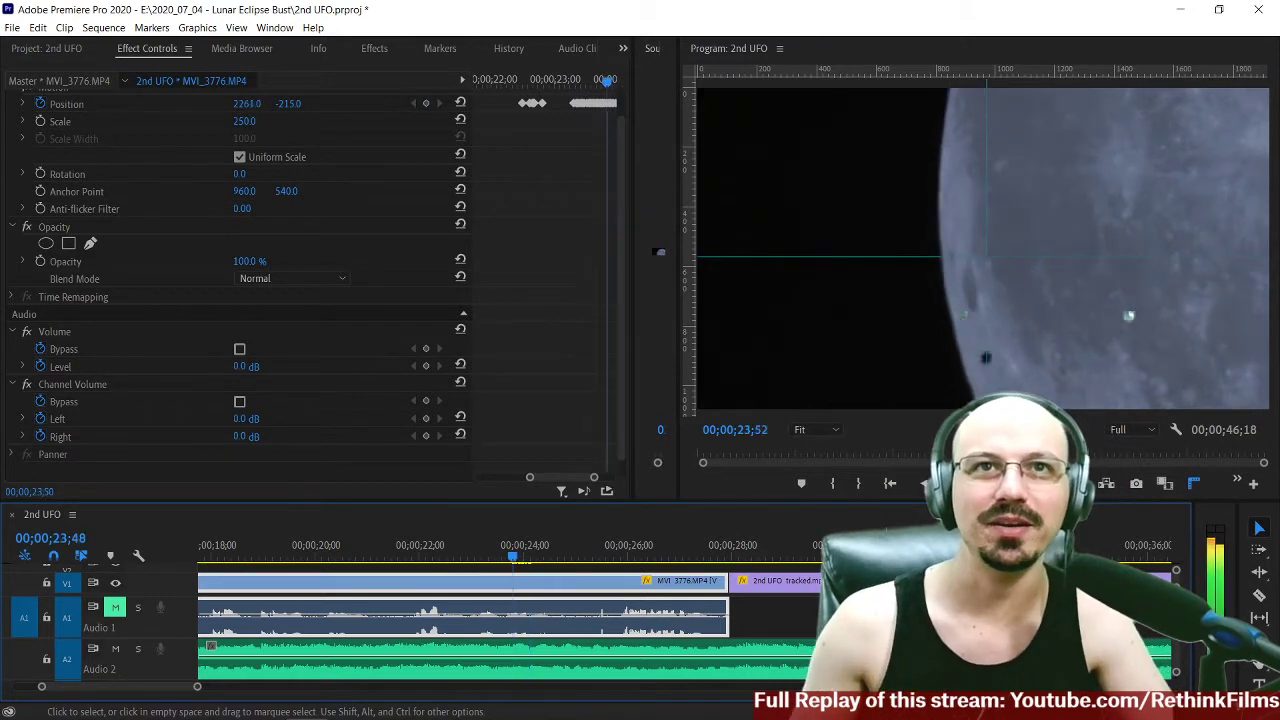
{"action": "key", "text": "l"}
{"action": "key", "text": "k"}
{"action": "key", "text": "j"}
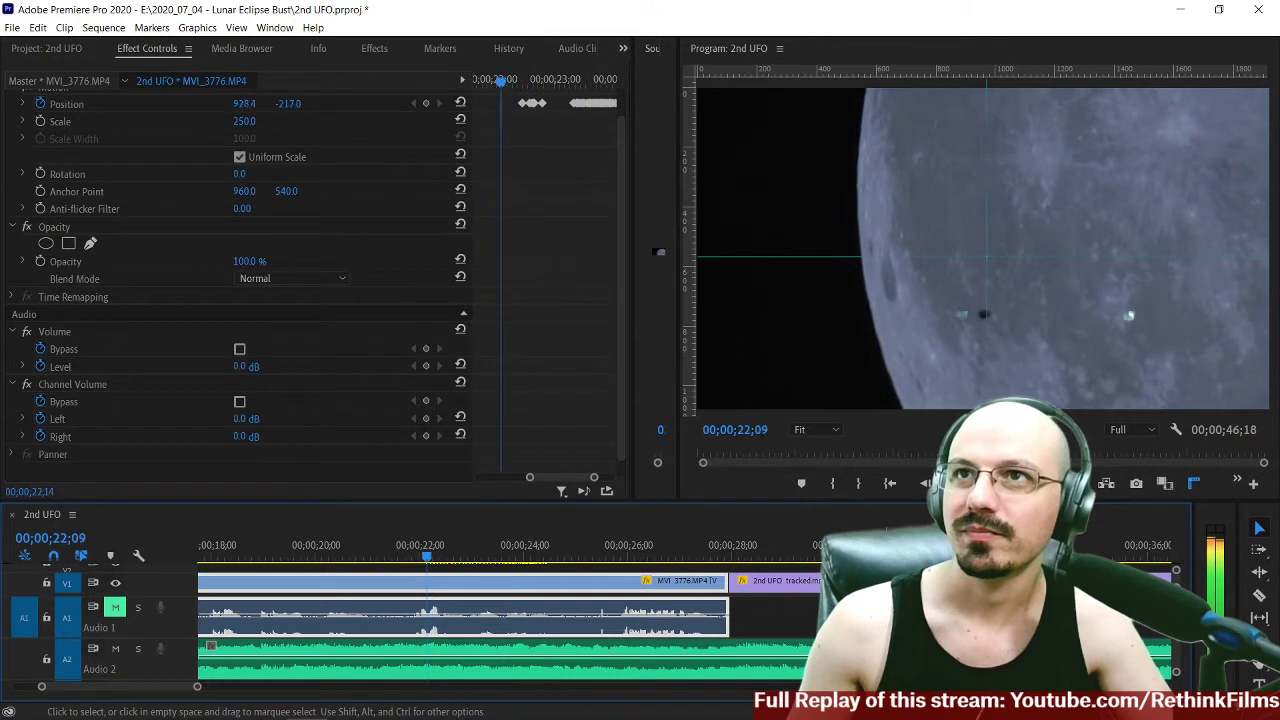
{"action": "key", "text": "l"}
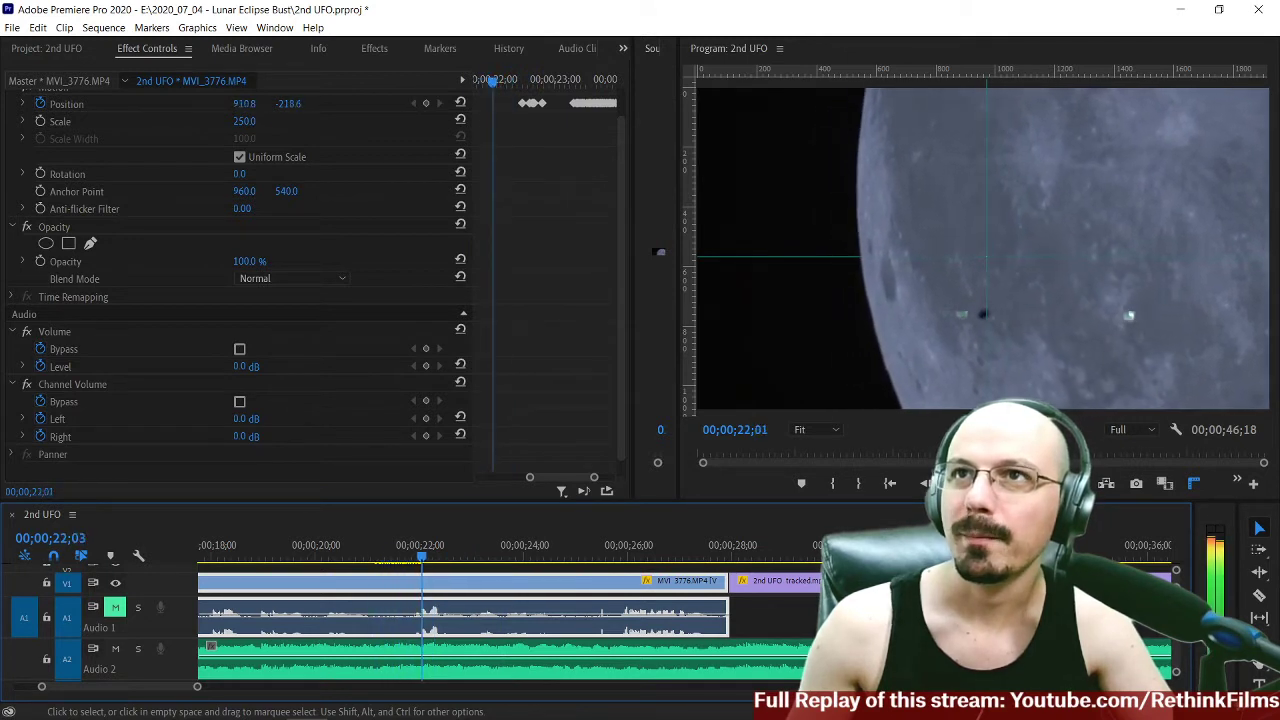
Step back frame by frame to 00;00;22;28 to inspect the UFO's alignment with the vertical guide.
{"action": "key", "text": "k"}
{"action": "key", "text": "Left"}
{"action": "key", "text": "Left"}
{"action": "key", "text": "Left"}
{"action": "key", "text": "Left"}
{"action": "key", "text": "Left"}
{"action": "key", "text": "Left"}
{"action": "key", "text": "Left"}
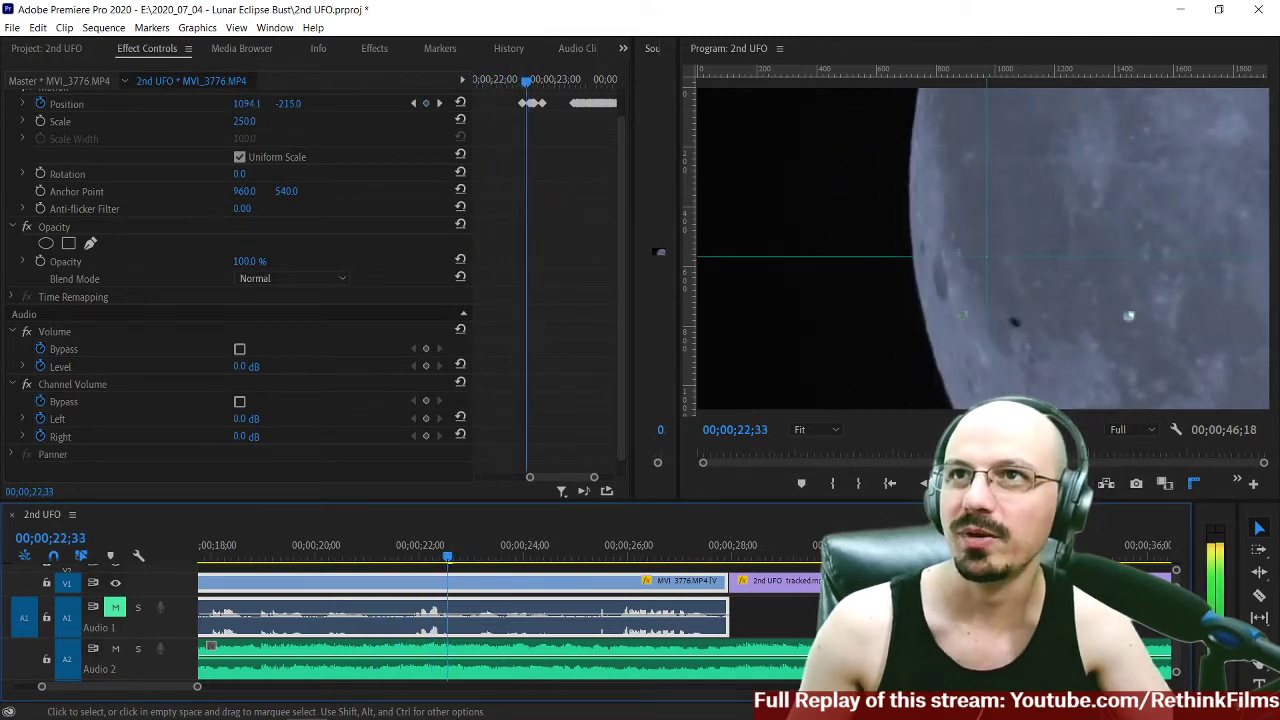
{"action": "key", "text": "Left"}
{"action": "key", "text": "Left"}
{"action": "key", "text": "Left"}
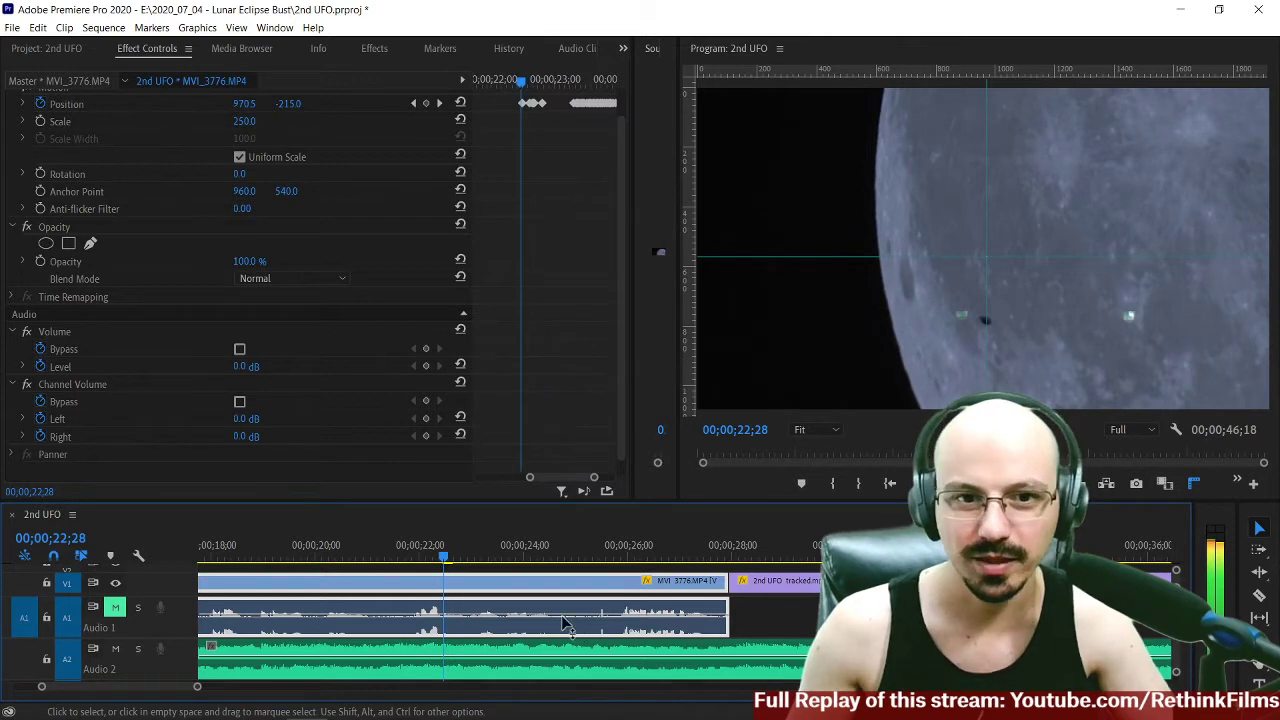
Magnify the preview to 100% around the UFO and keyframe the clip's horizontal Position to the vertical guide from 00;00;22;29 to 00;00;22;31.
{"action": "left_click", "coordinate": [832, 431]}
{"action": "left_click", "coordinate": [815, 540]}
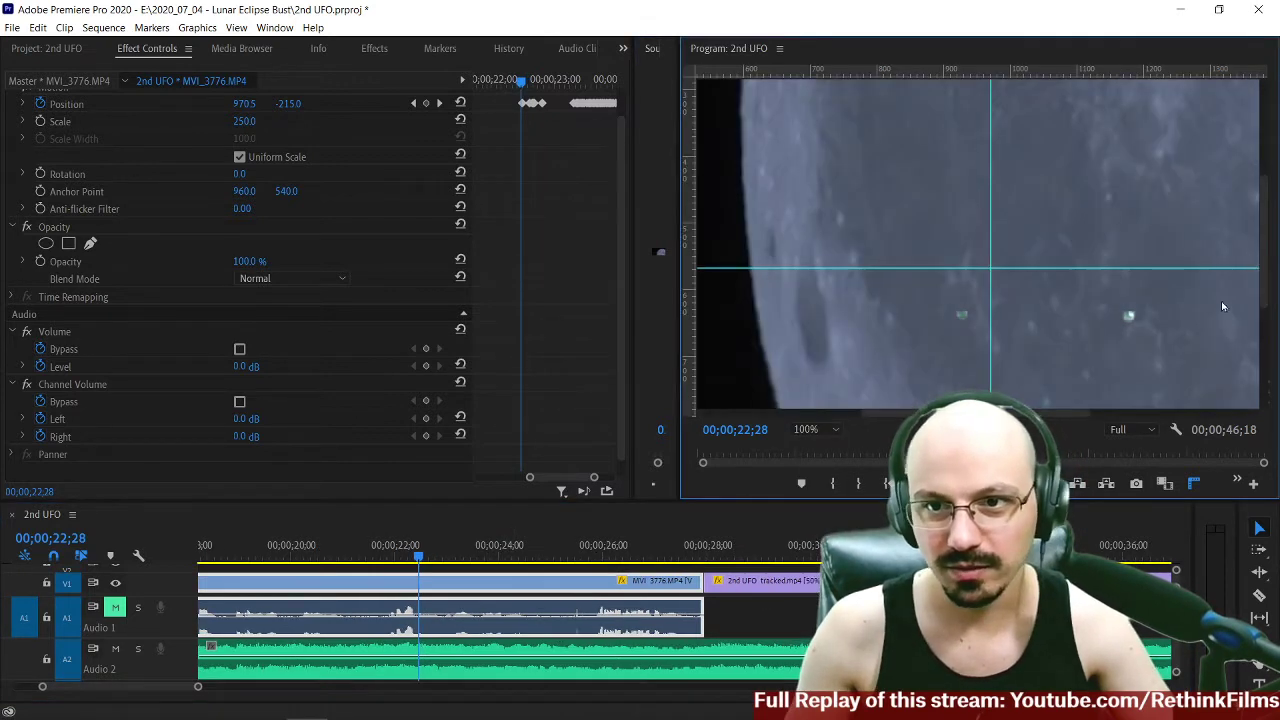
{"action": "left_click_drag", "start_coordinate": [1264, 238], "coordinate": [1264, 314]}
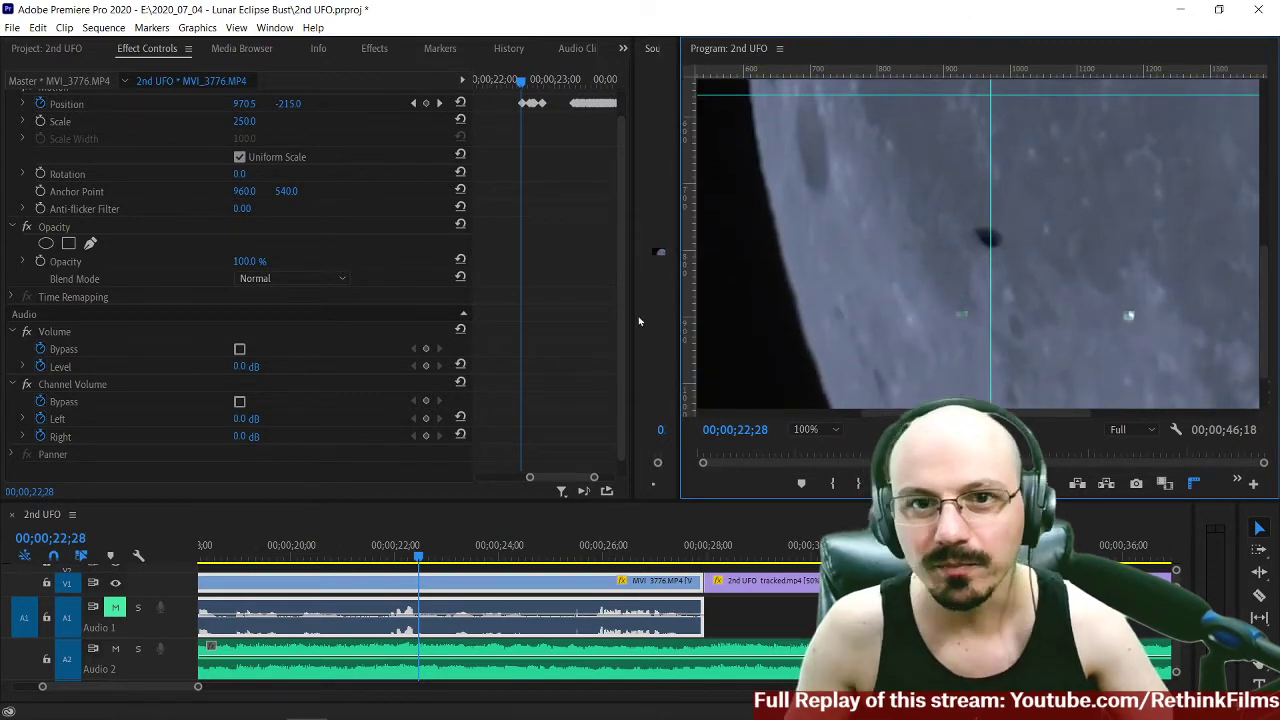
{"action": "scroll", "coordinate": [346, 97], "scroll_direction": "down", "scroll_amount": 1}
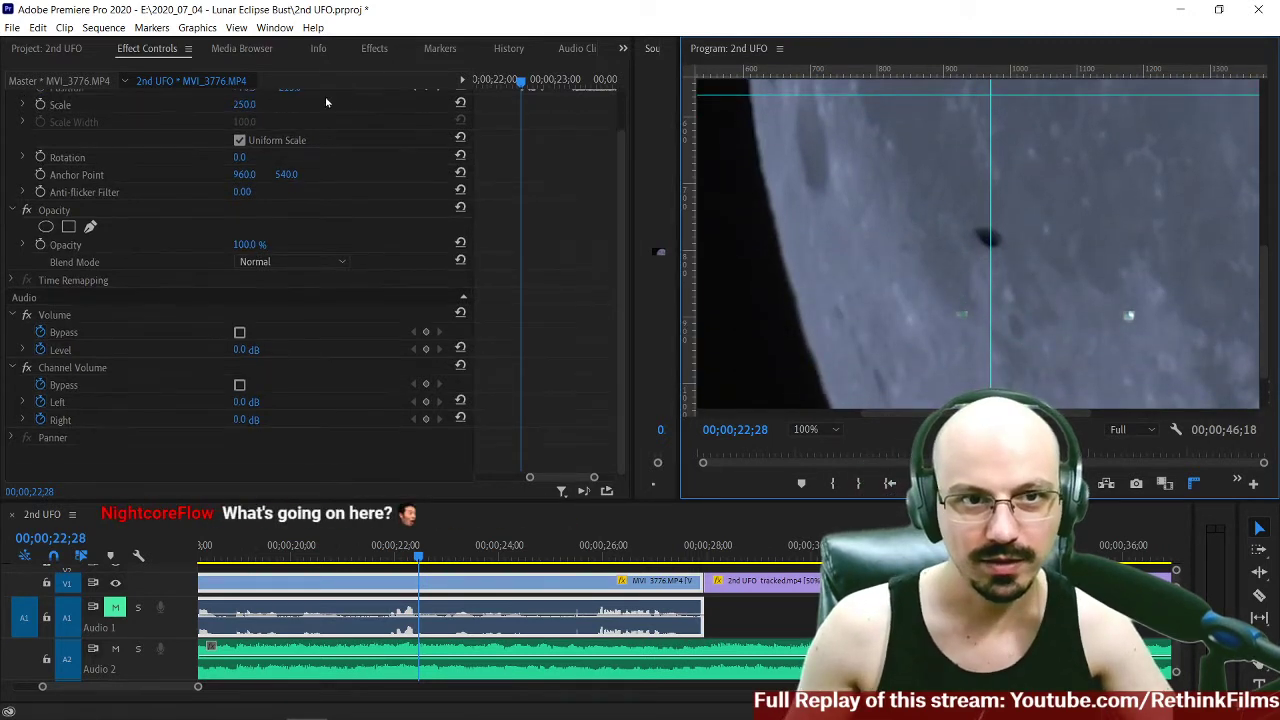
{"action": "scroll", "coordinate": [562, 221], "scroll_direction": "up", "scroll_amount": 3}
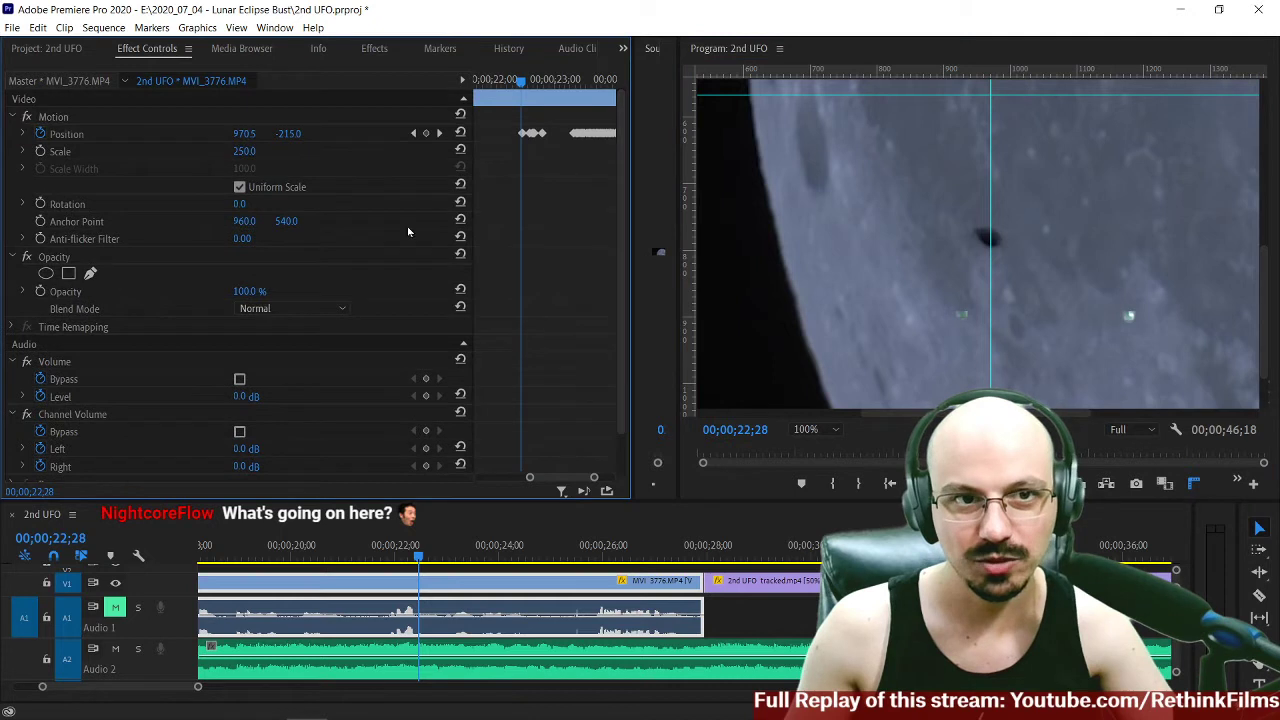
{"action": "key", "text": "Right"}
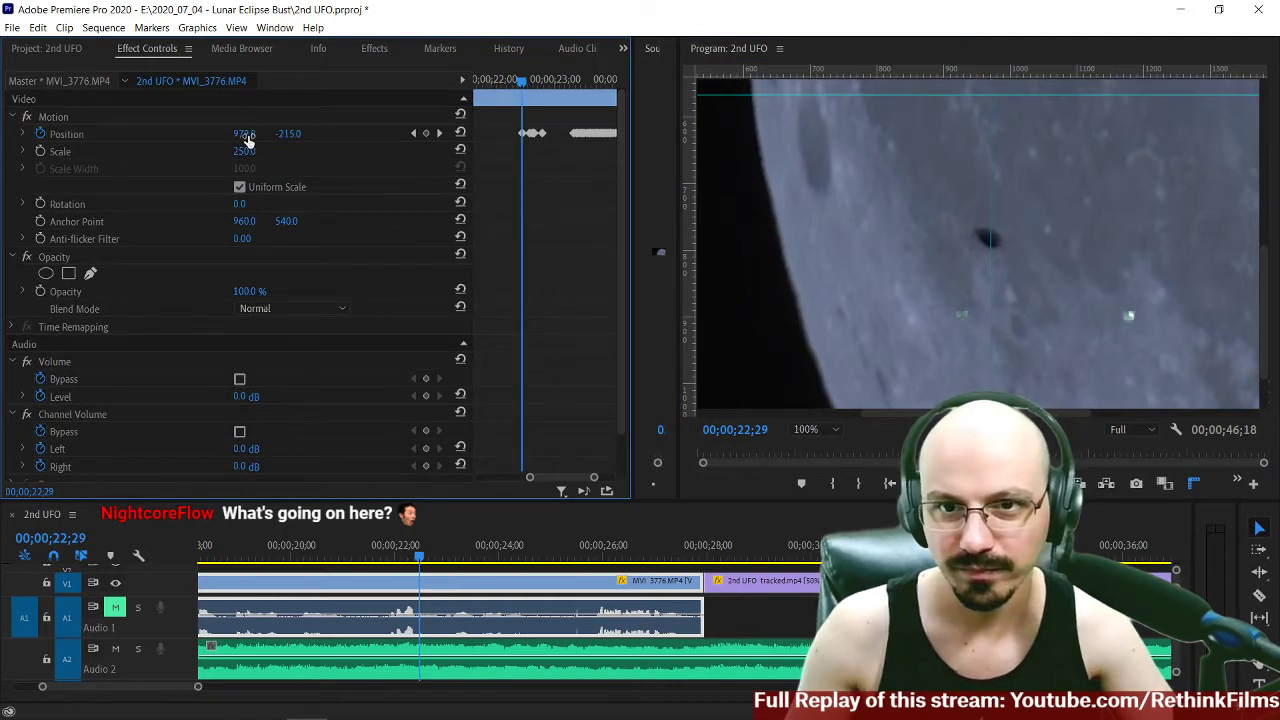
{"action": "key", "text": "Right"}
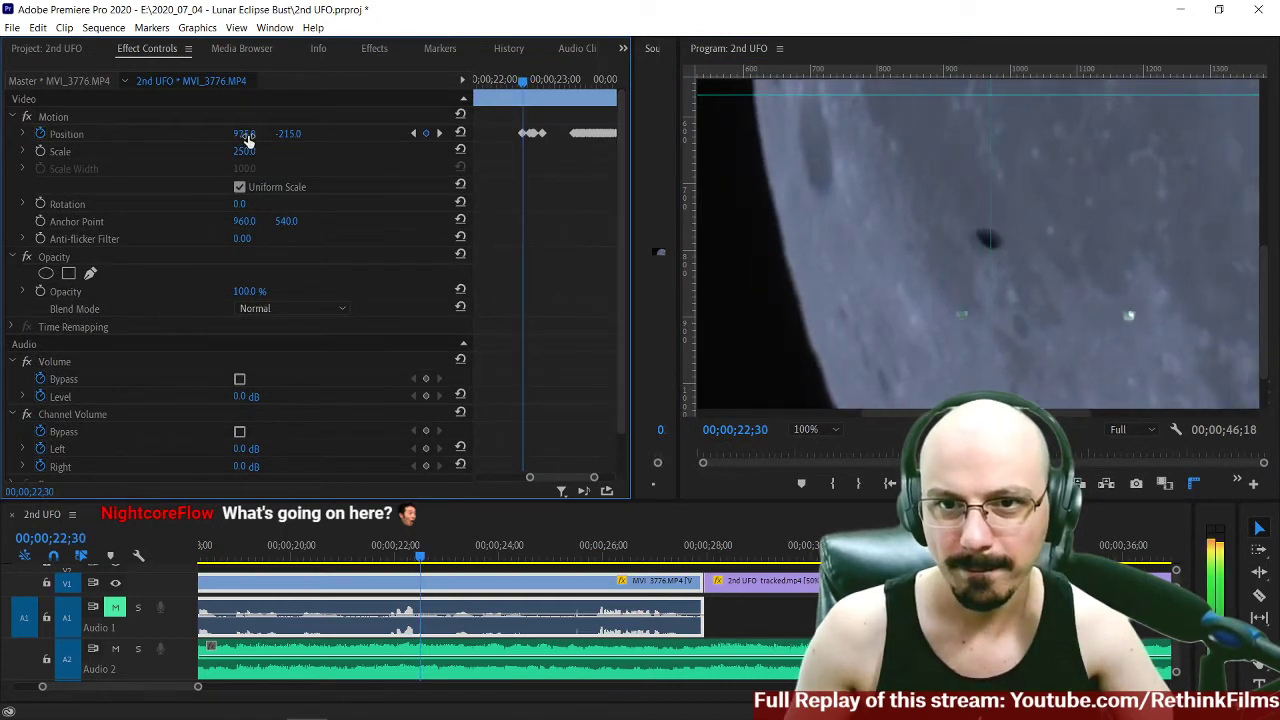
{"action": "key", "text": "Right"}
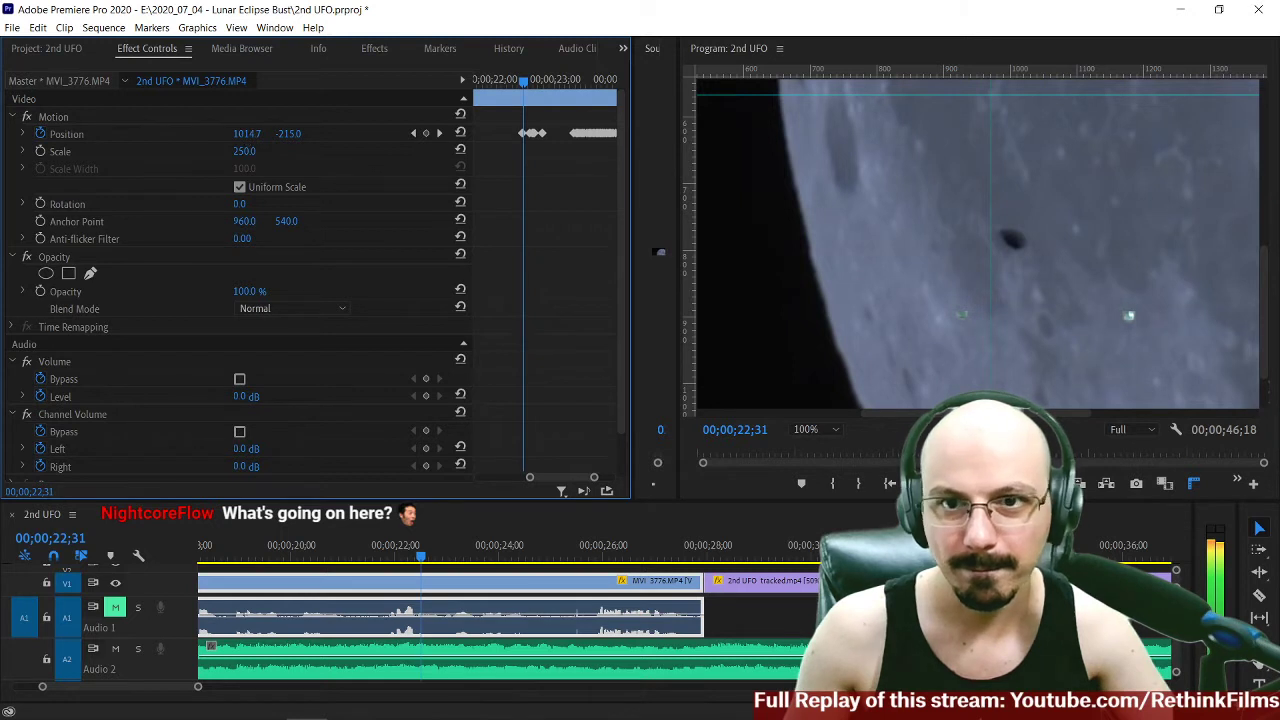
{"action": "key", "text": "Right"}
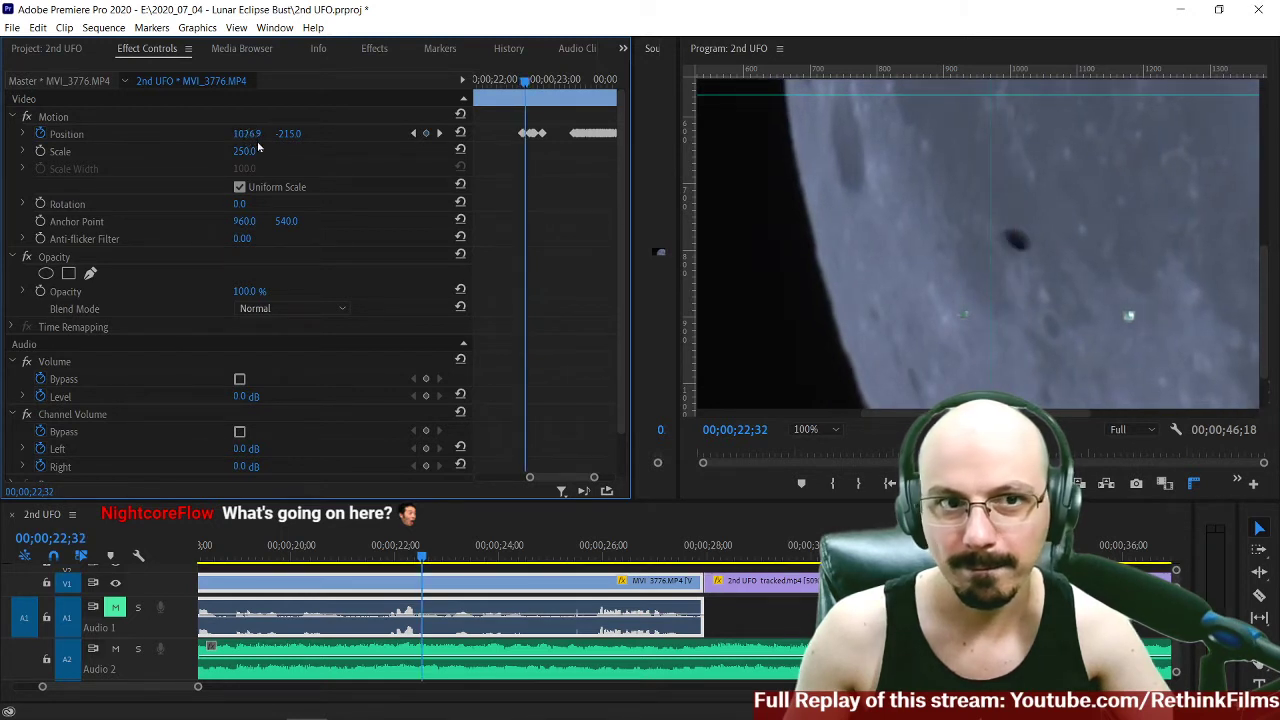
Keyframe the clip's horizontal Position from 00;00;22;32 to 00;00;22;39 to center the UFO on the guide, using about 1205 at 00;00;22;36.
{"action": "mouse_move", "coordinate": [250, 134]}
{"action": "left_mouse_down"}
{"action": "mouse_move", "coordinate": [213, 134]}
{"action": "mouse_move", "coordinate": [248, 135]}
{"action": "left_mouse_up"}
{"action": "key", "text": "Right"}
{"action": "key", "text": "Right"}
{"action": "key", "text": "Right"}
{"action": "key", "text": "Right"}
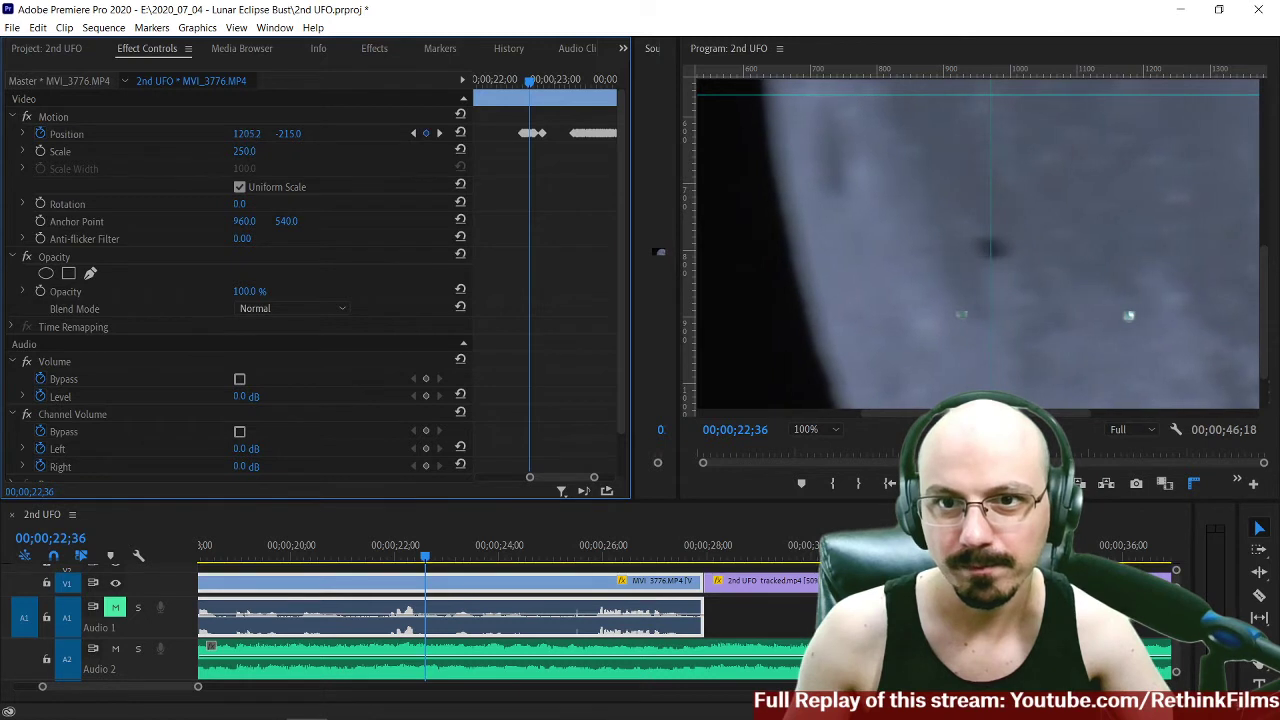
{"action": "key", "text": "Right"}
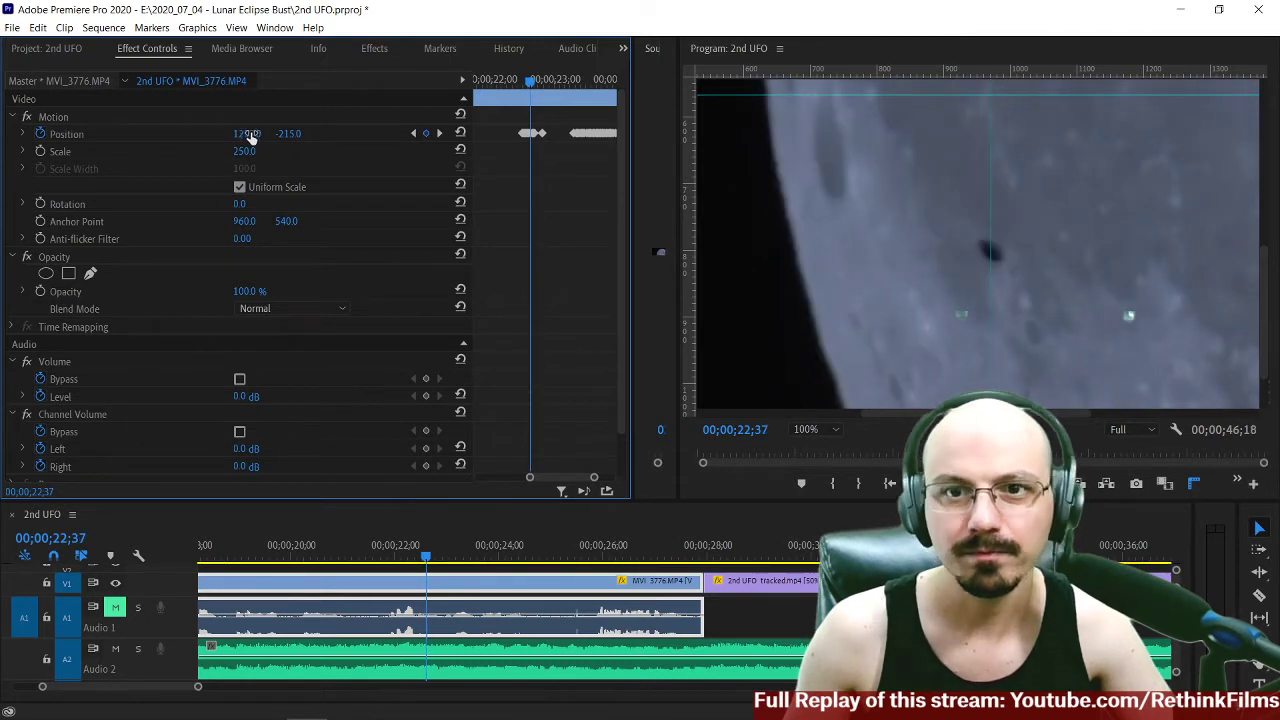
{"action": "key", "text": "Right"}
{"action": "key", "text": "Right"}
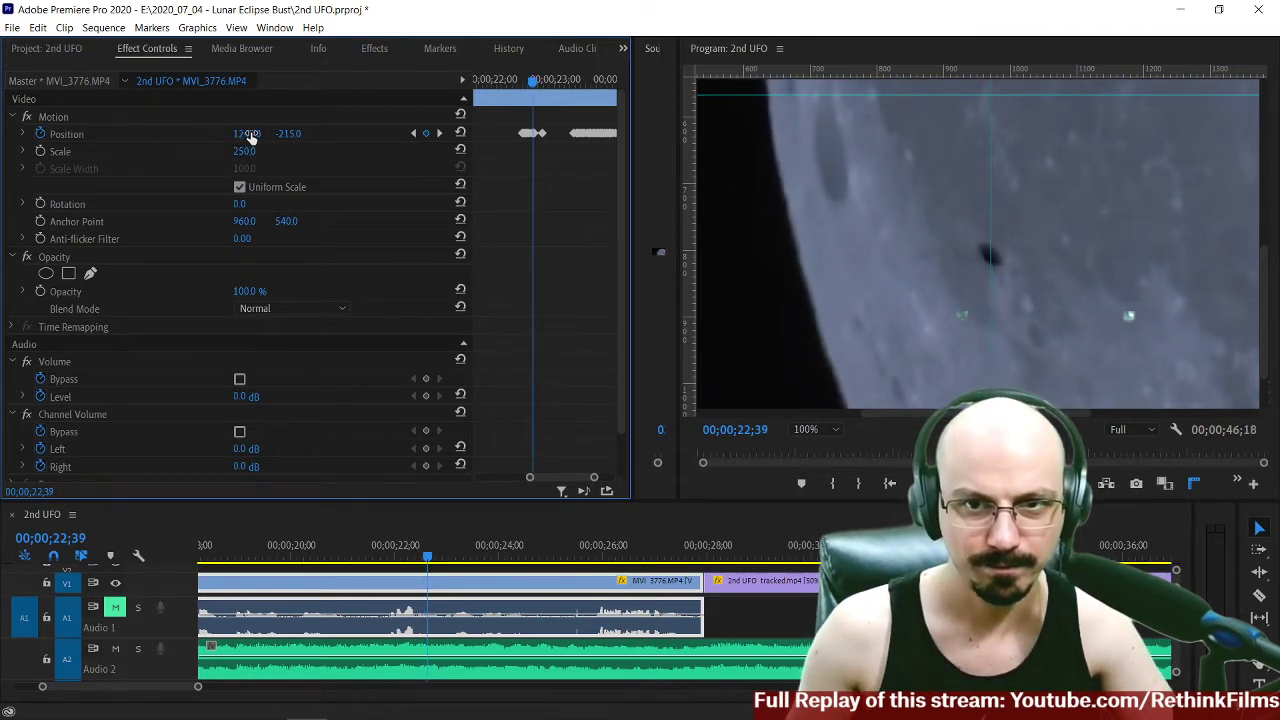
Check the UFO's alignment from 00;00;22;40 onward and correct the horizontal Position at 00;00;22;44 to meet the guide.
{"action": "key", "text": "Right"}
{"action": "key", "text": "Right"}
{"action": "key", "text": "Right"}
{"action": "key", "text": "Right"}
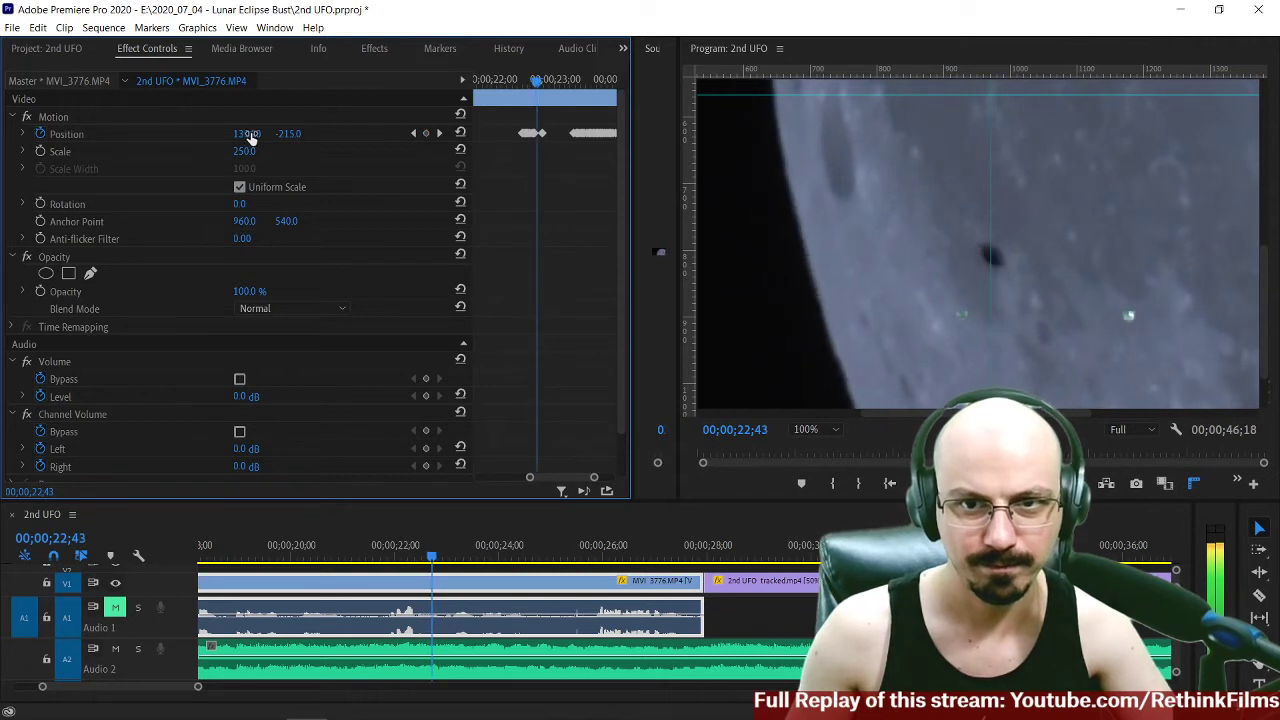
{"action": "key", "text": "Right"}
{"action": "key", "text": "Right"}
{"action": "key", "text": "Left"}
{"action": "key", "text": "Left"}
{"action": "key", "text": "Left"}
{"action": "key", "text": "Right"}
{"action": "key", "text": "Right"}
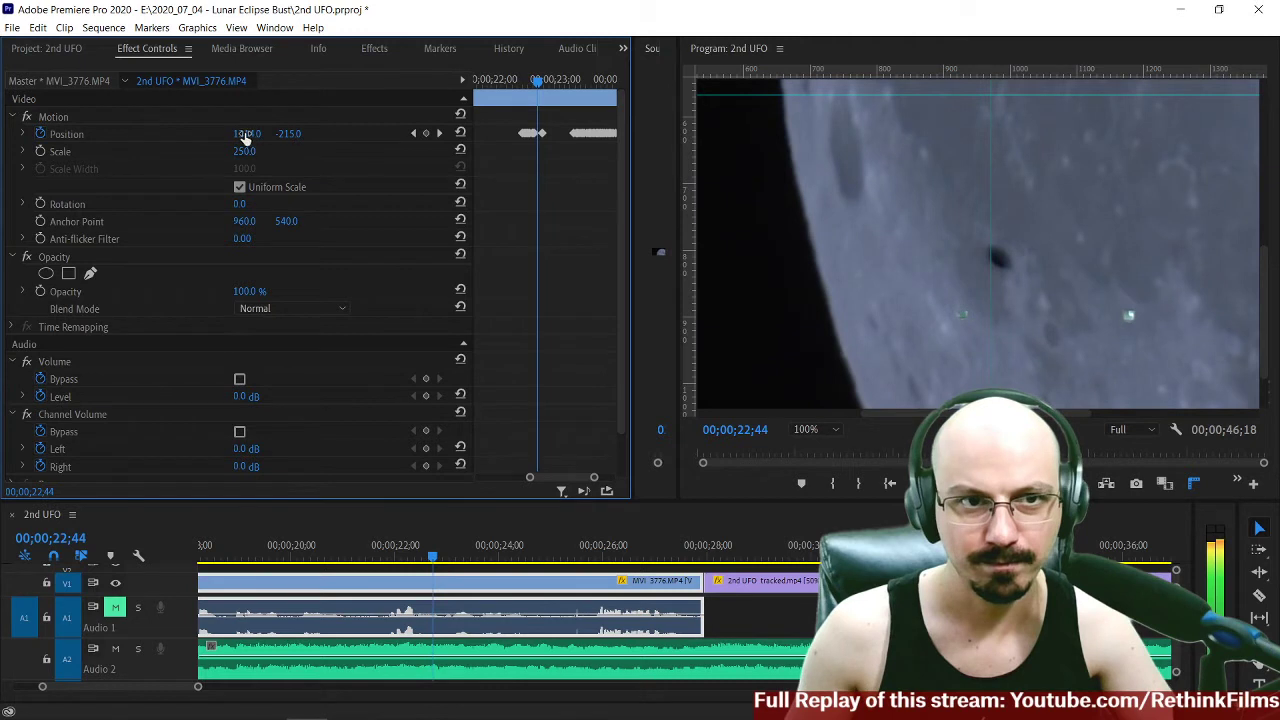
Keyframe the horizontal Position frame by frame from 00;00;22;45 to 00;00;22;48 so the UFO stays on the vertical guide.
{"action": "key", "text": "Right"}
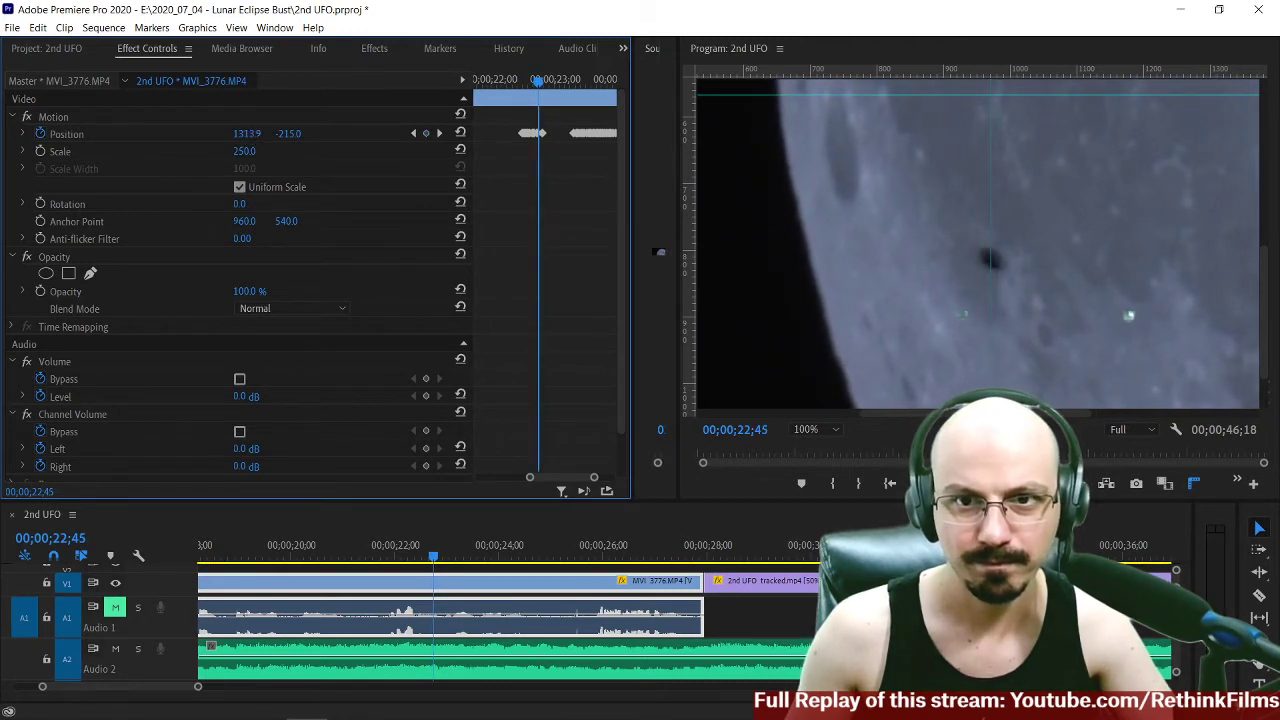
{"action": "key", "text": "Right"}
{"action": "left_click_drag", "start_coordinate": [246, 135], "coordinate": [250, 134]}
{"action": "key", "text": "Right"}
{"action": "key", "text": "Right"}
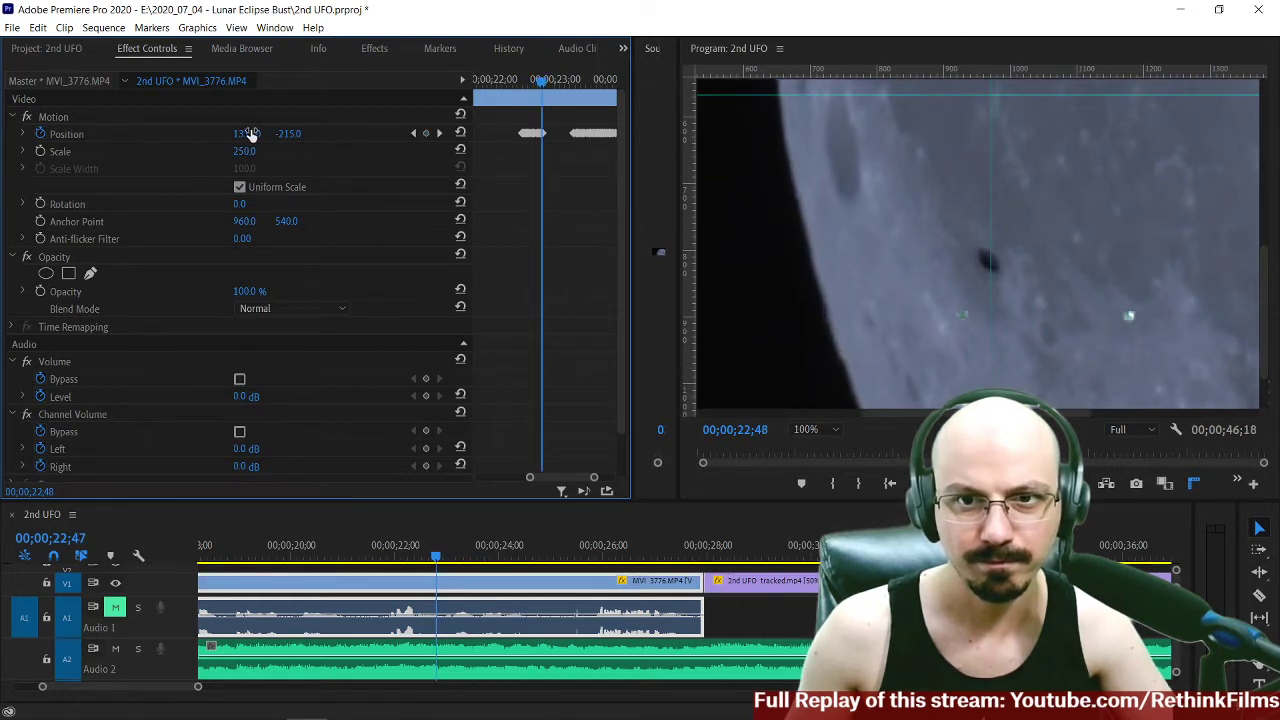
Step forward and back between about 00;00;22;28 and 00;00;23;04 to check the smoothness of the UFO tracking.
{"action": "key", "text": "Right"}
{"action": "key", "text": "Right"}
{"action": "key", "text": "Right"}
{"action": "key", "text": "Right"}
{"action": "key", "text": "Right"}
{"action": "key", "text": "Right"}
{"action": "key", "text": "Right"}
{"action": "key", "text": "Right"}
{"action": "key", "text": "Right"}
{"action": "key", "text": "Right"}
{"action": "key", "text": "Right"}
{"action": "key", "text": "Right"}
{"action": "key", "text": "Right"}
{"action": "key", "text": "Right"}
{"action": "key", "text": "Right"}
{"action": "key", "text": "Right"}
{"action": "key", "text": "Right"}
{"action": "key", "text": "Left"}
{"action": "key", "text": "Left"}
{"action": "key", "text": "Left"}
{"action": "key", "text": "Left"}
{"action": "key", "text": "Left"}
{"action": "key", "text": "Left"}
{"action": "key", "text": "Left"}
{"action": "key", "text": "Left"}
{"action": "key", "text": "Left"}
{"action": "key", "text": "Left"}
{"action": "key", "text": "Left"}
{"action": "key", "text": "Left"}
{"action": "key", "text": "Left"}
{"action": "key", "text": "Left"}
{"action": "key", "text": "Left"}
{"action": "key", "text": "Left"}
{"action": "key", "text": "Left"}
{"action": "key", "text": "Left"}
{"action": "key", "text": "Left"}
{"action": "key", "text": "Left"}
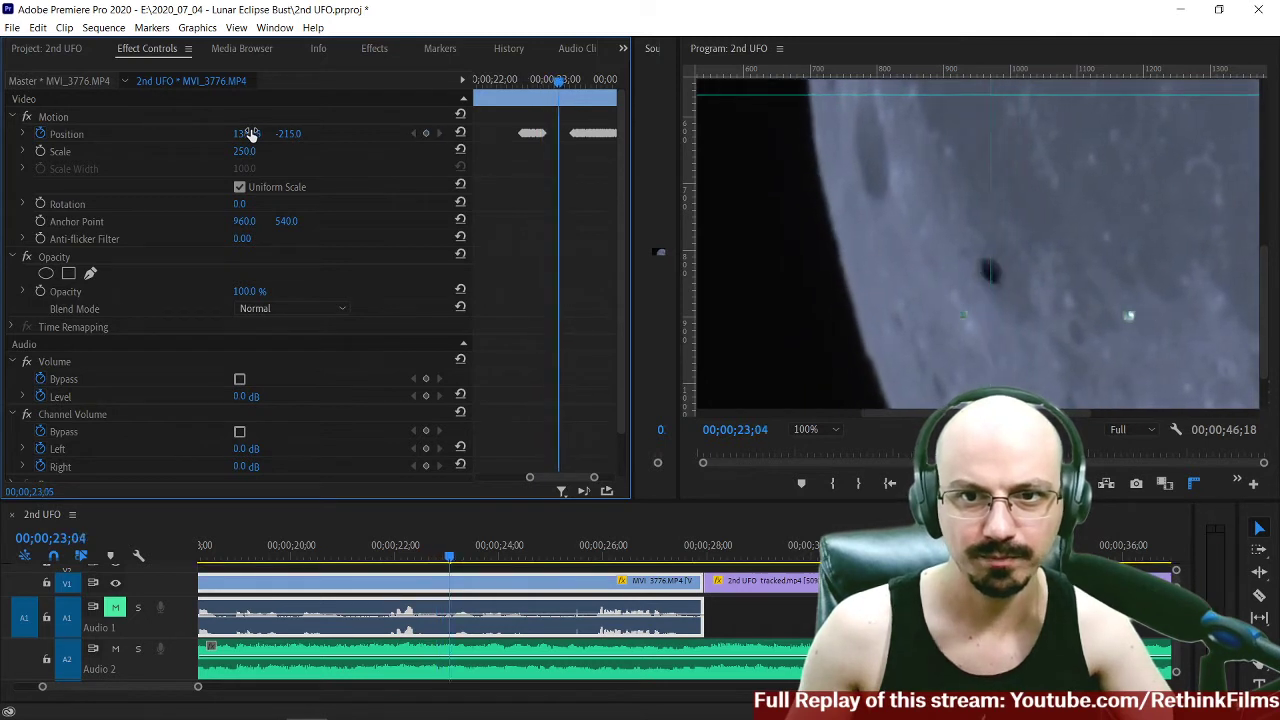
{"action": "key", "text": "Right"}
{"action": "key", "text": "Right"}
{"action": "key", "text": "Right"}
{"action": "key", "text": "Right"}
{"action": "key", "text": "Right"}
{"action": "key", "text": "Right"}
{"action": "key", "text": "Right"}
{"action": "key", "text": "Right"}
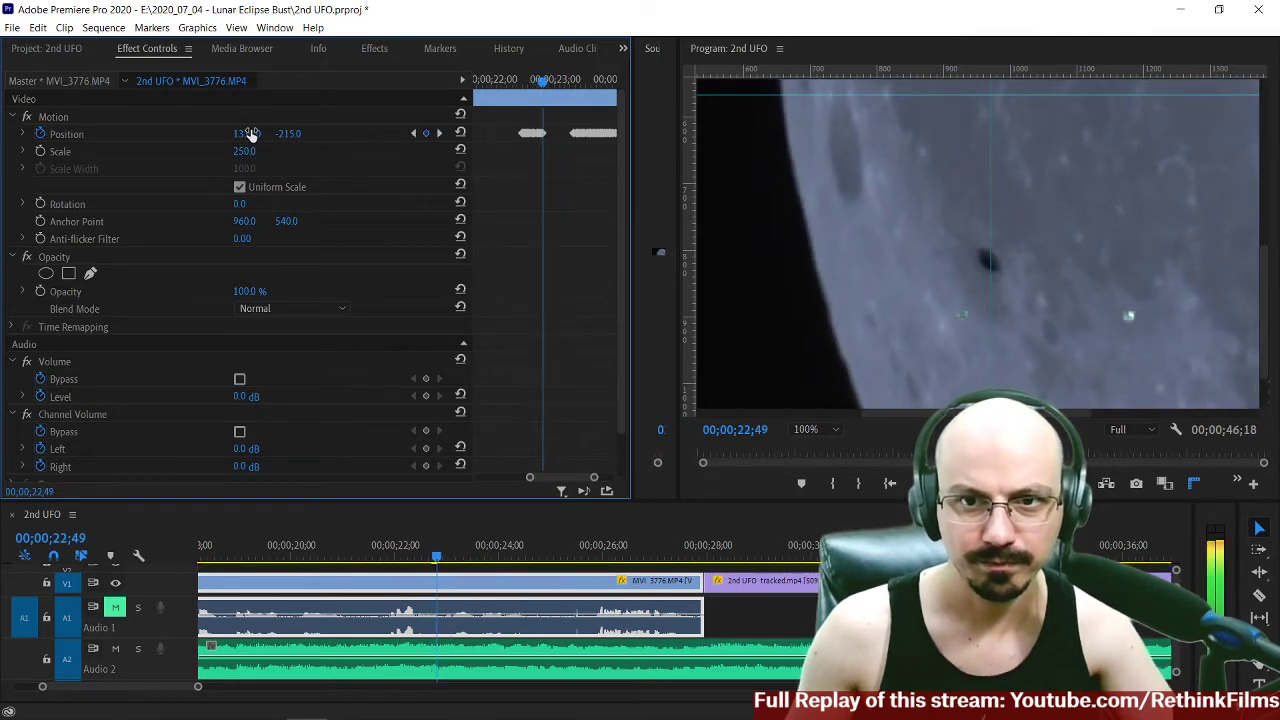
Compare the neighbouring frames and fine-tune the horizontal Position to about 1314 at 00;00;22;49.
{"action": "key", "text": "Left"}
{"action": "key", "text": "Left"}
{"action": "key", "text": "Left"}
{"action": "key", "text": "Right"}
{"action": "key", "text": "Right"}
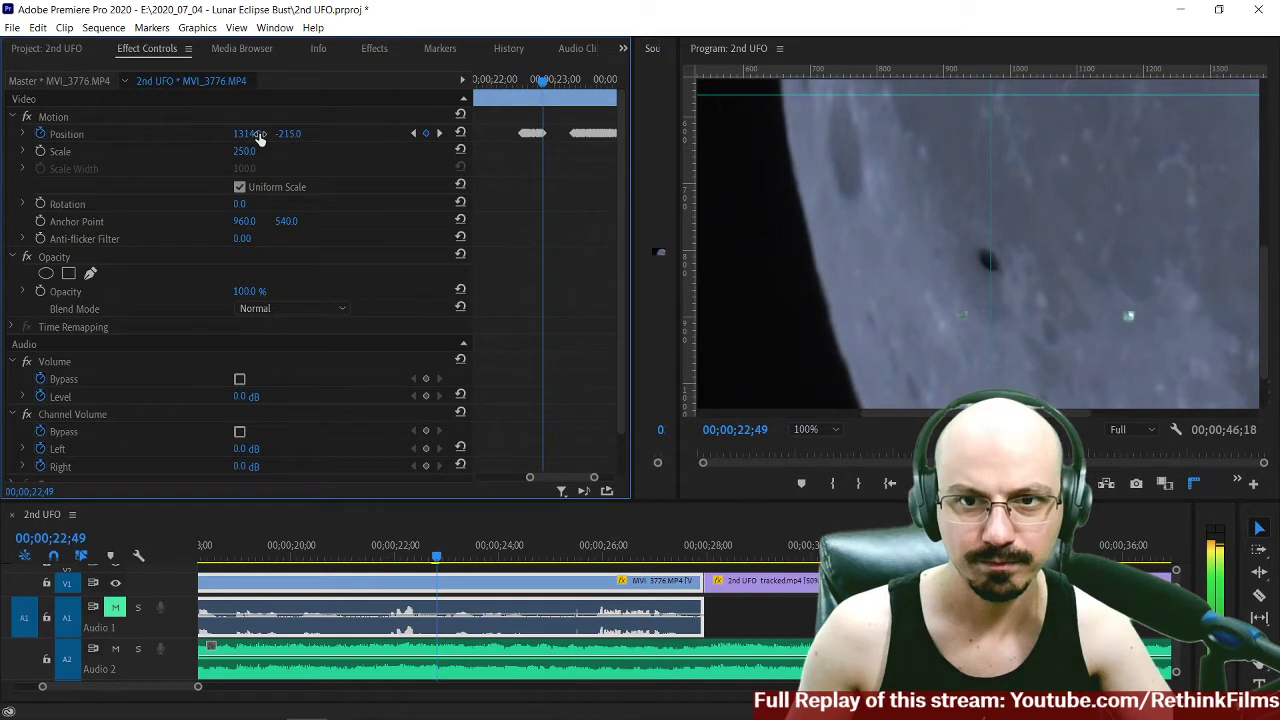
{"action": "key", "text": "Left"}
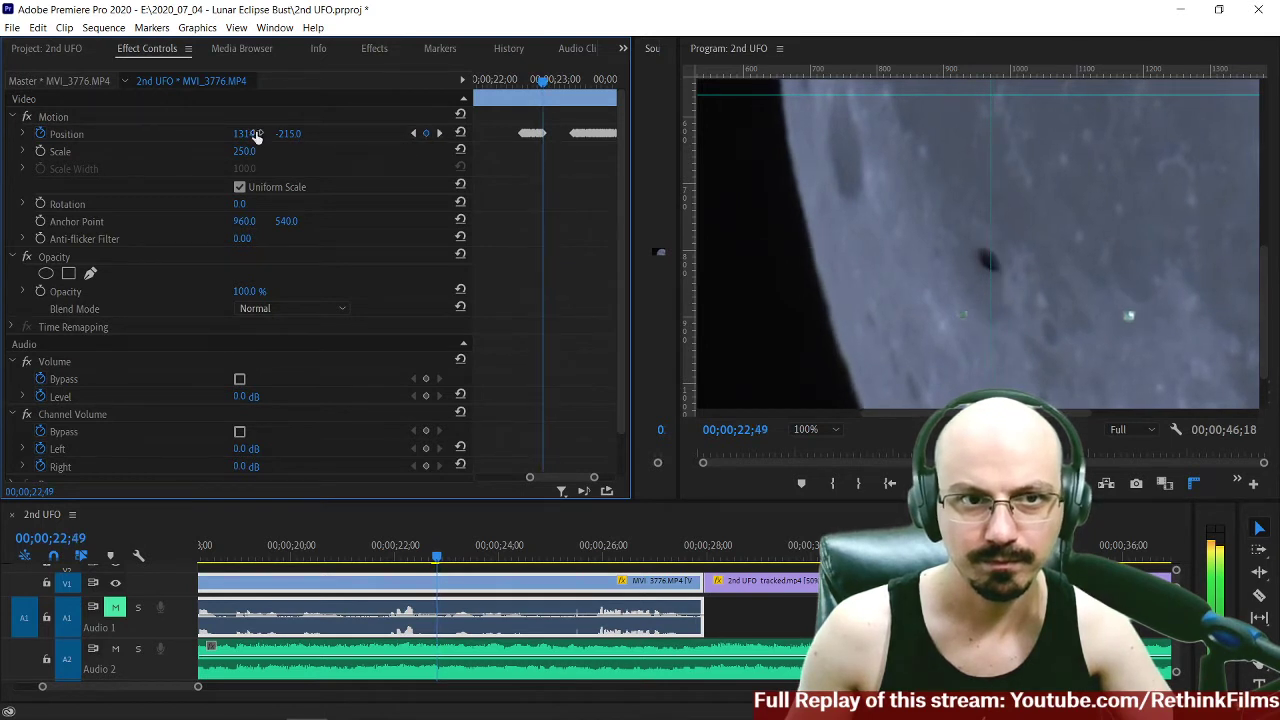
Keyframe the horizontal Position frame by frame from 00;00;22;50 to 00;00;22;54, with about 1331.5 at 00;00;22;53.
{"action": "key", "text": "Right"}
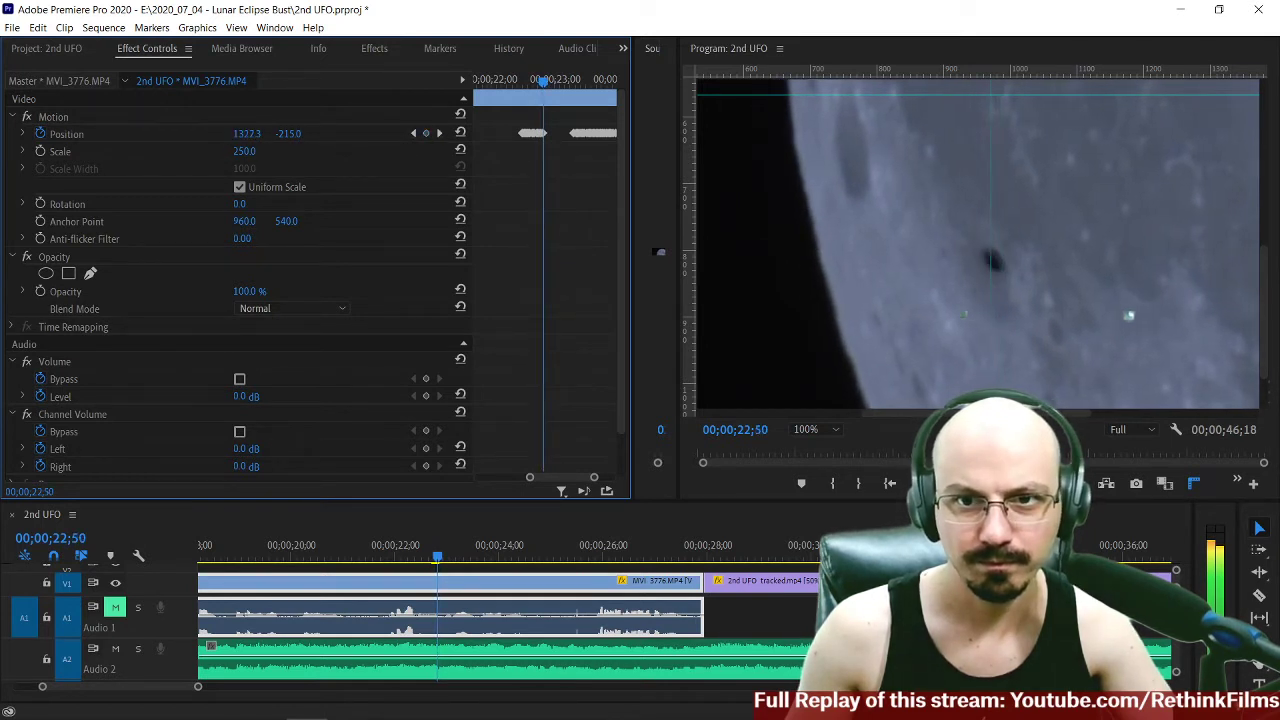
{"action": "key", "text": "Right"}
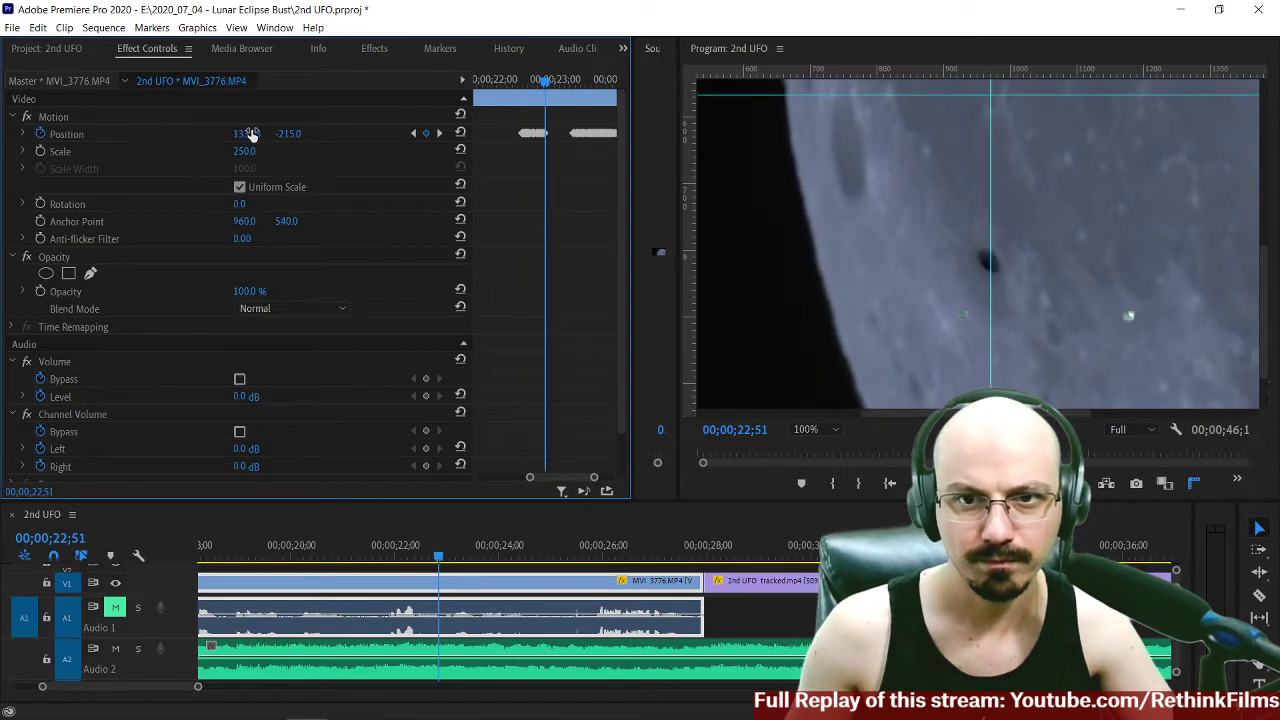
{"action": "key", "text": "Right"}
{"action": "key", "text": "Right"}
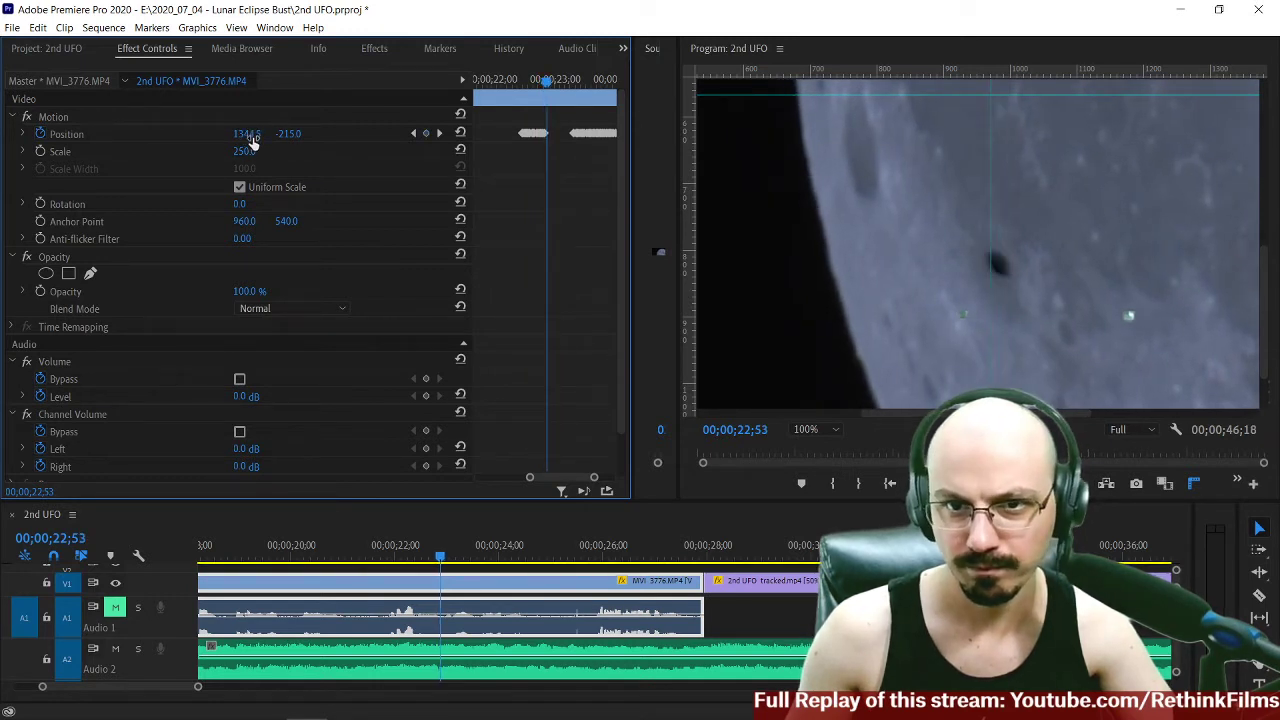
{"action": "key", "text": "Right"}
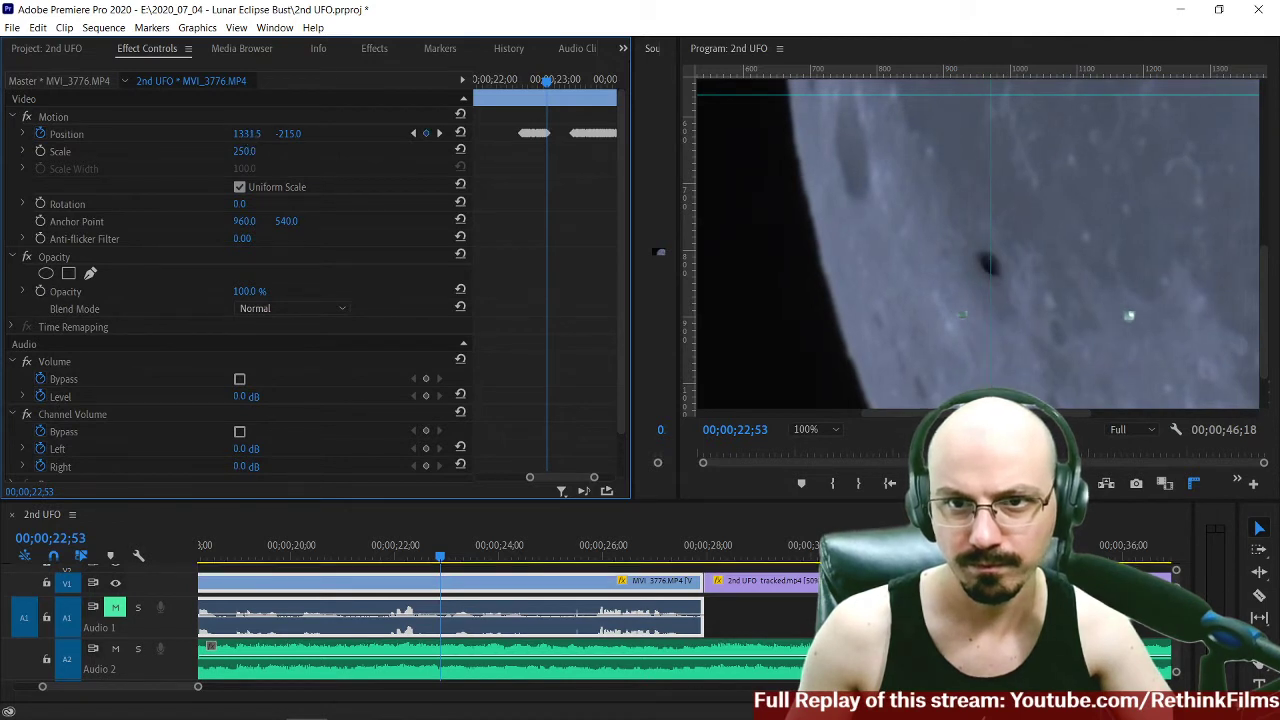
{"action": "key", "text": "Right"}
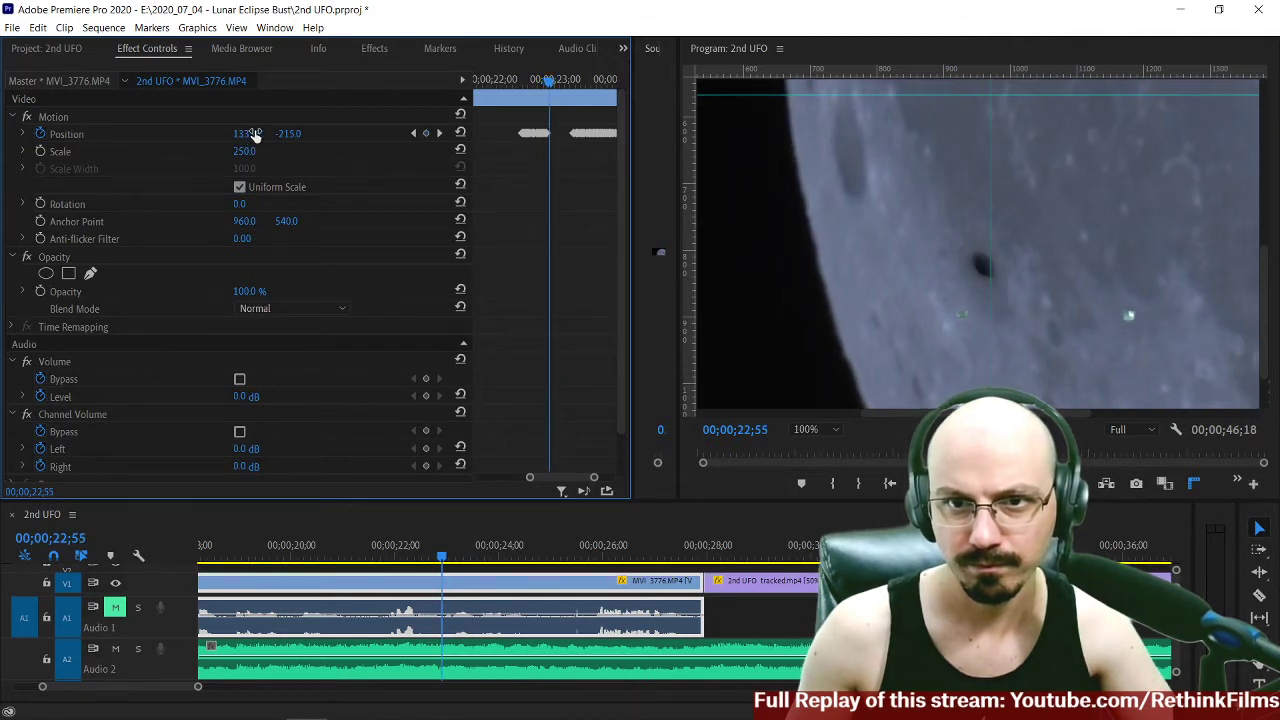
Correct the horizontal Position from 00;00;22;55 to 00;00;22;58 so the UFO stays on the vertical guide.
{"action": "left_click_drag", "start_coordinate": [252, 134], "coordinate": [261, 134]}
{"action": "key", "text": "Right"}
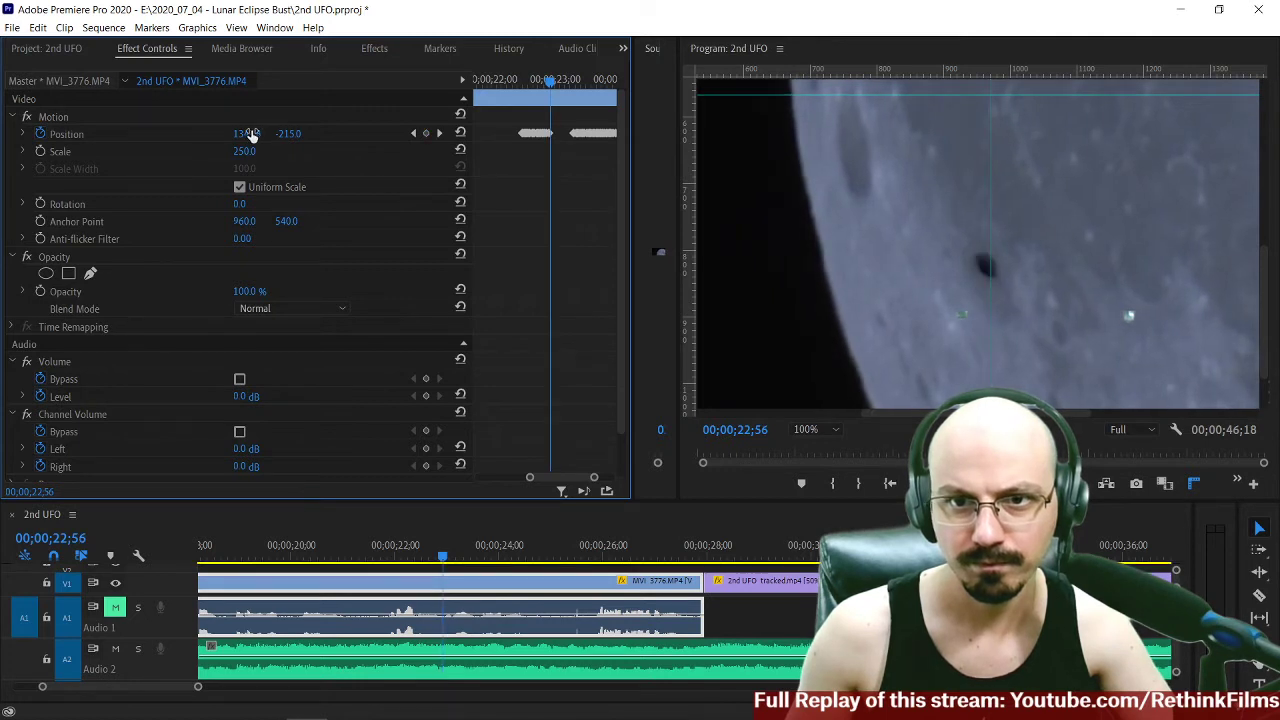
{"action": "key", "text": "Right"}
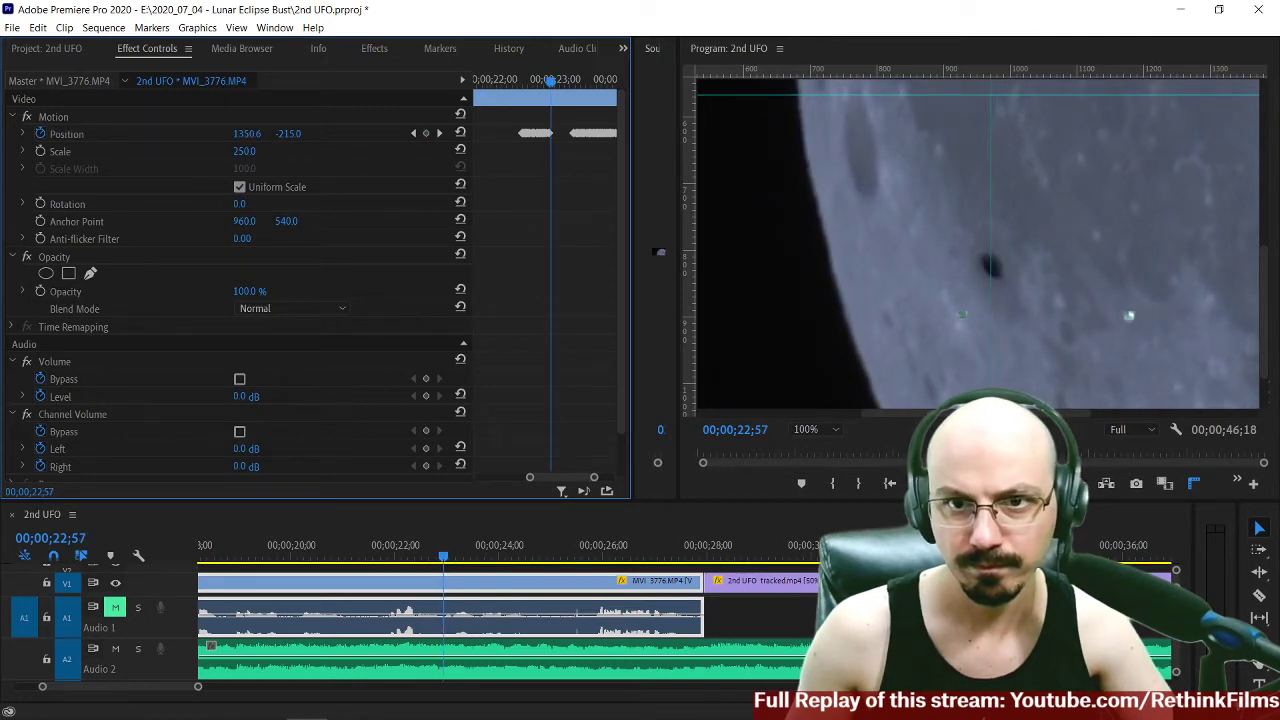
{"action": "left_click", "coordinate": [252, 133]}
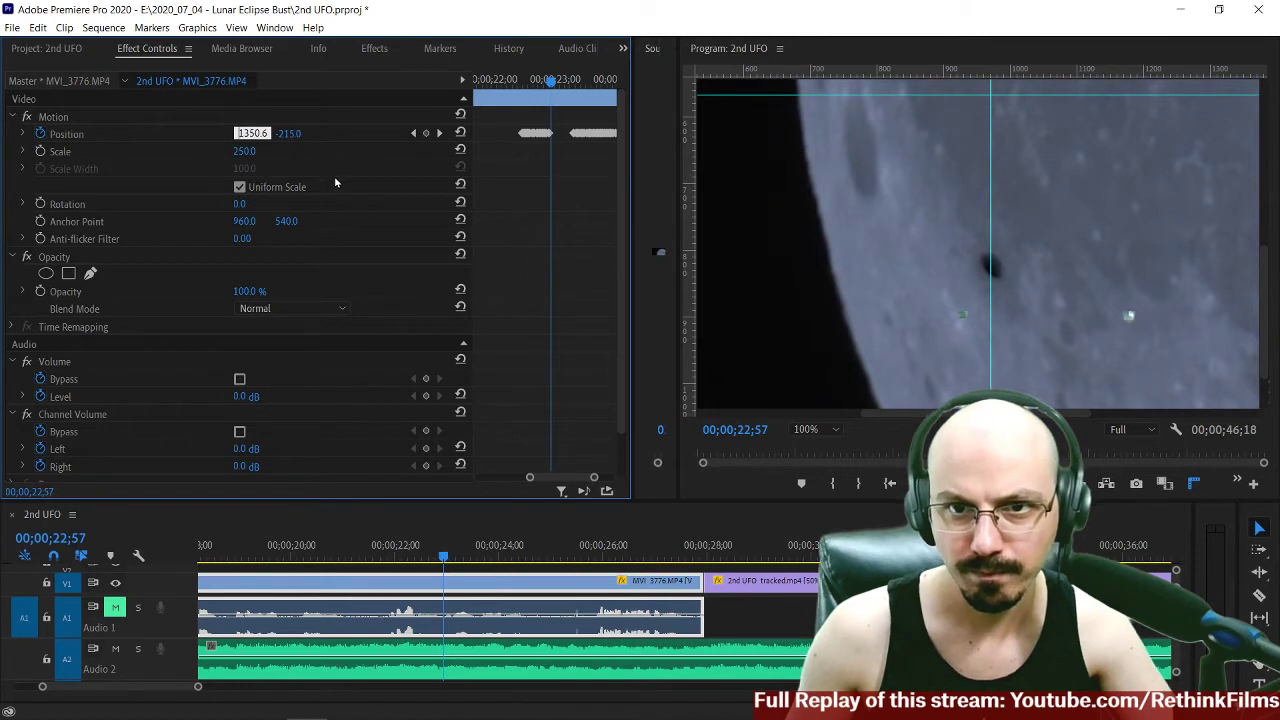
{"action": "key", "text": "Return"}
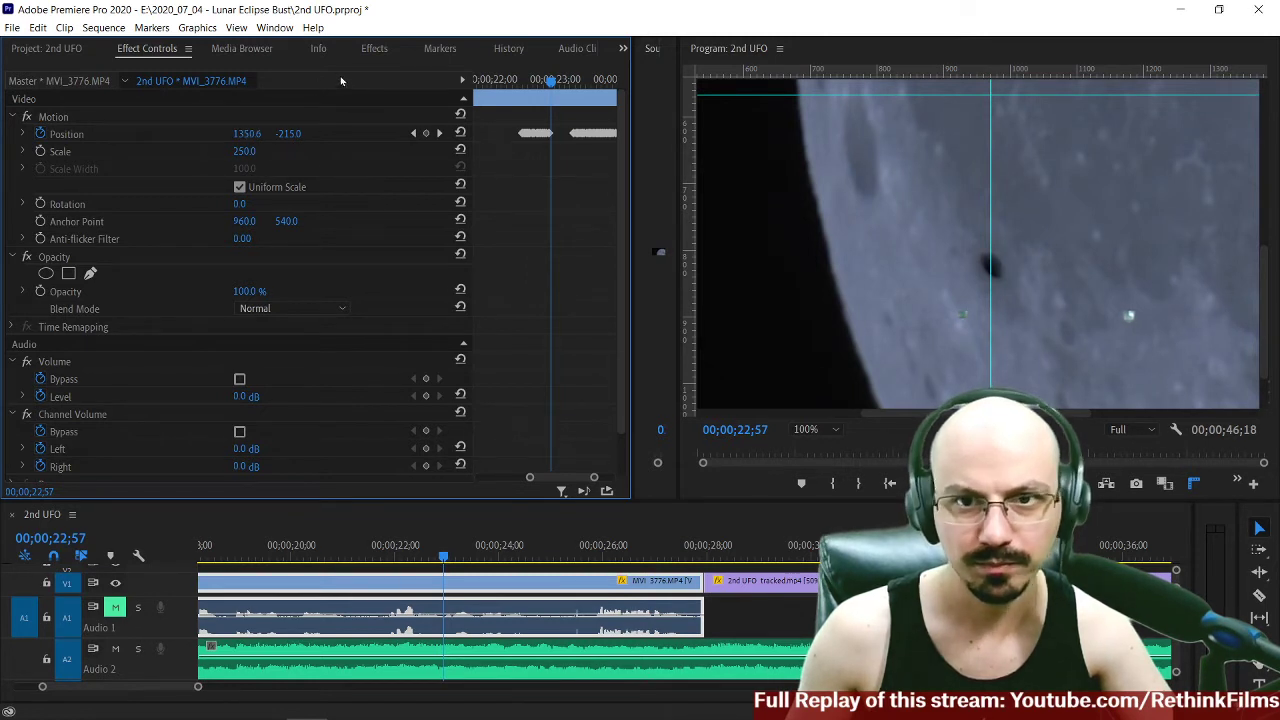
{"action": "key", "text": "Right"}
{"action": "left_click_drag", "start_coordinate": [243, 137], "coordinate": [236, 137]}
{"action": "key", "text": "Right"}
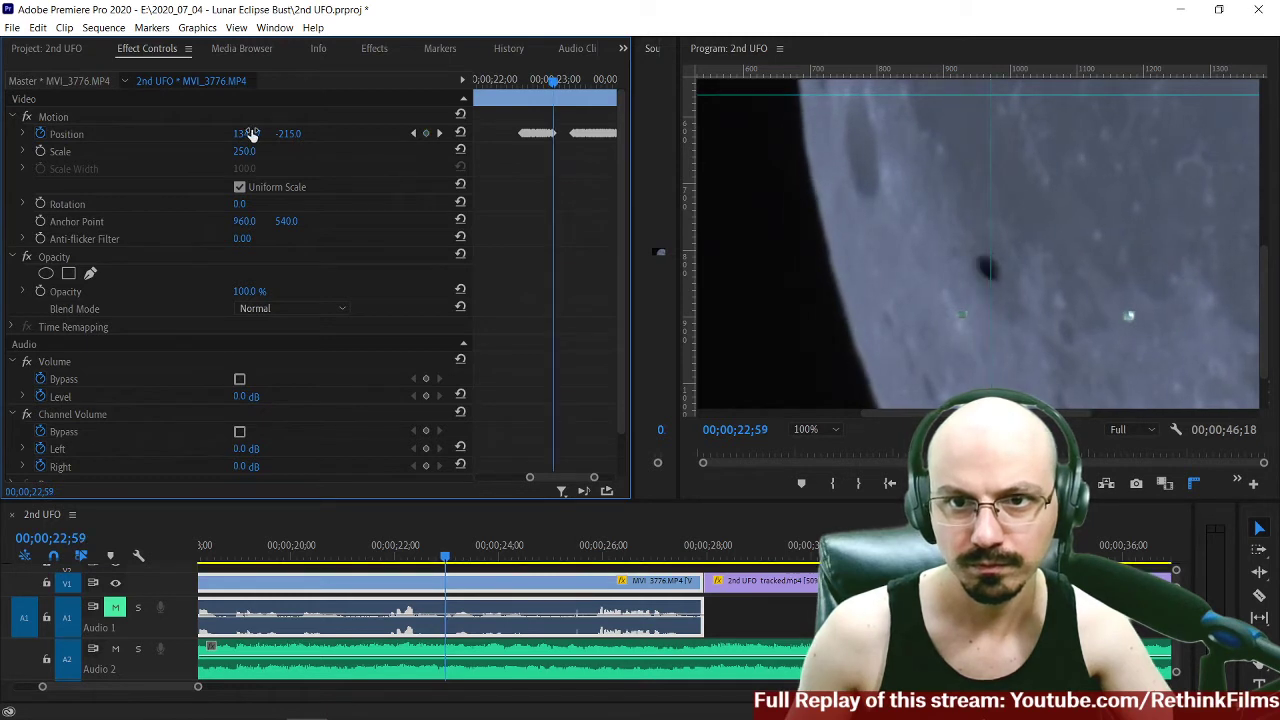
Continue keyframing the horizontal Position from 00;00;22;59 to 00;00;23;02 to bring the UFO back onto the guide.
{"action": "key", "text": "Right"}
{"action": "left_click_drag", "start_coordinate": [247, 140], "coordinate": [256, 141]}
{"action": "key", "text": "Right"}
{"action": "key", "text": "Right"}
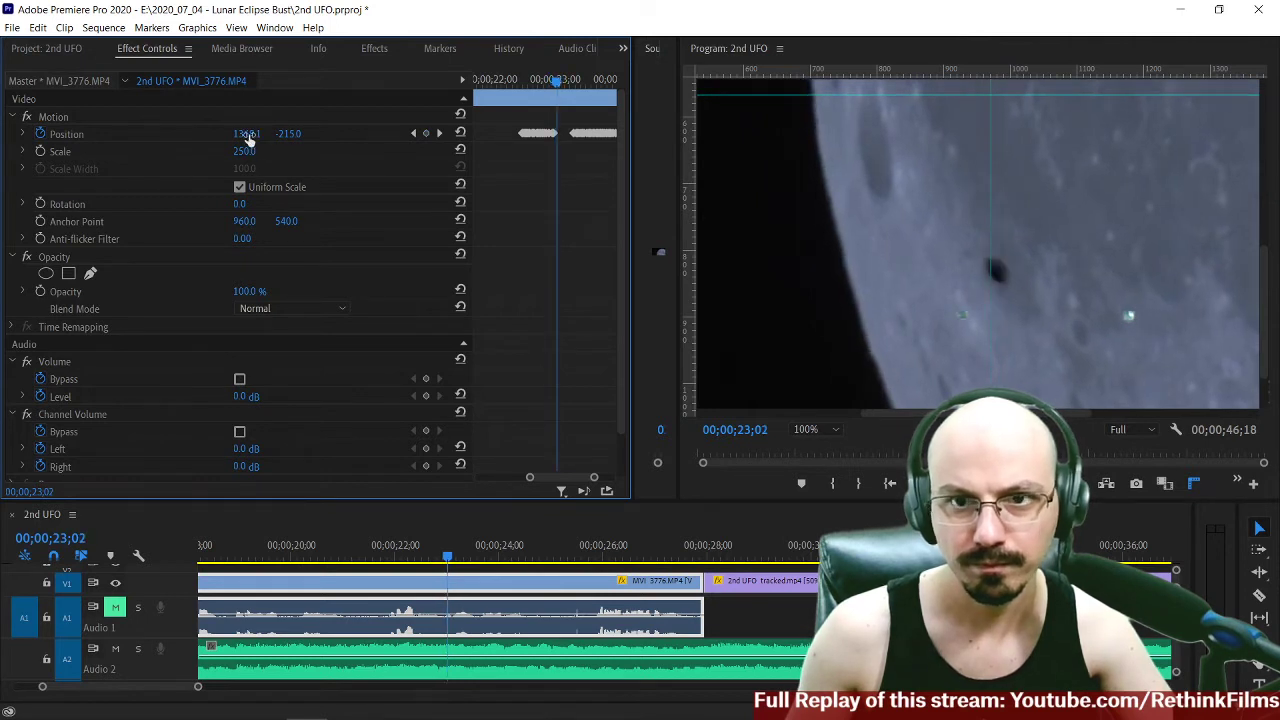
{"action": "left_click_drag", "start_coordinate": [242, 137], "coordinate": [252, 136]}
Keyframe the horizontal Position frame by frame from 00;00;23;03 to 00;00;23;10, holding the UFO on the guide.
{"action": "key", "text": "Right"}
{"action": "key", "text": "Right"}
{"action": "key", "text": "Right"}
{"action": "left_click_drag", "start_coordinate": [248, 140], "coordinate": [248, 134]}
{"action": "key", "text": "Right"}
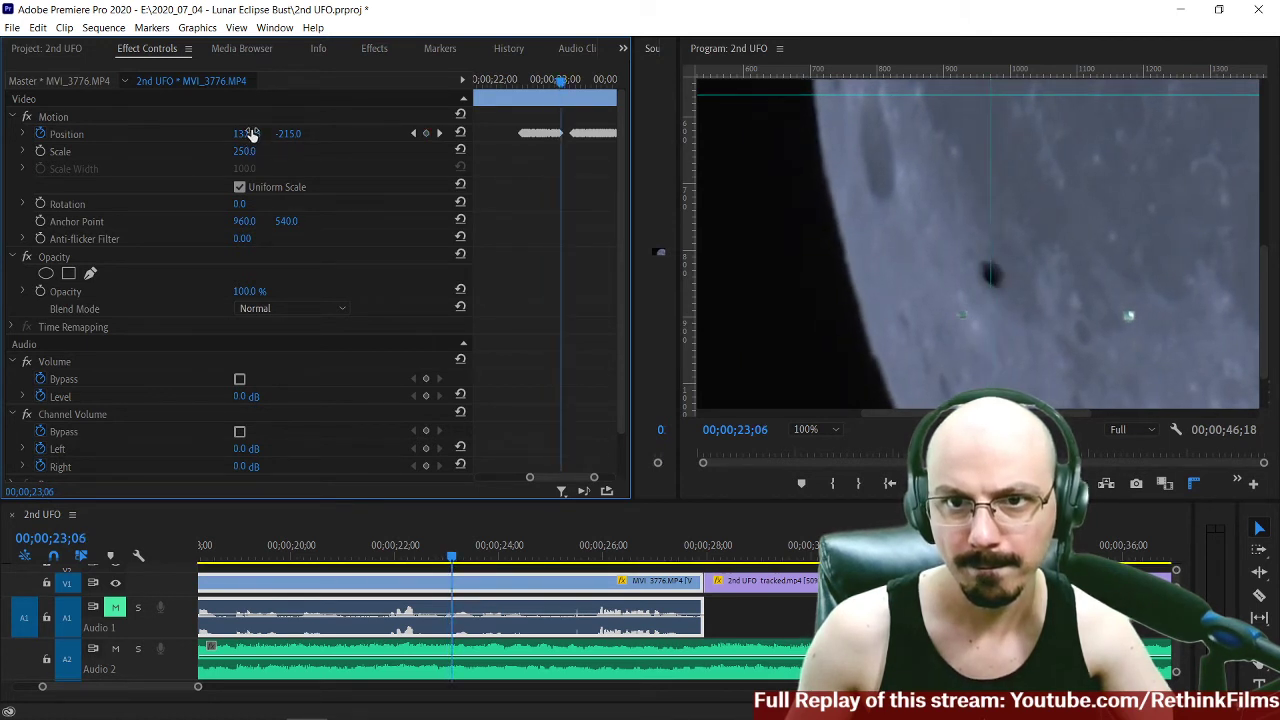
{"action": "key", "text": "Right"}
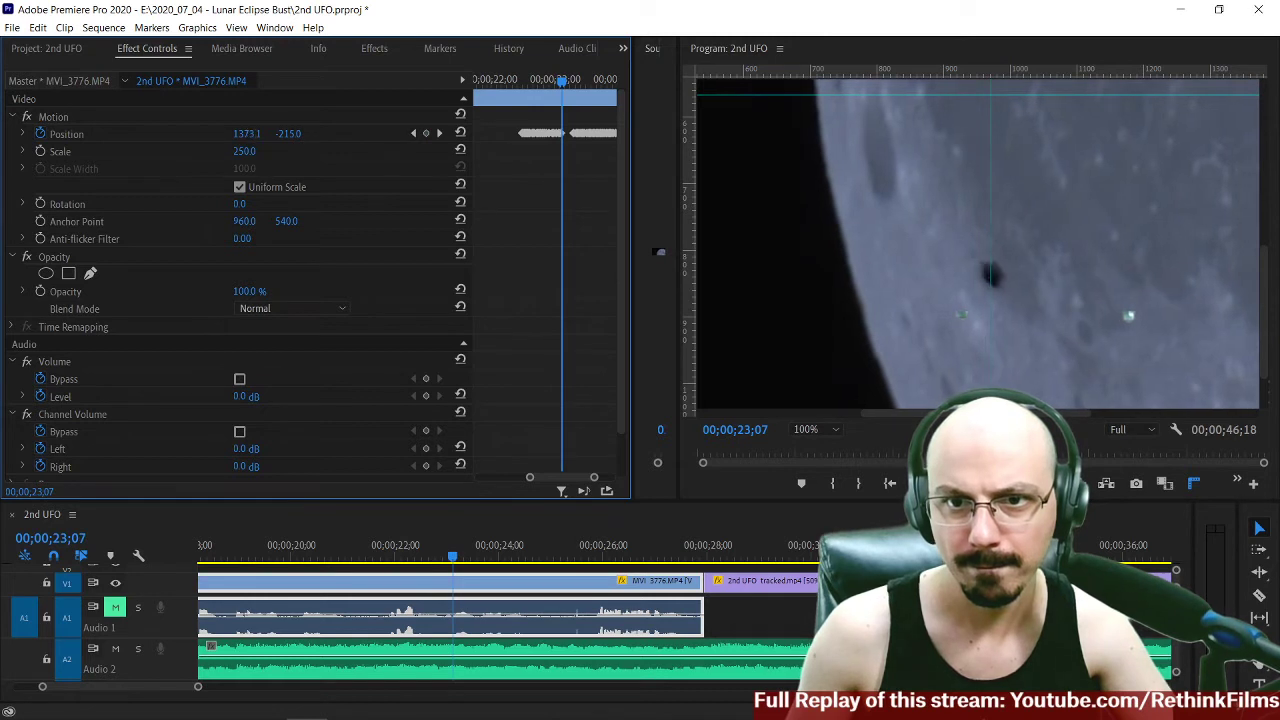
{"action": "key", "text": "Right"}
{"action": "key", "text": "Right"}
{"action": "key", "text": "Right"}
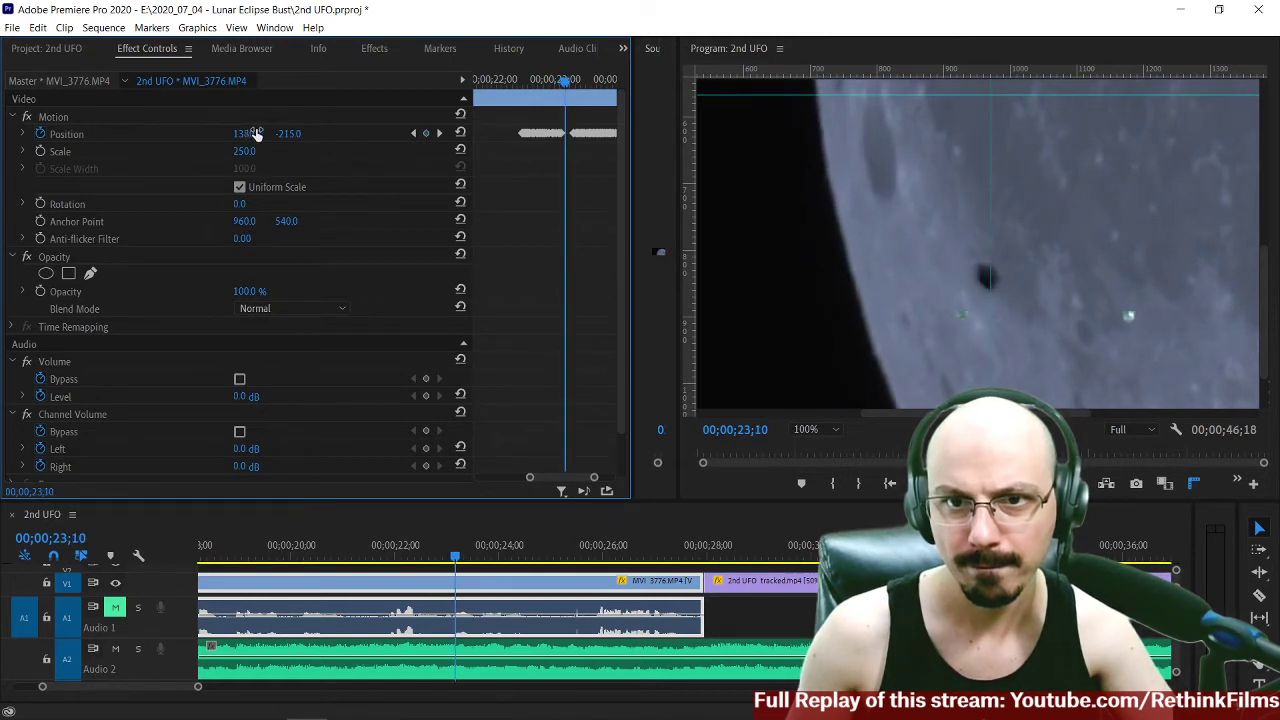
Compare the frames around 00;00;23;09 and adjust the horizontal Position at 00;00;23;11 to meet the guide.
{"action": "key", "text": "Left"}
{"action": "key", "text": "Left"}
{"action": "key", "text": "Left"}
{"action": "key", "text": "Right"}
{"action": "key", "text": "Right"}
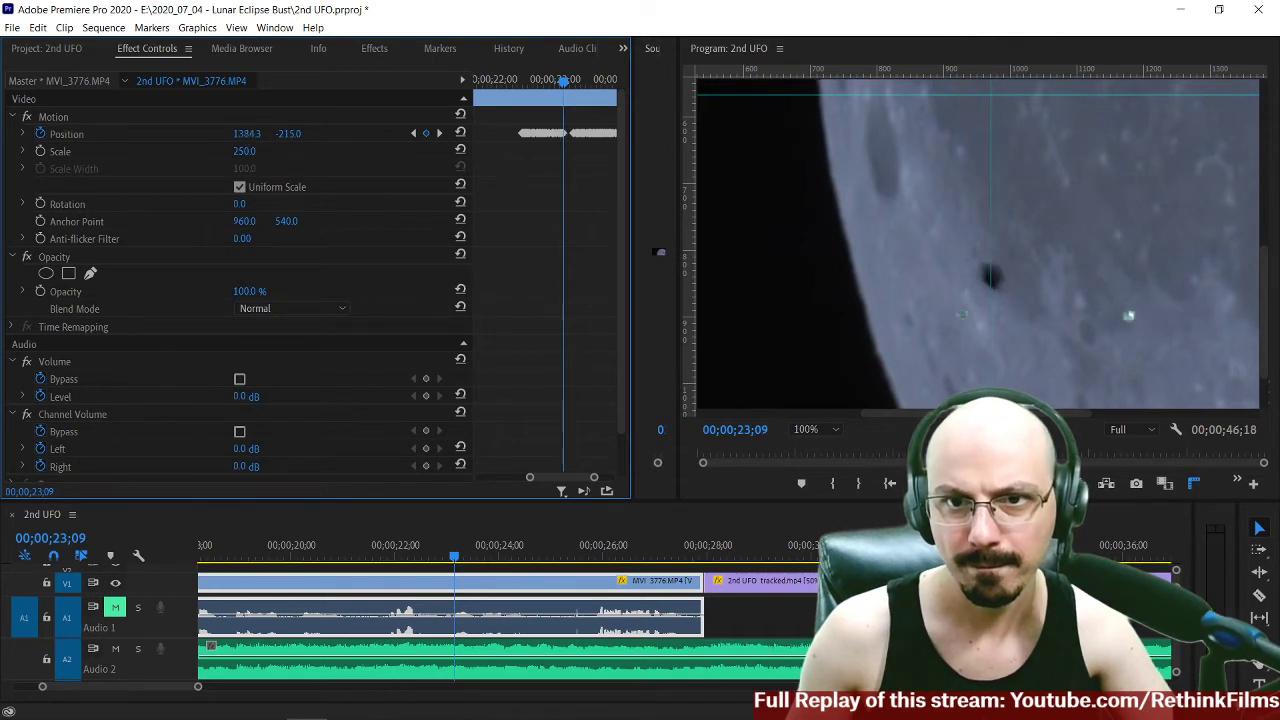
{"action": "key", "text": "Right"}
{"action": "key", "text": "Right"}
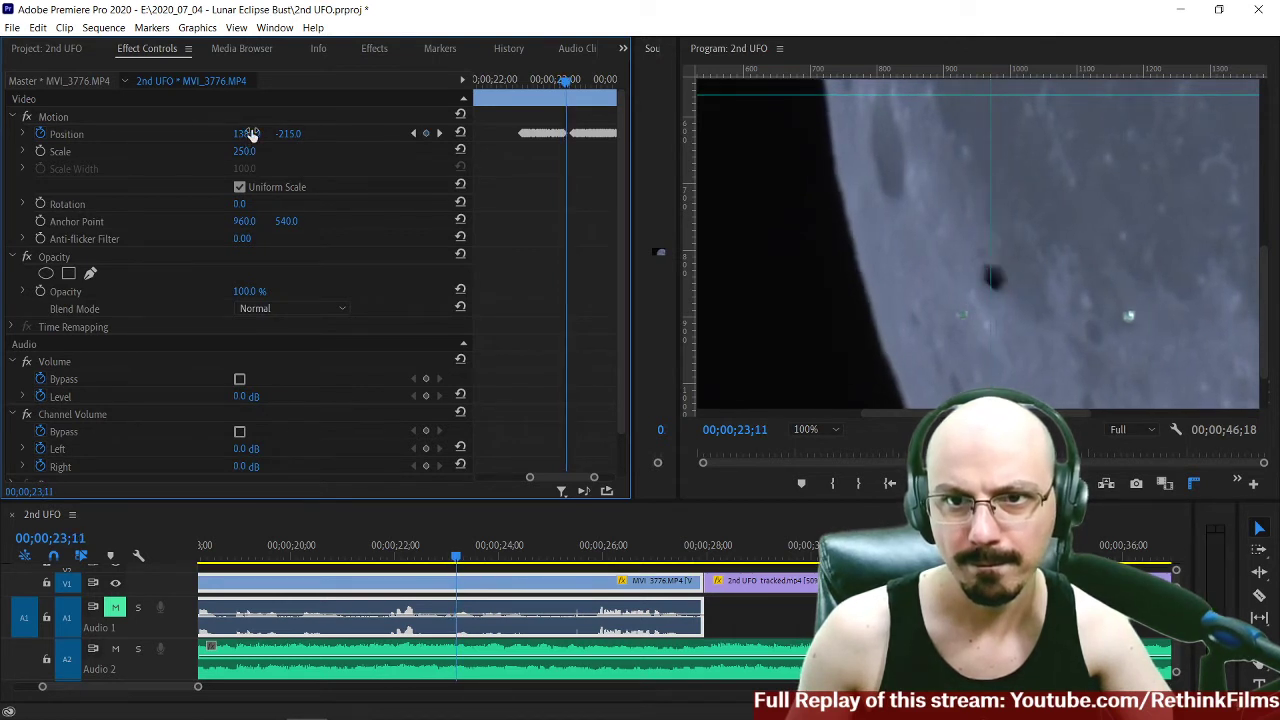
{"action": "left_click_drag", "start_coordinate": [248, 136], "coordinate": [244, 136]}
Step forward and back around 00;00;23;12 to 00;00;23;16 to check the UFO's alignment with the guide.
{"action": "key", "text": "Right"}
{"action": "key", "text": "Right"}
{"action": "key", "text": "Right"}
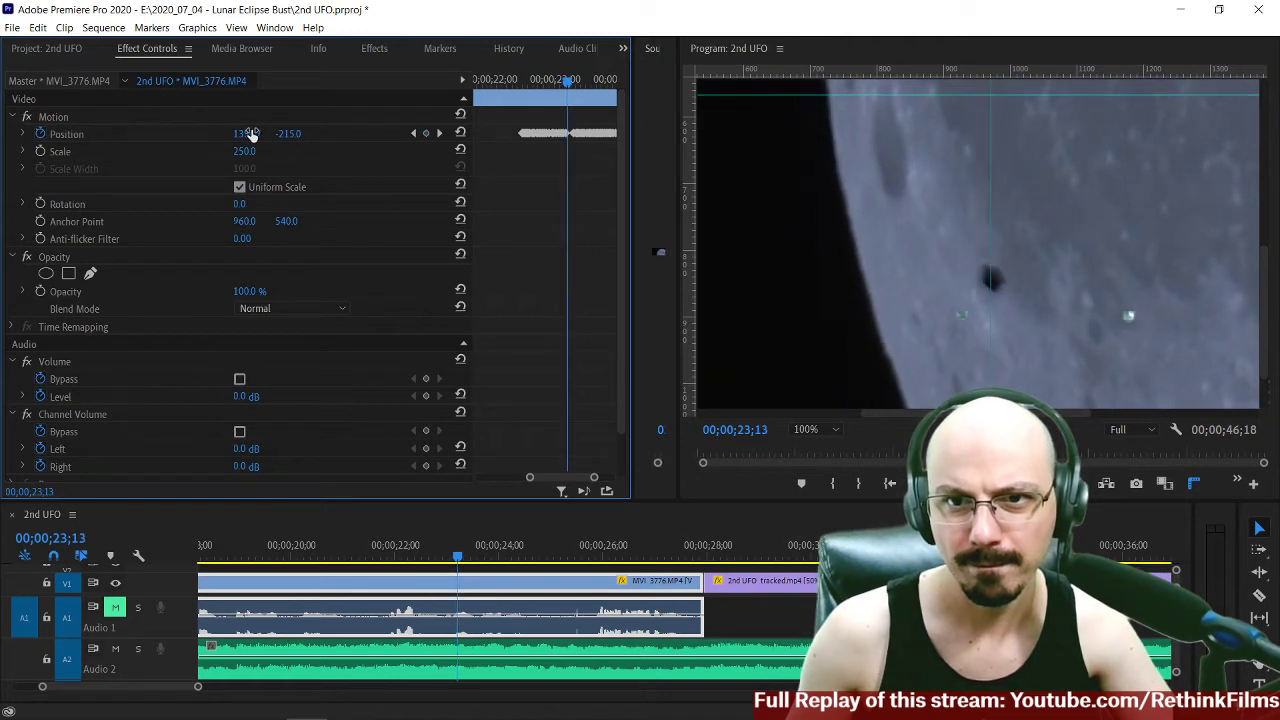
{"action": "key", "text": "Right"}
{"action": "key", "text": "Right"}
{"action": "key", "text": "Right"}
{"action": "key", "text": "Left"}
{"action": "key", "text": "Left"}
{"action": "key", "text": "Left"}
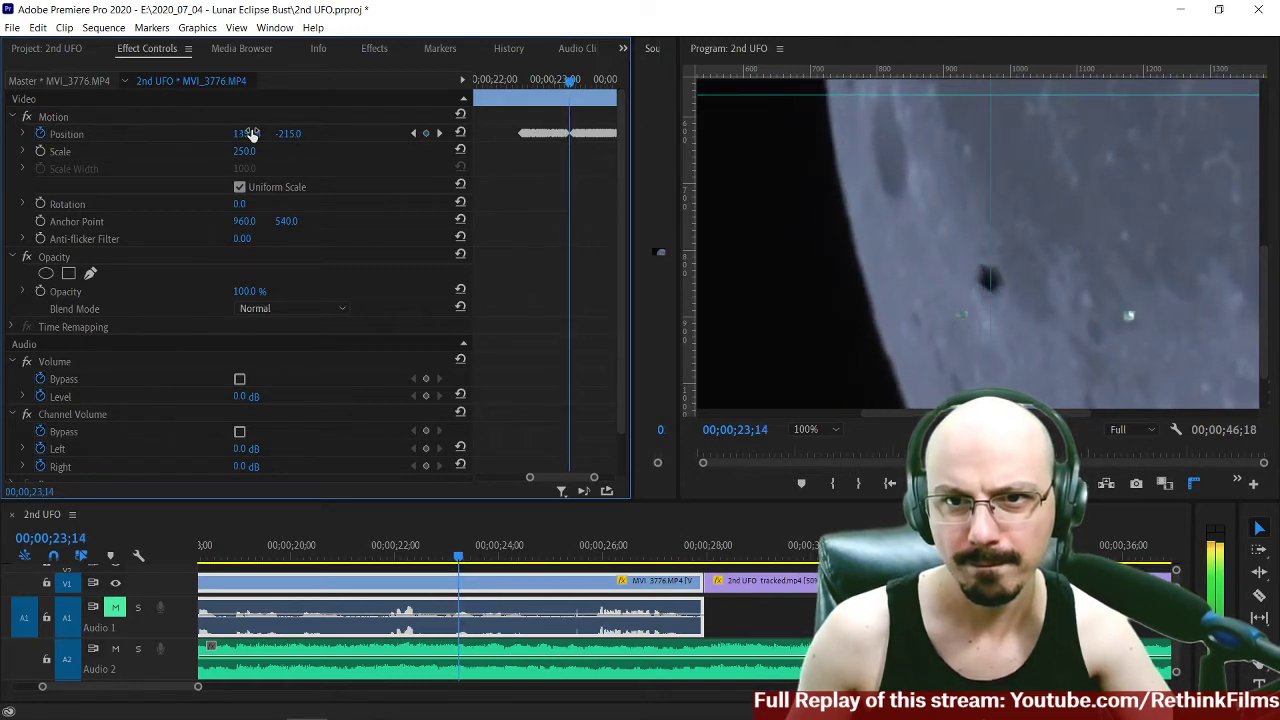
Correct the horizontal Position from 00;00;23;14 to 00;00;23;17 to remove the UFO's offset from the guide.
{"action": "key", "text": "Right"}
{"action": "key", "text": "Right"}
{"action": "key", "text": "Right"}
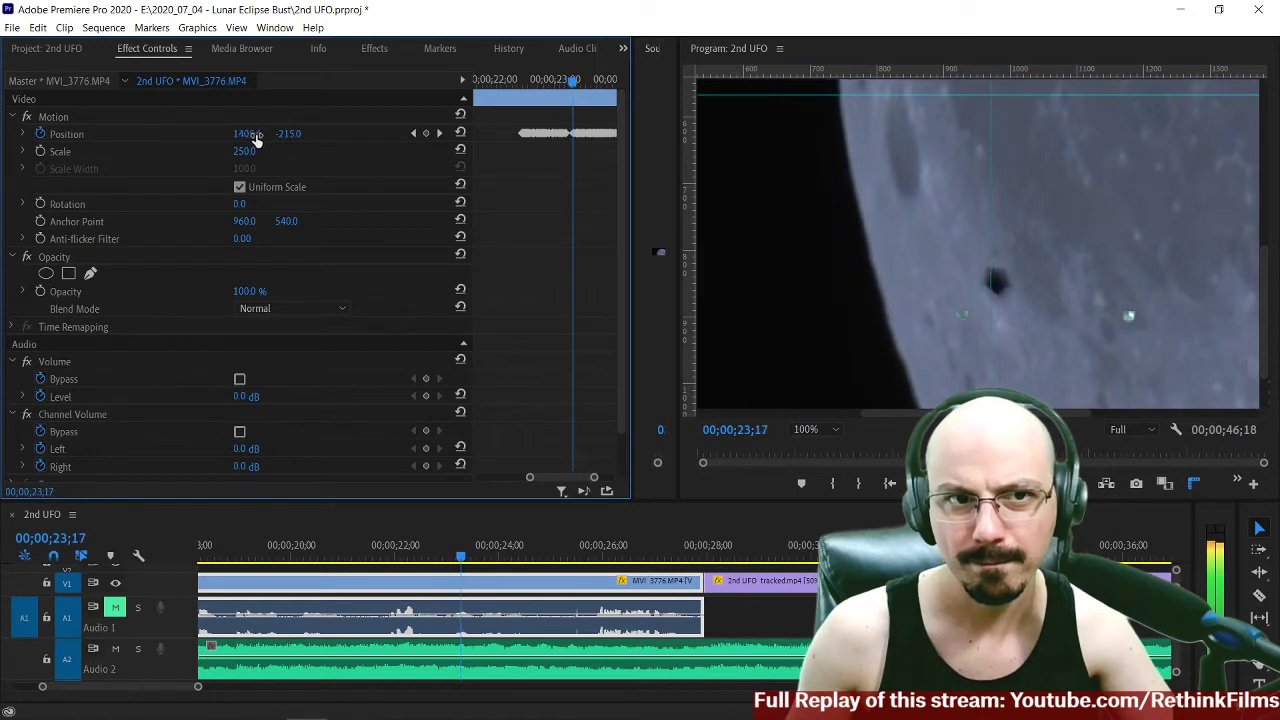
{"action": "key", "text": "Left"}
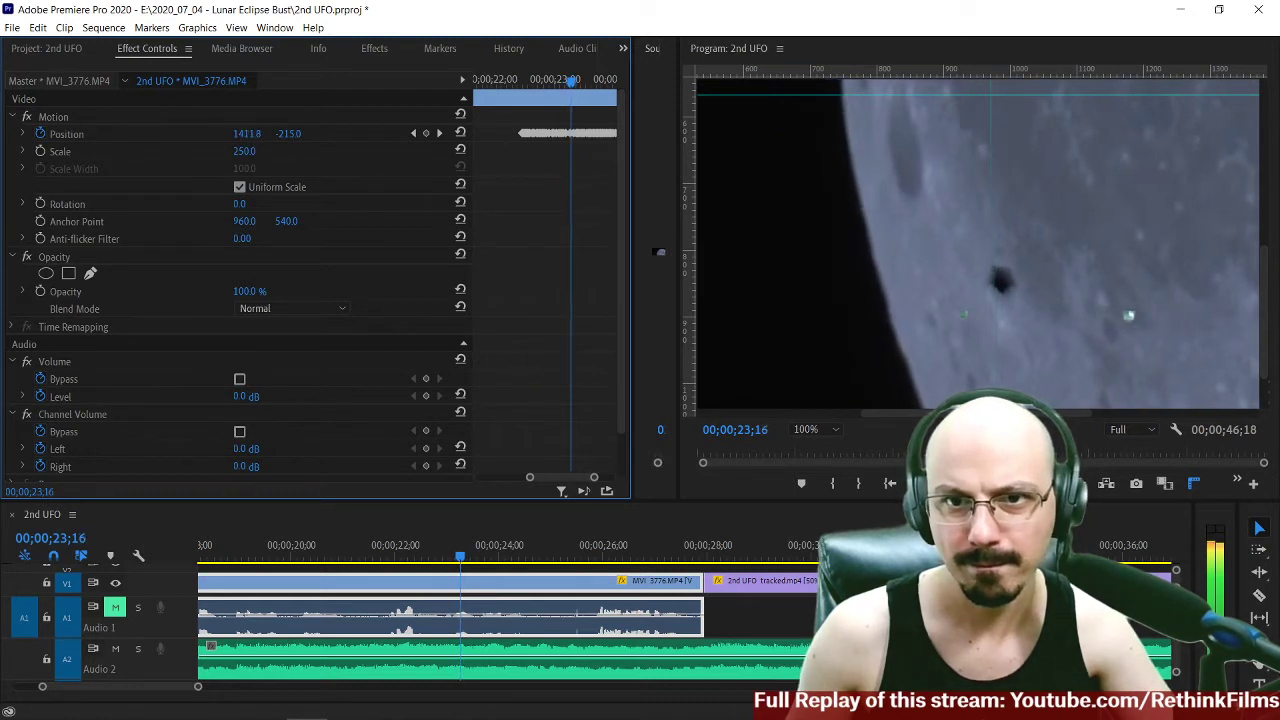
{"action": "key", "text": "Right"}
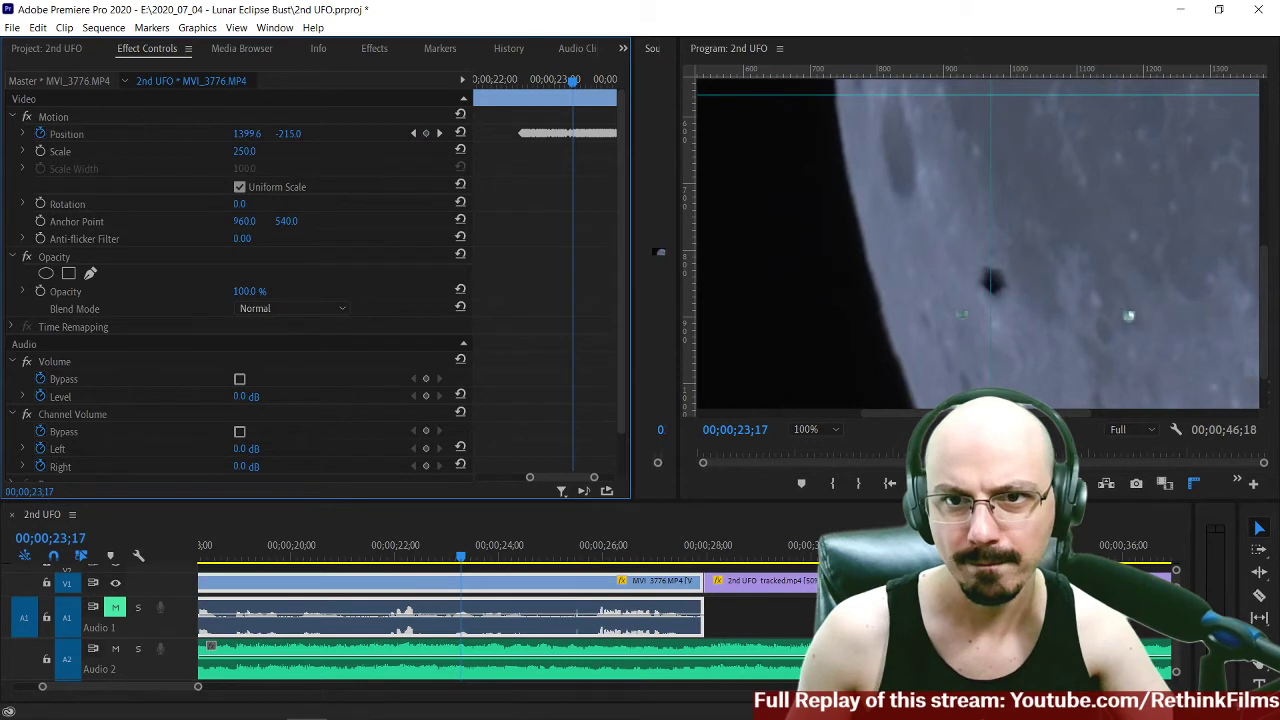
Compare the frames from 00;00;23;17 to 00;00;23;21 and align the UFO at 00;00;23;19 with a horizontal Position of about 1413.
{"action": "key", "text": "Right"}
{"action": "key", "text": "Right"}
{"action": "key", "text": "Right"}
{"action": "key", "text": "Right"}
{"action": "key", "text": "Left"}
{"action": "key", "text": "Left"}
{"action": "key", "text": "Left"}
{"action": "key", "text": "Right"}
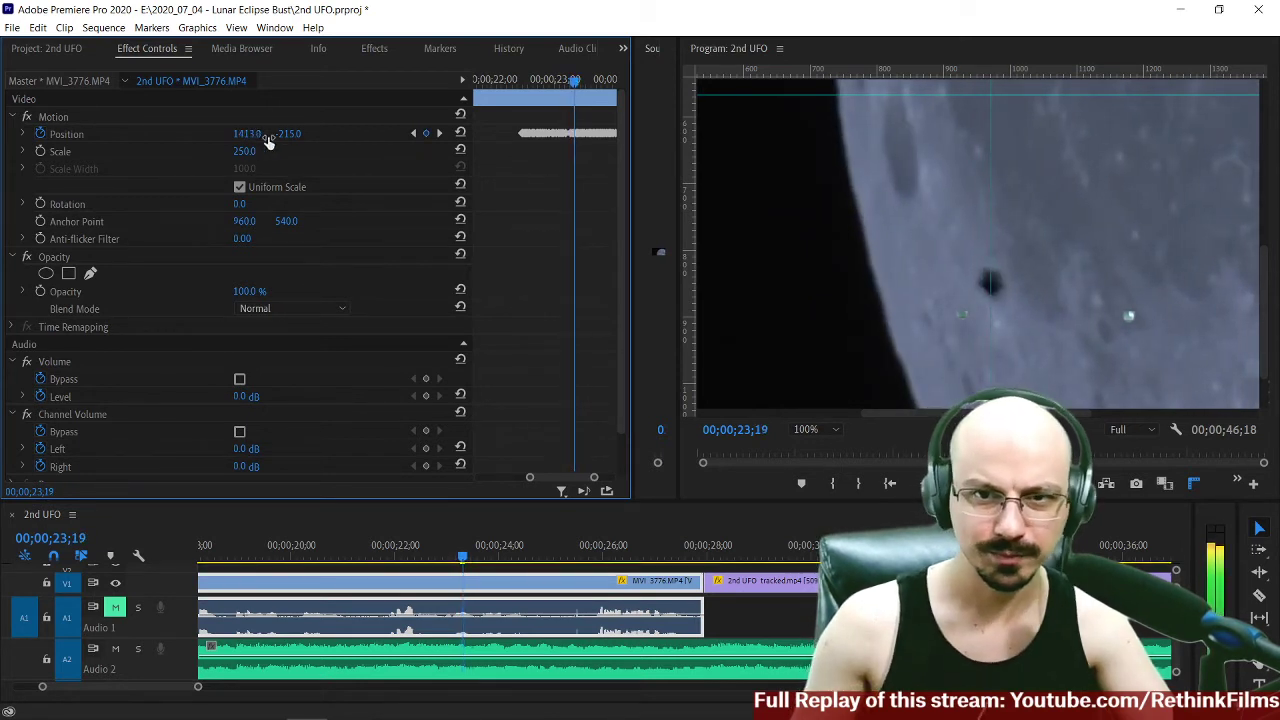
Keyframe the horizontal Position from 00;00;23;20 to 00;00;23;22, with about 1516.8 at 00;00;23;22.
{"action": "key", "text": "Right"}
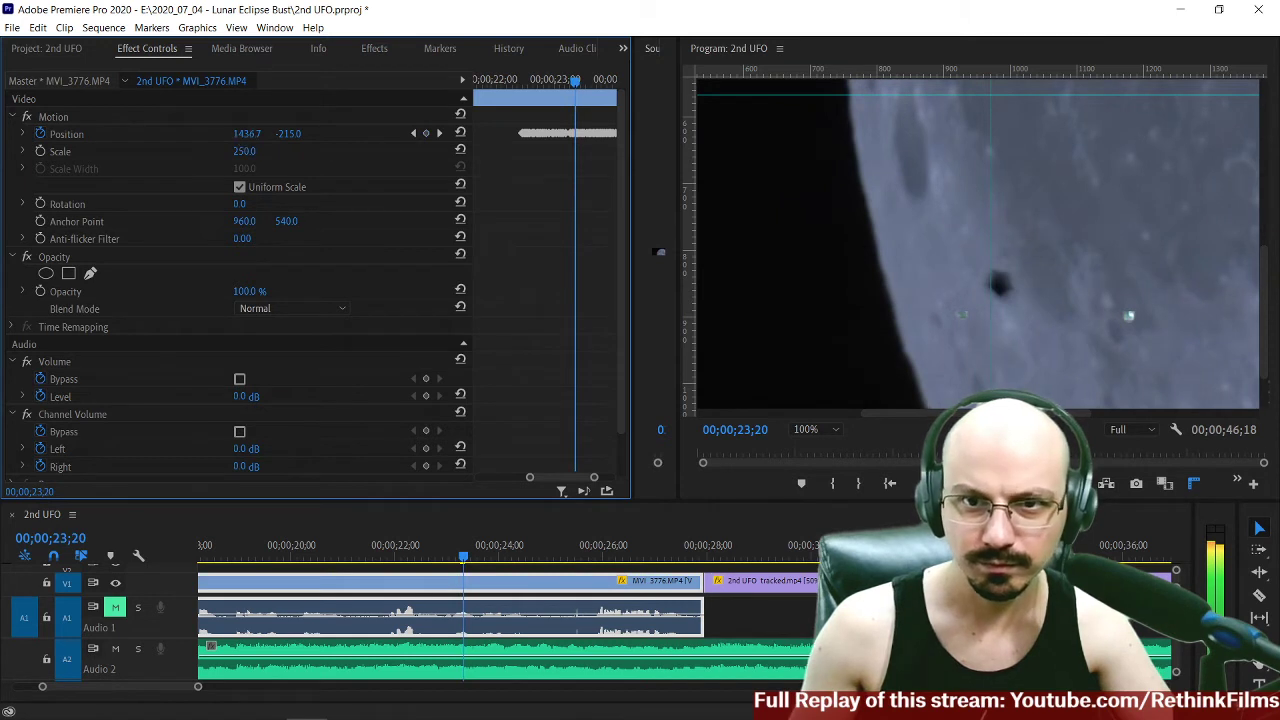
{"action": "left_click_drag", "start_coordinate": [247, 134], "coordinate": [237, 134]}
{"action": "key", "text": "Right"}
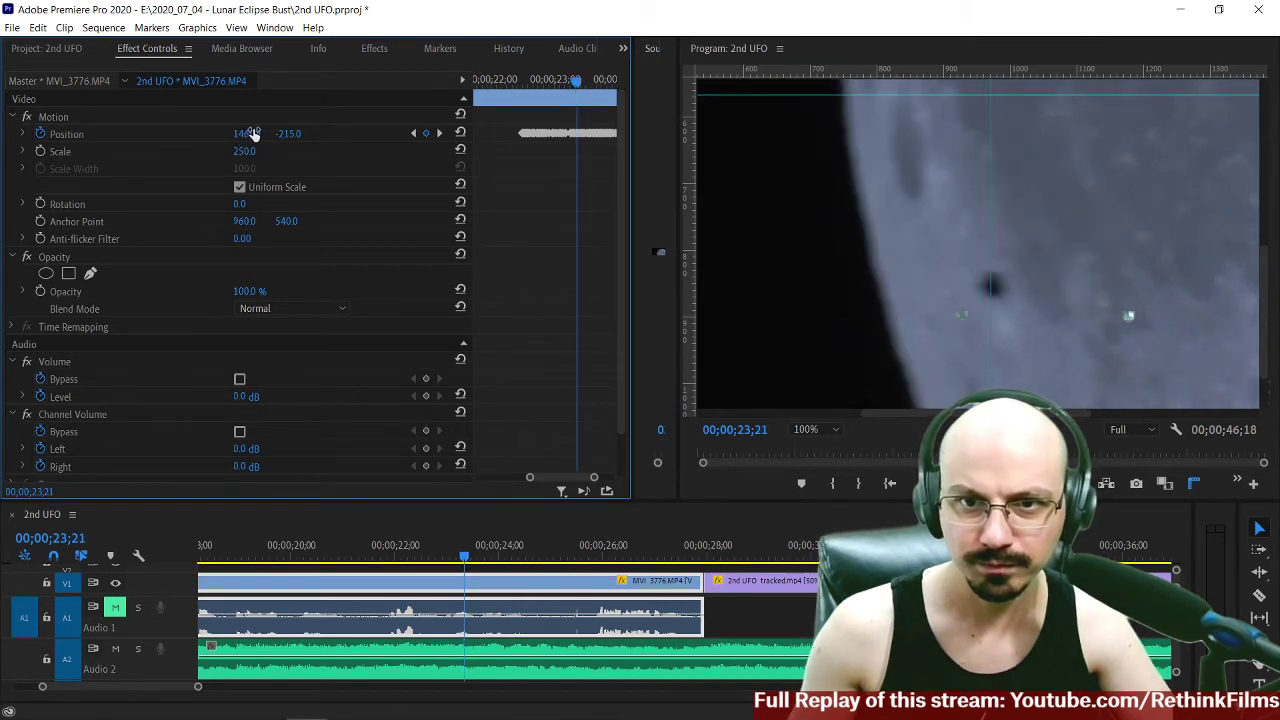
{"action": "left_click_drag", "start_coordinate": [252, 134], "coordinate": [252, 134]}
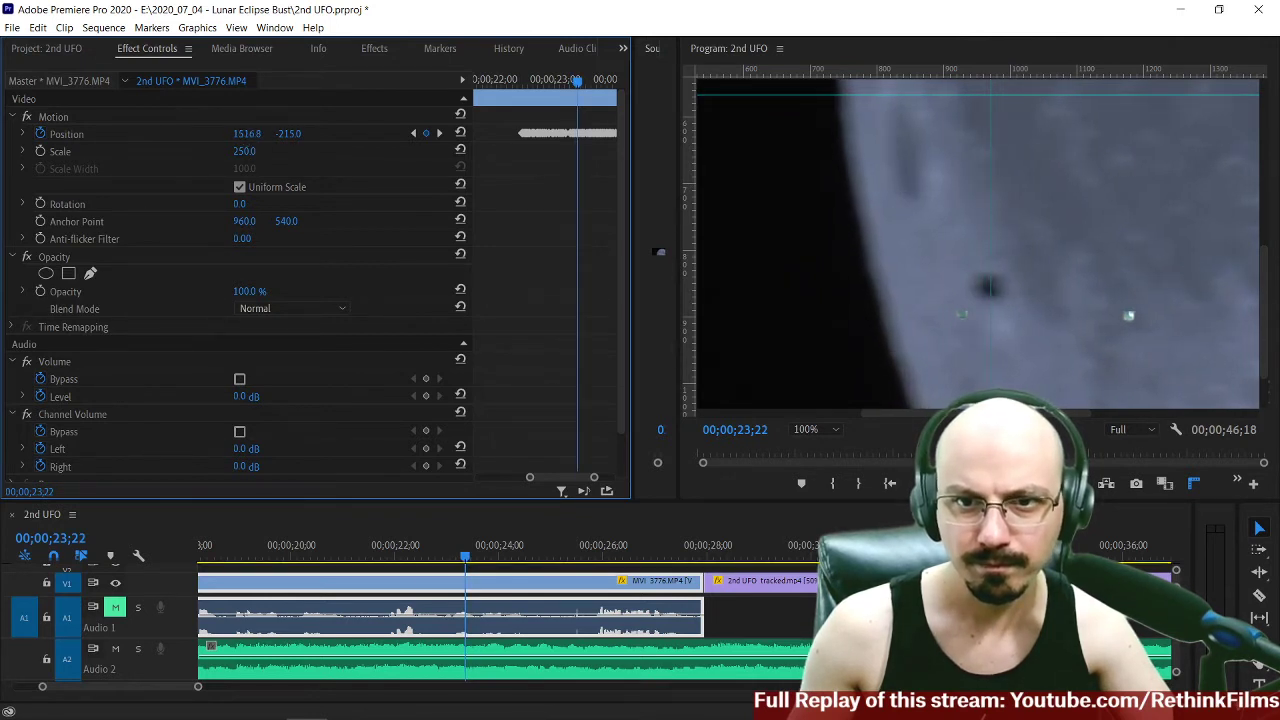
Keyframe the horizontal Position from 00;00;23;23 to 00;00;23;26, setting 1734.5 at 00;00;23;26.
{"action": "key", "text": "Right"}
{"action": "key", "text": "Right"}
{"action": "left_click_drag", "start_coordinate": [249, 135], "coordinate": [250, 134]}
{"action": "key", "text": "Right"}
{"action": "key", "text": "Right"}
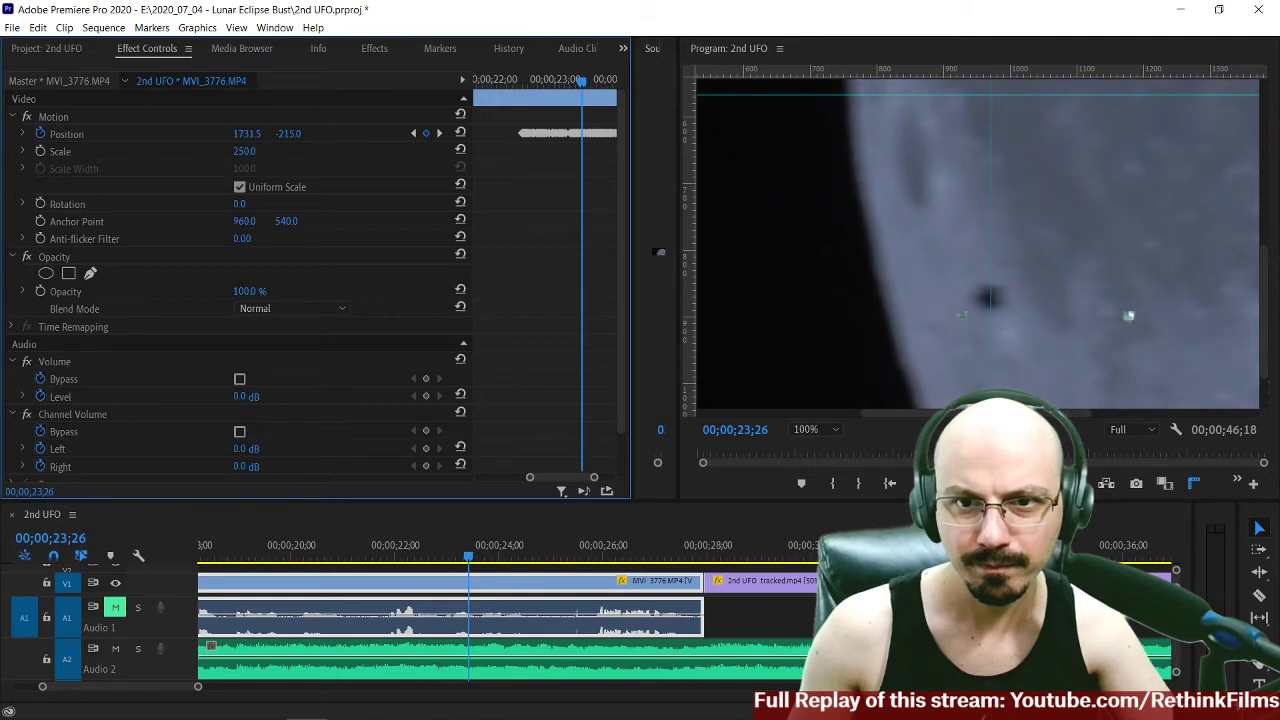
{"action": "left_click_drag", "start_coordinate": [247, 134], "coordinate": [251, 134]}
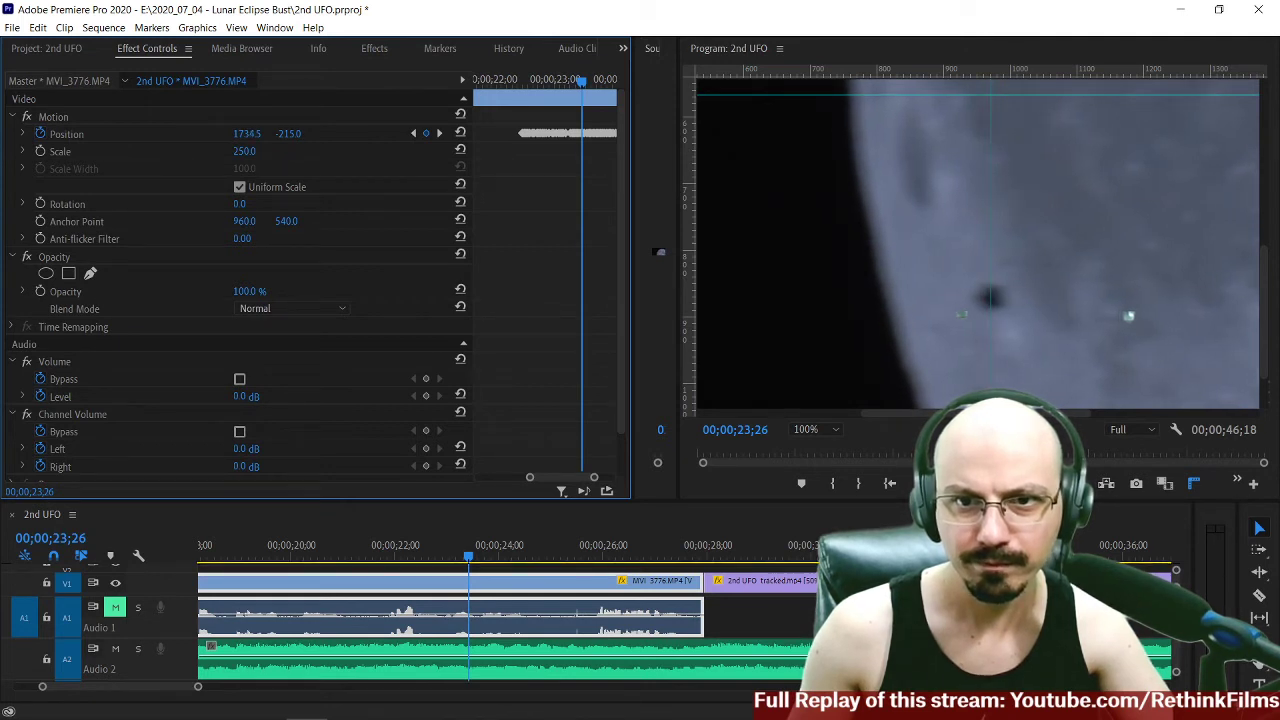
Check the frames after 00;00;23;26 and reduce the horizontal Position at 00;00;23;31 to center the UFO on the guide.
{"action": "key", "text": "Right"}
{"action": "key", "text": "Right"}
{"action": "key", "text": "Right"}
{"action": "key", "text": "Right"}
{"action": "key", "text": "Right"}
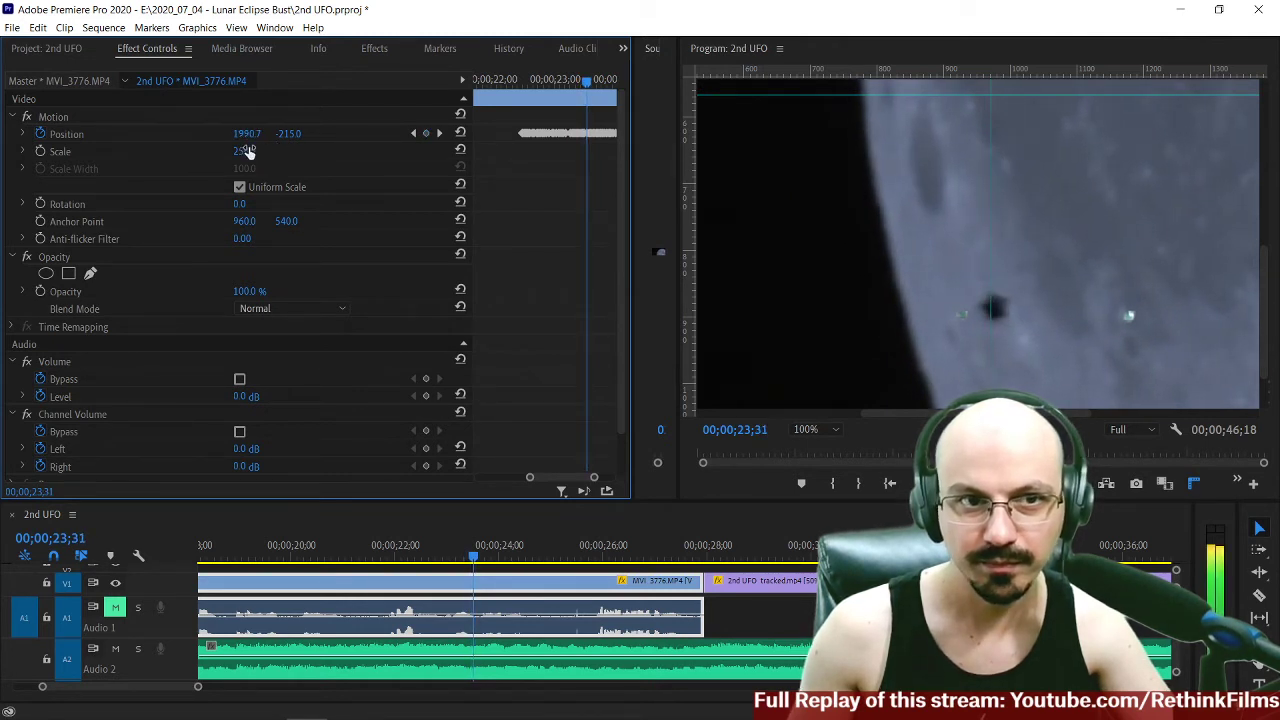
{"action": "left_click_drag", "start_coordinate": [251, 134], "coordinate": [246, 134]}
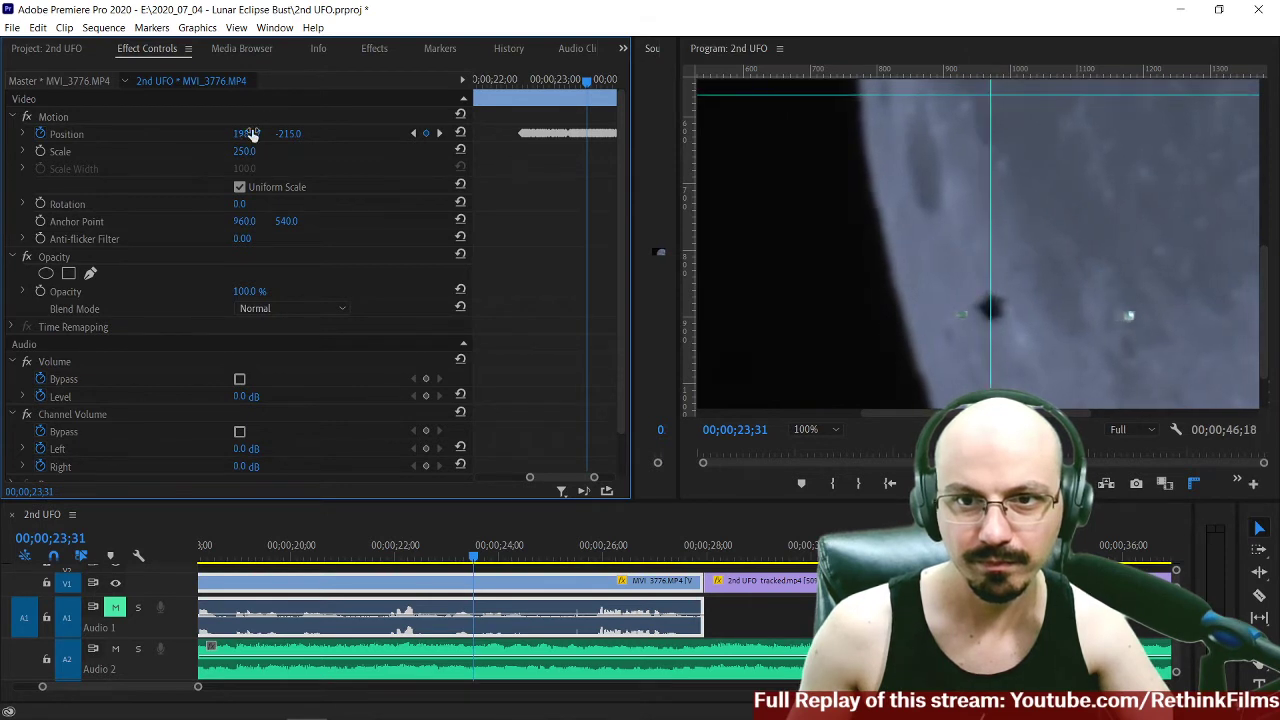
Step frame by frame onward from 00;00;23;31 to check the UFO's alignment through the remaining Position keyframes.
{"action": "key", "text": "Right"}
{"action": "key", "text": "Right"}
{"action": "key", "text": "Right"}
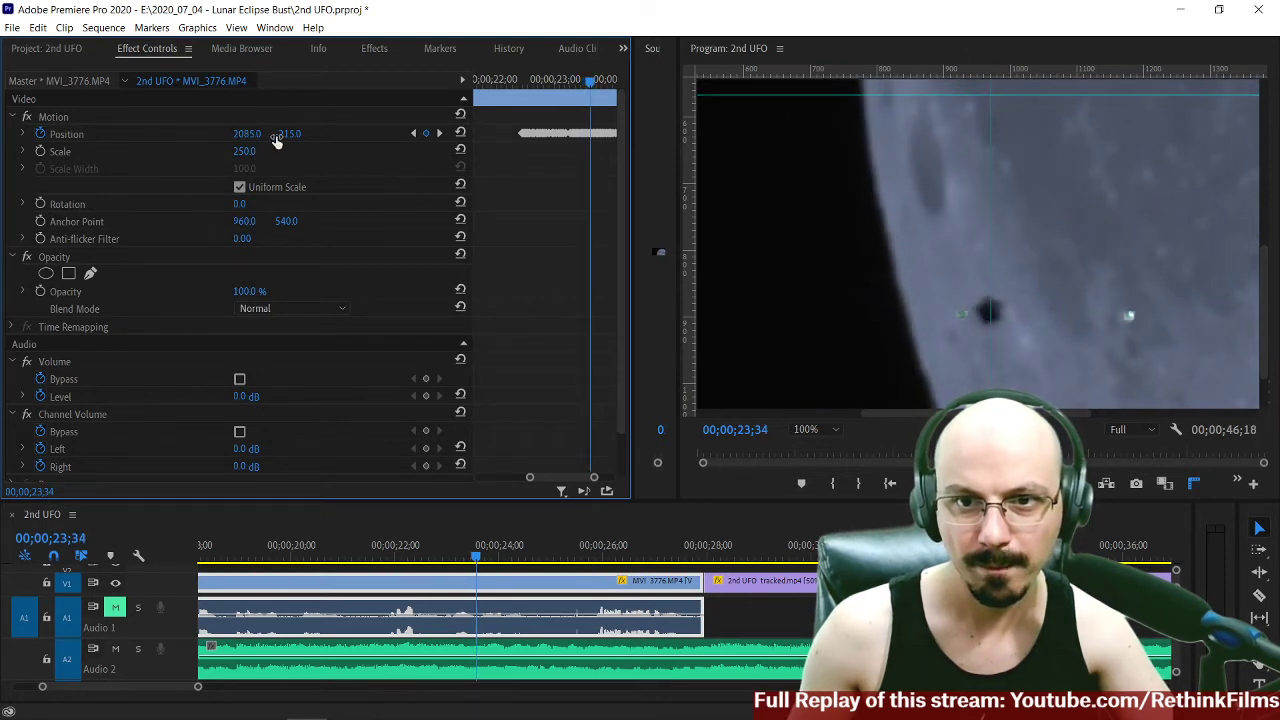
{"action": "key", "text": "Right"}
{"action": "key", "text": "Right"}
{"action": "key", "text": "Right"}
{"action": "key", "text": "Right"}
{"action": "key", "text": "Right"}
{"action": "key", "text": "Right"}
{"action": "key", "text": "Right"}
{"action": "key", "text": "Right"}
{"action": "key", "text": "Right"}
{"action": "key", "text": "Right"}
{"action": "key", "text": "Right"}
{"action": "key", "text": "Right"}
{"action": "key", "text": "Right"}
{"action": "key", "text": "space"}
Return to the earlier part of the moon clip, zoom out the timeline and set the program preview magnification to Fit.
{"action": "scroll", "coordinate": [247, 560], "scroll_direction": "down", "scroll_amount": 1}
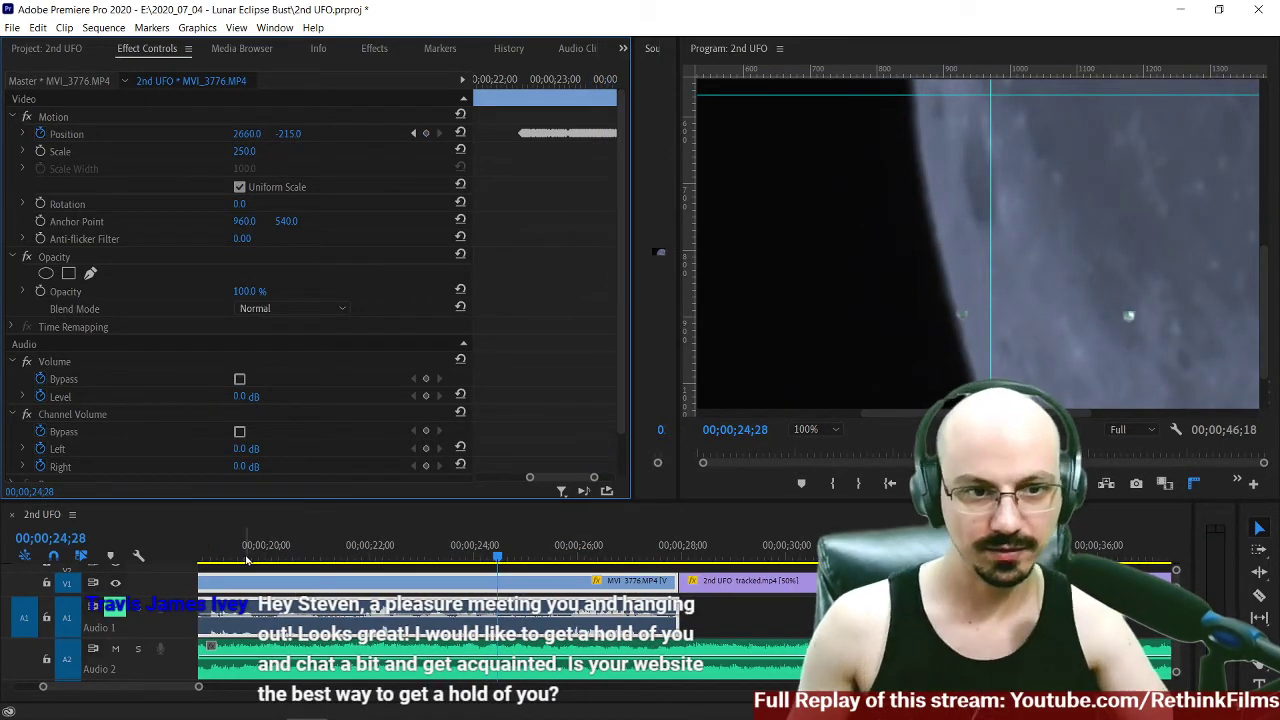
{"action": "left_click", "coordinate": [229, 559]}
{"action": "key", "text": "minus"}
{"action": "key", "text": "space"}
{"action": "key", "text": "space"}
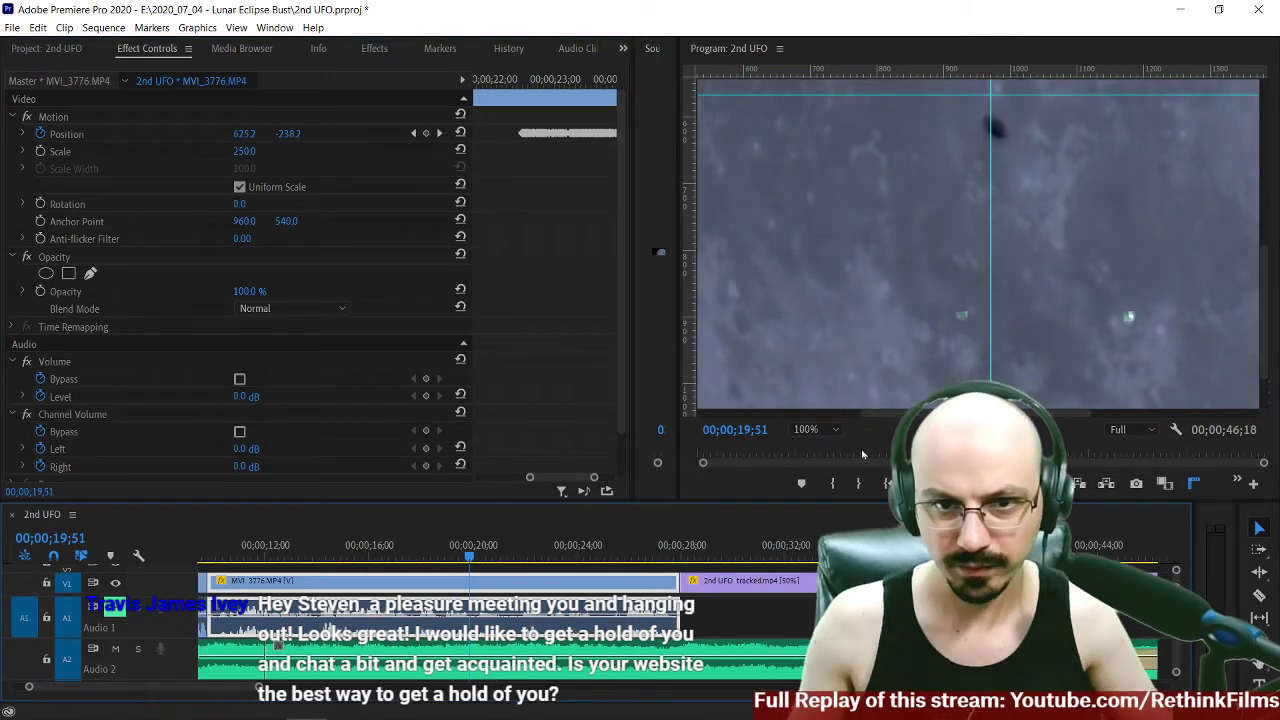
{"action": "left_click", "coordinate": [815, 430]}
{"action": "left_click", "coordinate": [818, 446]}
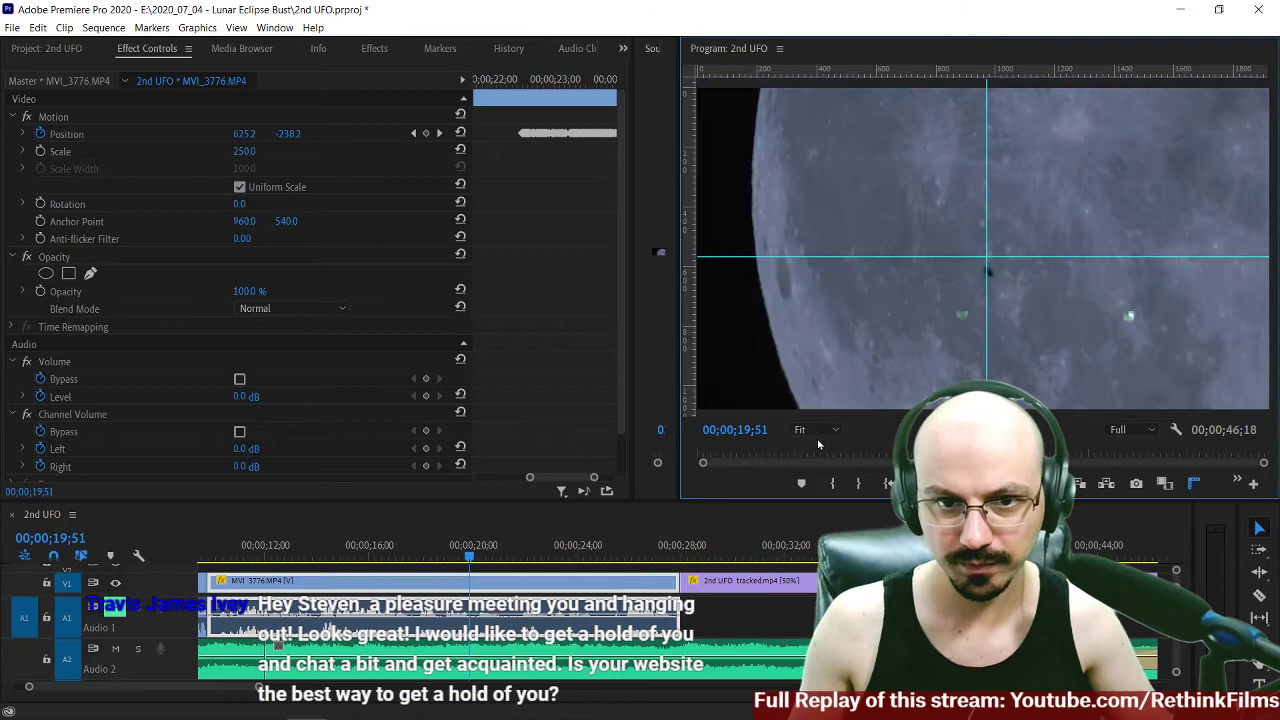
Play the moon clip from about 00;00;18;00 to 00;00;26;53 to review the smoothness of the UFO tracking.
{"action": "left_click", "coordinate": [426, 558]}
{"action": "key", "text": "space"}
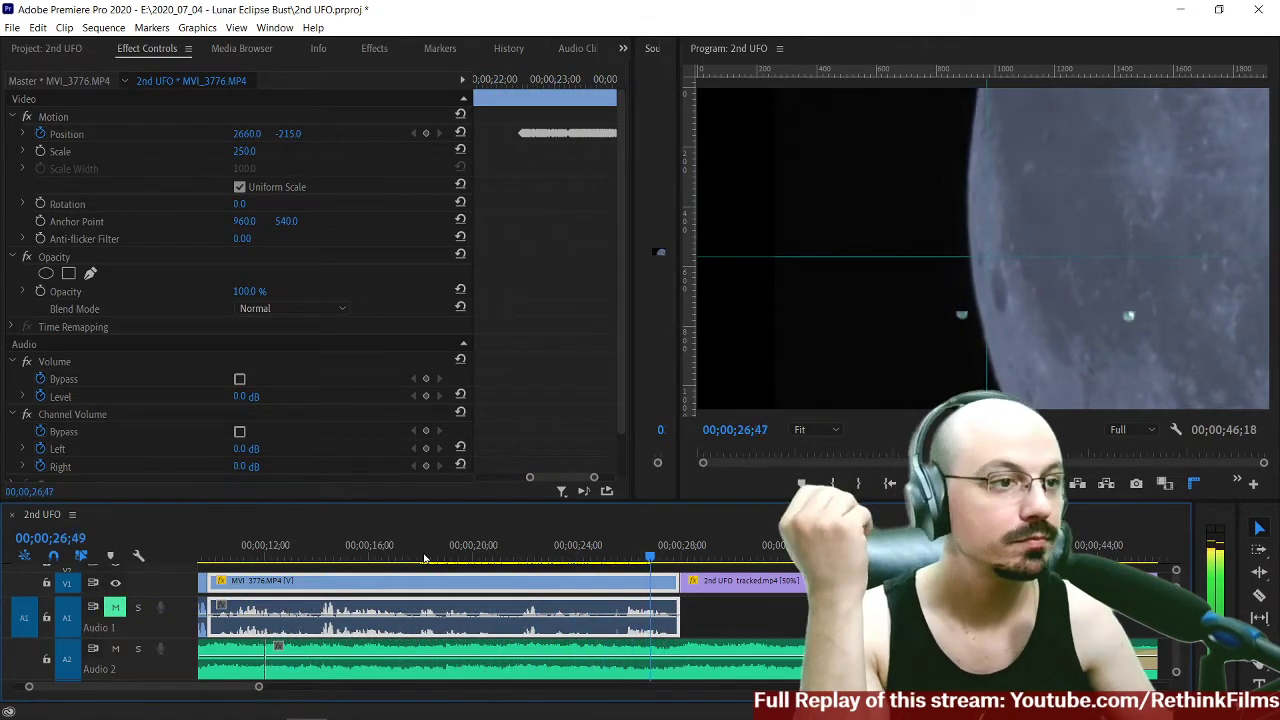
{"action": "key", "text": "space"}
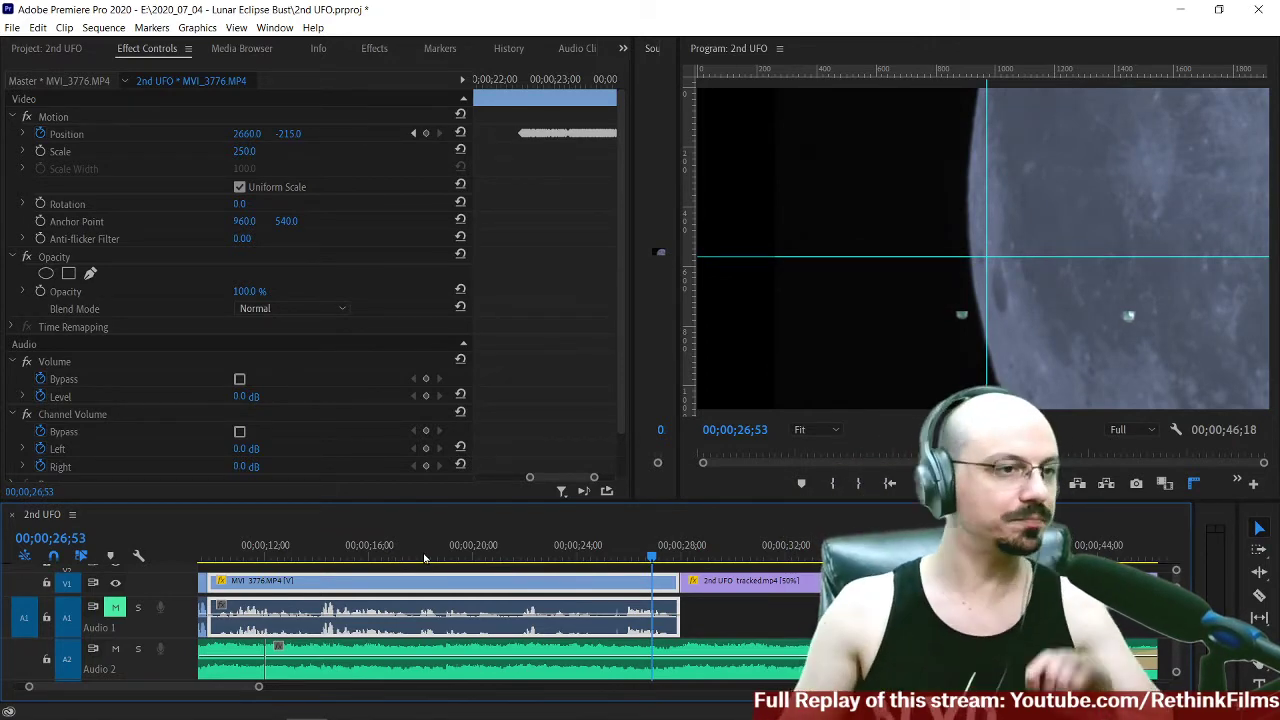
Play the 2nd UFO sequence from its very beginning to review the complete edit.
{"action": "key", "text": "ctrl+s"}
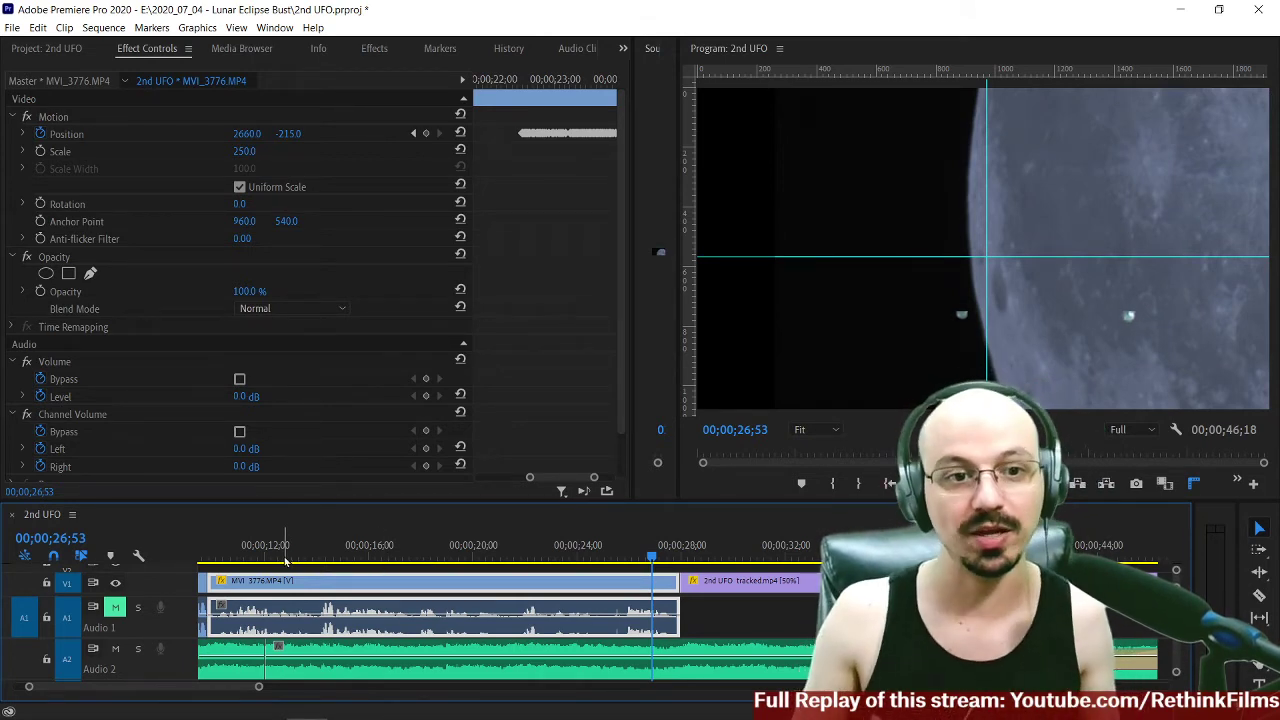
{"action": "key", "text": "minus"}
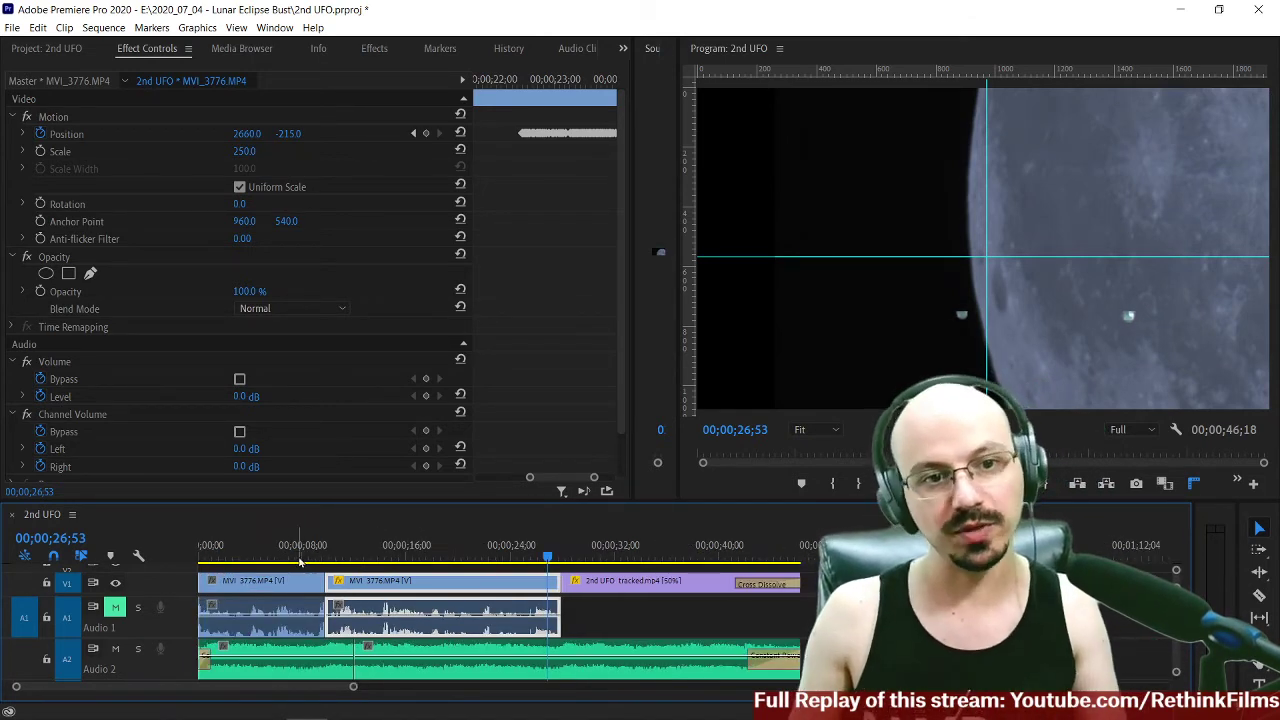
{"action": "left_click_drag", "start_coordinate": [299, 563], "coordinate": [147, 568]}
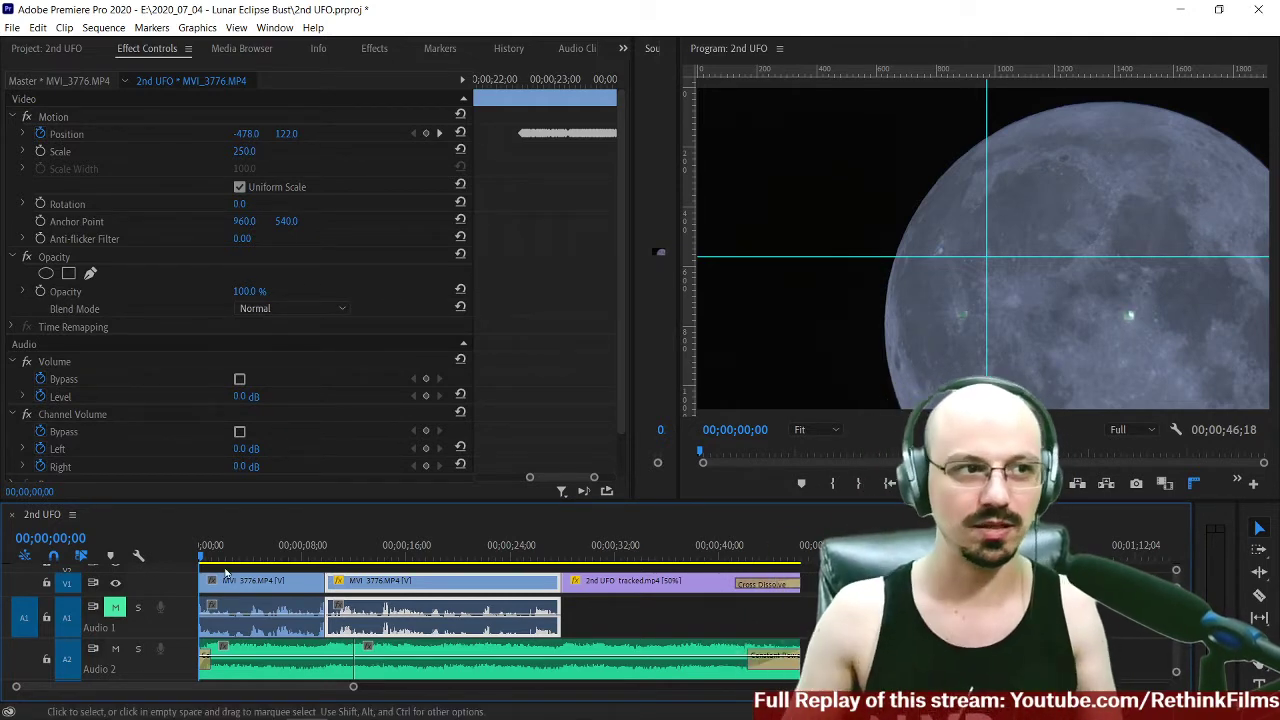
{"action": "key", "text": "space"}
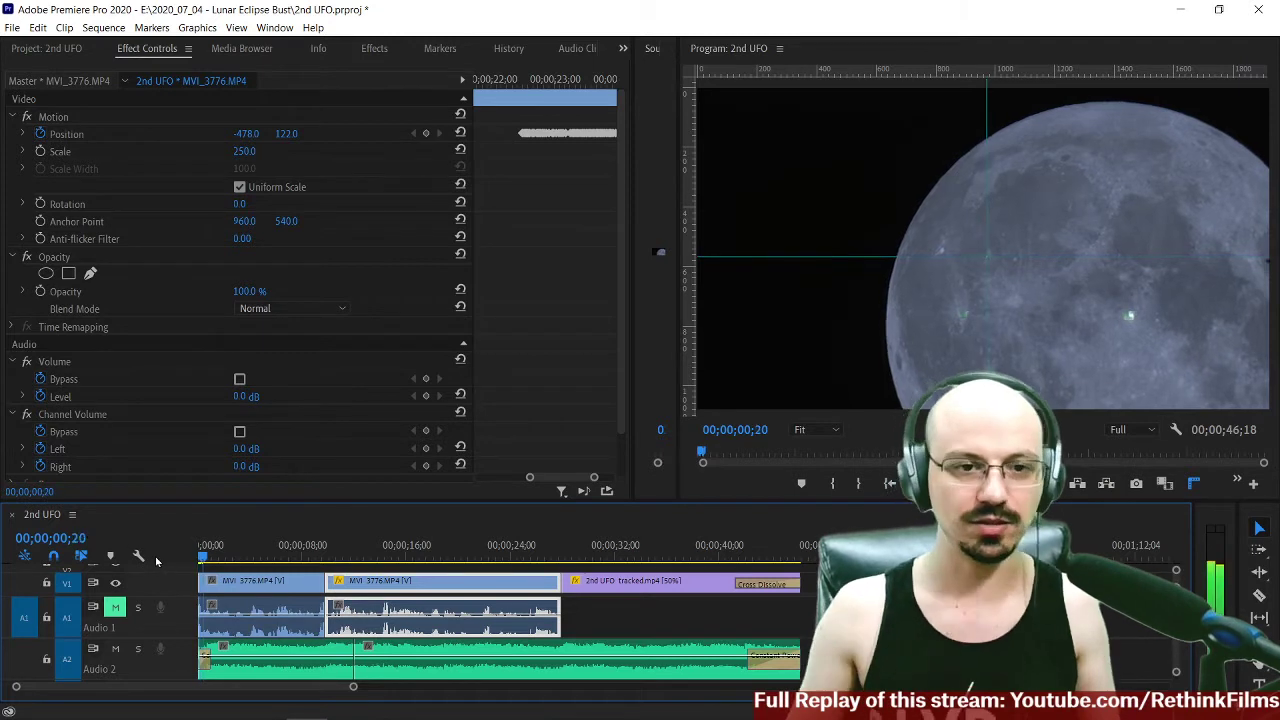
{"action": "key", "text": "space"}
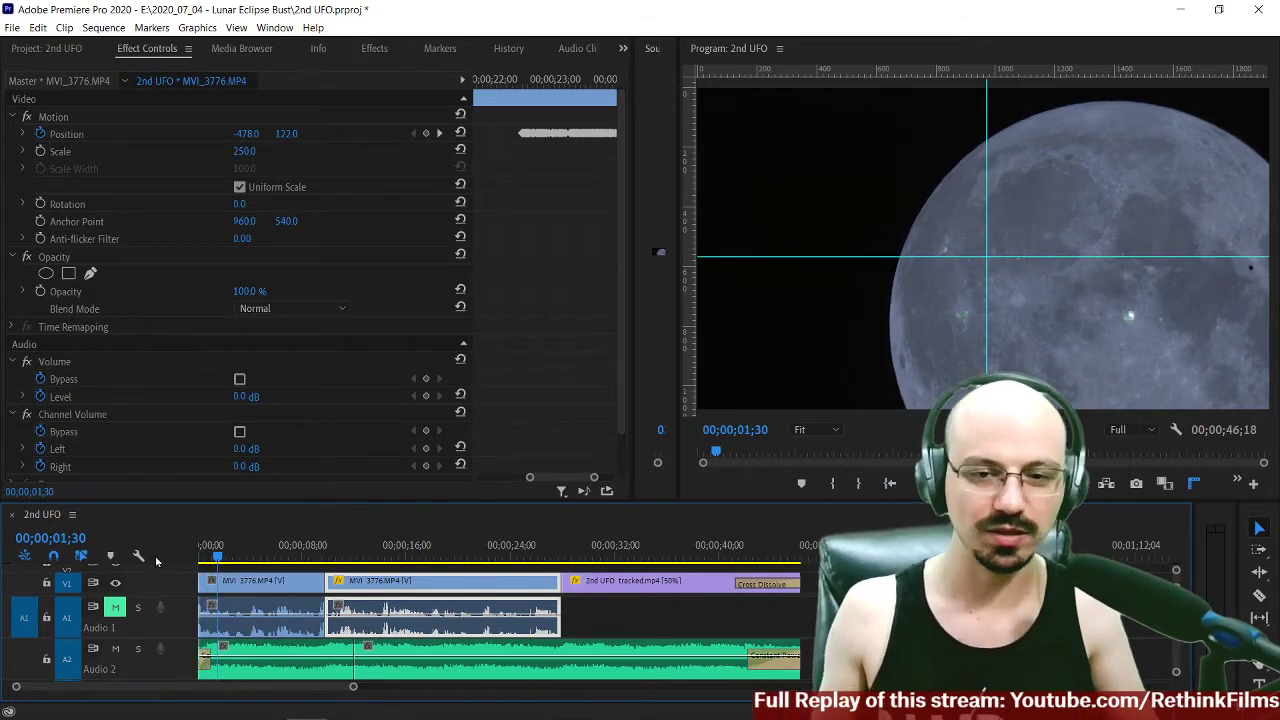
{"action": "key", "text": "space"}
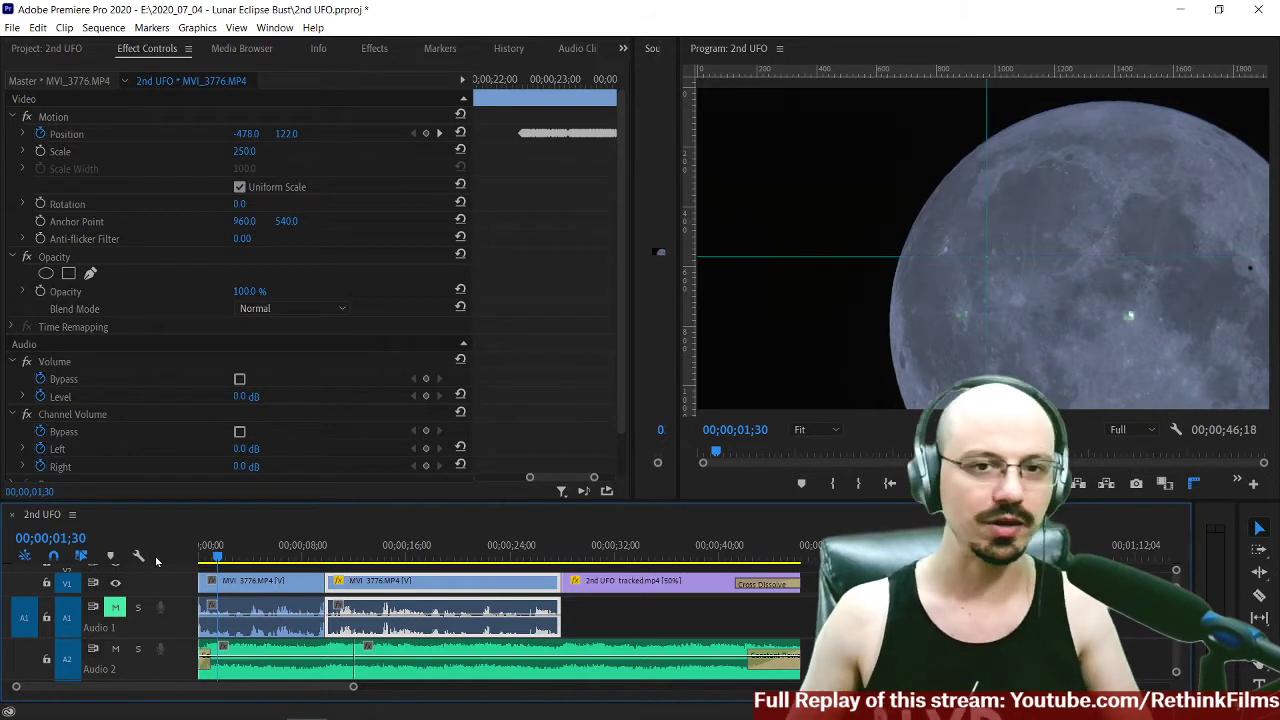
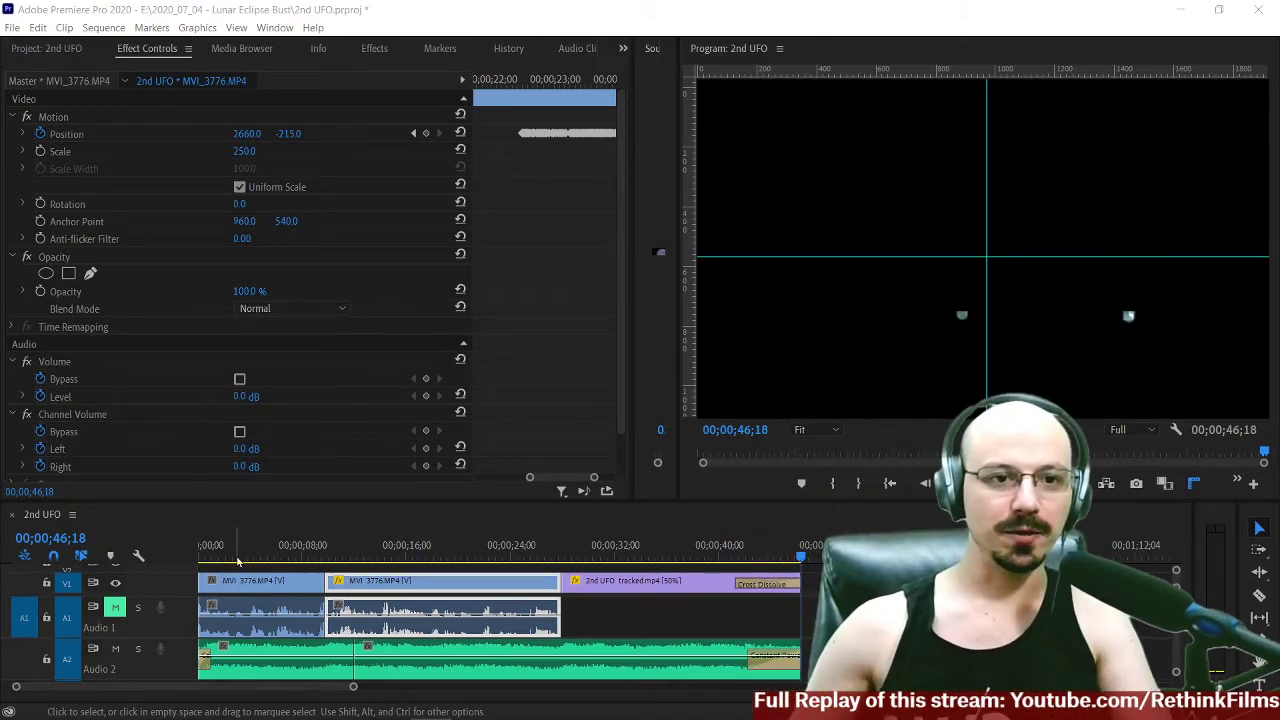
Return to the sequence start, hide the rulers and guides in the program preview, and widen the preview area.
{"action": "left_click", "coordinate": [234, 557]}
{"action": "key", "text": "Home"}
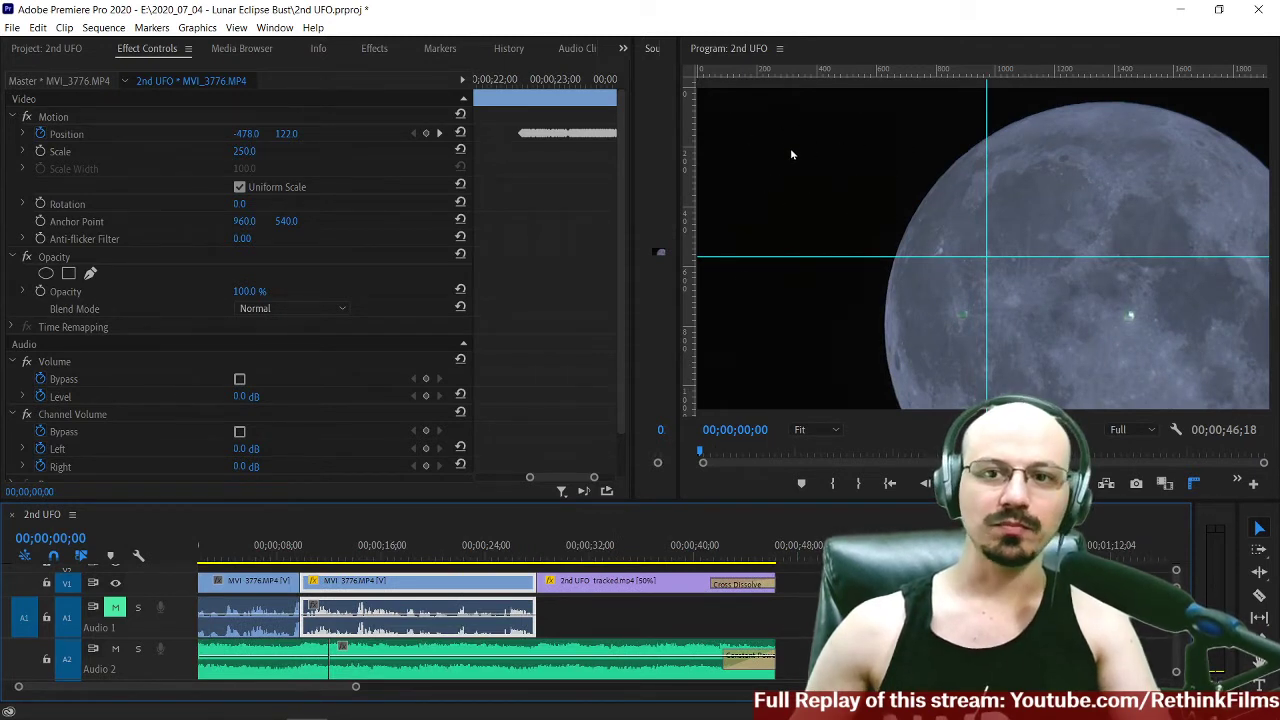
{"action": "left_click", "coordinate": [1191, 484]}
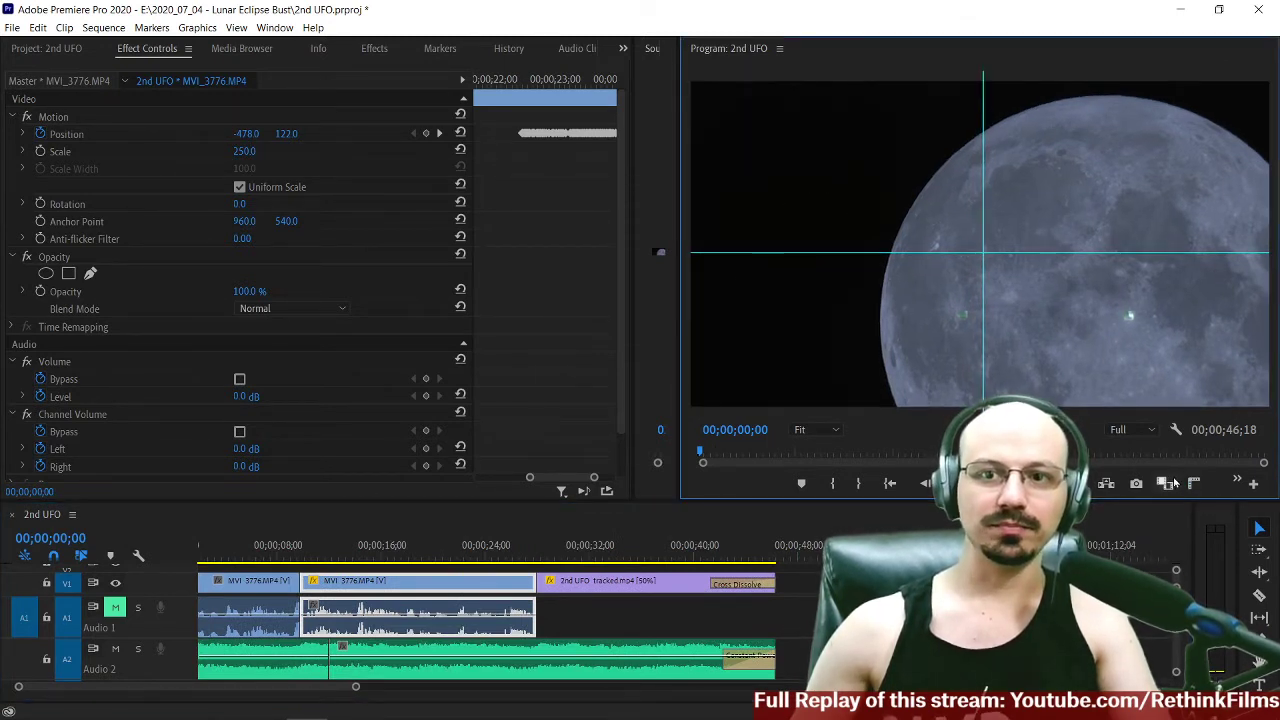
{"action": "left_click", "coordinate": [1193, 484]}
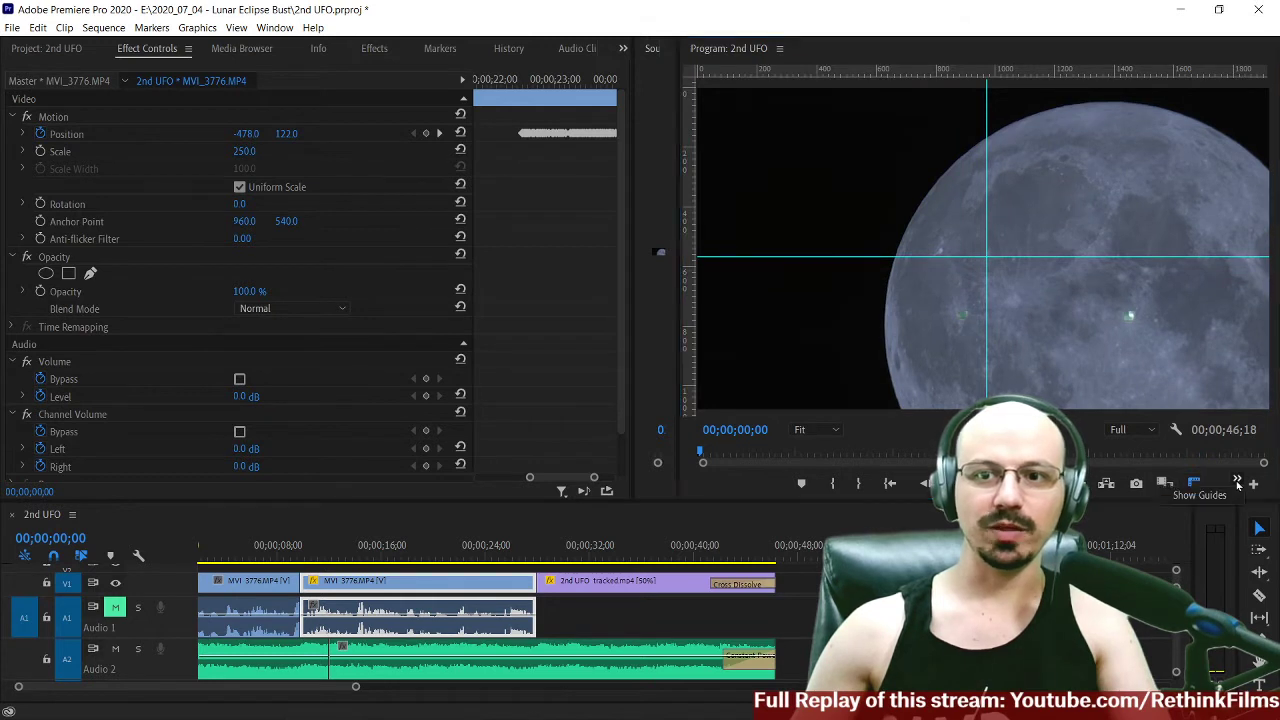
{"action": "left_click", "coordinate": [1193, 484]}
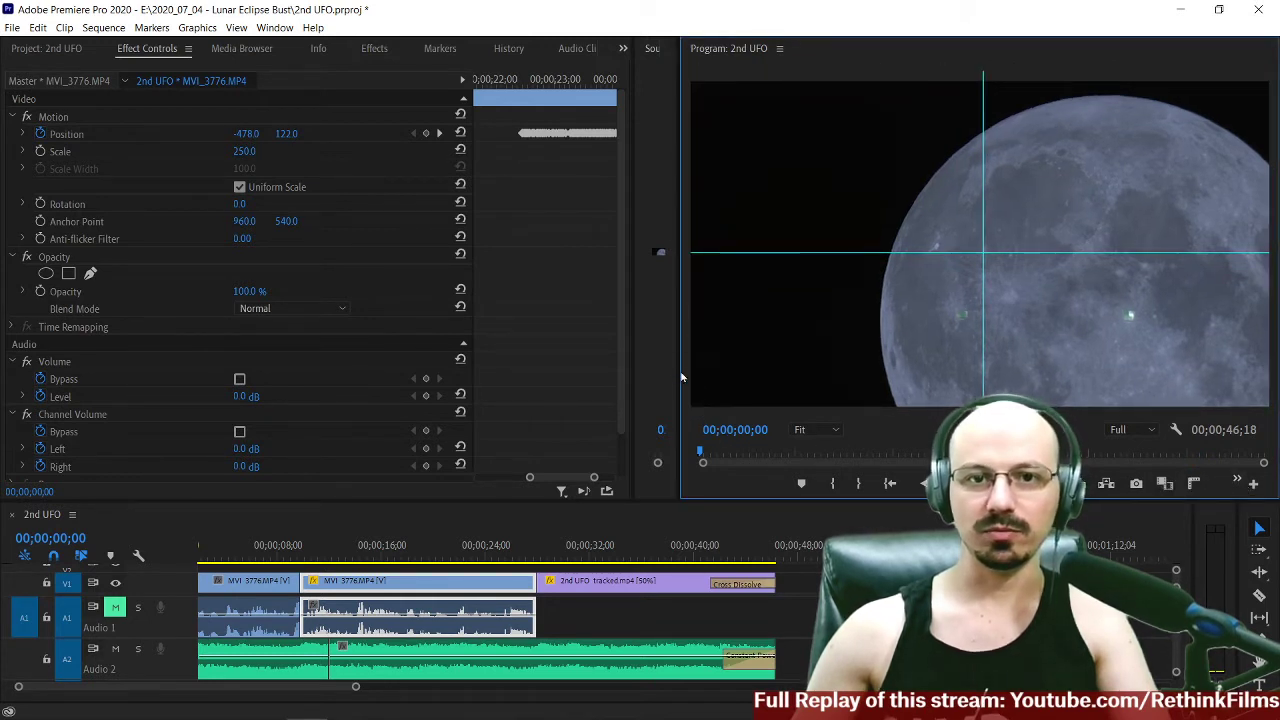
{"action": "left_click_drag", "start_coordinate": [635, 312], "coordinate": [408, 329]}
{"action": "left_click_drag", "start_coordinate": [680, 354], "coordinate": [725, 406]}
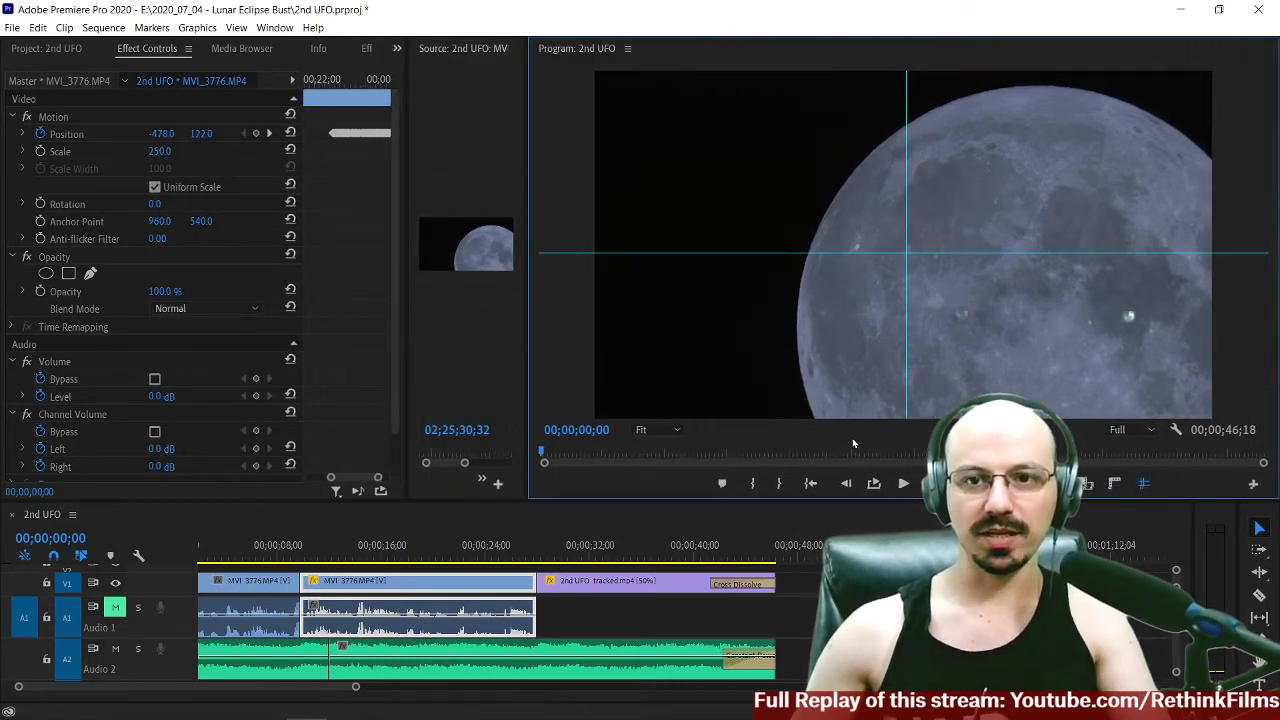
{"action": "left_click", "coordinate": [1145, 485]}
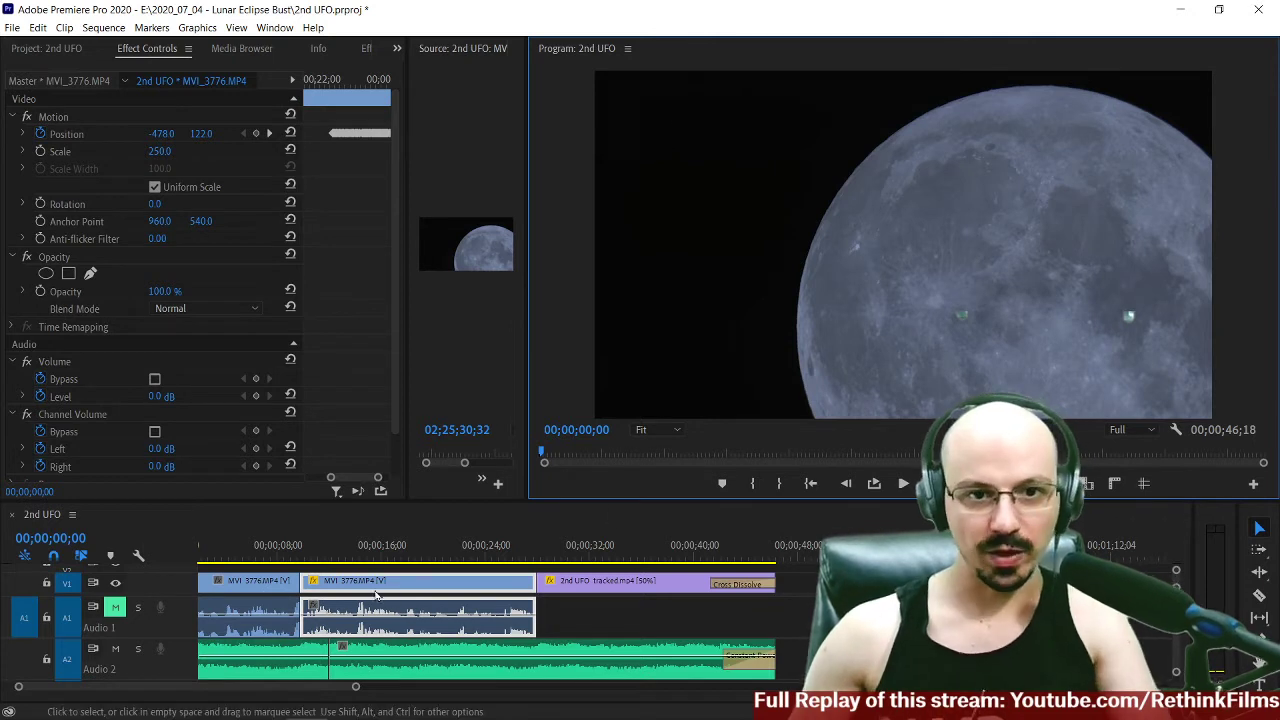
Scrub through the zoomed moon clip and on to the end of the sequence to check the UFO tracking and fade-out.
{"action": "left_click", "coordinate": [321, 550]}
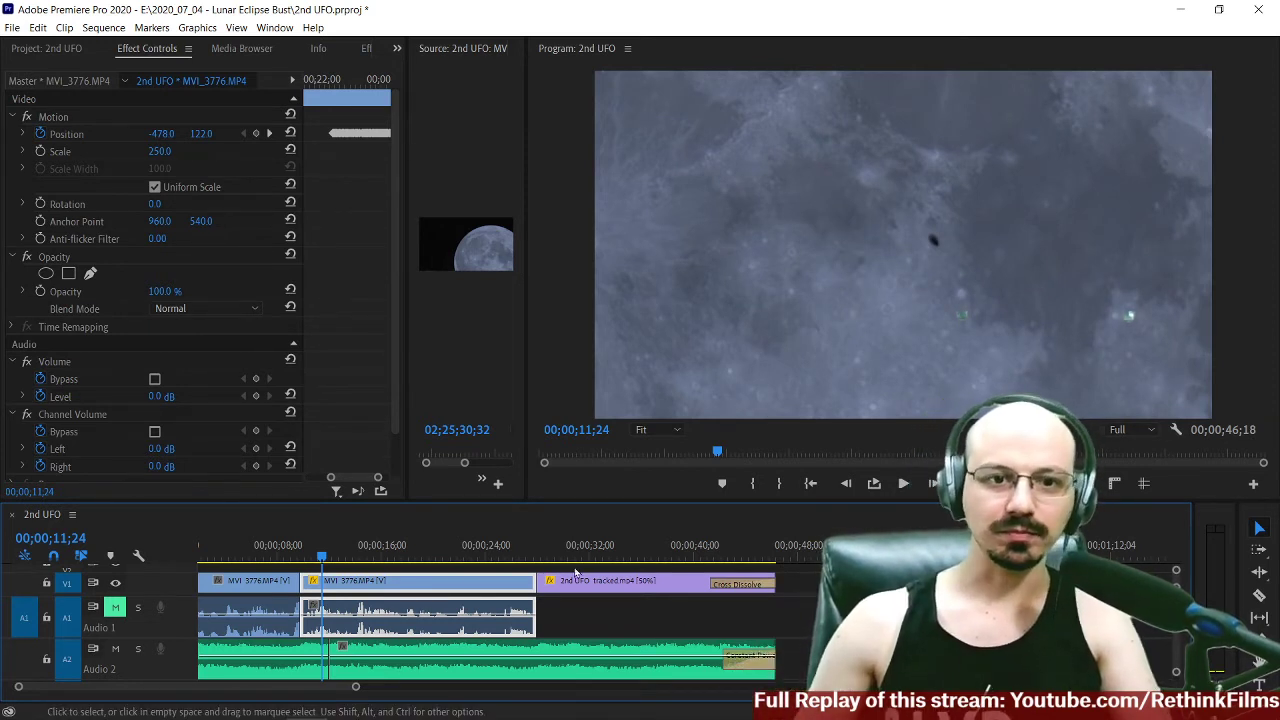
{"action": "left_click", "coordinate": [515, 556]}
{"action": "left_click_drag", "start_coordinate": [516, 554], "coordinate": [514, 554]}
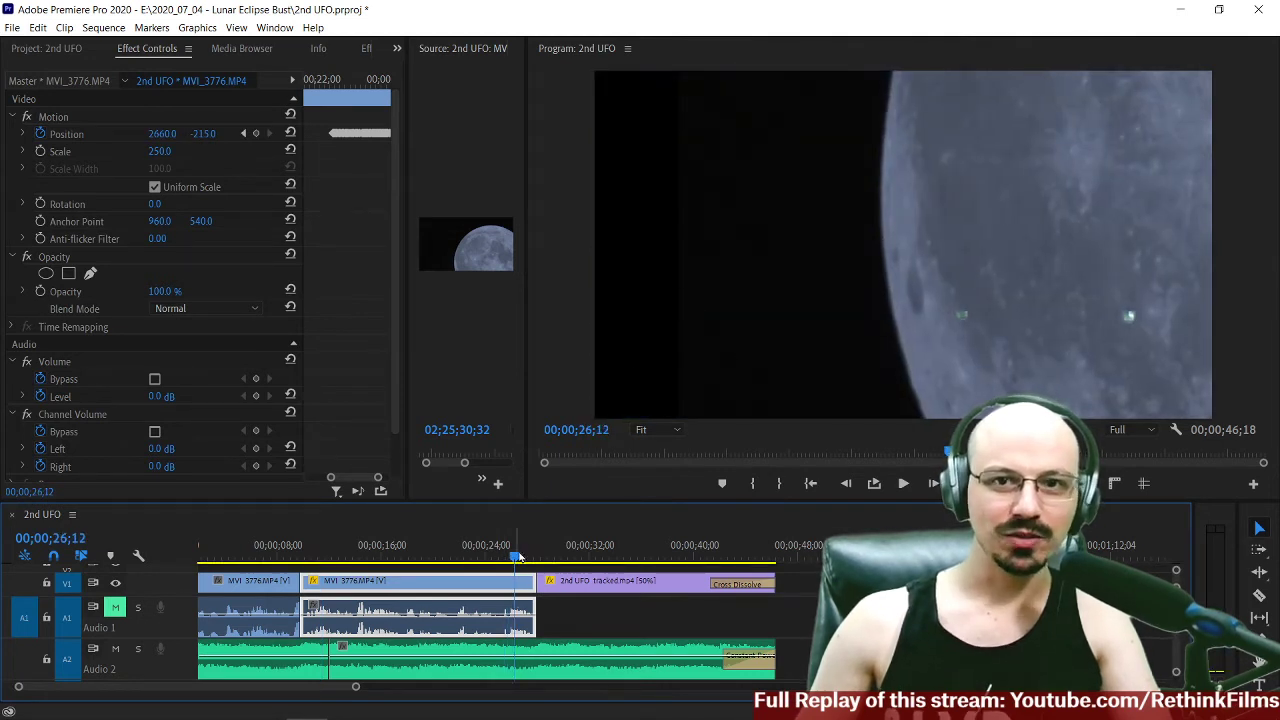
{"action": "left_click_drag", "start_coordinate": [492, 558], "coordinate": [414, 558]}
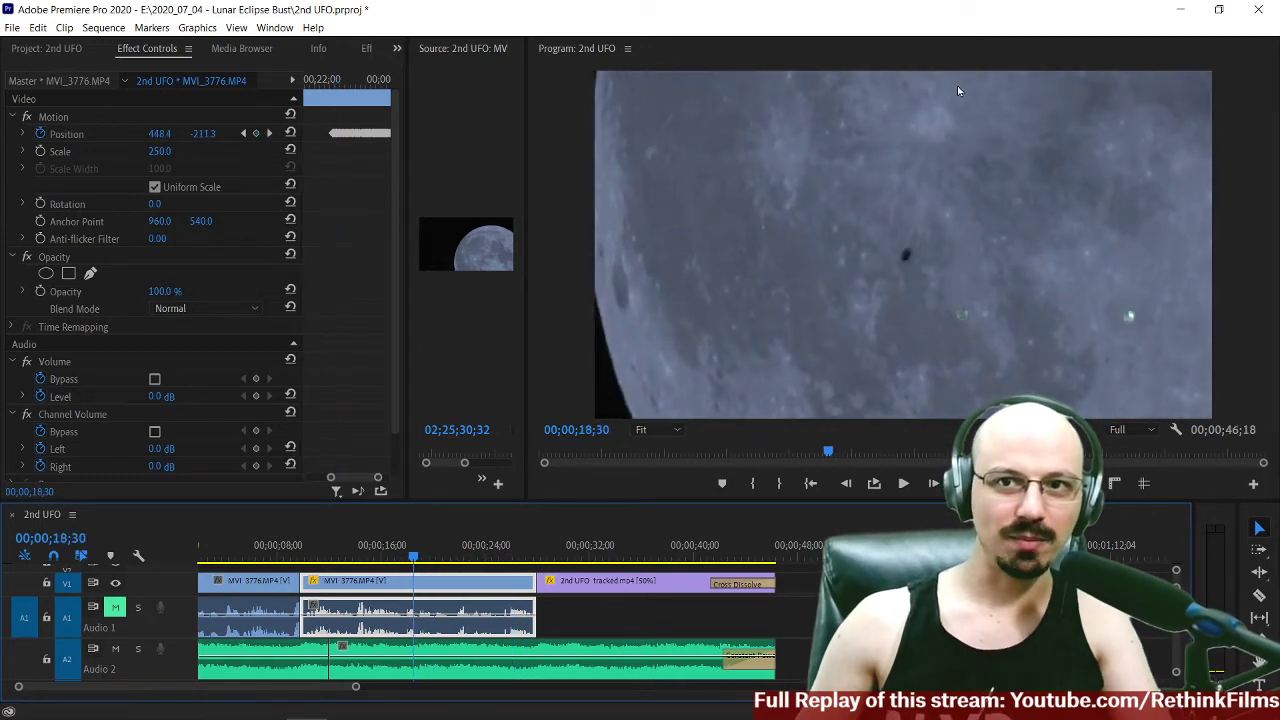
{"action": "left_click", "coordinate": [427, 557]}
{"action": "left_click_drag", "start_coordinate": [443, 566], "coordinate": [491, 578]}
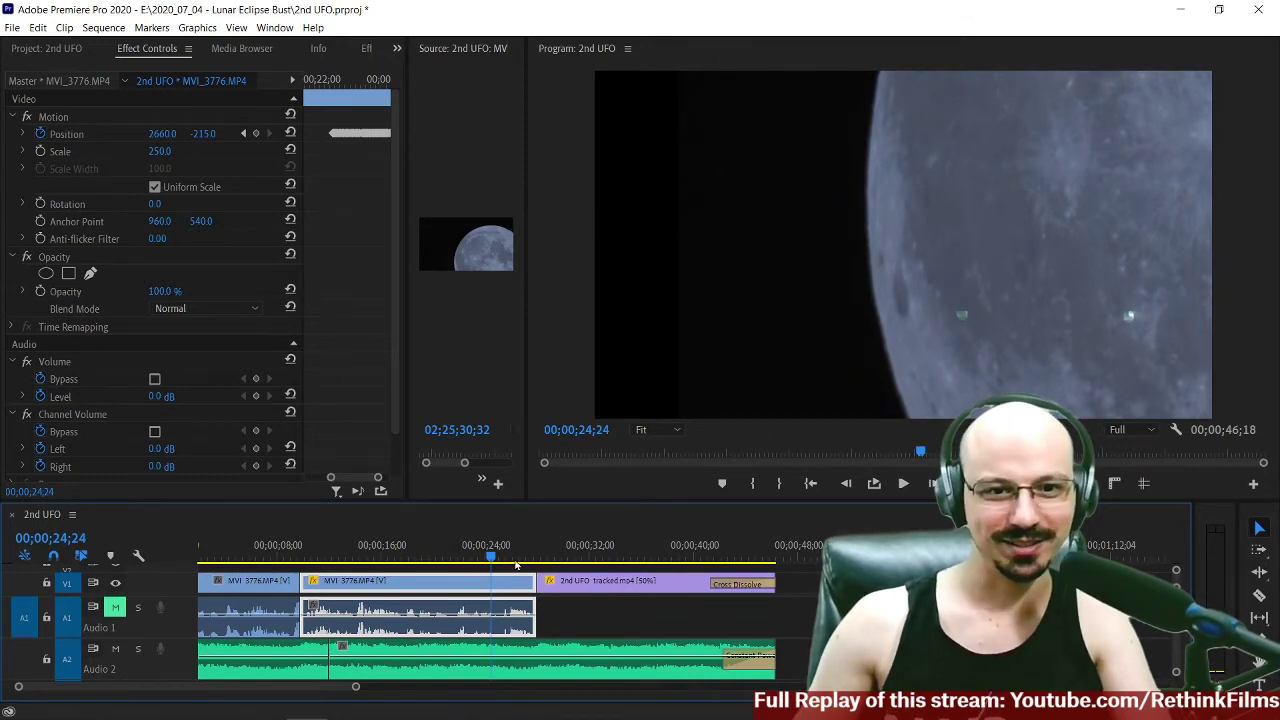
{"action": "left_click_drag", "start_coordinate": [494, 556], "coordinate": [775, 570]}
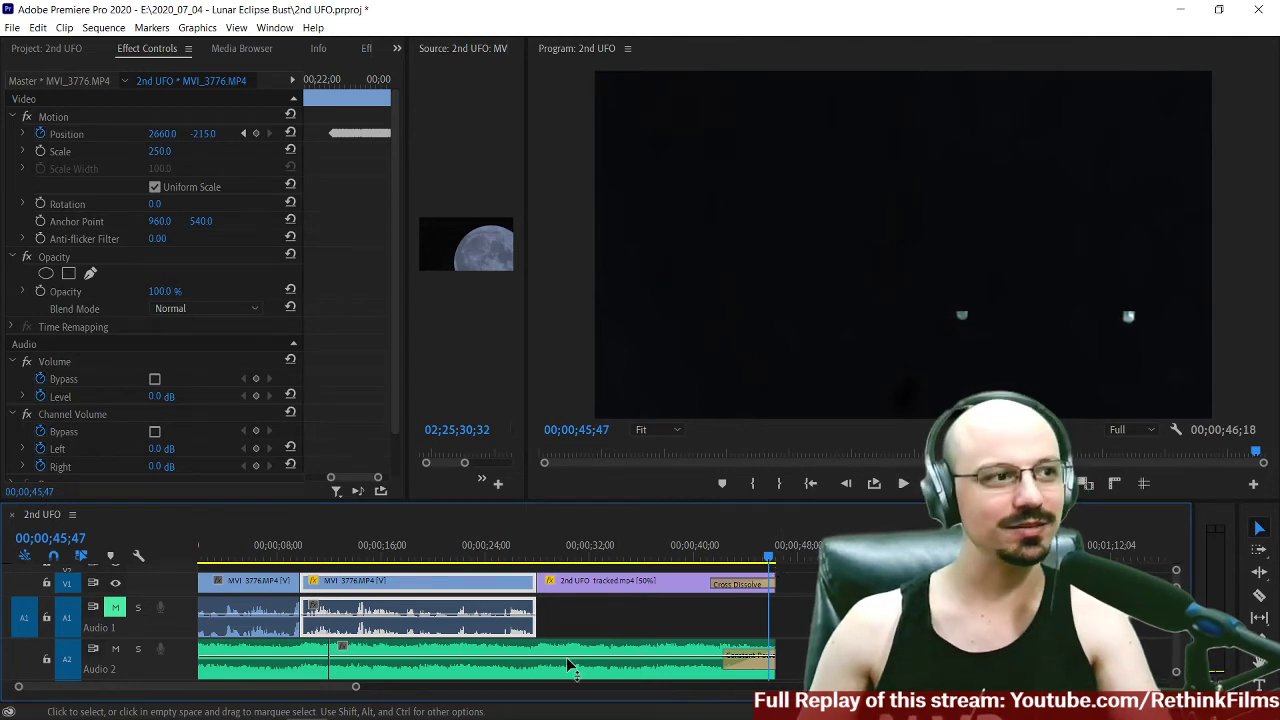
Return to the sequence start, reduce the height of the audio tracks and deselect all clips.
{"action": "scroll", "coordinate": [208, 588], "scroll_direction": "left", "scroll_amount": 1}
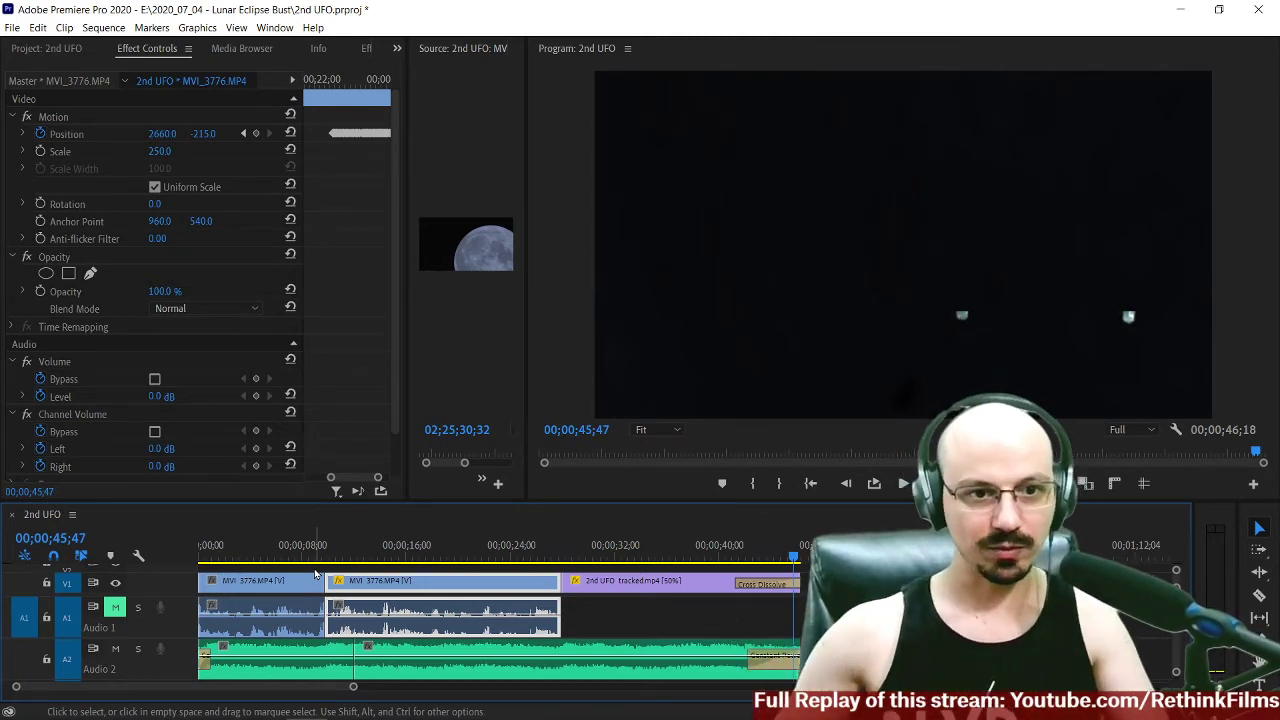
{"action": "key", "text": "Home"}
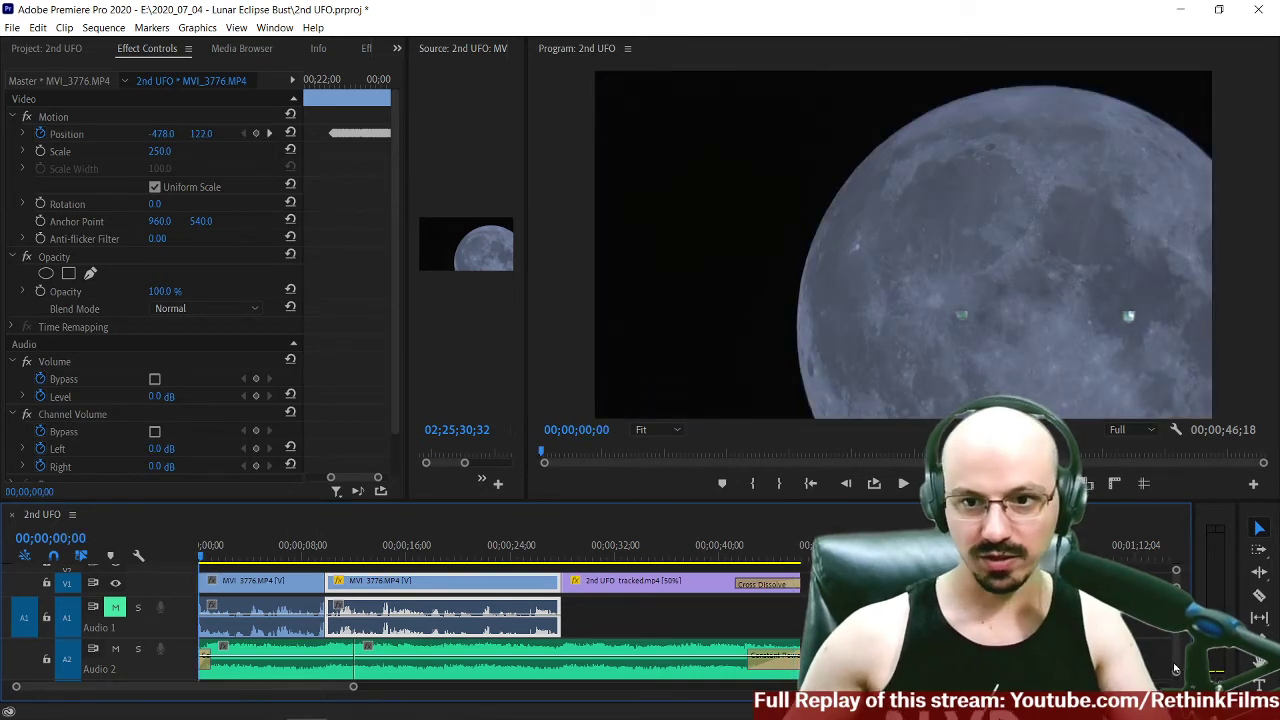
{"action": "mouse_move", "coordinate": [1175, 671]}
{"action": "left_mouse_down"}
{"action": "mouse_move", "coordinate": [1175, 660]}
{"action": "mouse_move", "coordinate": [1175, 678]}
{"action": "left_mouse_up"}
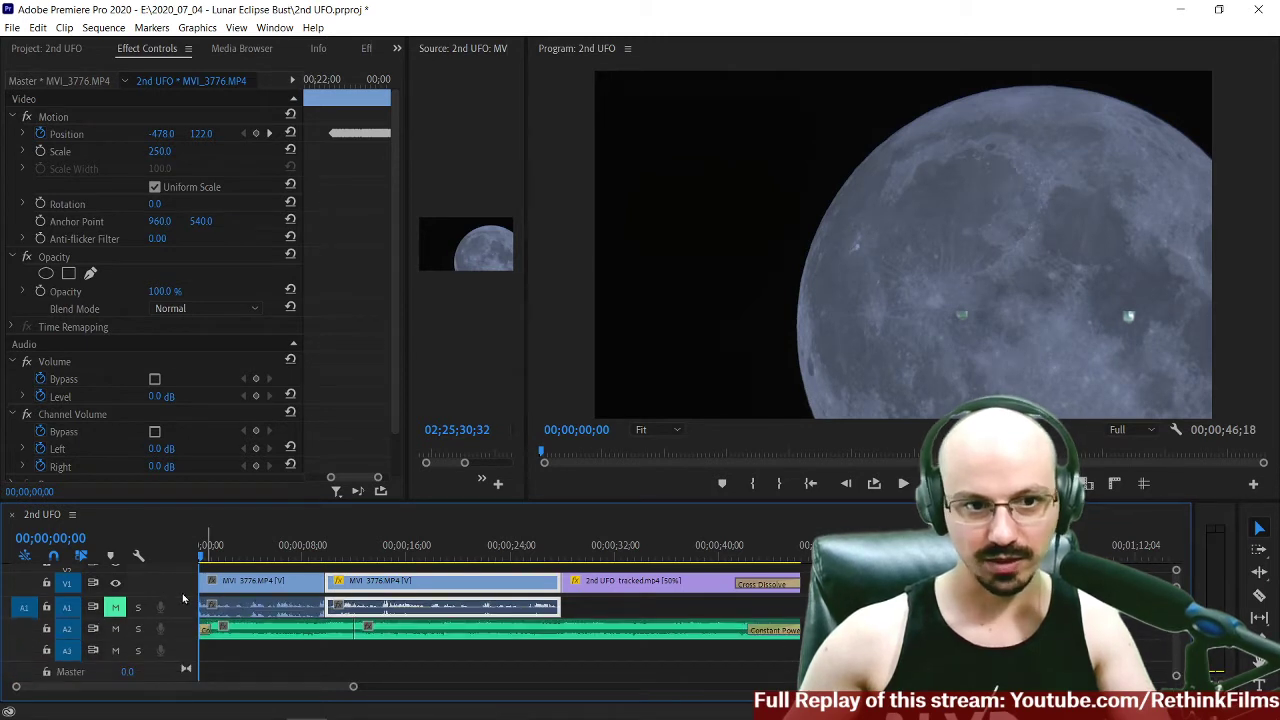
{"action": "mouse_move", "coordinate": [182, 575]}
{"action": "left_mouse_down"}
{"action": "mouse_move", "coordinate": [180, 588]}
{"action": "mouse_move", "coordinate": [178, 575]}
{"action": "left_mouse_up"}
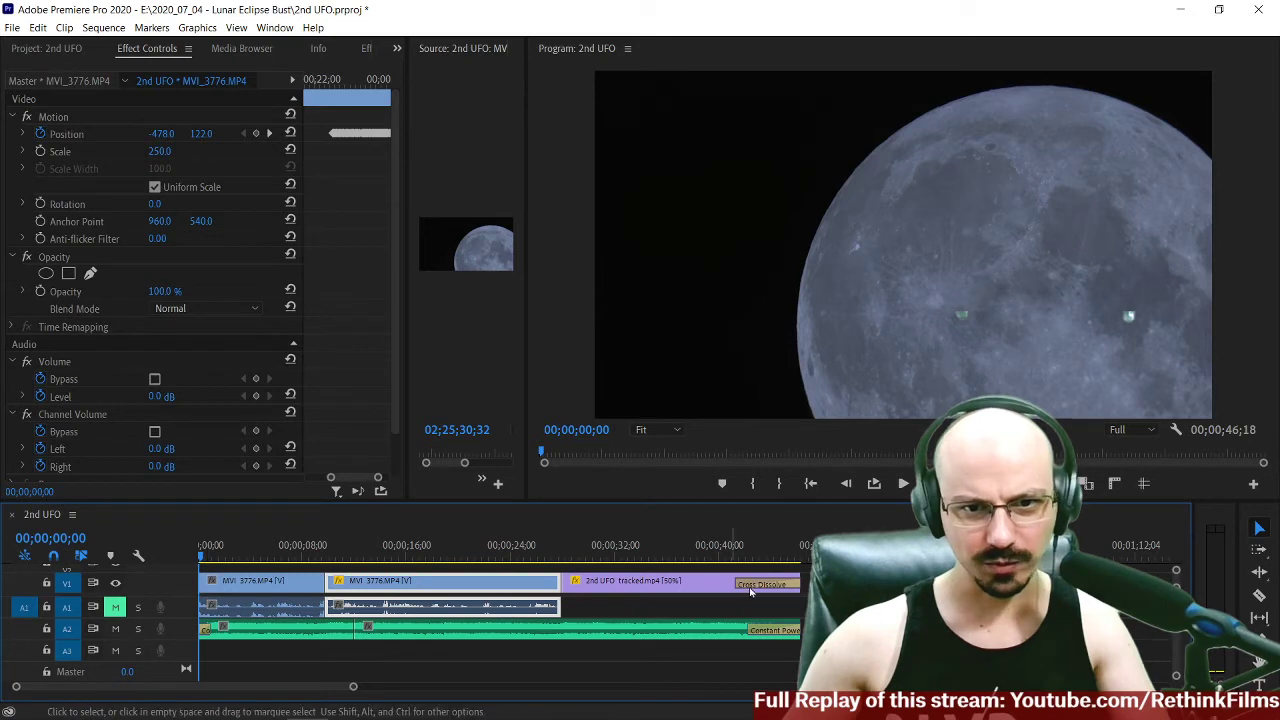
{"action": "left_click", "coordinate": [879, 628]}
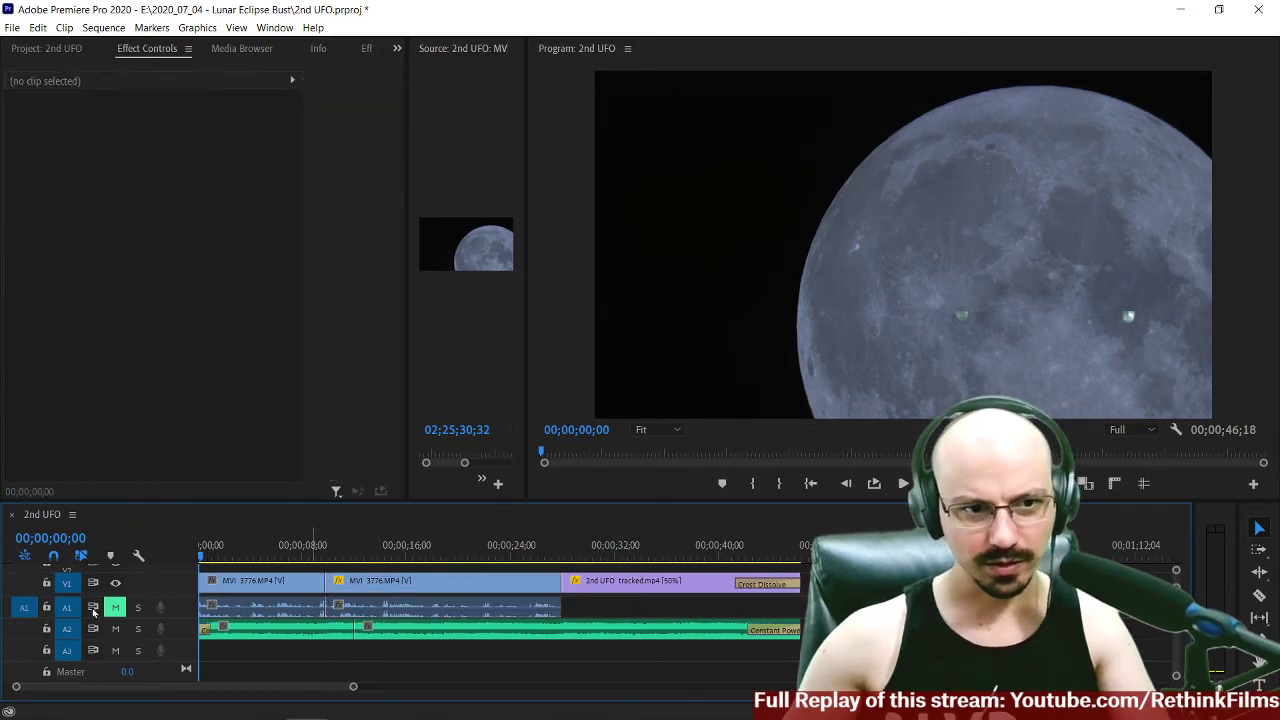
Move the playhead to 00;00;01;48 and switch the video track targeting and source patch to V2.
{"action": "scroll", "coordinate": [75, 600], "scroll_direction": "up", "scroll_amount": 1}
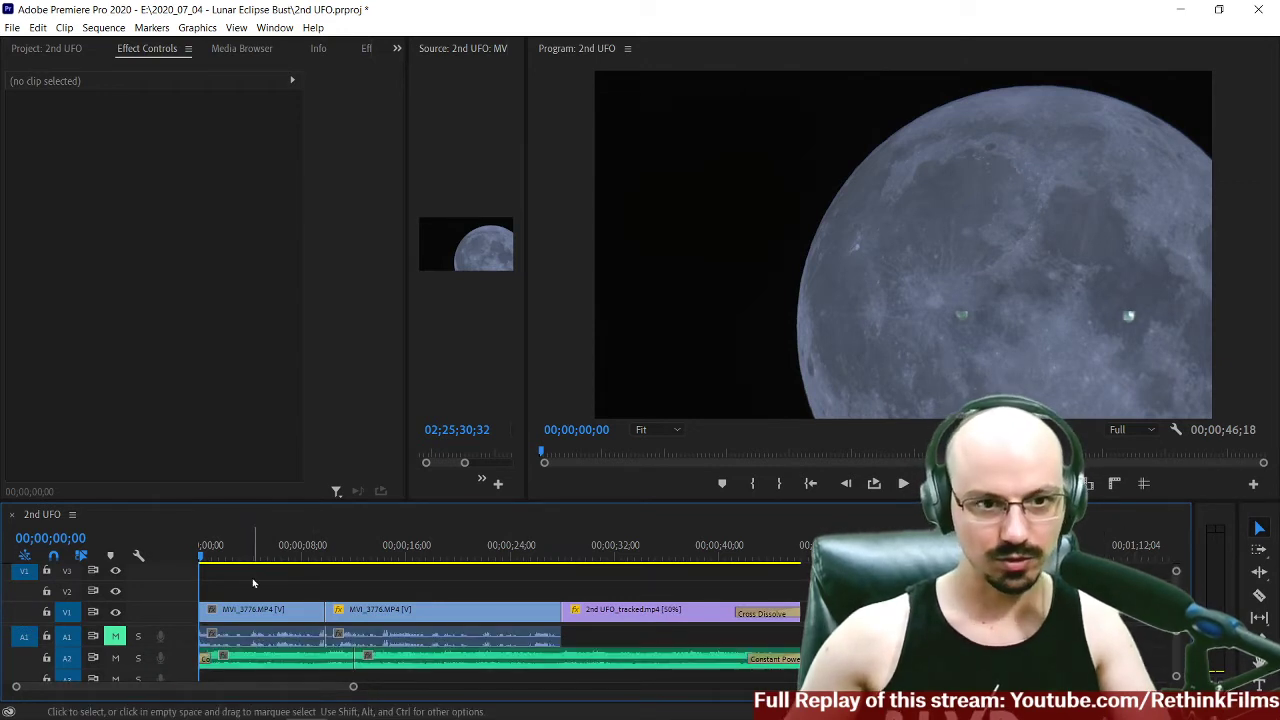
{"action": "left_click", "coordinate": [222, 552]}
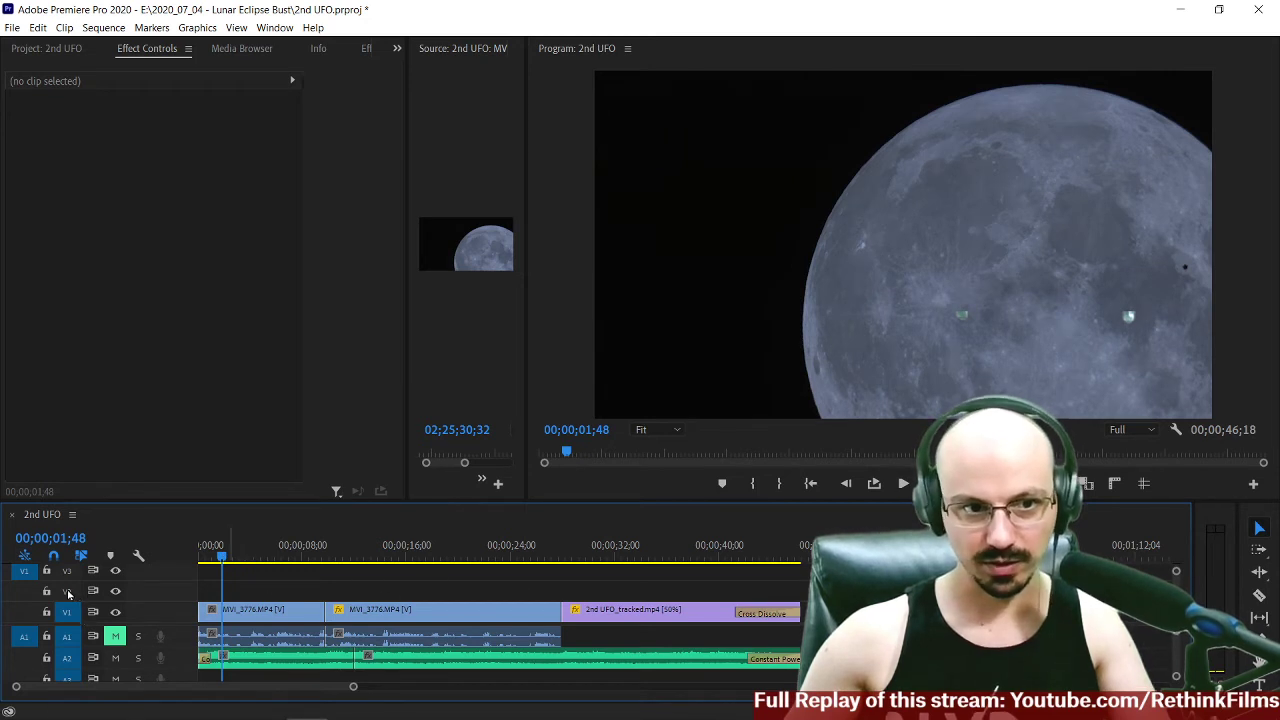
{"action": "left_click", "coordinate": [65, 616]}
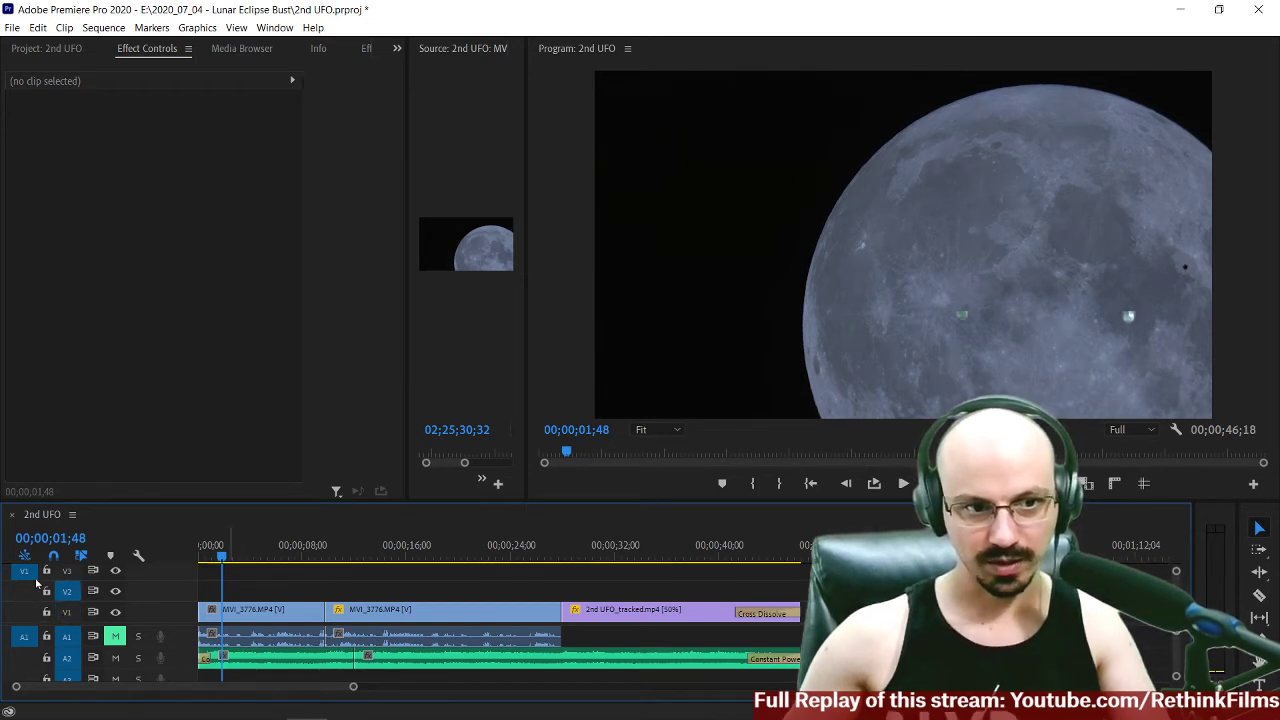
{"action": "left_click", "coordinate": [24, 591]}
Add a text title reading "Filmed July 4th 2020" over the dark sky near the upper edge of the frame.
{"action": "left_click", "coordinate": [1259, 684]}
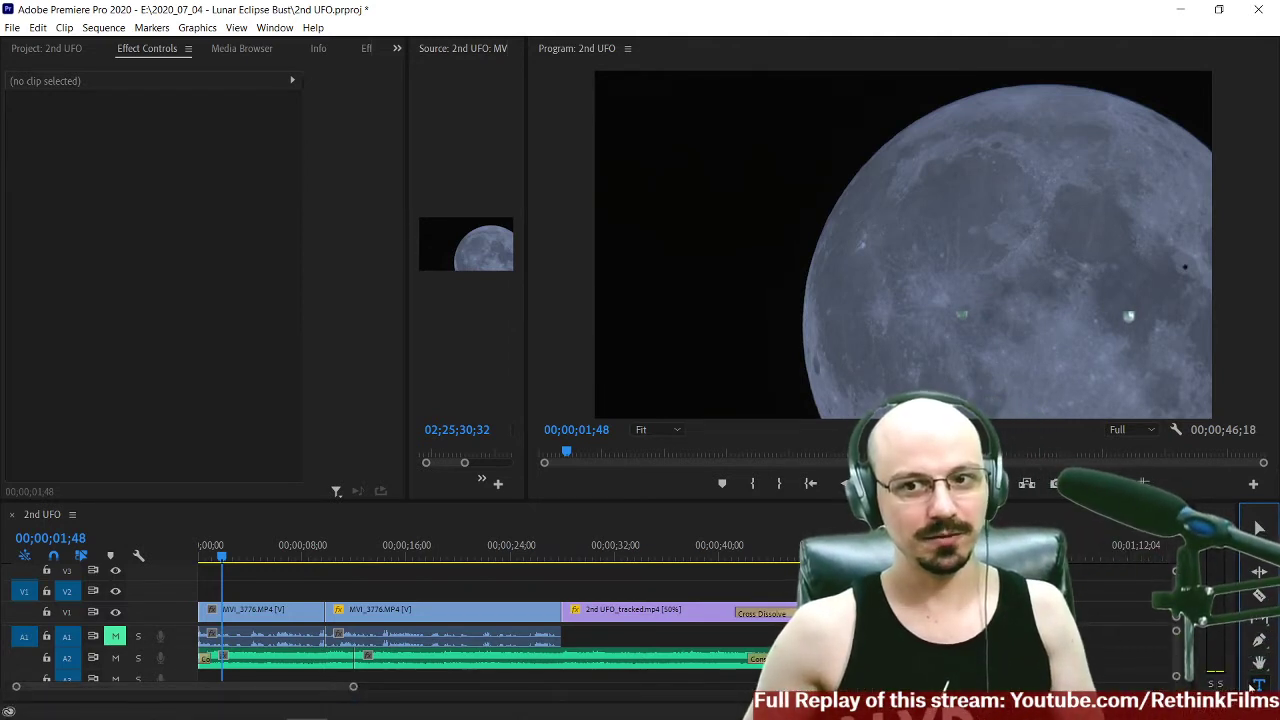
{"action": "left_click", "coordinate": [660, 108]}
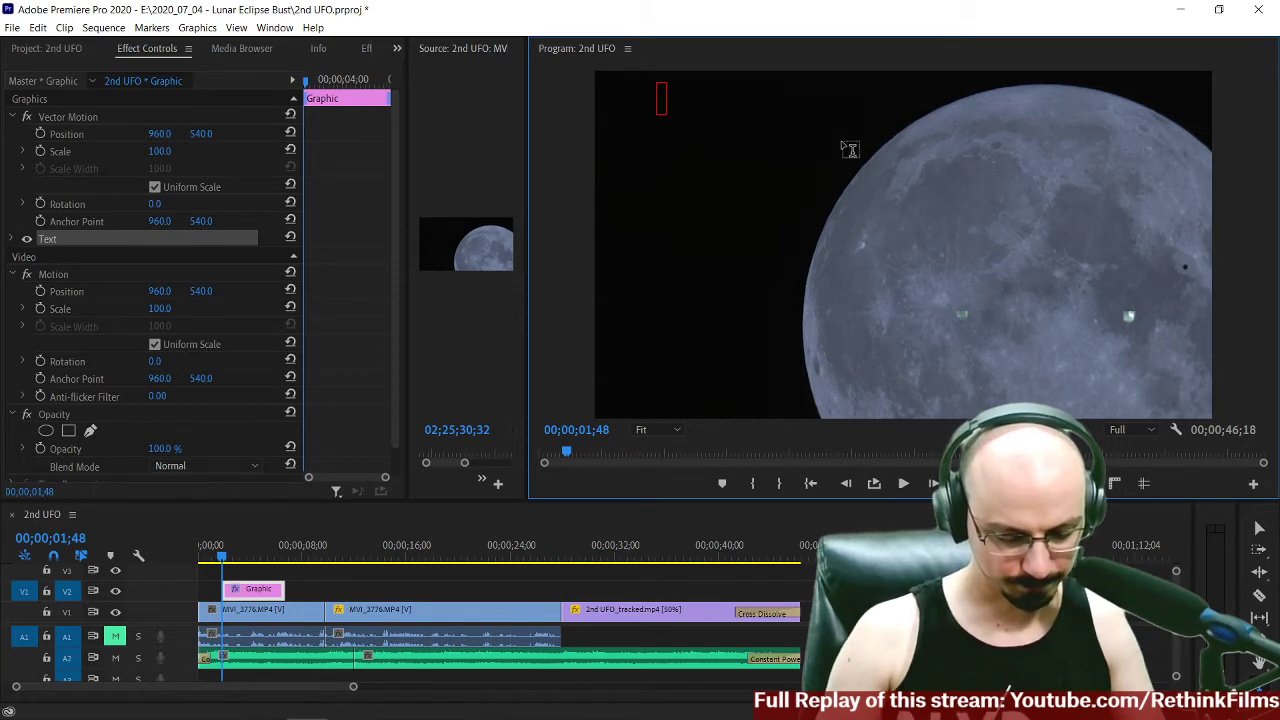
{"action": "type", "text": "Filmed"}
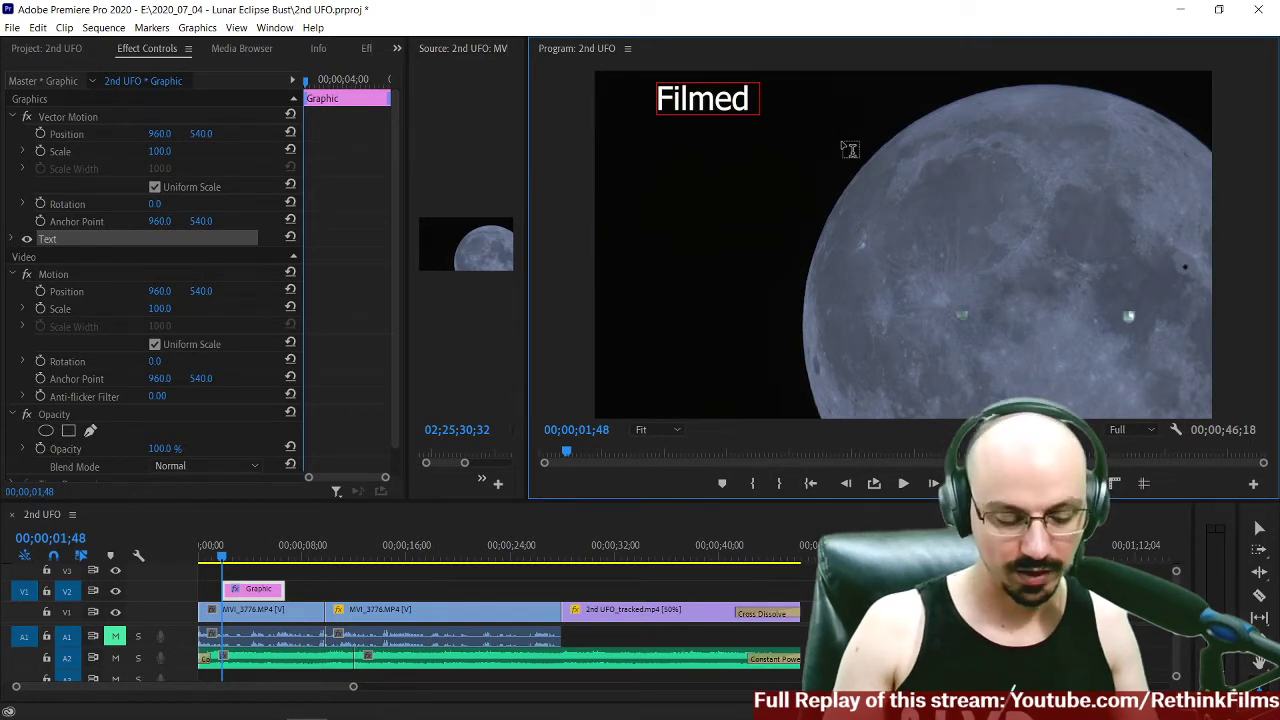
{"action": "type", "text": " on J"}
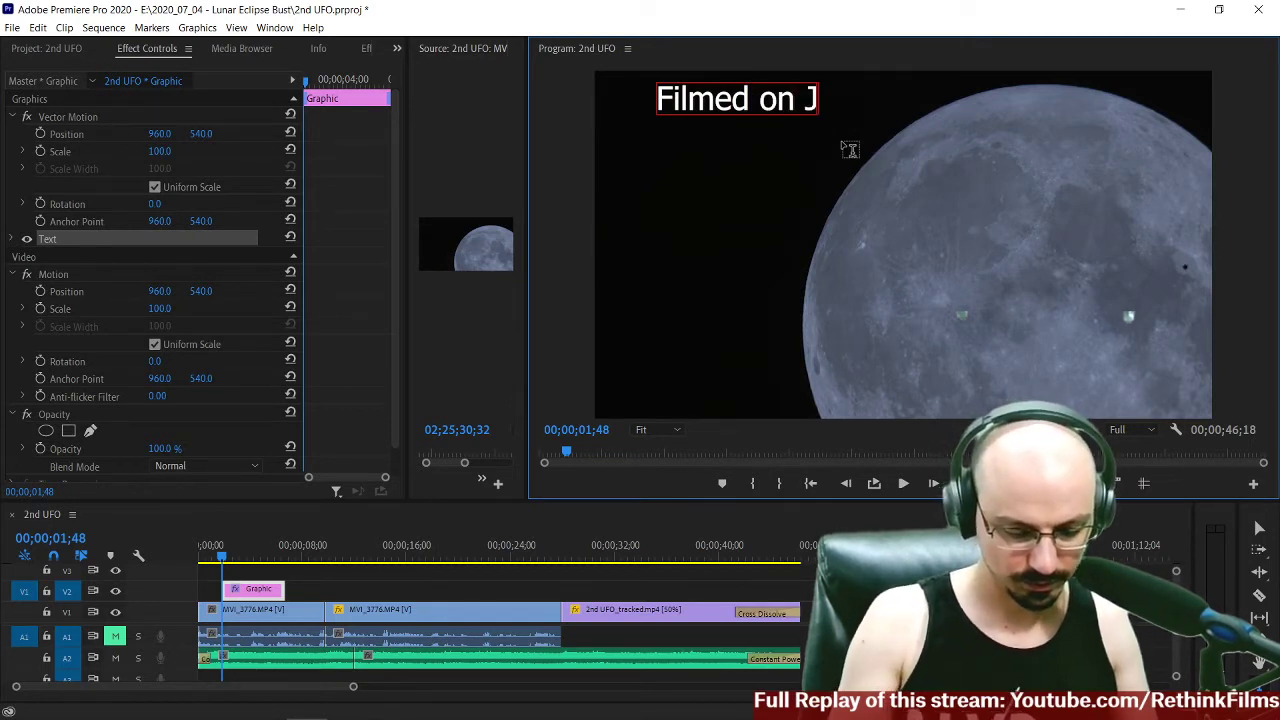
{"action": "type", "text": "uly 4th 2020"}
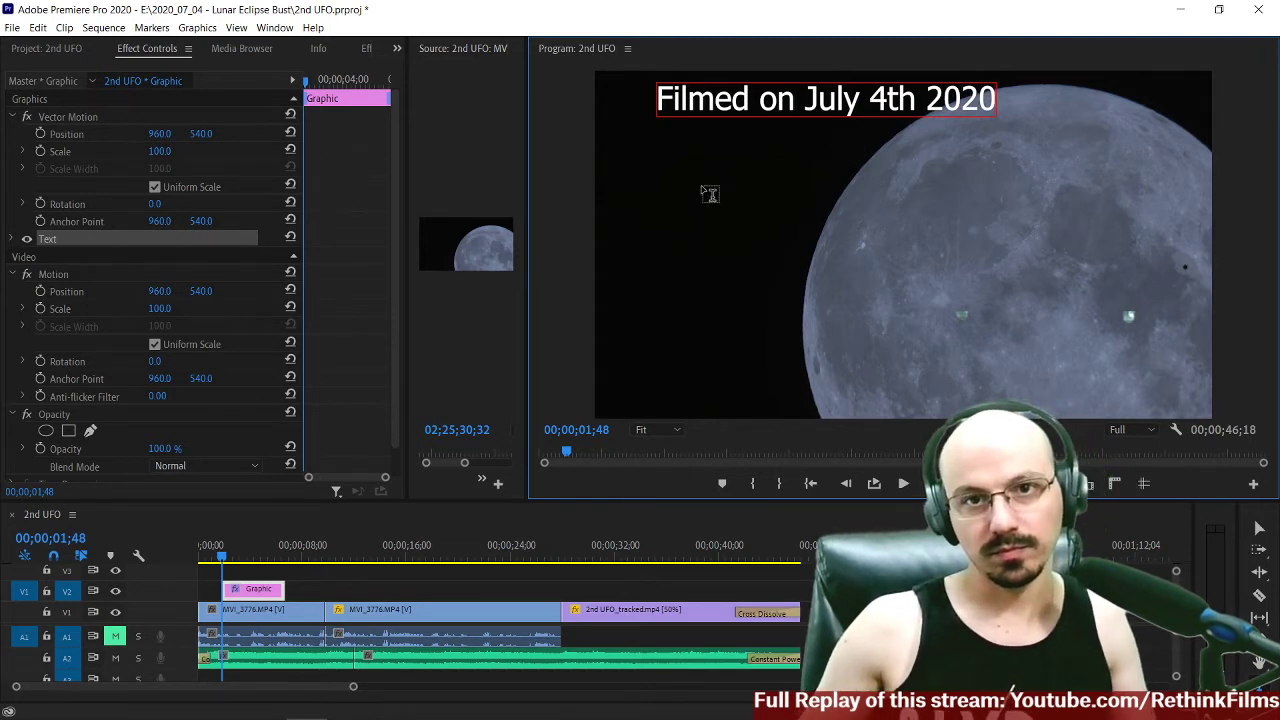
{"action": "left_click", "coordinate": [800, 98]}
{"action": "key", "text": "BackSpace"}
{"action": "key", "text": "BackSpace"}
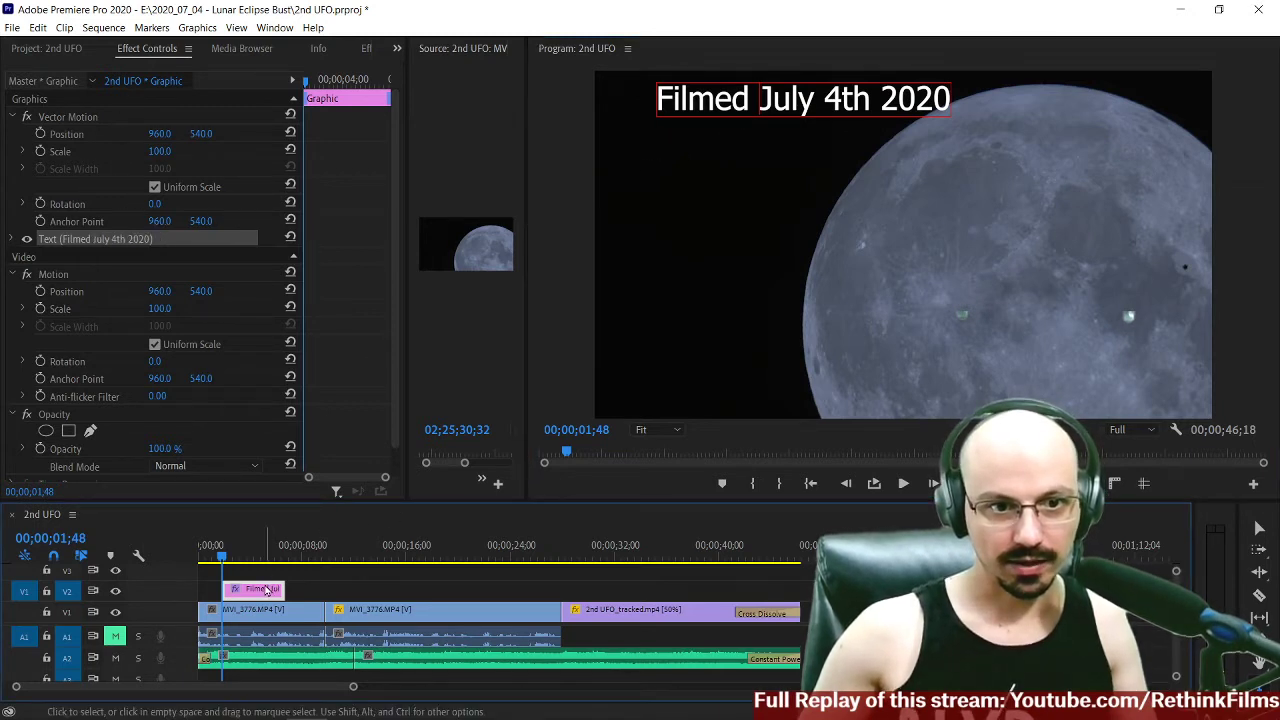
Shift the "Filmed July 4th 2020" title to horizontal position 815 and set its font size to 90.
{"action": "left_click_drag", "start_coordinate": [160, 133], "coordinate": [43, 133]}
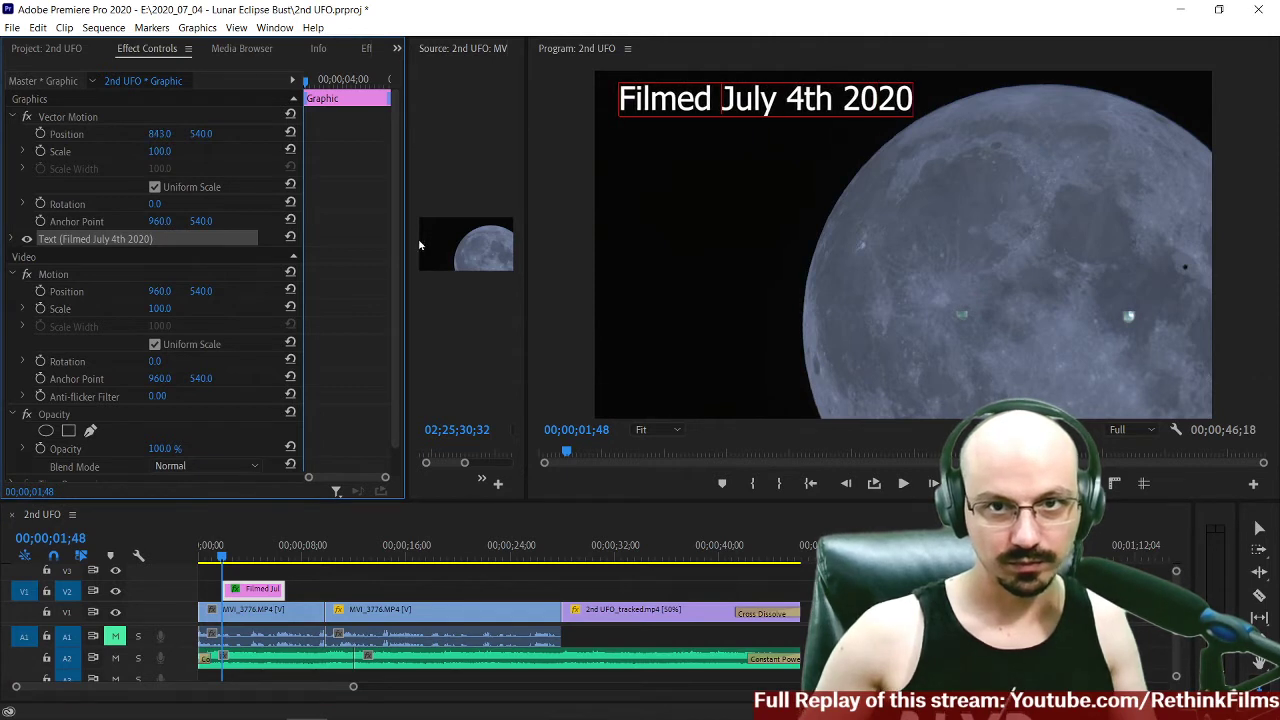
{"action": "left_click", "coordinate": [667, 103]}
{"action": "double_click", "coordinate": [667, 103]}
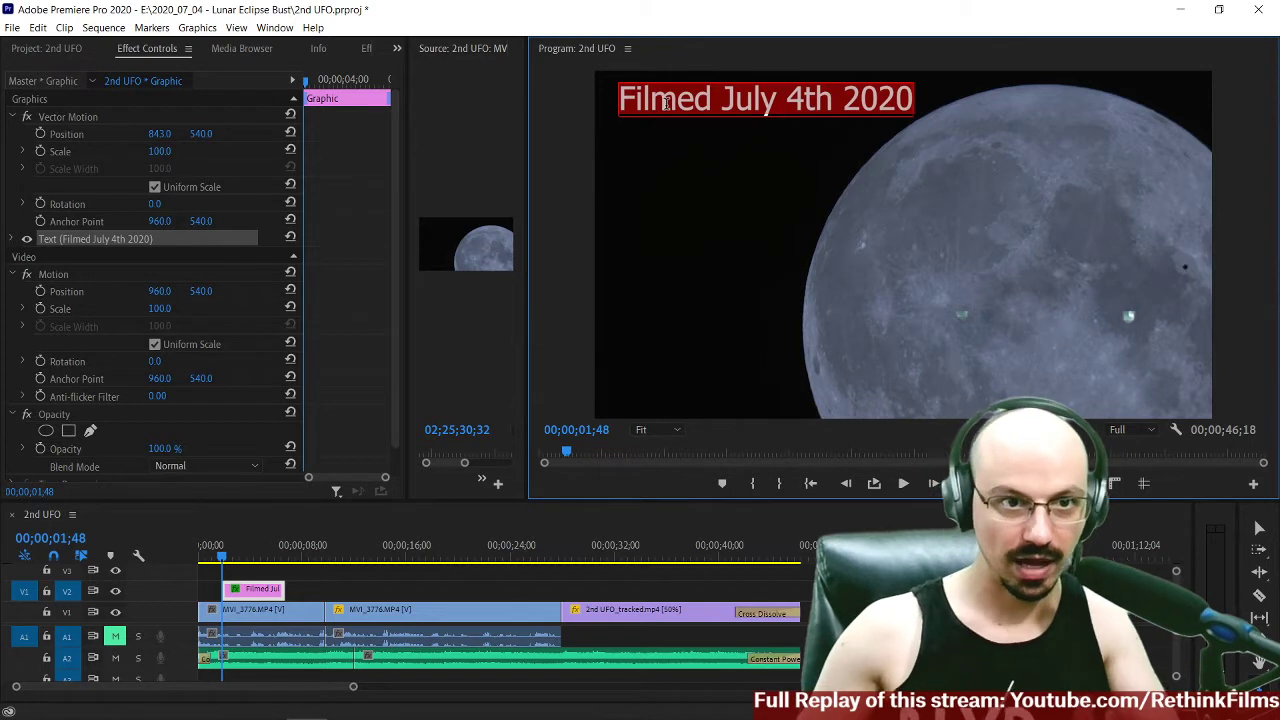
{"action": "scroll", "coordinate": [388, 220], "scroll_direction": "down", "scroll_amount": 1}
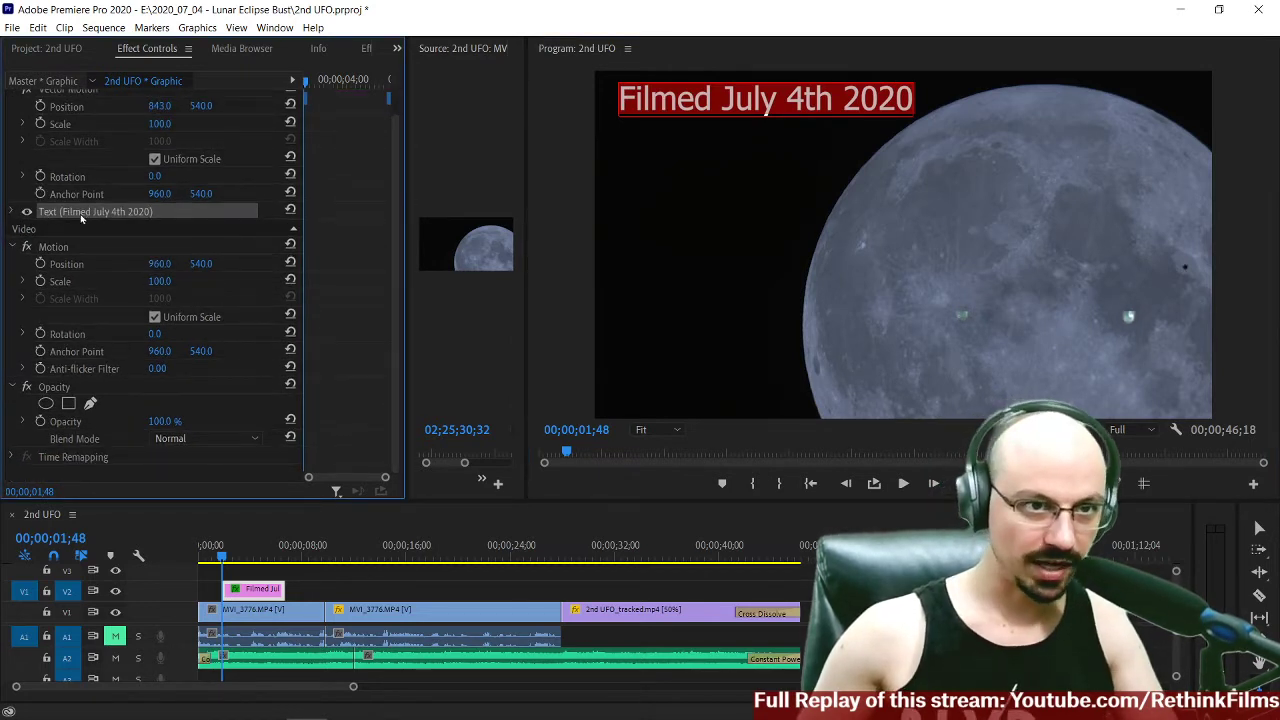
{"action": "left_click", "coordinate": [10, 211]}
{"action": "scroll", "coordinate": [215, 305], "scroll_direction": "up", "scroll_amount": 1}
{"action": "mouse_move", "coordinate": [208, 316]}
{"action": "left_mouse_down"}
{"action": "mouse_move", "coordinate": [198, 311]}
{"action": "mouse_move", "coordinate": [211, 316]}
{"action": "left_mouse_up"}
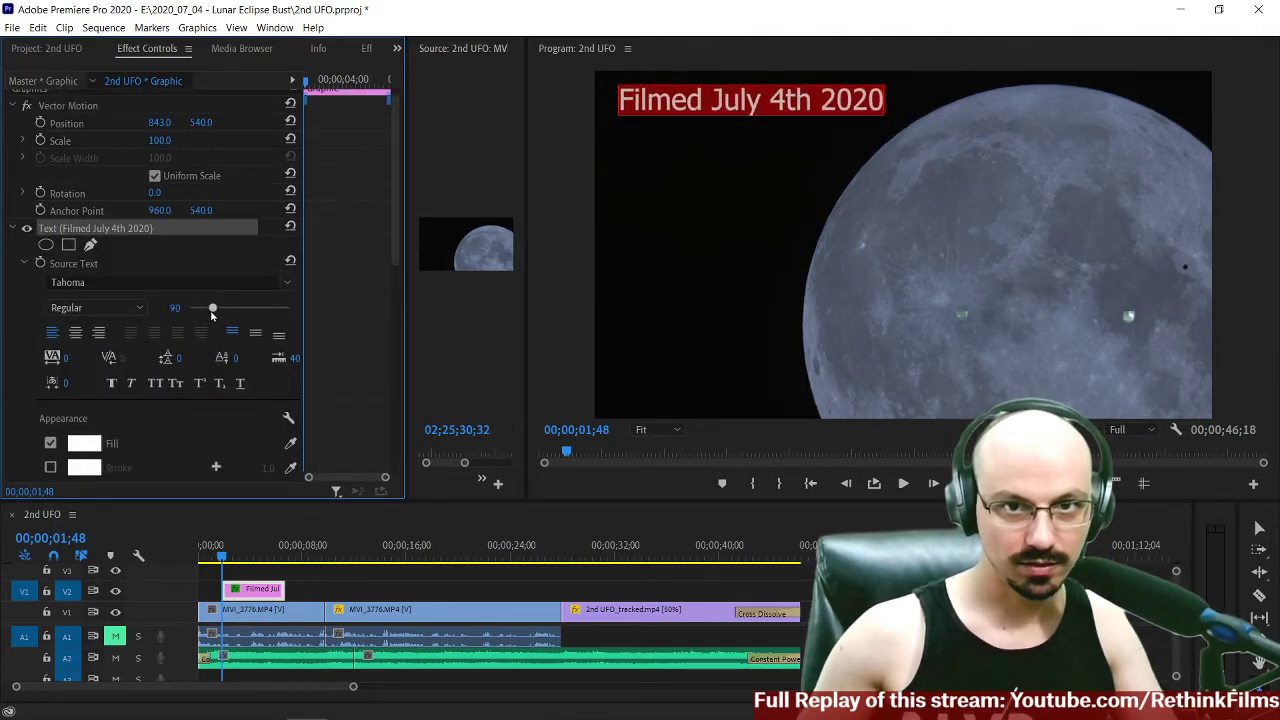
{"action": "left_click_drag", "start_coordinate": [160, 122], "coordinate": [132, 122]}
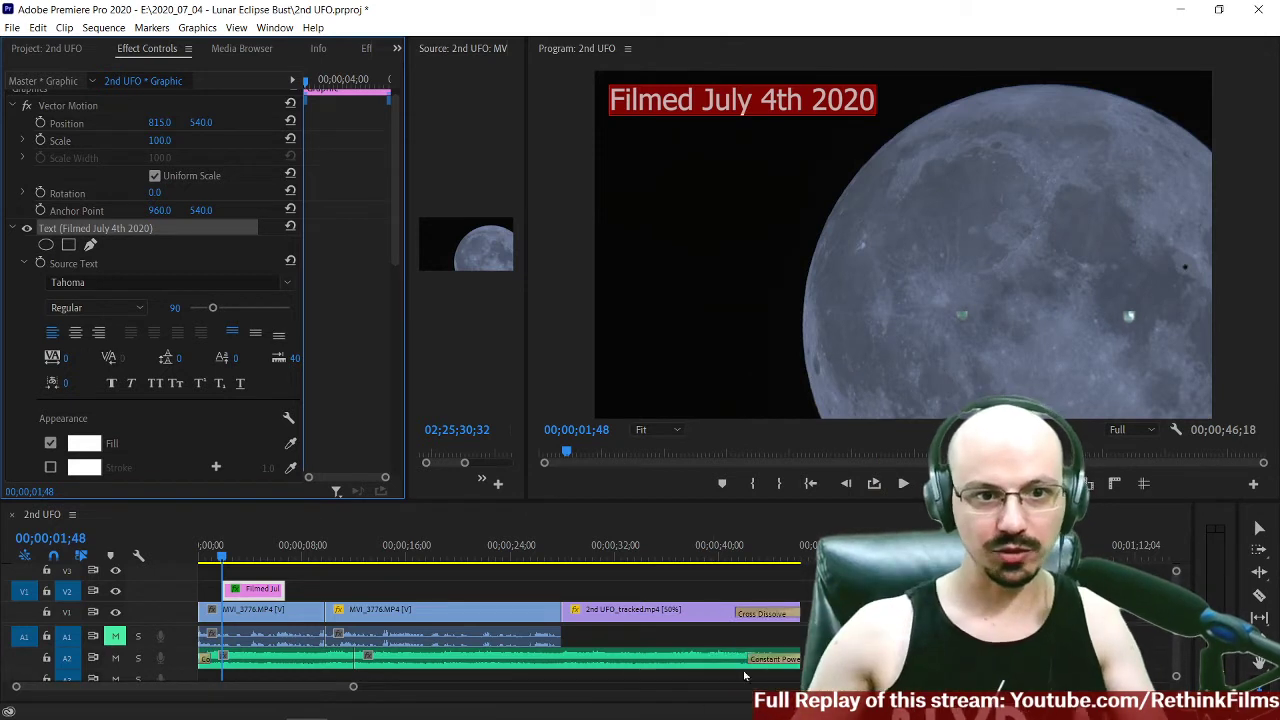
Try adding a second text layer reading "Telescope: Celestron Nexstar Evolution 8" below the date within the same title graphic.
{"action": "key", "text": "t"}
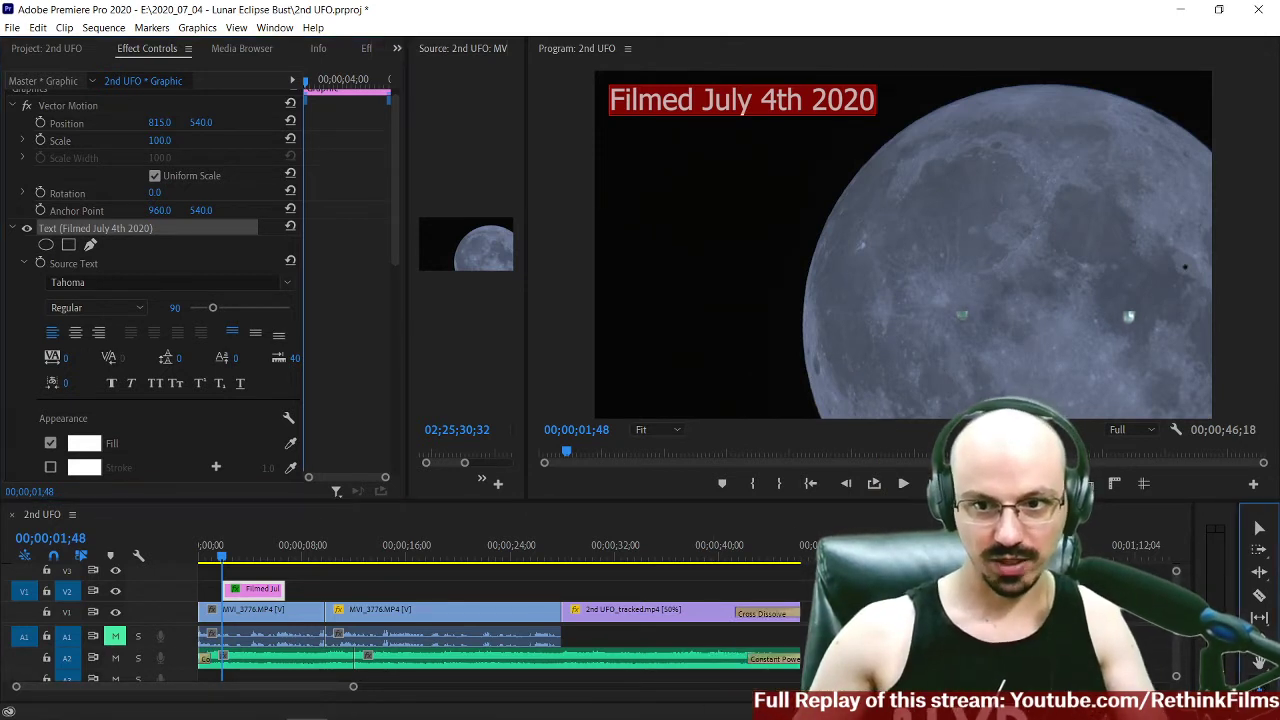
{"action": "left_click", "coordinate": [672, 214]}
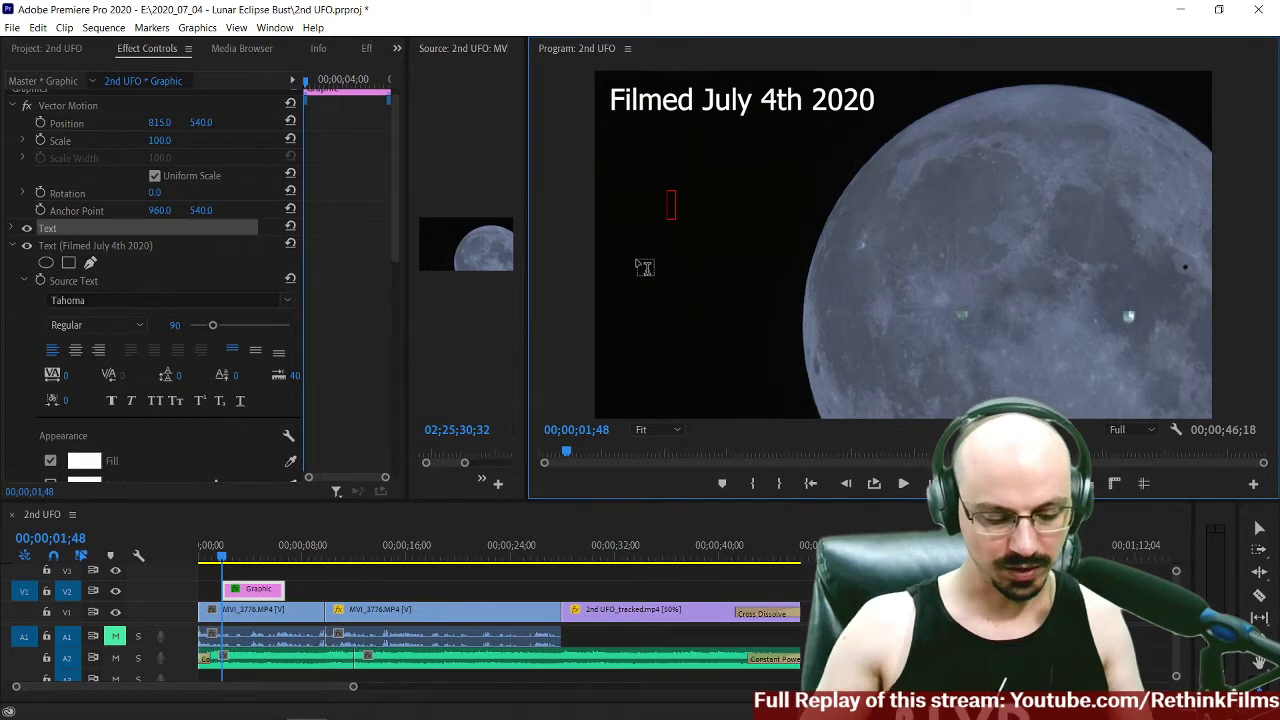
{"action": "type", "text": "Tele"}
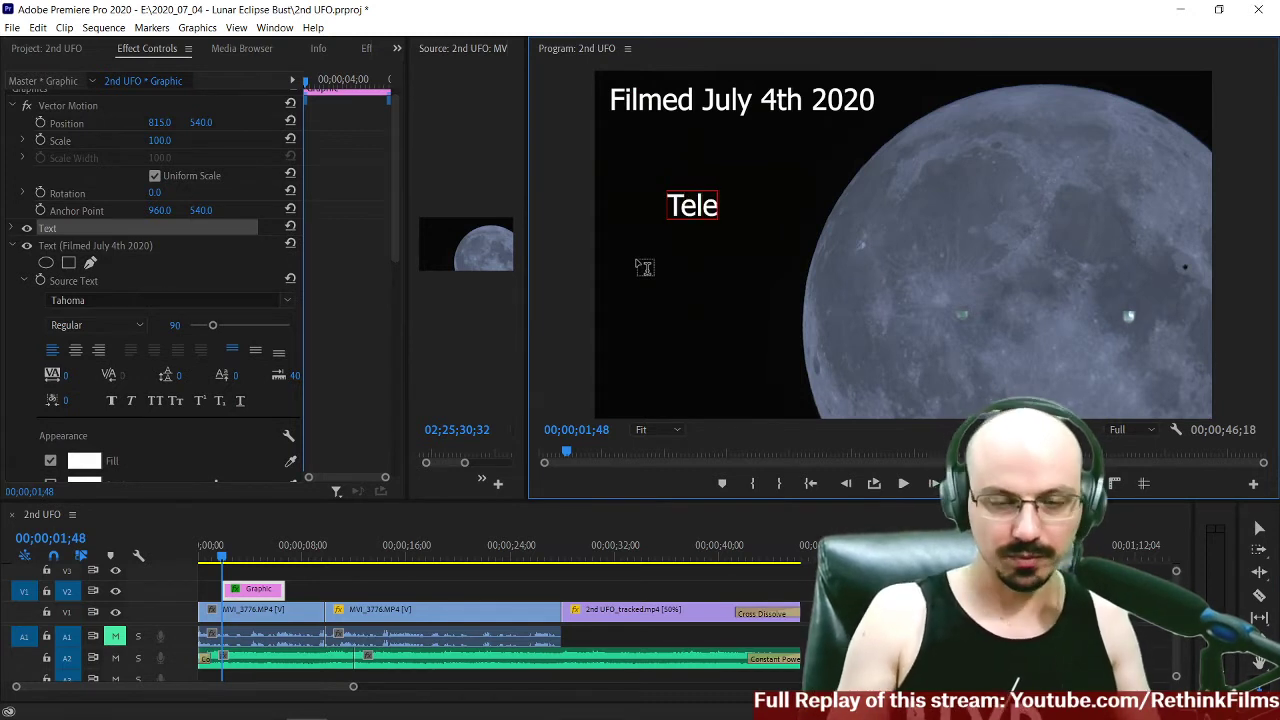
{"action": "type", "text": "scope:"}
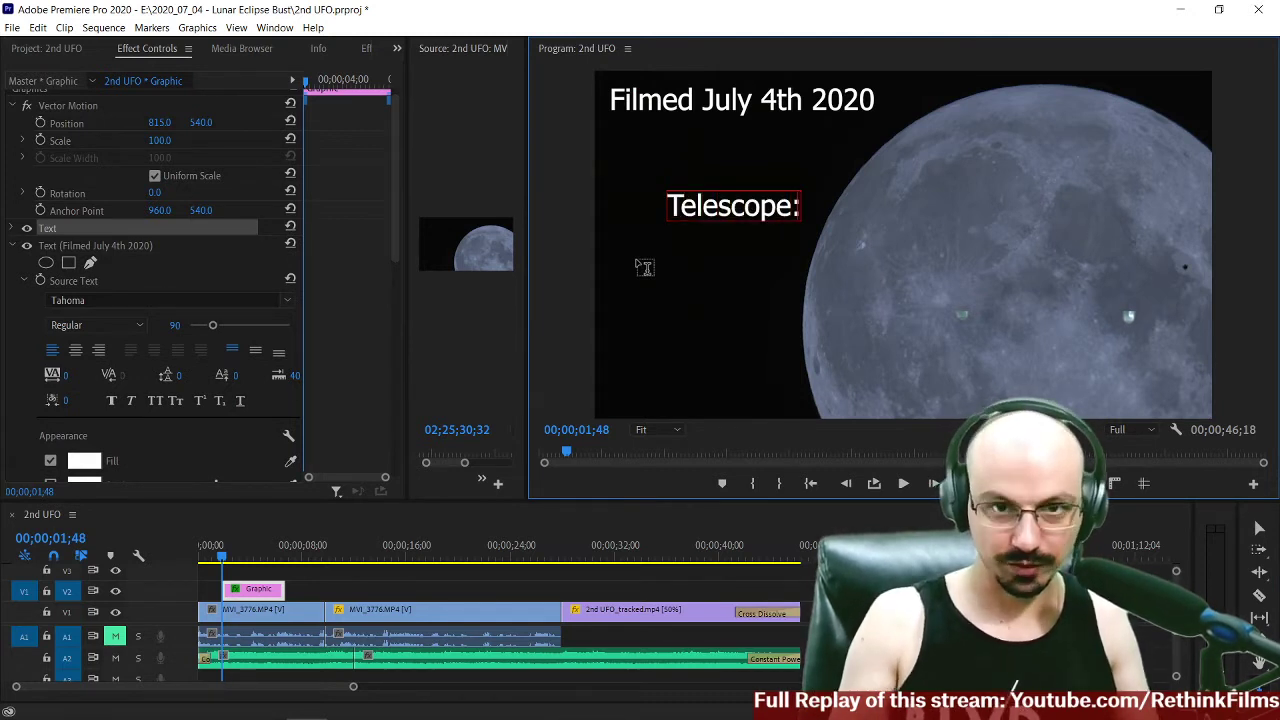
{"action": "type", "text": " Cel"}
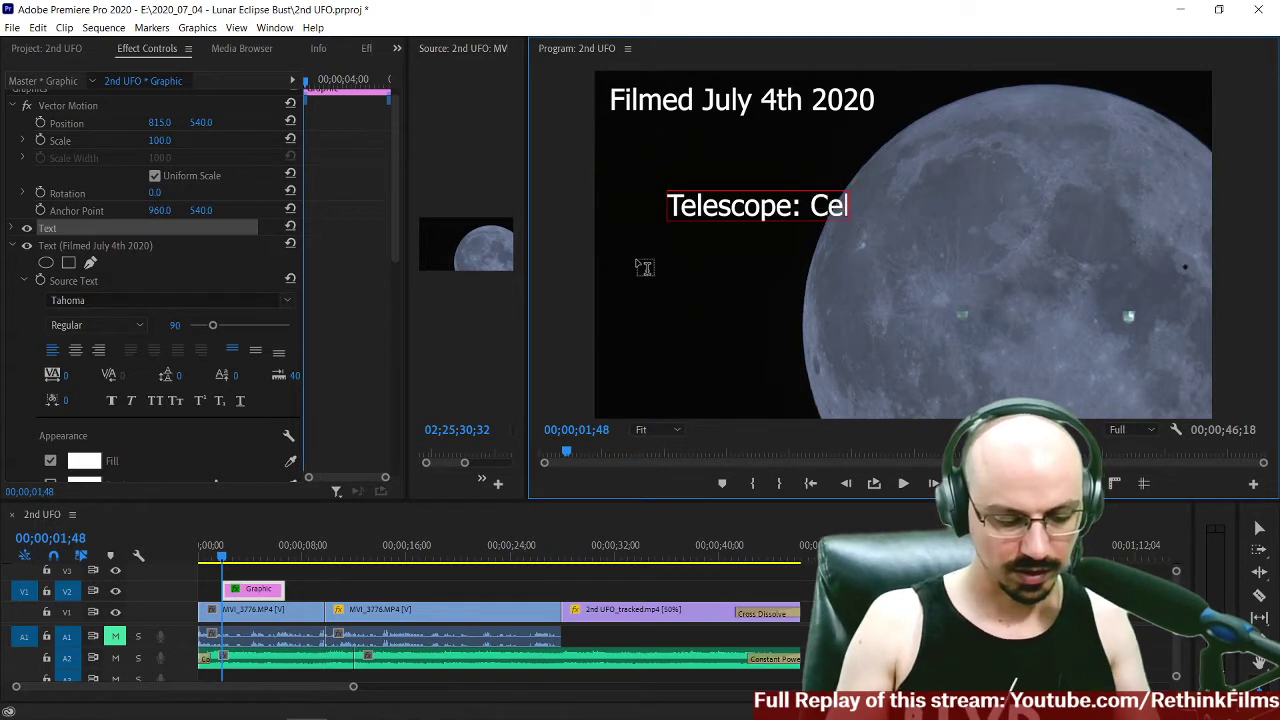
{"action": "type", "text": "estron Nexts"}
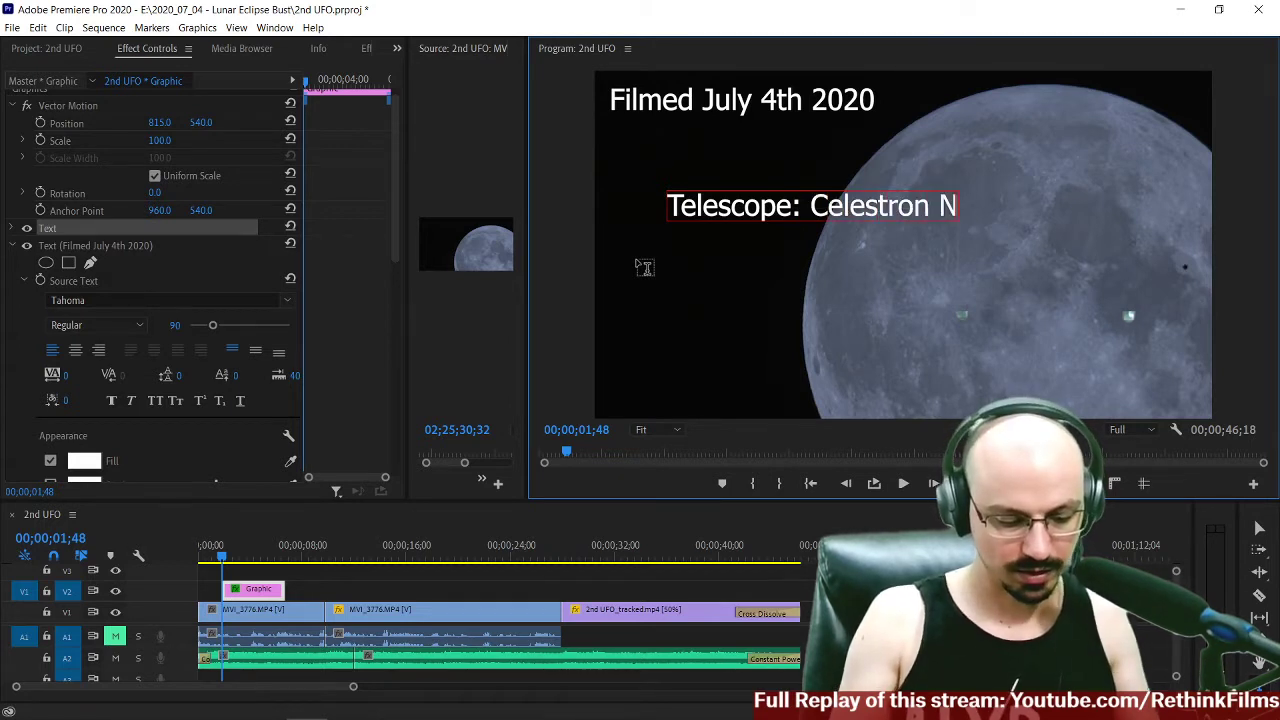
{"action": "key", "text": "BackSpace"}
{"action": "type", "text": "star "}
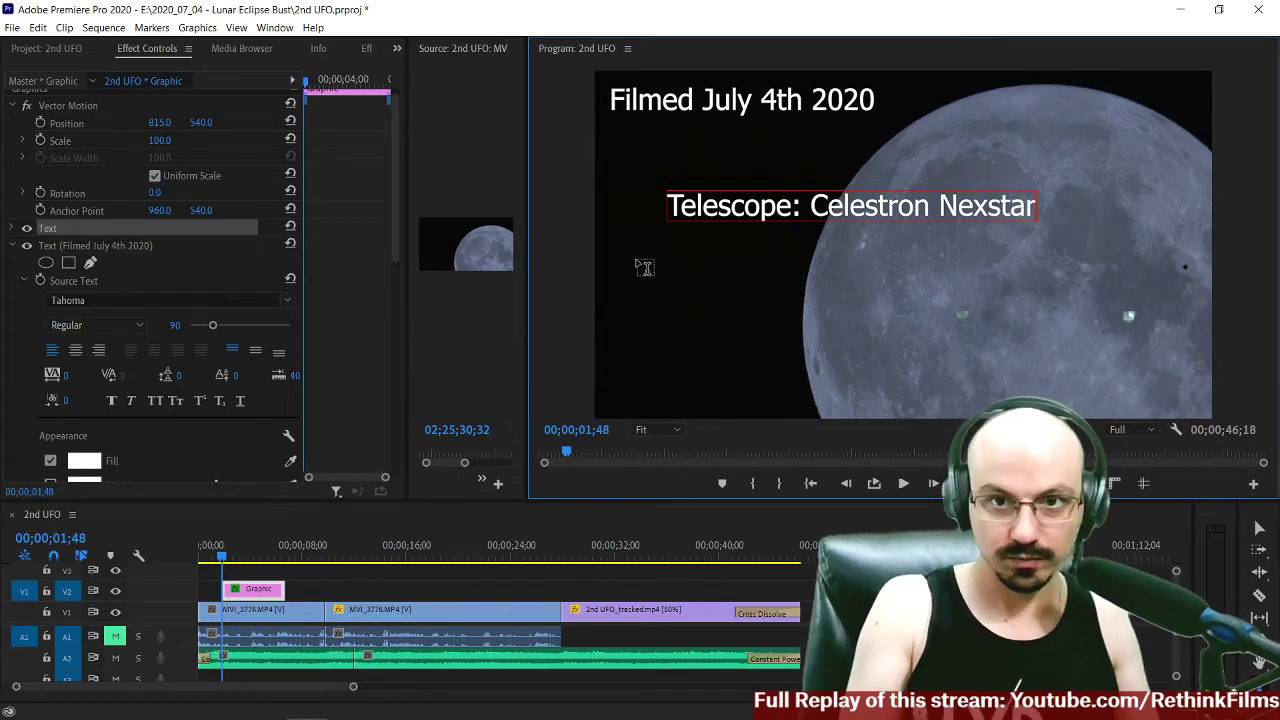
{"action": "type", "text": "Evolution 8"}
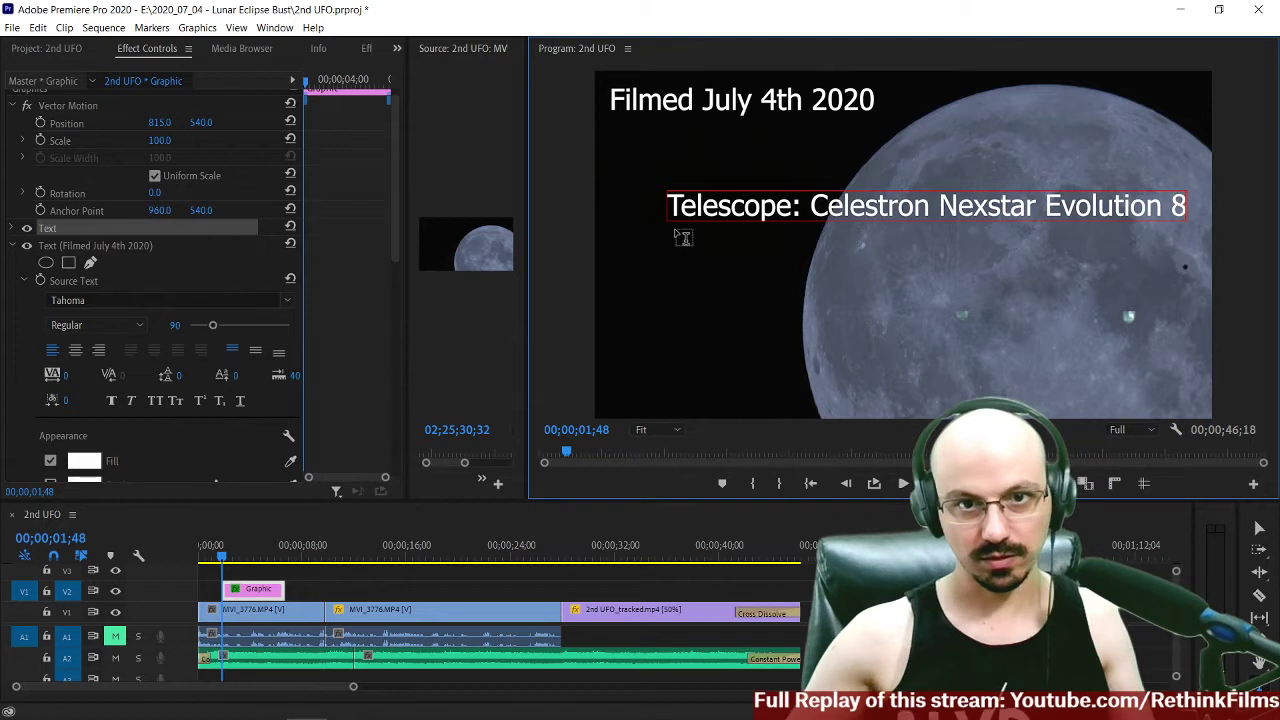
Try to reduce the telescope text's font size and undo back to the date text alone.
{"action": "left_click", "coordinate": [763, 206]}
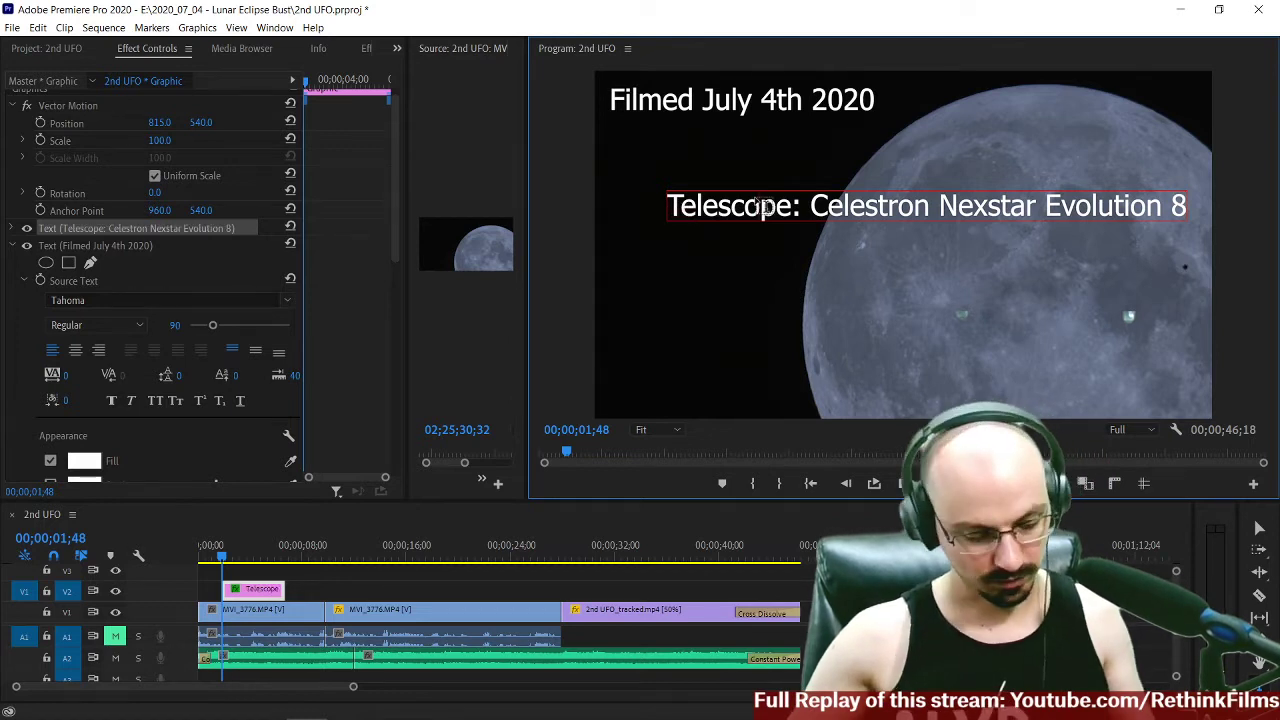
{"action": "key", "text": "ctrl+a"}
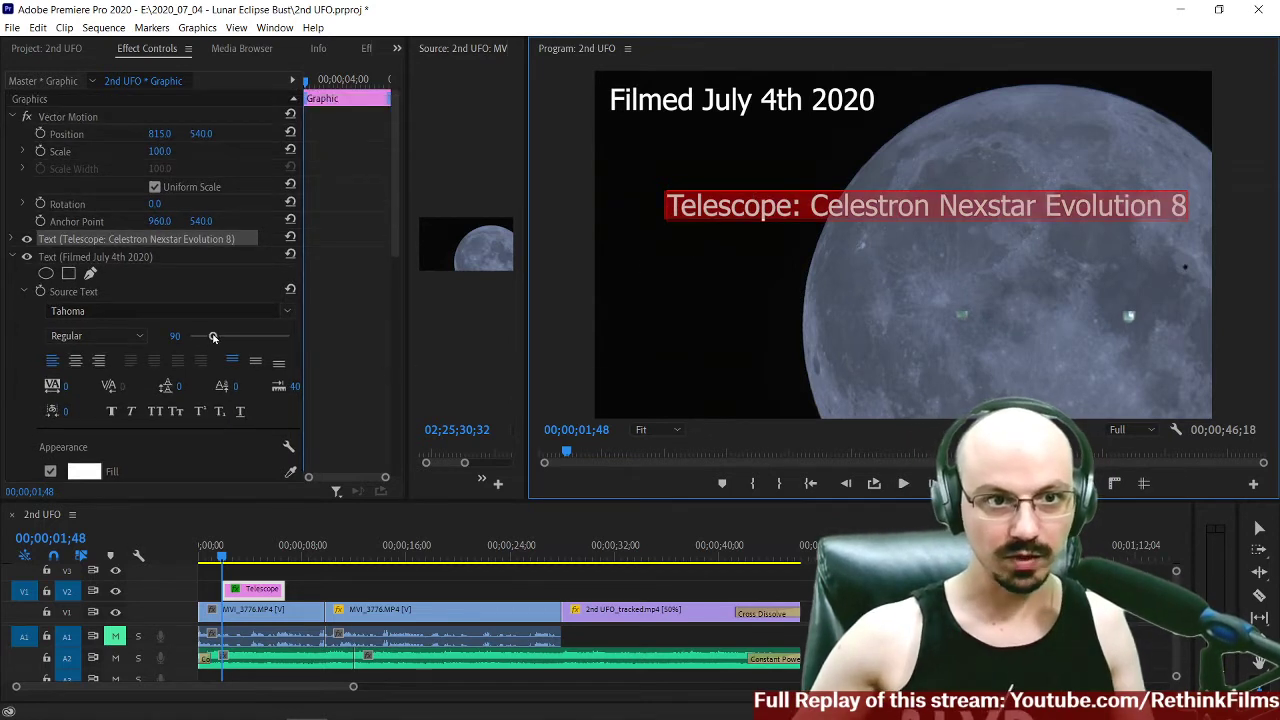
{"action": "left_click_drag", "start_coordinate": [211, 338], "coordinate": [211, 341]}
{"action": "scroll", "coordinate": [456, 588], "scroll_direction": "down", "scroll_amount": 1}
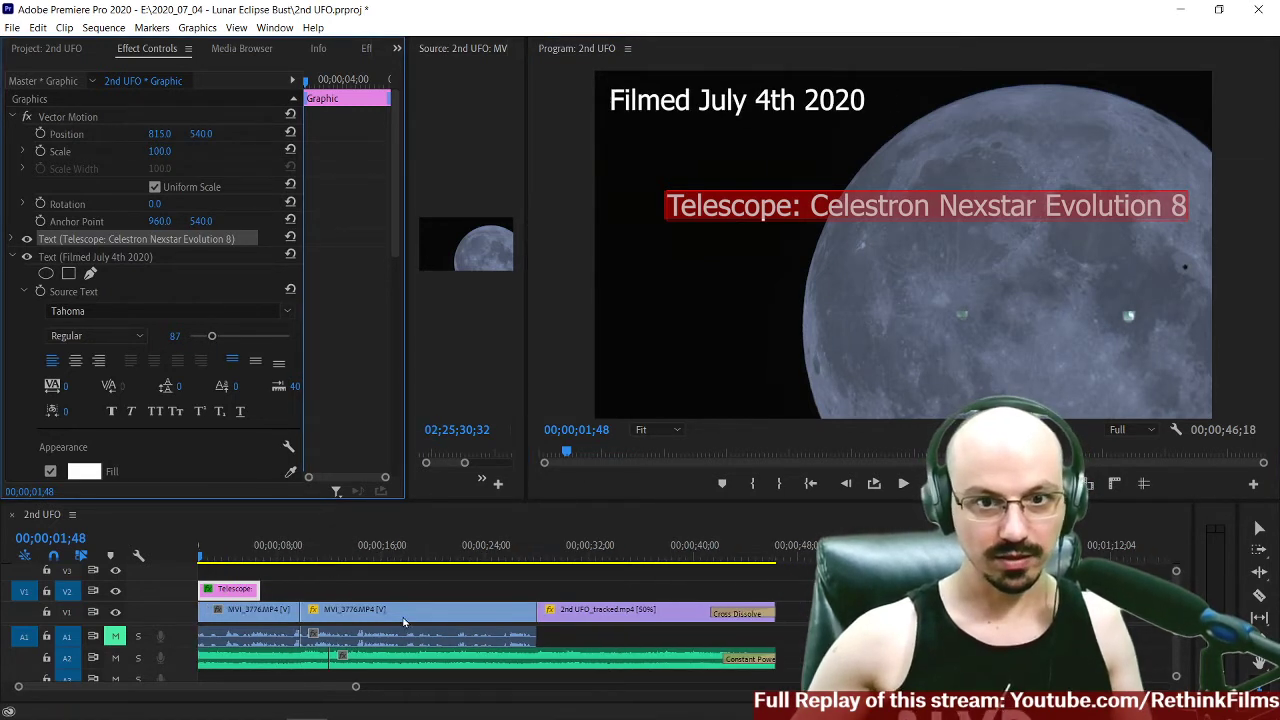
{"action": "scroll", "coordinate": [410, 593], "scroll_direction": "up", "scroll_amount": 1}
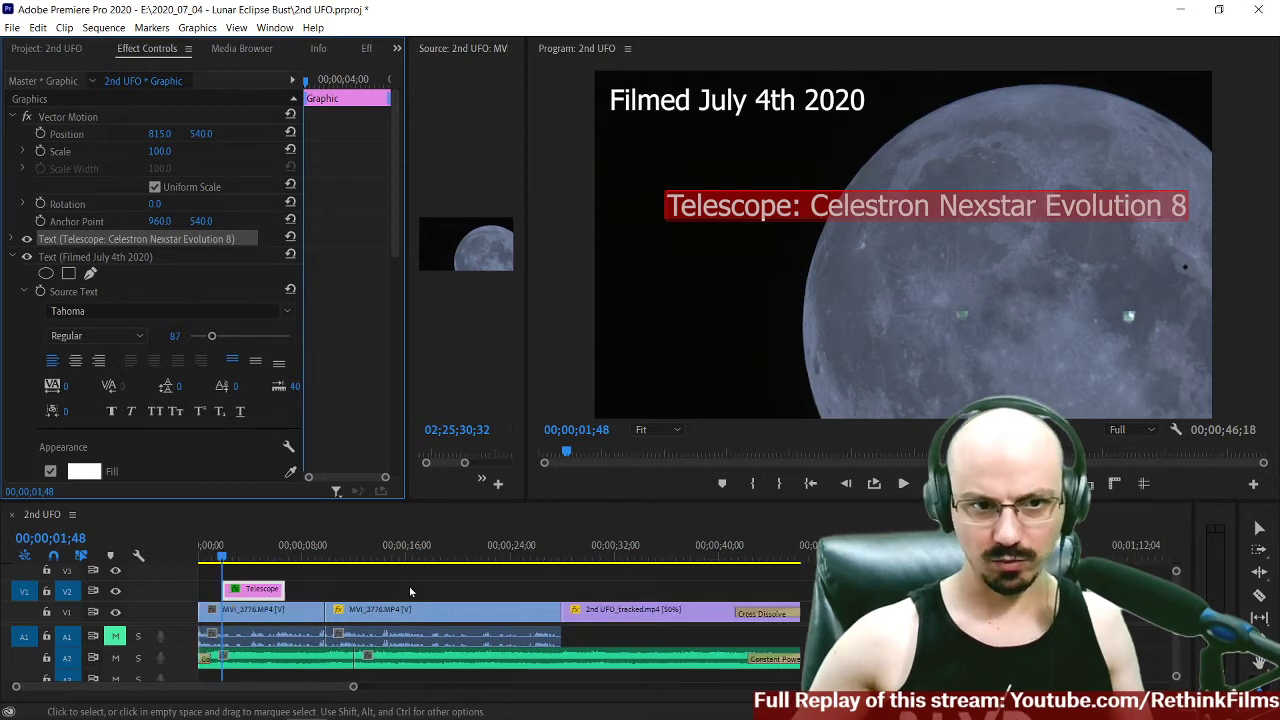
{"action": "left_click", "coordinate": [258, 558]}
{"action": "left_click_drag", "start_coordinate": [258, 560], "coordinate": [238, 558]}
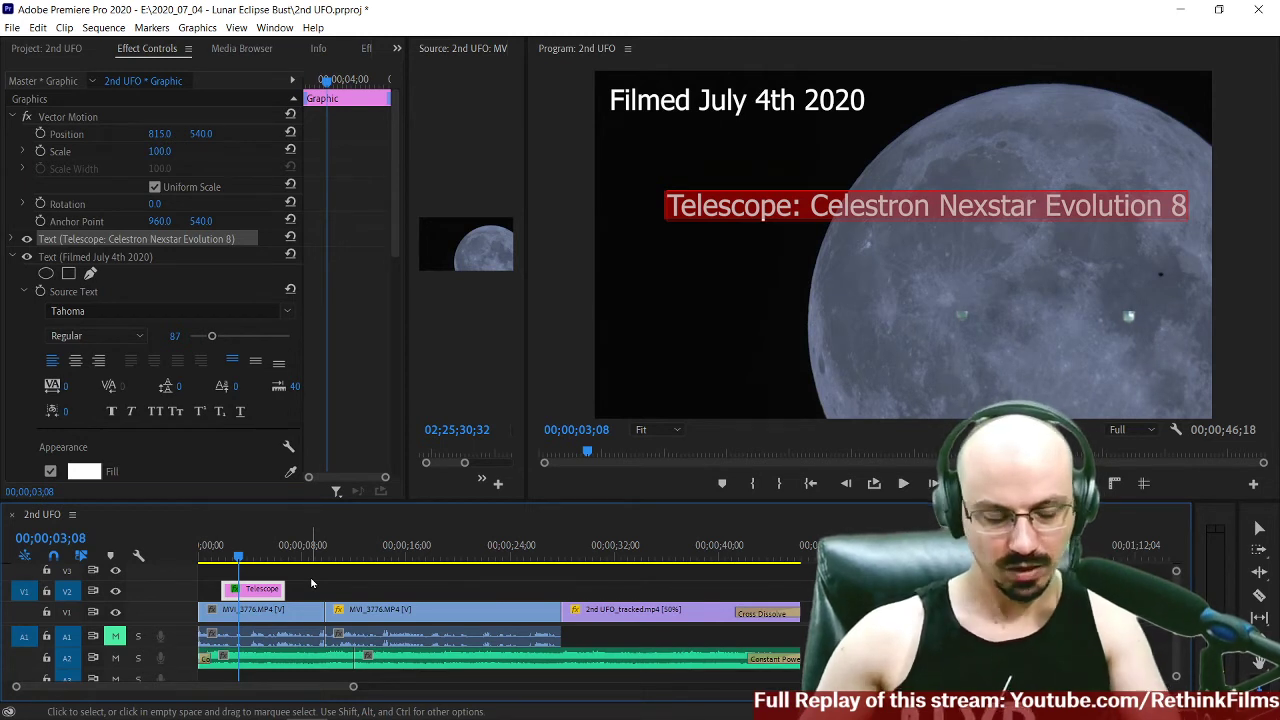
{"action": "key", "text": "BackSpace"}
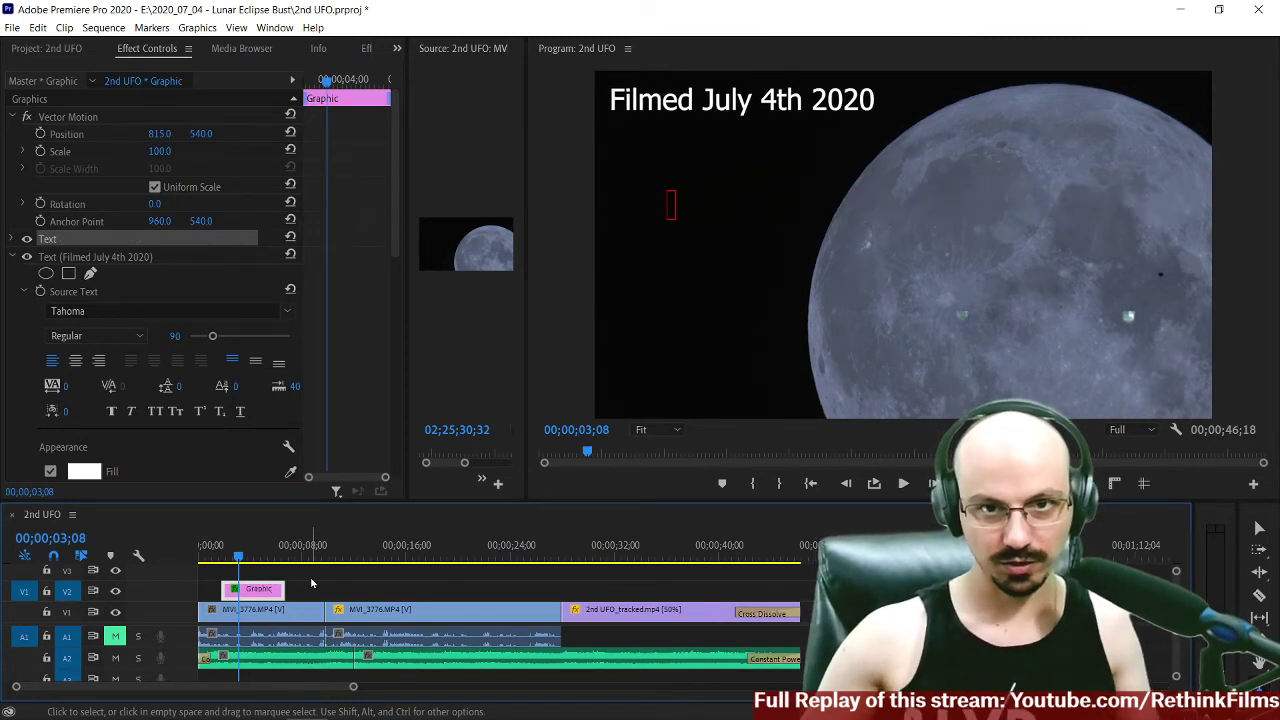
{"action": "key", "text": "Escape"}
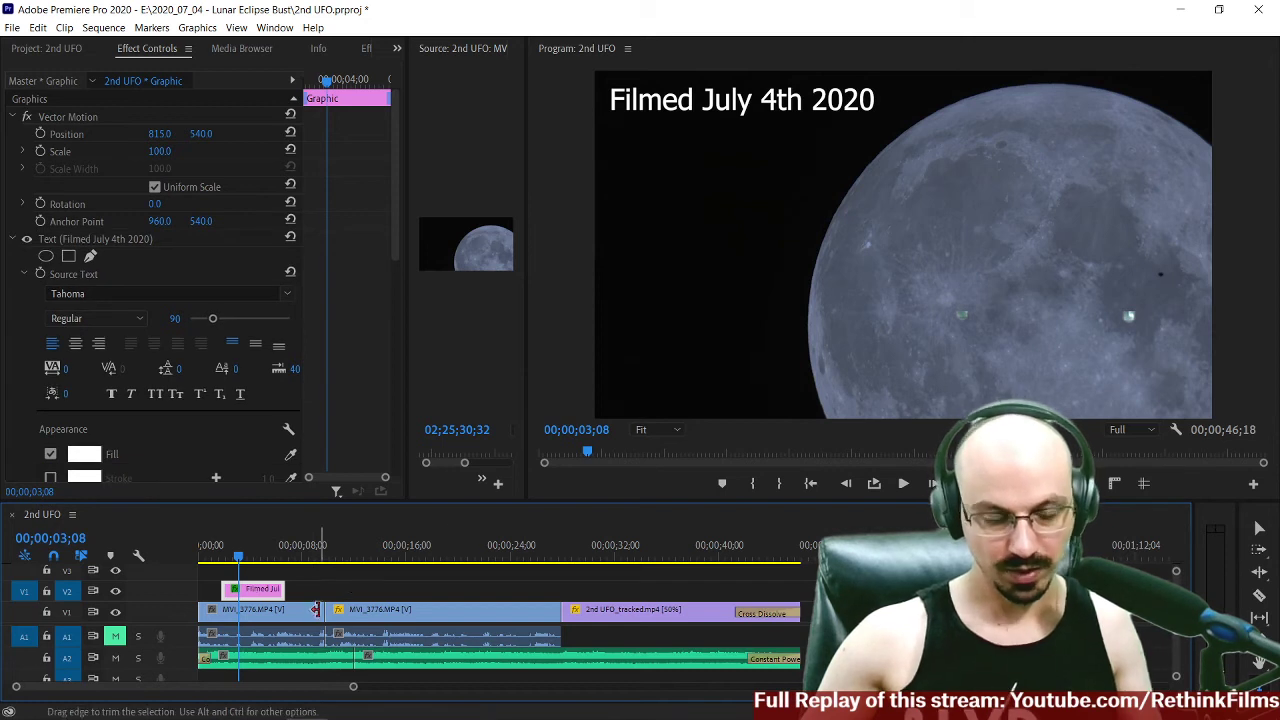
Split the date title clip on V2 and stack its second part on V3, aligned with the start of the first part.
{"action": "key", "text": "equal"}
{"action": "key", "text": "equal"}
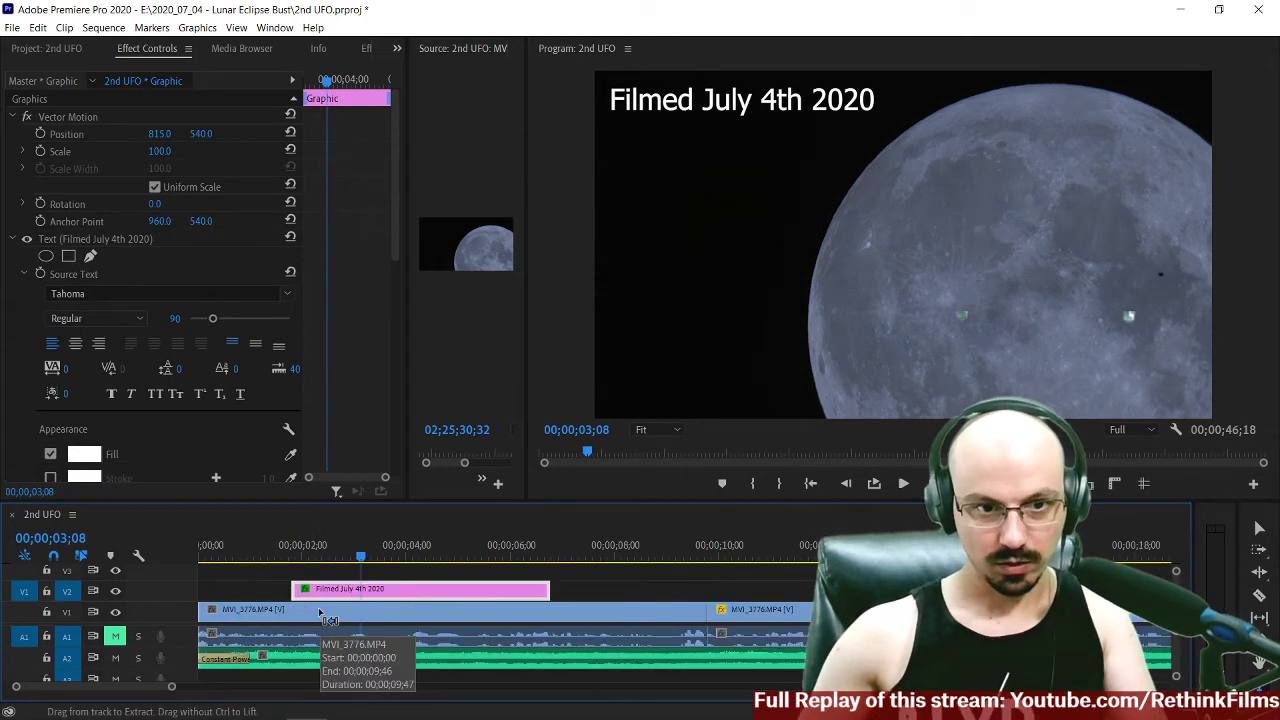
{"action": "key", "text": "c"}
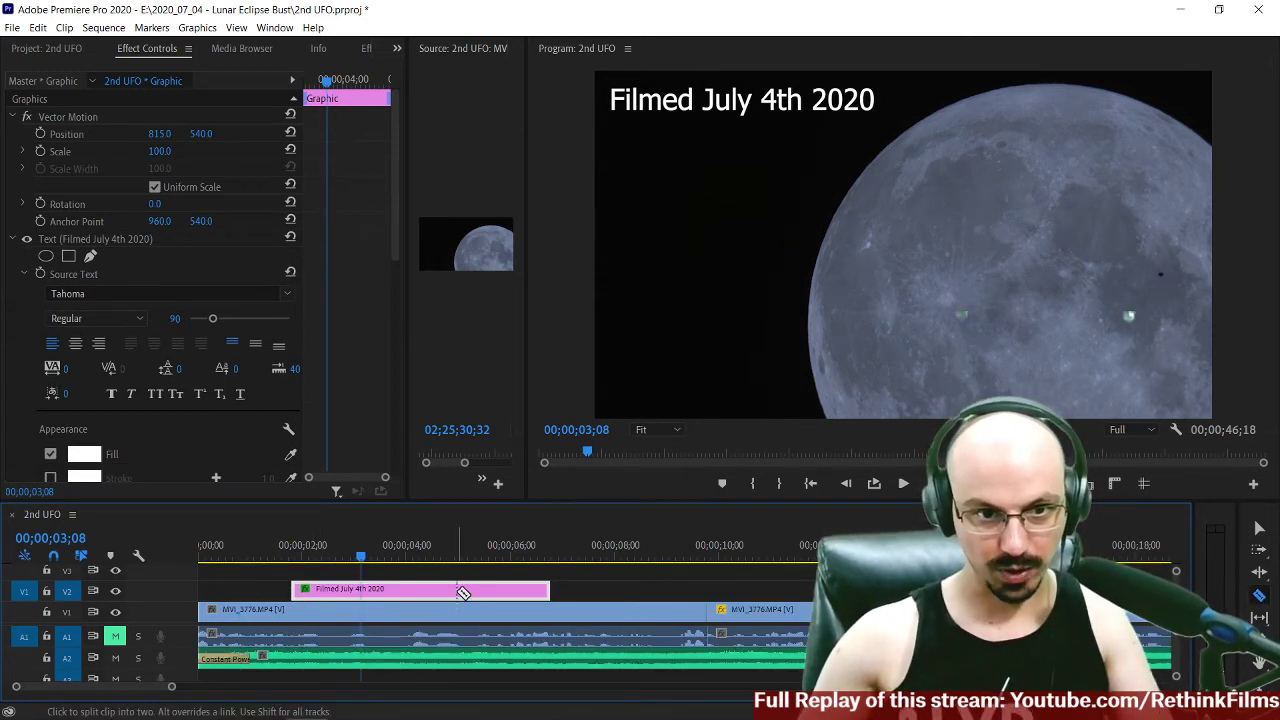
{"action": "left_click", "coordinate": [456, 592]}
{"action": "key", "text": "v"}
{"action": "left_click_drag", "start_coordinate": [525, 598], "coordinate": [359, 584]}
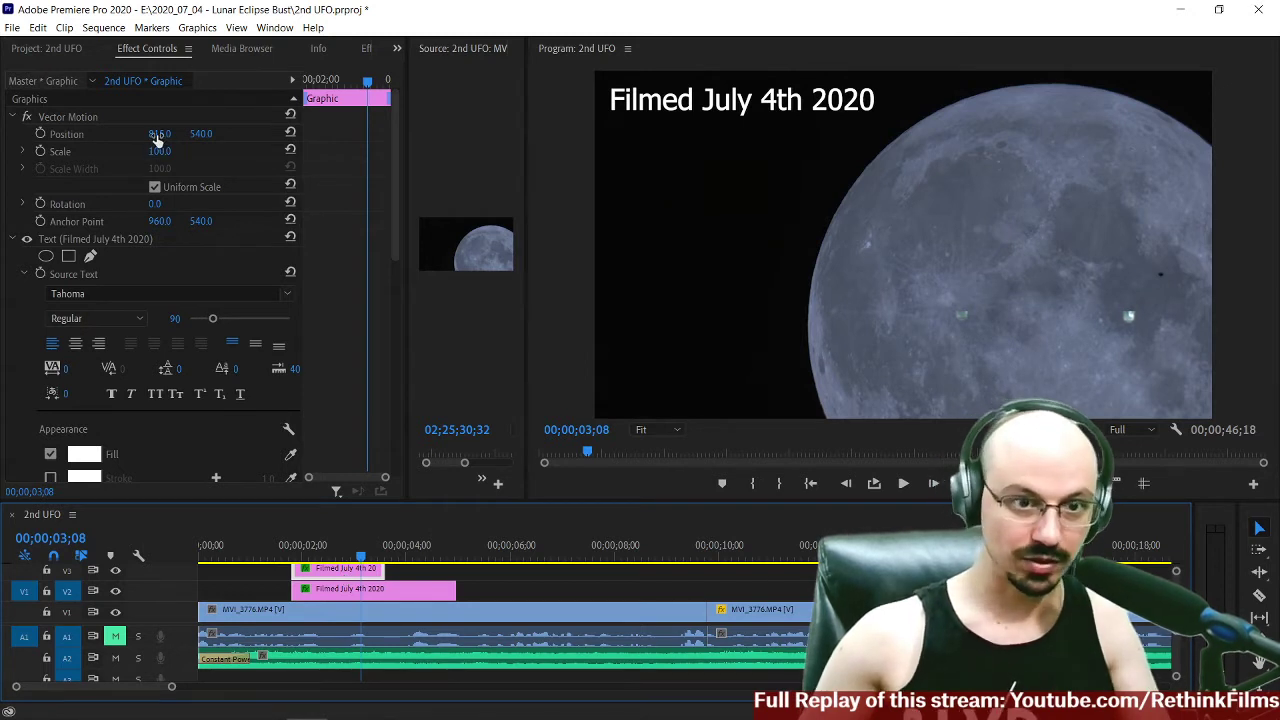
Move the V3 title to vertical position 645 and replace its text with "Telescope: Celestron Nexstar Evolution 8".
{"action": "left_click_drag", "start_coordinate": [201, 133], "coordinate": [207, 134]}
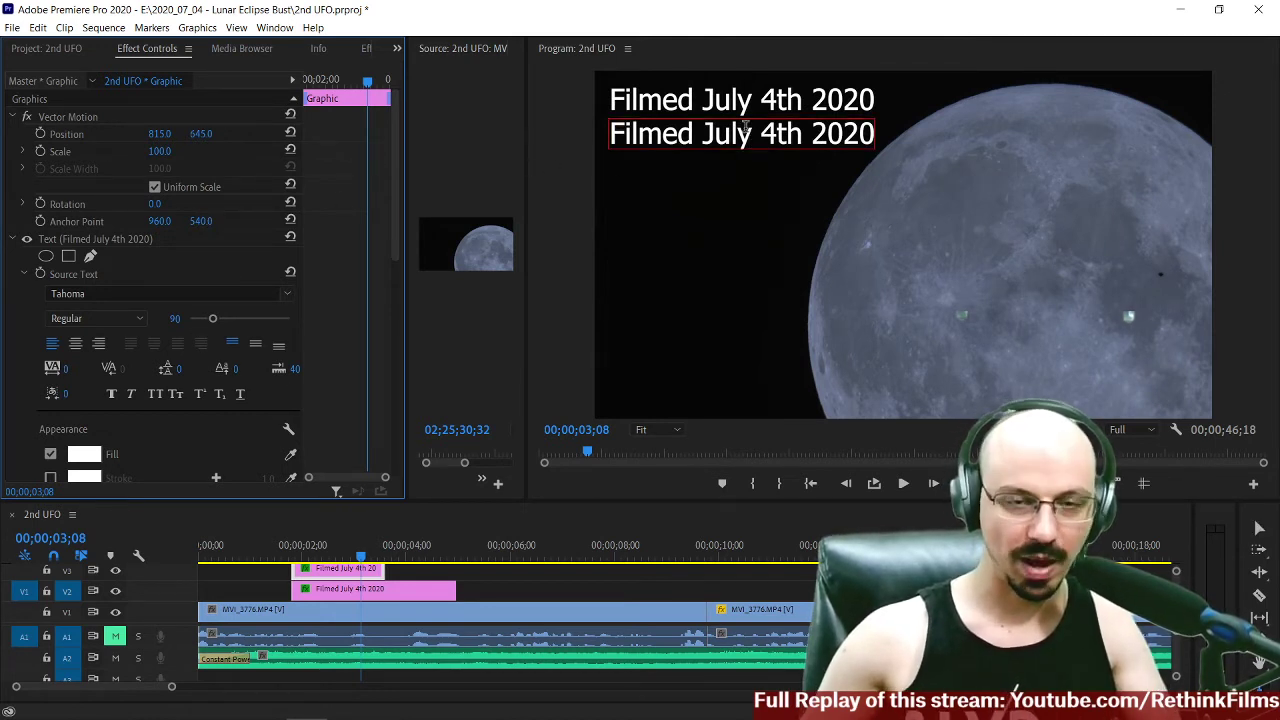
{"action": "left_click", "coordinate": [745, 142]}
{"action": "double_click", "coordinate": [768, 140]}
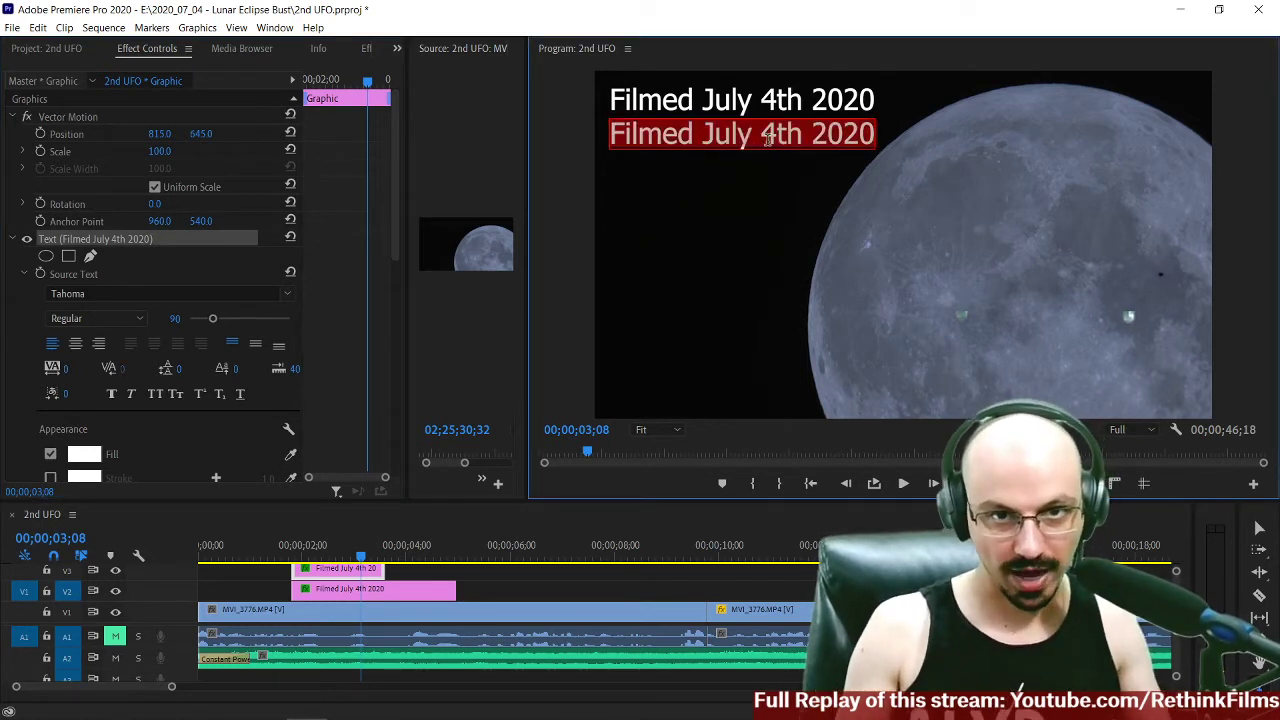
{"action": "type", "text": "Telesc"}
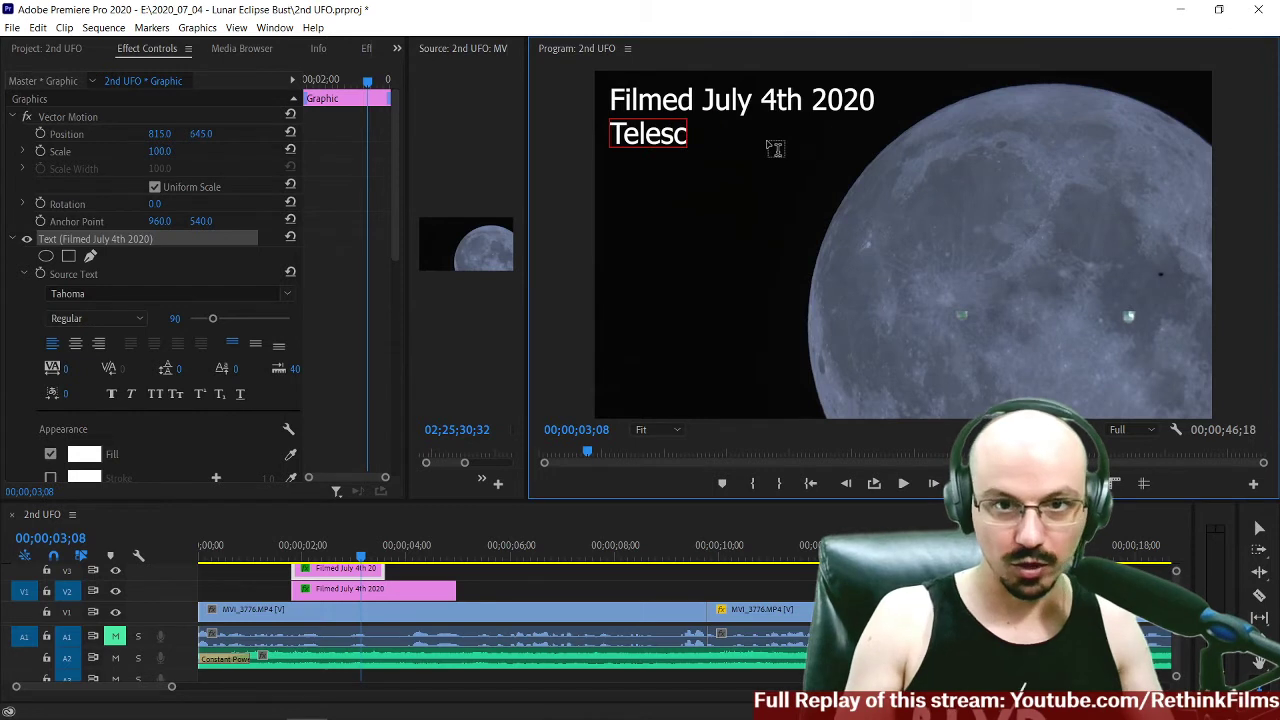
{"action": "type", "text": "ope: "}
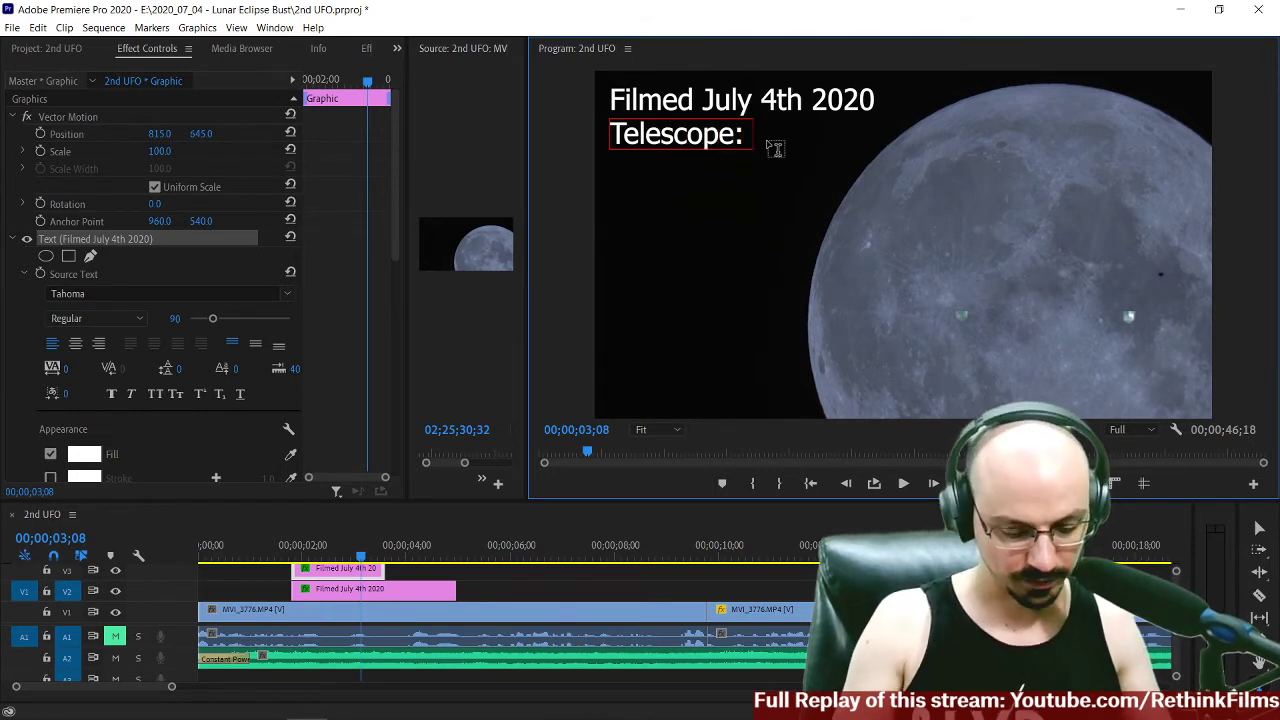
{"action": "type", "text": "Celestron N"}
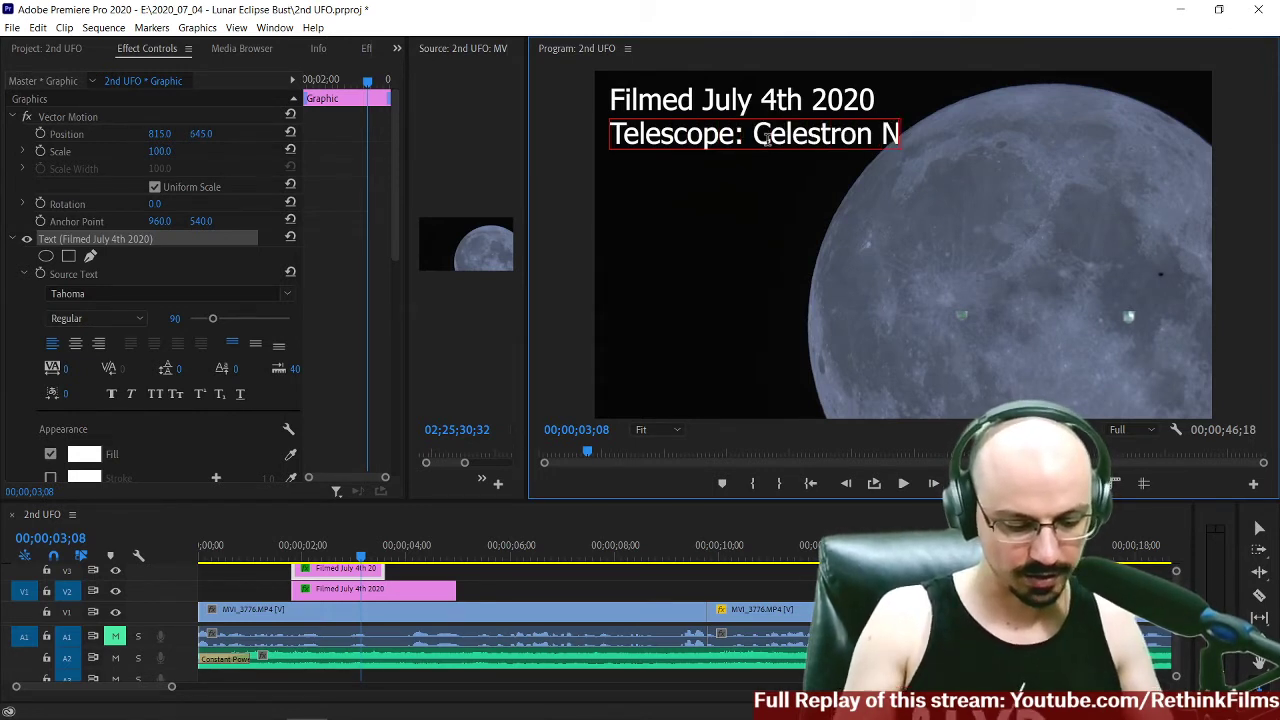
{"action": "type", "text": "exstar Evolu"}
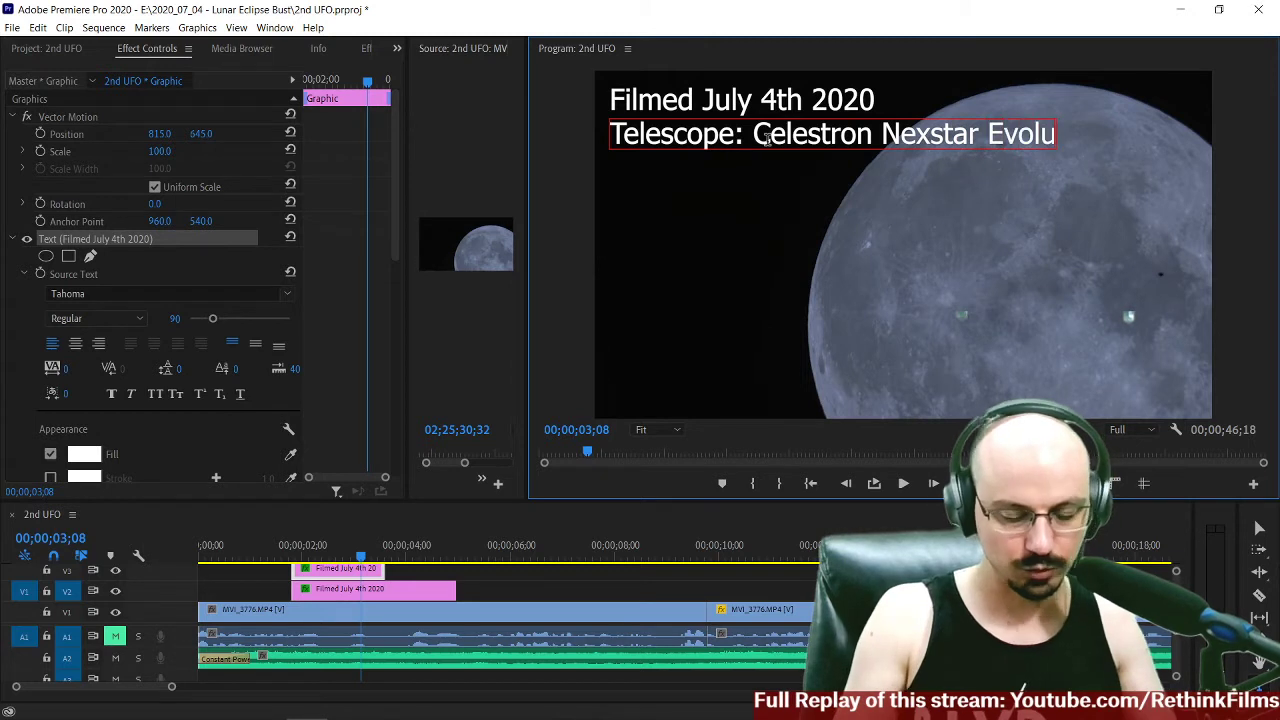
{"action": "type", "text": "tion 8"}
{"action": "key", "text": "Escape"}
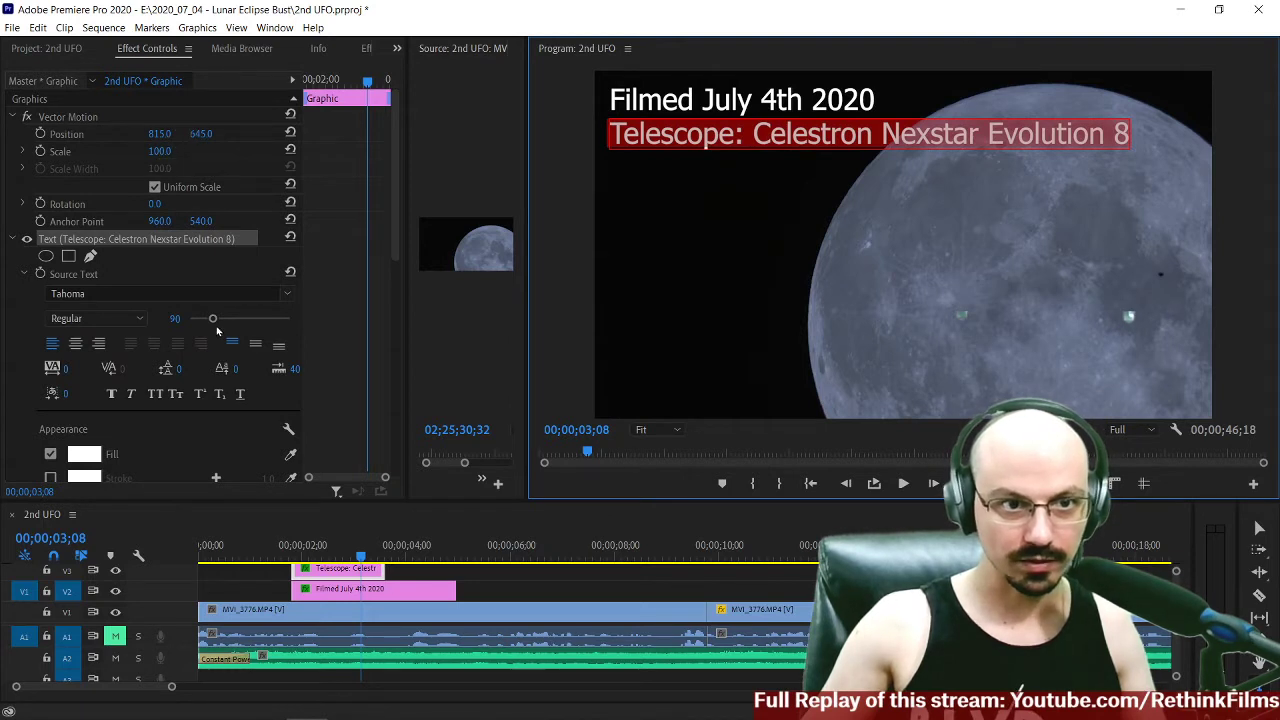
Set the telescope line's font size to 45 so it roughly matches the date line's width.
{"action": "left_click_drag", "start_coordinate": [213, 322], "coordinate": [199, 327]}
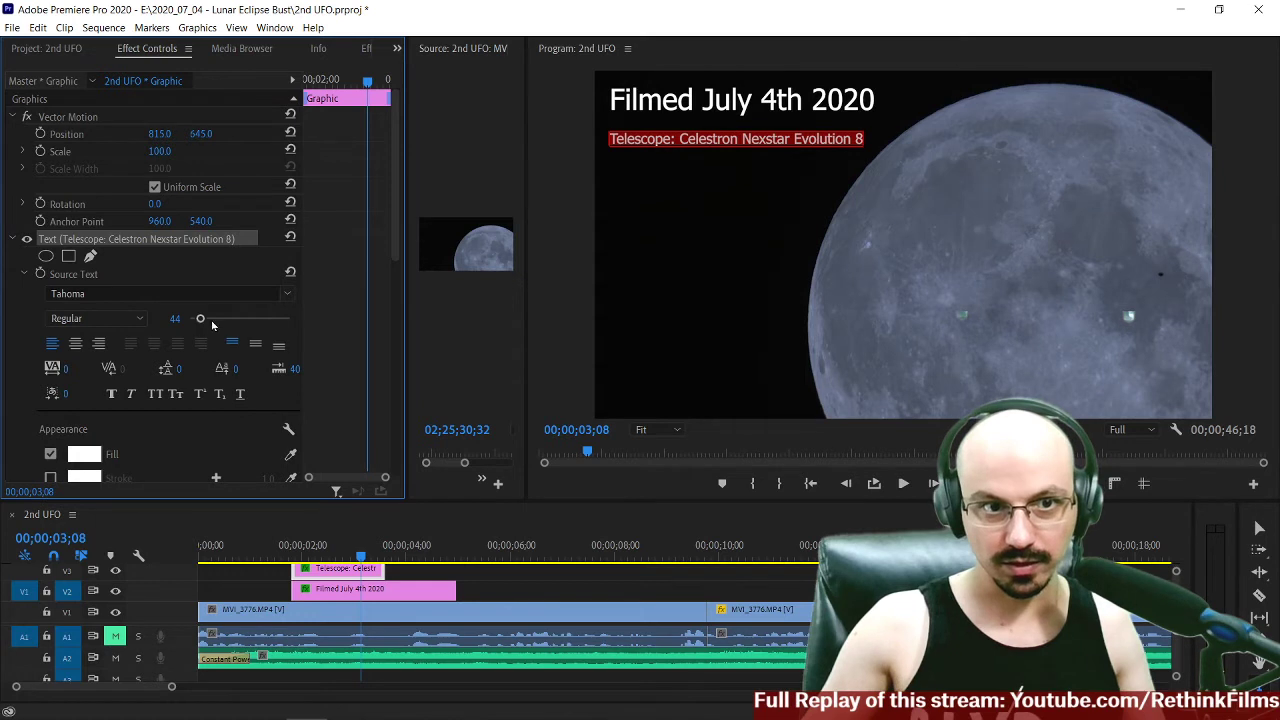
{"action": "left_click", "coordinate": [174, 318]}
{"action": "key", "text": "Up"}
{"action": "key", "text": "Up"}
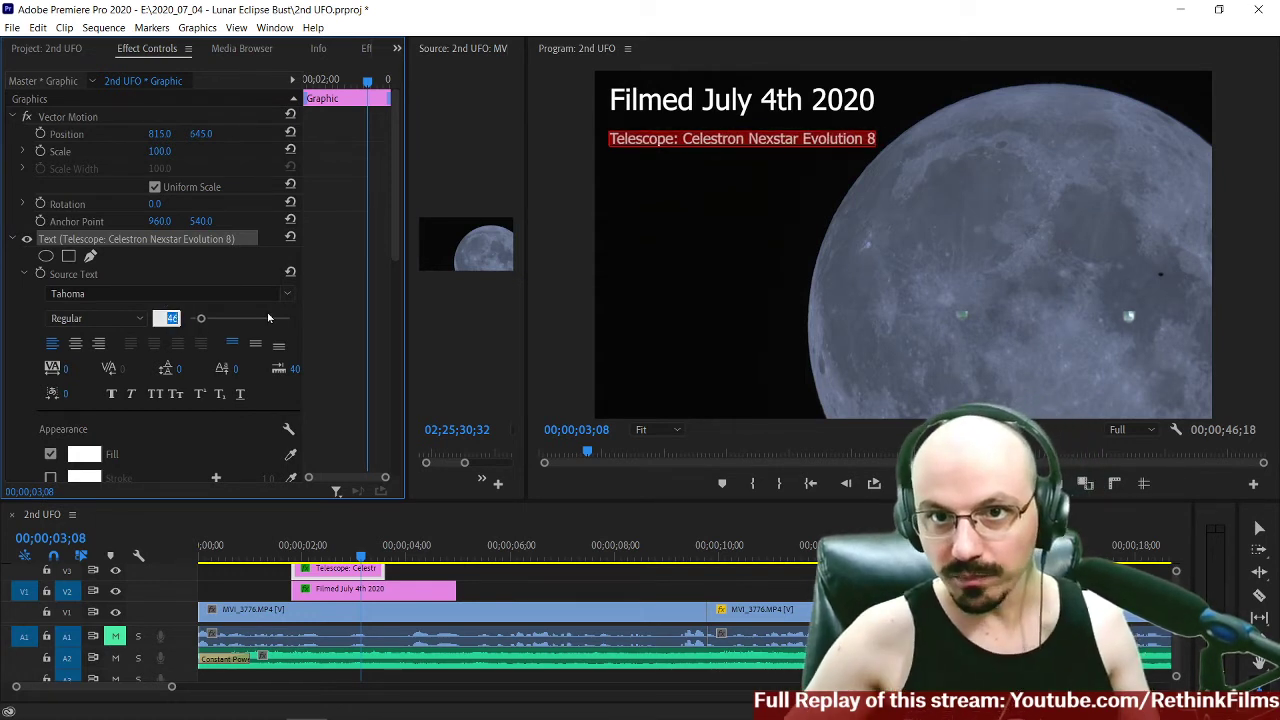
{"action": "key", "text": "Down"}
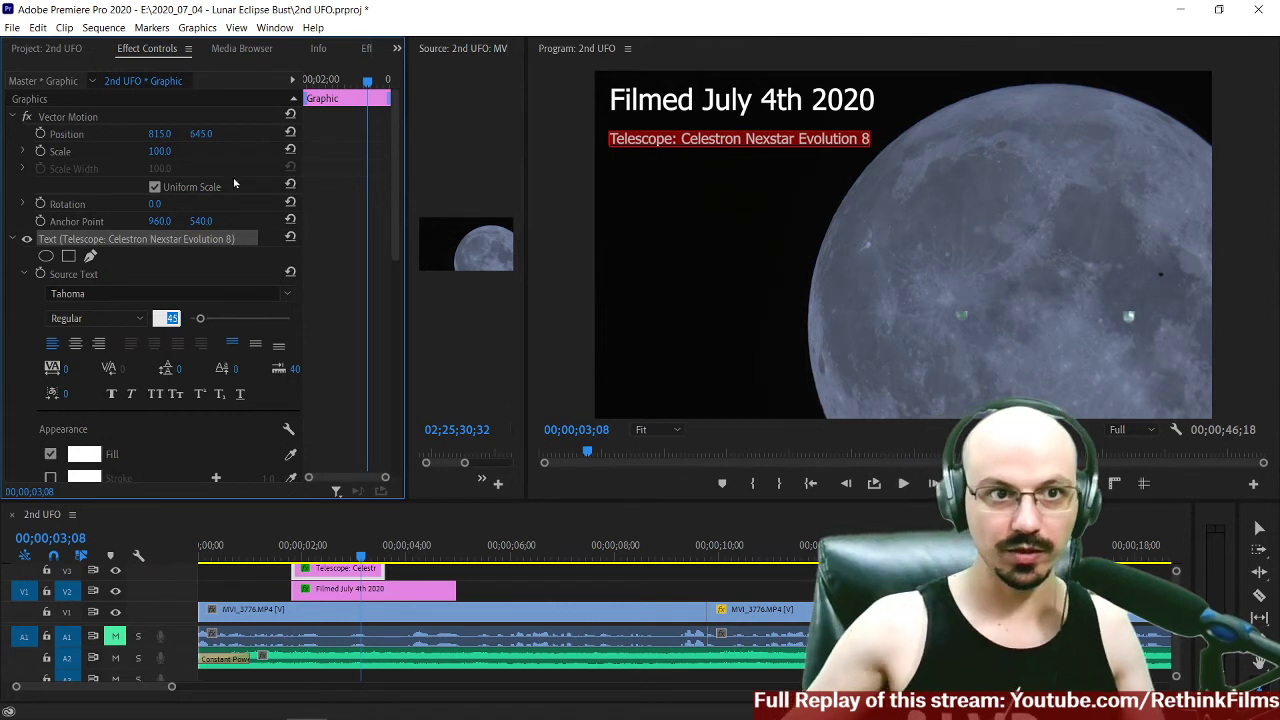
Set the telescope title's position to 819, 610 so it sits closer beneath the date line and lines up with it.
{"action": "left_click", "coordinate": [200, 135]}
{"action": "key", "text": "Down"}
{"action": "key", "text": "Down"}
{"action": "key", "text": "Down"}
{"action": "key", "text": "Down"}
{"action": "key", "text": "Down"}
{"action": "key", "text": "Down"}
{"action": "key", "text": "Down"}
{"action": "key", "text": "Down"}
{"action": "key", "text": "Down"}
{"action": "key", "text": "Down"}
{"action": "key", "text": "Down"}
{"action": "key", "text": "Down"}
{"action": "key", "text": "Down"}
{"action": "key", "text": "Down"}
{"action": "key", "text": "Down"}
{"action": "key", "text": "Down"}
{"action": "key", "text": "Down"}
{"action": "key", "text": "Down"}
{"action": "key", "text": "Down"}
{"action": "key", "text": "Down"}
{"action": "key", "text": "Down"}
{"action": "key", "text": "Down"}
{"action": "key", "text": "Down"}
{"action": "key", "text": "Down"}
{"action": "key", "text": "Down"}
{"action": "key", "text": "Down"}
{"action": "key", "text": "Down"}
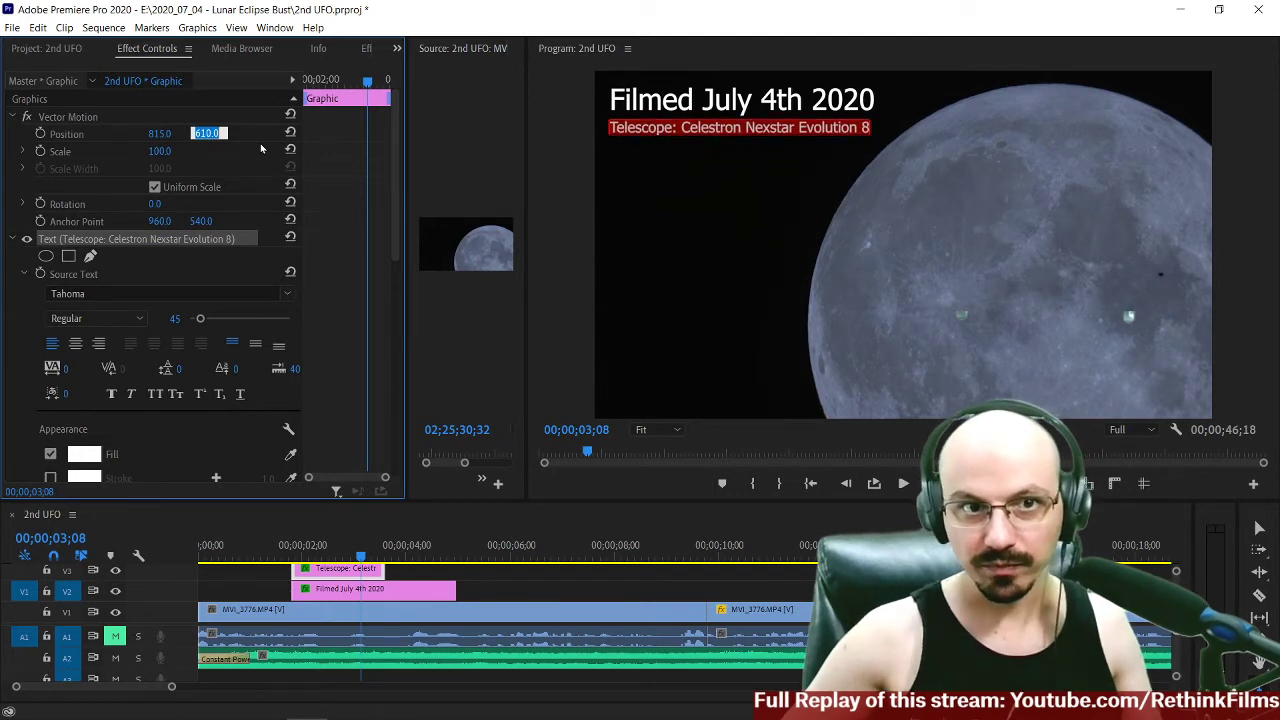
{"action": "left_click", "coordinate": [164, 133]}
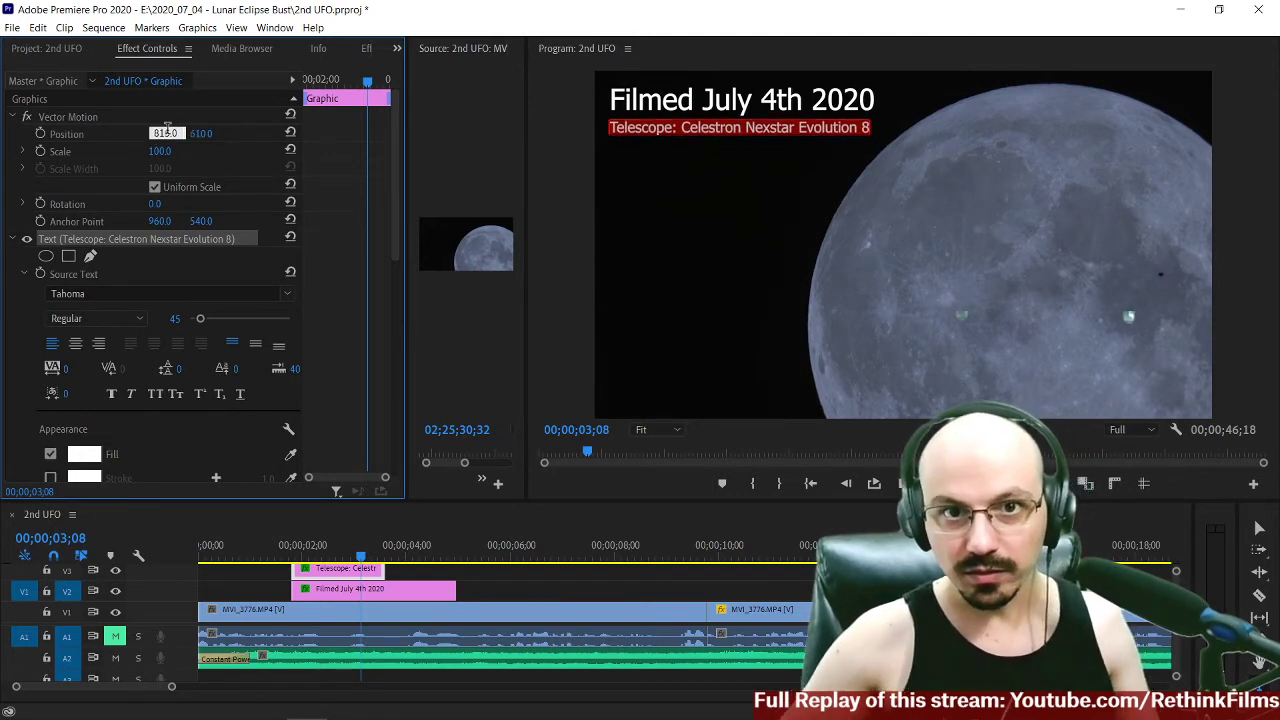
{"action": "key", "text": "Up"}
{"action": "key", "text": "Up"}
{"action": "key", "text": "Up"}
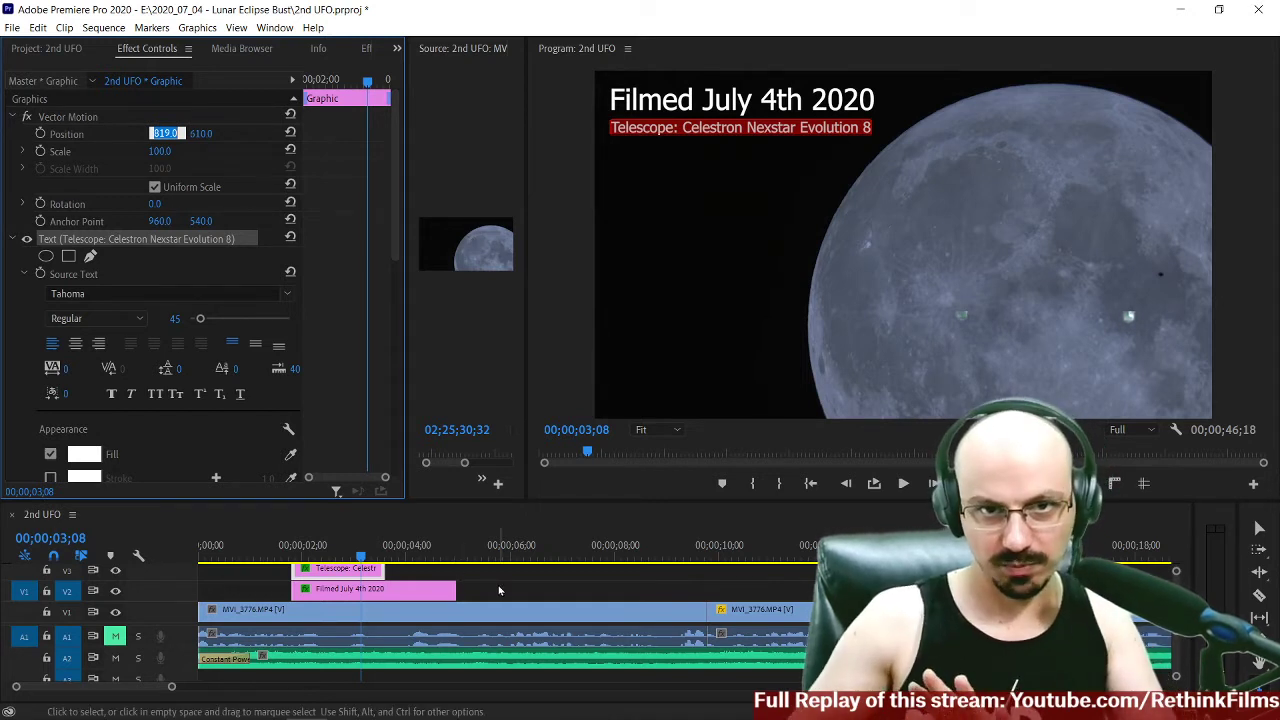
Add a second line reading "Camera: Canon C100, prime focus" below the telescope line in the V3 title.
{"action": "left_click", "coordinate": [864, 133]}
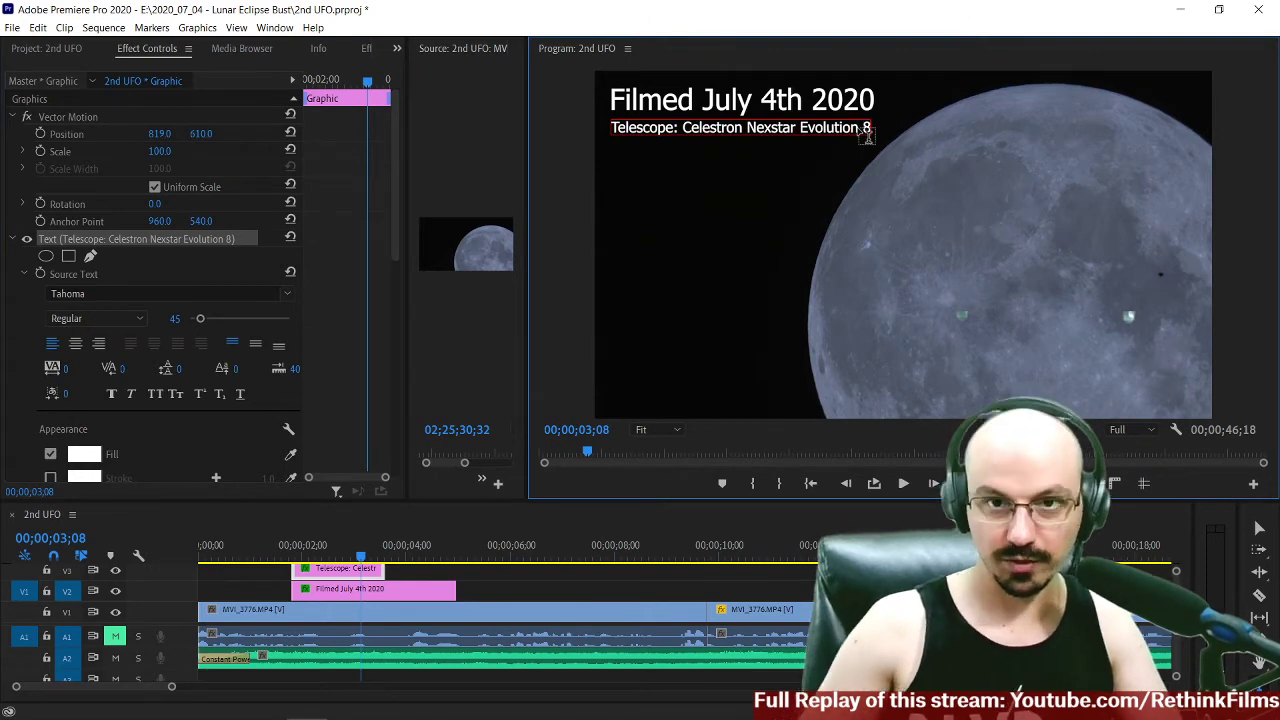
{"action": "key", "text": "Return"}
{"action": "type", "text": "Came"}
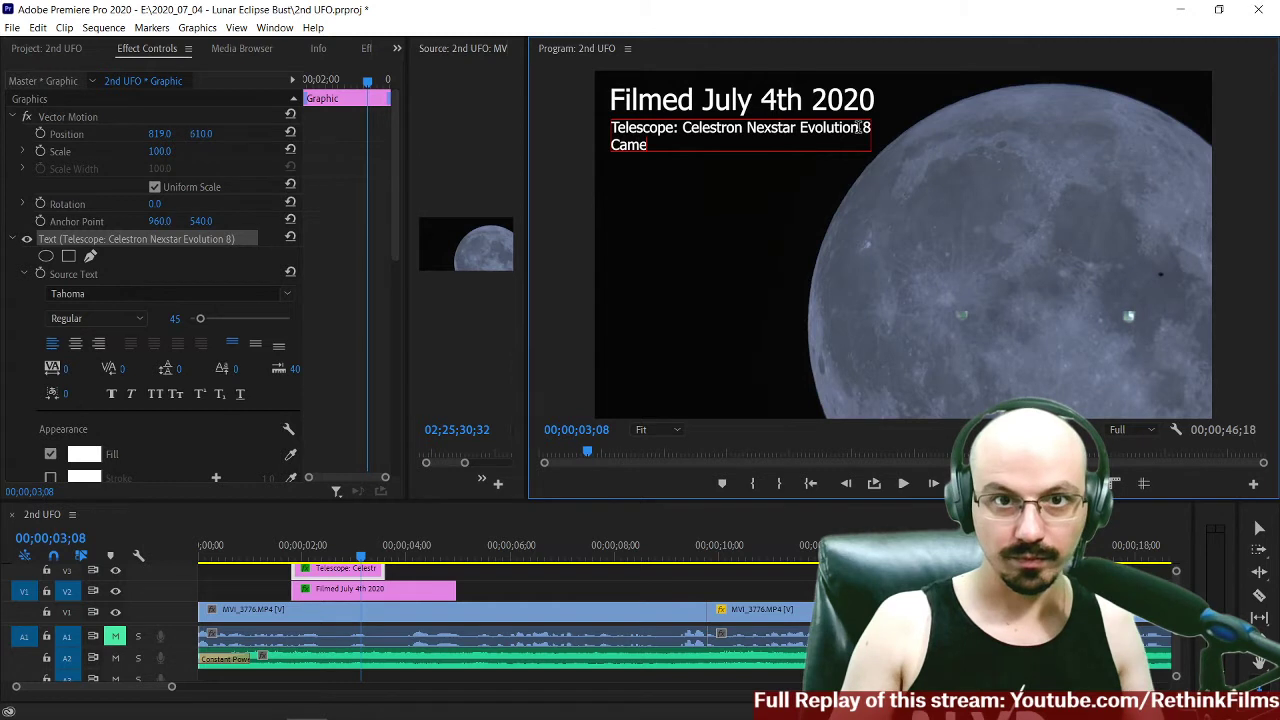
{"action": "type", "text": "ra: Canon C100"}
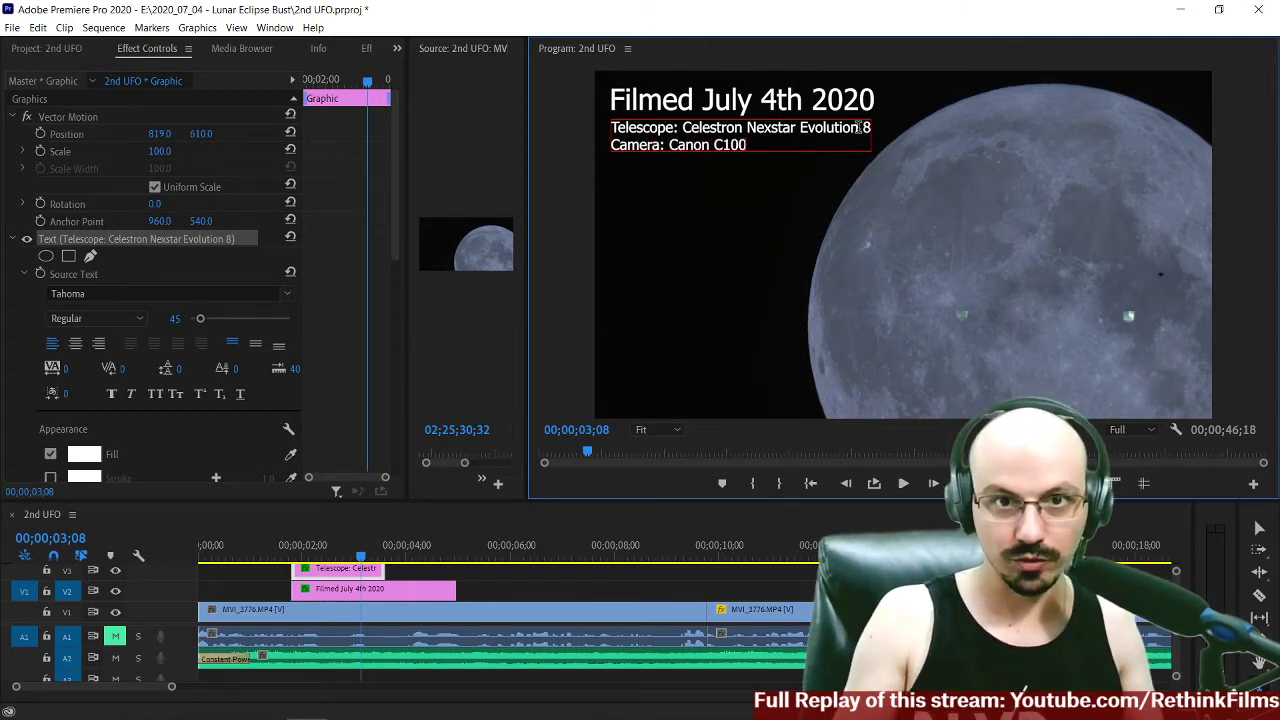
{"action": "type", "text": ","}
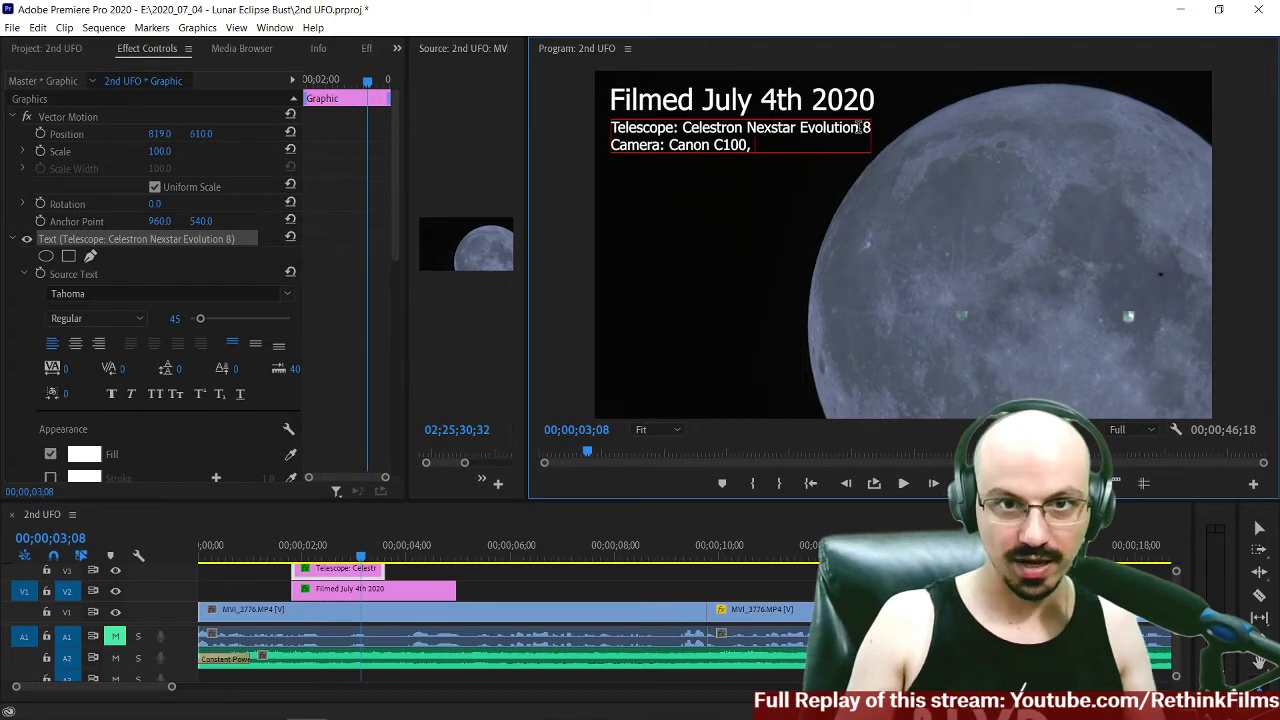
{"action": "type", "text": " prime focus"}
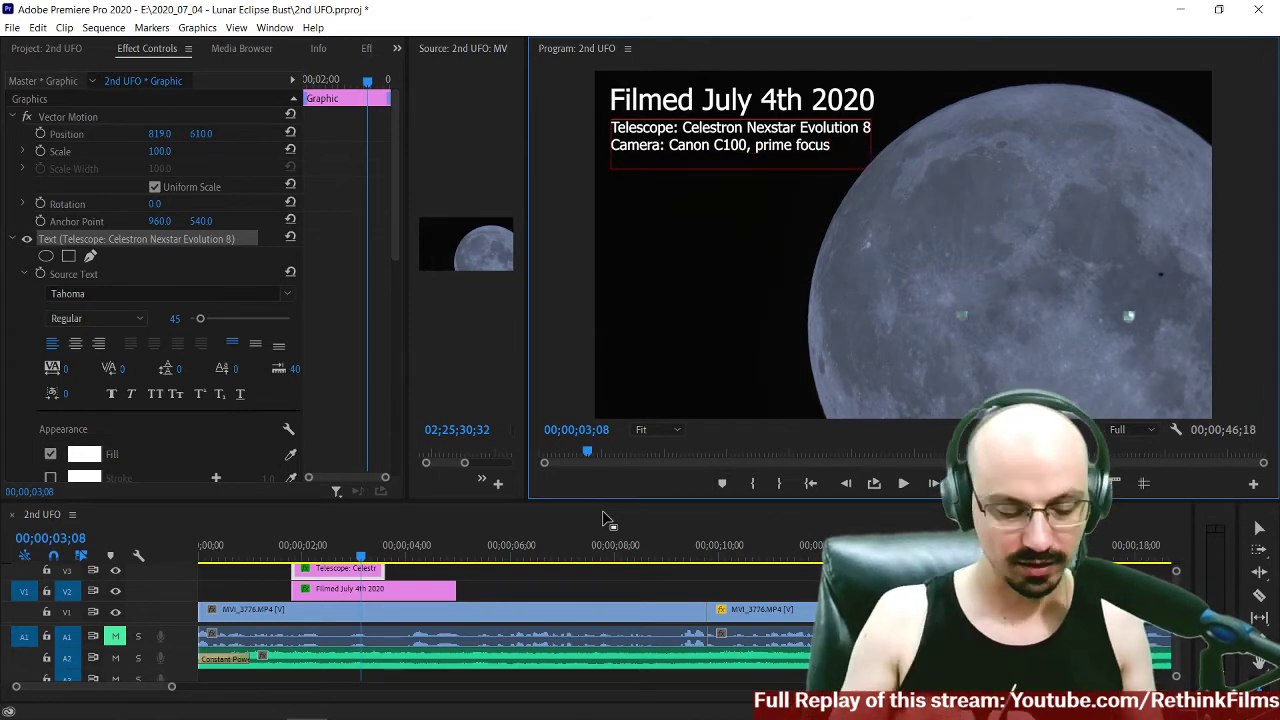
Add a third line reading "1920x1080p 60fps" below the camera line.
{"action": "type", "text": "1080"}
{"action": "key", "text": "BackSpace"}
{"action": "key", "text": "BackSpace"}
{"action": "key", "text": "BackSpace"}
{"action": "key", "text": "BackSpace"}
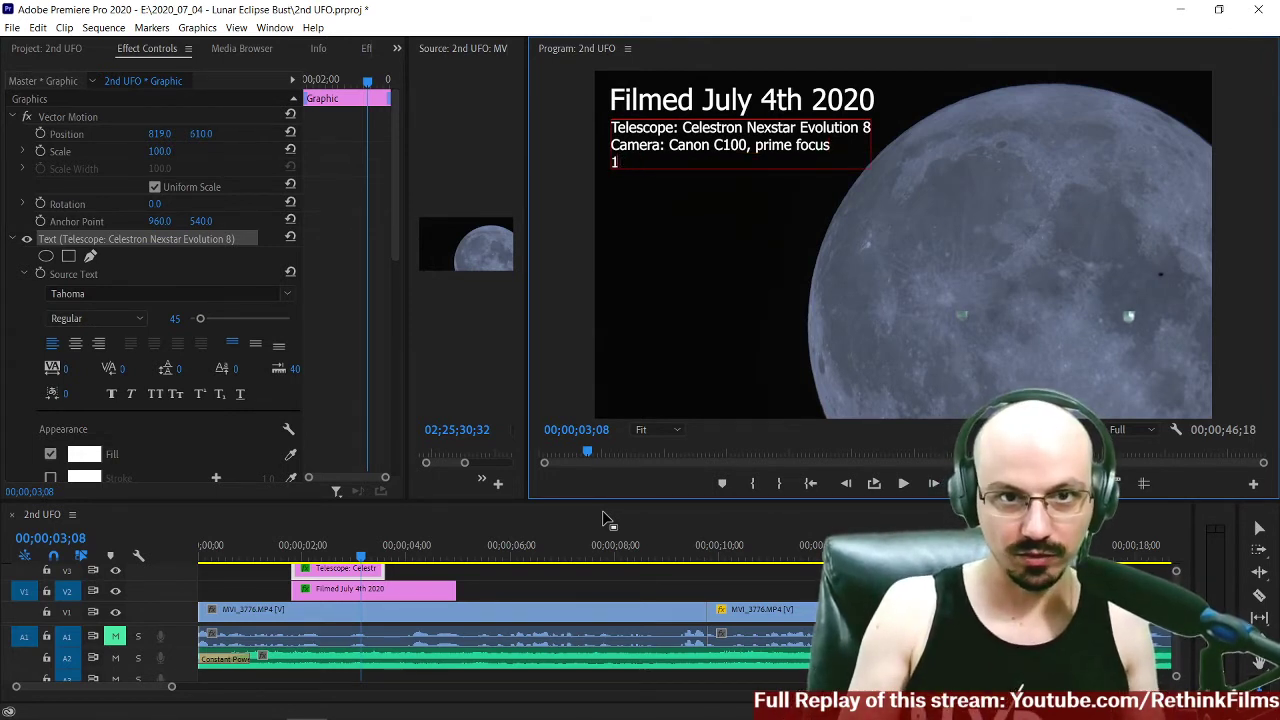
{"action": "type", "text": "1920"}
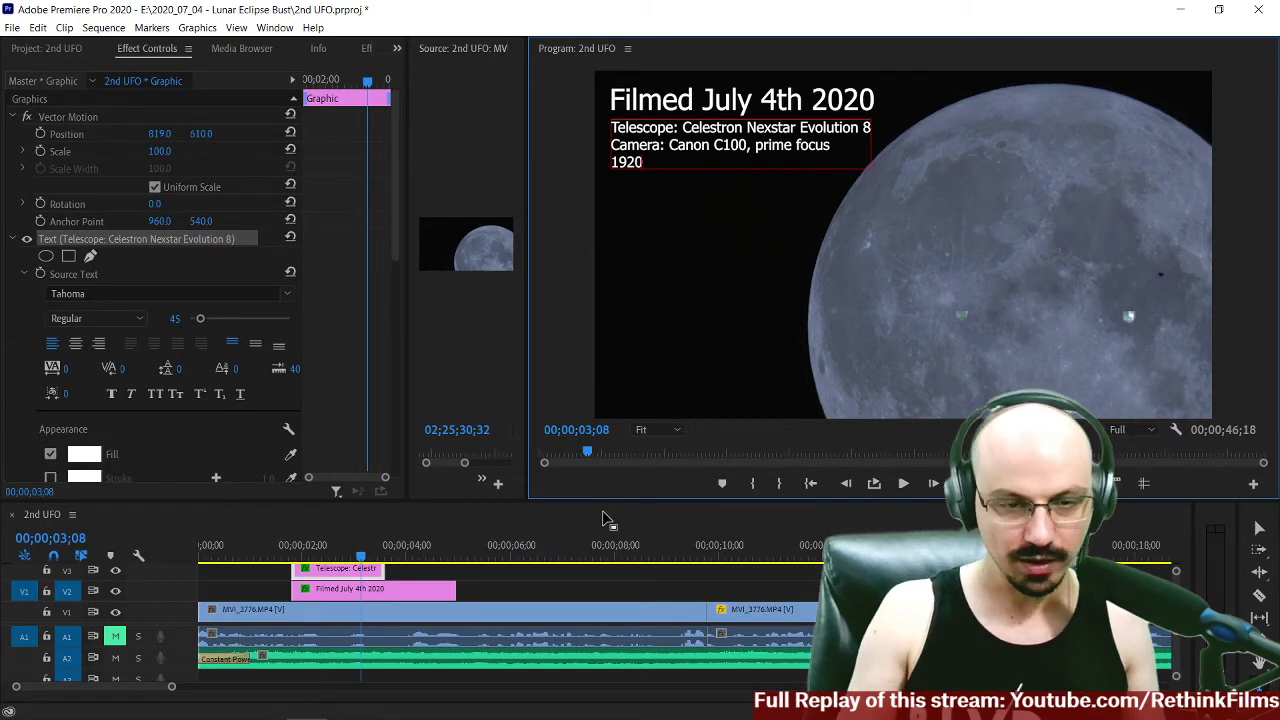
{"action": "type", "text": "x10"}
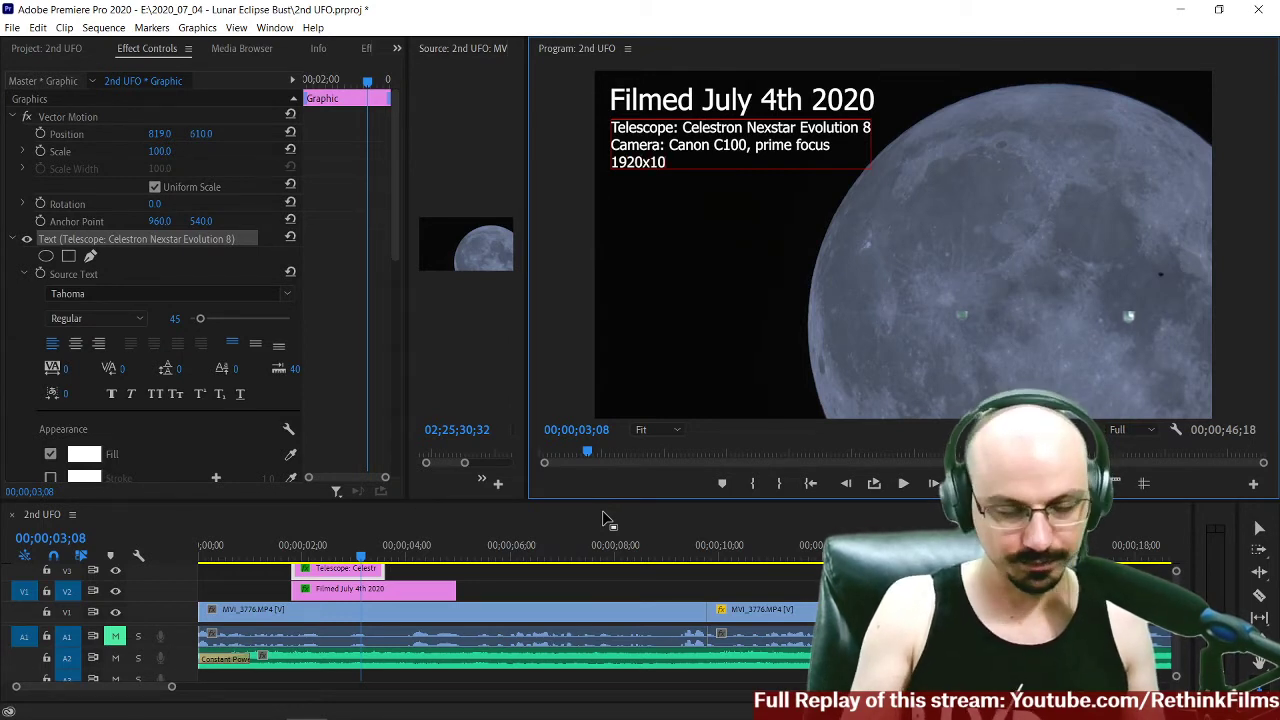
{"action": "type", "text": "80 60fps"}
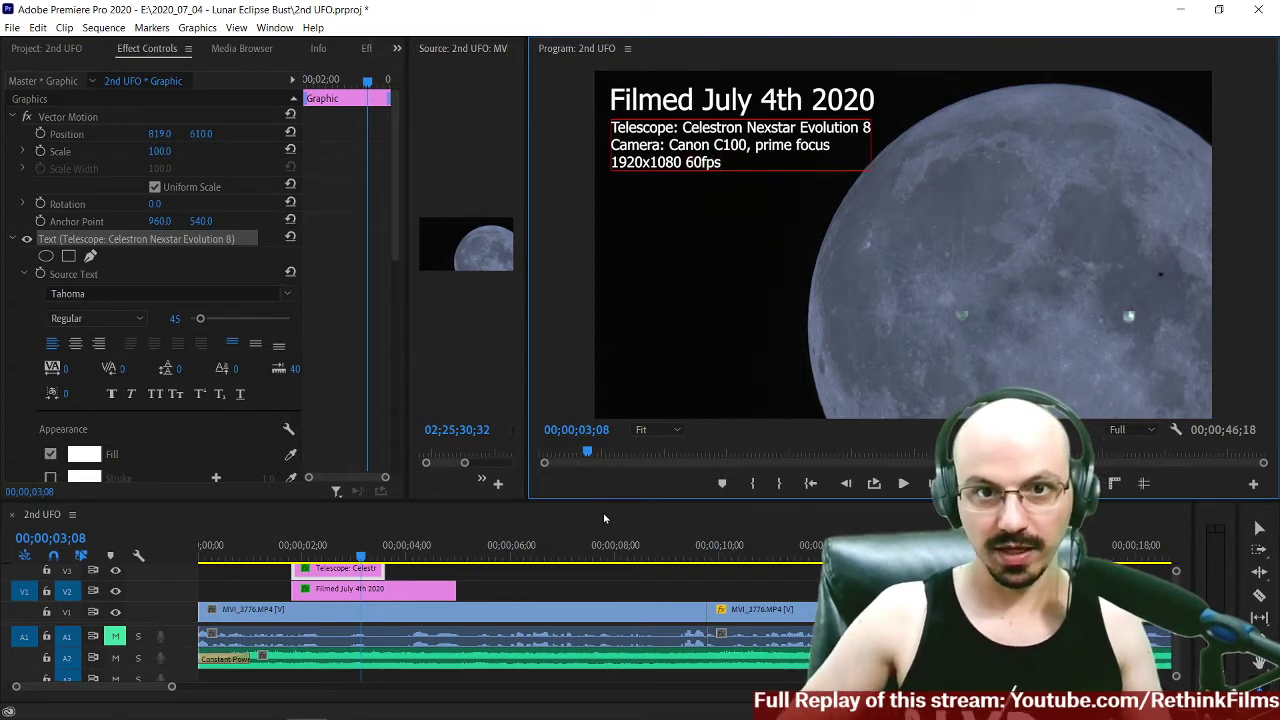
{"action": "type", "text": "p"}
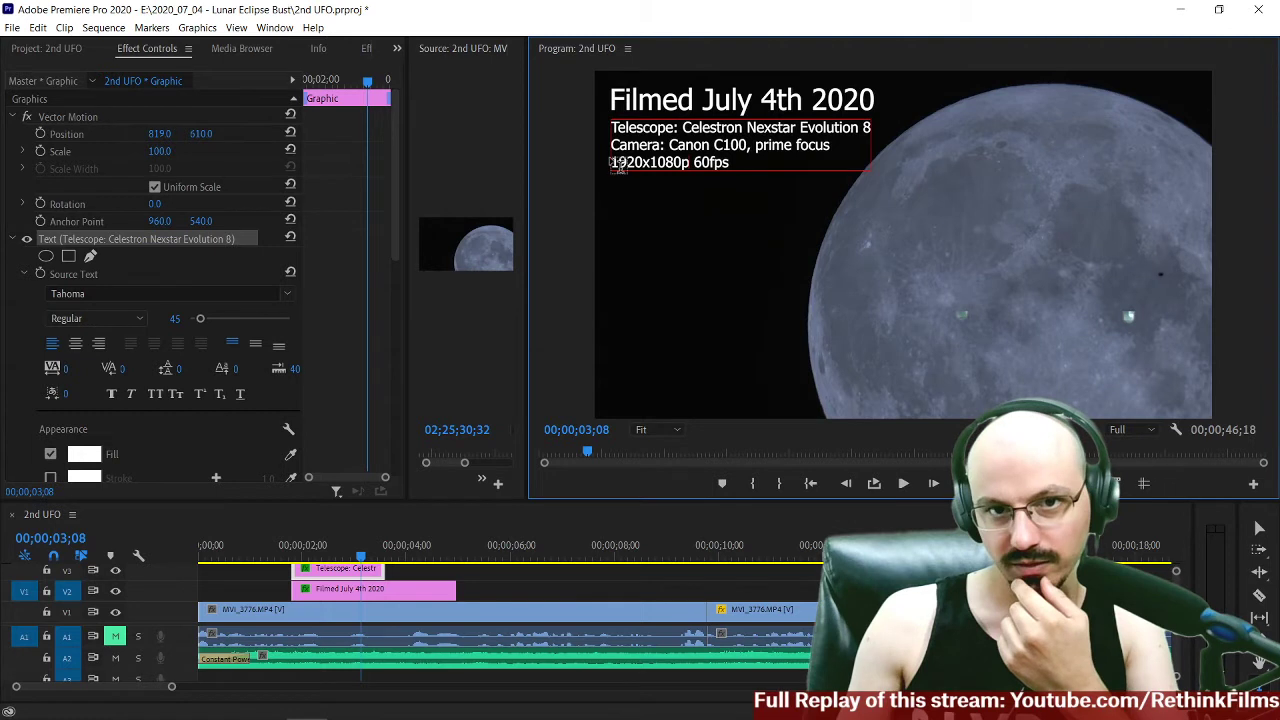
Insert "1000mm, f/10, " before the resolution at the start of the title's third line.
{"action": "left_click", "coordinate": [637, 167]}
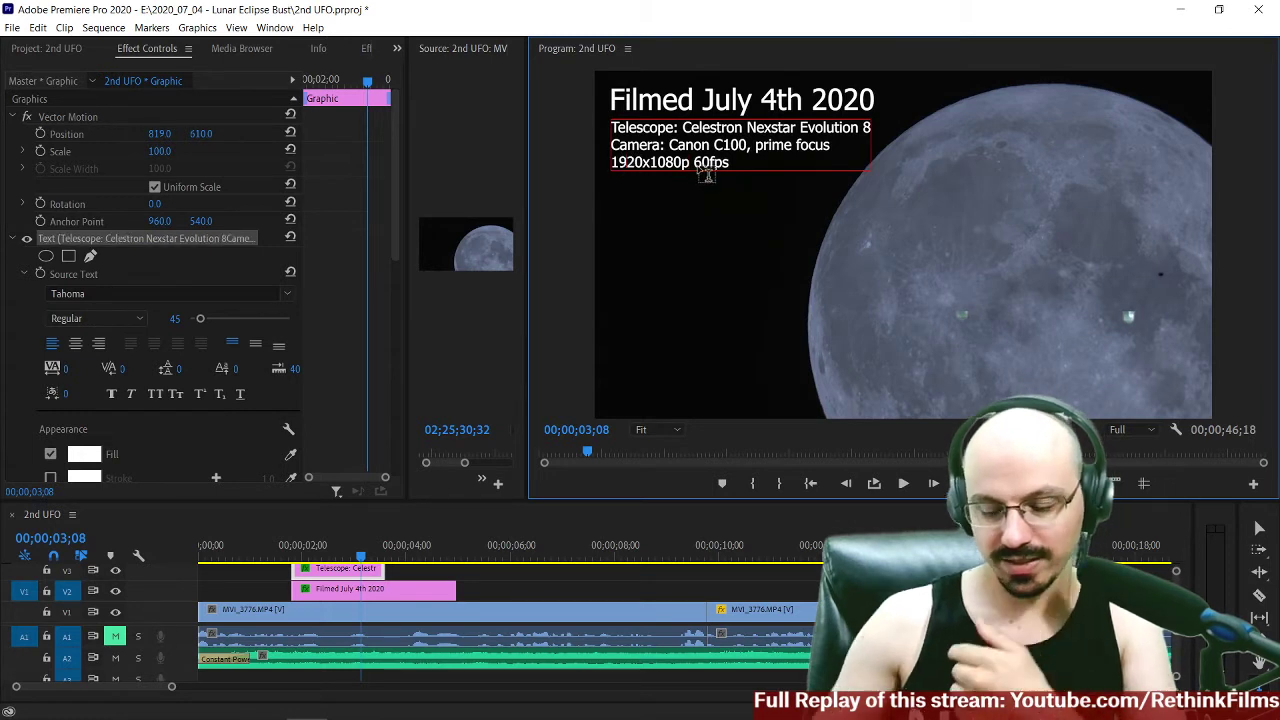
{"action": "type", "text": "1000mm"}
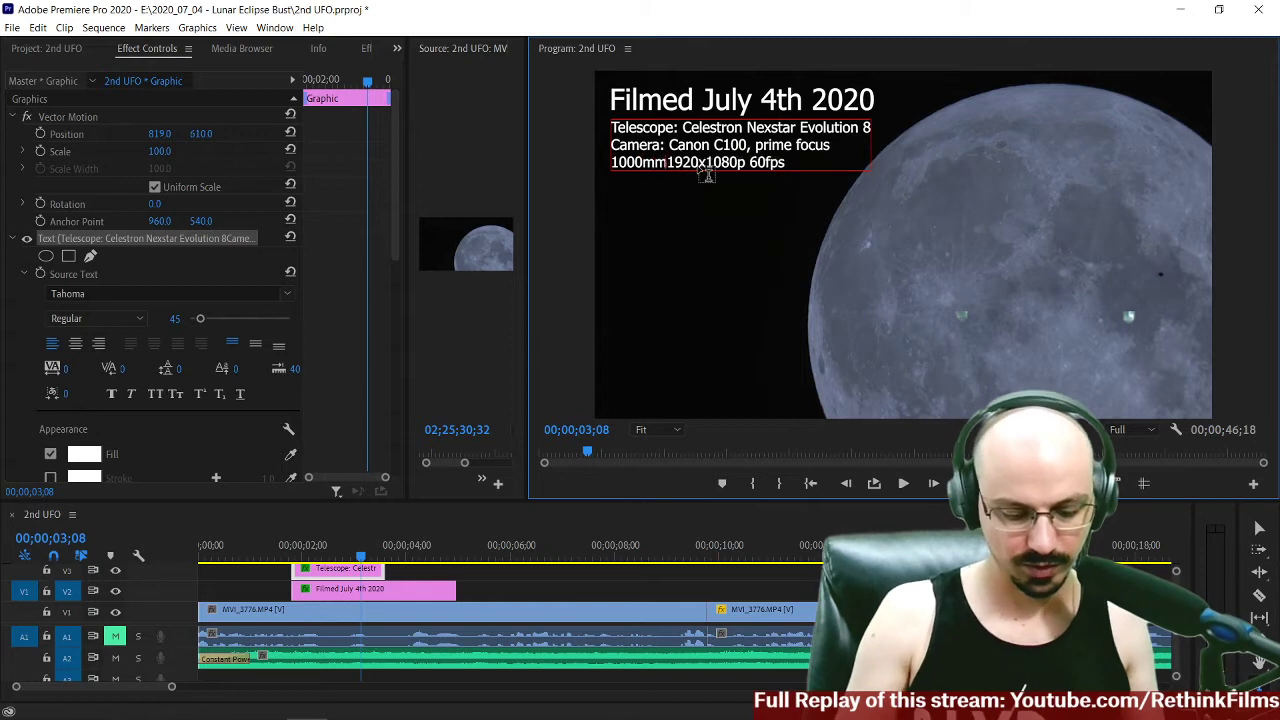
{"action": "type", "text": ", f/10"}
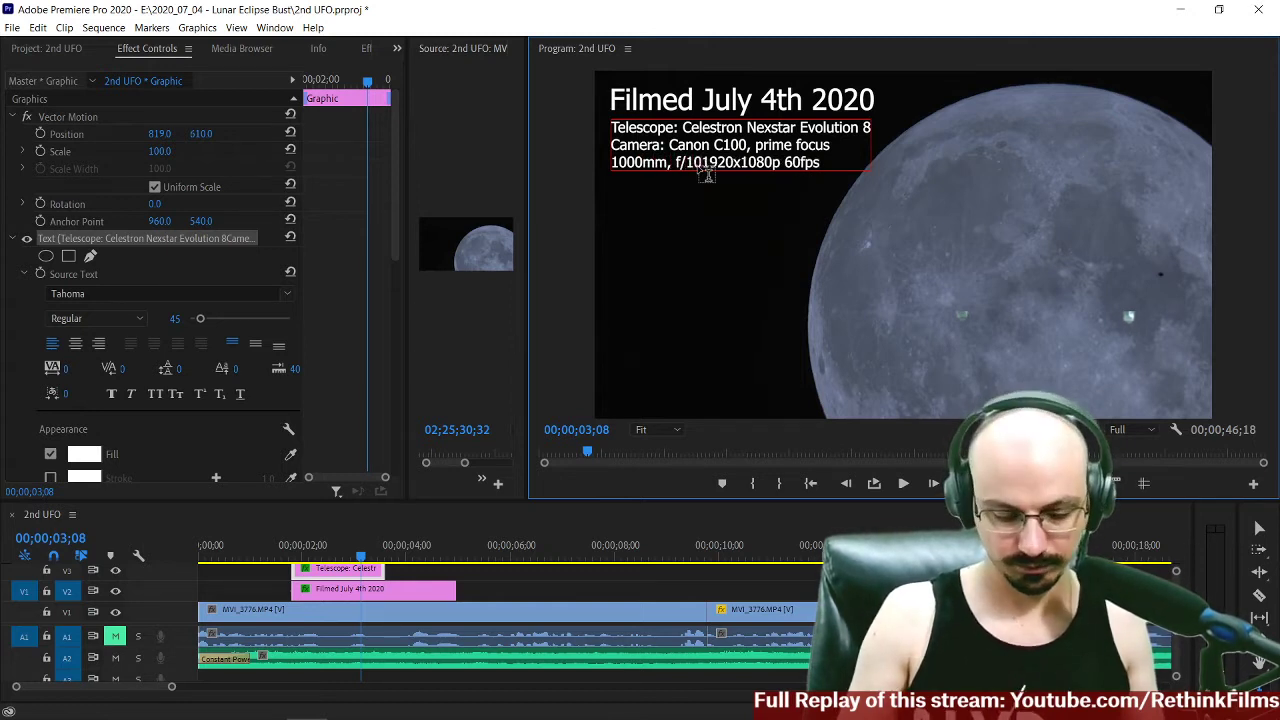
{"action": "type", "text": ","}
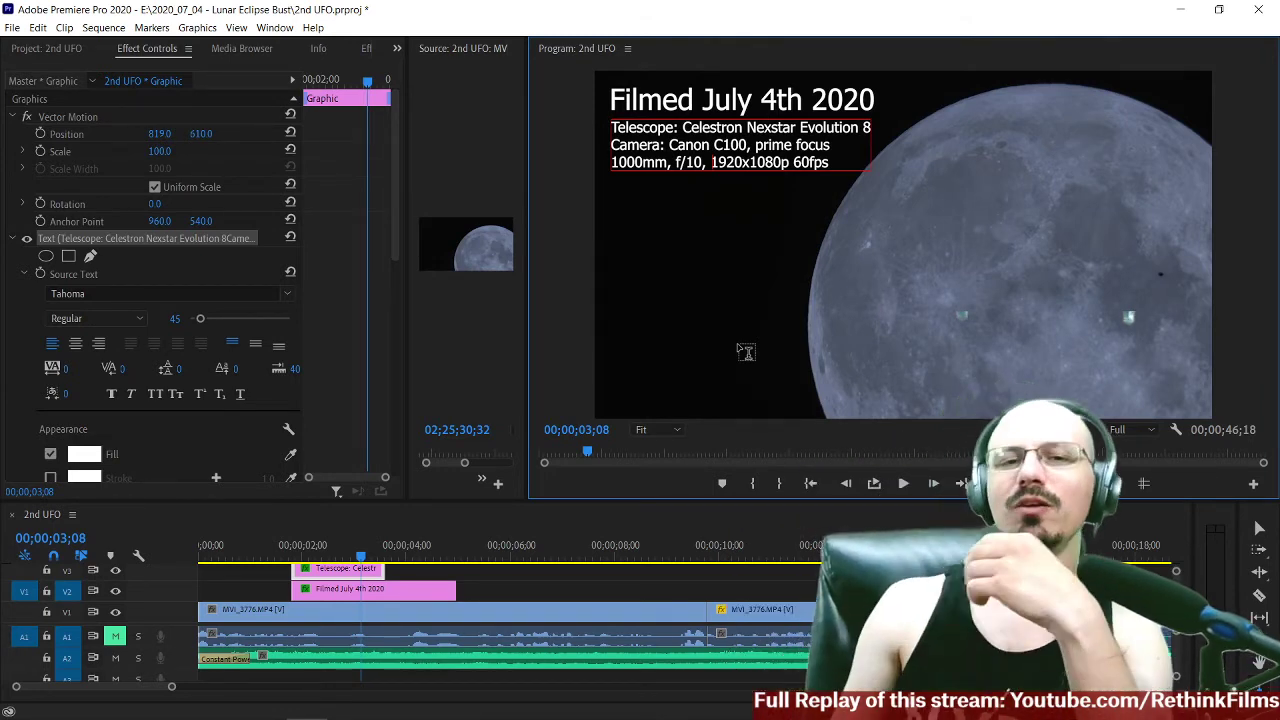
Change the focal length in the title's third line to 2032mm.
{"action": "left_click_drag", "start_coordinate": [652, 166], "coordinate": [665, 163]}
{"action": "left_click", "coordinate": [652, 168]}
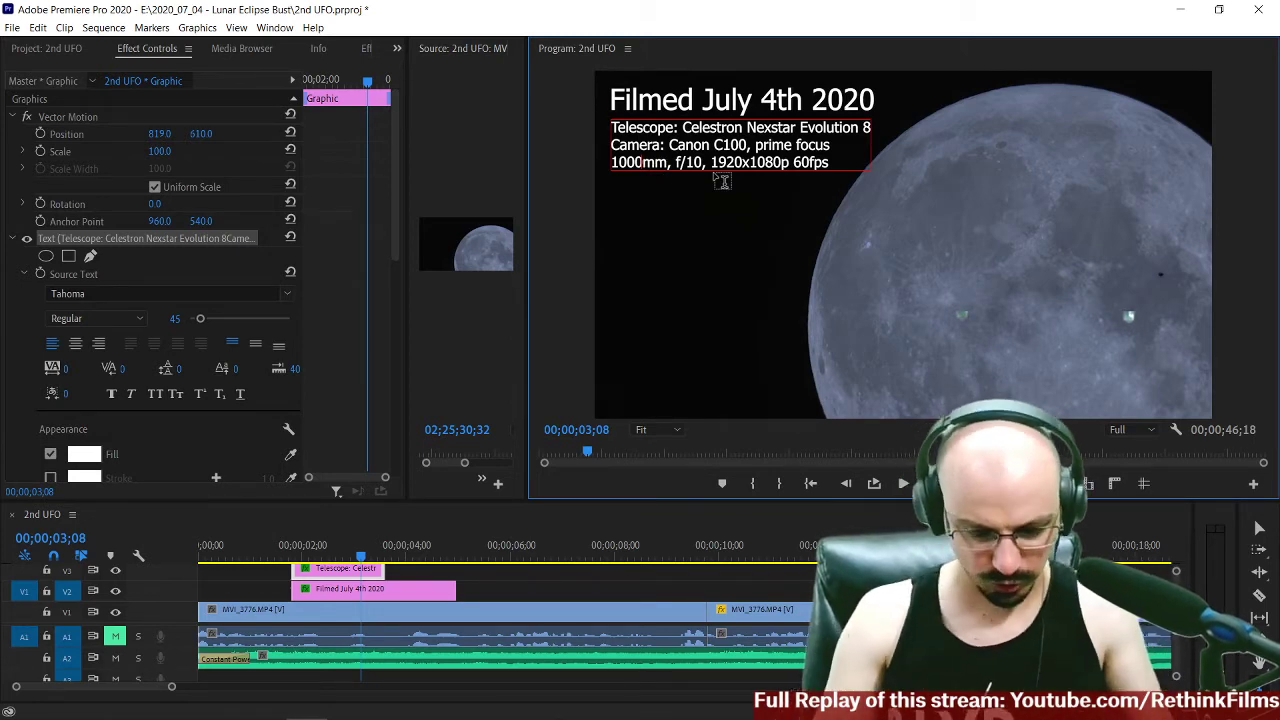
{"action": "key", "text": "BackSpace"}
{"action": "key", "text": "BackSpace"}
{"action": "key", "text": "BackSpace"}
{"action": "key", "text": "BackSpace"}
{"action": "type", "text": "2032"}
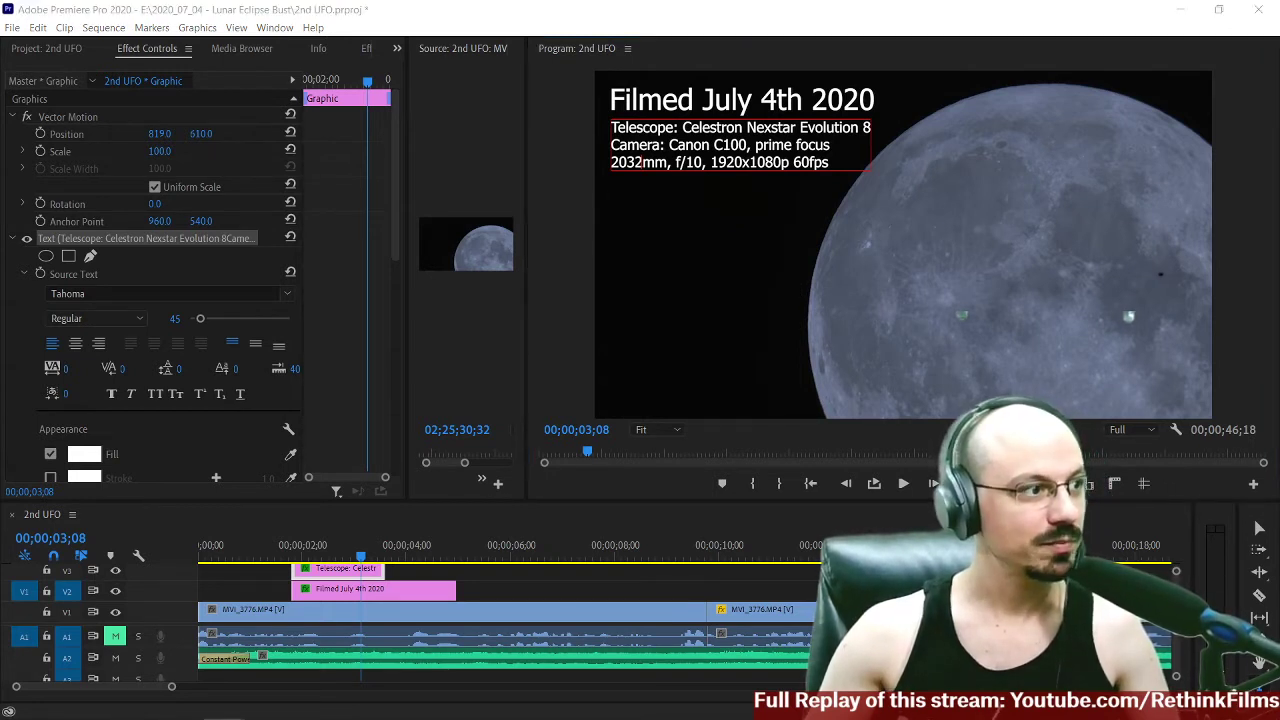
Switch to a Chrome window and search Google for the Celestron Nexstar Evolution 8's focal length.
{"action": "left_click", "coordinate": [677, 493]}
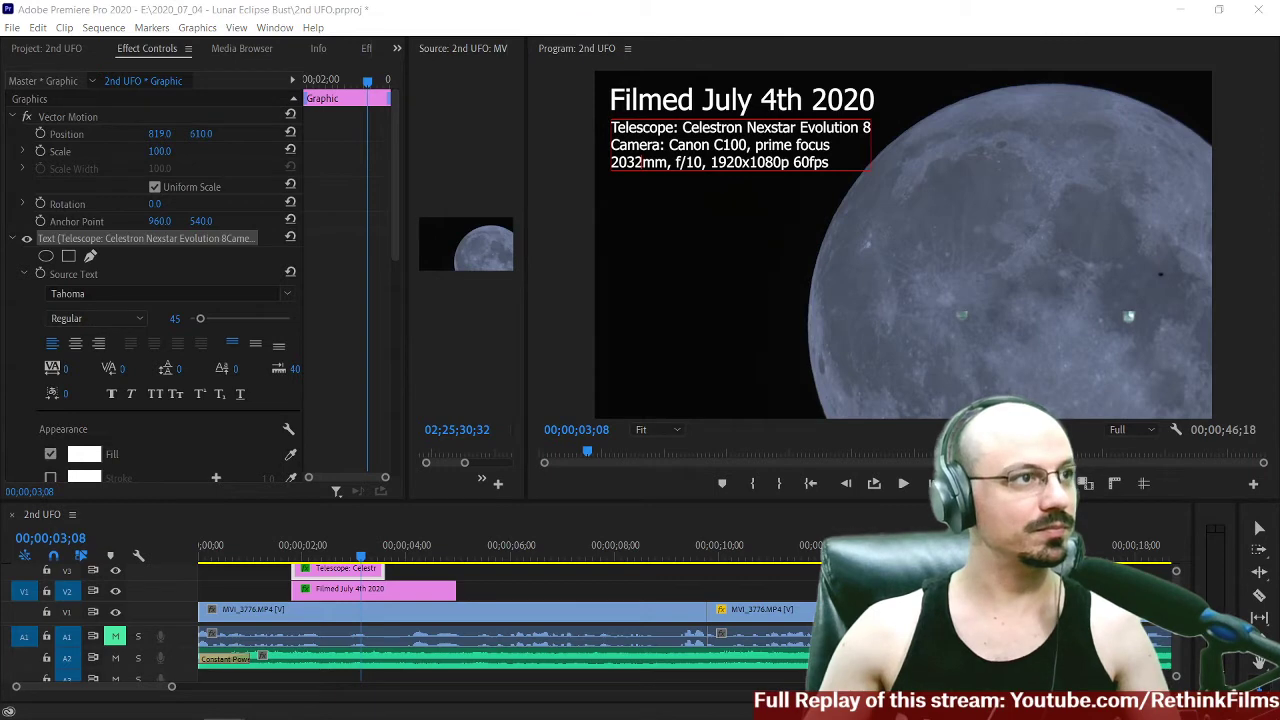
{"action": "left_click_drag", "start_coordinate": [2, 430], "coordinate": [983, 34]}
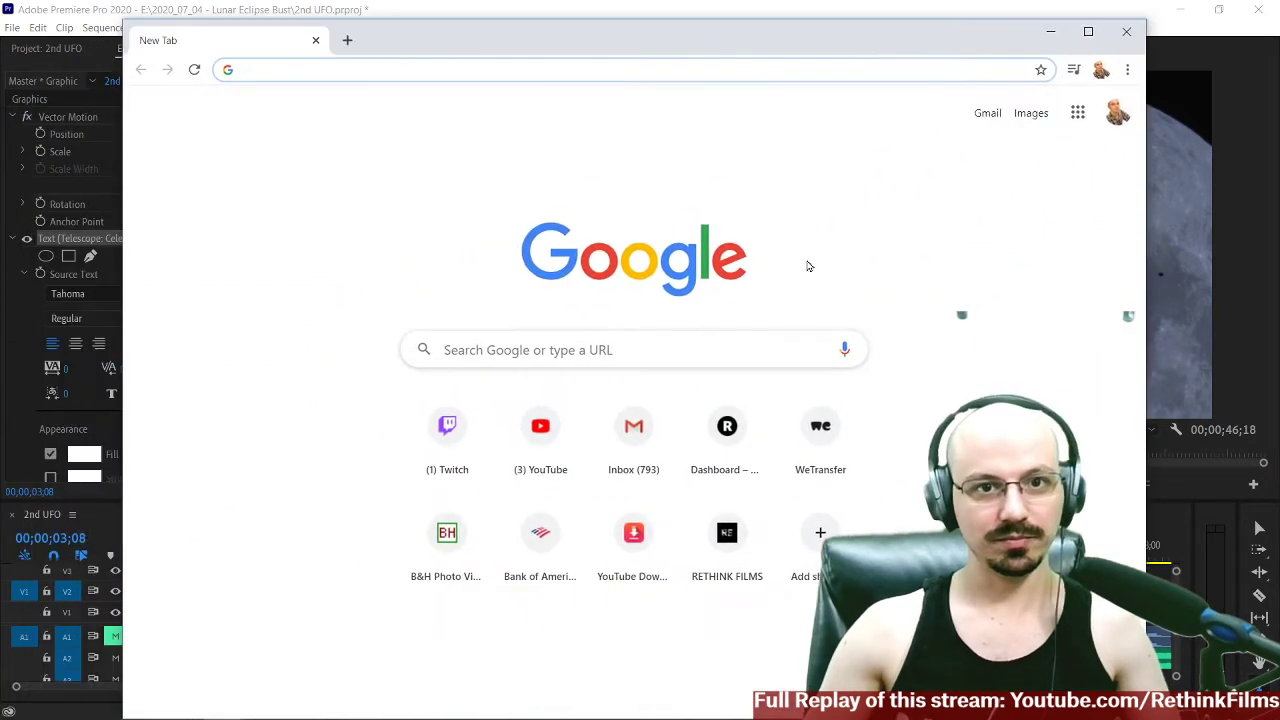
{"action": "left_click", "coordinate": [625, 349]}
{"action": "type", "text": "celest"}
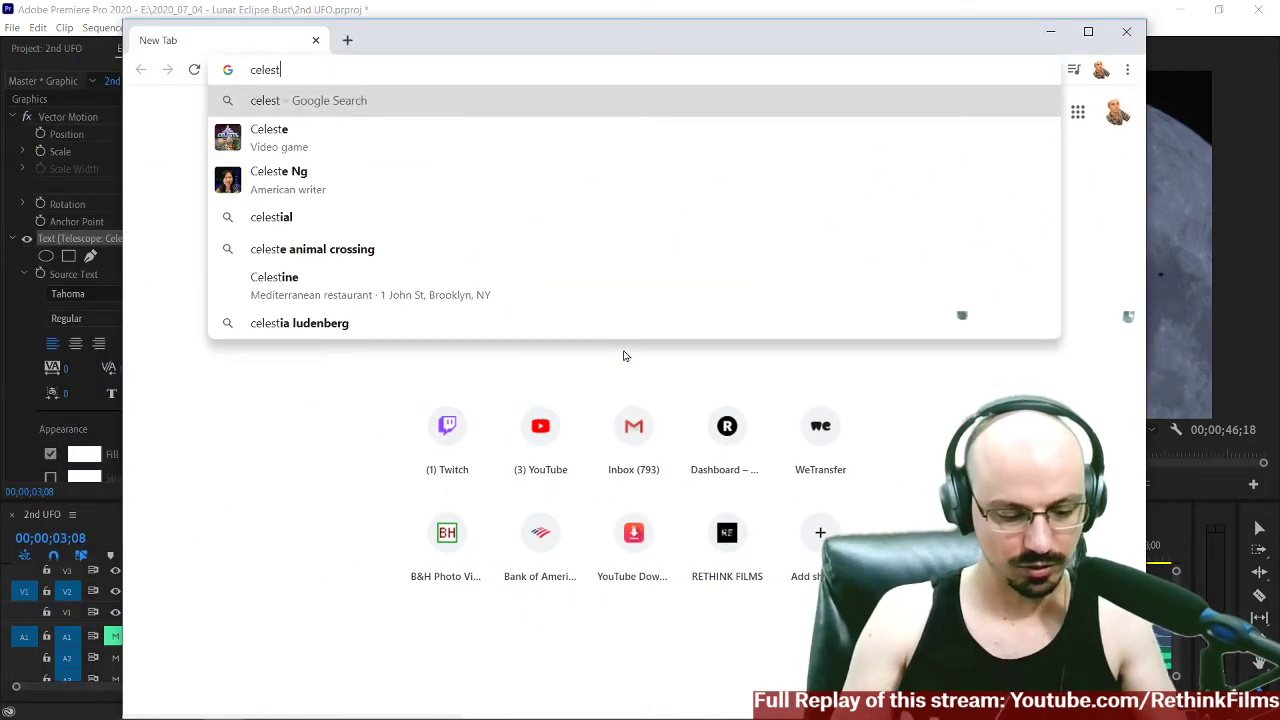
{"action": "type", "text": "ron nexst"}
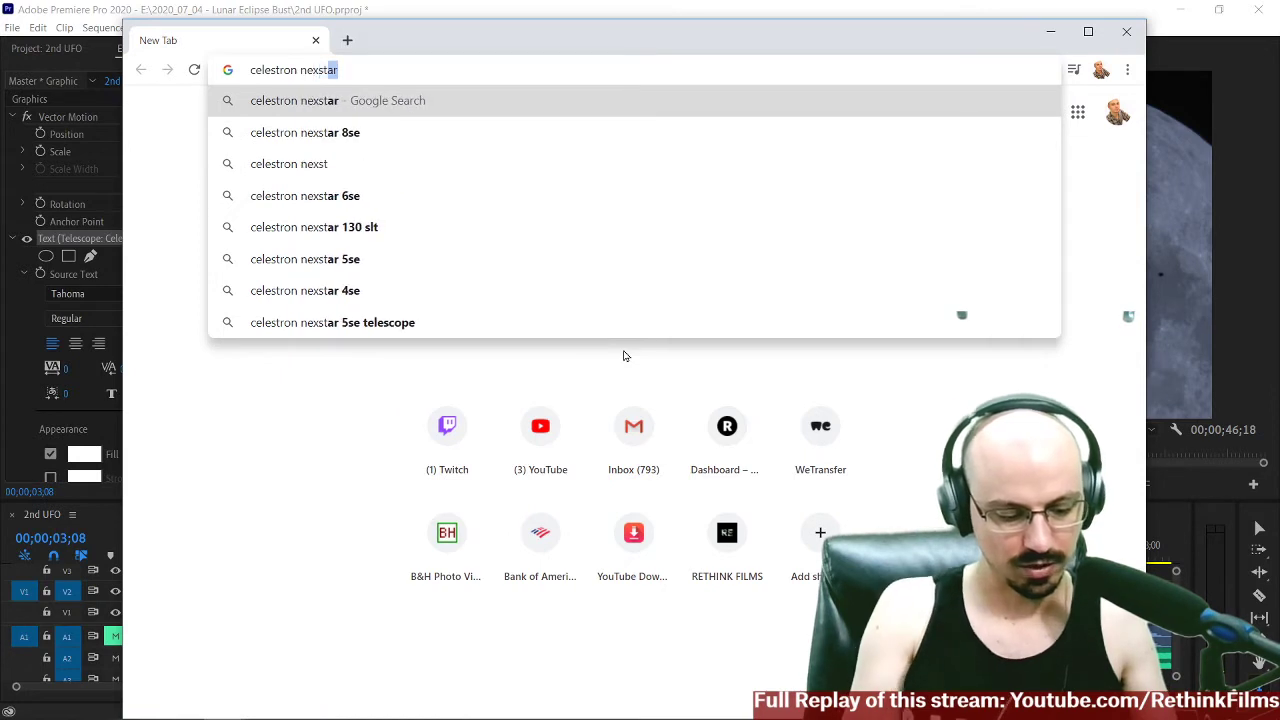
{"action": "type", "text": "ar evolution 8"}
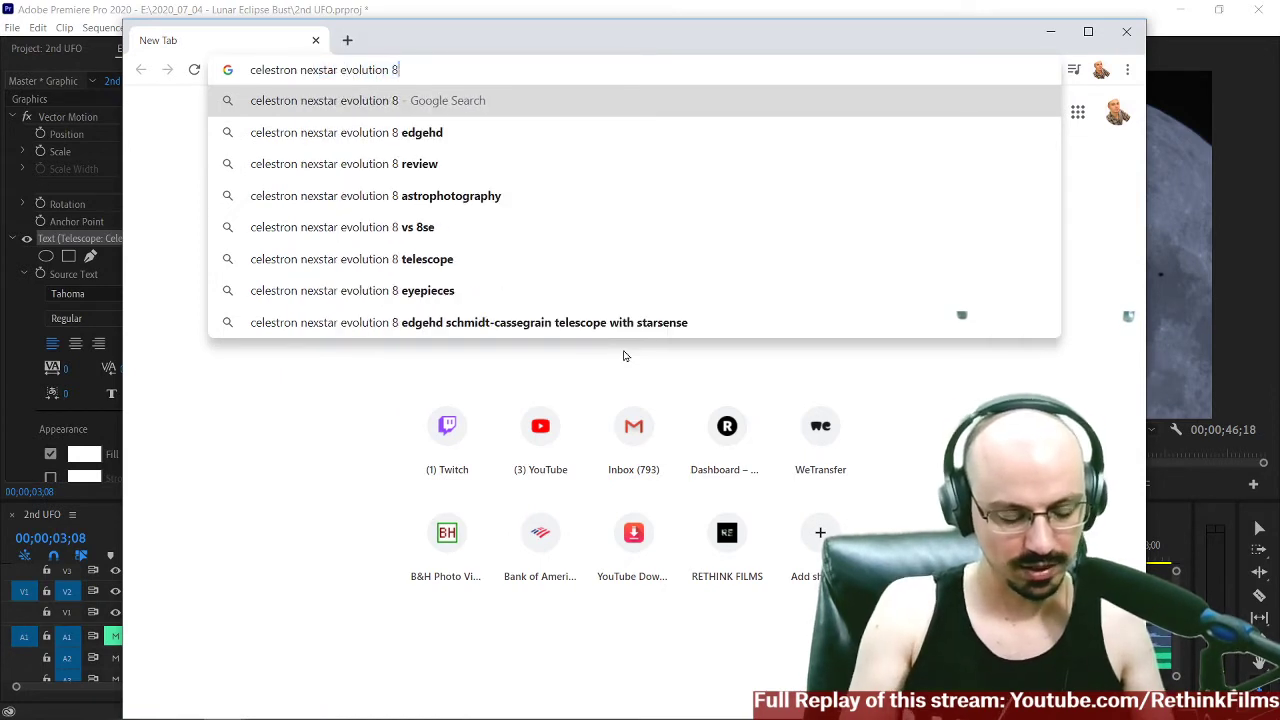
{"action": "type", "text": " fo"}
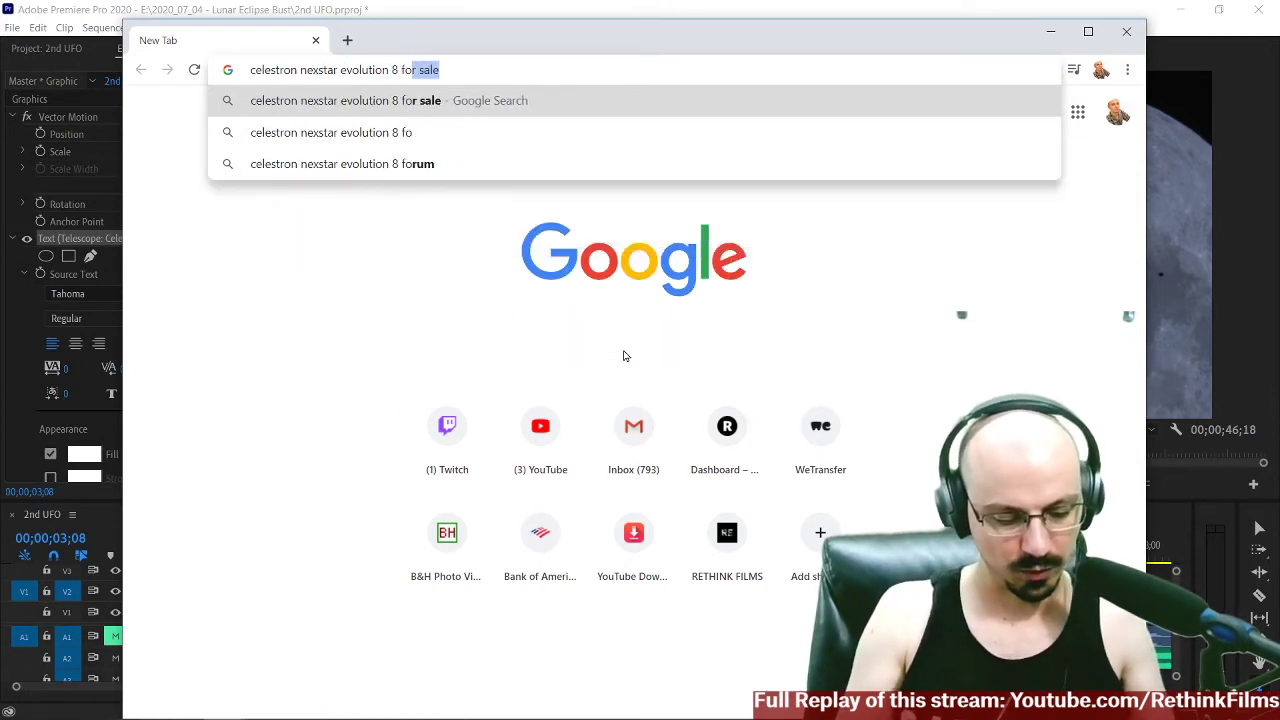
{"action": "type", "text": "cal l"}
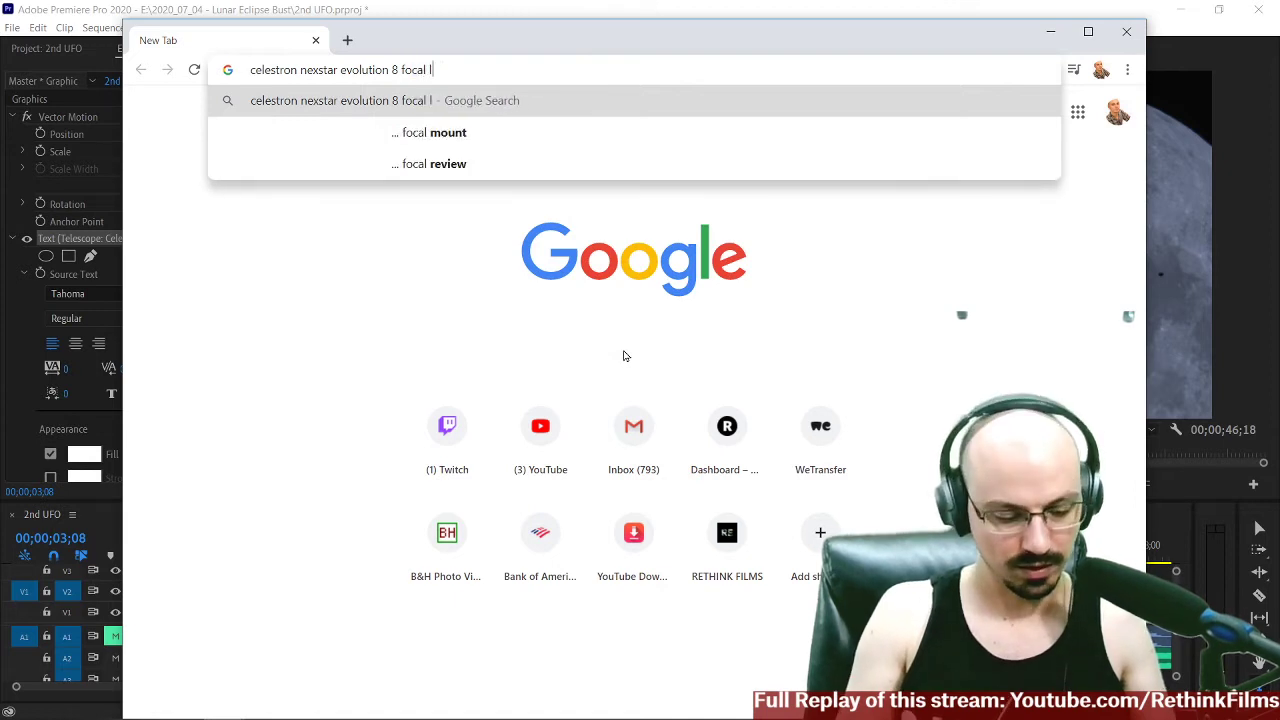
Search the web for the Celestron NexStar Evolution 8 focal length, check the optical tube specifications, and return to Premiere Pro.
{"action": "type", "text": "ength"}
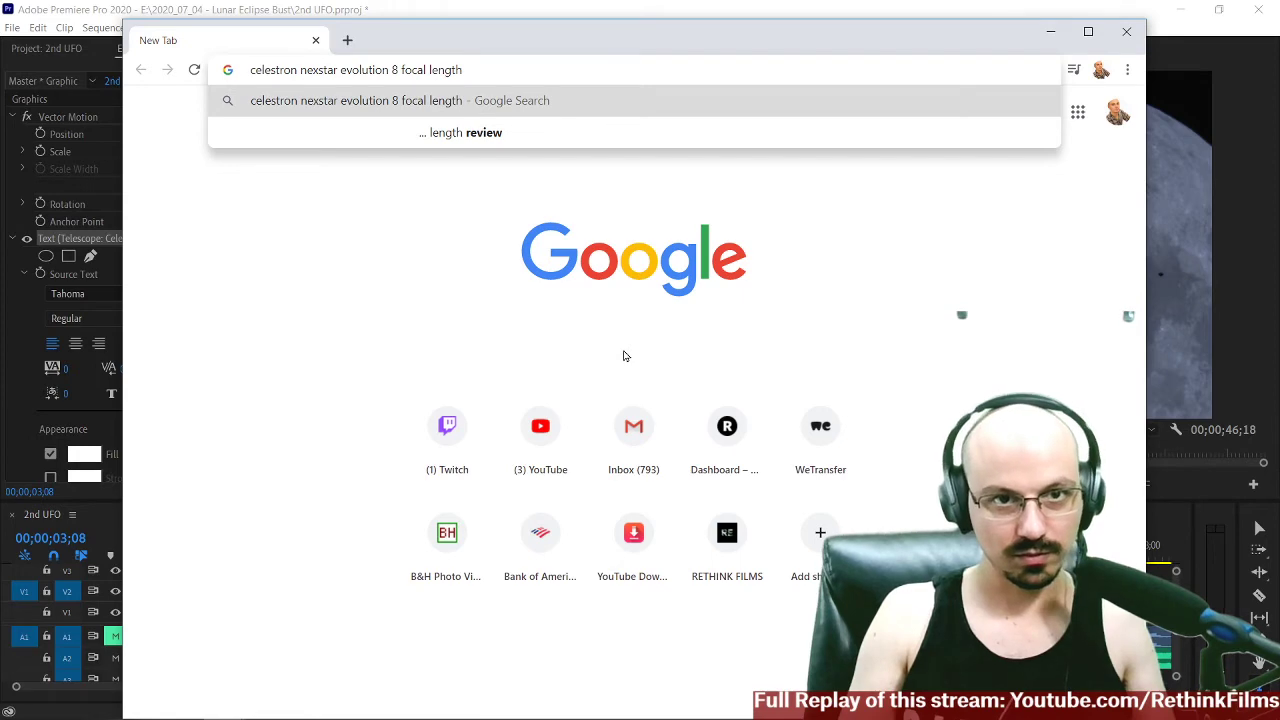
{"action": "key", "text": "Return"}
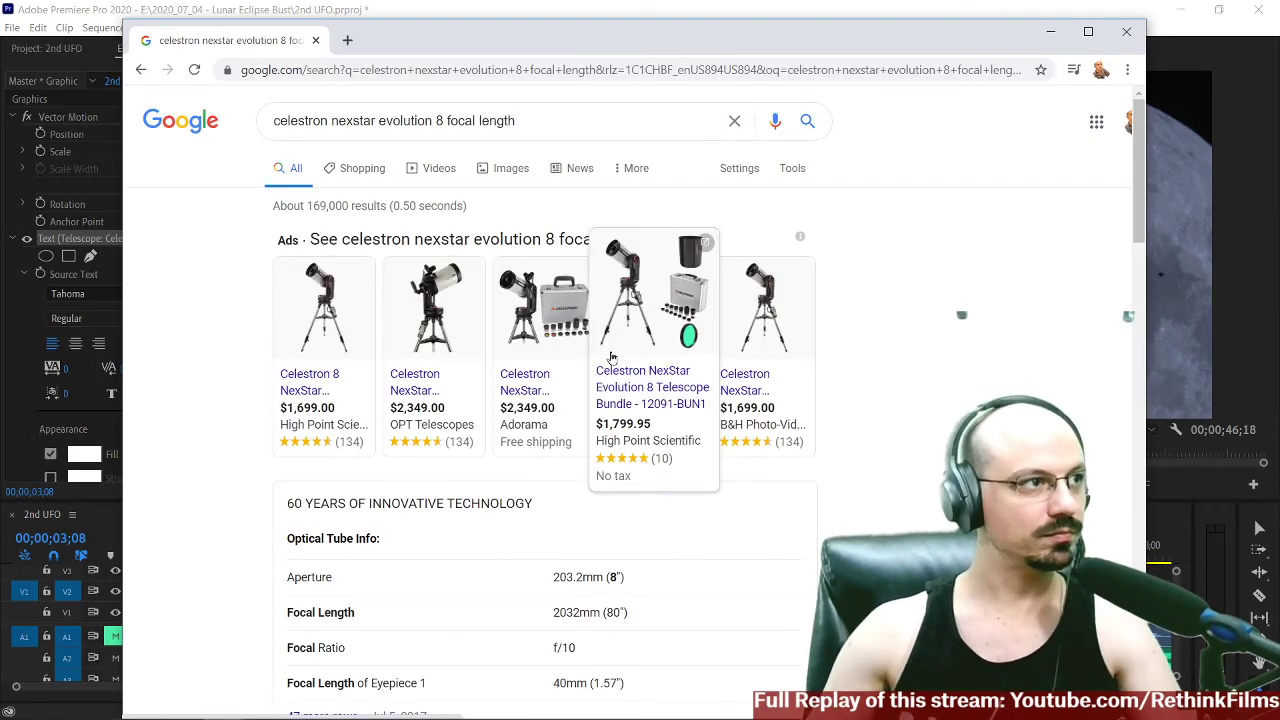
{"action": "scroll", "coordinate": [278, 375], "scroll_direction": "down", "scroll_amount": 2}
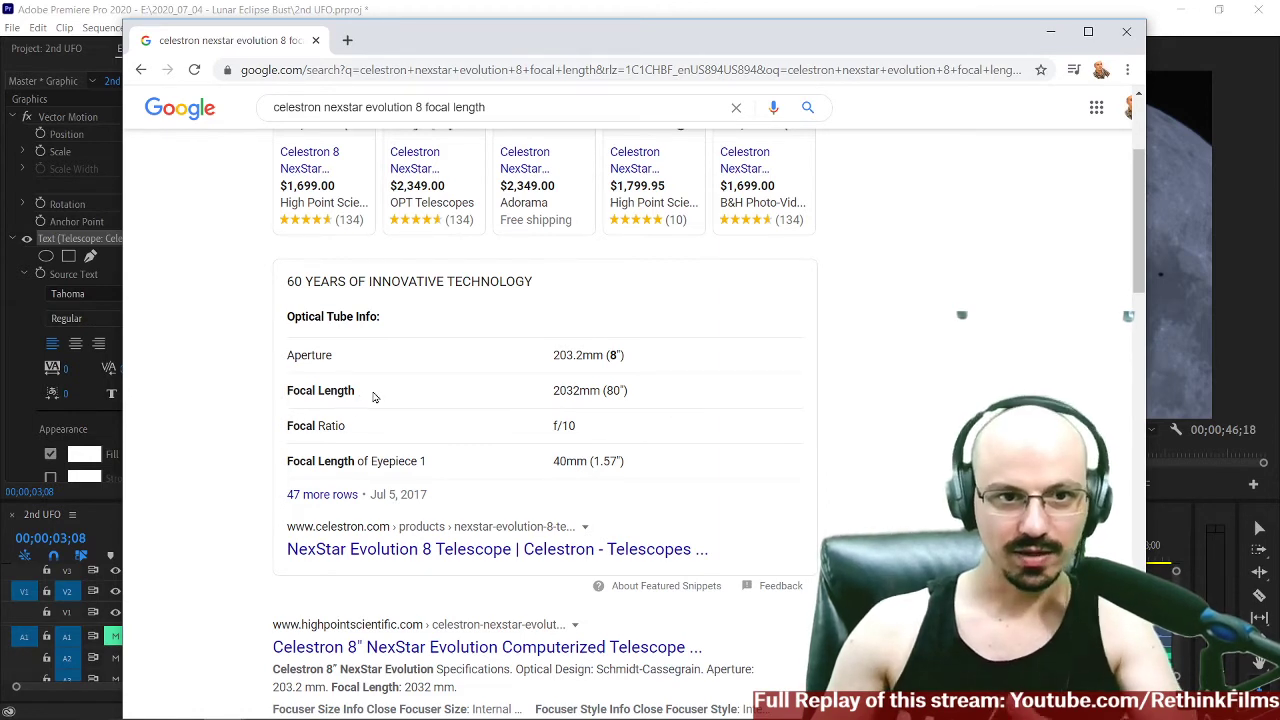
{"action": "left_click_drag", "start_coordinate": [560, 390], "coordinate": [583, 390]}
{"action": "left_click", "coordinate": [671, 406]}
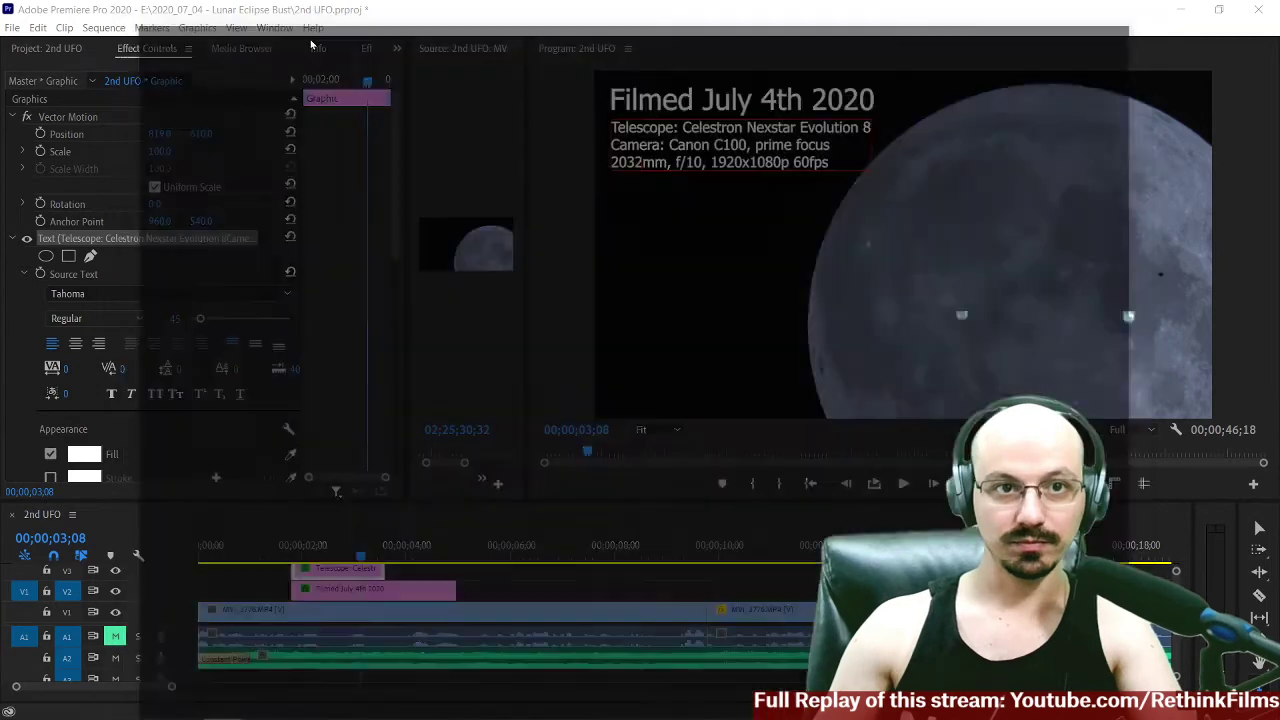
{"action": "left_click", "coordinate": [315, 40]}
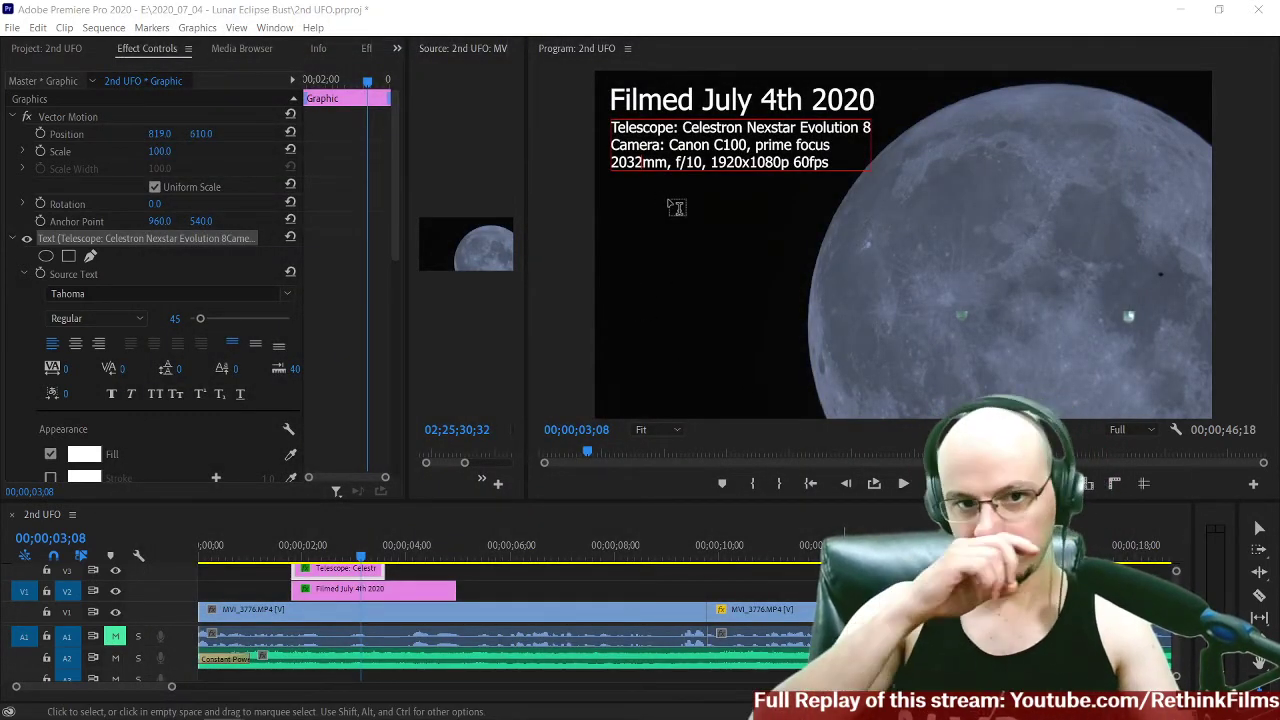
Extend both the telescope details title and the "Filmed July 4th 2020" title to span the whole first MVI_3776.MP4 clip.
{"action": "scroll", "coordinate": [270, 602], "scroll_direction": "down", "scroll_amount": 1}
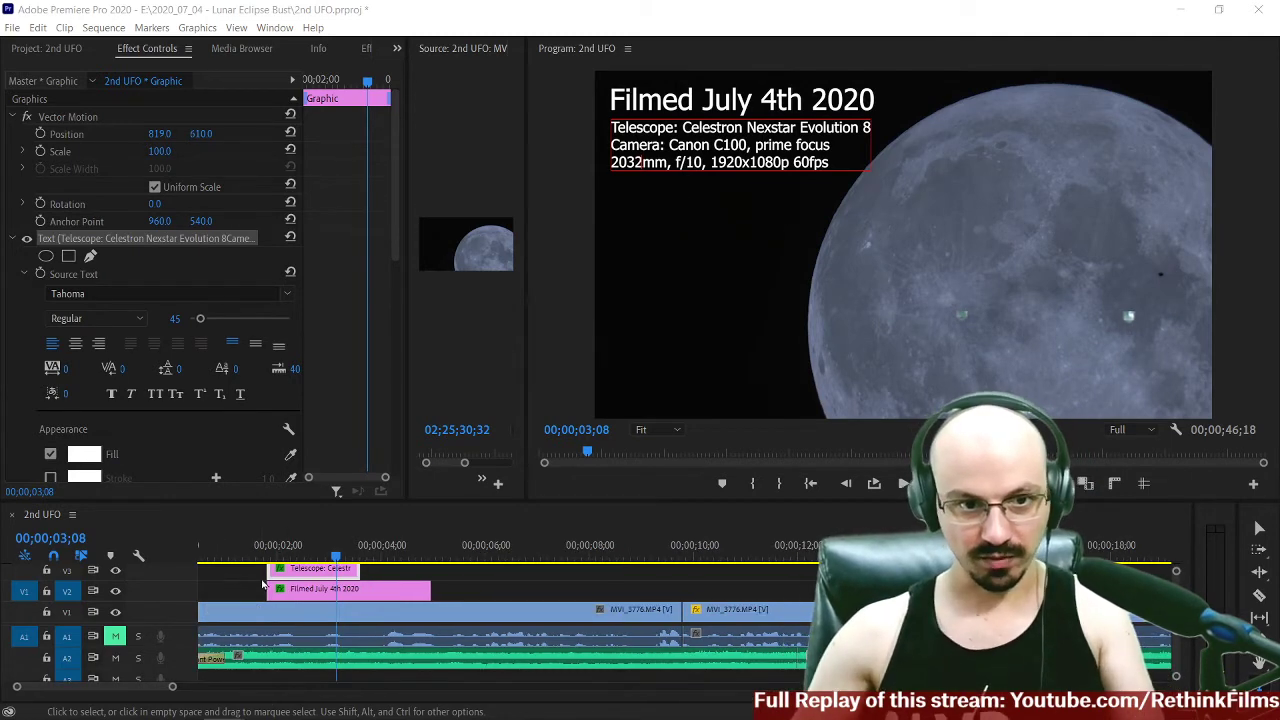
{"action": "left_click", "coordinate": [248, 574]}
{"action": "key", "text": "minus"}
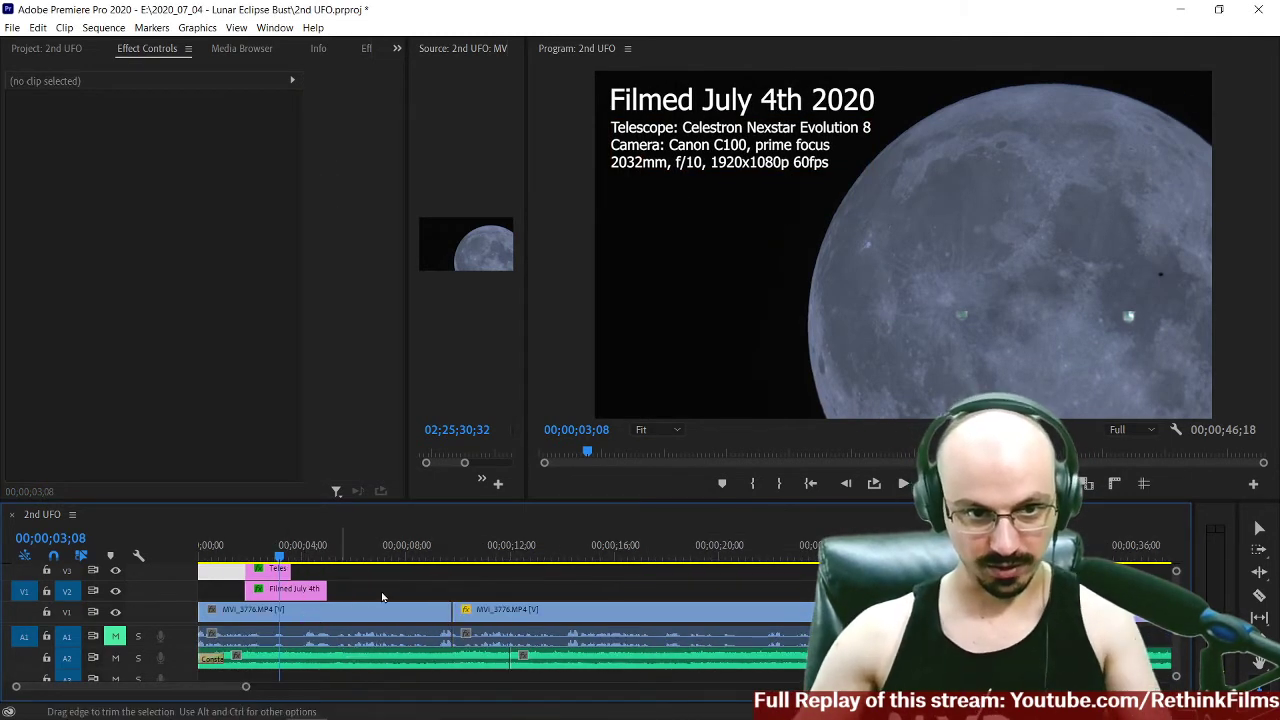
{"action": "left_click_drag", "start_coordinate": [217, 586], "coordinate": [451, 570]}
{"action": "left_click", "coordinate": [441, 570]}
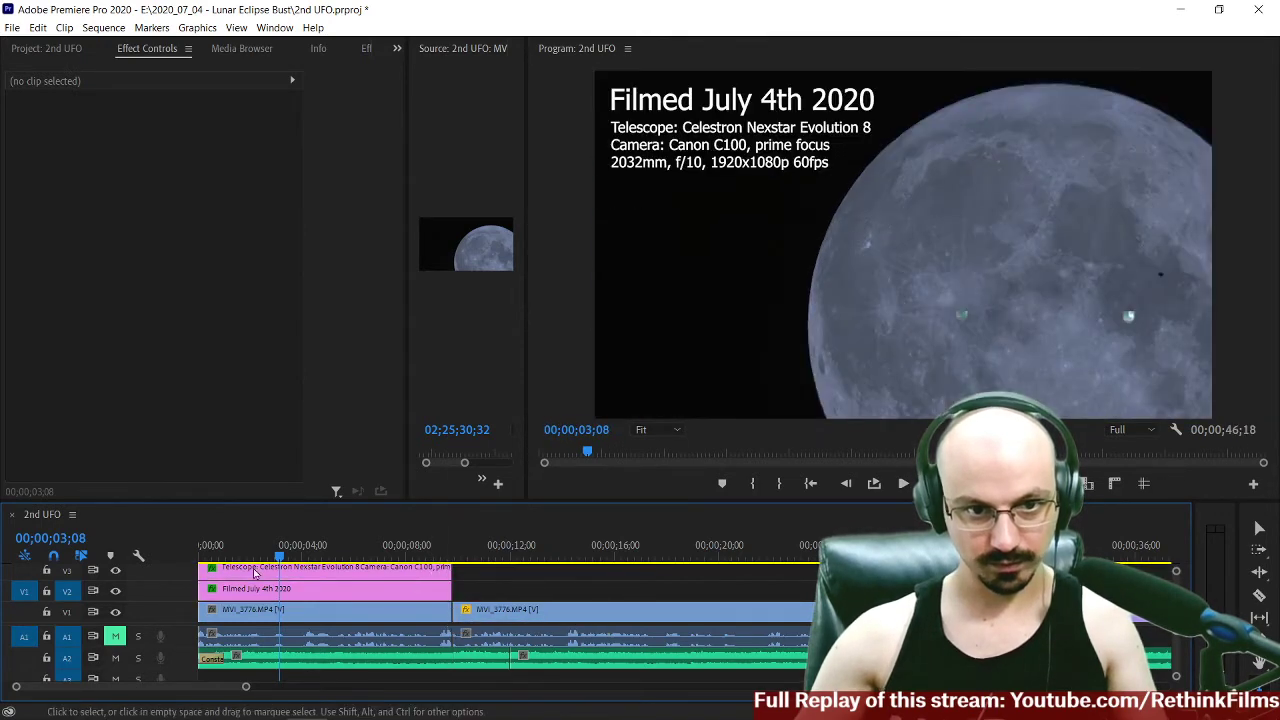
Play the sequence from the start and again from about 7 seconds to check the titles across the cut to the second clip.
{"action": "key", "text": "Home"}
{"action": "key", "text": "space"}
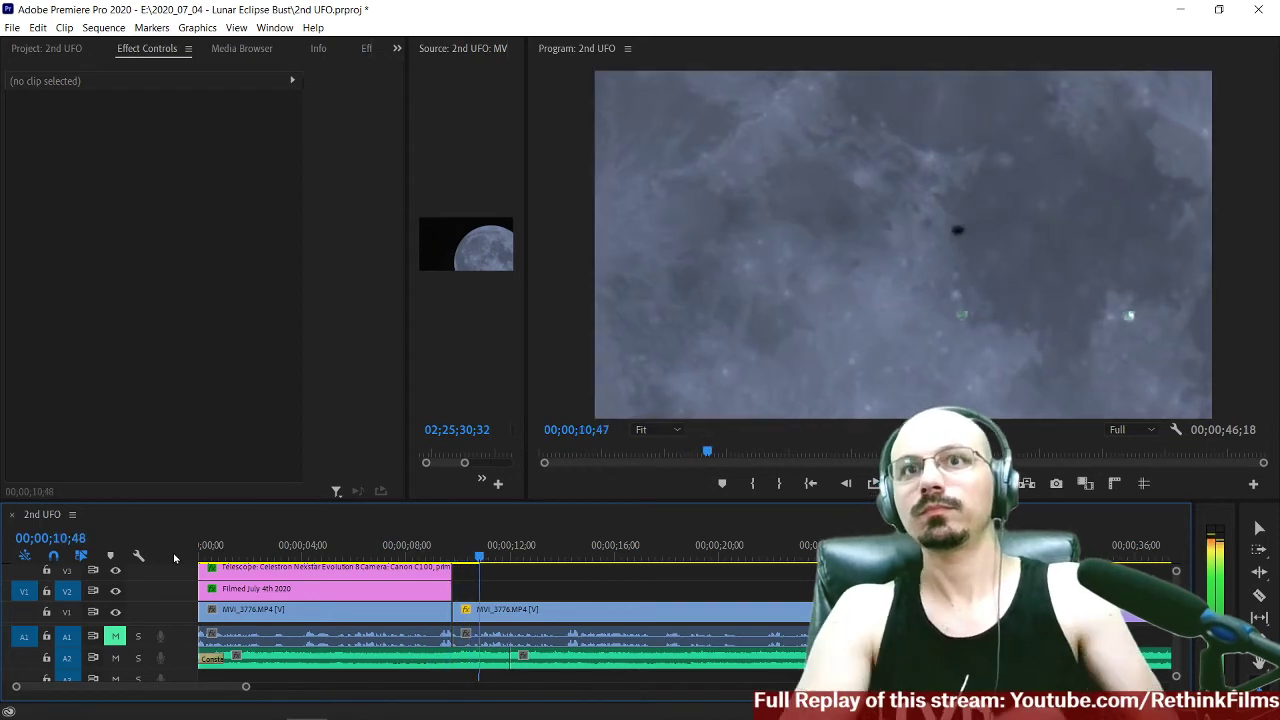
{"action": "key", "text": "space"}
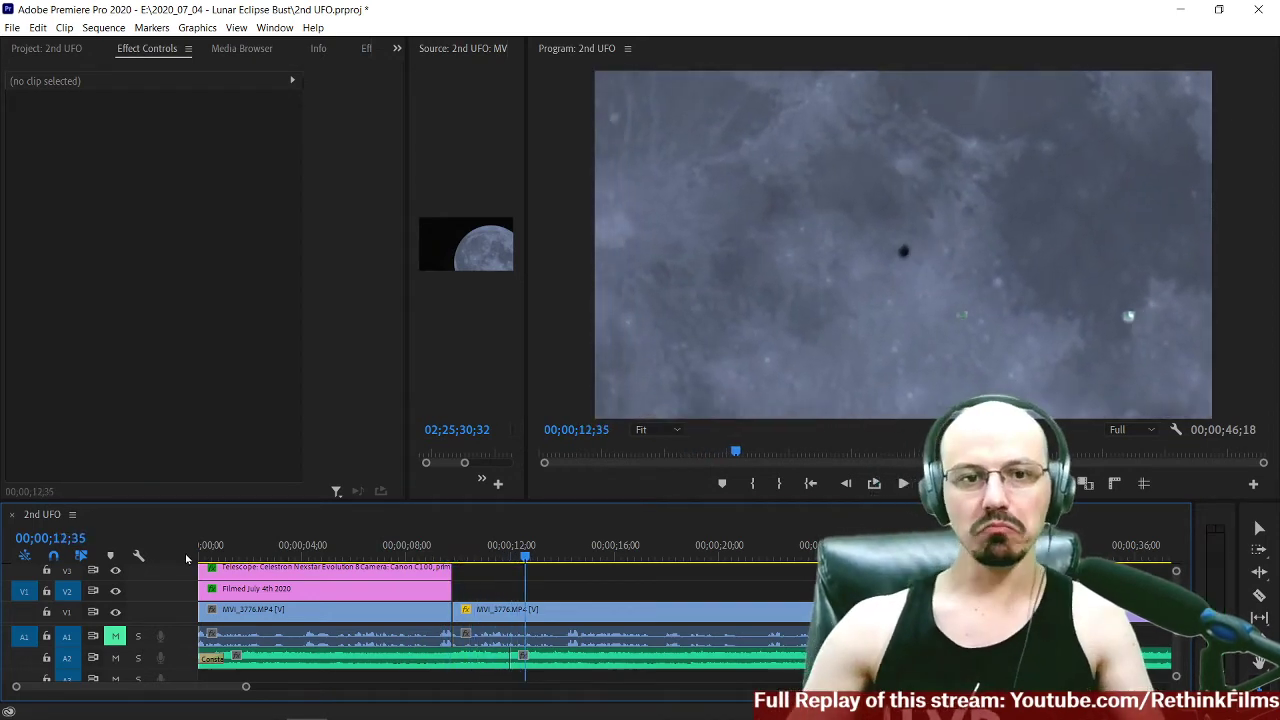
{"action": "key", "text": "Home"}
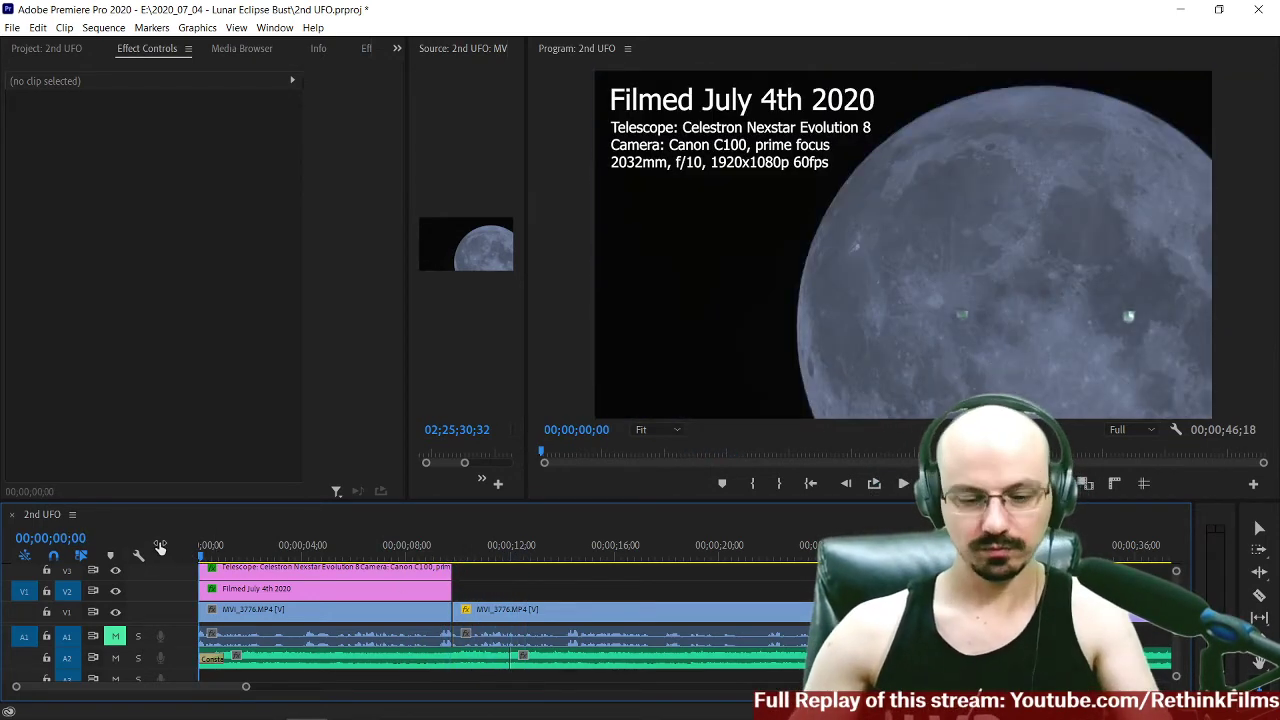
{"action": "key", "text": "space"}
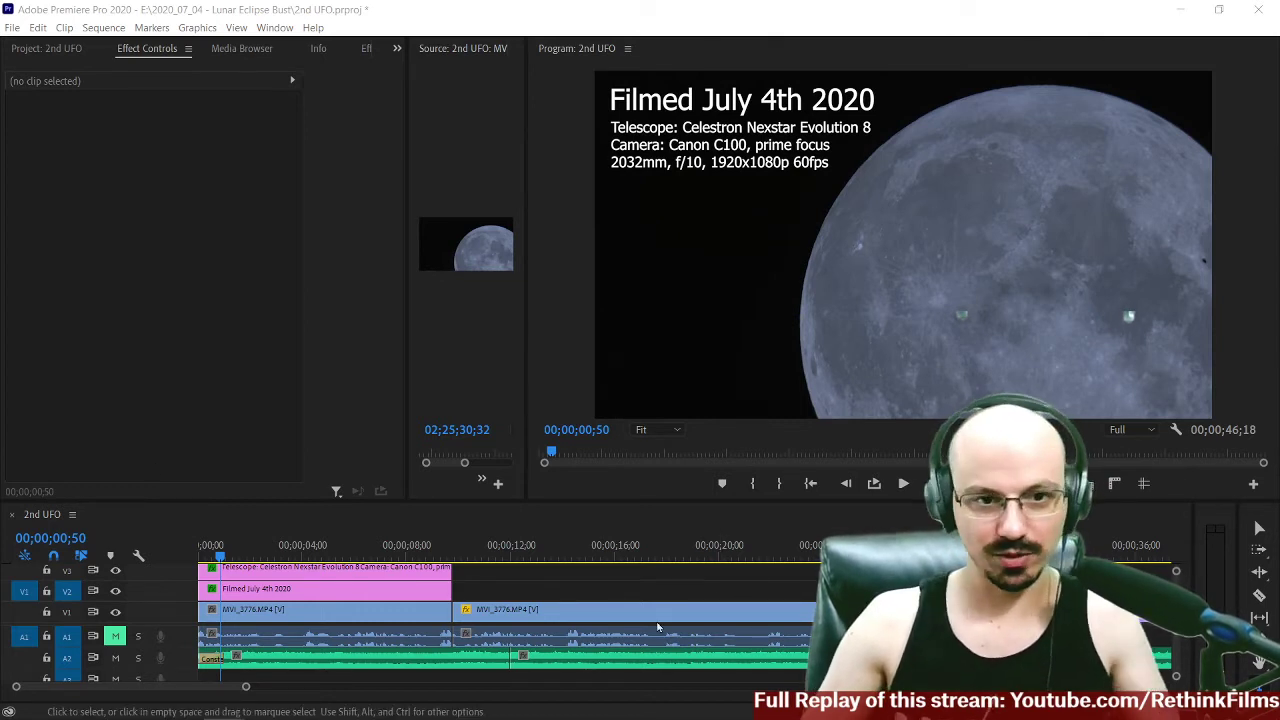
{"action": "left_click", "coordinate": [390, 555]}
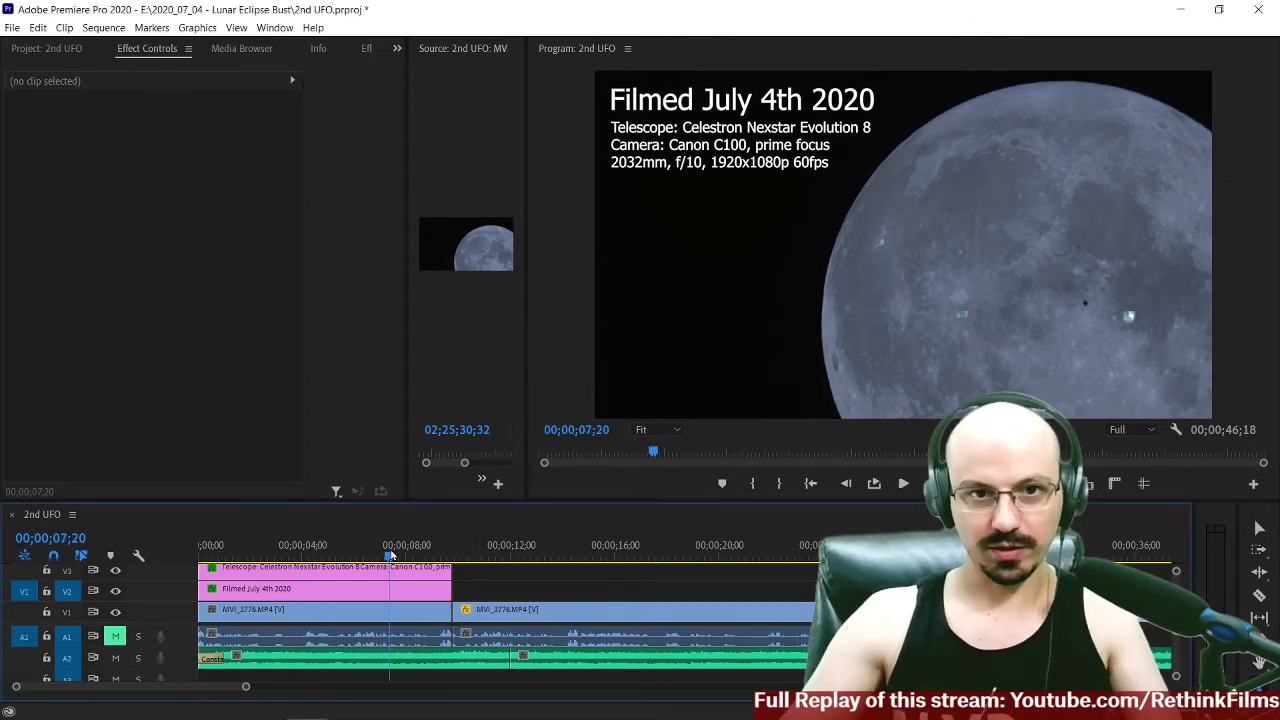
{"action": "key", "text": "space"}
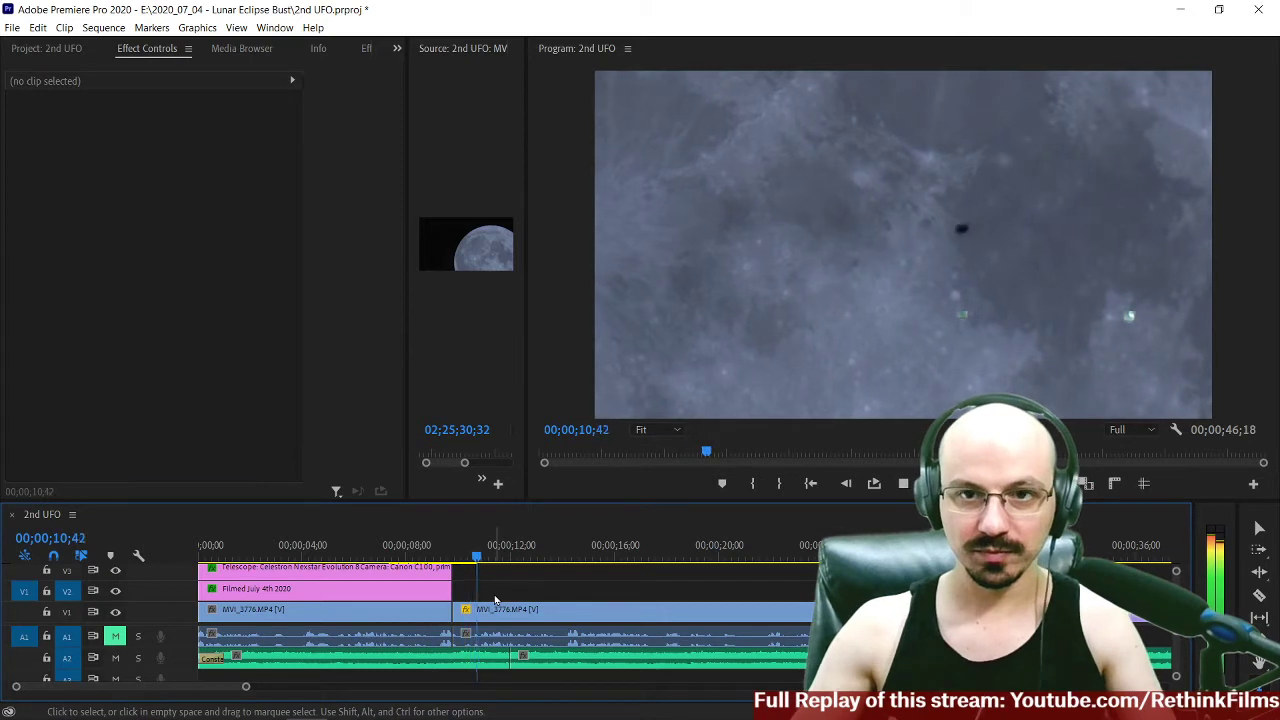
{"action": "key", "text": "space"}
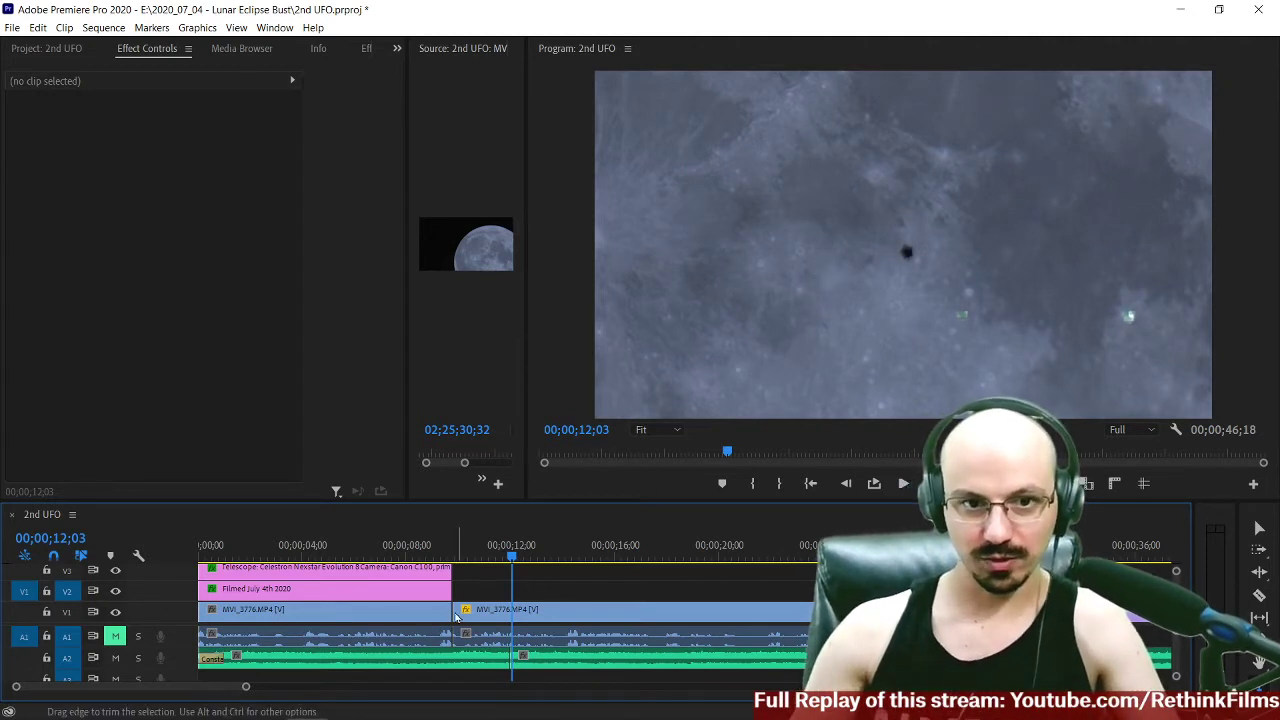
Split the "Filmed July 4th 2020" title at about 7.5 seconds and move the cut-off piece to the start of the second MVI_3776.MP4 clip.
{"action": "key", "text": "c"}
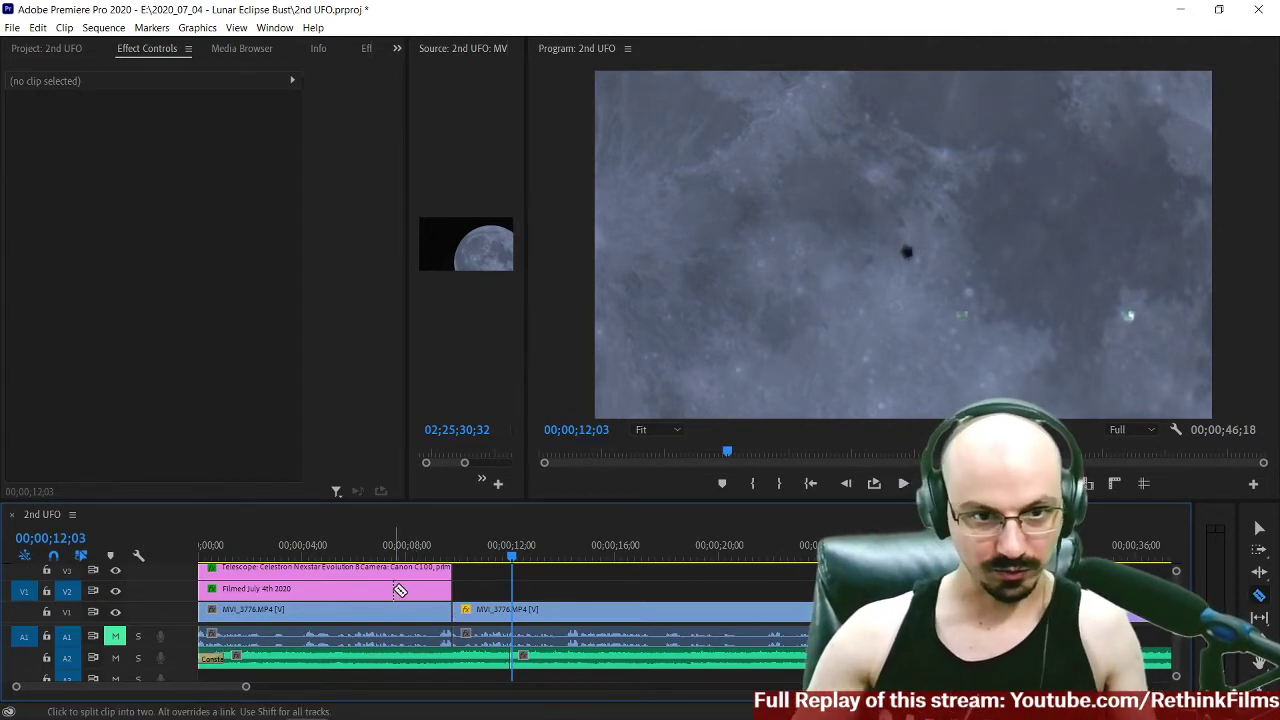
{"action": "left_click", "coordinate": [393, 594]}
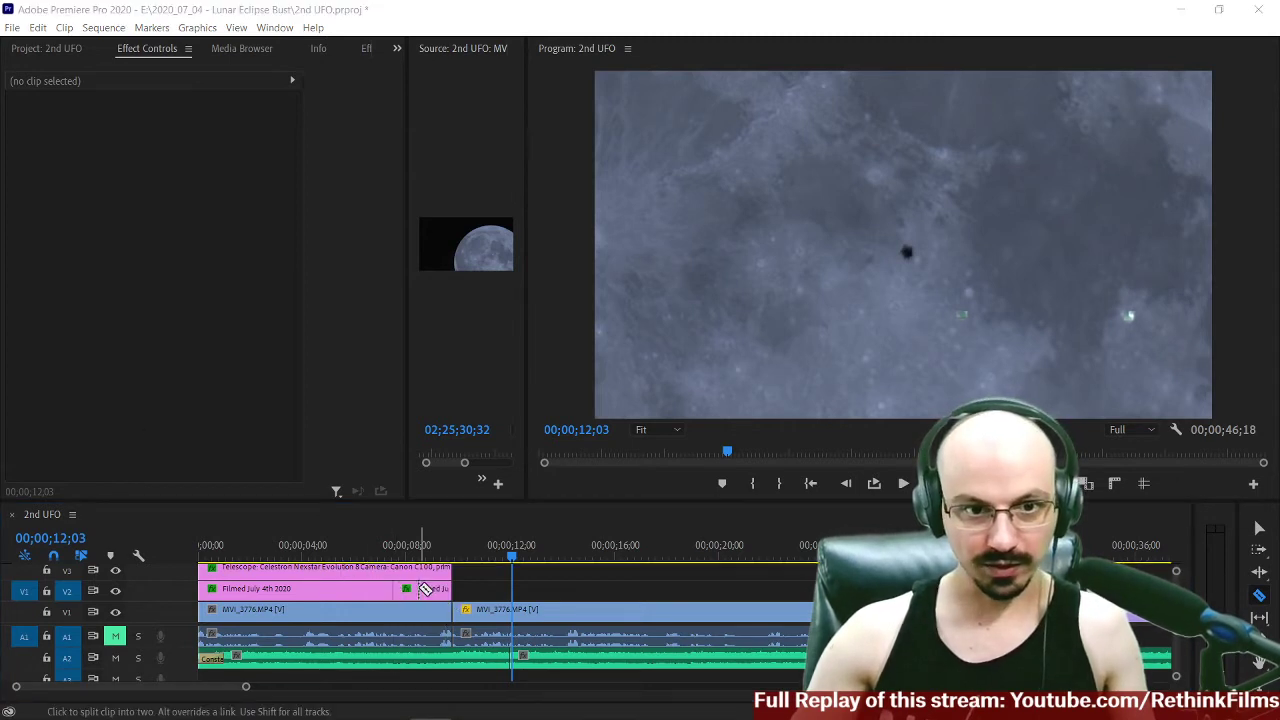
{"action": "key", "text": "v"}
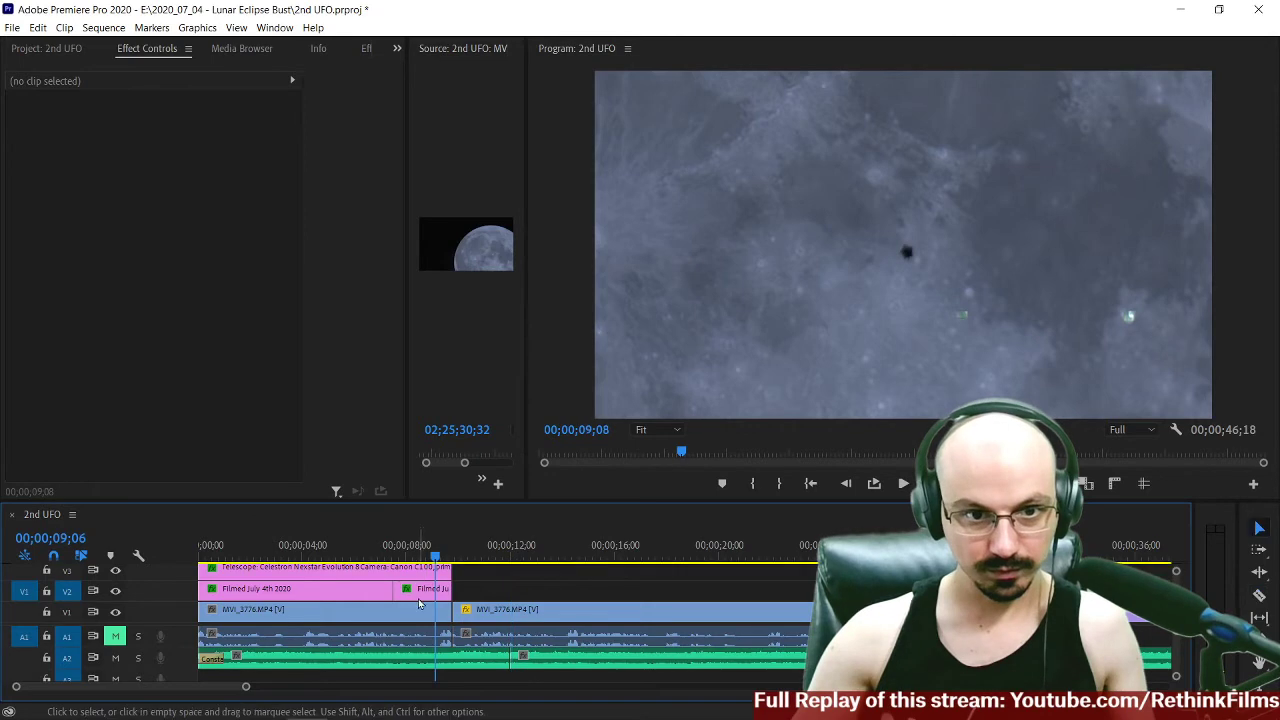
{"action": "left_click", "coordinate": [437, 547]}
{"action": "left_click_drag", "start_coordinate": [425, 589], "coordinate": [480, 589]}
Extend the first "Filmed July 4th 2020" title to the end of the first video clip and the second one to the sequence's end.
{"action": "left_click_drag", "start_coordinate": [402, 592], "coordinate": [447, 590]}
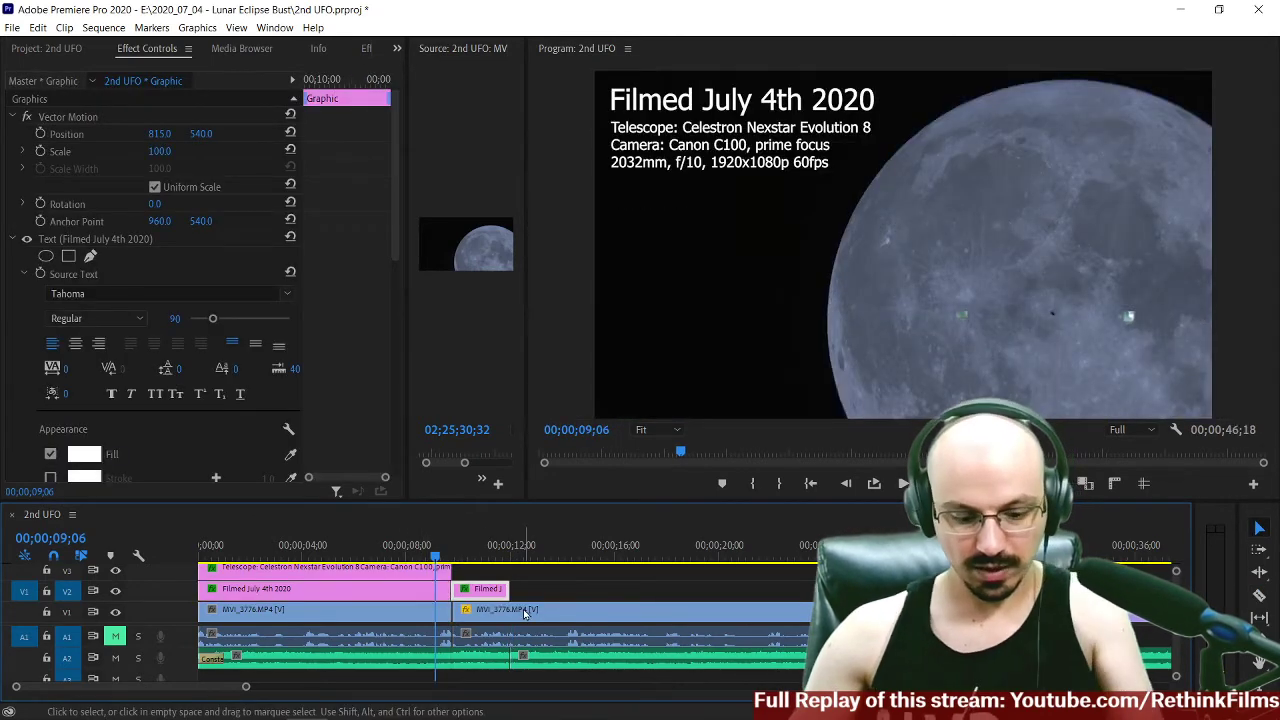
{"action": "key", "text": "minus"}
{"action": "left_click_drag", "start_coordinate": [409, 590], "coordinate": [800, 590]}
Replace the second title's text with "YOUTUBE.COM/DICASAFILM".
{"action": "left_click", "coordinate": [389, 553]}
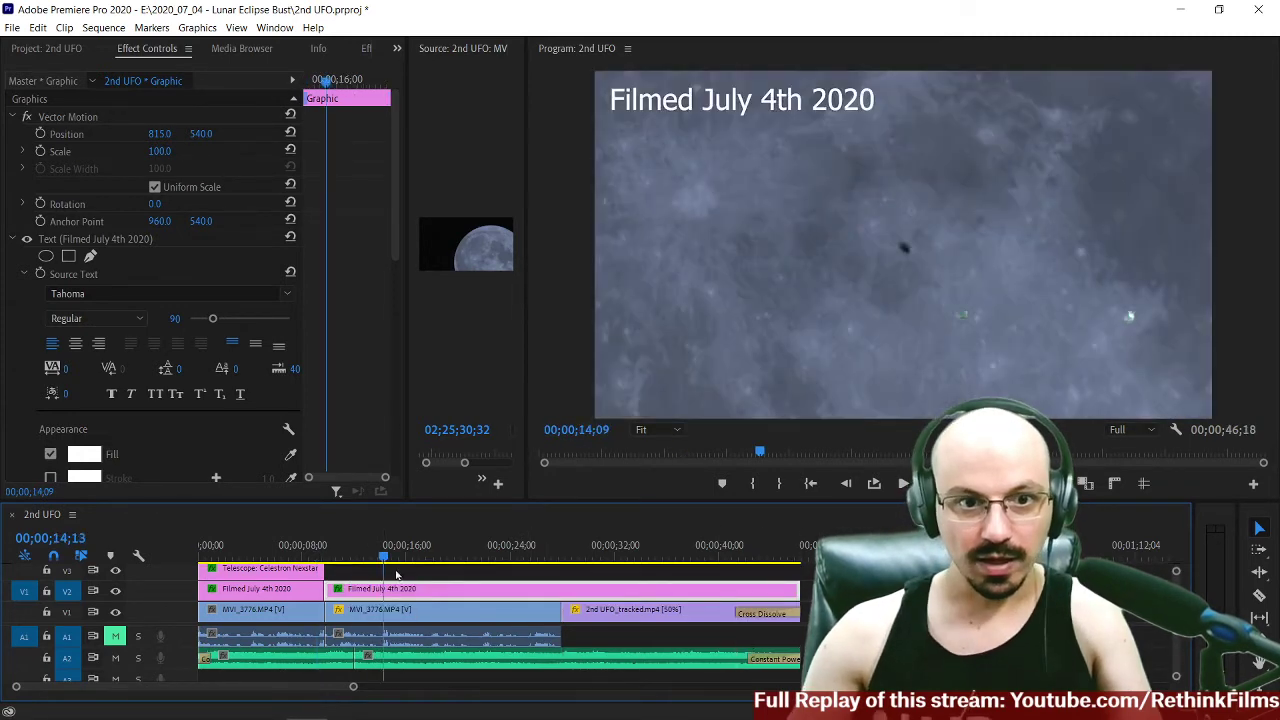
{"action": "key", "text": "Right"}
{"action": "key", "text": "Right"}
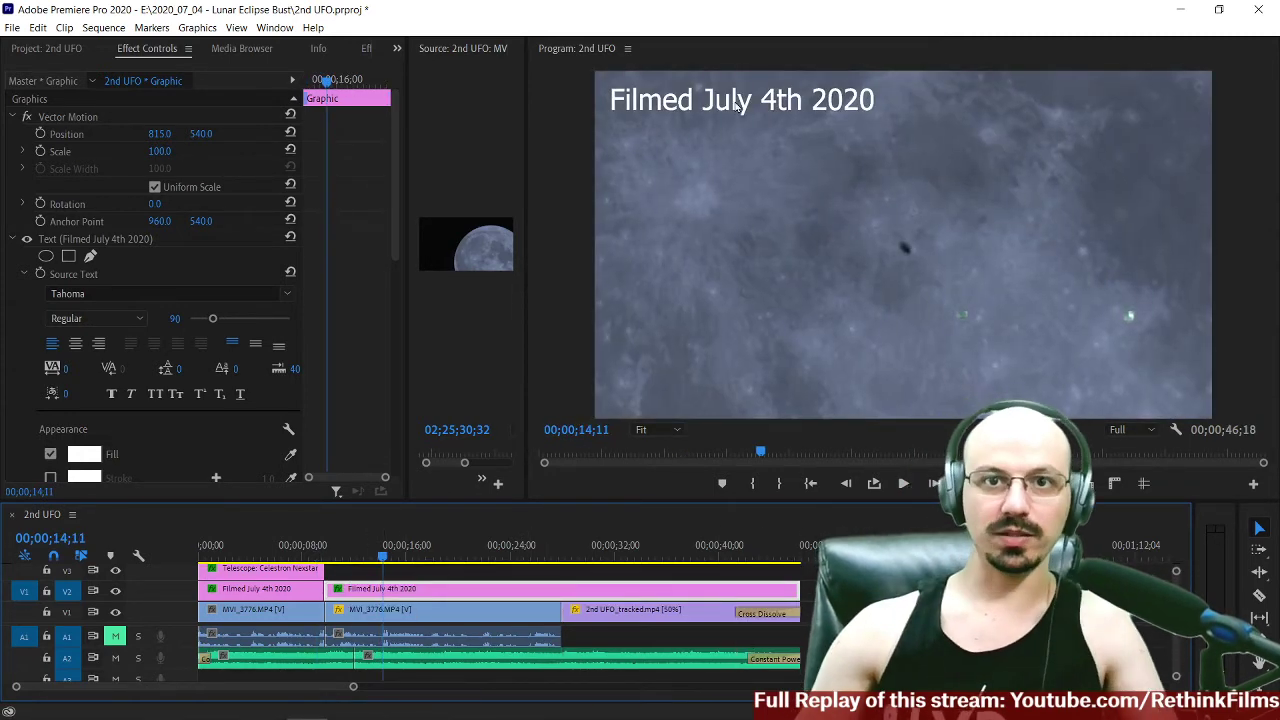
{"action": "left_click", "coordinate": [737, 101]}
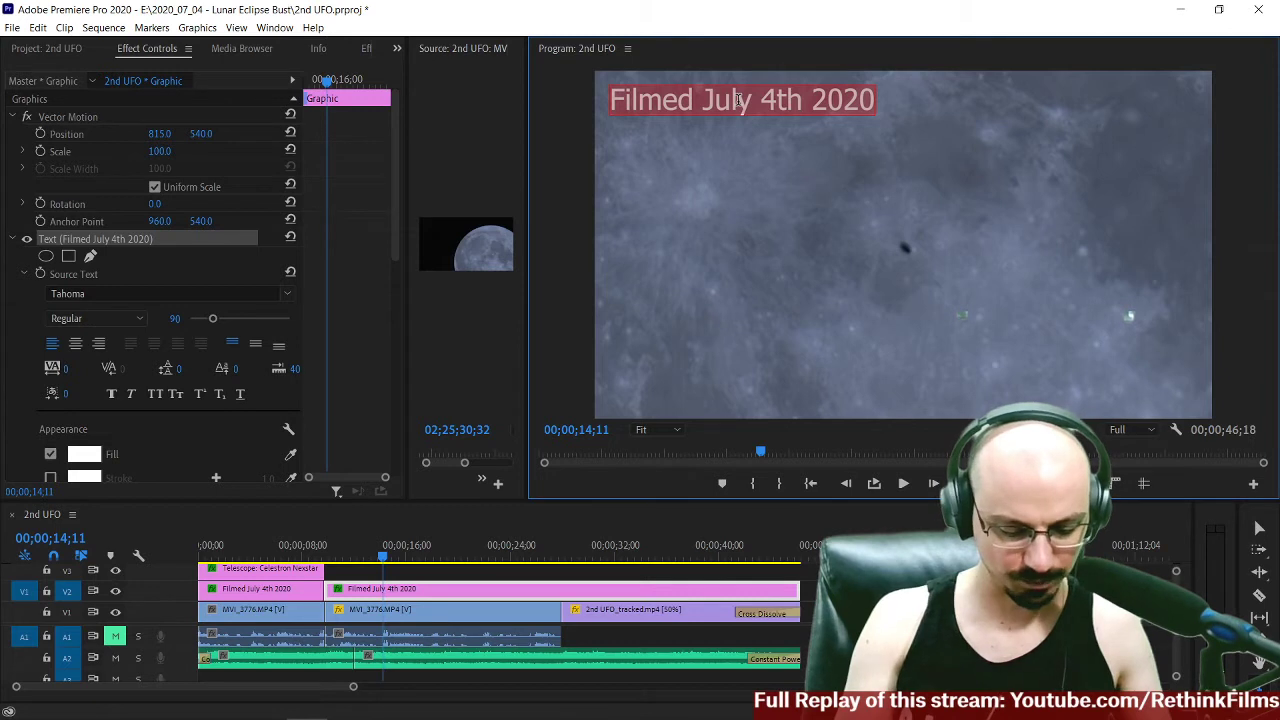
{"action": "type", "text": "You"}
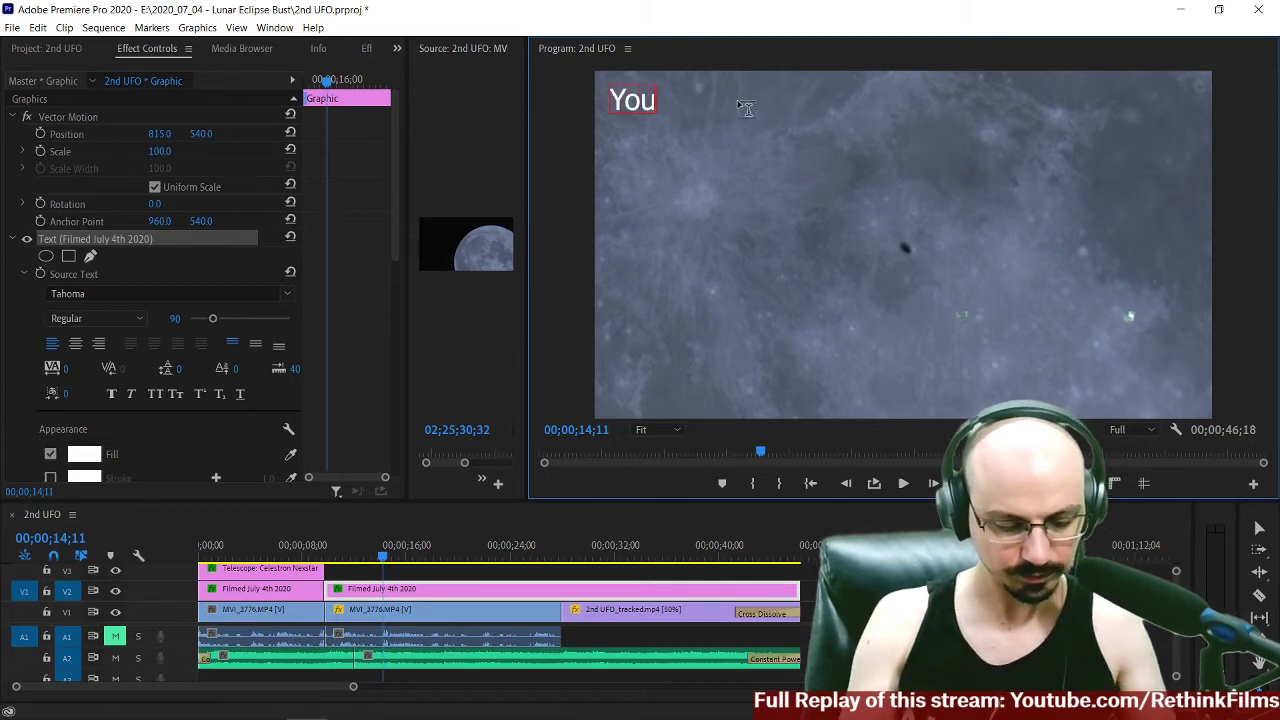
{"action": "type", "text": "tub"}
{"action": "key", "text": "BackSpace"}
{"action": "key", "text": "BackSpace"}
{"action": "key", "text": "BackSpace"}
{"action": "key", "text": "BackSpace"}
{"action": "key", "text": "BackSpace"}
{"action": "key", "text": "BackSpace"}
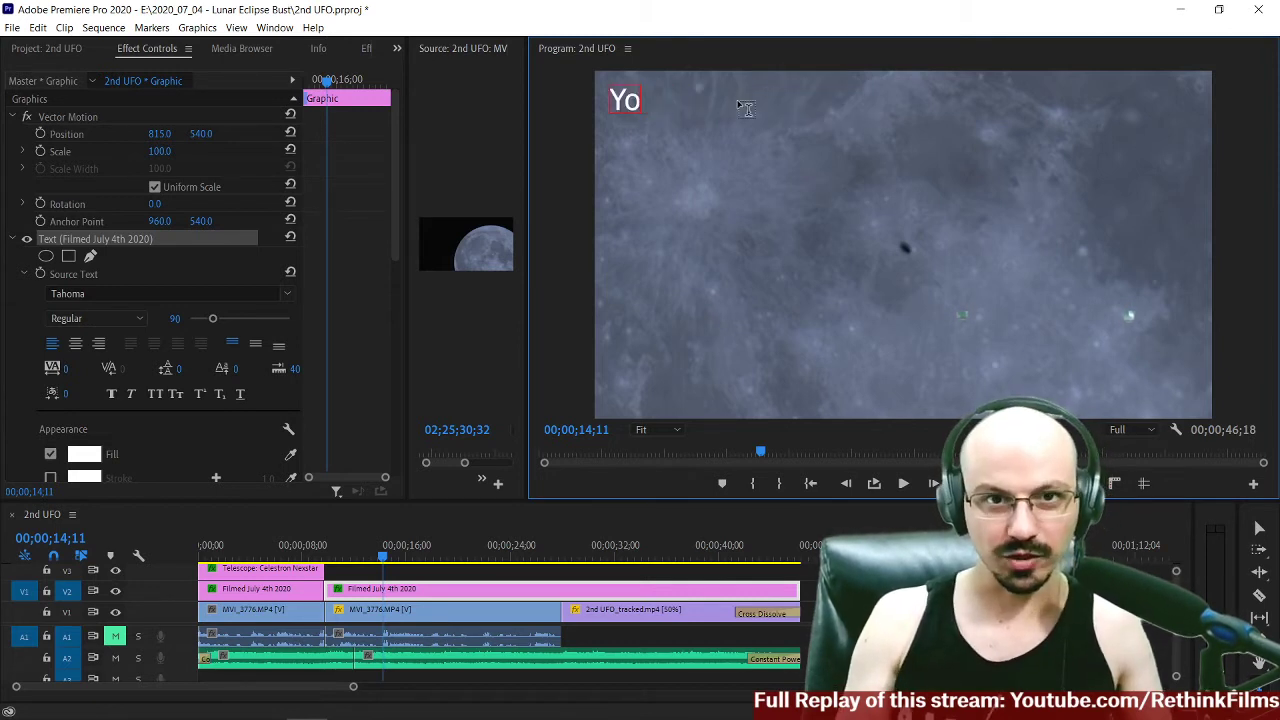
{"action": "type", "text": "YOUTUBE"}
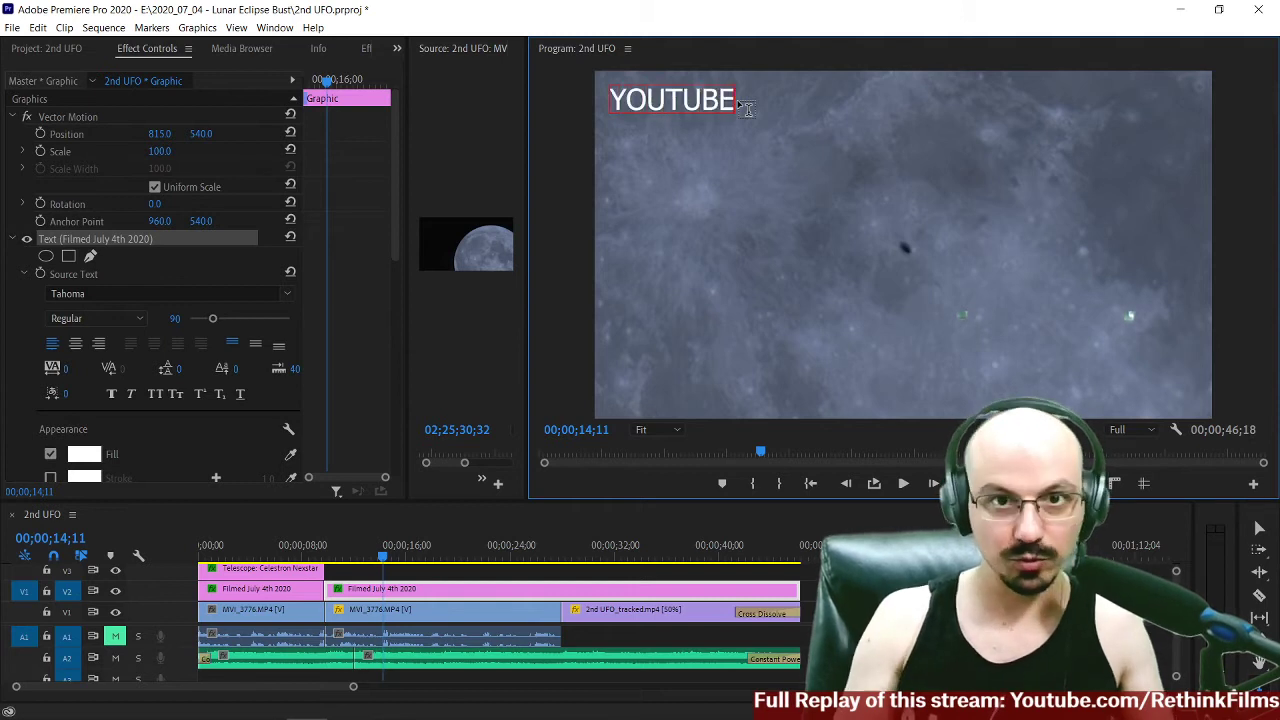
{"action": "type", "text": ".COM/DI"}
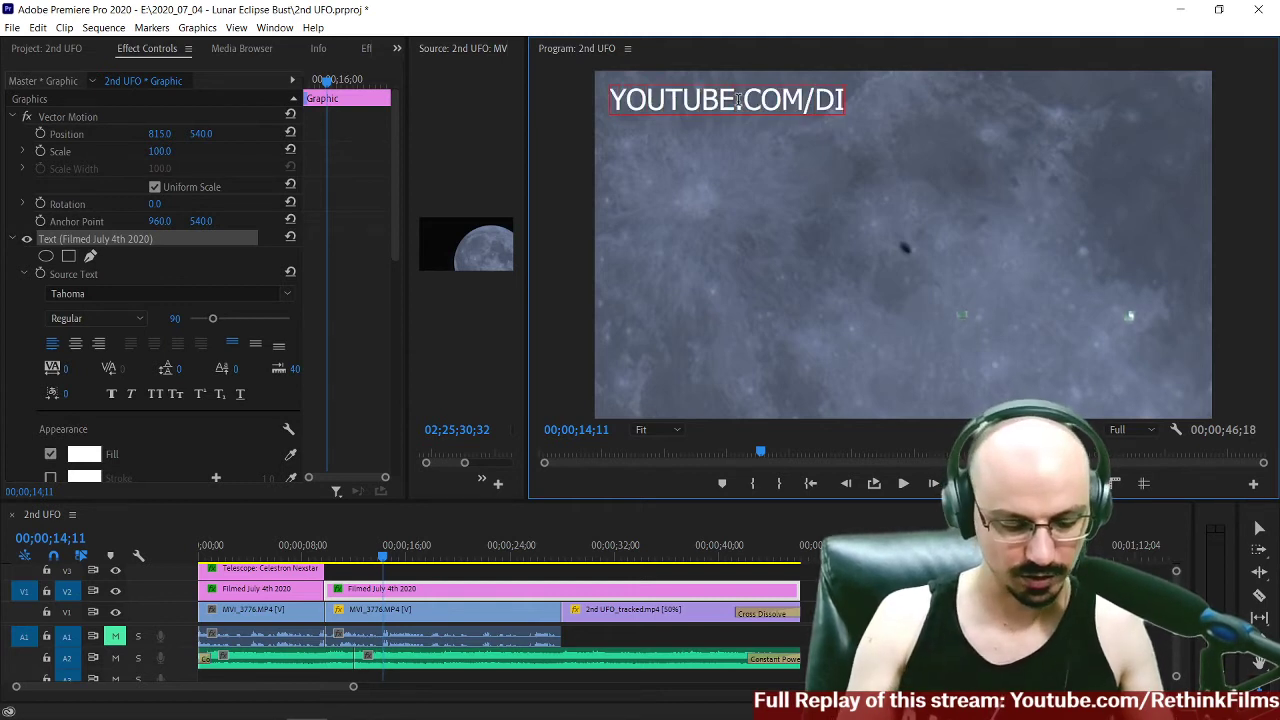
{"action": "type", "text": "CASAFILM"}
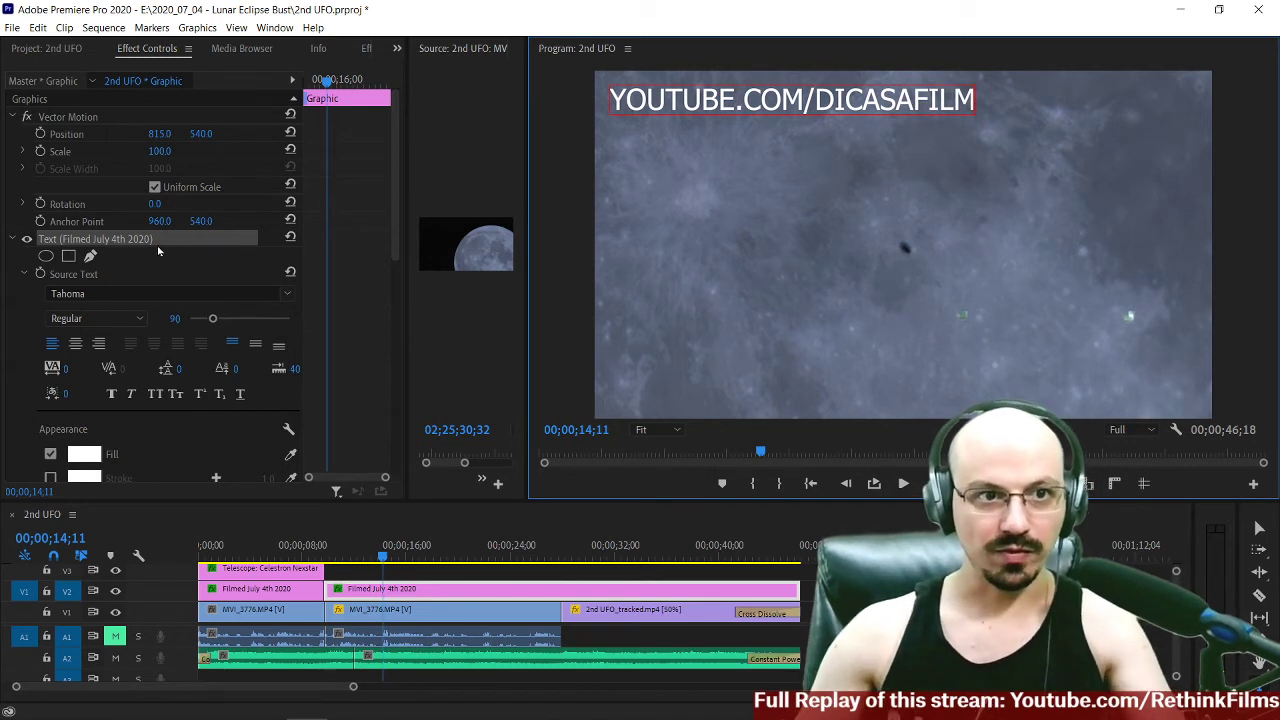
Try Times New Roman as the font for the whole YOUTUBE.COM/DICASAFILM title.
{"action": "left_click", "coordinate": [95, 293]}
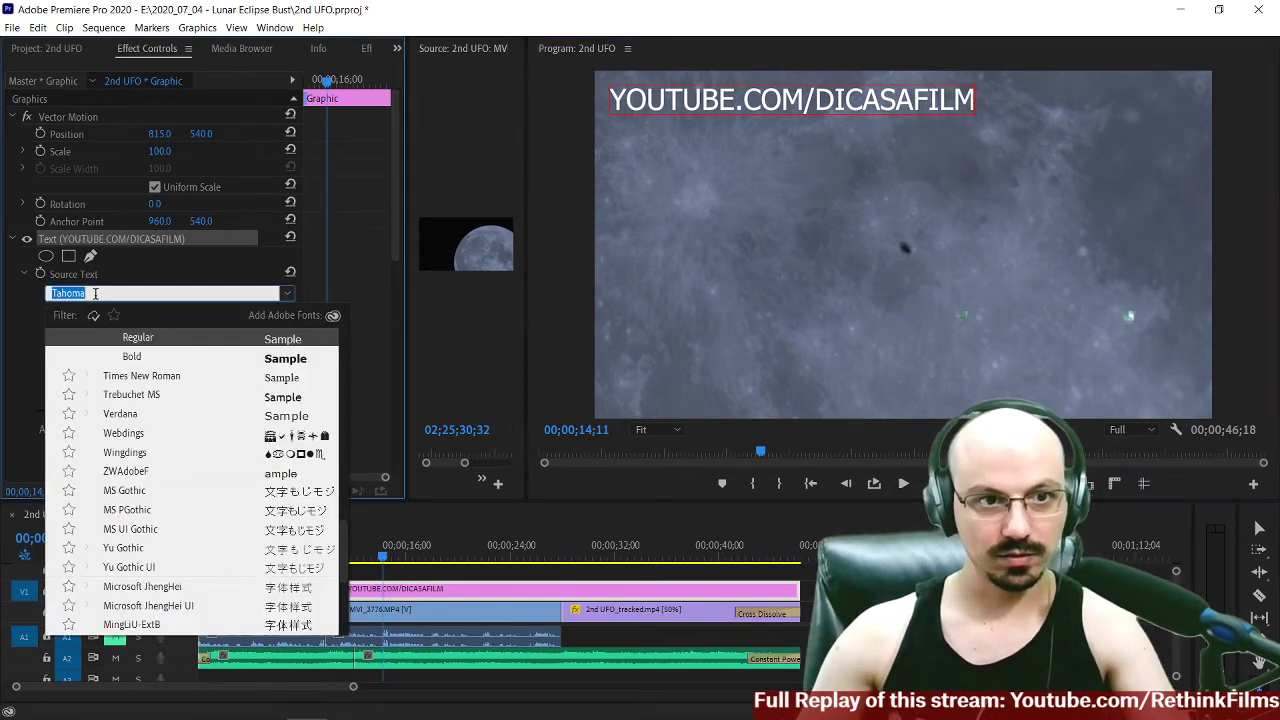
{"action": "left_click", "coordinate": [716, 97]}
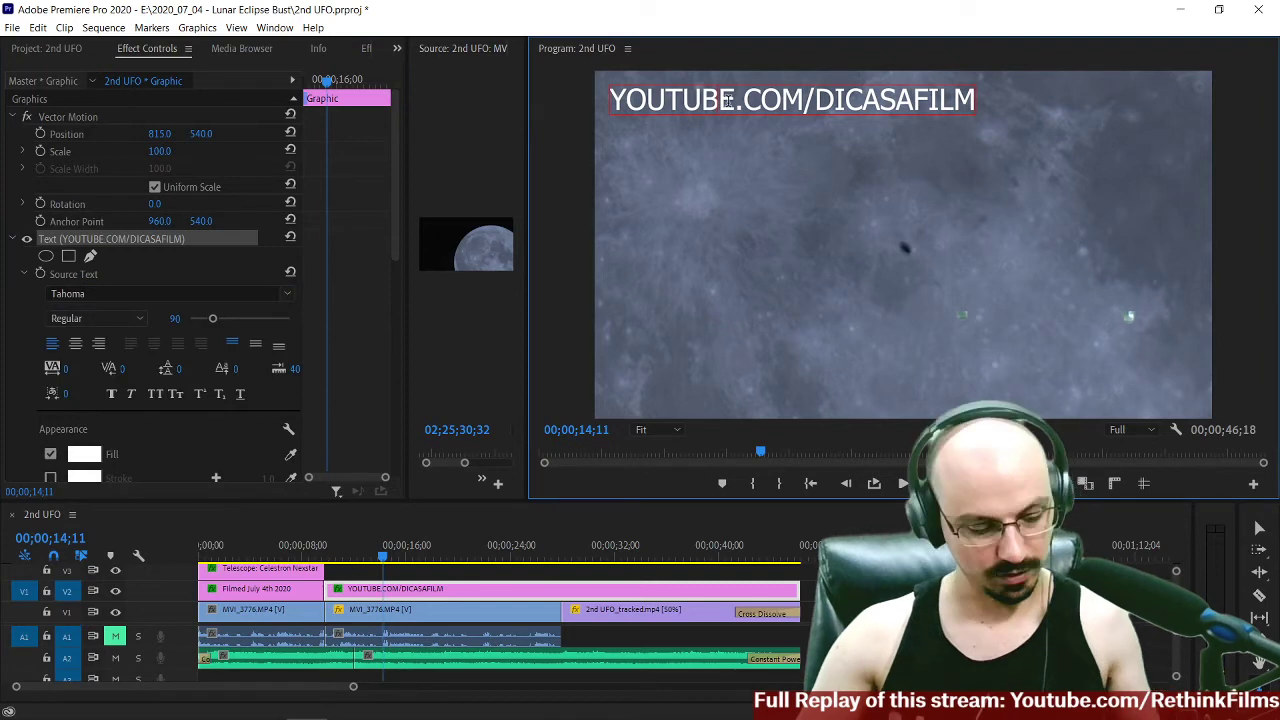
{"action": "double_click", "coordinate": [727, 100]}
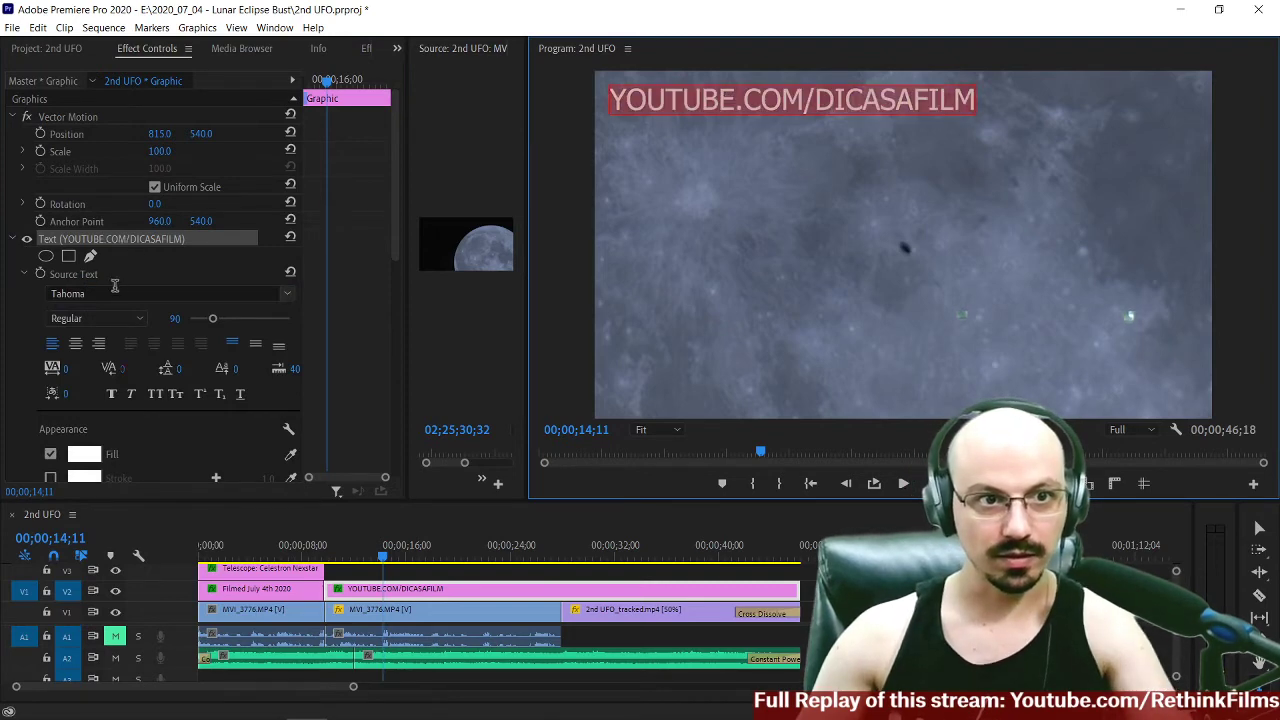
{"action": "left_click", "coordinate": [108, 292]}
{"action": "left_click", "coordinate": [126, 378]}
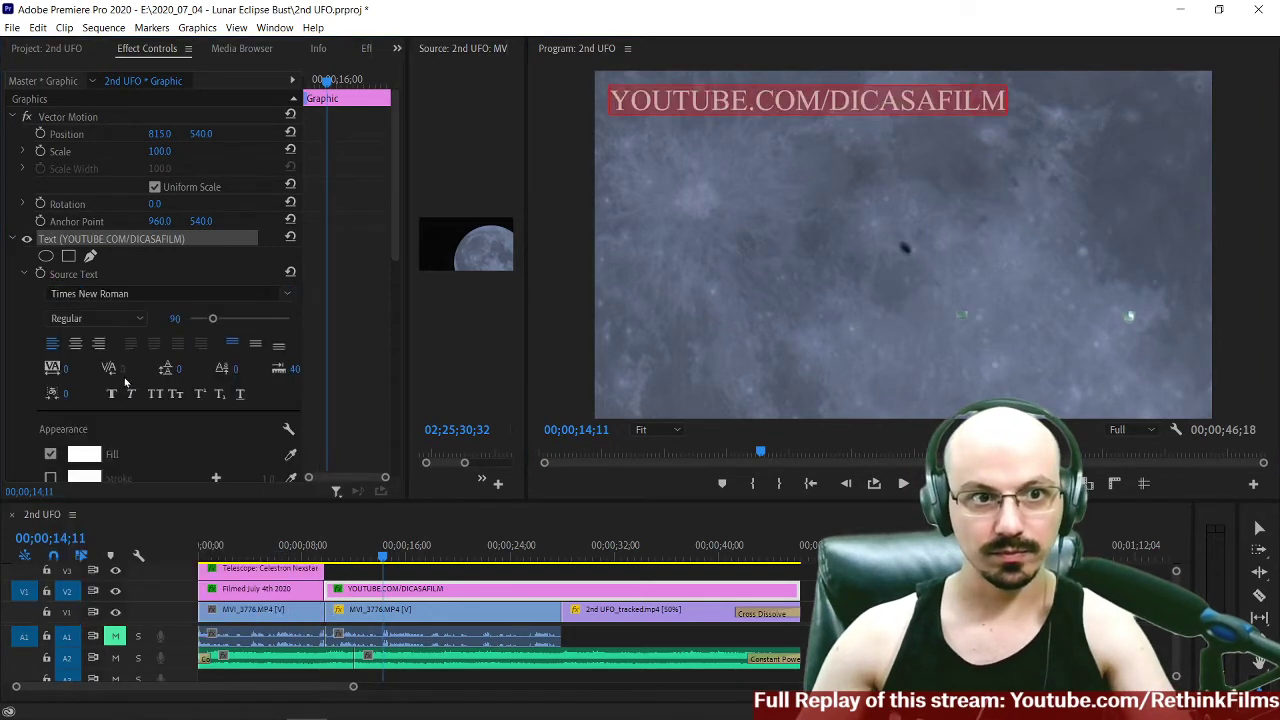
{"action": "left_click", "coordinate": [146, 294]}
{"action": "key", "text": "Down"}
{"action": "key", "text": "Down"}
{"action": "key", "text": "Down"}
{"action": "key", "text": "Down"}
{"action": "key", "text": "Down"}
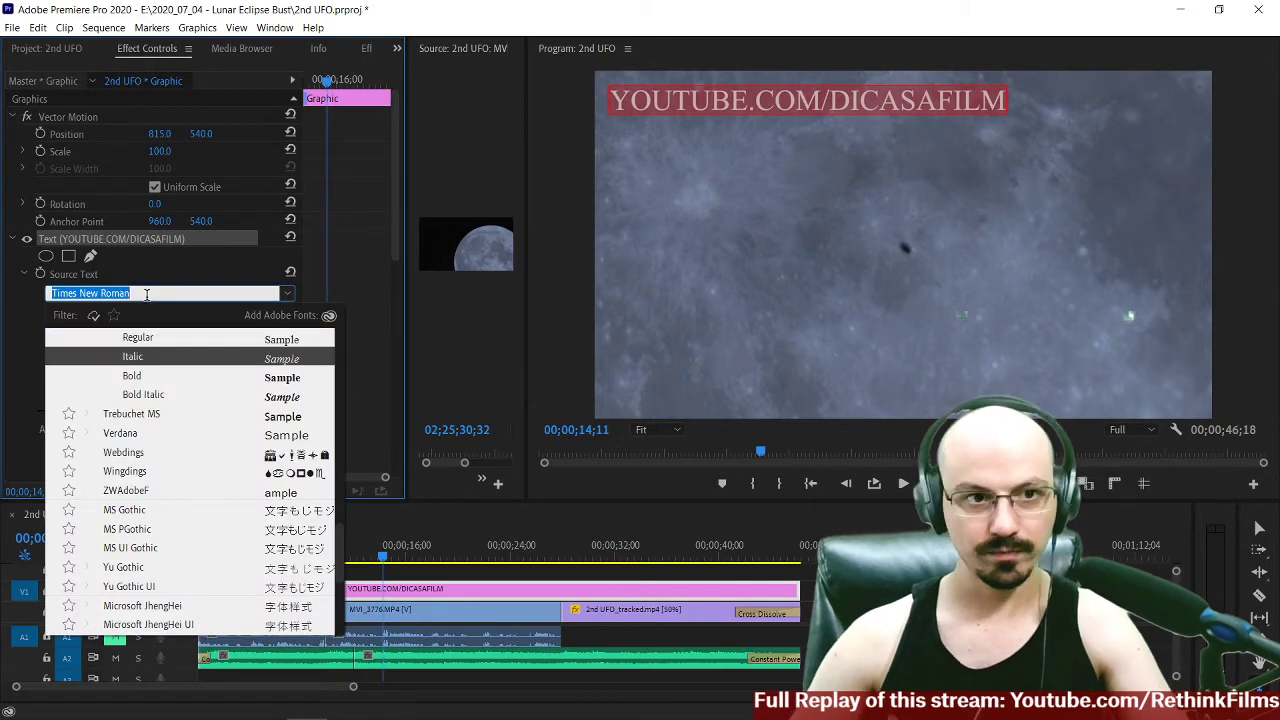
{"action": "key", "text": "Down"}
{"action": "key", "text": "Up"}
{"action": "left_click", "coordinate": [164, 275]}
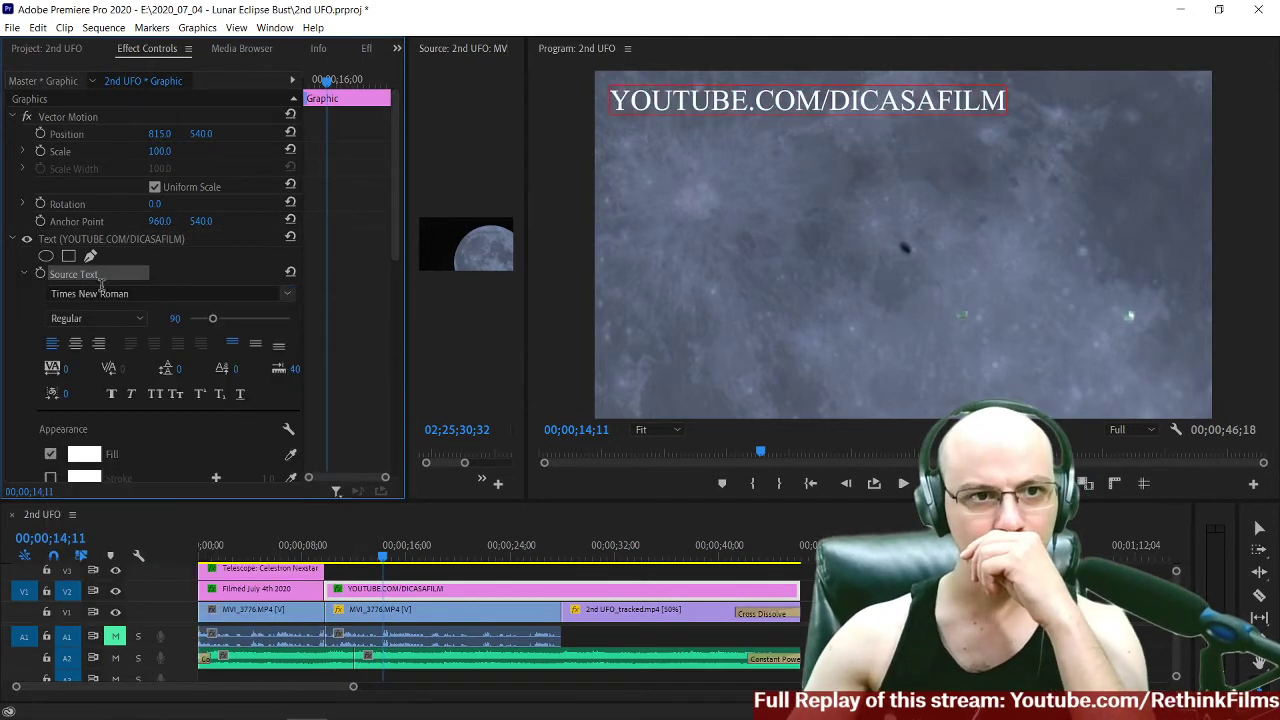
Set the YOUTUBE.COM/DICASAFILM title's font to Wingdings.
{"action": "left_click", "coordinate": [105, 296]}
{"action": "scroll", "coordinate": [130, 433], "scroll_direction": "up", "scroll_amount": 1}
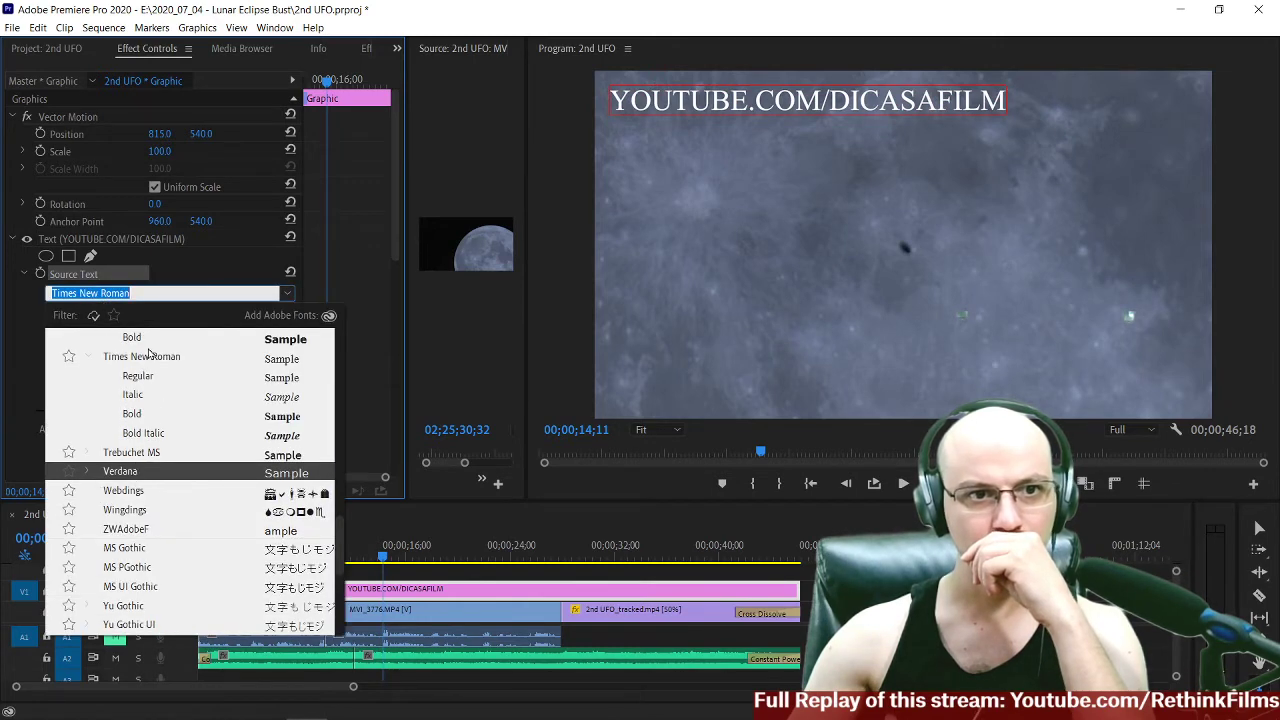
{"action": "left_click", "coordinate": [228, 510]}
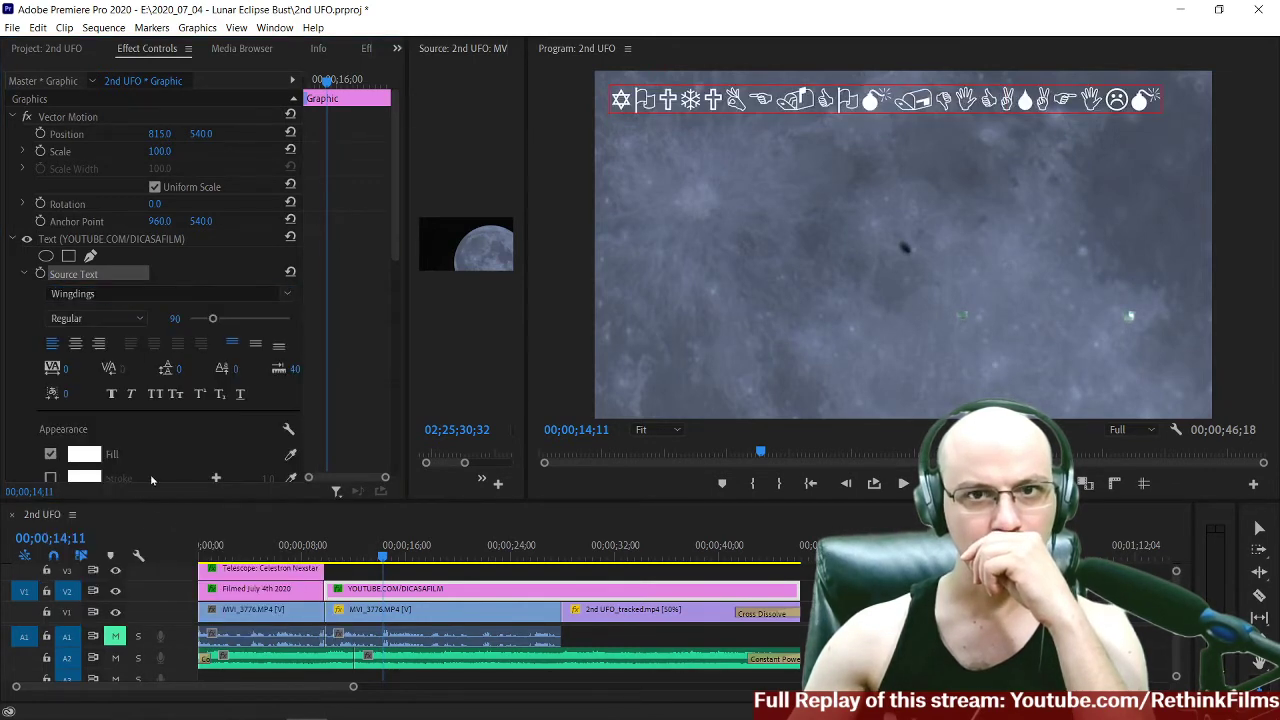
Try ZWAdobeF as the font for the YOUTUBE.COM/DICASAFILM title and check it at several points of the second clip.
{"action": "left_click", "coordinate": [111, 274]}
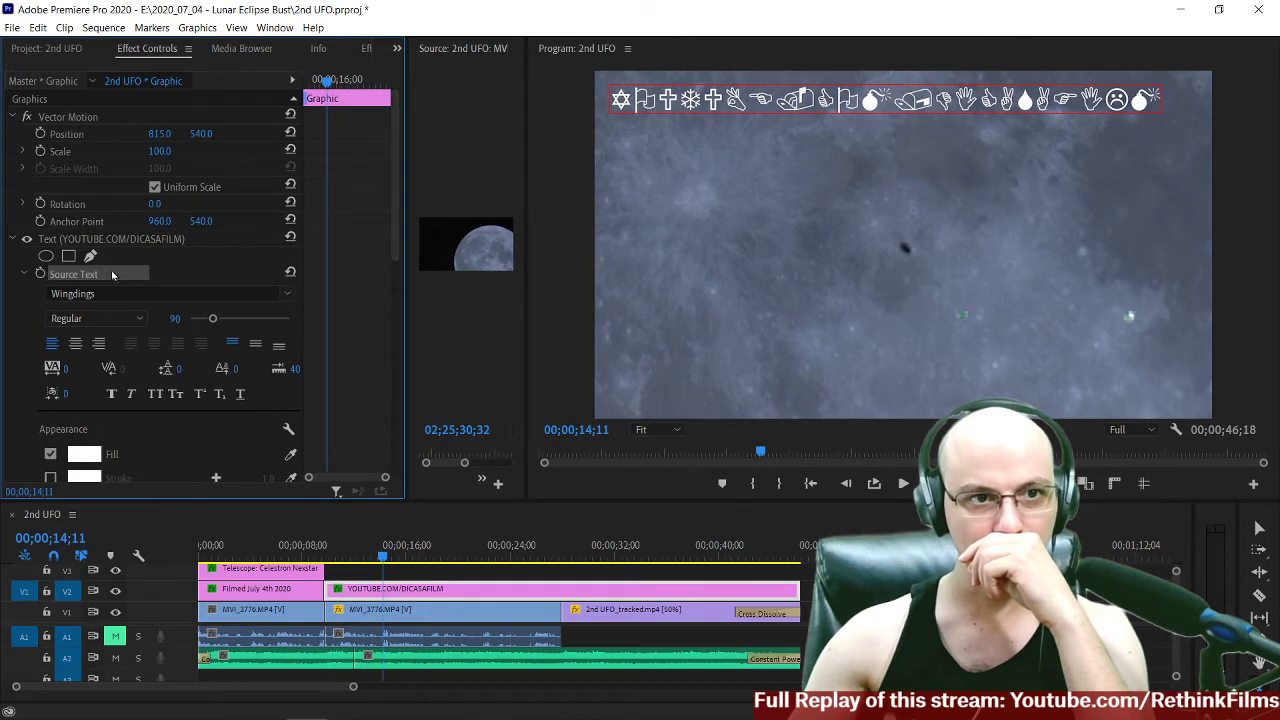
{"action": "left_click", "coordinate": [107, 296]}
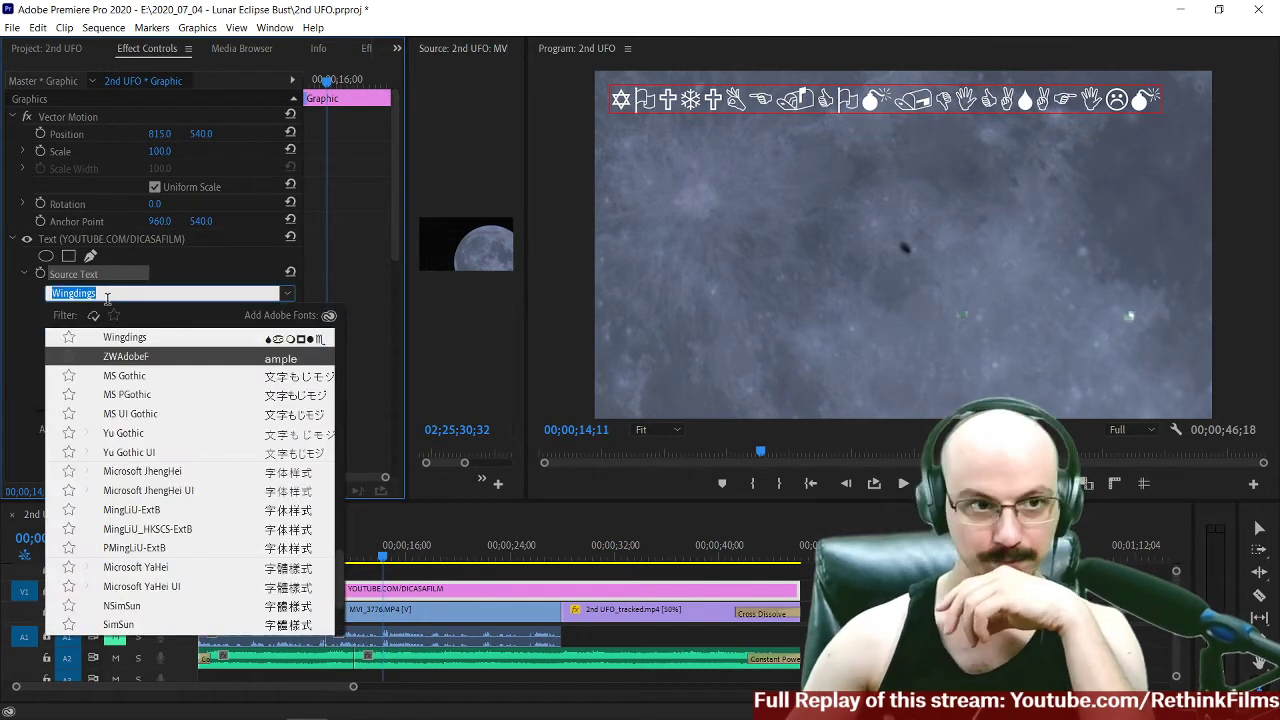
{"action": "key", "text": "Return"}
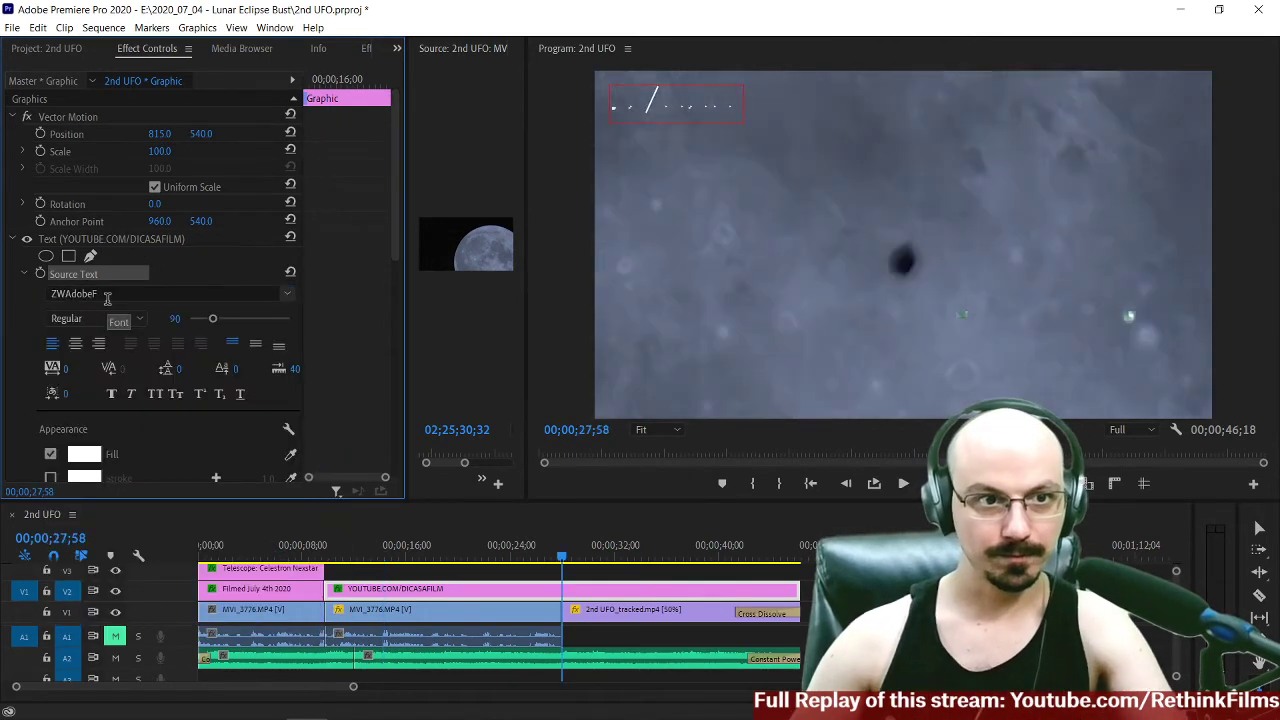
{"action": "left_click", "coordinate": [354, 553]}
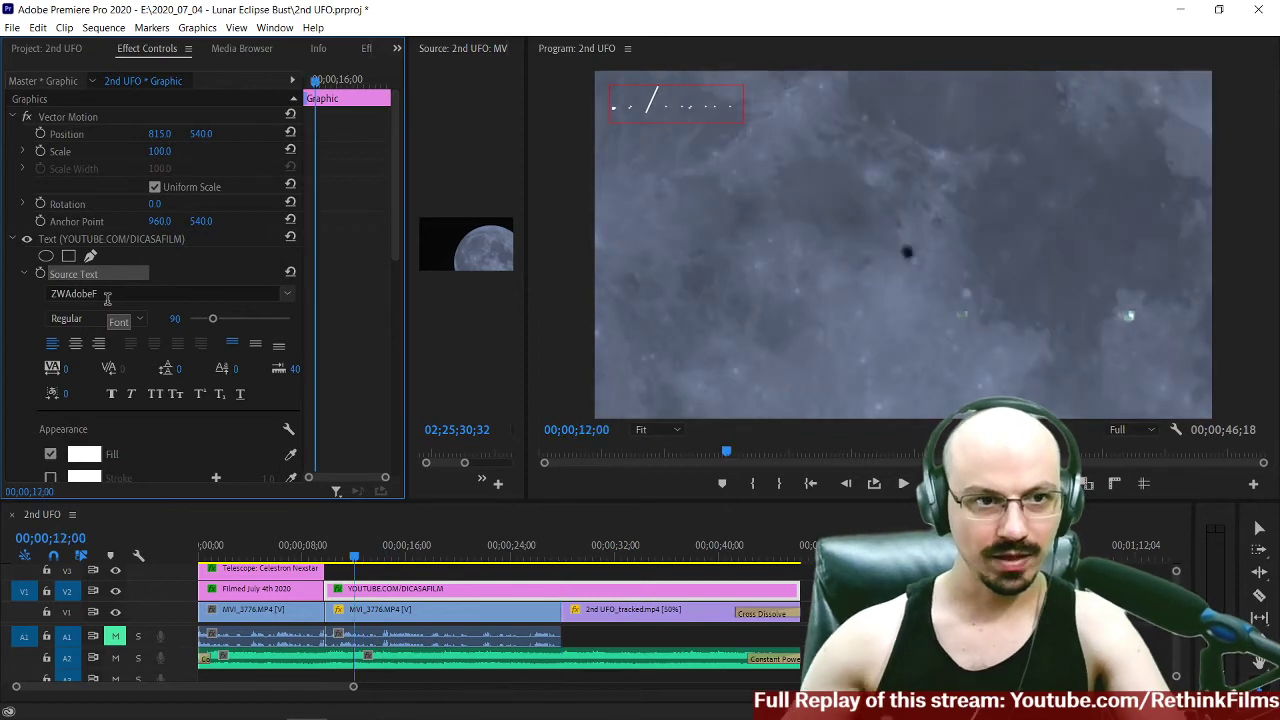
{"action": "left_click", "coordinate": [433, 557]}
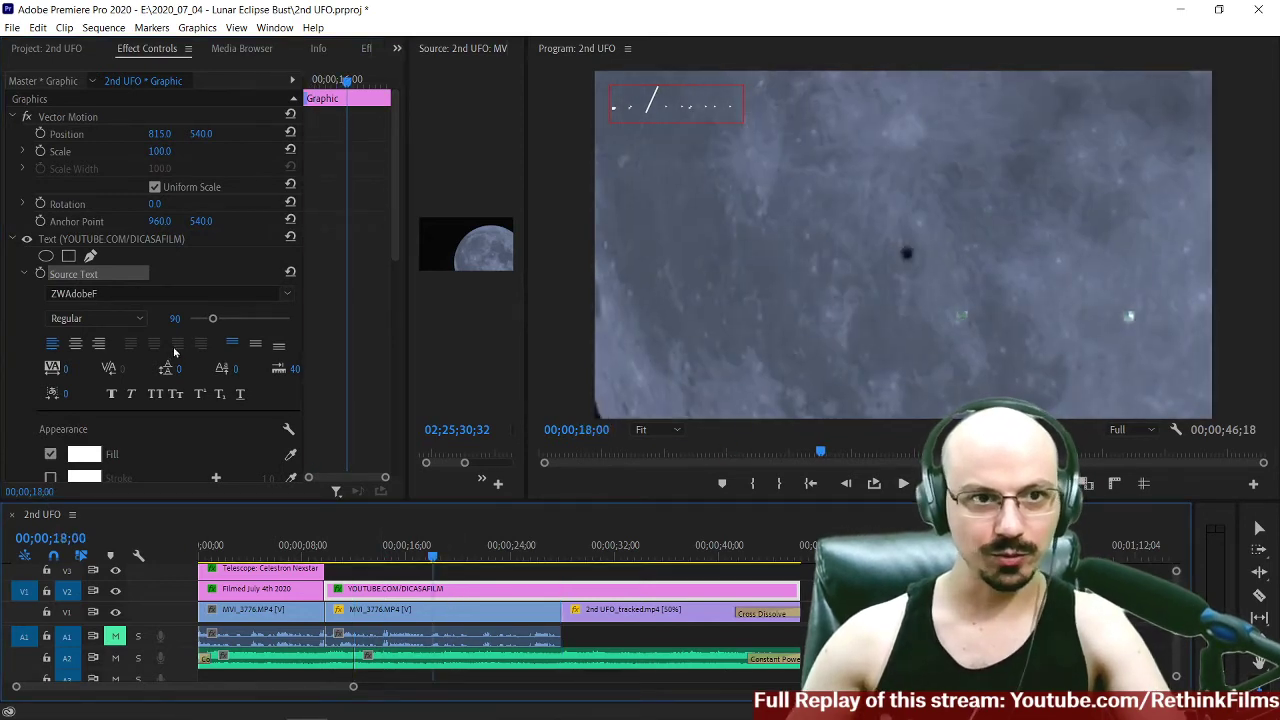
Try Segoe UI Light and Marlett as fonts for the YOUTUBE.COM/DICASAFILM title.
{"action": "left_click", "coordinate": [110, 292]}
{"action": "scroll", "coordinate": [150, 394], "scroll_direction": "down", "scroll_amount": 10}
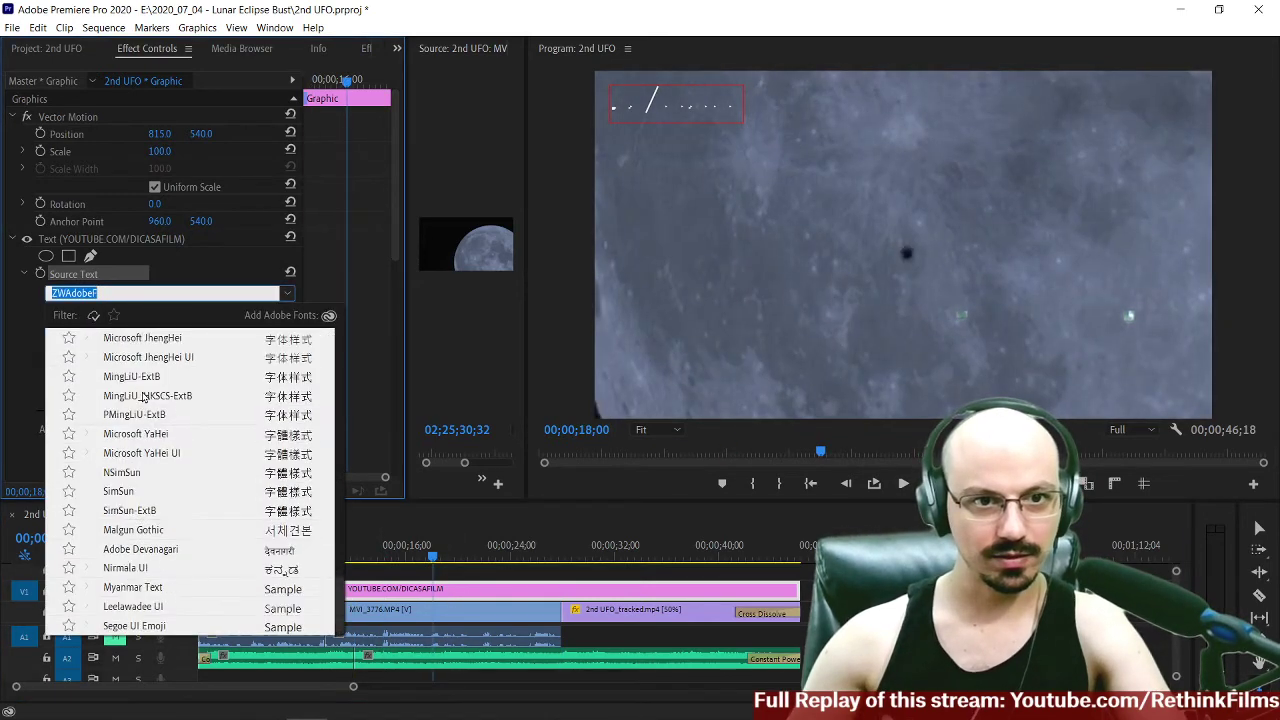
{"action": "left_click", "coordinate": [132, 376]}
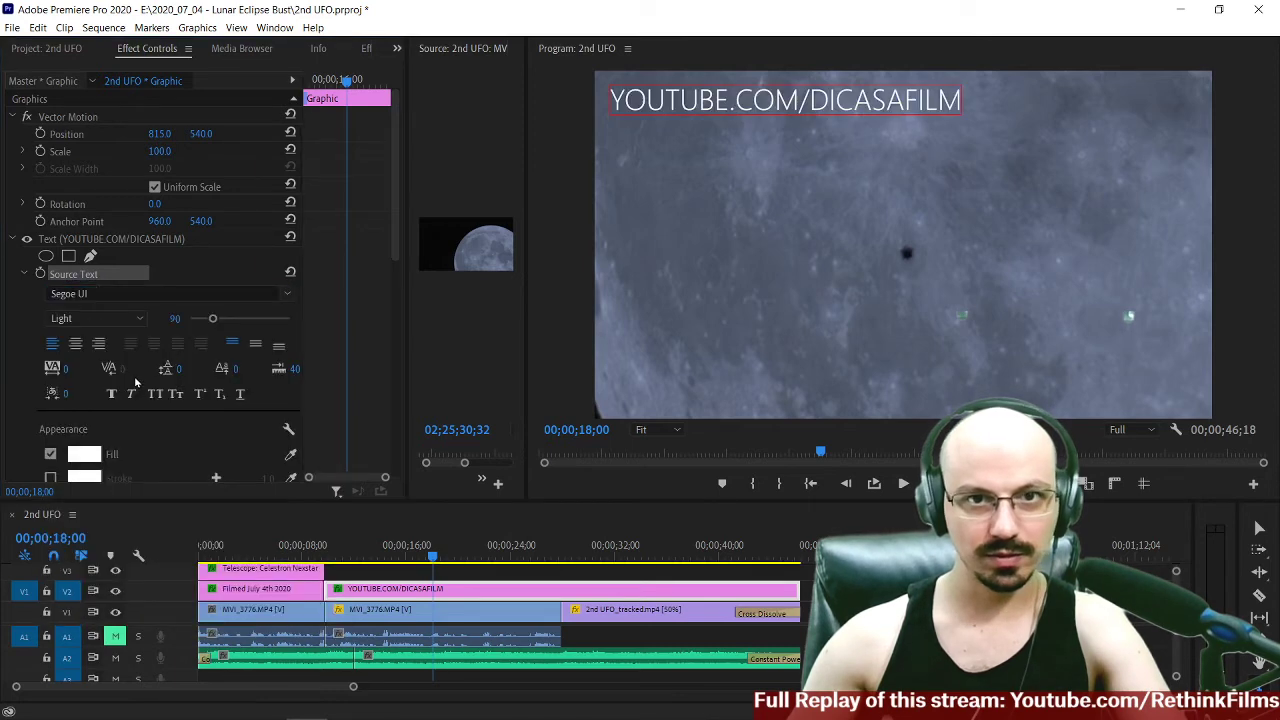
{"action": "left_click", "coordinate": [110, 292]}
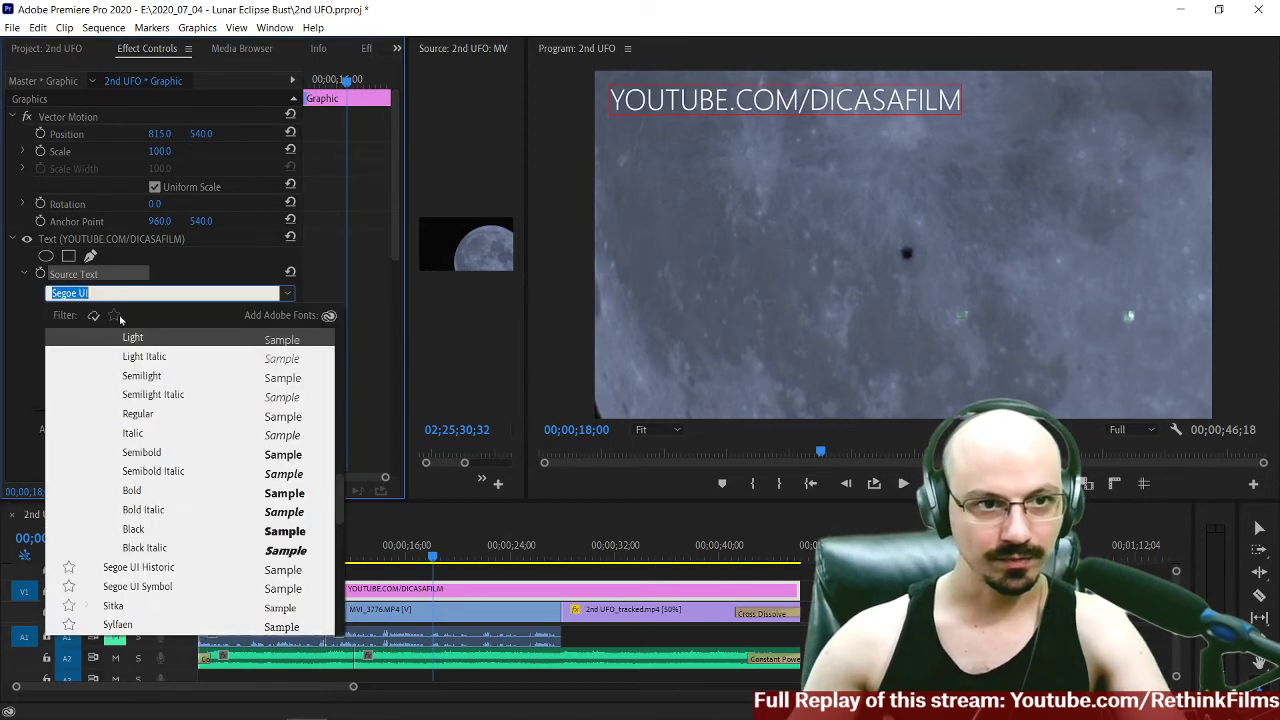
{"action": "left_click", "coordinate": [112, 376]}
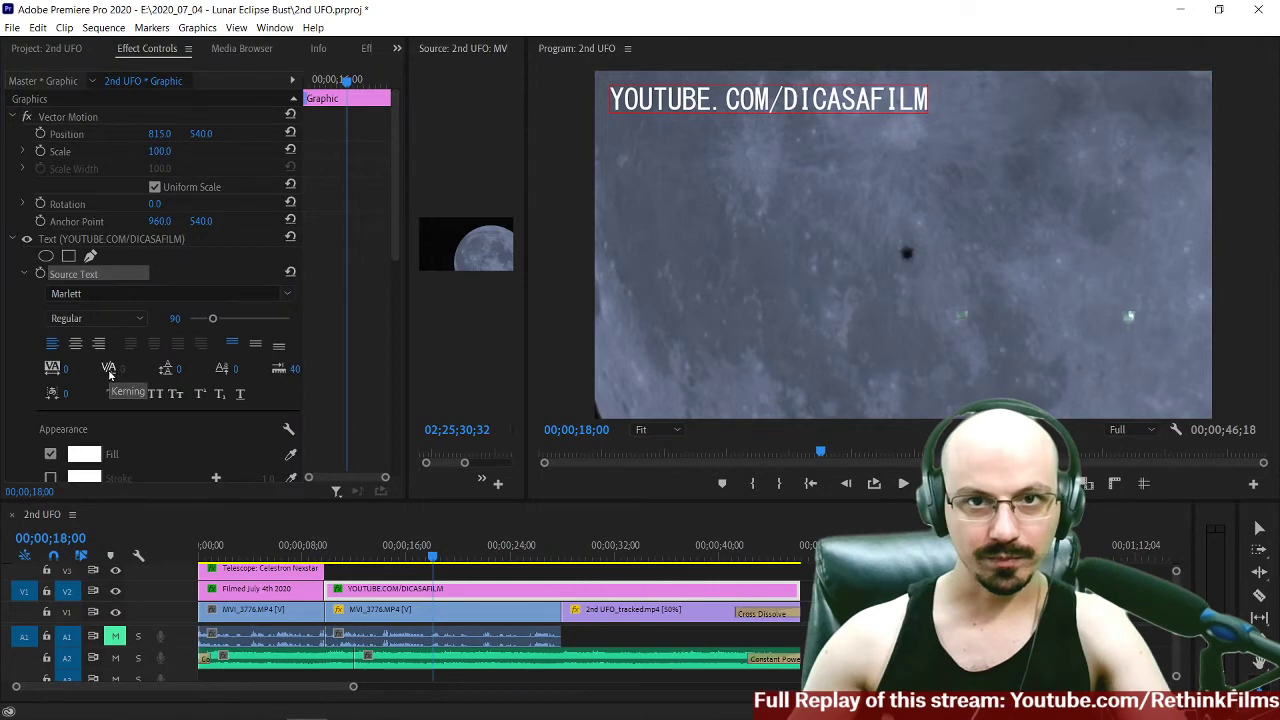
{"action": "left_click", "coordinate": [130, 292]}
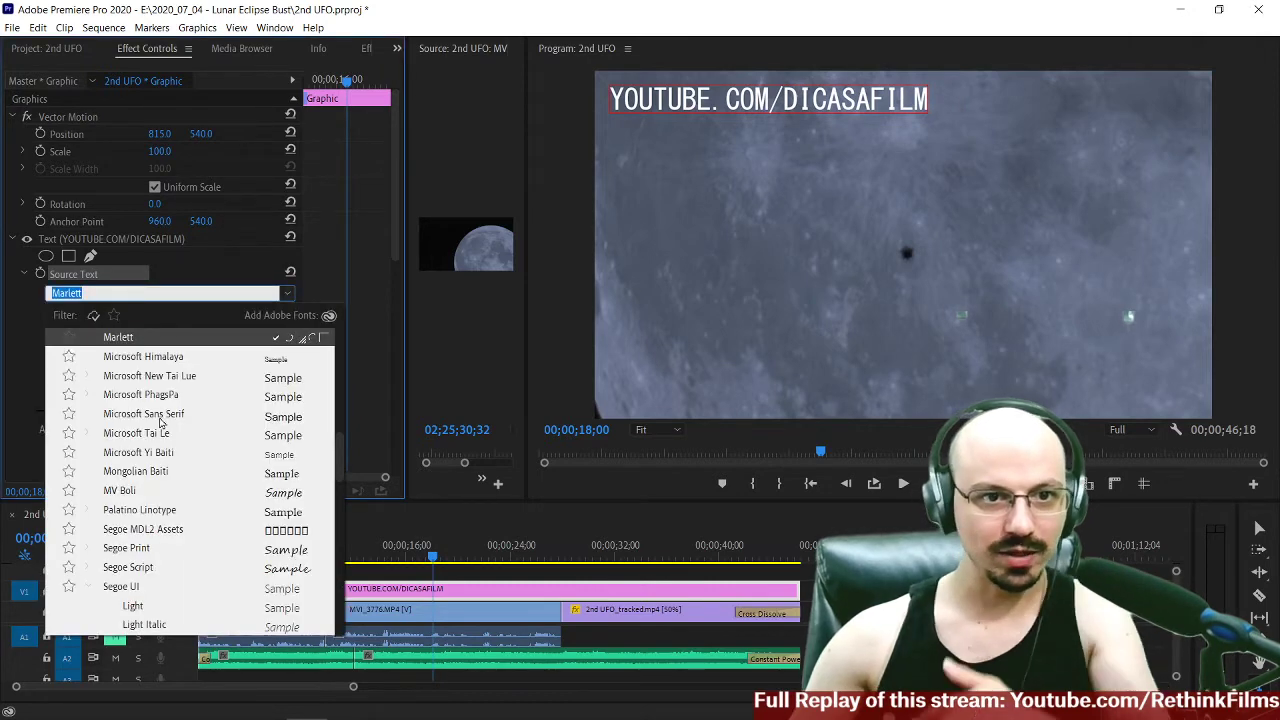
{"action": "scroll", "coordinate": [167, 413], "scroll_direction": "up", "scroll_amount": 5}
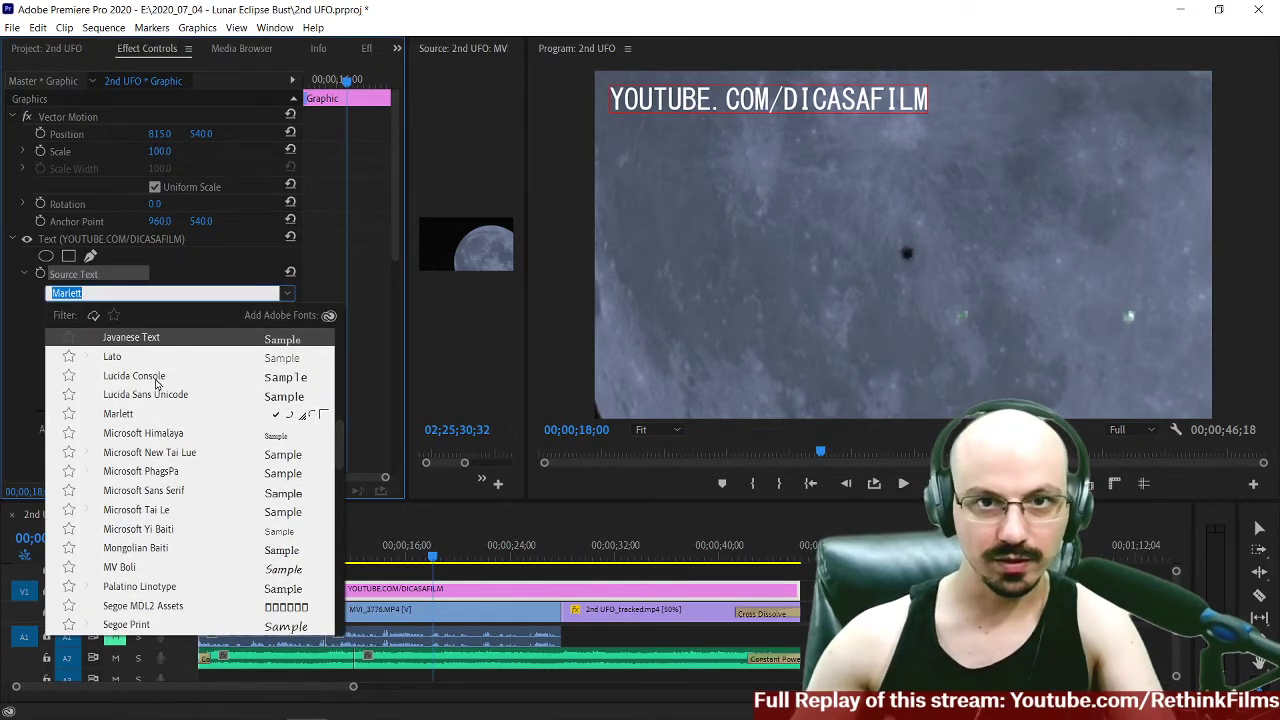
{"action": "scroll", "coordinate": [155, 383], "scroll_direction": "up", "scroll_amount": 2}
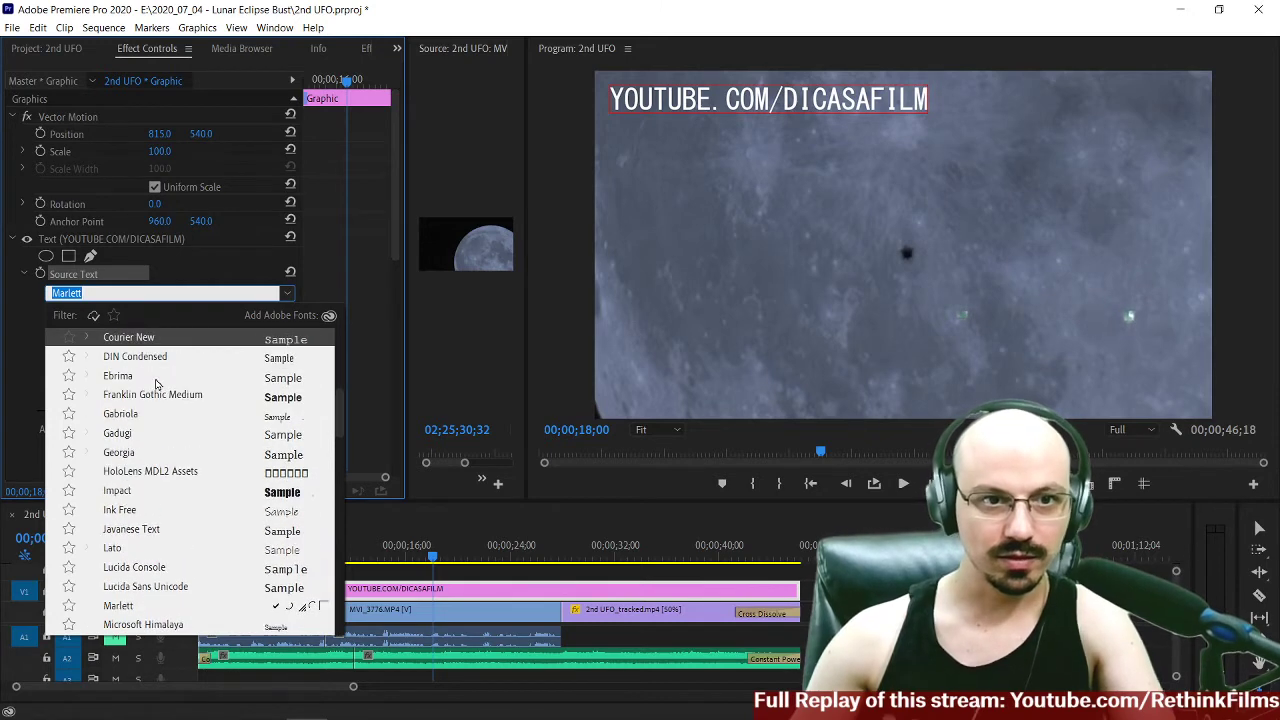
{"action": "scroll", "coordinate": [155, 383], "scroll_direction": "up", "scroll_amount": 3}
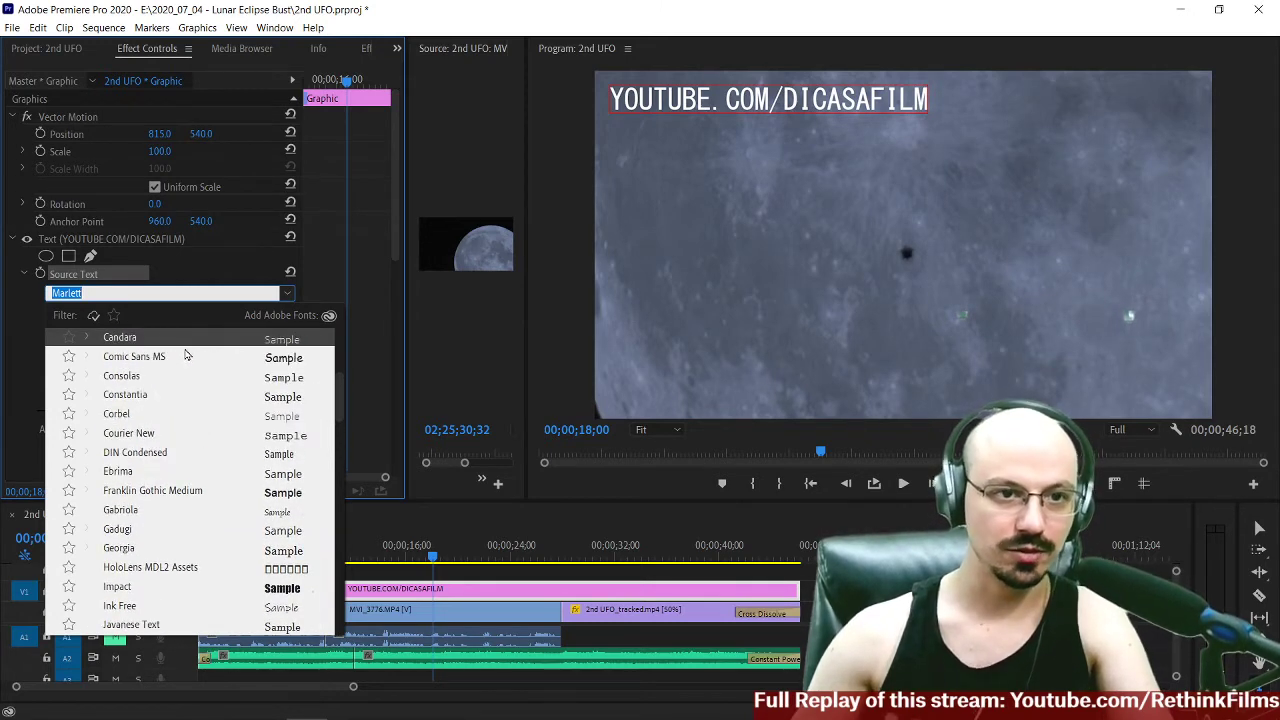
Select the whole YOUTUBE.COM/DICASAFILM text and try Franklin Gothic Medium as its font.
{"action": "left_click", "coordinate": [772, 108]}
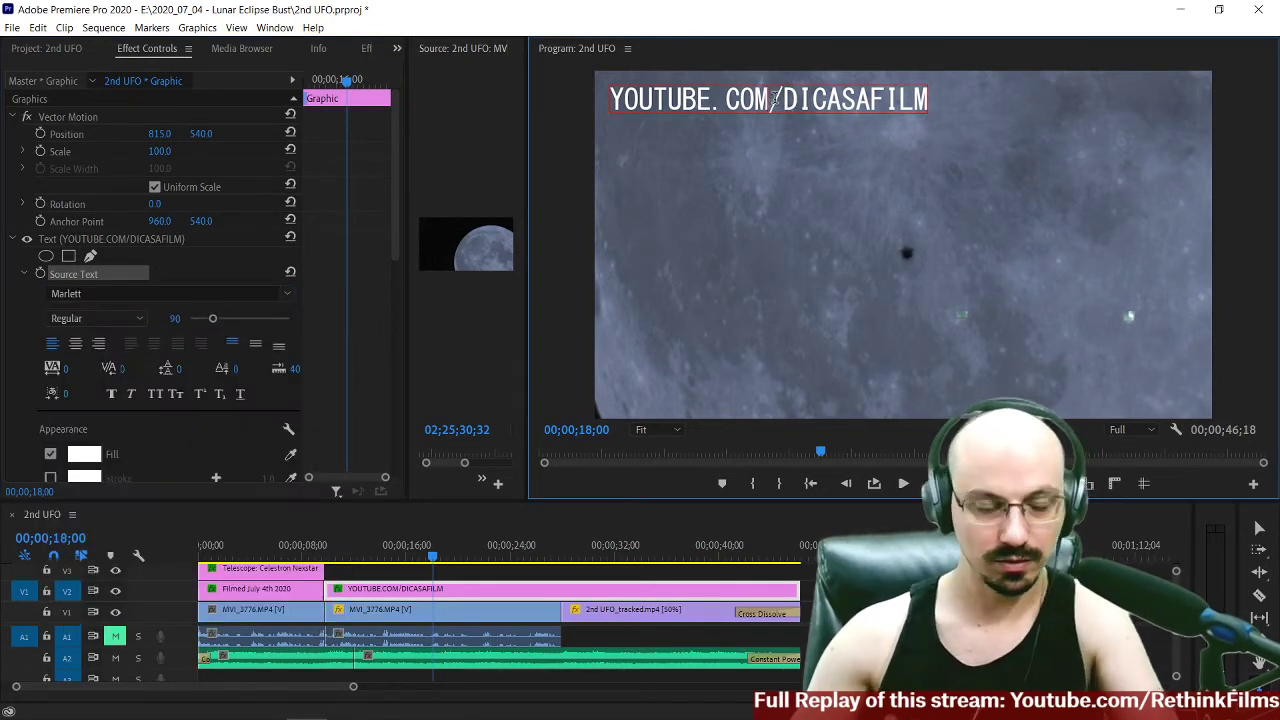
{"action": "key", "text": "ctrl+a"}
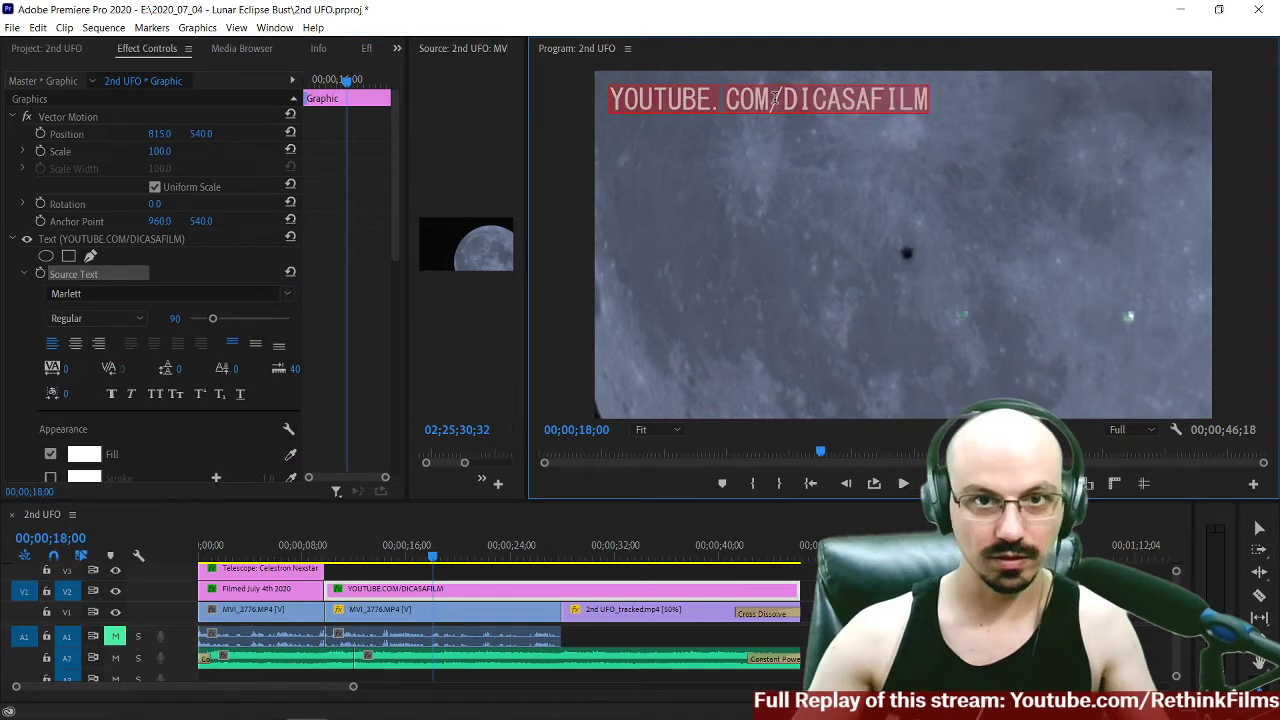
{"action": "left_click", "coordinate": [153, 293]}
{"action": "key", "text": "Up"}
{"action": "key", "text": "Up"}
{"action": "key", "text": "Up"}
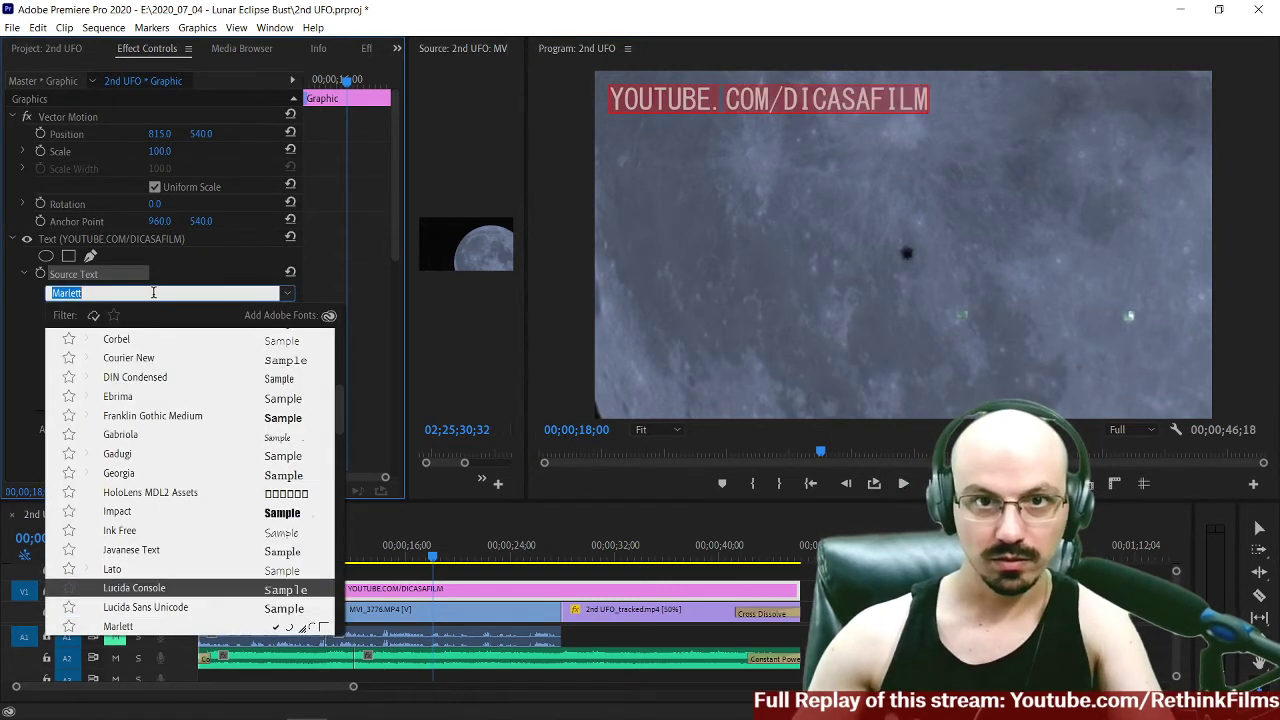
{"action": "key", "text": "Up"}
{"action": "key", "text": "Up"}
{"action": "key", "text": "Up"}
{"action": "key", "text": "Up"}
{"action": "key", "text": "Up"}
{"action": "key", "text": "Up"}
{"action": "key", "text": "Up"}
{"action": "key", "text": "Up"}
{"action": "key", "text": "Up"}
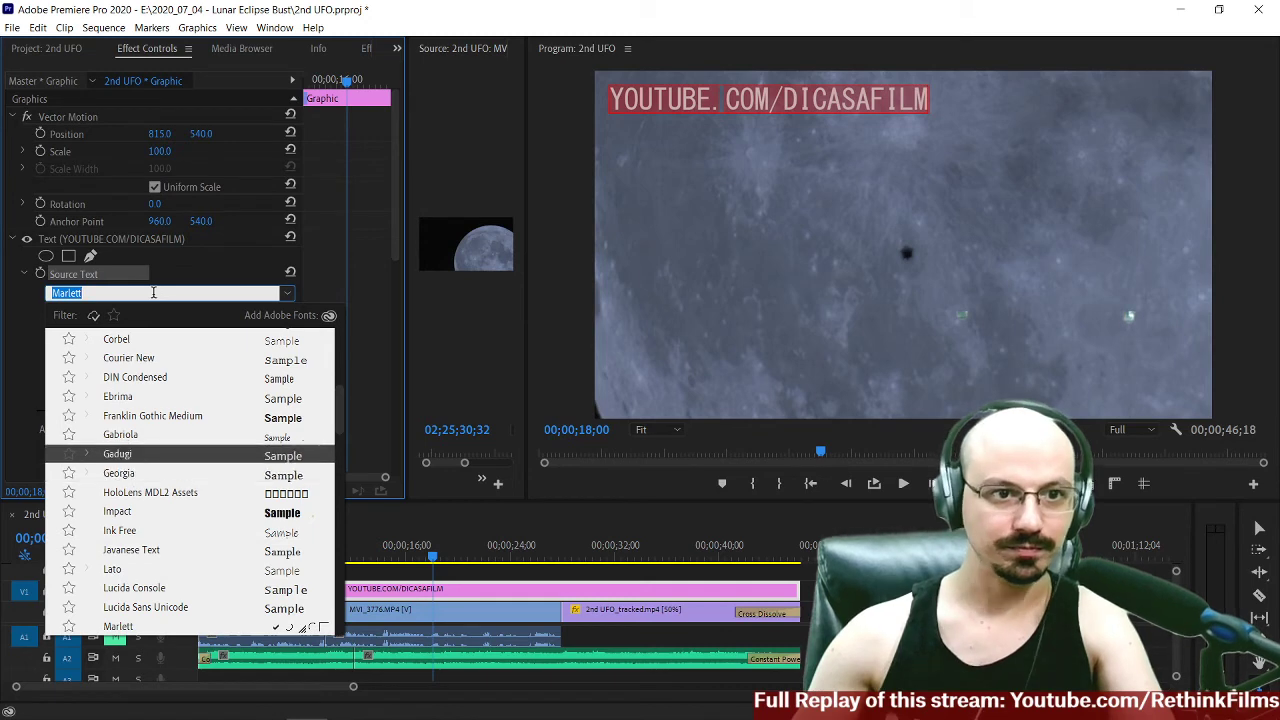
{"action": "key", "text": "Up"}
{"action": "key", "text": "Up"}
{"action": "key", "text": "Up"}
{"action": "key", "text": "Up"}
{"action": "key", "text": "Up"}
{"action": "key", "text": "Up"}
{"action": "key", "text": "Up"}
{"action": "key", "text": "Up"}
{"action": "key", "text": "Up"}
{"action": "key", "text": "Up"}
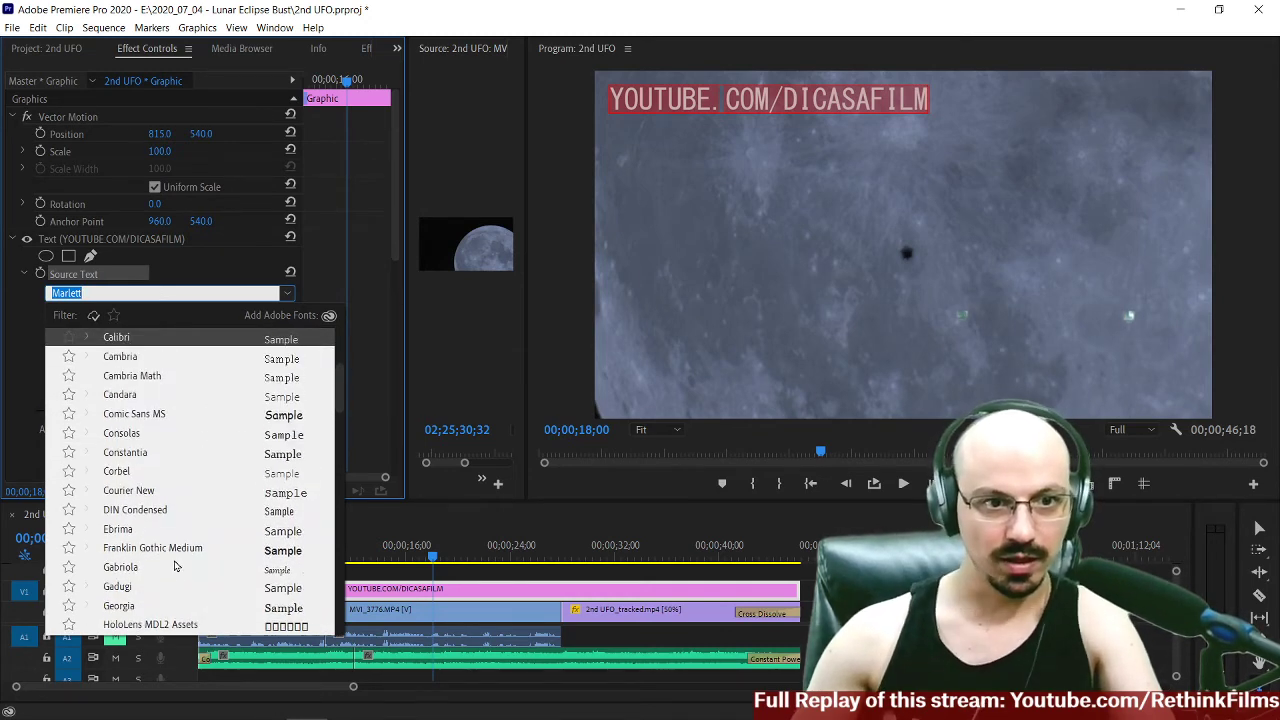
{"action": "left_click", "coordinate": [170, 548]}
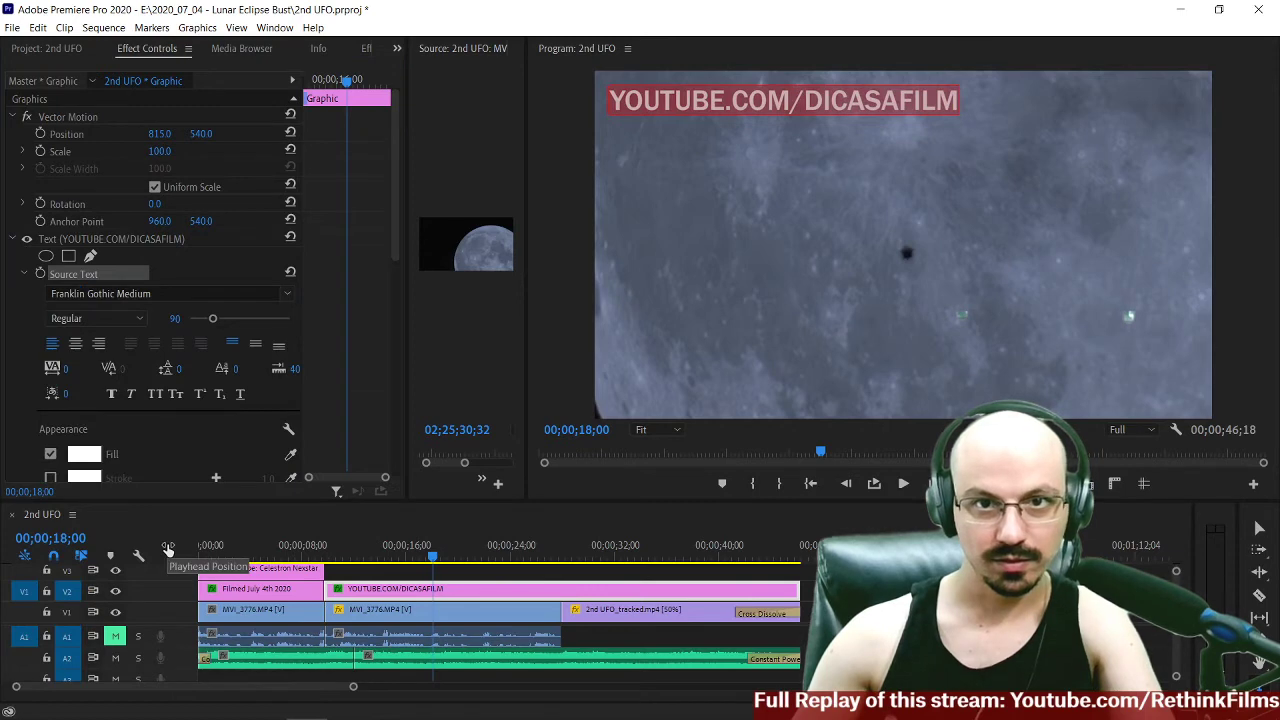
Set the font of the YOUTUBE.COM/DICASAFILM title to Bebas Neue.
{"action": "scroll", "coordinate": [190, 260], "scroll_direction": "down", "scroll_amount": 2}
{"action": "left_click", "coordinate": [197, 242]}
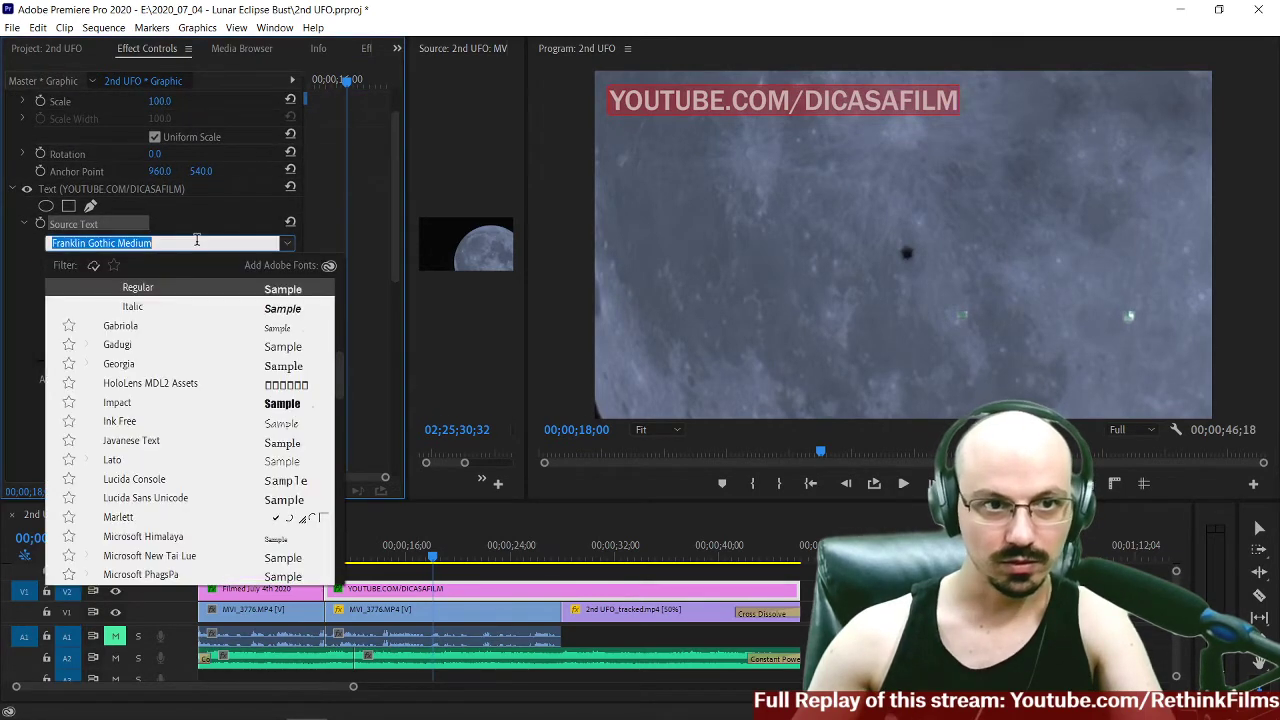
{"action": "scroll", "coordinate": [240, 437], "scroll_direction": "up", "scroll_amount": 5}
{"action": "scroll", "coordinate": [192, 416], "scroll_direction": "up", "scroll_amount": 2}
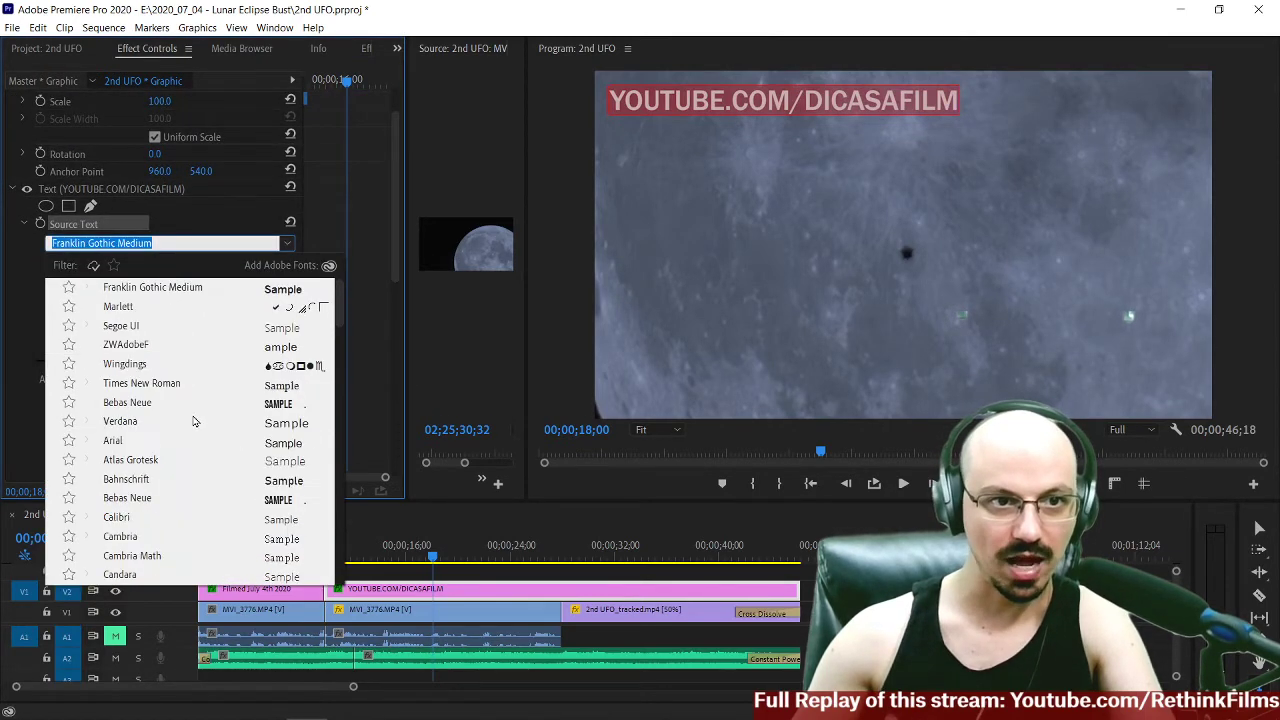
{"action": "scroll", "coordinate": [250, 378], "scroll_direction": "down", "scroll_amount": 5}
{"action": "scroll", "coordinate": [240, 376], "scroll_direction": "up", "scroll_amount": 5}
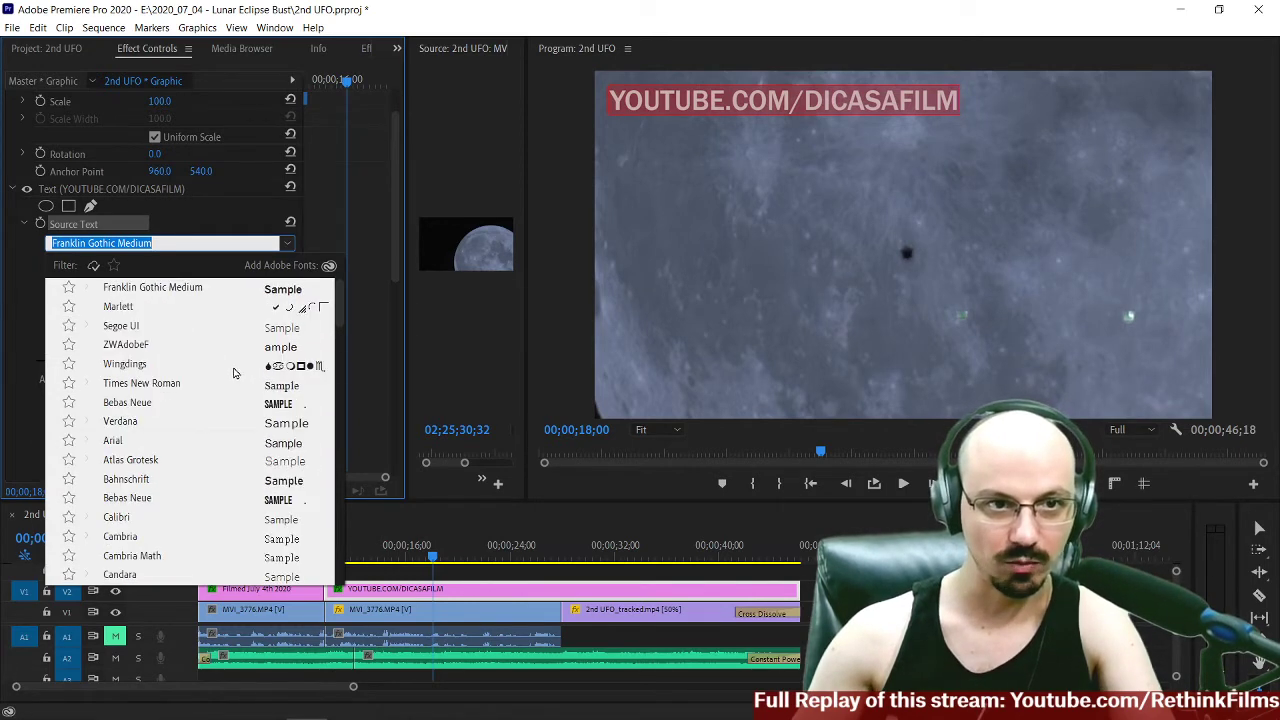
{"action": "scroll", "coordinate": [125, 330], "scroll_direction": "down", "scroll_amount": 6}
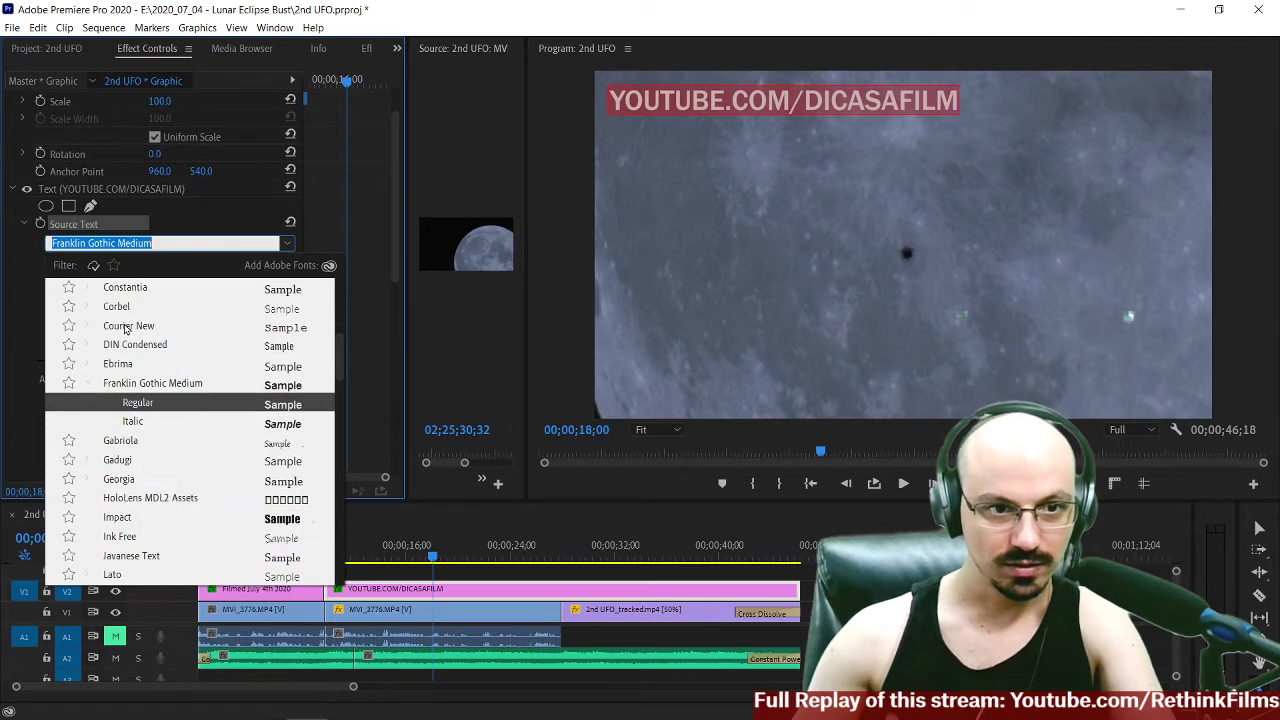
{"action": "scroll", "coordinate": [125, 328], "scroll_direction": "up", "scroll_amount": 6}
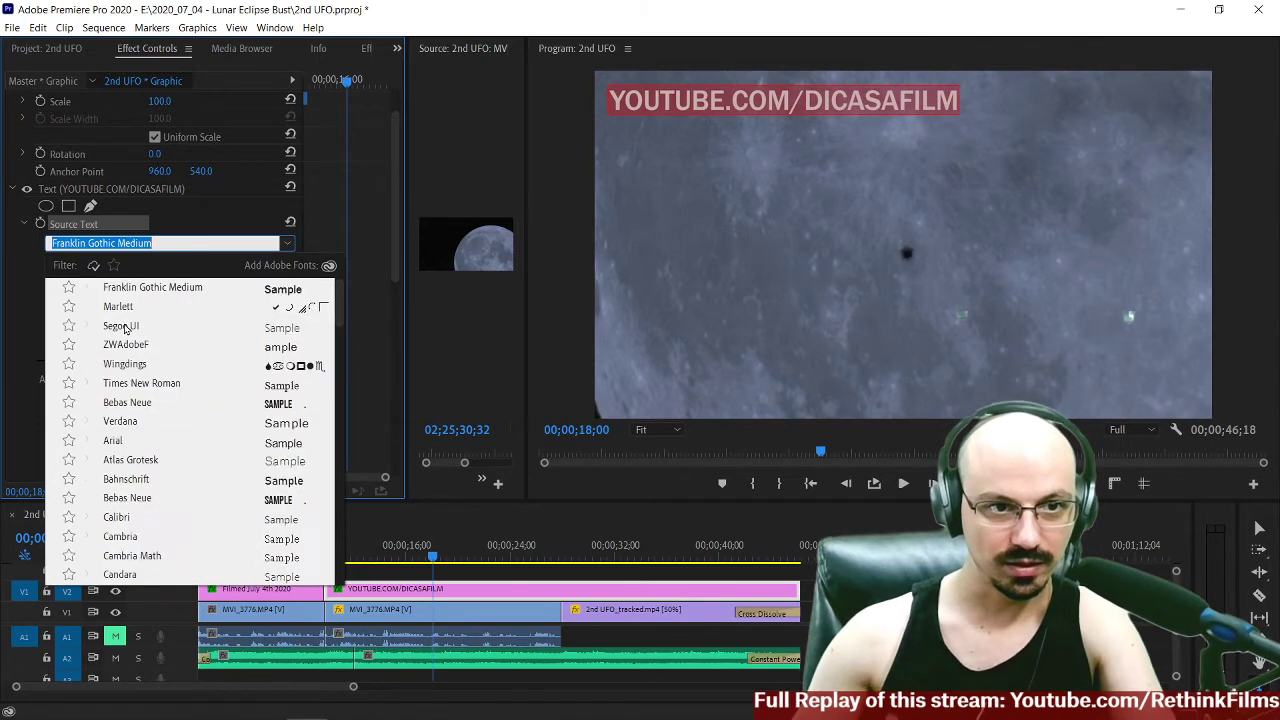
{"action": "left_click", "coordinate": [136, 404]}
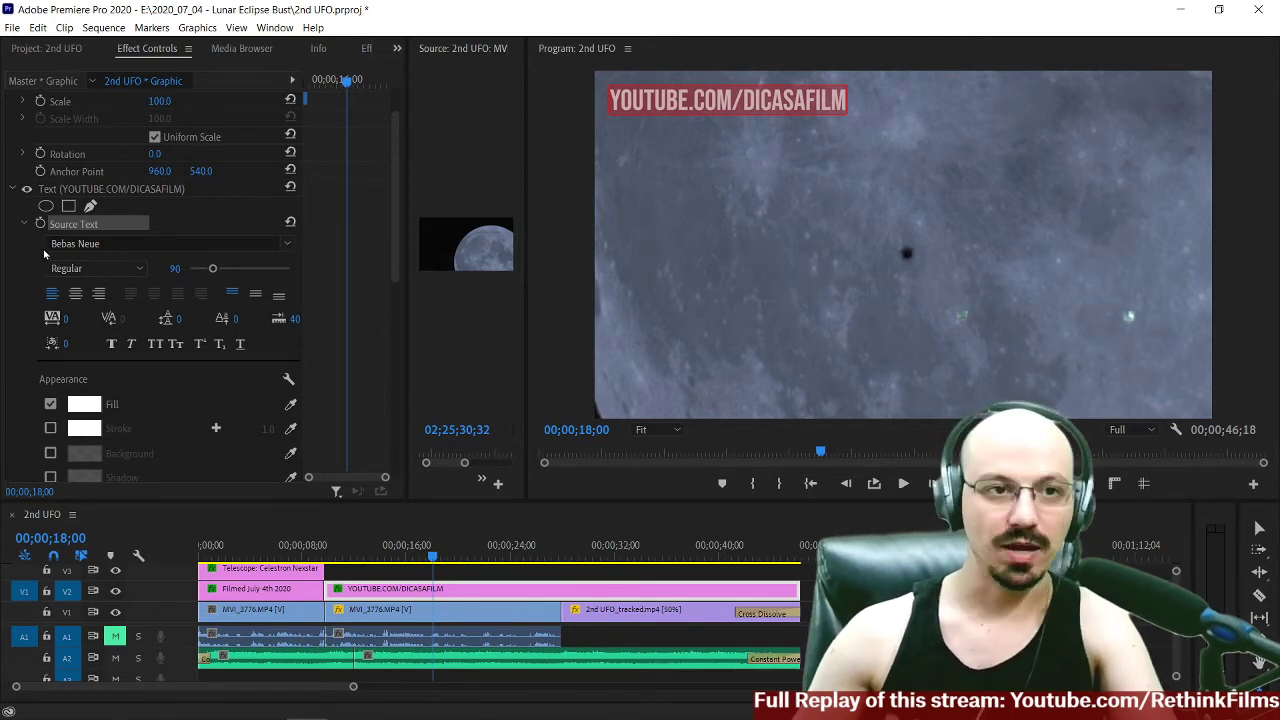
Move the YOUTUBE.COM/DICASAFILM title to the frame's upper-right corner with a Vector Motion horizontal position of 1894.
{"action": "scroll", "coordinate": [393, 218], "scroll_direction": "up", "scroll_amount": 2}
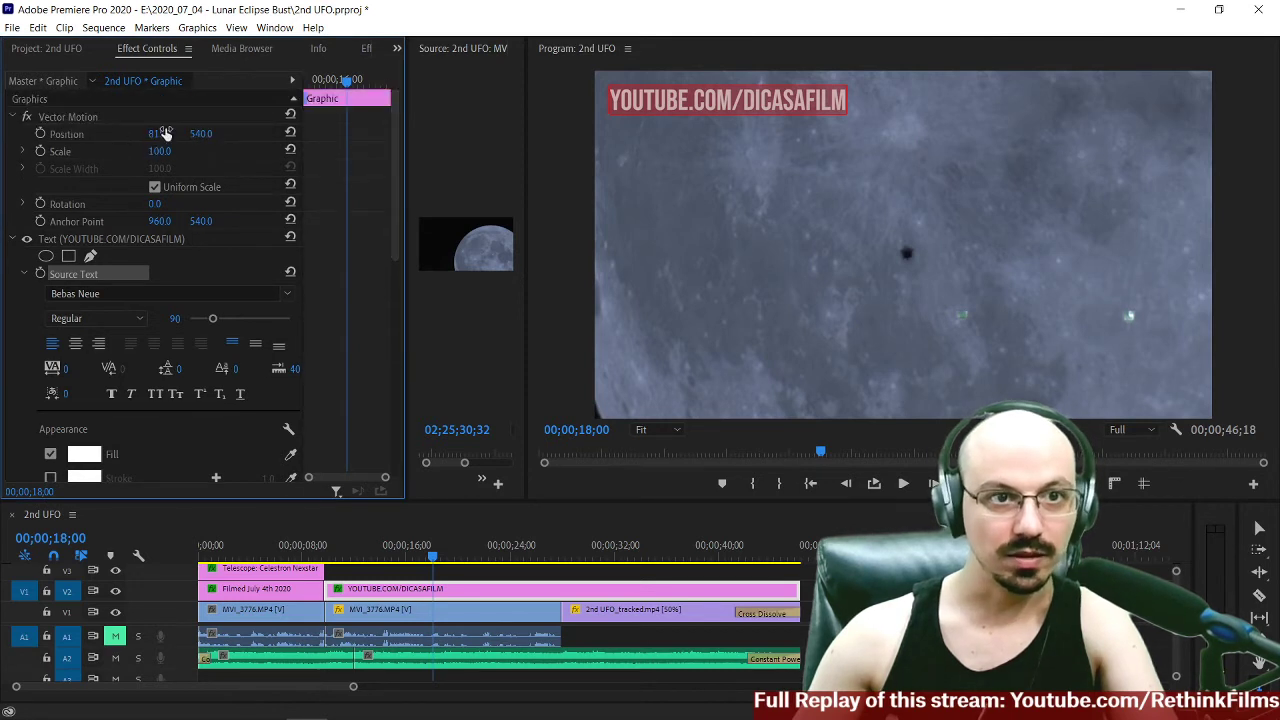
{"action": "left_click_drag", "start_coordinate": [160, 137], "coordinate": [296, 137]}
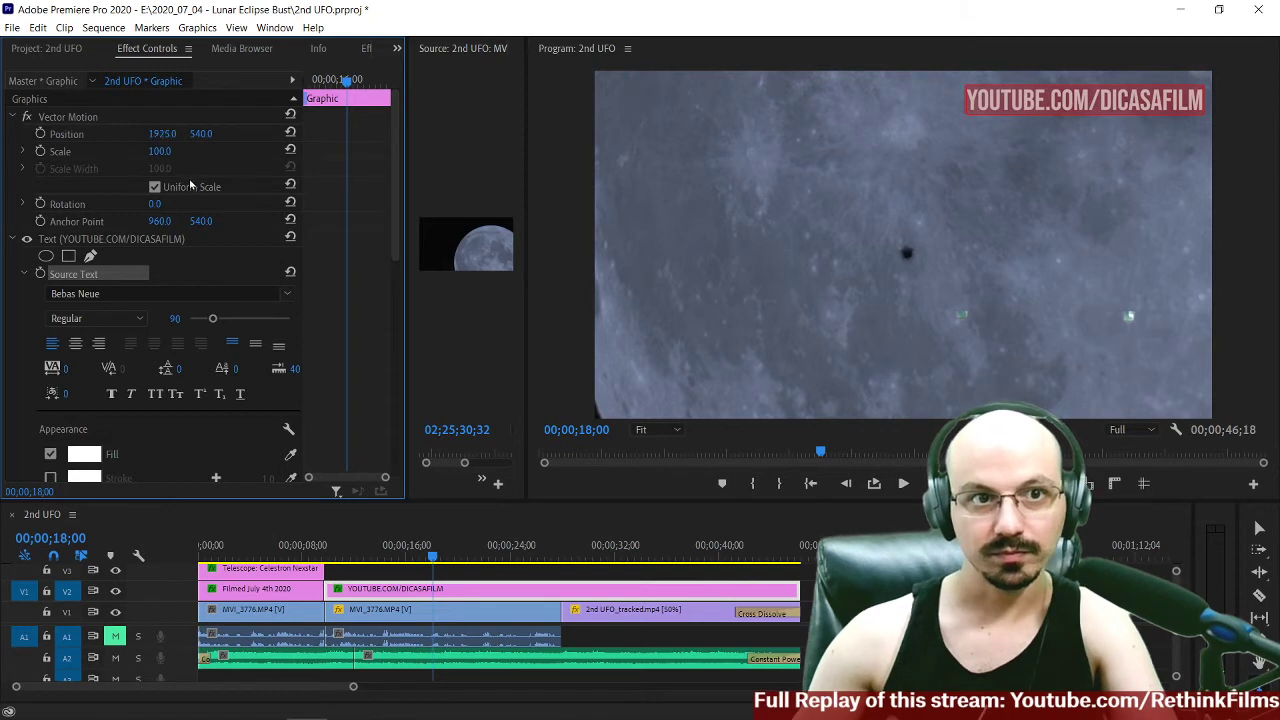
{"action": "mouse_move", "coordinate": [167, 139]}
{"action": "left_mouse_down"}
{"action": "mouse_move", "coordinate": [150, 139]}
{"action": "mouse_move", "coordinate": [168, 133]}
{"action": "left_mouse_up"}
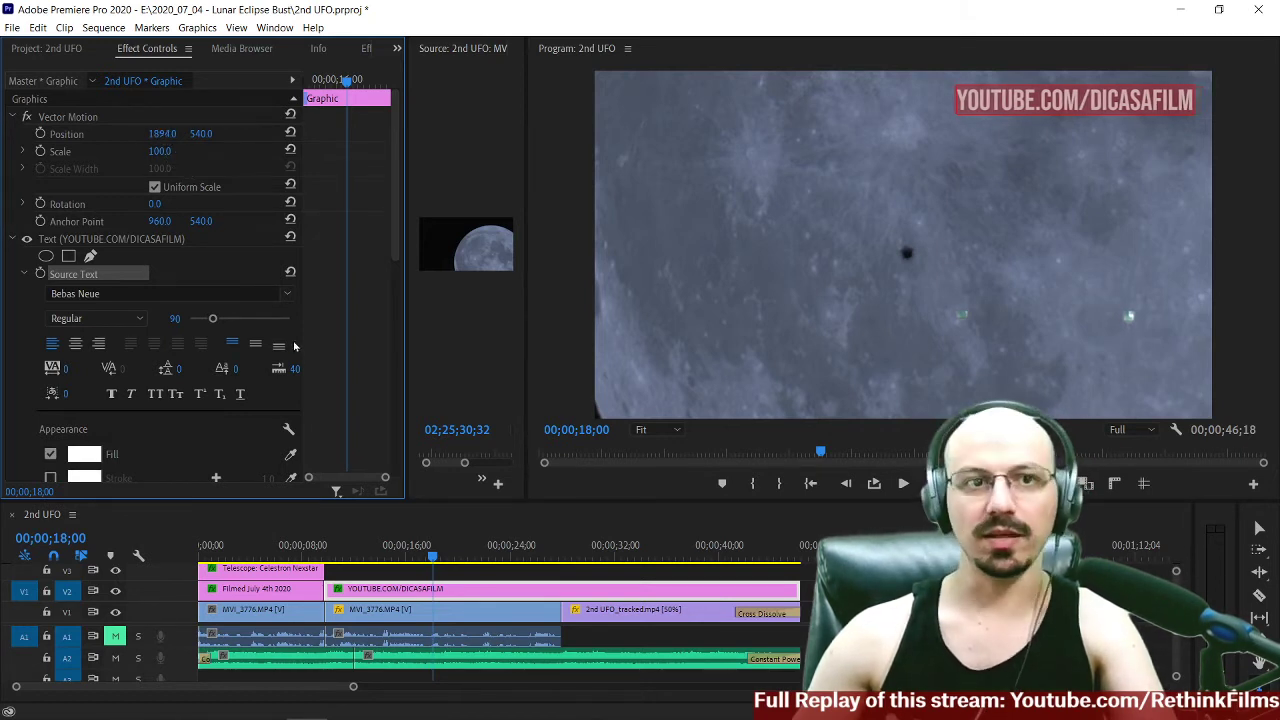
Lower the YOUTUBE.COM/DICASAFILM text's opacity to 11%.
{"action": "scroll", "coordinate": [378, 250], "scroll_direction": "down", "scroll_amount": 5}
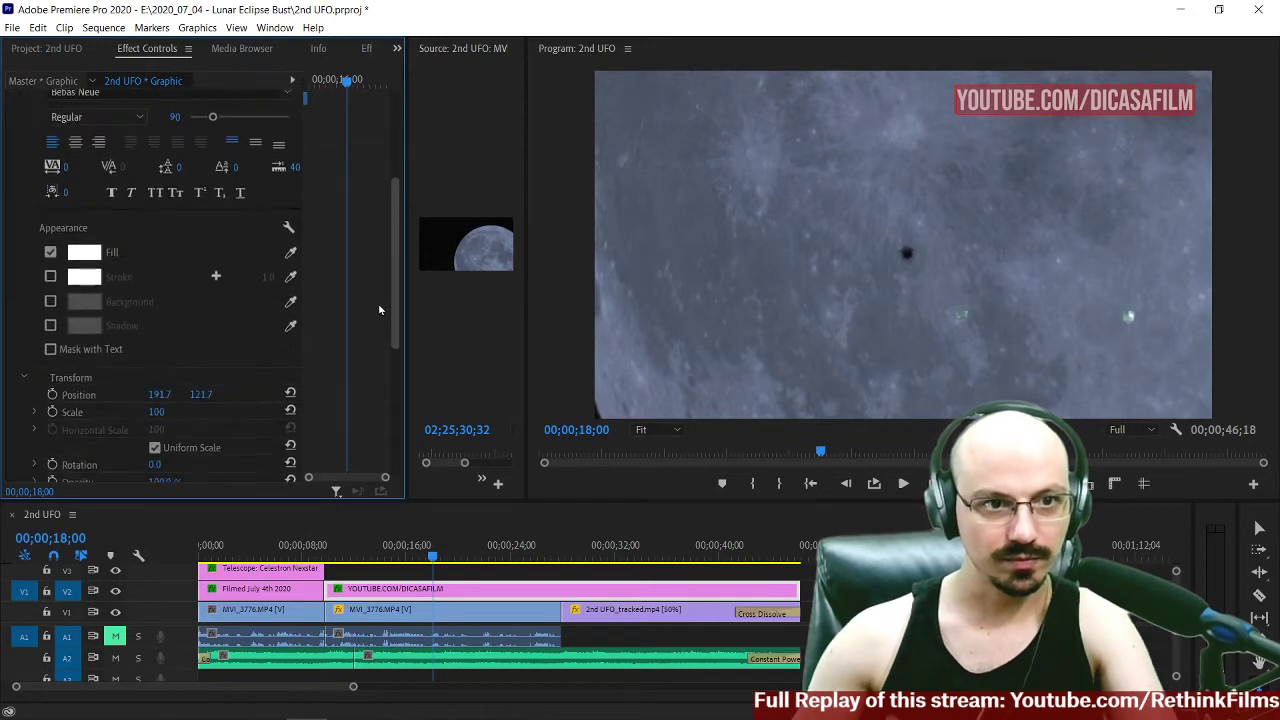
{"action": "scroll", "coordinate": [372, 330], "scroll_direction": "down", "scroll_amount": 2}
{"action": "left_click_drag", "start_coordinate": [162, 401], "coordinate": [75, 401]}
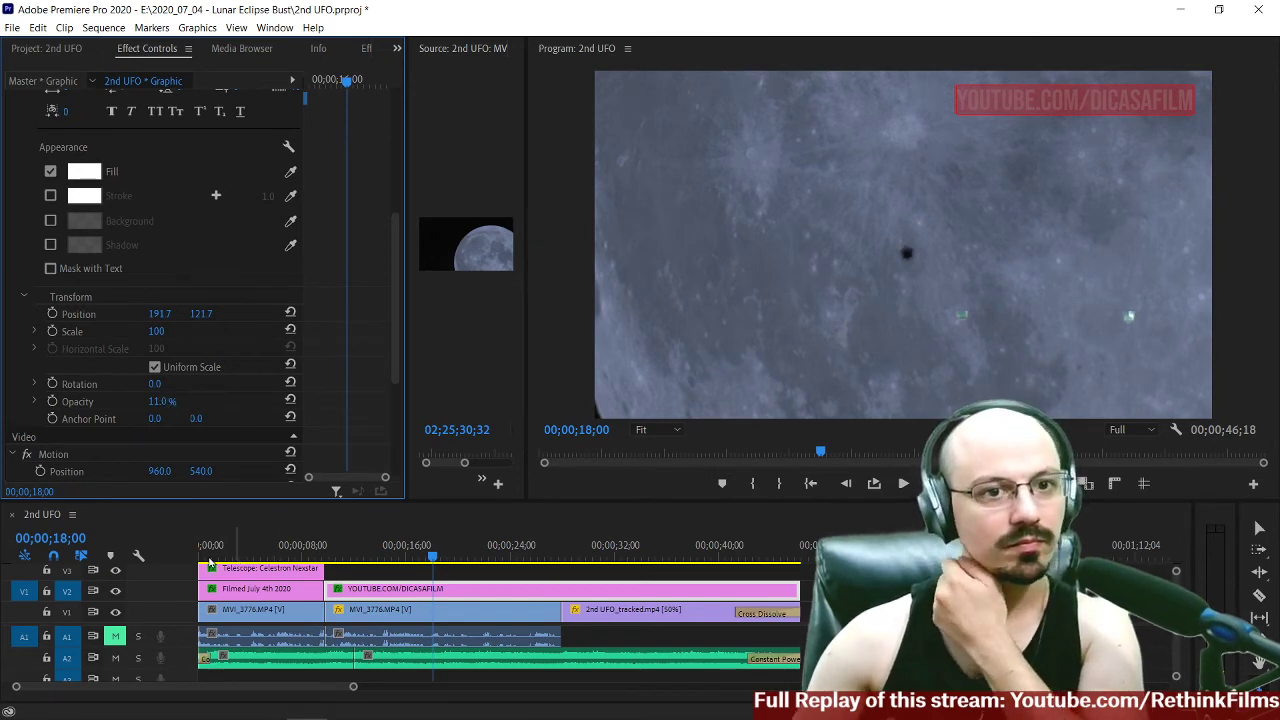
Play the sequence from its start into the tracked UFO clip to review the titles and the faint watermark.
{"action": "key", "text": "Home"}
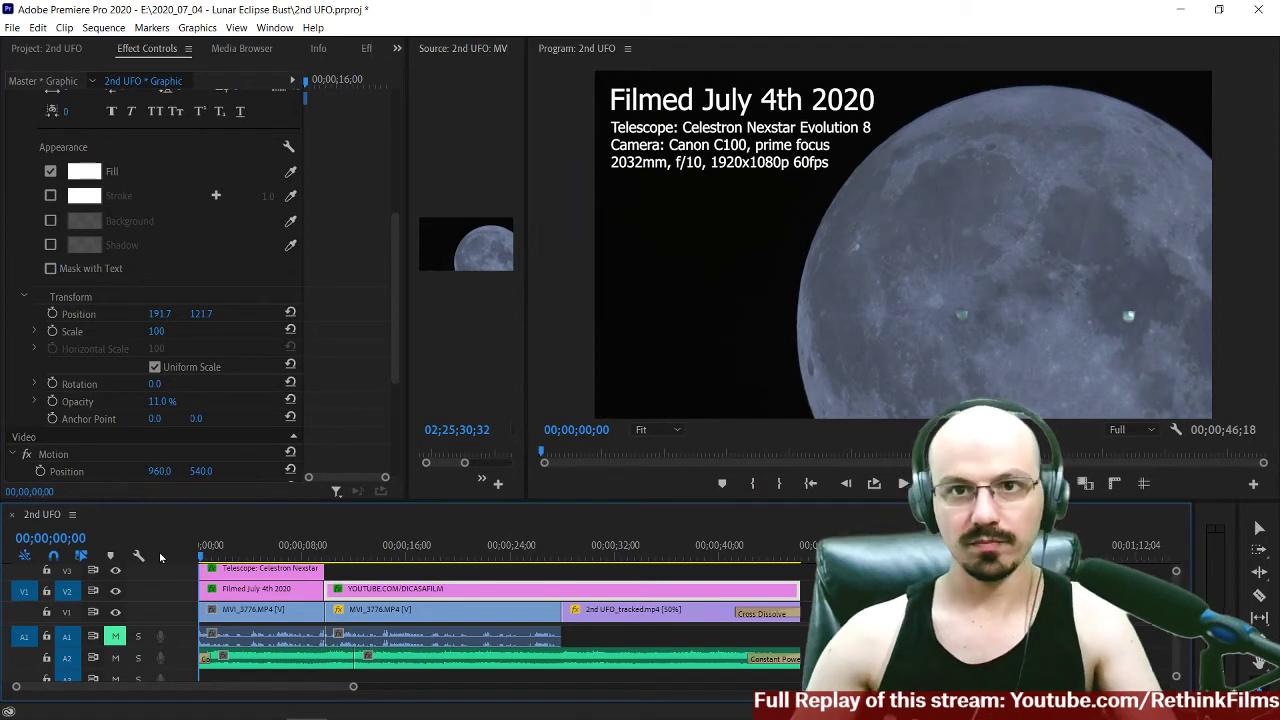
{"action": "key", "text": "space"}
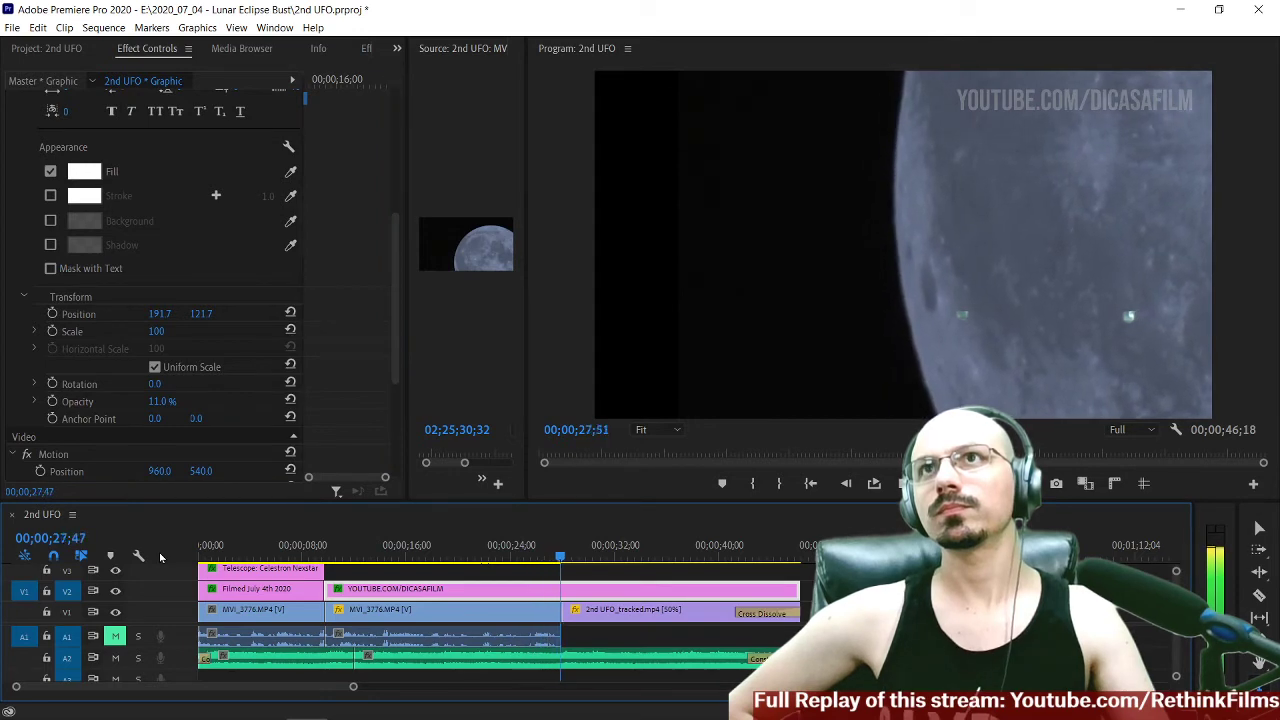
{"action": "key", "text": "space"}
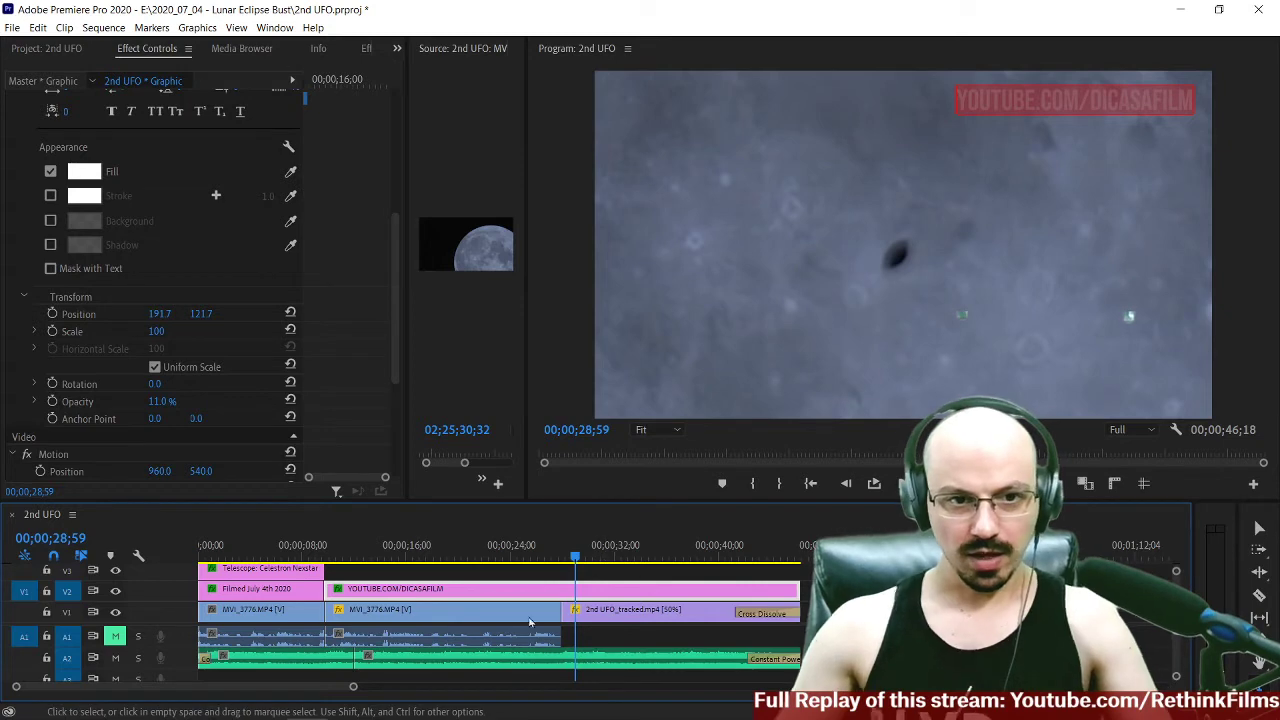
Scrub through the second moon clip to 00;00;23;44 and inspect the dark object near the moon's edge.
{"action": "left_click", "coordinate": [408, 558]}
{"action": "left_click_drag", "start_coordinate": [406, 556], "coordinate": [507, 556]}
{"action": "key", "text": "Right"}
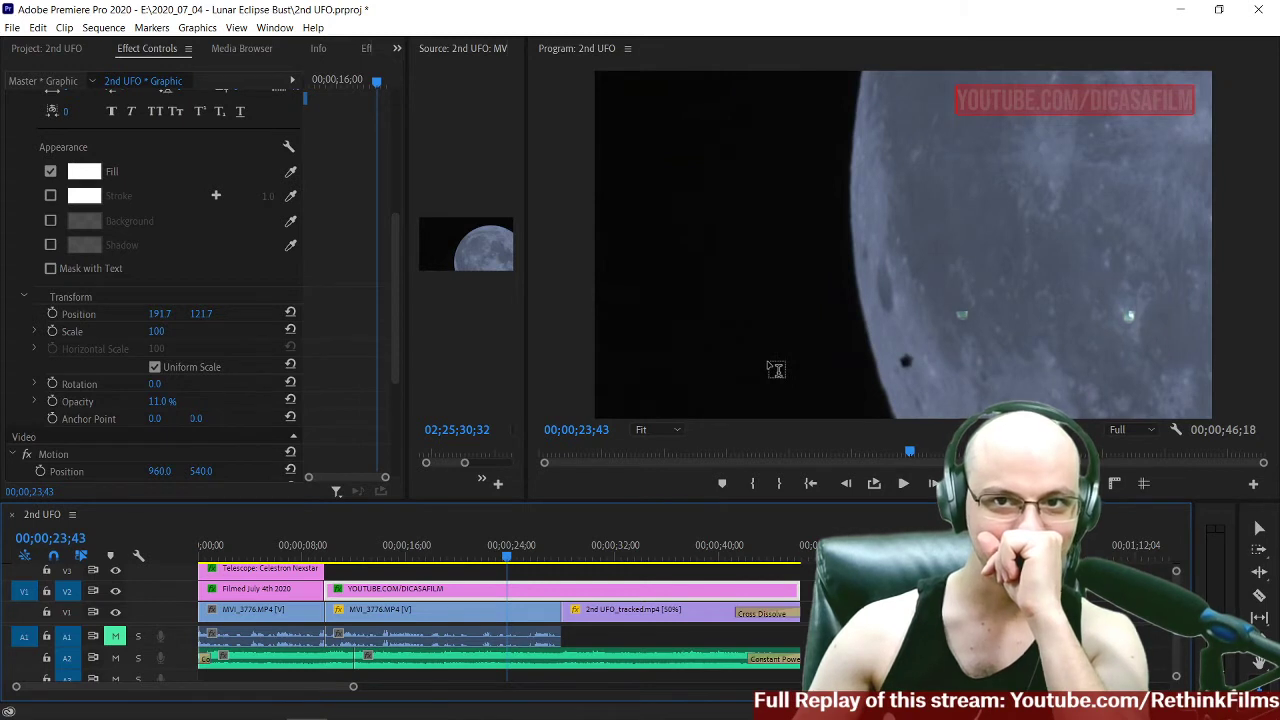
{"action": "key", "text": "Right"}
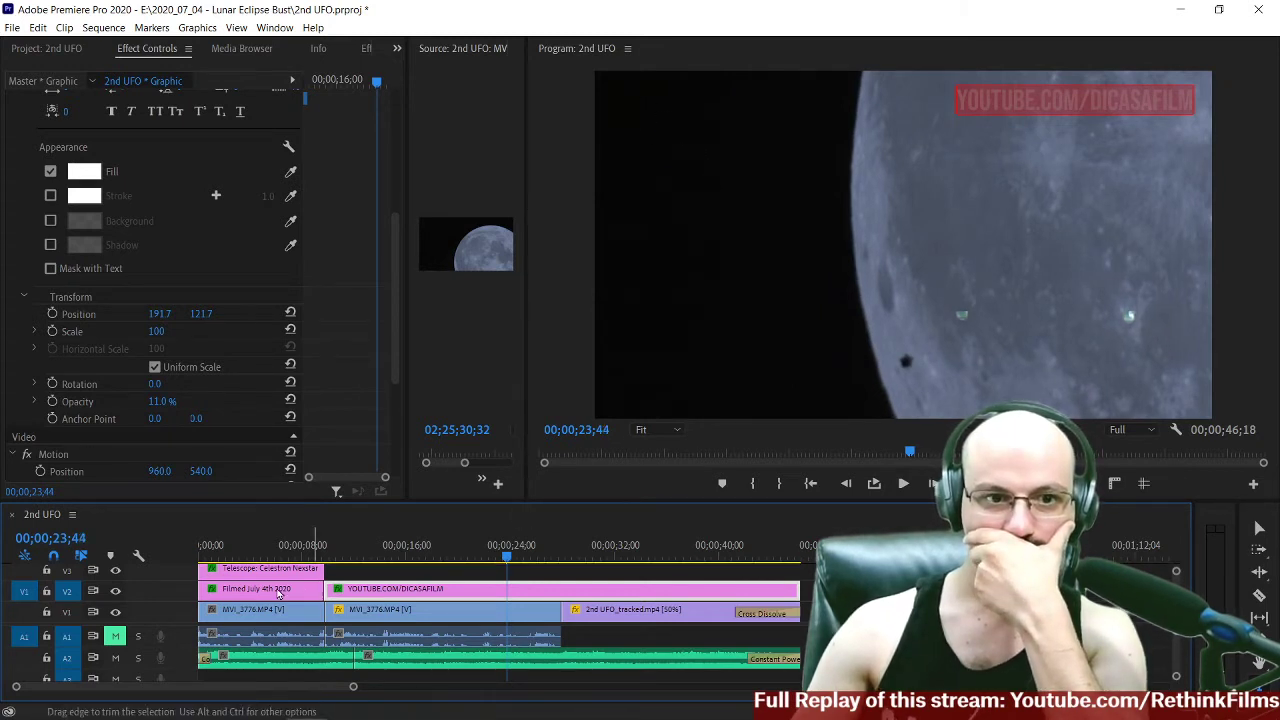
Copy the telescope and camera details title on V3 and move the playhead into the second moon clip at 00;00;10;42.
{"action": "left_click", "coordinate": [296, 553]}
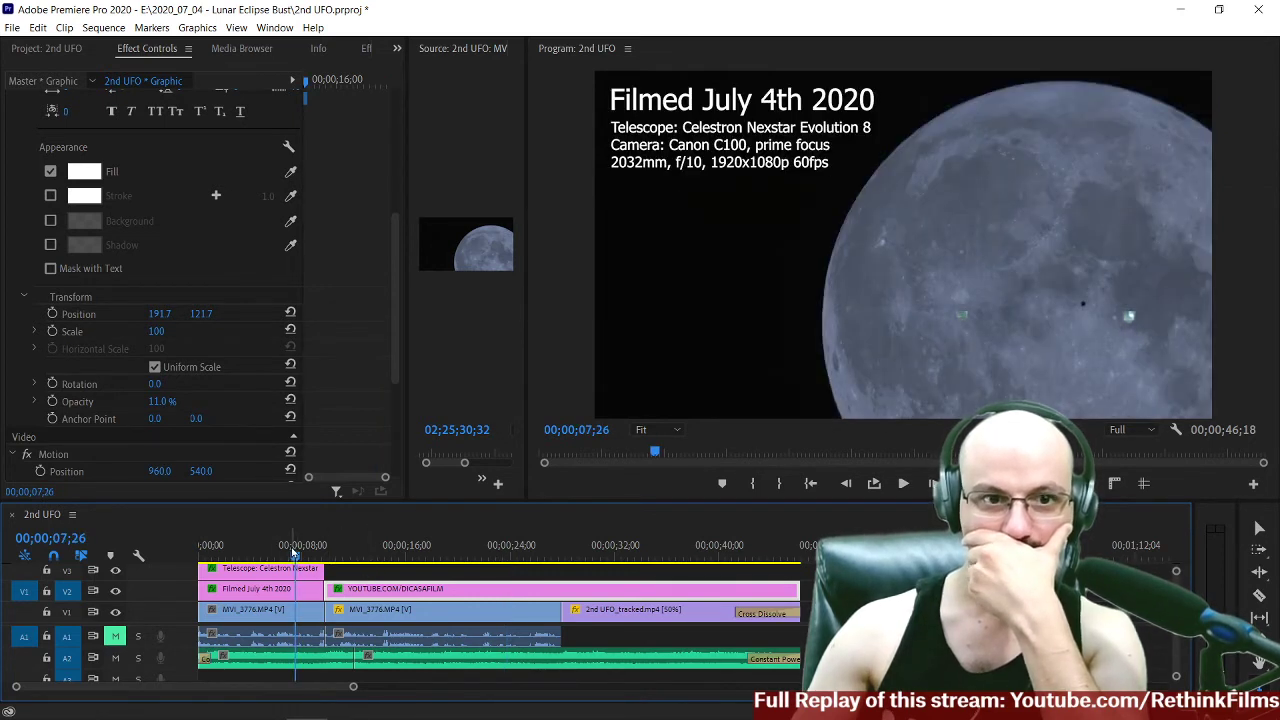
{"action": "left_click", "coordinate": [262, 596]}
{"action": "left_click", "coordinate": [268, 572]}
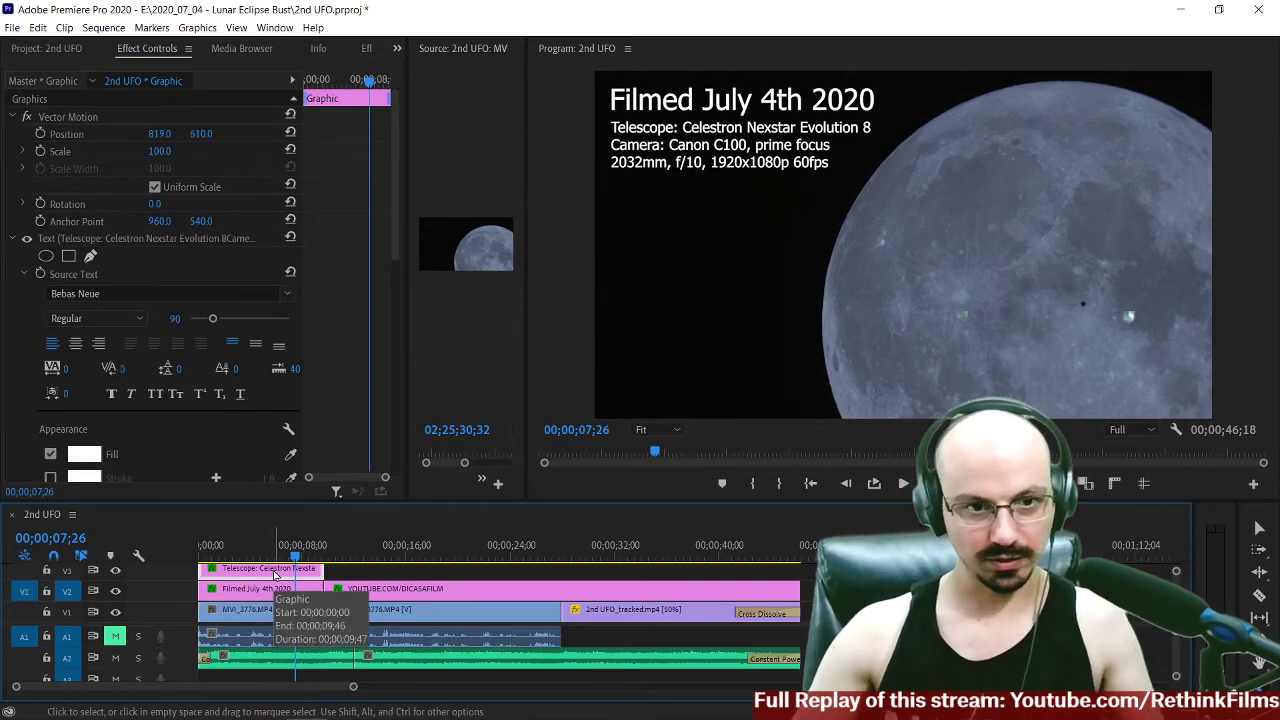
{"action": "key", "text": "Down"}
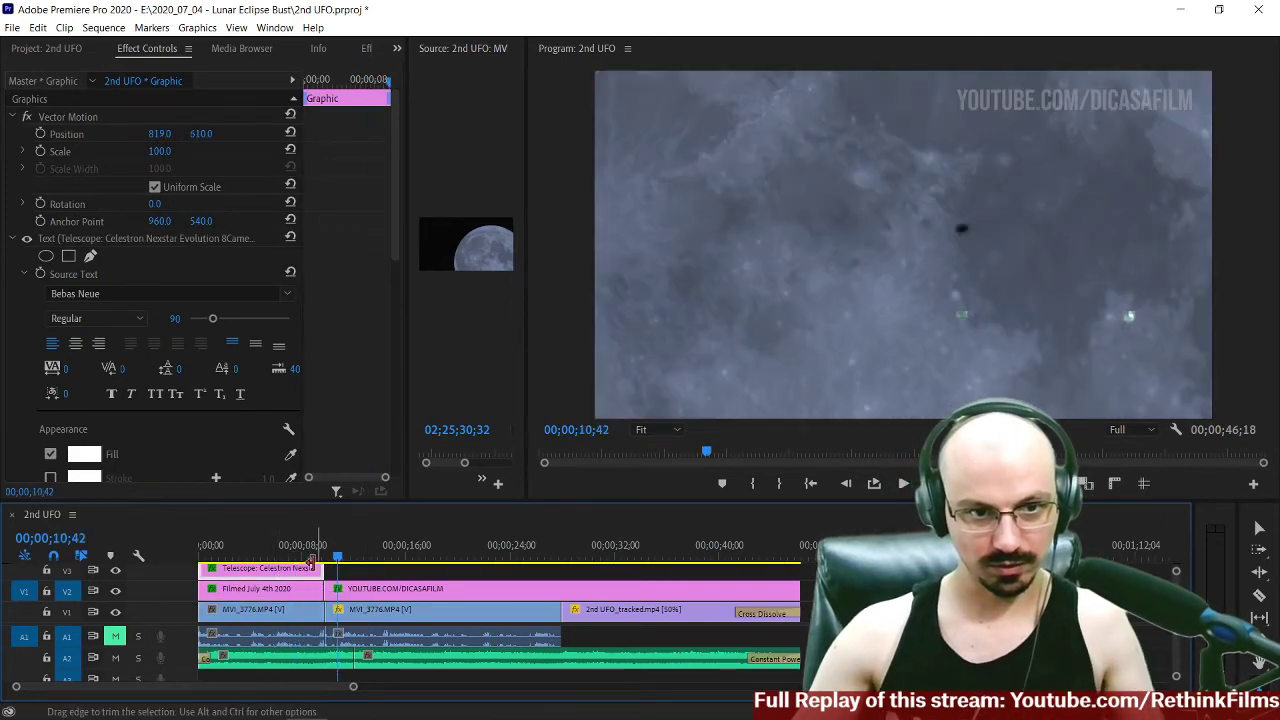
{"action": "key", "text": "equal"}
{"action": "key", "text": "equal"}
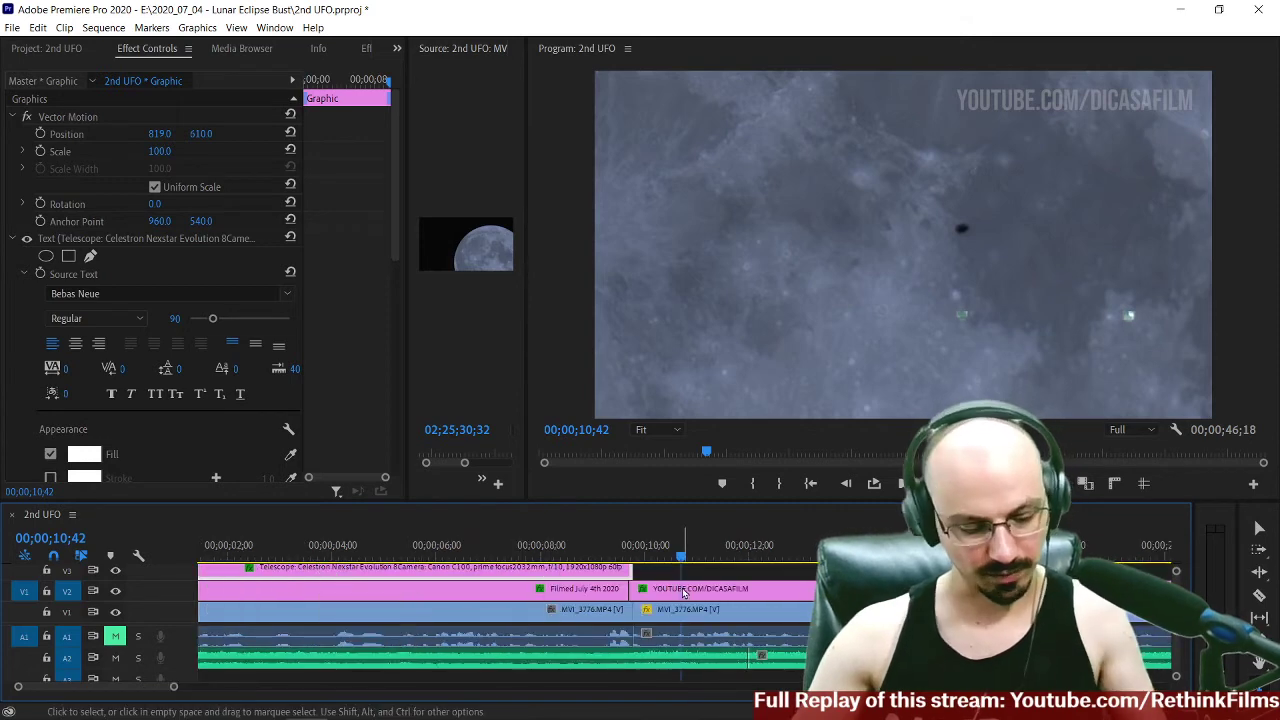
Make V3 the paste target instead of V2 and paste the copied telescope title at 00;00;10;42.
{"action": "key", "text": "ctrl+v"}
{"action": "key", "text": "ctrl+z"}
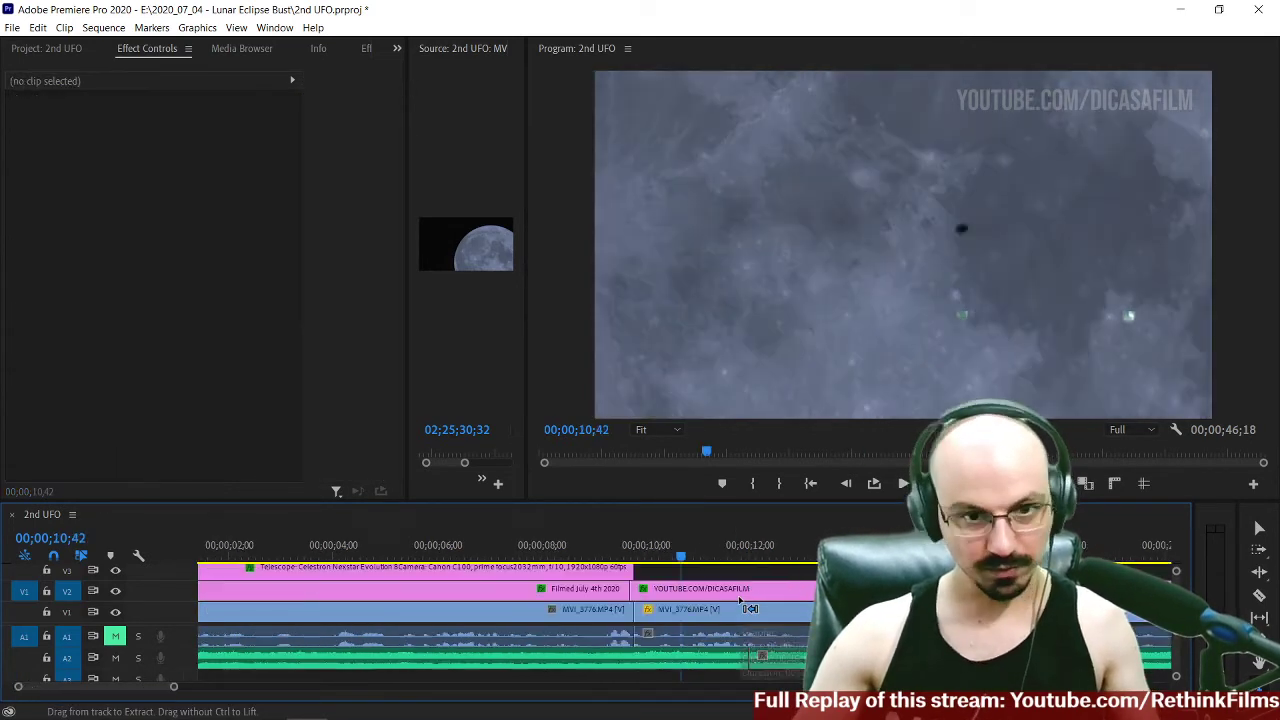
{"action": "left_click", "coordinate": [67, 573]}
{"action": "left_click", "coordinate": [22, 574]}
{"action": "left_click", "coordinate": [65, 592]}
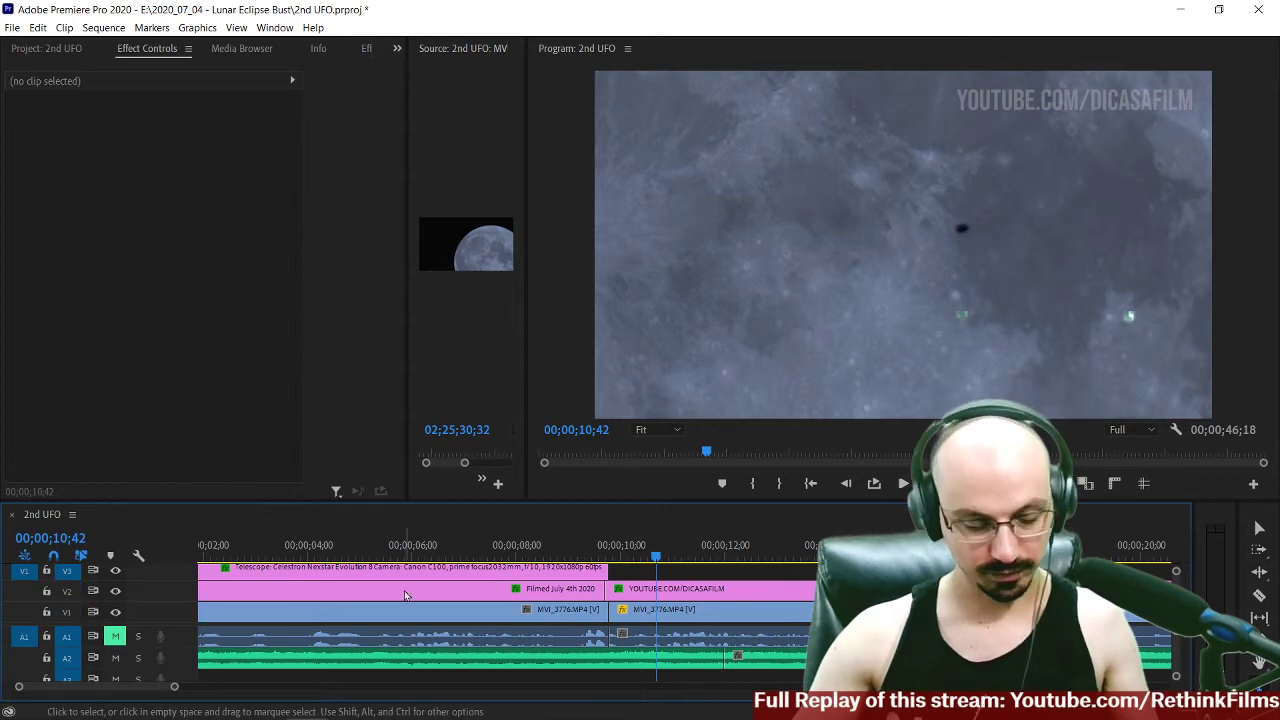
{"action": "key", "text": "ctrl+v"}
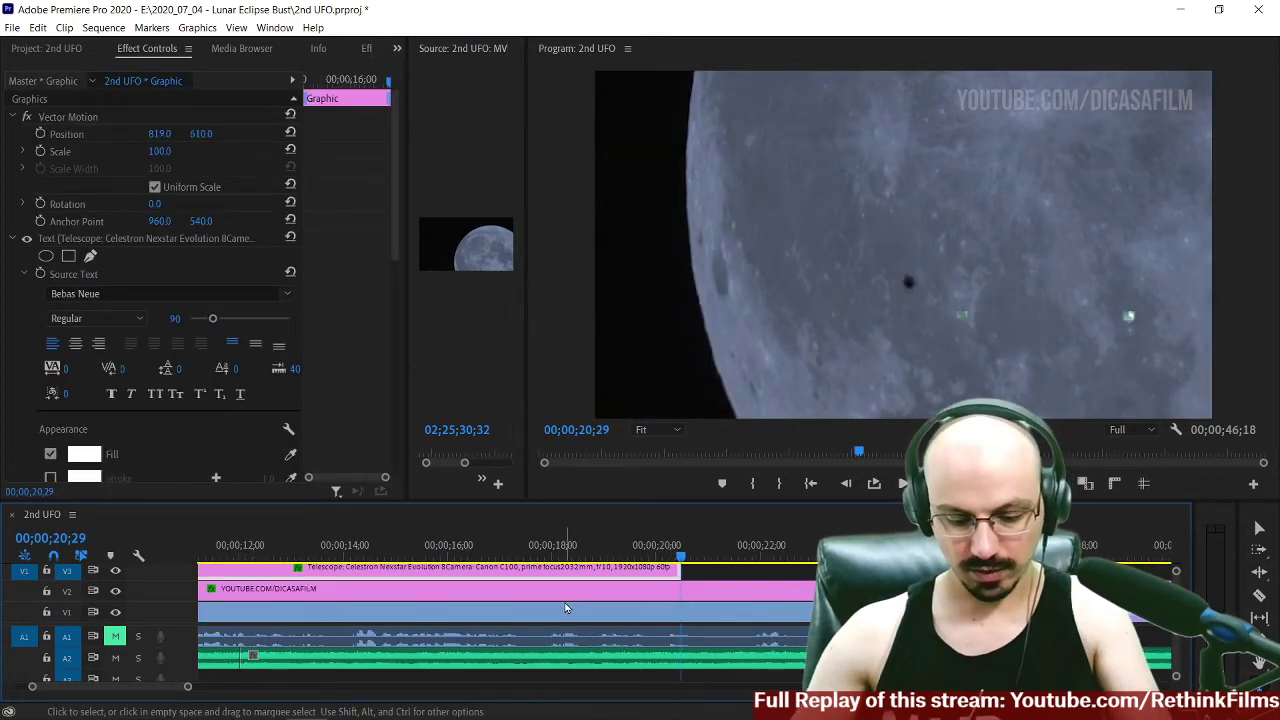
{"action": "key", "text": "Up"}
{"action": "key", "text": "Up"}
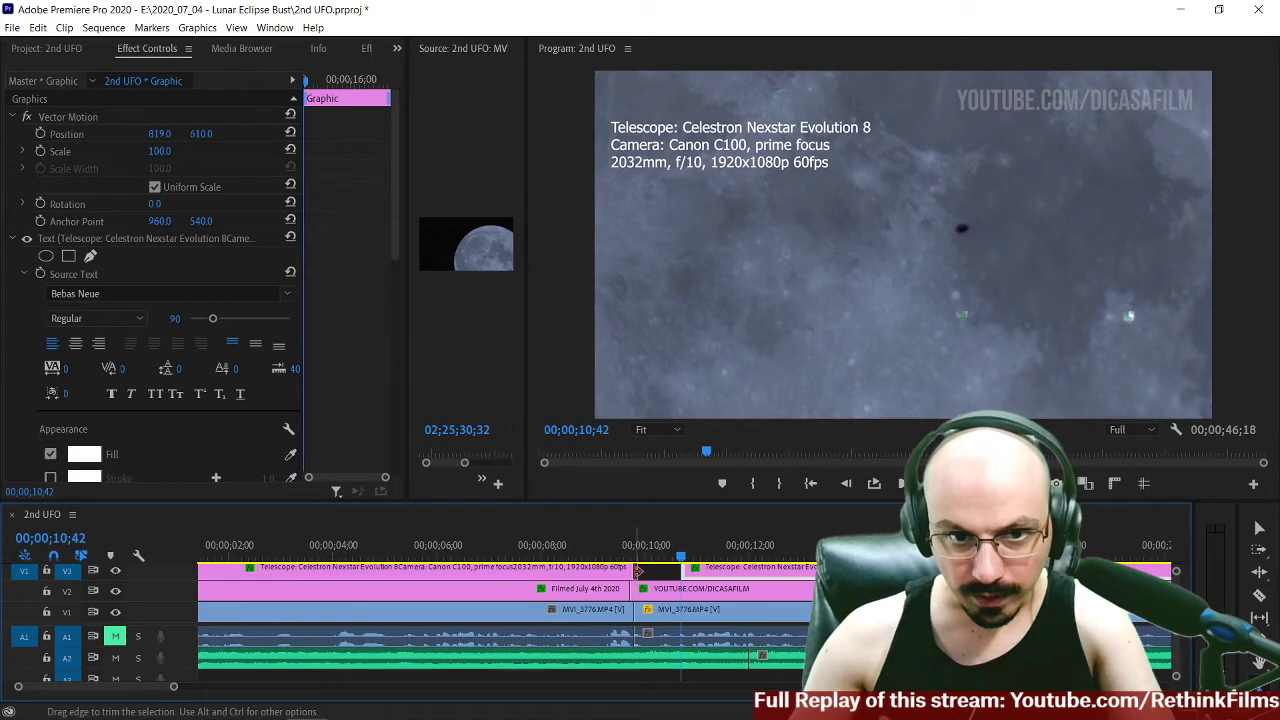
Trim the end of the Filmed July 4th 2020 title so it meets the cut between the two moon clips.
{"action": "key", "text": "="}
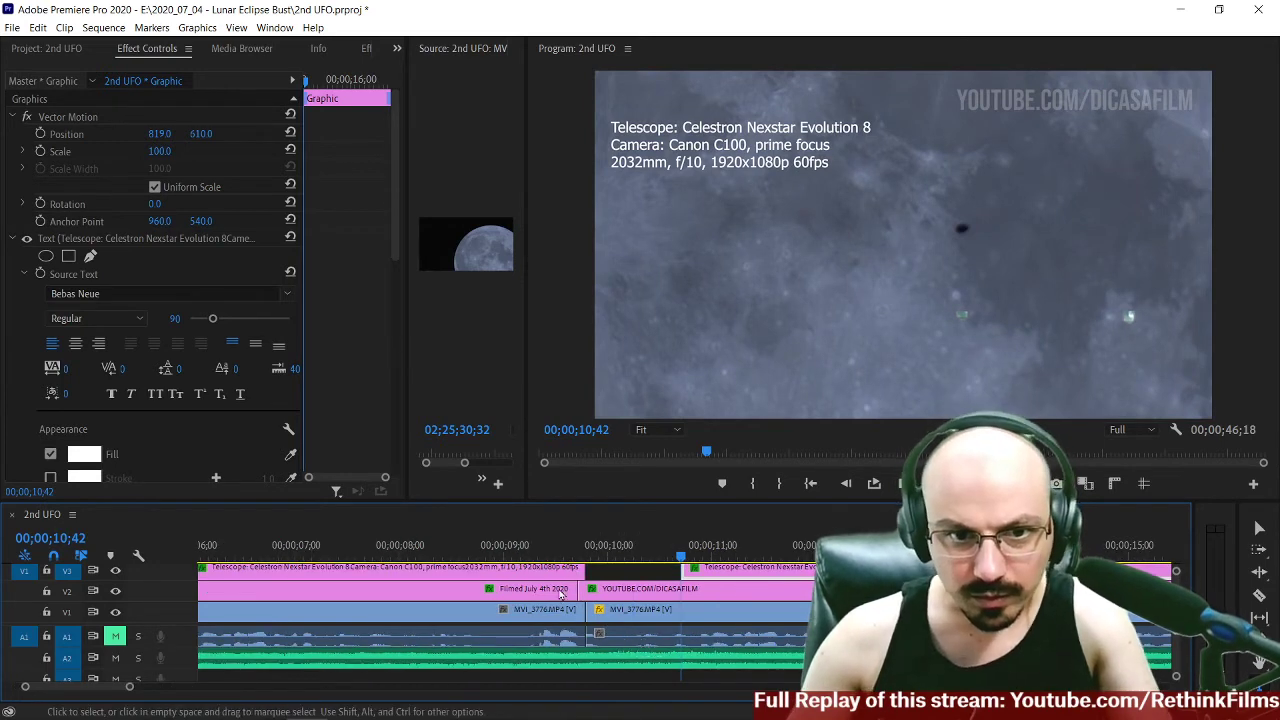
{"action": "left_click_drag", "start_coordinate": [584, 590], "coordinate": [570, 590]}
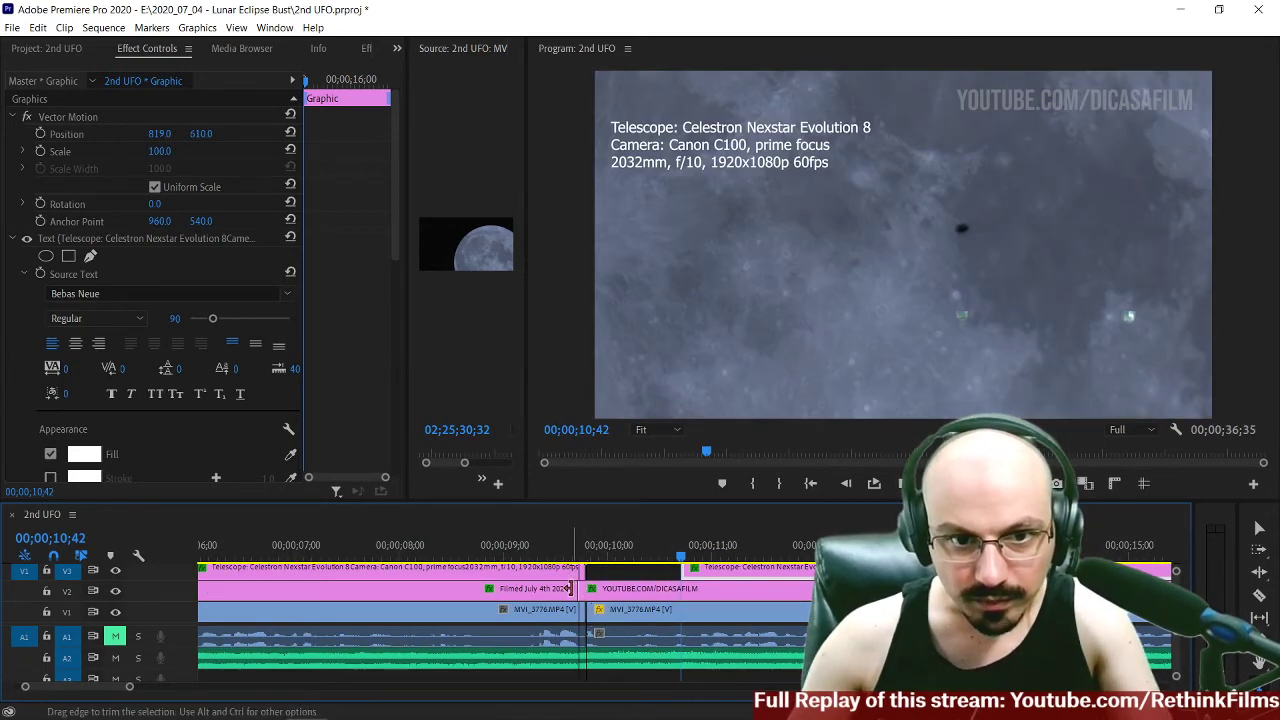
{"action": "key", "text": "="}
{"action": "left_click_drag", "start_coordinate": [477, 590], "coordinate": [490, 591]}
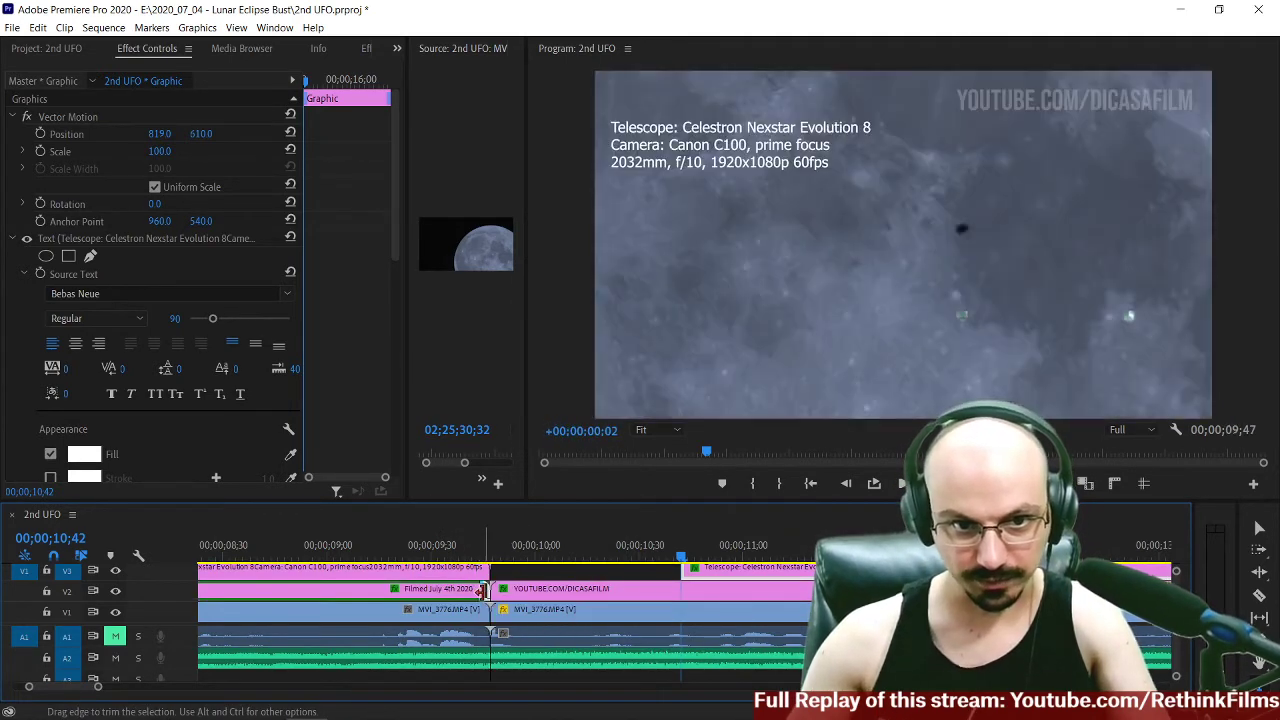
Extend the pasted title on V3 so it spans the whole second moon clip, from the cut to the tracked UFO clip.
{"action": "left_click_drag", "start_coordinate": [674, 568], "coordinate": [490, 568]}
{"action": "left_click", "coordinate": [545, 557]}
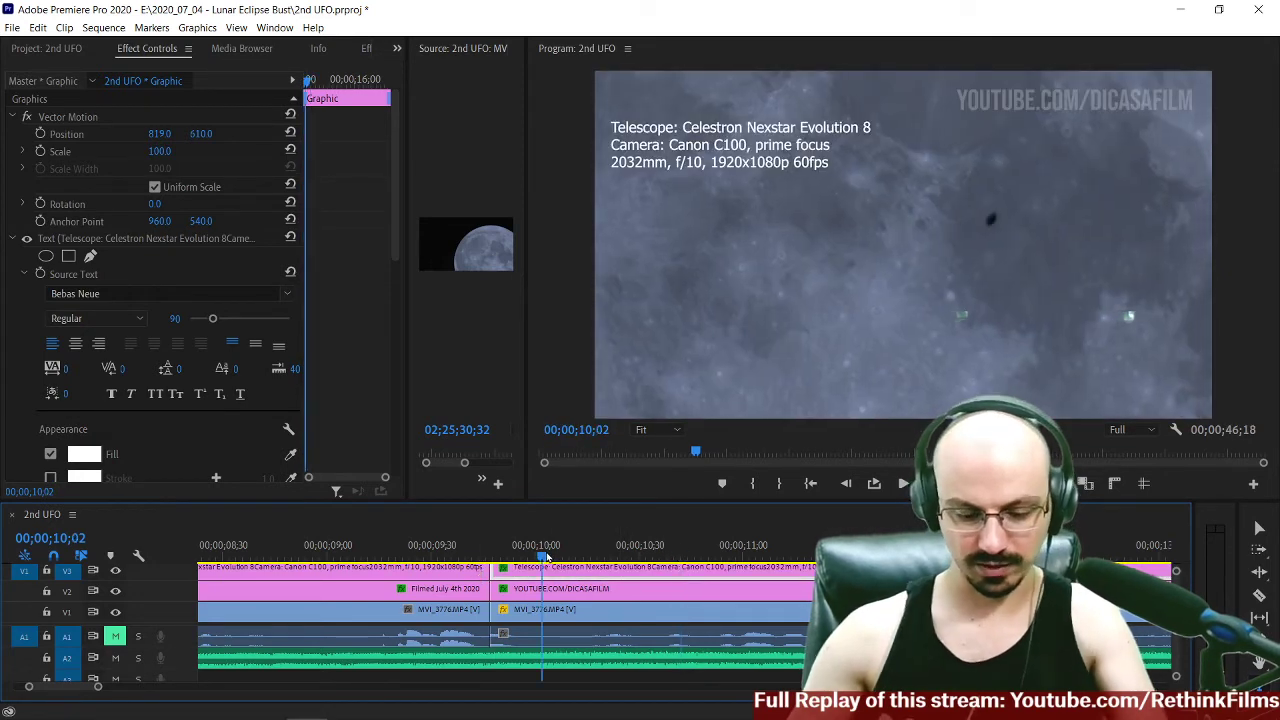
{"action": "key", "text": "minus"}
{"action": "key", "text": "minus"}
{"action": "key", "text": "minus"}
{"action": "key", "text": "minus"}
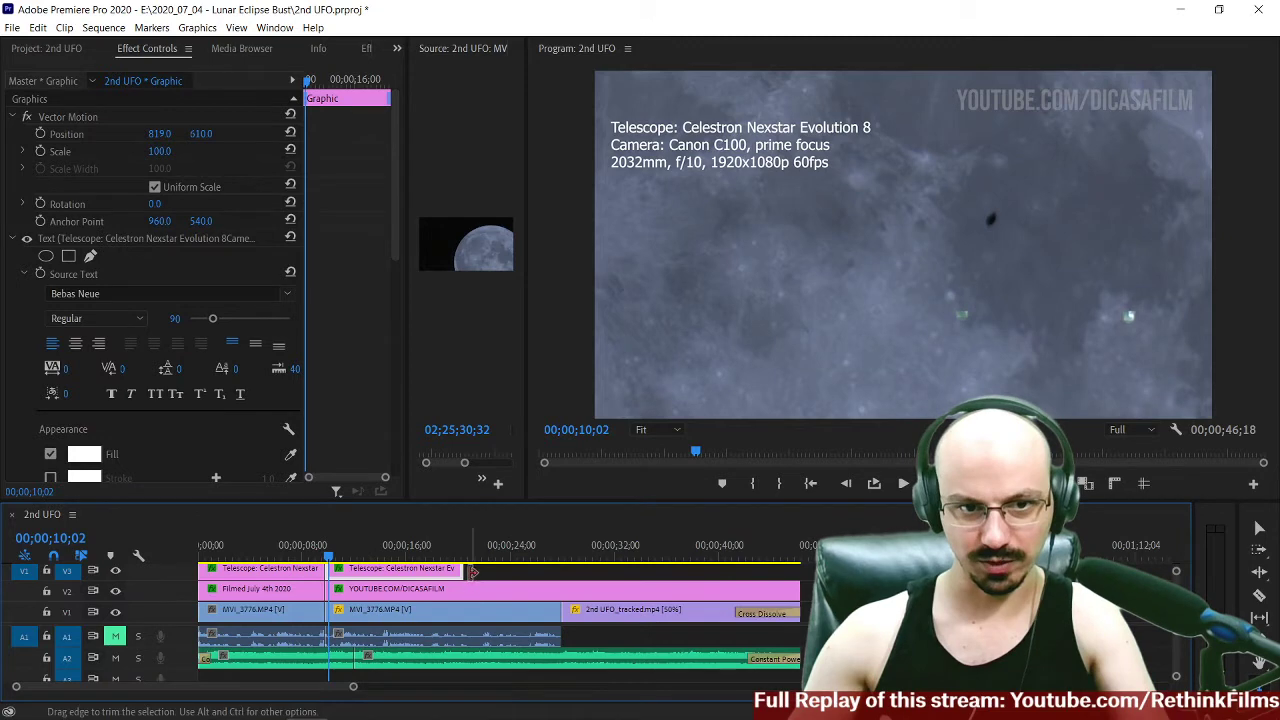
{"action": "left_click_drag", "start_coordinate": [463, 568], "coordinate": [566, 571]}
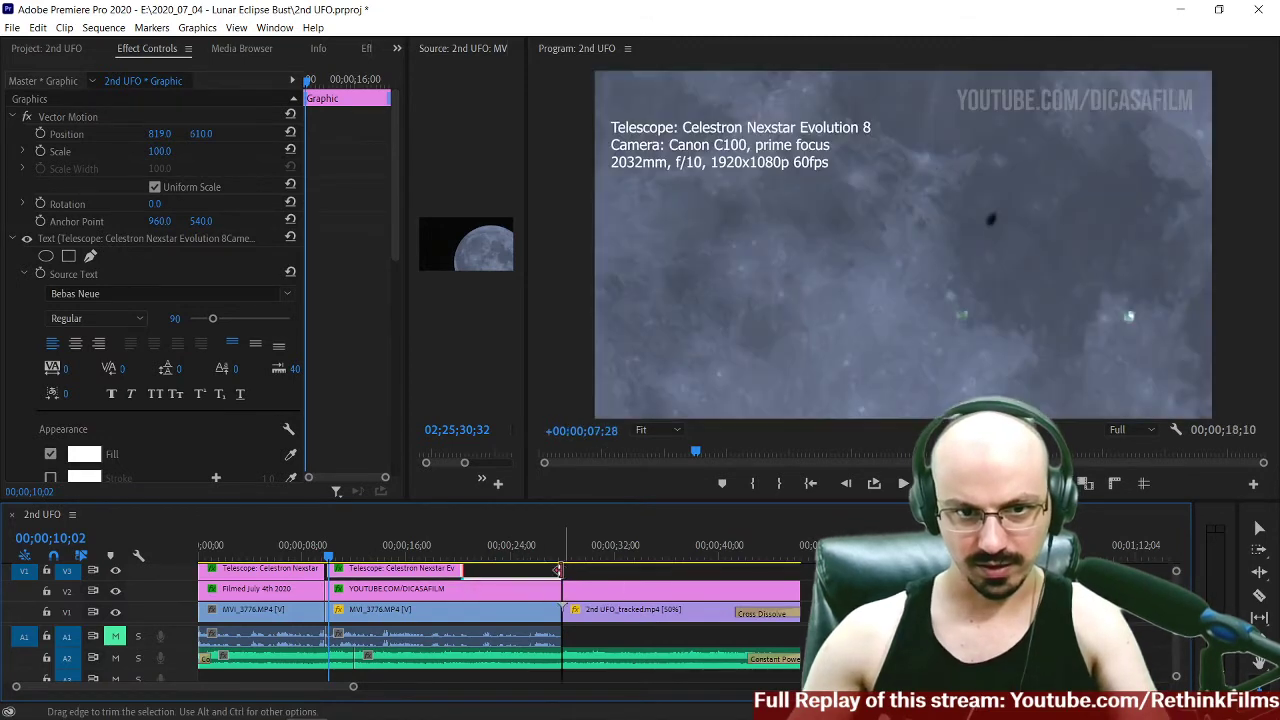
Replace the pasted telescope title's text with SCALED 250%, working at 00;00;19;36.
{"action": "left_click", "coordinate": [453, 557]}
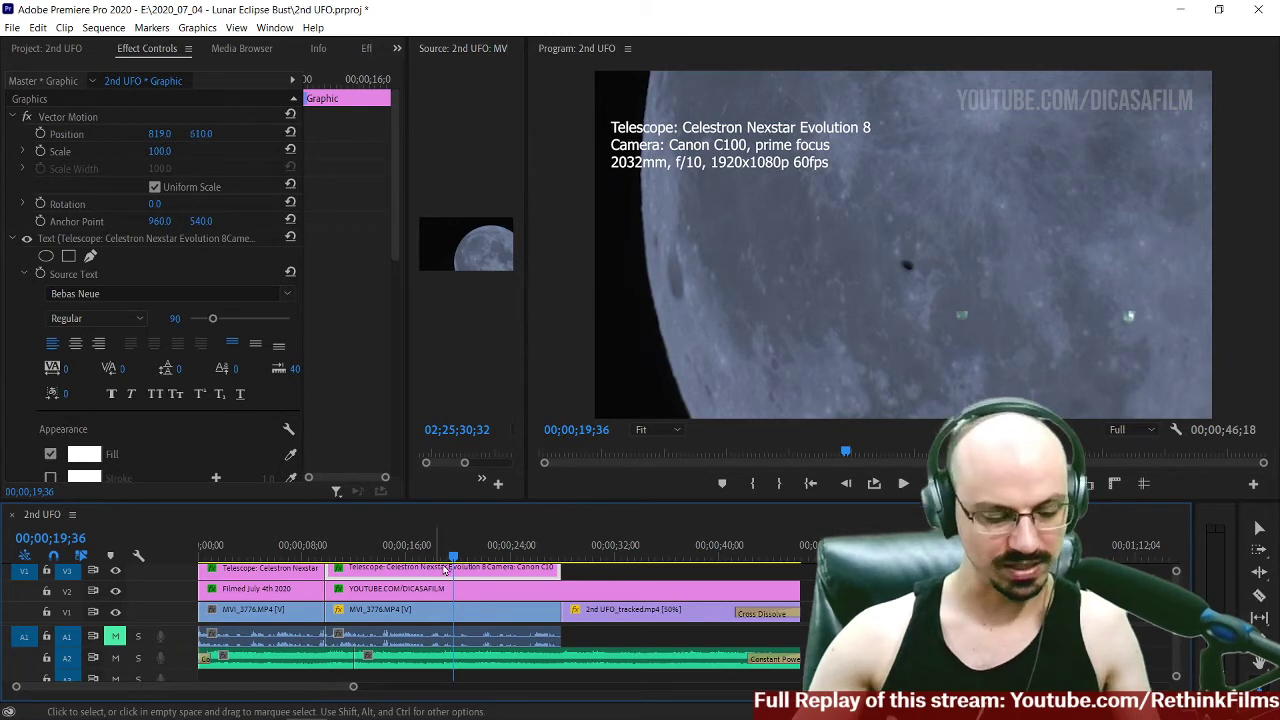
{"action": "left_click", "coordinate": [749, 147]}
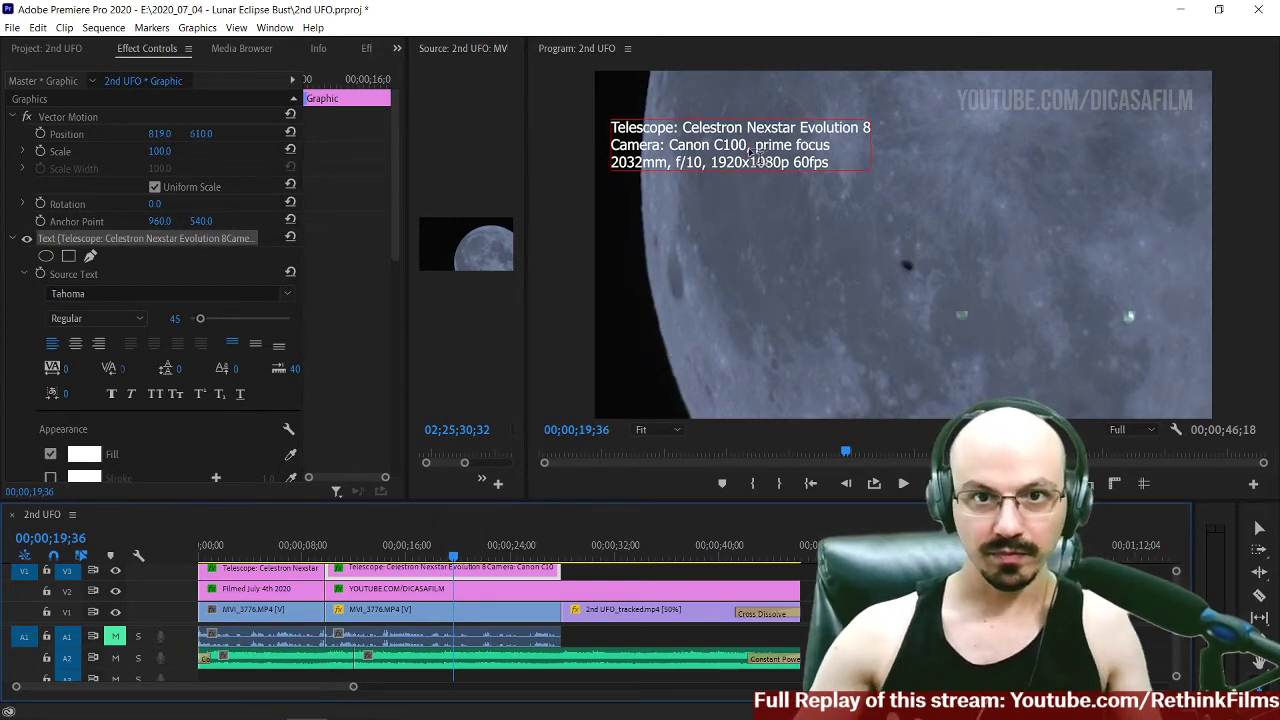
{"action": "key", "text": "BackSpace"}
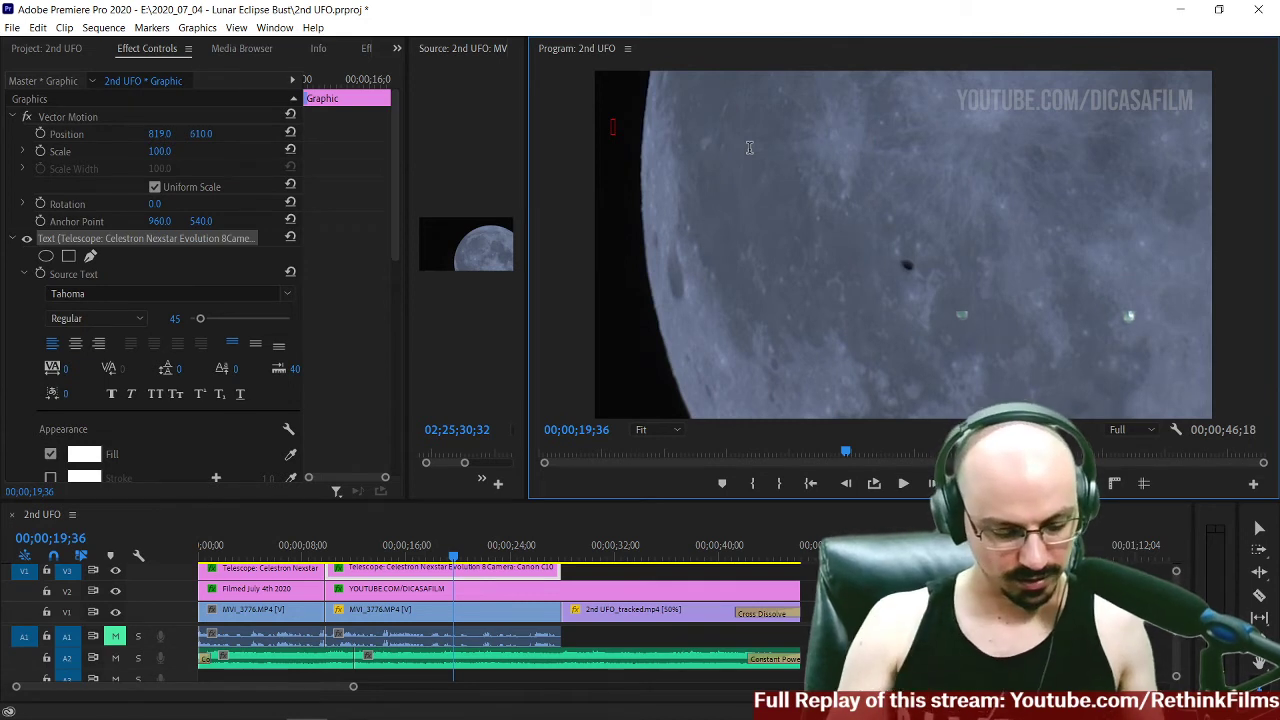
{"action": "type", "text": "SCA"}
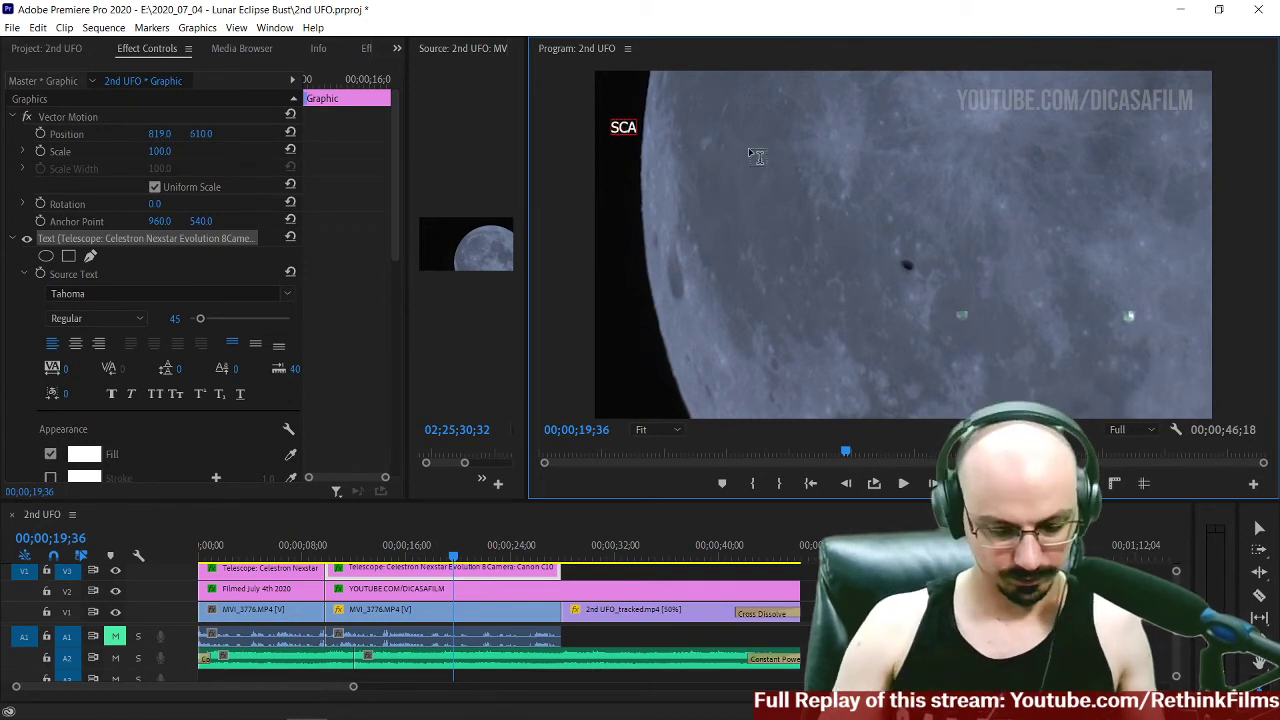
{"action": "type", "text": "LED"}
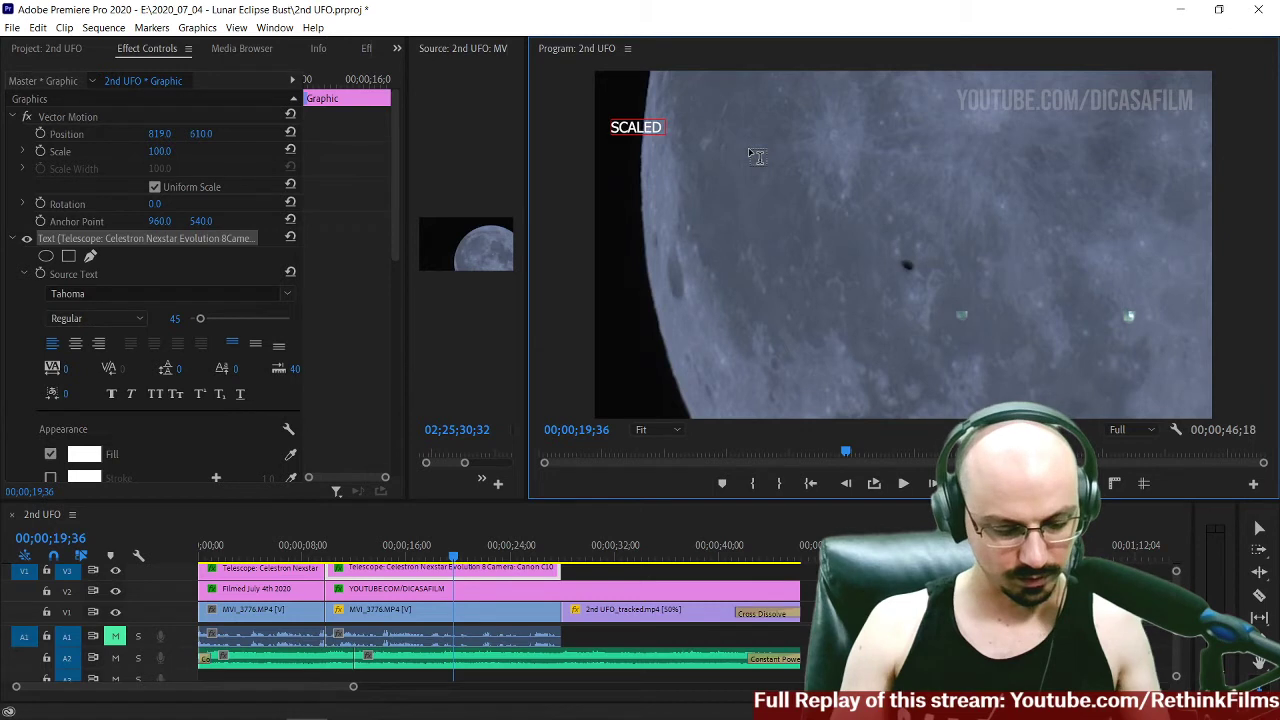
{"action": "type", "text": " 250%"}
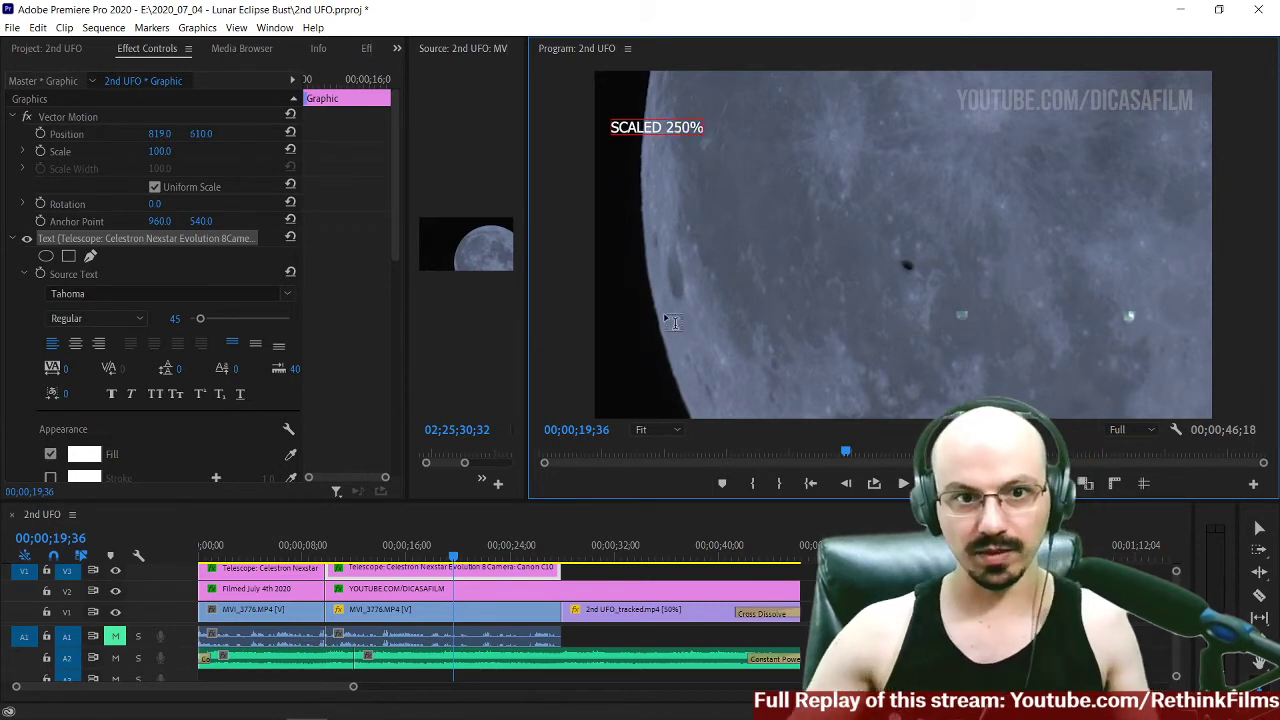
Make the SCALED 250% text bold and raise its title to a Vector Motion vertical position of 509.
{"action": "scroll", "coordinate": [239, 243], "scroll_direction": "down", "scroll_amount": 1}
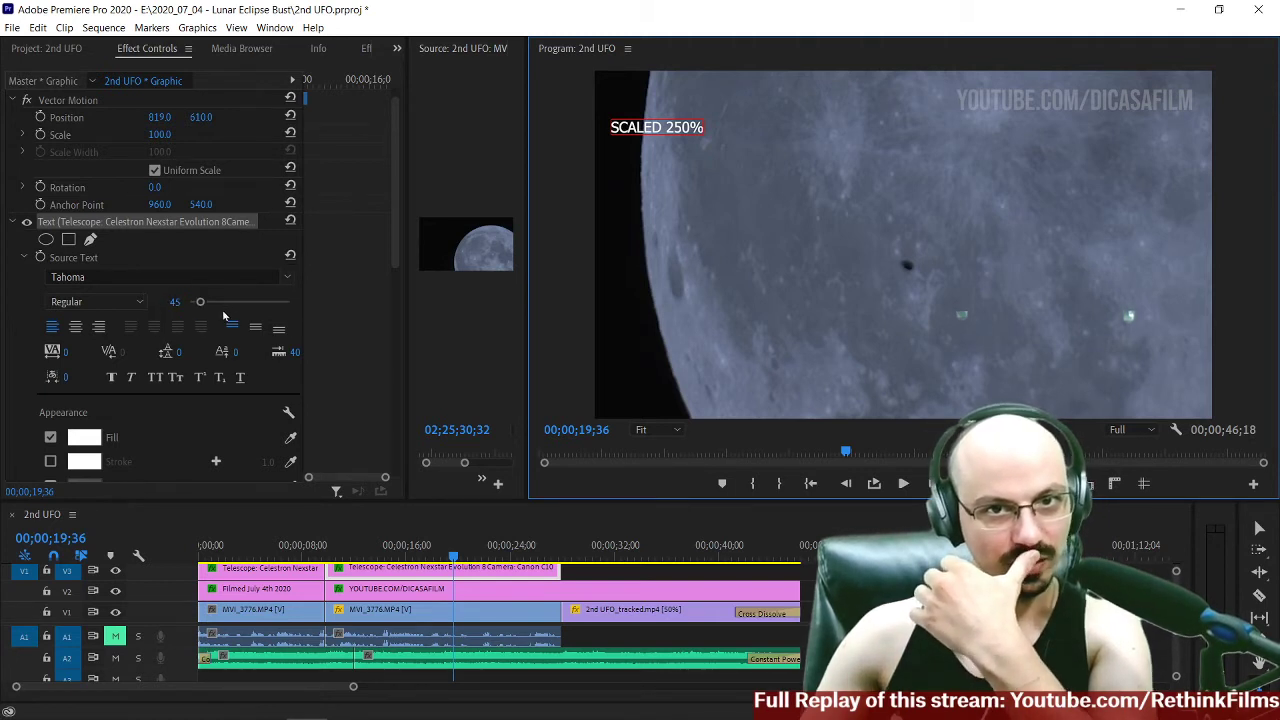
{"action": "key", "text": "ctrl+a"}
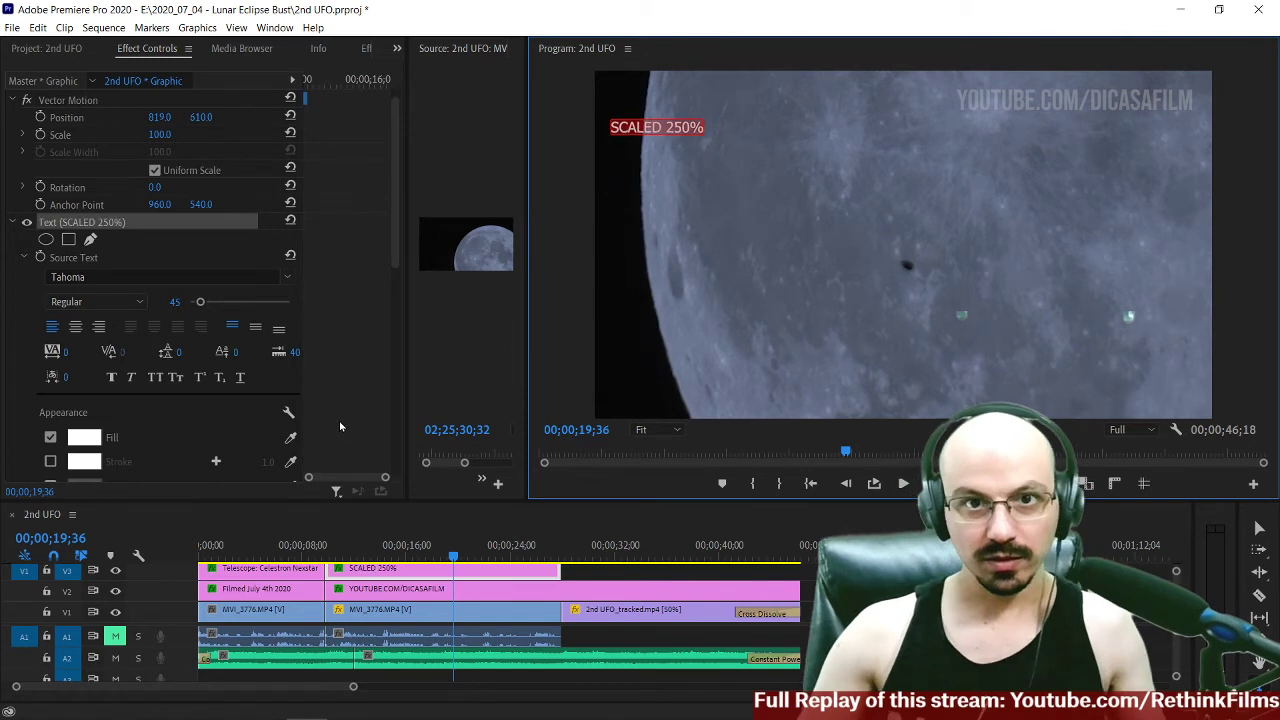
{"action": "left_click", "coordinate": [95, 301]}
{"action": "left_click", "coordinate": [95, 333]}
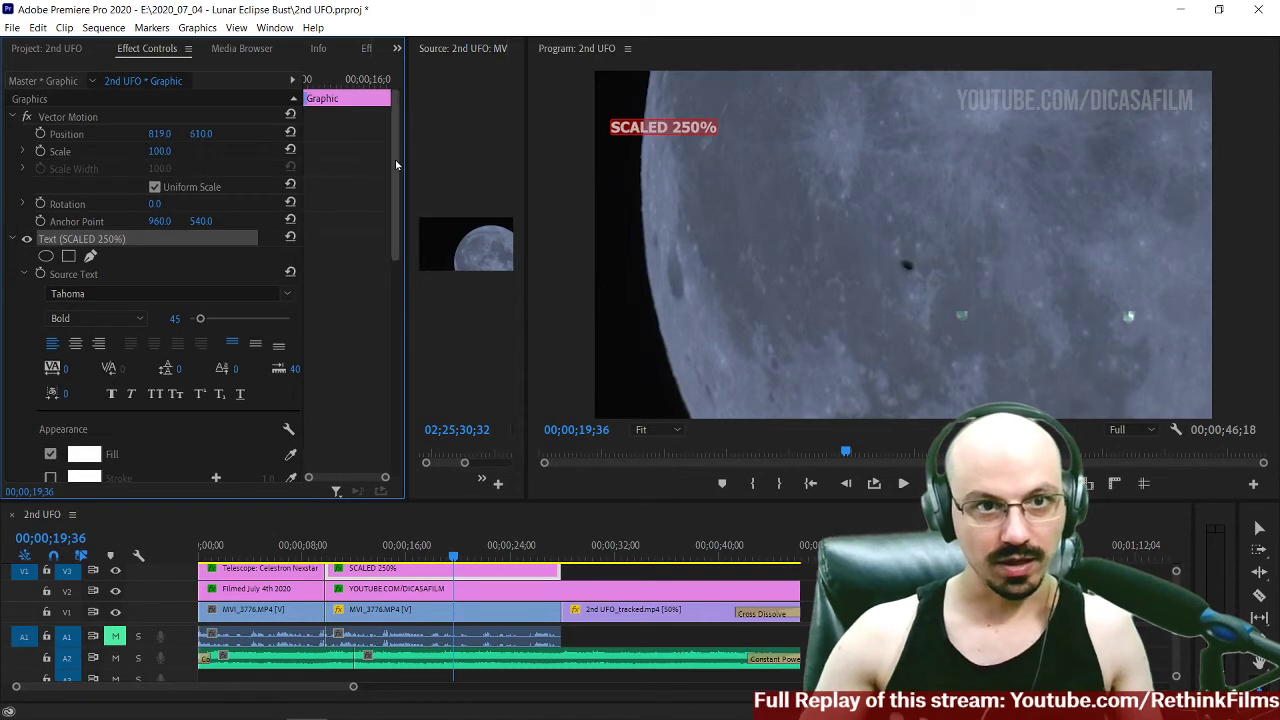
{"action": "left_click_drag", "start_coordinate": [201, 135], "coordinate": [140, 135]}
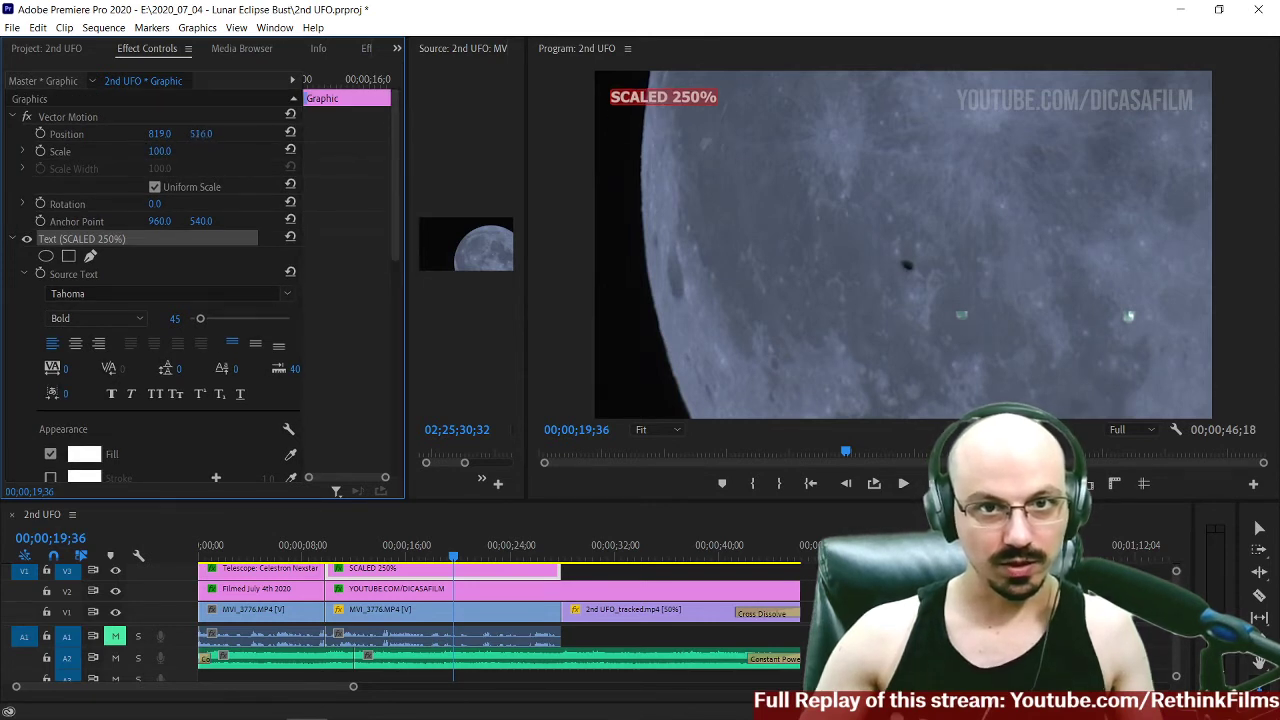
Play across the cut from 00;00;08;27 to review how the SCALED 250% title appears.
{"action": "left_click", "coordinate": [310, 553]}
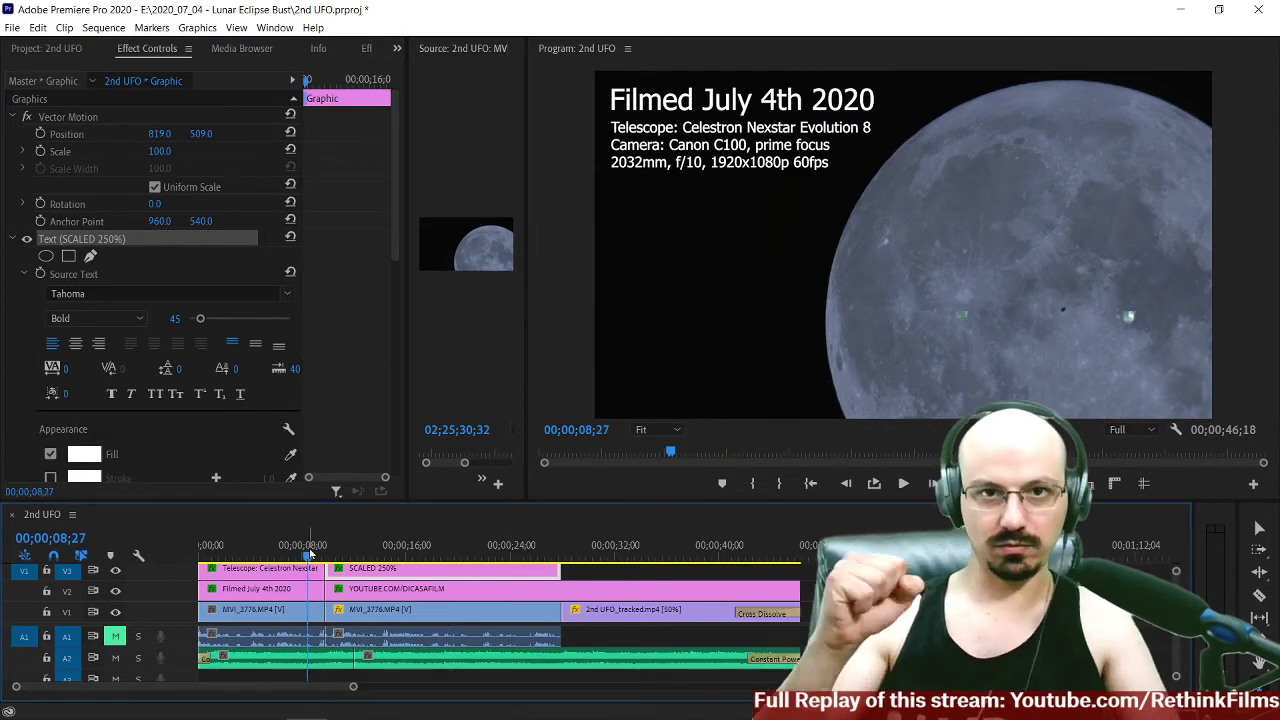
{"action": "key", "text": "space"}
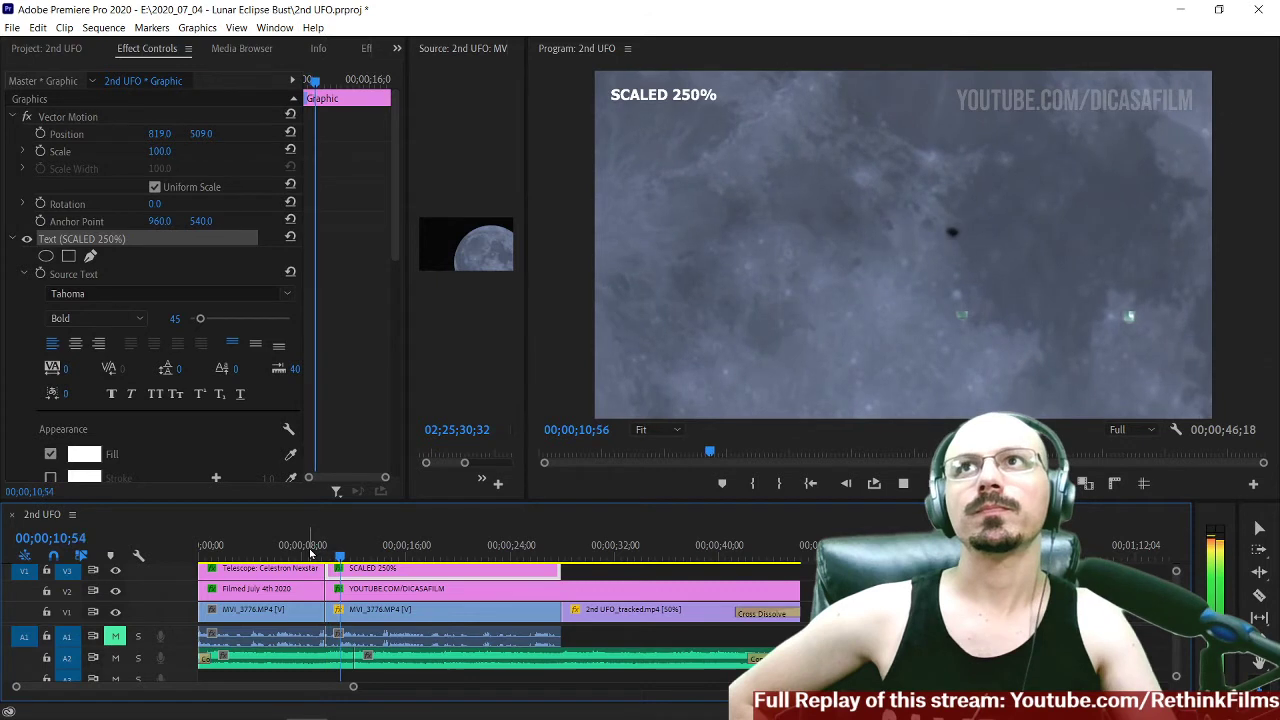
{"action": "key", "text": "space"}
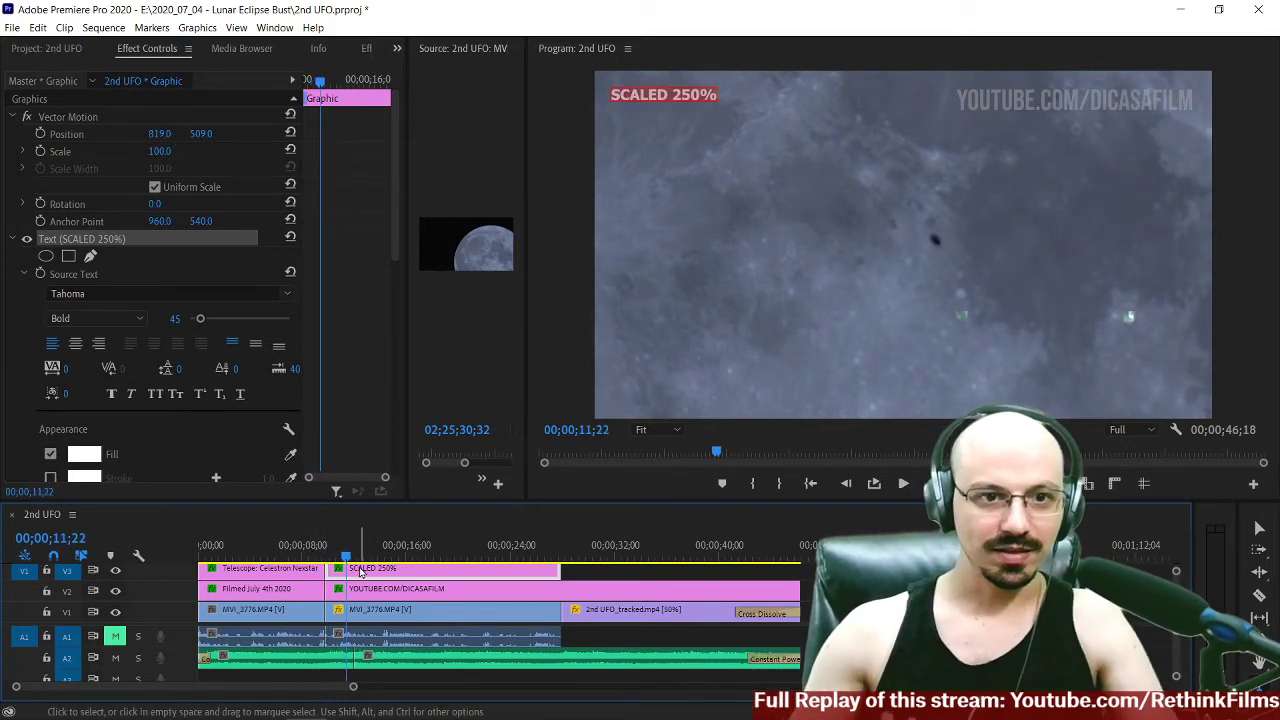
Move the SCALED 250% title to the frame's lower-left corner with a vertical position of 1446 and review it across the cut.
{"action": "scroll", "coordinate": [186, 150], "scroll_direction": "down", "scroll_amount": 1}
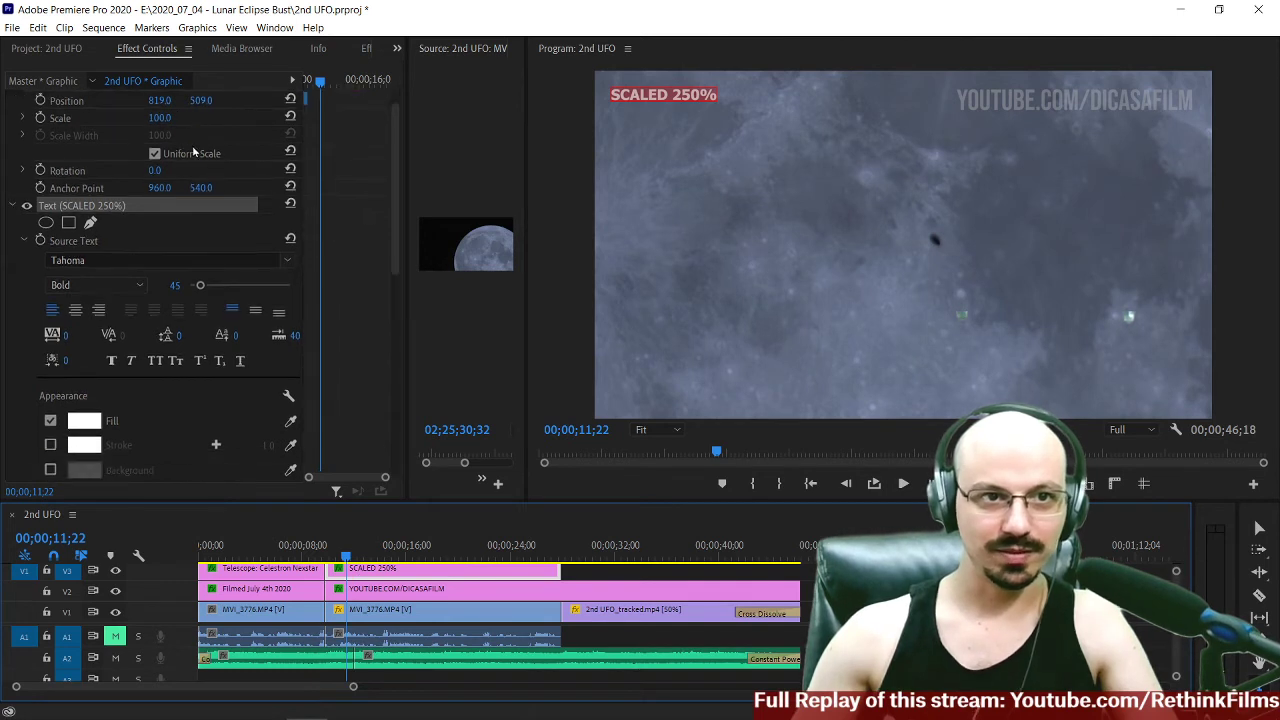
{"action": "left_click_drag", "start_coordinate": [200, 104], "coordinate": [345, 104]}
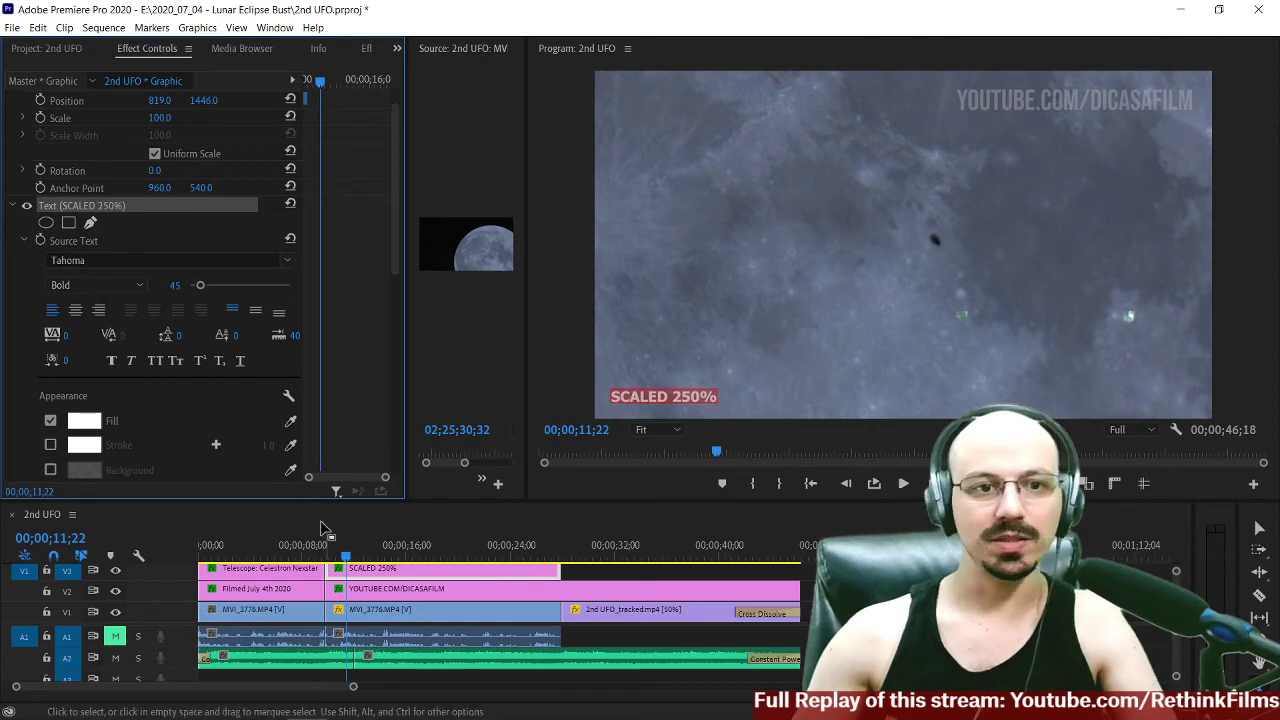
{"action": "left_click", "coordinate": [308, 553]}
{"action": "key", "text": "space"}
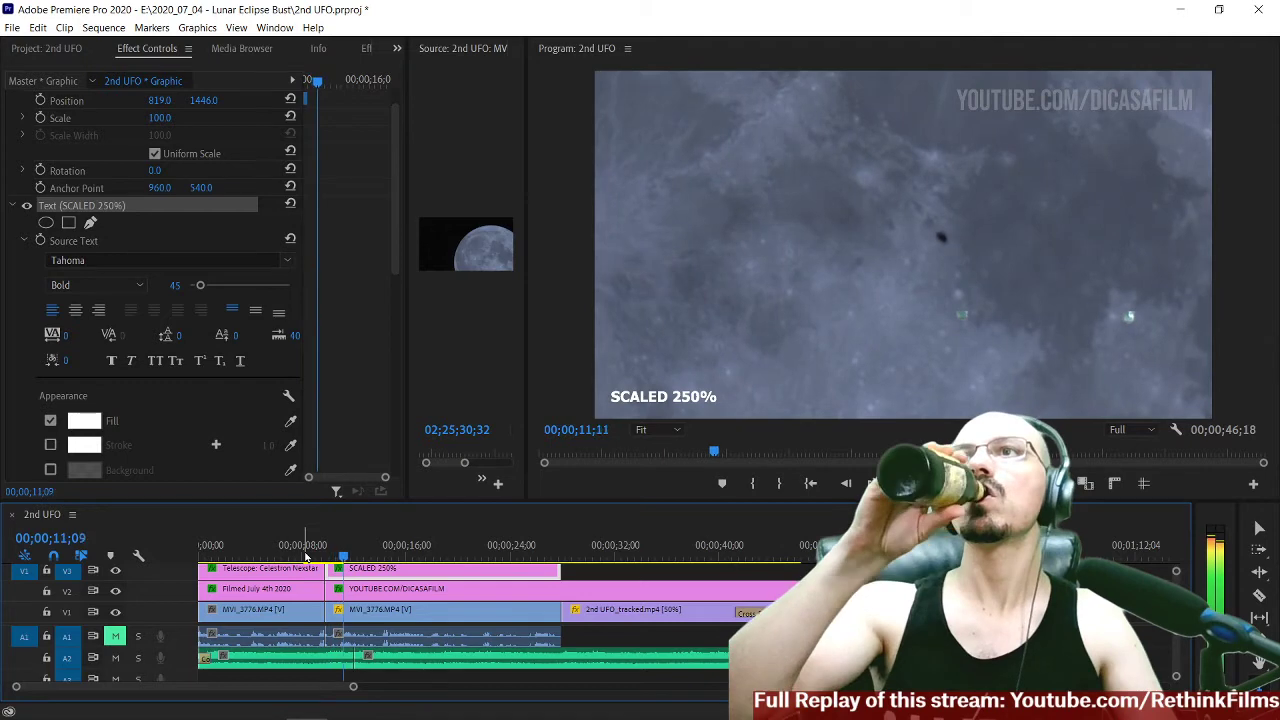
{"action": "key", "text": "space"}
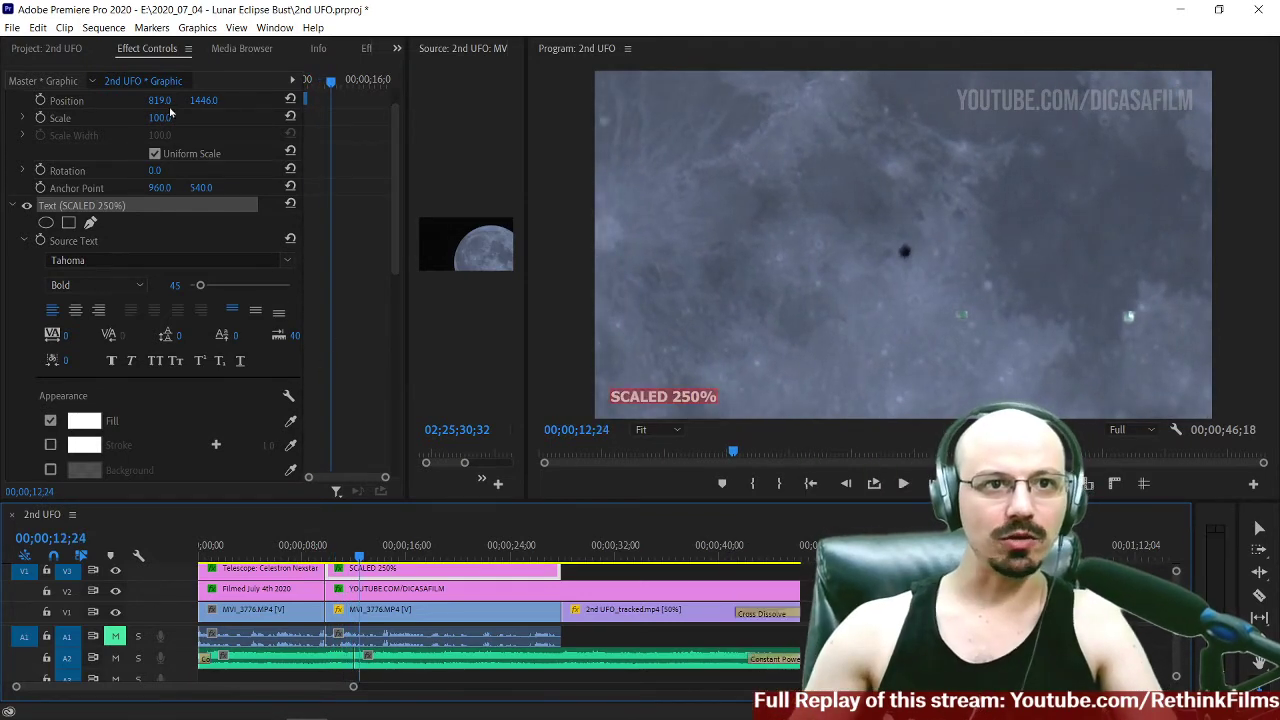
Move the SCALED 250% title to the frame's lower-right corner with a horizontal position of 2290 and review playback into the tracked UFO clip.
{"action": "left_click_drag", "start_coordinate": [204, 104], "coordinate": [300, 104]}
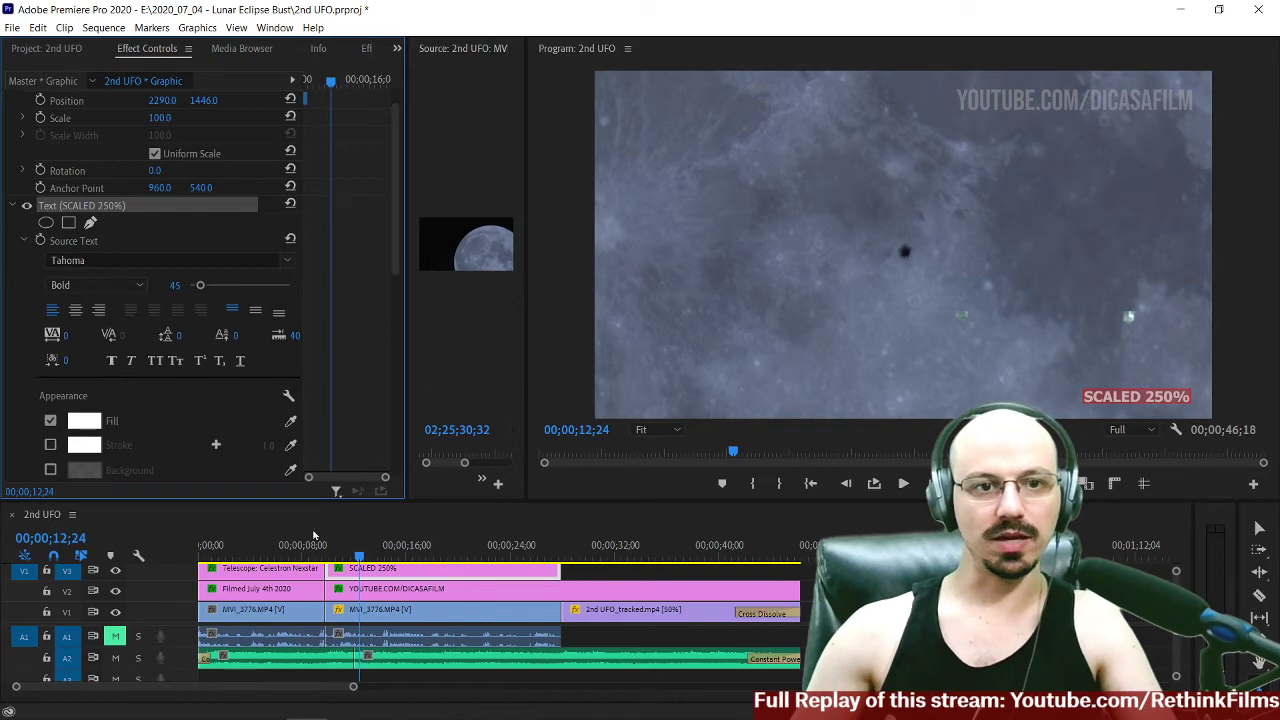
{"action": "left_click", "coordinate": [281, 557]}
{"action": "key", "text": "space"}
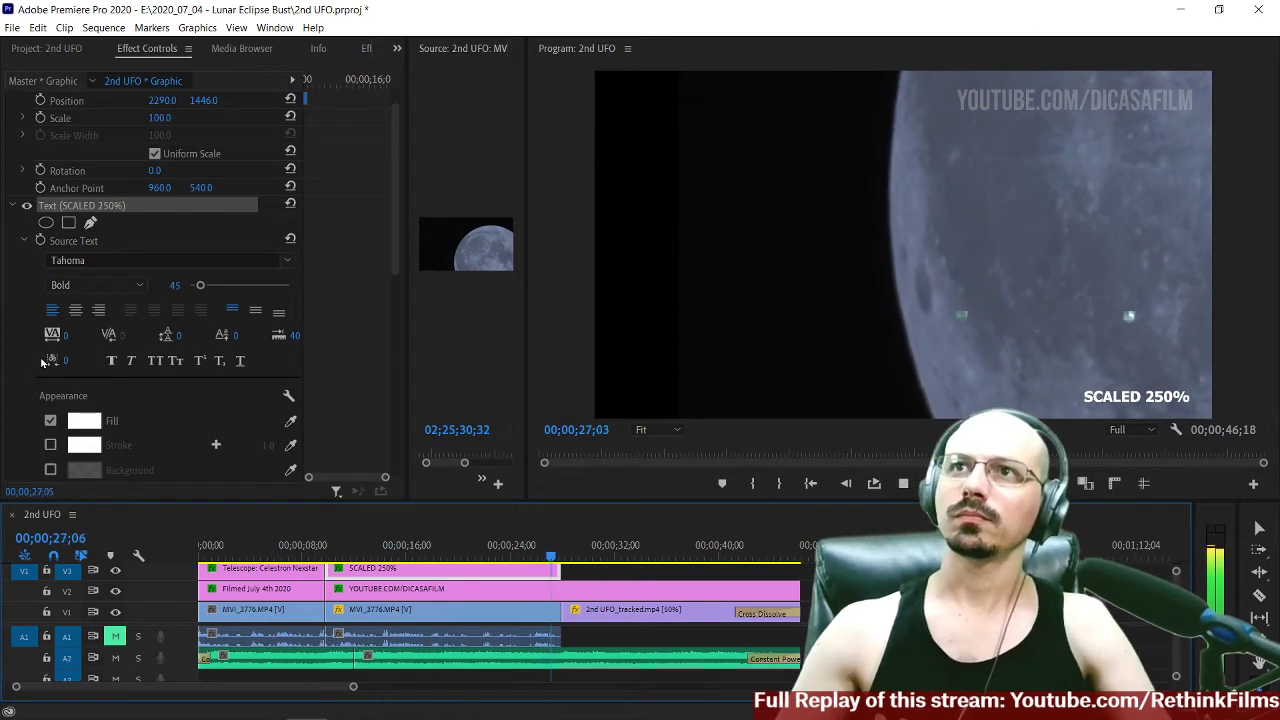
{"action": "key", "text": "space"}
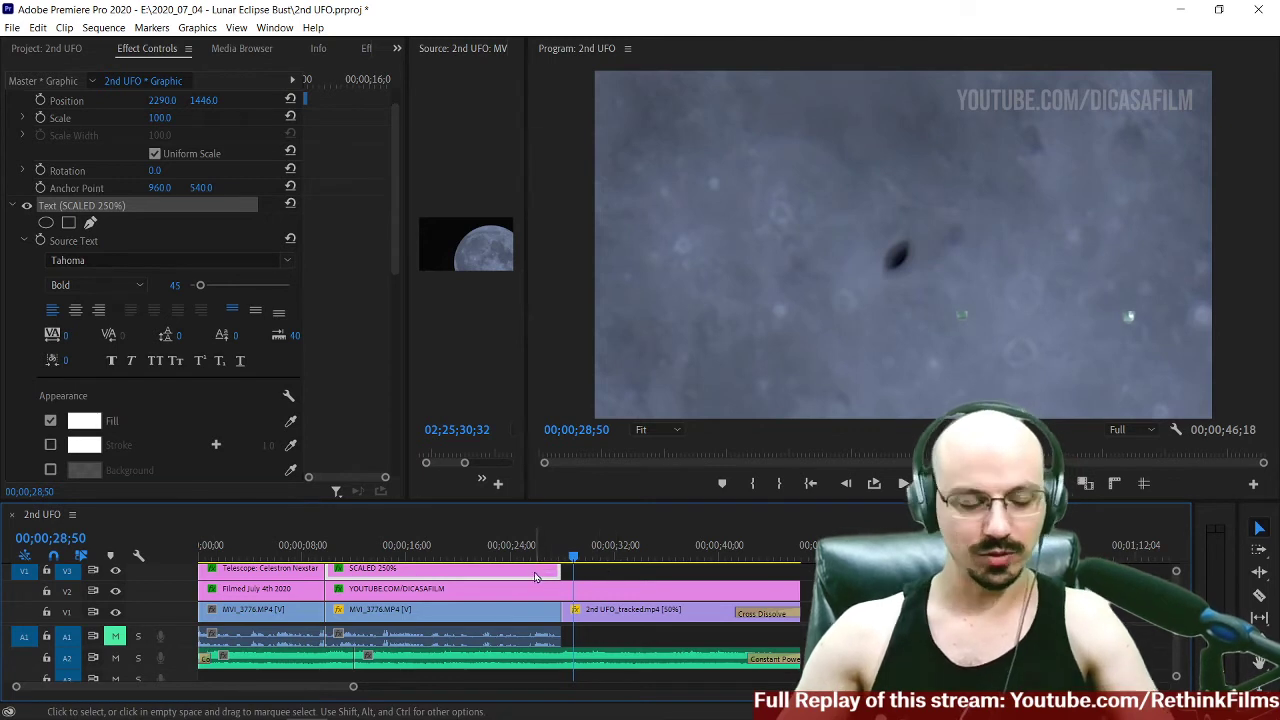
{"action": "left_click", "coordinate": [585, 555]}
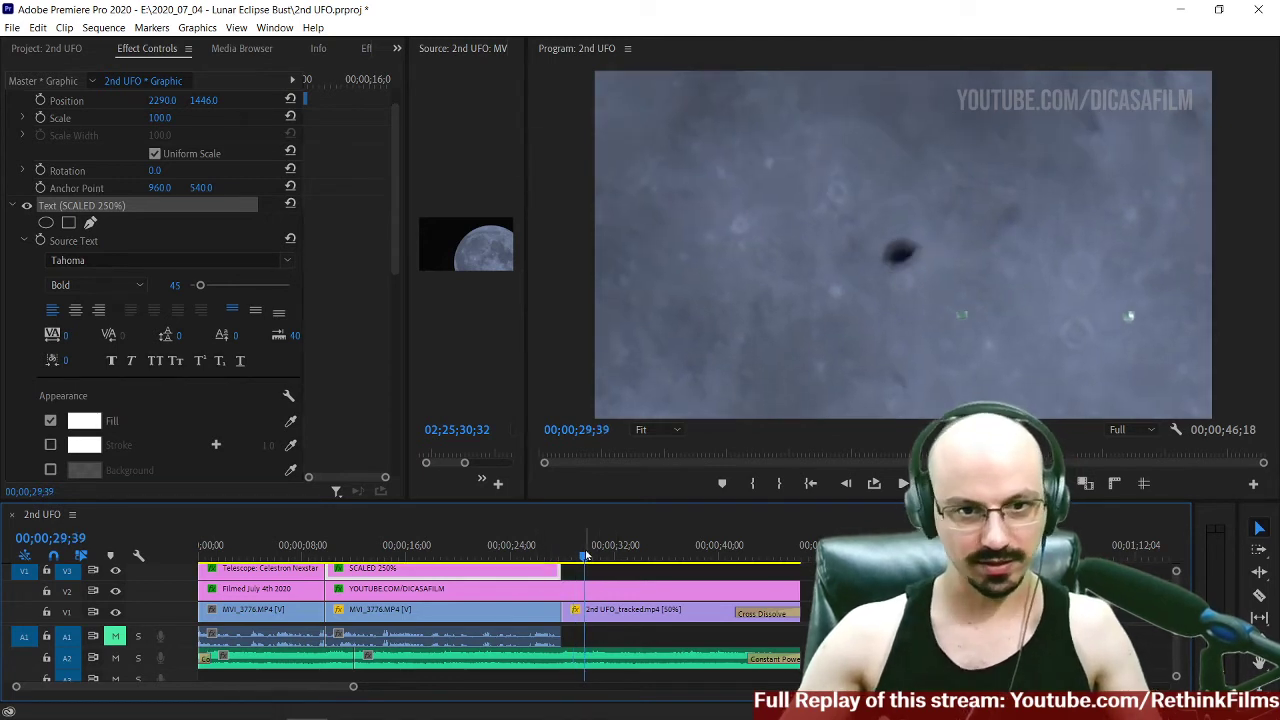
Paste a copy of the SCALED 250% title above the 2nd UFO_tracked clip and trim its end near the clip's end.
{"action": "key", "text": "ctrl+v"}
{"action": "left_click_drag", "start_coordinate": [686, 572], "coordinate": [663, 573]}
{"action": "left_click", "coordinate": [656, 553]}
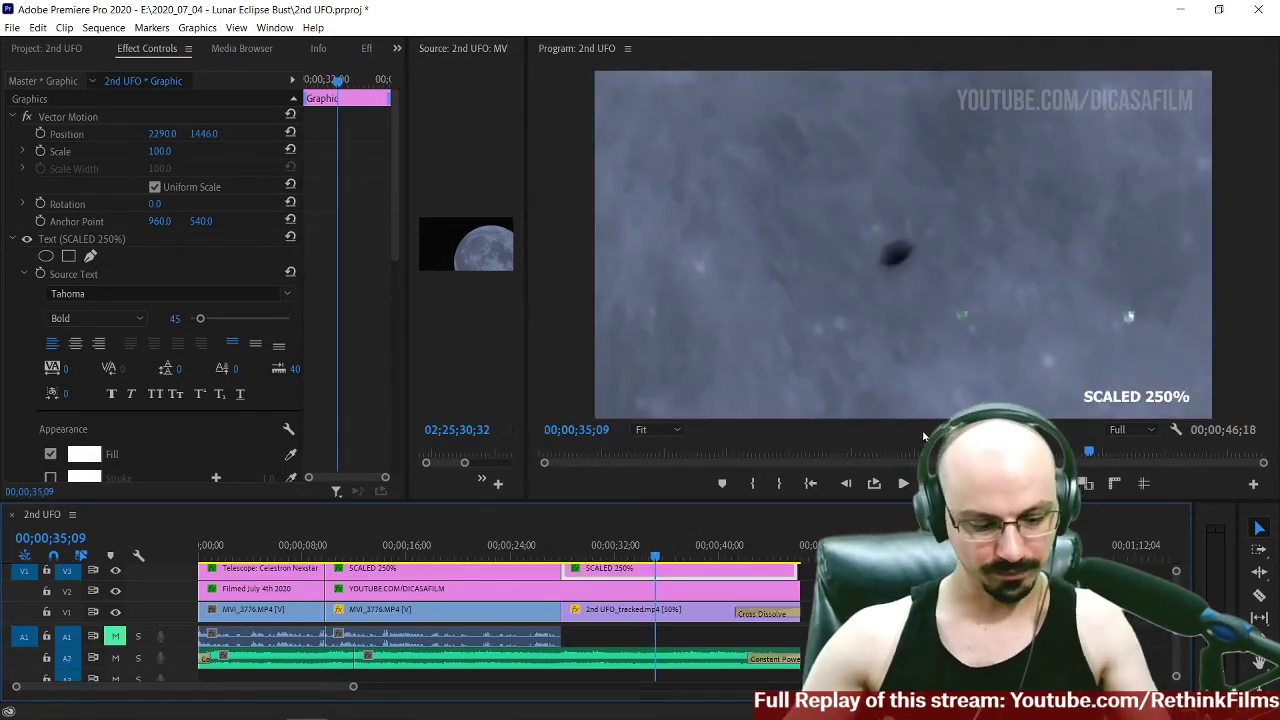
Add a second line reading SPEED 50% to the title over the tracked UFO clip.
{"action": "left_click", "coordinate": [1165, 400]}
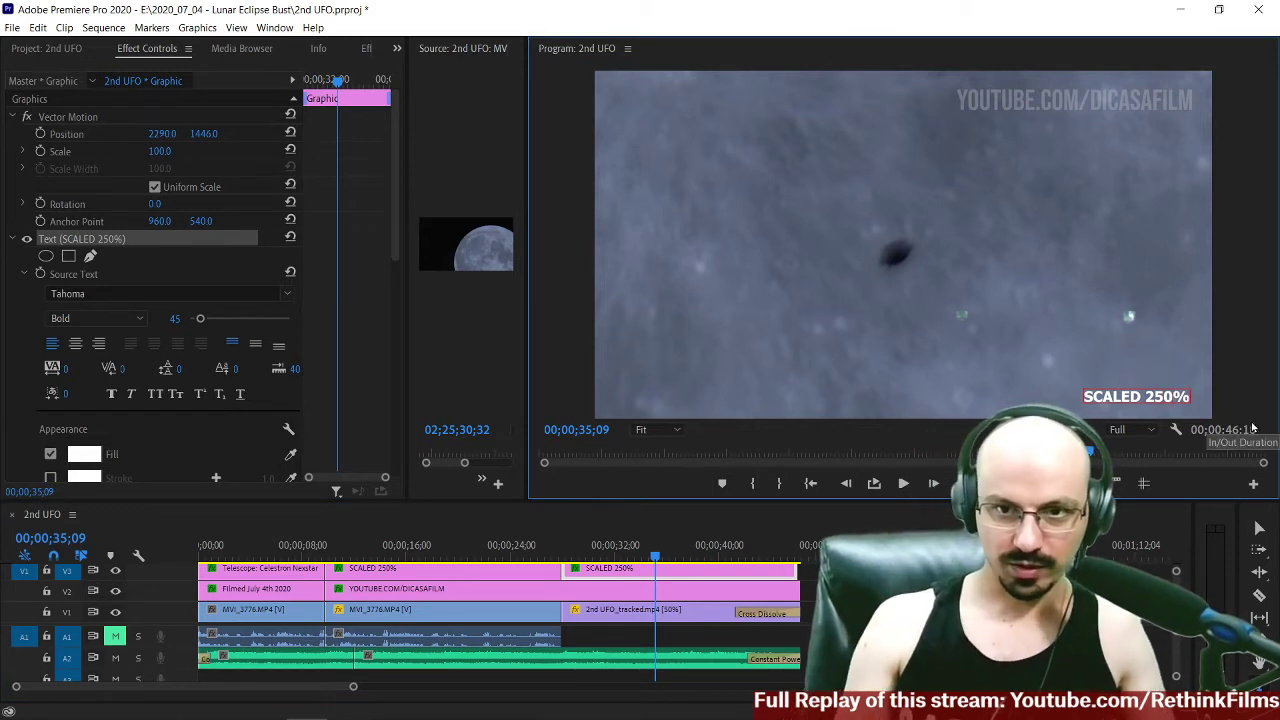
{"action": "key", "text": "Return"}
{"action": "type", "text": "SPEED 50%"}
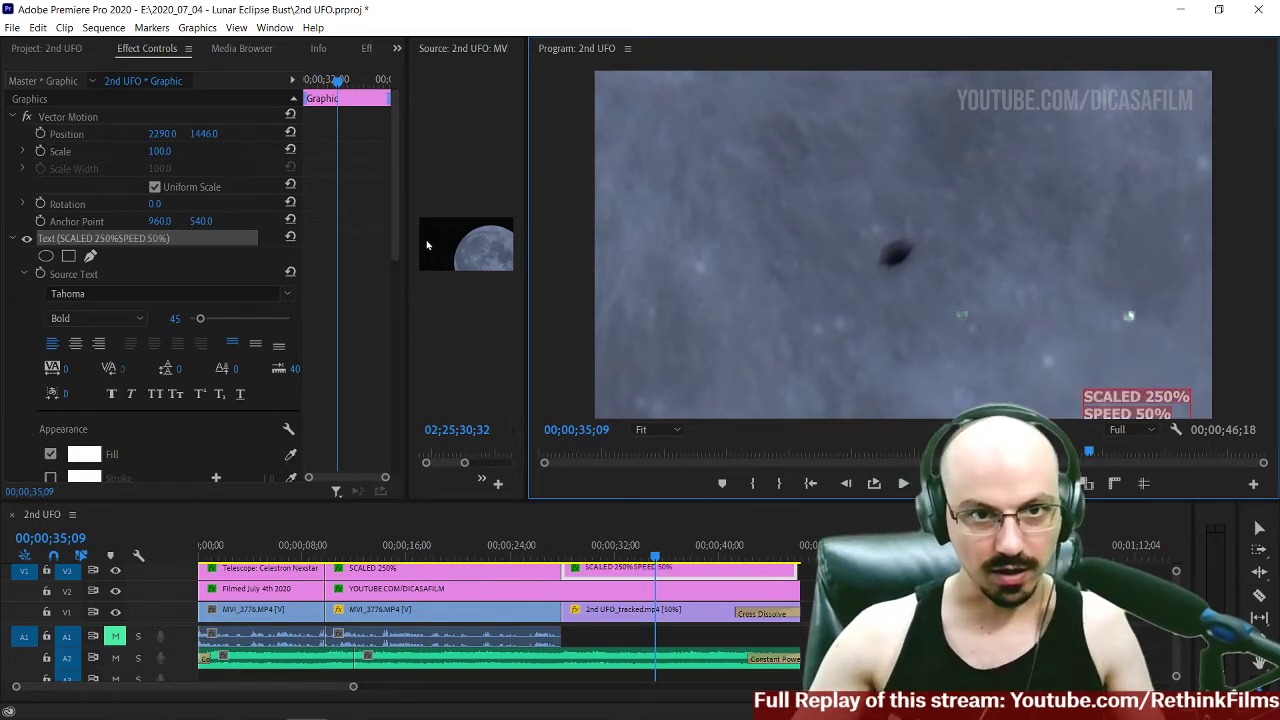
Right-align the two-line SCALED 250% SPEED 50% title and set its Vector Motion position to 2636, 1396.
{"action": "left_click_drag", "start_coordinate": [396, 231], "coordinate": [390, 245]}
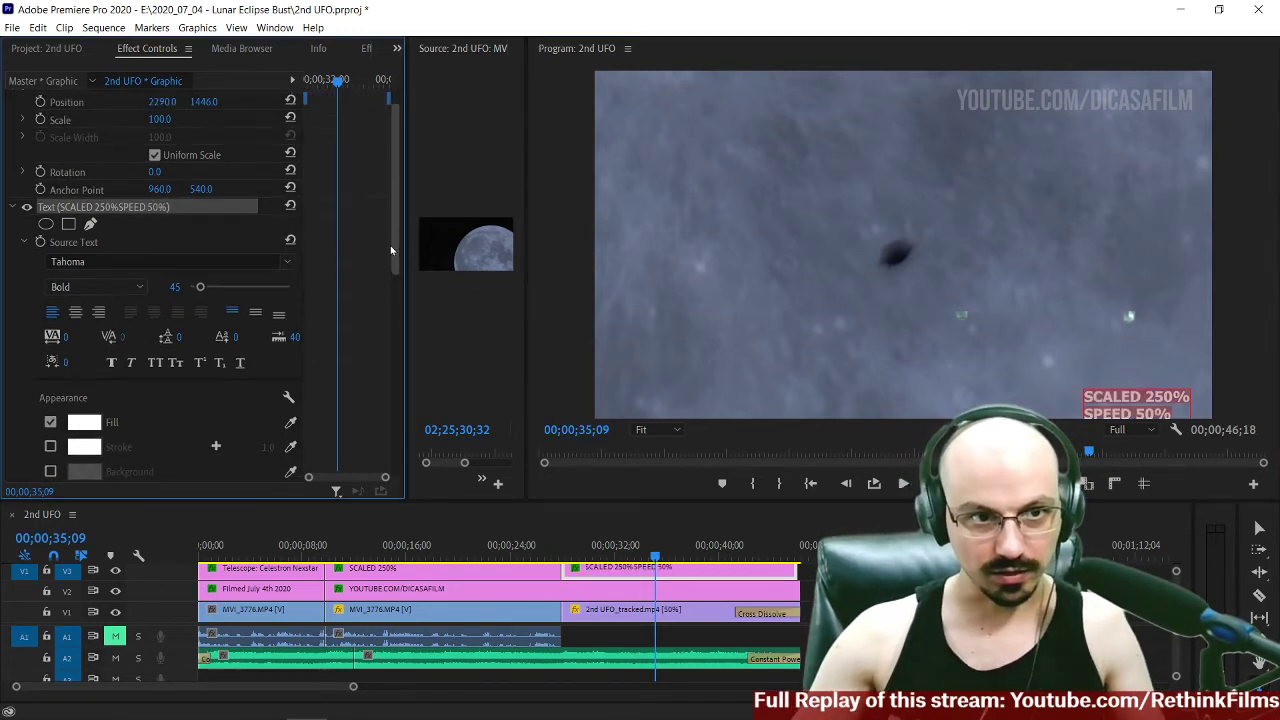
{"action": "left_click", "coordinate": [103, 318]}
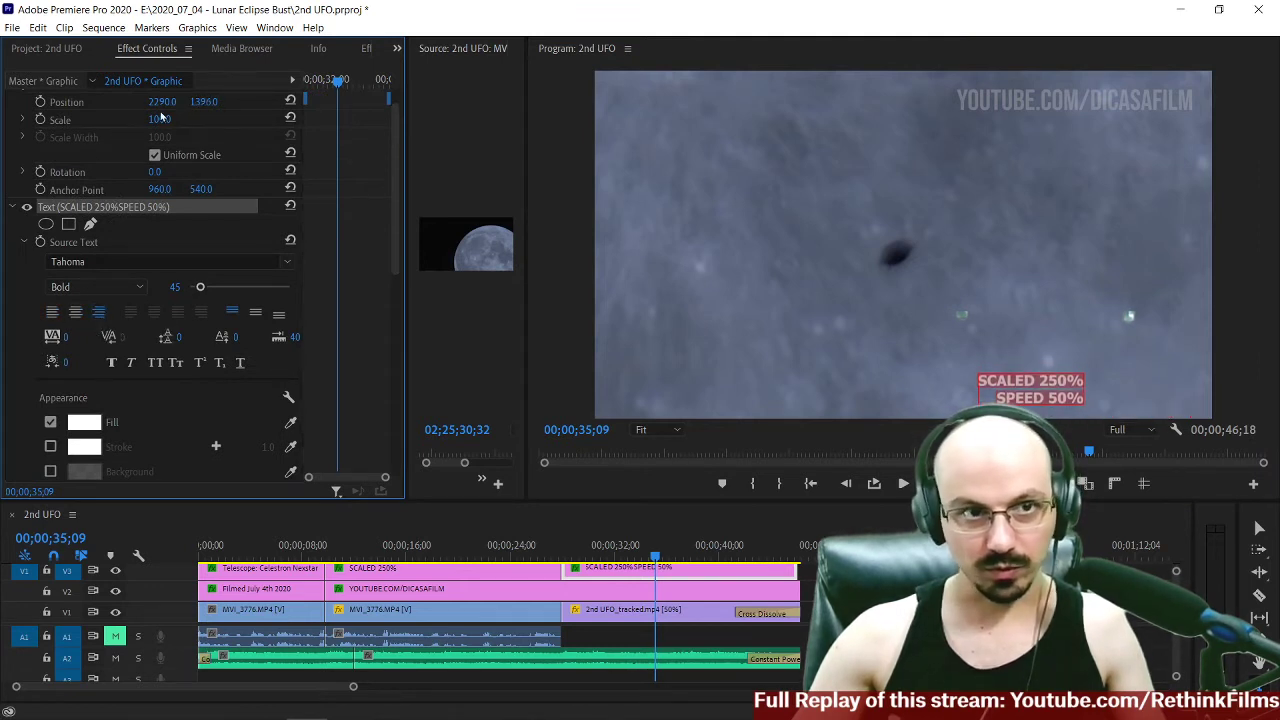
{"action": "left_click_drag", "start_coordinate": [162, 102], "coordinate": [260, 102]}
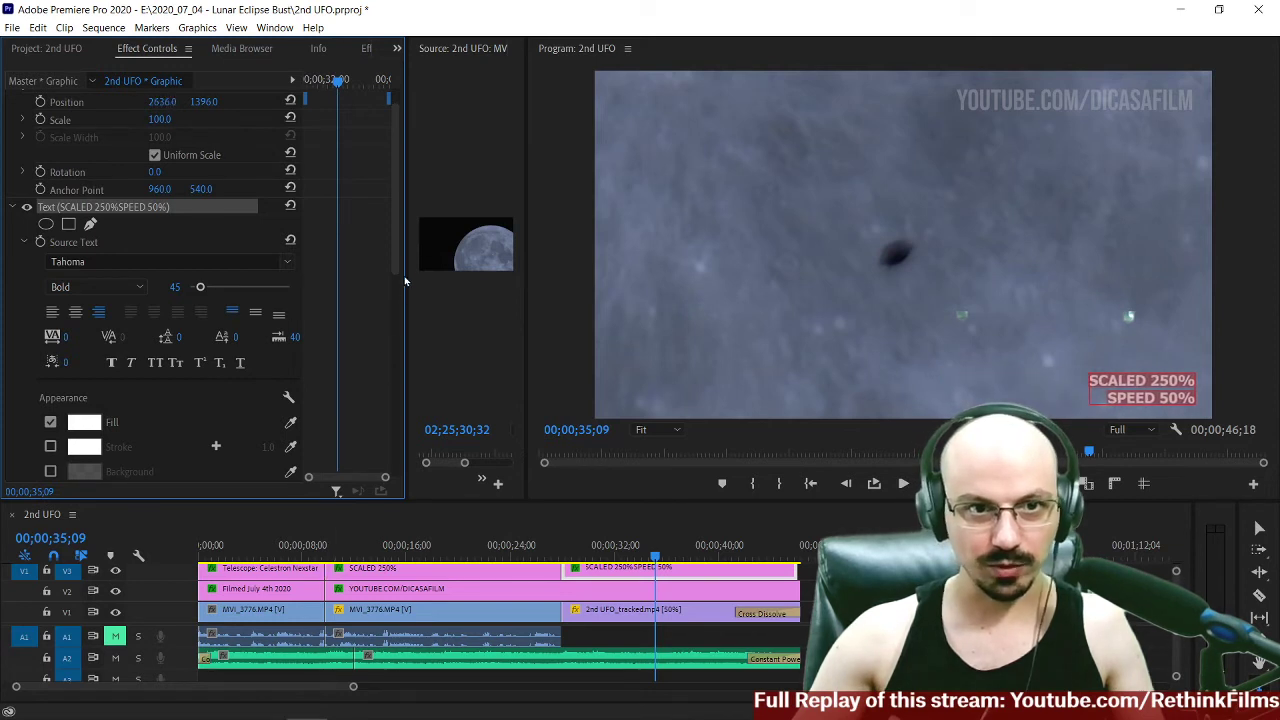
Lower the two-line title text's opacity to 24% and play the sequence from the start to review it.
{"action": "scroll", "coordinate": [389, 296], "scroll_direction": "down", "scroll_amount": 2}
{"action": "left_click_drag", "start_coordinate": [389, 296], "coordinate": [379, 369]}
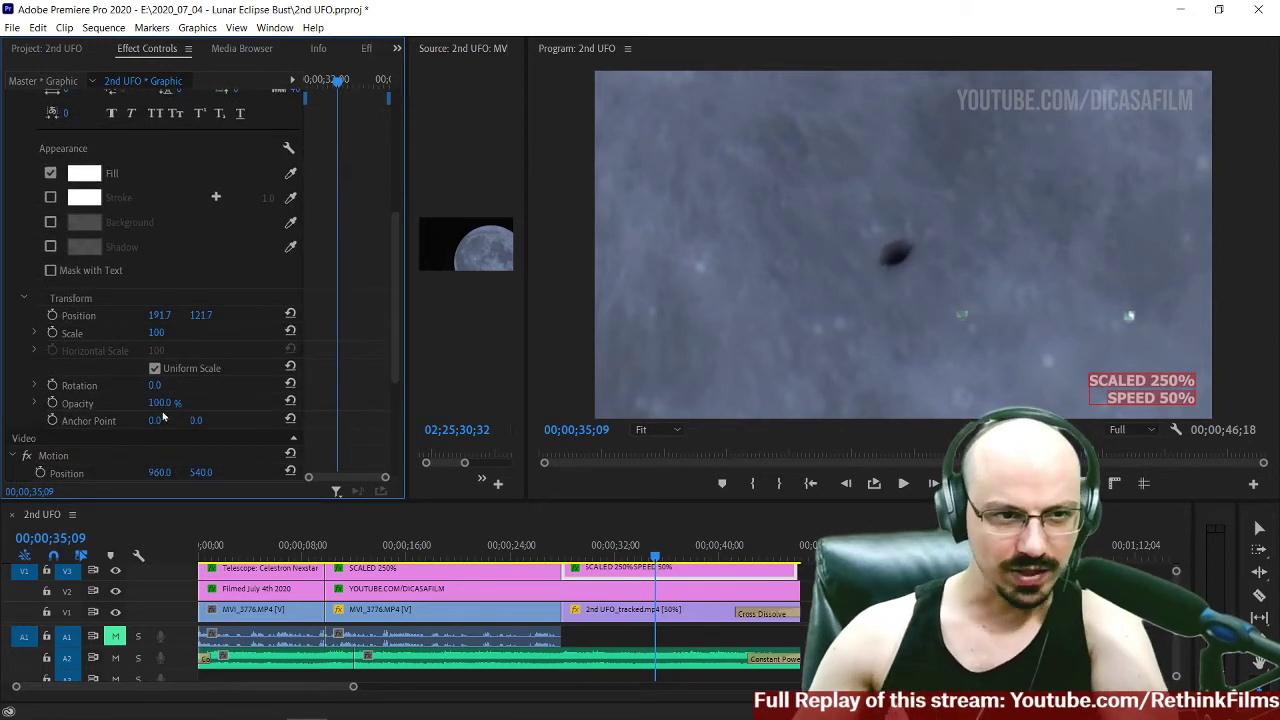
{"action": "left_click_drag", "start_coordinate": [157, 403], "coordinate": [117, 403]}
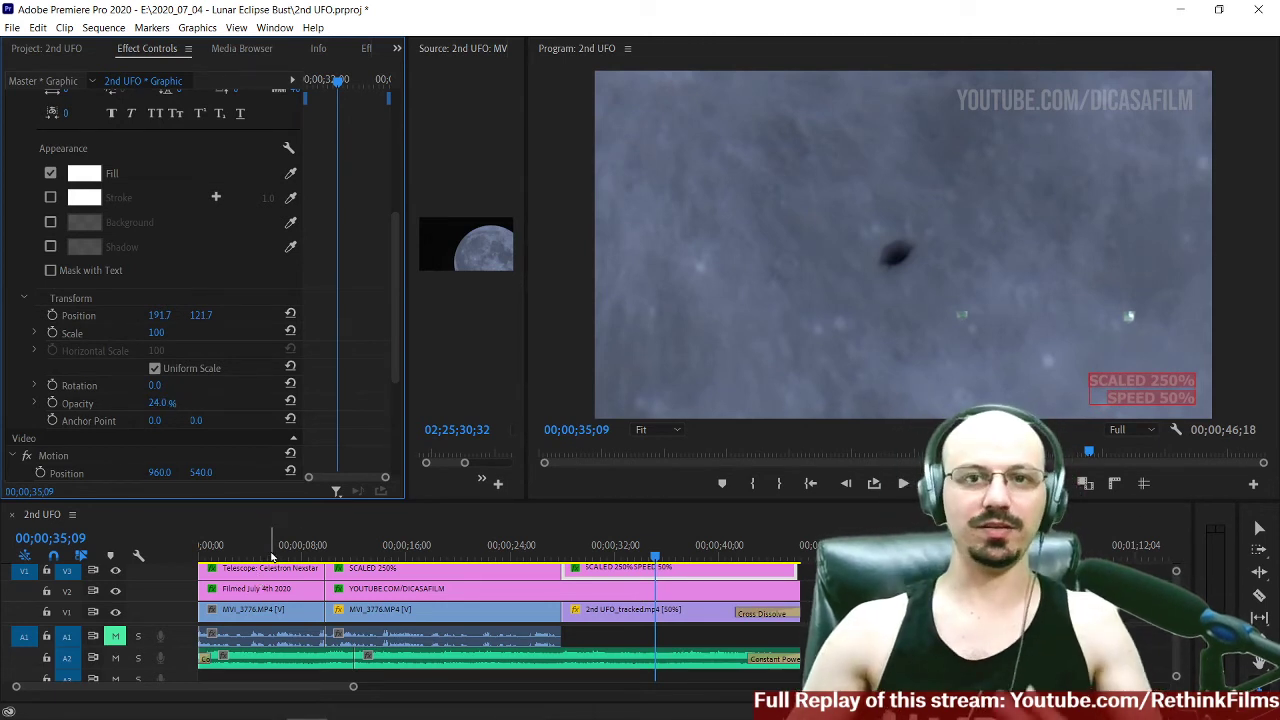
{"action": "key", "text": "Home"}
{"action": "key", "text": "space"}
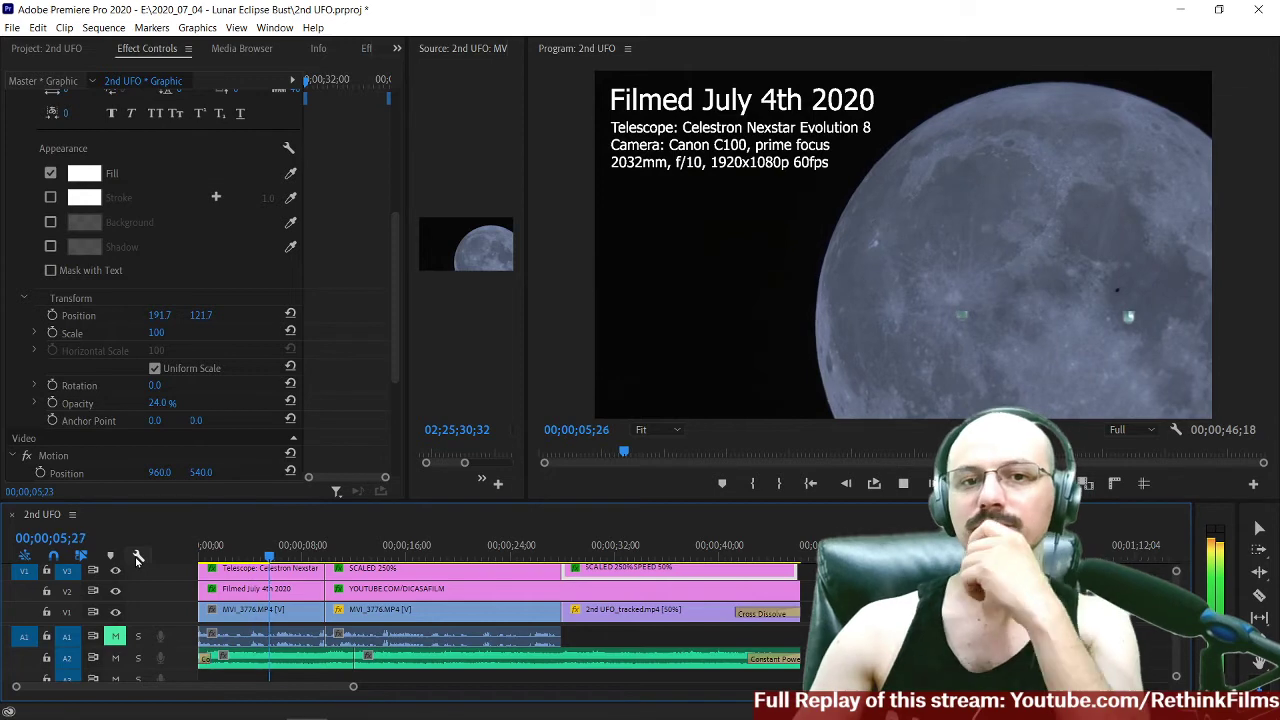
Extend the end of the SCALED 250% SPEED 50% title to line up with the end of the tracked UFO clip.
{"action": "key", "text": "equal"}
{"action": "key", "text": "equal"}
{"action": "scroll", "coordinate": [660, 614], "scroll_direction": "down", "scroll_amount": 10}
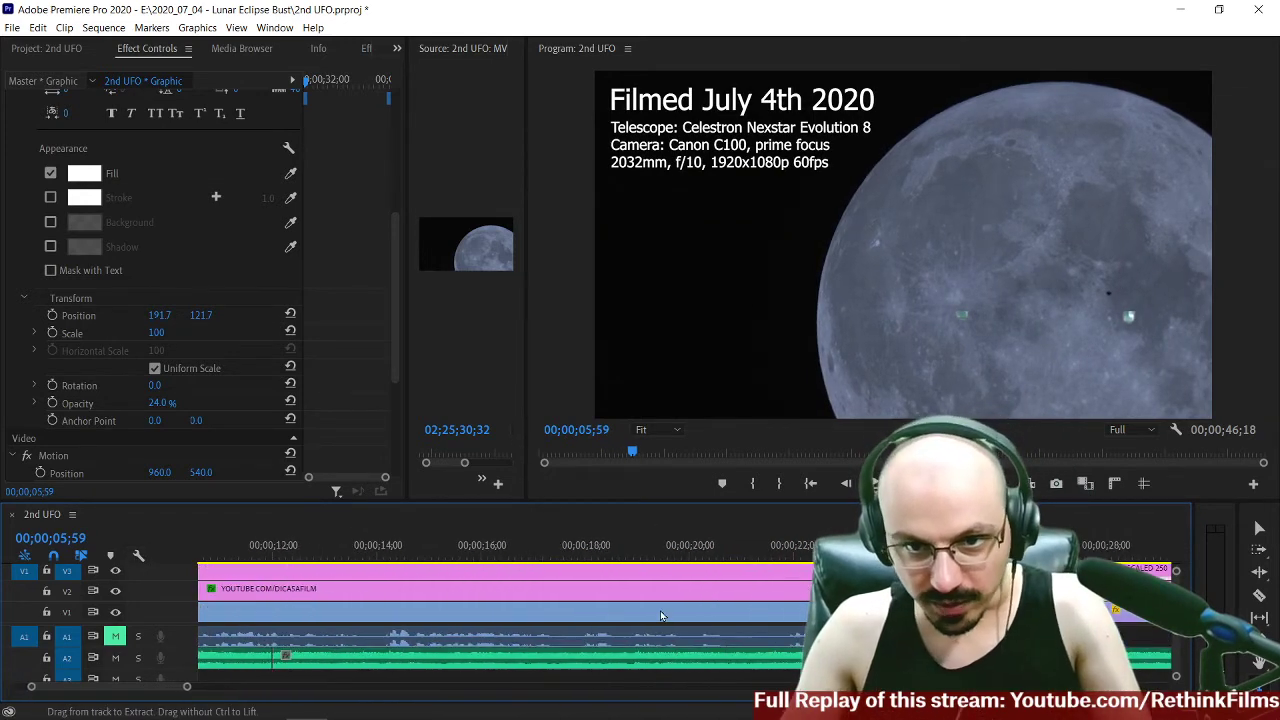
{"action": "scroll", "coordinate": [662, 614], "scroll_direction": "down", "scroll_amount": 3}
{"action": "mouse_move", "coordinate": [754, 571]}
{"action": "left_mouse_down"}
{"action": "mouse_move", "coordinate": [742, 571]}
{"action": "mouse_move", "coordinate": [757, 568]}
{"action": "left_mouse_up"}
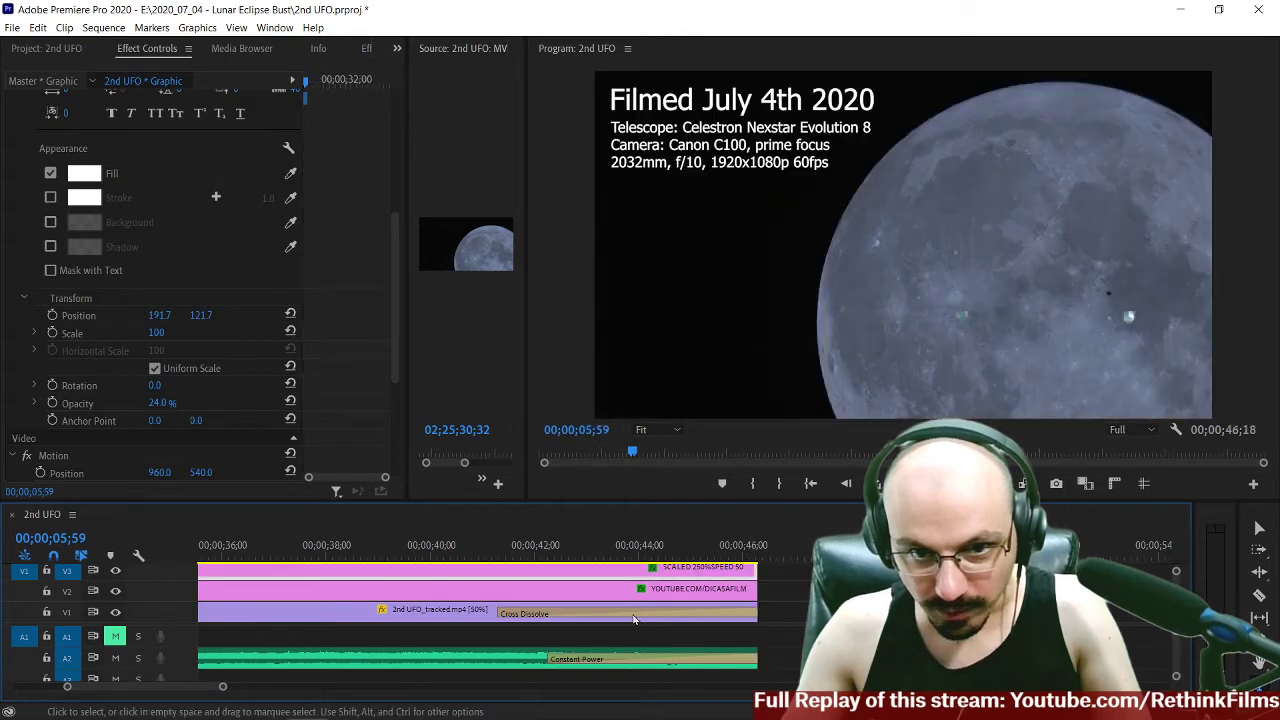
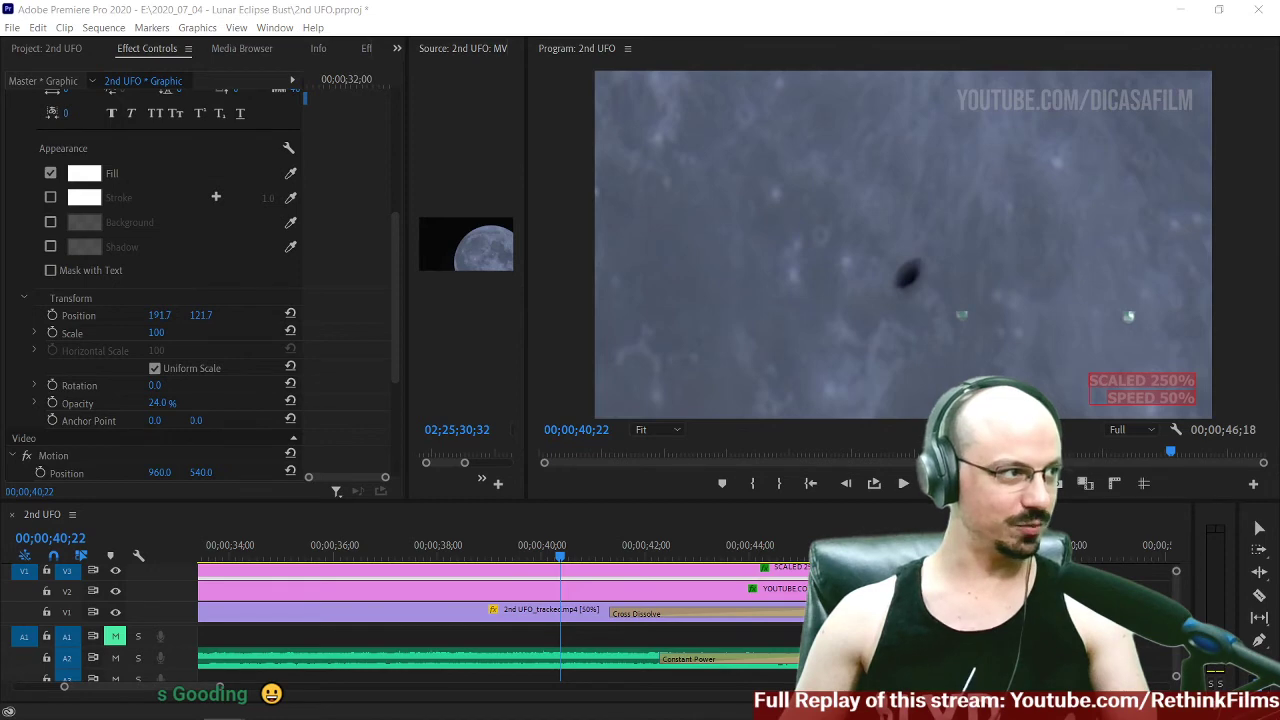
Switch to the browser and watch the YouTube video UFO DURING LUNAR ECLIPSE! - JULY 4th 2020 with sound on.
{"action": "left_click_drag", "start_coordinate": [2, 400], "coordinate": [803, 71]}
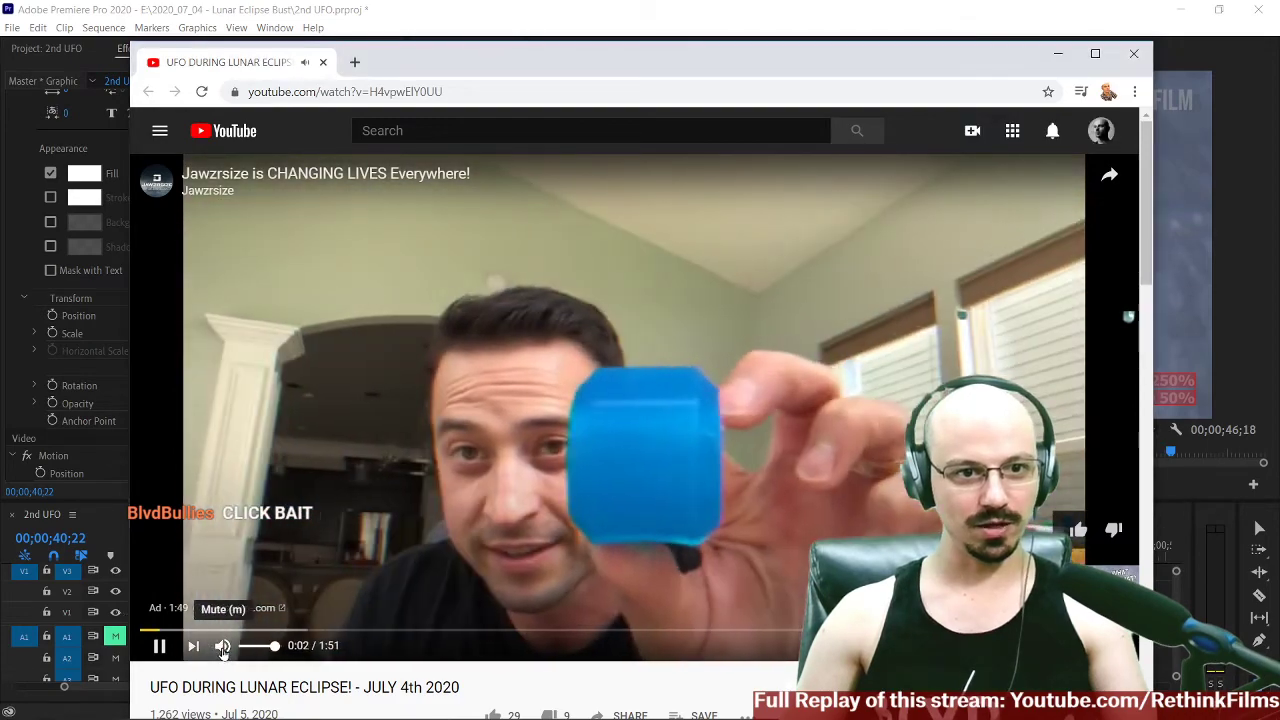
{"action": "left_click", "coordinate": [222, 647]}
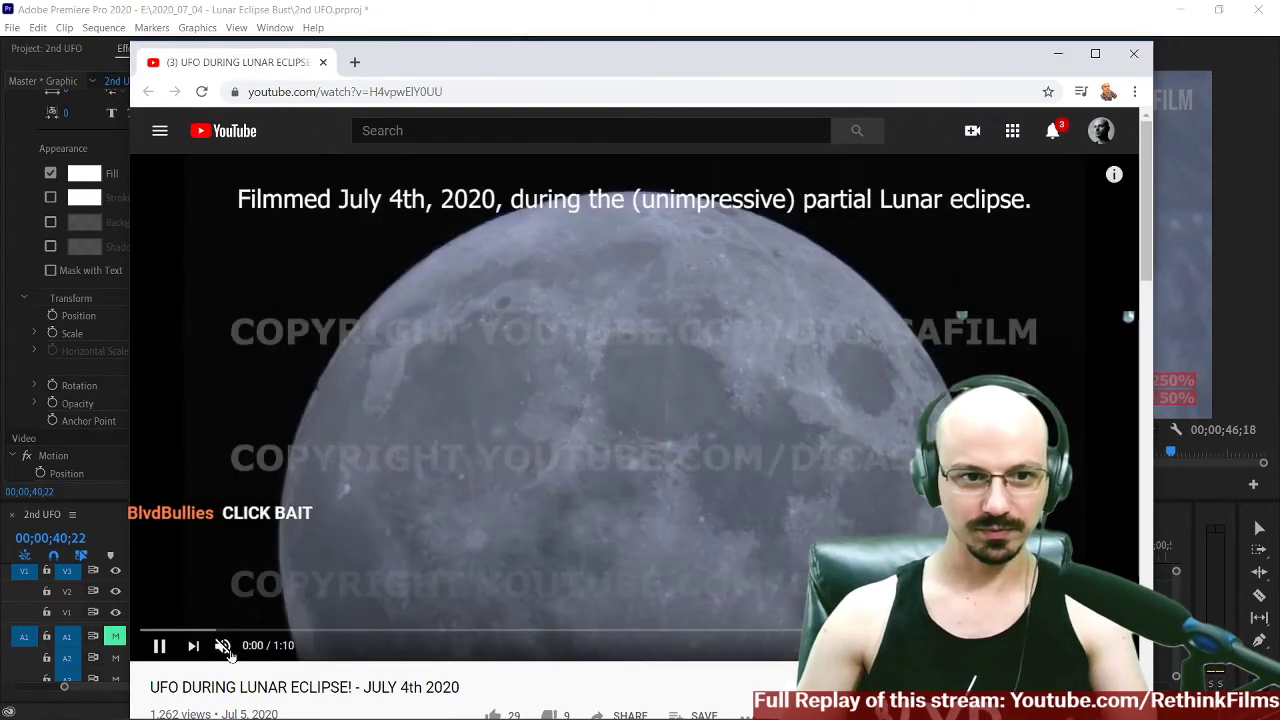
{"action": "left_click", "coordinate": [222, 647]}
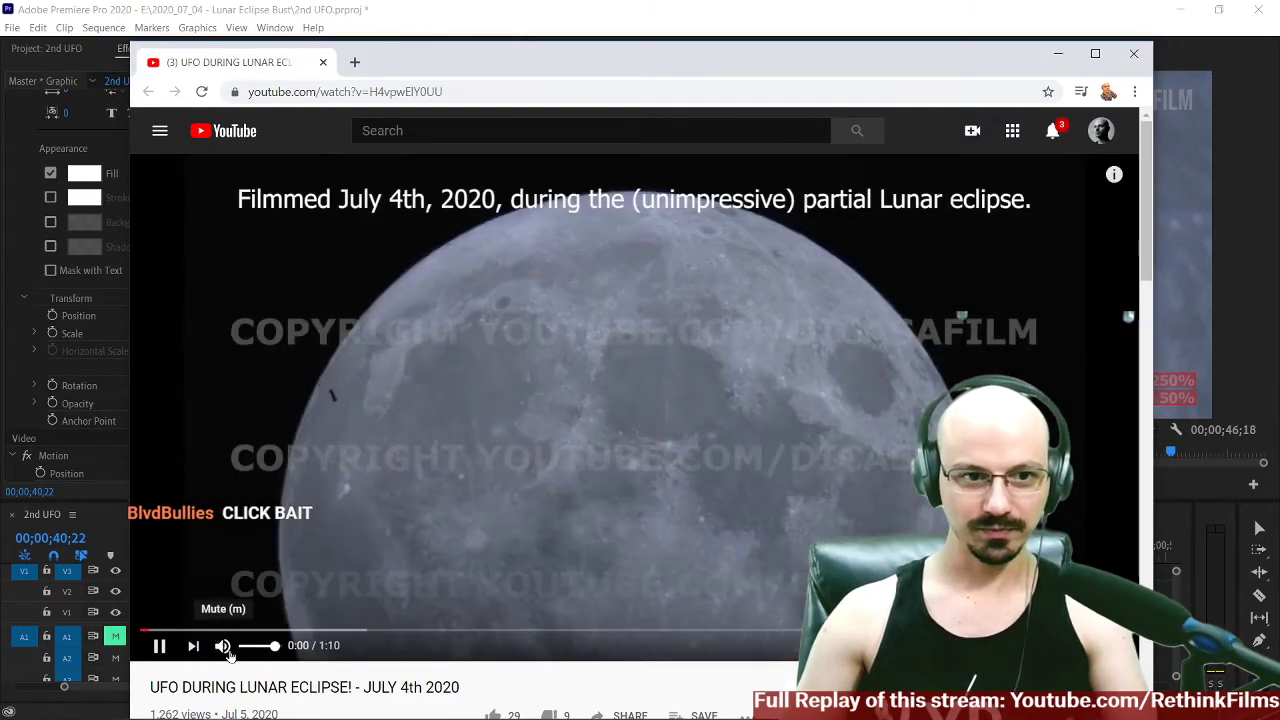
{"action": "left_click_drag", "start_coordinate": [545, 67], "coordinate": [438, 31]}
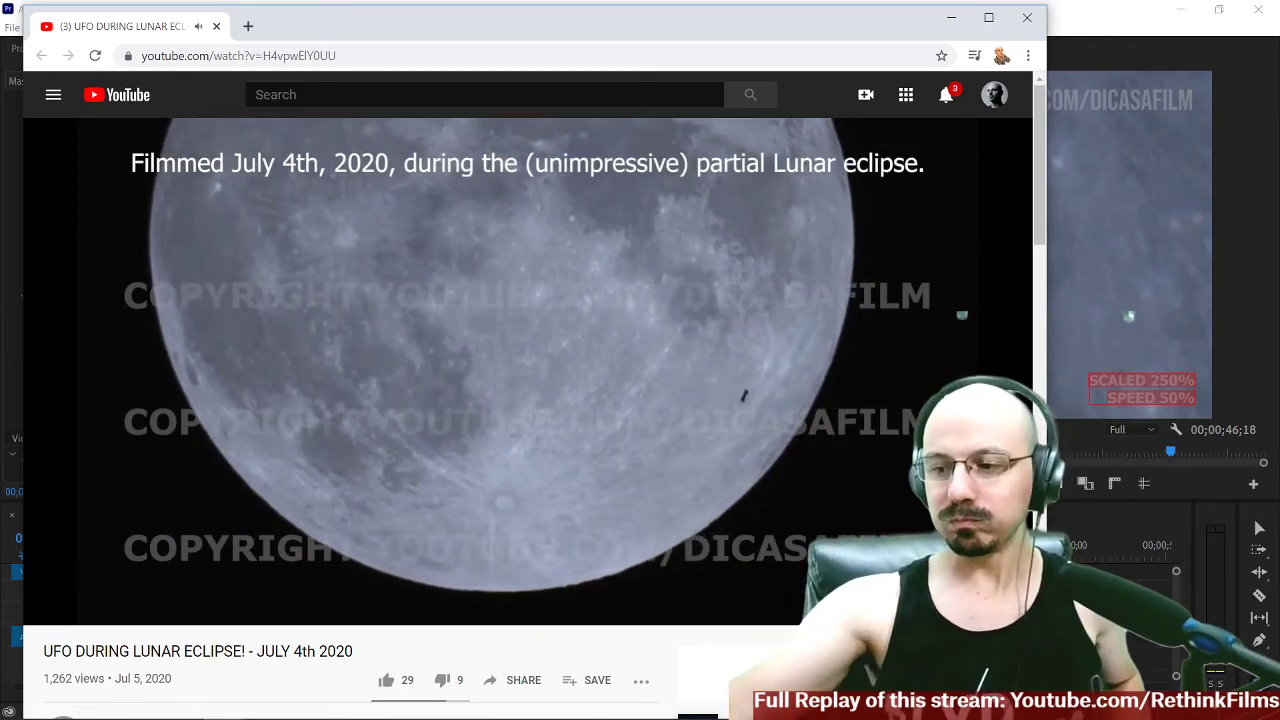
{"action": "mouse_move", "coordinate": [608, 581]}
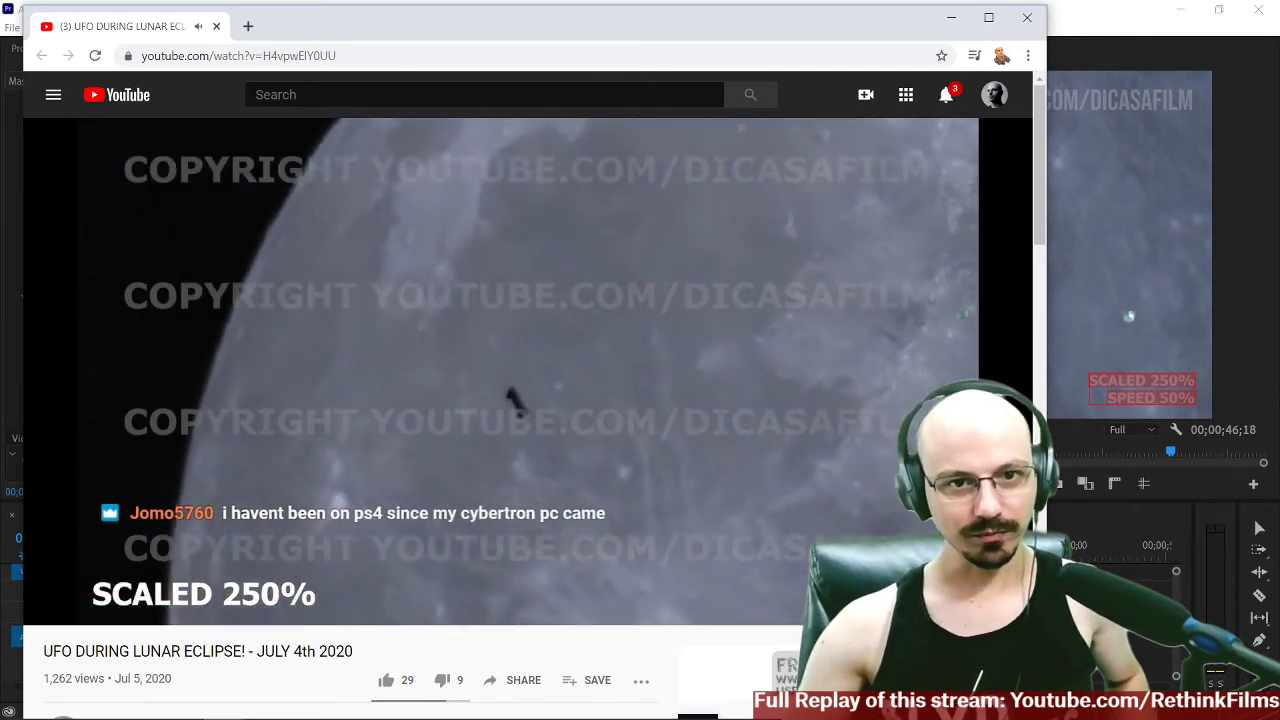
Skip the YouTube video to 0:42, examine the UFO in the SCALED 500% SPEED 50% section, and close the browser window.
{"action": "left_click", "coordinate": [740, 494]}
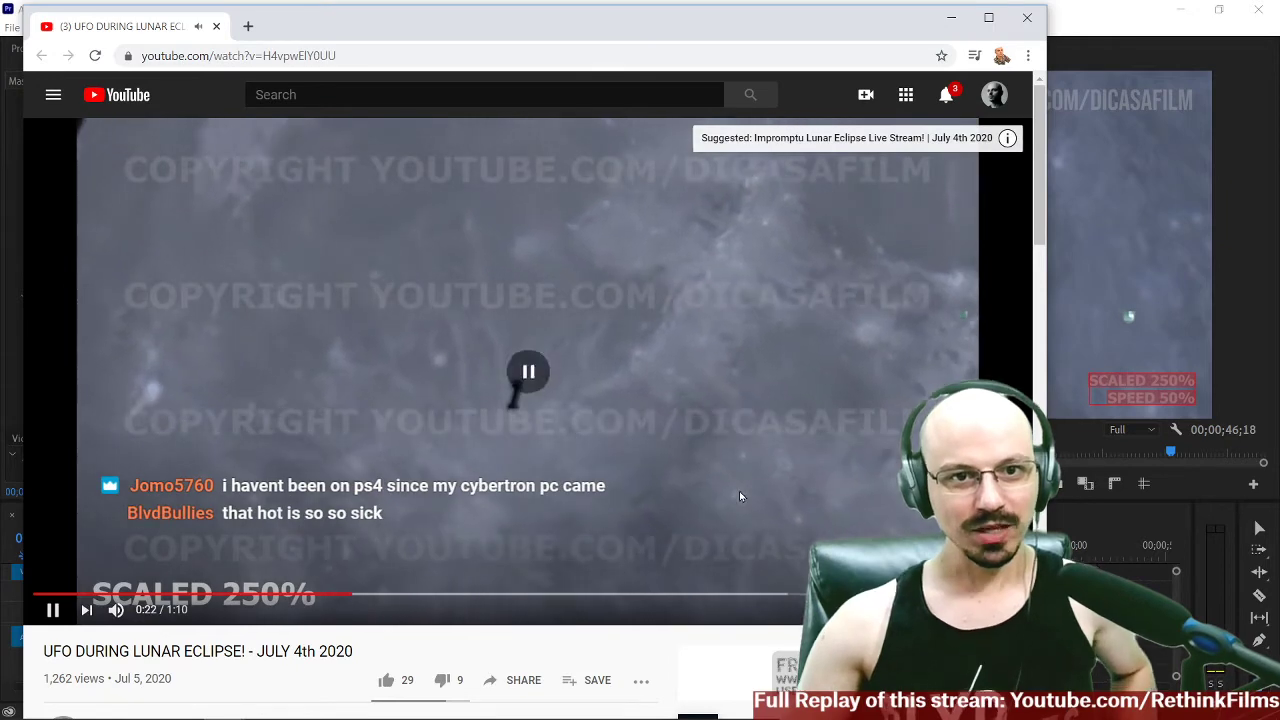
{"action": "left_click", "coordinate": [636, 594]}
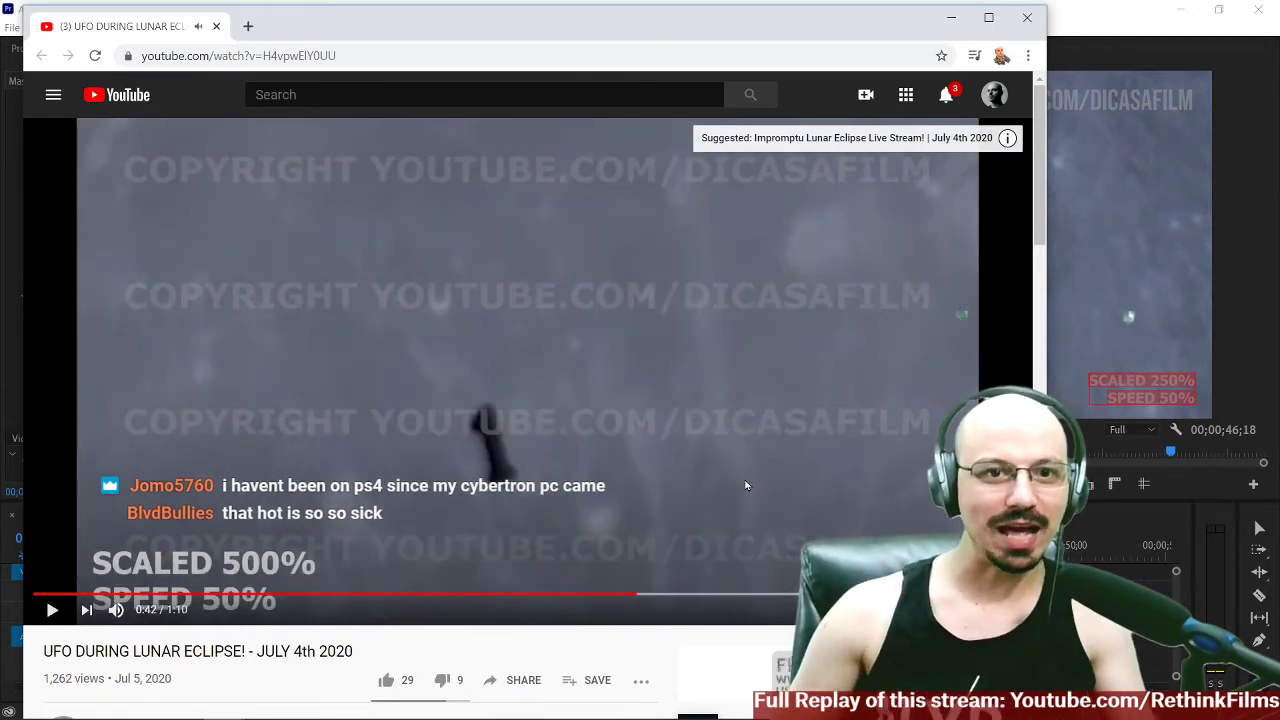
{"action": "left_click", "coordinate": [745, 480]}
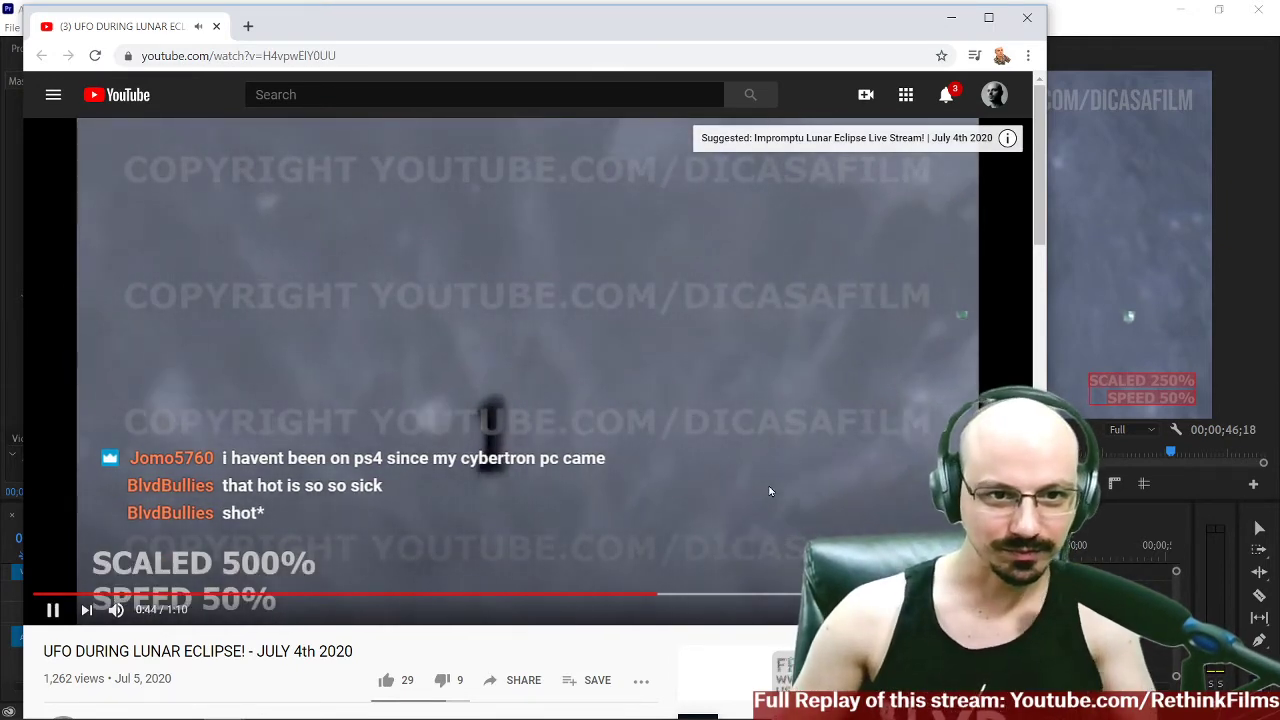
{"action": "left_click", "coordinate": [770, 491]}
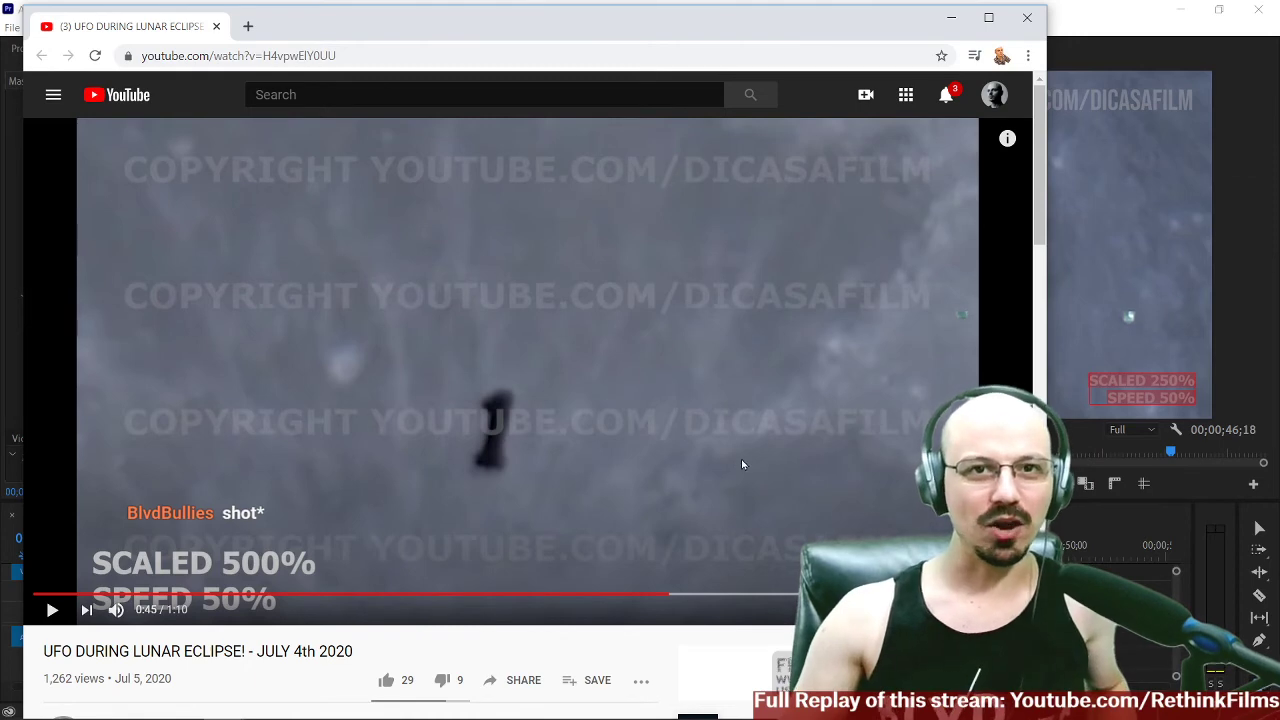
{"action": "left_click", "coordinate": [741, 463]}
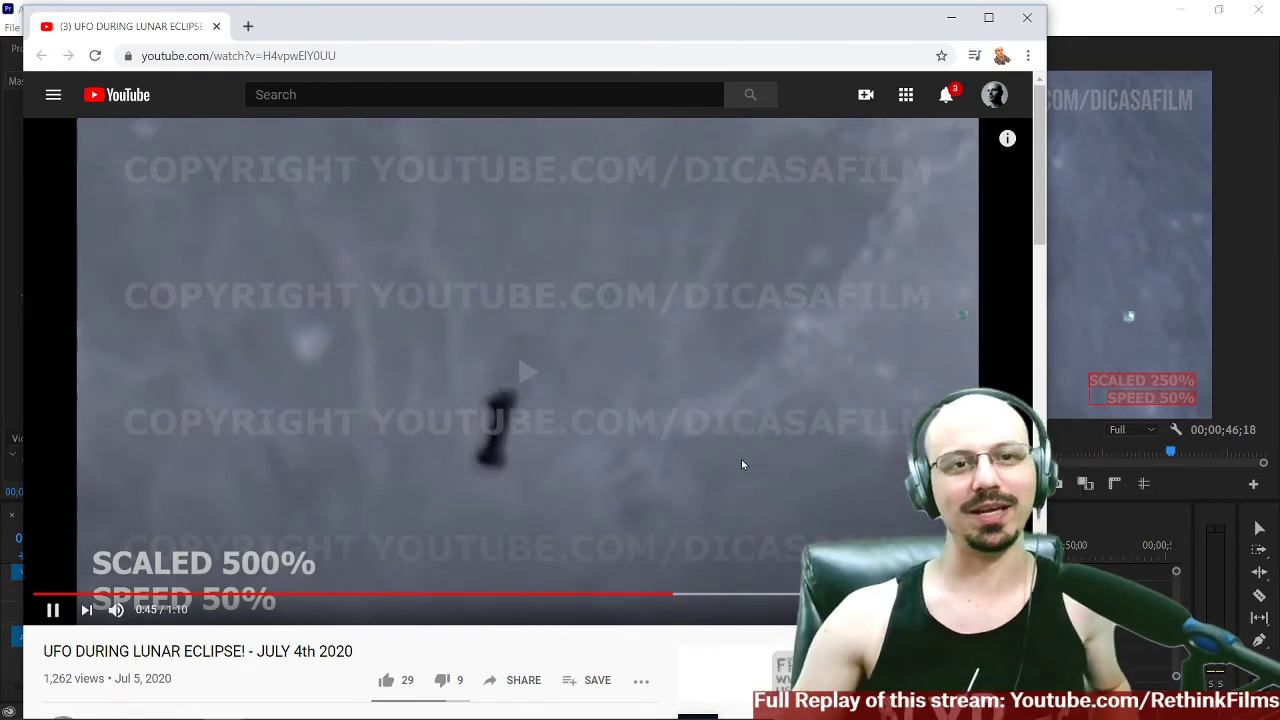
{"action": "left_click", "coordinate": [741, 463]}
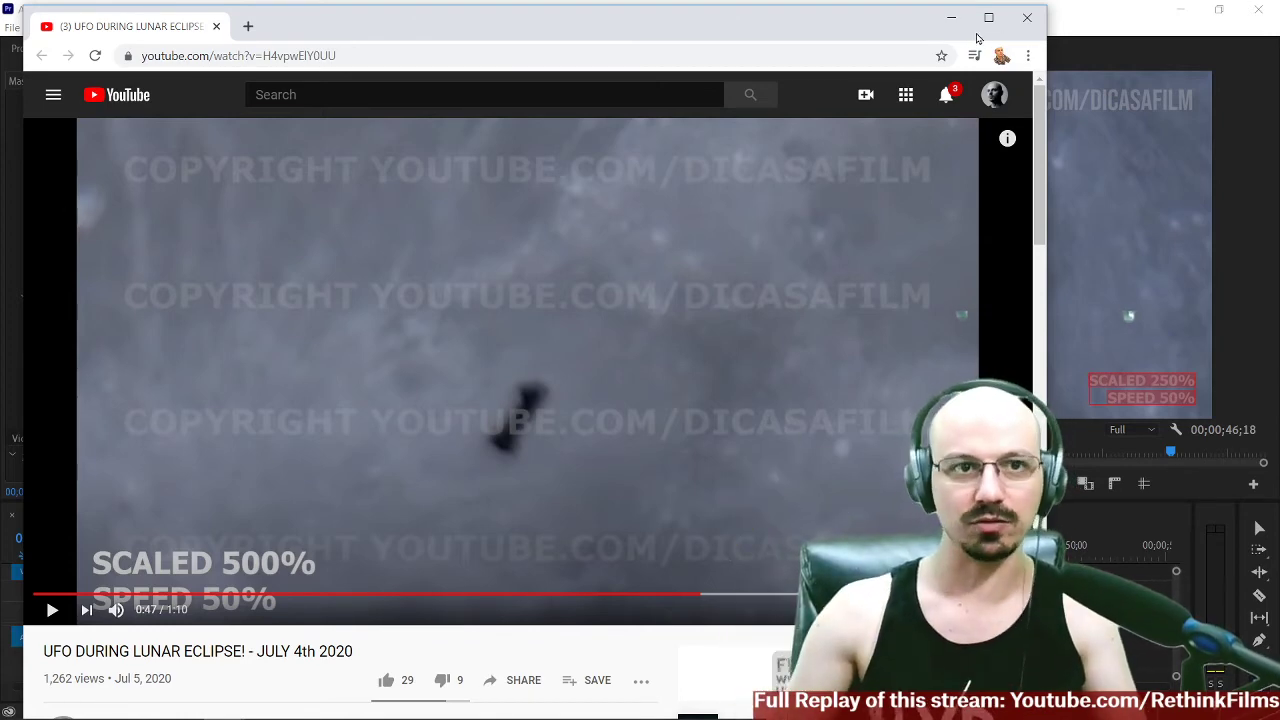
{"action": "left_click", "coordinate": [1025, 18]}
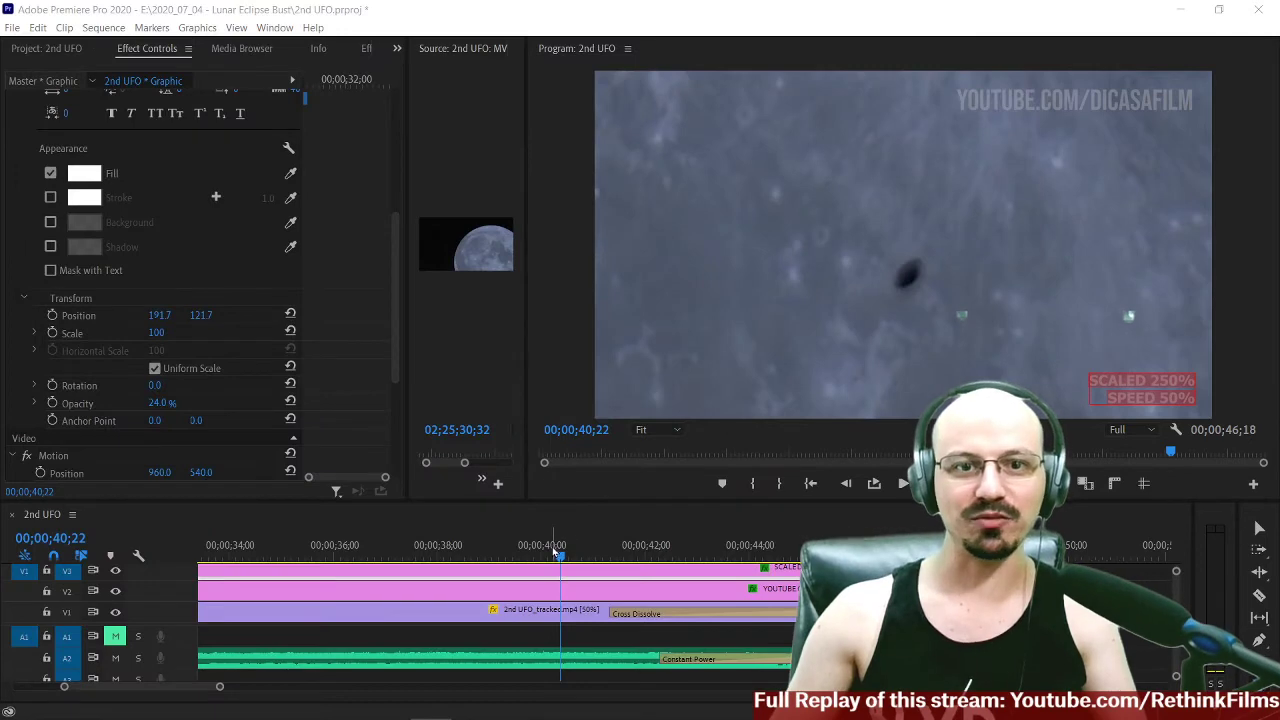
Scrub and play through the 2nd UFO sequence to review the tracked UFO footage and the opening section with their titles.
{"action": "left_click_drag", "start_coordinate": [630, 462], "coordinate": [1052, 445]}
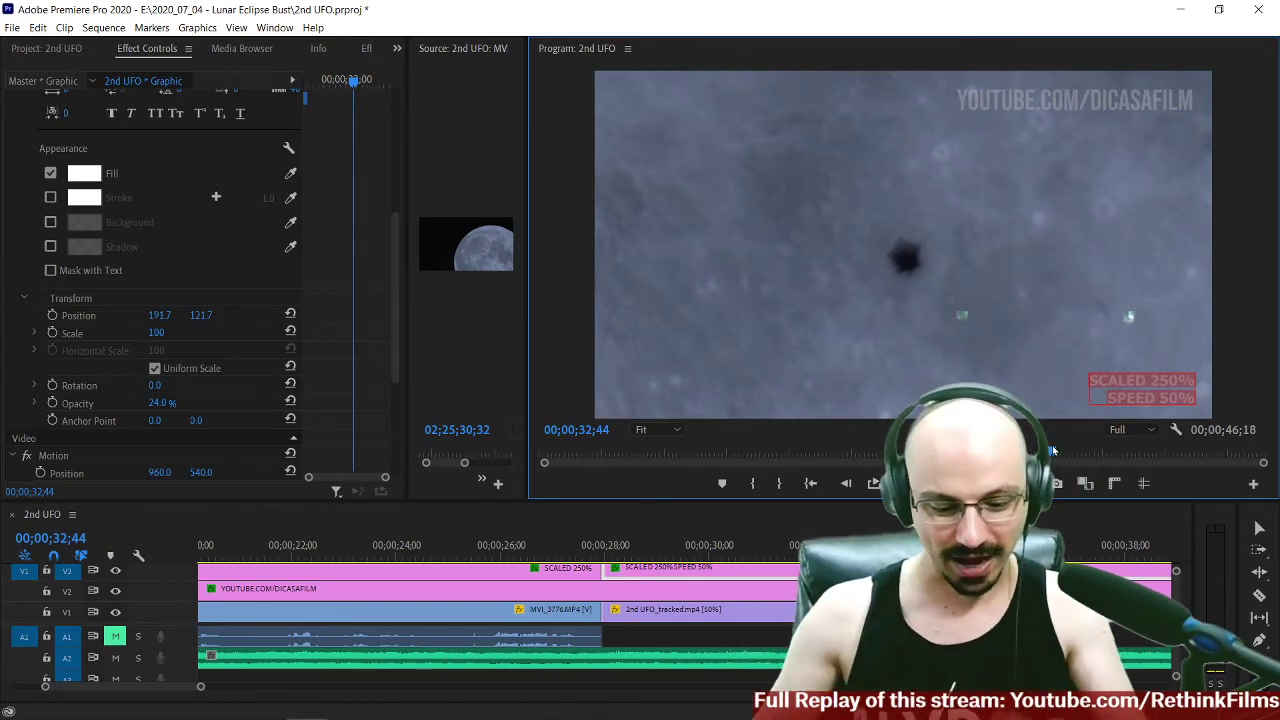
{"action": "left_click", "coordinate": [733, 545]}
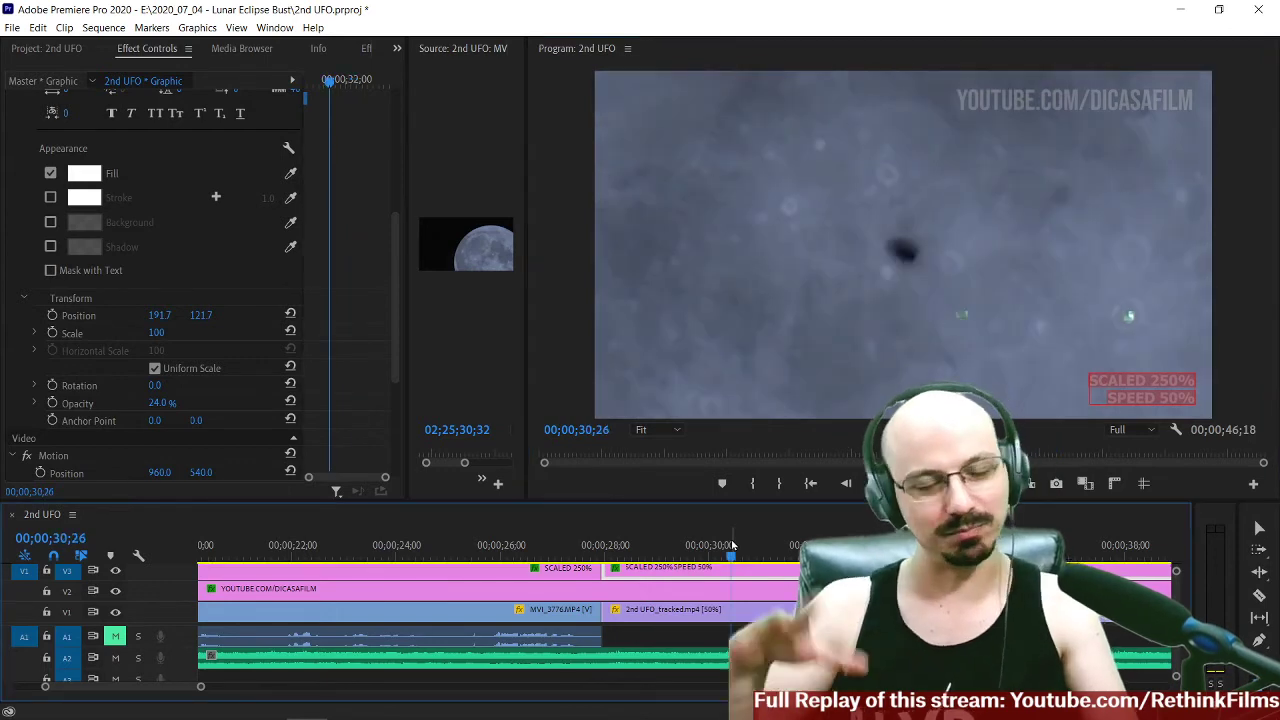
{"action": "key", "text": "minus"}
{"action": "key", "text": "minus"}
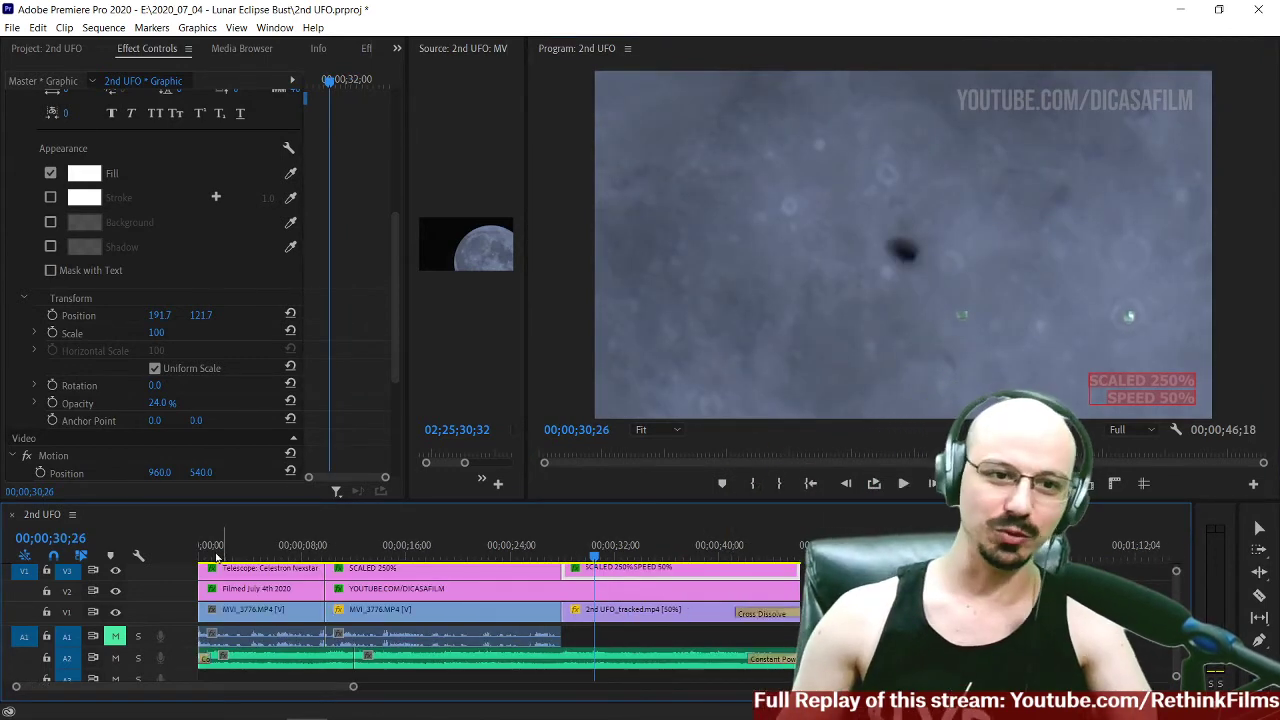
{"action": "key", "text": "Home"}
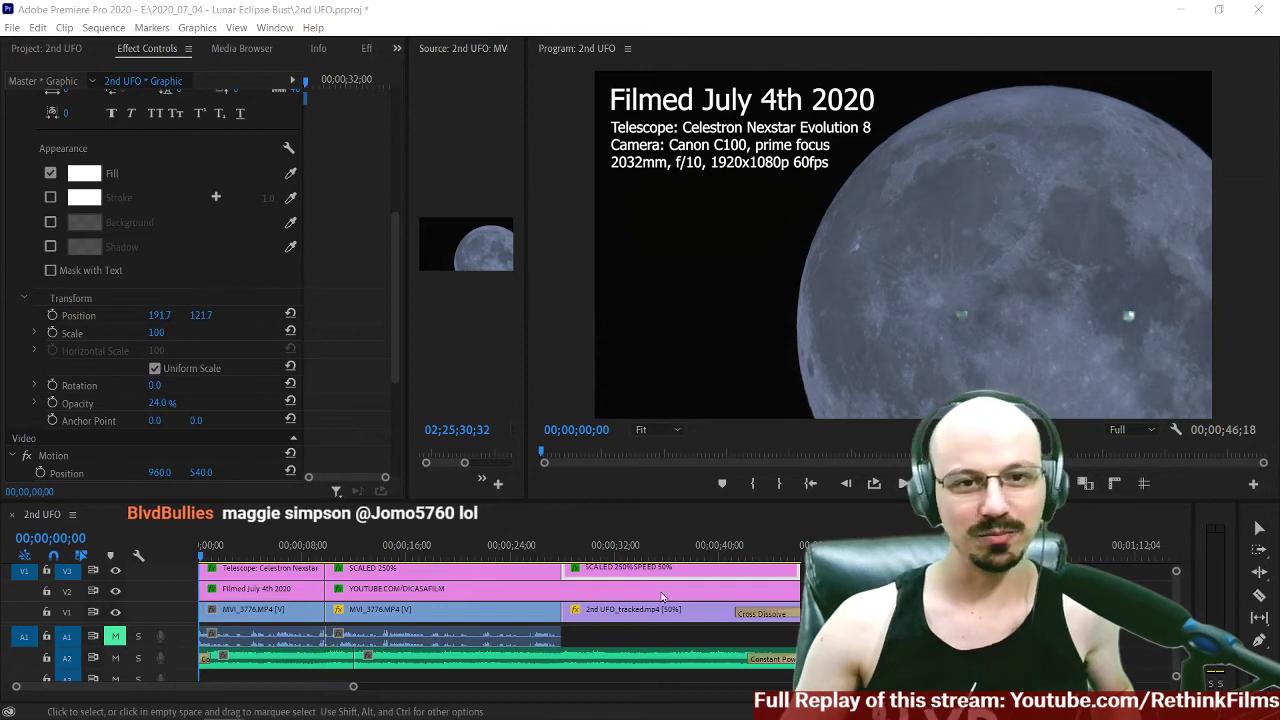
{"action": "left_click", "coordinate": [698, 545]}
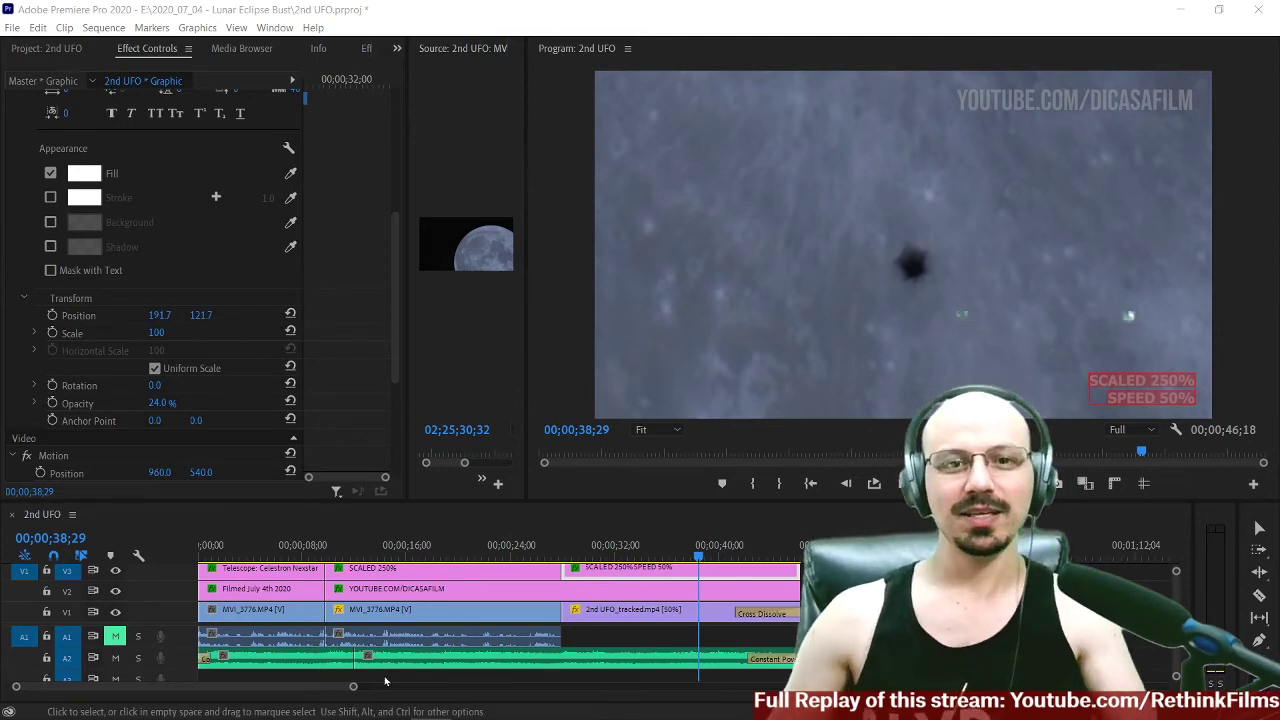
{"action": "left_click_drag", "start_coordinate": [251, 547], "coordinate": [155, 557]}
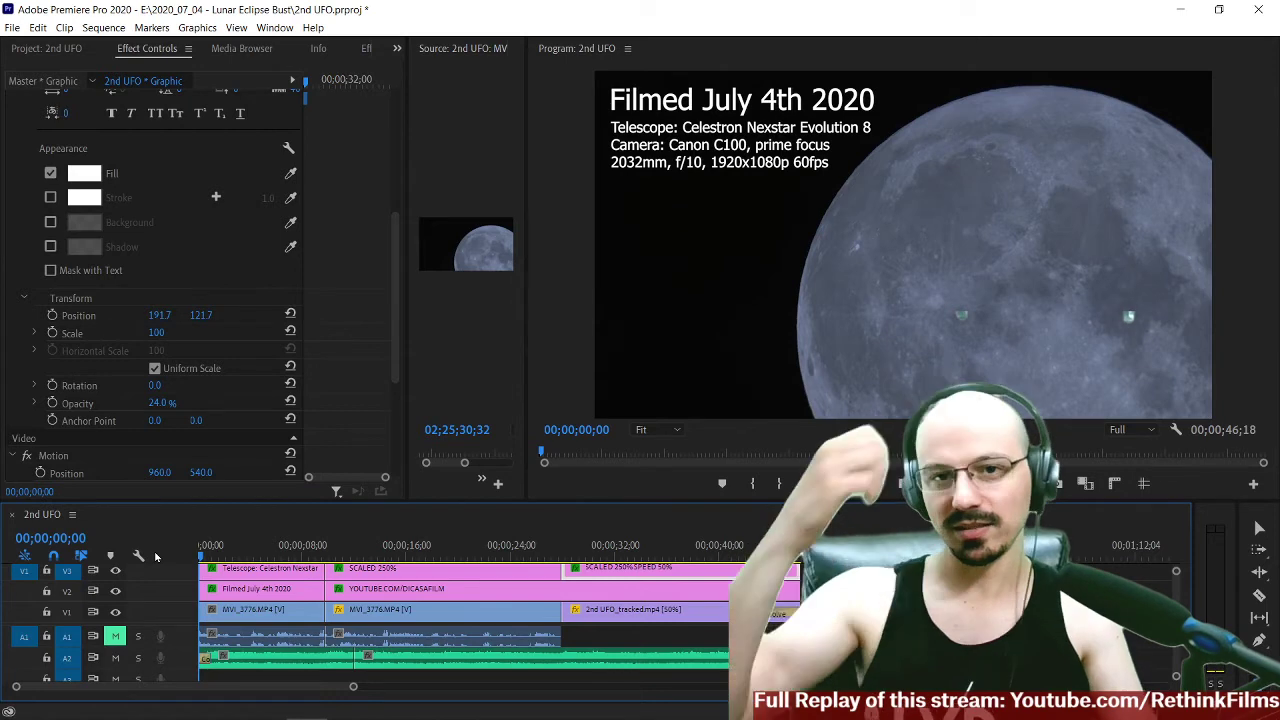
{"action": "key", "text": "space"}
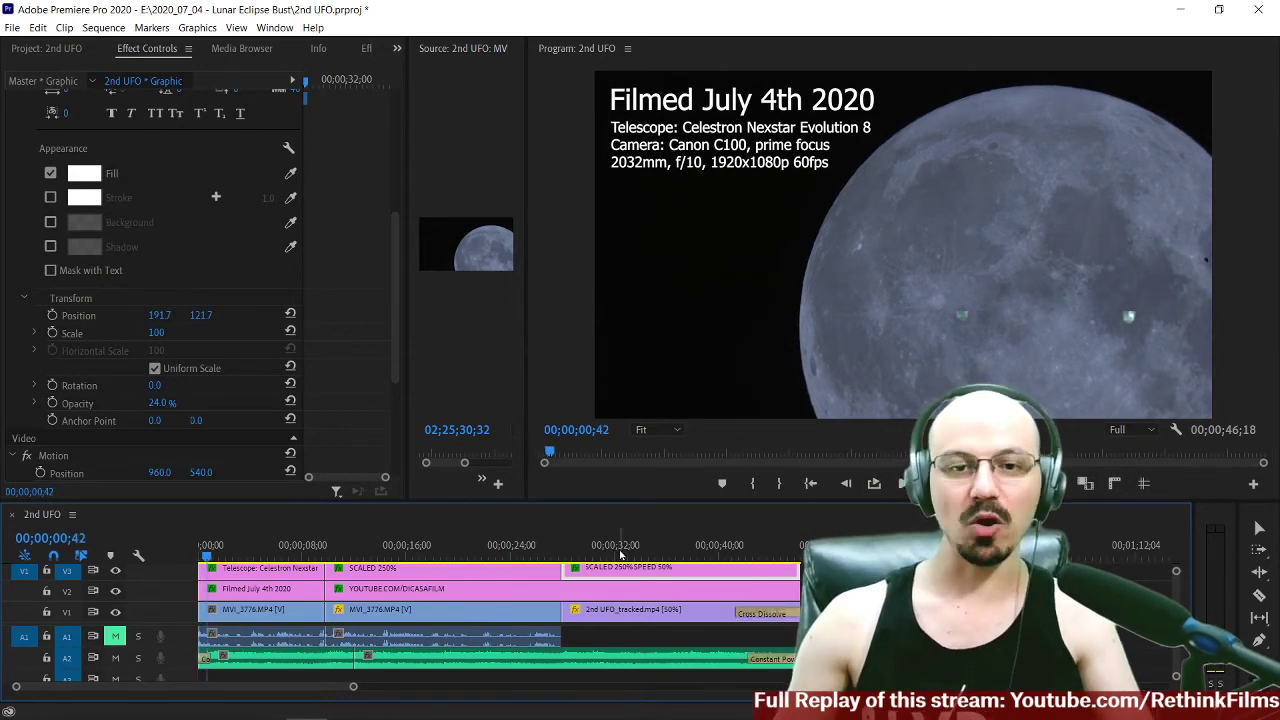
{"action": "left_click", "coordinate": [720, 550]}
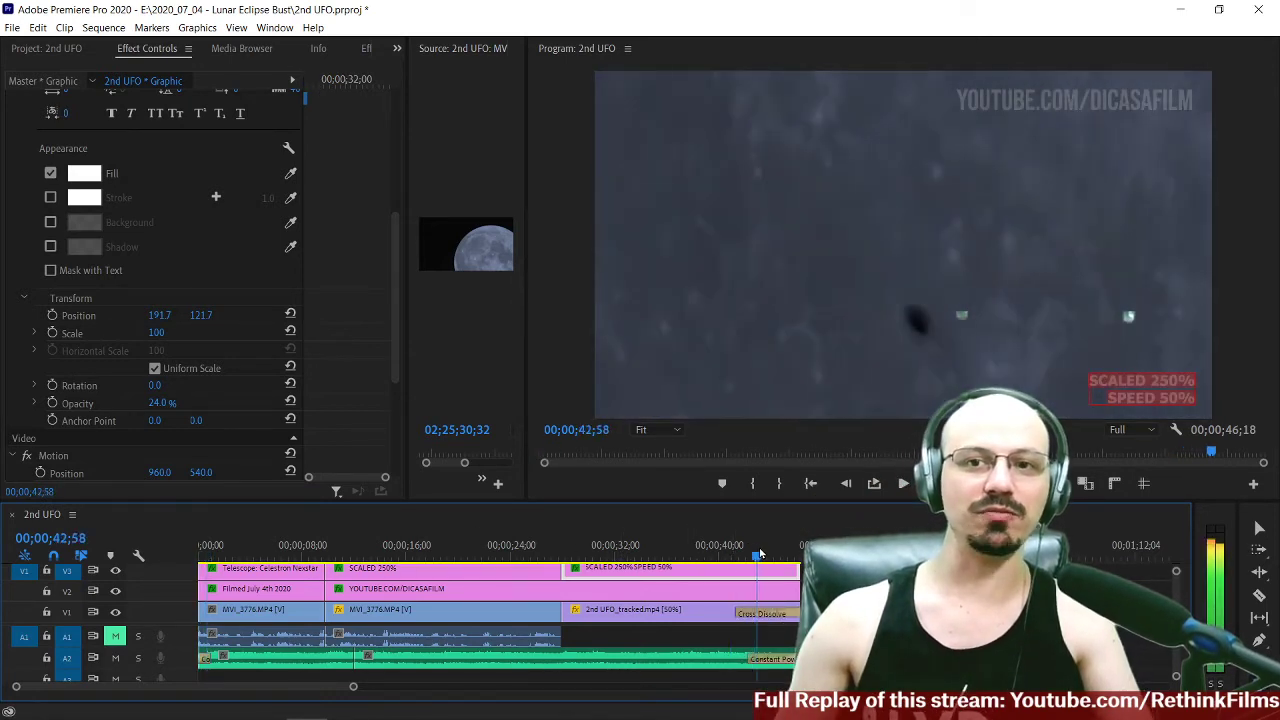
Add a Cross Dissolve to the end of the SCALED 250% SPEED 50% title.
{"action": "left_click", "coordinate": [866, 612]}
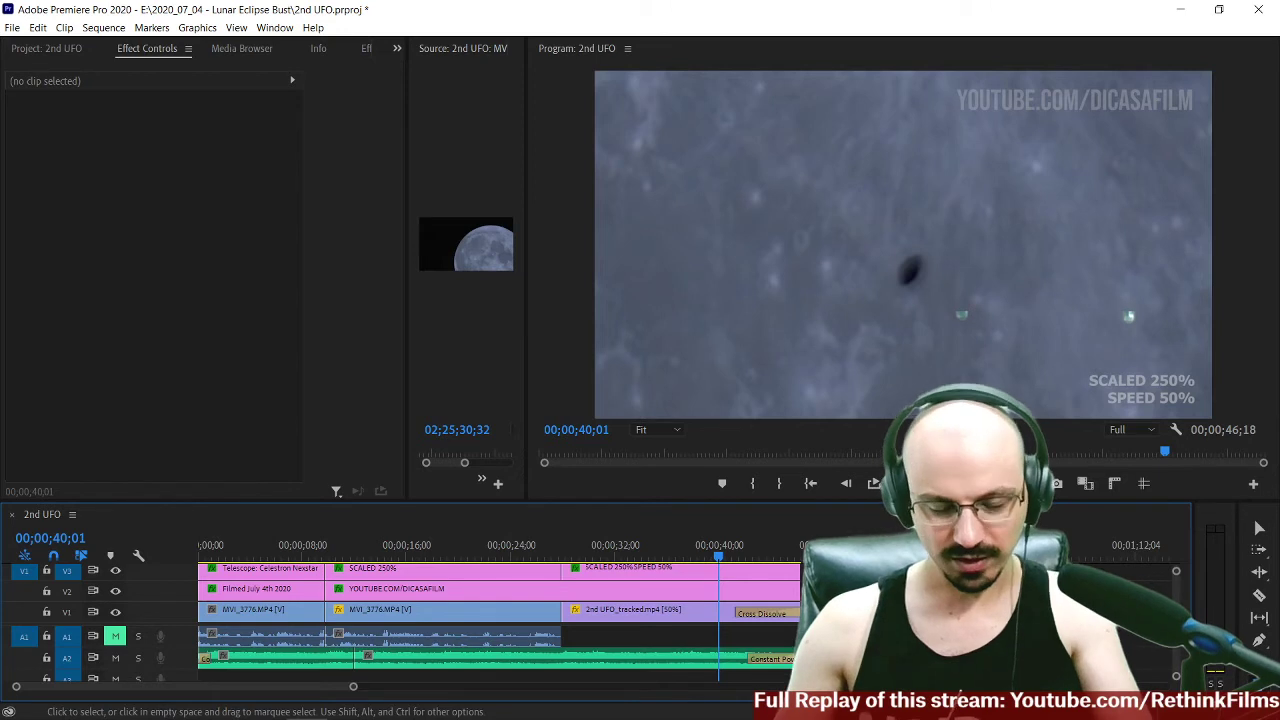
{"action": "key", "text": "equal"}
{"action": "key", "text": "equal"}
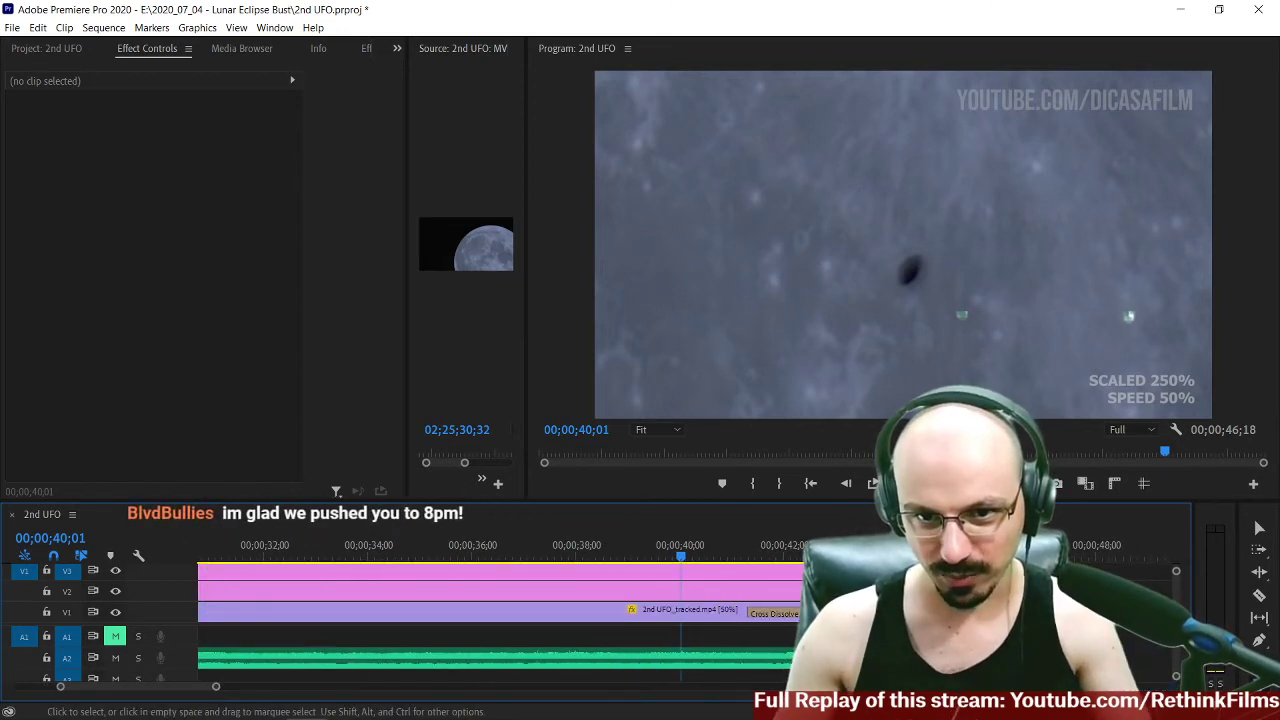
{"action": "left_click", "coordinate": [996, 573]}
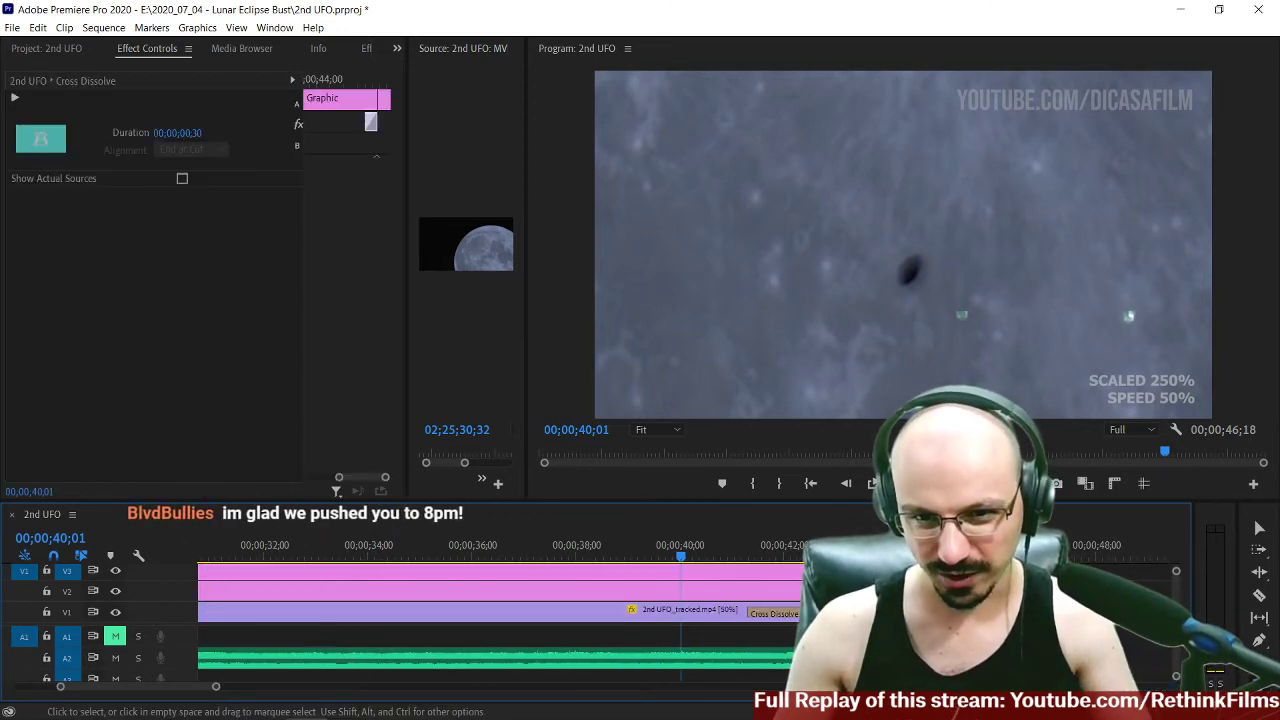
Extend the Cross Dissolve at the end of the SCALED 250% SPEED 50% title to 5 seconds.
{"action": "left_click_drag", "start_coordinate": [981, 573], "coordinate": [818, 573]}
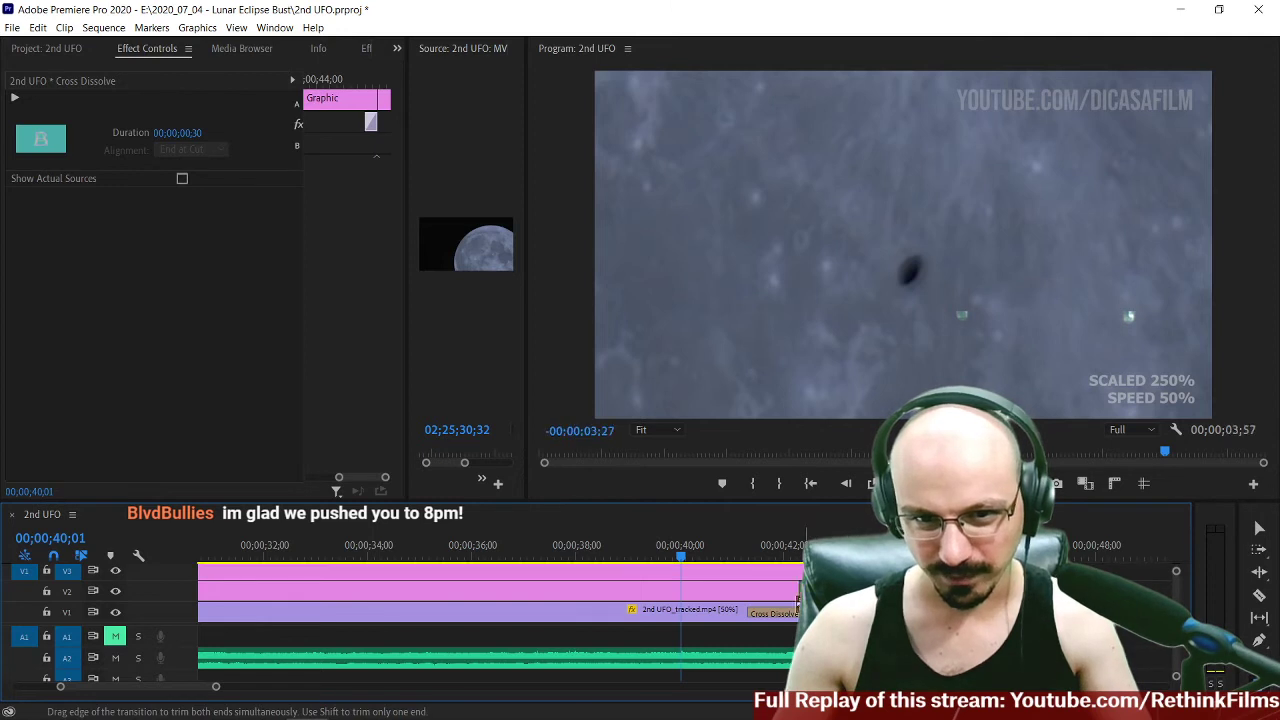
{"action": "left_click_drag", "start_coordinate": [756, 604], "coordinate": [753, 603]}
{"action": "key", "text": "="}
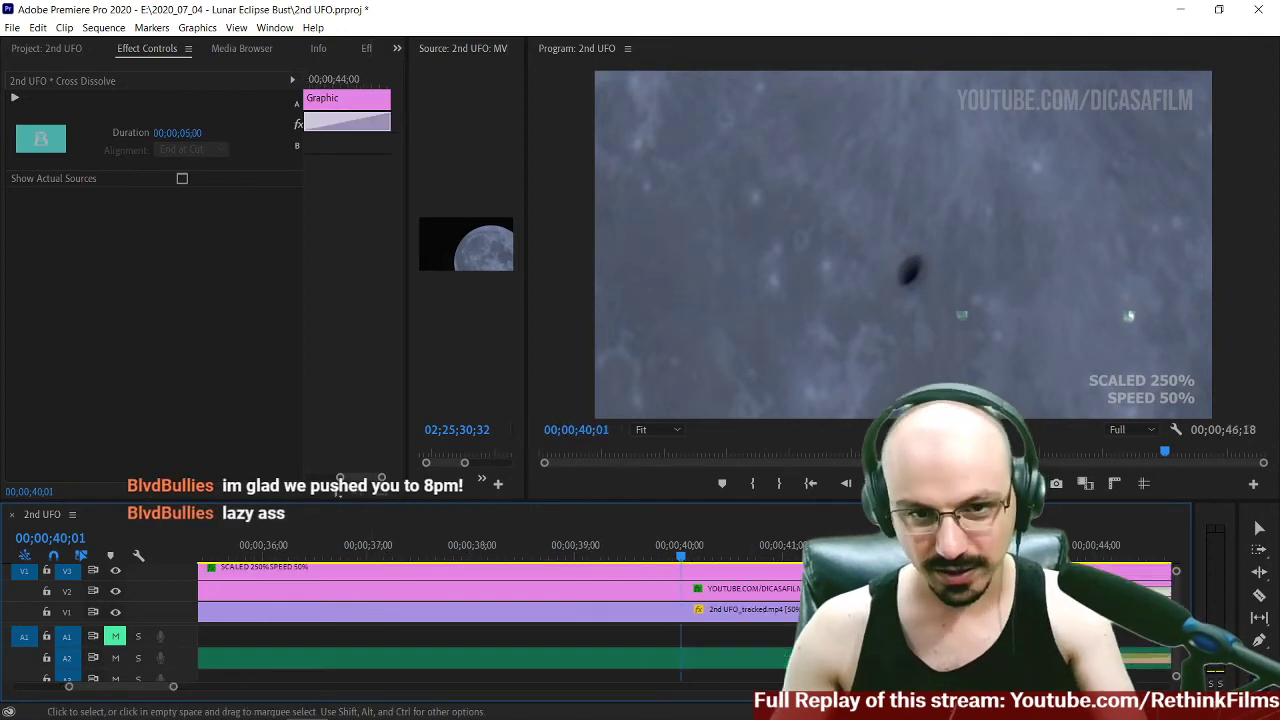
{"action": "scroll", "coordinate": [684, 612], "scroll_direction": "down", "scroll_amount": 12}
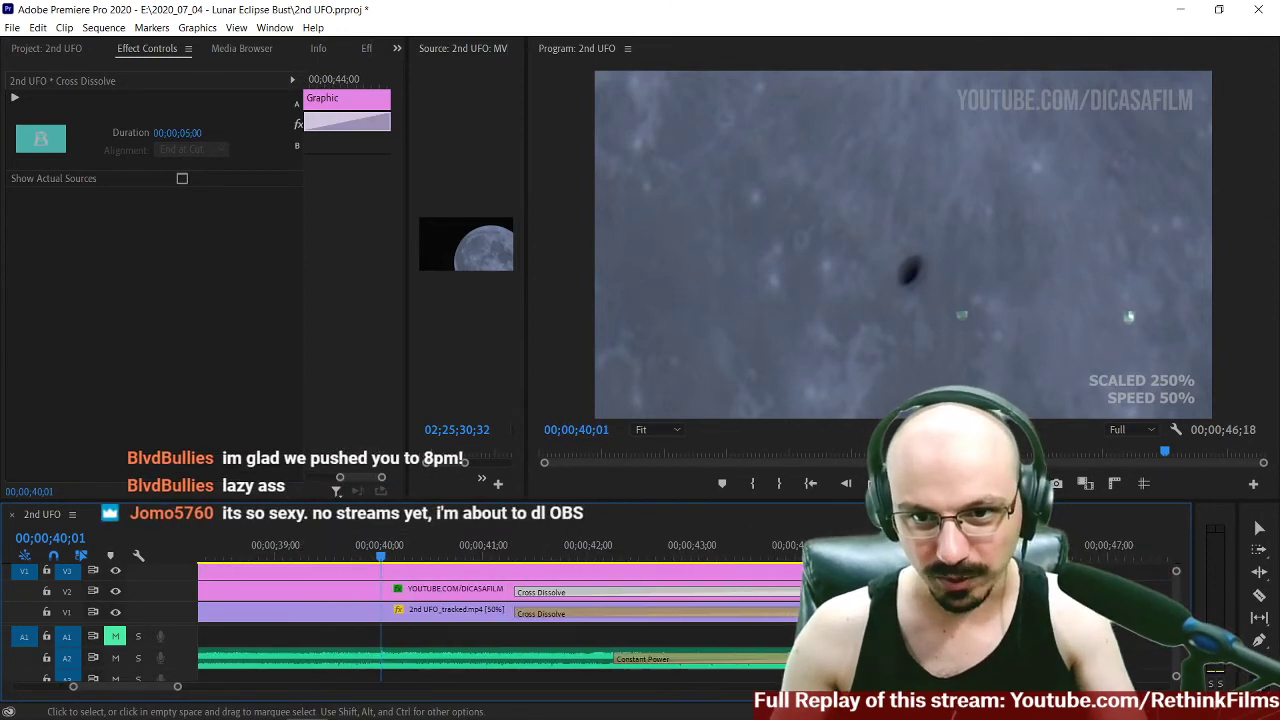
Reapply the Cross Dissolve at the end of the SCALED 250% SPEED 50% title and extend it to 00;00;05;01.
{"action": "right_click", "coordinate": [987, 572]}
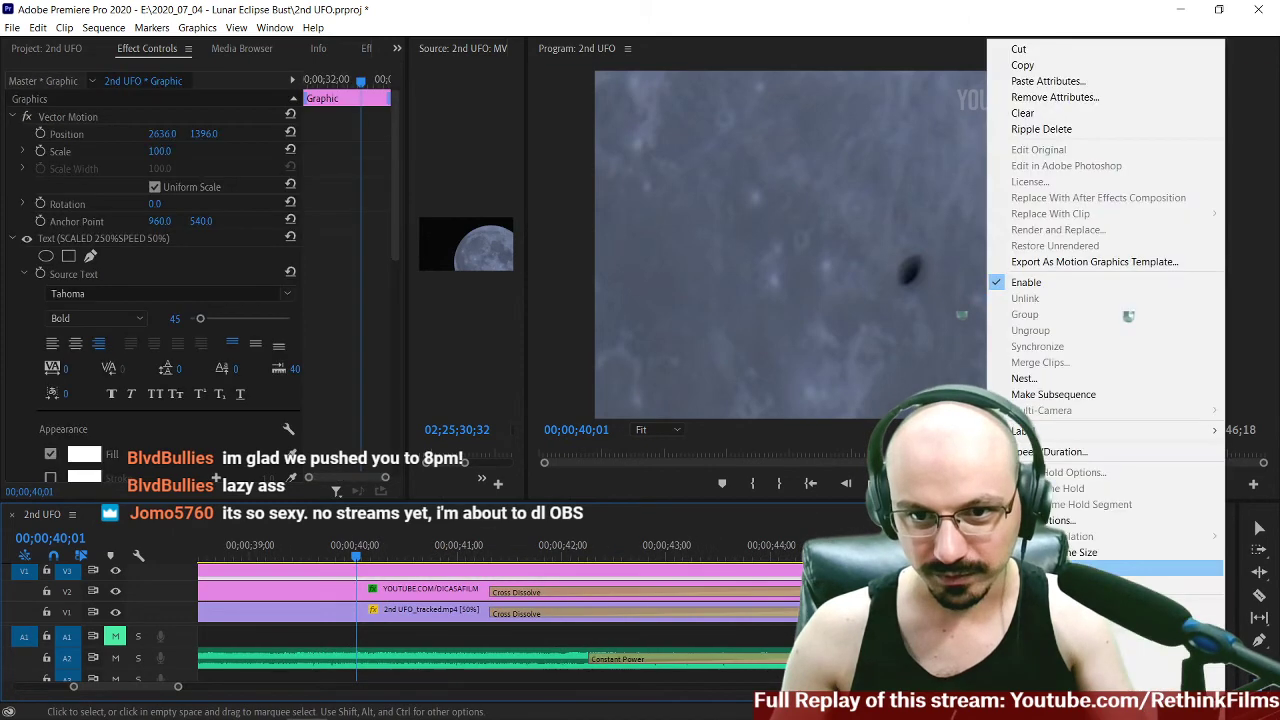
{"action": "key", "text": "Escape"}
{"action": "right_click", "coordinate": [1008, 575]}
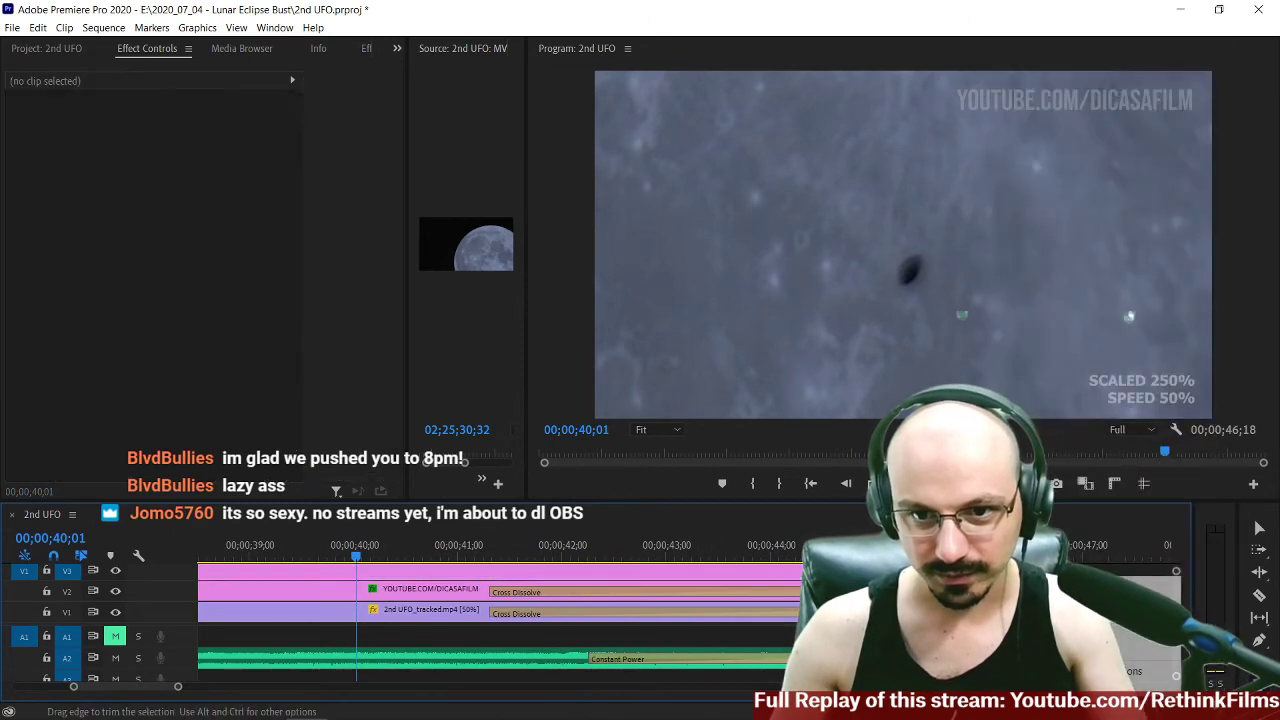
{"action": "left_click", "coordinate": [1060, 671]}
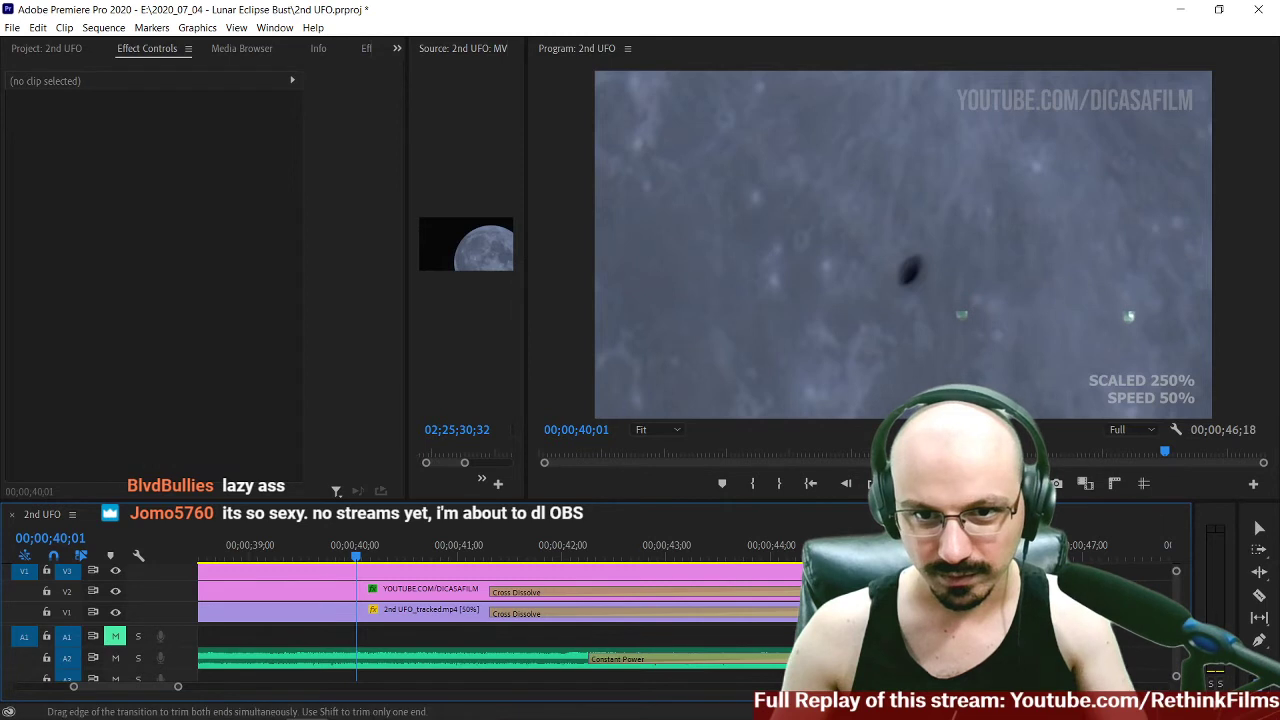
{"action": "left_click_drag", "start_coordinate": [946, 577], "coordinate": [488, 571]}
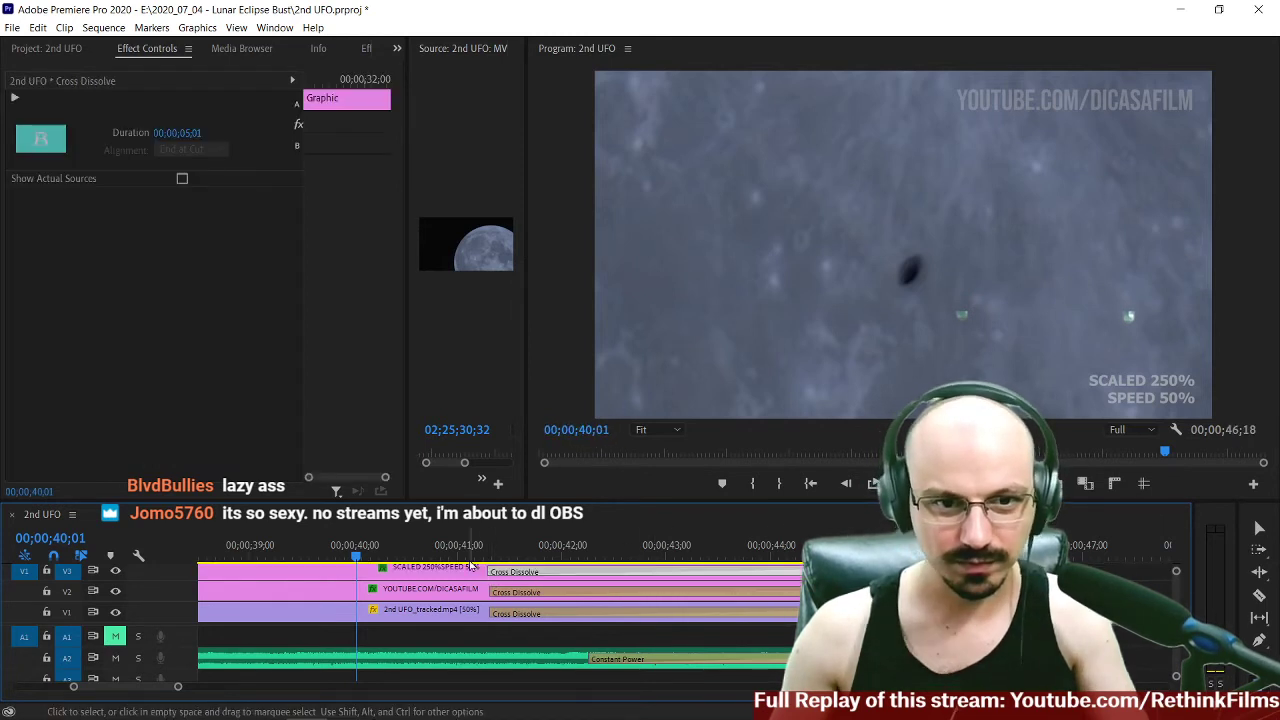
Play the fade-out at the end of the sequence twice to compare how the footage, watermark and title fade.
{"action": "key", "text": "space"}
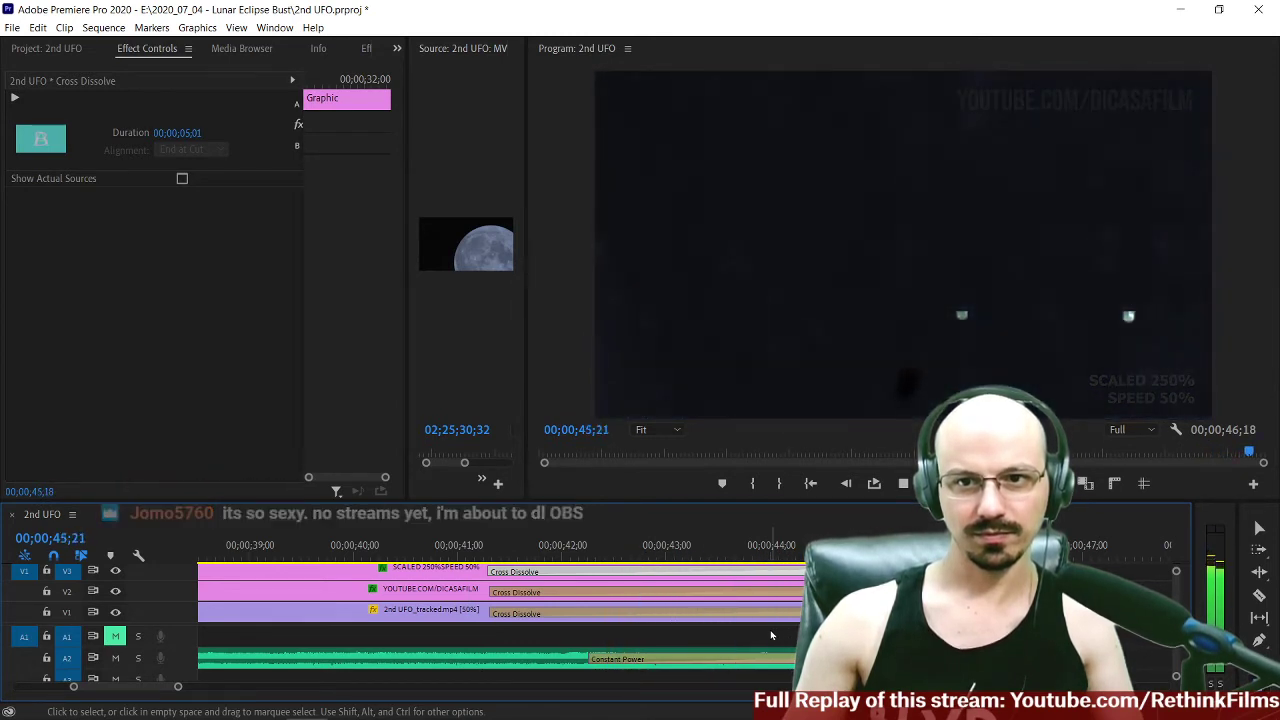
{"action": "key", "text": "space"}
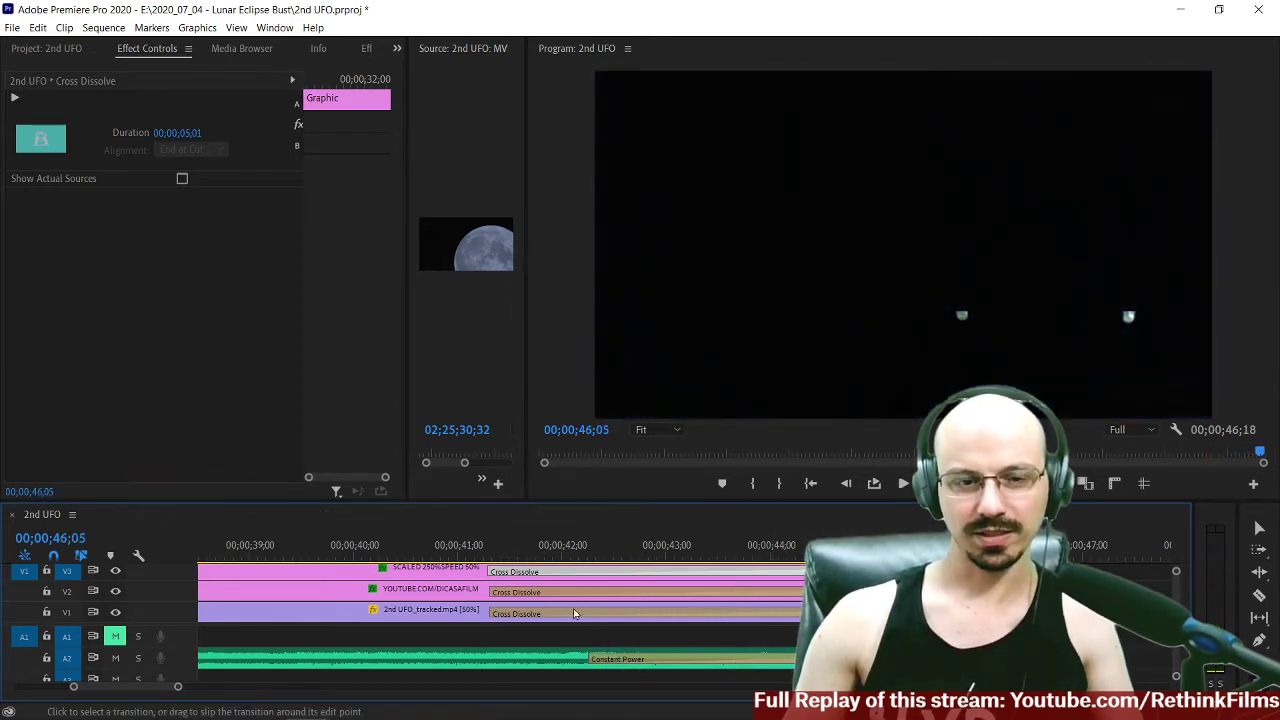
{"action": "left_click", "coordinate": [462, 557]}
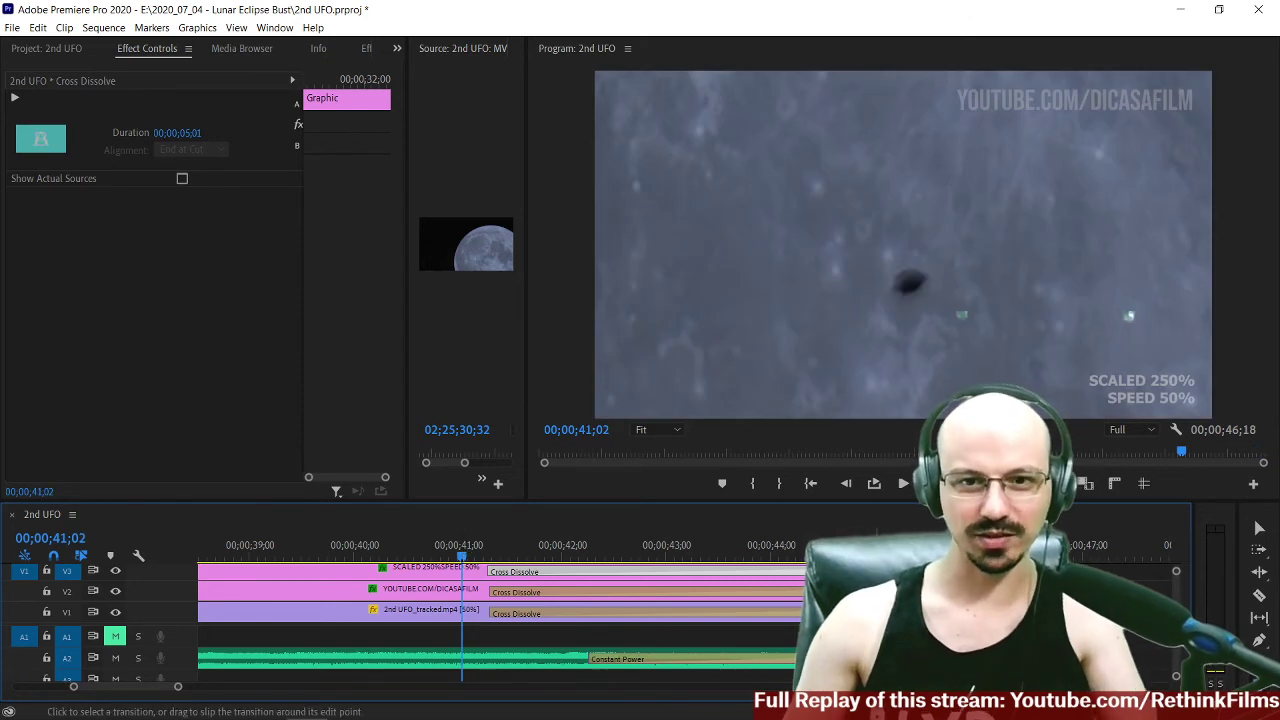
{"action": "key", "text": "space"}
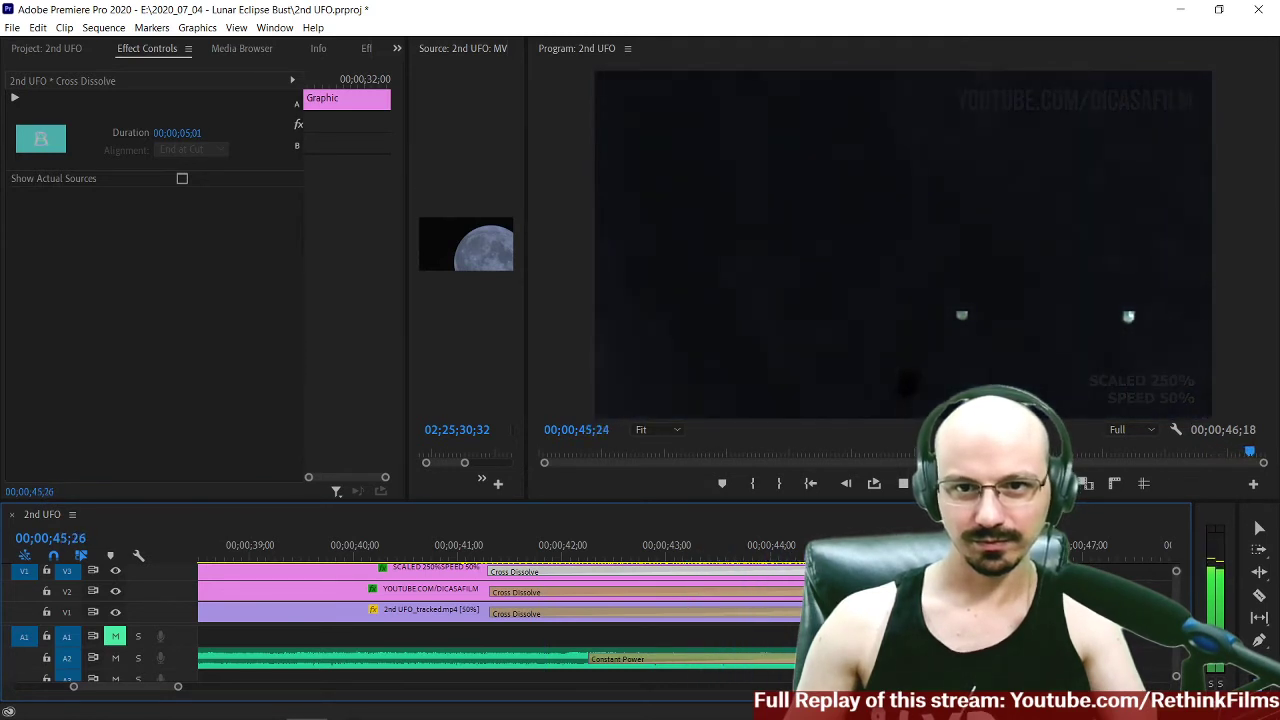
Delete the Cross Dissolves from the ends of the SCALED 250% SPEED 50% title and the YOUTUBE.COM/DICASAFILM watermark.
{"action": "left_click", "coordinate": [1008, 572]}
{"action": "left_click", "coordinate": [975, 572]}
{"action": "key", "text": "Delete"}
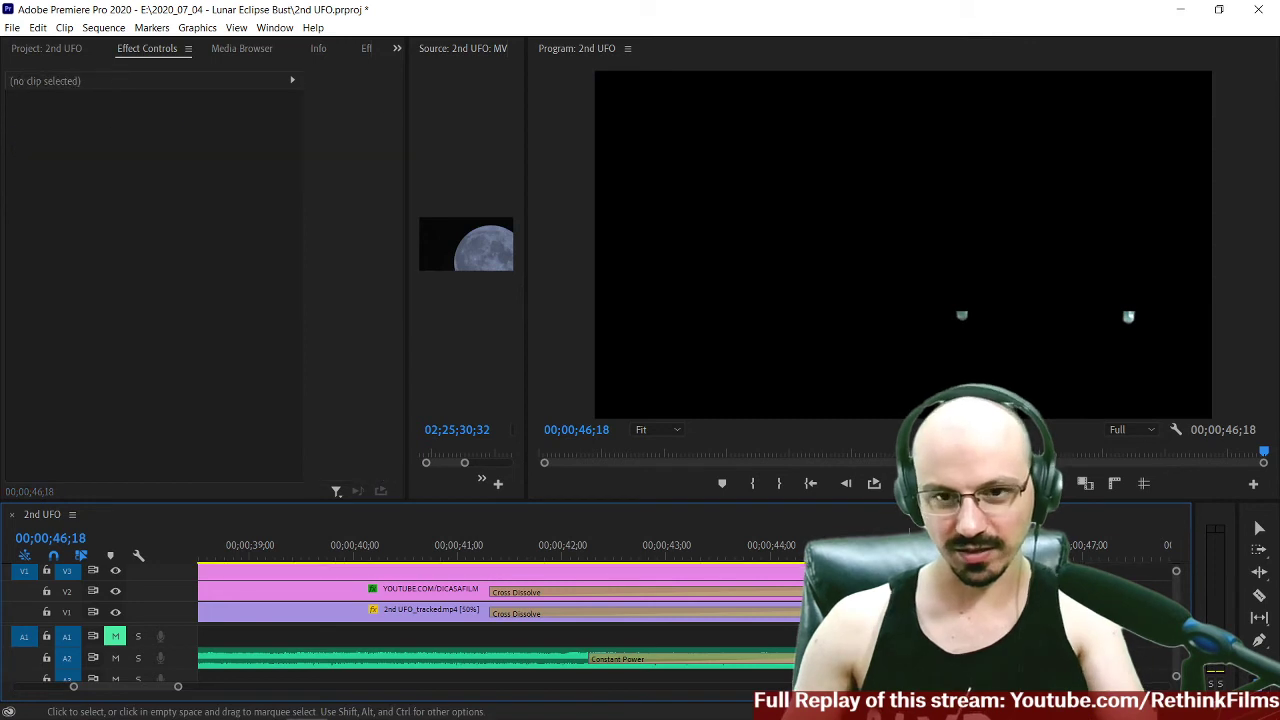
{"action": "scroll", "coordinate": [480, 615], "scroll_direction": "right", "scroll_amount": 5}
{"action": "scroll", "coordinate": [180, 556], "scroll_direction": "right", "scroll_amount": 3}
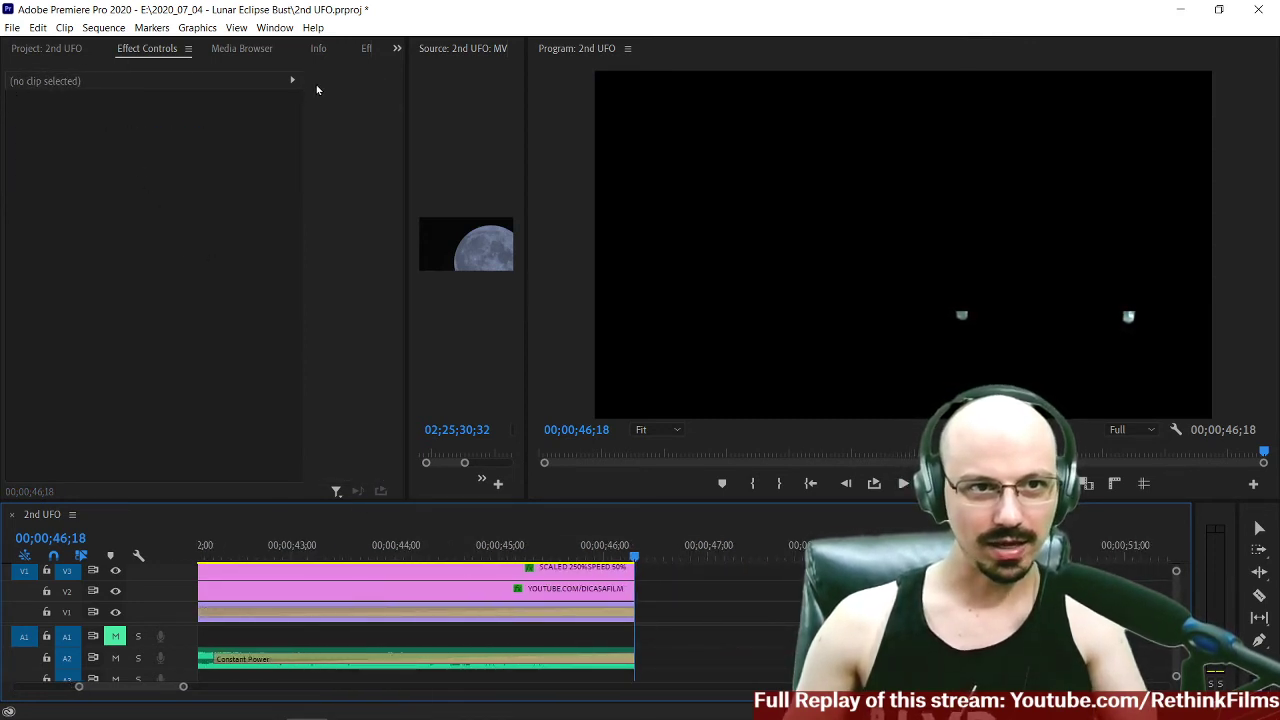
Create a Black Video item of 1920 x 1080 at 59.94 fps with square pixels in the project.
{"action": "key", "text": "shift+1"}
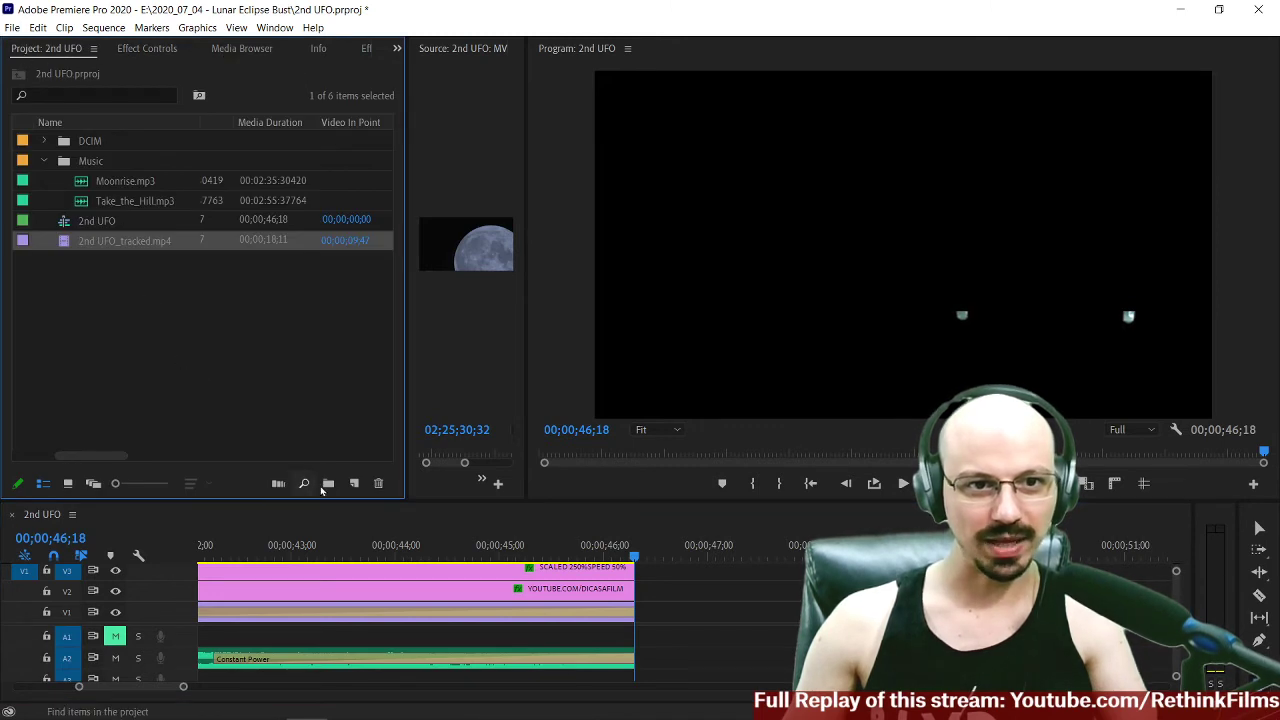
{"action": "left_click", "coordinate": [354, 484]}
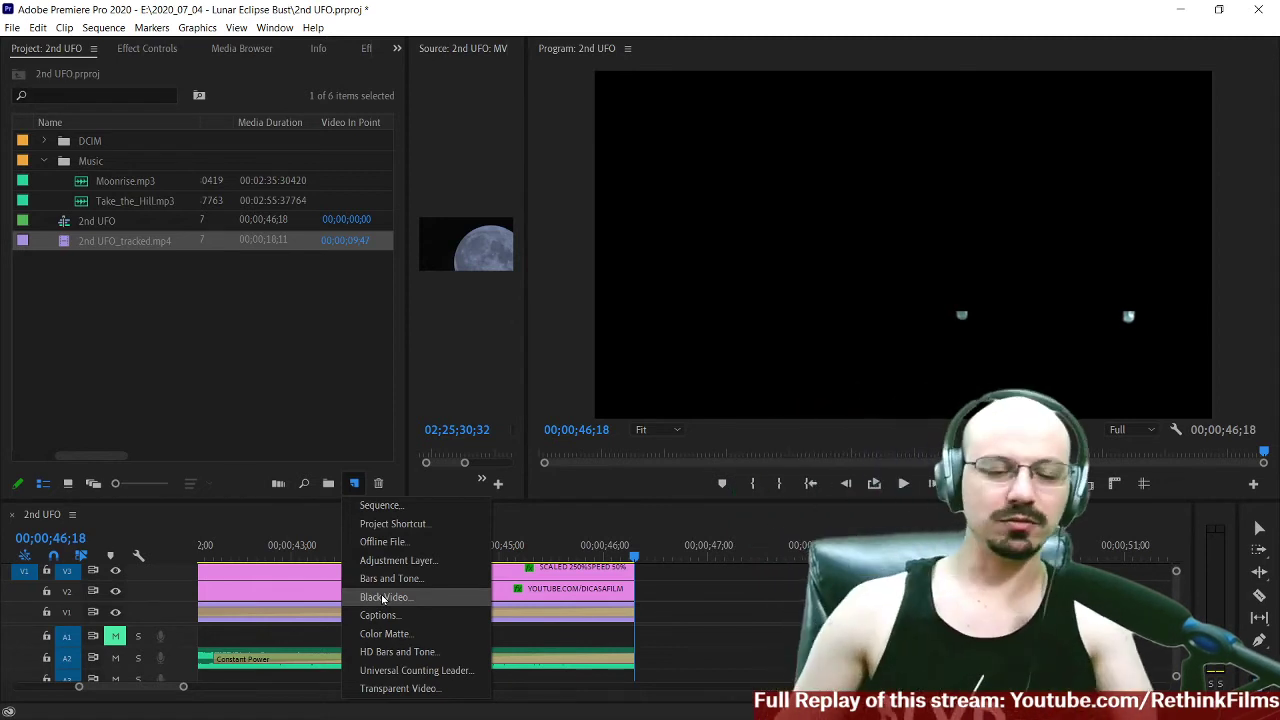
{"action": "left_click", "coordinate": [424, 599]}
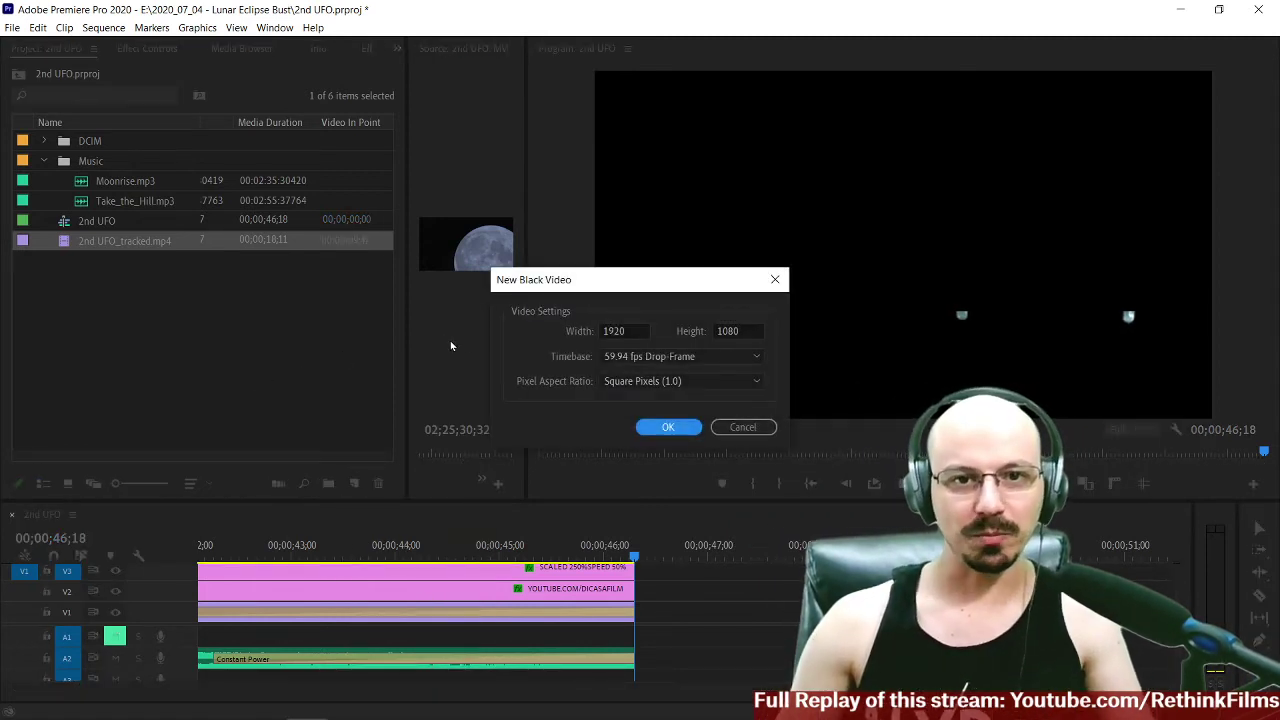
{"action": "left_click", "coordinate": [667, 428]}
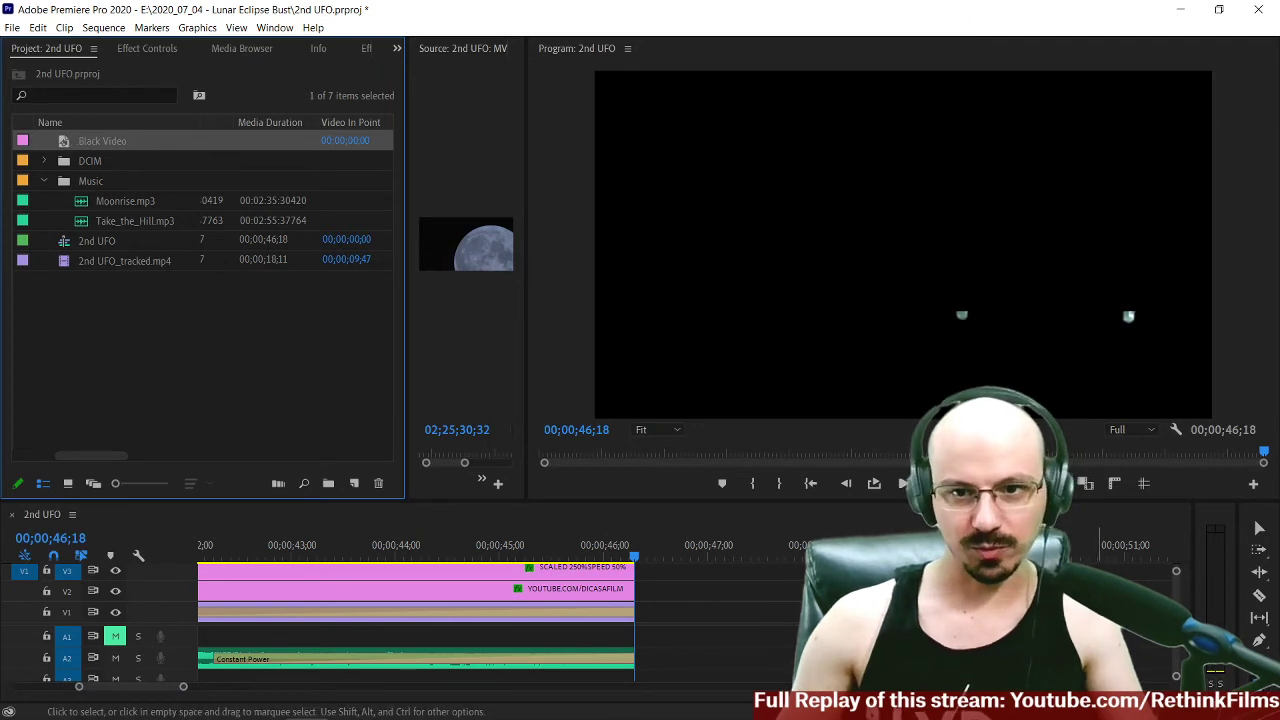
Enlarge the timeline and place the Black Video on a new V4 track at 00;00;46;18.
{"action": "left_click_drag", "start_coordinate": [733, 500], "coordinate": [733, 383]}
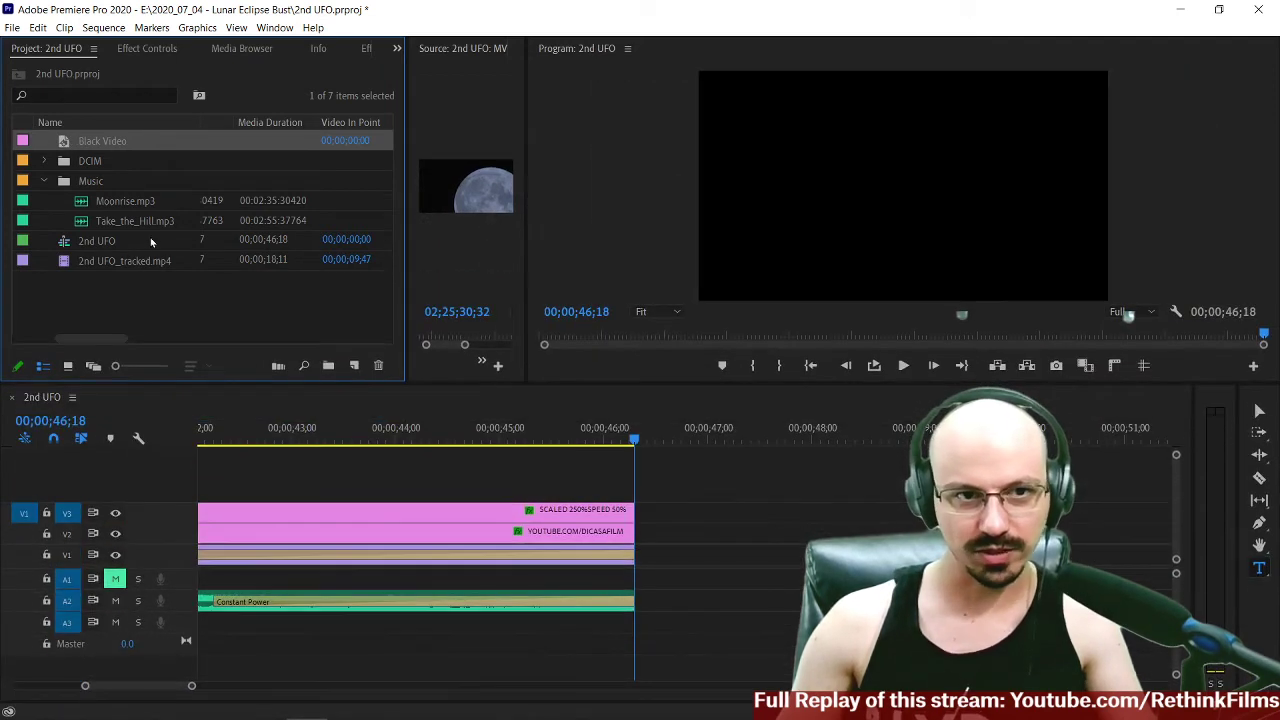
{"action": "left_click_drag", "start_coordinate": [615, 333], "coordinate": [649, 496]}
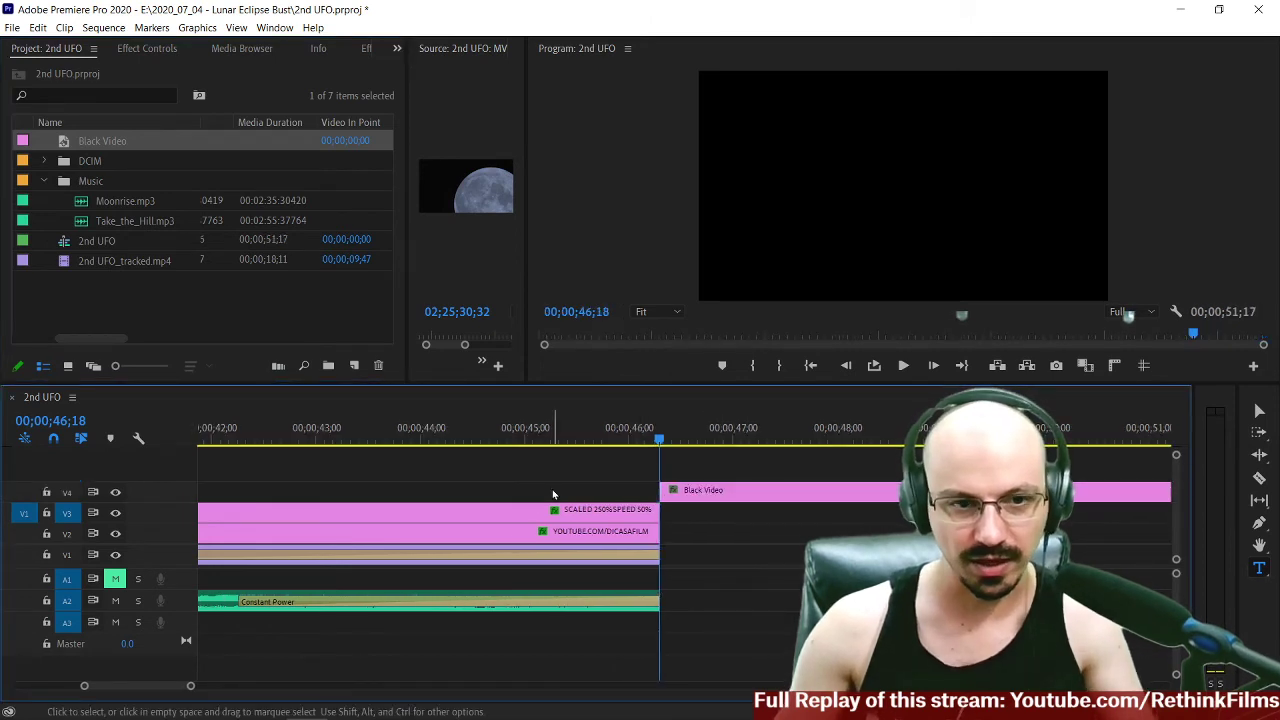
Move the Black Video clip back over the sequence's last five seconds and nudge it forward by one frame.
{"action": "scroll", "coordinate": [286, 495], "scroll_direction": "up", "scroll_amount": 3}
{"action": "right_click", "coordinate": [565, 565]}
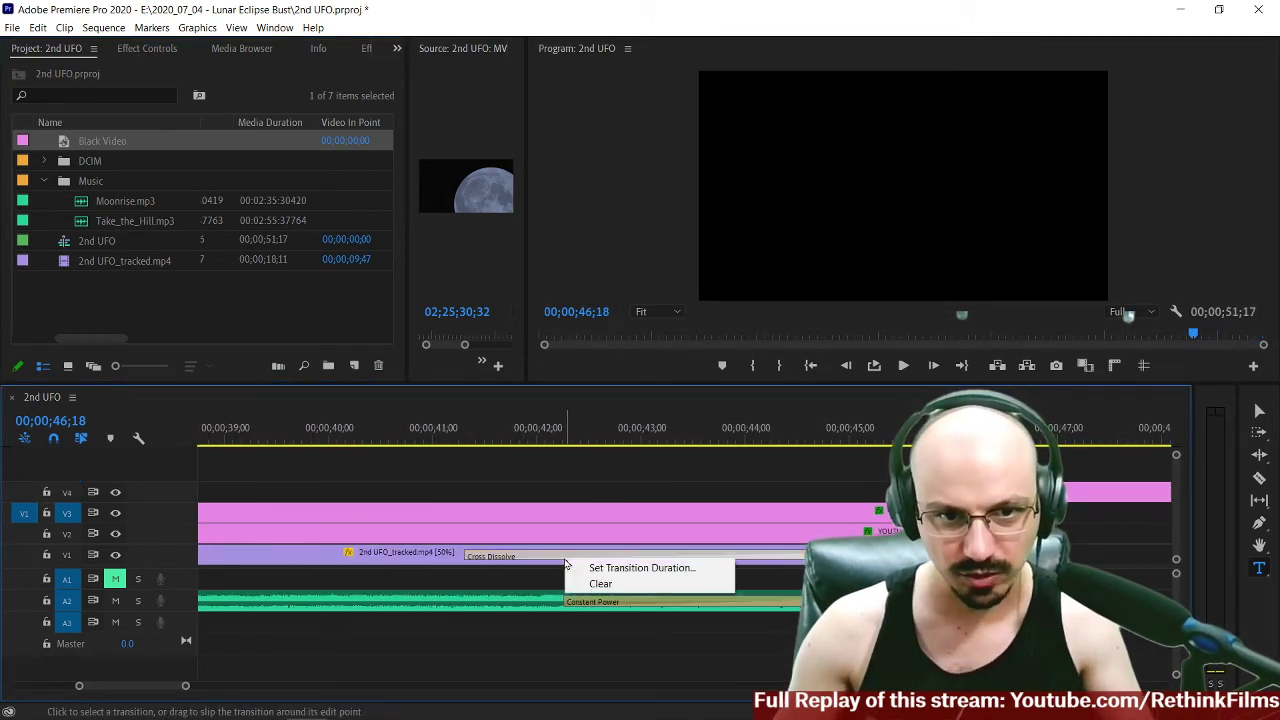
{"action": "left_click", "coordinate": [528, 492]}
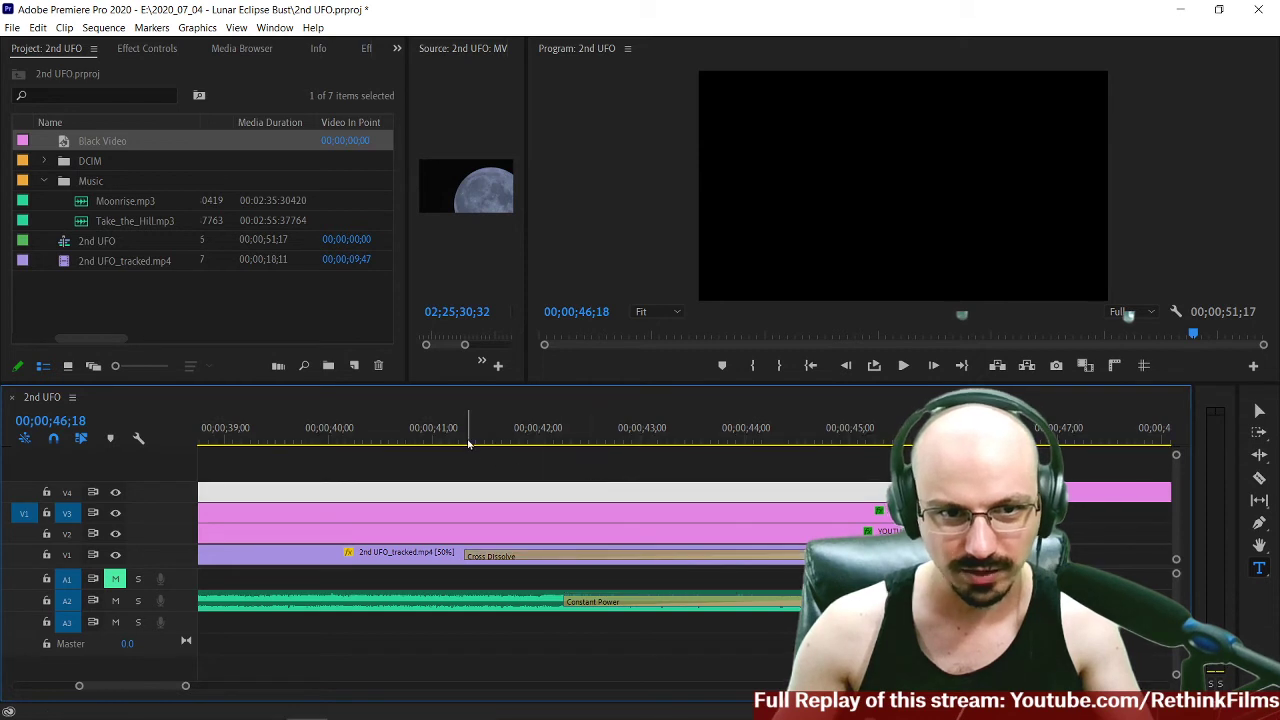
{"action": "left_click_drag", "start_coordinate": [468, 443], "coordinate": [462, 441]}
{"action": "left_click", "coordinate": [752, 480]}
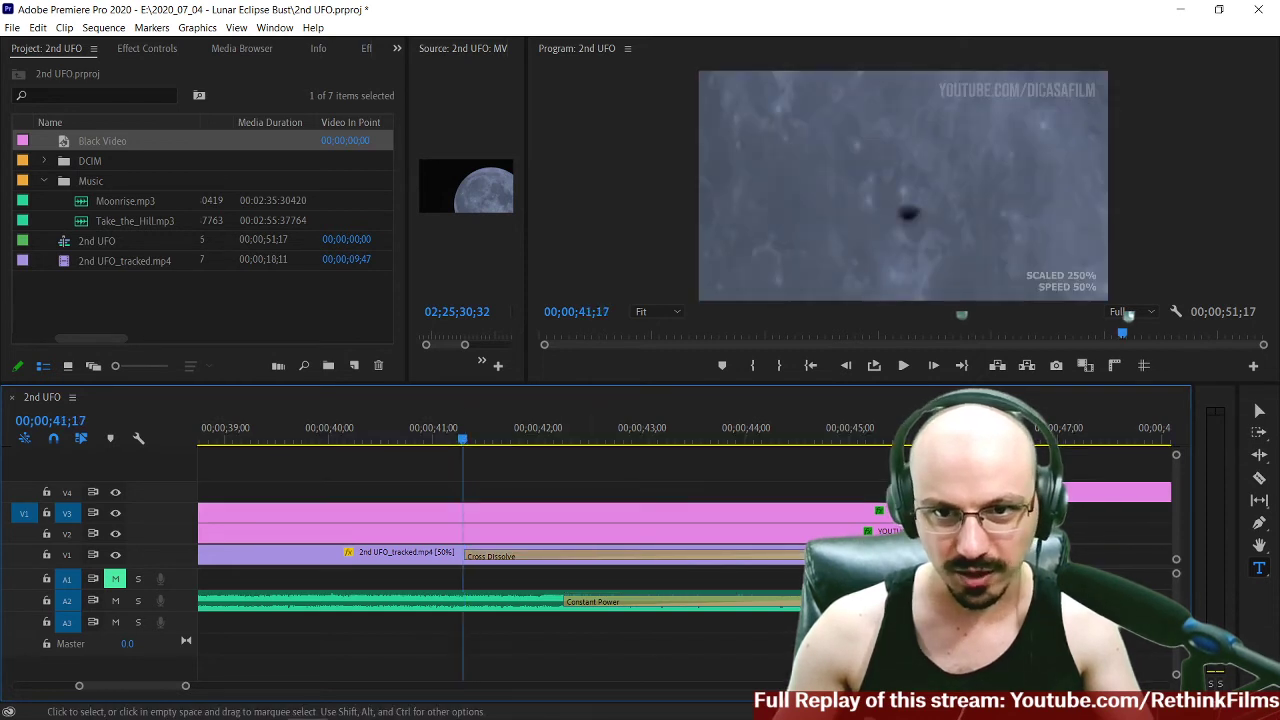
{"action": "left_click_drag", "start_coordinate": [1060, 492], "coordinate": [518, 502]}
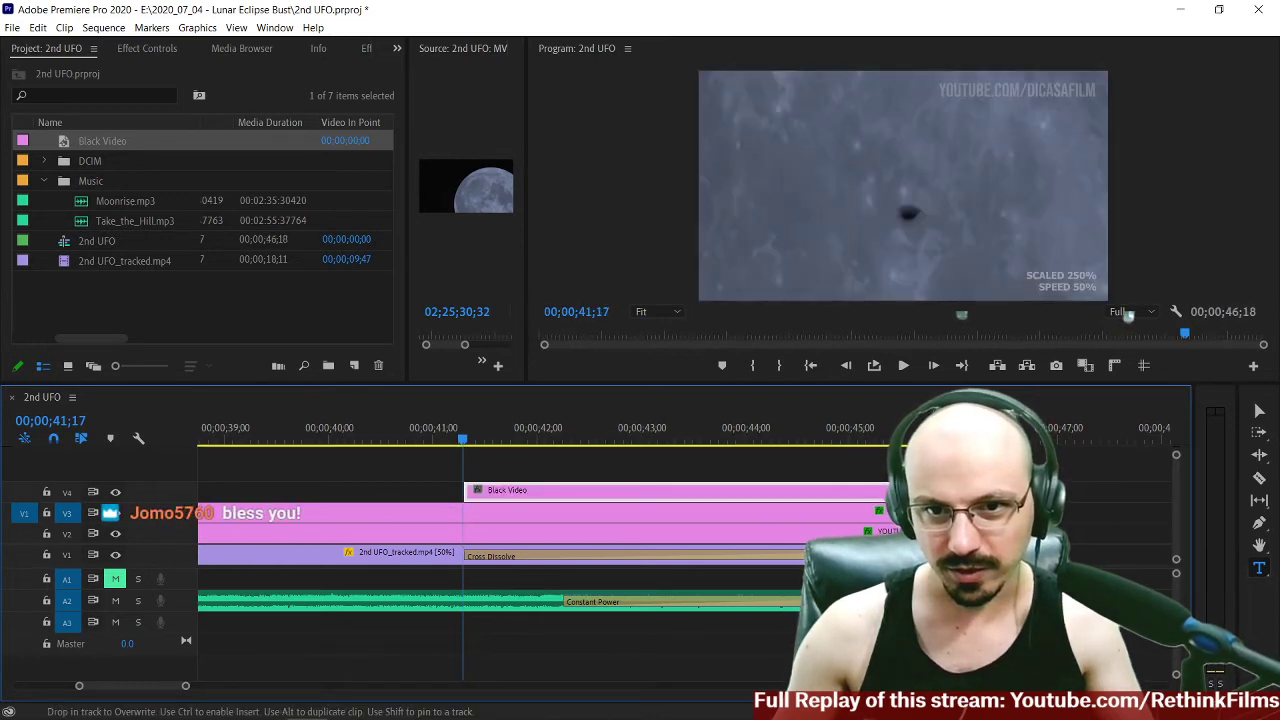
{"action": "type", "text": "+1"}
{"action": "key", "text": "Return"}
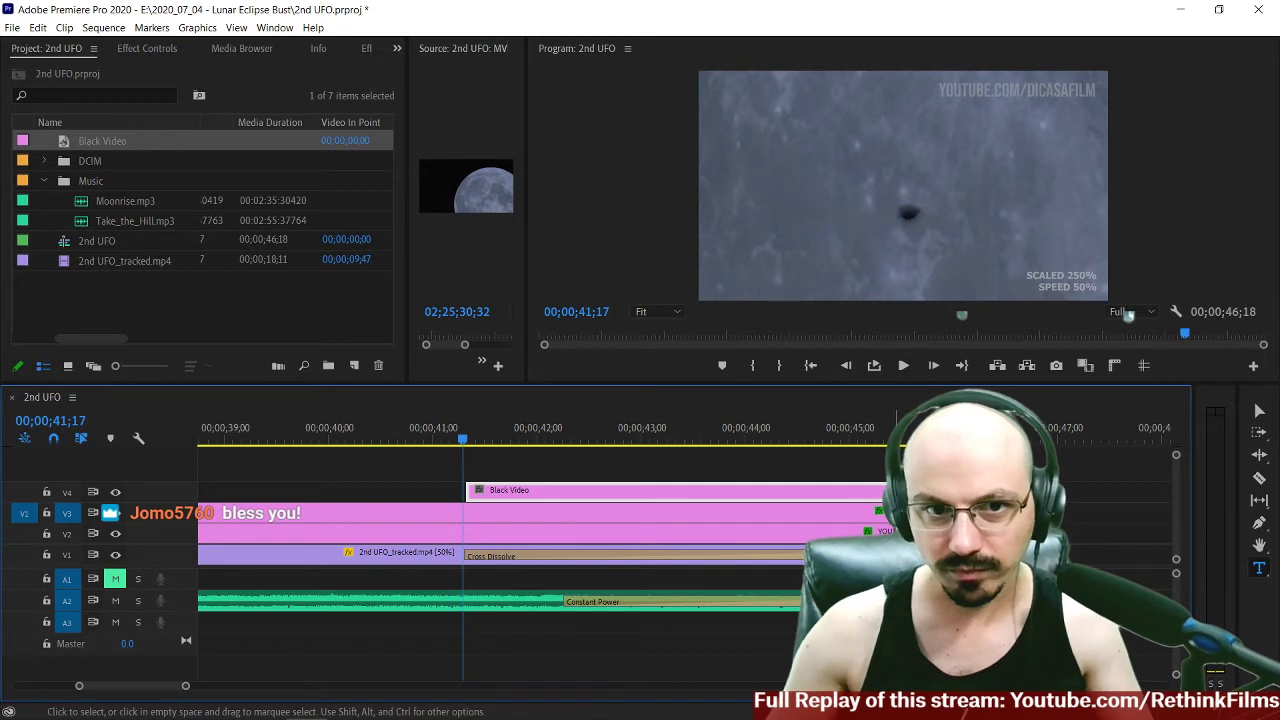
Add a Cross Dissolve to the start of the Black Video clip and extend it across the clip's length.
{"action": "left_click", "coordinate": [629, 560]}
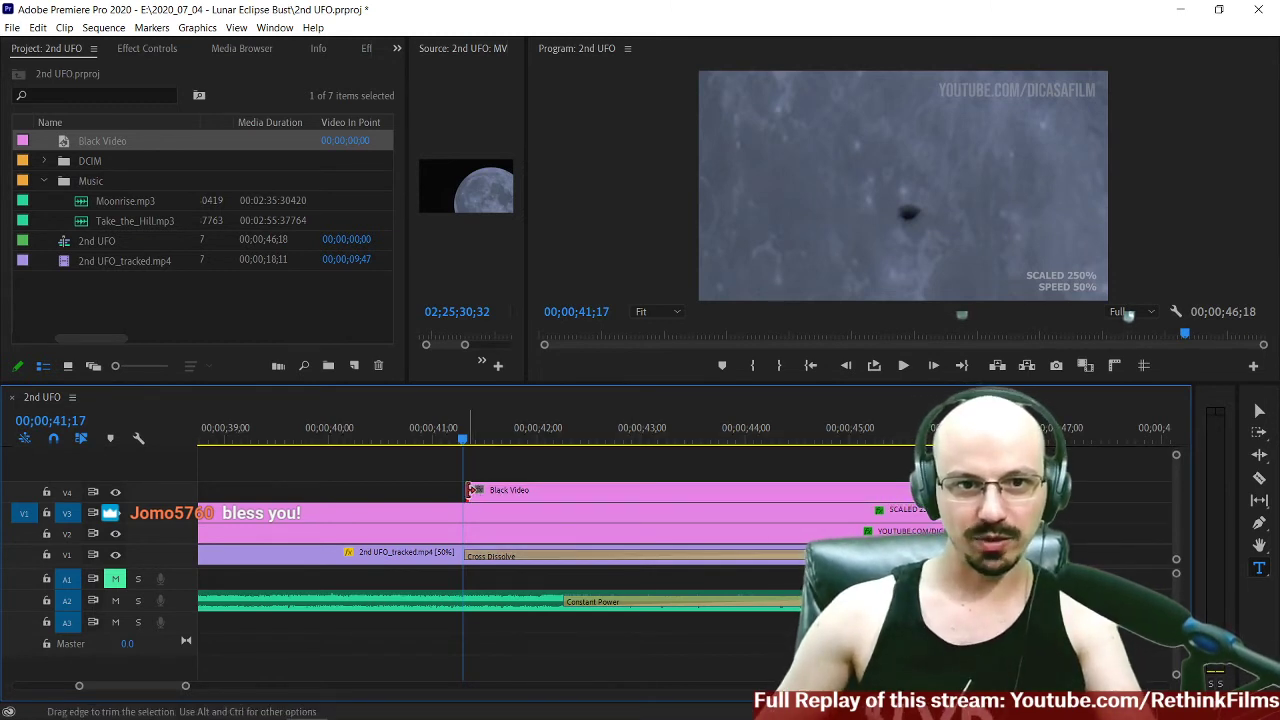
{"action": "right_click", "coordinate": [468, 488]}
{"action": "left_click", "coordinate": [540, 585]}
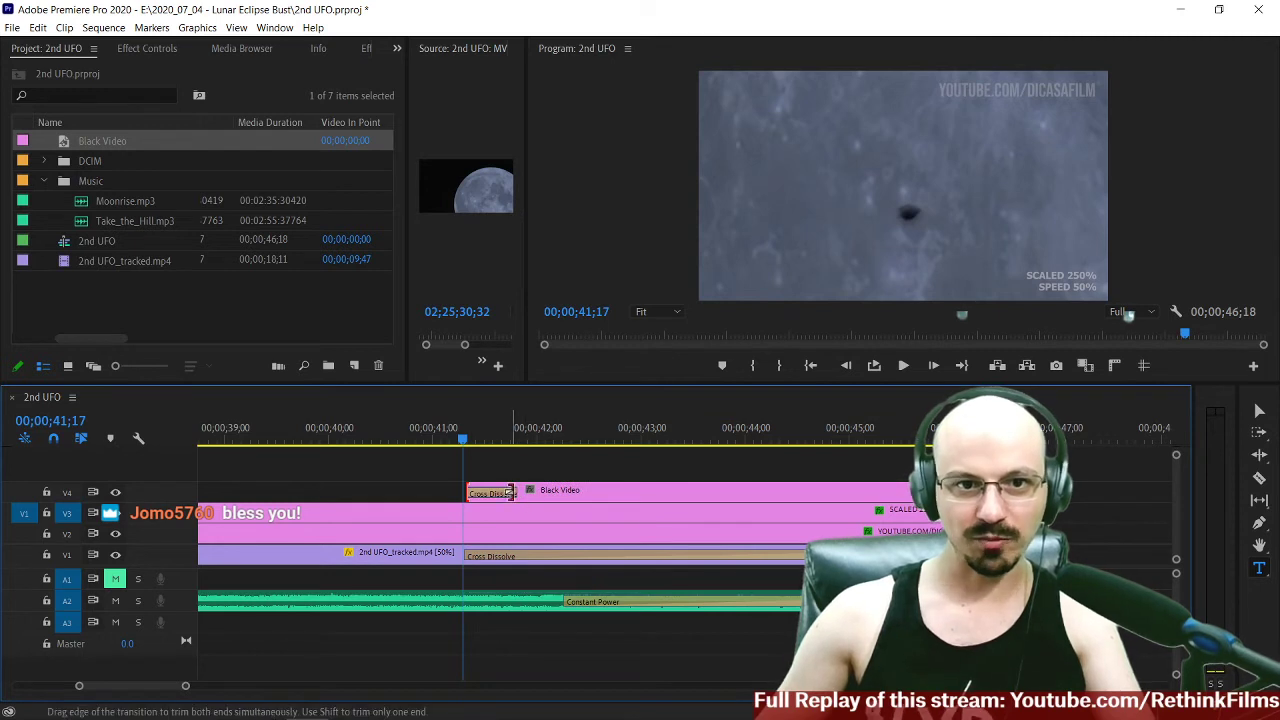
{"action": "left_click_drag", "start_coordinate": [511, 493], "coordinate": [864, 492]}
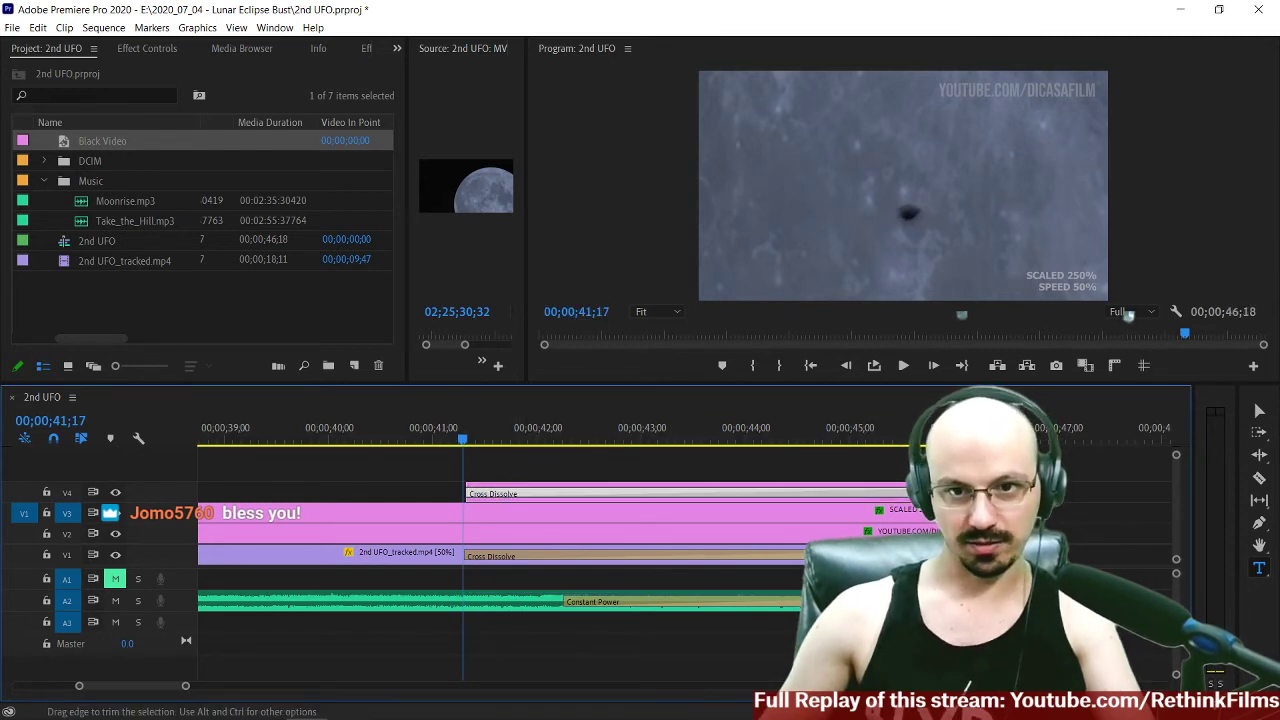
Delete the Cross Dissolve from the end of 2nd UFO_tracked.mp4 and play the ending from 00;00;39;38 to check the fade.
{"action": "left_click", "coordinate": [596, 555]}
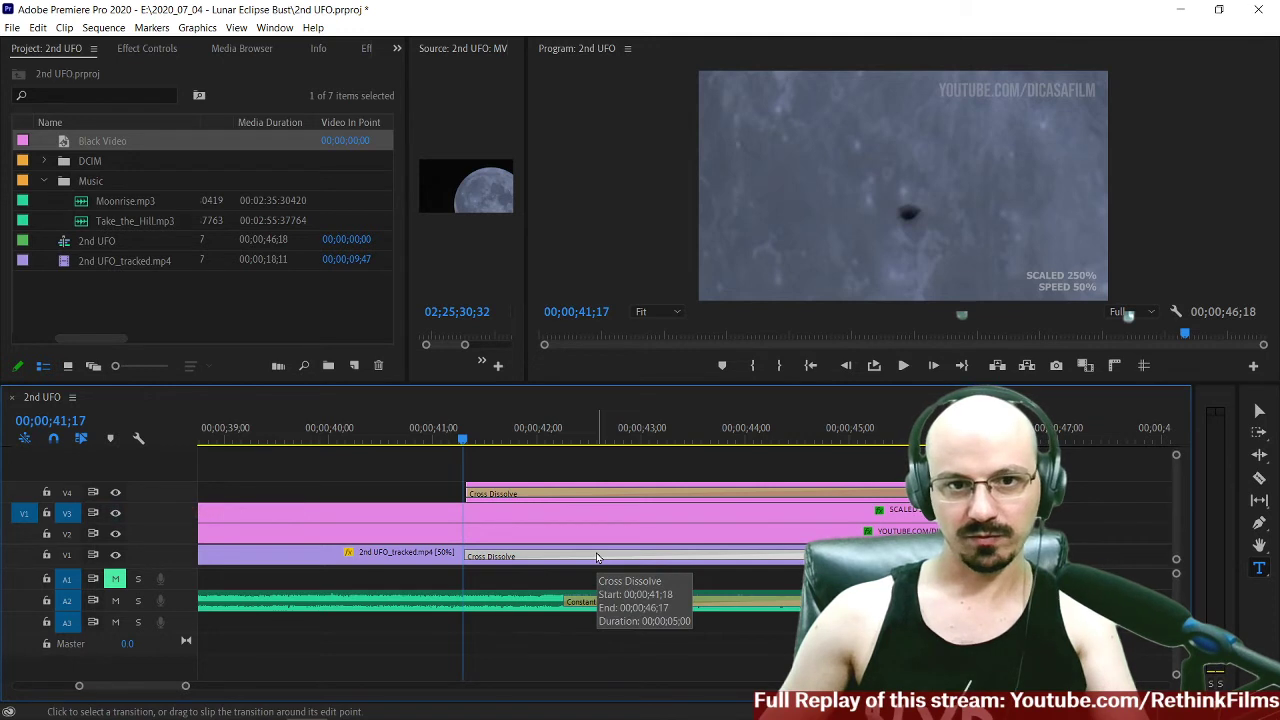
{"action": "key", "text": "Delete"}
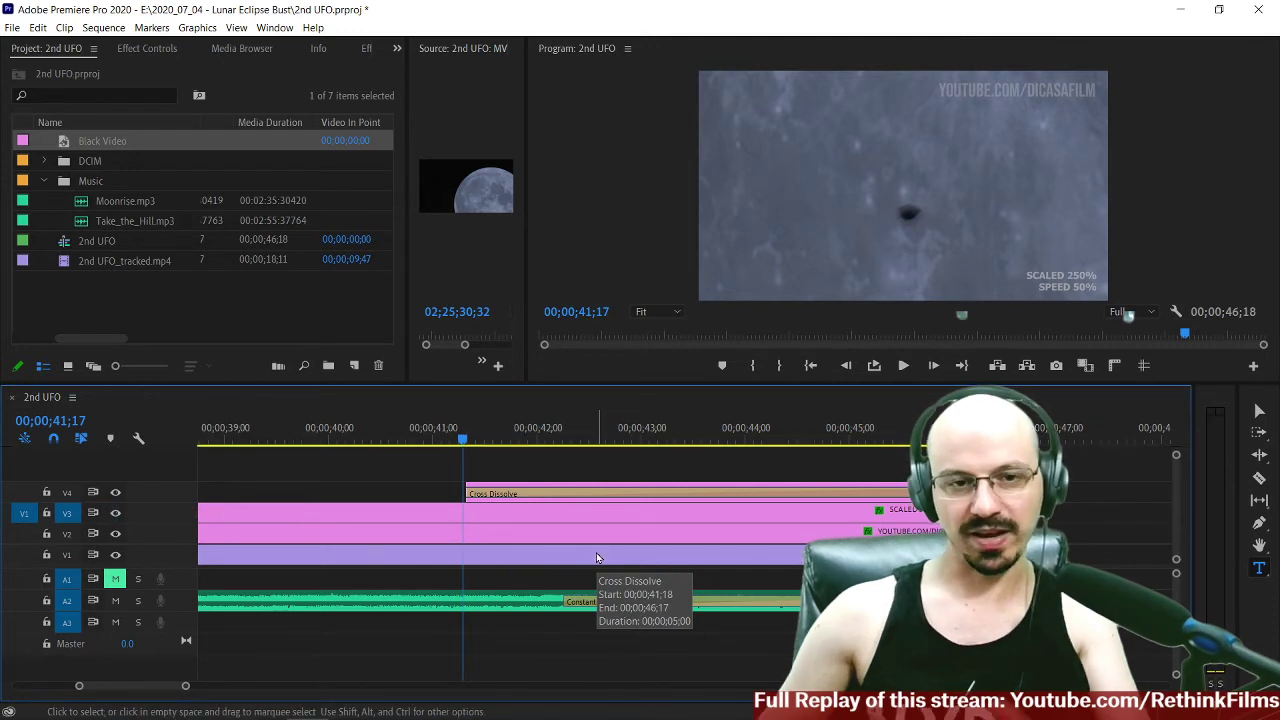
{"action": "left_click", "coordinate": [292, 441]}
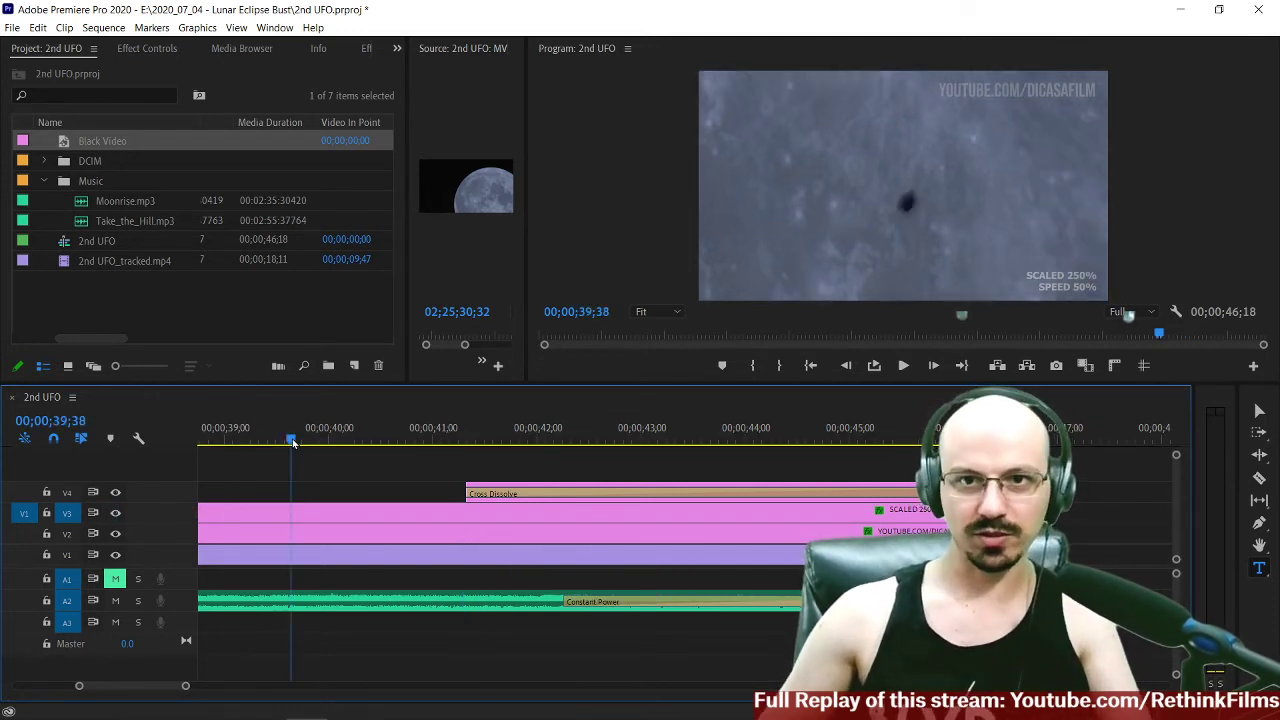
{"action": "key", "text": "space"}
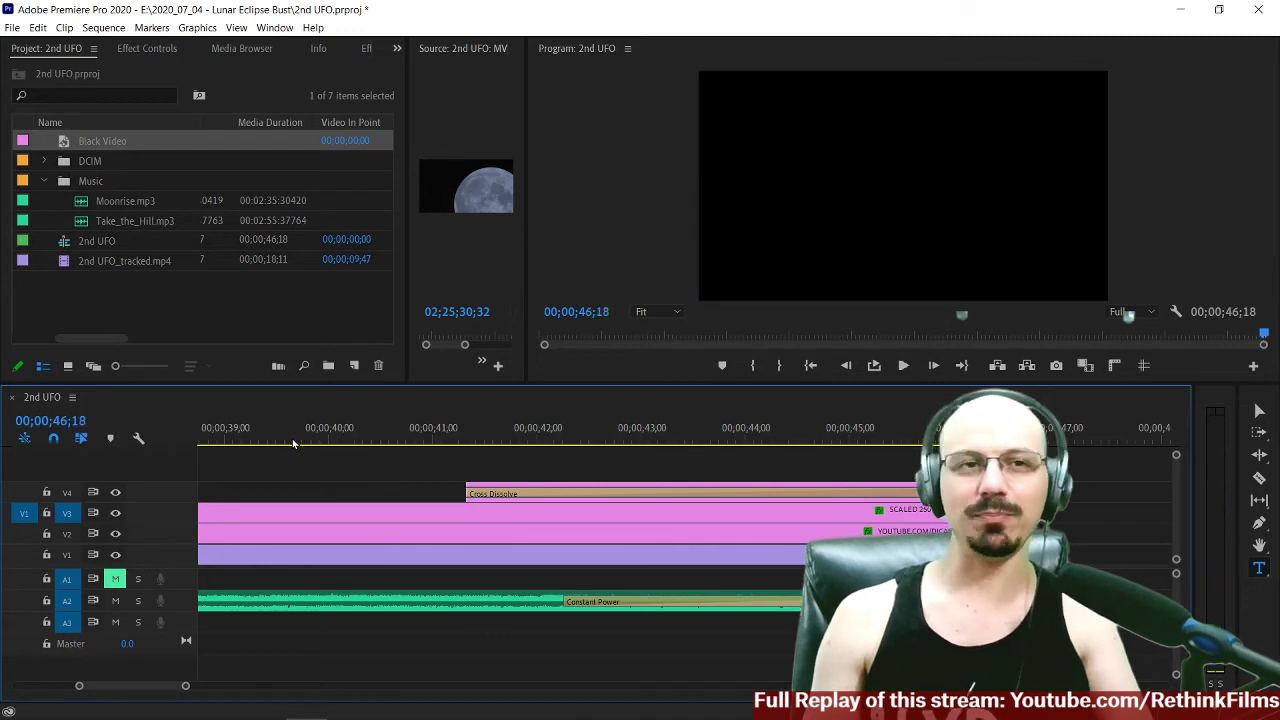
Place the playhead at 00;00;27;53, where the tracked UFO clip begins, and look over the sequence around the cut.
{"action": "key", "text": "minus"}
{"action": "key", "text": "minus"}
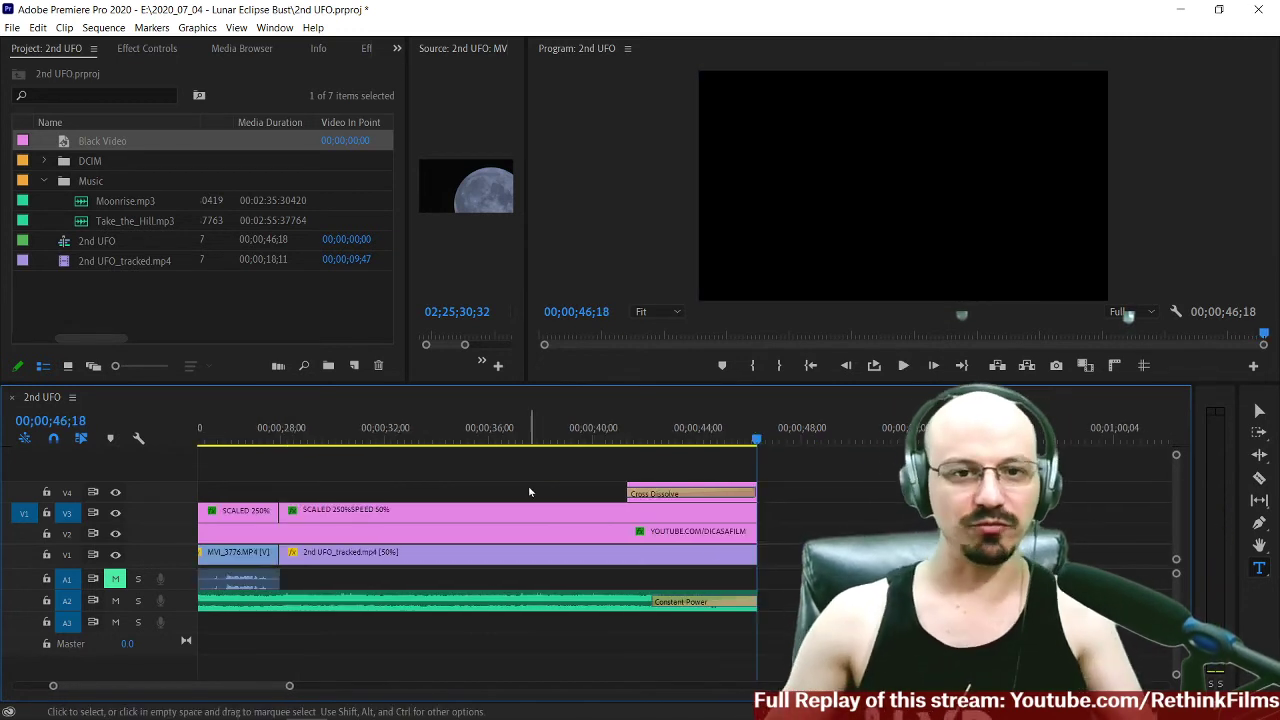
{"action": "scroll", "coordinate": [434, 449], "scroll_direction": "up", "scroll_amount": 1}
{"action": "left_click", "coordinate": [304, 436]}
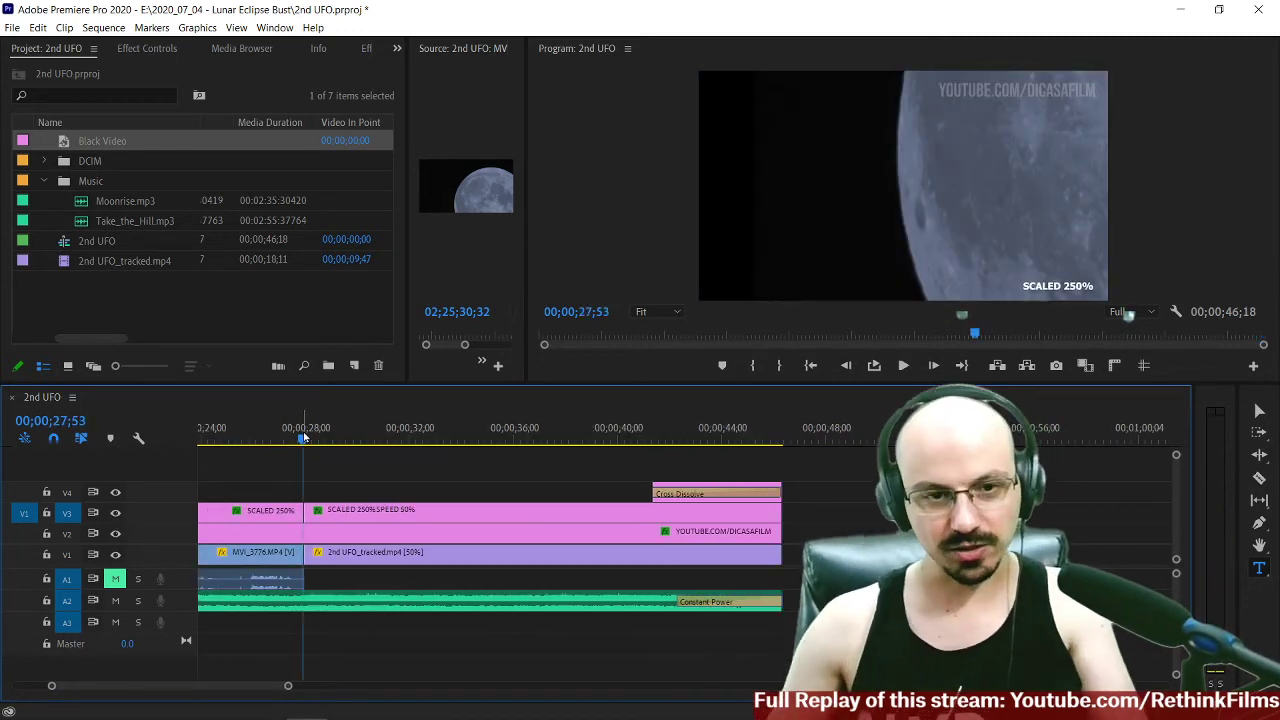
{"action": "key", "text": "minus"}
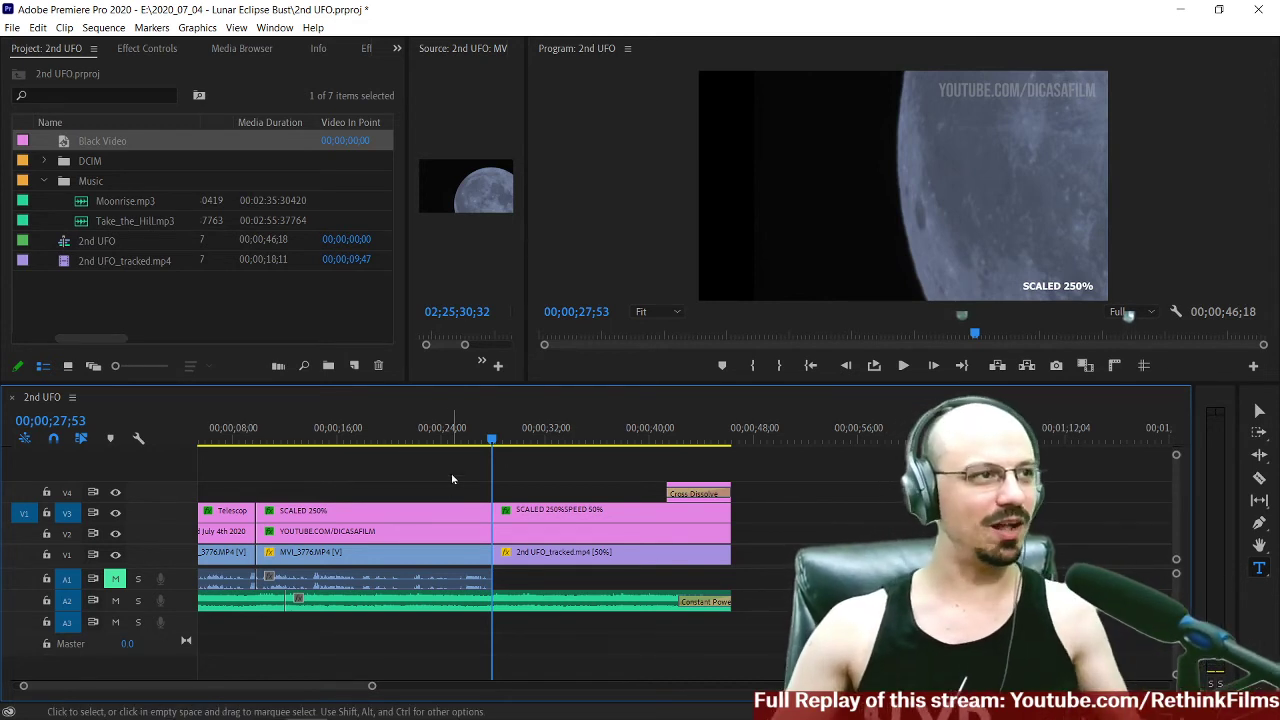
{"action": "scroll", "coordinate": [530, 450], "scroll_direction": "down", "scroll_amount": 4}
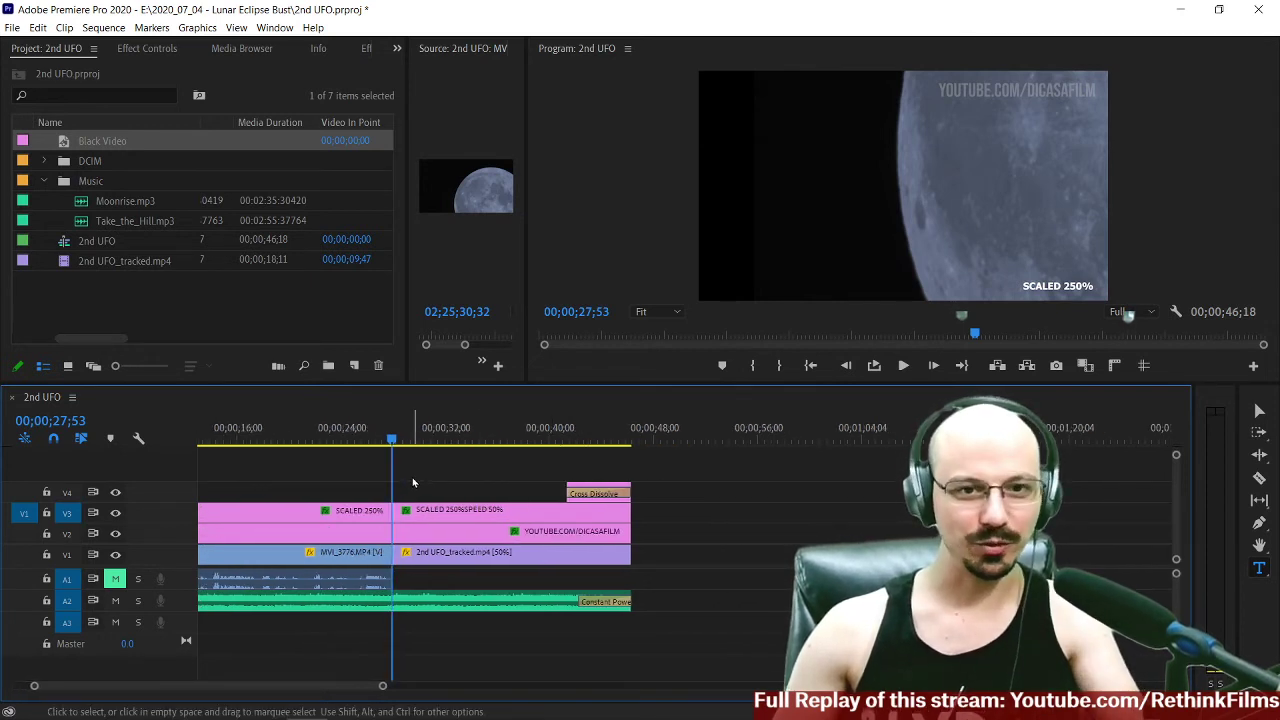
Play the whole 2nd UFO sequence from the start to review the titles, speed change and ending fade.
{"action": "scroll", "coordinate": [412, 477], "scroll_direction": "up", "scroll_amount": 6}
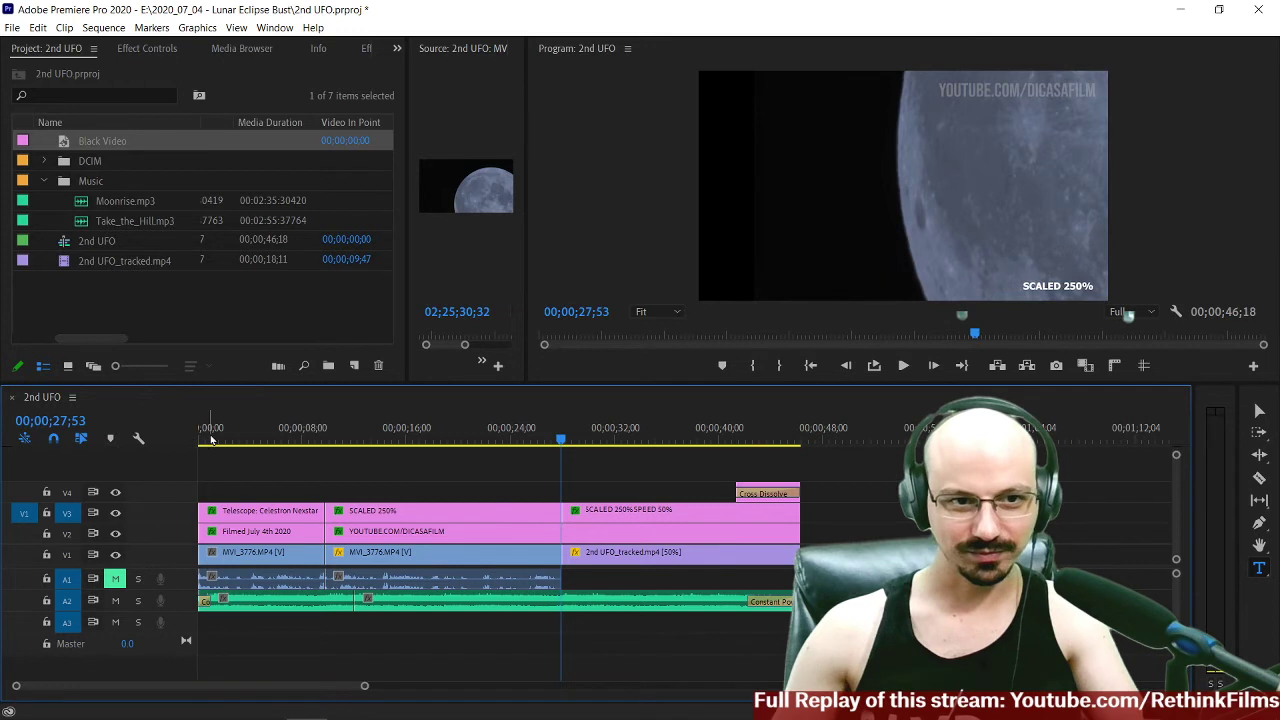
{"action": "key", "text": "Home"}
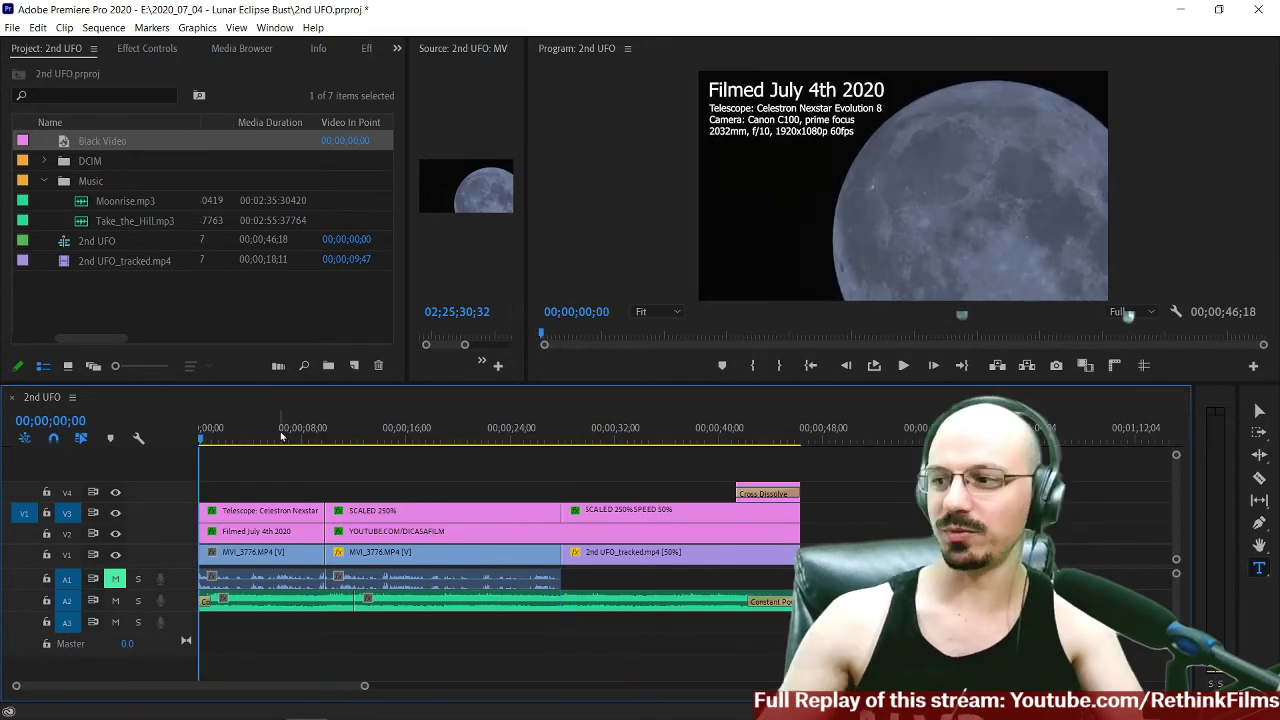
{"action": "key", "text": "space"}
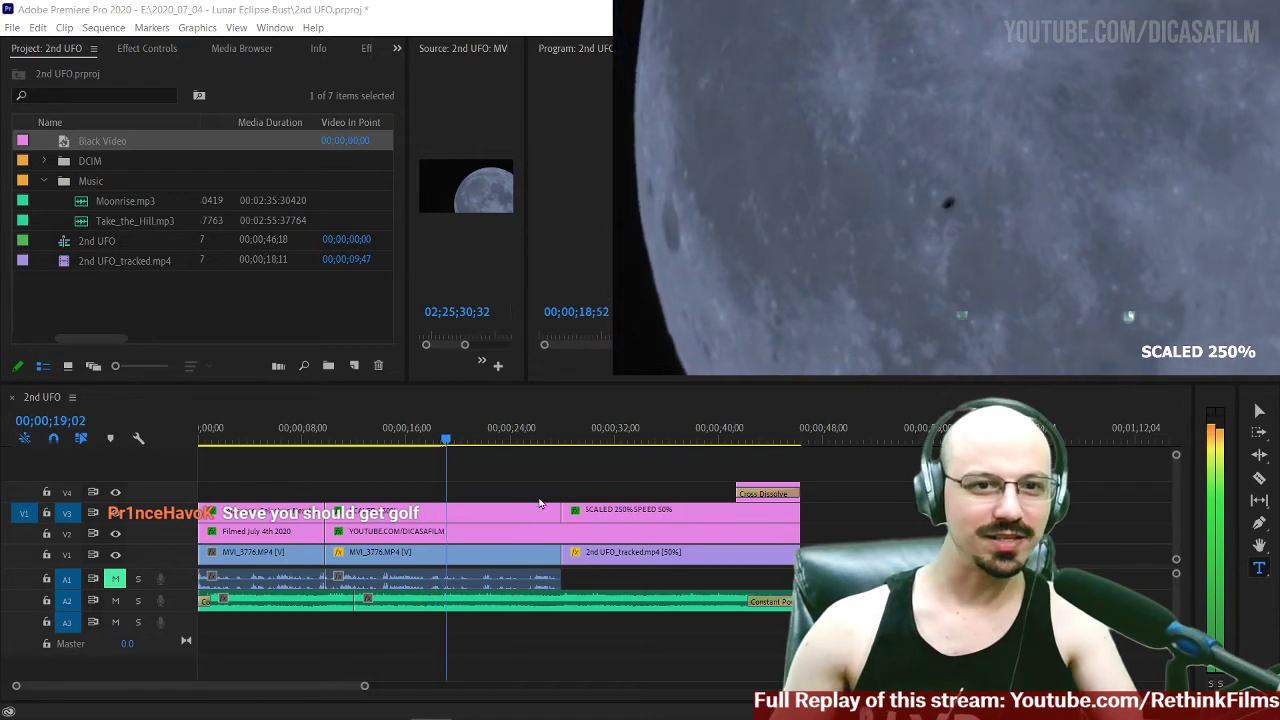
{"action": "scroll", "coordinate": [515, 481], "scroll_direction": "down", "scroll_amount": 1}
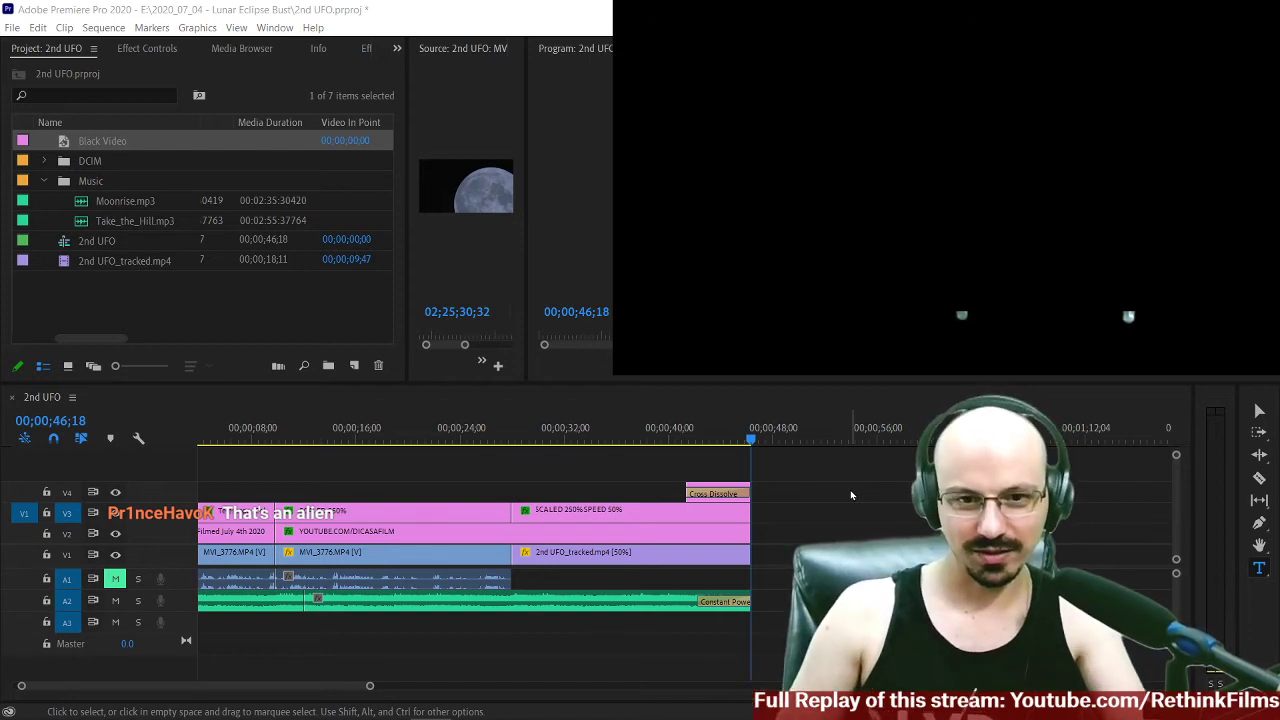
Mark the Out point at the end of the sequence and return the playhead to the start.
{"action": "left_click", "coordinate": [852, 495]}
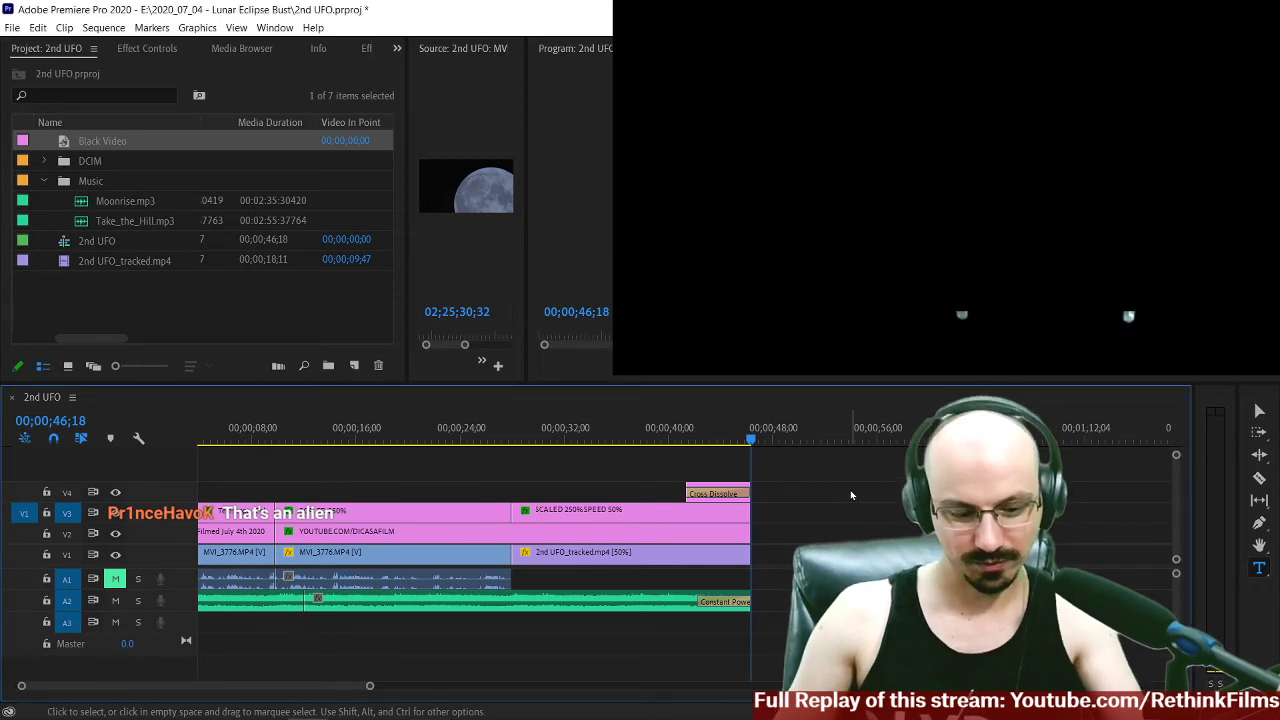
{"action": "key", "text": "o"}
{"action": "key", "text": "Up"}
{"action": "key", "text": "Home"}
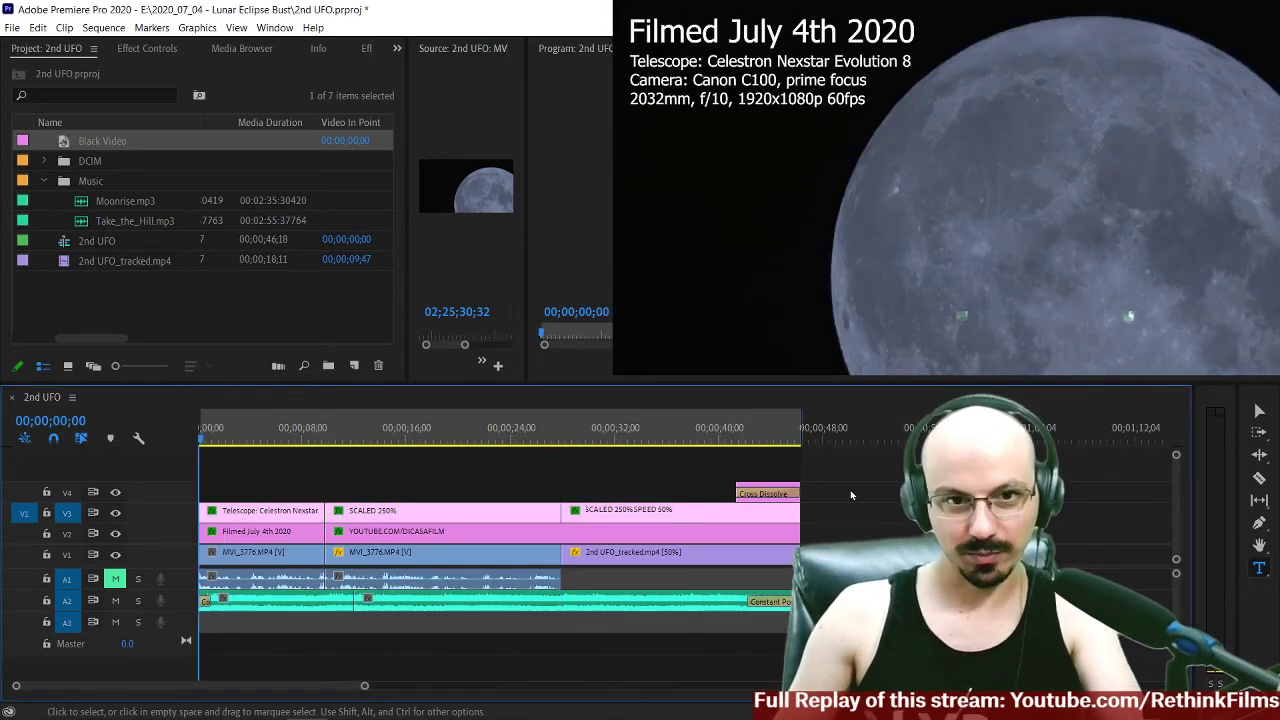
Open the media export settings for the sequence and name the output file Star Balloon.mp4.
{"action": "left_click", "coordinate": [12, 27]}
{"action": "mouse_move", "coordinate": [110, 462]}
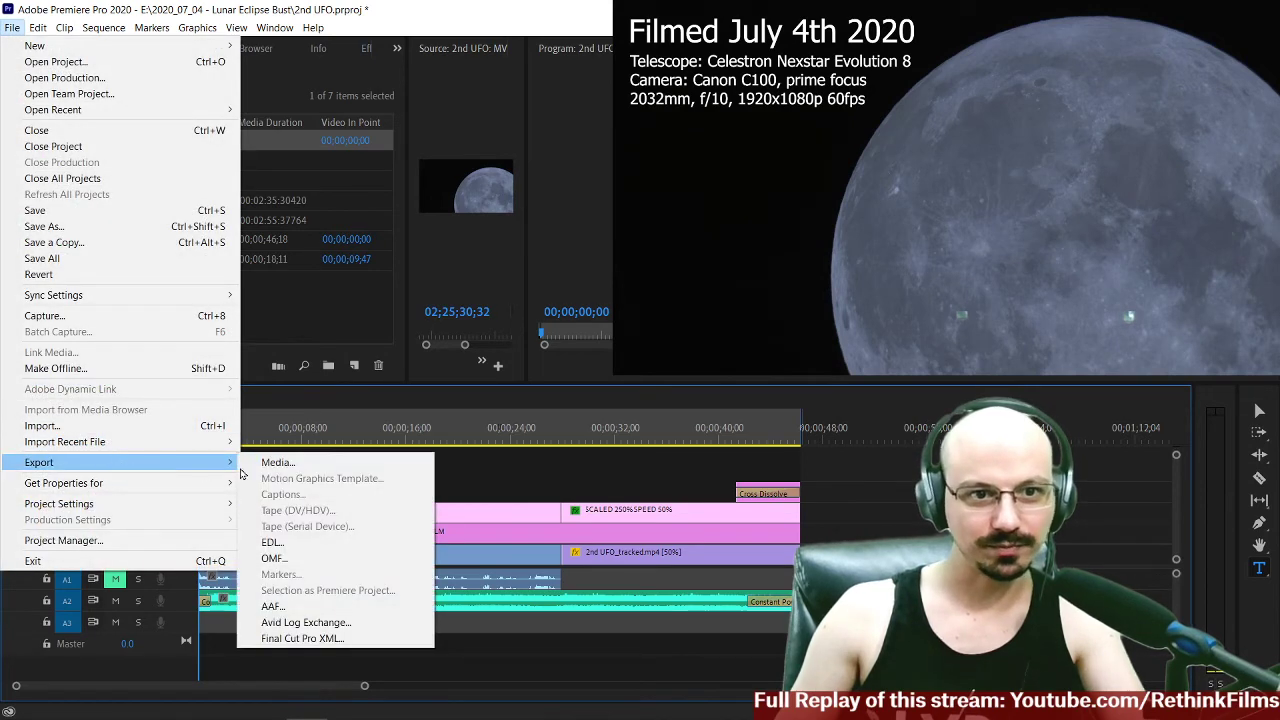
{"action": "left_click", "coordinate": [273, 470]}
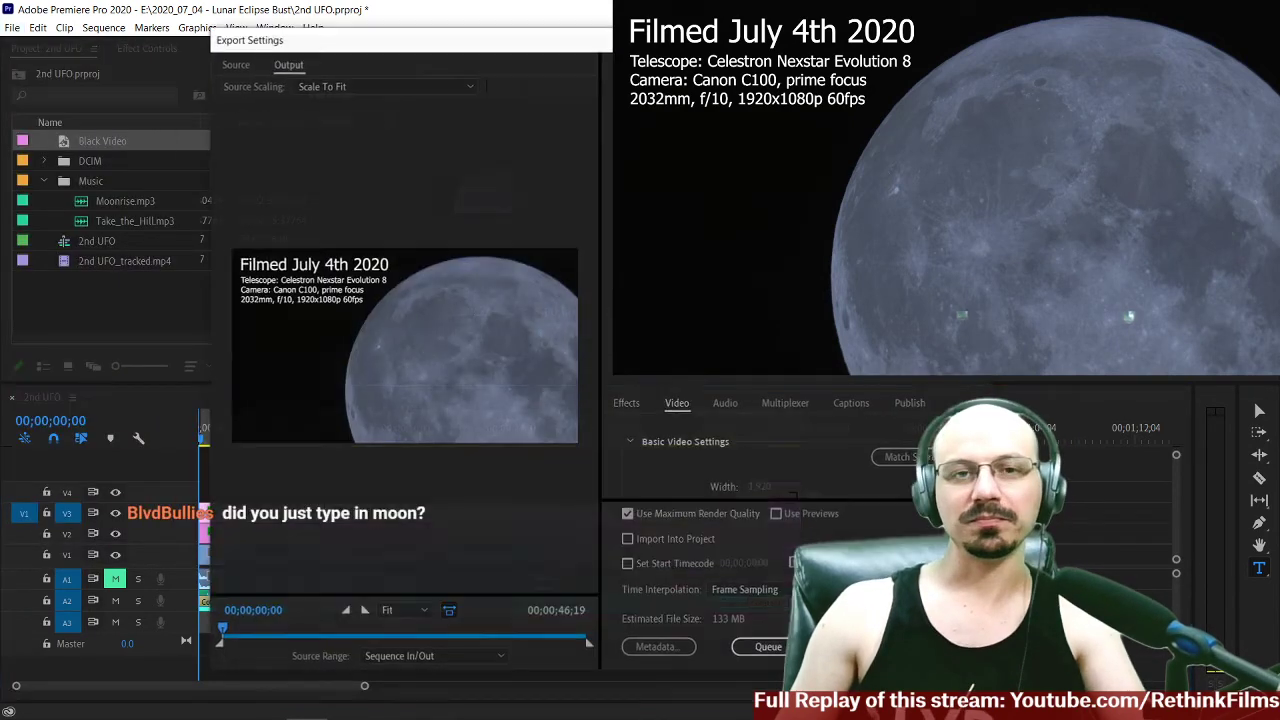
{"action": "left_click", "coordinate": [715, 190]}
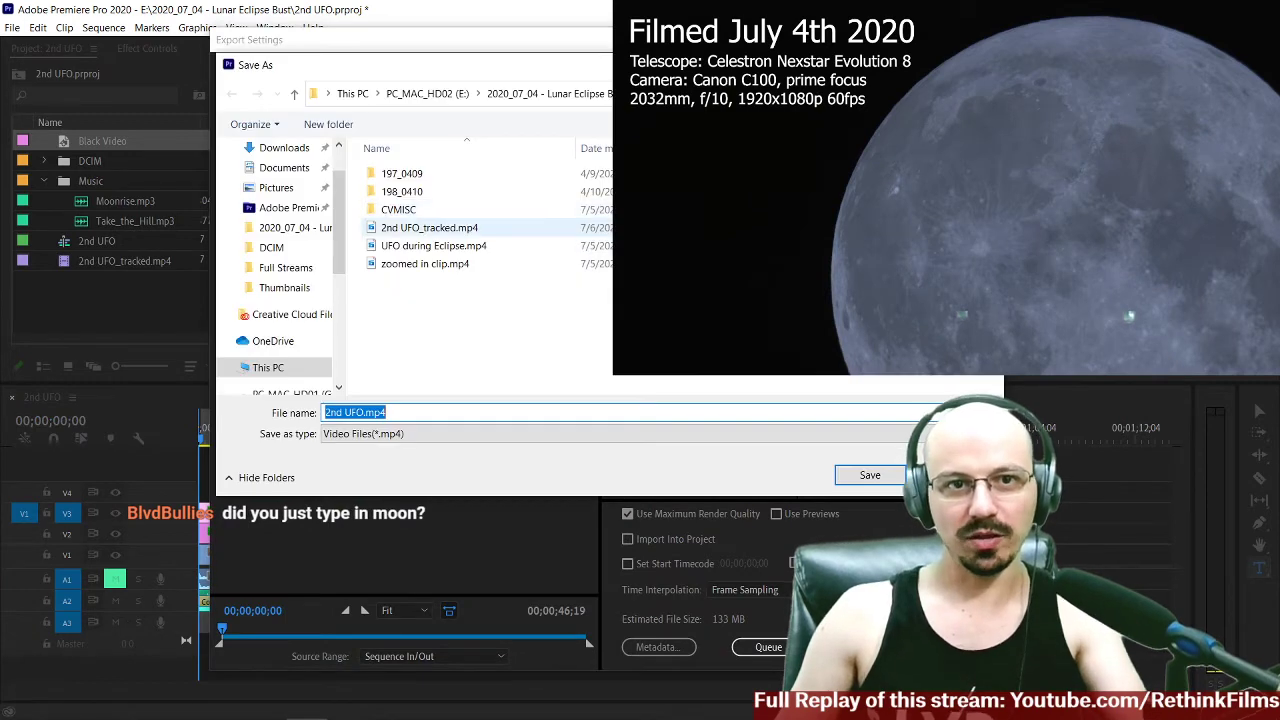
{"action": "left_click", "coordinate": [359, 411]}
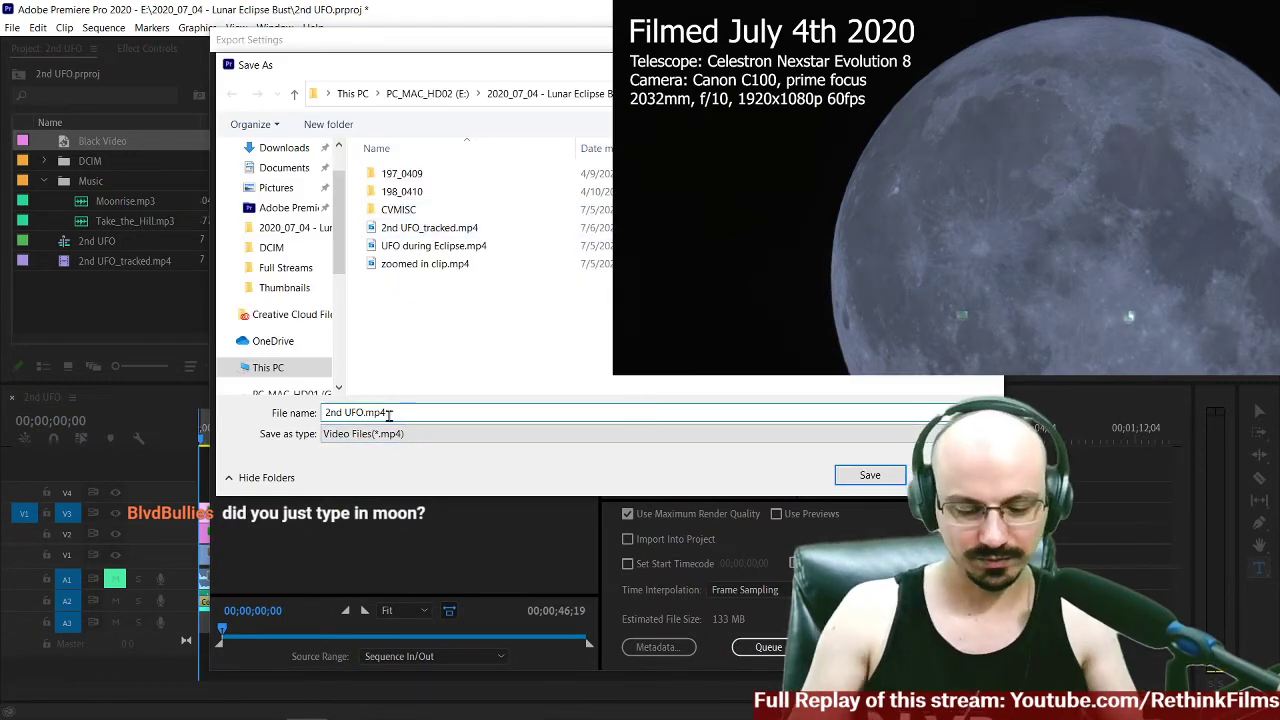
{"action": "key", "text": "BackSpace"}
{"action": "key", "text": "BackSpace"}
{"action": "key", "text": "BackSpace"}
{"action": "key", "text": "BackSpace"}
{"action": "key", "text": "BackSpace"}
{"action": "key", "text": "BackSpace"}
{"action": "key", "text": "BackSpace"}
{"action": "type", "text": "Star Balloon"}
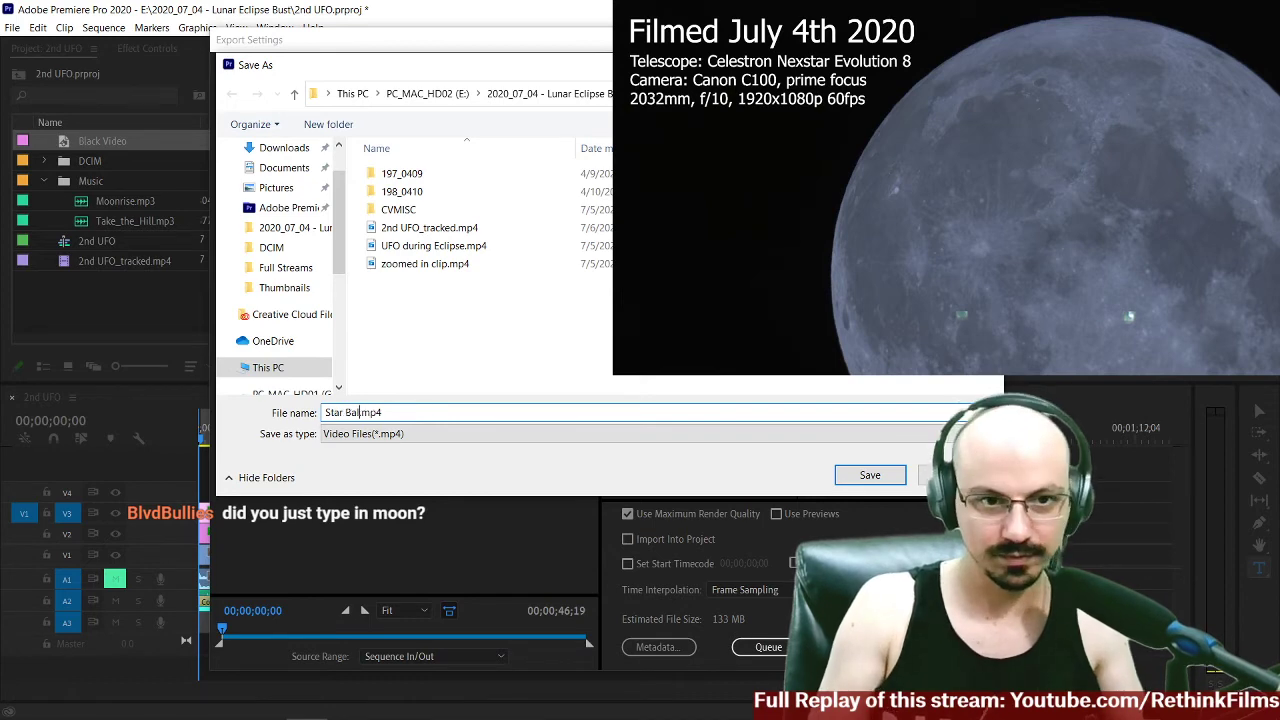
{"action": "left_click", "coordinate": [870, 475]}
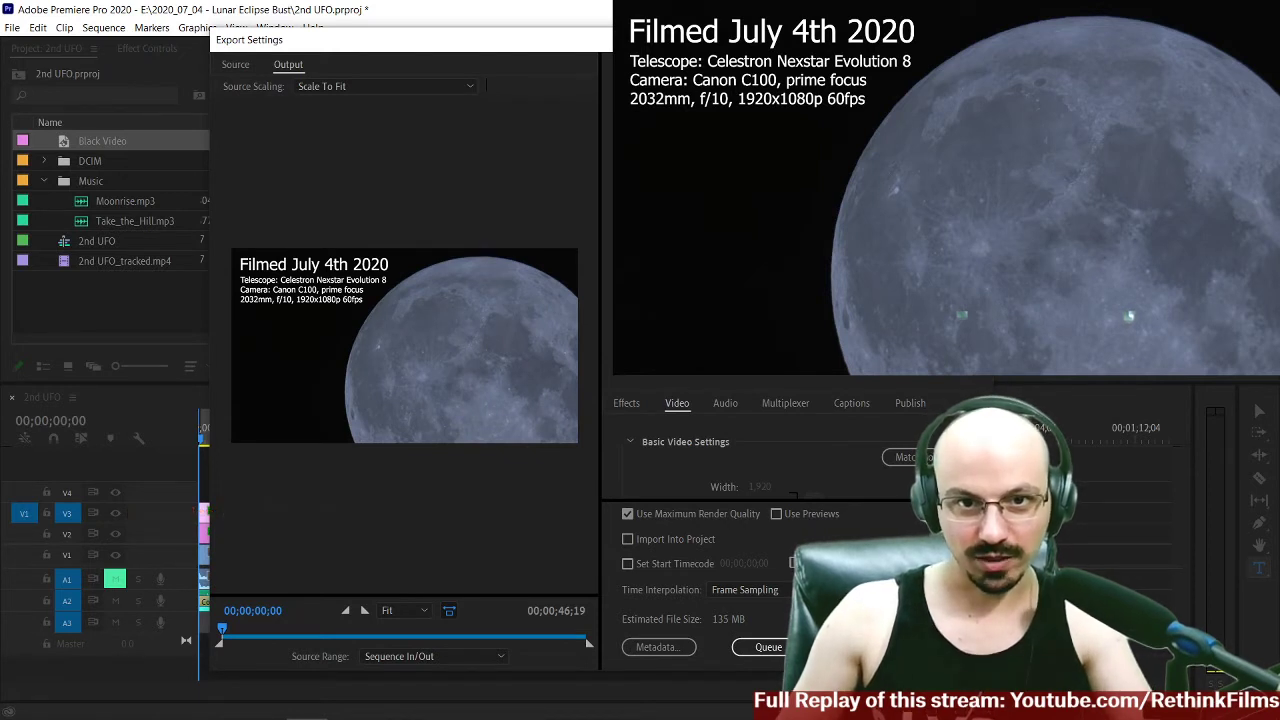
Check the encoding and bitrate settings and export the video.
{"action": "scroll", "coordinate": [760, 465], "scroll_direction": "down", "scroll_amount": 5}
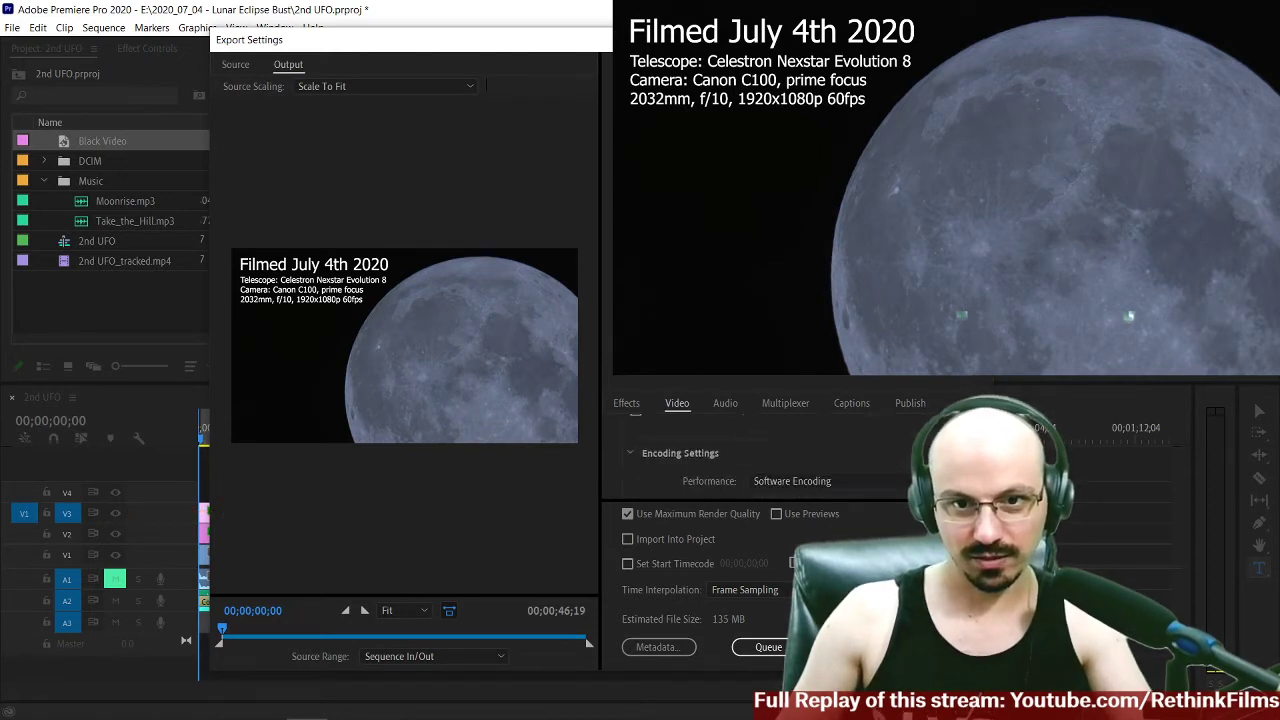
{"action": "scroll", "coordinate": [760, 465], "scroll_direction": "down", "scroll_amount": 3}
{"action": "scroll", "coordinate": [760, 465], "scroll_direction": "down", "scroll_amount": 1}
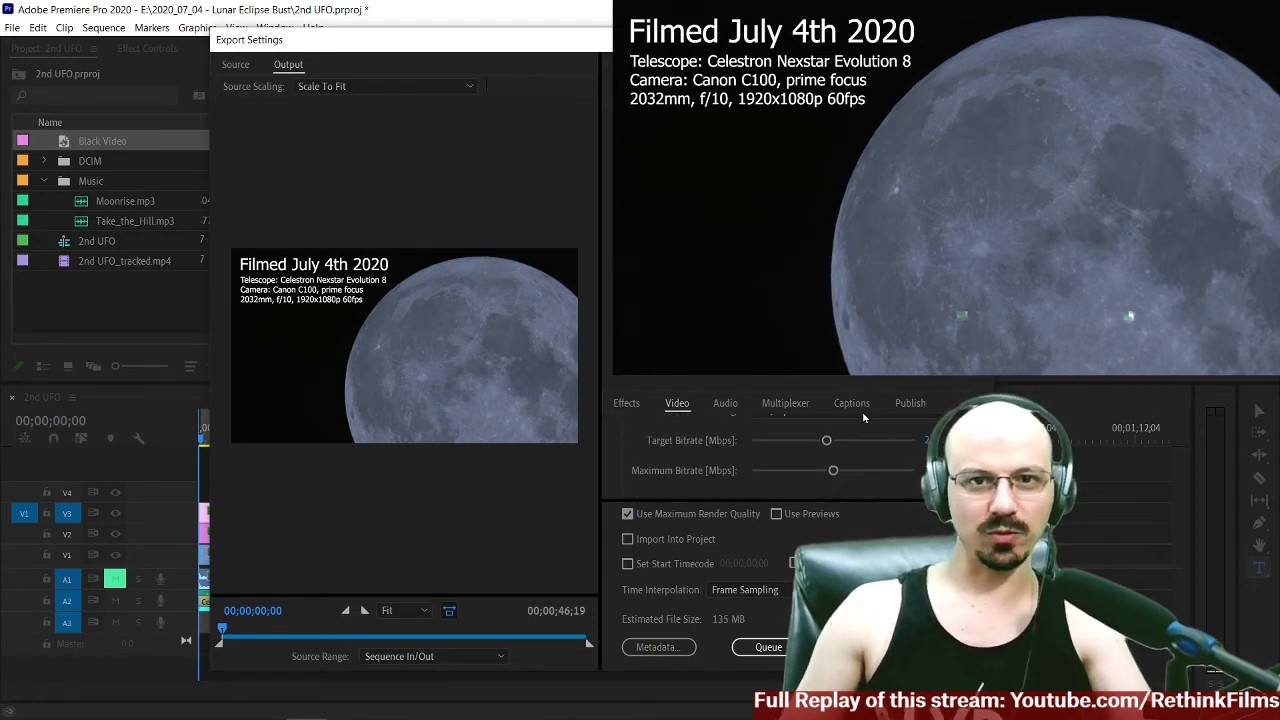
{"action": "left_click", "coordinate": [854, 647]}
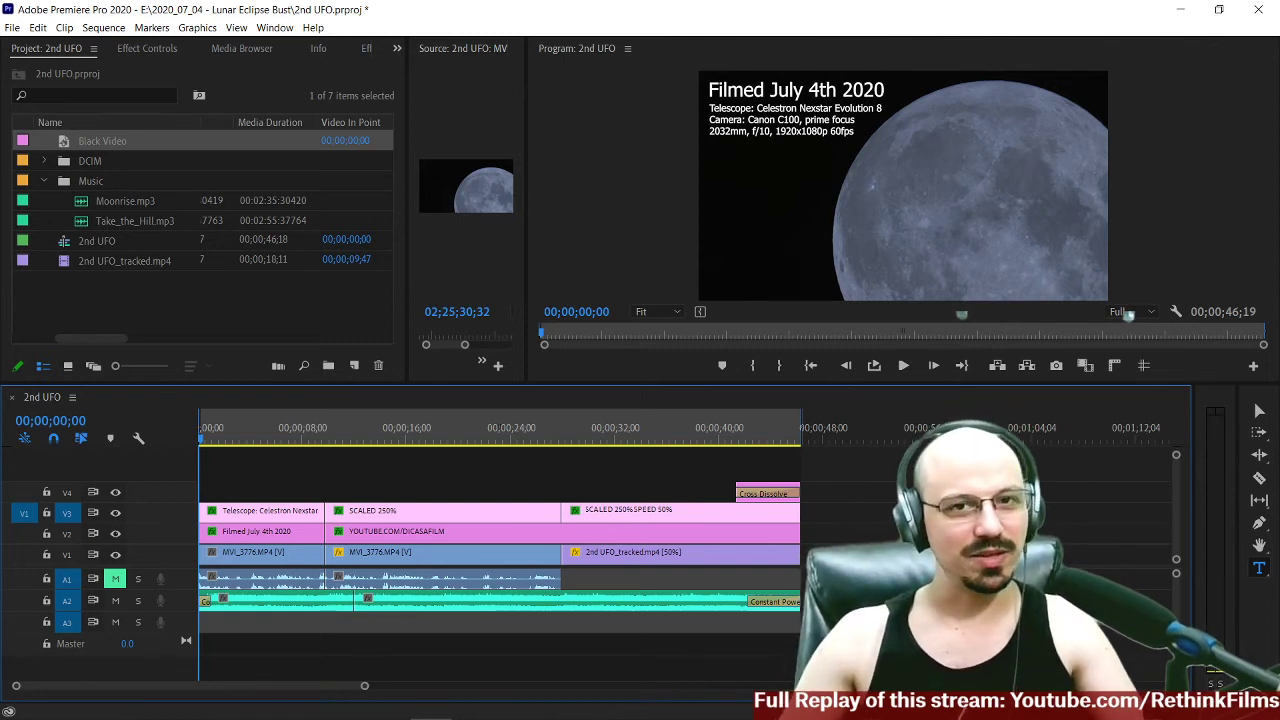
Scrub to 00;00;39;11 and view the earlier lunar eclipse UFO video's analytics in YouTube Studio in the browser.
{"action": "left_click_drag", "start_coordinate": [339, 442], "coordinate": [707, 400]}
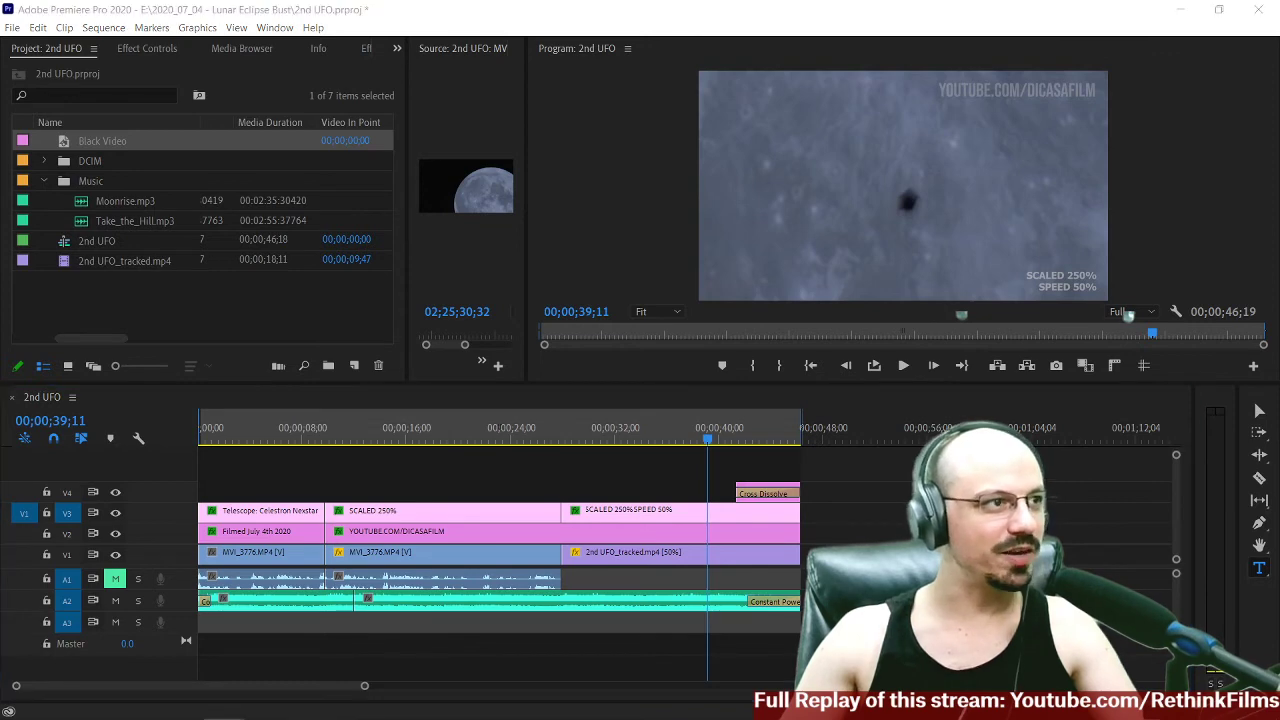
{"action": "left_click_drag", "start_coordinate": [0, 436], "coordinate": [942, 86]}
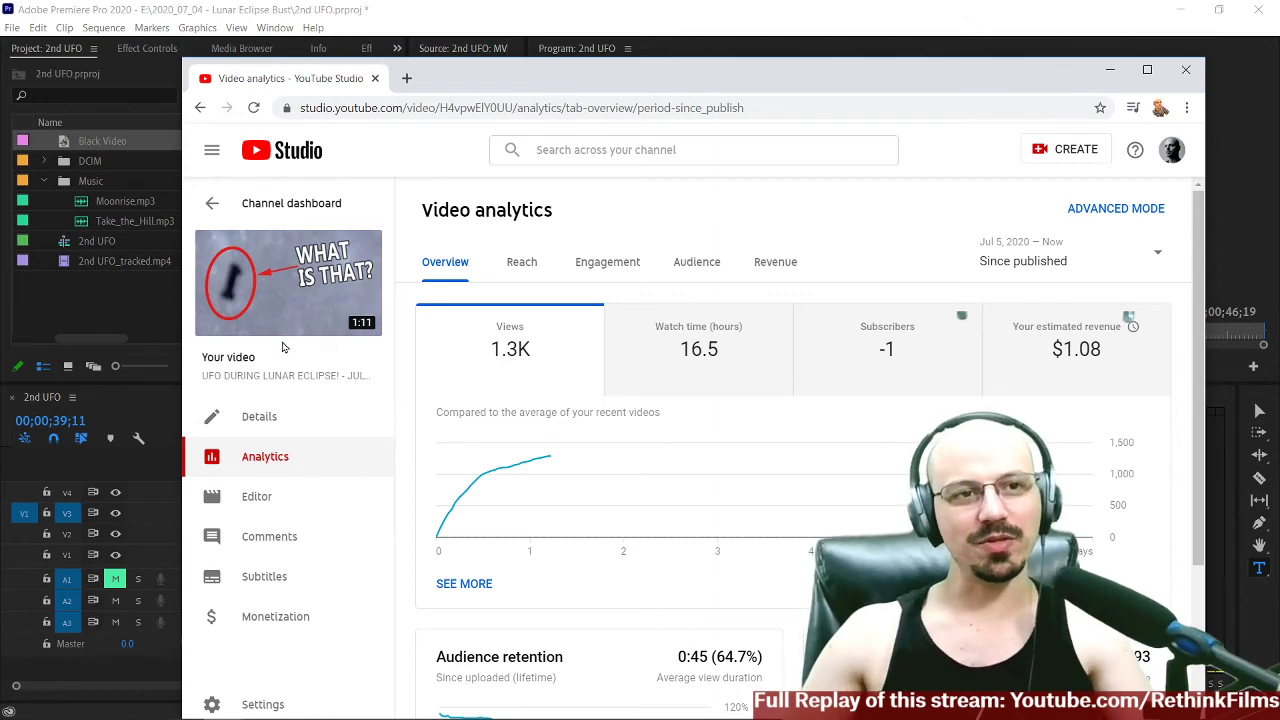
{"action": "left_click_drag", "start_coordinate": [619, 80], "coordinate": [535, 90]}
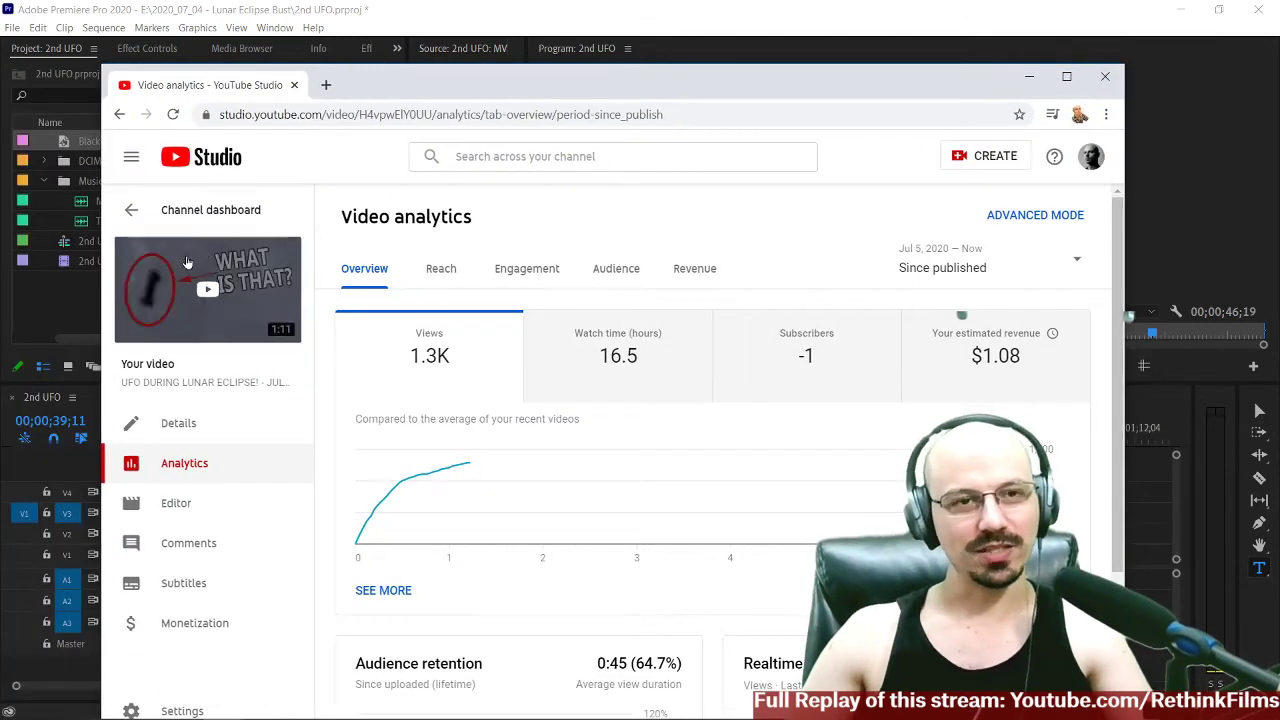
{"action": "left_click", "coordinate": [703, 28]}
Place the playhead at 00;00;08;39 and disable the opening filming-details title clips on V2 and V3.
{"action": "mouse_move", "coordinate": [306, 438]}
{"action": "left_mouse_down"}
{"action": "mouse_move", "coordinate": [250, 438]}
{"action": "mouse_move", "coordinate": [338, 440]}
{"action": "mouse_move", "coordinate": [320, 440]}
{"action": "left_mouse_up"}
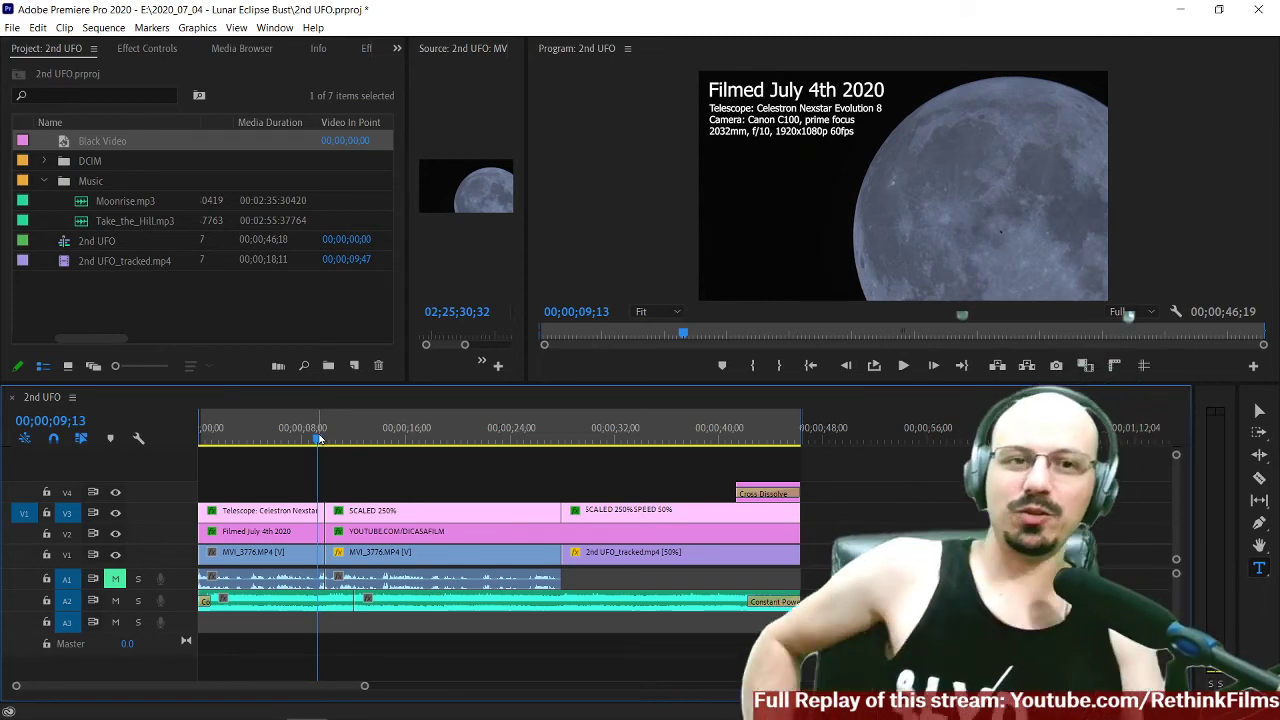
{"action": "left_click_drag", "start_coordinate": [320, 440], "coordinate": [278, 540]}
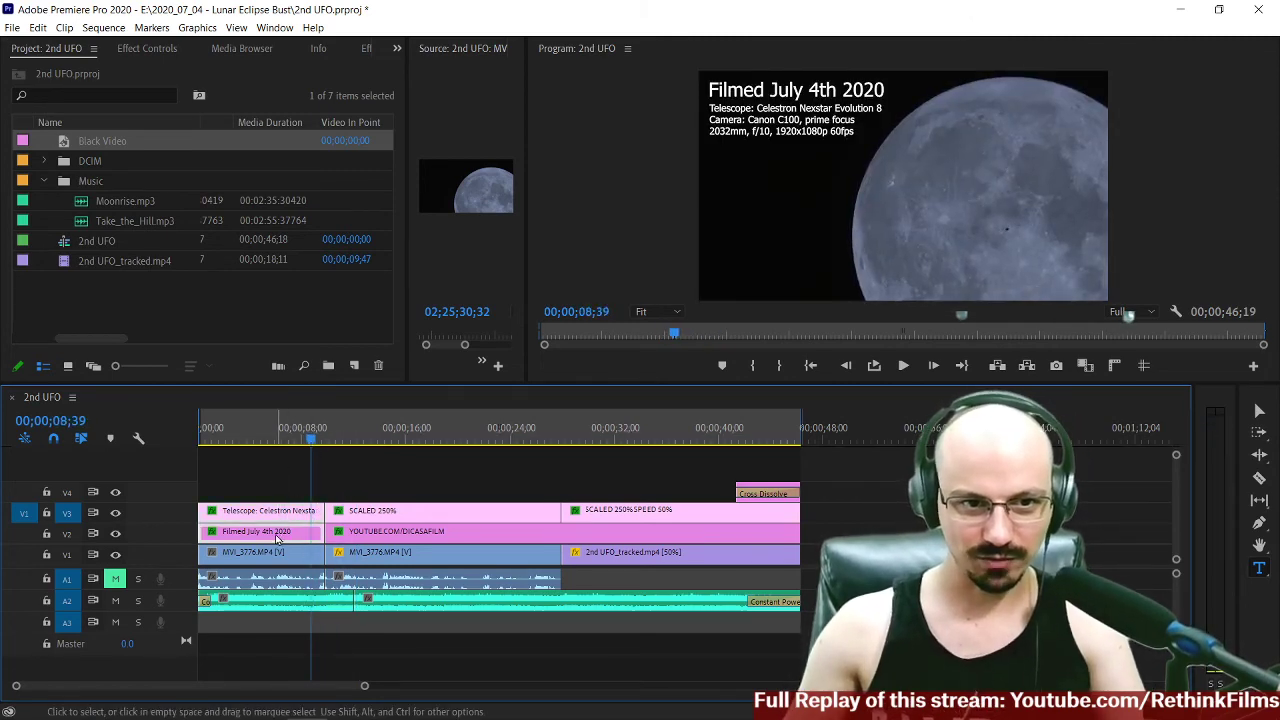
{"action": "right_click", "coordinate": [278, 540]}
{"action": "left_click", "coordinate": [336, 308]}
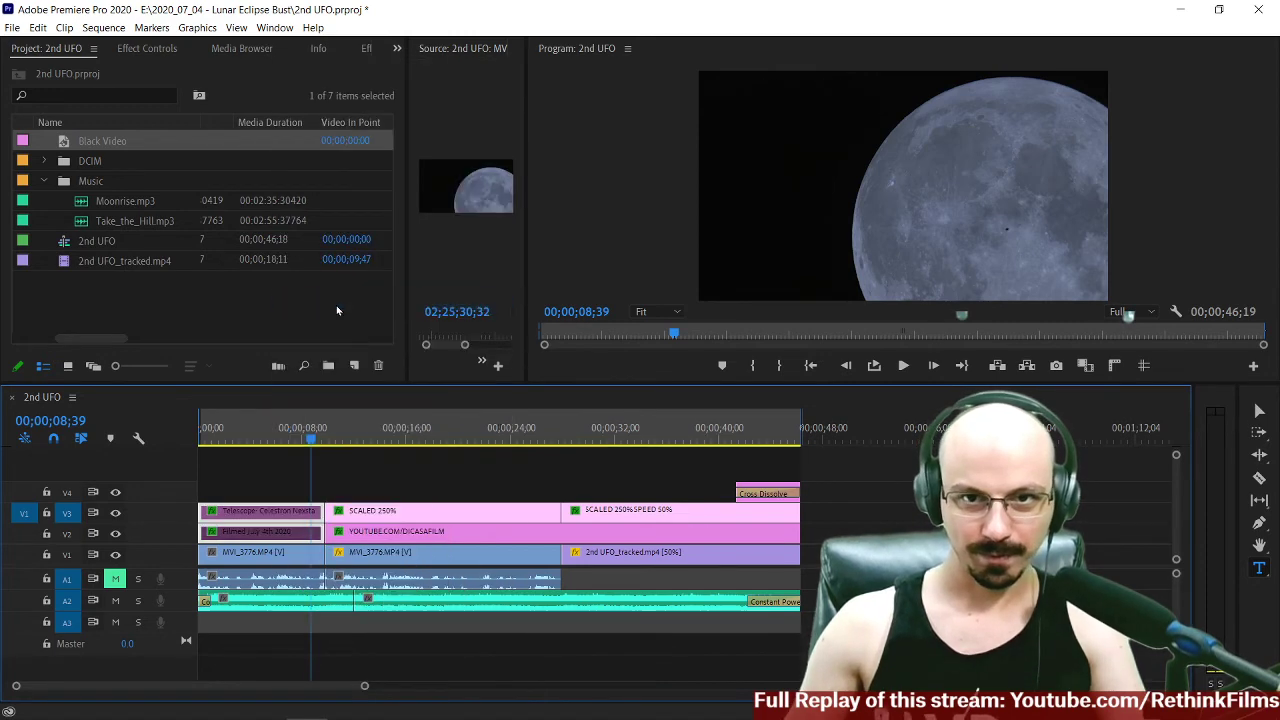
Mark a two-frame In/Out range from 00;00;08;39 to 00;00;08;40.
{"action": "key", "text": "i"}
{"action": "key", "text": "Right"}
{"action": "key", "text": "o"}
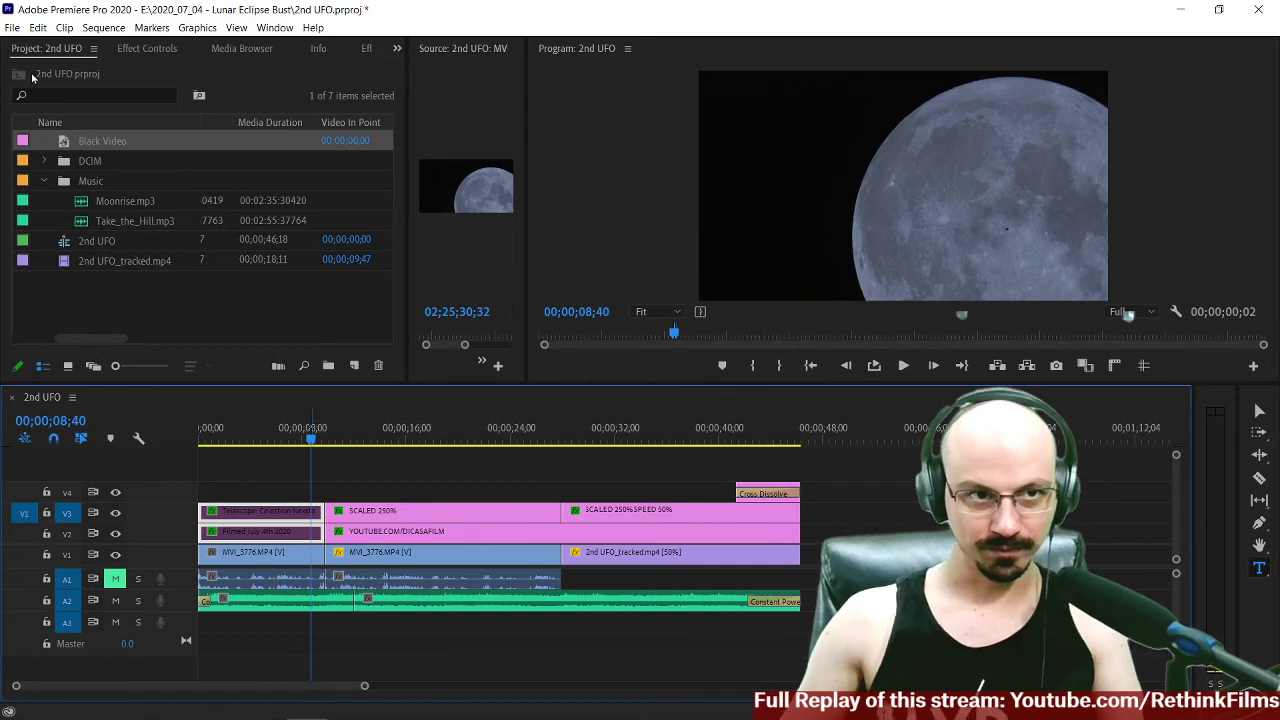
Export the marked frames in JPEG format as 2nd UFO.jpg in the DCIM folder.
{"action": "left_click", "coordinate": [12, 27]}
{"action": "mouse_move", "coordinate": [64, 467]}
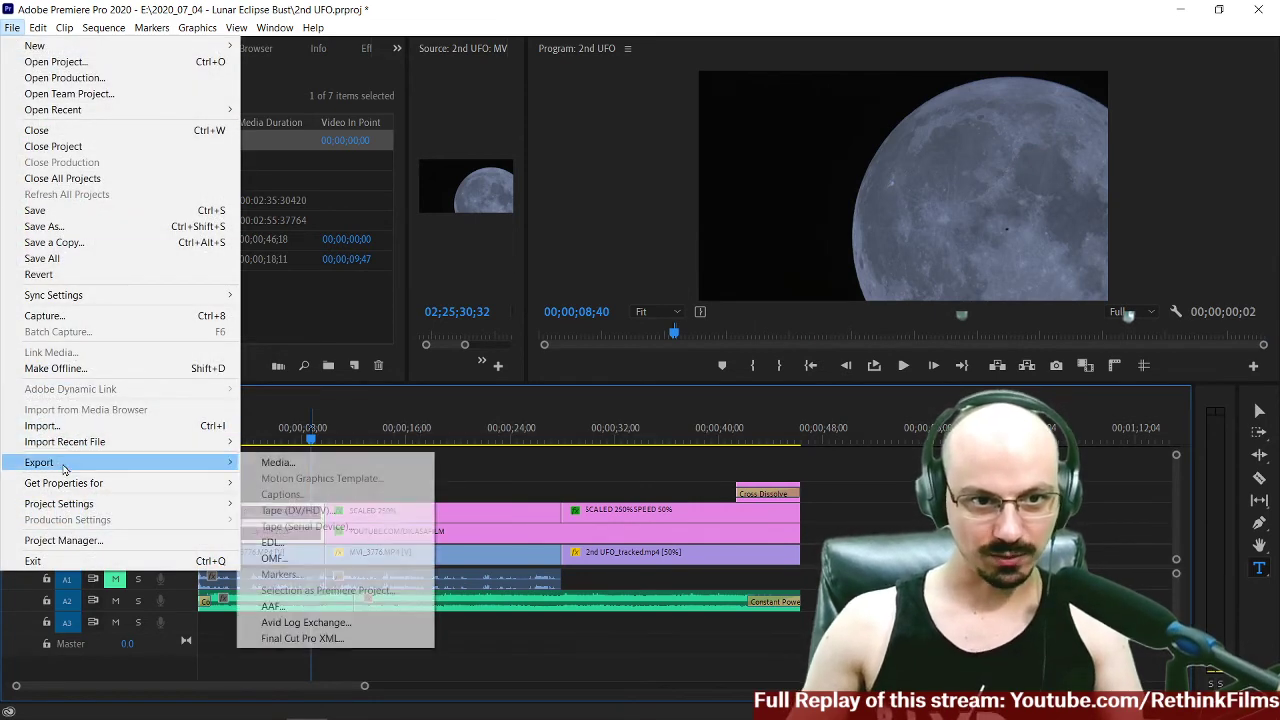
{"action": "left_click", "coordinate": [286, 460]}
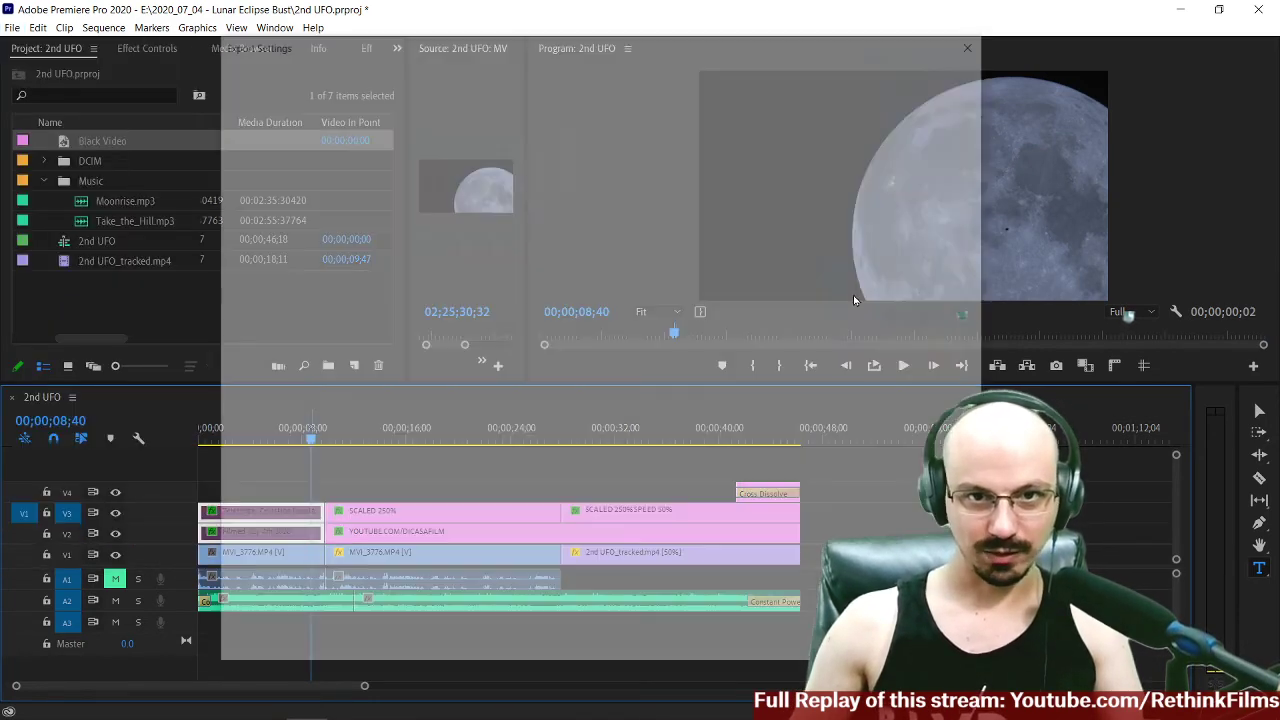
{"action": "left_click", "coordinate": [763, 127]}
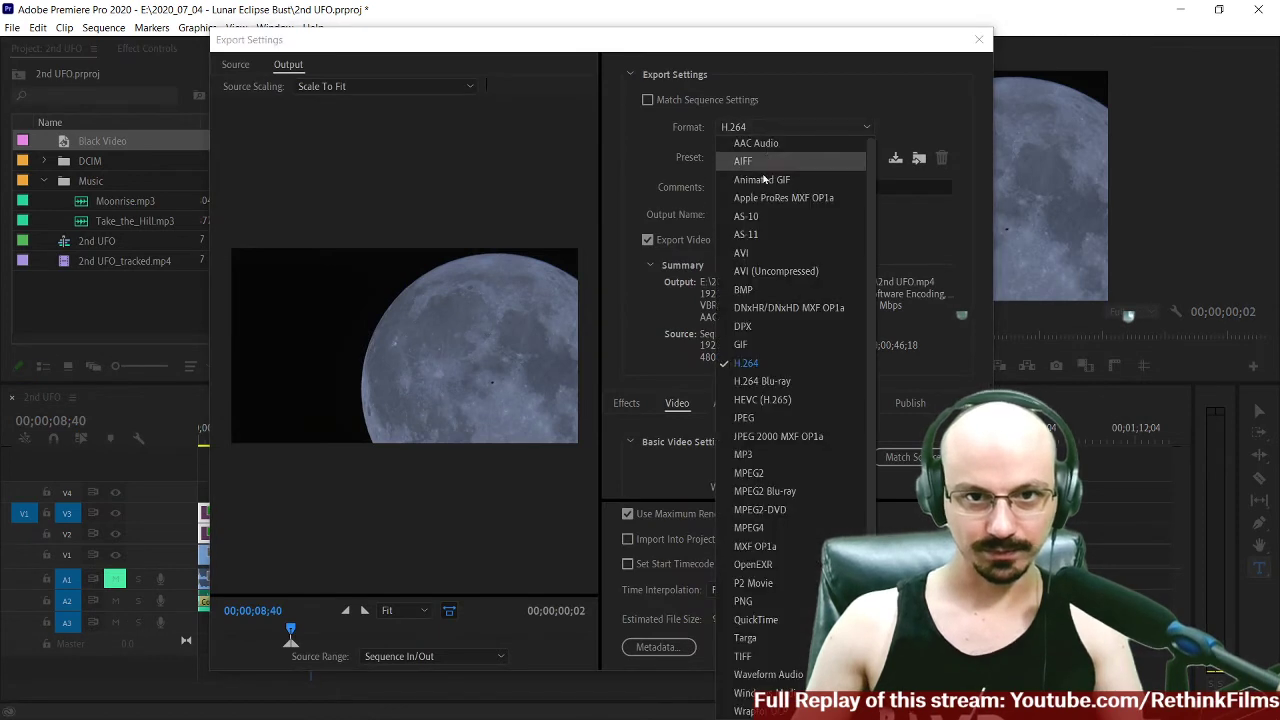
{"action": "left_click", "coordinate": [772, 421]}
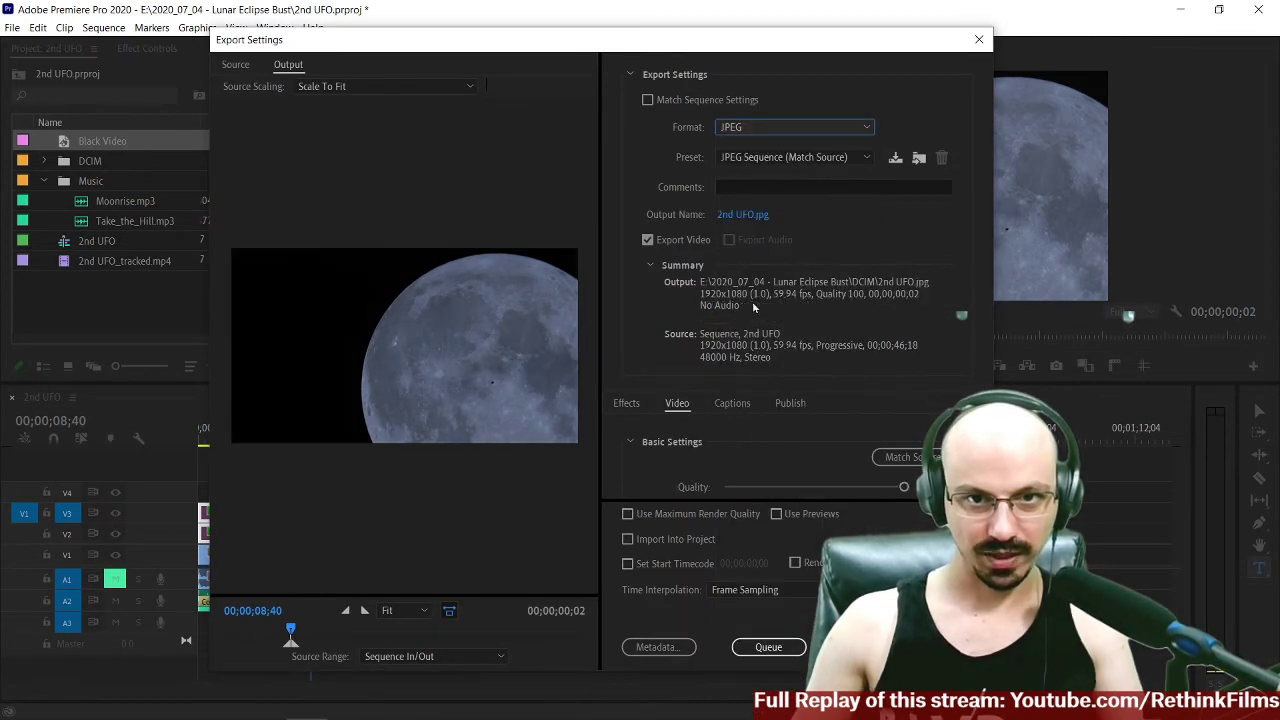
{"action": "left_click", "coordinate": [740, 216]}
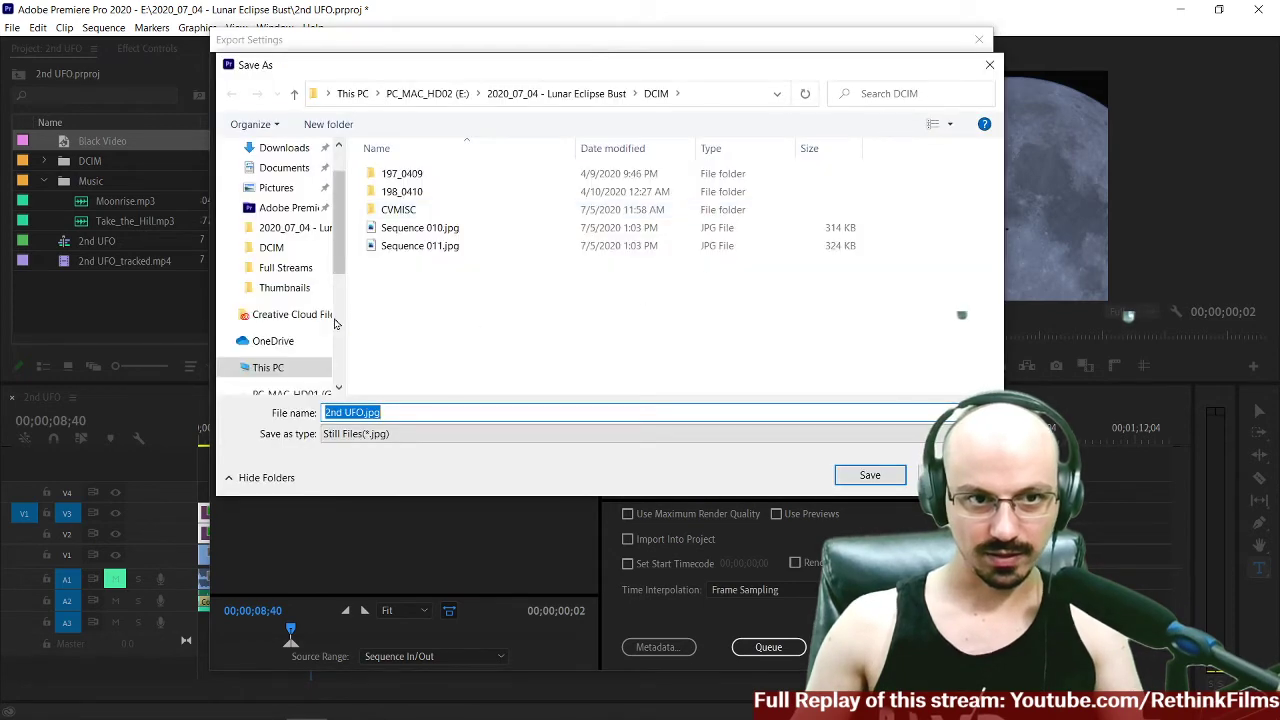
{"action": "left_click", "coordinate": [903, 474]}
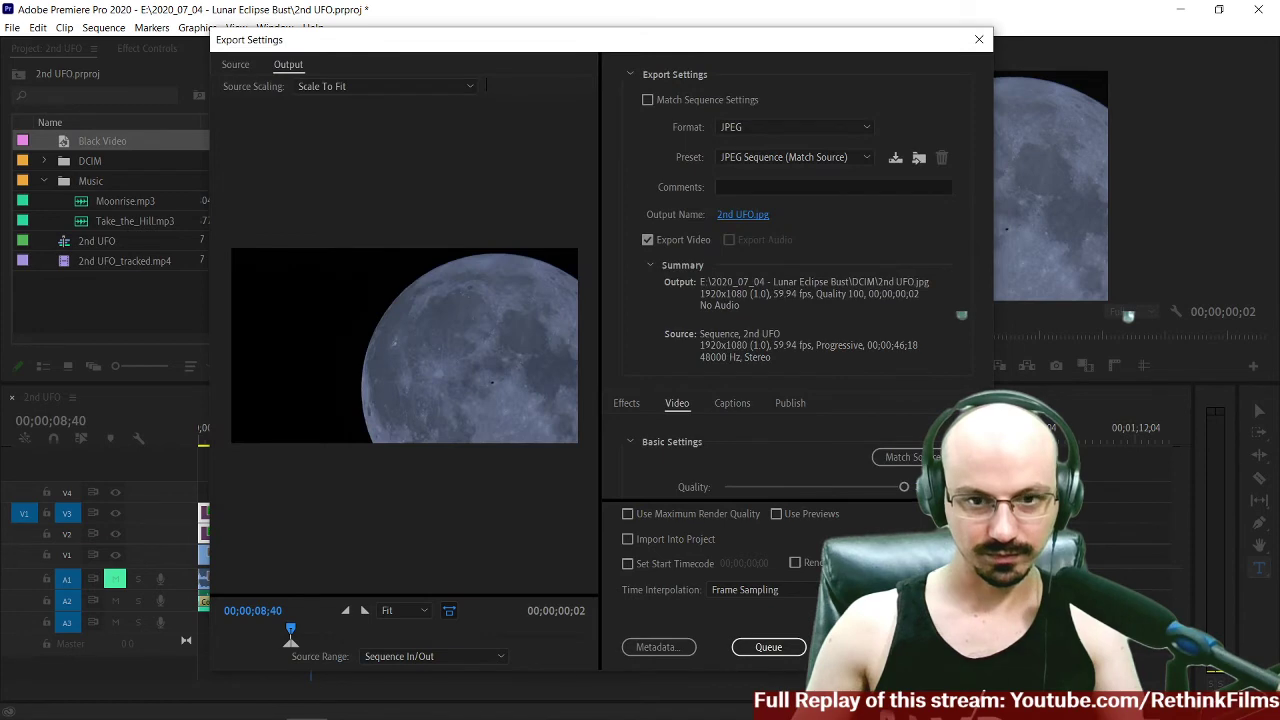
{"action": "left_click", "coordinate": [845, 647]}
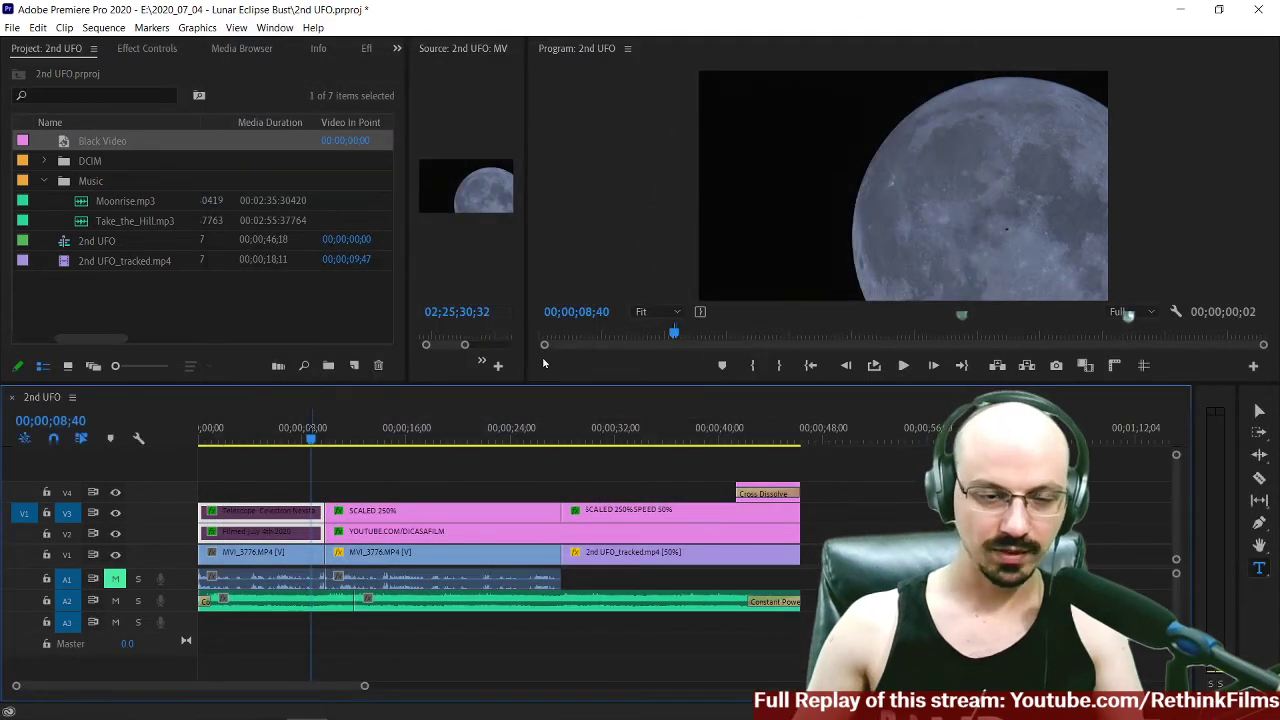
Look through the 2020_07_04 - Lunar Eclipse Bust folder in File Explorer for the thumbnail files, and return to Premiere Pro.
{"action": "mouse_move", "coordinate": [414, 712]}
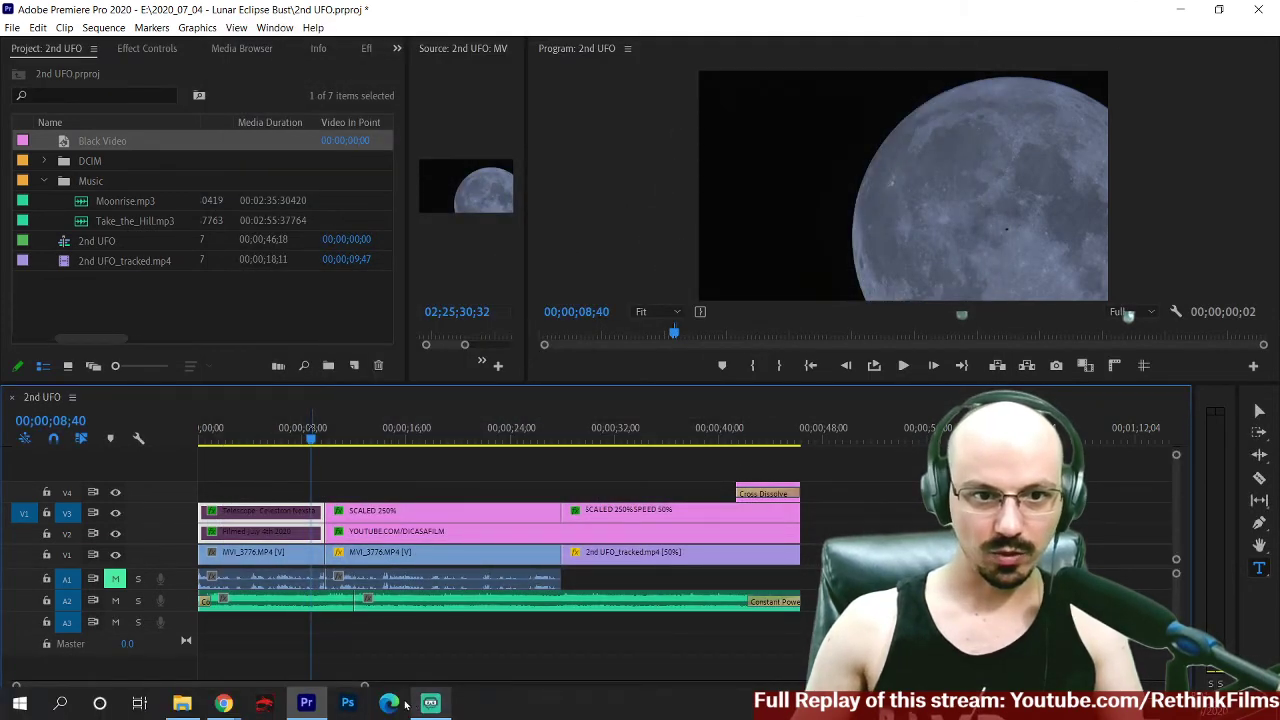
{"action": "left_click", "coordinate": [182, 703]}
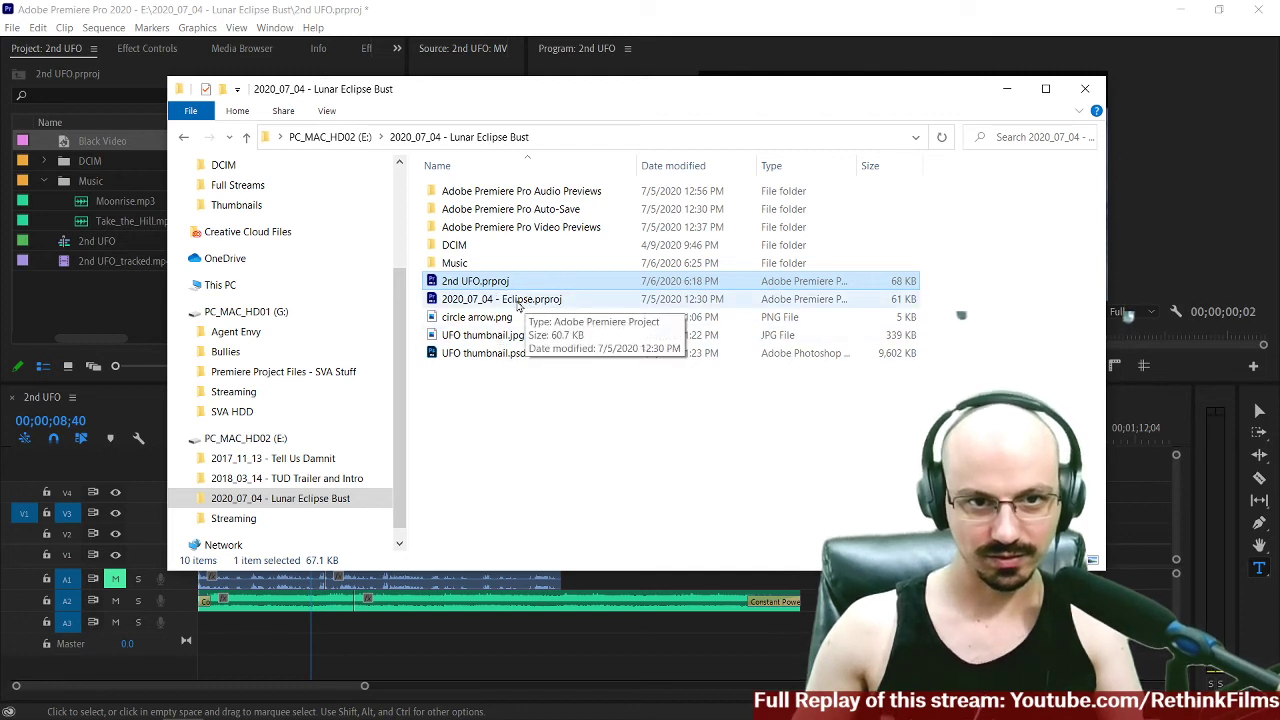
{"action": "left_click", "coordinate": [467, 337]}
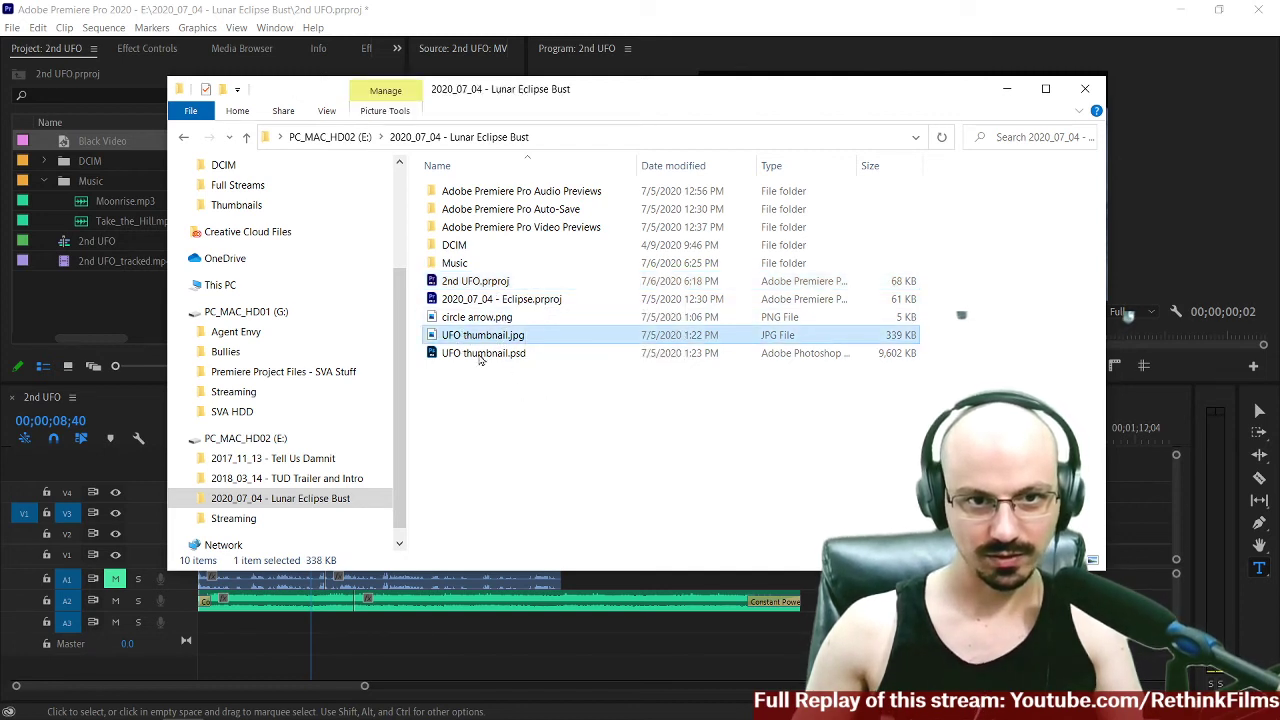
{"action": "left_click", "coordinate": [578, 440]}
{"action": "left_click", "coordinate": [437, 140]}
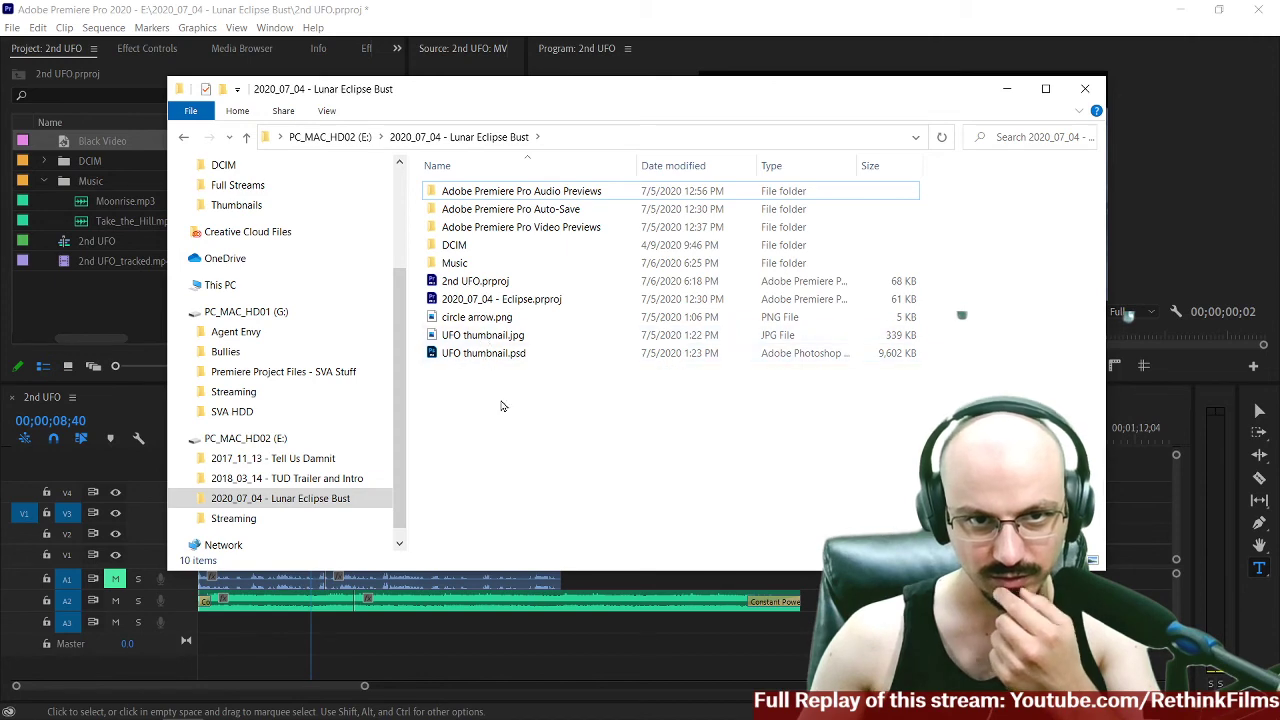
{"action": "left_click", "coordinate": [307, 704]}
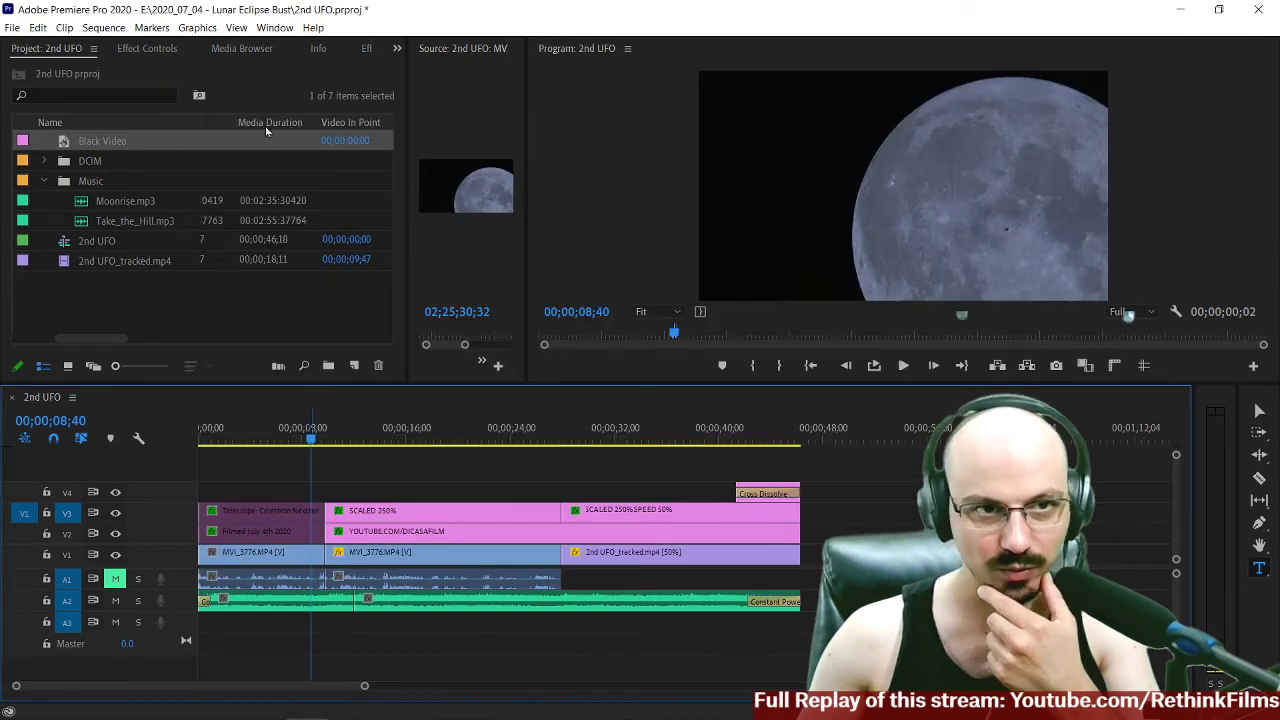
Check the output path of the JPEG export in the export settings, then cancel without exporting.
{"action": "left_click", "coordinate": [13, 29]}
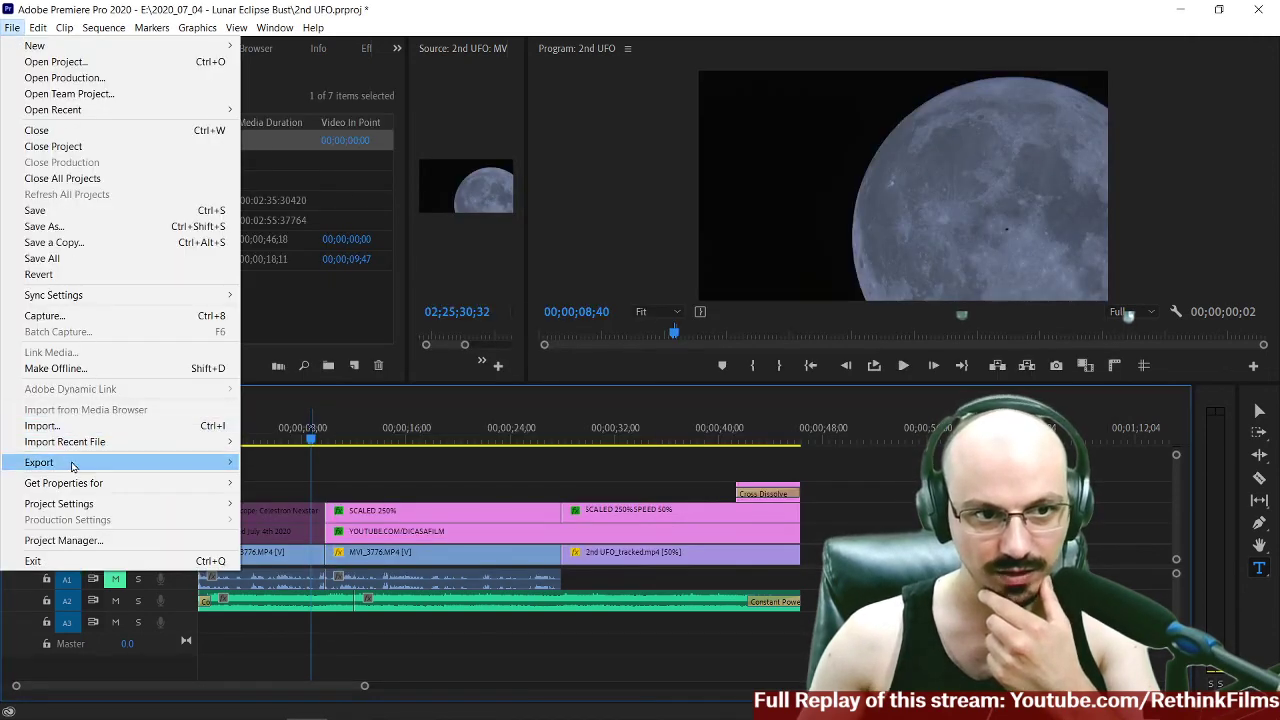
{"action": "mouse_move", "coordinate": [75, 462]}
{"action": "left_click", "coordinate": [340, 463]}
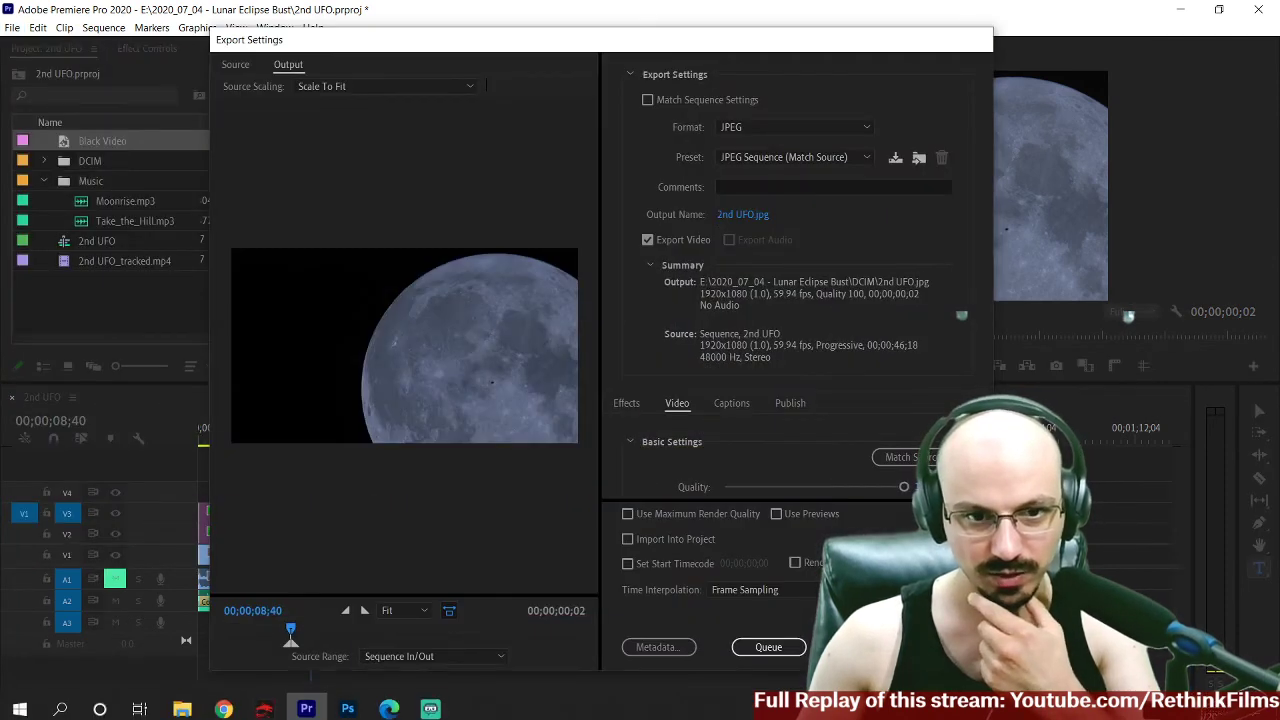
{"action": "left_click", "coordinate": [940, 647]}
Open 2nd UFO0.jpg from the DCIM folder in Photoshop and close the floating Paragraph panel.
{"action": "left_click", "coordinate": [181, 705]}
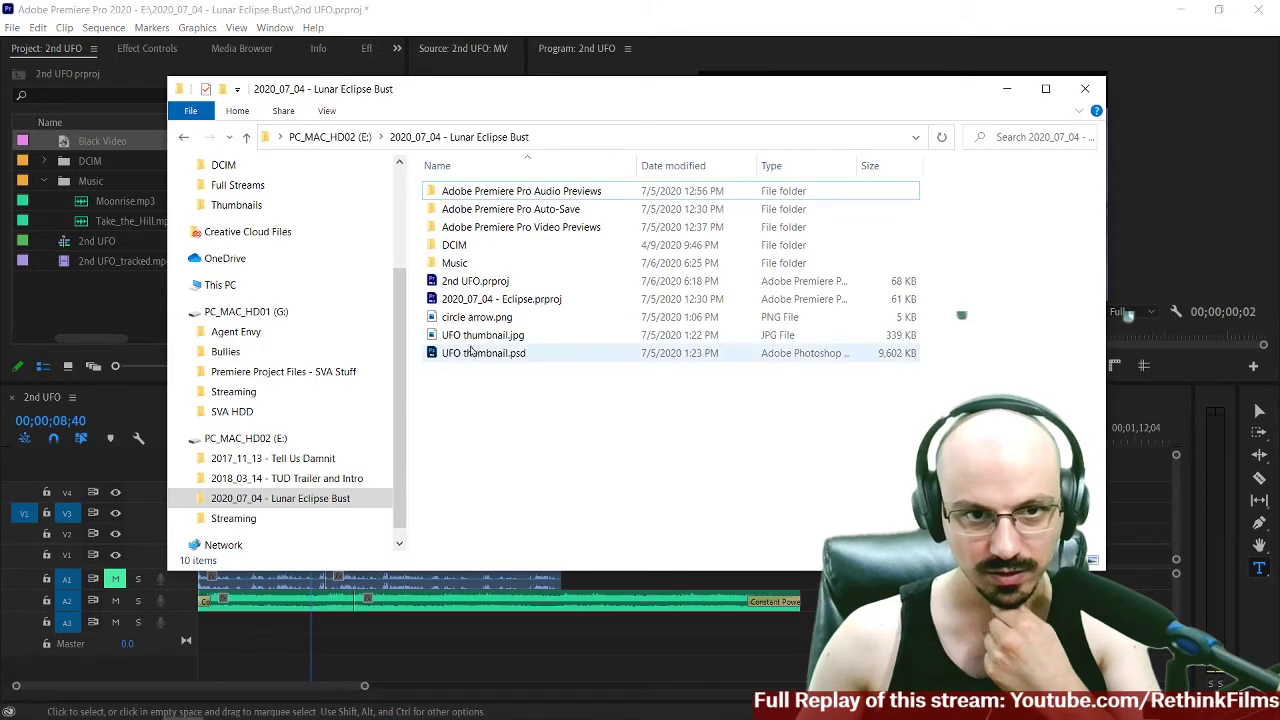
{"action": "double_click", "coordinate": [455, 245]}
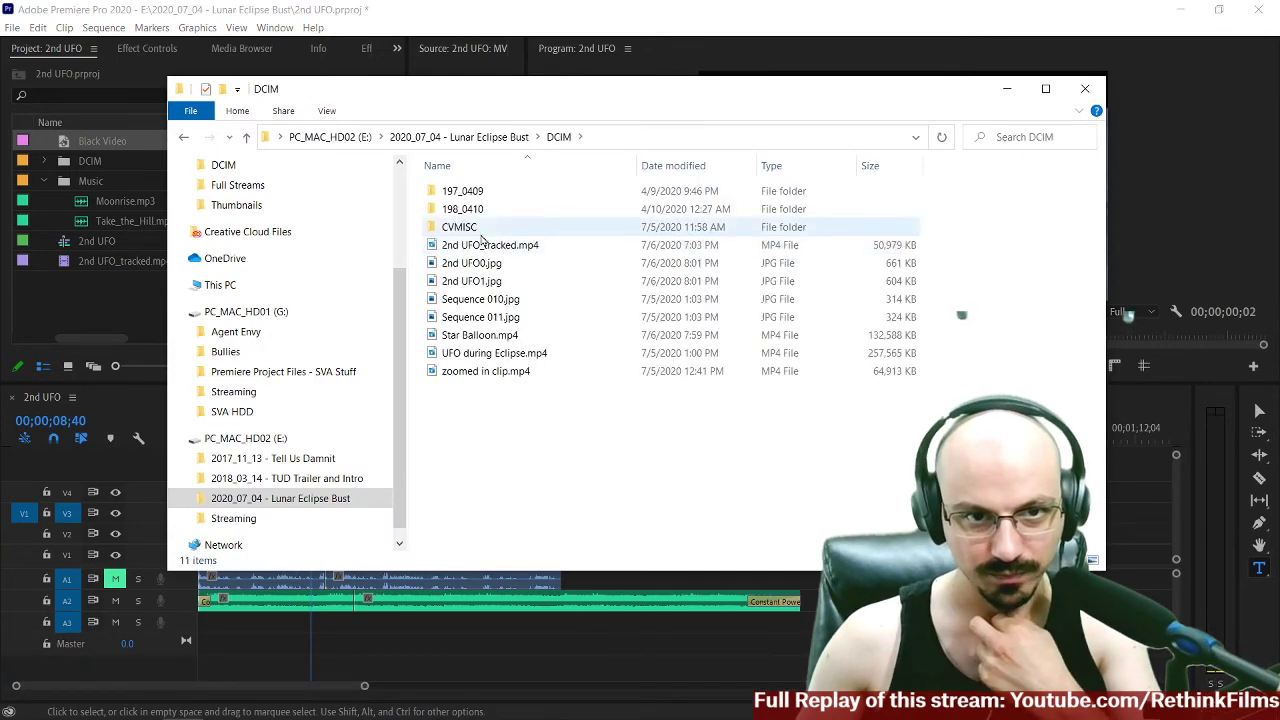
{"action": "left_click", "coordinate": [481, 266]}
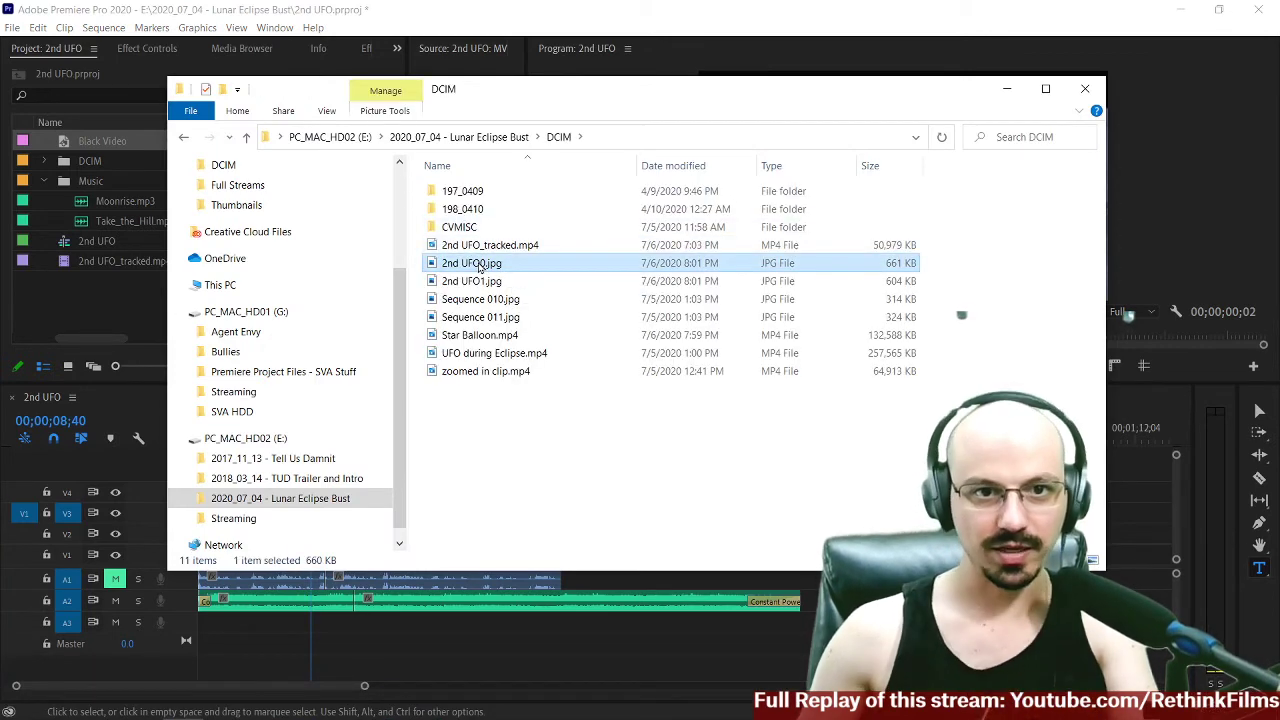
{"action": "right_click", "coordinate": [481, 266]}
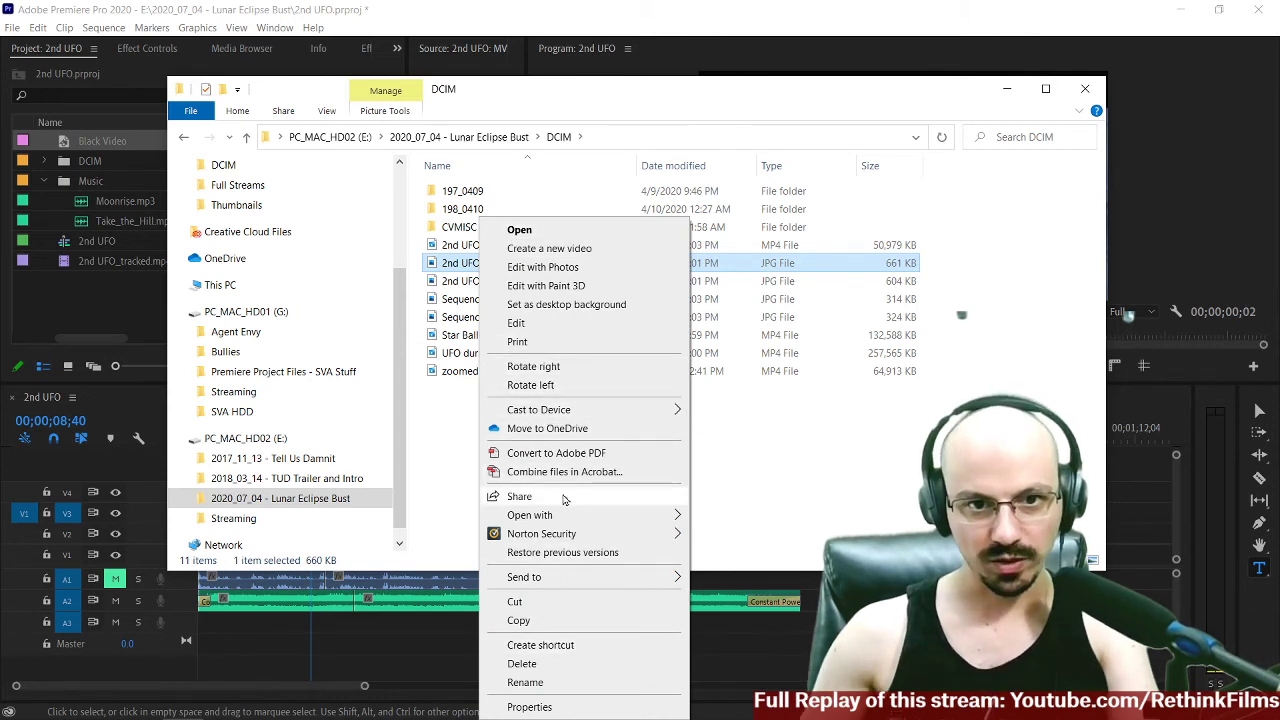
{"action": "mouse_move", "coordinate": [601, 510]}
{"action": "left_click", "coordinate": [731, 520]}
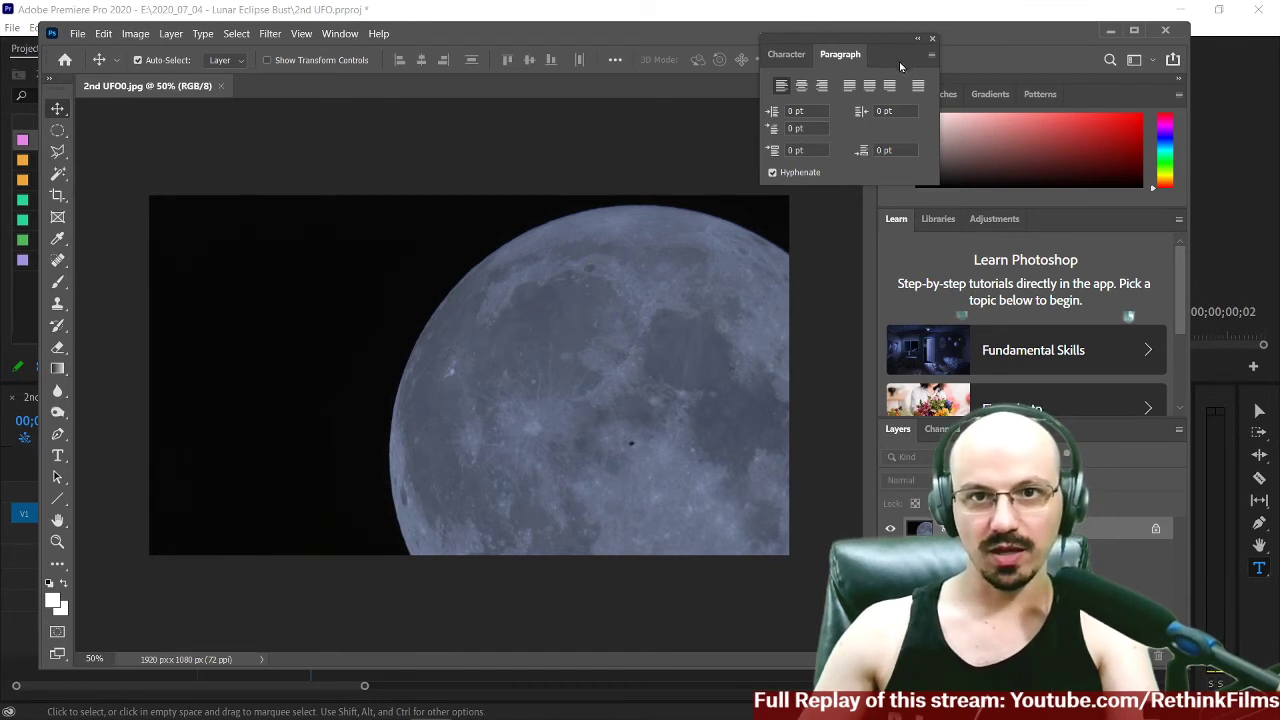
{"action": "left_click", "coordinate": [934, 39]}
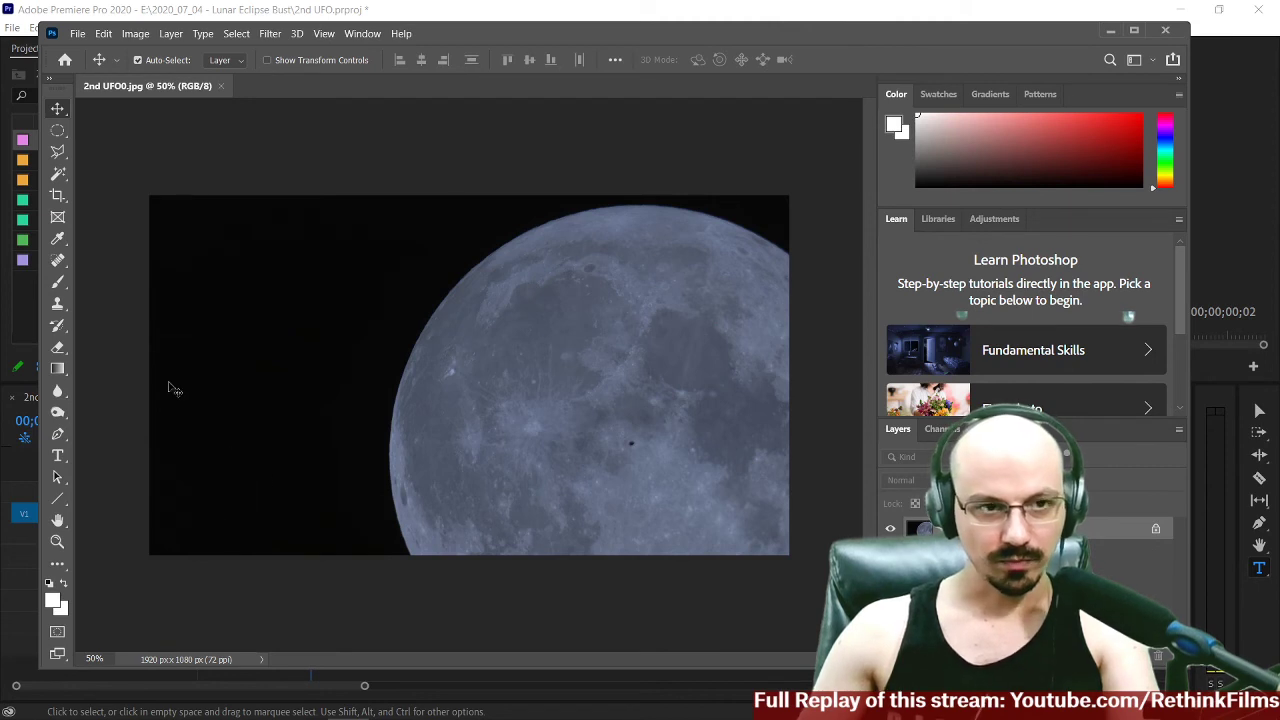
Draw an unfilled ellipse about 125 × 170 px with a 15 px red stroke around the dark object on the moon.
{"action": "left_click", "coordinate": [57, 499]}
{"action": "right_click", "coordinate": [55, 500]}
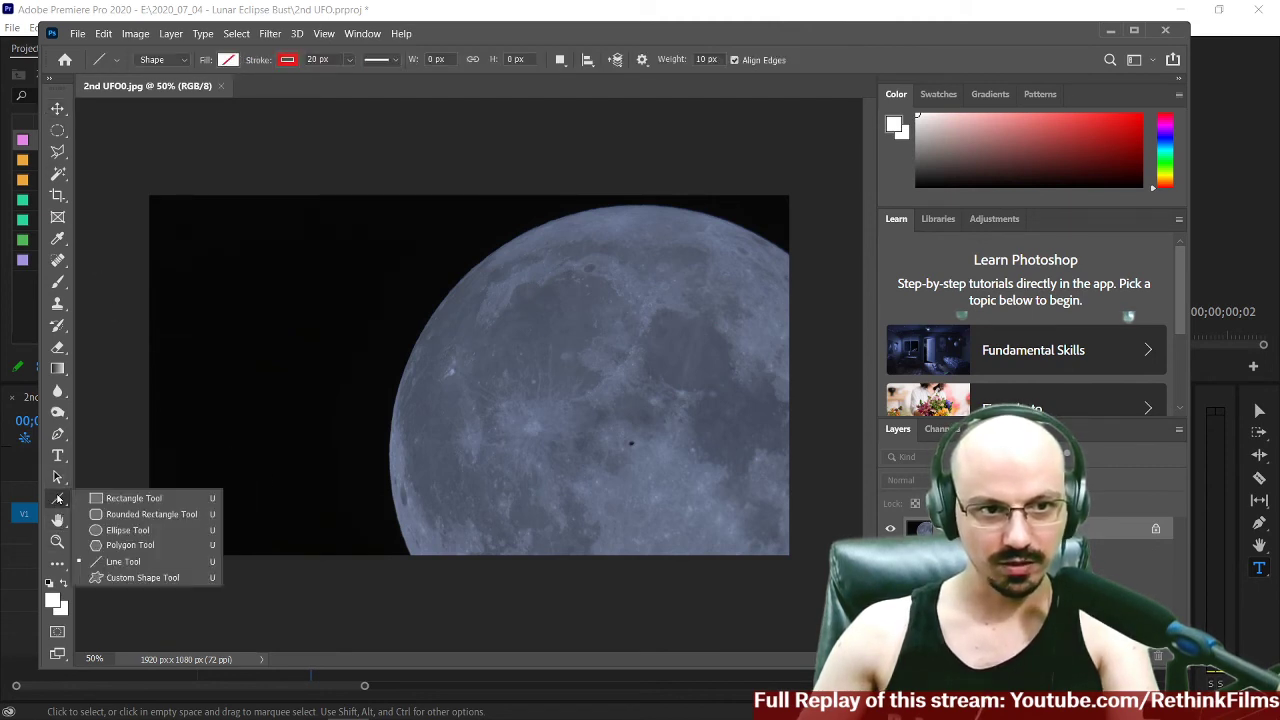
{"action": "left_click", "coordinate": [118, 532]}
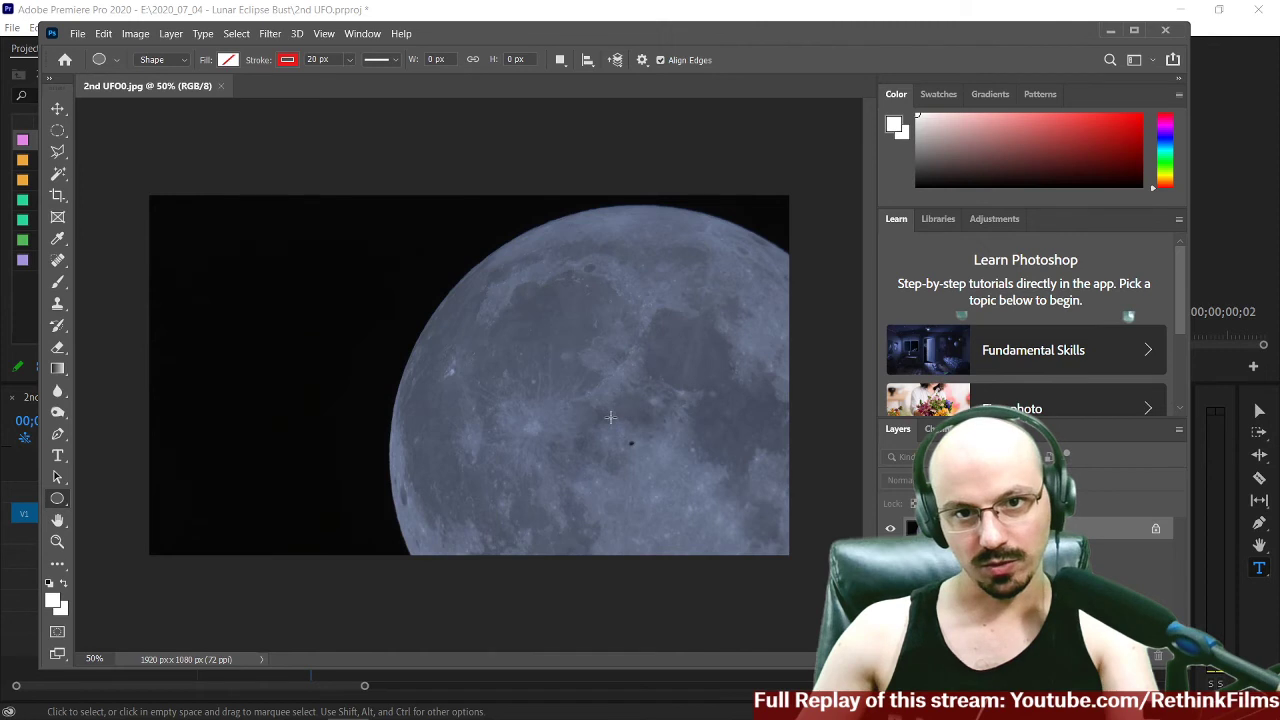
{"action": "left_click_drag", "start_coordinate": [615, 418], "coordinate": [656, 473]}
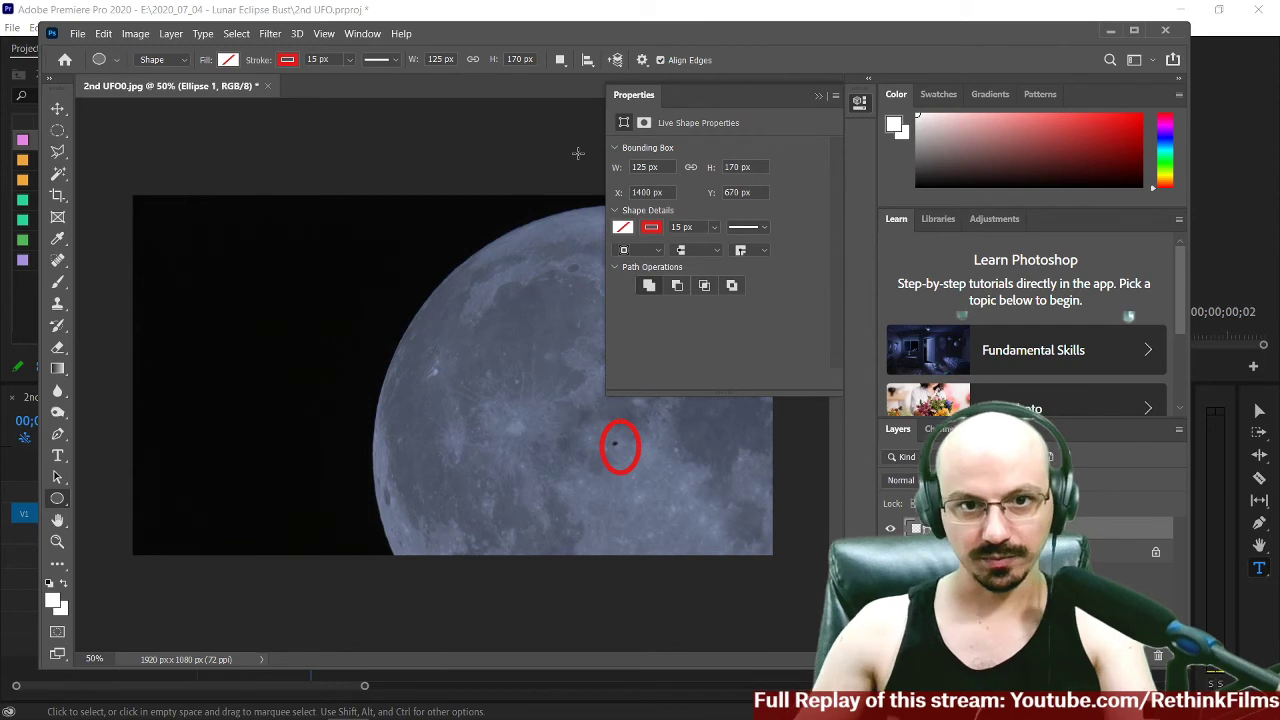
Dismiss the Create Ellipse dialog without adding another ellipse and close the Properties panel covering the image.
{"action": "left_click", "coordinate": [541, 161]}
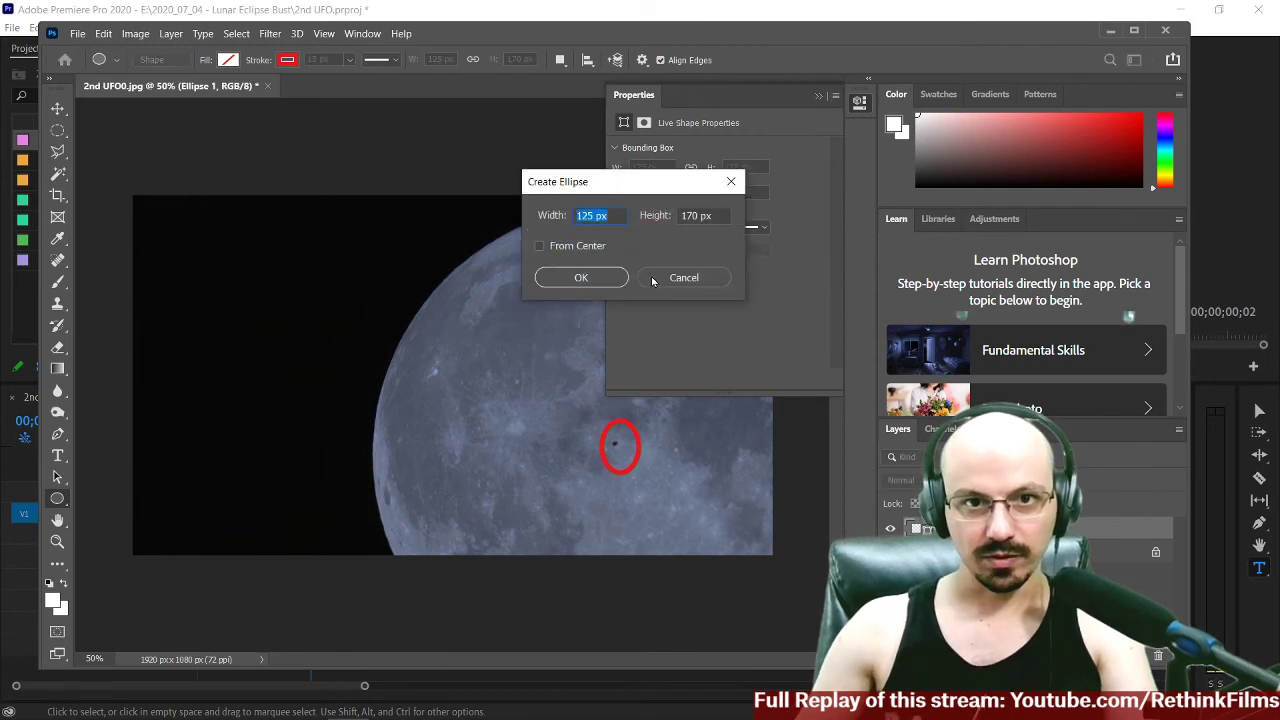
{"action": "left_click", "coordinate": [655, 278]}
{"action": "left_click", "coordinate": [835, 95]}
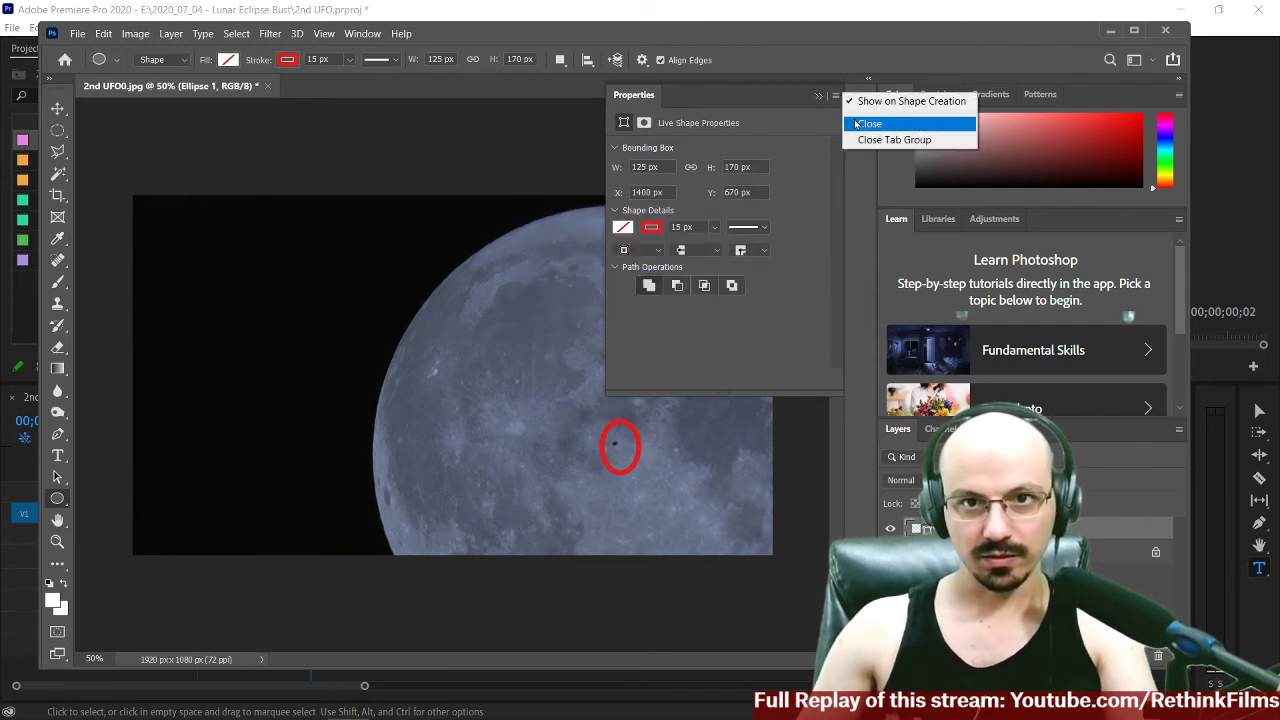
{"action": "left_click", "coordinate": [866, 124]}
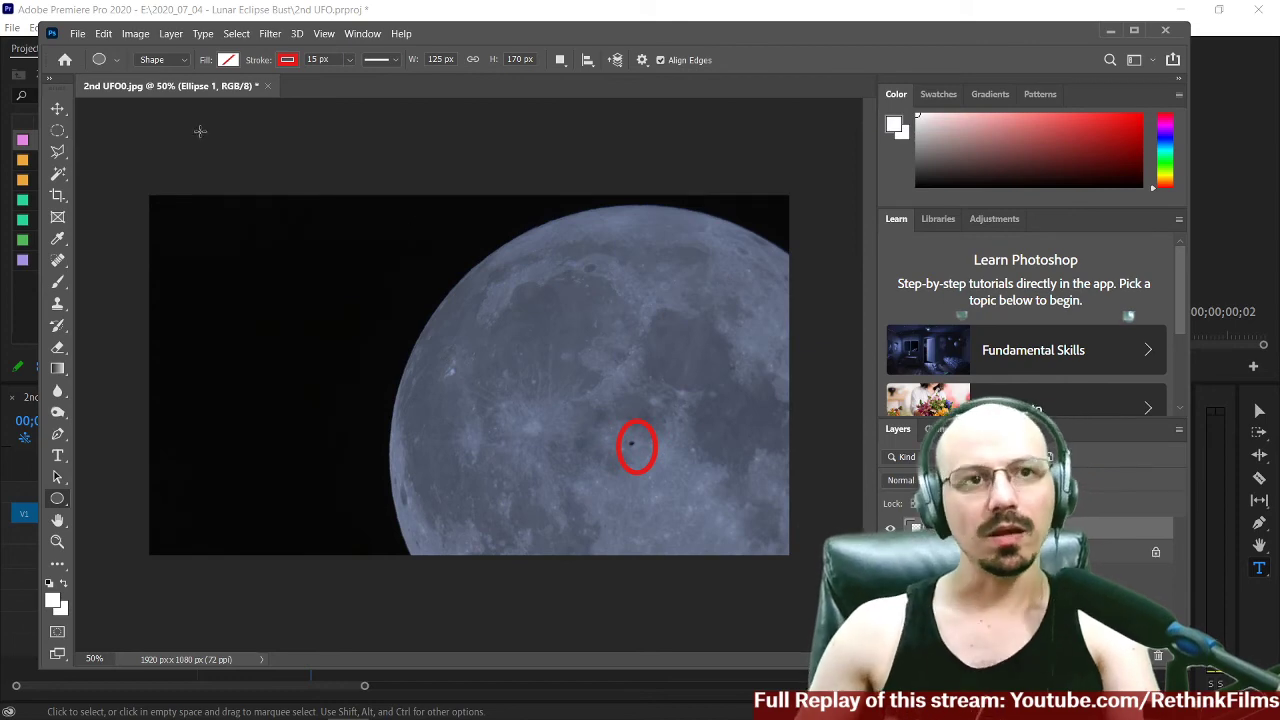
Rotate the red ellipse clockwise by about 9.7 degrees and apply the transformation.
{"action": "left_click", "coordinate": [104, 34]}
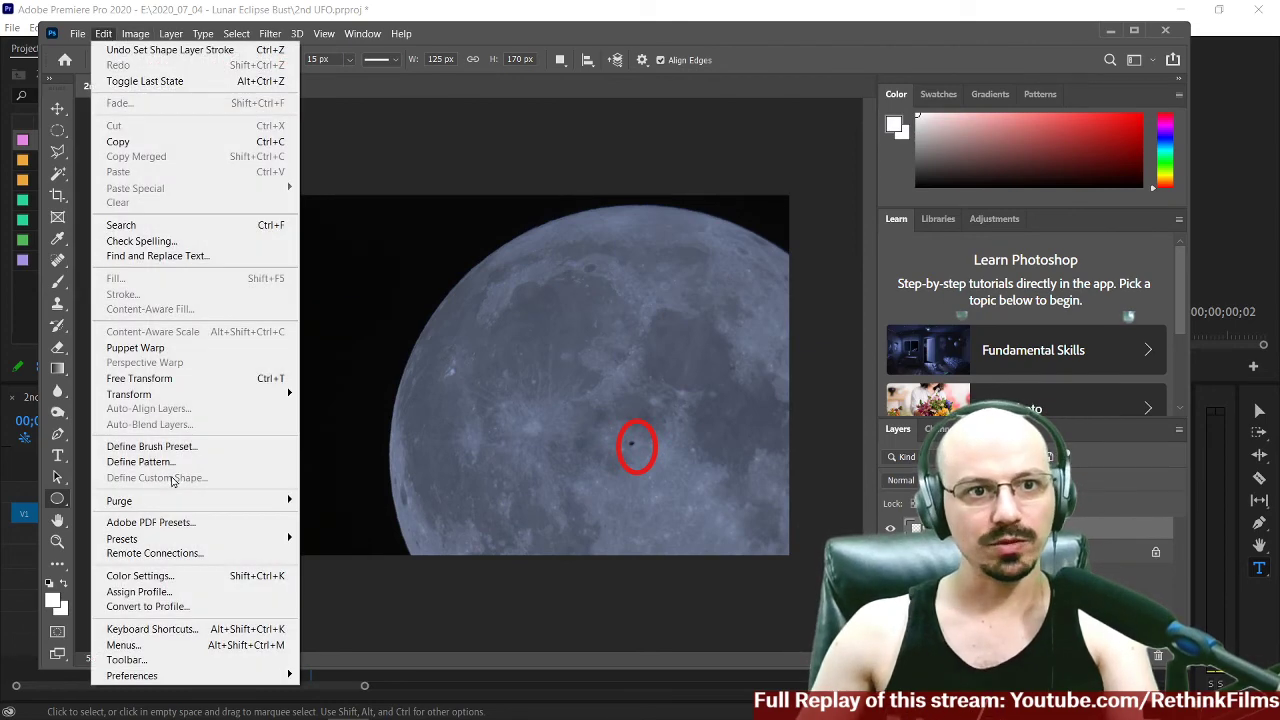
{"action": "mouse_move", "coordinate": [155, 395]}
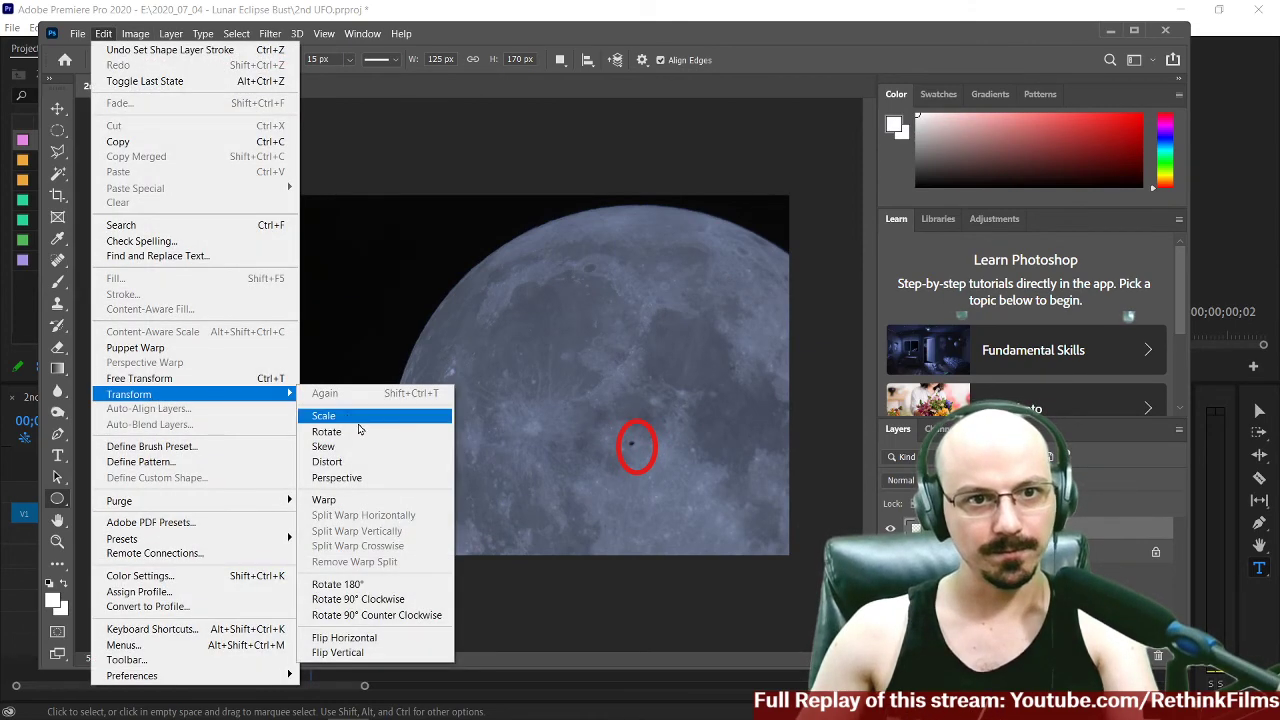
{"action": "left_click", "coordinate": [340, 431]}
{"action": "left_click_drag", "start_coordinate": [600, 488], "coordinate": [605, 481]}
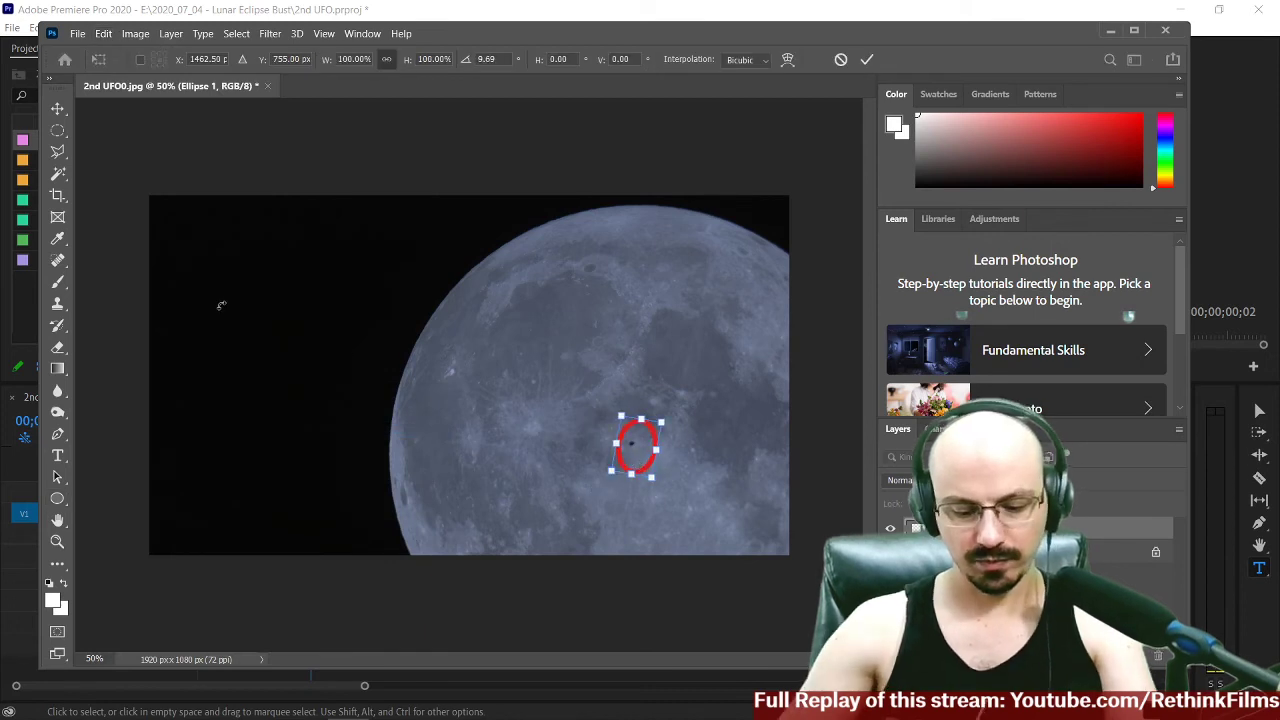
{"action": "key", "text": "Return"}
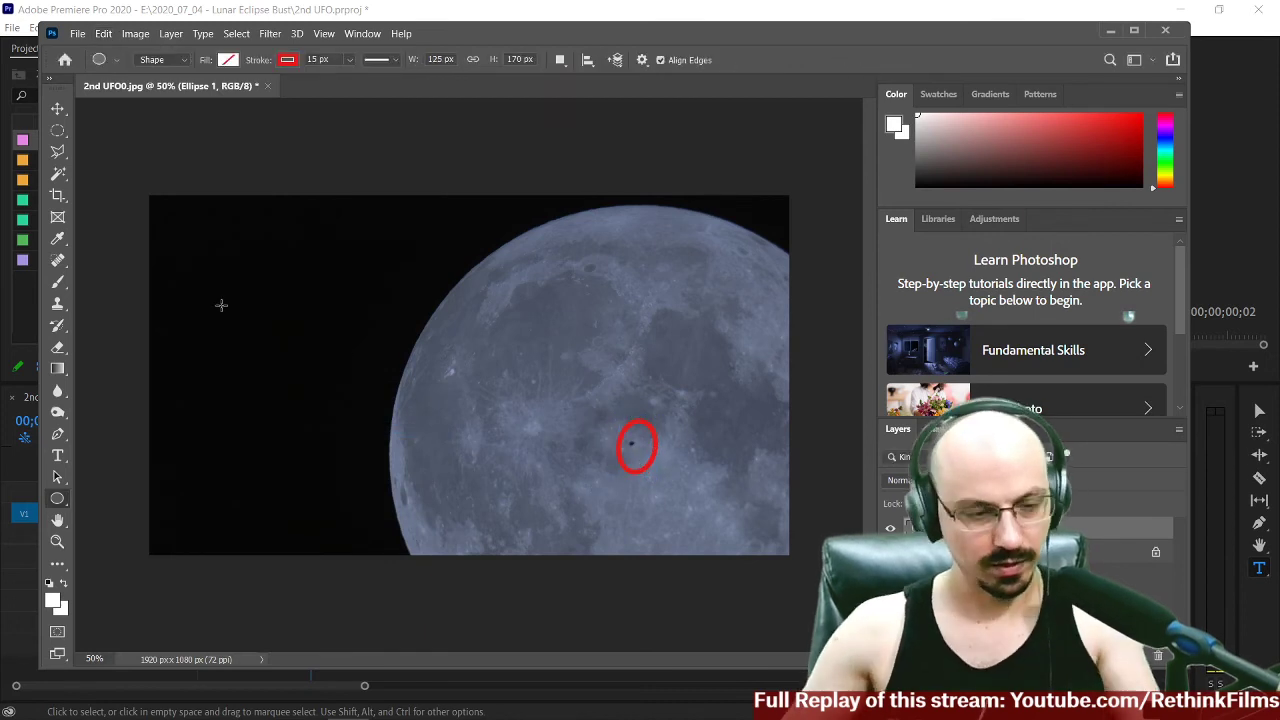
Nudge the red ellipse slightly up and to the left to centre it on the dark object.
{"action": "left_click", "coordinate": [62, 112]}
{"action": "key", "text": "Right"}
{"action": "key", "text": "Right"}
{"action": "key", "text": "Right"}
{"action": "key", "text": "Right"}
{"action": "key", "text": "Up"}
{"action": "key", "text": "Up"}
{"action": "key", "text": "Up"}
{"action": "key", "text": "Up"}
{"action": "key", "text": "Up"}
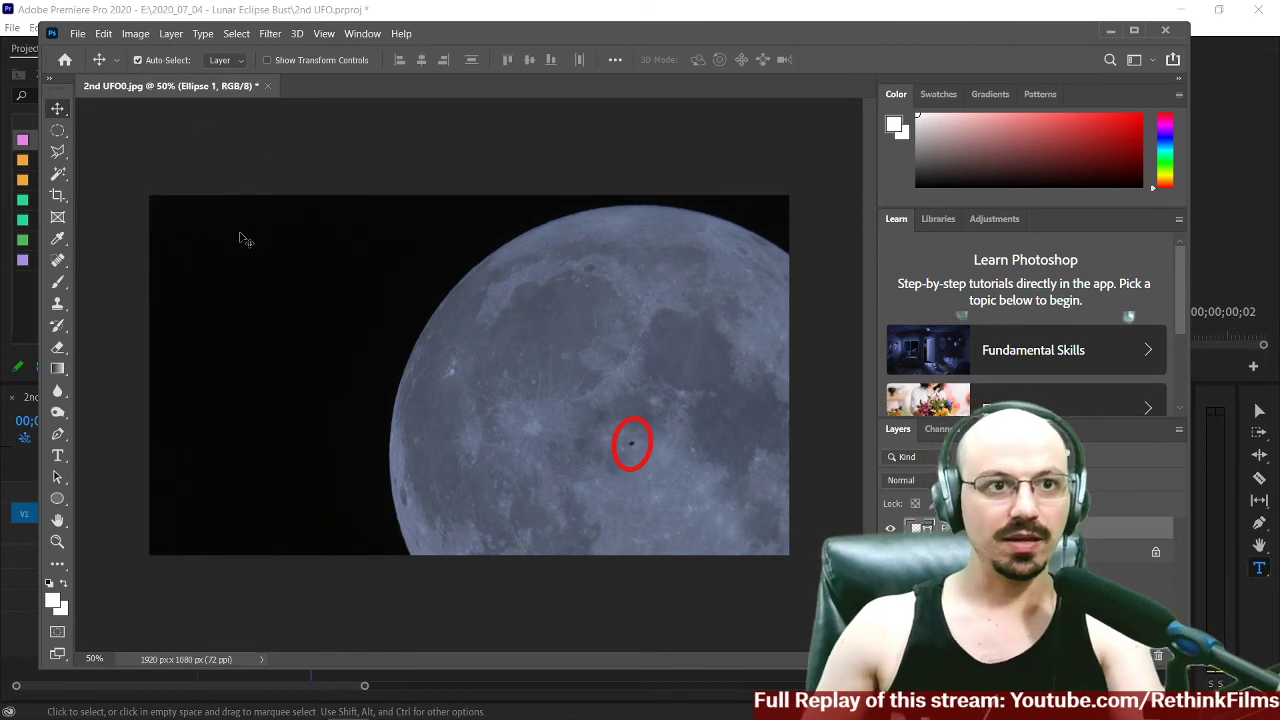
Switch to the Line tool with an arrowhead at the start, 500% wide and 1000% long.
{"action": "left_click_drag", "start_coordinate": [54, 503], "coordinate": [130, 559]}
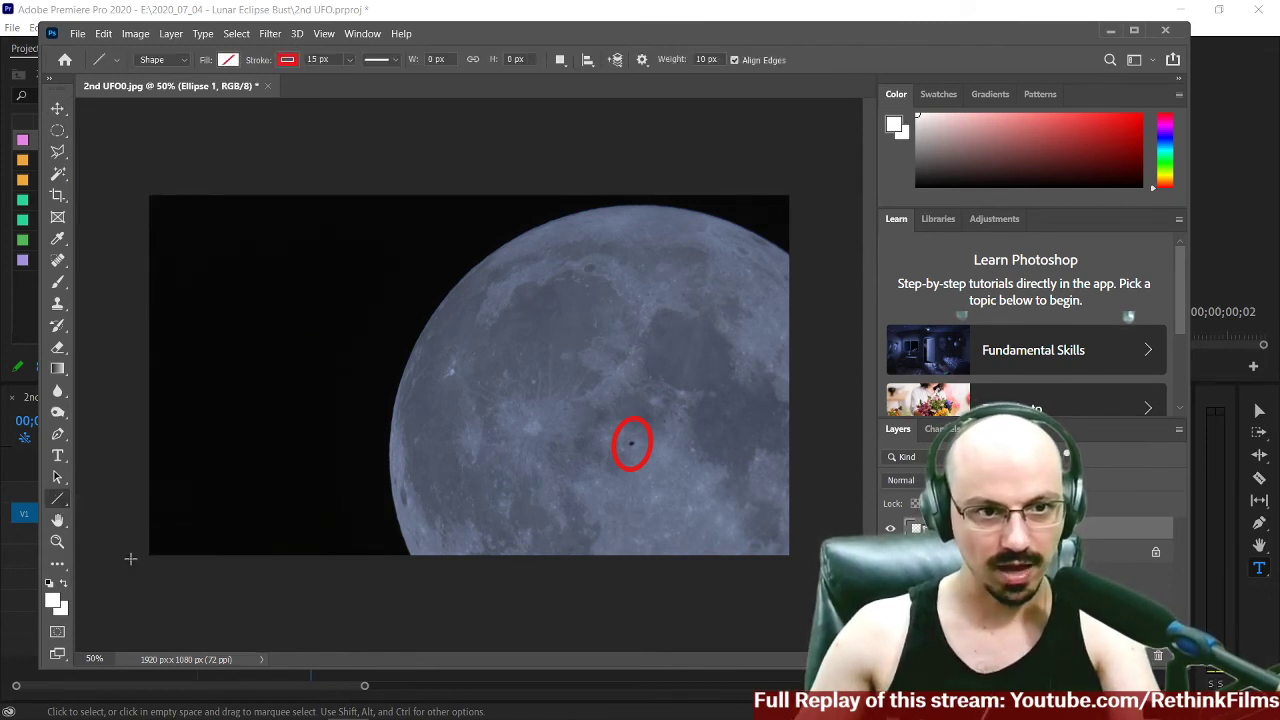
{"action": "left_click", "coordinate": [643, 60]}
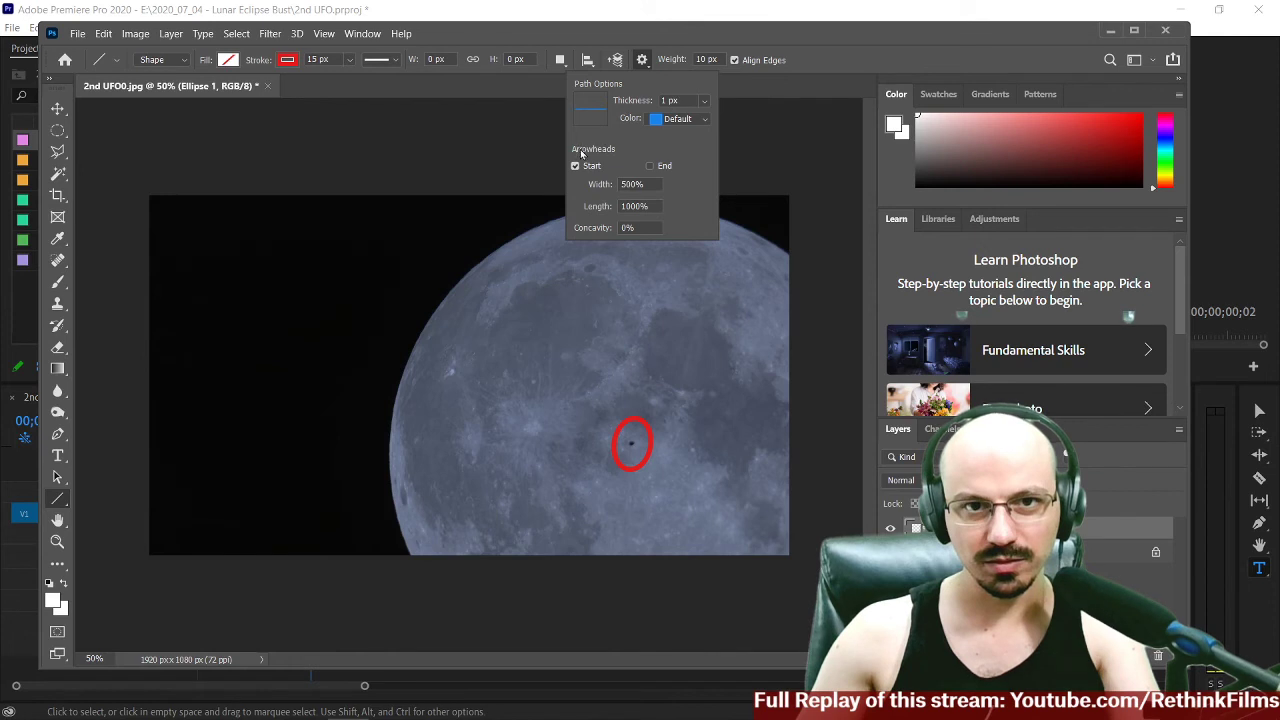
{"action": "left_click", "coordinate": [471, 165]}
Try red arrows with 10 px and 20 px line weights from the dark sky toward the red ellipse, undoing each one.
{"action": "mouse_move", "coordinate": [605, 428]}
{"action": "left_mouse_down"}
{"action": "mouse_move", "coordinate": [300, 410]}
{"action": "mouse_move", "coordinate": [225, 355]}
{"action": "mouse_move", "coordinate": [290, 351]}
{"action": "left_mouse_up"}
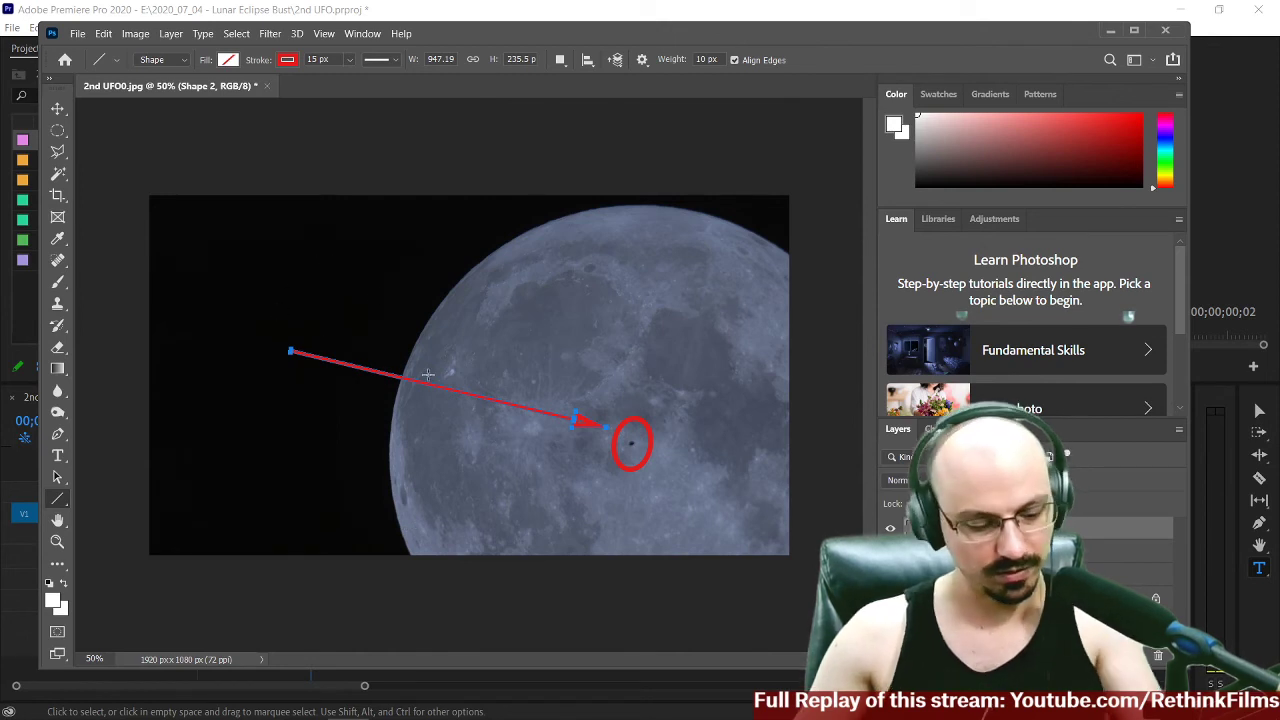
{"action": "key", "text": "ctrl+z"}
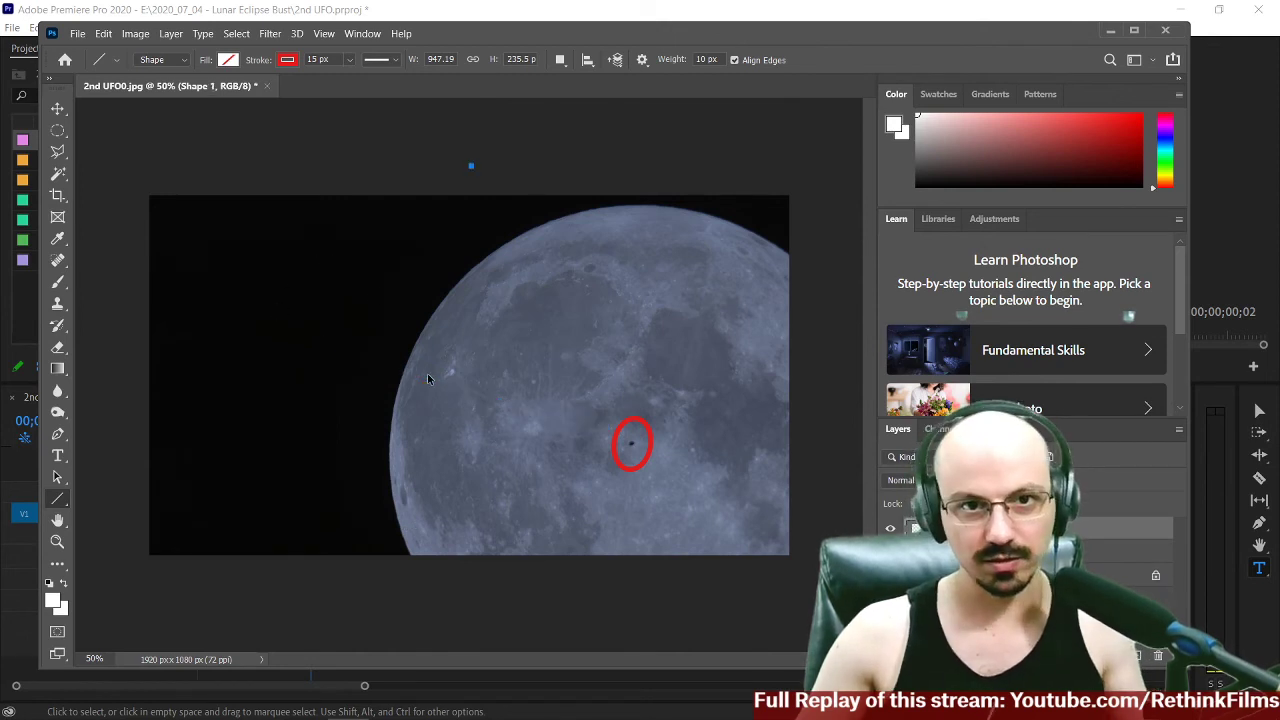
{"action": "left_click", "coordinate": [643, 60]}
{"action": "left_click", "coordinate": [656, 42]}
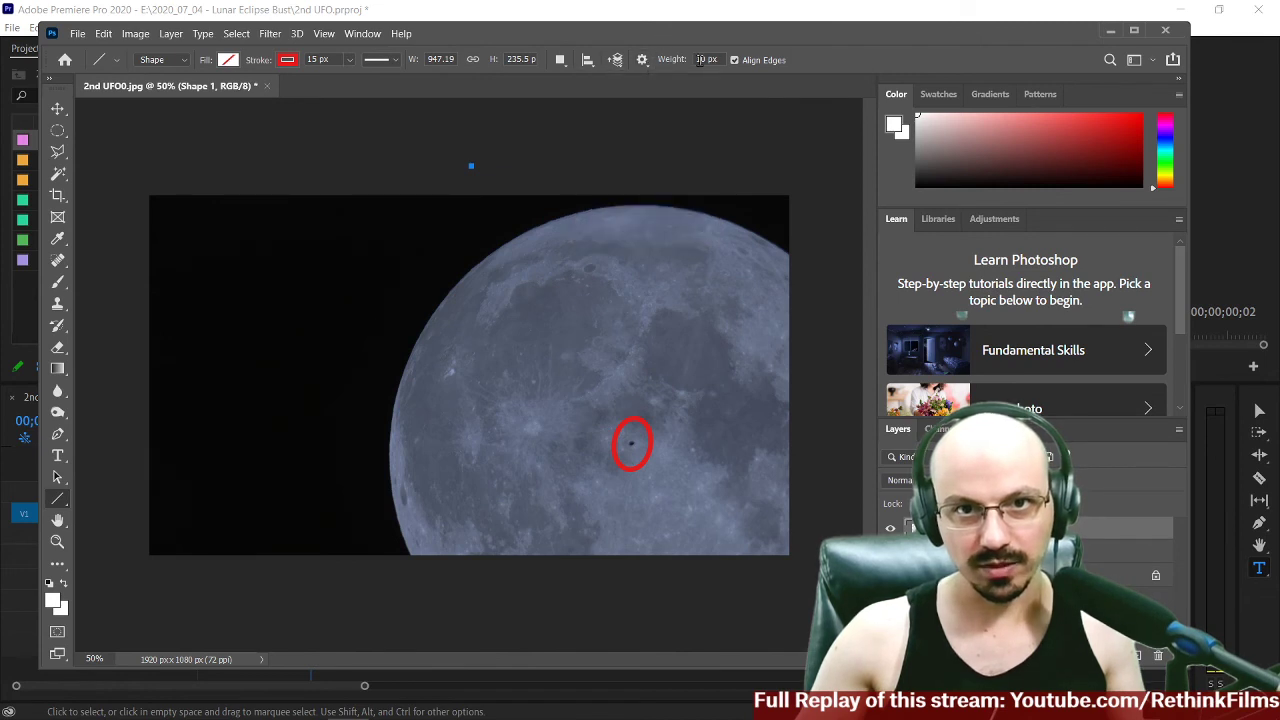
{"action": "type", "text": "2"}
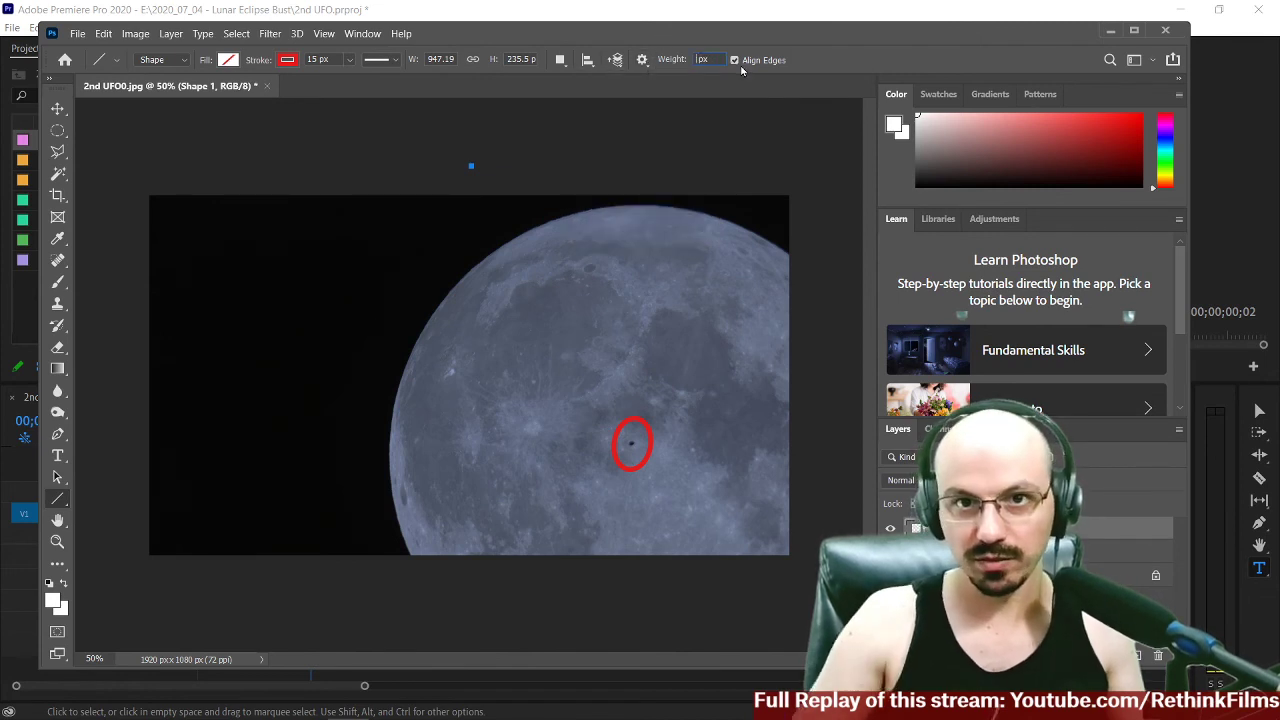
{"action": "key", "text": "Return"}
{"action": "mouse_move", "coordinate": [598, 437]}
{"action": "left_mouse_down"}
{"action": "mouse_move", "coordinate": [402, 408]}
{"action": "mouse_move", "coordinate": [291, 370]}
{"action": "left_mouse_up"}
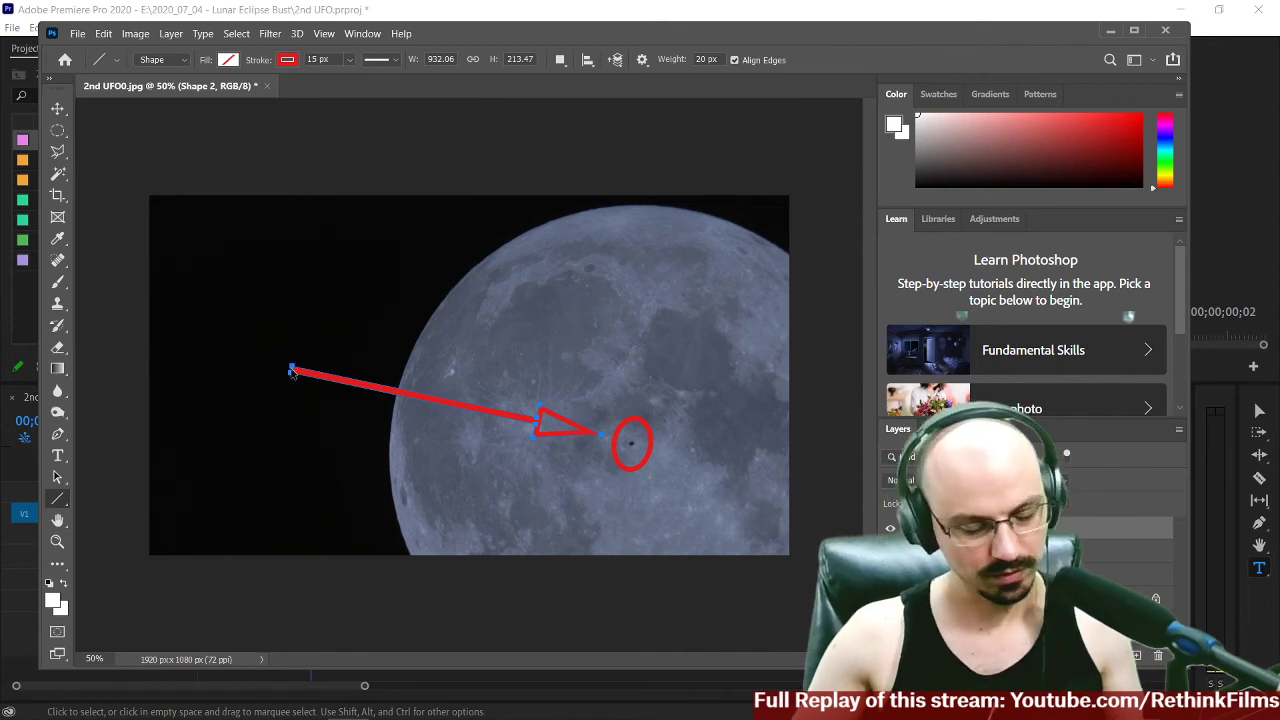
{"action": "key", "text": "ctrl+z"}
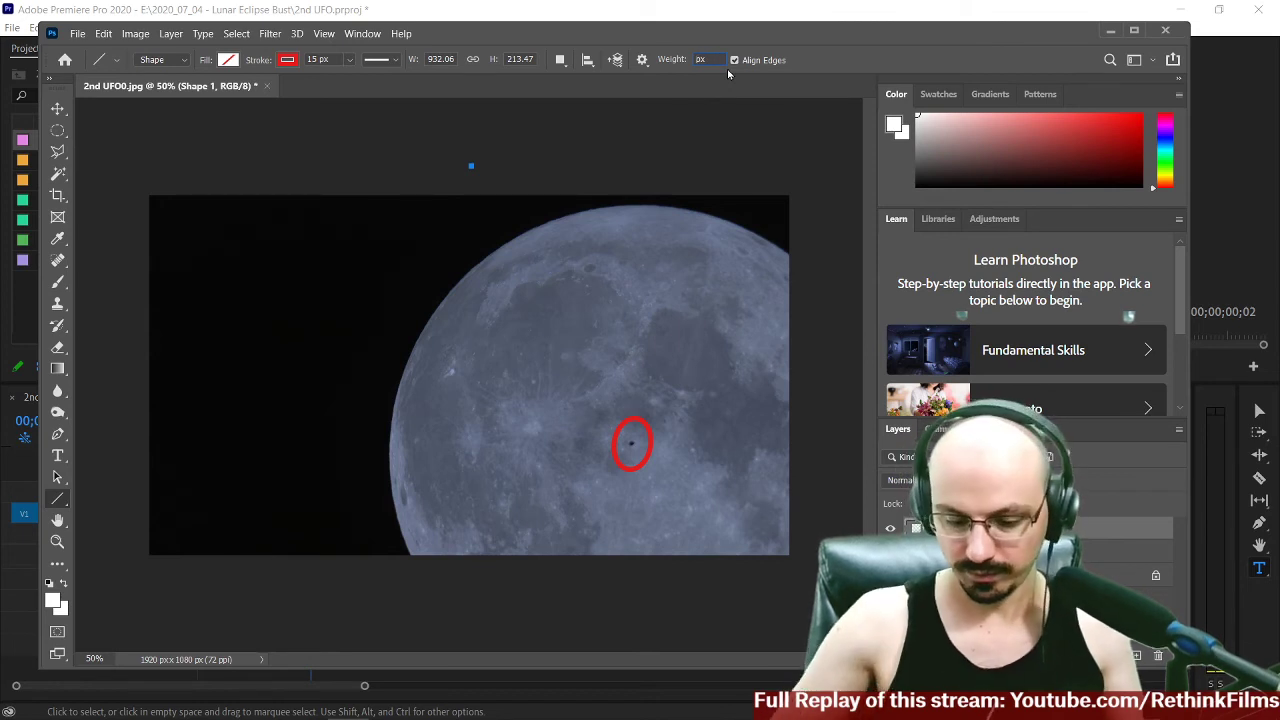
Set the line weight to 30 px and draw a red arrow about 1113 × 281 px from the dark sky toward the red ellipse.
{"action": "type", "text": "30"}
{"action": "key", "text": "Return"}
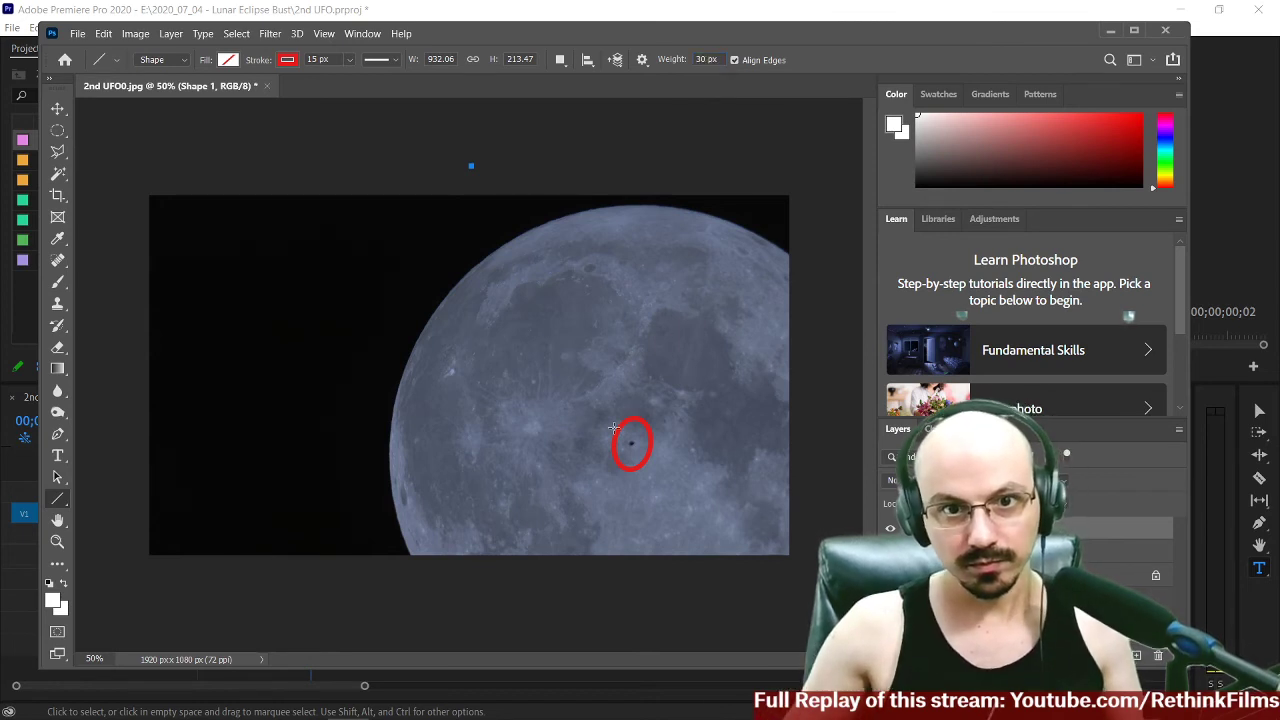
{"action": "left_click_drag", "start_coordinate": [604, 420], "coordinate": [234, 334]}
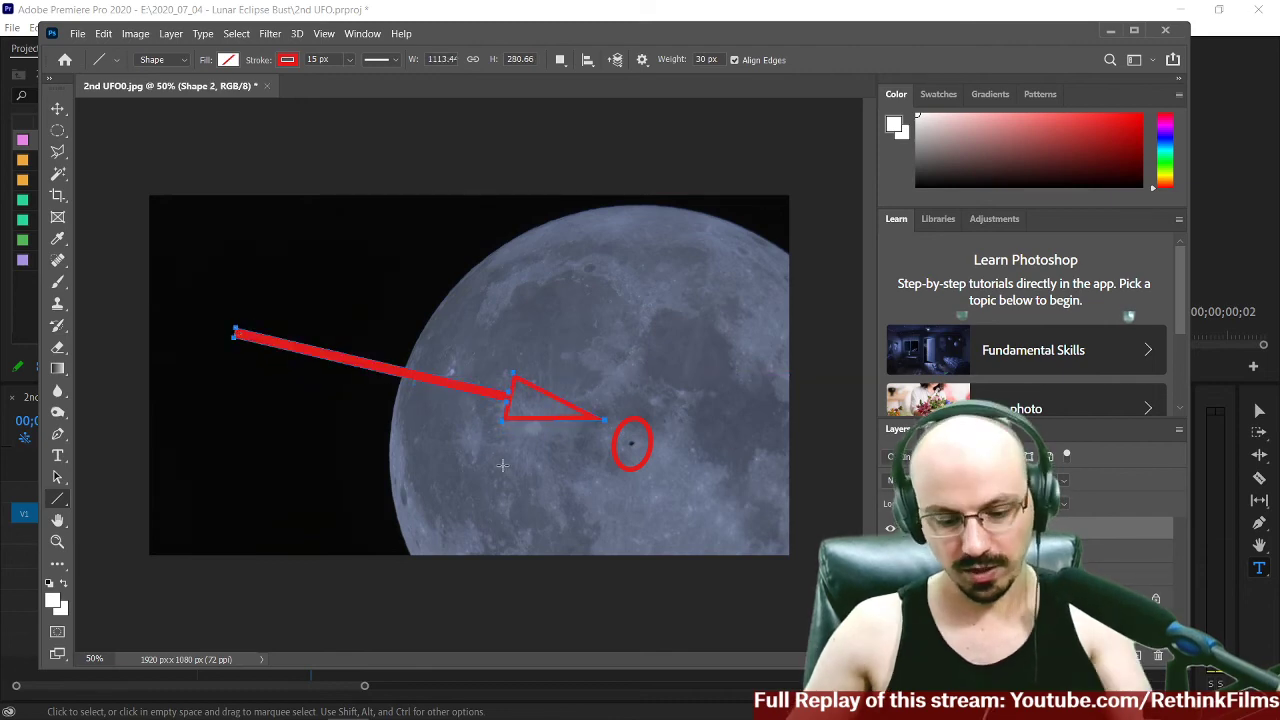
Set up the Brush tool with a 20 px size and 100% hardness for filling the arrowhead.
{"action": "scroll", "coordinate": [503, 464], "scroll_direction": "up", "scroll_amount": 4}
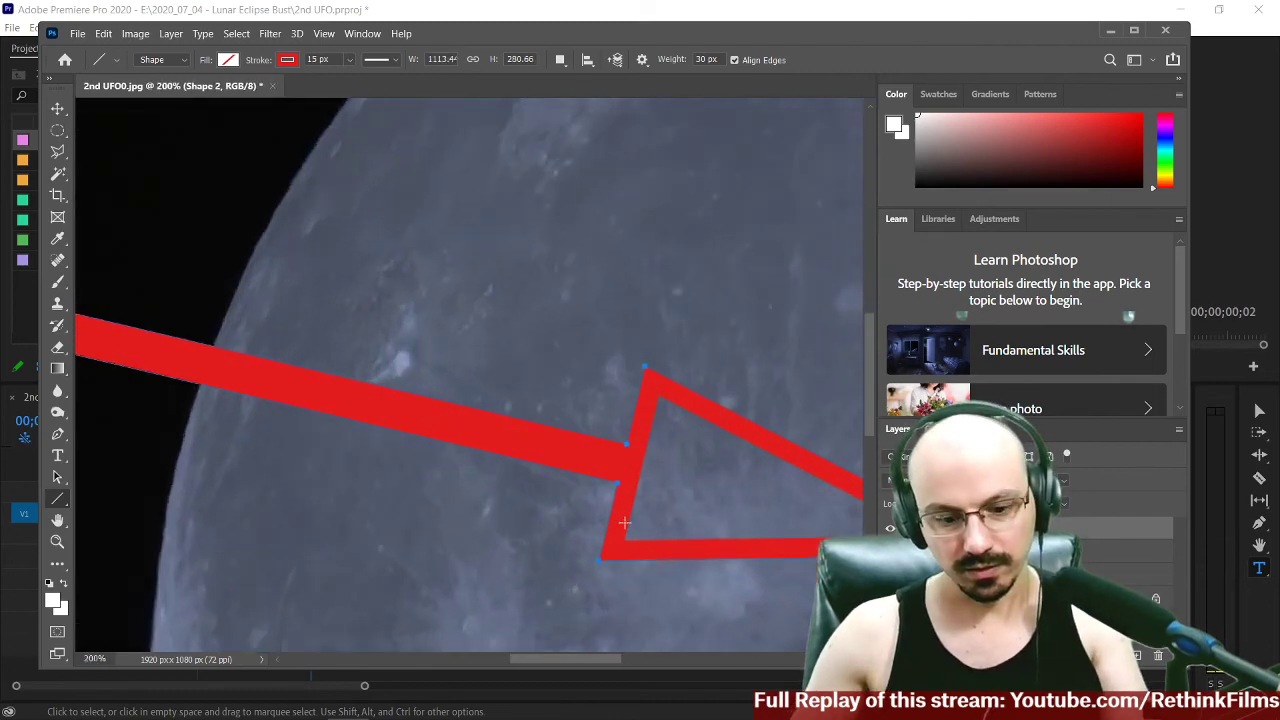
{"action": "scroll", "coordinate": [624, 521], "scroll_direction": "right", "scroll_amount": 5}
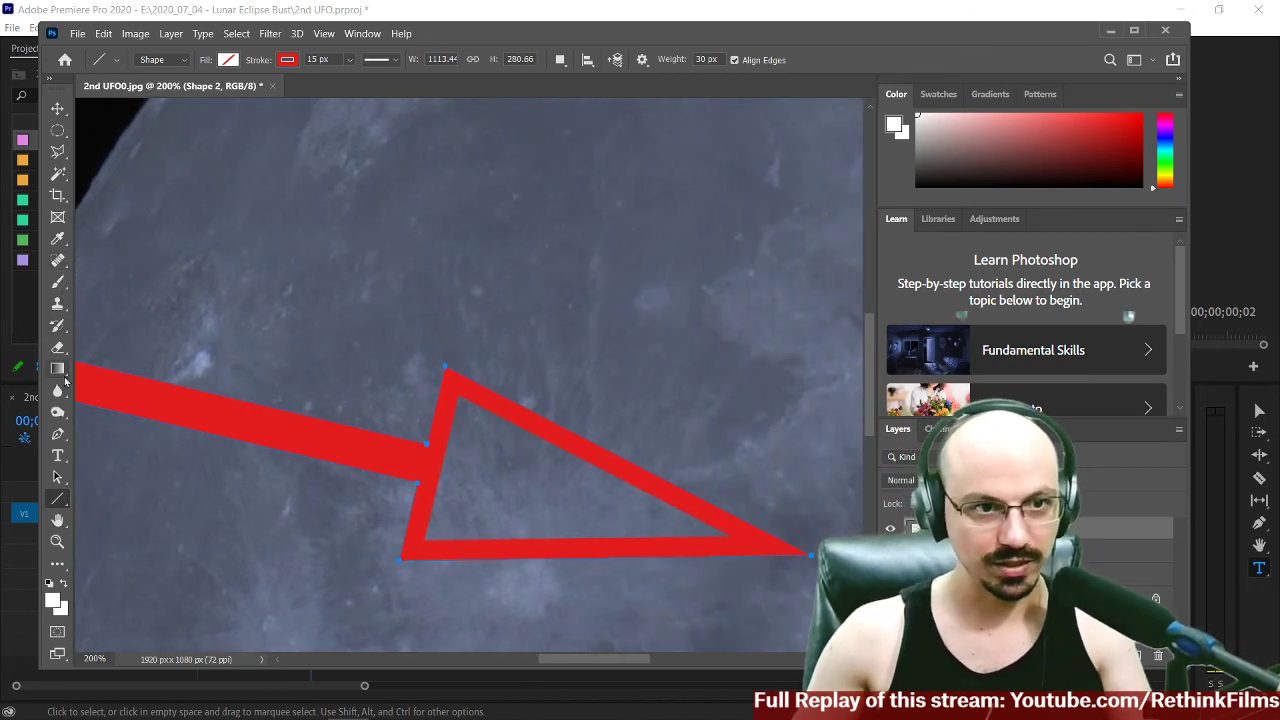
{"action": "left_click", "coordinate": [60, 285]}
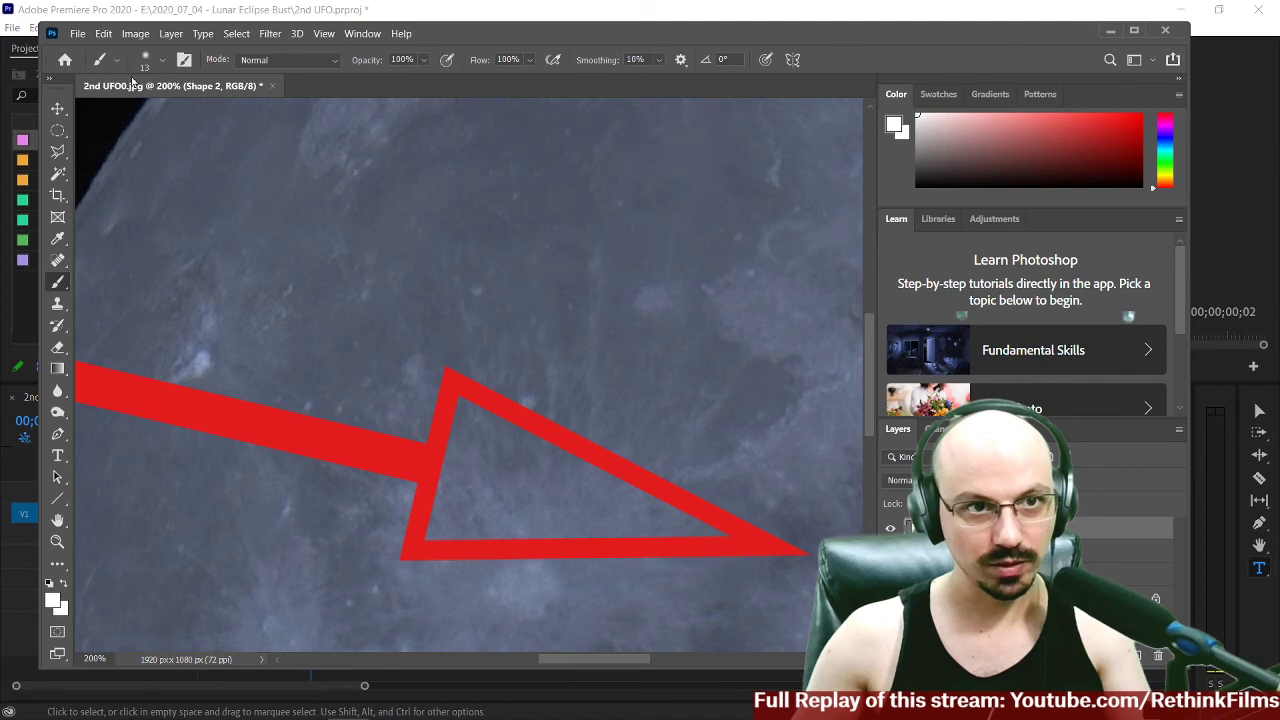
{"action": "left_click", "coordinate": [160, 62]}
{"action": "left_click_drag", "start_coordinate": [149, 113], "coordinate": [144, 114]}
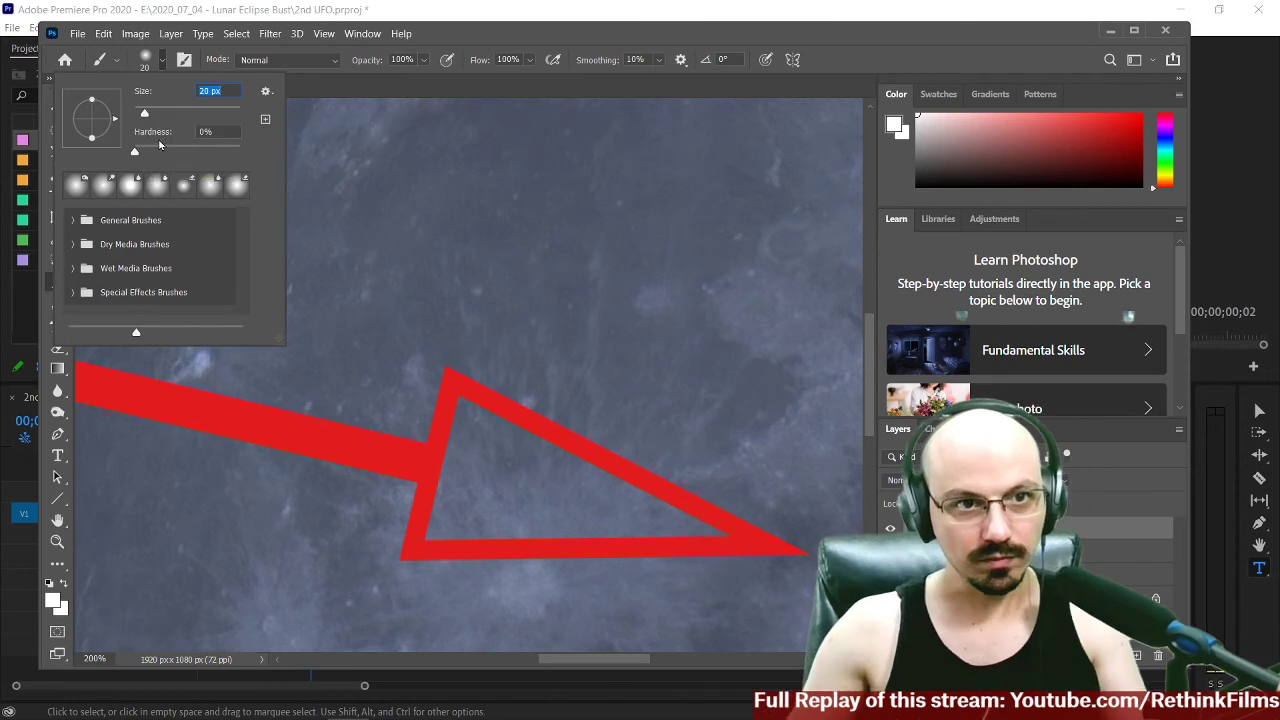
{"action": "left_click_drag", "start_coordinate": [222, 154], "coordinate": [246, 153]}
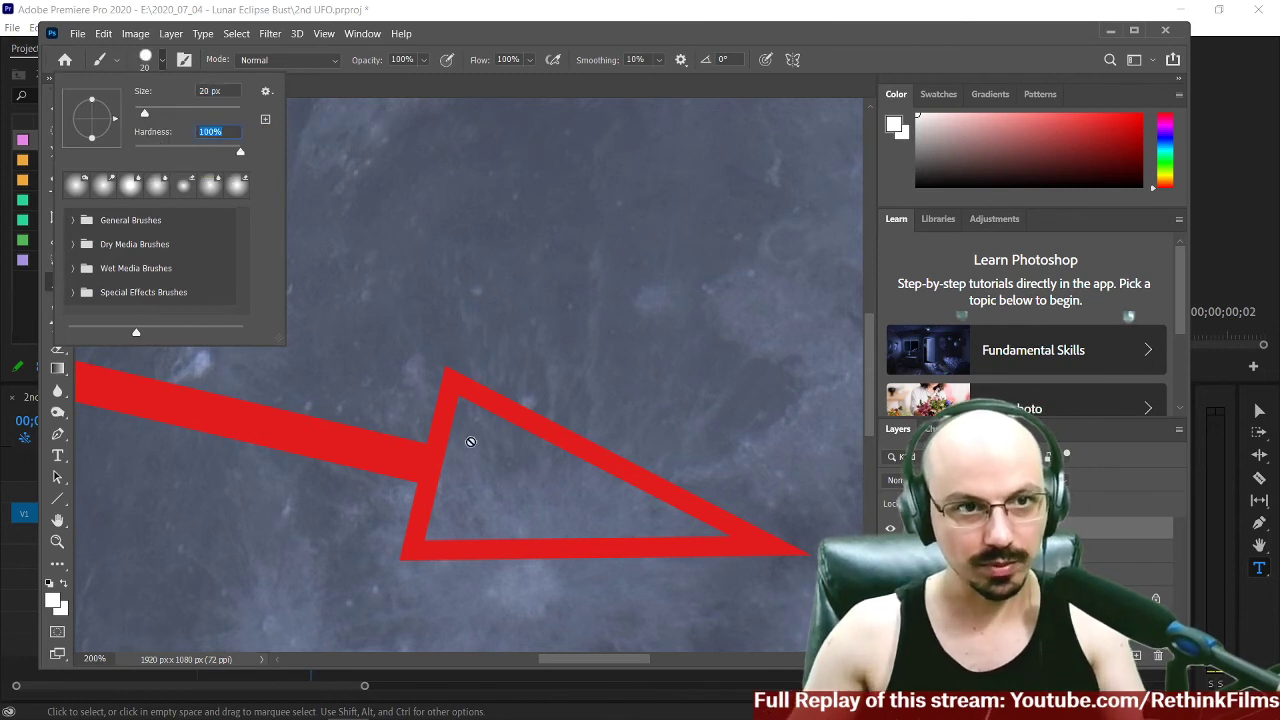
Decline rasterizing the arrow shape and add a new empty layer for the paint.
{"action": "left_click", "coordinate": [309, 291]}
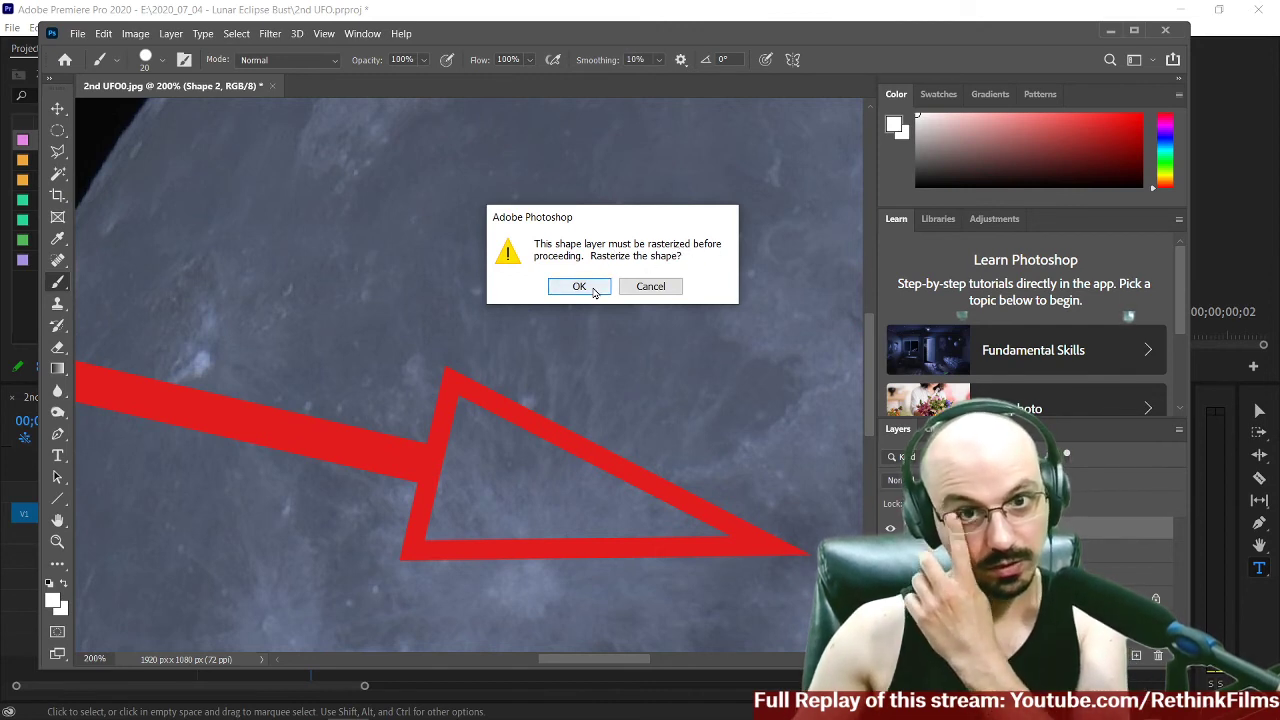
{"action": "left_click", "coordinate": [651, 288]}
{"action": "left_click", "coordinate": [1137, 656]}
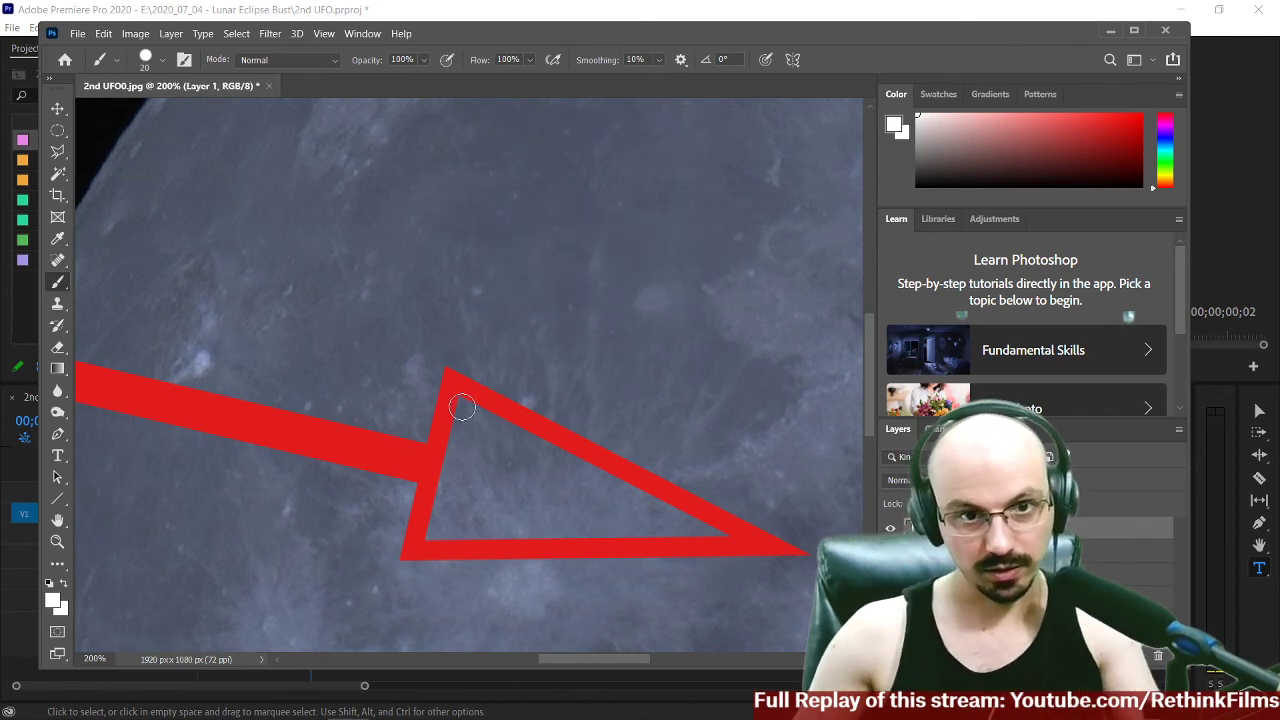
Undo the trial brush stroke and sample the arrow's red (e31c1c) as the foreground colour.
{"action": "left_click_drag", "start_coordinate": [458, 406], "coordinate": [501, 432]}
{"action": "key", "text": "ctrl+z"}
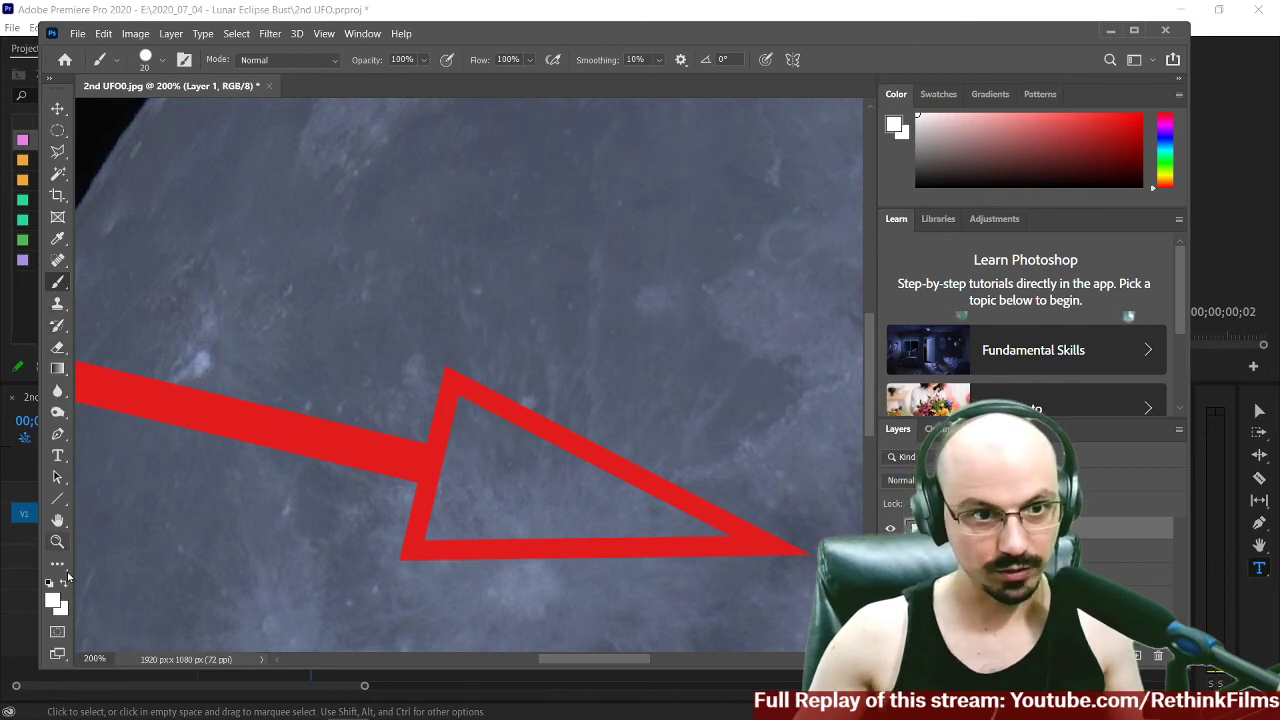
{"action": "left_click", "coordinate": [53, 599]}
{"action": "left_click", "coordinate": [375, 443]}
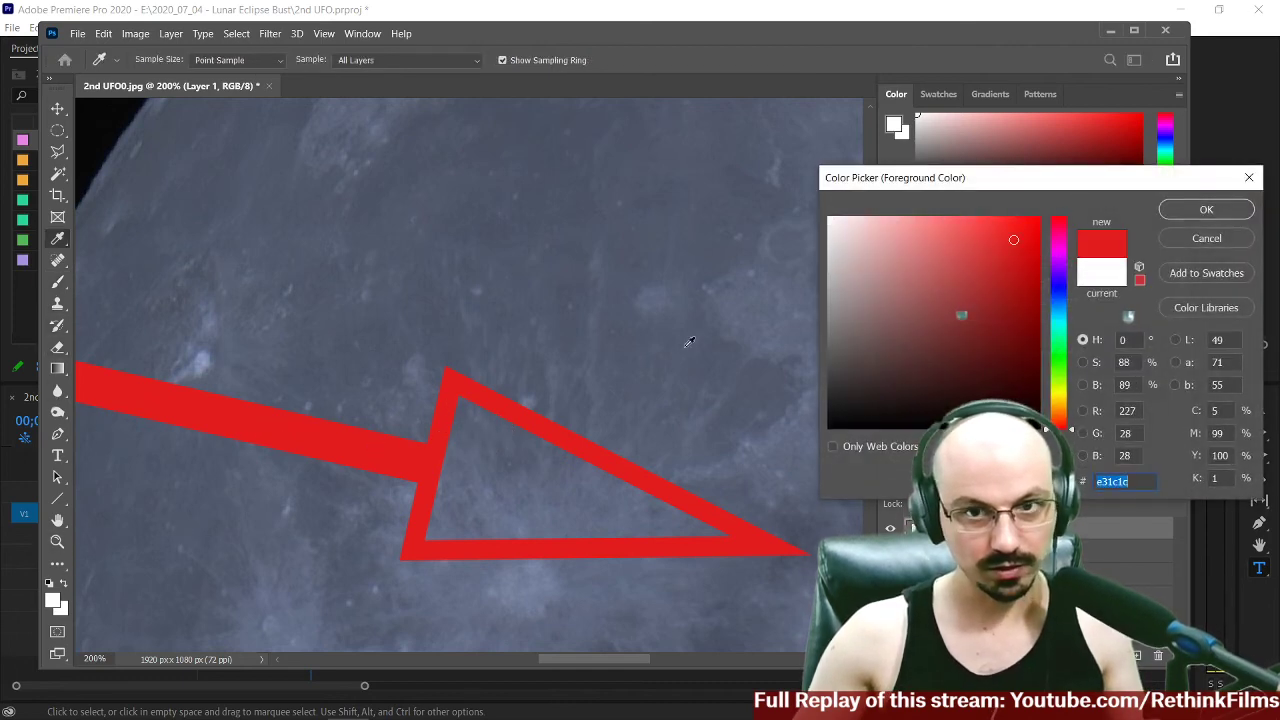
{"action": "left_click", "coordinate": [1206, 209]}
Paint the hollow inside of the arrowhead solid red on the new layer, redoing the first stroke.
{"action": "mouse_move", "coordinate": [469, 424]}
{"action": "left_mouse_down"}
{"action": "mouse_move", "coordinate": [462, 405]}
{"action": "mouse_move", "coordinate": [704, 524]}
{"action": "left_mouse_up"}
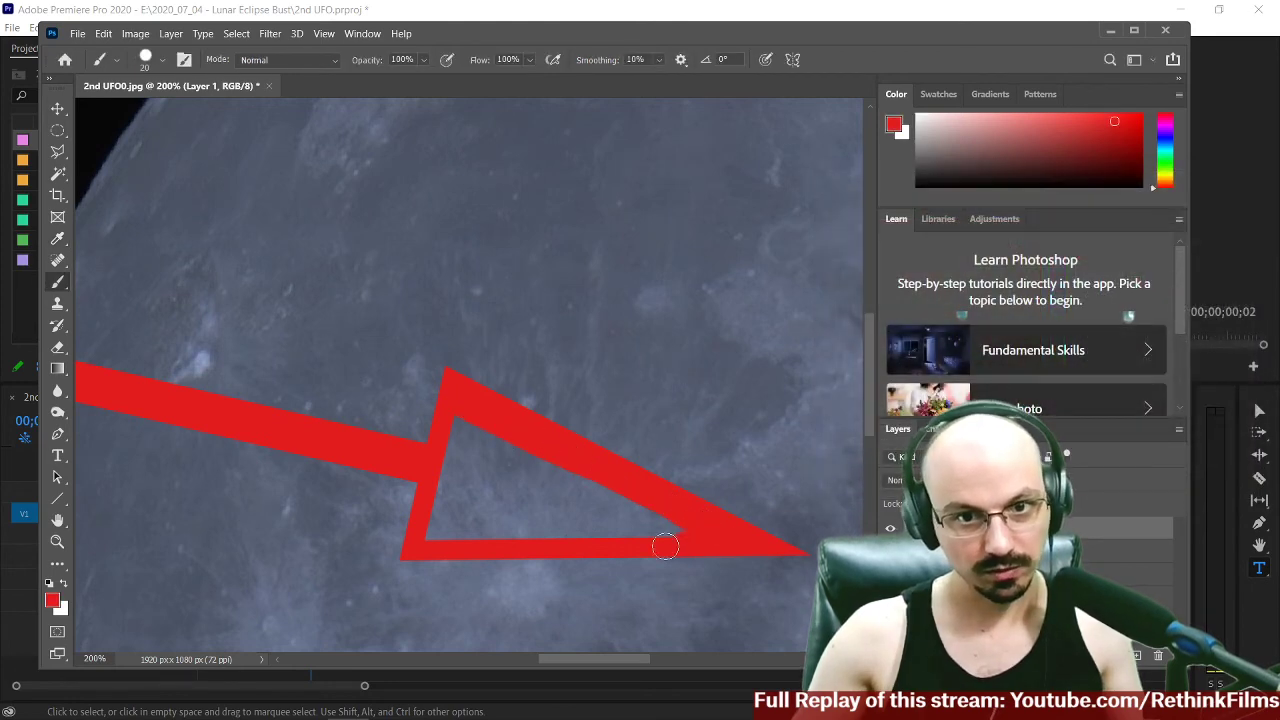
{"action": "key", "text": "ctrl+z"}
{"action": "left_click_drag", "start_coordinate": [464, 410], "coordinate": [572, 468]}
{"action": "mouse_move", "coordinate": [496, 424]}
{"action": "left_mouse_down"}
{"action": "mouse_move", "coordinate": [723, 529]}
{"action": "mouse_move", "coordinate": [436, 539]}
{"action": "mouse_move", "coordinate": [461, 425]}
{"action": "mouse_move", "coordinate": [449, 457]}
{"action": "mouse_move", "coordinate": [530, 463]}
{"action": "mouse_move", "coordinate": [646, 509]}
{"action": "mouse_move", "coordinate": [646, 526]}
{"action": "mouse_move", "coordinate": [666, 531]}
{"action": "mouse_move", "coordinate": [451, 520]}
{"action": "mouse_move", "coordinate": [469, 457]}
{"action": "mouse_move", "coordinate": [569, 494]}
{"action": "mouse_move", "coordinate": [563, 510]}
{"action": "mouse_move", "coordinate": [457, 500]}
{"action": "mouse_move", "coordinate": [537, 502]}
{"action": "left_mouse_up"}
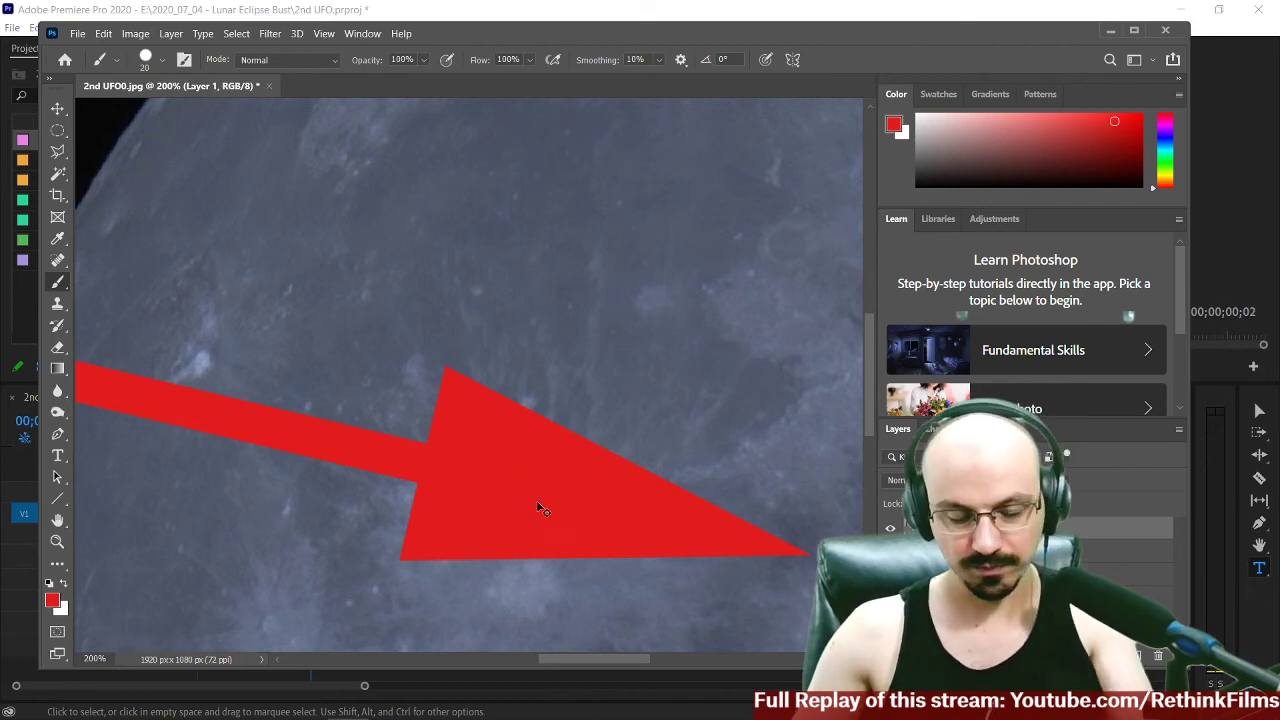
{"action": "scroll", "coordinate": [537, 502], "scroll_direction": "down", "scroll_amount": 3}
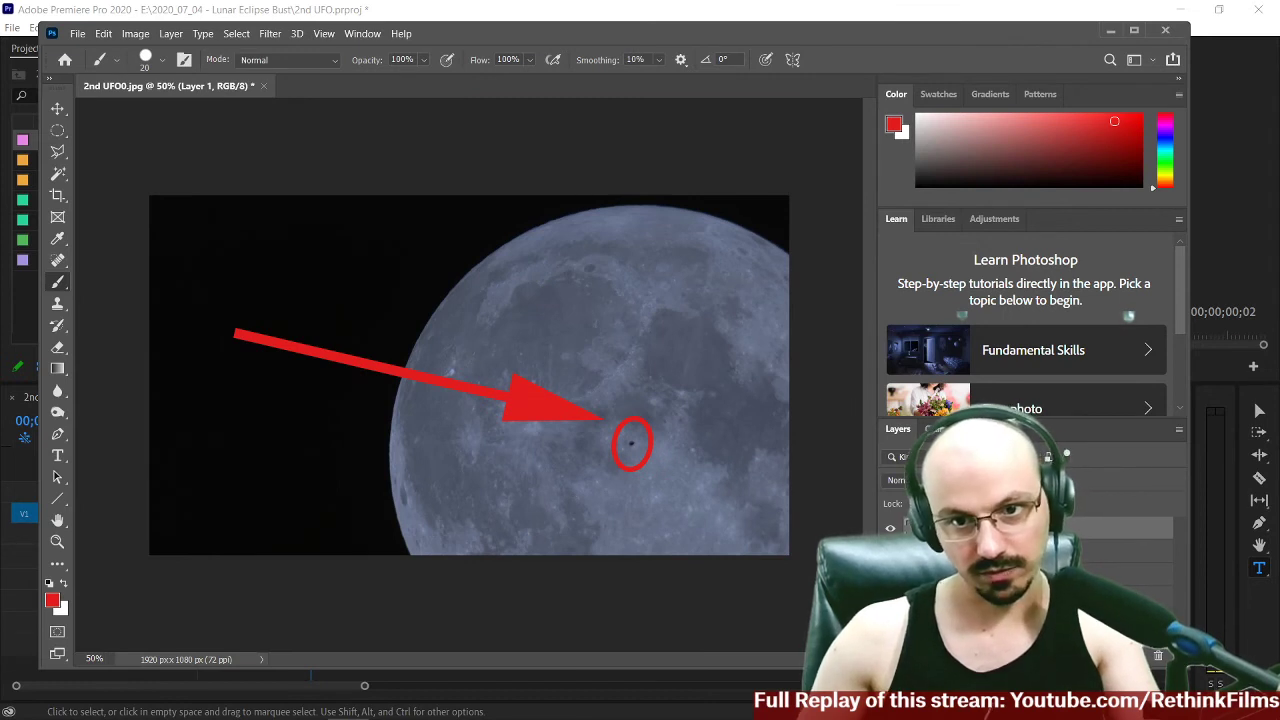
{"action": "key", "text": "ctrl+z"}
{"action": "key", "text": "ctrl+shift+z"}
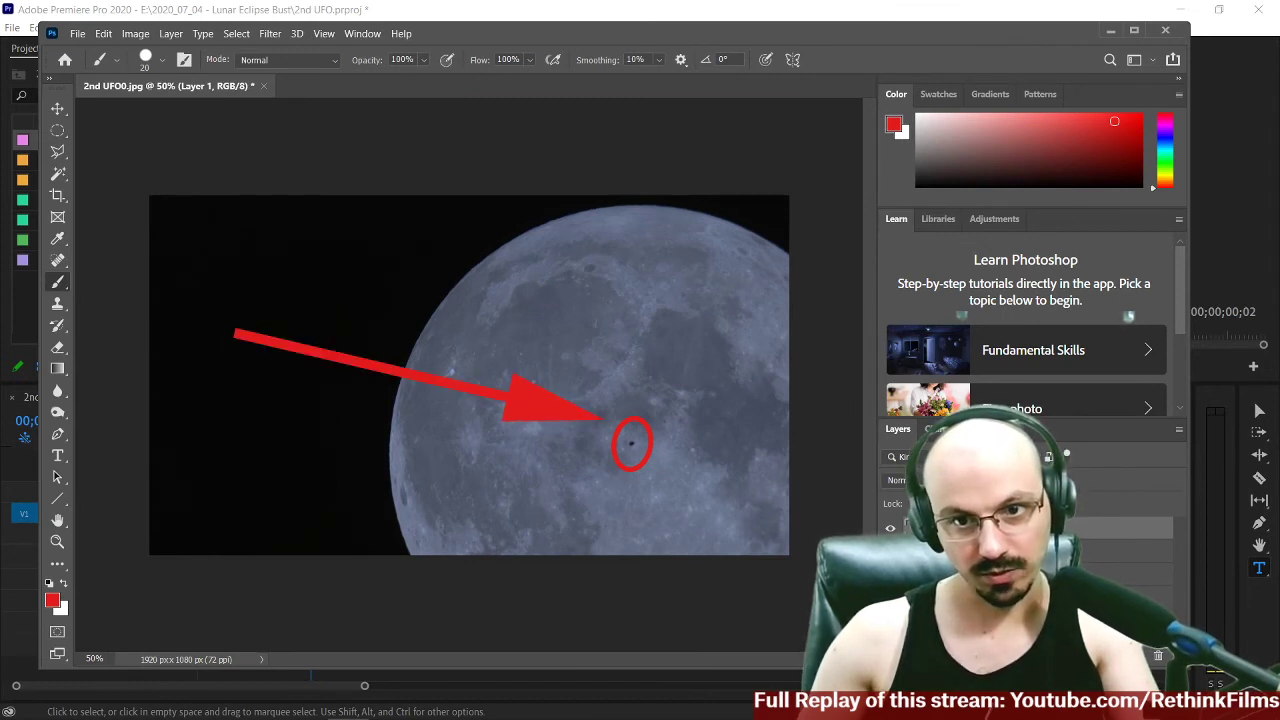
{"action": "key", "text": "ctrl+z"}
{"action": "key", "text": "ctrl+shift+z"}
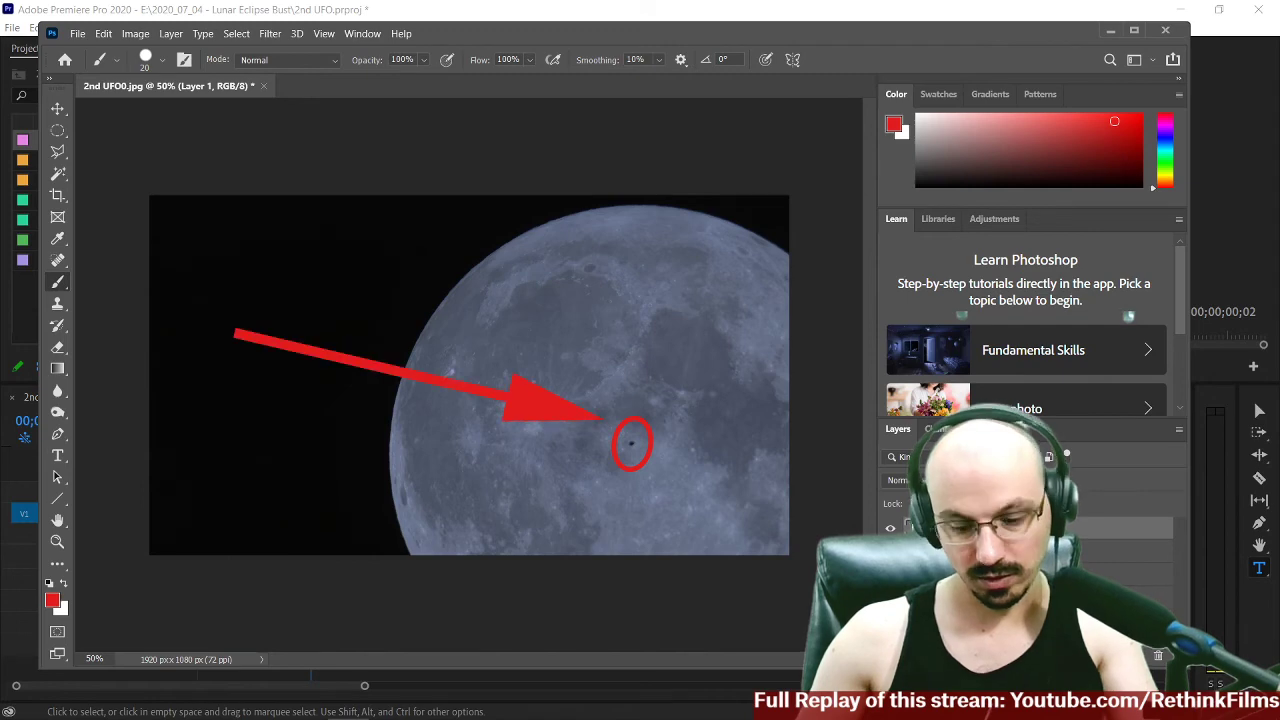
Rotate the arrow together with its painted fill layer about 3.4° clockwise.
{"action": "left_click", "coordinate": [990, 551], "text": "shift"}
{"action": "left_click", "coordinate": [103, 33]}
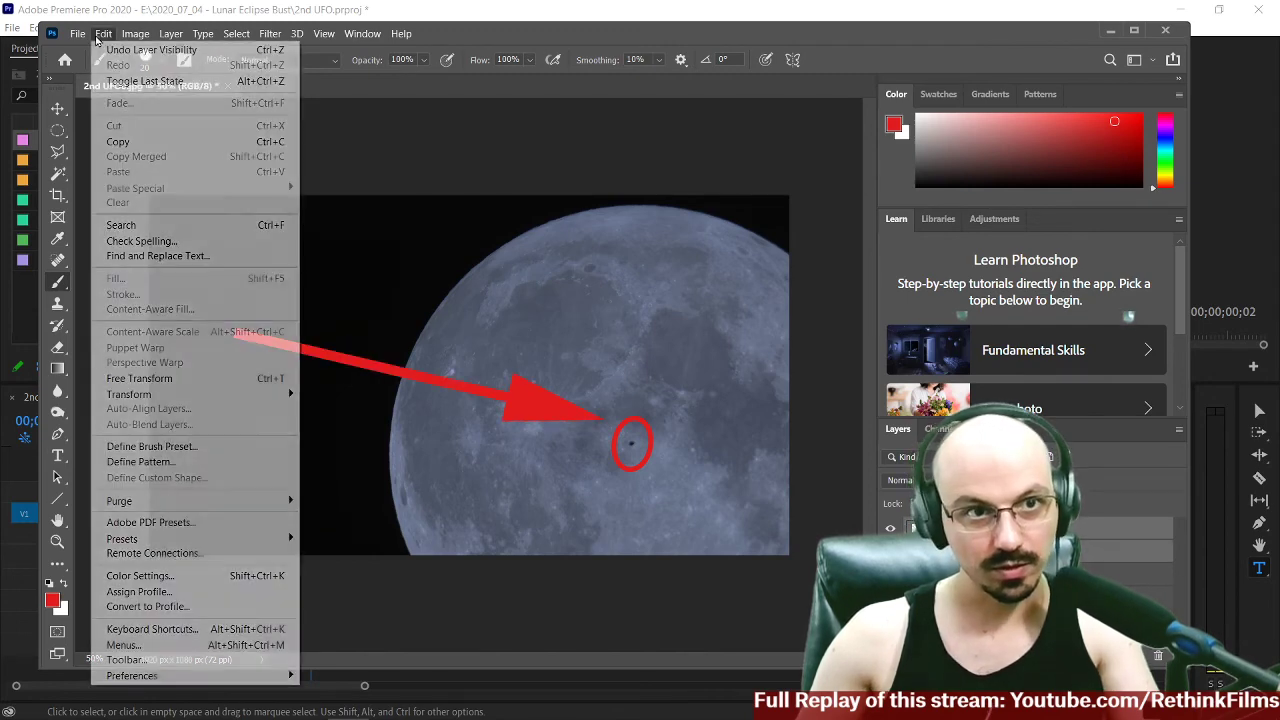
{"action": "mouse_move", "coordinate": [270, 396]}
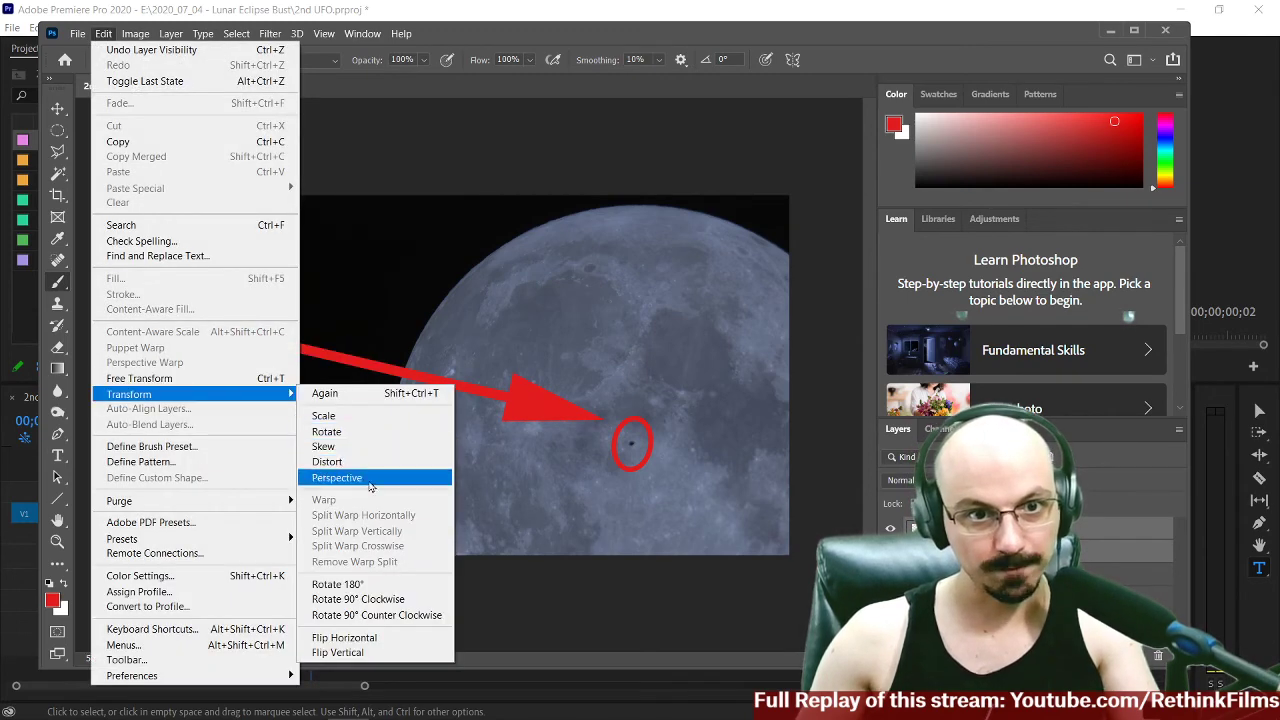
{"action": "left_click", "coordinate": [385, 431]}
{"action": "mouse_move", "coordinate": [225, 314]}
{"action": "left_mouse_down"}
{"action": "mouse_move", "coordinate": [217, 291]}
{"action": "mouse_move", "coordinate": [219, 306]}
{"action": "left_mouse_up"}
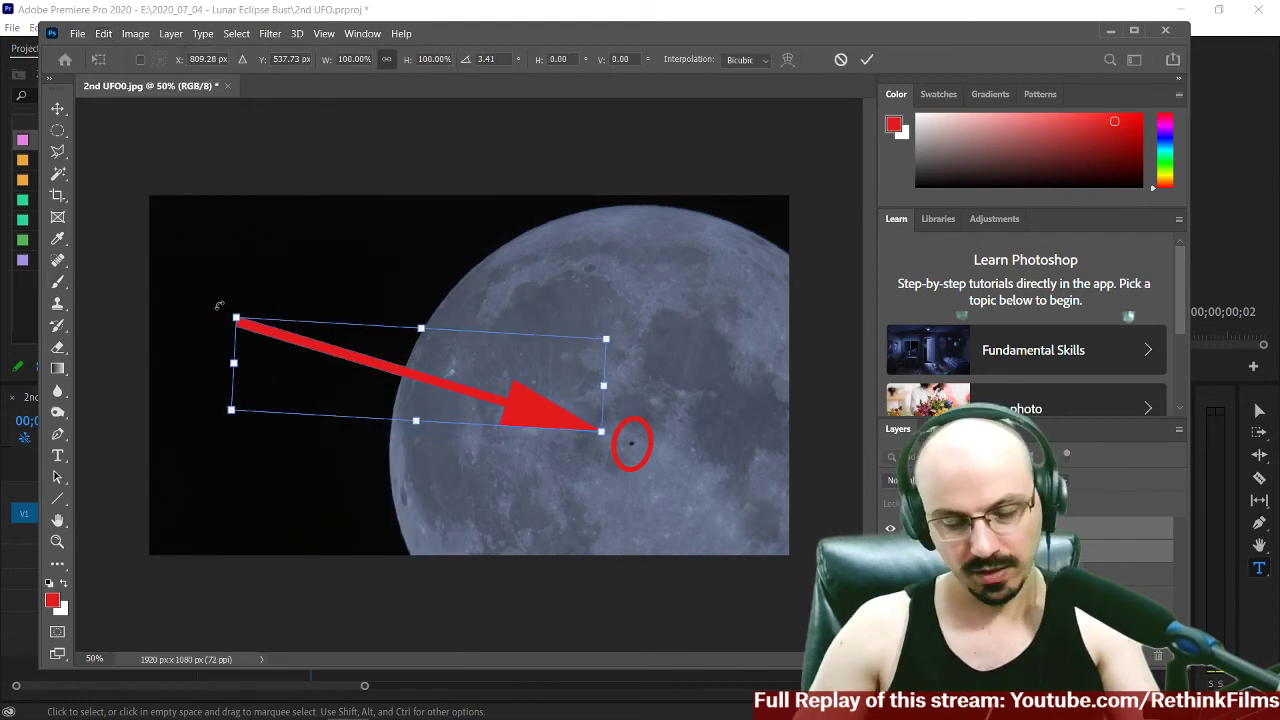
{"action": "key", "text": "Return"}
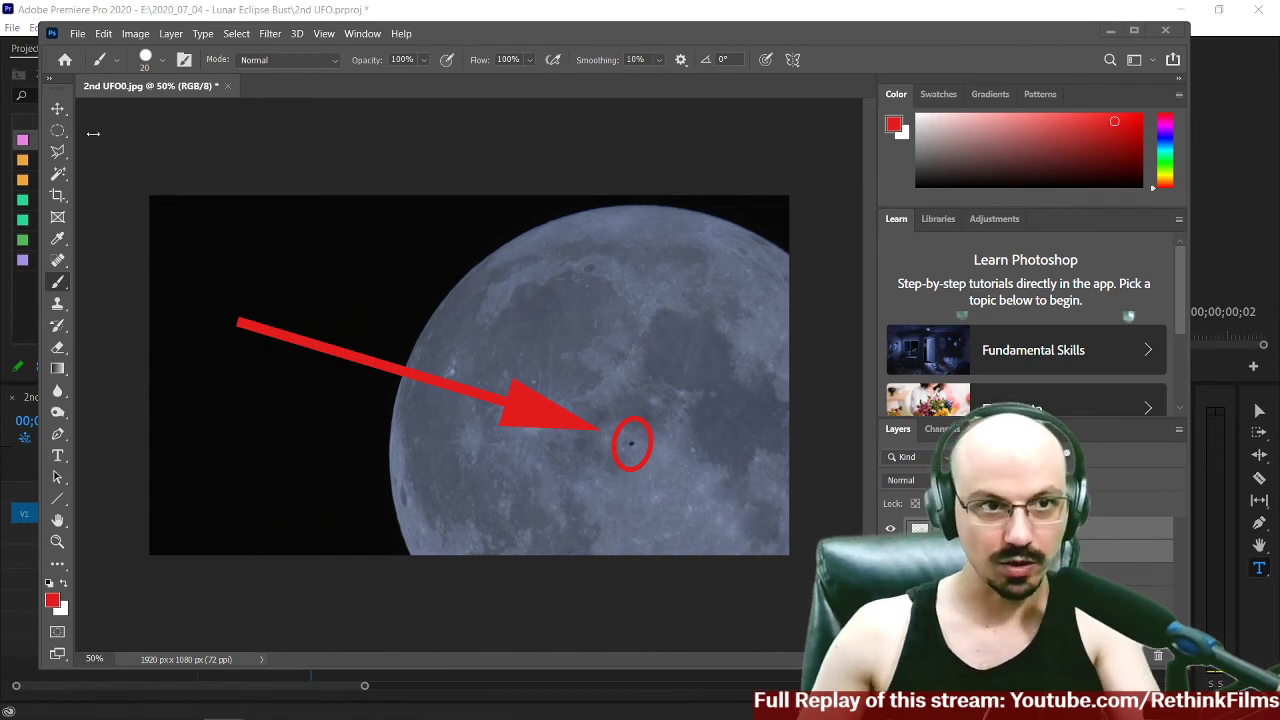
Add the text "Balloon" on the dark sky above the arrow's tail.
{"action": "mouse_move", "coordinate": [392, 716]}
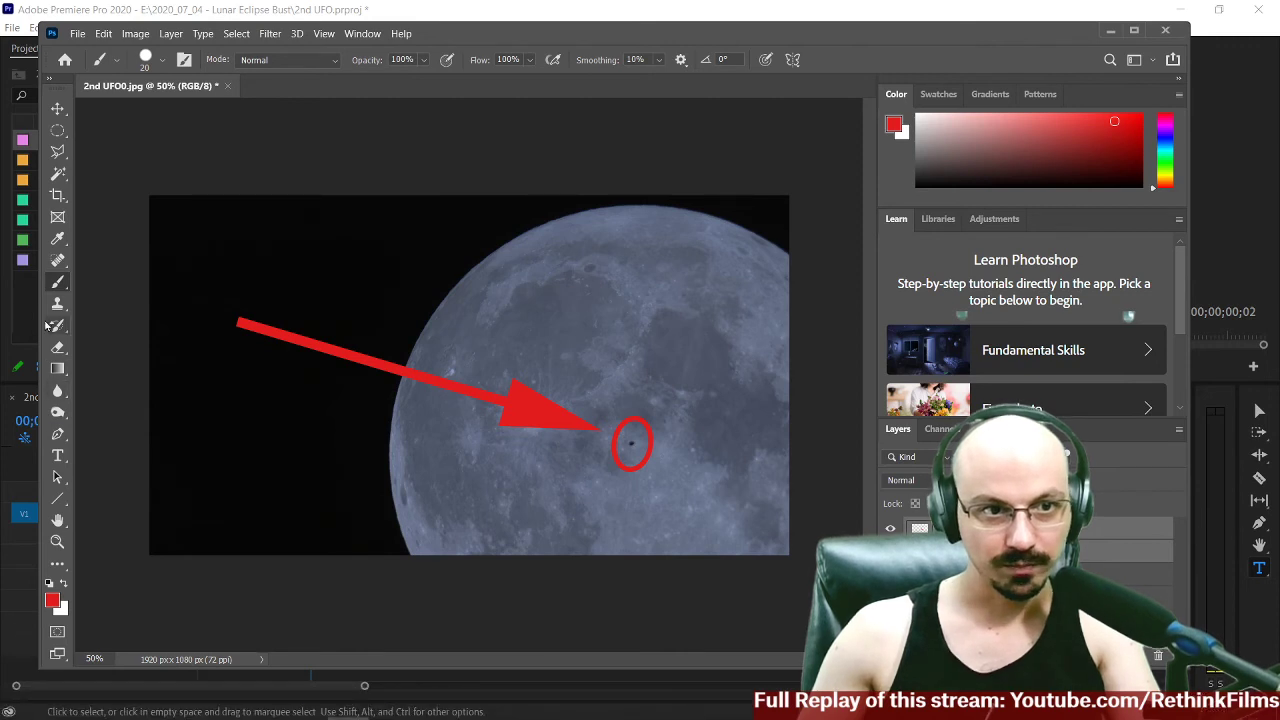
{"action": "left_click", "coordinate": [57, 456]}
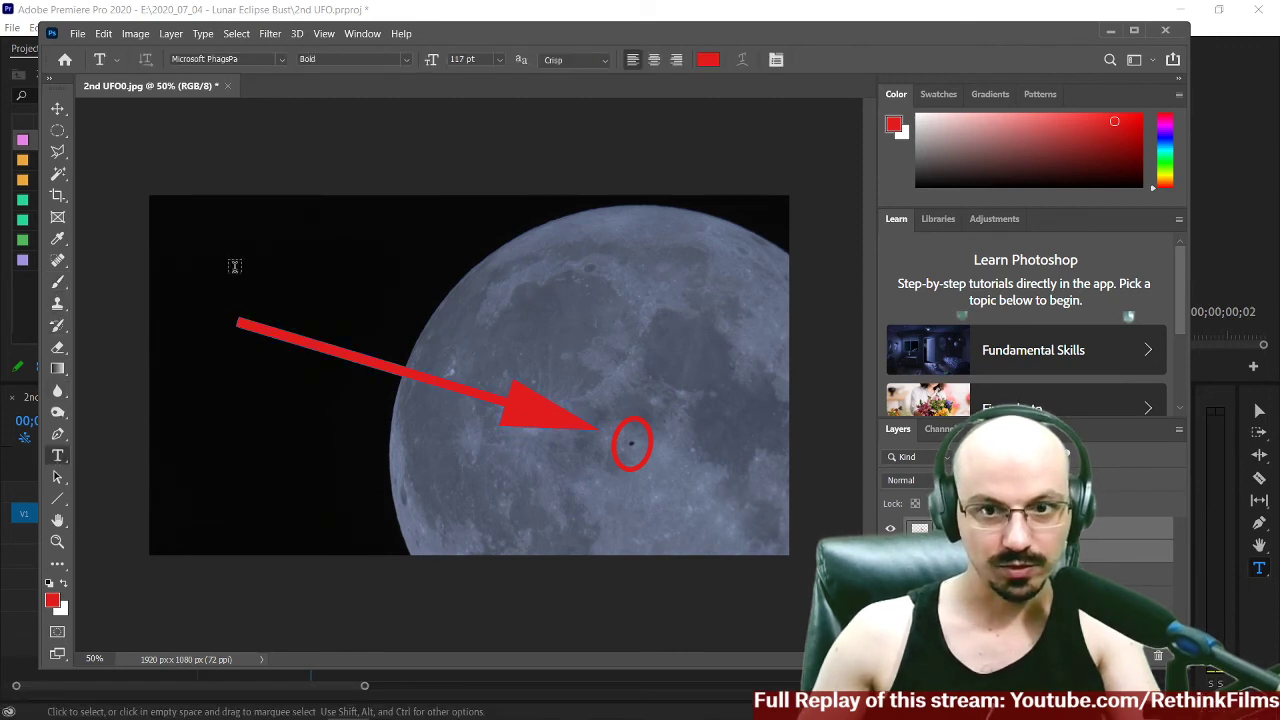
{"action": "left_click", "coordinate": [235, 266]}
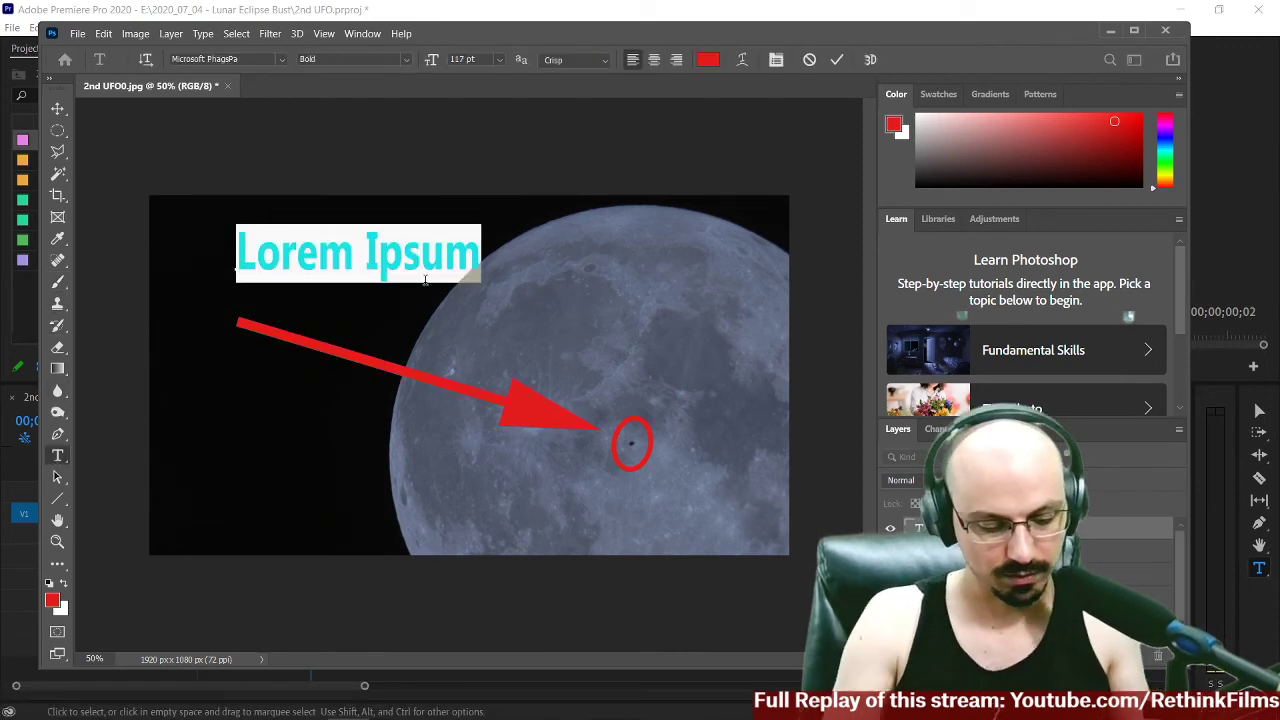
{"action": "type", "text": "Balloo"}
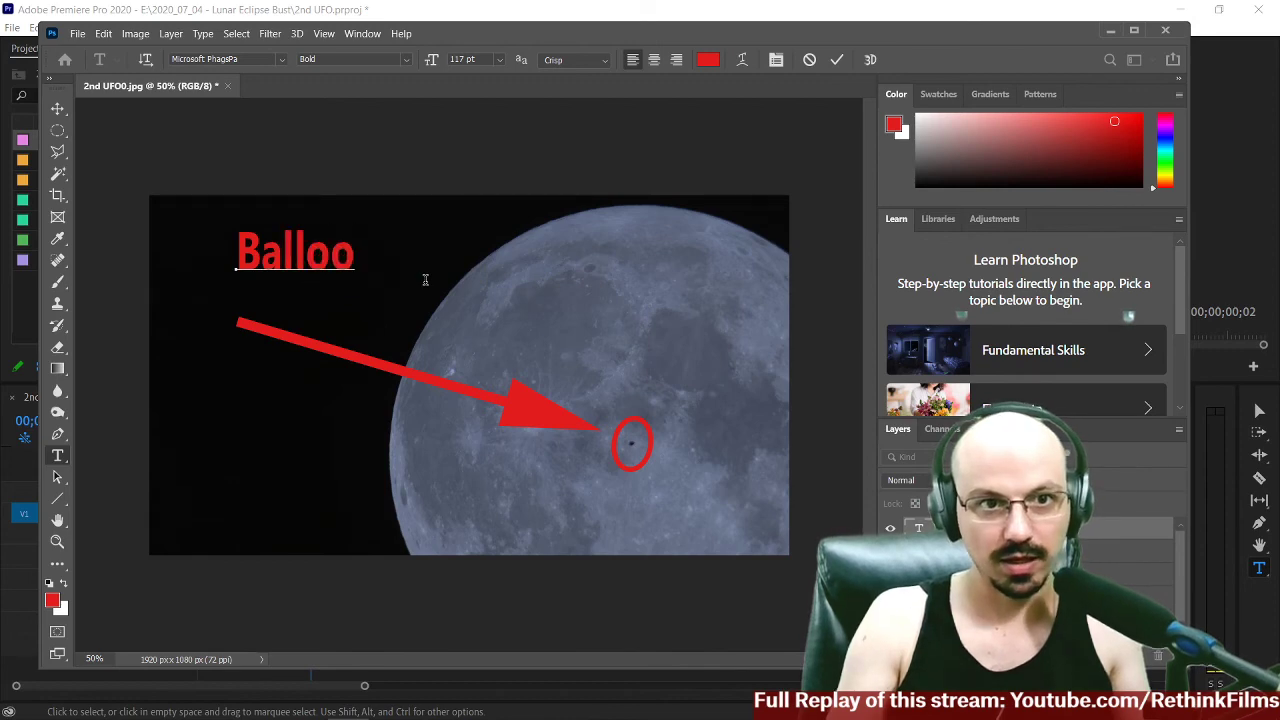
{"action": "type", "text": "n"}
Change the colour of the "Balloon" text to white.
{"action": "left_click_drag", "start_coordinate": [238, 260], "coordinate": [380, 257]}
{"action": "left_click", "coordinate": [64, 607]}
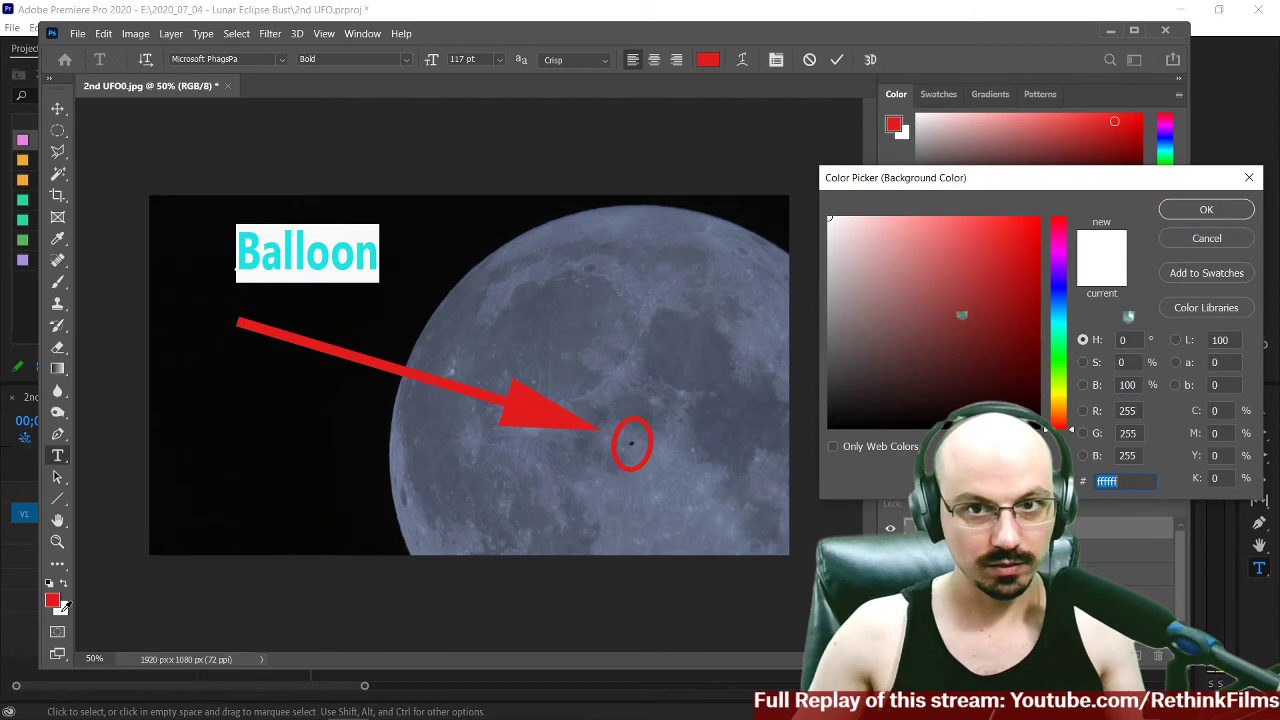
{"action": "left_click", "coordinate": [1206, 238]}
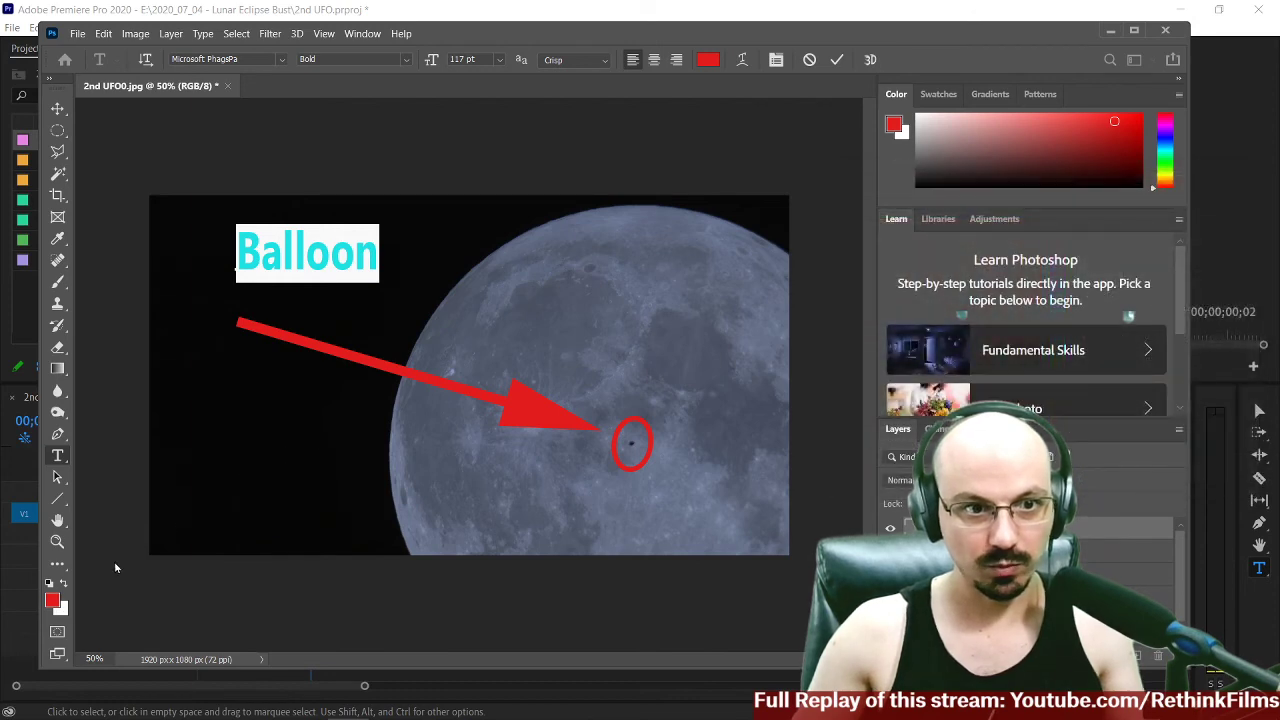
{"action": "left_click", "coordinate": [53, 602]}
{"action": "left_click", "coordinate": [836, 223]}
{"action": "left_click", "coordinate": [1206, 209]}
{"action": "left_click", "coordinate": [58, 110]}
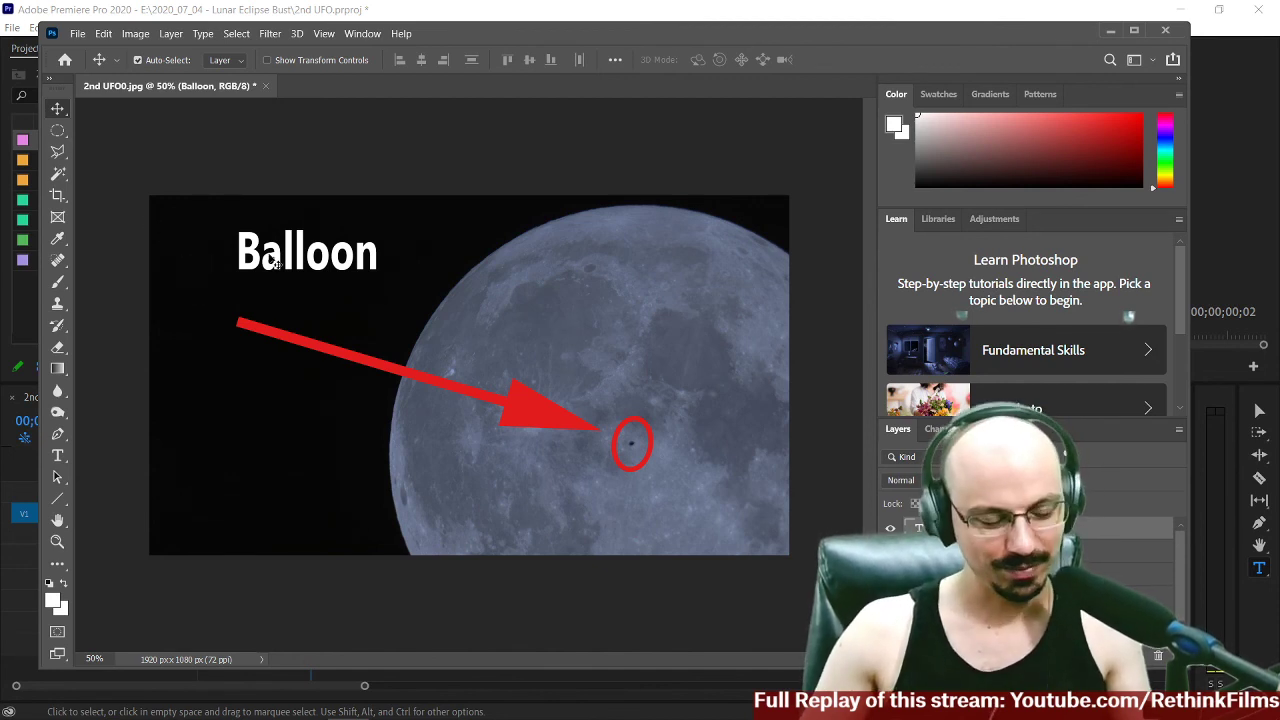
Extend the caption's wording to "A Balloon!".
{"action": "left_click", "coordinate": [60, 458]}
{"action": "left_click", "coordinate": [240, 259]}
{"action": "type", "text": "A"}
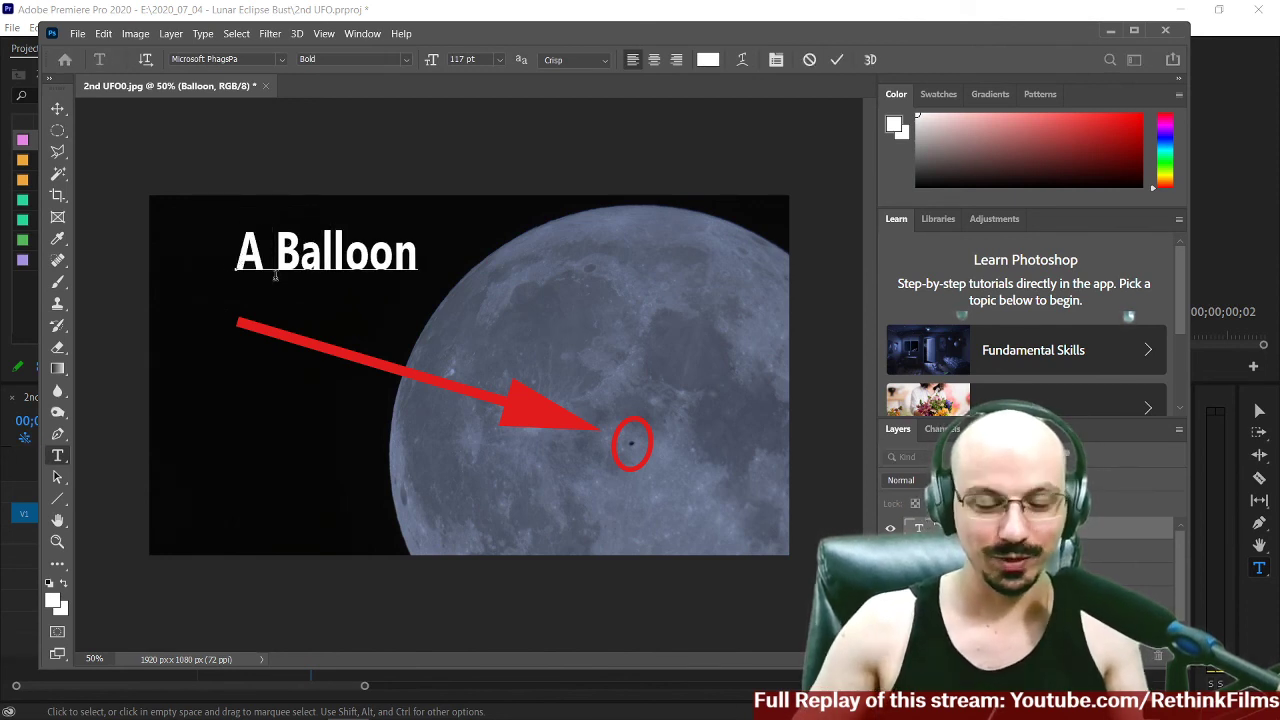
{"action": "key", "text": "Right"}
{"action": "key", "text": "Right"}
{"action": "key", "text": "Right"}
{"action": "key", "text": "Right"}
{"action": "key", "text": "Right"}
{"action": "key", "text": "Right"}
{"action": "type", "text": "!"}
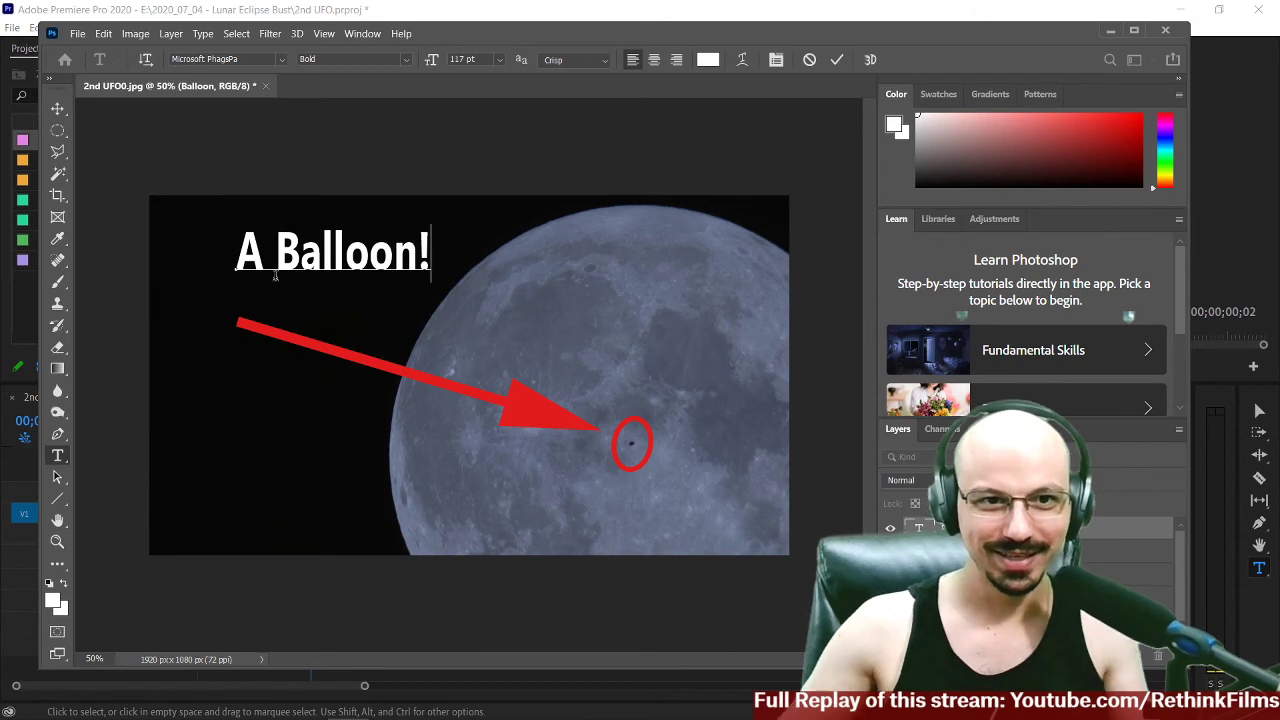
Move the "A Balloon!" text left and down so it sits closer to the arrow's tail.
{"action": "left_click", "coordinate": [57, 107]}
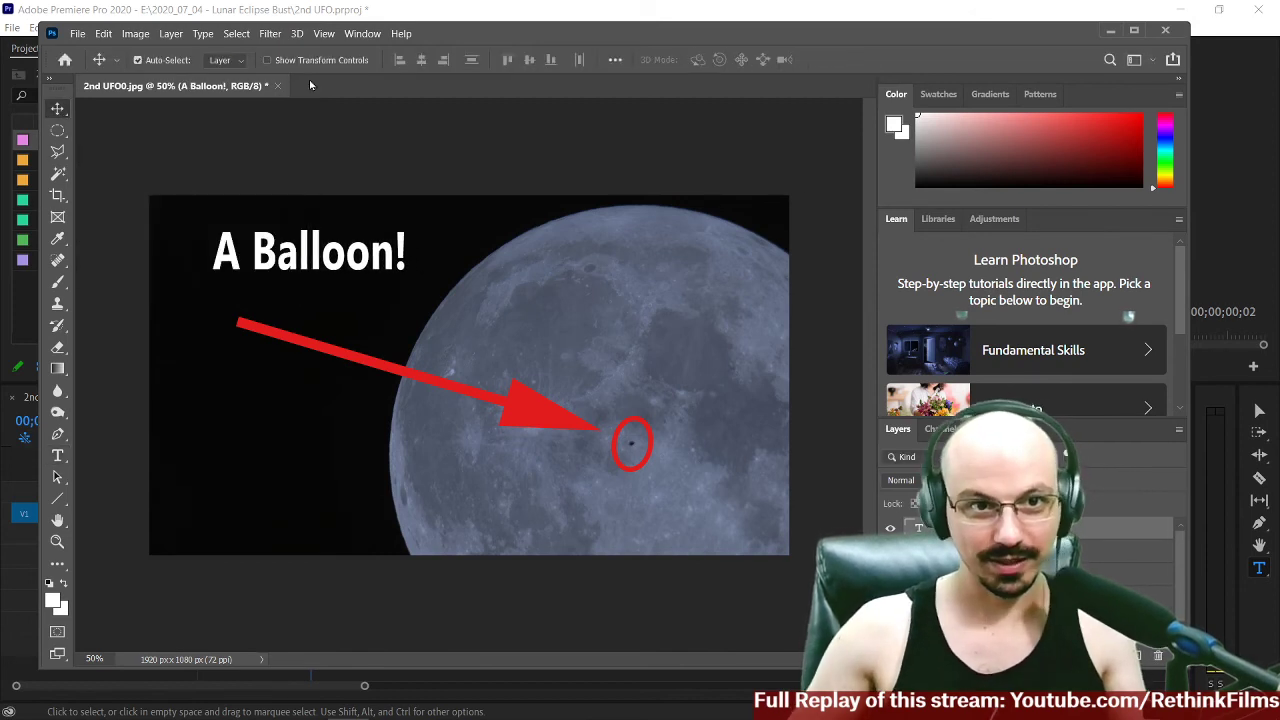
{"action": "key", "text": "shift+Left"}
{"action": "key", "text": "shift+Left"}
{"action": "key", "text": "shift+Left"}
{"action": "key", "text": "shift+Left"}
{"action": "key", "text": "shift+Left"}
{"action": "key", "text": "shift+Down"}
{"action": "key", "text": "shift+Down"}
{"action": "key", "text": "shift+Down"}
{"action": "key", "text": "shift+Down"}
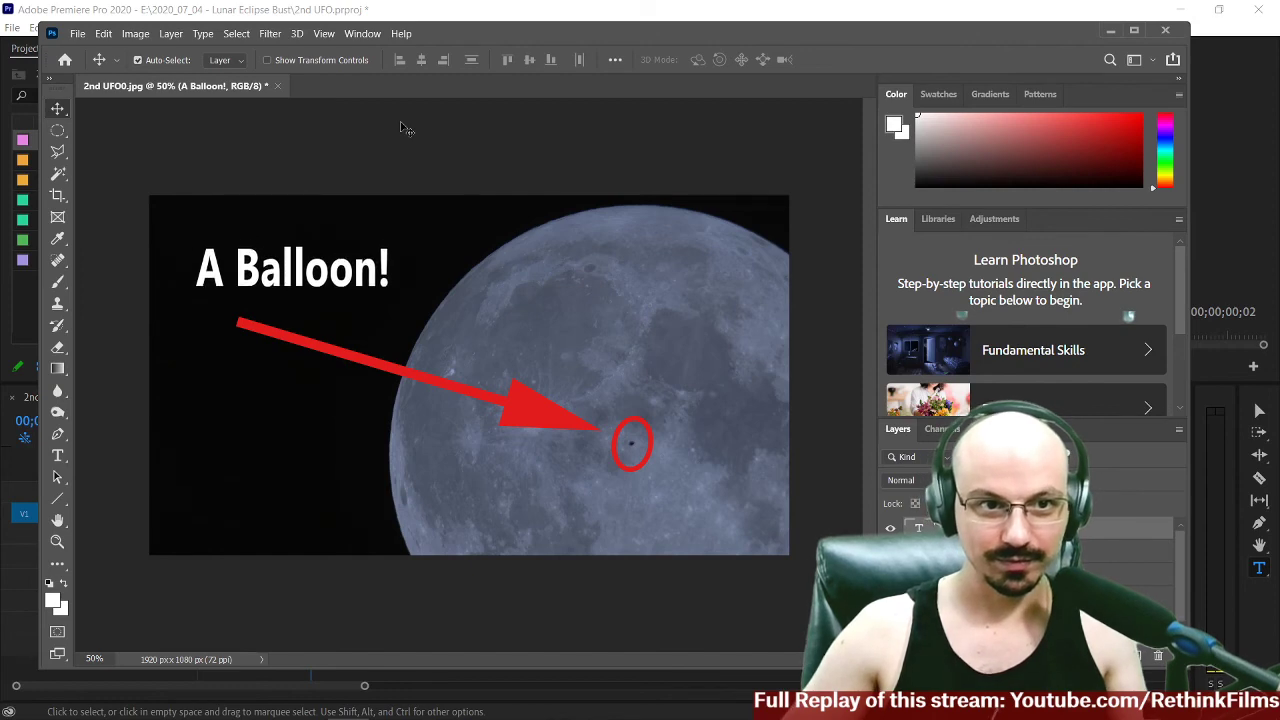
{"action": "key", "text": "shift+Left"}
{"action": "key", "text": "shift+Down"}
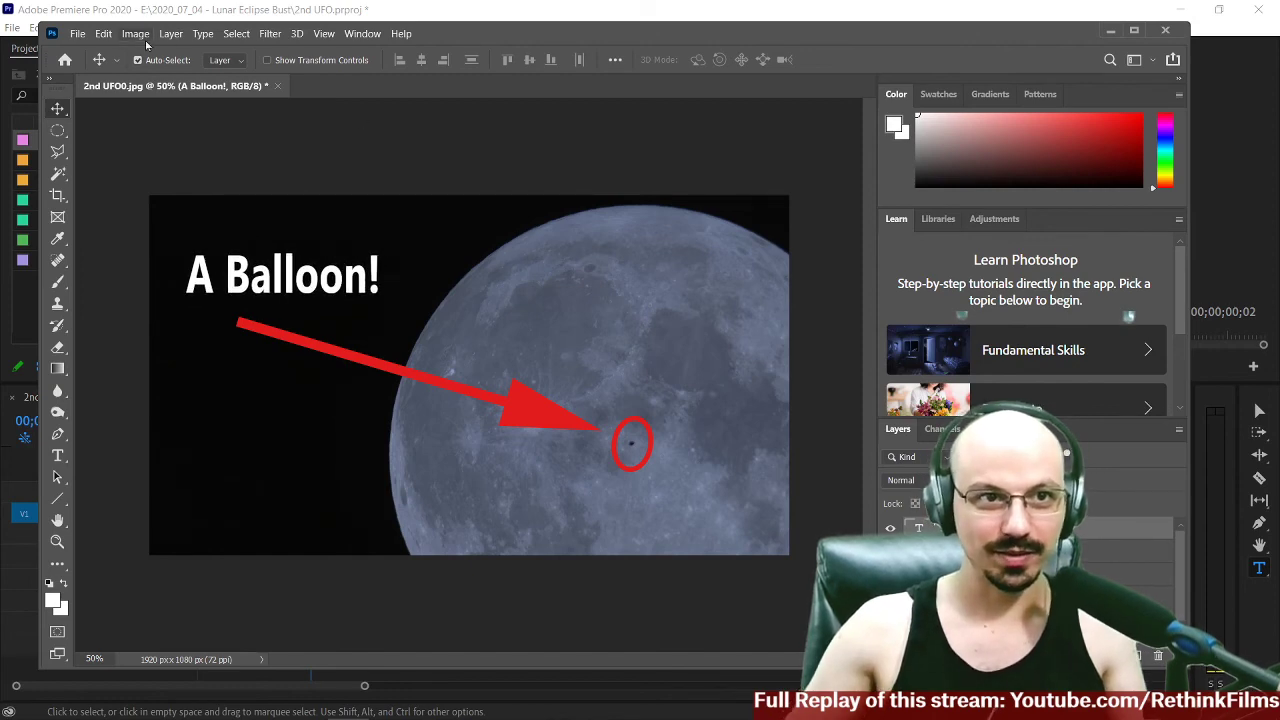
Rotate the "A Balloon!" text about 10.8° counterclockwise so it slants upward.
{"action": "left_click", "coordinate": [104, 34]}
{"action": "mouse_move", "coordinate": [178, 396]}
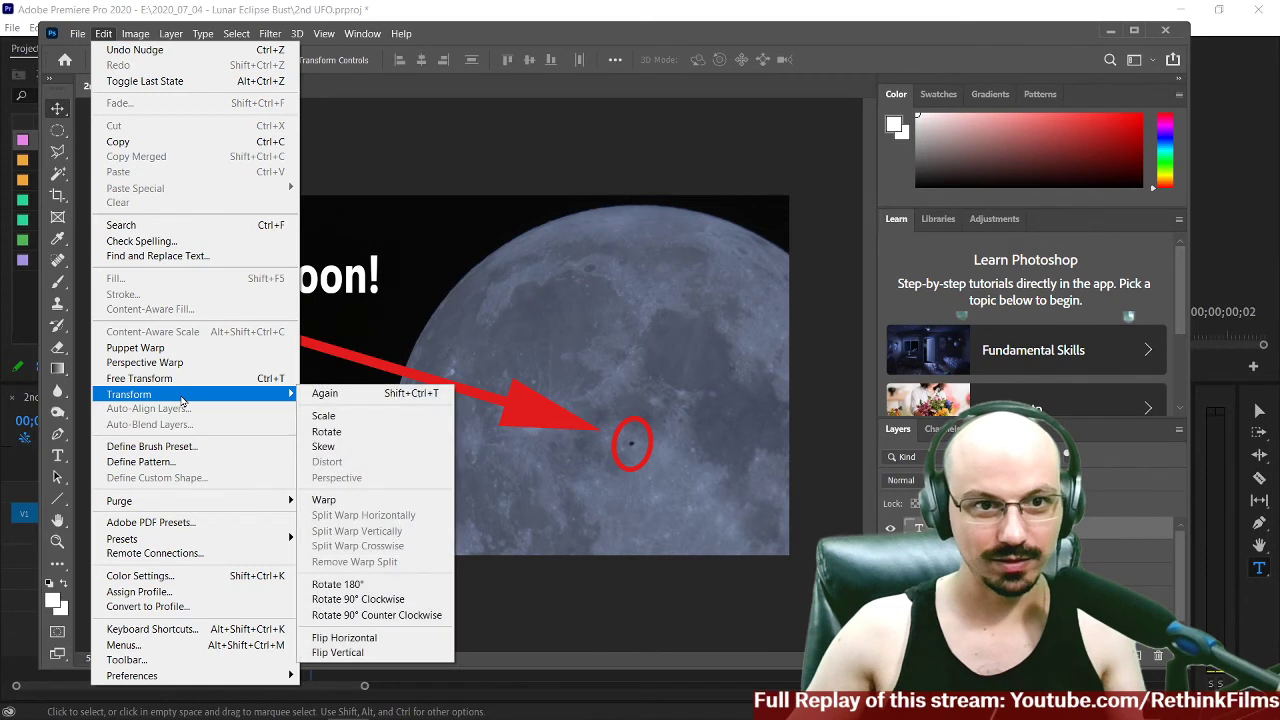
{"action": "left_click", "coordinate": [326, 431]}
{"action": "left_click_drag", "start_coordinate": [164, 312], "coordinate": [170, 332]}
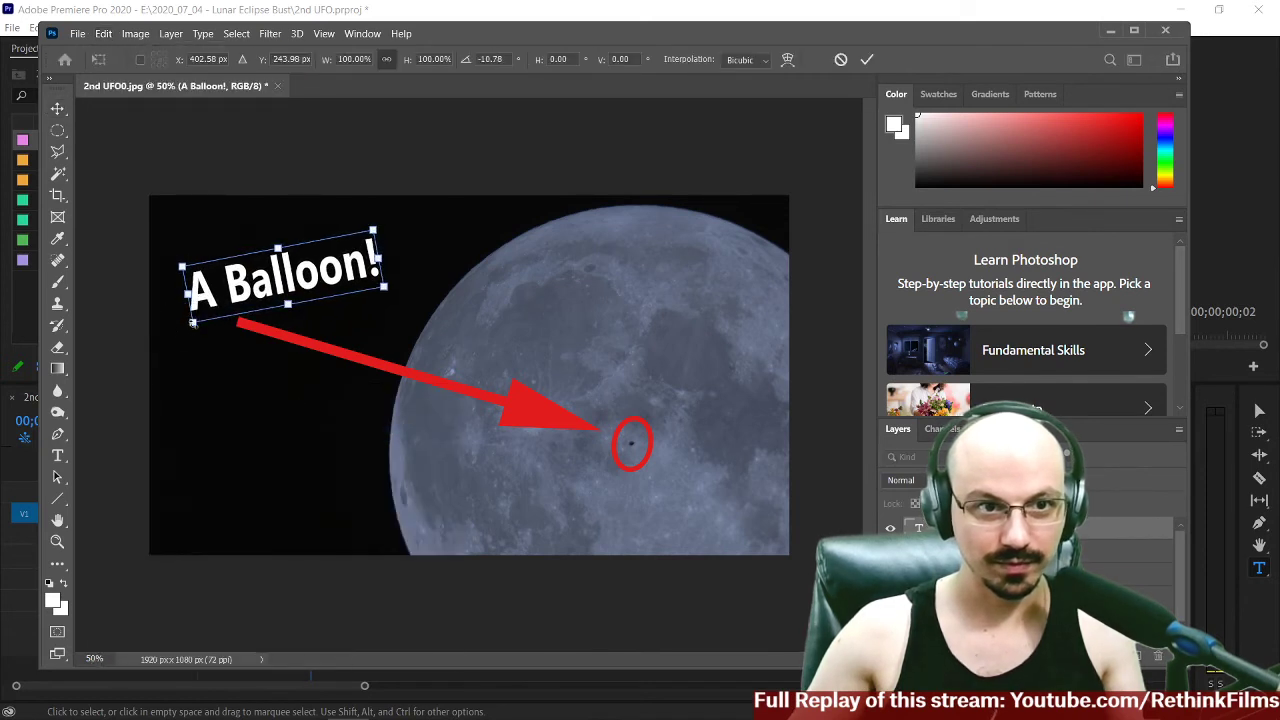
{"action": "key", "text": "Return"}
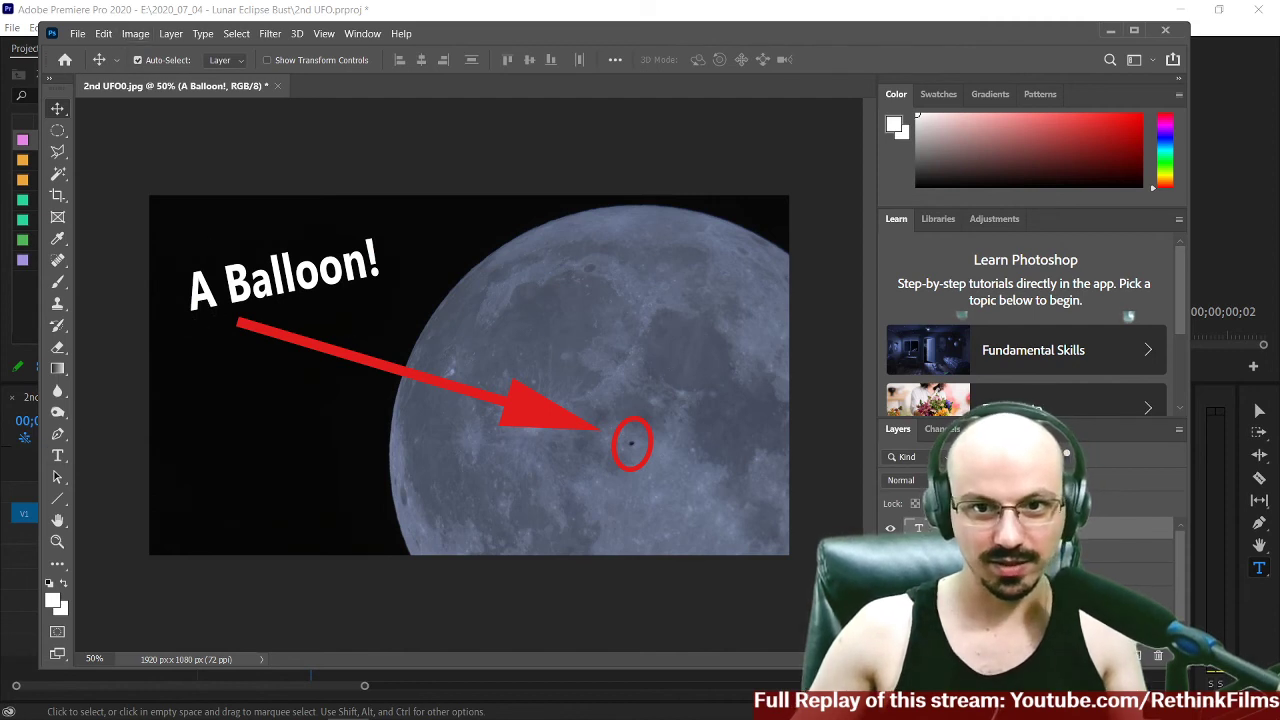
Switch to the Type tool and dismiss the layer style settings without applying any effect.
{"action": "key", "text": "t"}
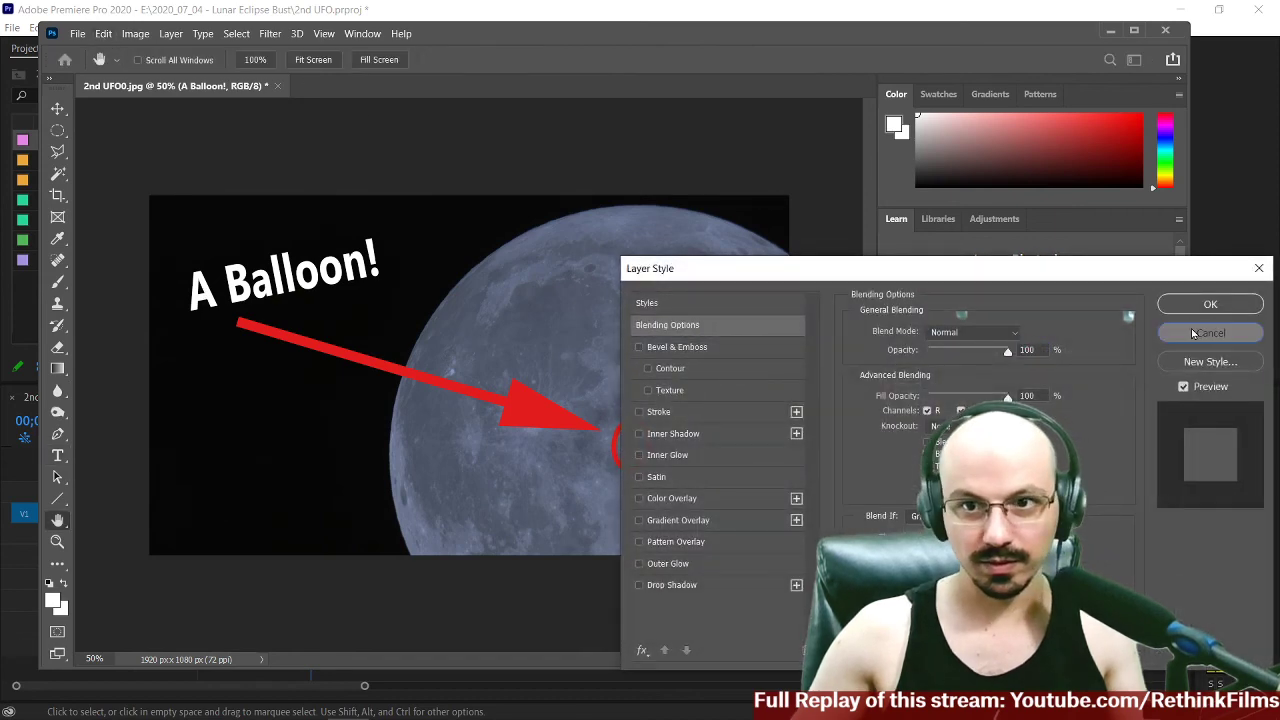
{"action": "left_click", "coordinate": [1210, 333]}
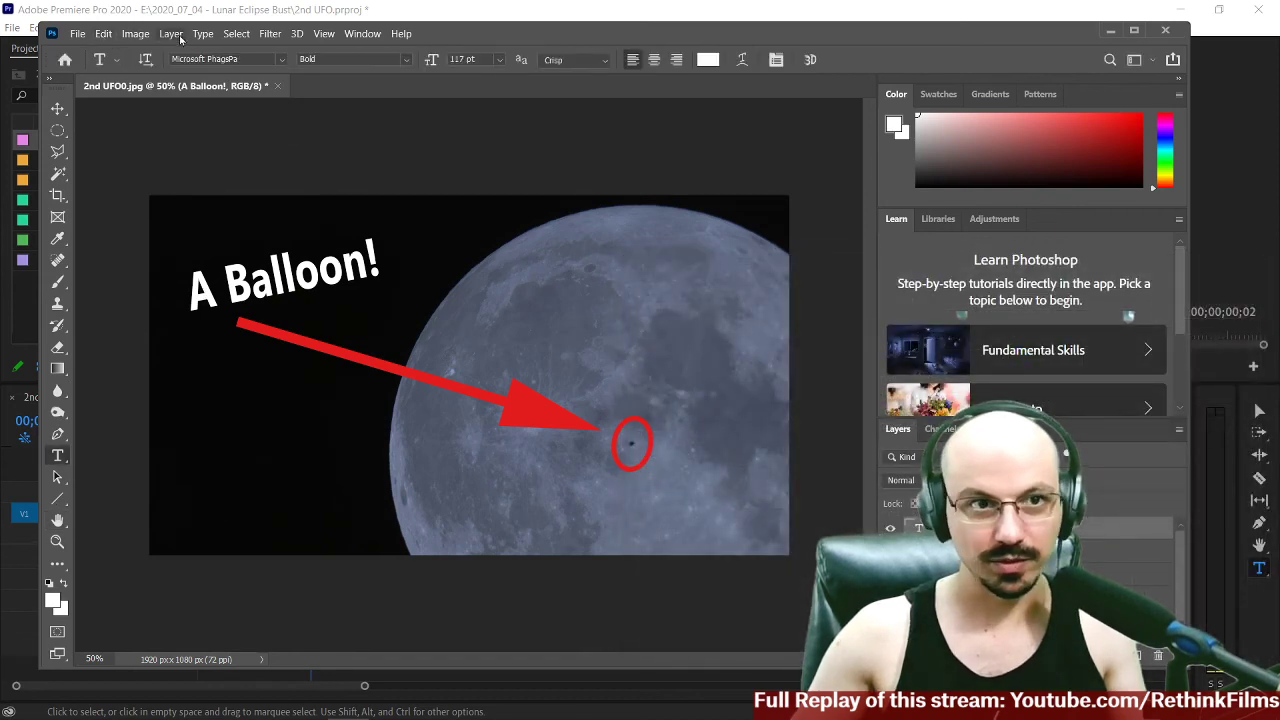
Scale the "A Balloon!" caption up proportionally to about 131% and apply the transform.
{"action": "left_click", "coordinate": [103, 33]}
{"action": "mouse_move", "coordinate": [160, 400]}
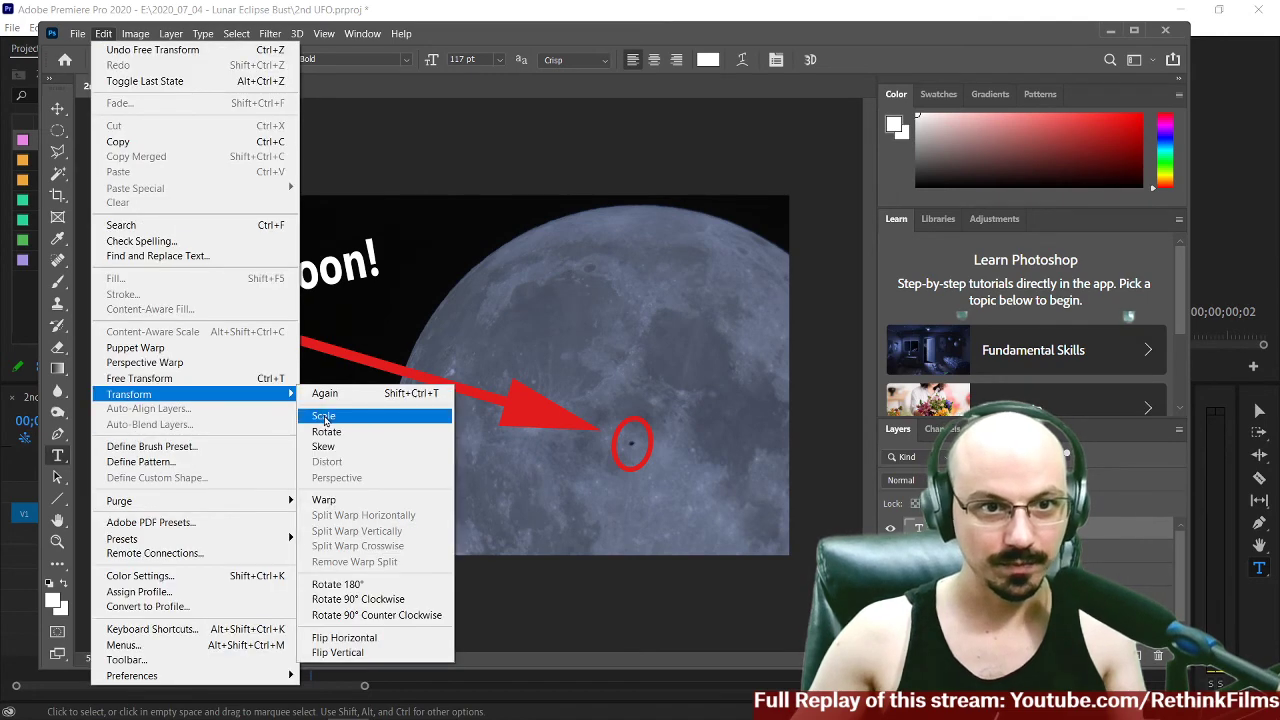
{"action": "left_click", "coordinate": [325, 418]}
{"action": "left_click_drag", "start_coordinate": [179, 322], "coordinate": [119, 351]}
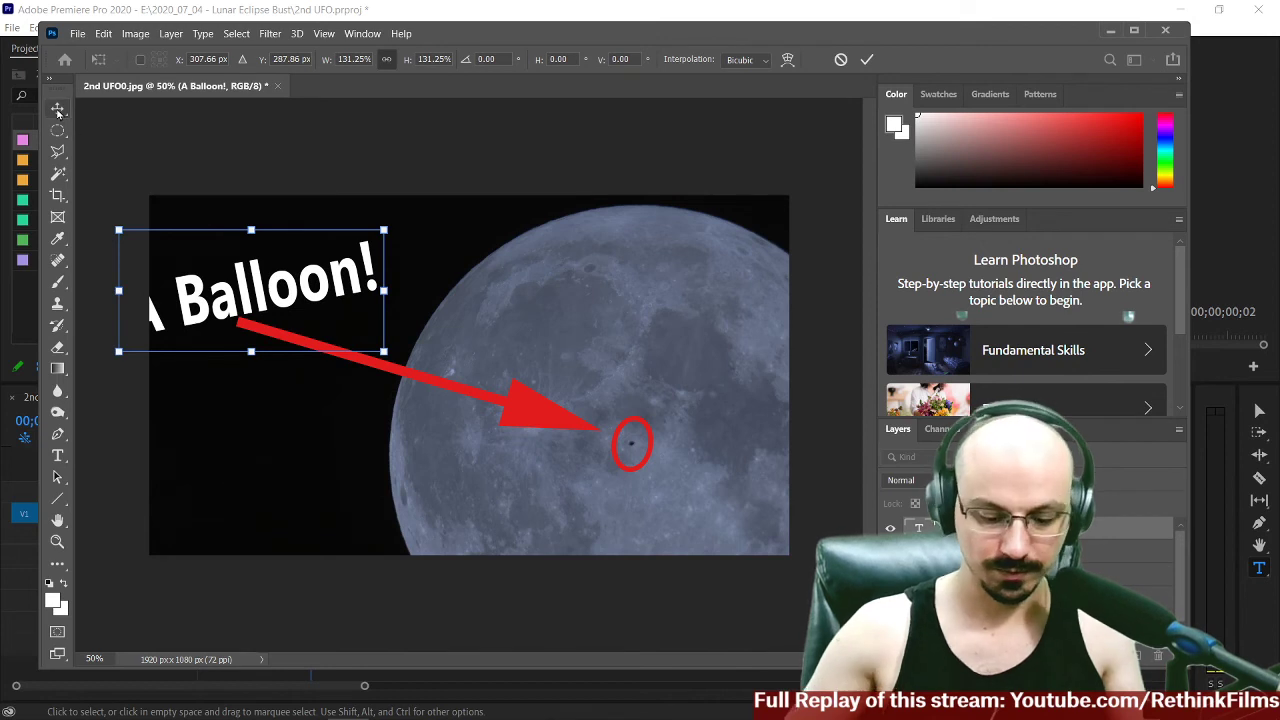
{"action": "key", "text": "Return"}
Nudge the enlarged "A Balloon!" caption right and slightly up so it sits fully inside the image above the arrow's tail.
{"action": "key", "text": "shift+Right"}
{"action": "key", "text": "shift+Right"}
{"action": "key", "text": "shift+Right"}
{"action": "key", "text": "shift+Right"}
{"action": "key", "text": "shift+Right"}
{"action": "key", "text": "shift+Right"}
{"action": "key", "text": "shift+Right"}
{"action": "key", "text": "shift+Right"}
{"action": "key", "text": "shift+Right"}
{"action": "key", "text": "shift+Right"}
{"action": "key", "text": "shift+Up"}
{"action": "key", "text": "shift+Up"}
{"action": "key", "text": "shift+Up"}
{"action": "key", "text": "shift+Left"}
{"action": "key", "text": "shift+Down"}
{"action": "key", "text": "shift+Down"}
{"action": "key", "text": "shift+Down"}
{"action": "key", "text": "shift+Down"}
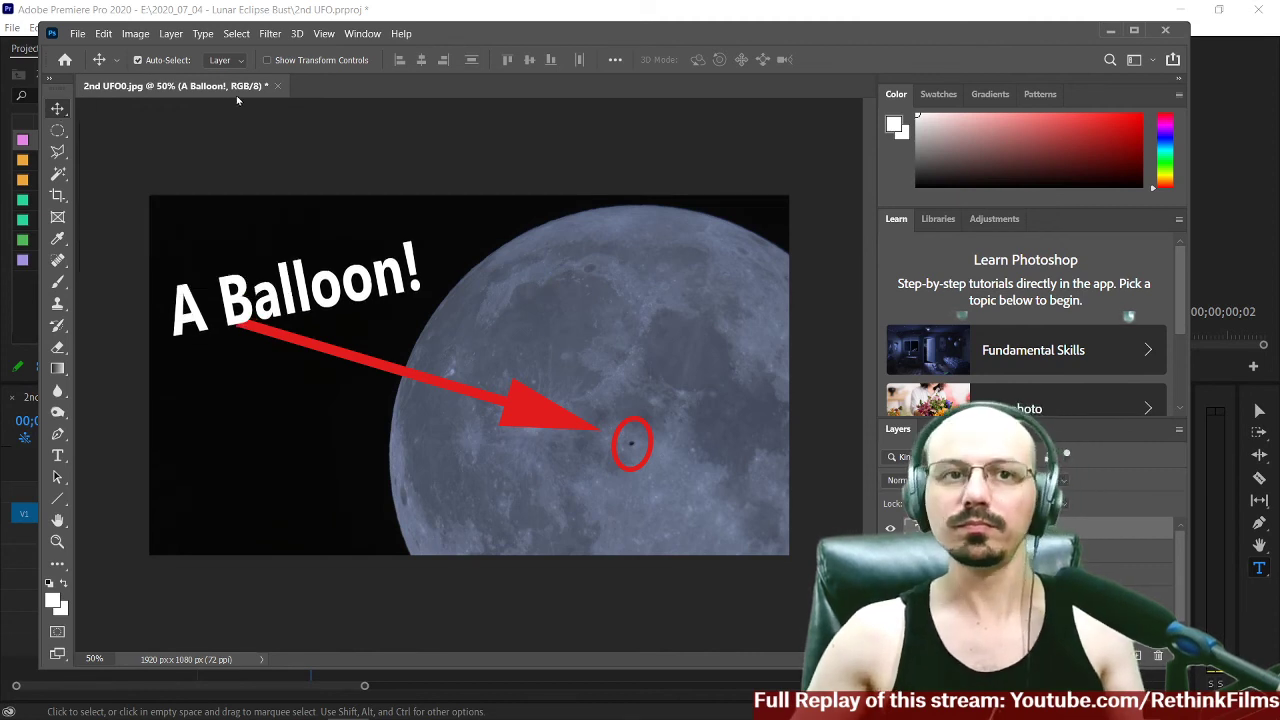
{"action": "key", "text": "shift+Up"}
{"action": "key", "text": "shift+Up"}
{"action": "key", "text": "shift+Up"}
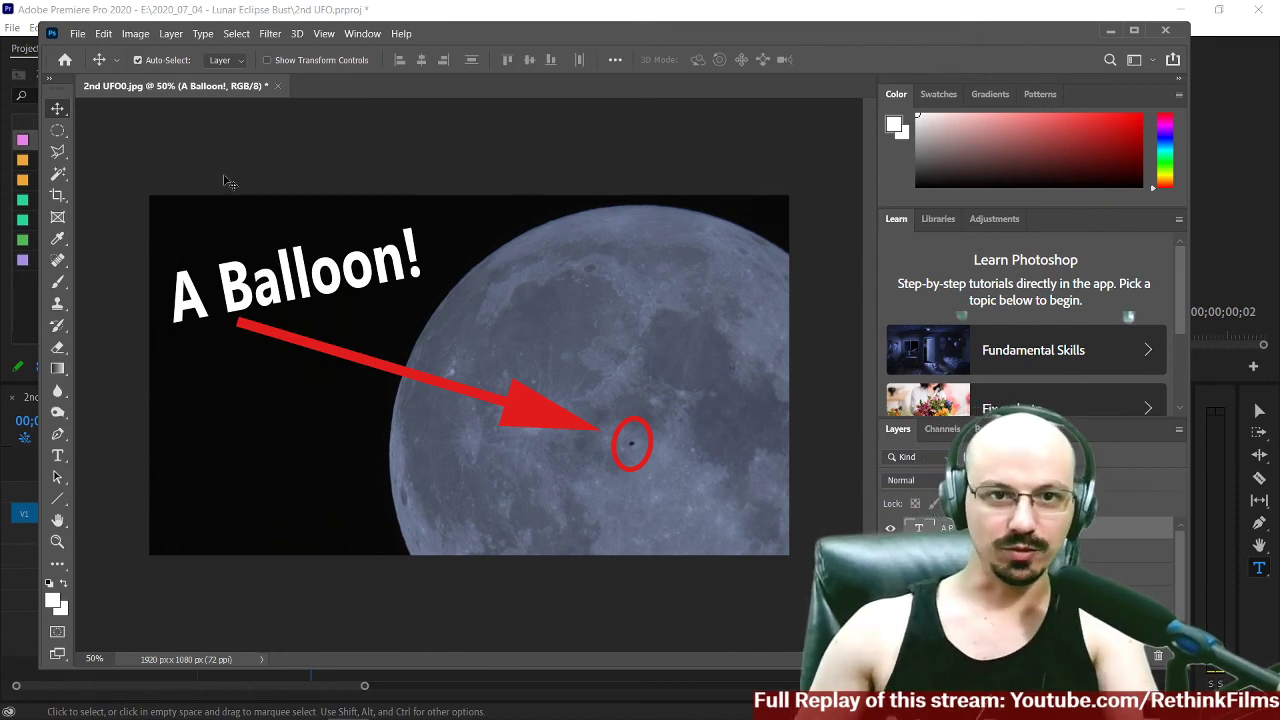
Save the layered thumbnail on the computer as 2nd UFO thumbnail.psd in the 2020_07_04 - Lunar Eclipse Bust folder.
{"action": "left_click", "coordinate": [77, 34]}
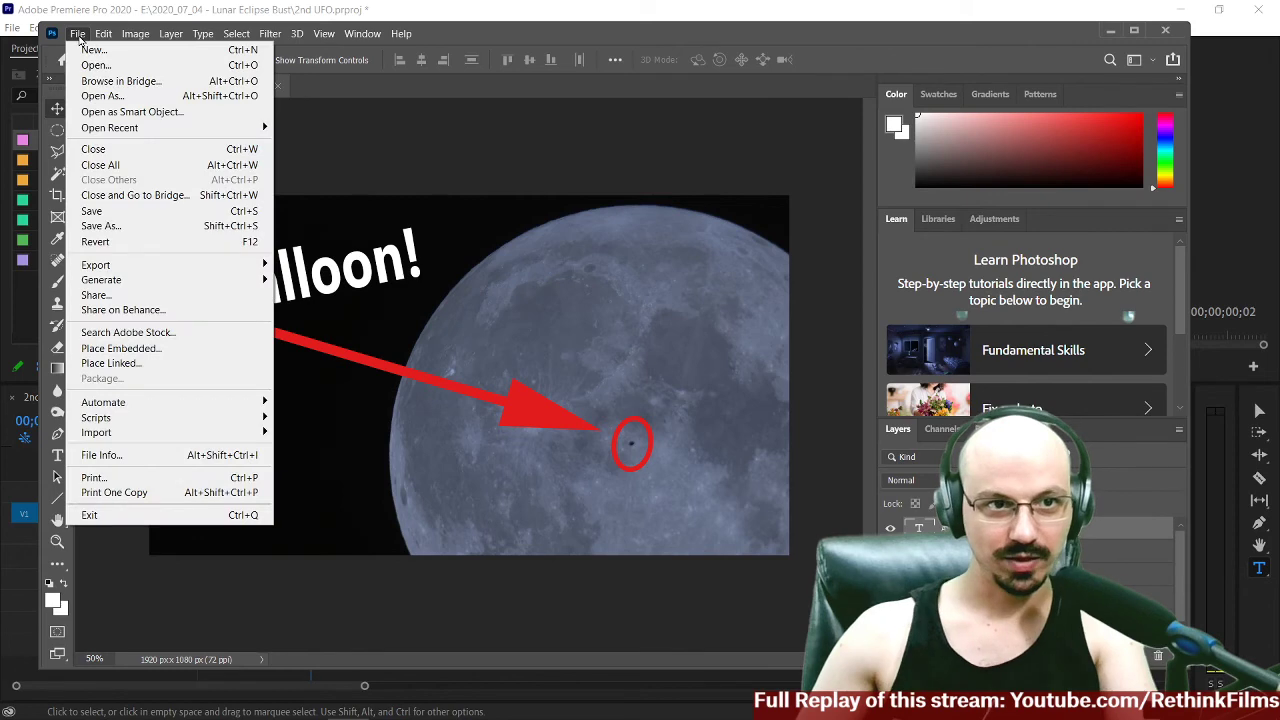
{"action": "left_click", "coordinate": [105, 227]}
{"action": "left_click", "coordinate": [686, 488]}
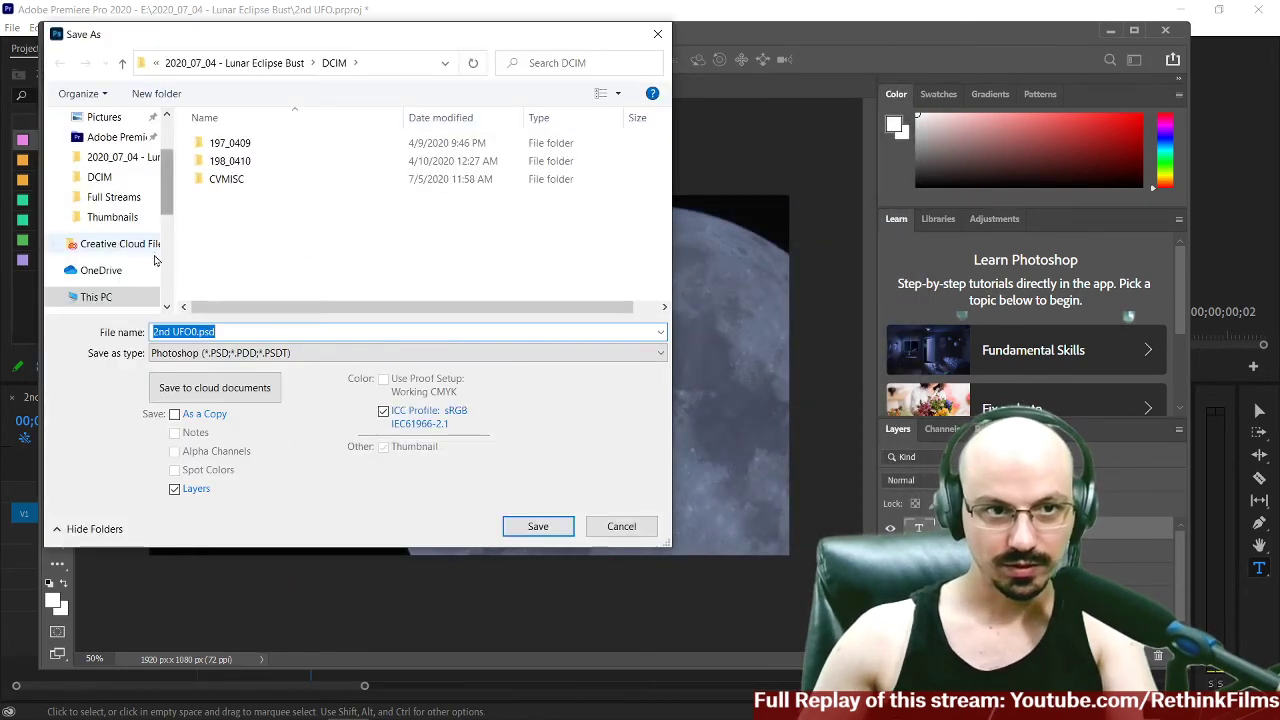
{"action": "scroll", "coordinate": [97, 232], "scroll_direction": "down", "scroll_amount": 3}
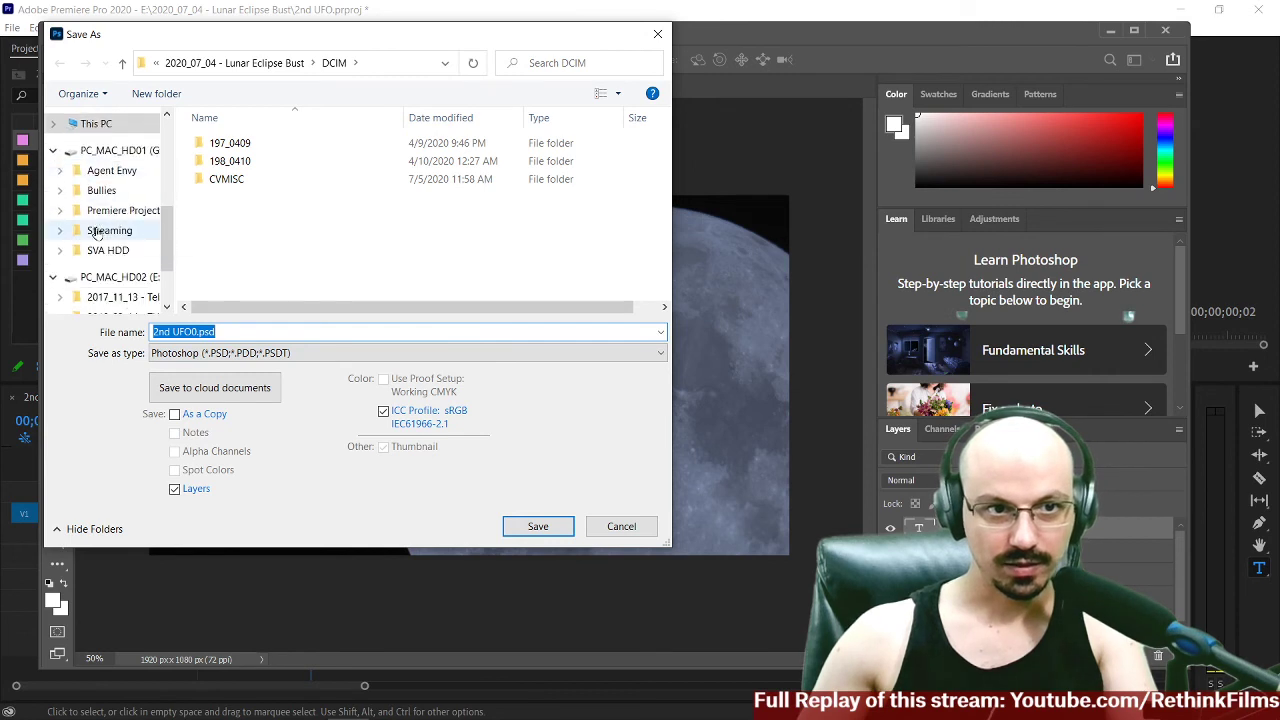
{"action": "scroll", "coordinate": [97, 232], "scroll_direction": "down", "scroll_amount": 2}
{"action": "left_click", "coordinate": [145, 263]}
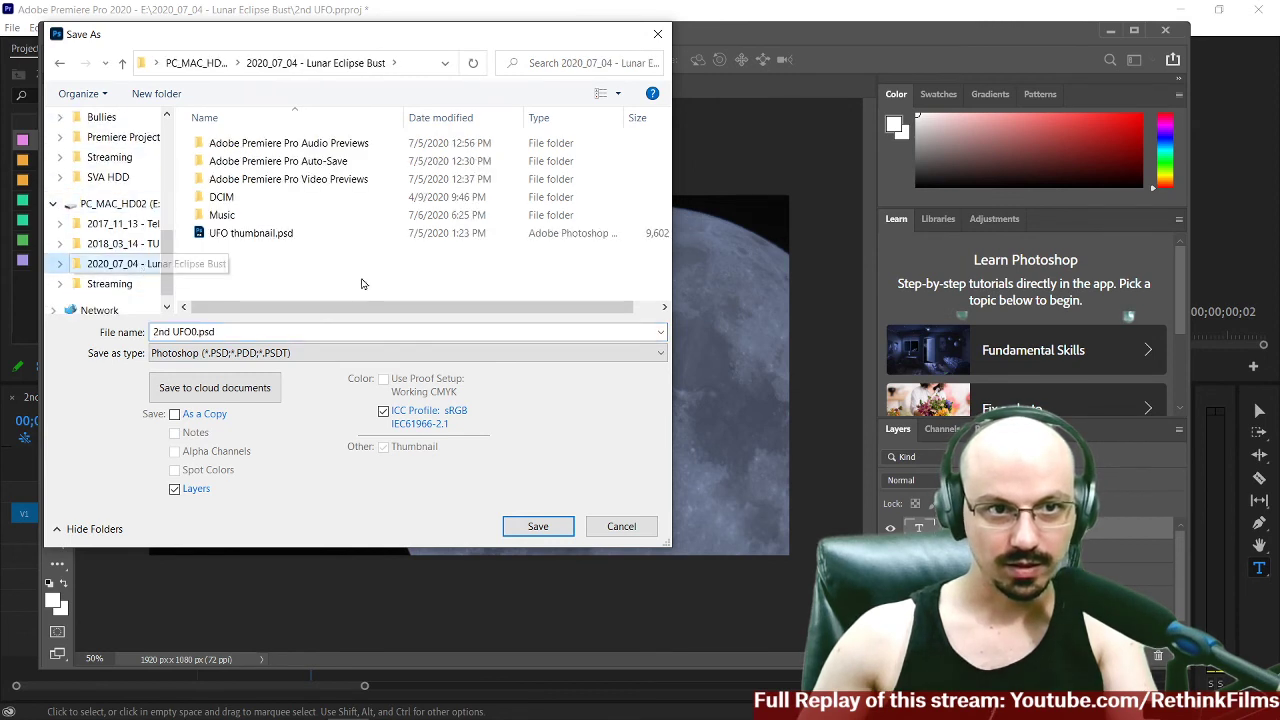
{"action": "left_click", "coordinate": [198, 332]}
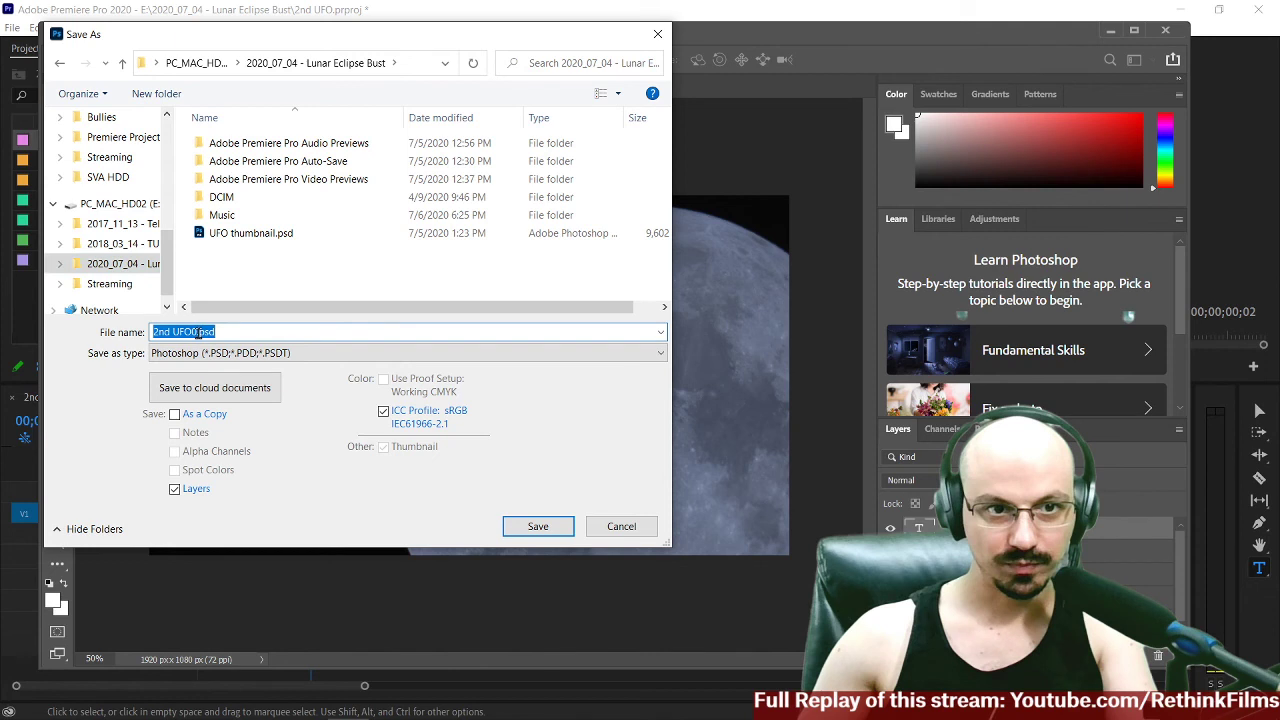
{"action": "key", "text": "Home"}
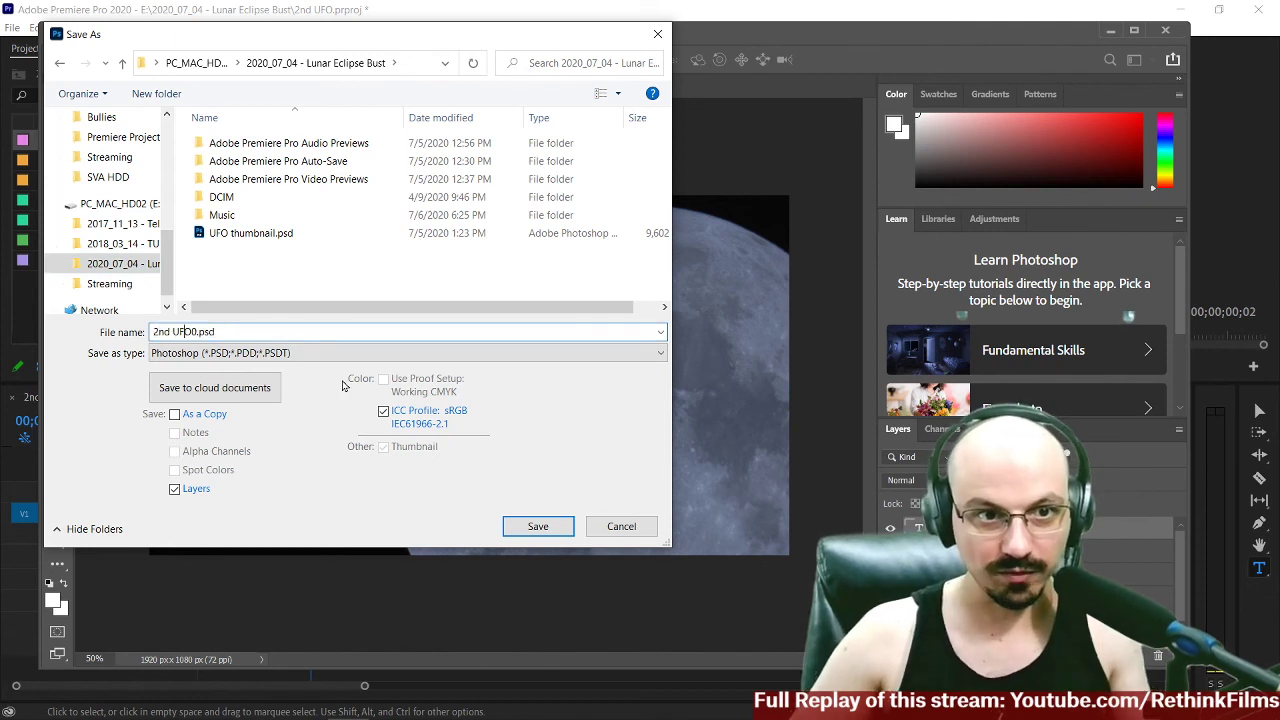
{"action": "type", "text": "thumbnail"}
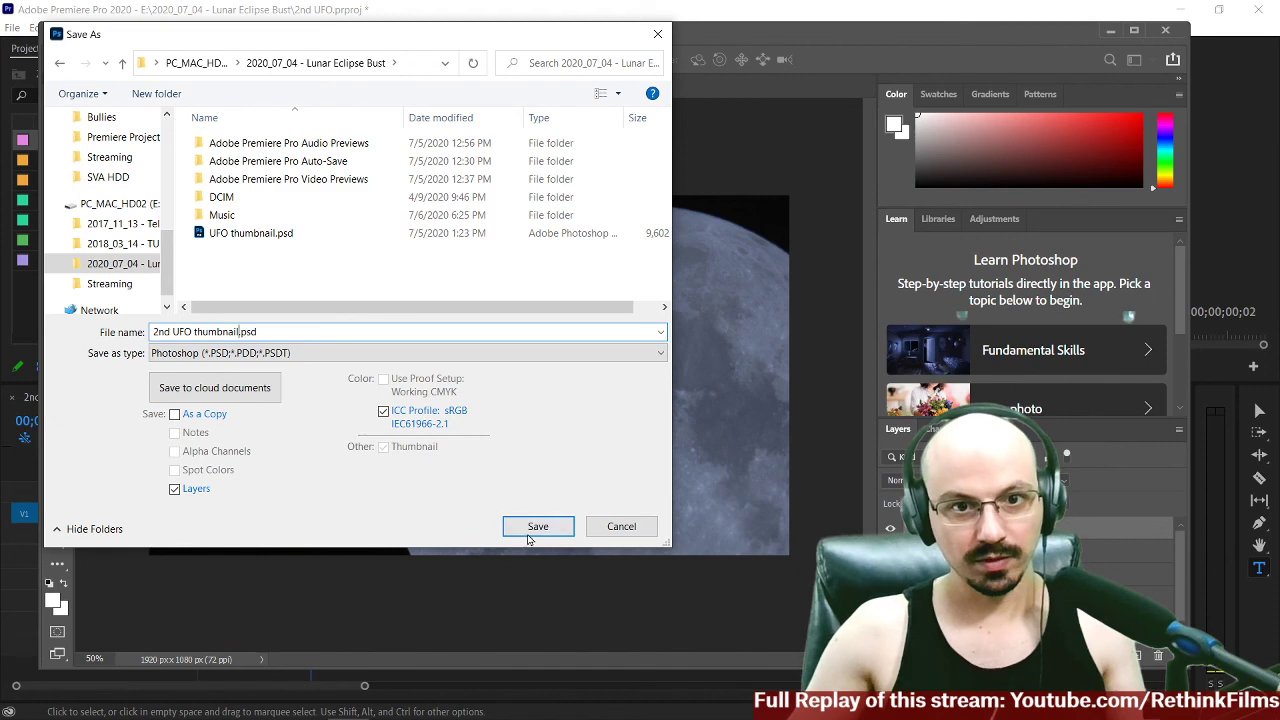
{"action": "left_click", "coordinate": [531, 535]}
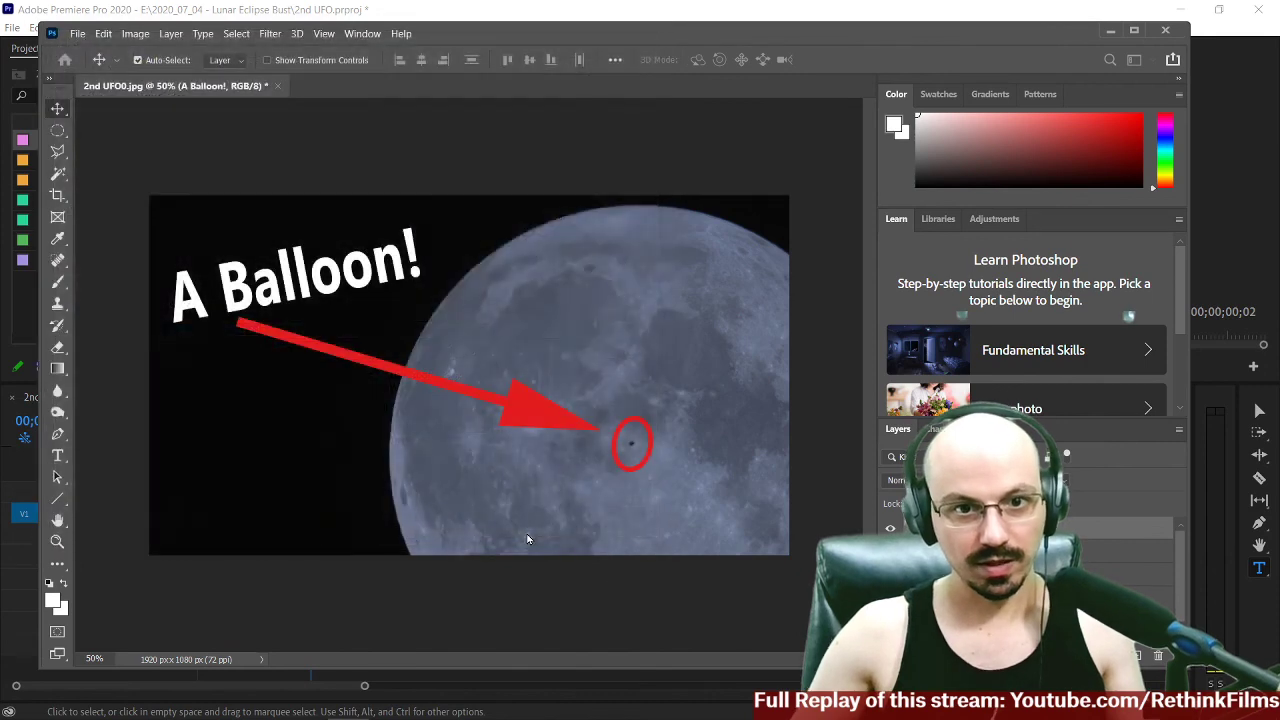
{"action": "left_click", "coordinate": [826, 204]}
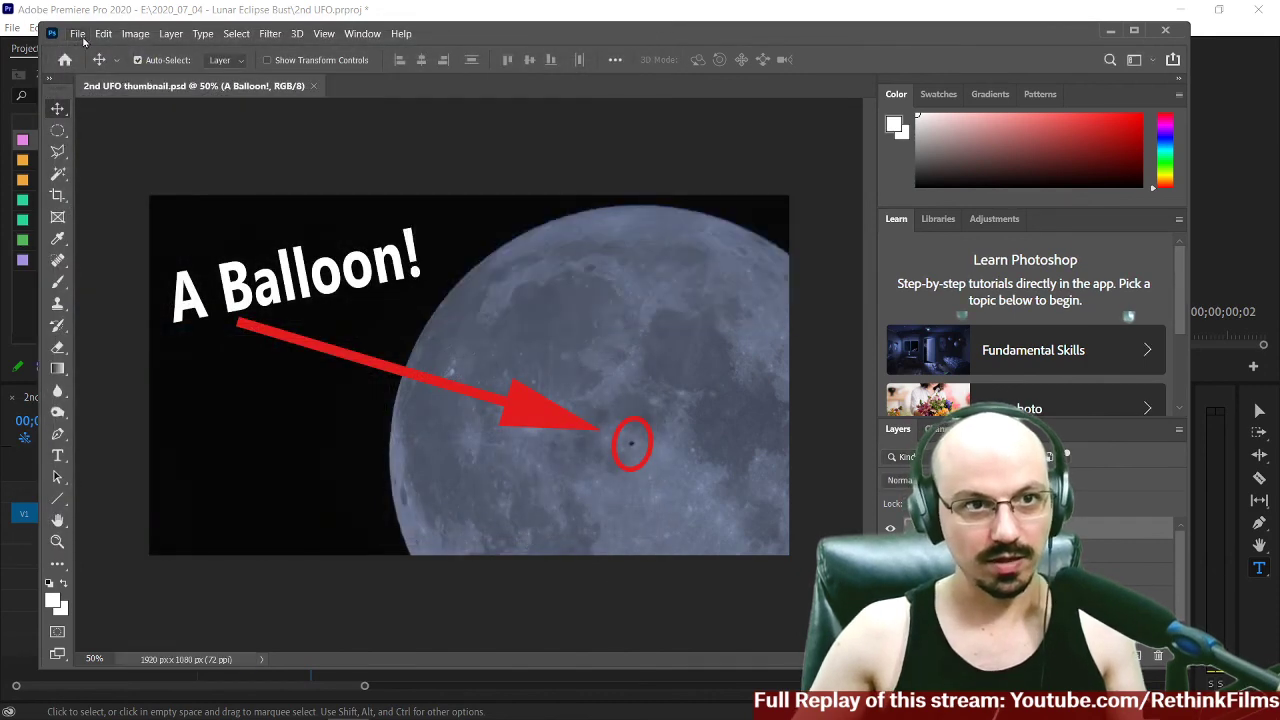
Save a JPEG copy of the thumbnail on the computer as 2nd UFO thumbnail.jpg in the same folder.
{"action": "left_click", "coordinate": [77, 33]}
{"action": "mouse_move", "coordinate": [256, 270]}
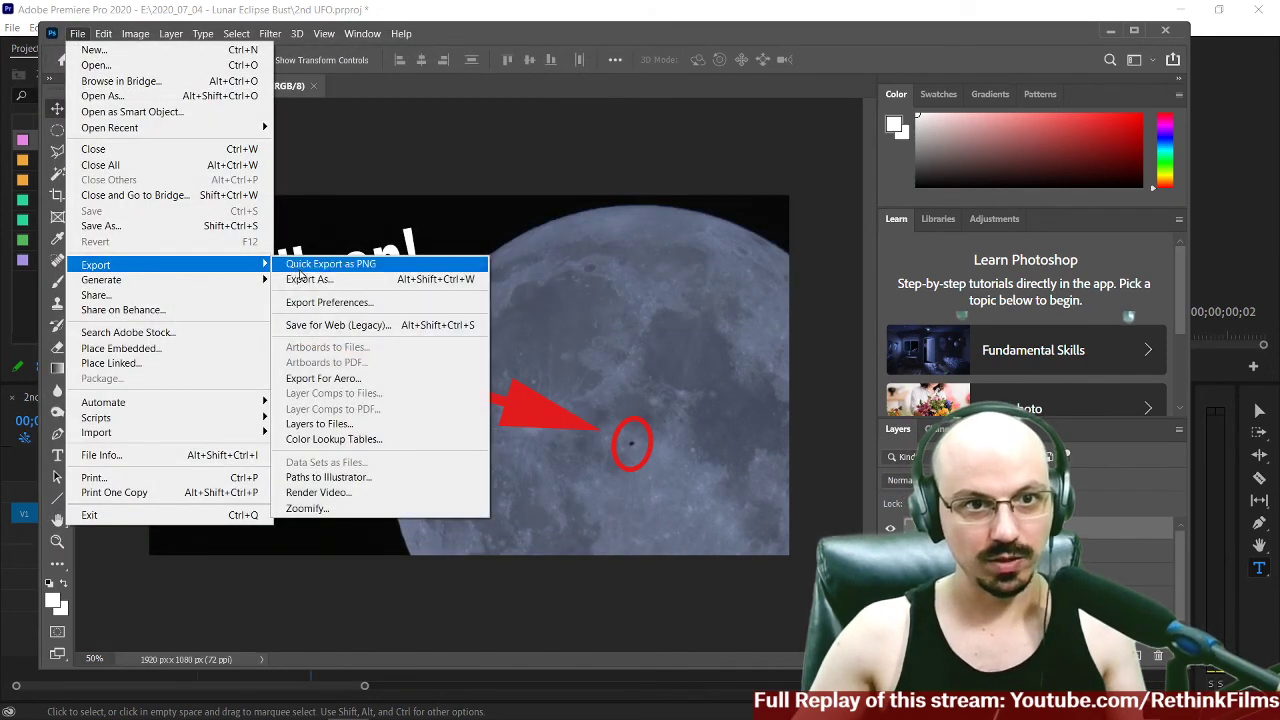
{"action": "left_click", "coordinate": [101, 225]}
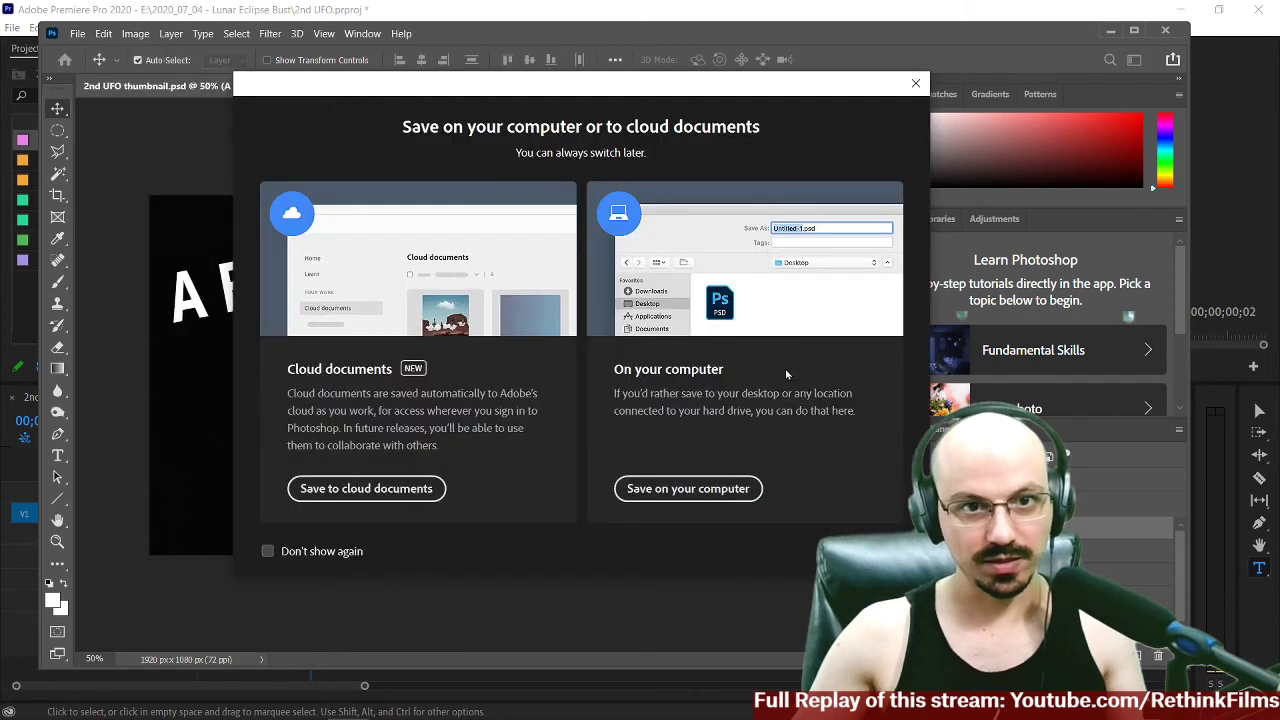
{"action": "left_click", "coordinate": [688, 488]}
{"action": "left_click", "coordinate": [285, 352]}
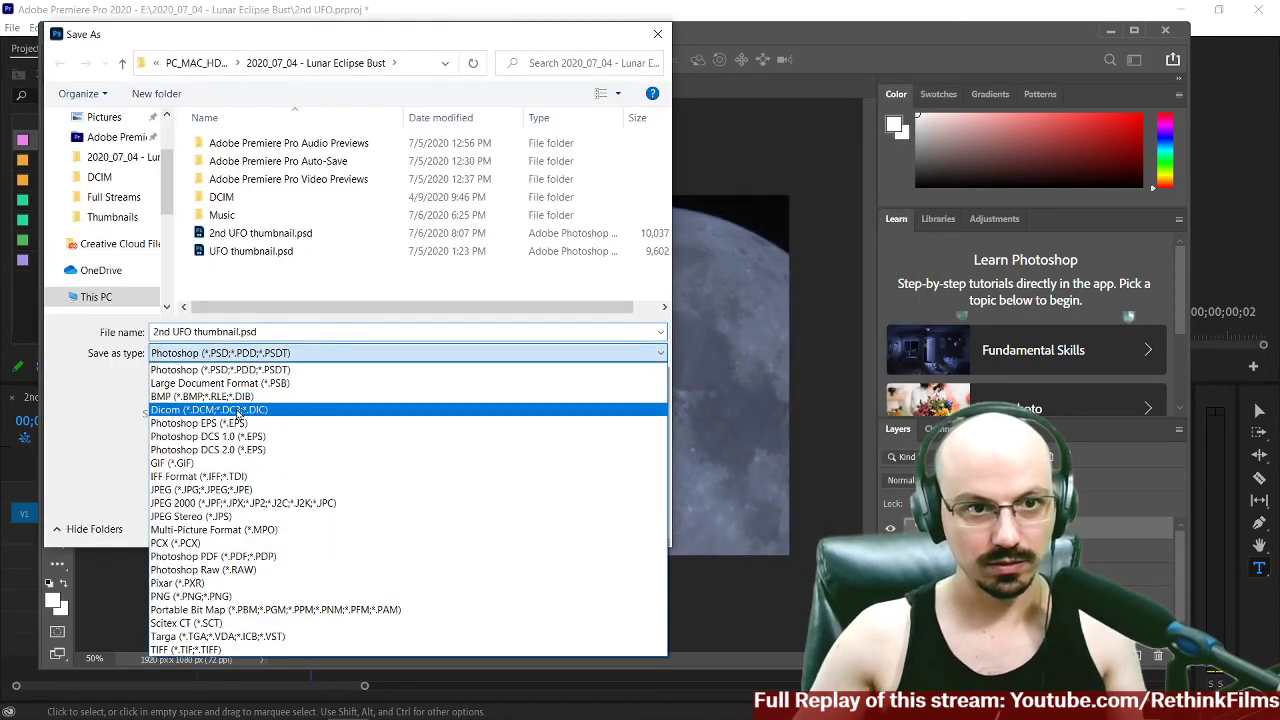
{"action": "left_click", "coordinate": [330, 487]}
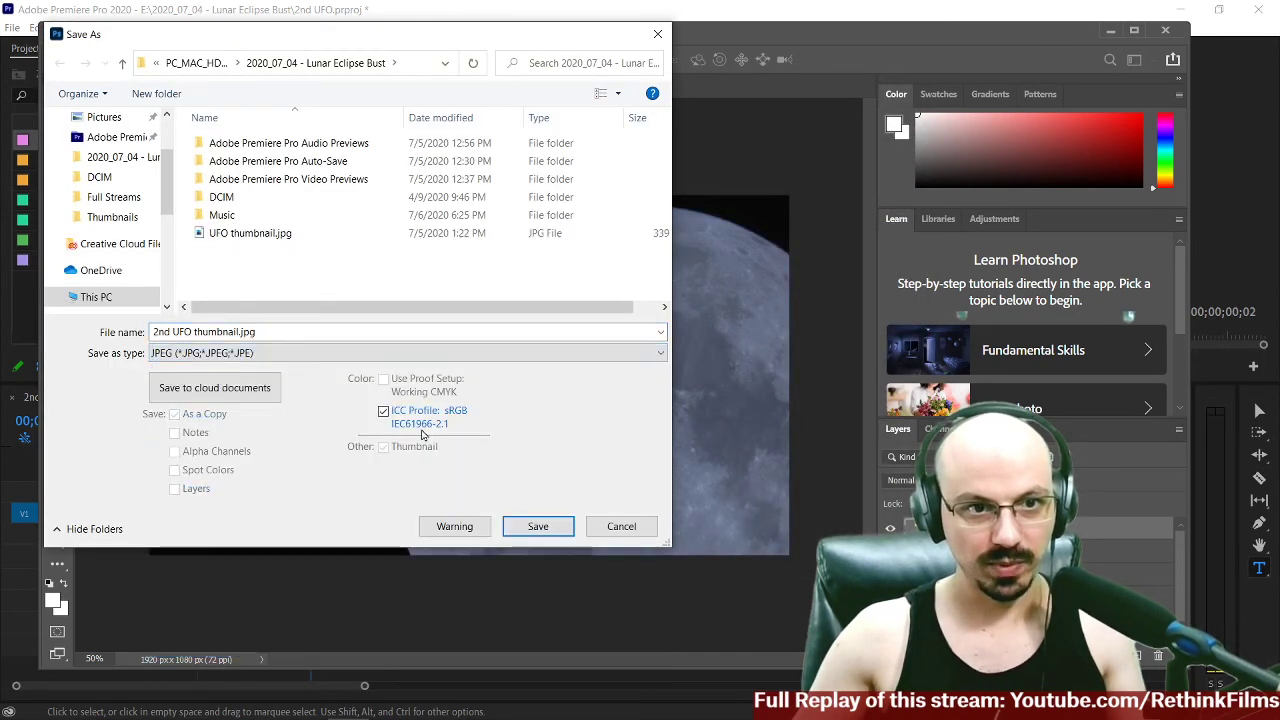
{"action": "left_click", "coordinate": [533, 525]}
{"action": "left_click", "coordinate": [720, 172]}
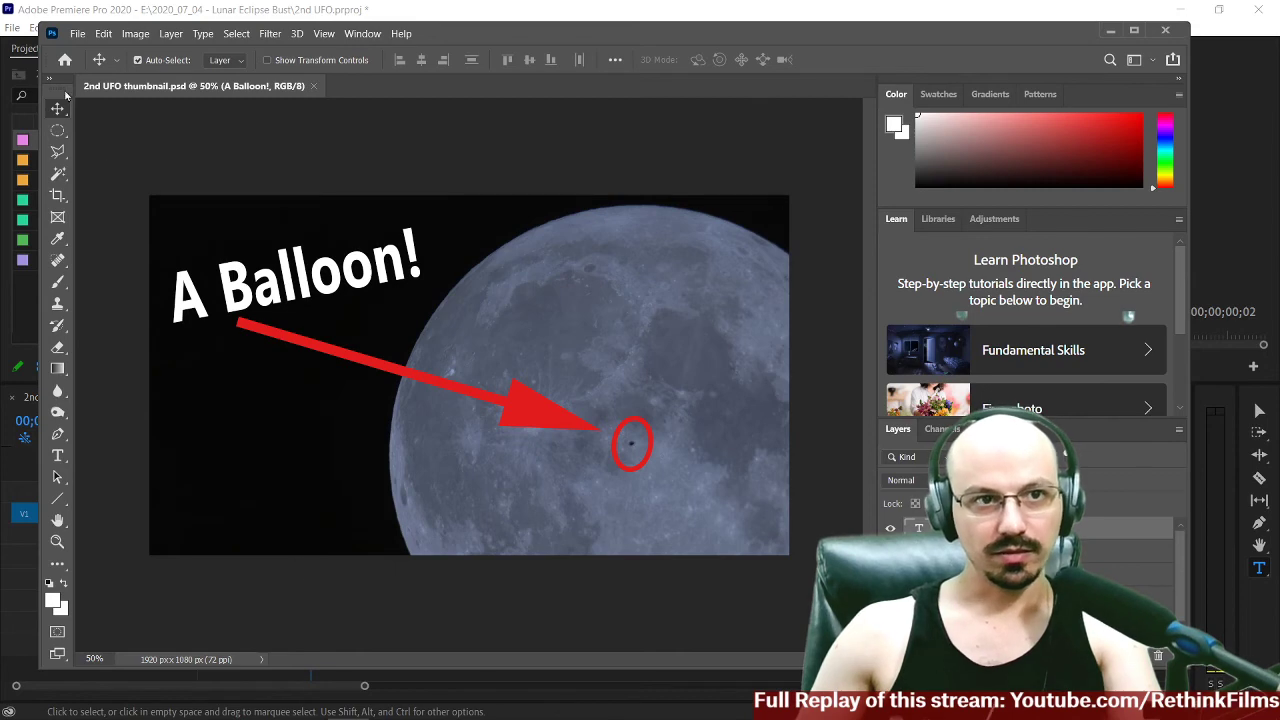
Close Photoshop and the DCIM folder window, and minimize Premiere Pro to reach the YouTube Studio browser window.
{"action": "left_click", "coordinate": [1164, 30]}
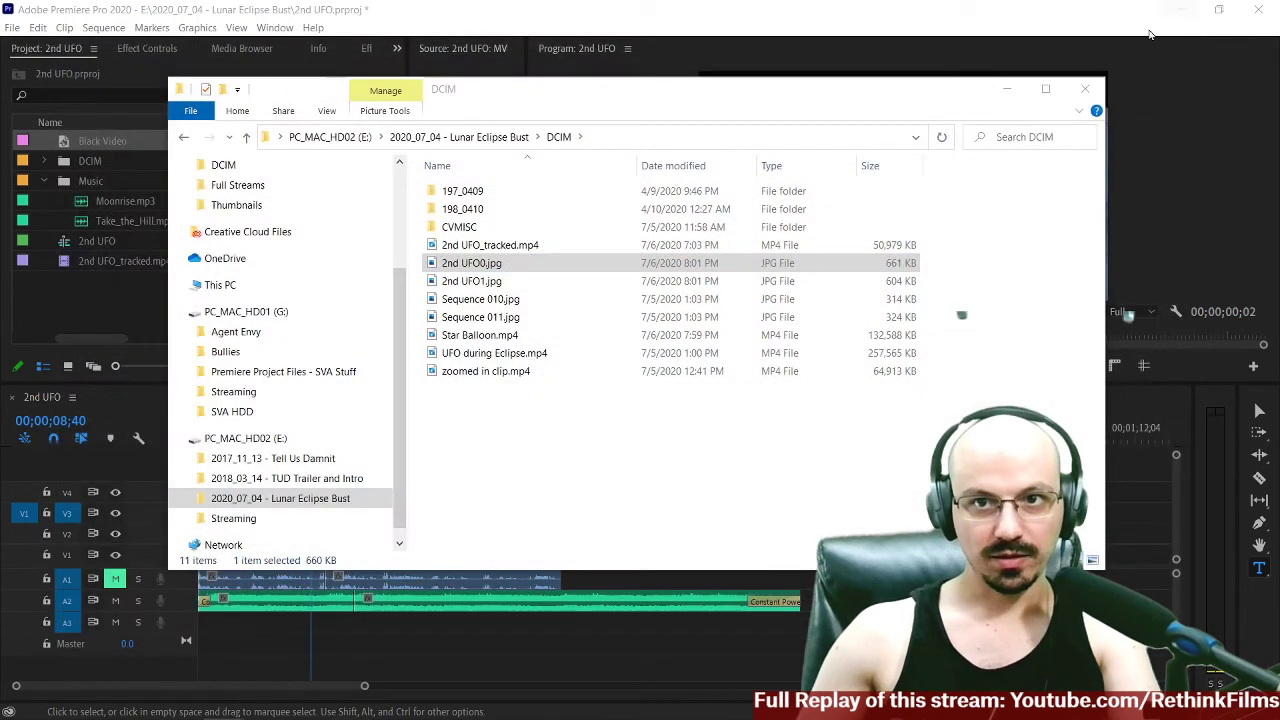
{"action": "left_click", "coordinate": [1087, 90]}
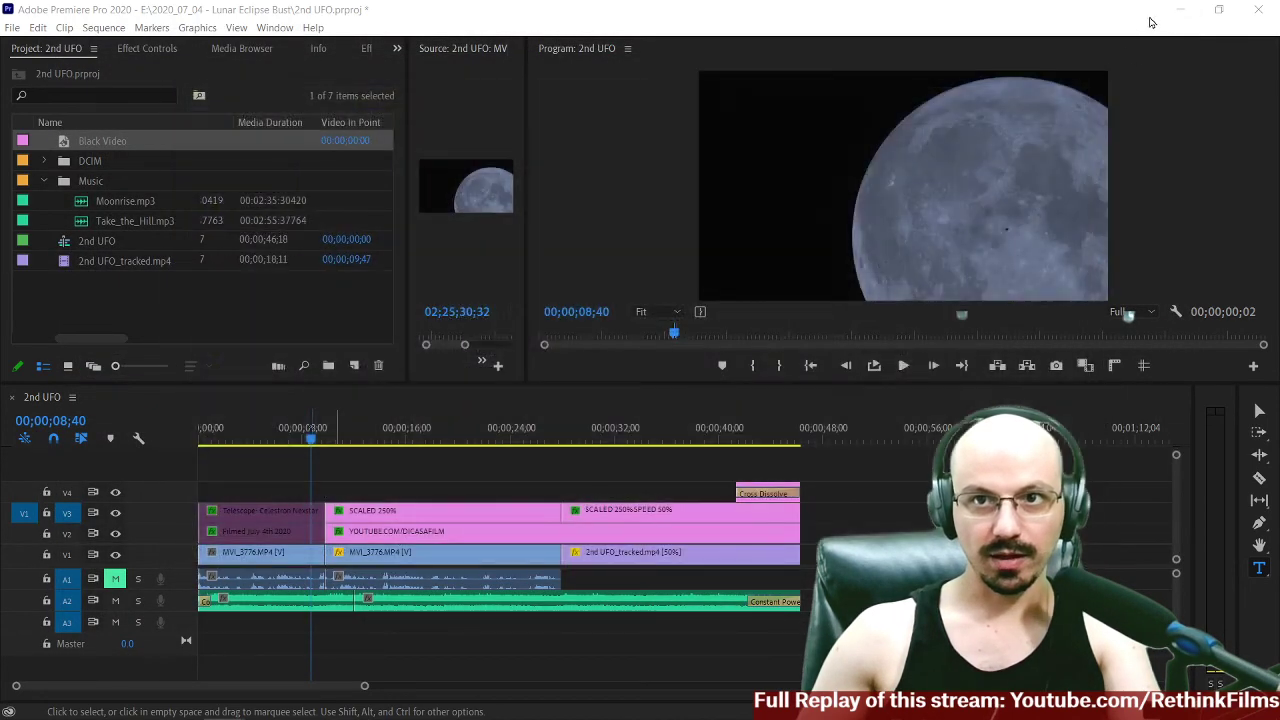
{"action": "left_click", "coordinate": [1181, 11]}
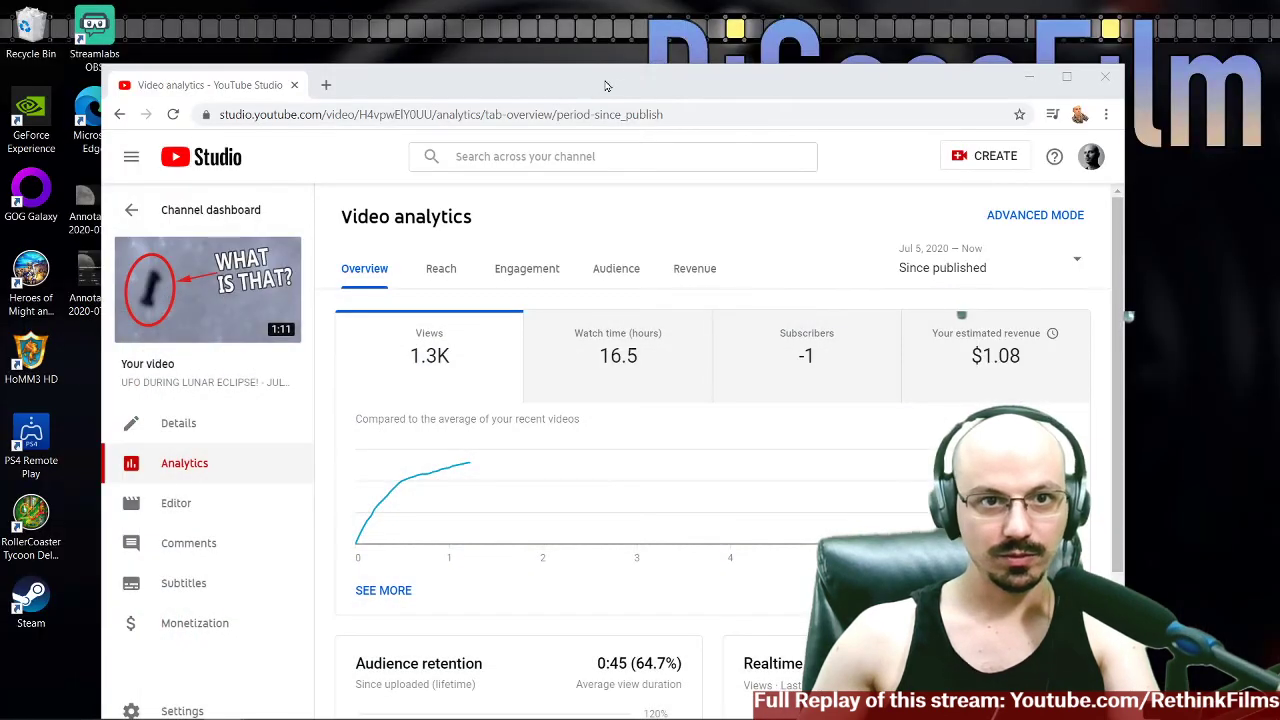
Start a new video upload in YouTube Studio.
{"action": "left_click_drag", "start_coordinate": [594, 85], "coordinate": [594, 61]}
{"action": "left_click", "coordinate": [976, 131]}
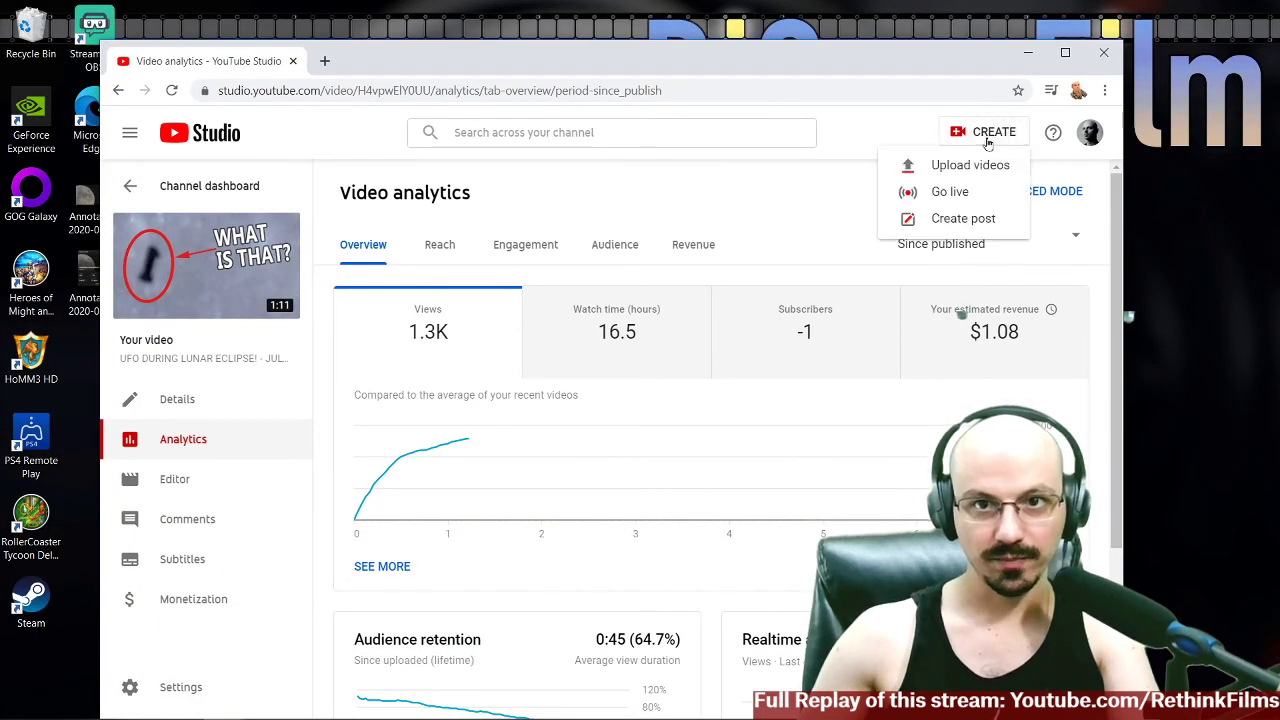
{"action": "left_click", "coordinate": [958, 168]}
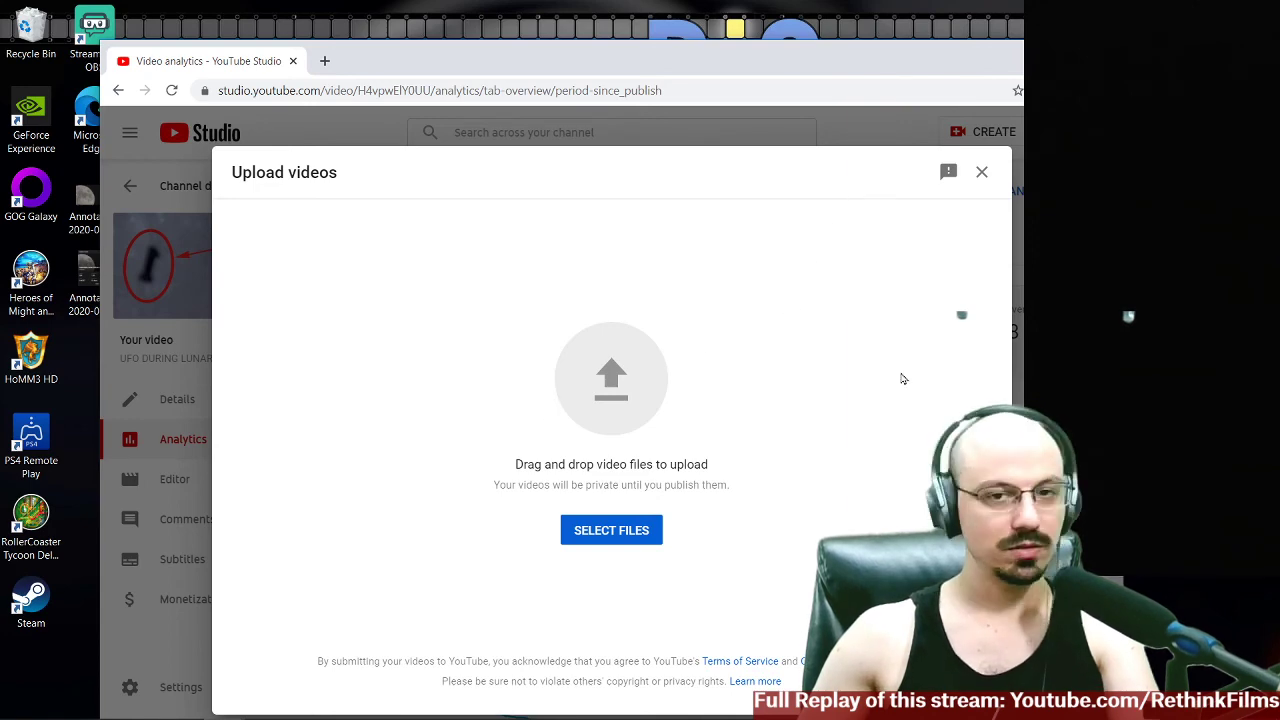
Switch back to Premiere Pro and close it, saving the changes to 2nd UFO.prproj.
{"action": "left_click", "coordinate": [308, 703]}
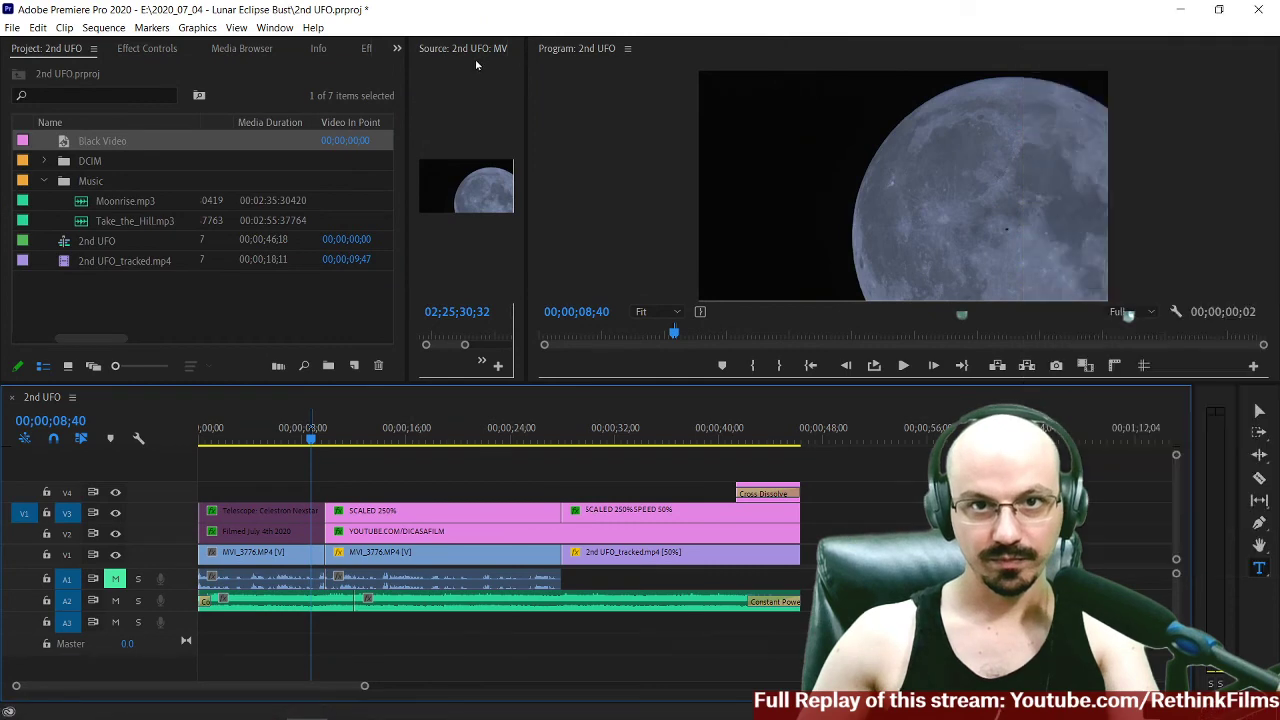
{"action": "left_click", "coordinate": [1258, 9]}
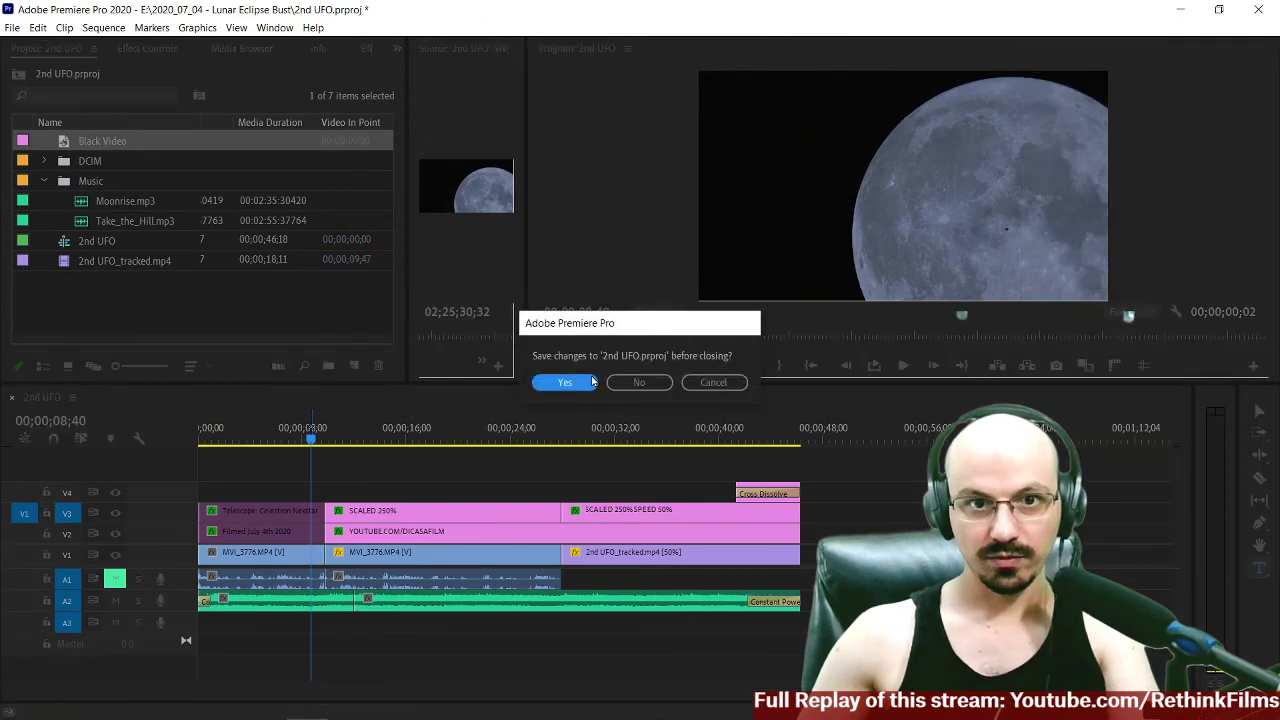
{"action": "left_click", "coordinate": [564, 382]}
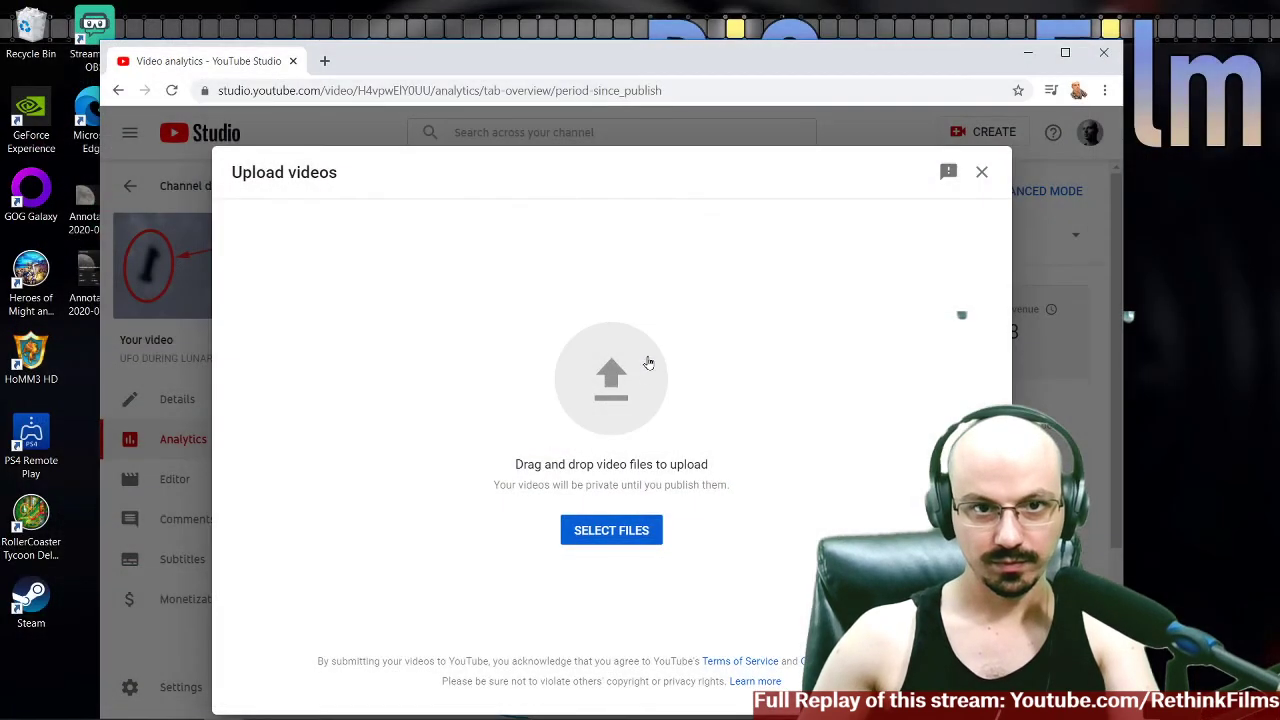
Choose Star Balloon.mp4 from the DCIM folder inside 2020_07_04 - Lunar Eclipse Bust as the video to upload.
{"action": "left_click", "coordinate": [609, 432]}
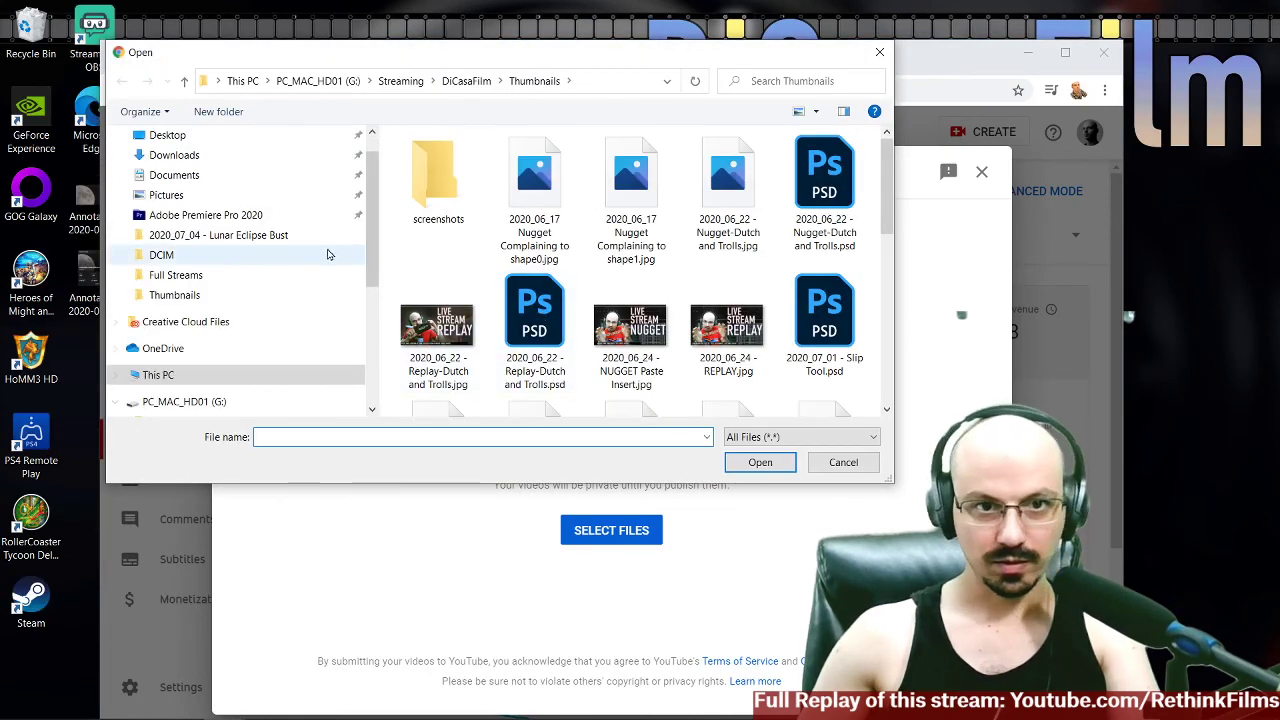
{"action": "scroll", "coordinate": [250, 337], "scroll_direction": "down", "scroll_amount": 3}
{"action": "scroll", "coordinate": [248, 337], "scroll_direction": "down", "scroll_amount": 3}
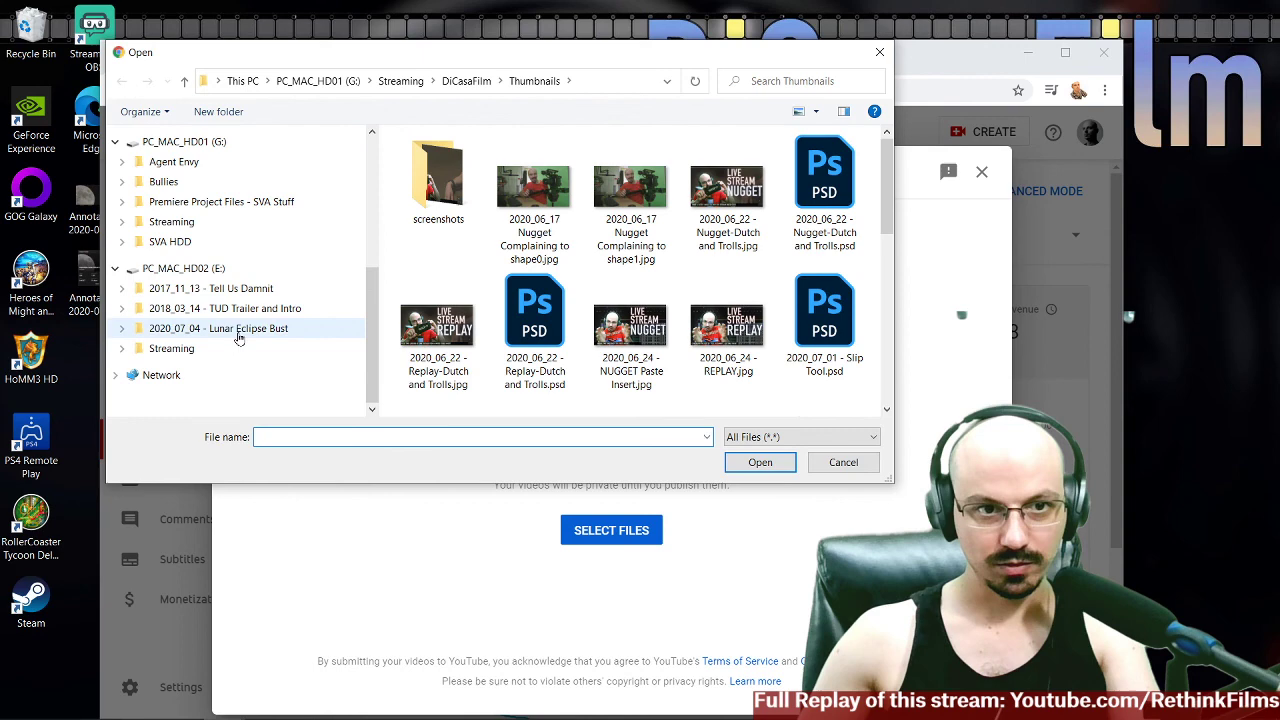
{"action": "left_click", "coordinate": [240, 330]}
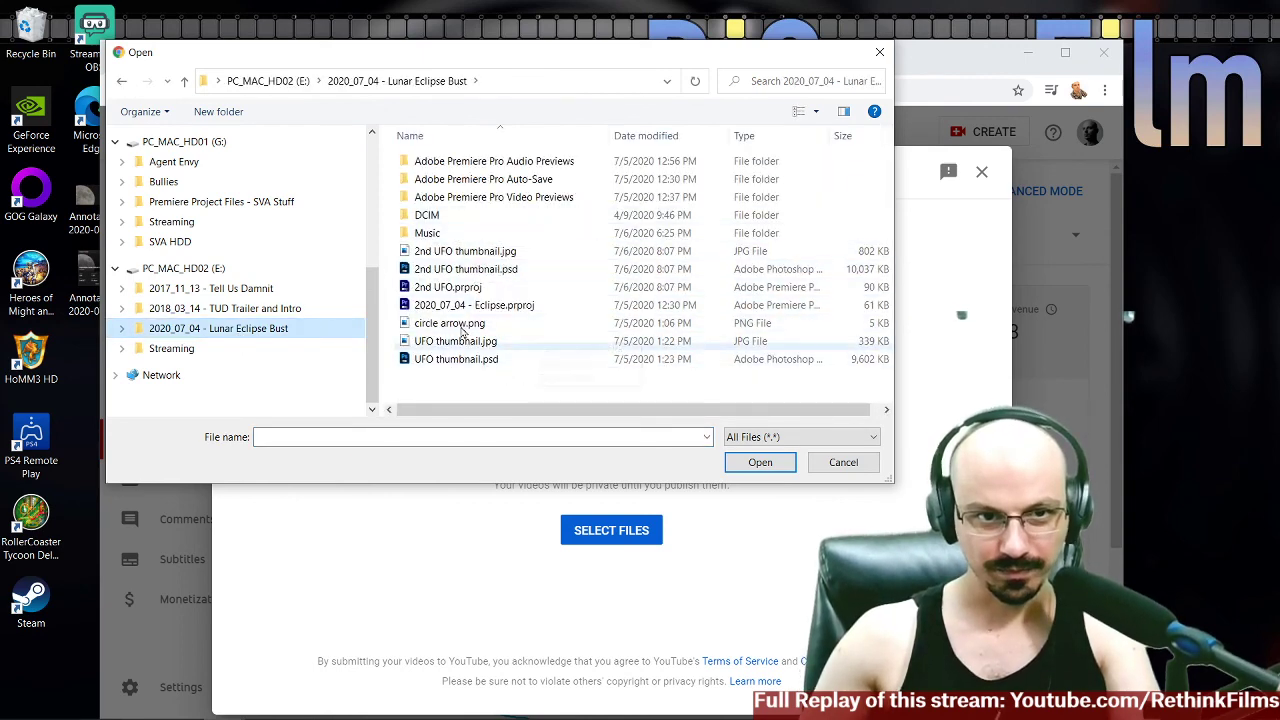
{"action": "left_click", "coordinate": [455, 222]}
{"action": "double_click", "coordinate": [455, 222]}
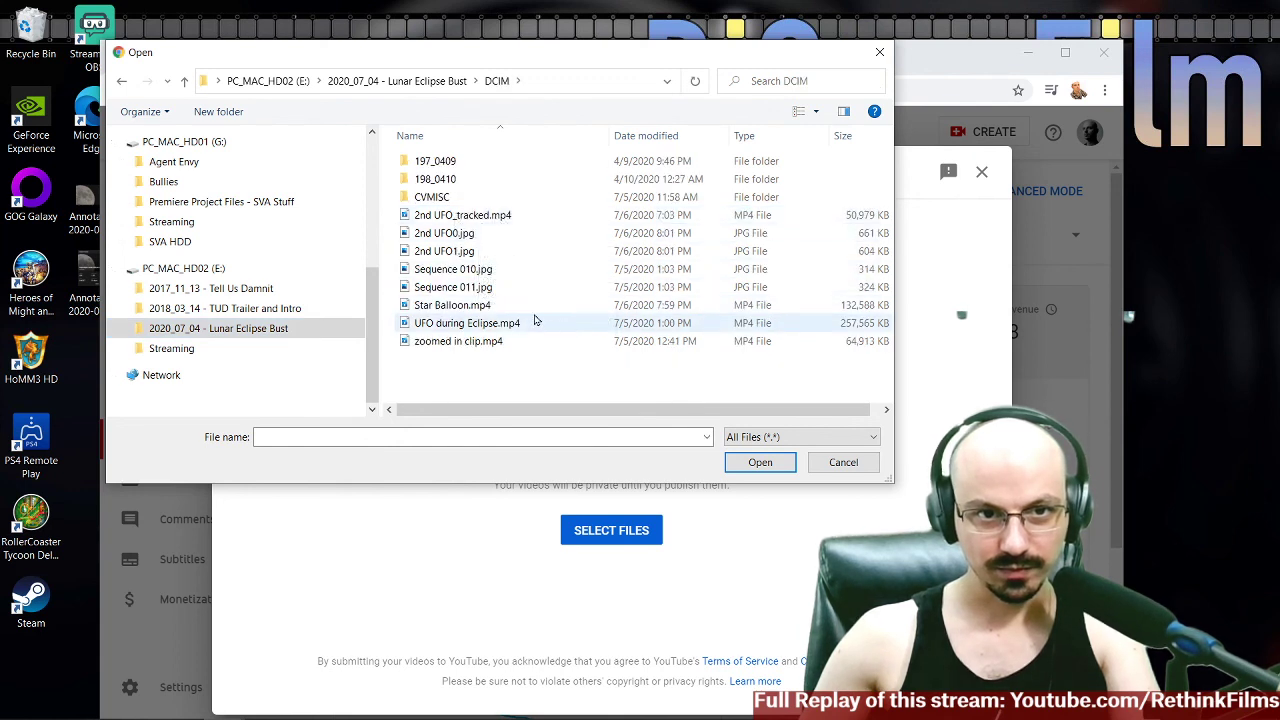
{"action": "left_click", "coordinate": [446, 309]}
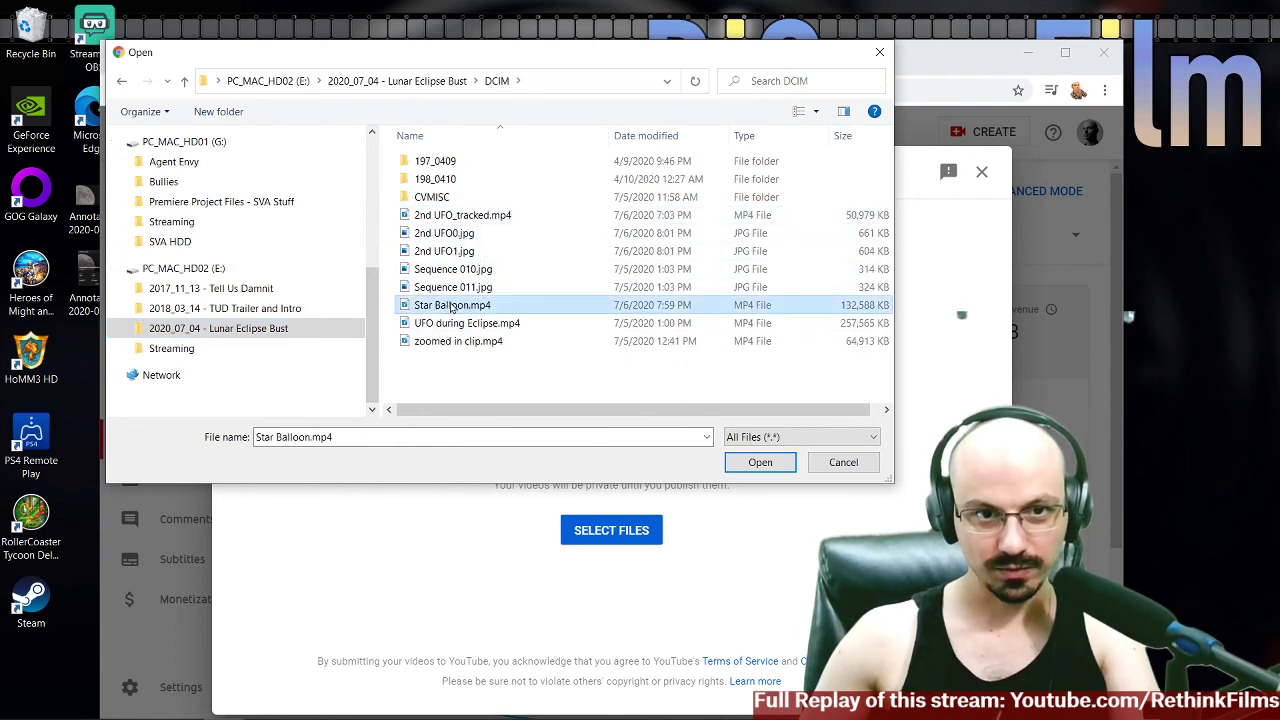
{"action": "left_click", "coordinate": [760, 461]}
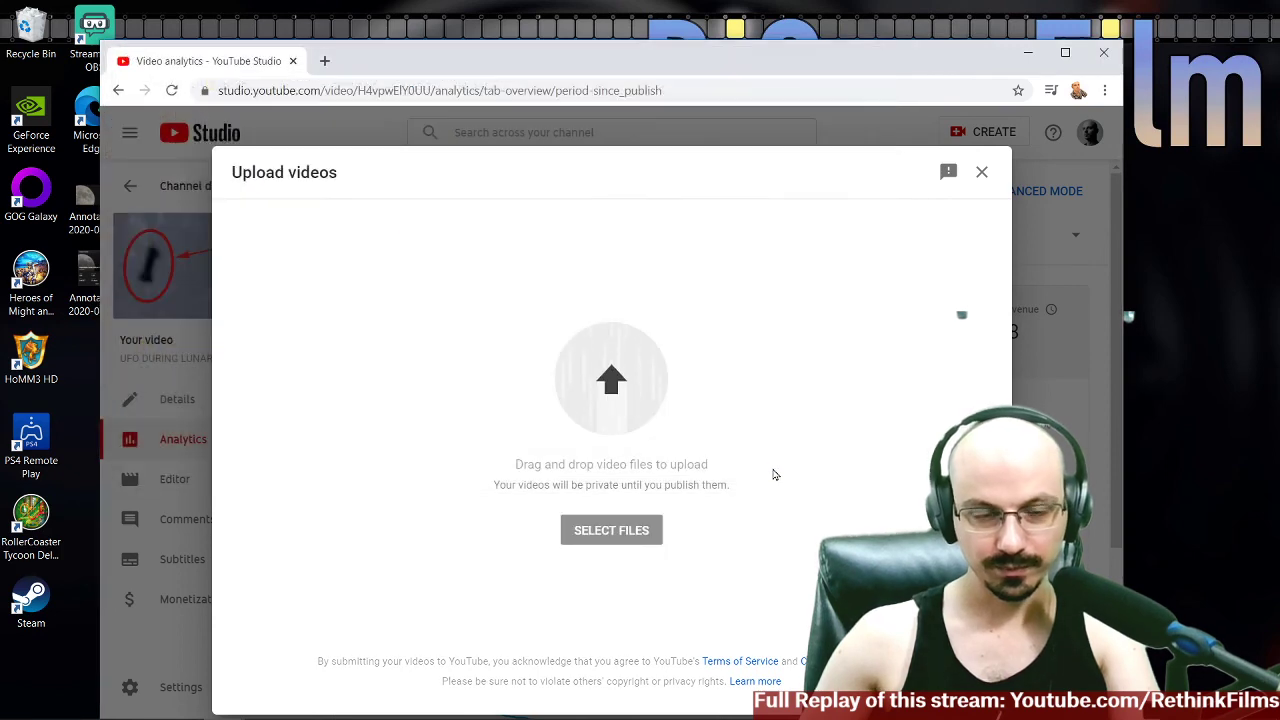
Replace the video's title with "Balloon Transits Moon!".
{"action": "left_click_drag", "start_coordinate": [707, 72], "coordinate": [706, 44]}
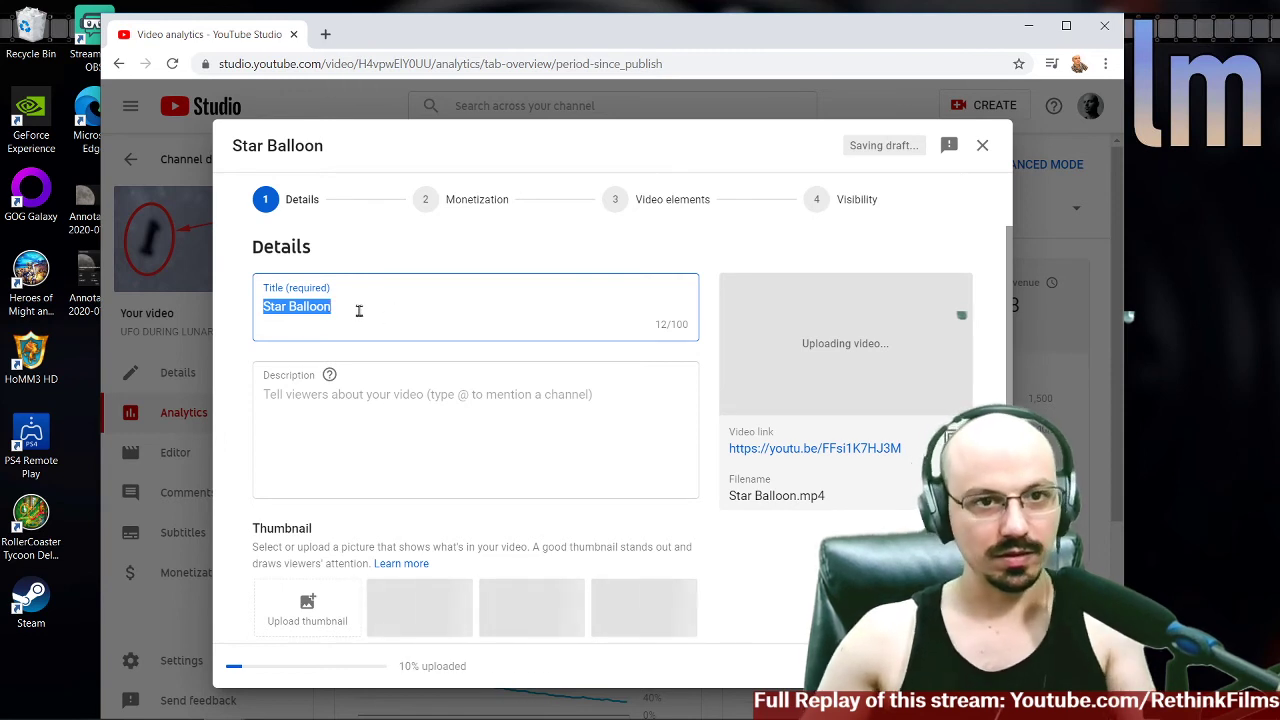
{"action": "left_click", "coordinate": [378, 306]}
{"action": "key", "text": "BackSpace"}
{"action": "key", "text": "BackSpace"}
{"action": "key", "text": "BackSpace"}
{"action": "key", "text": "BackSpace"}
{"action": "key", "text": "BackSpace"}
{"action": "key", "text": "BackSpace"}
{"action": "key", "text": "BackSpace"}
{"action": "key", "text": "BackSpace"}
{"action": "key", "text": "BackSpace"}
{"action": "key", "text": "BackSpace"}
{"action": "key", "text": "BackSpace"}
{"action": "key", "text": "BackSpace"}
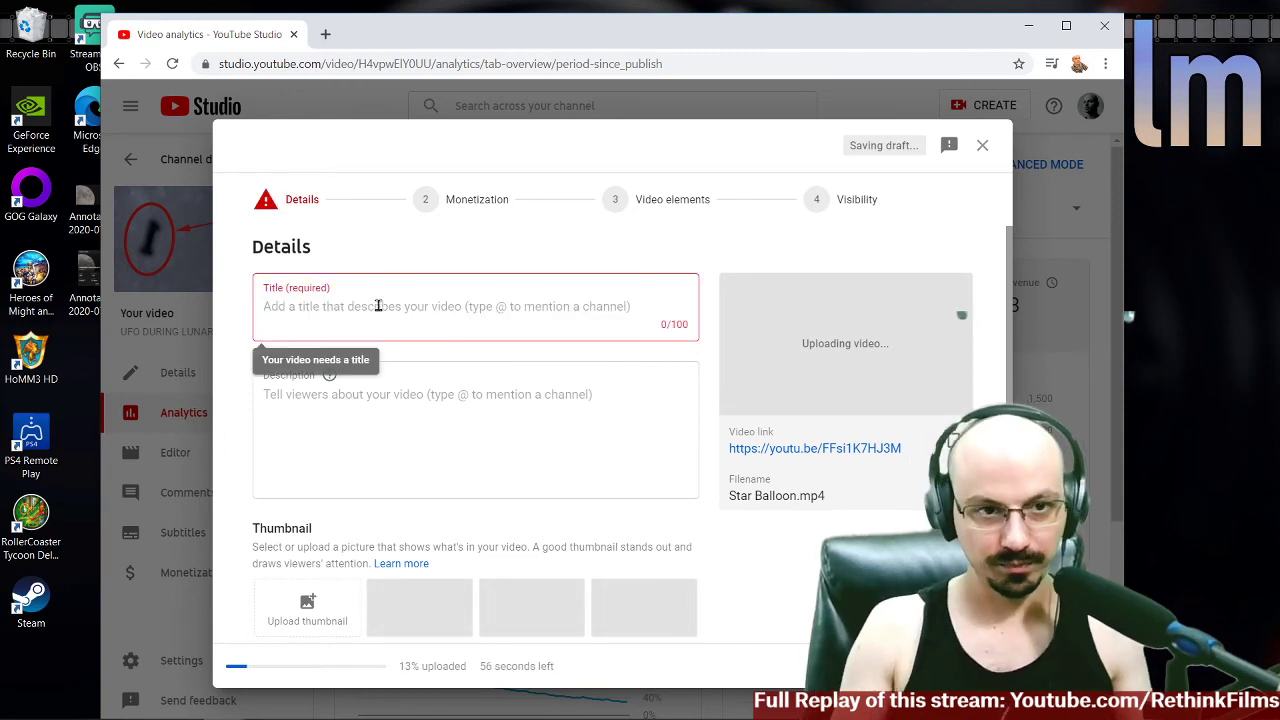
{"action": "type", "text": "Baloon"}
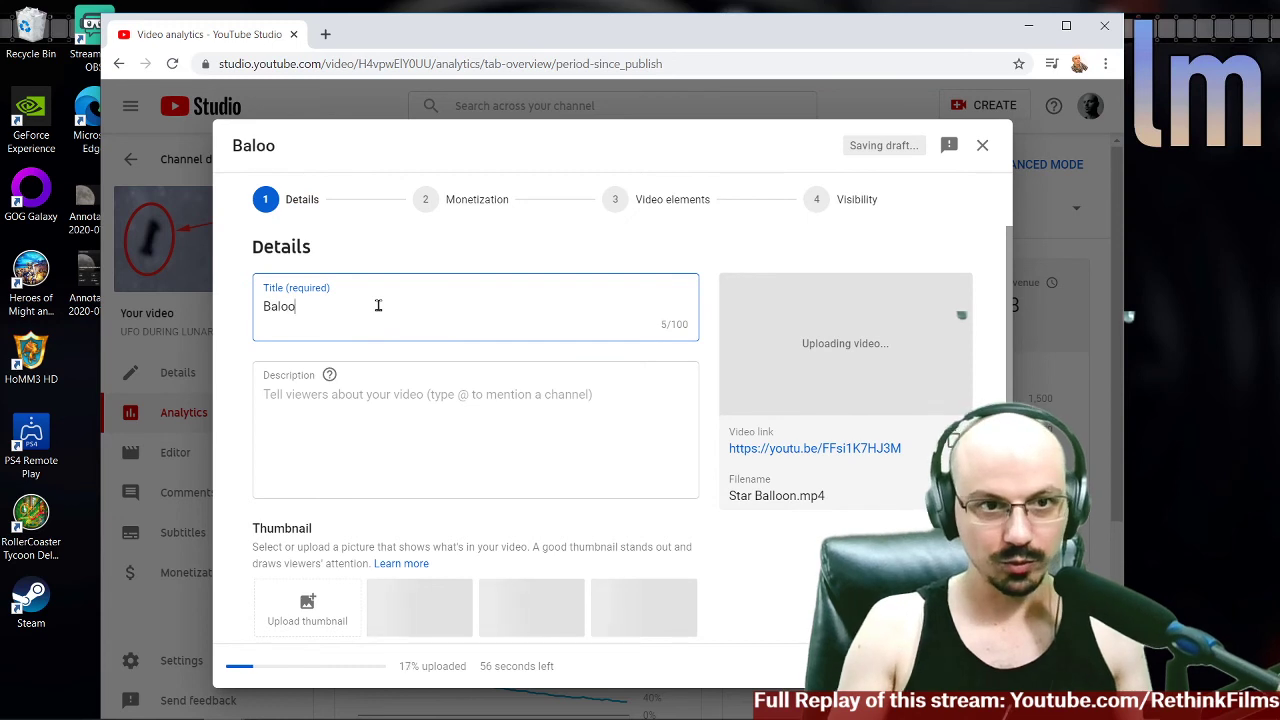
{"action": "key", "text": "BackSpace"}
{"action": "type", "text": "loon"}
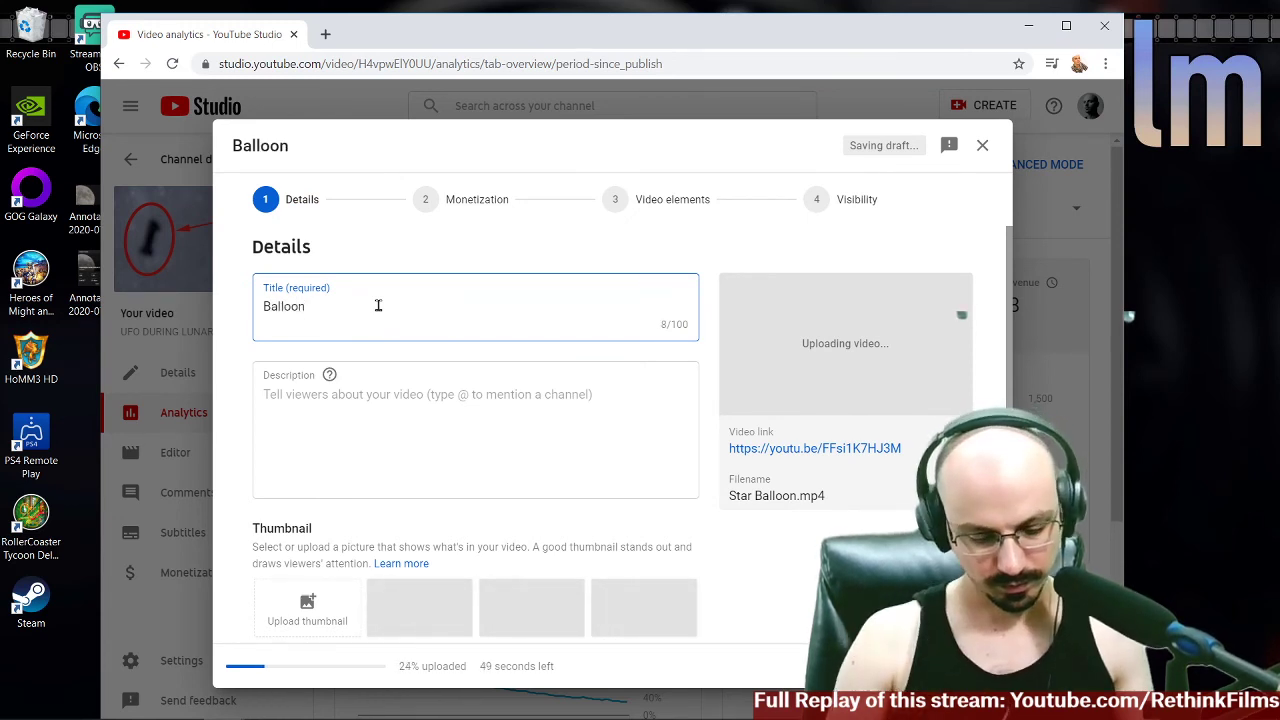
{"action": "type", "text": "Tran"}
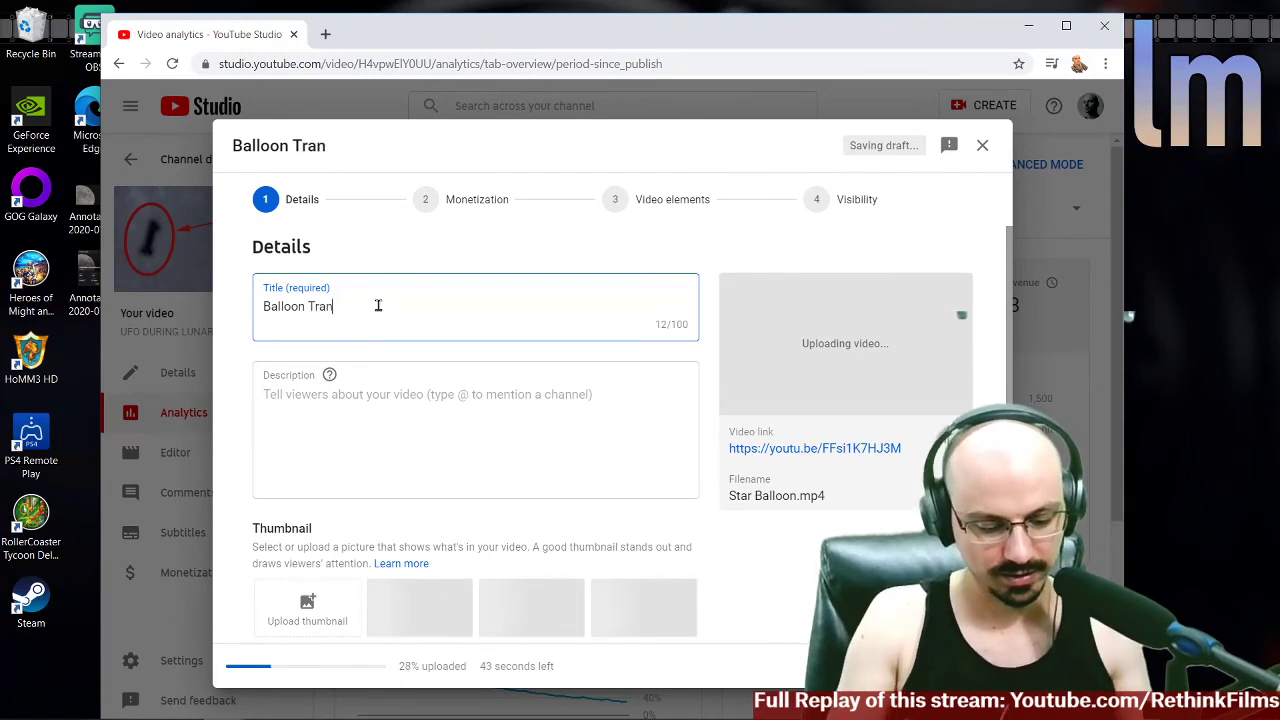
{"action": "type", "text": "sits Moon!"}
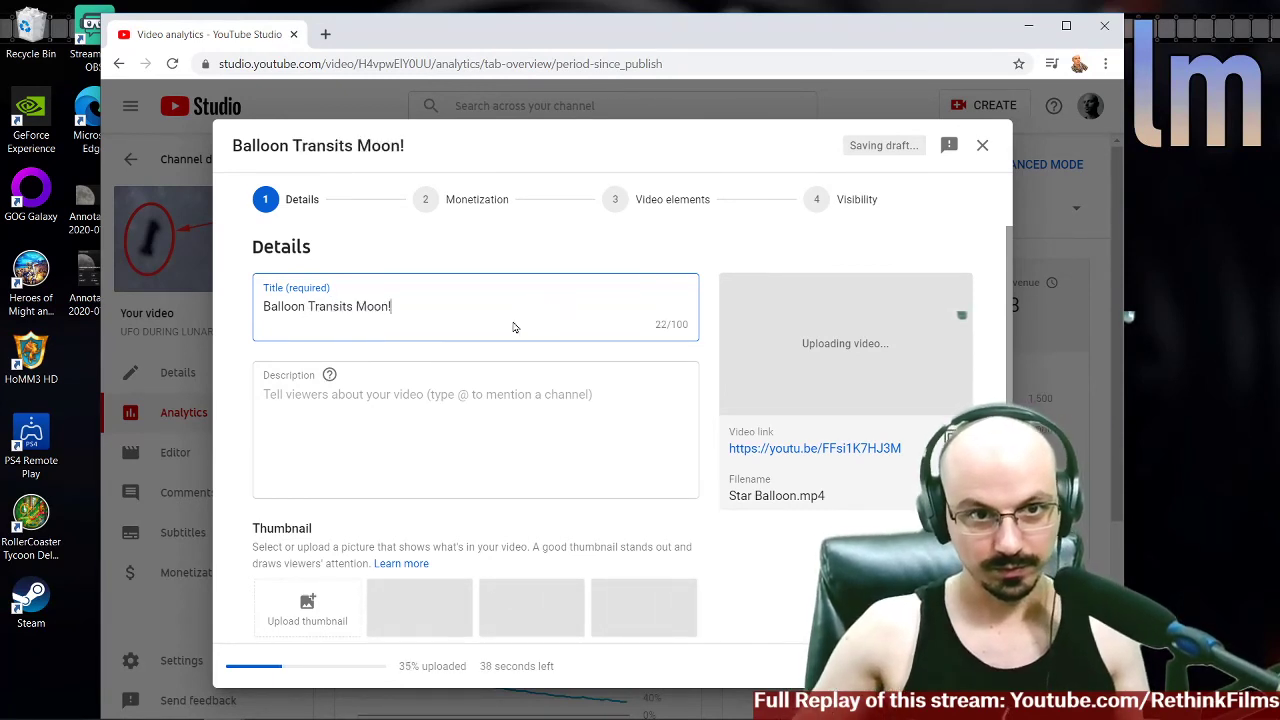
{"action": "type", "text": " Aww"}
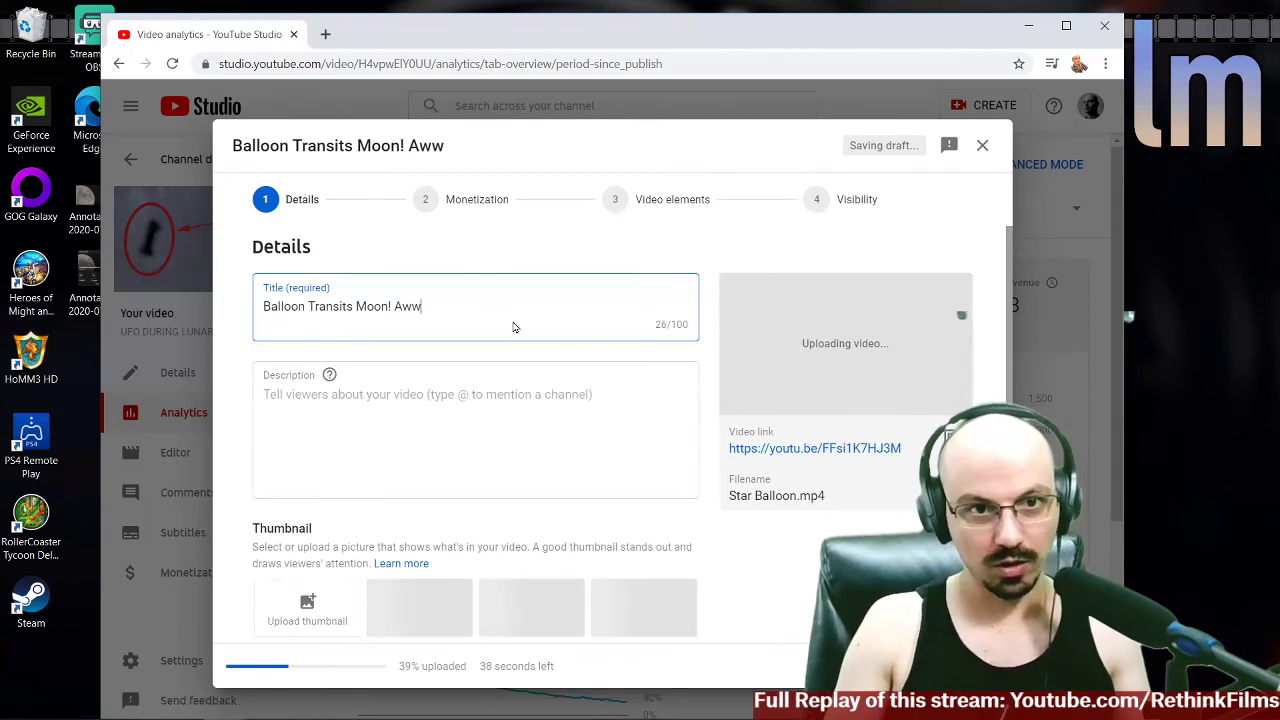
{"action": "key", "text": "BackSpace"}
{"action": "key", "text": "BackSpace"}
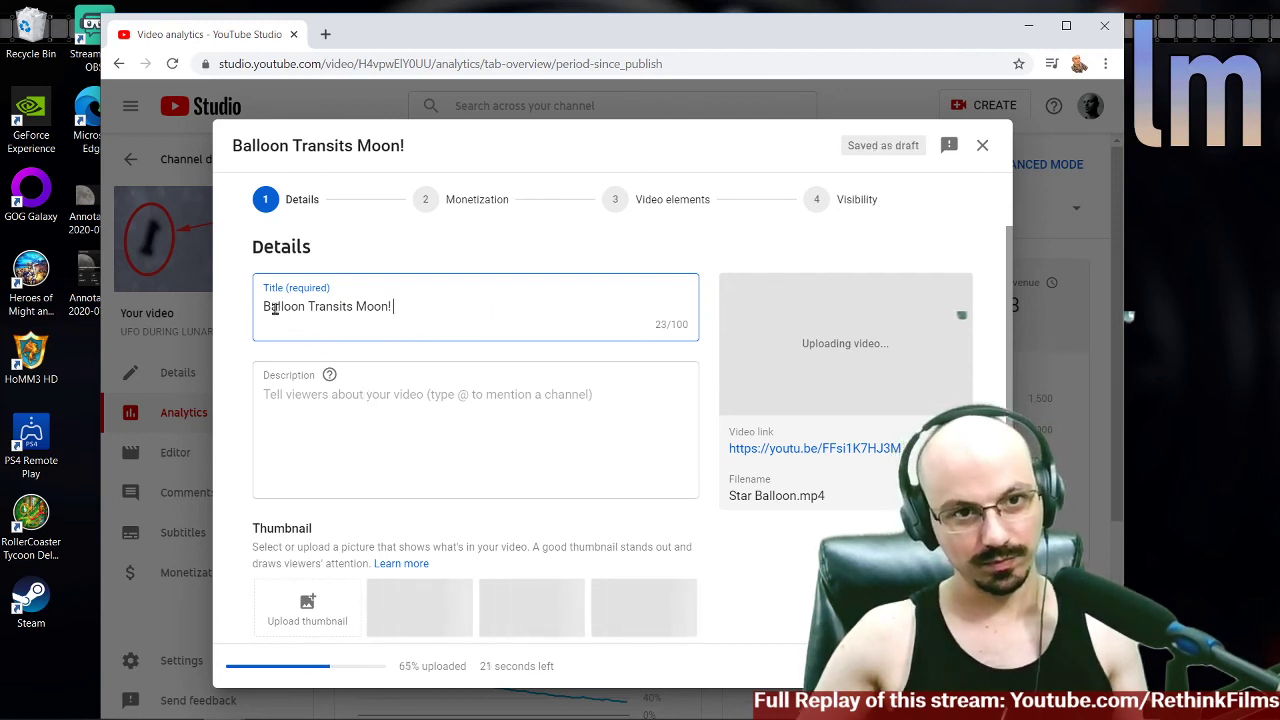
Begin the description: 'While filming the partial eclipse on July 4th, 2020. A balloon crossed in front of the moon (or in astronomy terms, it "transited" the moon.'.
{"action": "left_click", "coordinate": [347, 394]}
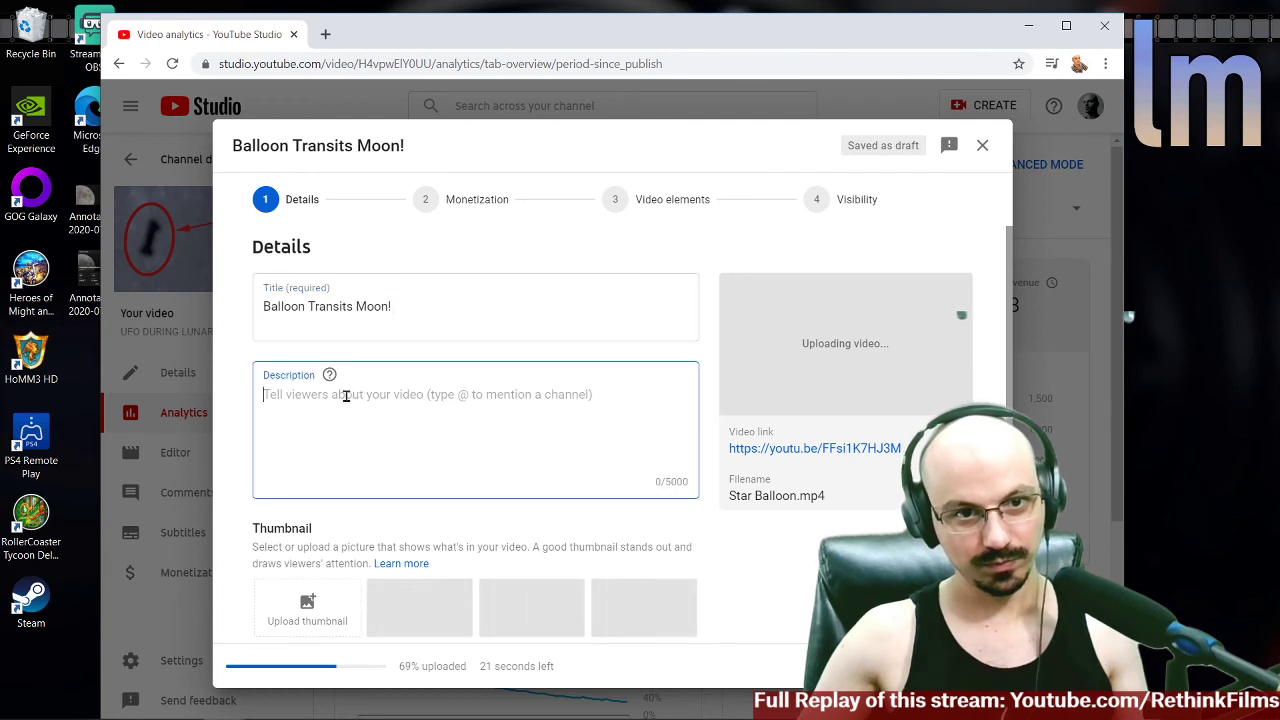
{"action": "type", "text": "Wh"}
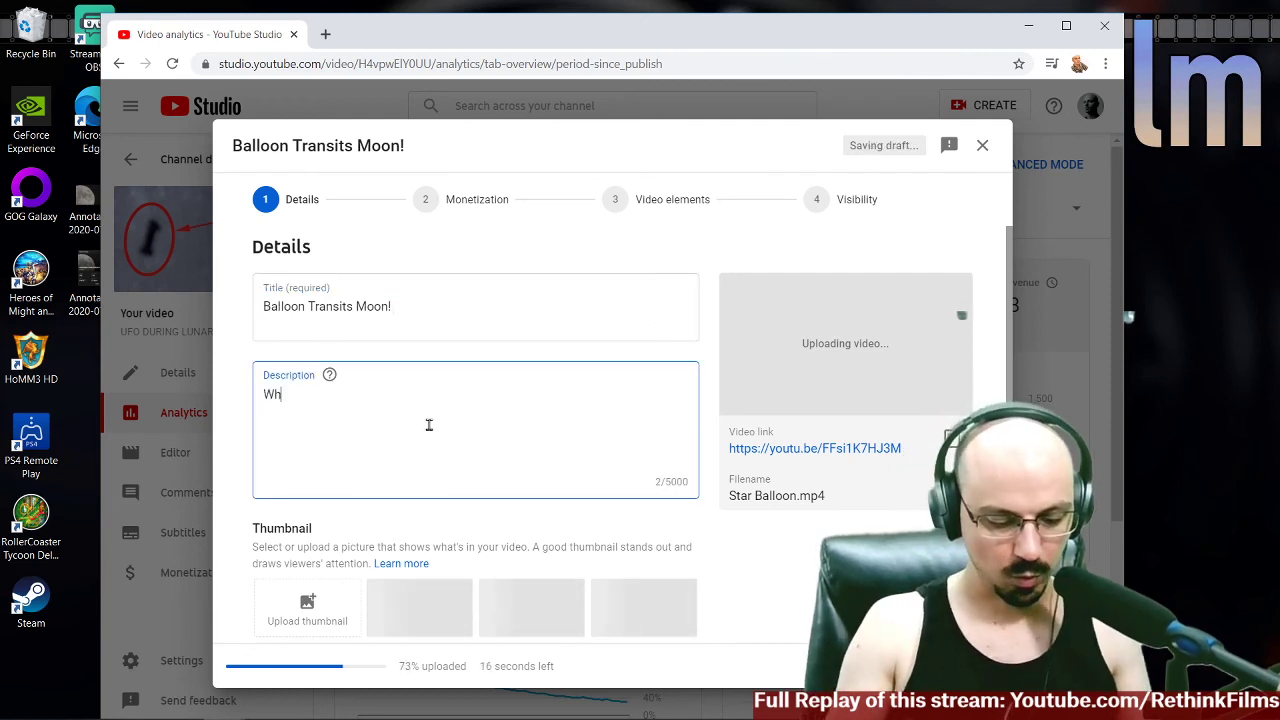
{"action": "type", "text": "ile film"}
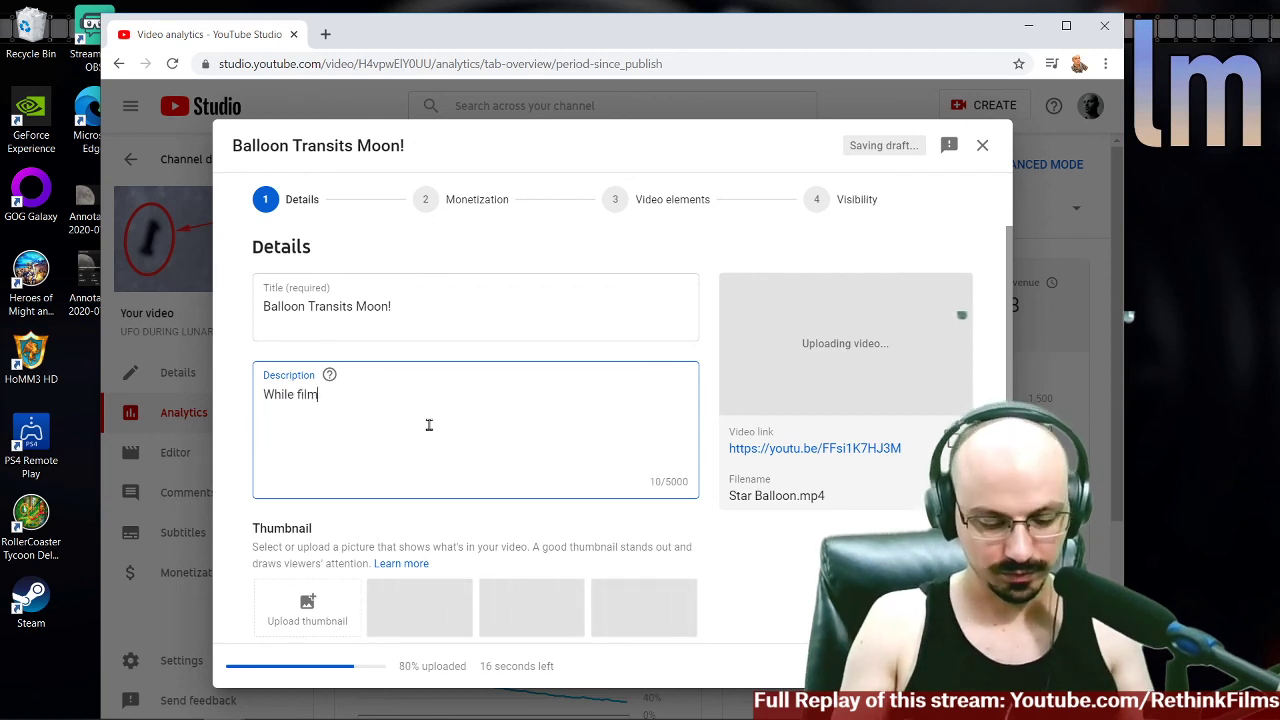
{"action": "type", "text": "ing the"}
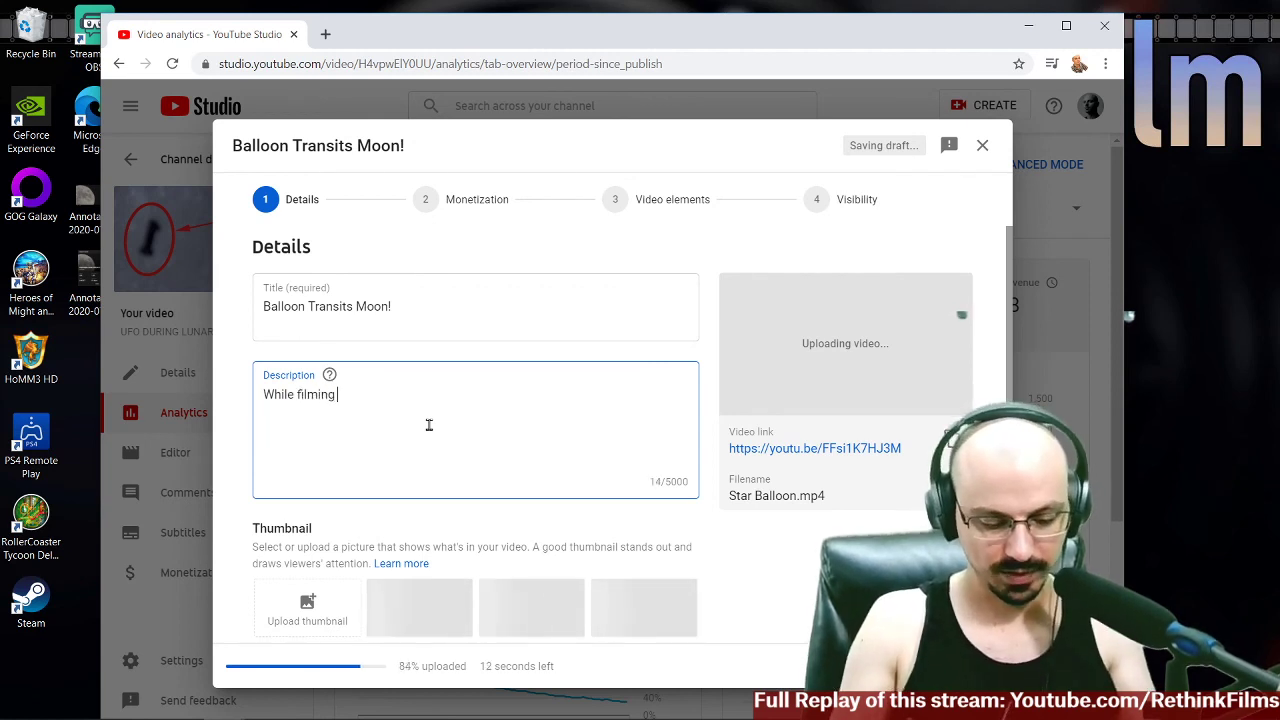
{"action": "type", "text": " pa"}
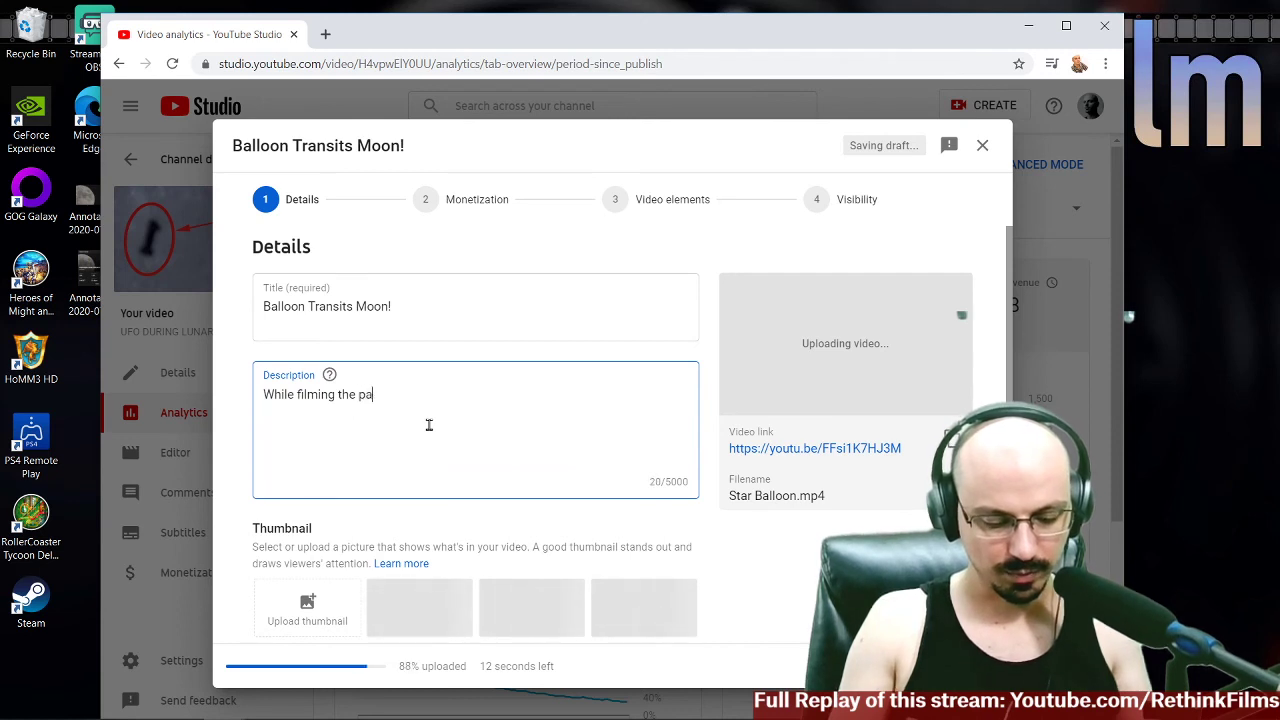
{"action": "type", "text": "rtial eclipse on July 4"}
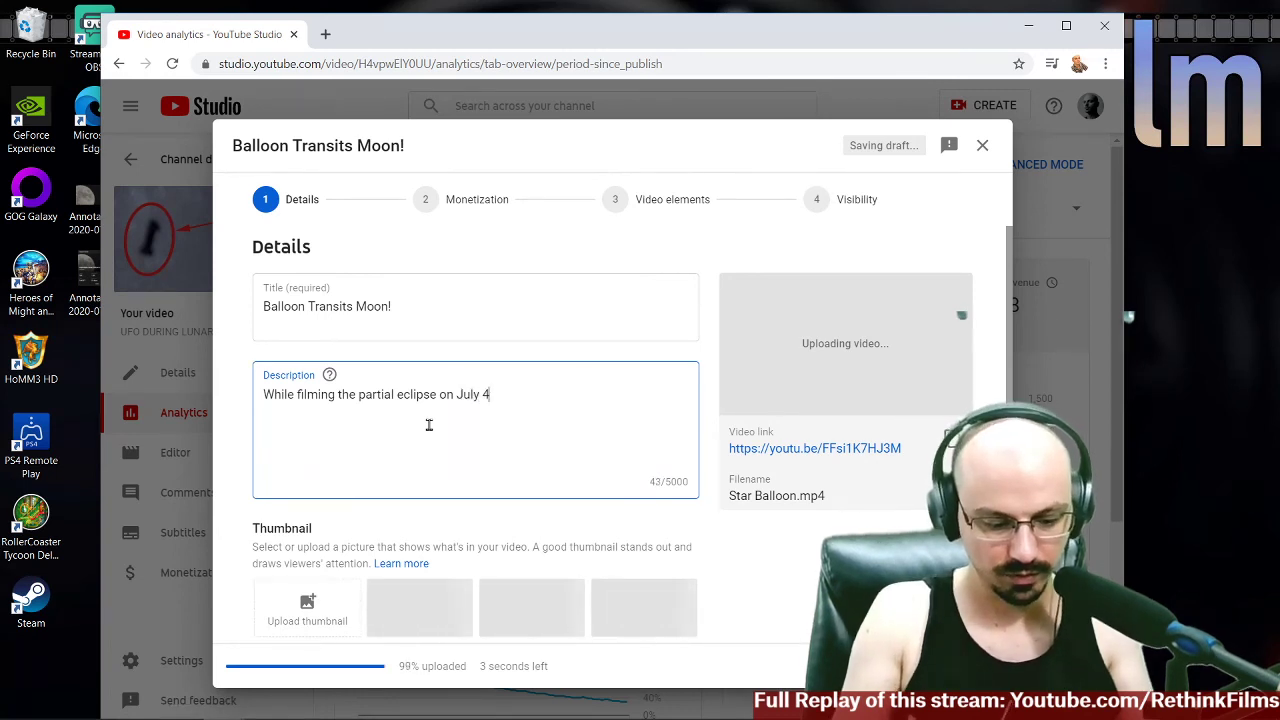
{"action": "type", "text": "th, 2020. A balloon"}
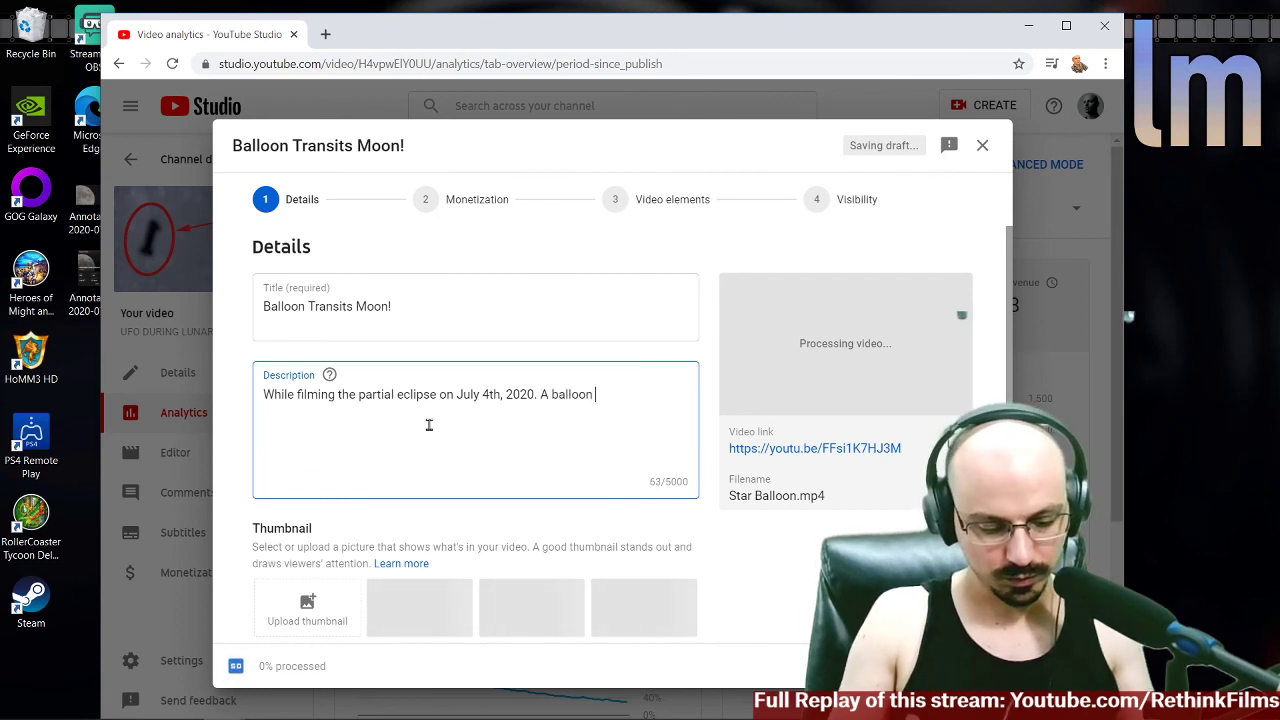
{"action": "type", "text": " crossed in front of the moon (or in astronomy "}
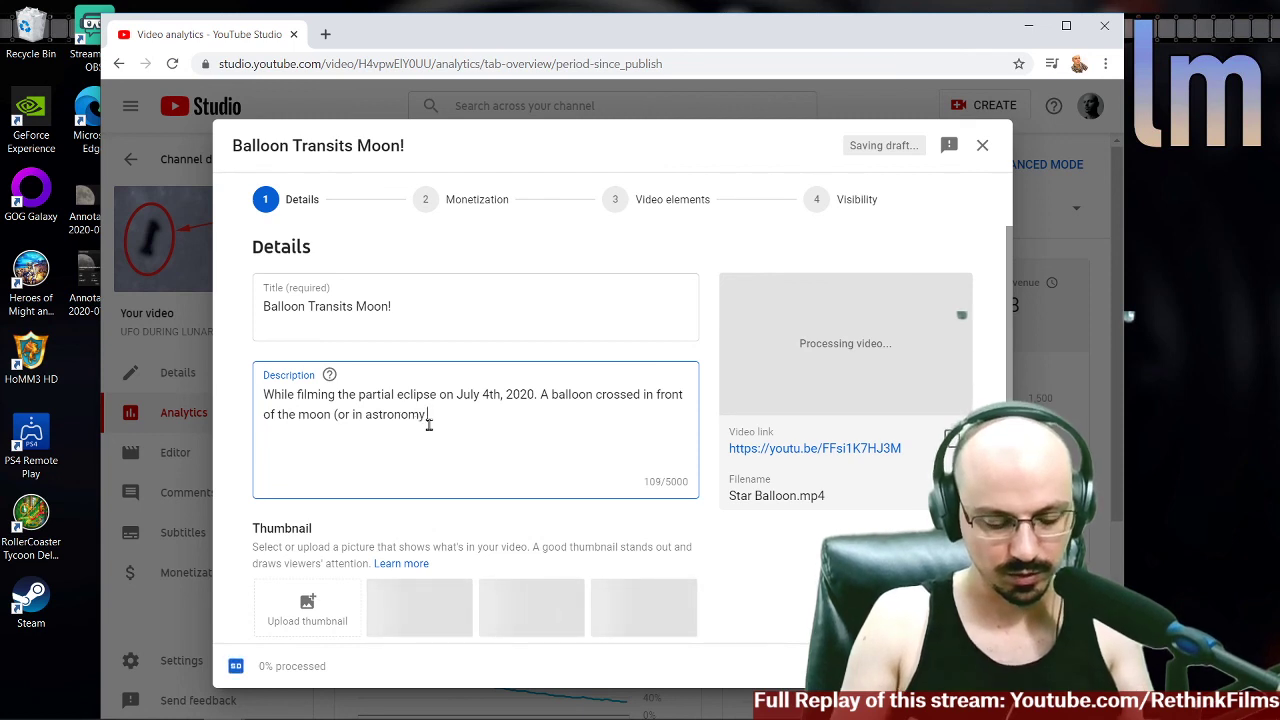
{"action": "type", "text": "terms,"}
{"action": "type", "text": " it '"}
{"action": "type", "text": "transi"}
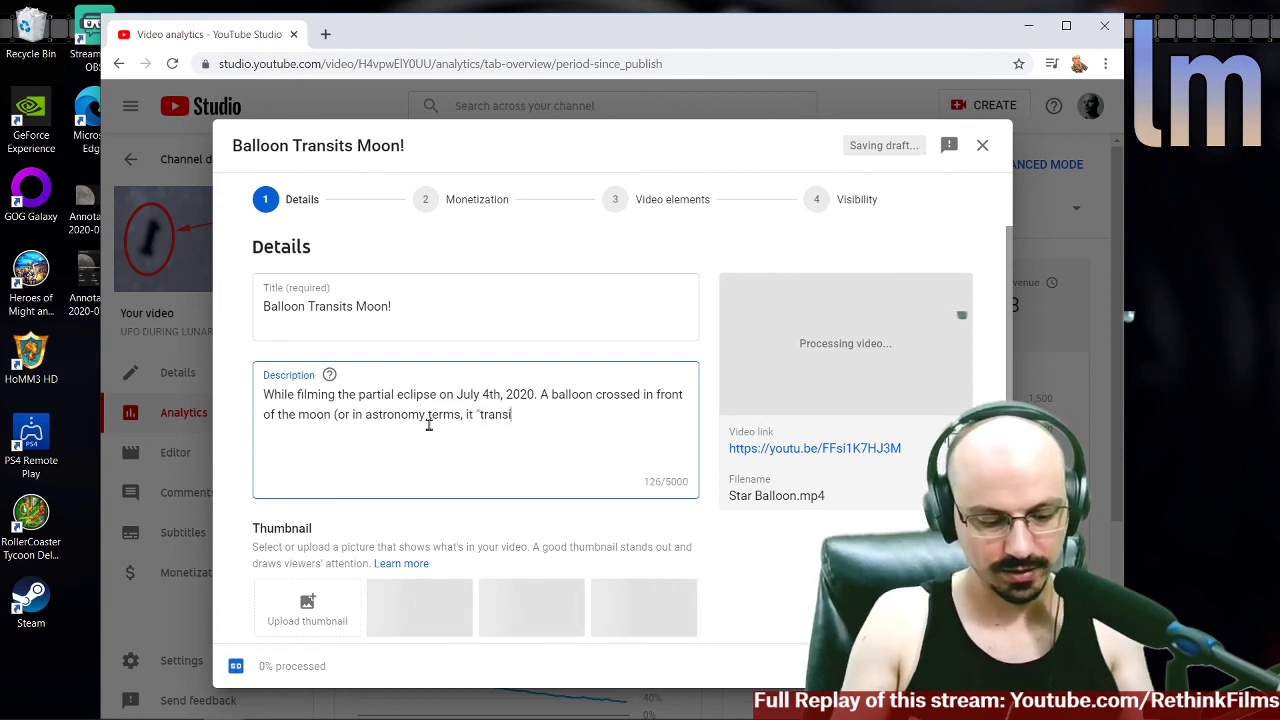
{"action": "type", "text": "ted\" the moon."}
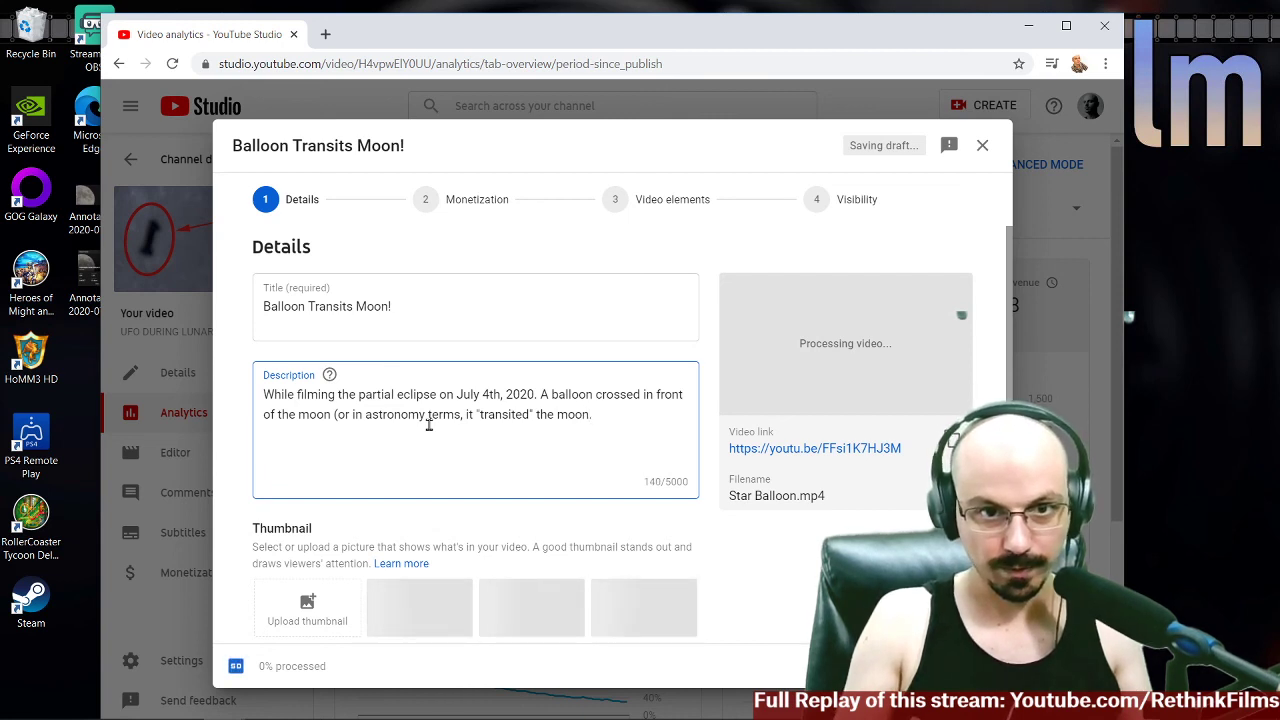
Close the parenthesis and finish the description with 'So I decided to put together this little video to show you all. Enjoy!'.
{"action": "type", "text": ")  So I"}
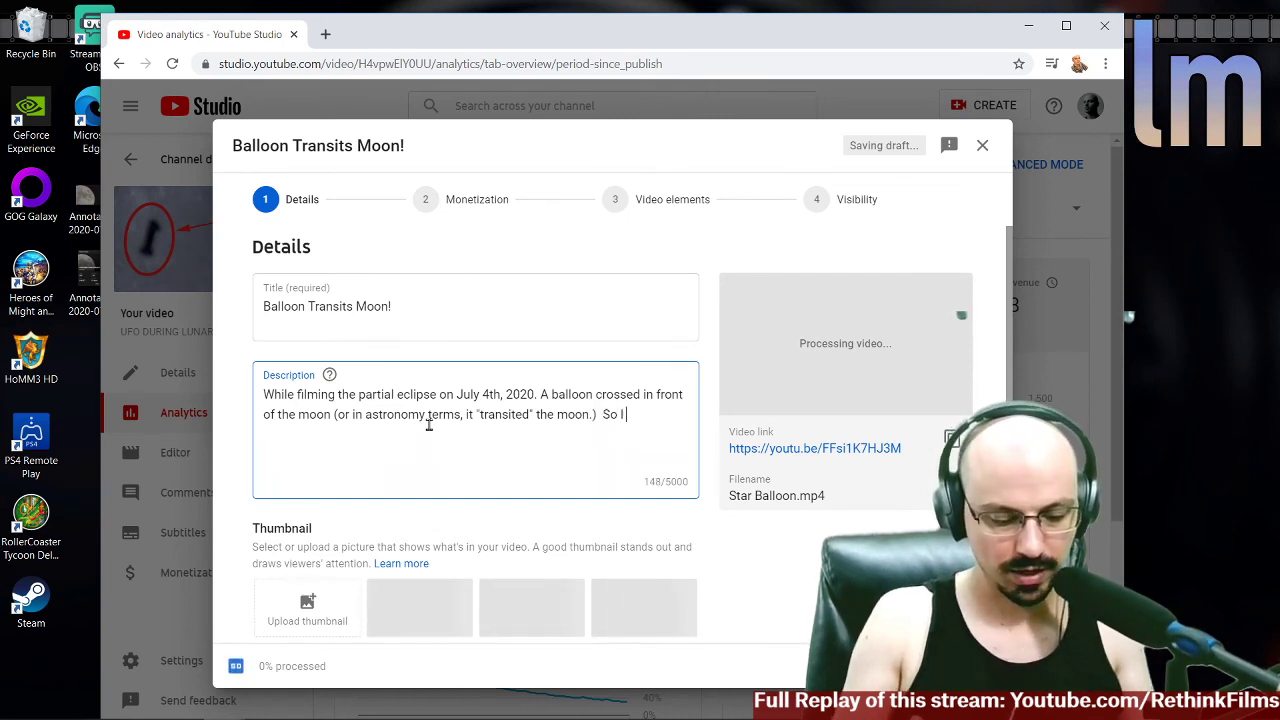
{"action": "type", "text": " decided to put together "}
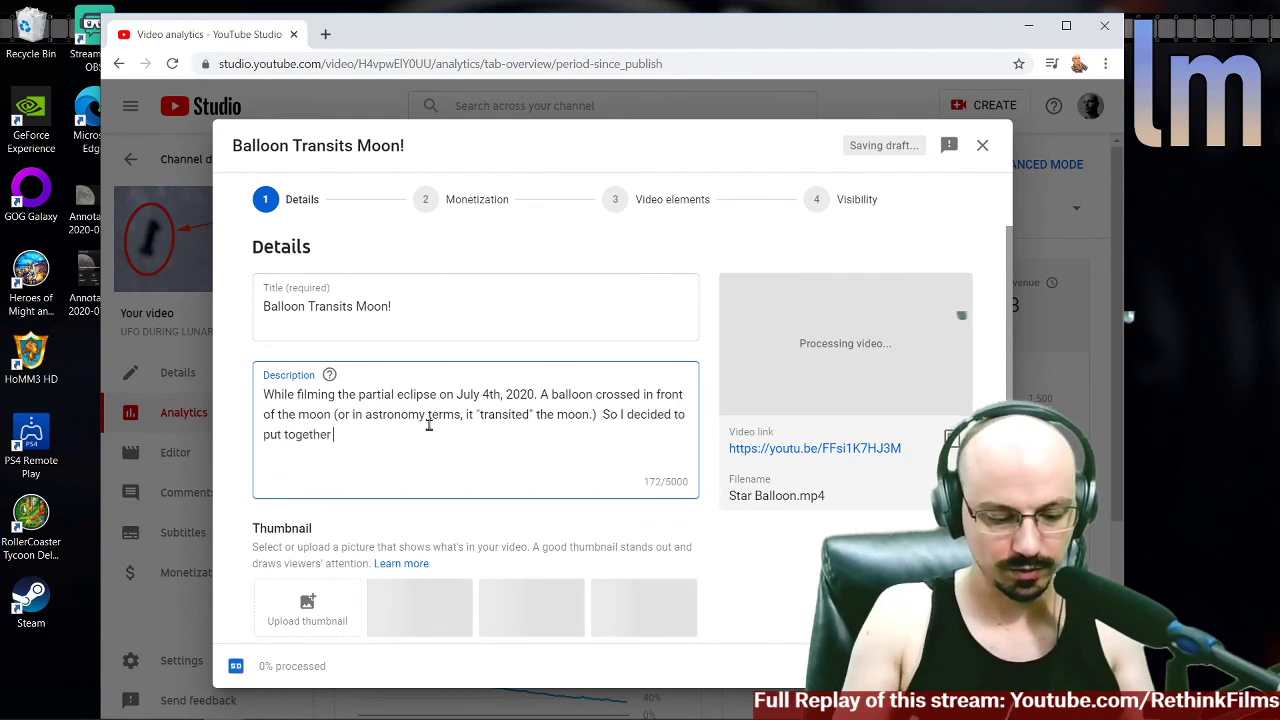
{"action": "type", "text": "this little vide"}
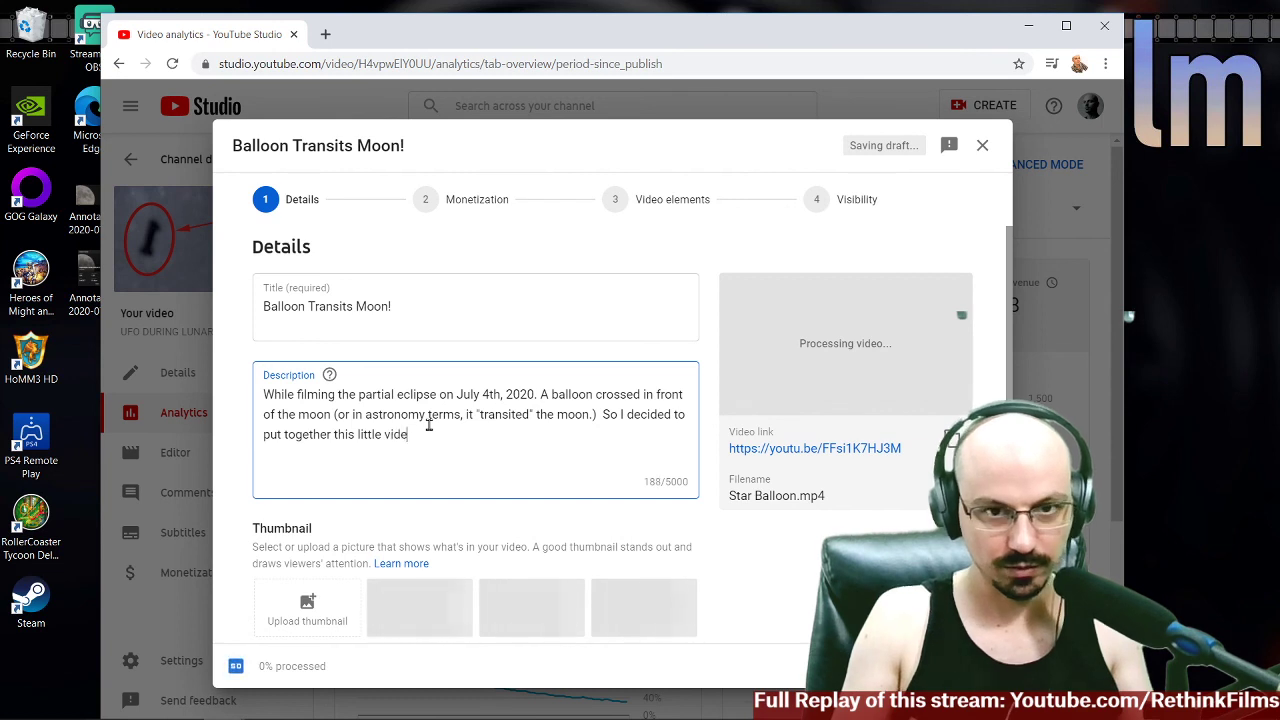
{"action": "type", "text": "o to show you all"}
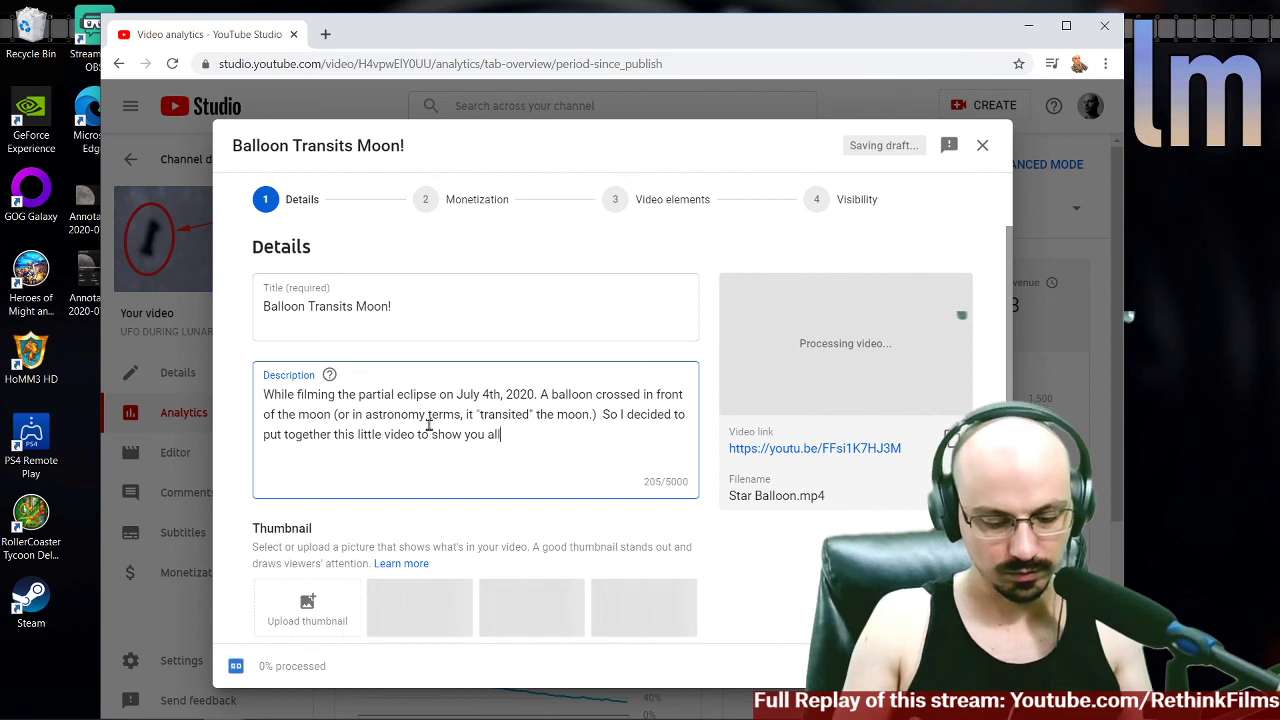
{"action": "type", "text": "."}
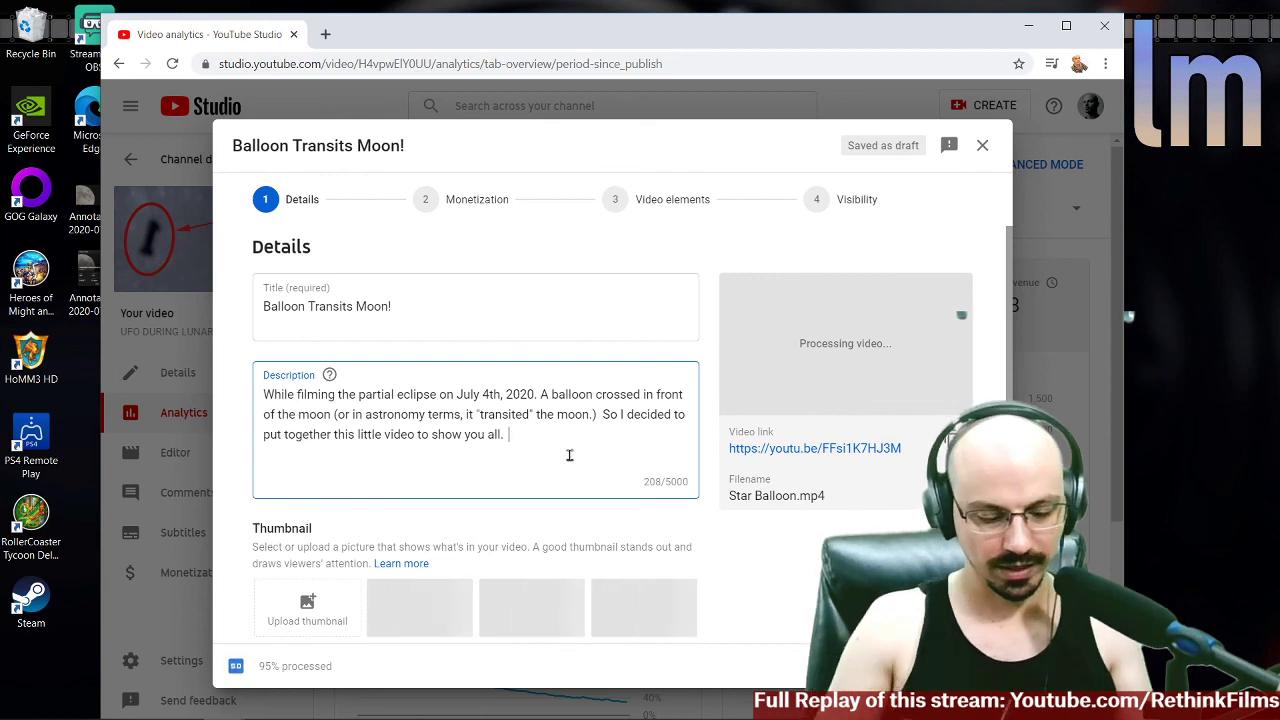
{"action": "type", "text": "joy!"}
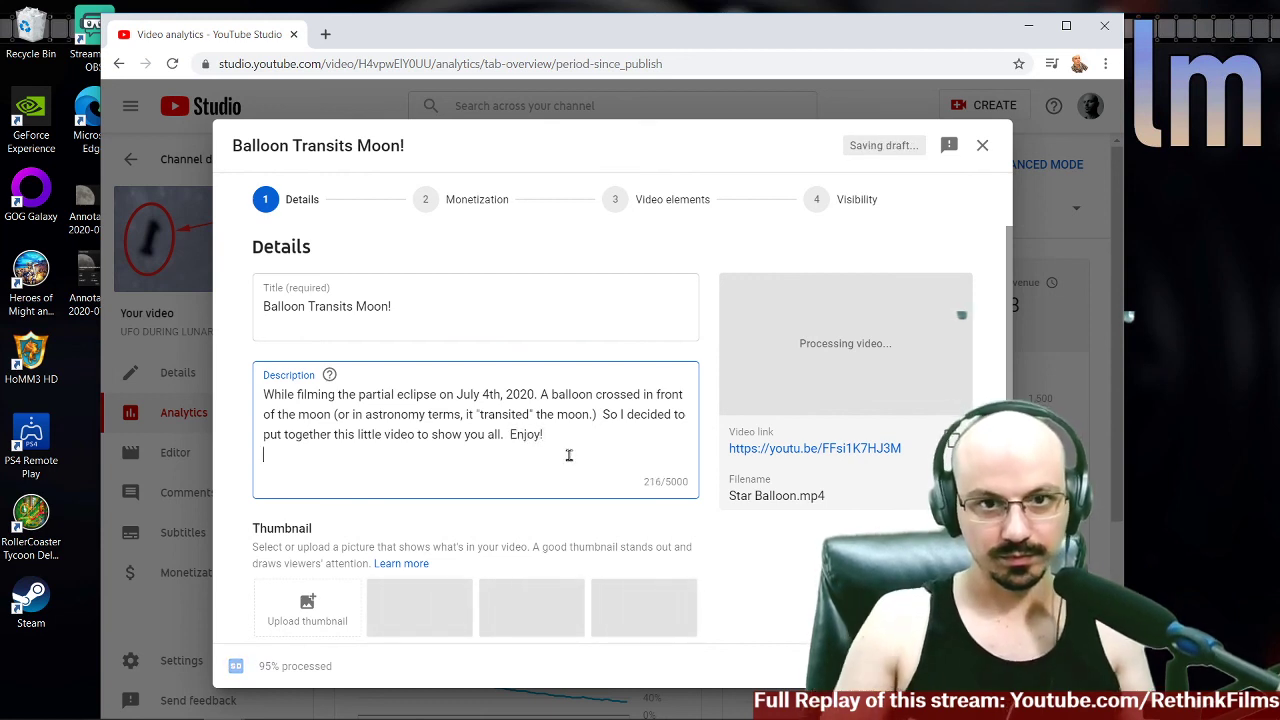
Upload 2nd UFO thumbnail.jpg from the 2020_07_04 - Lunar Eclipse Bust folder as the video's custom thumbnail.
{"action": "scroll", "coordinate": [500, 480], "scroll_direction": "down", "scroll_amount": 1}
{"action": "left_click", "coordinate": [311, 494]}
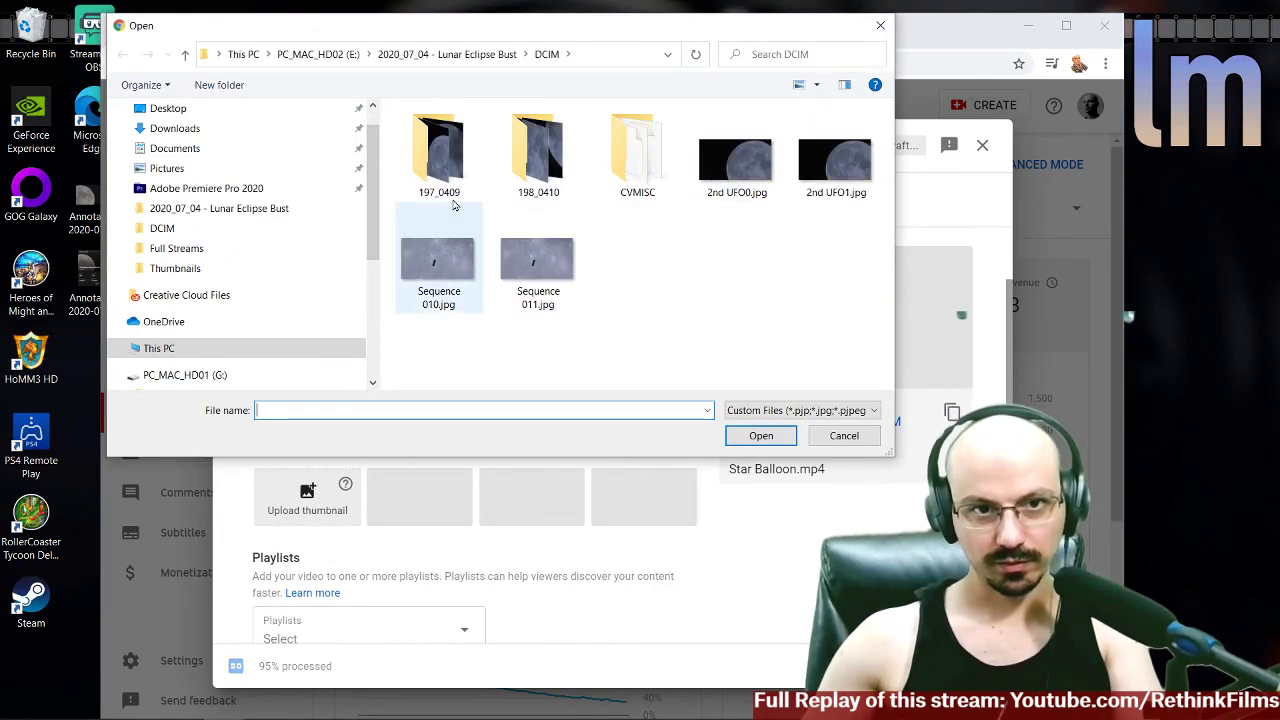
{"action": "scroll", "coordinate": [268, 297], "scroll_direction": "down", "scroll_amount": 4}
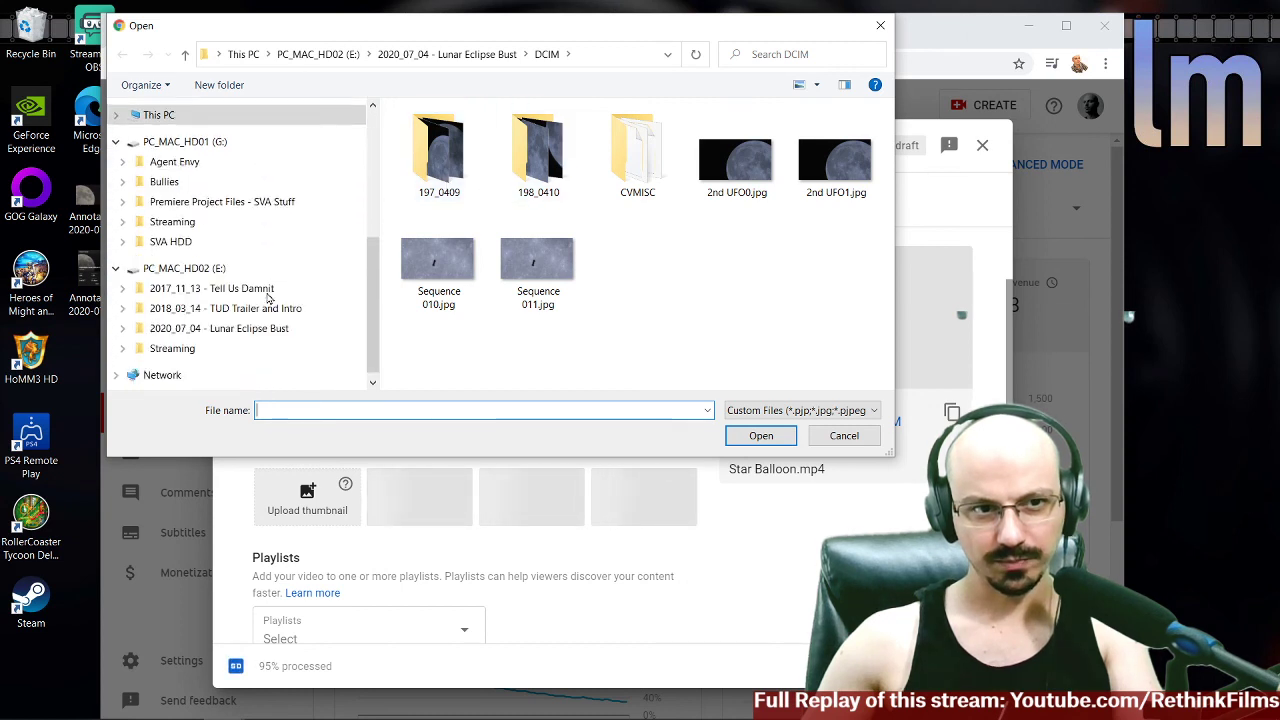
{"action": "left_click", "coordinate": [252, 328]}
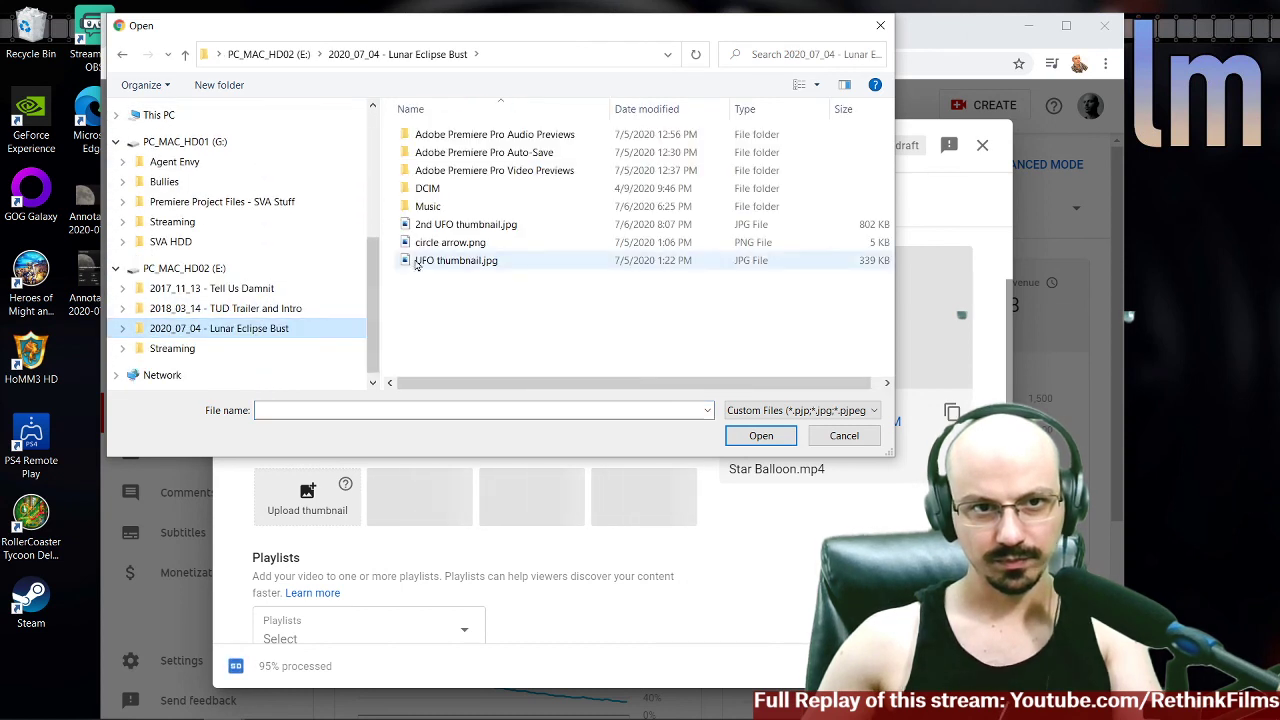
{"action": "left_click", "coordinate": [445, 225]}
{"action": "left_click", "coordinate": [761, 436]}
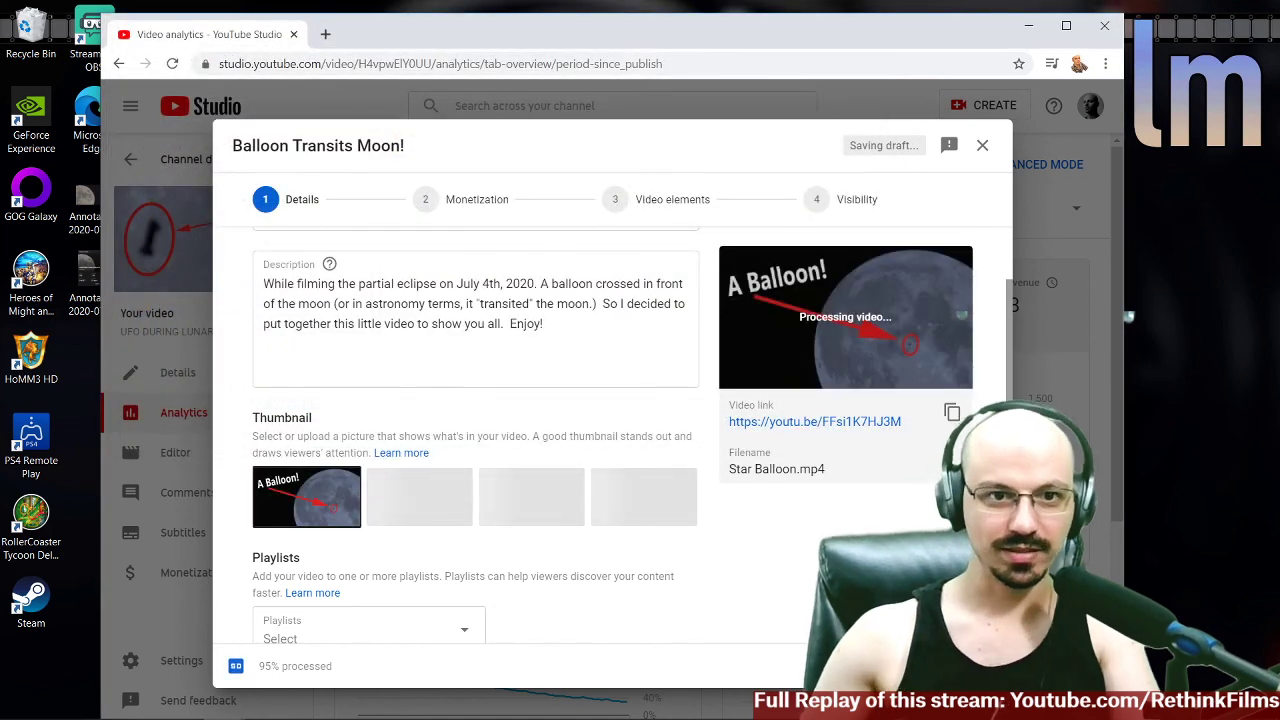
Review the video's details and turn monetization on for the video.
{"action": "scroll", "coordinate": [640, 500], "scroll_direction": "up", "scroll_amount": 2}
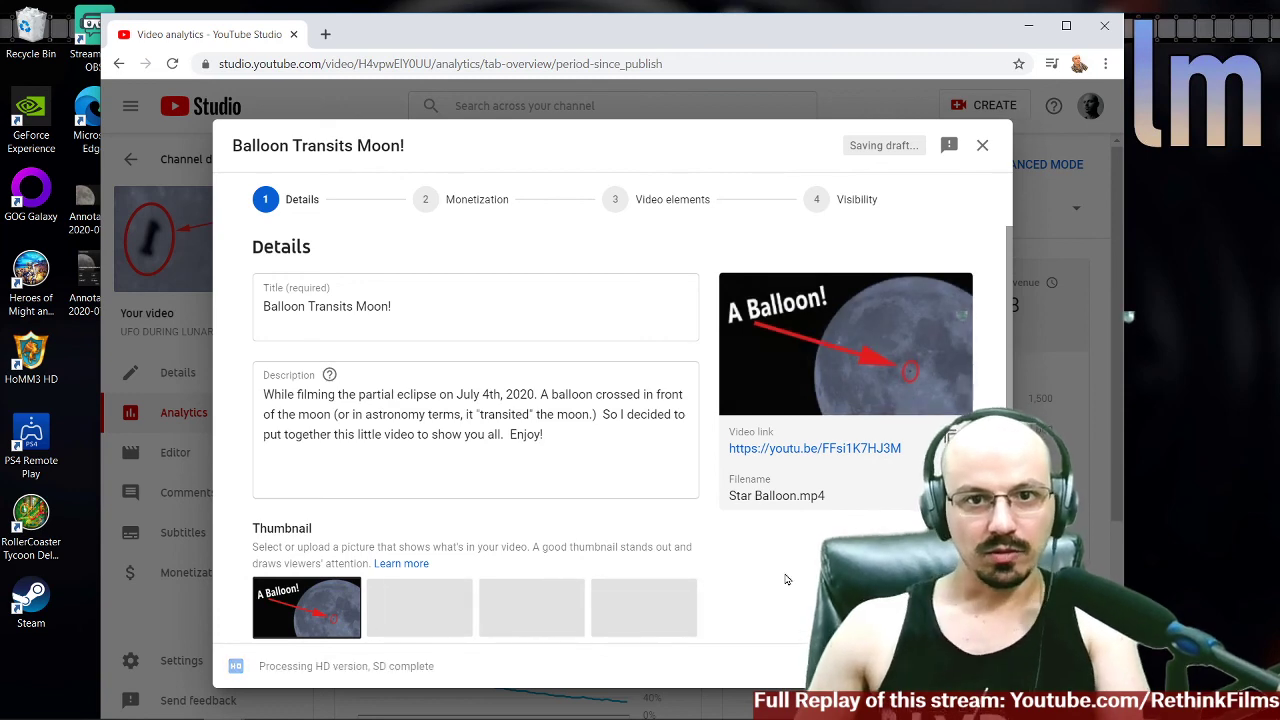
{"action": "scroll", "coordinate": [705, 553], "scroll_direction": "down", "scroll_amount": 5}
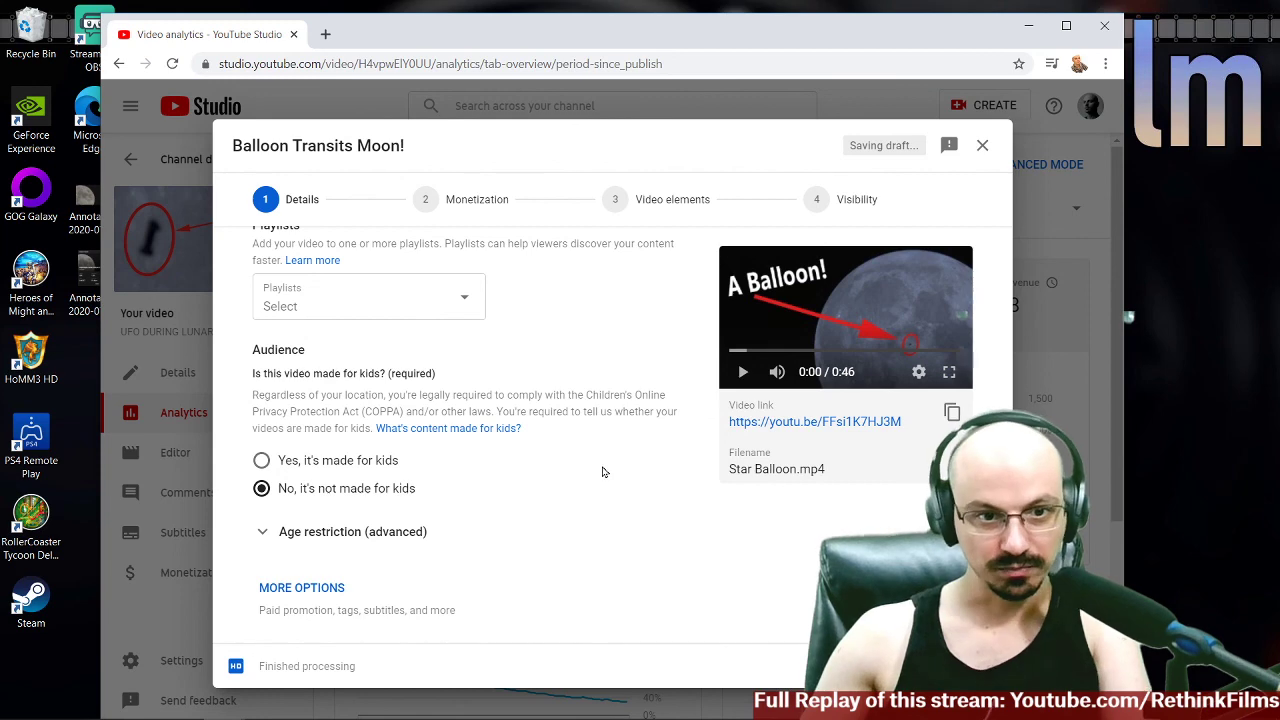
{"action": "scroll", "coordinate": [545, 489], "scroll_direction": "up", "scroll_amount": 5}
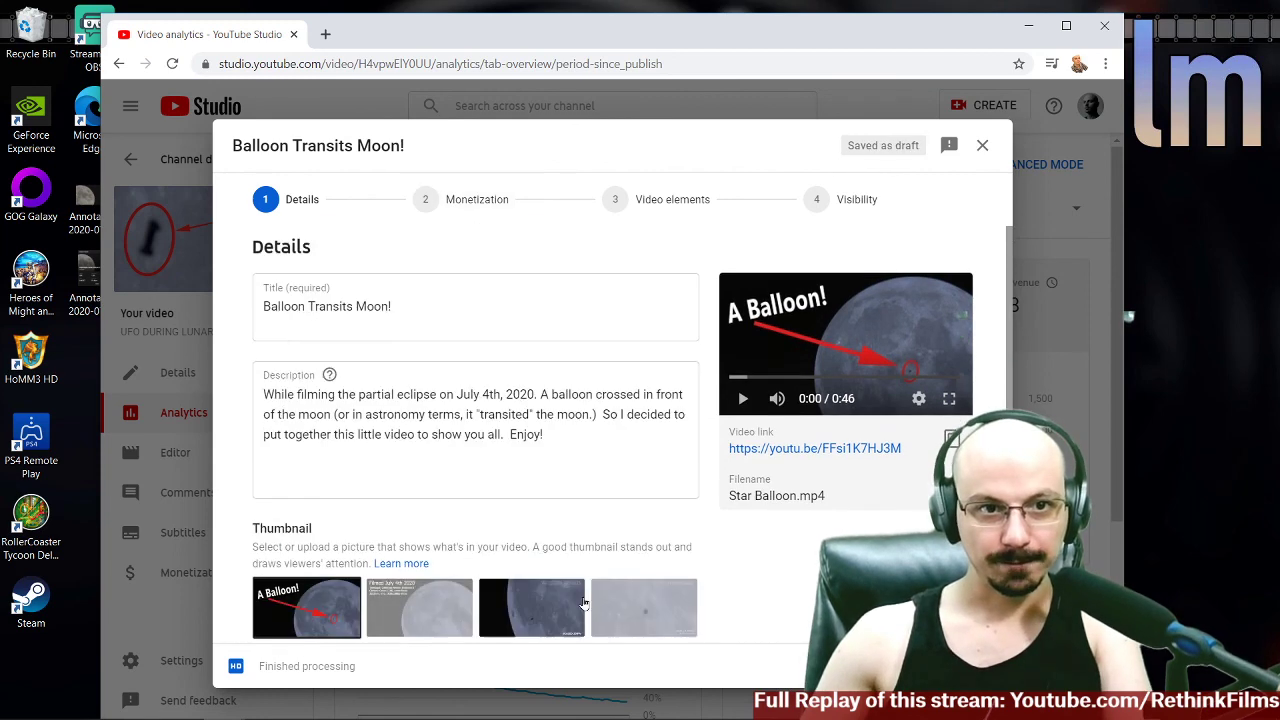
{"action": "left_click", "coordinate": [489, 209]}
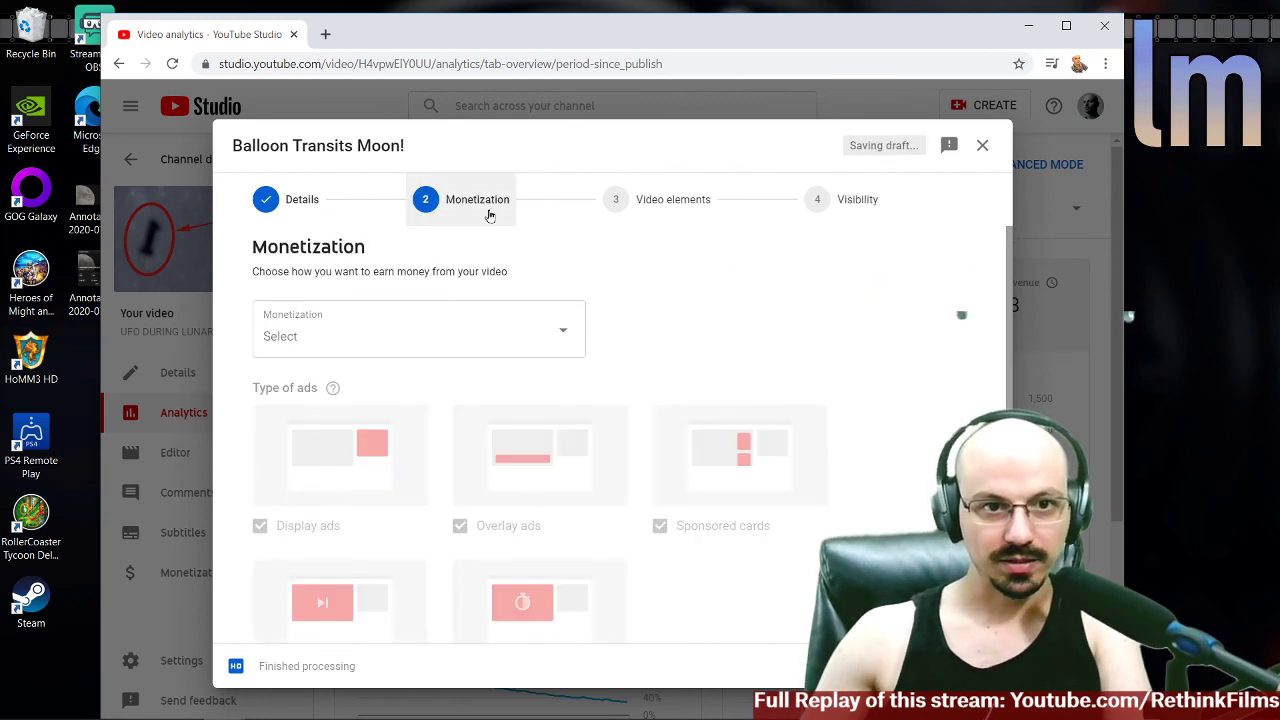
{"action": "left_click", "coordinate": [412, 338]}
{"action": "left_click", "coordinate": [284, 326]}
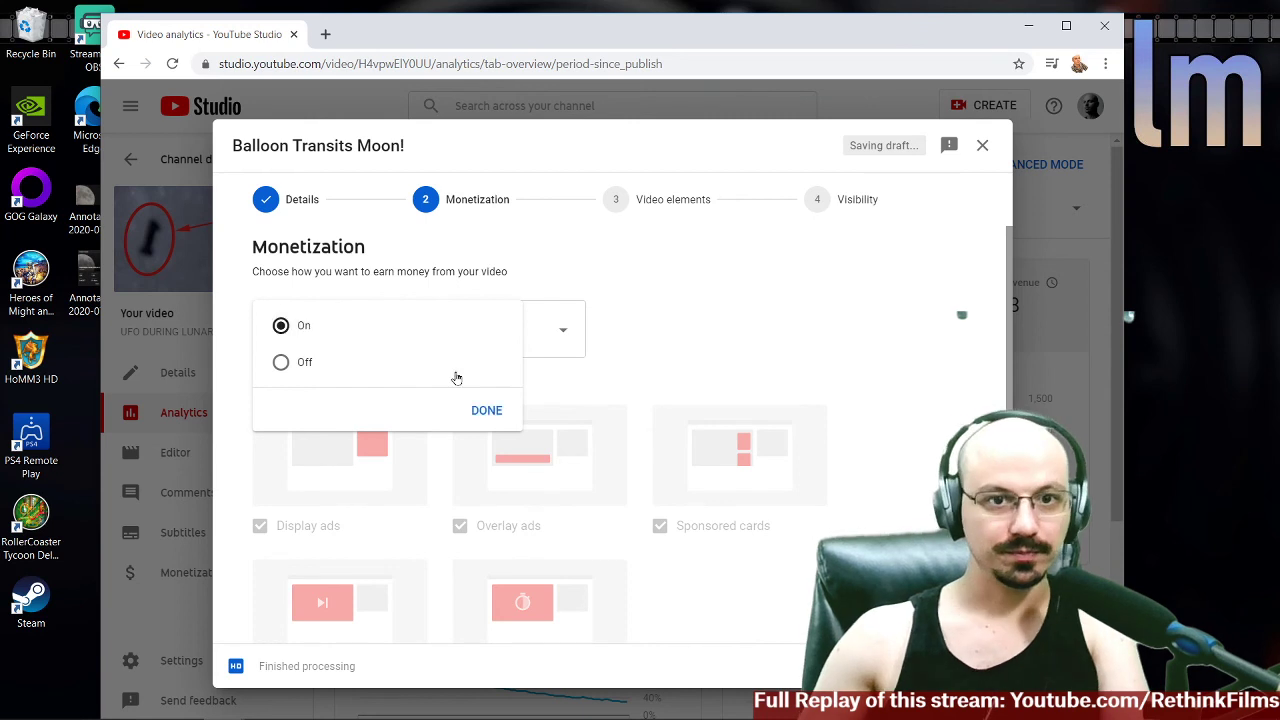
{"action": "left_click", "coordinate": [489, 409]}
Keep the default ad types and video ad locations and proceed to the Ad suitability section.
{"action": "scroll", "coordinate": [786, 380], "scroll_direction": "down", "scroll_amount": 3}
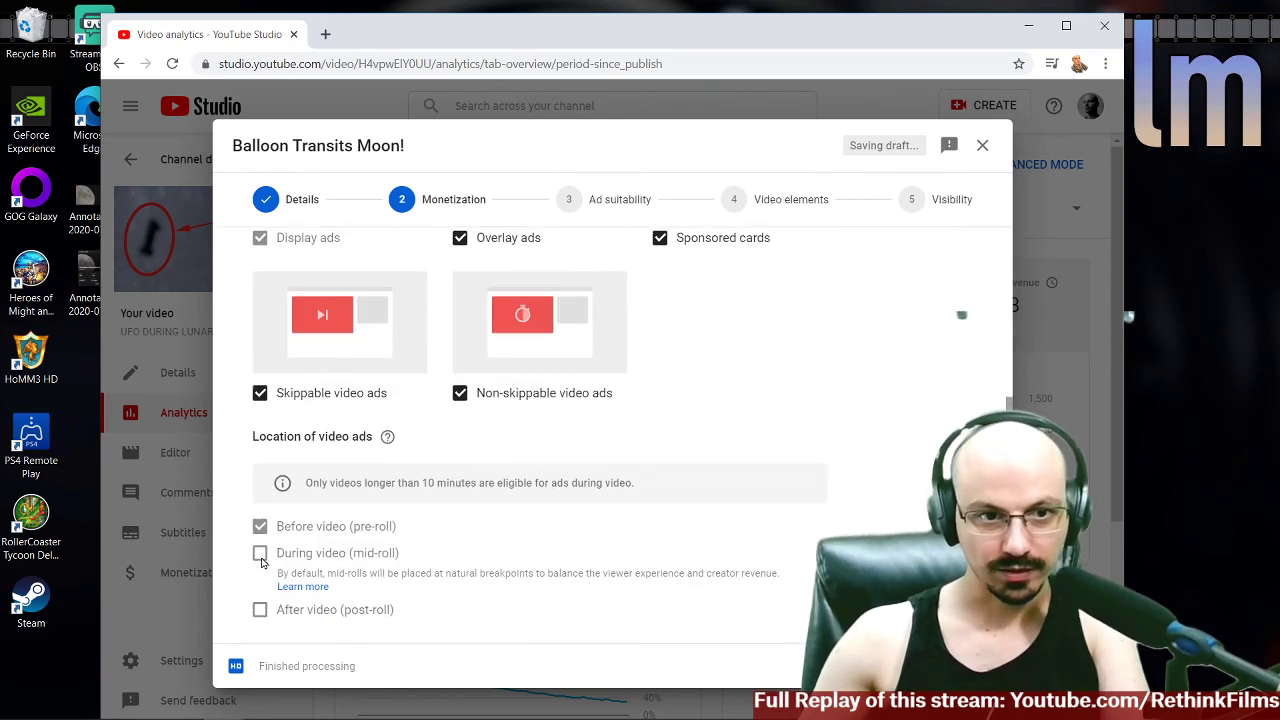
{"action": "scroll", "coordinate": [820, 480], "scroll_direction": "up", "scroll_amount": 5}
{"action": "left_click", "coordinate": [618, 200]}
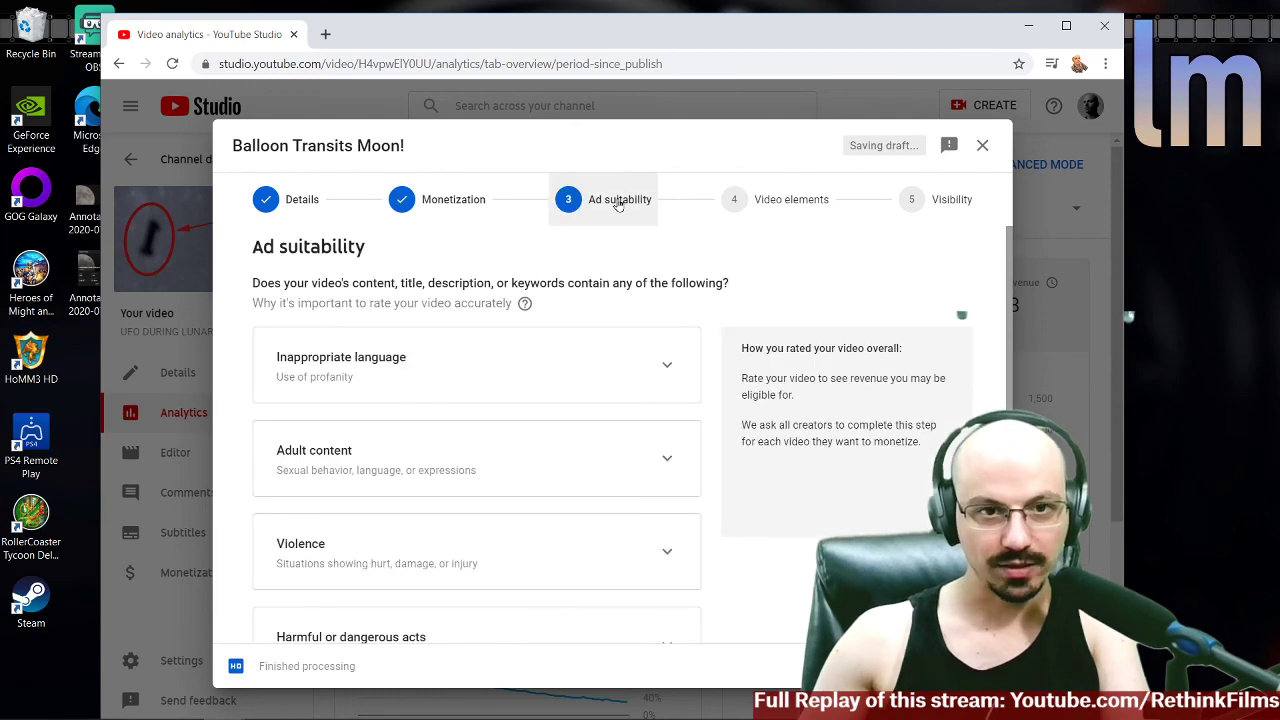
Rate the video's ad suitability as None of the above and proceed to the Video elements section.
{"action": "scroll", "coordinate": [749, 267], "scroll_direction": "down", "scroll_amount": 5}
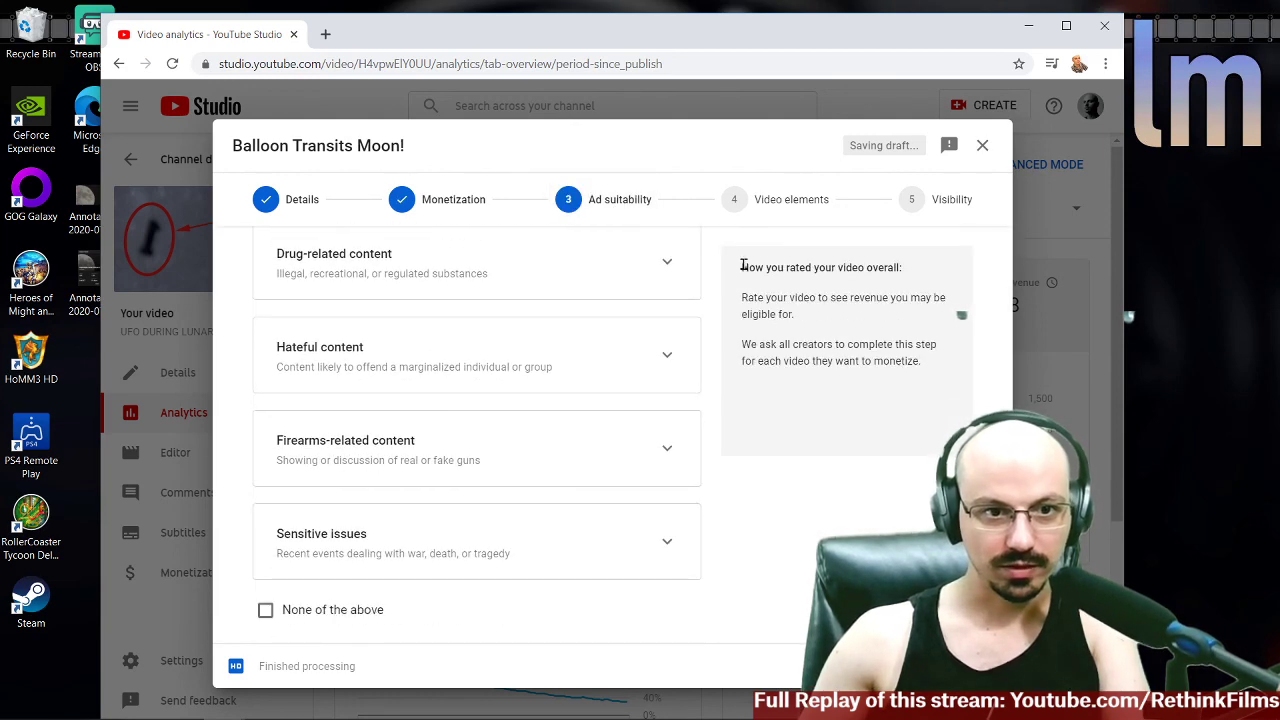
{"action": "left_click", "coordinate": [378, 609]}
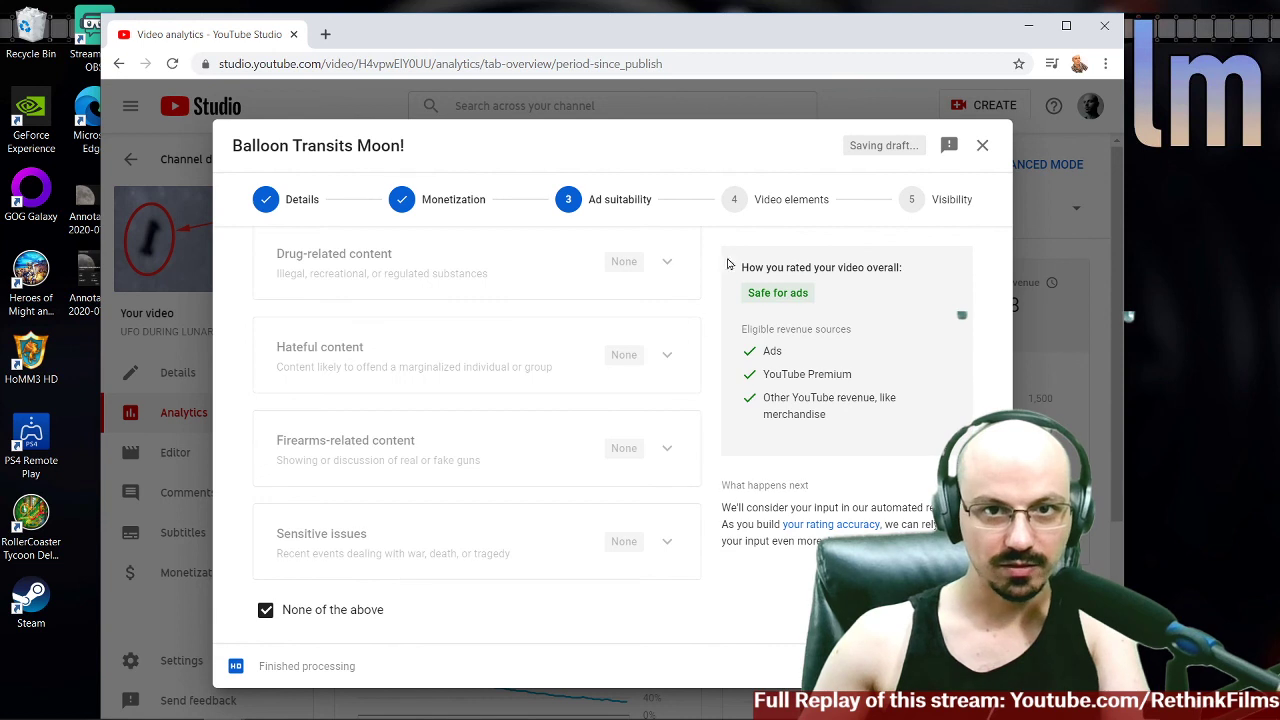
{"action": "left_click", "coordinate": [765, 203]}
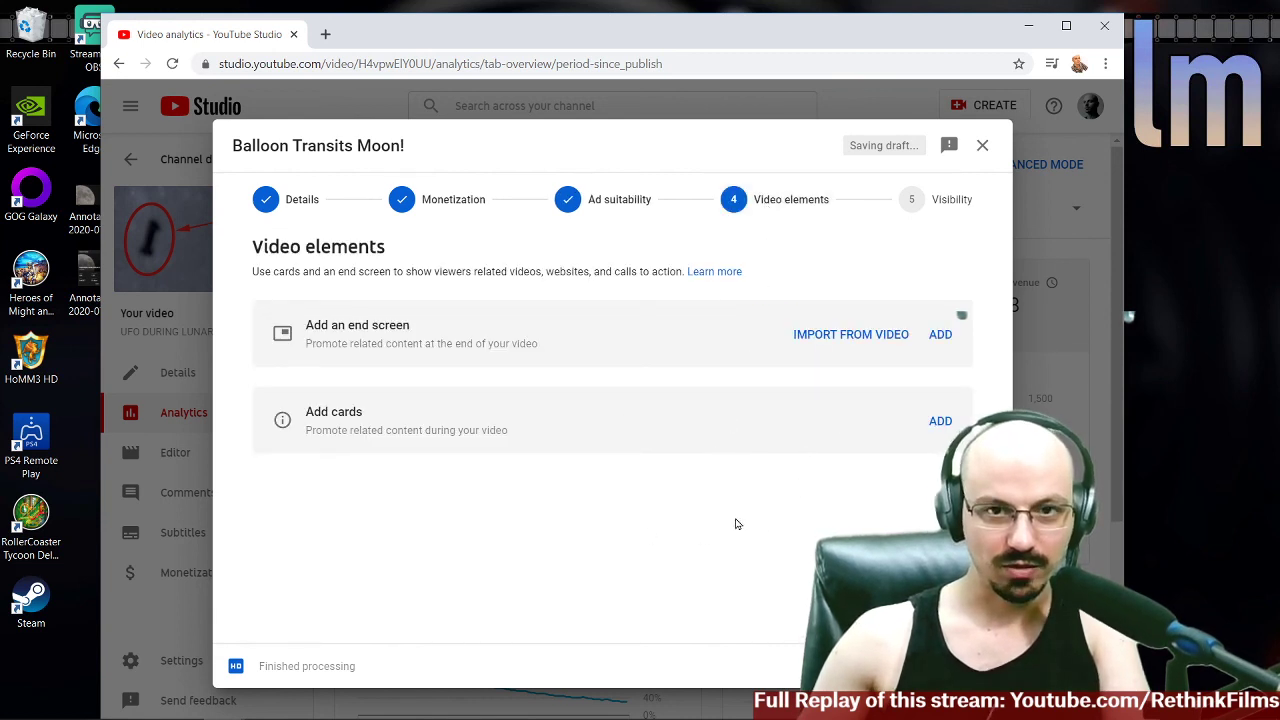
Add a video card at 0:14 linking to the Impromptu Lunar Eclipse Live Stream upload, and return to YouTube Studio.
{"action": "left_click", "coordinate": [940, 422]}
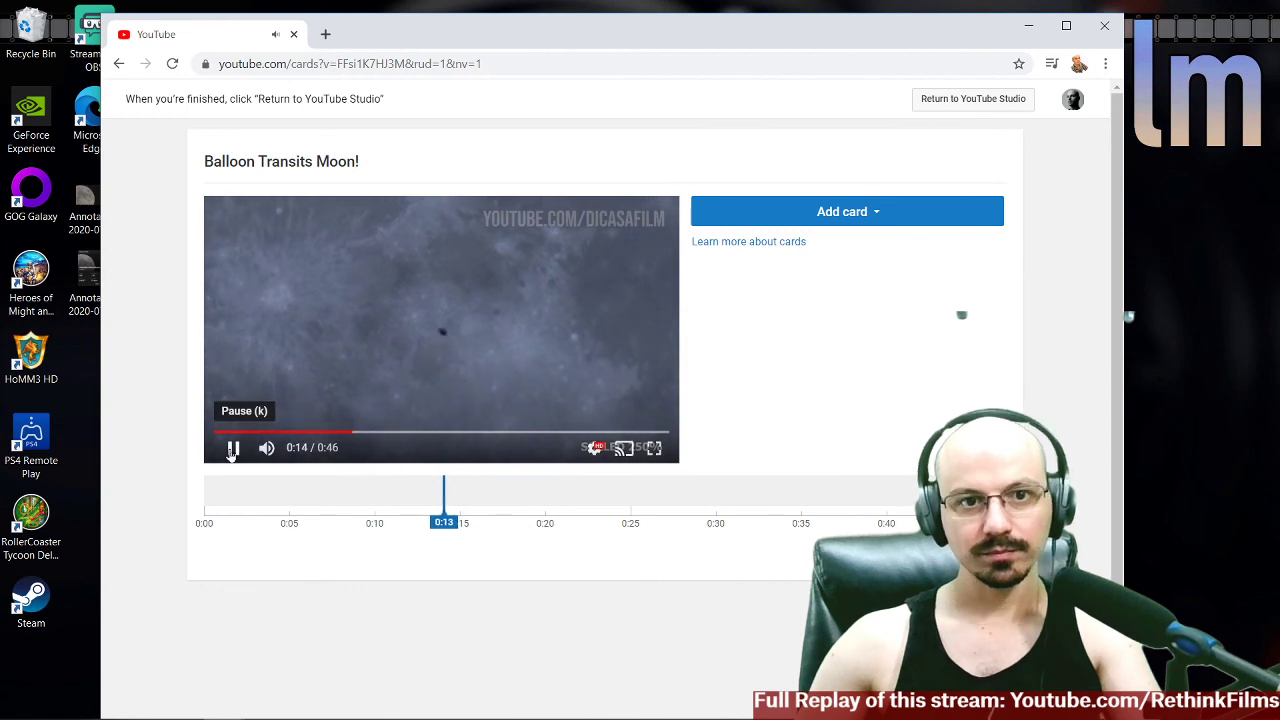
{"action": "left_click", "coordinate": [886, 213]}
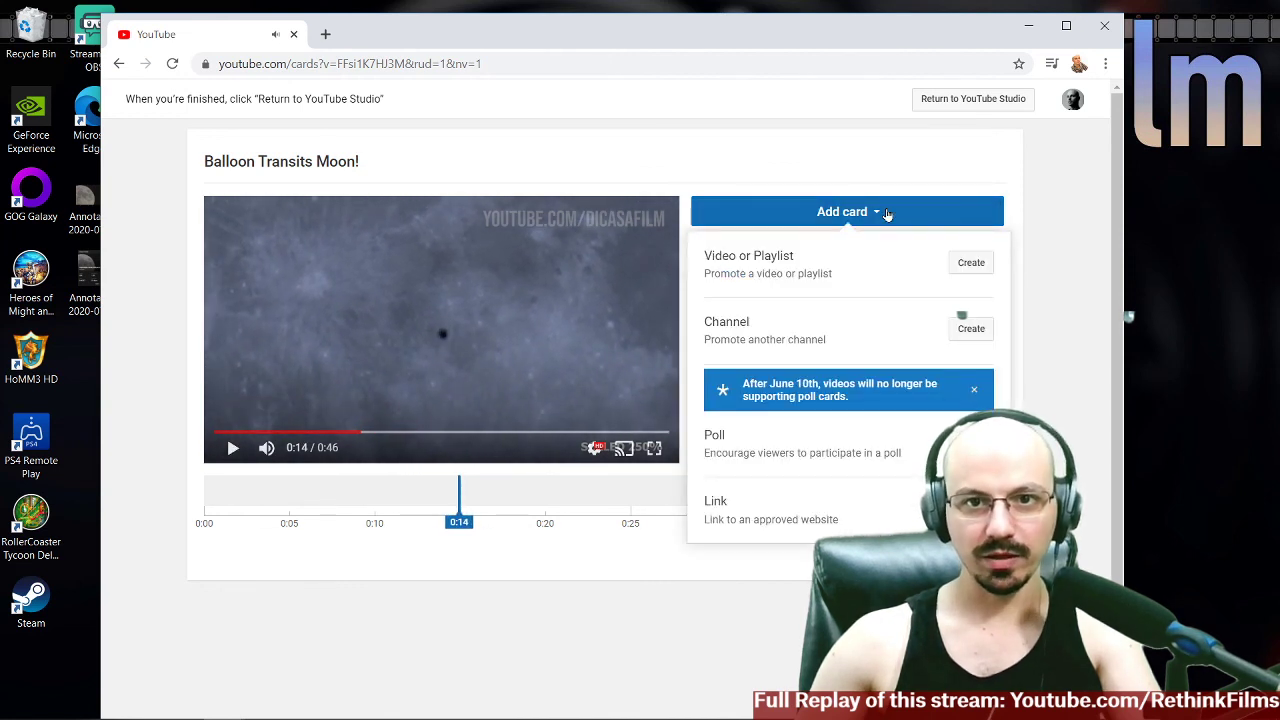
{"action": "left_click", "coordinate": [971, 264]}
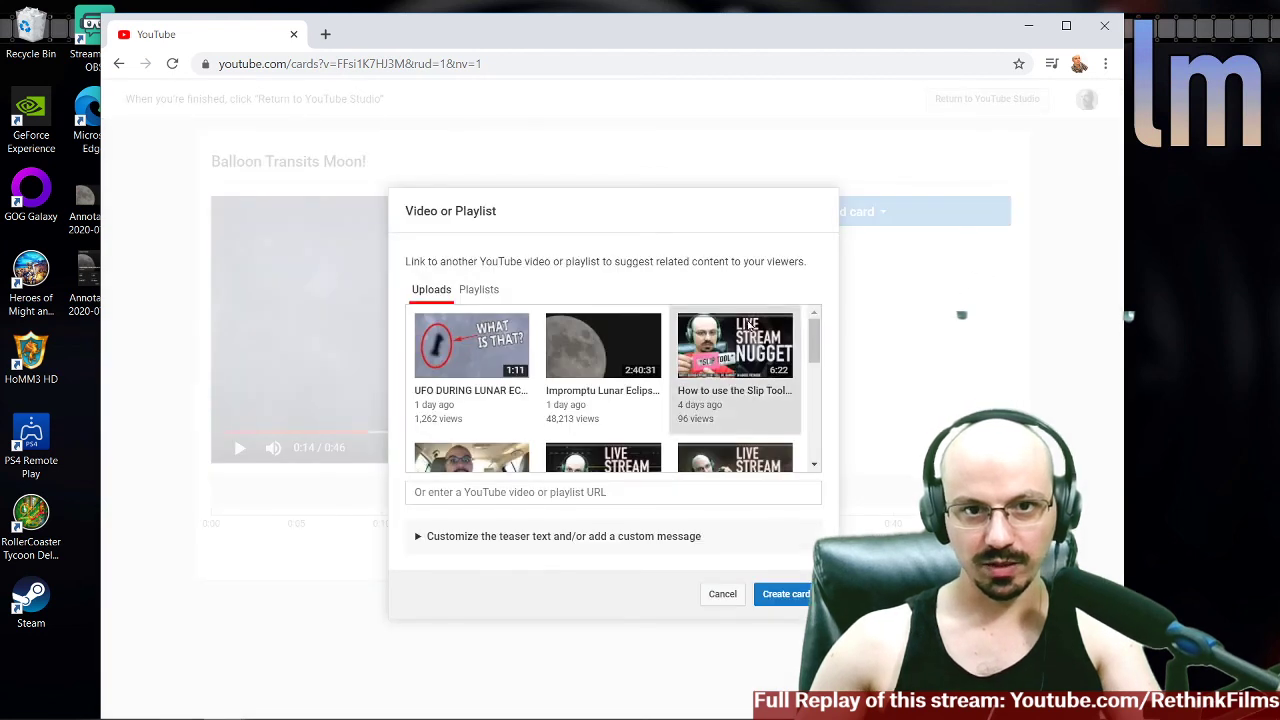
{"action": "left_click", "coordinate": [600, 350]}
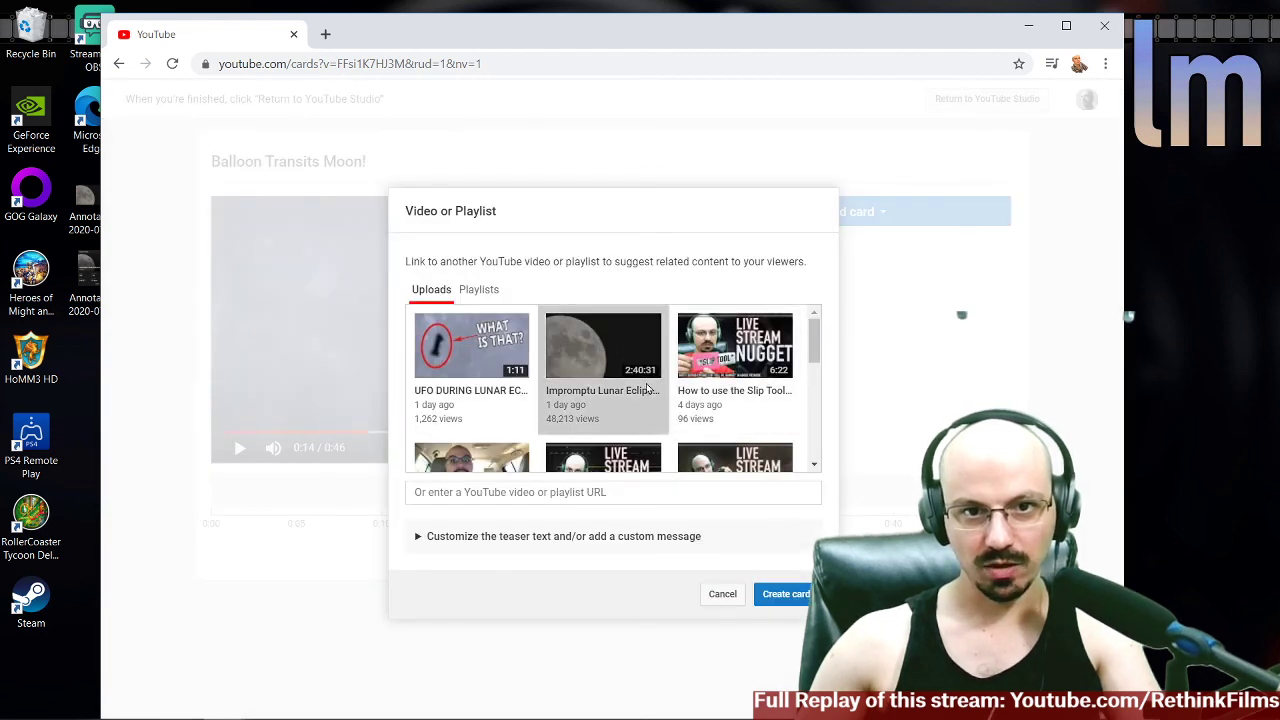
{"action": "left_click", "coordinate": [785, 595]}
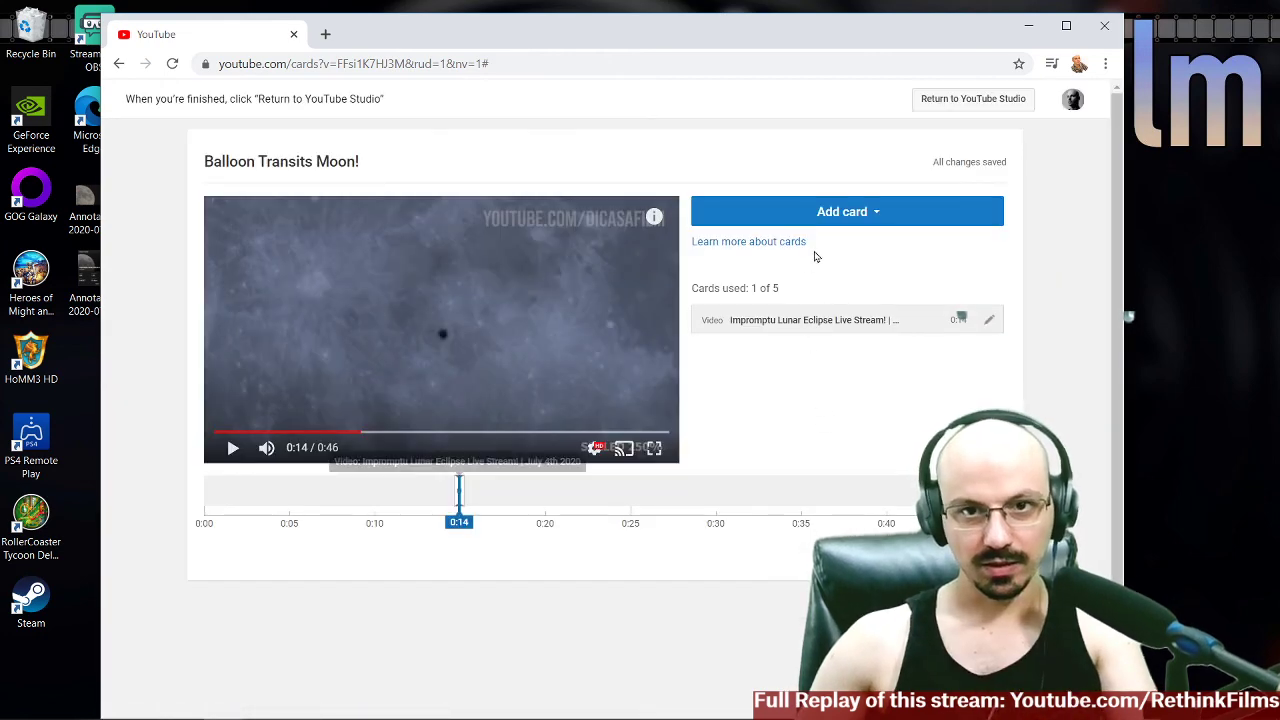
{"action": "left_click", "coordinate": [979, 100]}
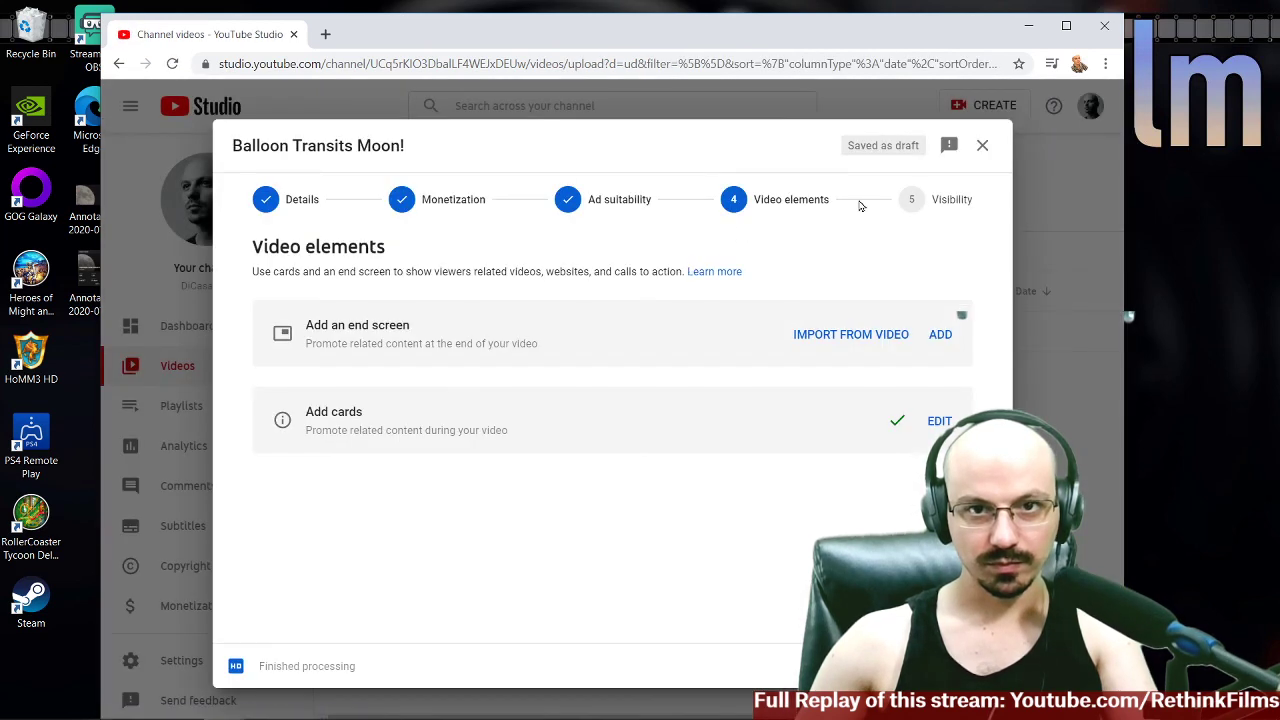
Save the Balloon Transits Moon! video with its visibility set to Unlisted.
{"action": "left_click", "coordinate": [953, 201]}
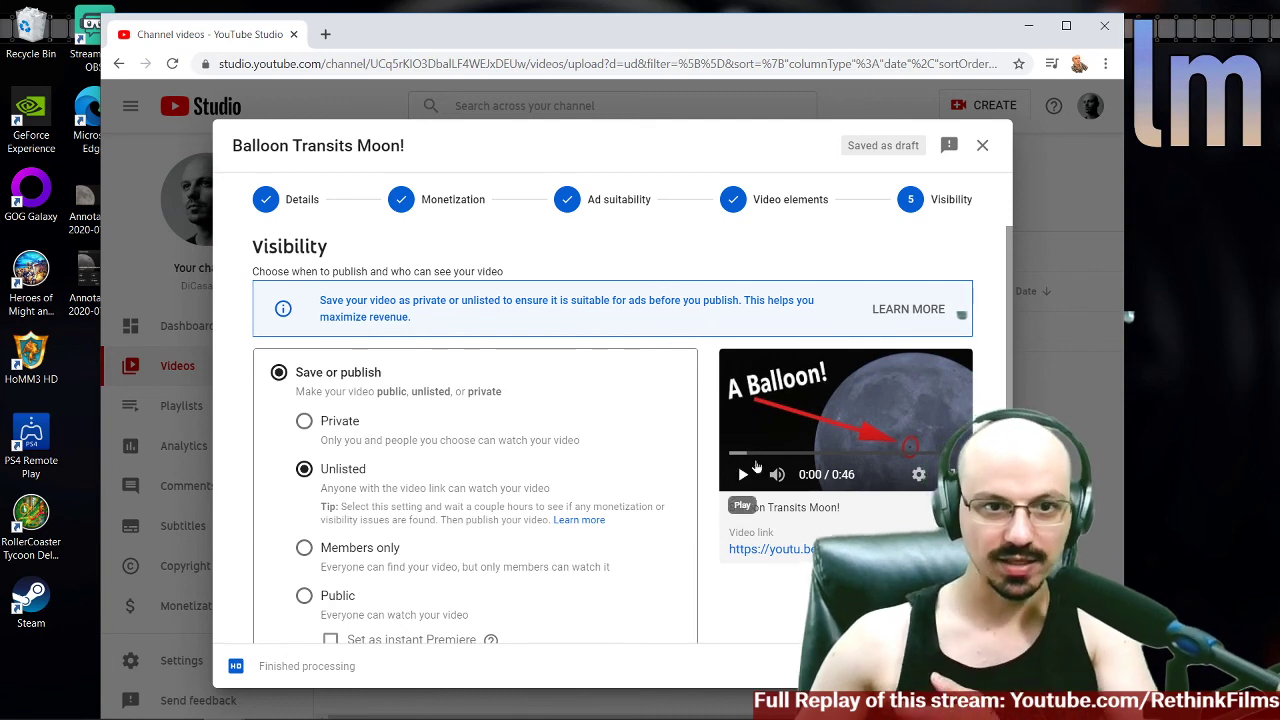
{"action": "left_click", "coordinate": [976, 666]}
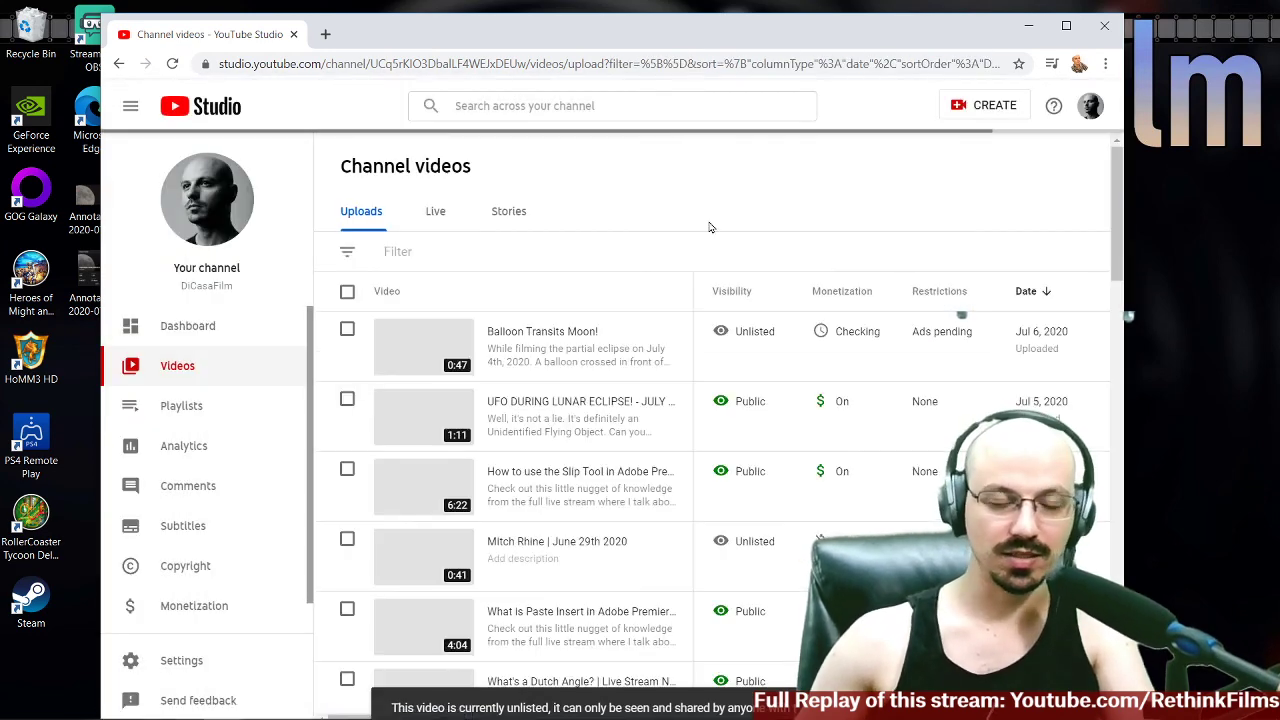
{"action": "scroll", "coordinate": [767, 185], "scroll_direction": "down", "scroll_amount": 1}
{"action": "scroll", "coordinate": [767, 185], "scroll_direction": "up", "scroll_amount": 2}
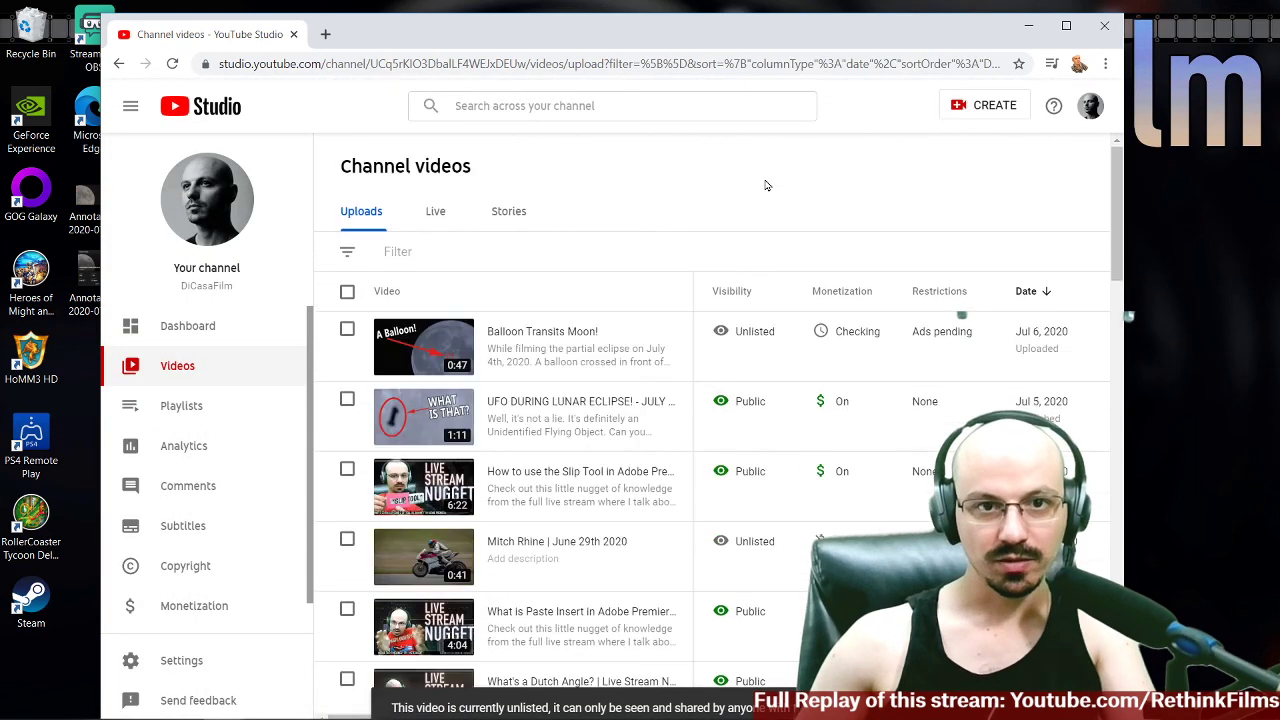